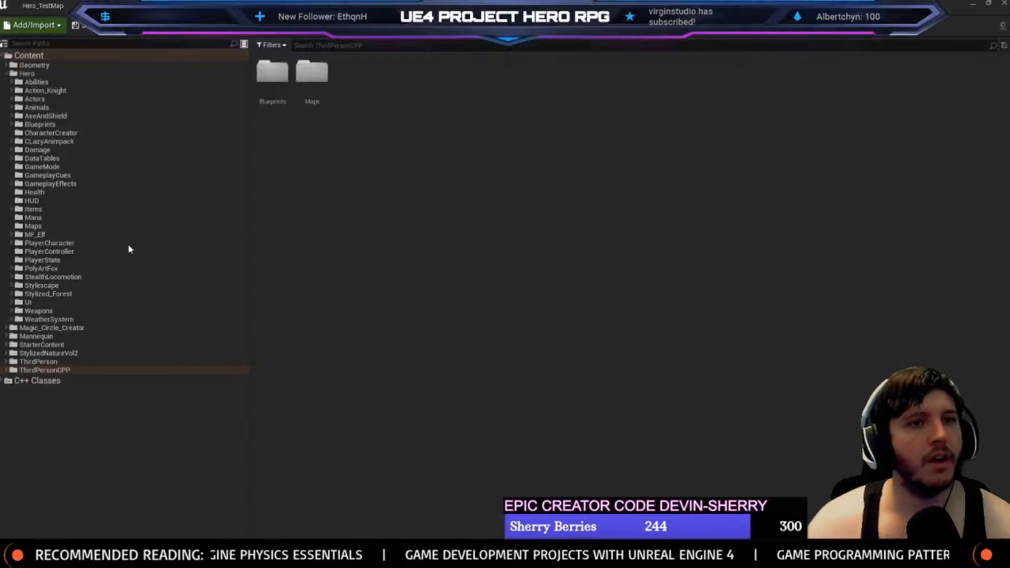
# Play-test the Hero_TestMap level in an enlarged full-screen view and stop the play session
pyautogui.click(47, 4)
pyautogui.moveTo(684, 337); pyautogui.dragTo(579, 326, button='right')
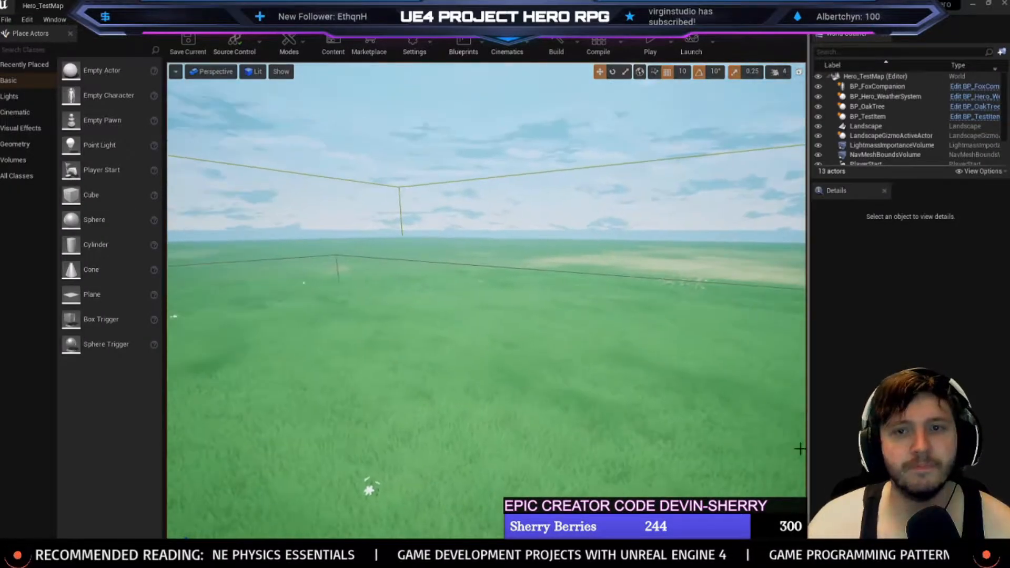
pyautogui.click(644, 42)
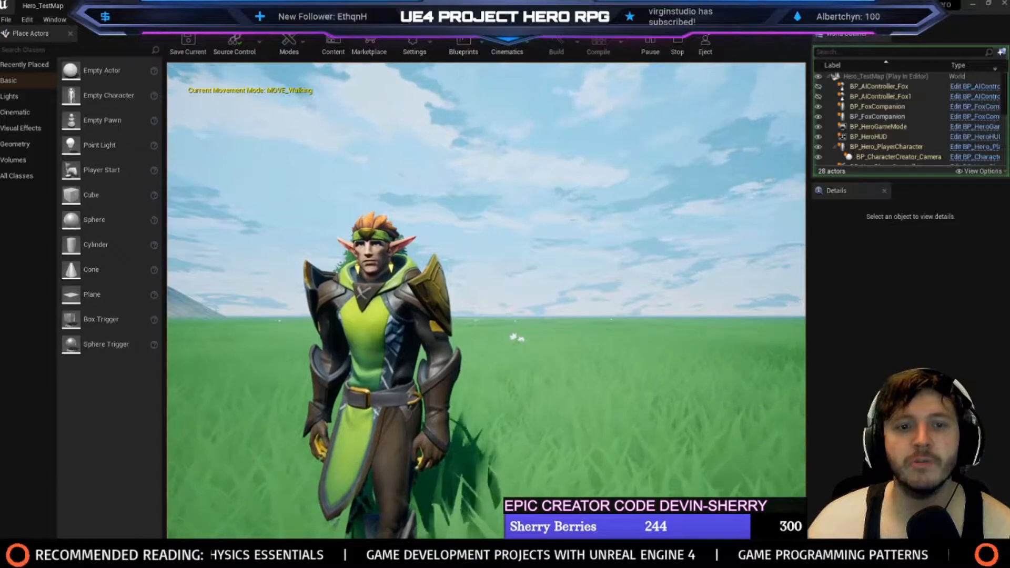
pyautogui.click(504, 406)
pyautogui.press('F11')
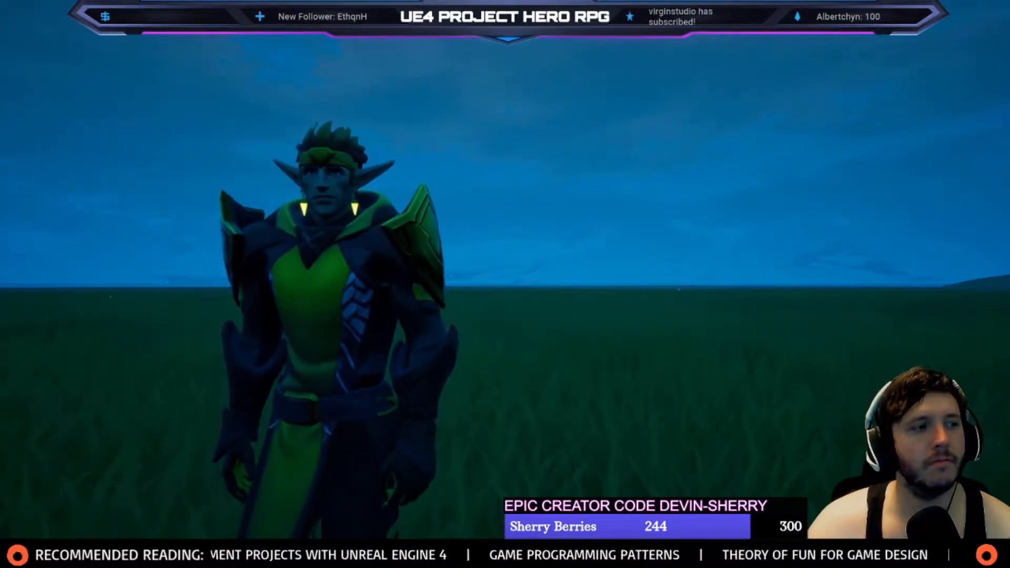
pyautogui.press('Escape')
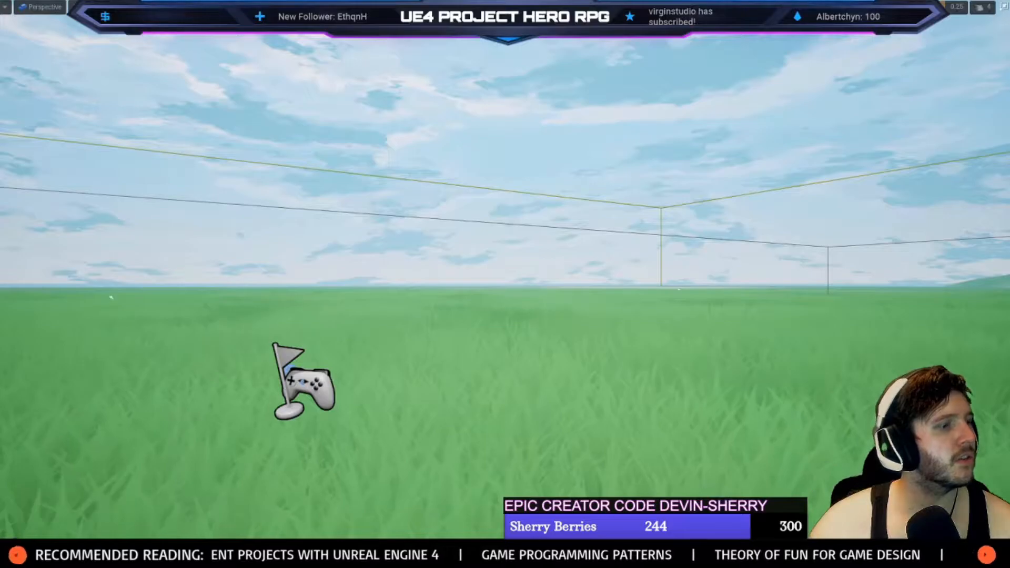
# Switch to the web browser, open YouTube and search for "breath of the wild inventory"
pyautogui.hotkey('alt', 'Tab')
pyautogui.click(169, 47)
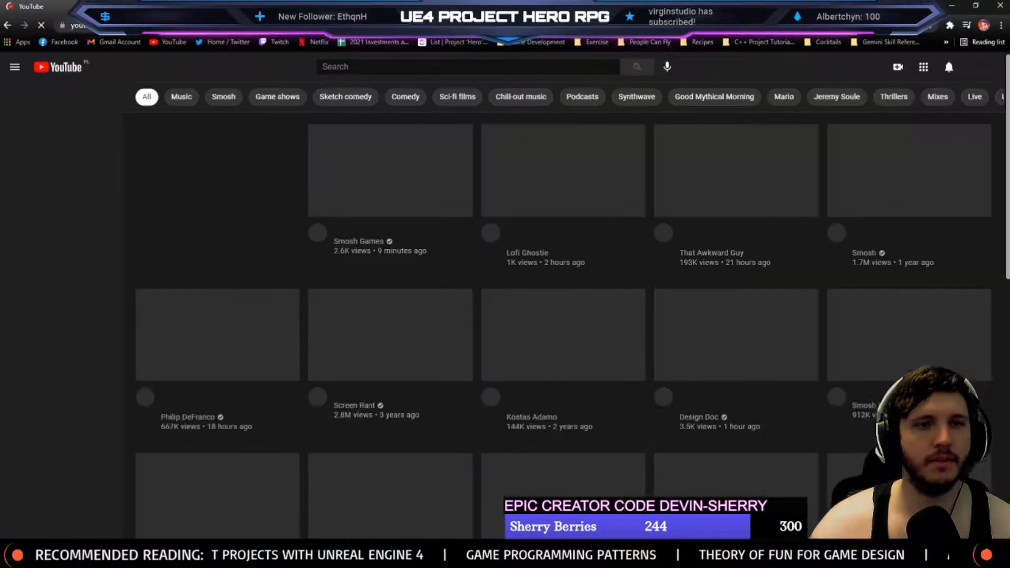
pyautogui.write('/breath ')
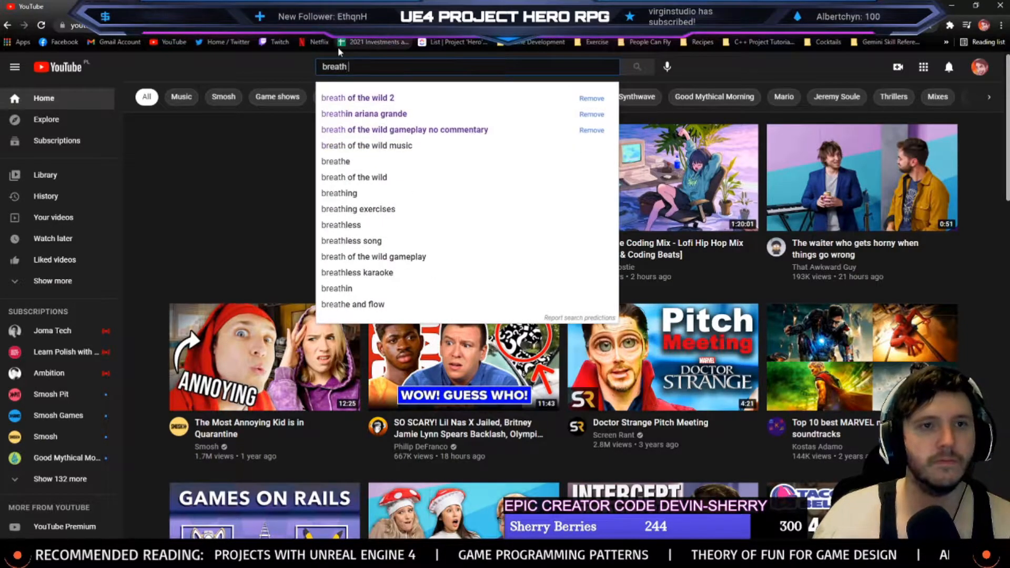
pyautogui.write('of the wild inventory')
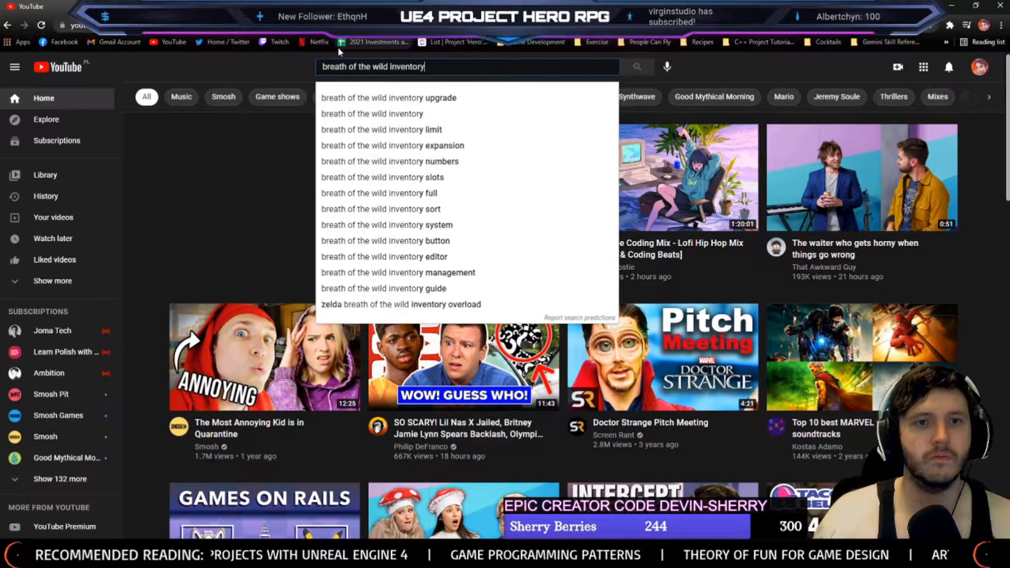
pyautogui.press('Down')
pyautogui.press('Down')
pyautogui.press('Return')
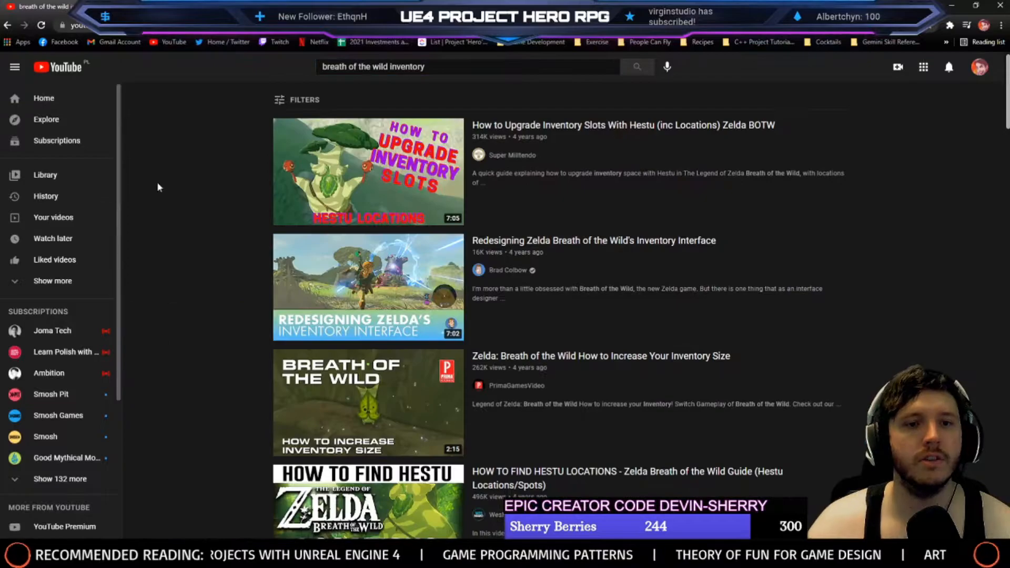
# Open the video "Redesigning Zelda Breath of the Wild's Inventory Interface" and skip ahead to pause on the Bows and Arrows inventory page
pyautogui.click(358, 337)
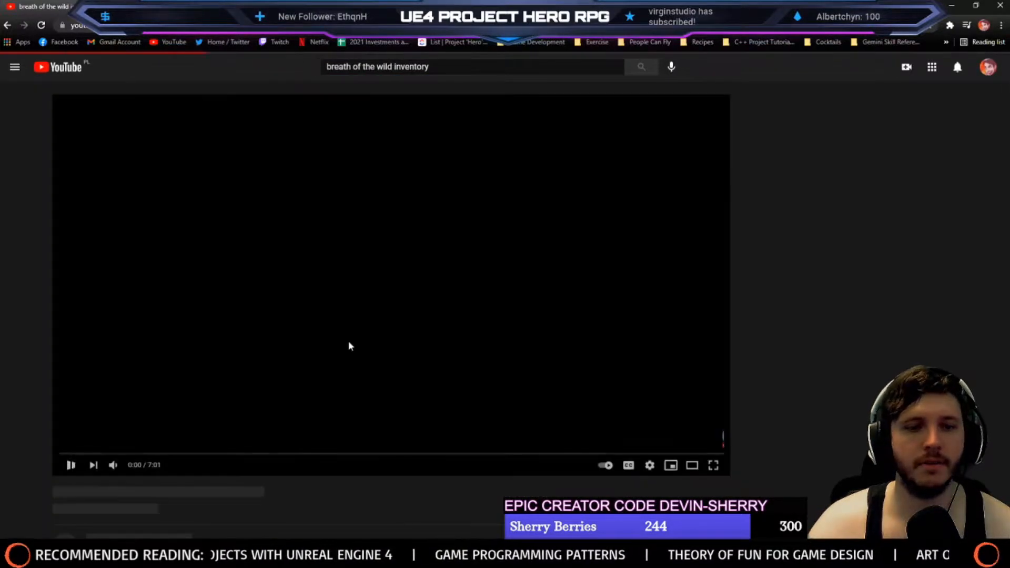
pyautogui.press('Right')
pyautogui.press('Right')
pyautogui.press('Right')
pyautogui.press('Right')
pyautogui.press('Right')
pyautogui.press('Right')
pyautogui.press('Right')
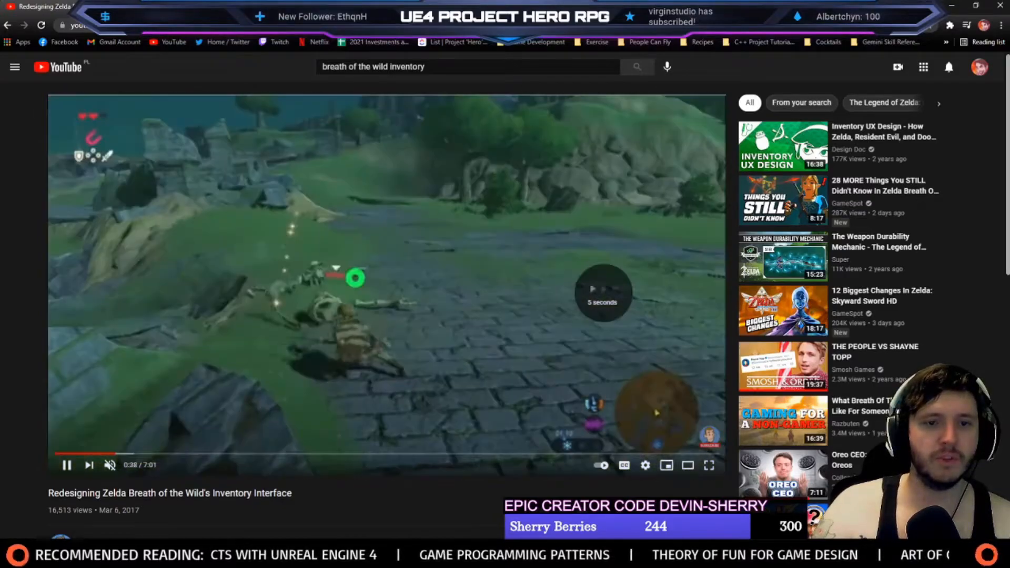
pyautogui.press('Right')
pyautogui.press('Right')
pyautogui.press('Right')
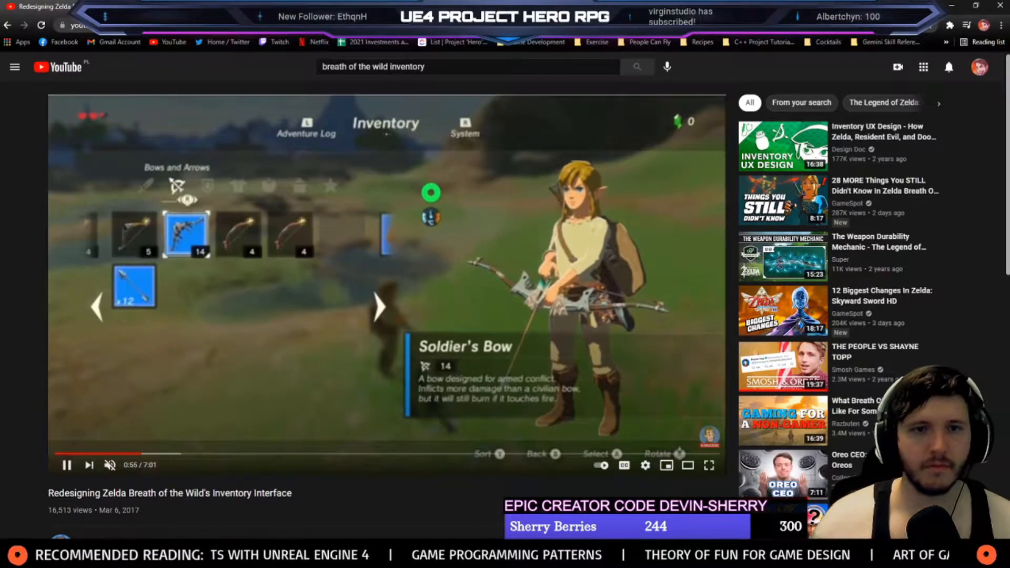
pyautogui.click(496, 207)
pyautogui.press('Left')
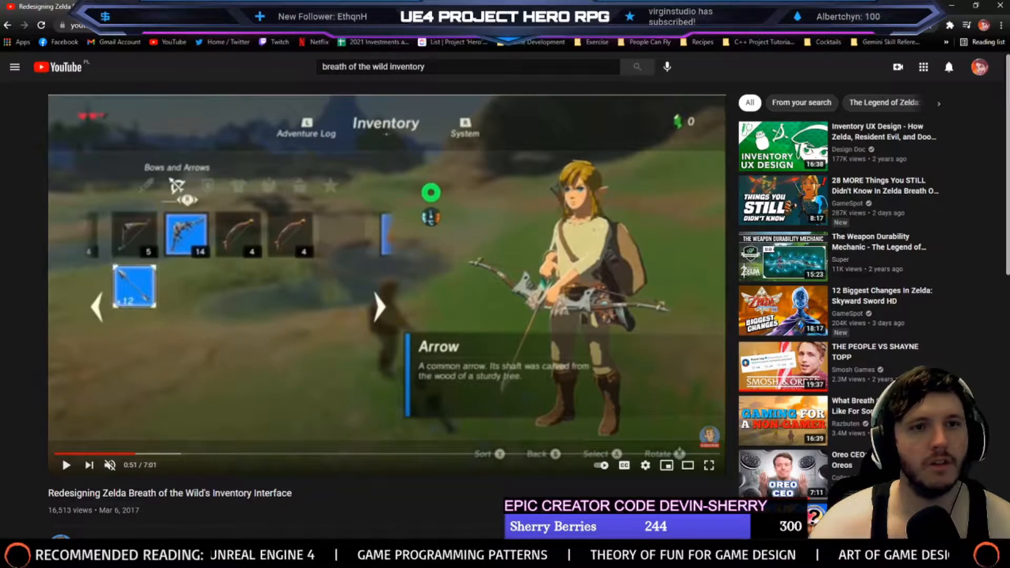
# Search YouTube for "UE4 breath of the wild inventory"
pyautogui.click(379, 67)
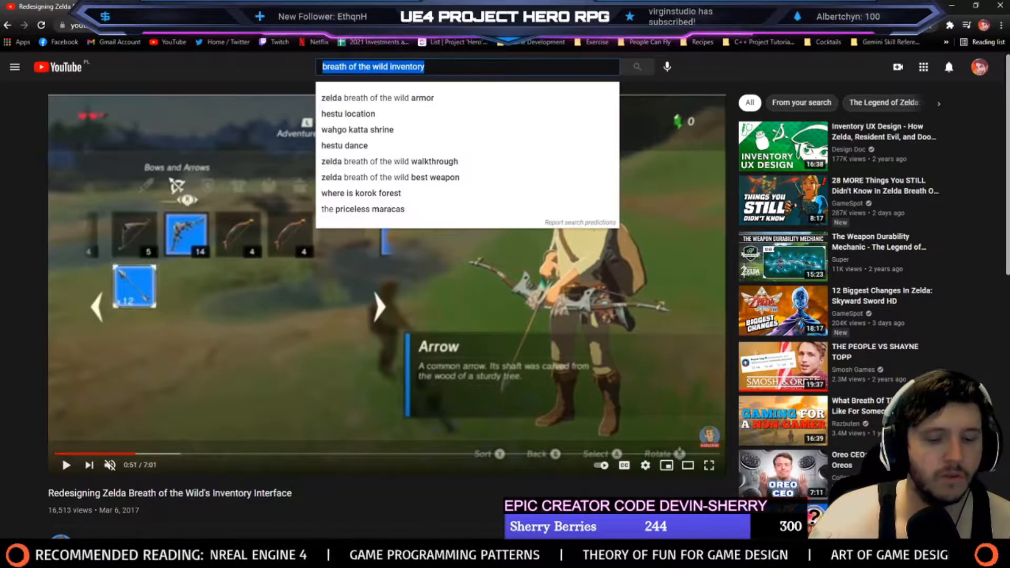
pyautogui.write('UE4 breat')
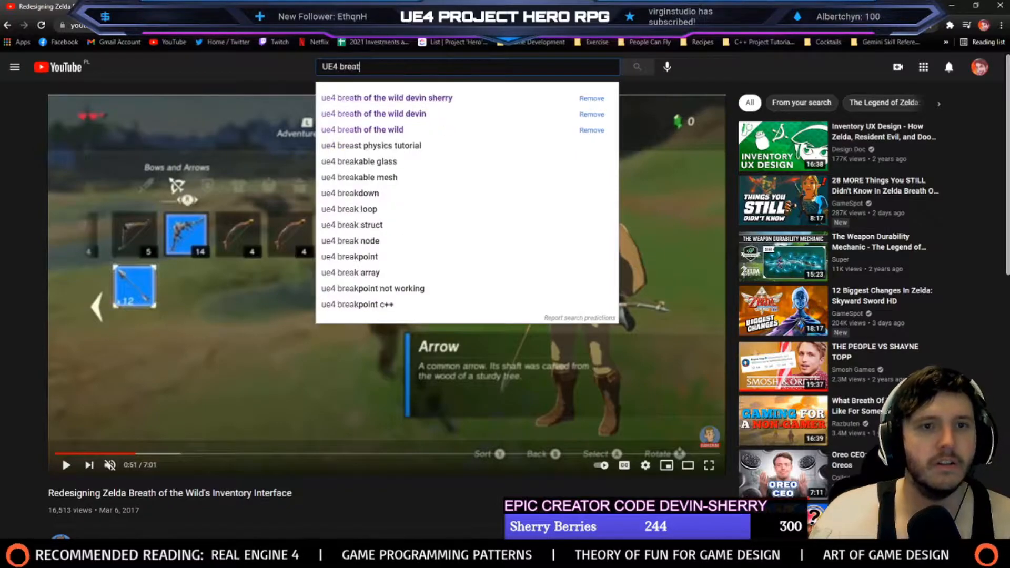
pyautogui.write('h of thje')
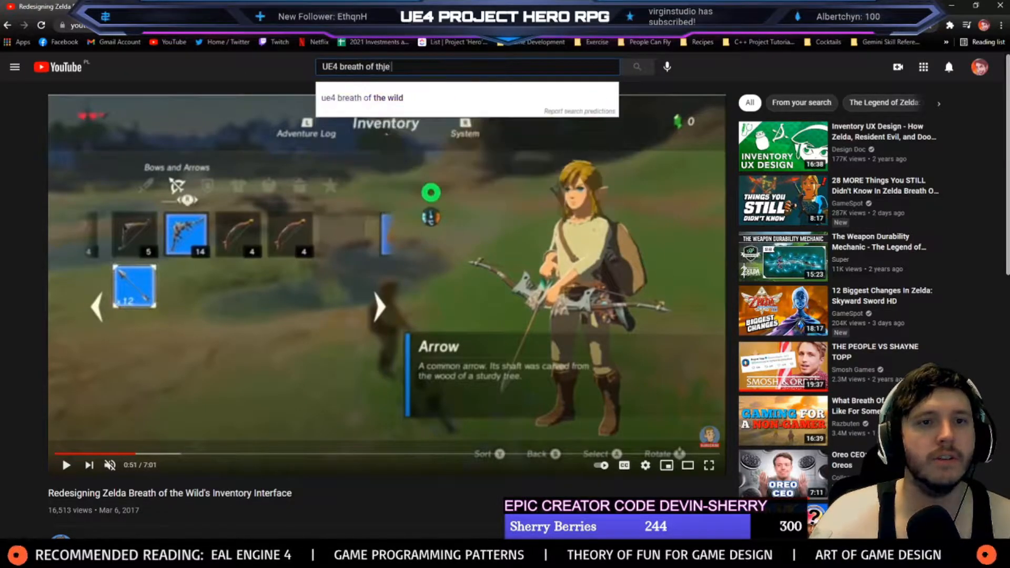
pyautogui.press('BackSpace')
pyautogui.write('e wild inventory')
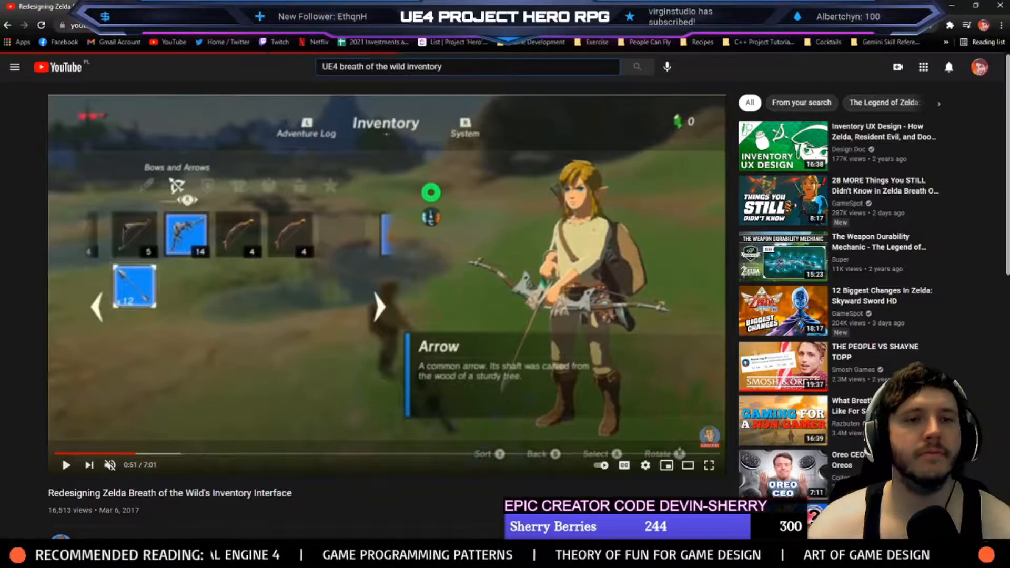
pyautogui.press('Return')
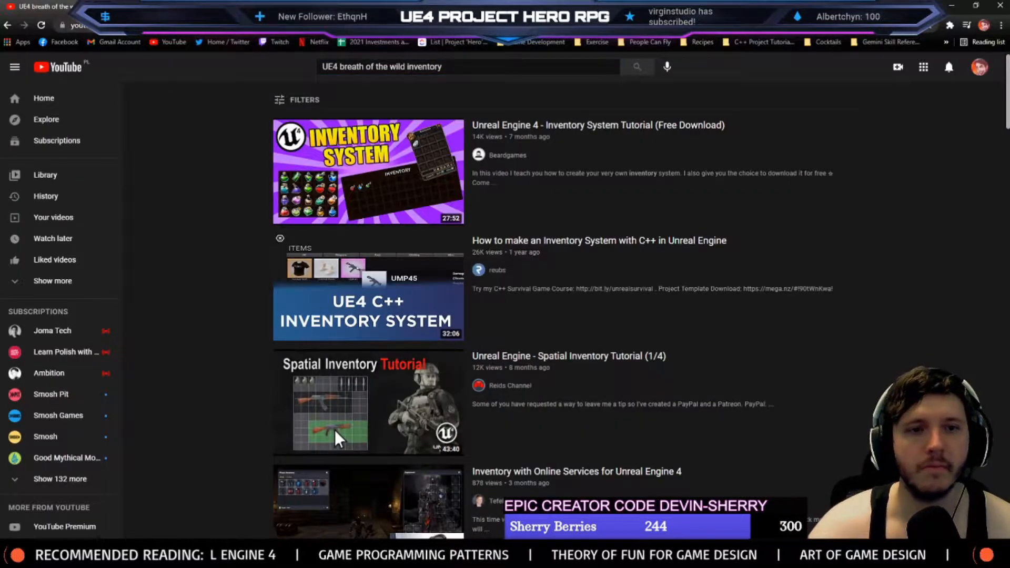
# Open the video "Unreal Engine 4 - Inventory System Tutorial (Free Download)" and skip forward through it to examine its inventory setup
pyautogui.moveTo(423, 188)
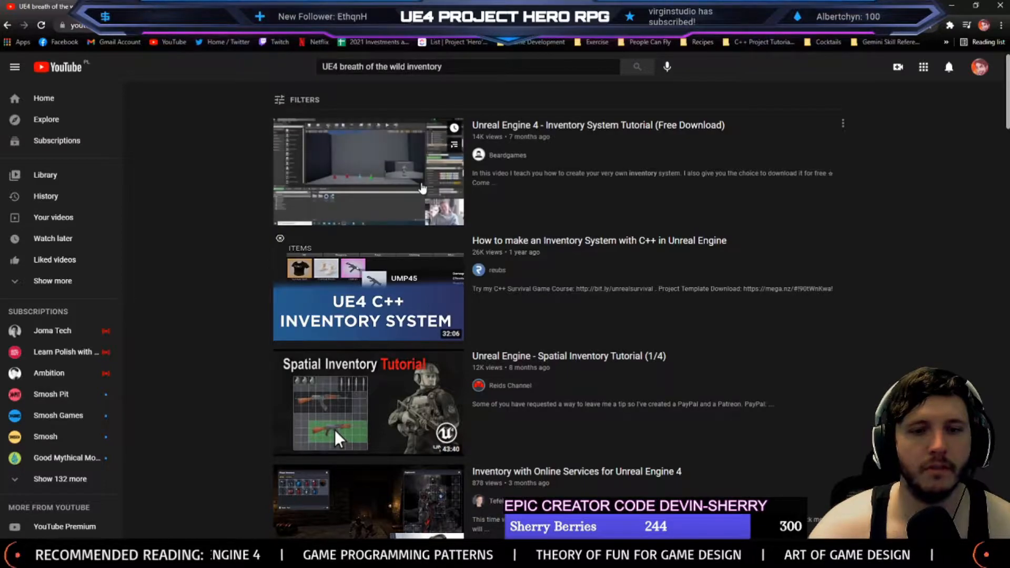
pyautogui.click(422, 189)
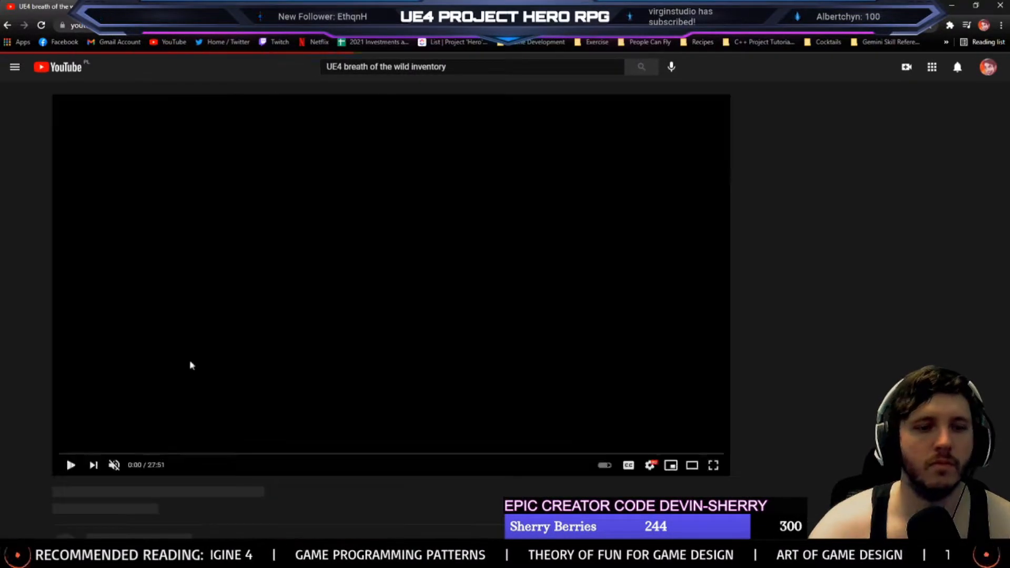
pyautogui.press('Right')
pyautogui.press('Right')
pyautogui.press('Right')
pyautogui.press('Right')
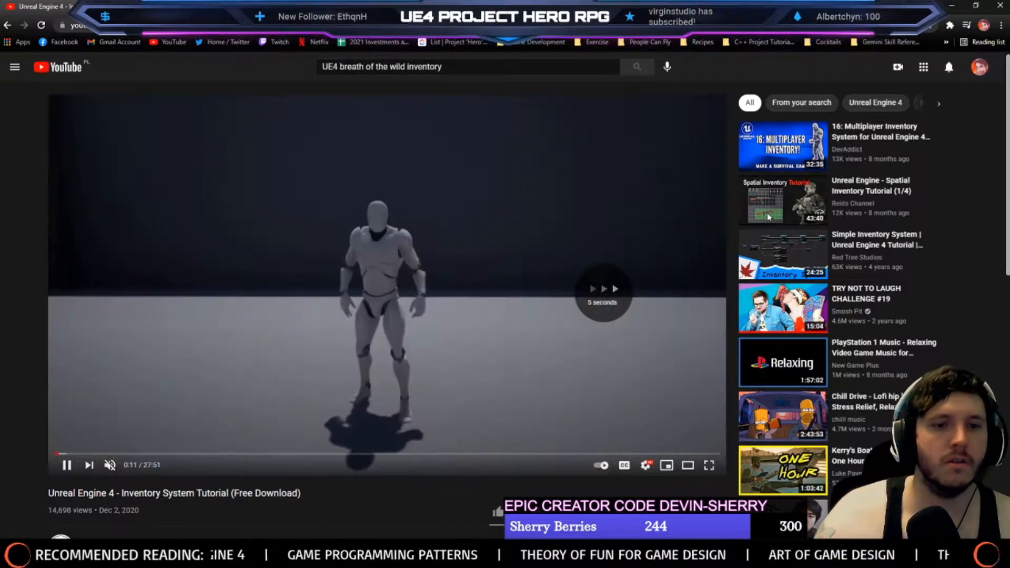
pyautogui.press('Right')
pyautogui.press('Right')
pyautogui.press('Right')
pyautogui.press('Right')
pyautogui.press('Right')
pyautogui.press('Right')
pyautogui.press('Right')
pyautogui.press('Right')
pyautogui.press('Right')
pyautogui.press('Right')
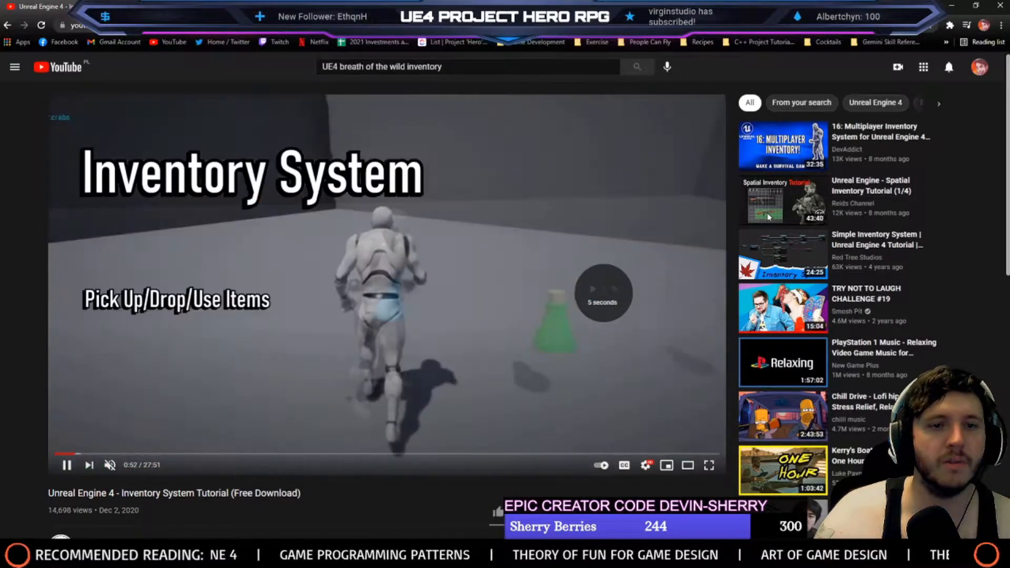
pyautogui.press('Right')
pyautogui.press('Right')
pyautogui.press('Right')
pyautogui.press('Right')
pyautogui.press('Right')
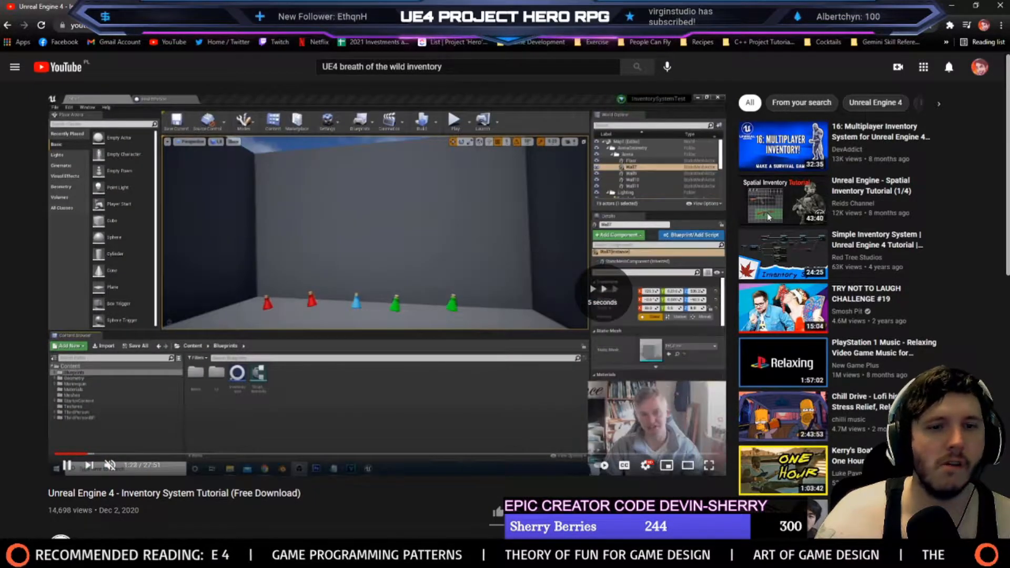
pyautogui.press('Right')
pyautogui.press('Right')
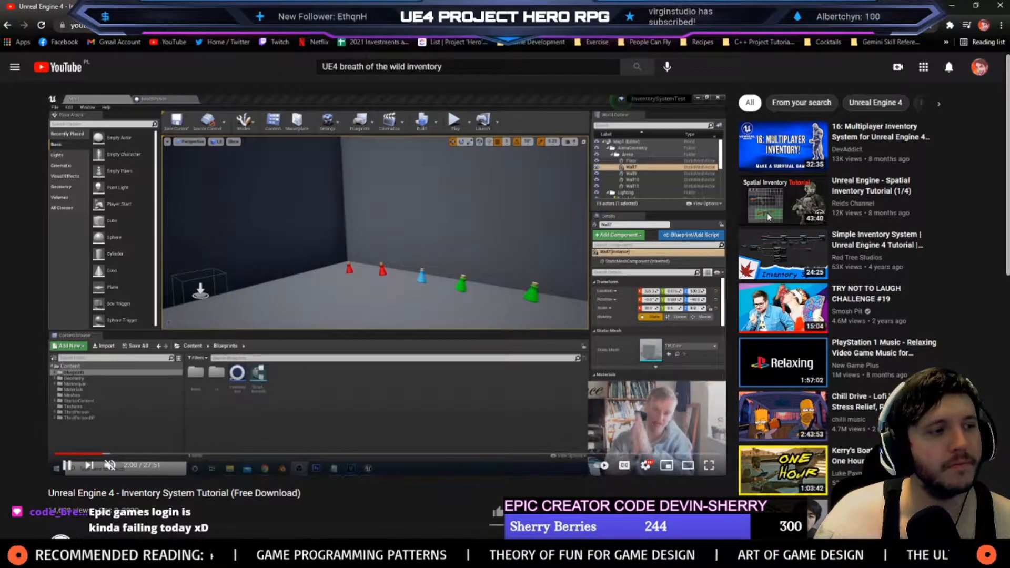
pyautogui.press('Right')
pyautogui.press('Right')
pyautogui.press('Right')
pyautogui.press('Right')
pyautogui.press('Right')
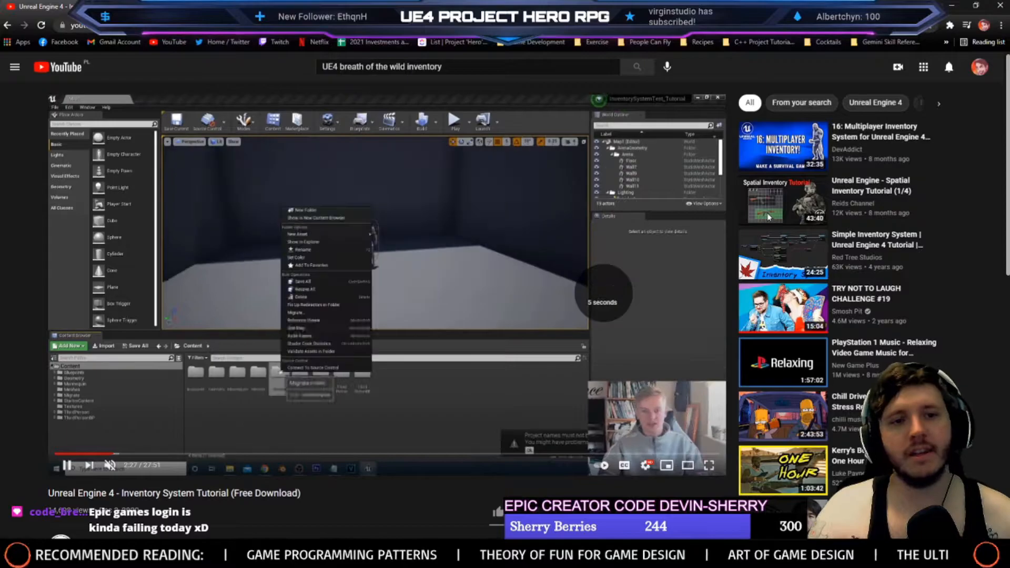
pyautogui.press('Right')
pyautogui.press('Right')
pyautogui.press('Right')
pyautogui.press('Right')
pyautogui.press('Right')
pyautogui.press('Right')
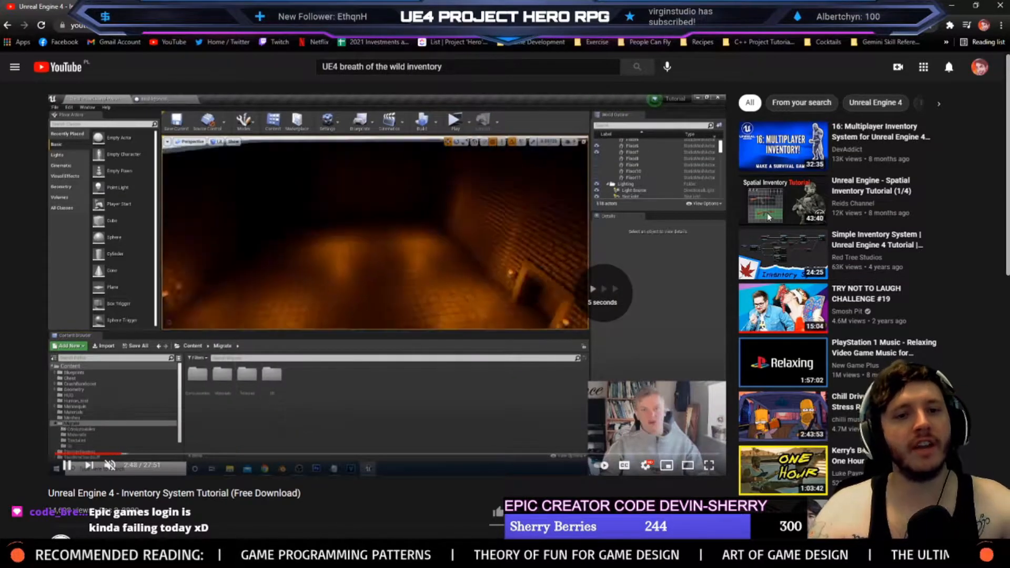
pyautogui.press('Right')
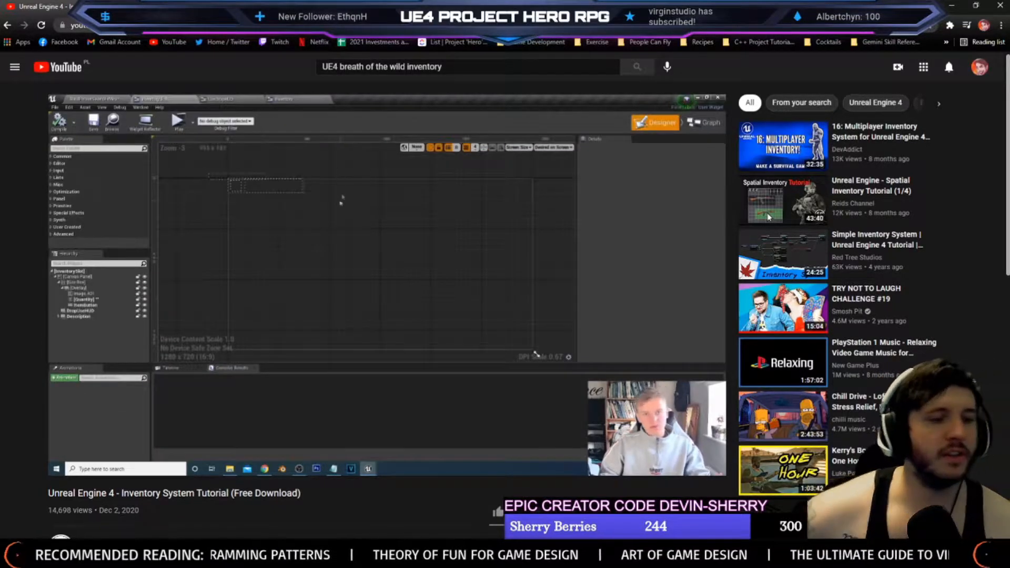
# Change the YouTube search to "UE4 character in inventory" and run it
pyautogui.moveTo(454, 65); pyautogui.dragTo(339, 67)
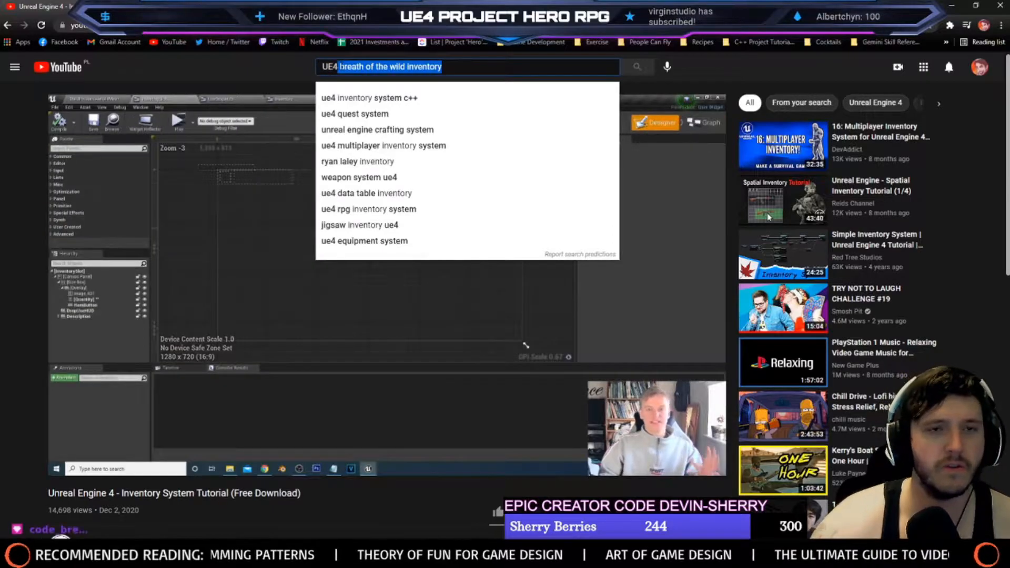
pyautogui.press('BackSpace')
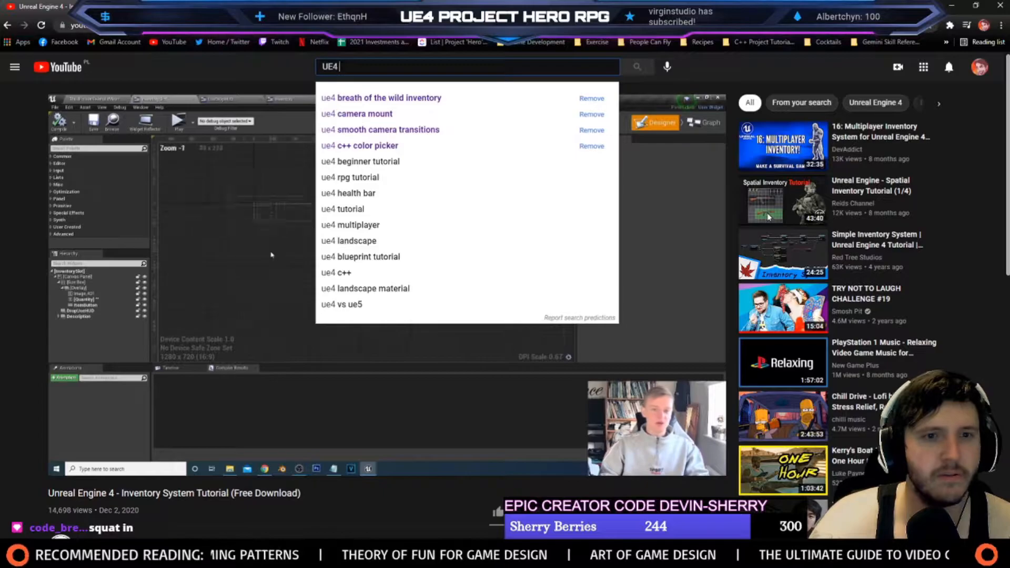
pyautogui.write('chara')
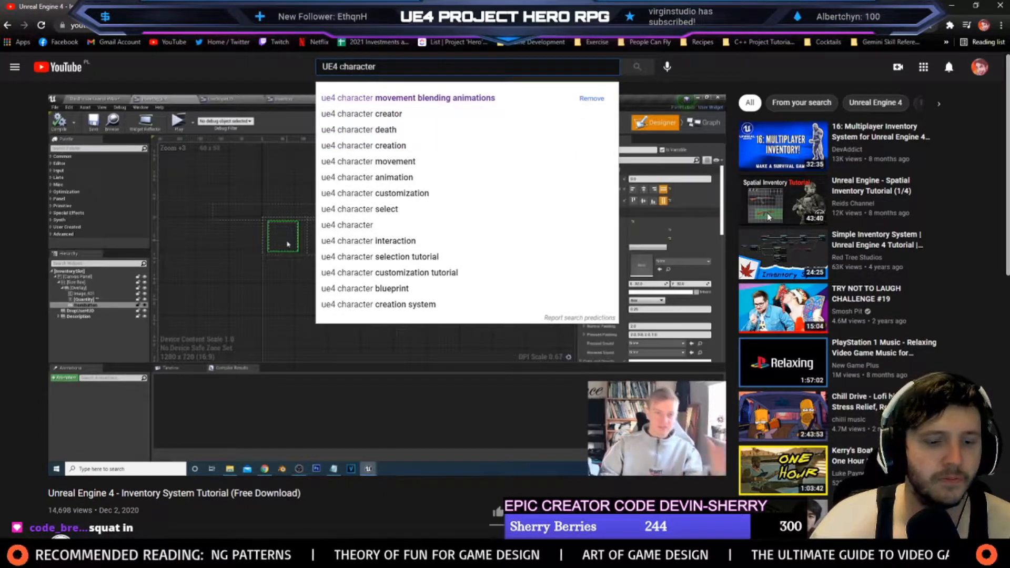
pyautogui.write('cter')
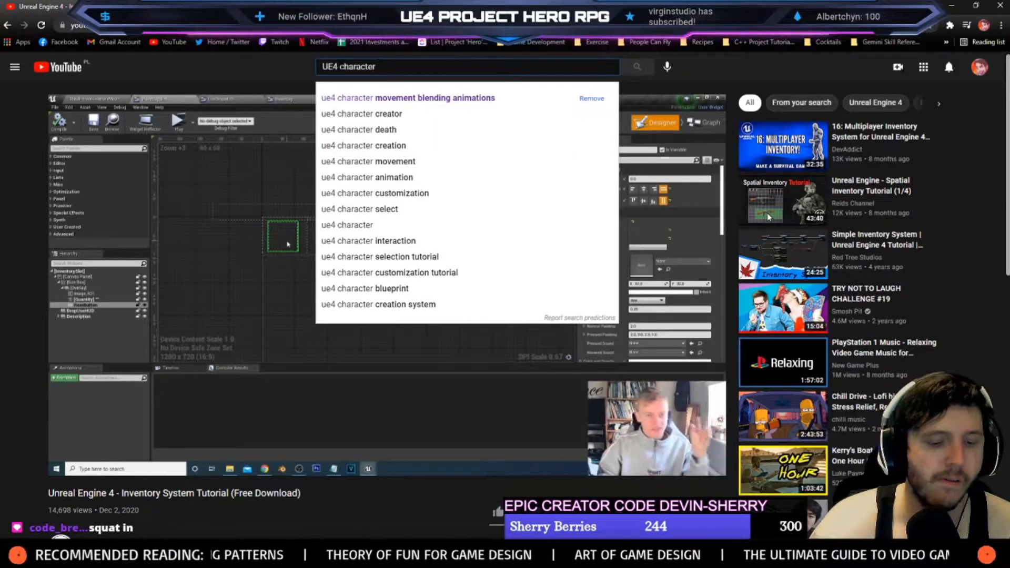
pyautogui.write(' in ')
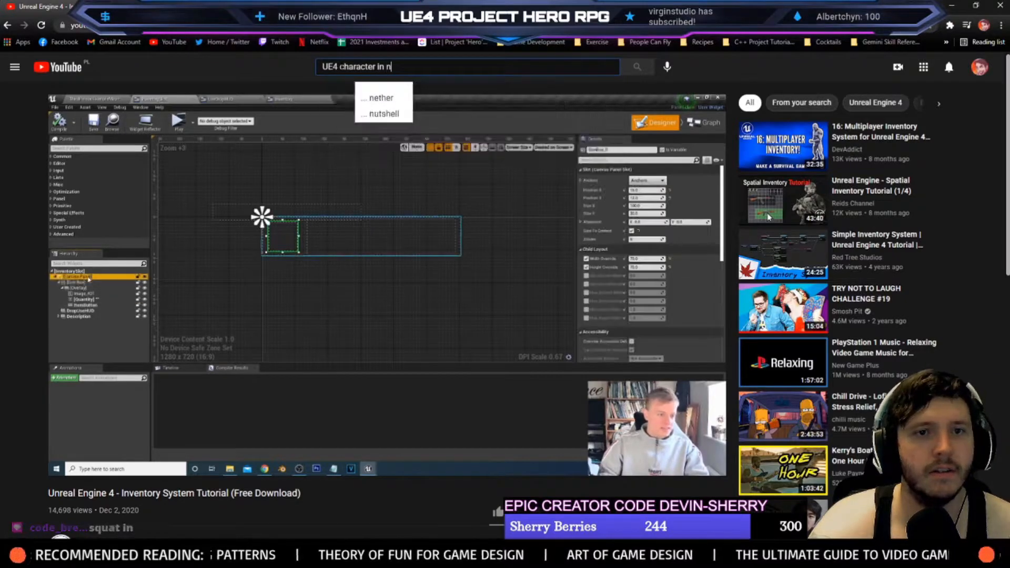
pyautogui.write('inventory')
pyautogui.press('Return')
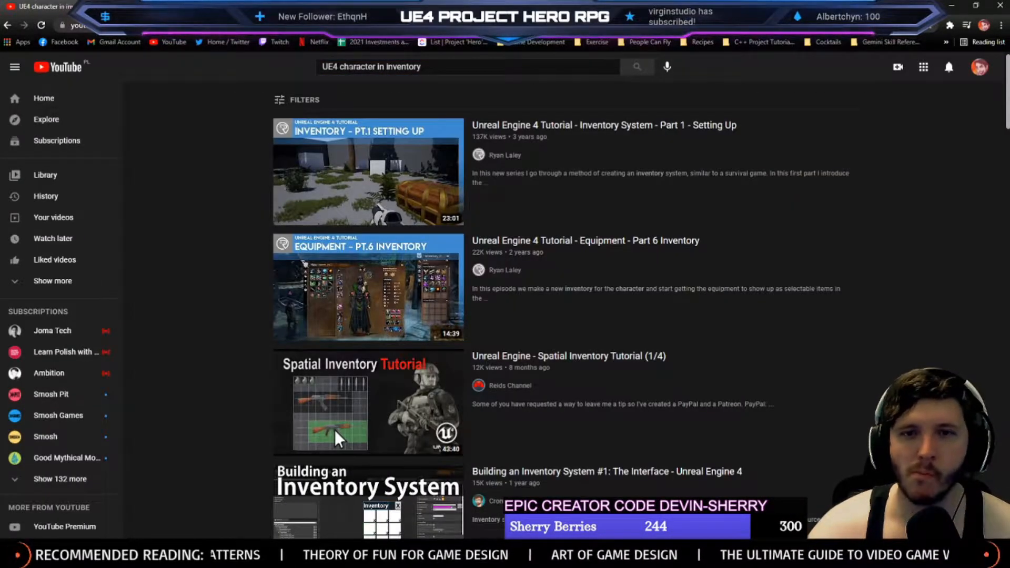
# Open the video "Unreal Engine 4 Tutorial - Equipment - Part 6 Inventory" and skip ahead to the in-game character equipment window
pyautogui.click(343, 314)
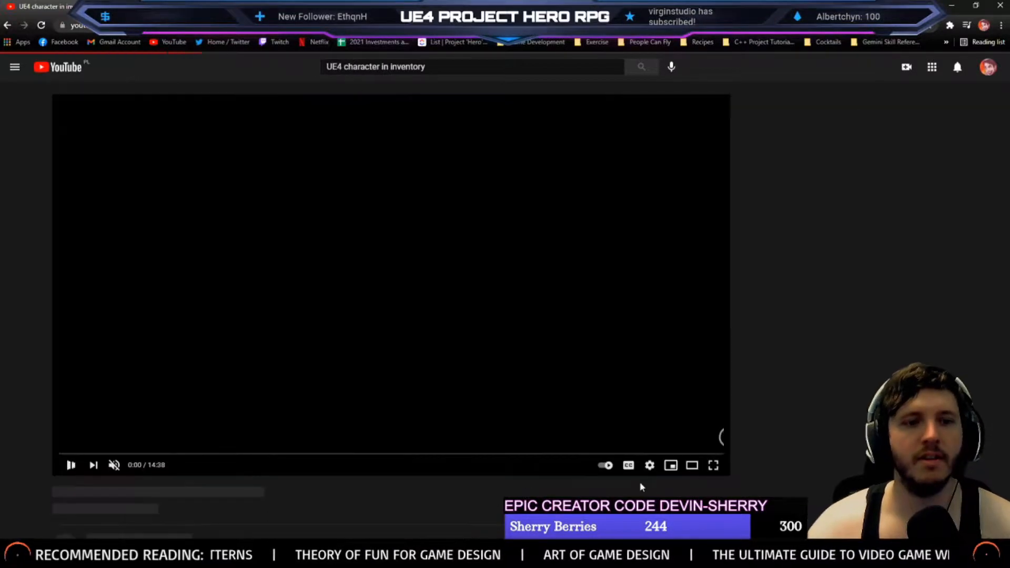
pyautogui.press('Right')
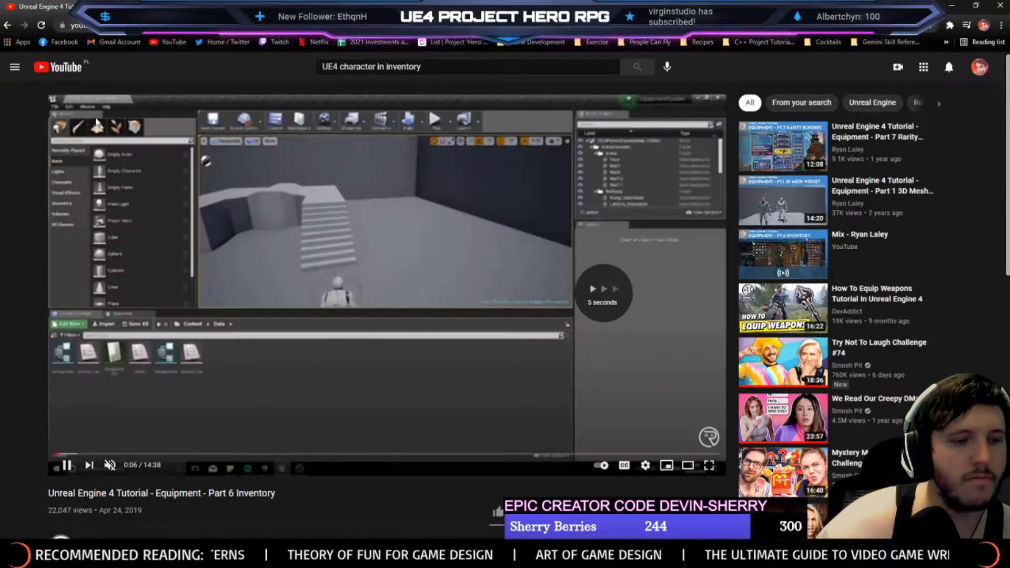
pyautogui.press('Right')
pyautogui.press('Right')
pyautogui.press('Right')
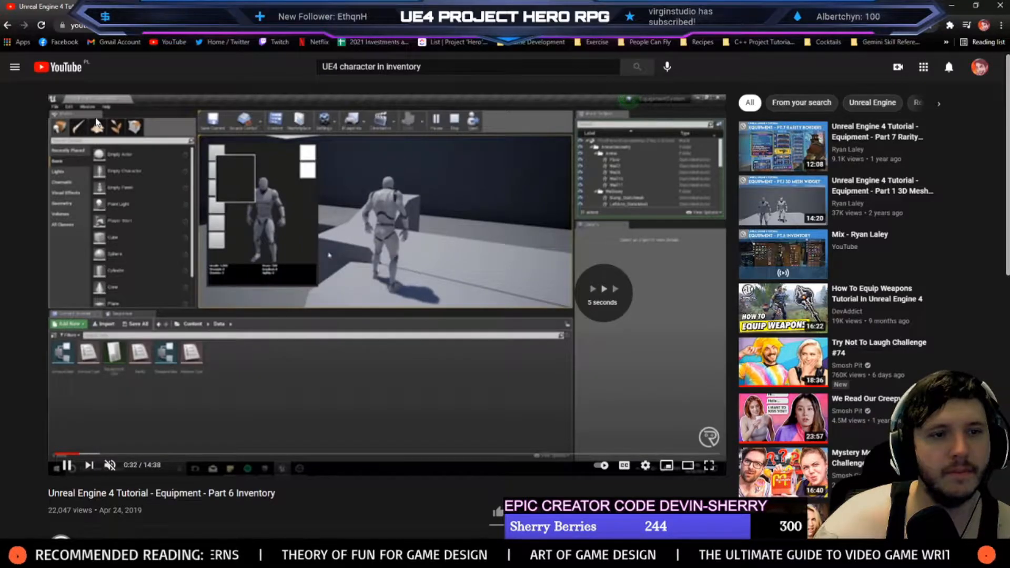
# Skip through the Part 6 Inventory video to examine how its inventory component and Add to Inventory function are set up
pyautogui.press('Left')
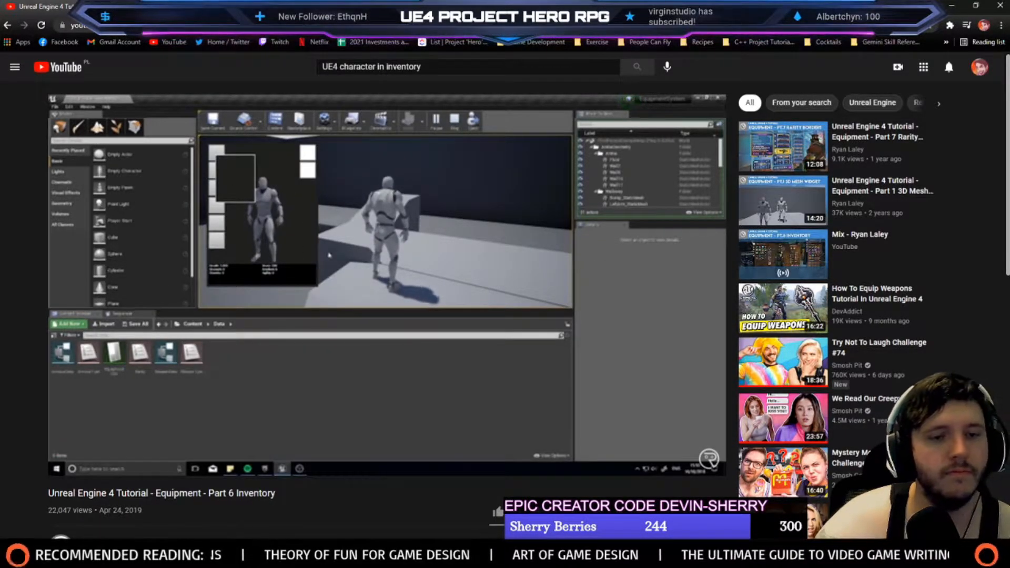
pyautogui.press('Right')
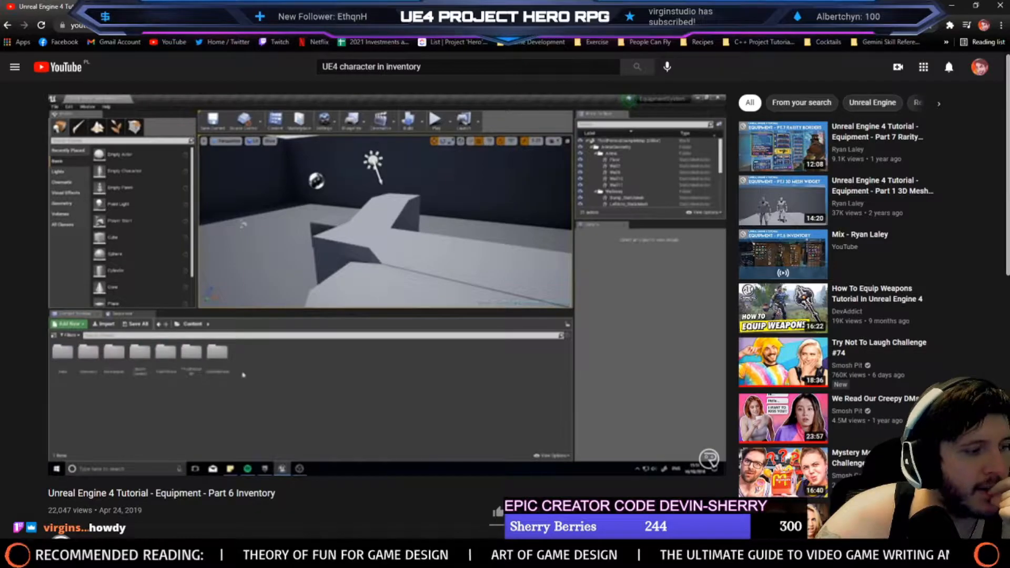
pyautogui.press('Right')
pyautogui.press('Right')
pyautogui.press('Right')
pyautogui.press('Right')
pyautogui.press('Right')
pyautogui.press('Right')
pyautogui.press('Right')
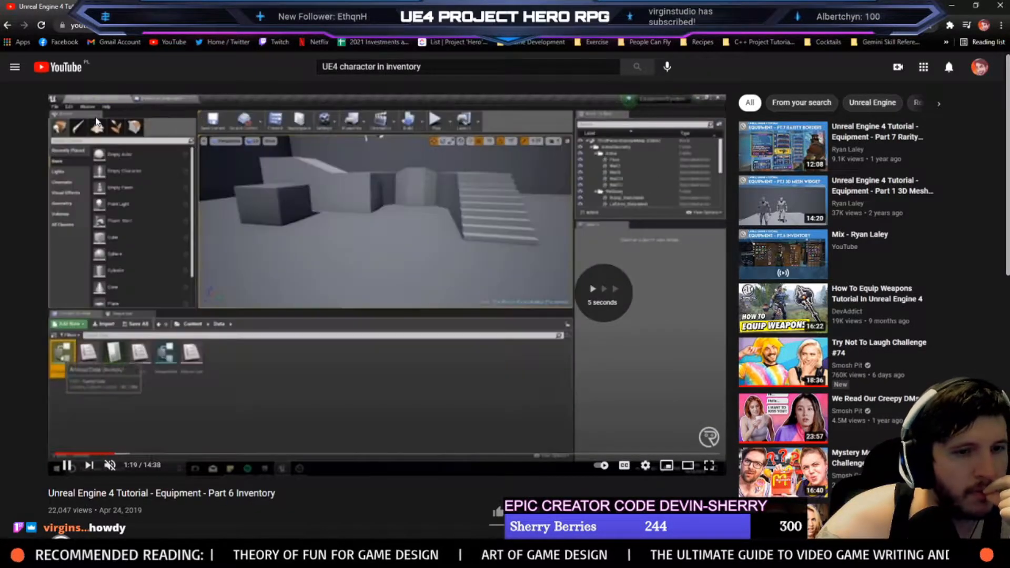
pyautogui.press('Right')
pyautogui.press('Right')
pyautogui.press('Right')
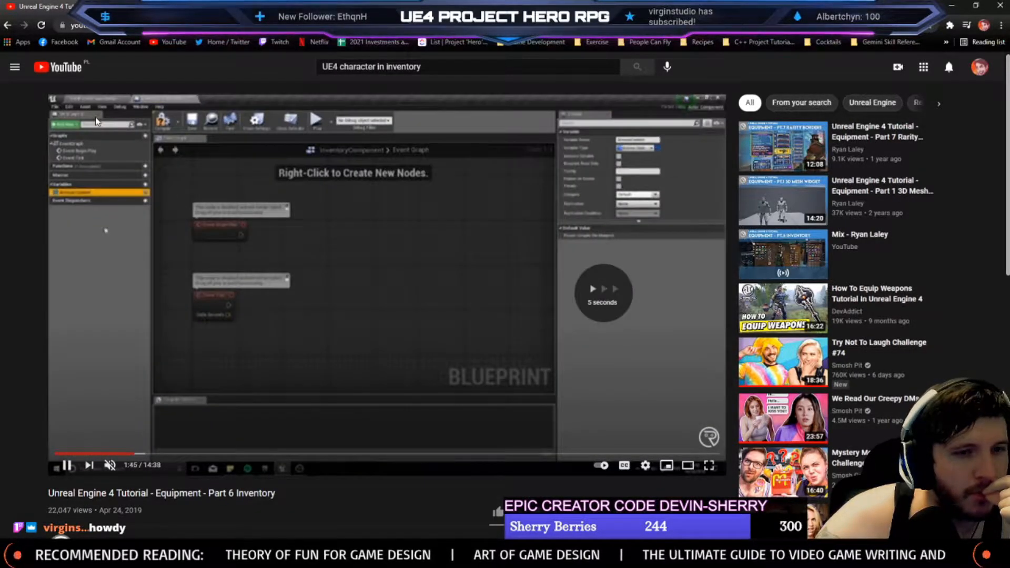
pyautogui.press('Right')
pyautogui.press('Right')
pyautogui.press('Right')
pyautogui.press('Right')
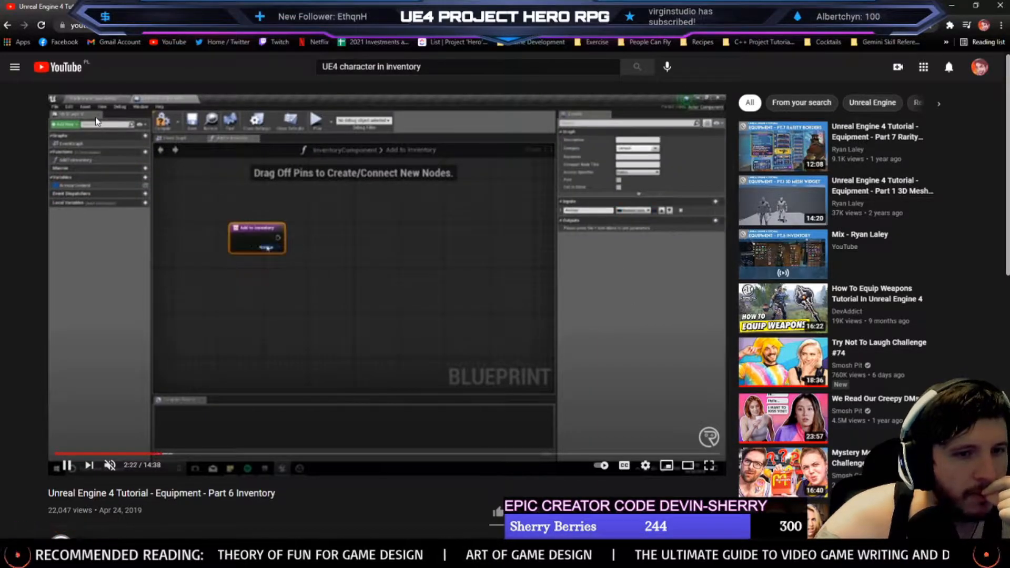
pyautogui.press('Right')
pyautogui.press('Right')
pyautogui.press('Right')
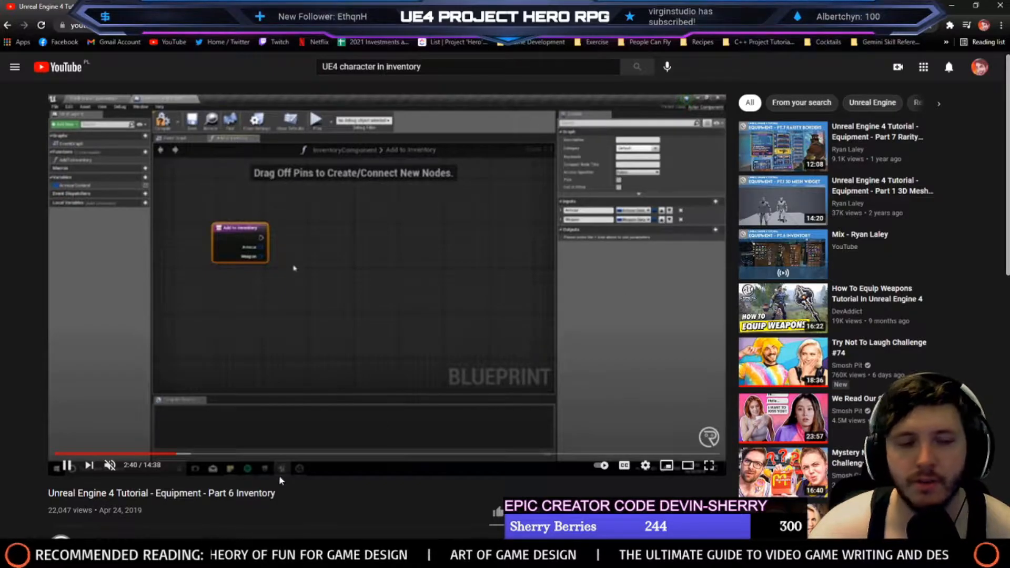
pyautogui.scroll(-1, 106, 490)
pyautogui.click(101, 492)
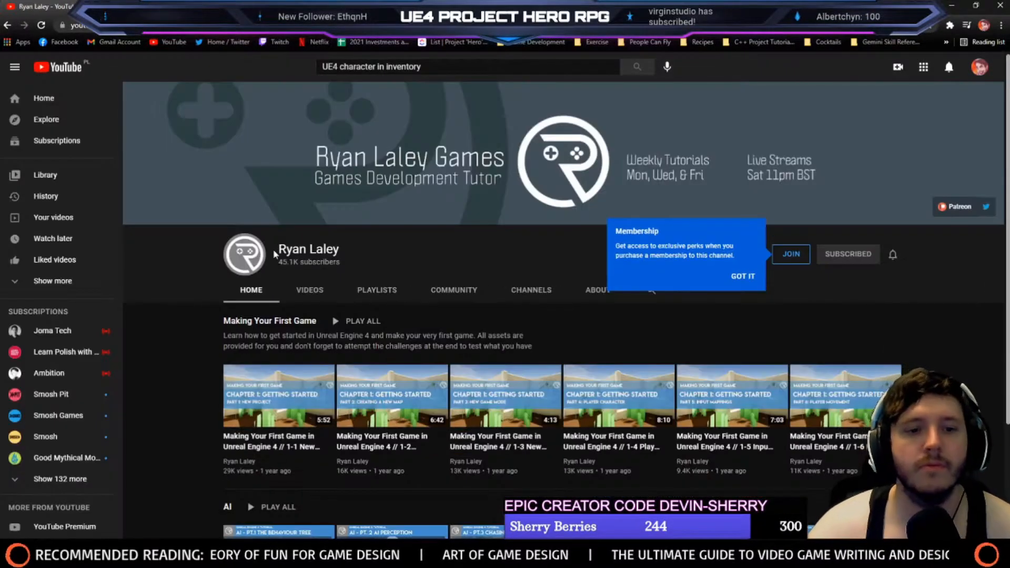
pyautogui.hotkey('alt', 'Left')
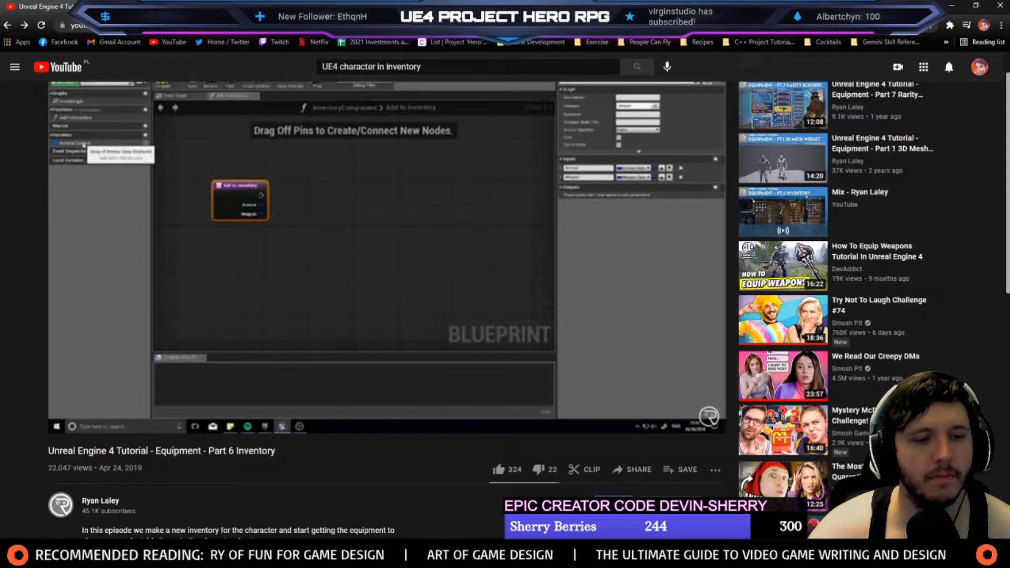
# Search YouTube for the series title "Unreal Engine 4 Tutorial - Equipment", copied from the current video's title
pyautogui.moveTo(201, 451); pyautogui.dragTo(49, 450)
pyautogui.hotkey('ctrl', 'c')
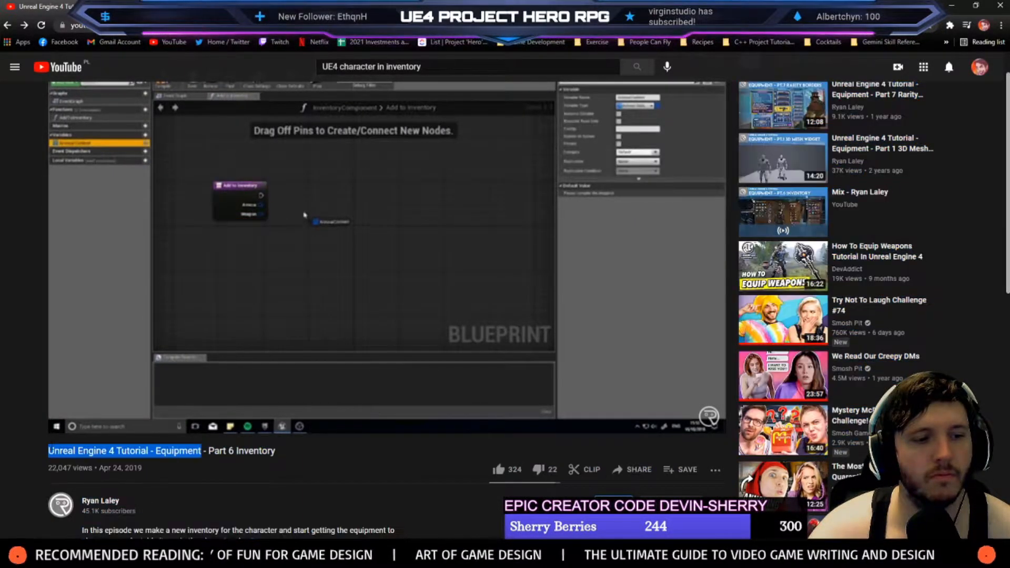
pyautogui.click(441, 59)
pyautogui.click(441, 58)
pyautogui.hotkey('ctrl', 'a')
pyautogui.hotkey('ctrl', 'v')
pyautogui.press('Return')
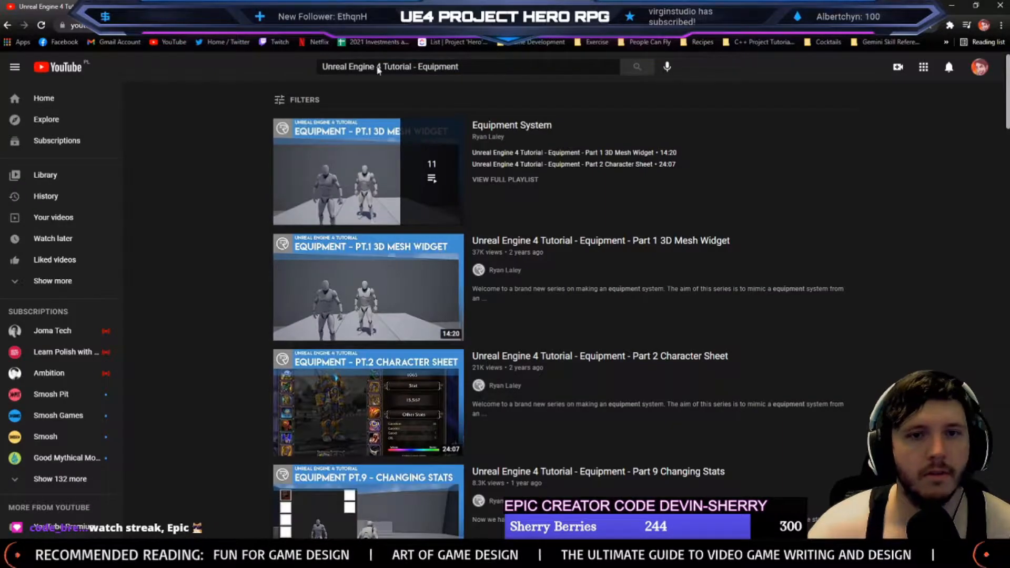
# Open the "Equipment System" playlist at Part 1 3D Mesh Widget and skip ahead to the render target assets in the 3DMeshCapture folder
pyautogui.click(346, 203)
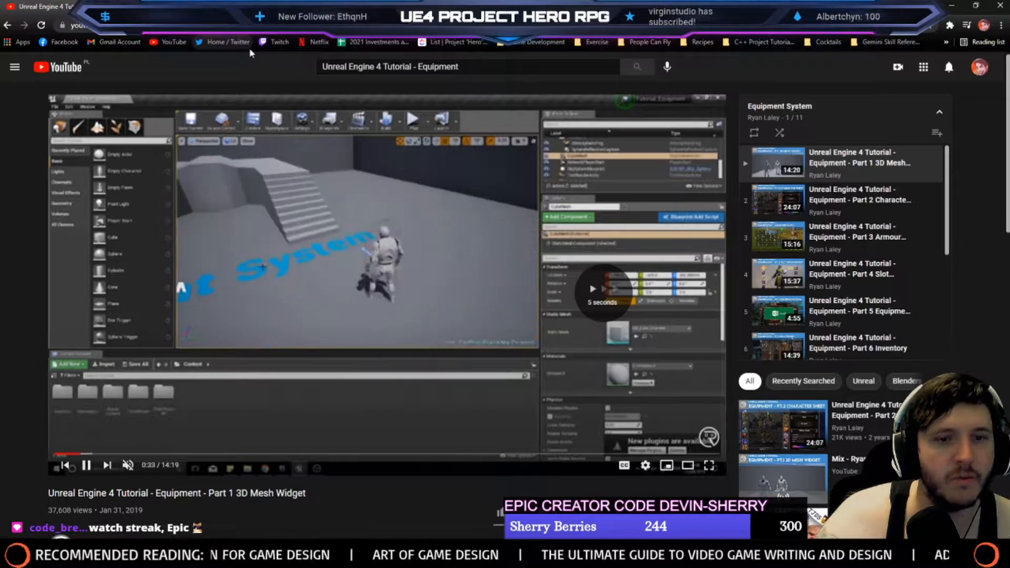
pyautogui.press('Right')
pyautogui.press('Right')
pyautogui.press('Right')
pyautogui.press('Right')
pyautogui.press('Right')
pyautogui.press('Right')
pyautogui.press('Right')
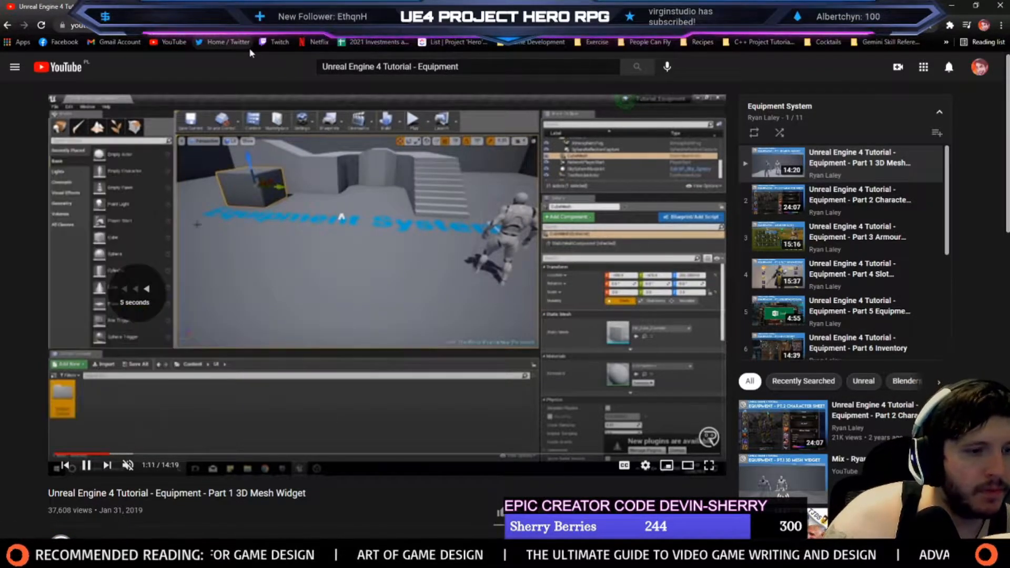
pyautogui.press('Right')
pyautogui.press('Right')
pyautogui.press('Right')
pyautogui.press('Right')
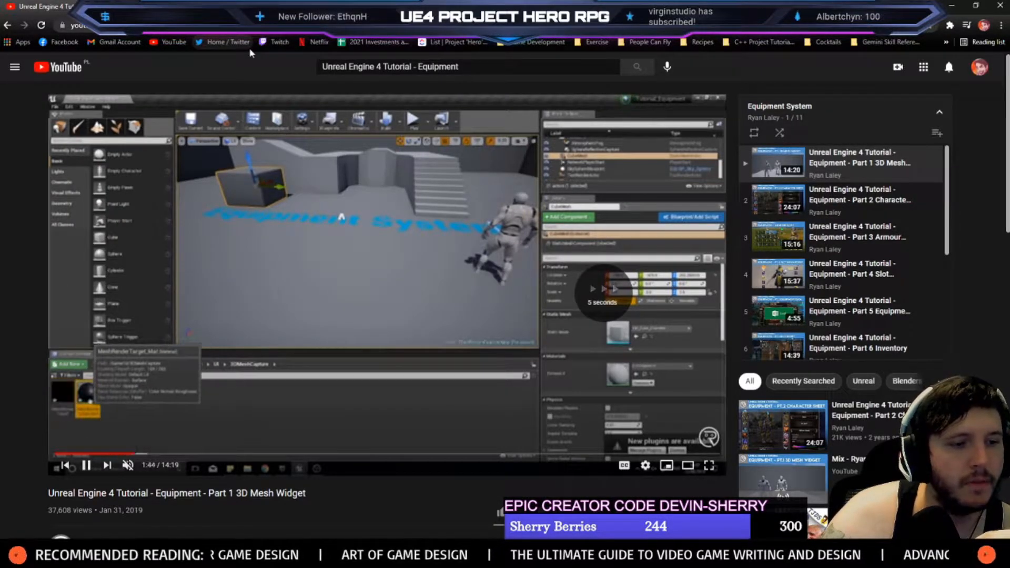
# Skip onward through the Part 1 video to examine the render target material and the beginning of the mesh capture blueprint
pyautogui.press('Right')
pyautogui.press('Right')
pyautogui.press('Right')
pyautogui.press('Right')
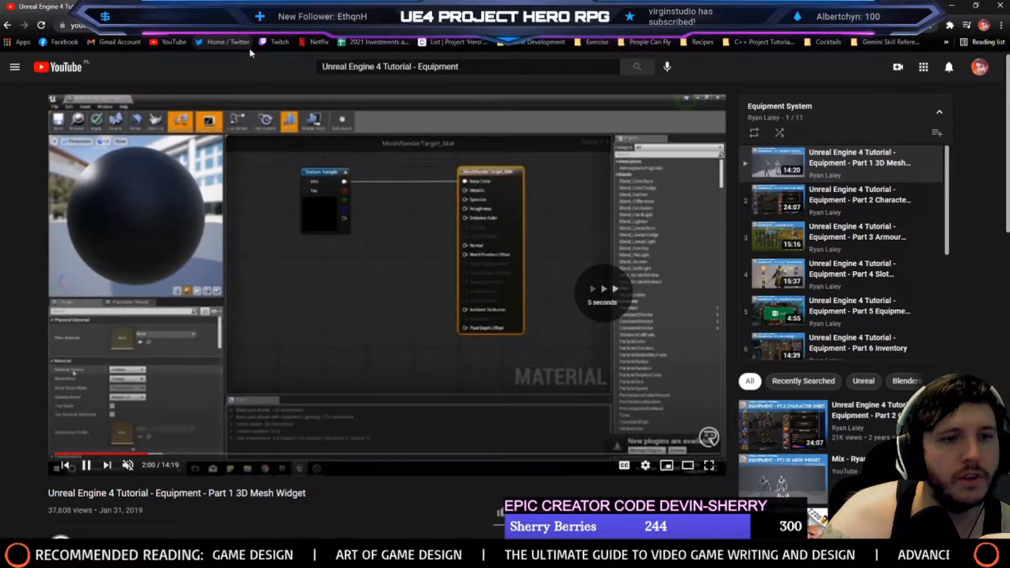
pyautogui.press('Right')
pyautogui.press('Right')
pyautogui.press('Right')
pyautogui.press('Right')
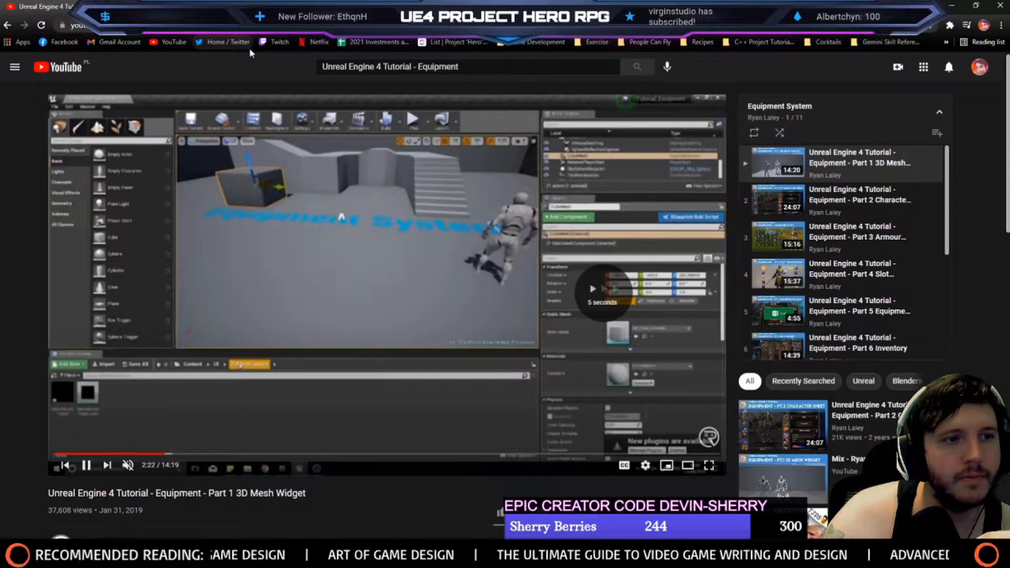
pyautogui.press('Right')
pyautogui.press('Right')
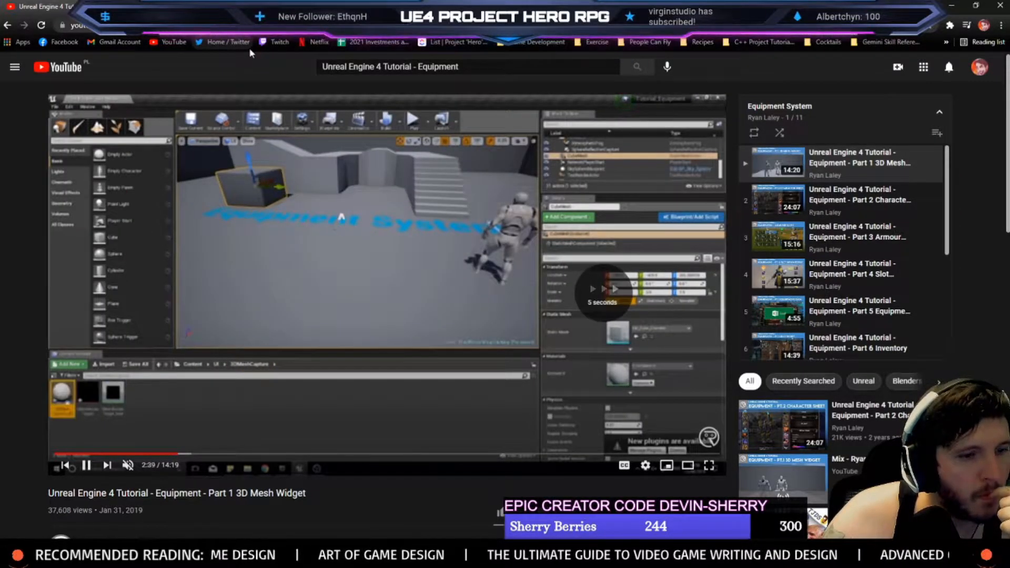
pyautogui.press('Right')
pyautogui.press('Right')
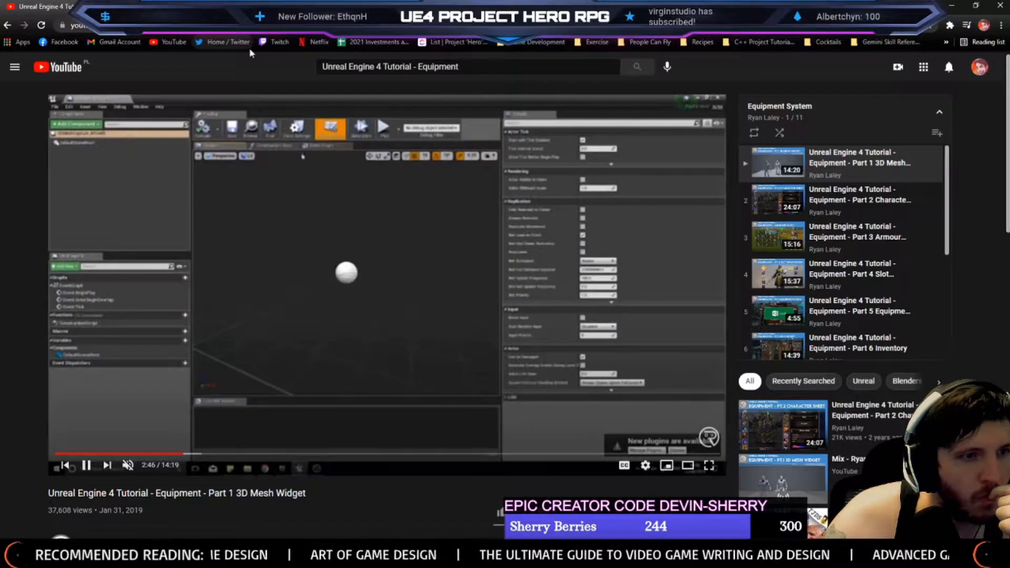
pyautogui.press('Right')
pyautogui.press('Right')
pyautogui.press('Right')
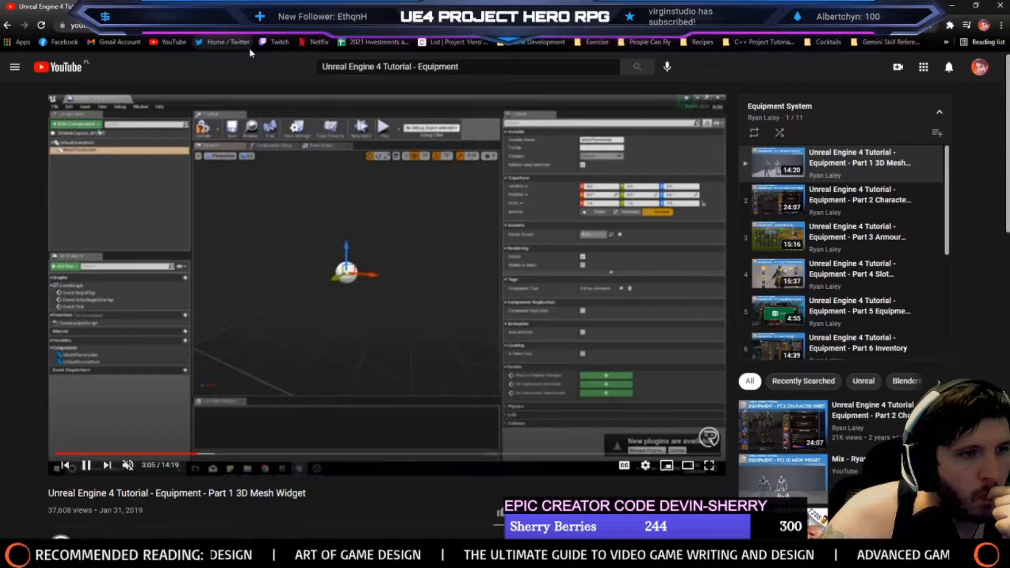
# Rewind the video to the empty mesh capture blueprint and raise the playback quality
pyautogui.press('Left')
pyautogui.press('Left')
pyautogui.press('Left')
pyautogui.press('Left')
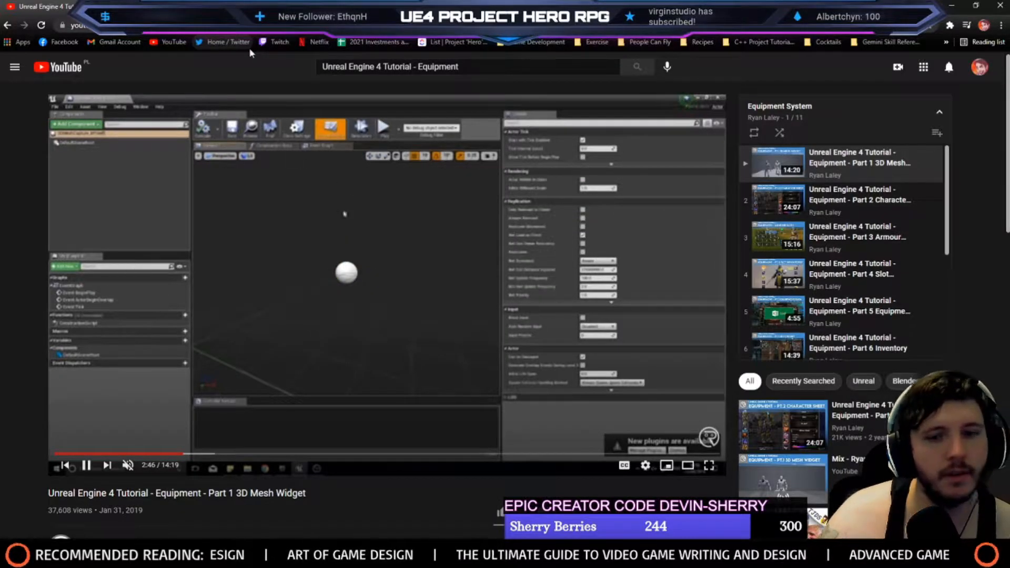
pyautogui.click(646, 466)
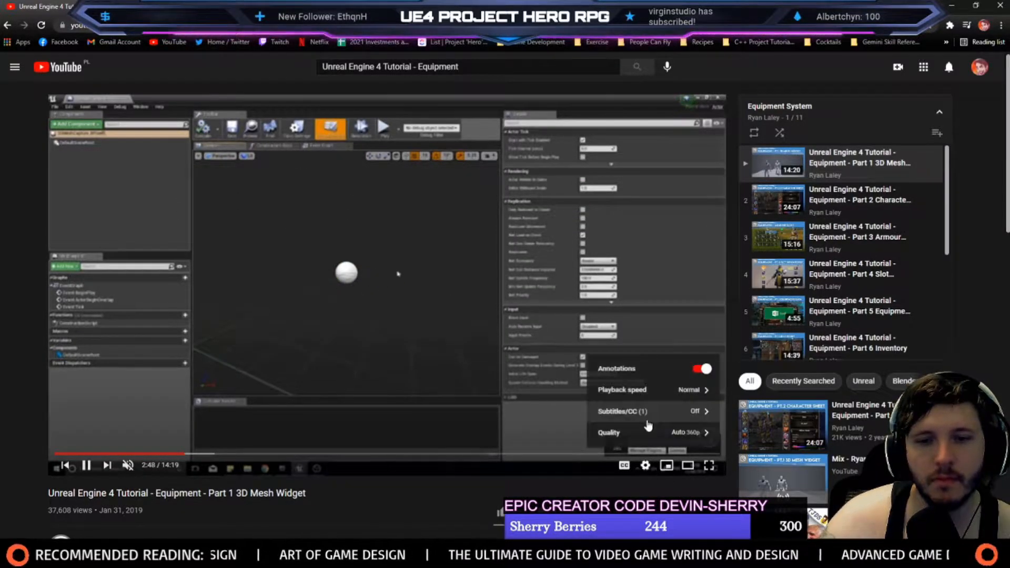
pyautogui.click(679, 438)
pyautogui.click(643, 305)
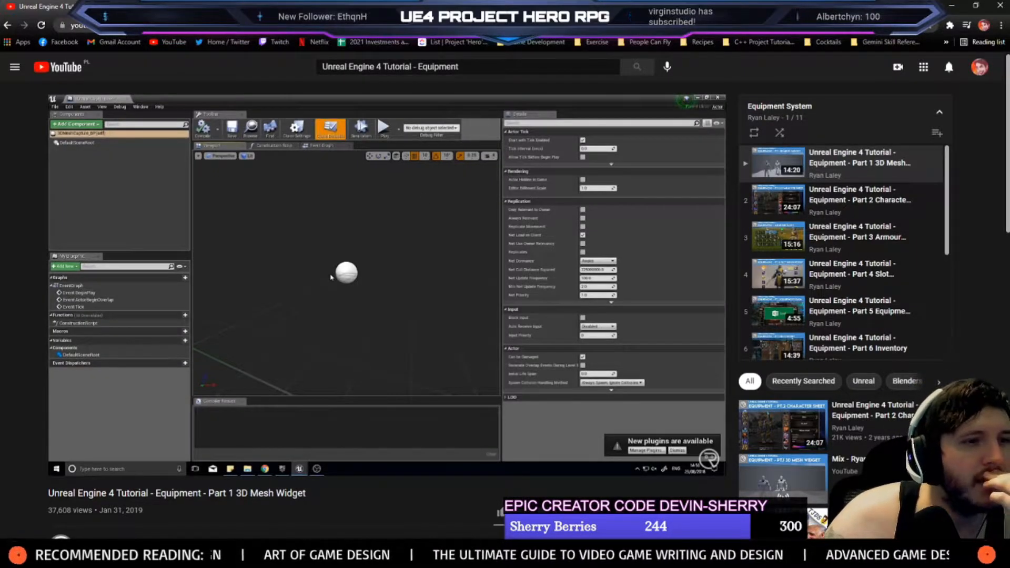
# Skip forward to examine the placeholder, spring arm, scene capture and skeletal mesh components added to the capture blueprint
pyautogui.press('Right')
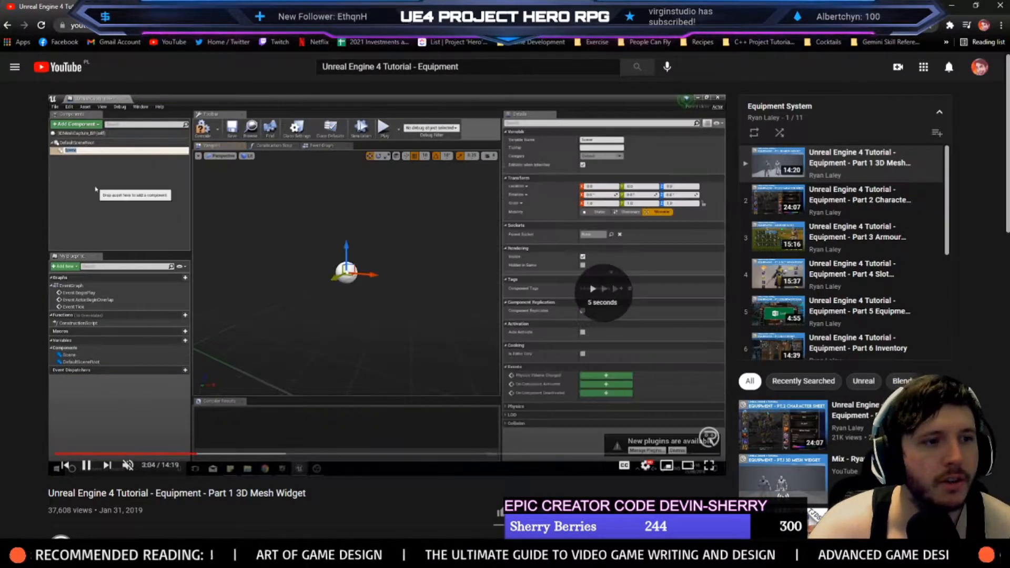
pyautogui.press('Right')
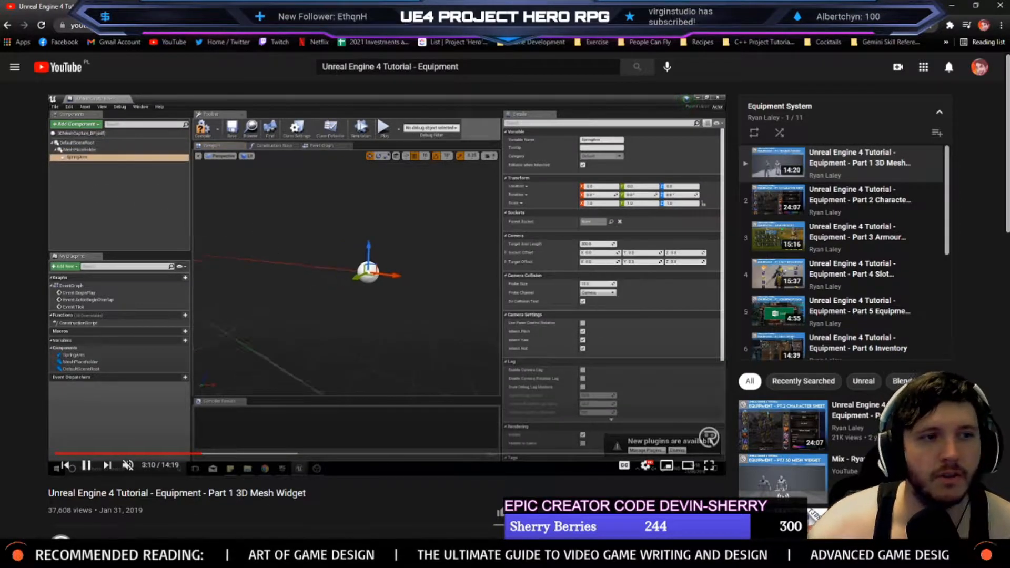
pyautogui.press('Right')
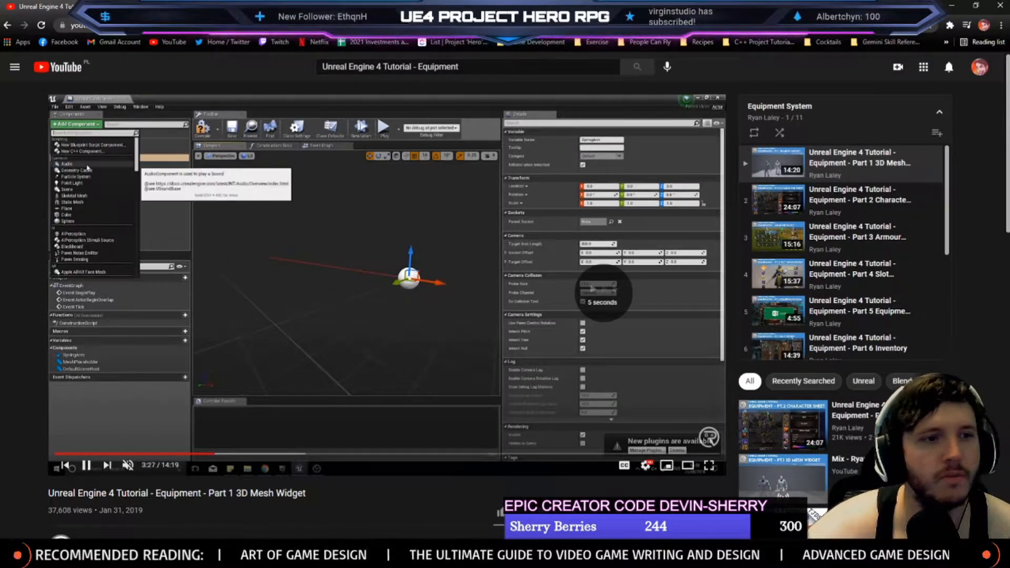
pyautogui.press('Right')
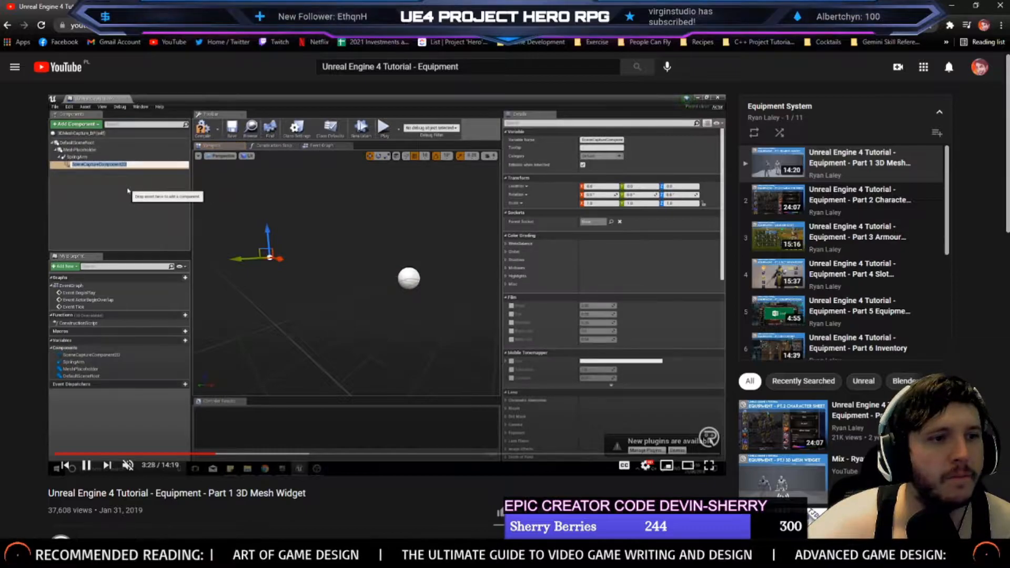
pyautogui.press('Right')
pyautogui.press('Right')
pyautogui.press('Right')
pyautogui.press('Right')
pyautogui.press('Right')
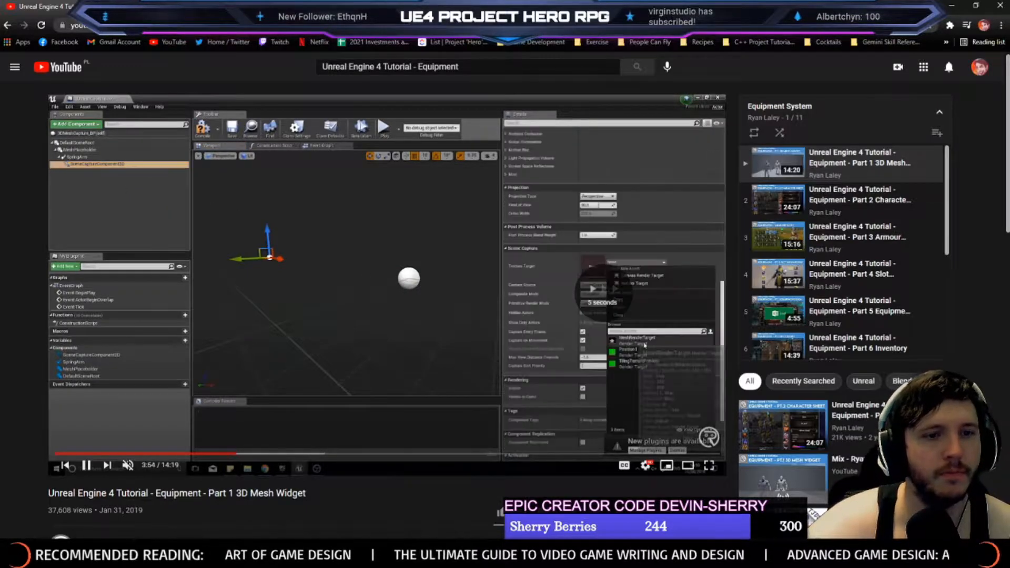
pyautogui.press('Right')
pyautogui.press('Right')
pyautogui.press('Right')
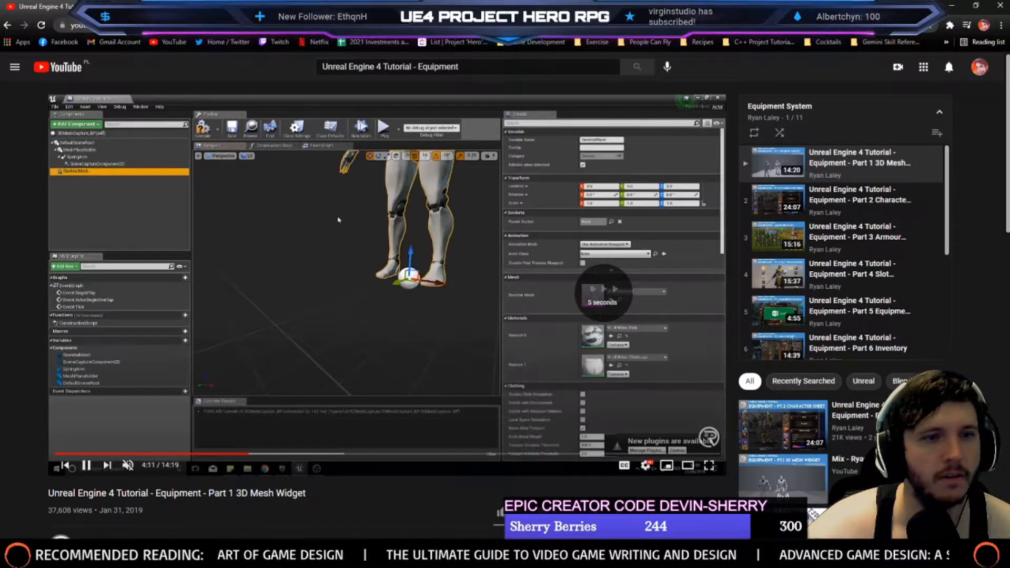
# Skip further ahead to examine the captured render target, the scene capture's projection settings and the MeshRenderTarget_Mat material
pyautogui.press('Right')
pyautogui.press('Right')
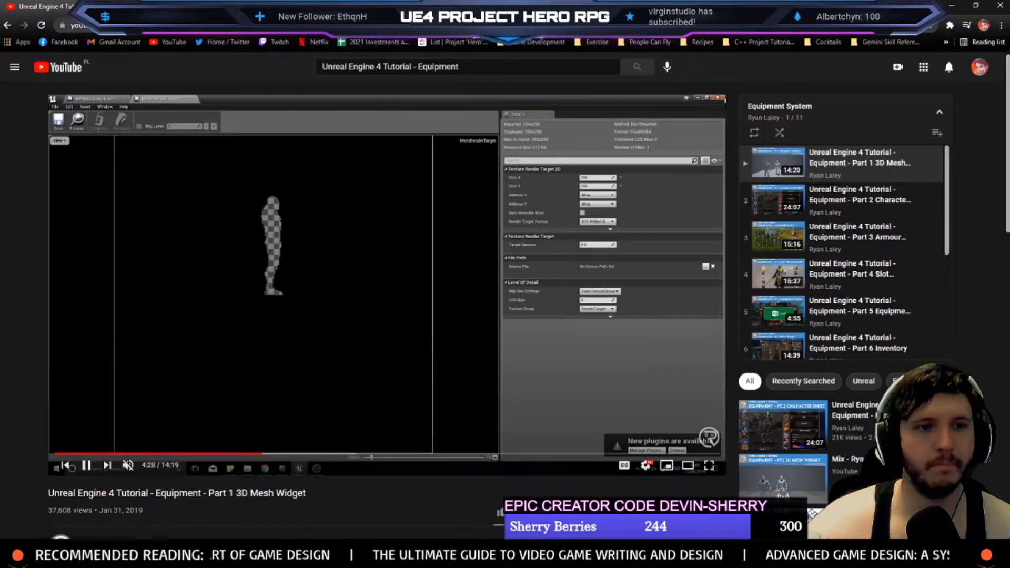
pyautogui.press('Right')
pyautogui.press('Right')
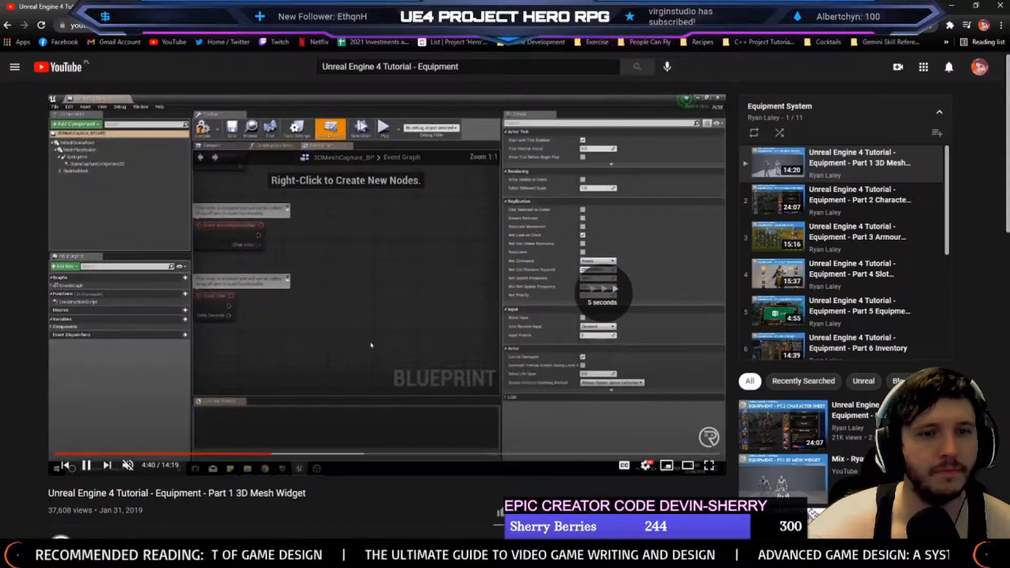
pyautogui.press('Right')
pyautogui.press('Right')
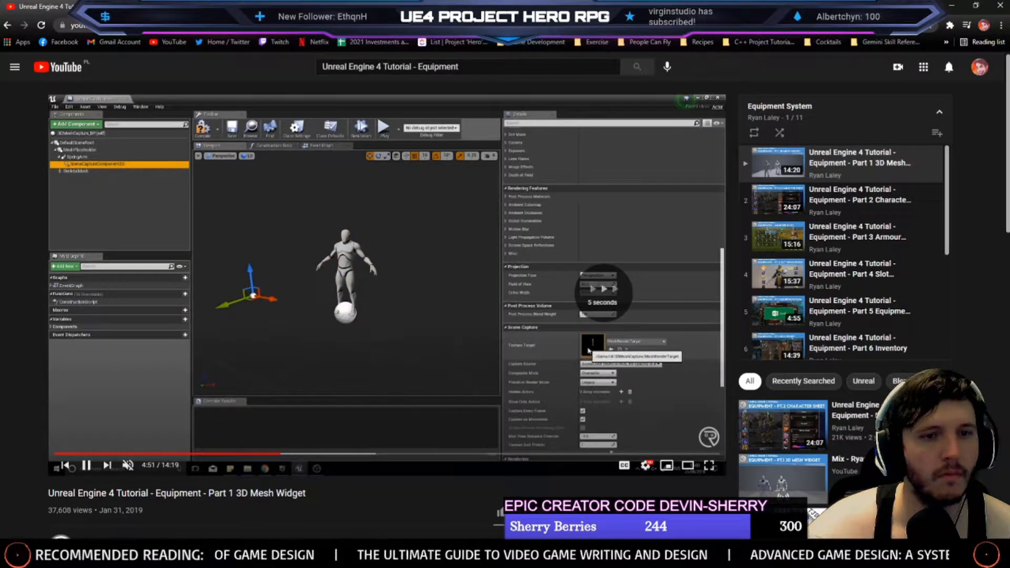
pyautogui.press('Right')
pyautogui.press('Right')
pyautogui.press('Right')
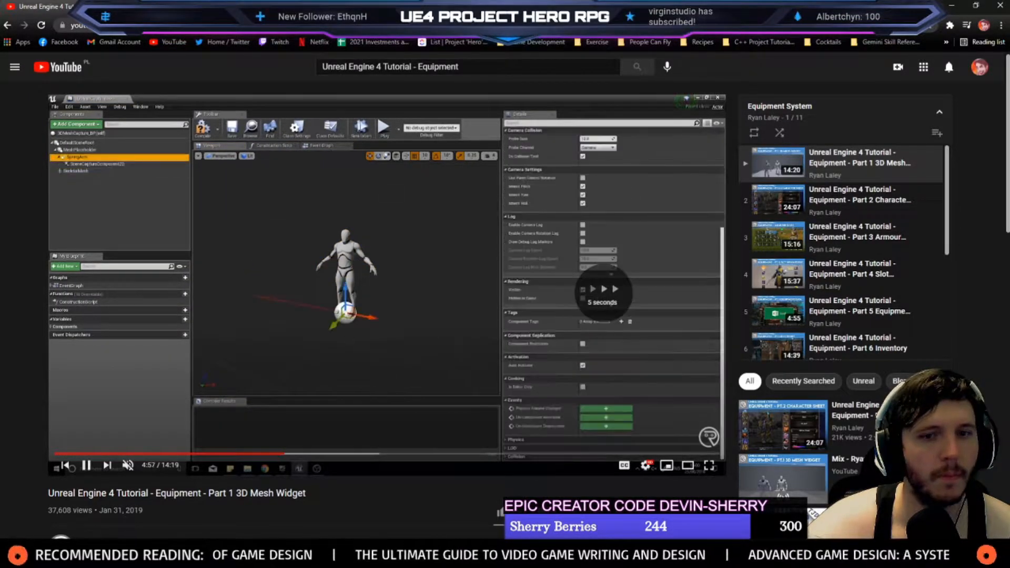
pyautogui.press('Right')
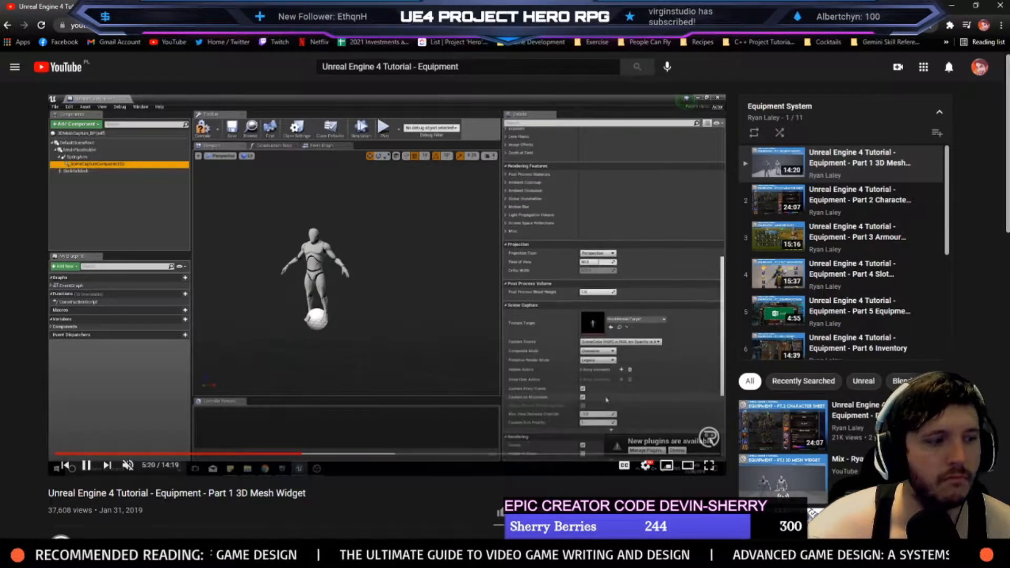
pyautogui.press('Right')
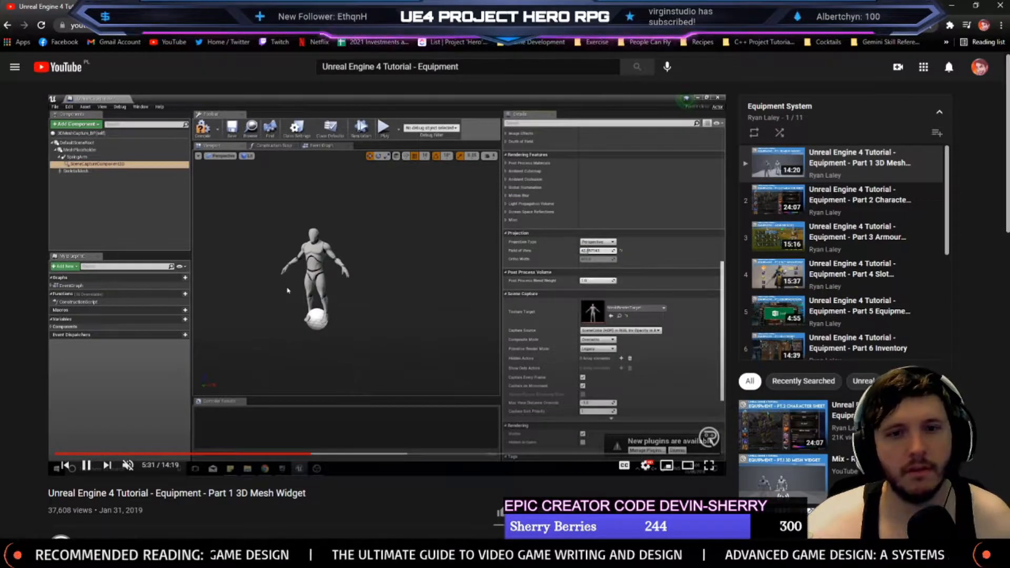
pyautogui.press('Right')
pyautogui.press('Right')
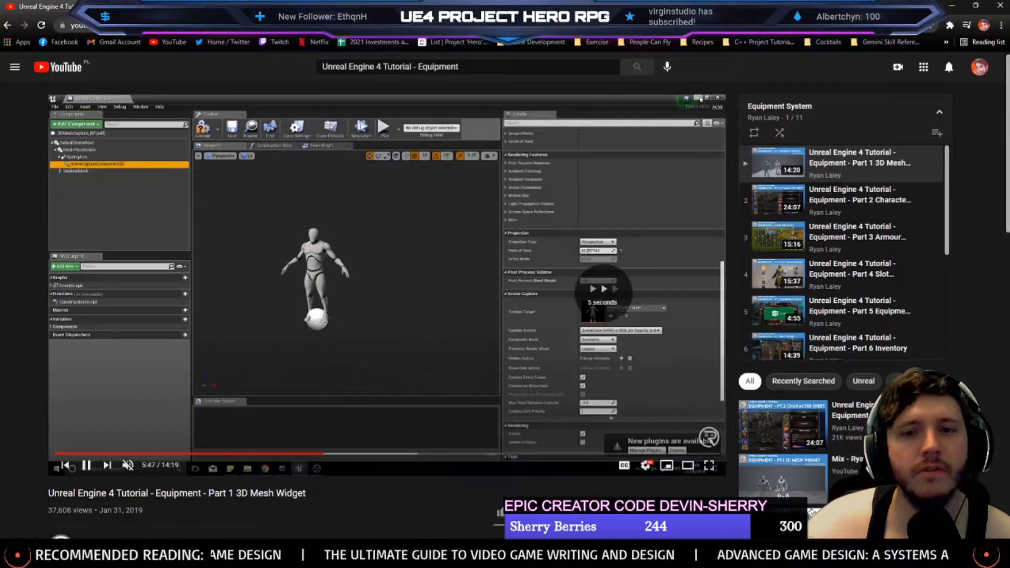
pyautogui.press('Right')
pyautogui.press('Right')
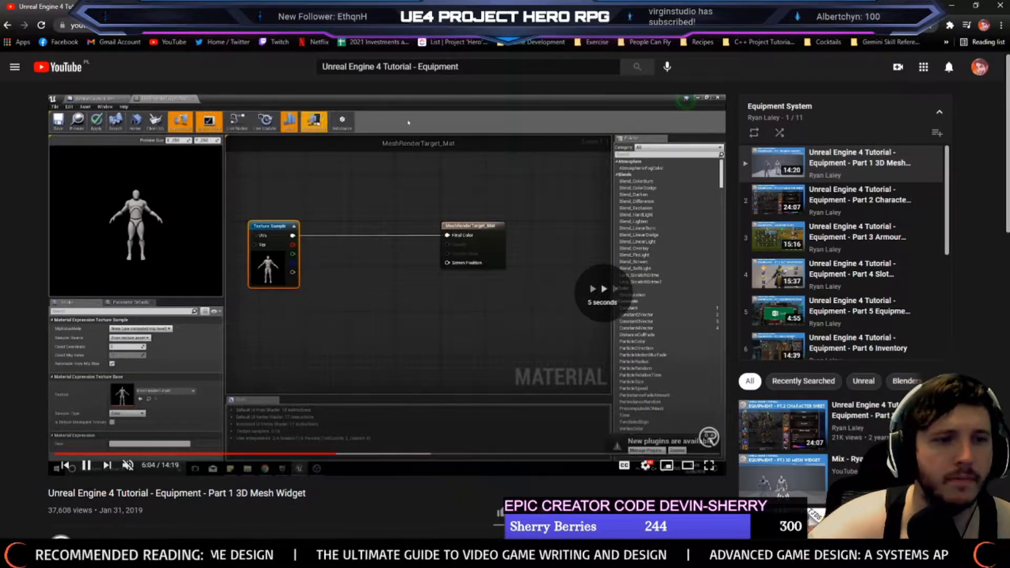
# Skip ahead in the Part 1 video to examine how the CharacterSheet widget is created and given the render target material image
pyautogui.press('Right')
pyautogui.press('Right')
pyautogui.press('Right')
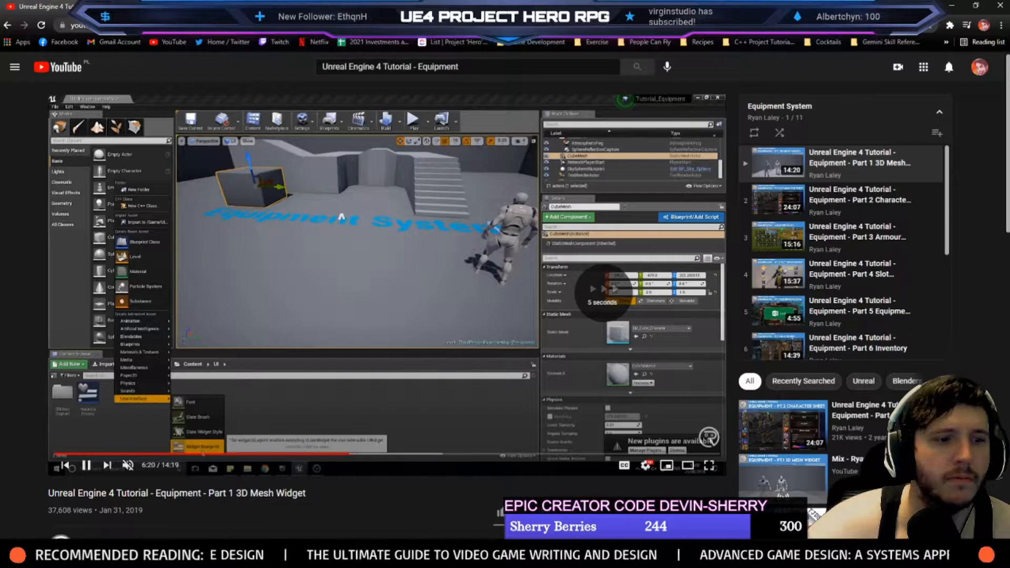
pyautogui.press('Right')
pyautogui.press('Right')
pyautogui.press('Right')
pyautogui.press('Right')
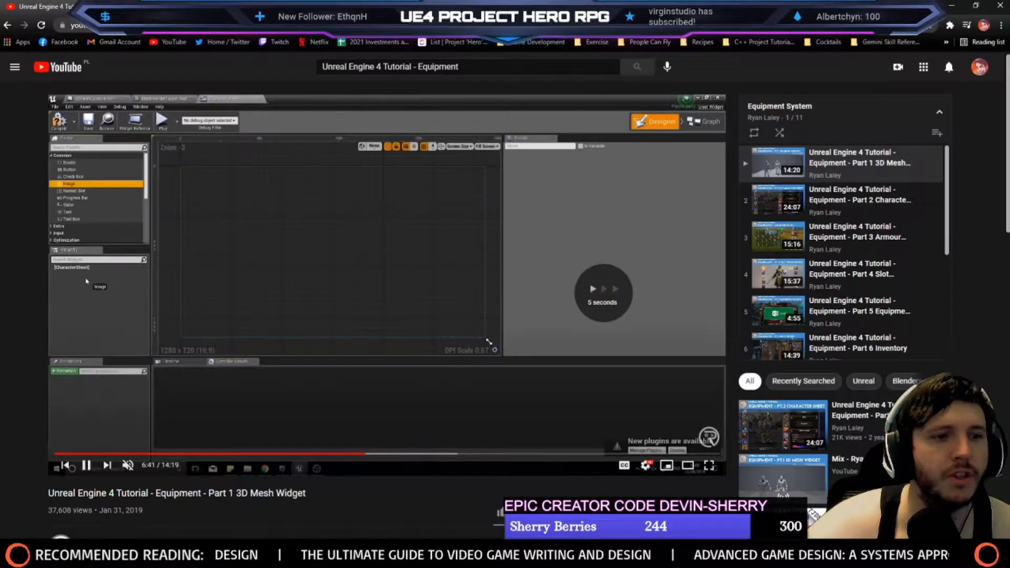
pyautogui.press('Right')
pyautogui.press('Right')
pyautogui.press('Right')
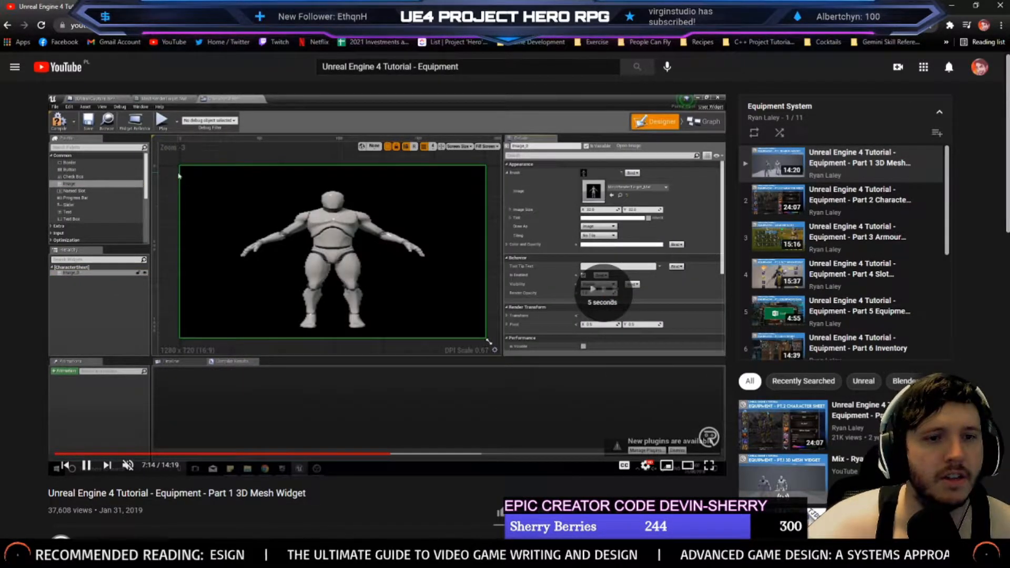
# Skip further to examine the MeshRenderTarget_Mat material, the resized character image and the new heads-up display widget
pyautogui.press('Right')
pyautogui.press('Right')
pyautogui.press('Right')
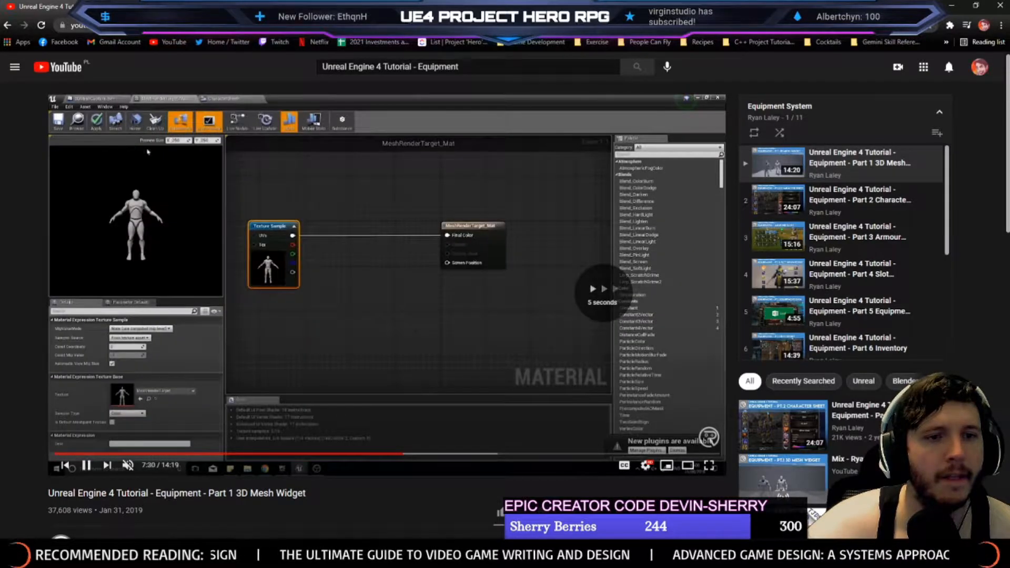
pyautogui.press('Right')
pyautogui.press('Right')
pyautogui.press('Right')
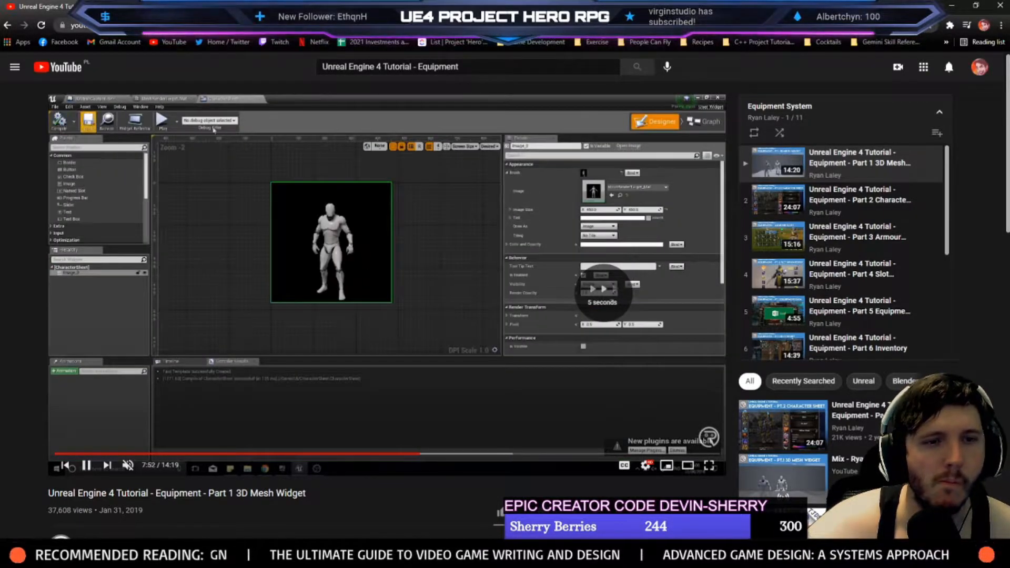
pyautogui.press('Right')
pyautogui.press('Right')
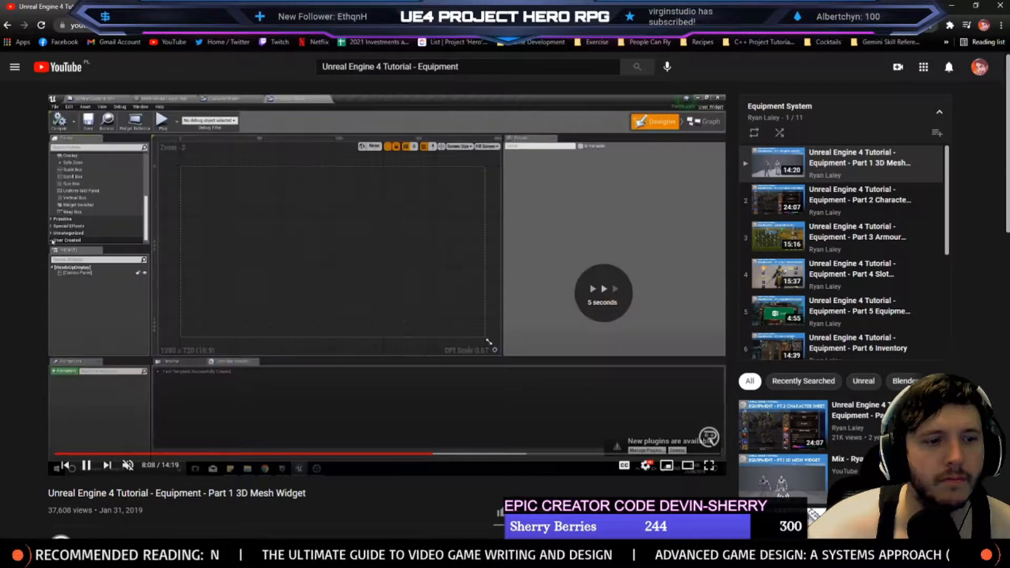
pyautogui.press('Right')
pyautogui.press('Right')
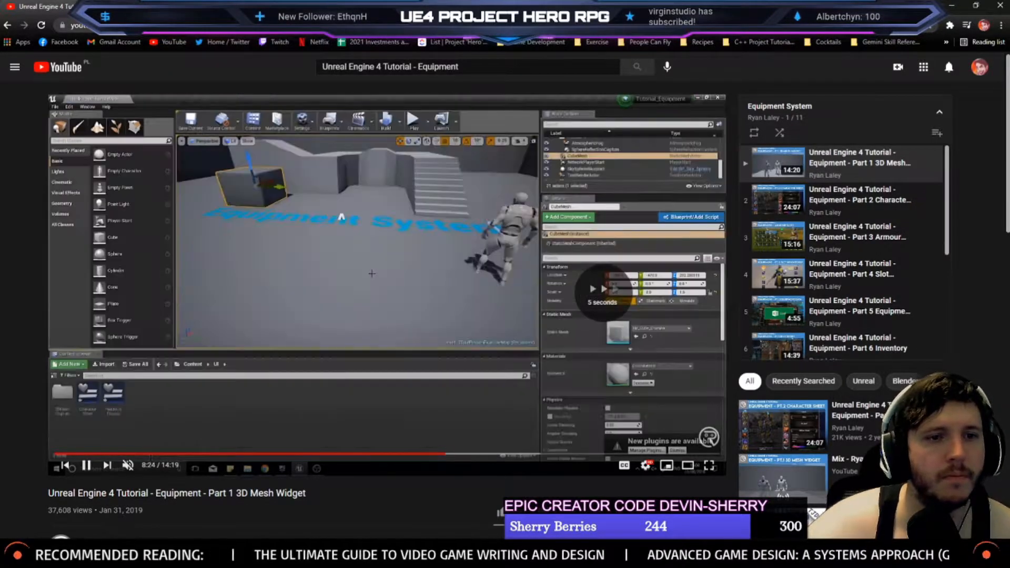
# Skip on to examine the ThirdPersonGameMode graph that creates the heads-up display widget and its in-game preview
pyautogui.press('Right')
pyautogui.press('Right')
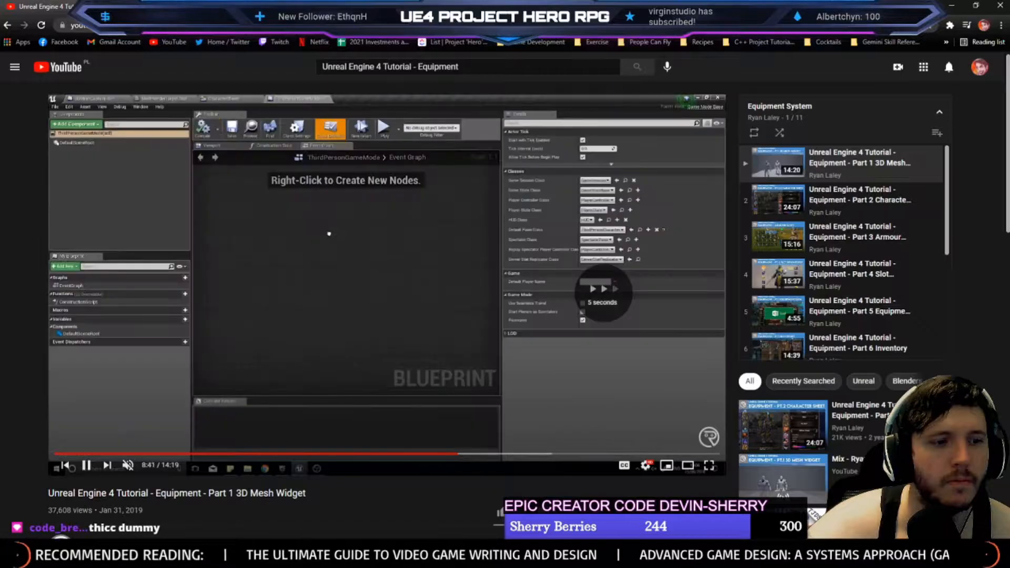
pyautogui.press('Right')
pyautogui.press('Right')
pyautogui.press('Right')
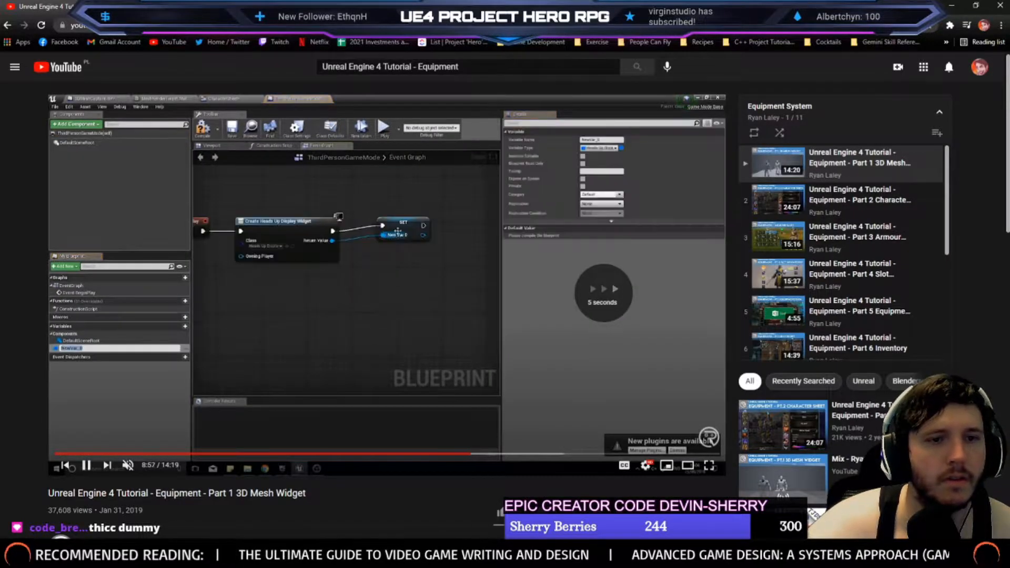
pyautogui.press('Right')
pyautogui.press('Right')
pyautogui.press('Right')
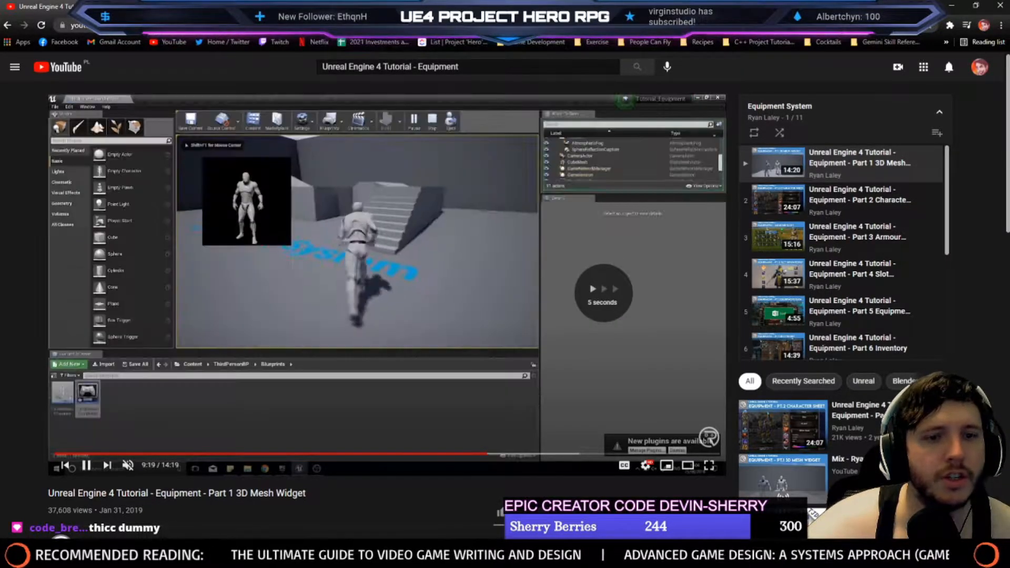
pyautogui.press('Right')
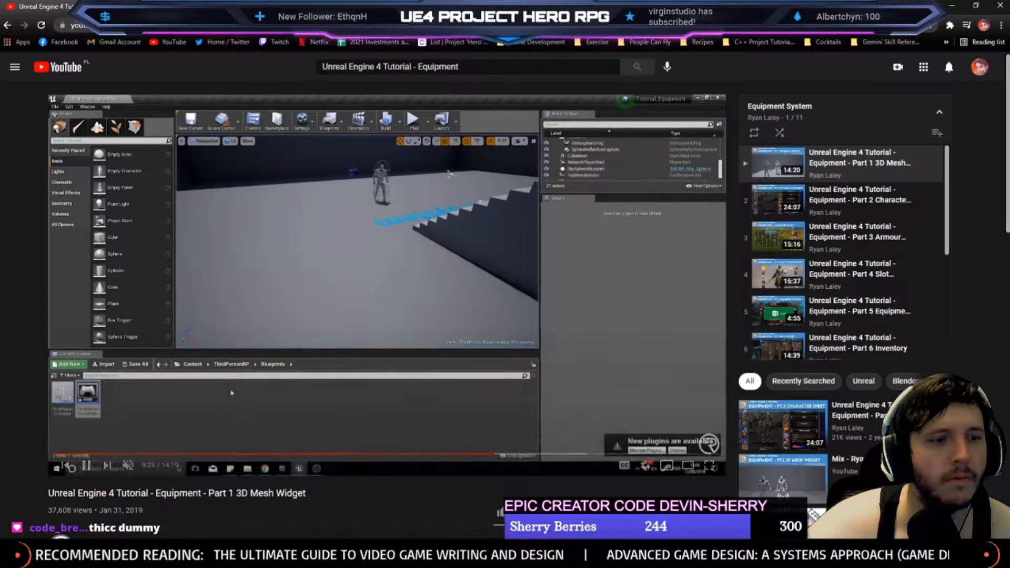
# Skip forward to examine how the texture sample is wired to the material's opacity and how the MeshRenderTarget texture is set up
pyautogui.press('Right')
pyautogui.press('Right')
pyautogui.press('Right')
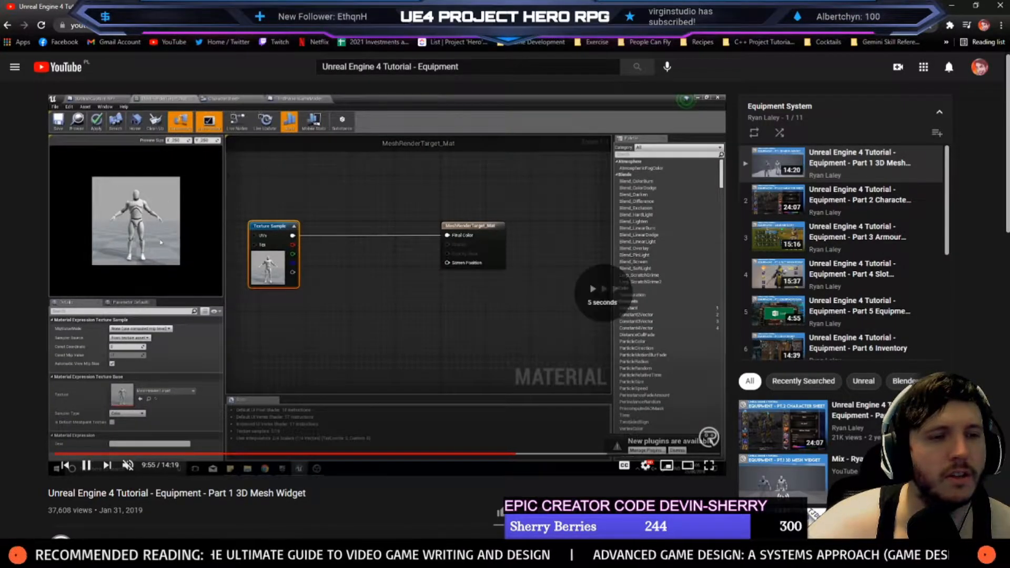
pyautogui.press('Right')
pyautogui.press('Right')
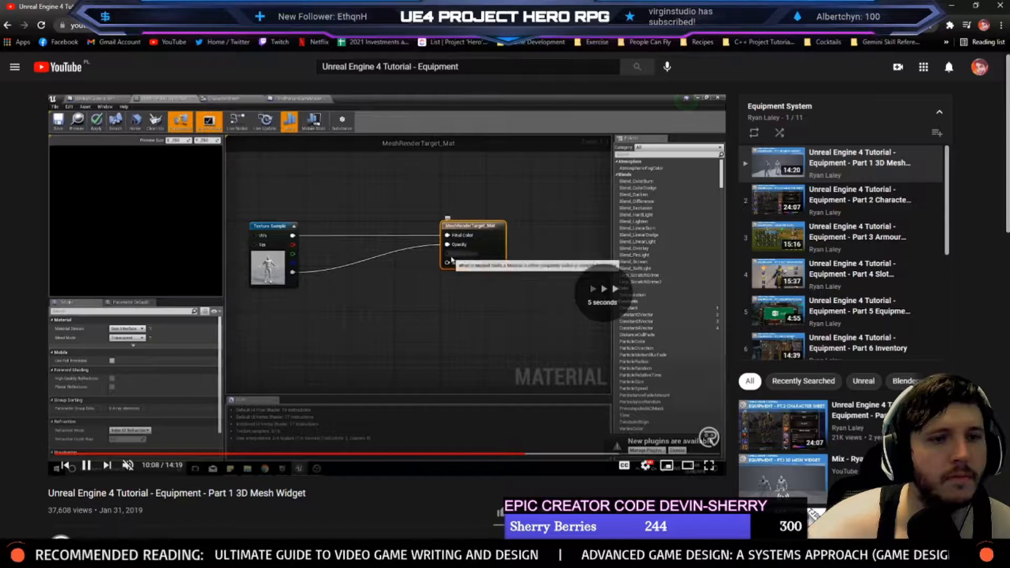
pyautogui.press('Right')
pyautogui.press('Right')
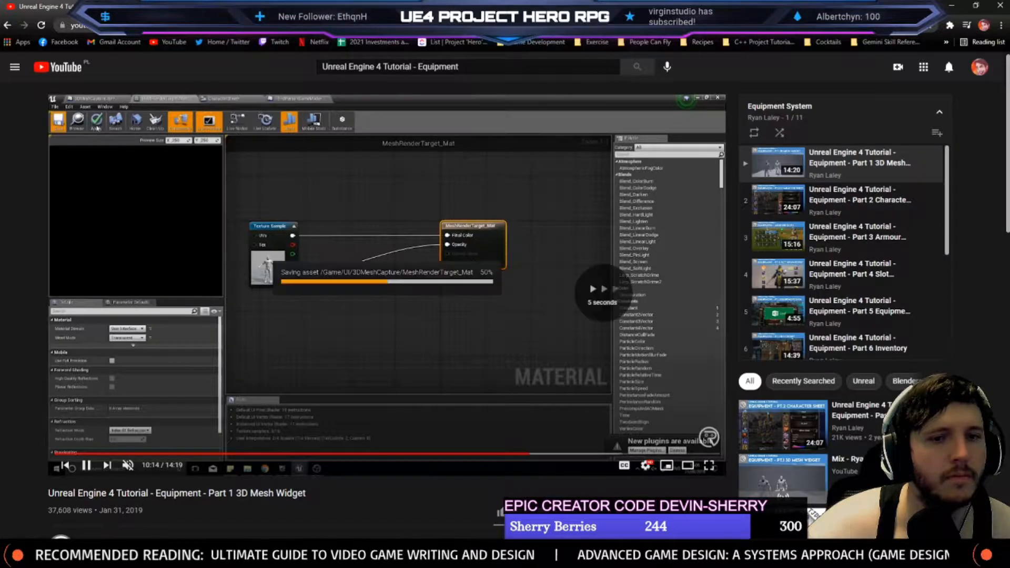
pyautogui.press('Right')
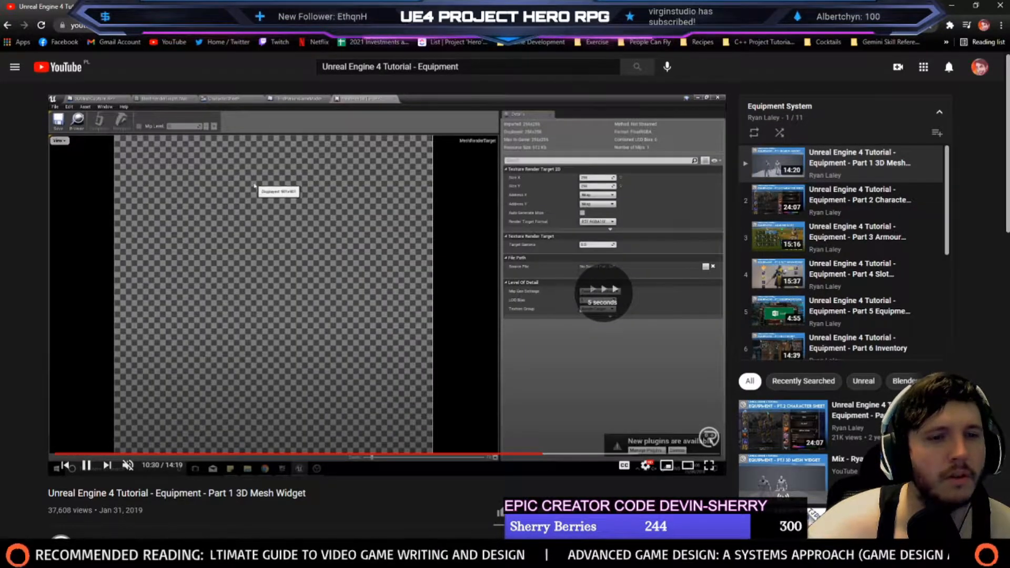
# Skip ahead to examine the render target's transparent silhouette and the widget's transparent background in game
pyautogui.press('Right')
pyautogui.press('Right')
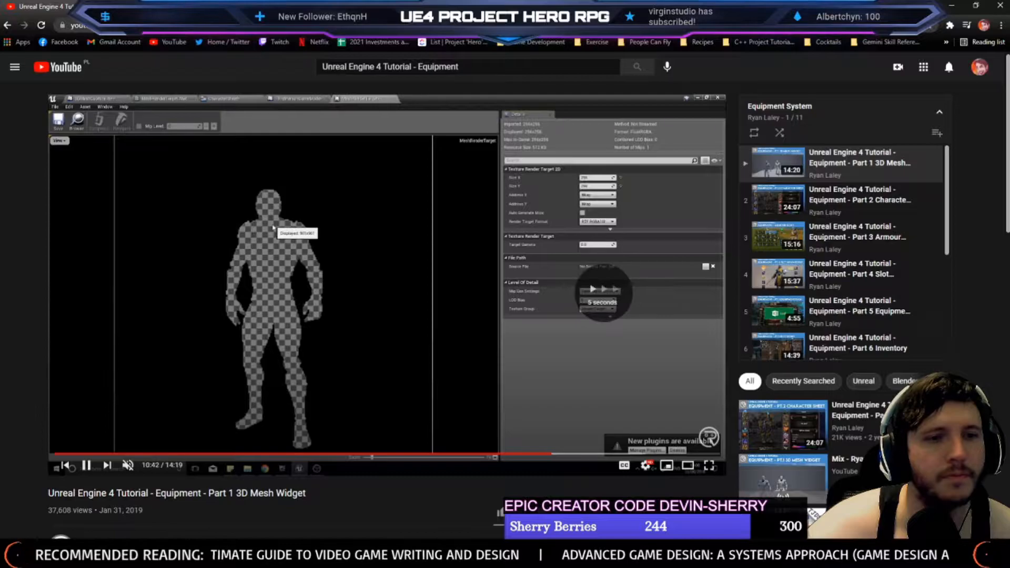
pyautogui.press('Right')
pyautogui.press('Right')
pyautogui.press('Right')
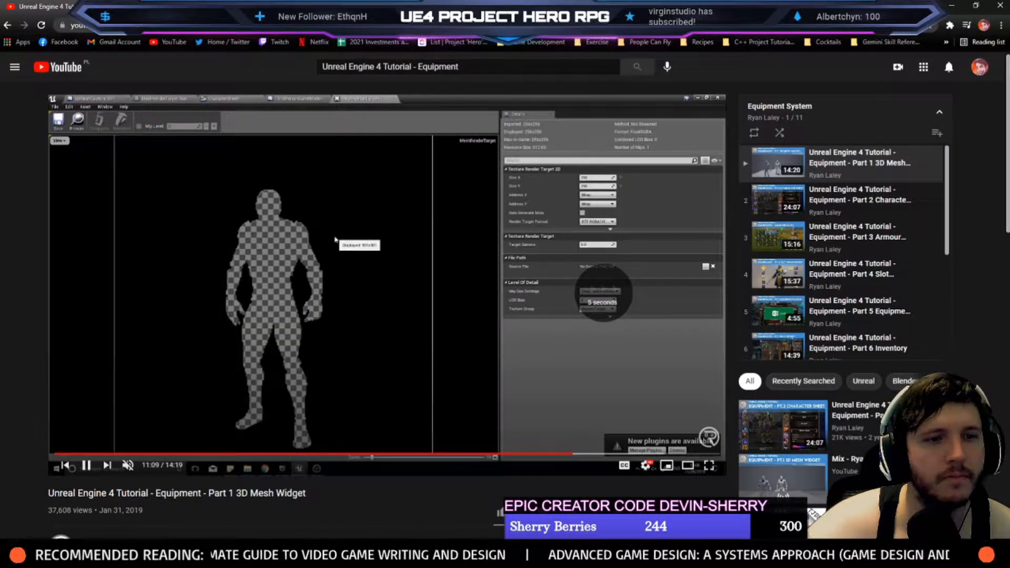
pyautogui.press('Right')
pyautogui.press('Right')
pyautogui.press('Right')
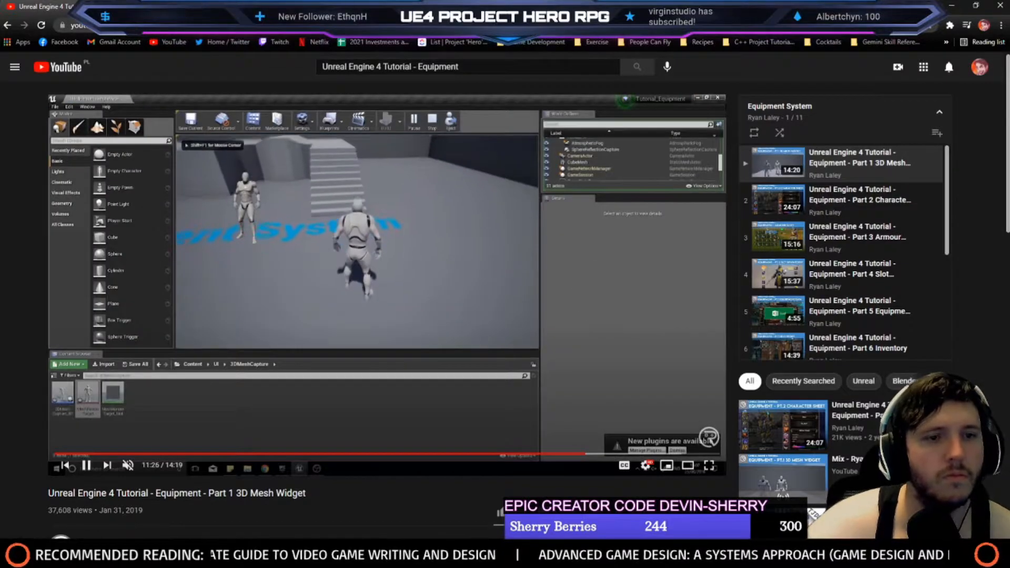
# Skip through the level placement section to examine how the mesh capture blueprint's surroundings affect the in-game character image
pyautogui.press('Right')
pyautogui.press('Right')
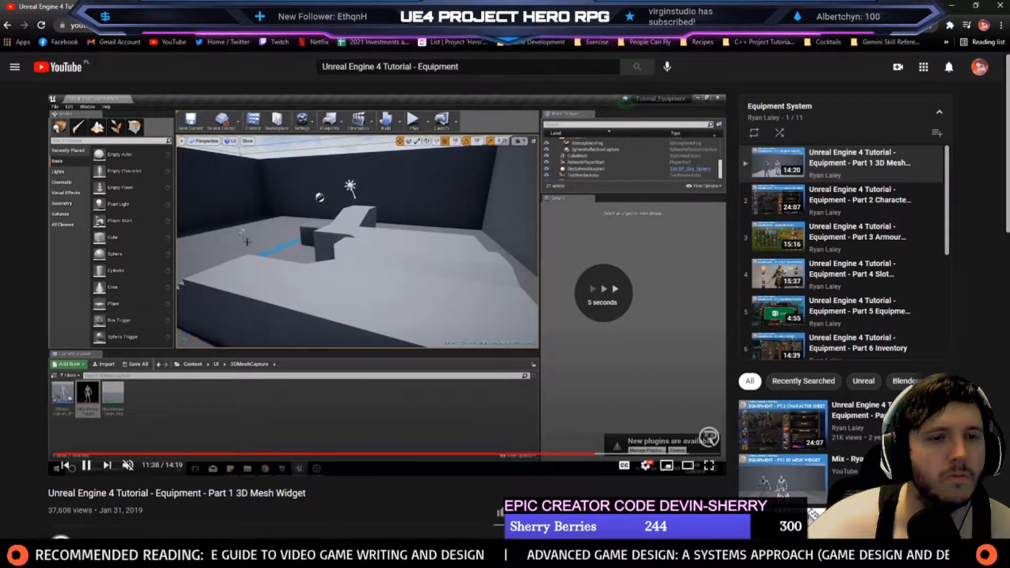
pyautogui.press('Right')
pyautogui.press('Right')
pyautogui.press('Right')
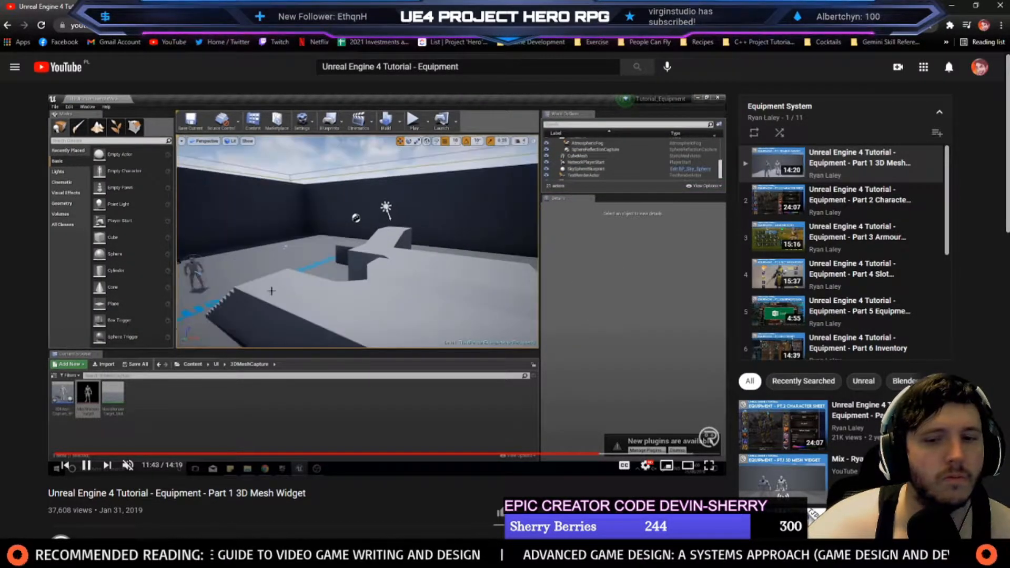
pyautogui.press('Right')
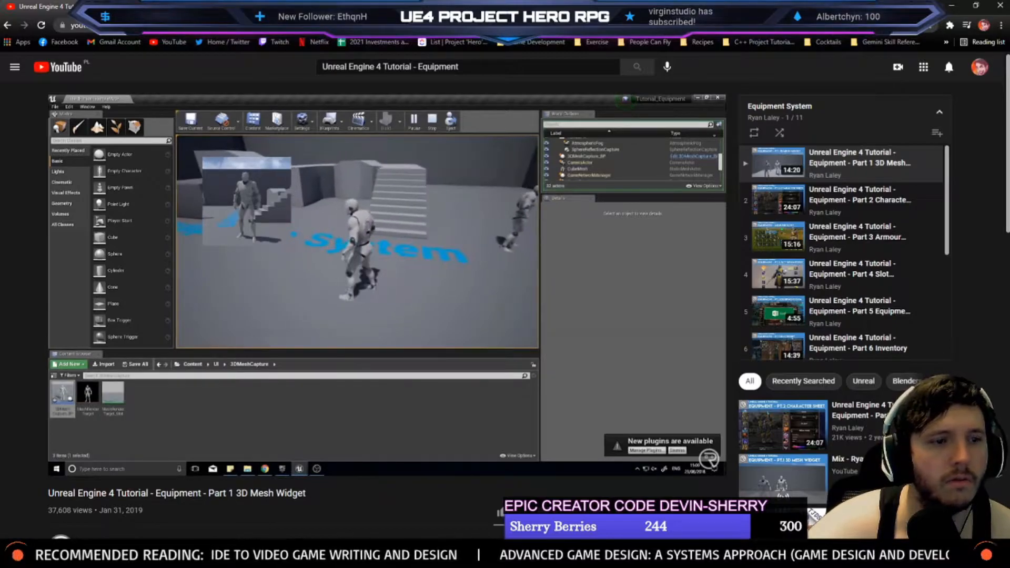
pyautogui.press('Left')
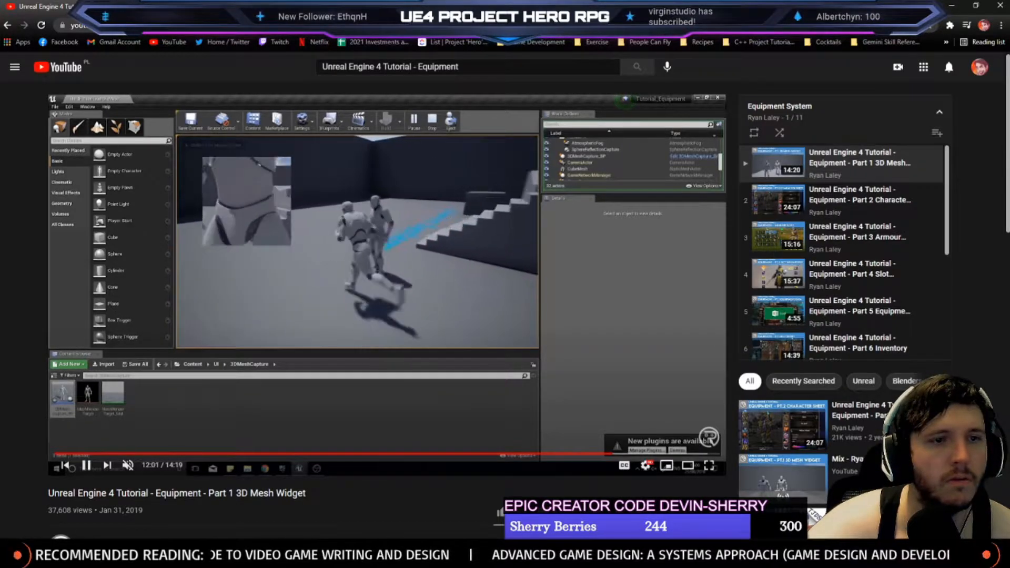
pyautogui.press('Right')
pyautogui.press('Right')
pyautogui.press('Right')
pyautogui.press('Right')
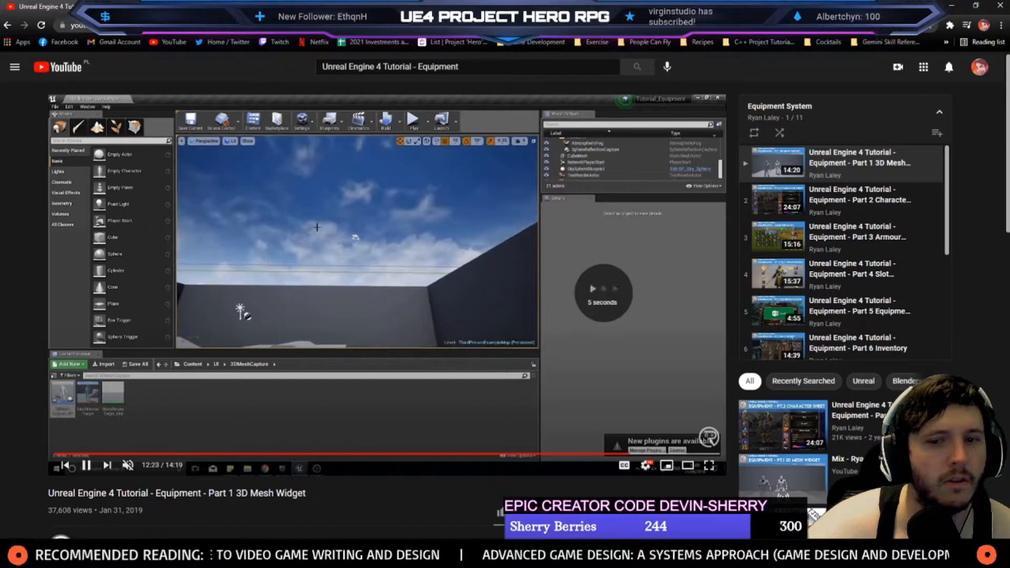
# Skip forward to examine the 3DMeshCapture_BP placement far outside the sky sphere and the in-game result
pyautogui.press('Right')
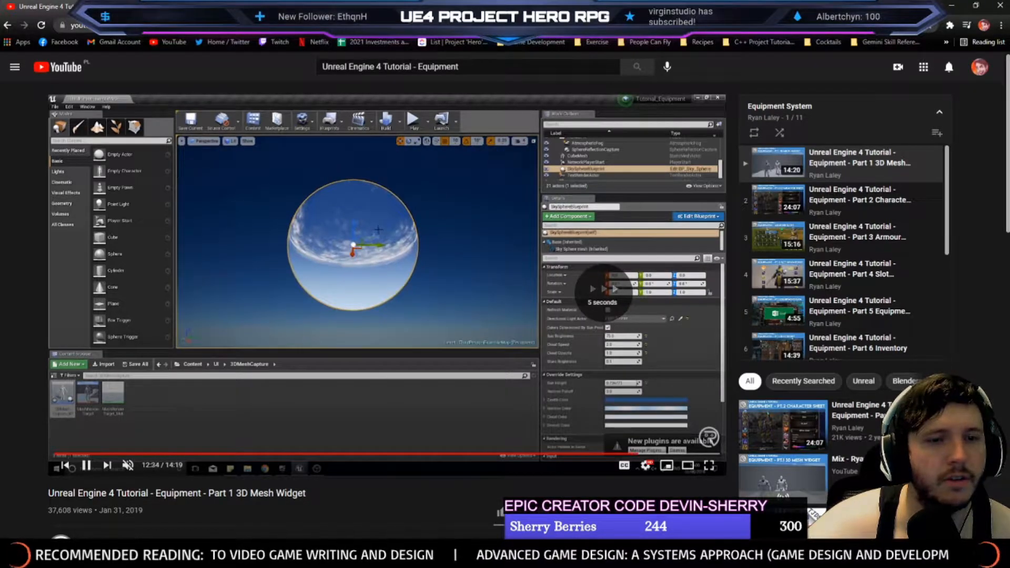
pyautogui.press('Right')
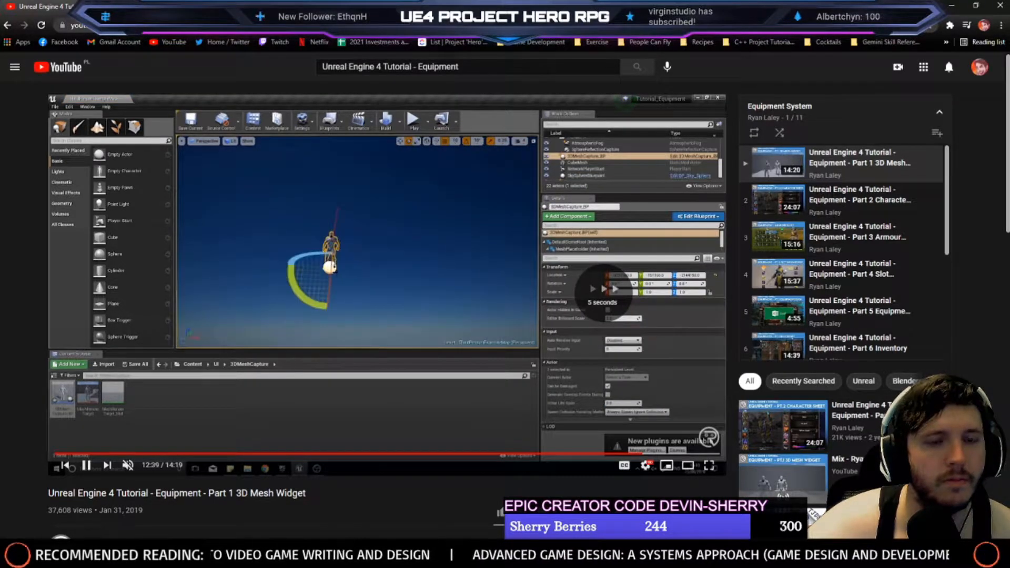
pyautogui.press('Right')
pyautogui.press('Right')
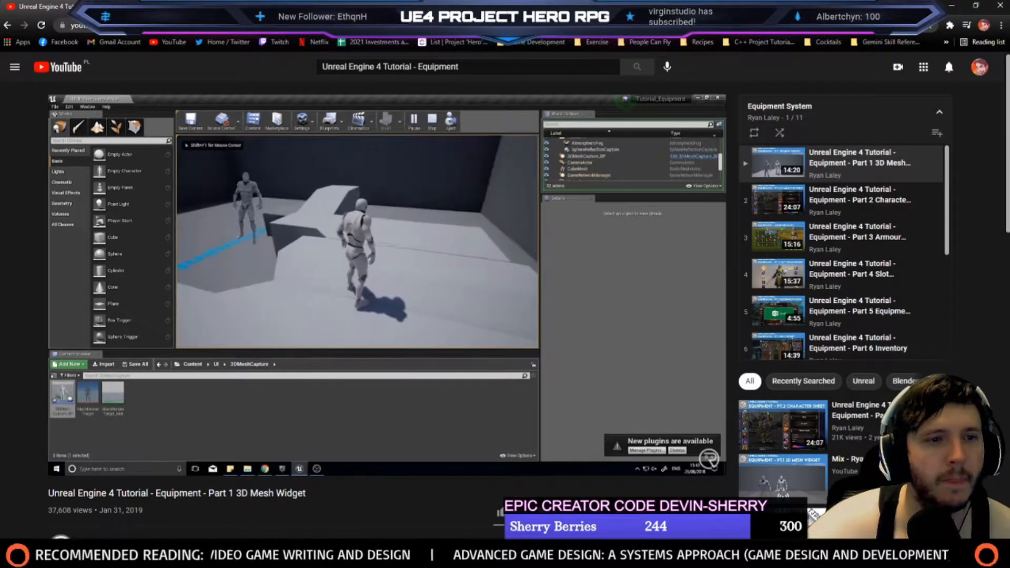
# Rewind the video to the 3DMeshCapture_BP placement and return to the opening section around 0:30
pyautogui.press('Left')
pyautogui.press('Left')
pyautogui.press('Left')
pyautogui.press('Left')
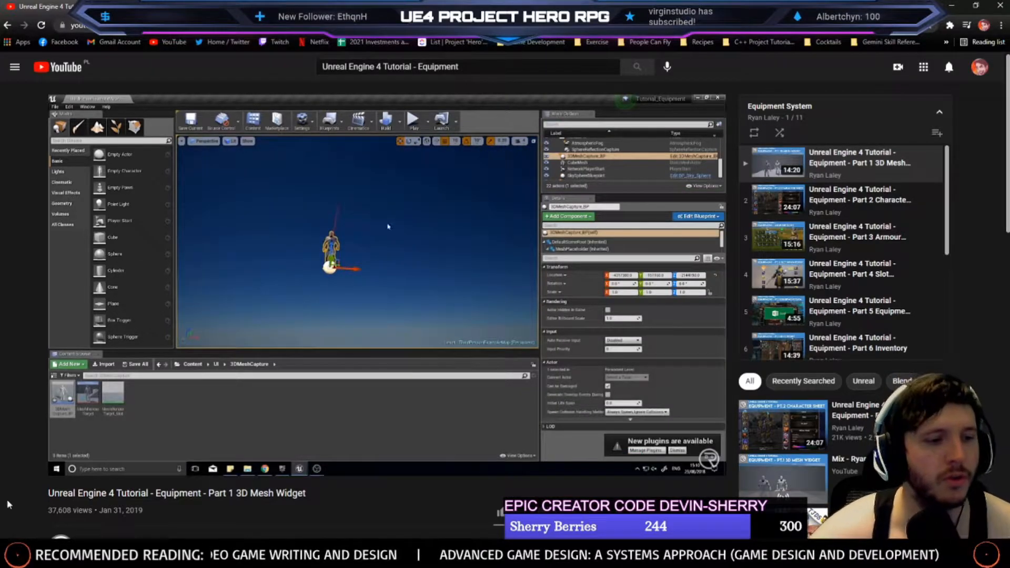
pyautogui.click(56, 454)
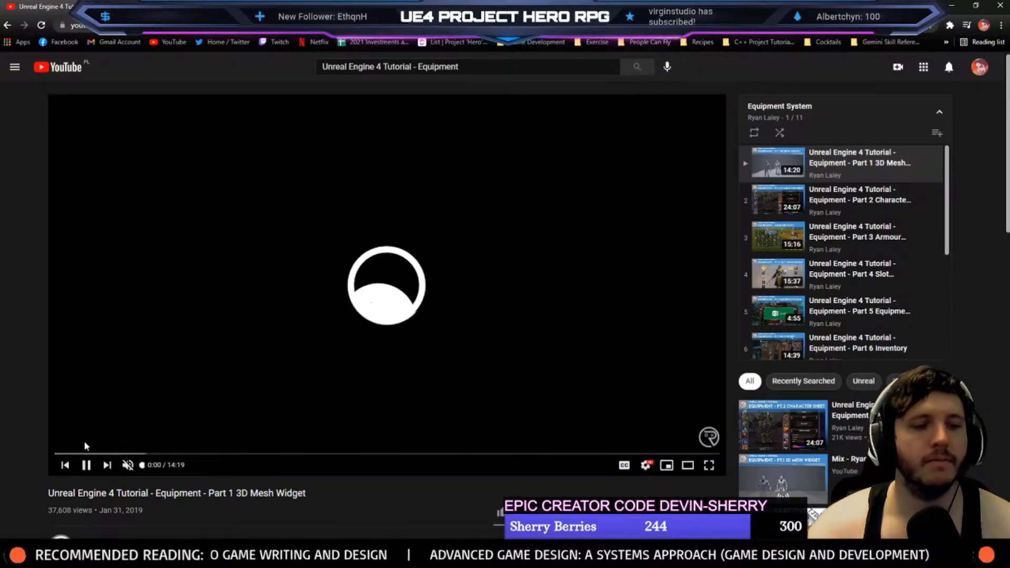
pyautogui.click(79, 453)
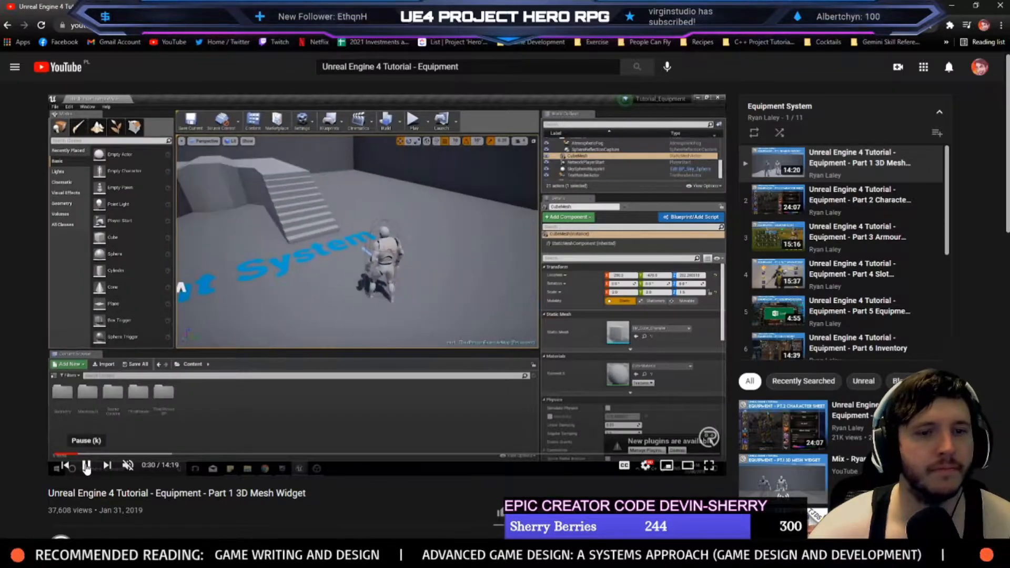
# Switch to the Unreal Editor and open the BP_HeroPlayerController blueprint from the Hero project's PlayerController folder
pyautogui.moveTo(31, 2); pyautogui.dragTo(0, 2)
pyautogui.moveTo(595, 327); pyautogui.dragTo(448, 387, button='right')
pyautogui.press('F11')
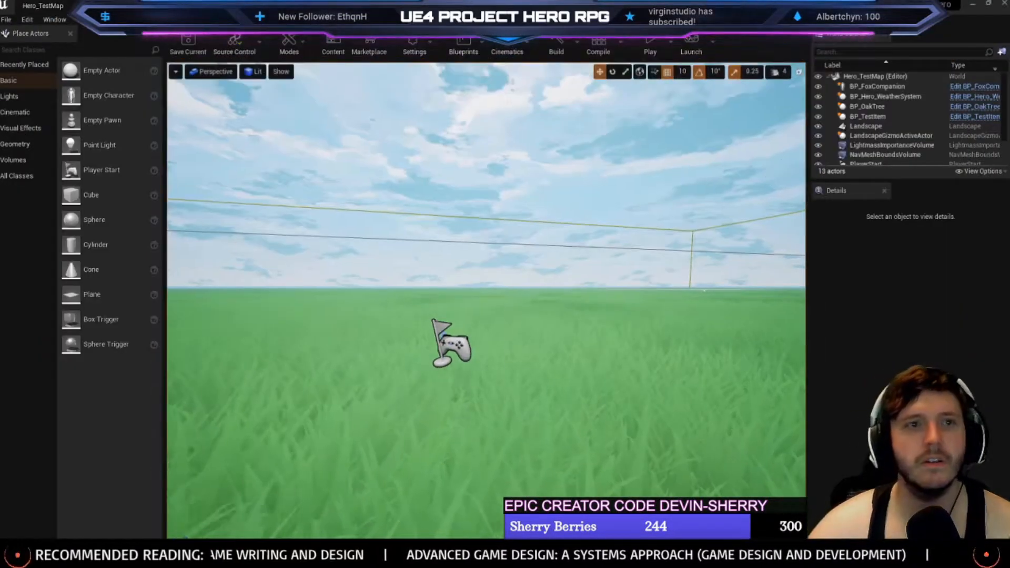
pyautogui.click(158, 5)
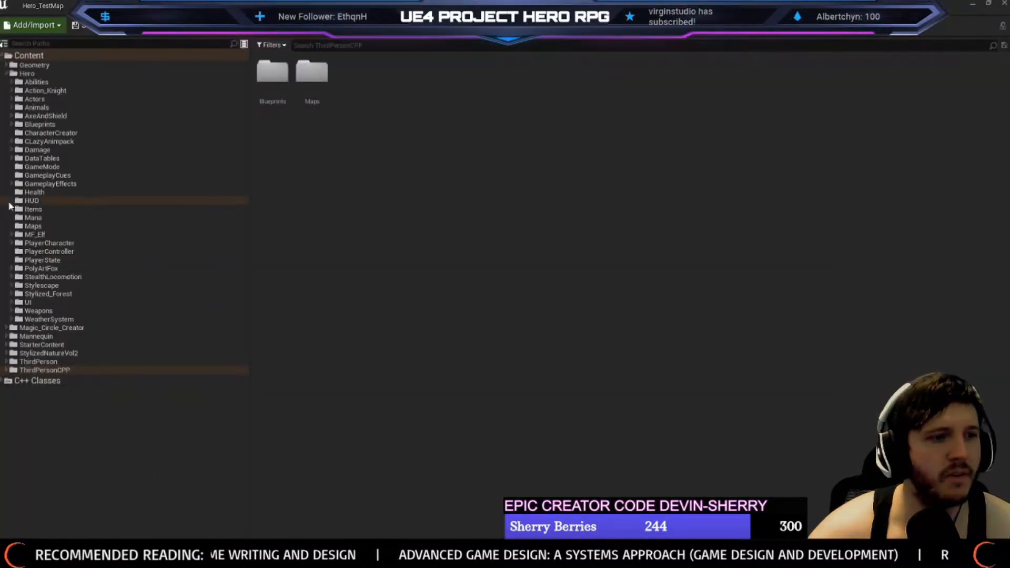
pyautogui.click(12, 254)
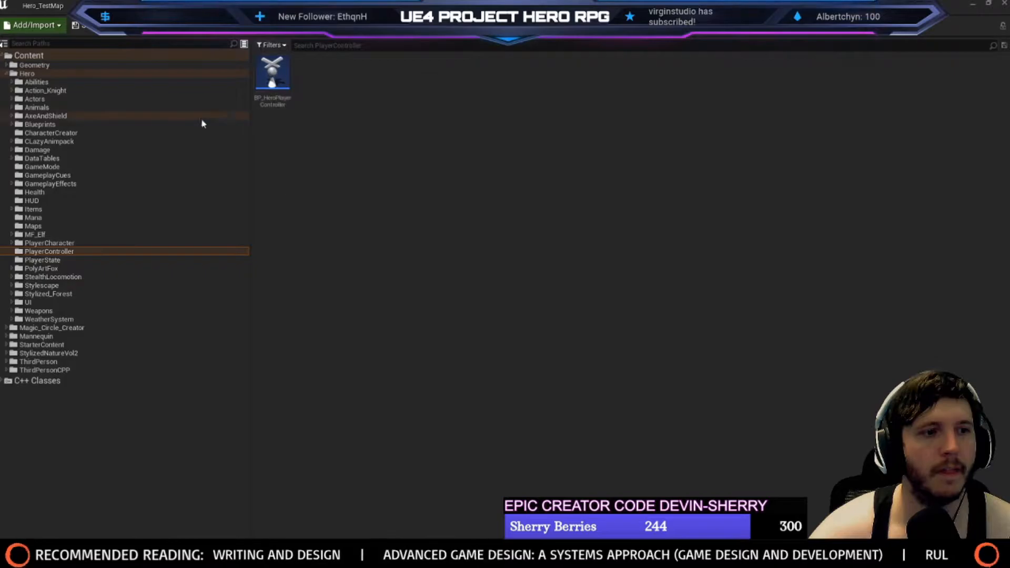
pyautogui.doubleClick(272, 77)
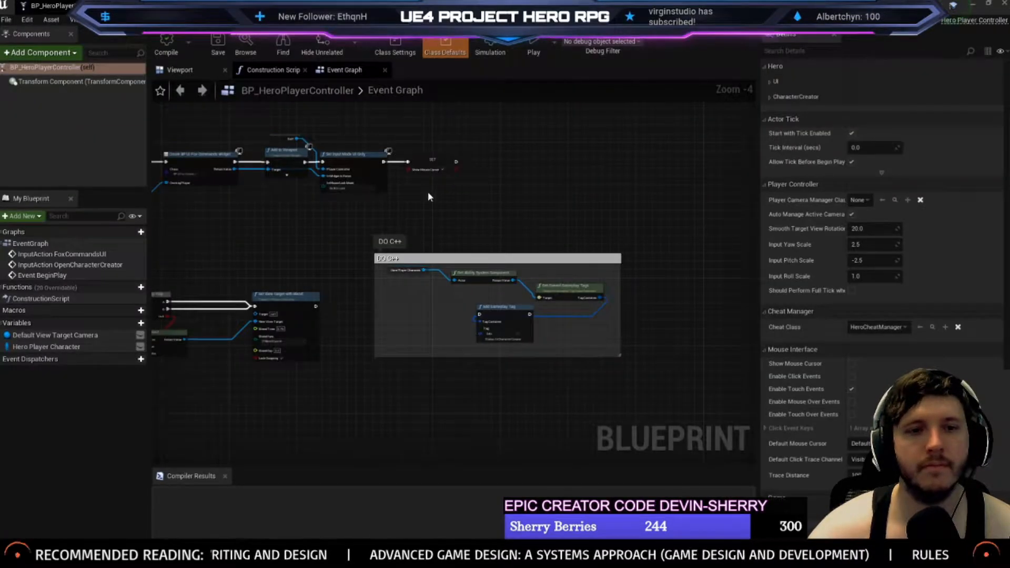
# Delete the Set View Target with Blend, Select and camera reference nodes following the OpenCharacterCreator event's Flip Flop
pyautogui.moveTo(428, 191); pyautogui.dragTo(680, 198, button='right')
pyautogui.moveTo(583, 211); pyautogui.dragTo(543, 264, button='right')
pyautogui.moveTo(386, 182); pyautogui.dragTo(392, 92, button='right')
pyautogui.scroll(1, 370, 316)
pyautogui.moveTo(344, 258); pyautogui.dragTo(388, 206, button='right')
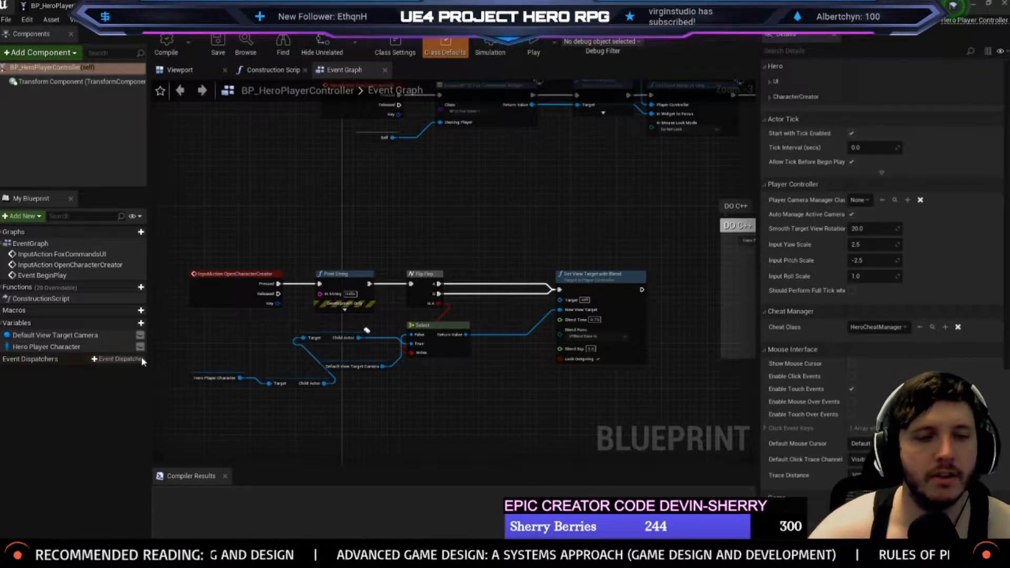
pyautogui.moveTo(593, 398); pyautogui.dragTo(593, 398)
pyautogui.press('Delete')
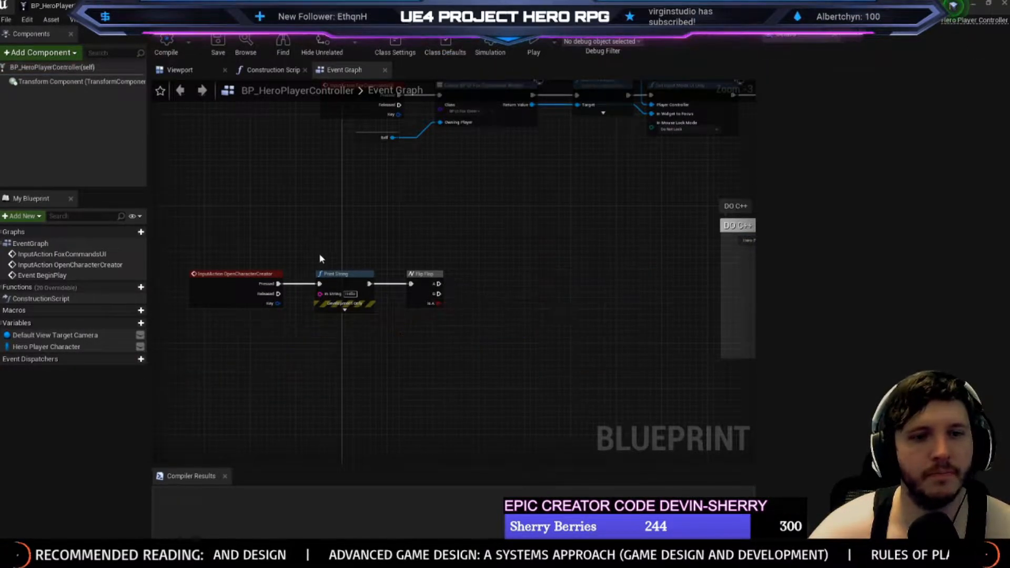
# Delete the Print String, Flip Flop and leftover DO C++ nodes belonging to the OpenCharacterCreator event
pyautogui.moveTo(487, 339); pyautogui.dragTo(212, 330, button='right')
pyautogui.moveTo(337, 206); pyautogui.dragTo(170, 253, button='right')
pyautogui.moveTo(203, 234); pyautogui.dragTo(604, 412)
pyautogui.press('Delete')
pyautogui.moveTo(367, 238); pyautogui.dragTo(663, 325, button='right')
# Compile BP_HeroPlayerController and try to save it, skipping the asset and dismissing the save messages
pyautogui.click(167, 45)
pyautogui.click(218, 44)
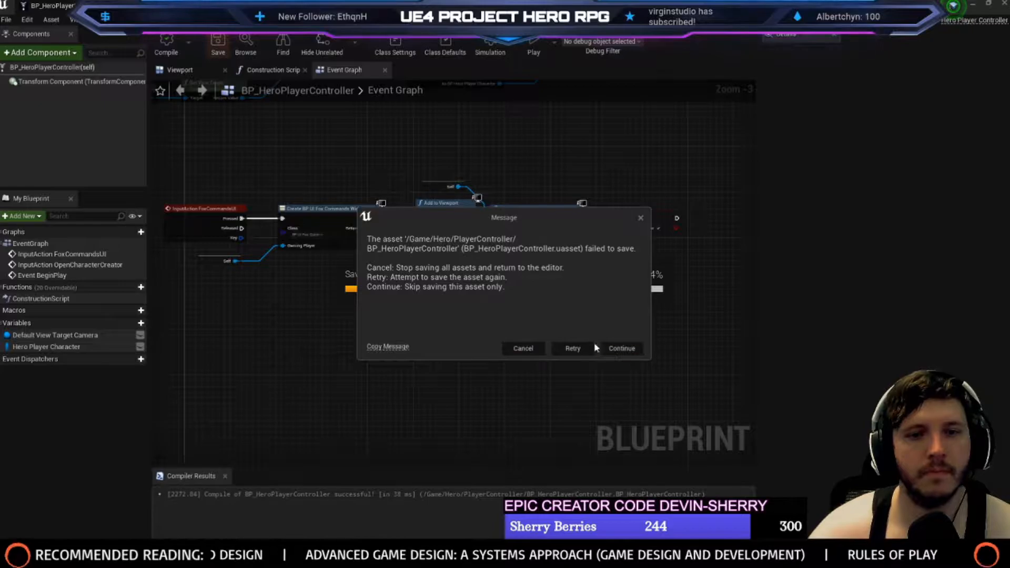
pyautogui.click(622, 348)
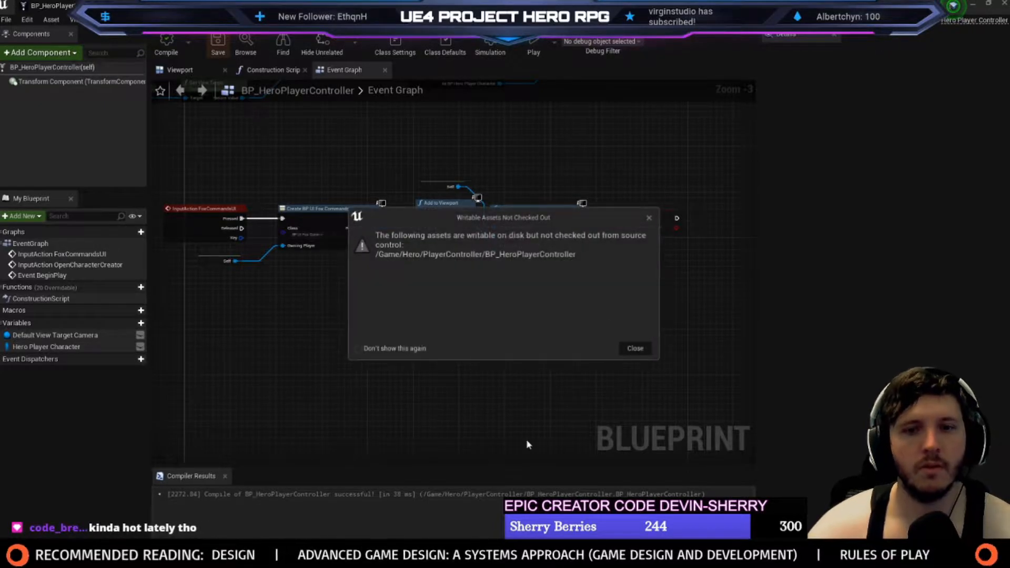
pyautogui.click(635, 352)
pyautogui.press('super')
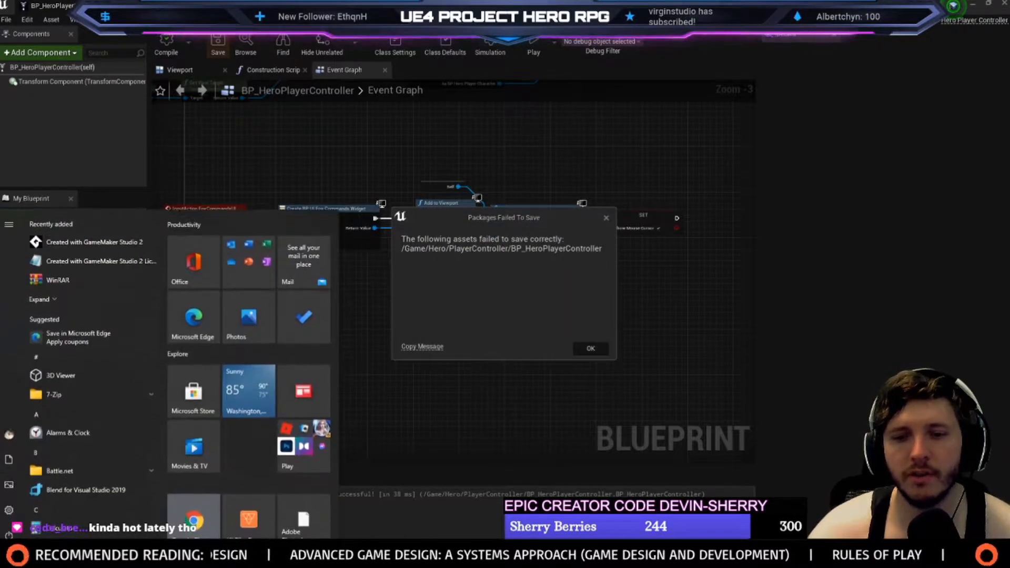
pyautogui.moveTo(737, 557)
pyautogui.click(520, 508)
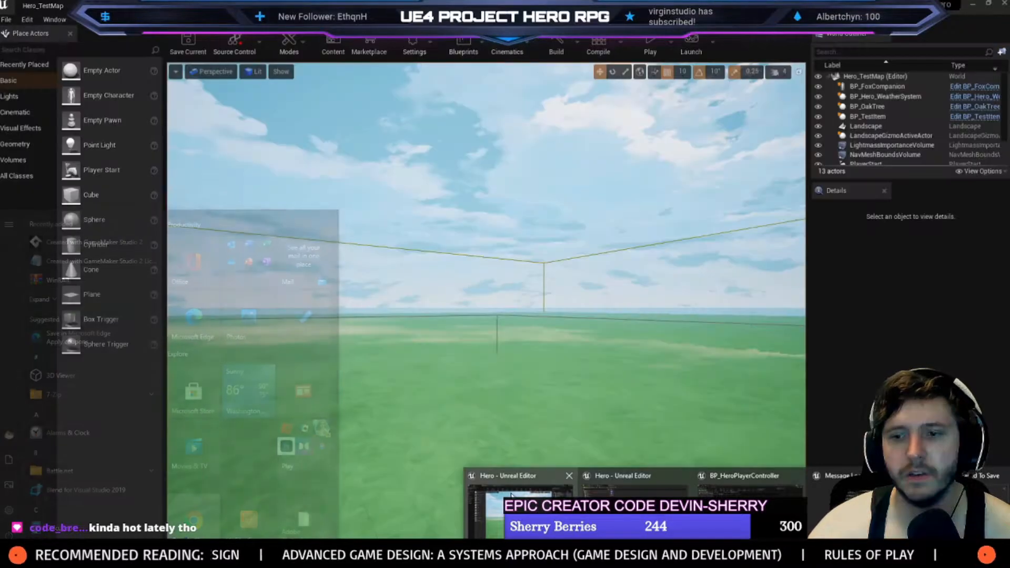
pyautogui.click(1004, 2)
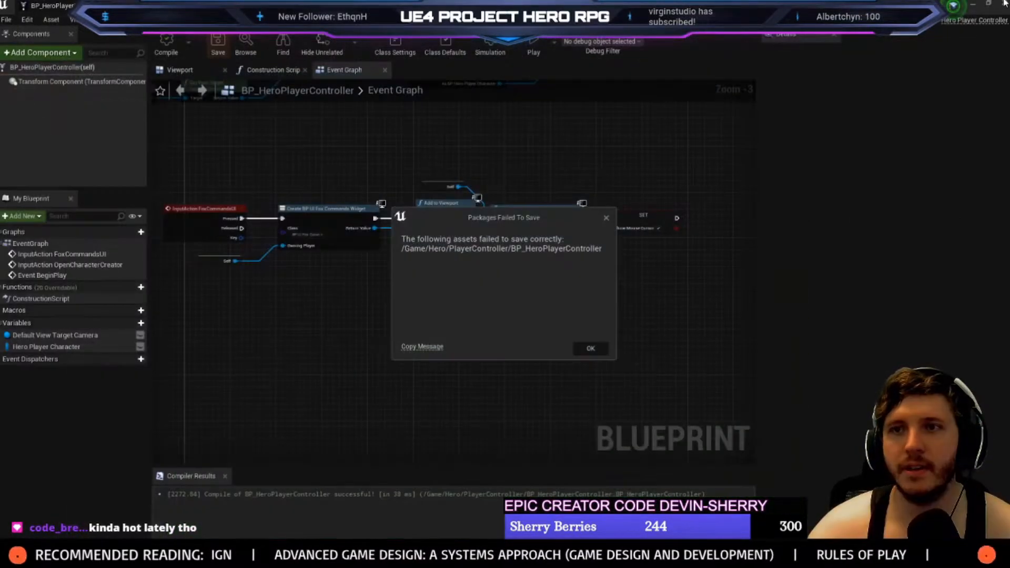
pyautogui.click(588, 348)
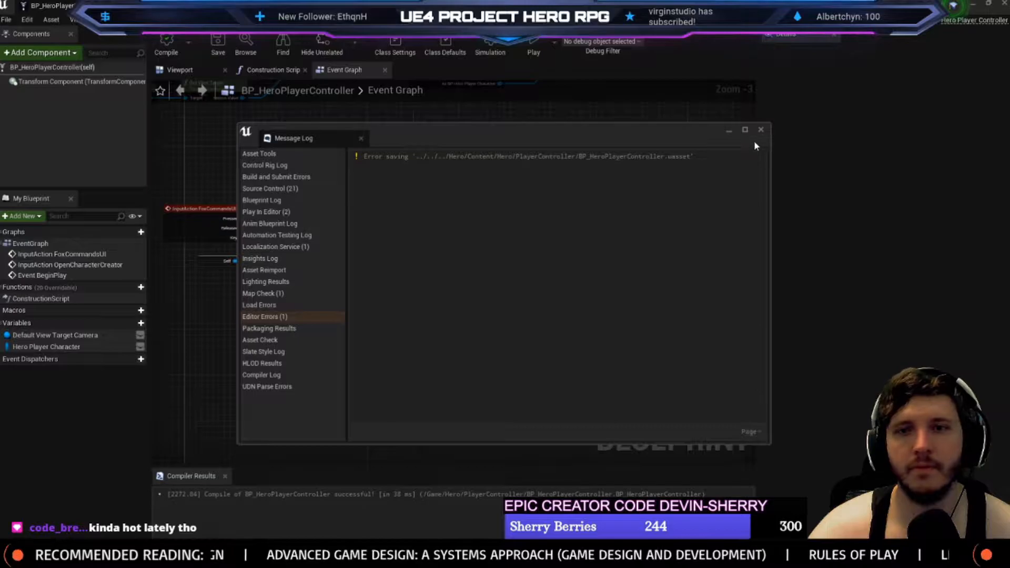
pyautogui.click(760, 130)
# Retry saving BP_HeroPlayerController and close the source control notices
pyautogui.moveTo(414, 301); pyautogui.dragTo(485, 341, button='right')
pyautogui.hotkey('ctrl', 's')
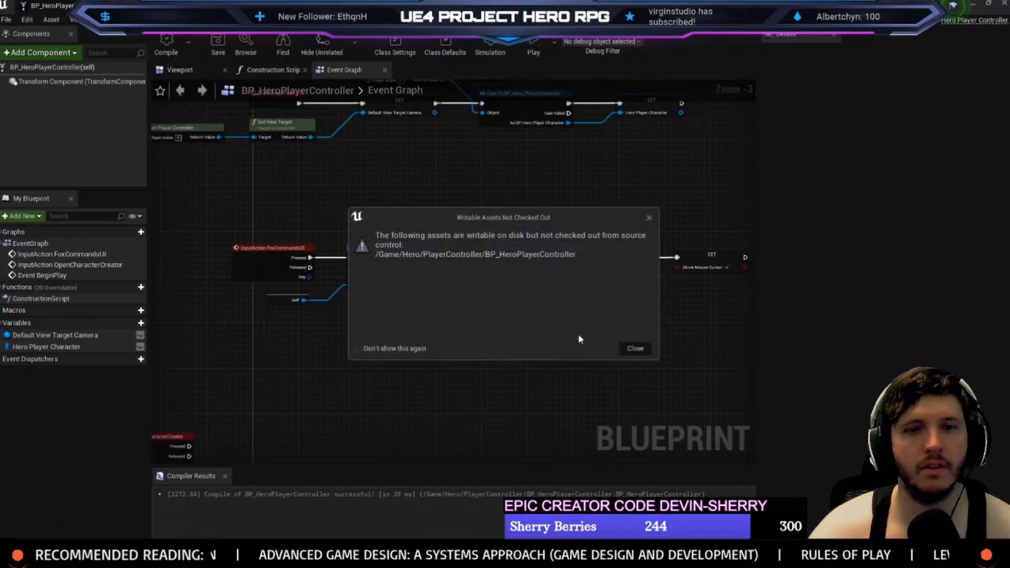
pyautogui.click(635, 348)
pyautogui.hotkey('ctrl', 's')
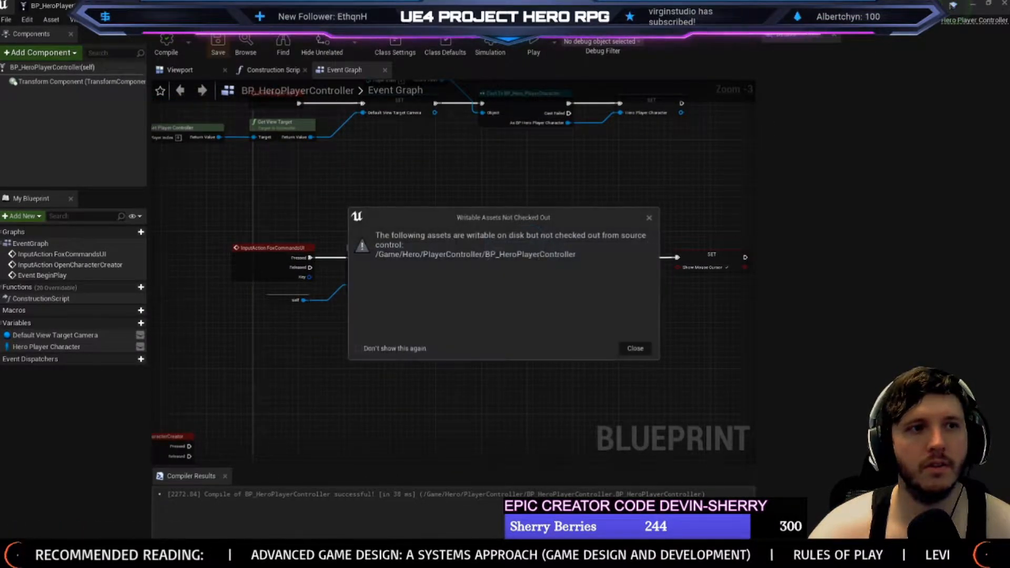
pyautogui.click(635, 349)
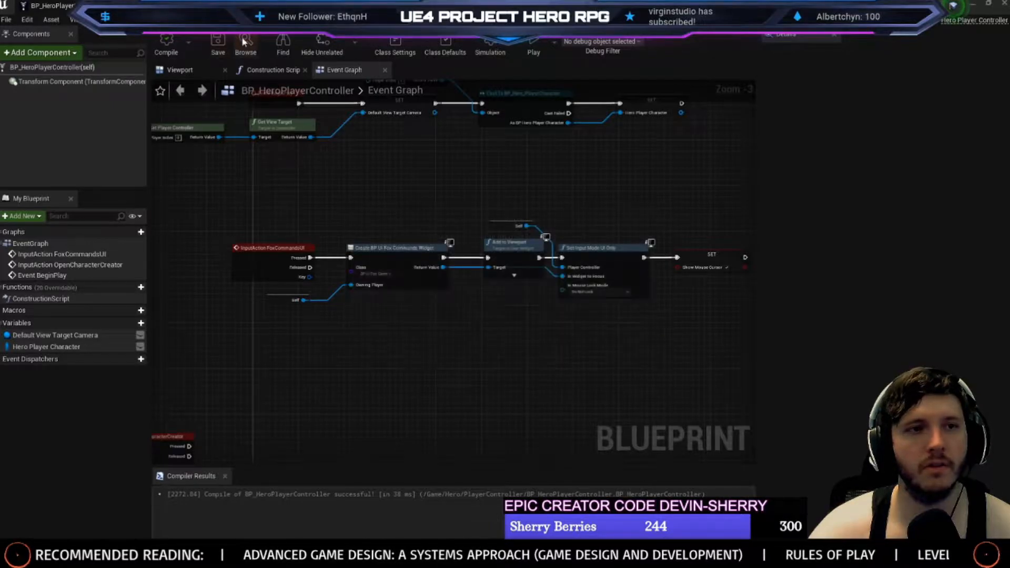
# Locate BP_HeroPlayerController in the content browser and check it out from source control
pyautogui.moveTo(36, 2); pyautogui.dragTo(121, 5)
pyautogui.scroll(-2, 285, 165)
pyautogui.scroll(2, 252, 178)
pyautogui.click(246, 46)
pyautogui.rightClick(265, 61)
pyautogui.moveTo(314, 321)
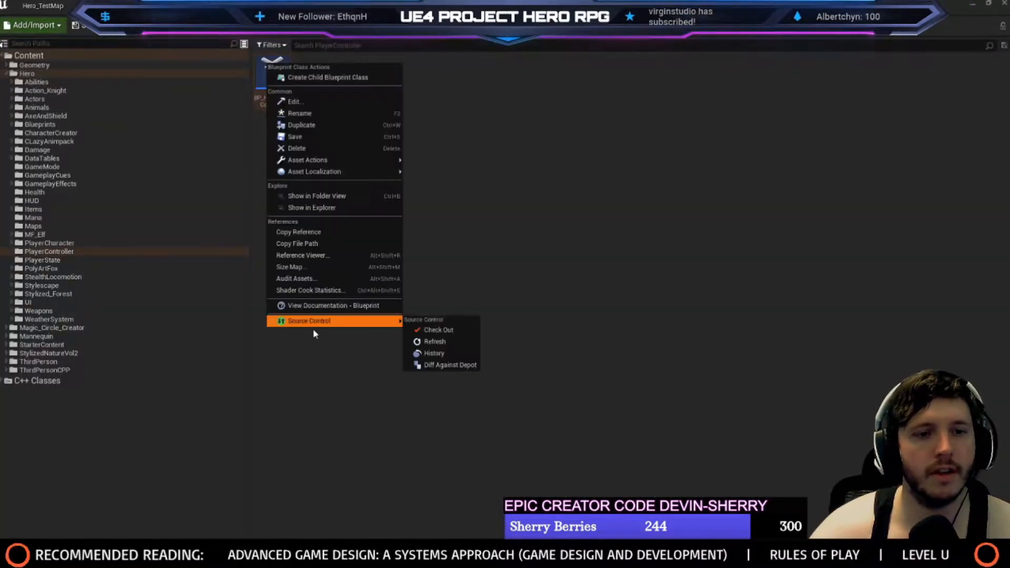
pyautogui.click(419, 330)
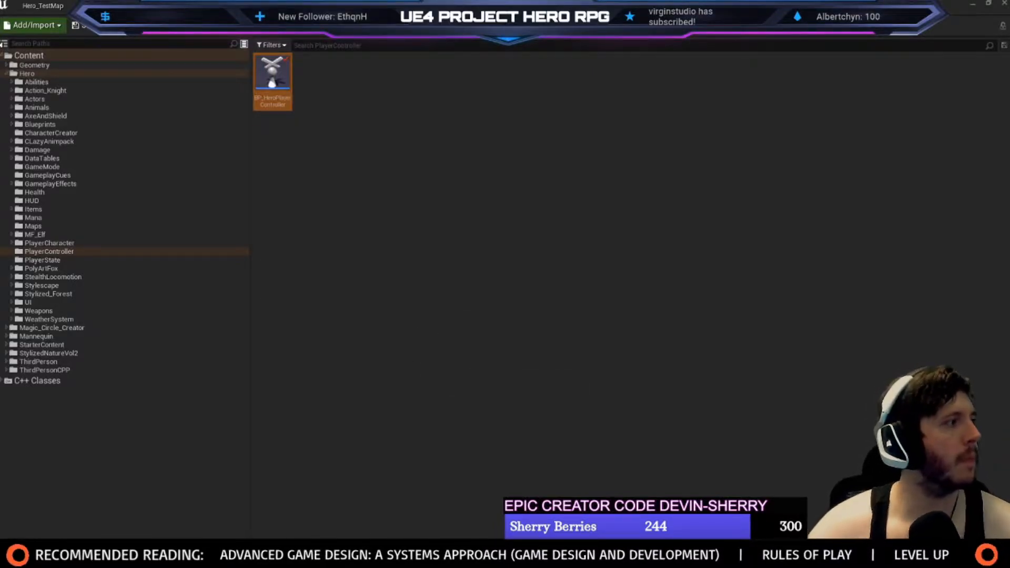
pyautogui.click(360, 194)
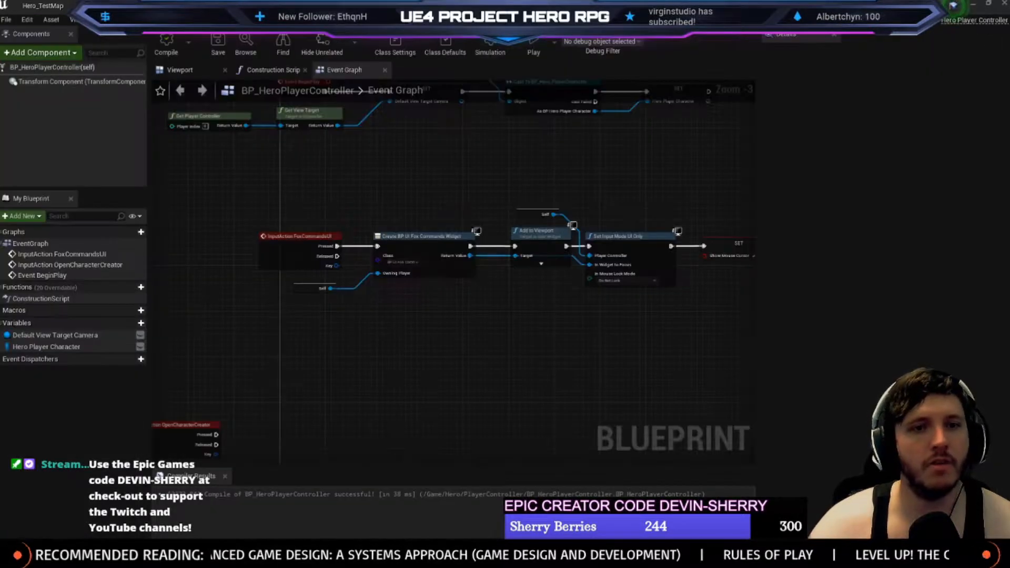
# Delete the OpenCharacterCreator input action event from BP_HeroPlayerController's event graph
pyautogui.moveTo(421, 346); pyautogui.dragTo(497, 230, button='right')
pyautogui.moveTo(243, 307); pyautogui.dragTo(374, 241)
pyautogui.moveTo(433, 209); pyautogui.dragTo(367, 274, button='right')
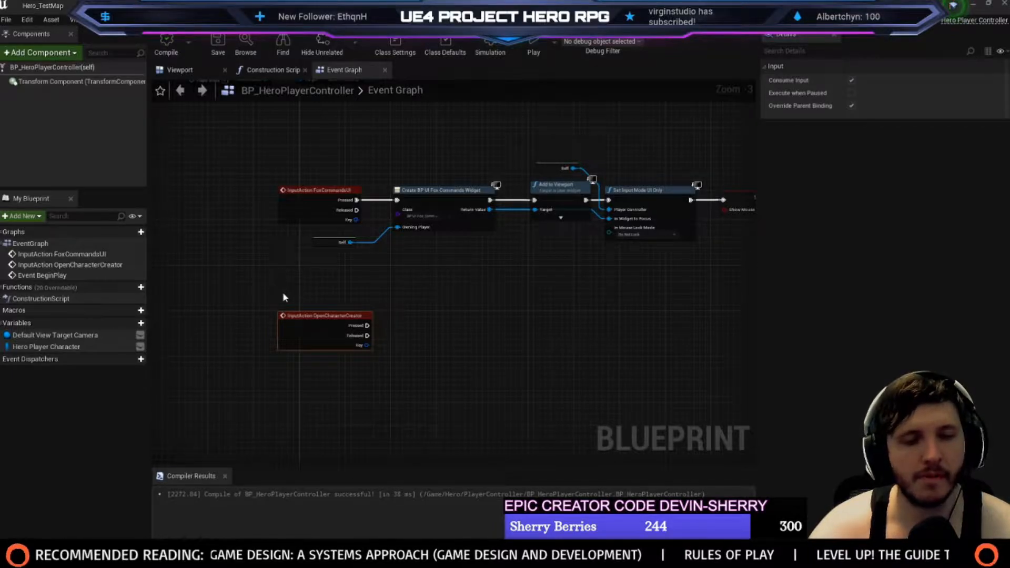
pyautogui.moveTo(282, 292); pyautogui.dragTo(281, 327, button='right')
pyautogui.press('Delete')
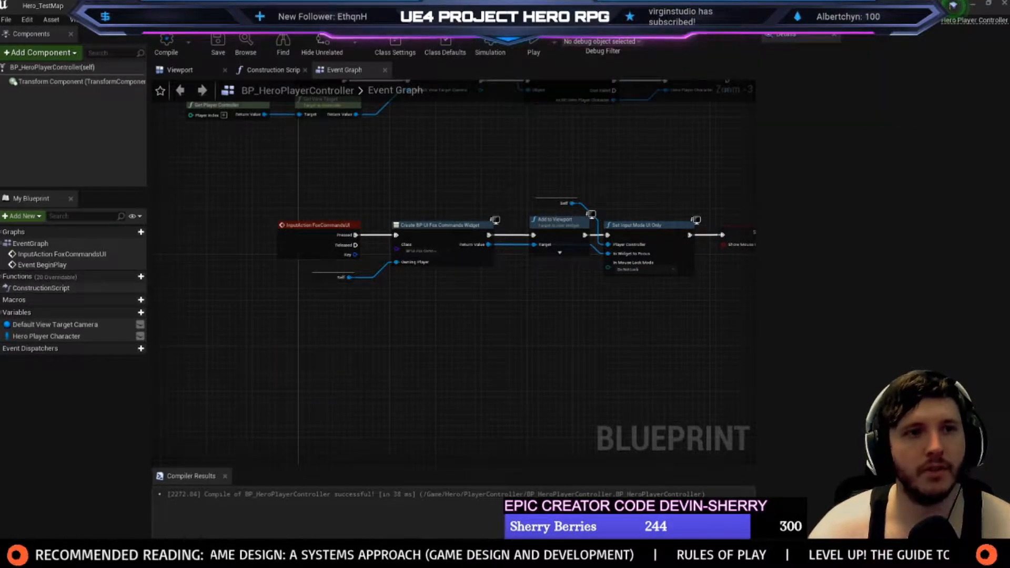
# Rename the OpenCharacterCreator action mapping in the project's engine Input settings
pyautogui.click(169, 6)
pyautogui.click(27, 443)
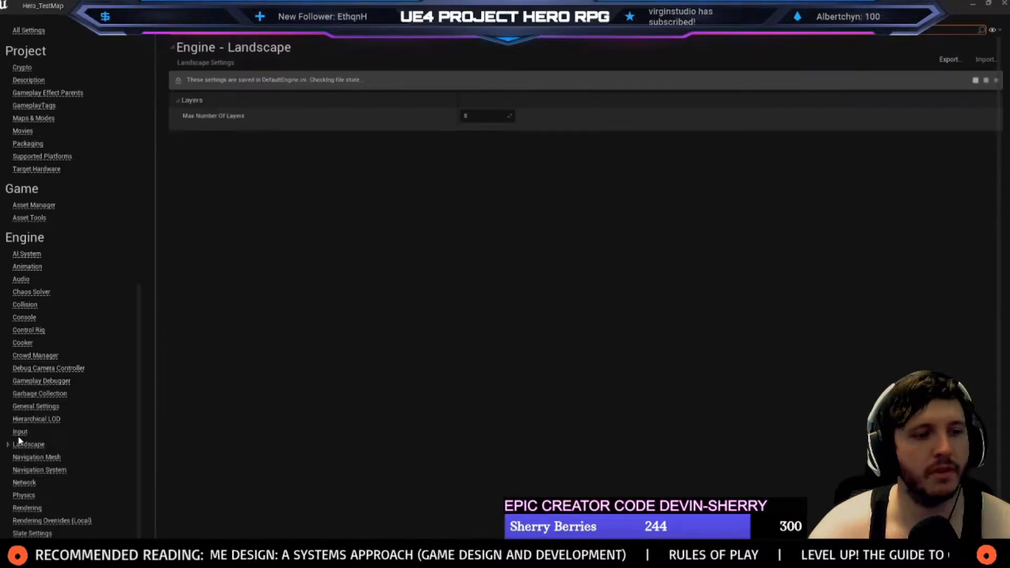
pyautogui.click(21, 433)
pyautogui.click(178, 133)
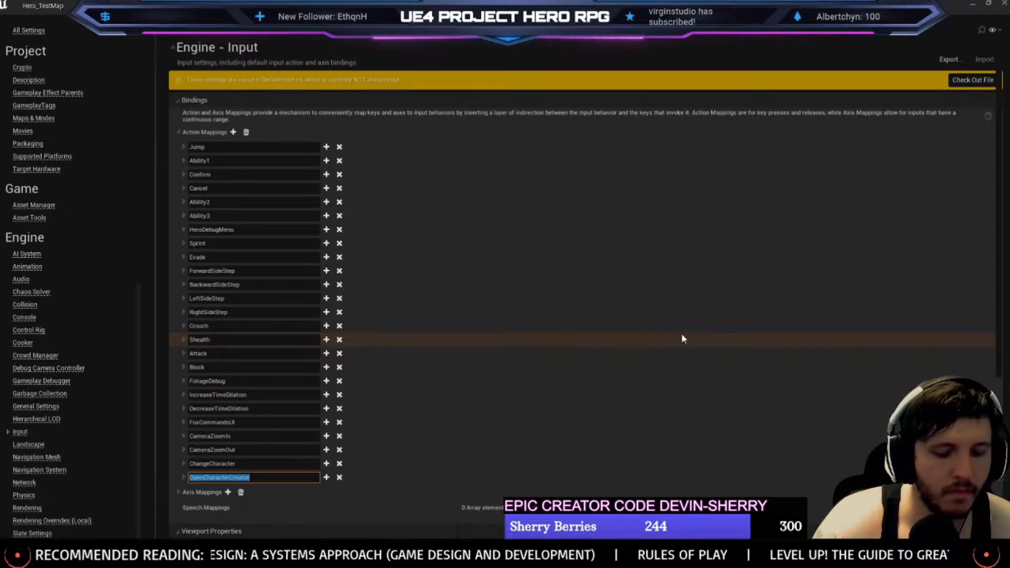
pyautogui.press('BackSpace')
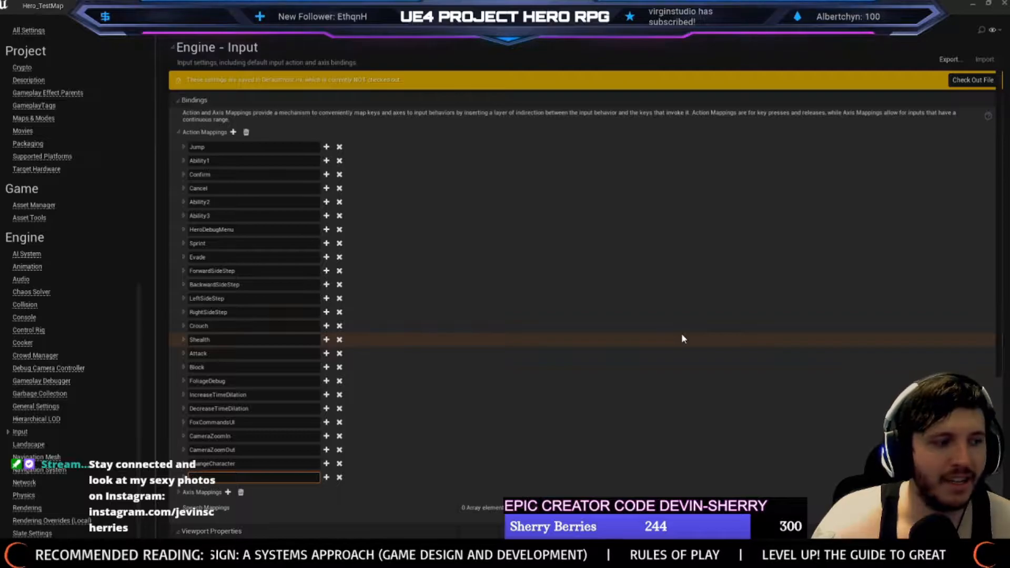
pyautogui.press('Return')
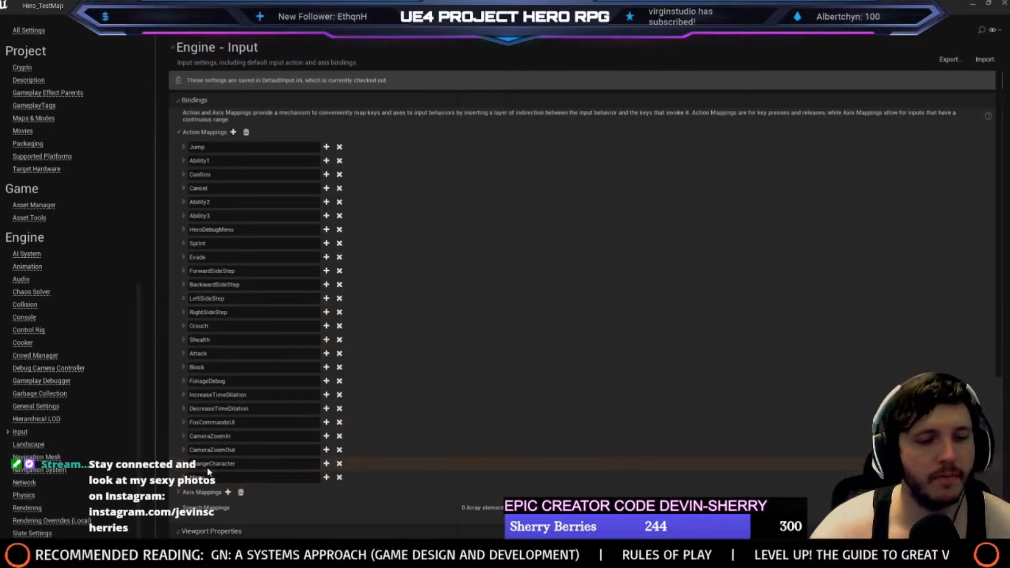
# Bind the renamed action mapping, last in the action list, to the Escape key
pyautogui.click(184, 478)
pyautogui.click(237, 492)
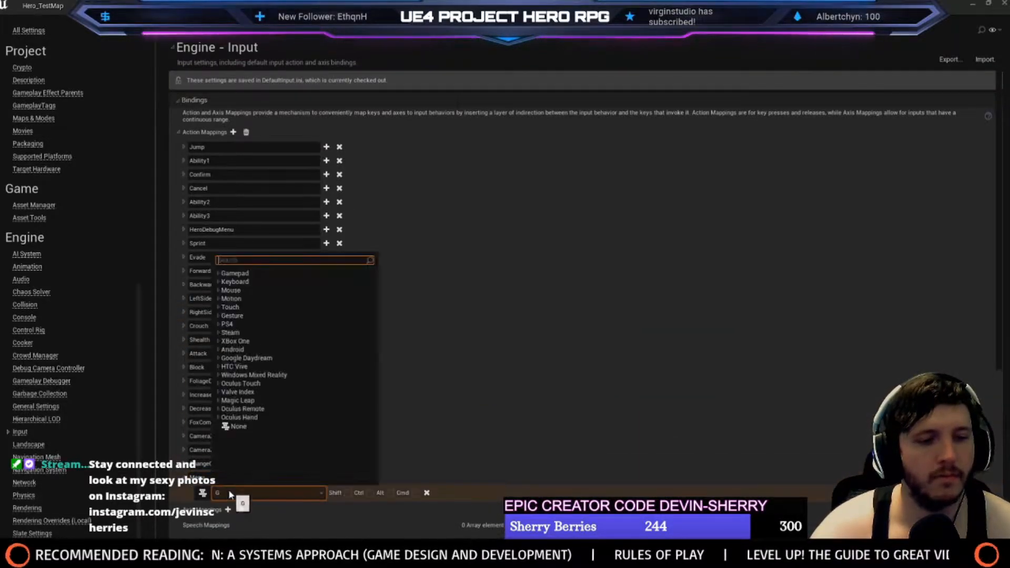
pyautogui.write('Esca')
pyautogui.click(265, 286)
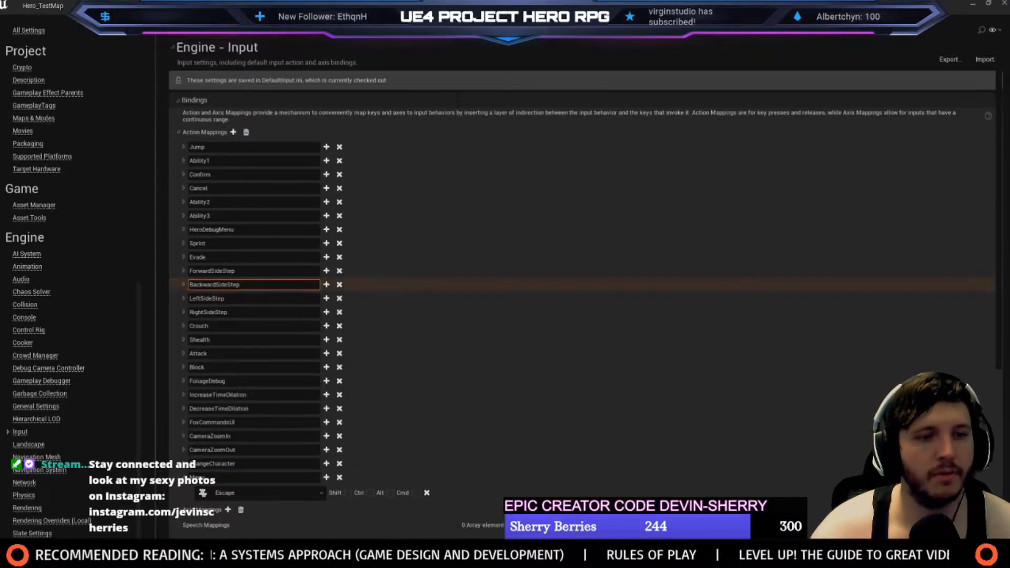
pyautogui.click(421, 7)
pyautogui.moveTo(354, 198); pyautogui.dragTo(322, 237, button='right')
pyautogui.click(43, 6)
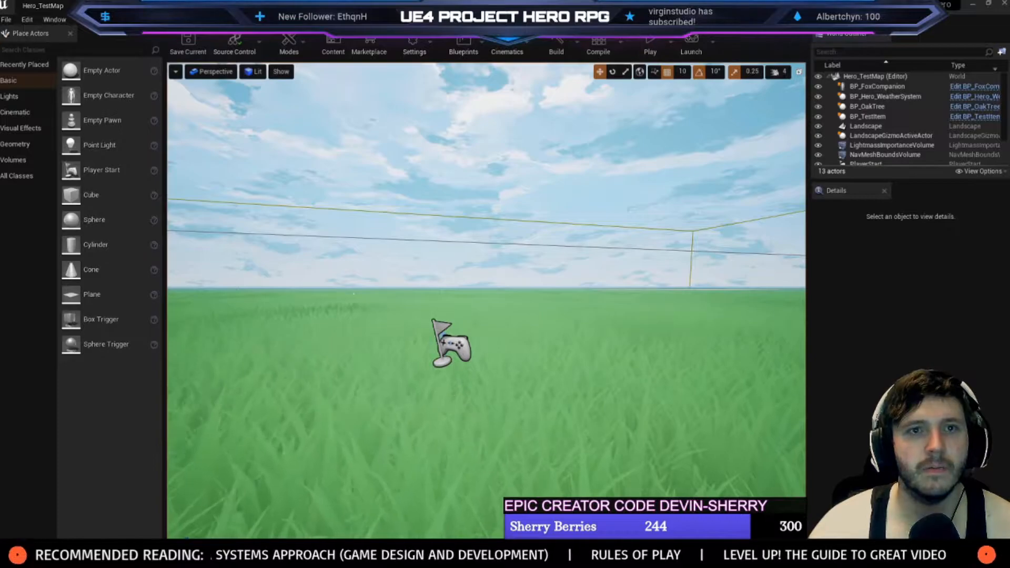
pyautogui.click(448, 6)
pyautogui.moveTo(531, 226); pyautogui.dragTo(498, 281, button='right')
# Try to delete the CharacterCreator_CameraData asset from the Hero project's CharacterCreator folder
pyautogui.click(153, 6)
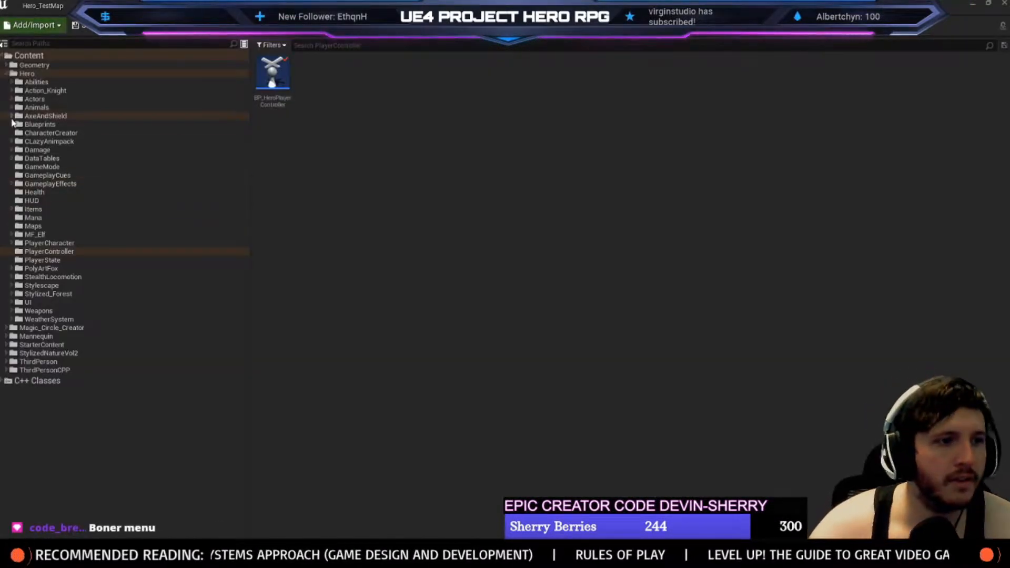
pyautogui.click(38, 135)
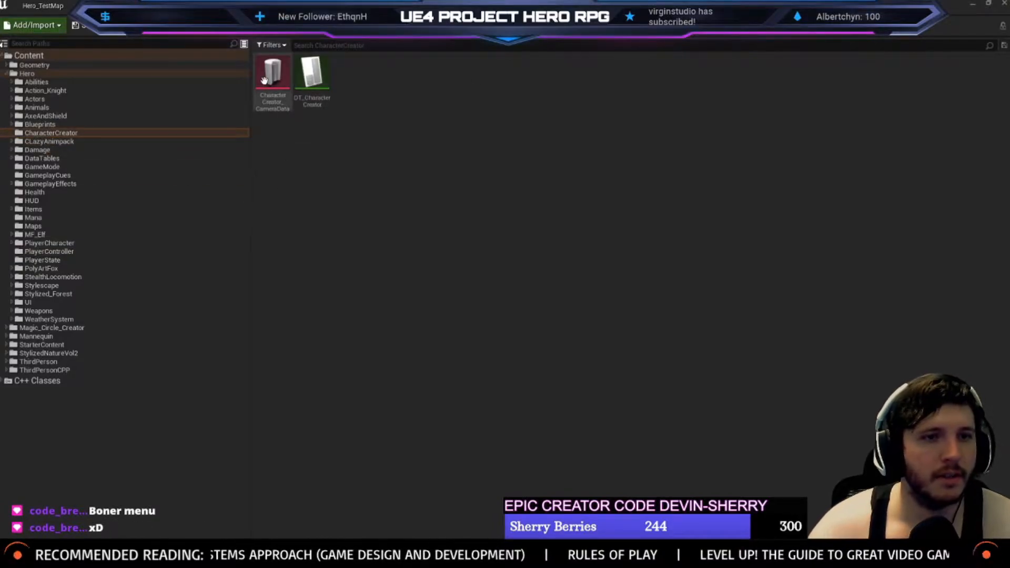
pyautogui.click(274, 74)
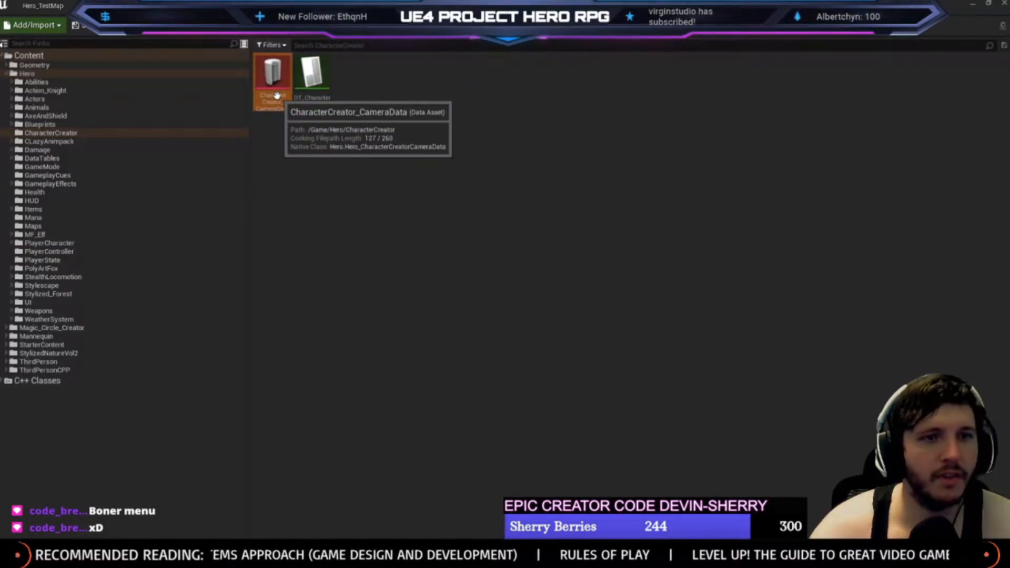
pyautogui.press('Delete')
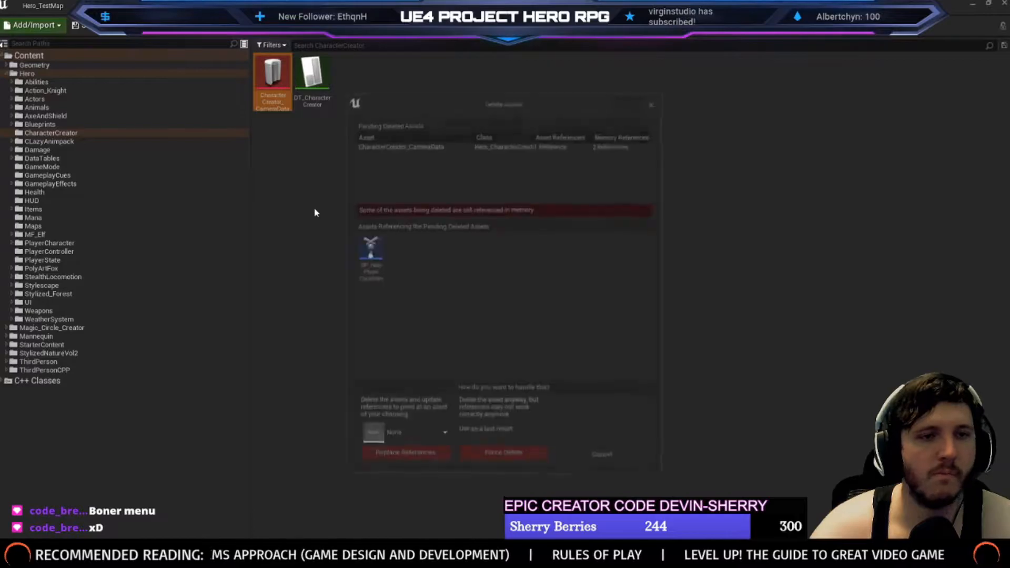
pyautogui.click(602, 457)
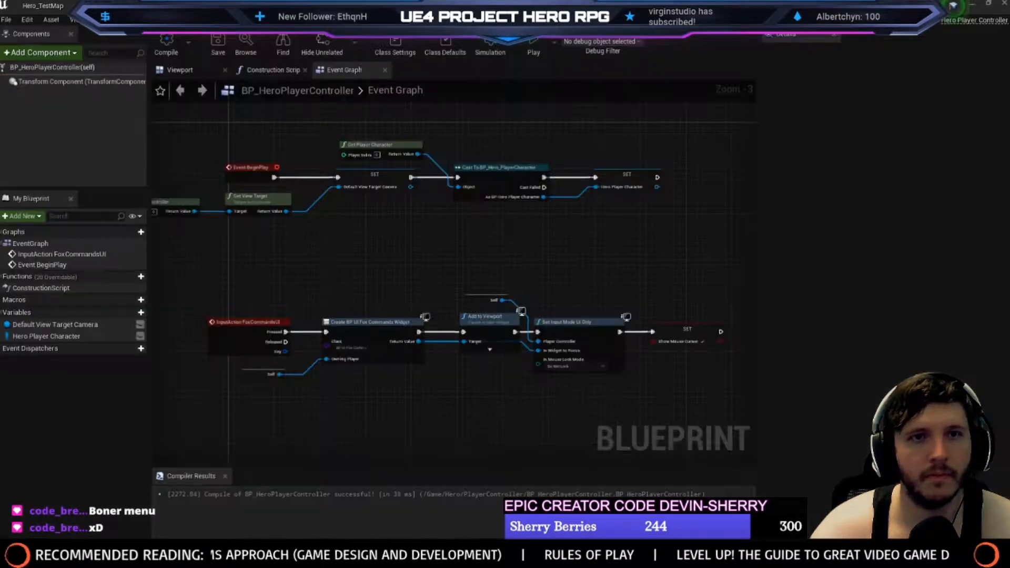
# Reset the Character Creator Camera data asset to None in BP_HeroPlayerController's class defaults, and compile and save the blueprint
pyautogui.click(447, 47)
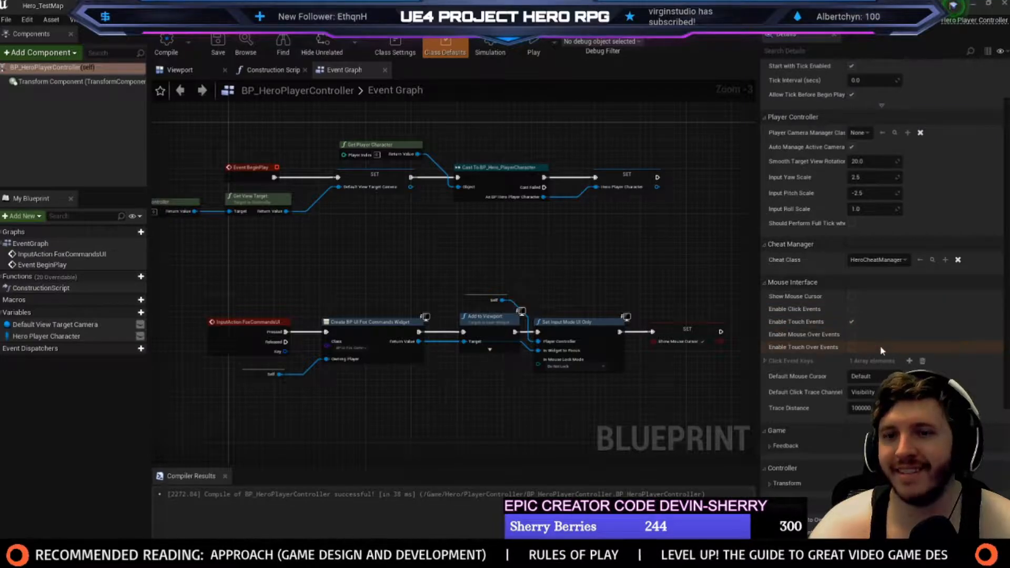
pyautogui.scroll(-6, 882, 351)
pyautogui.scroll(8, 903, 308)
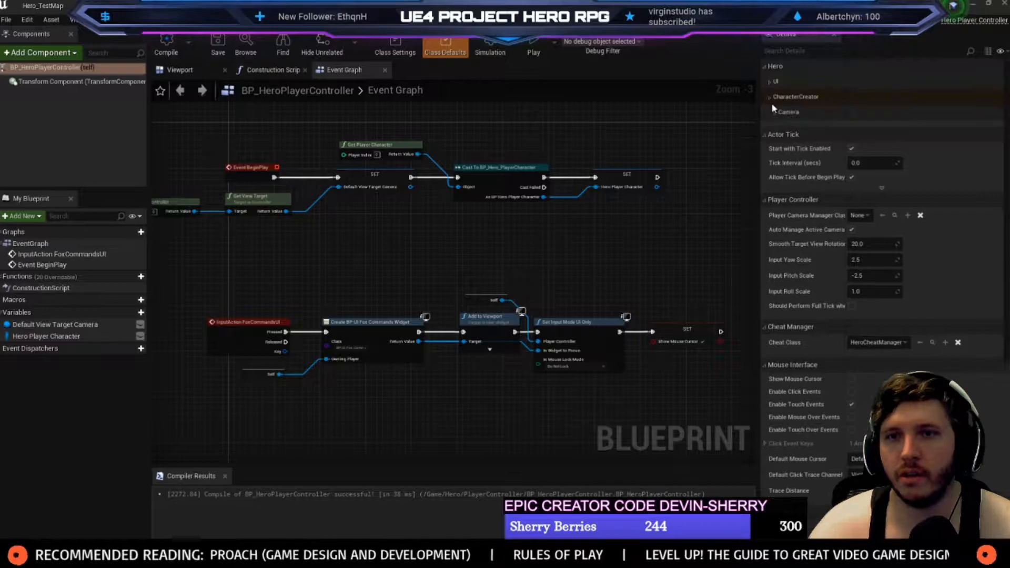
pyautogui.click(775, 111)
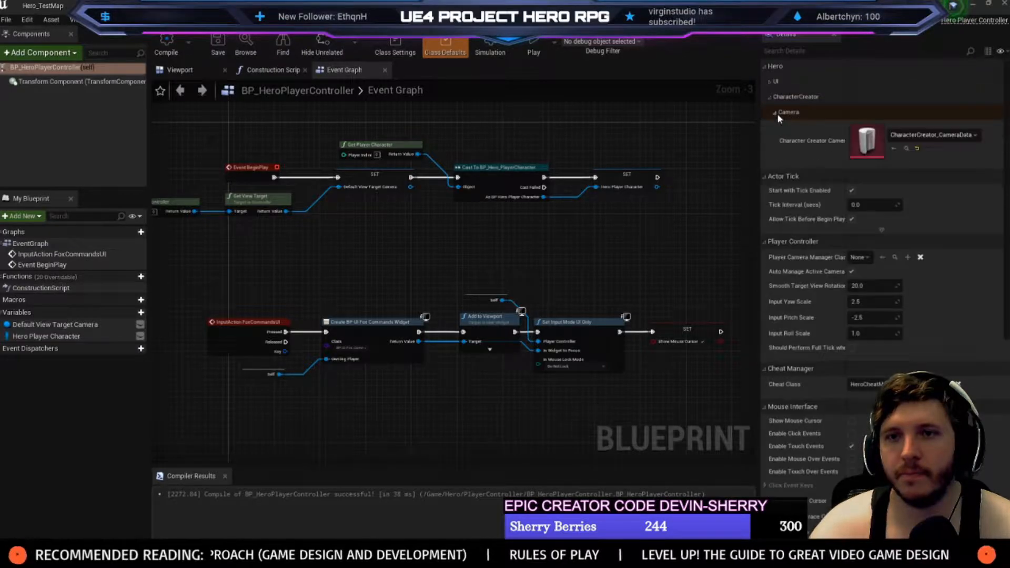
pyautogui.click(916, 149)
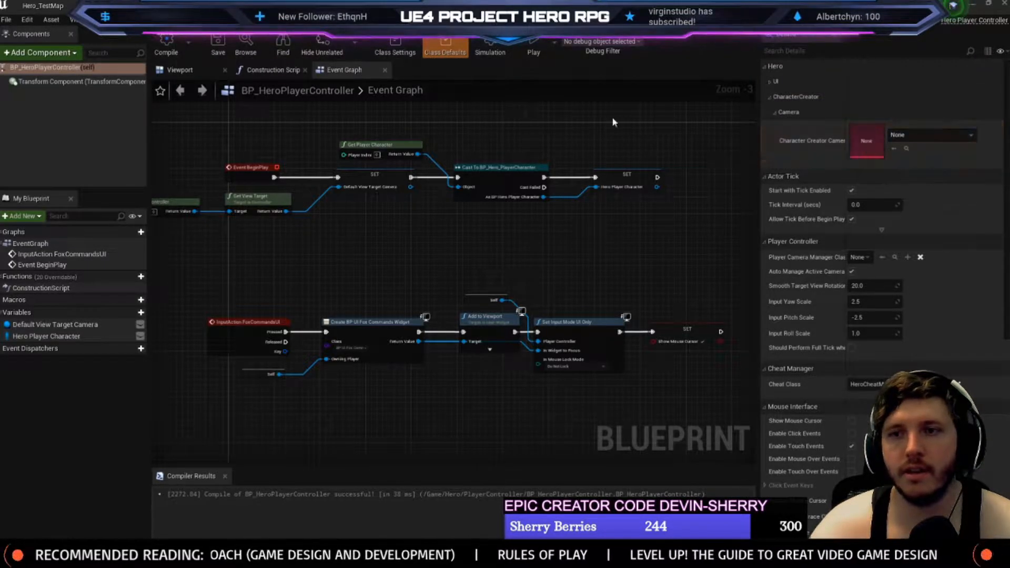
pyautogui.click(175, 45)
pyautogui.click(216, 45)
# Delete the CharacterCreator_CameraData asset from the CharacterCreator folder
pyautogui.click(206, 6)
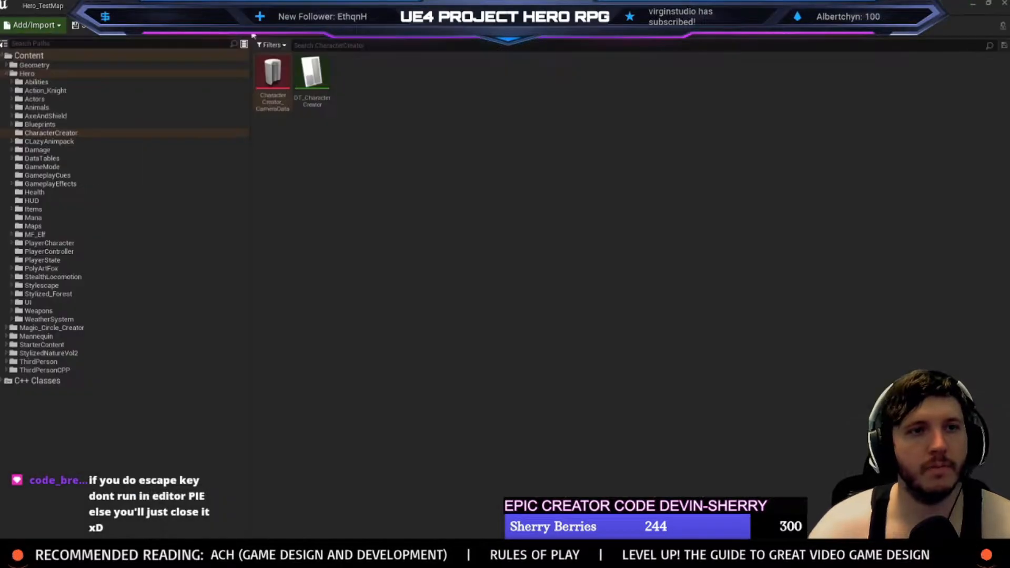
pyautogui.click(258, 96)
pyautogui.press('Delete')
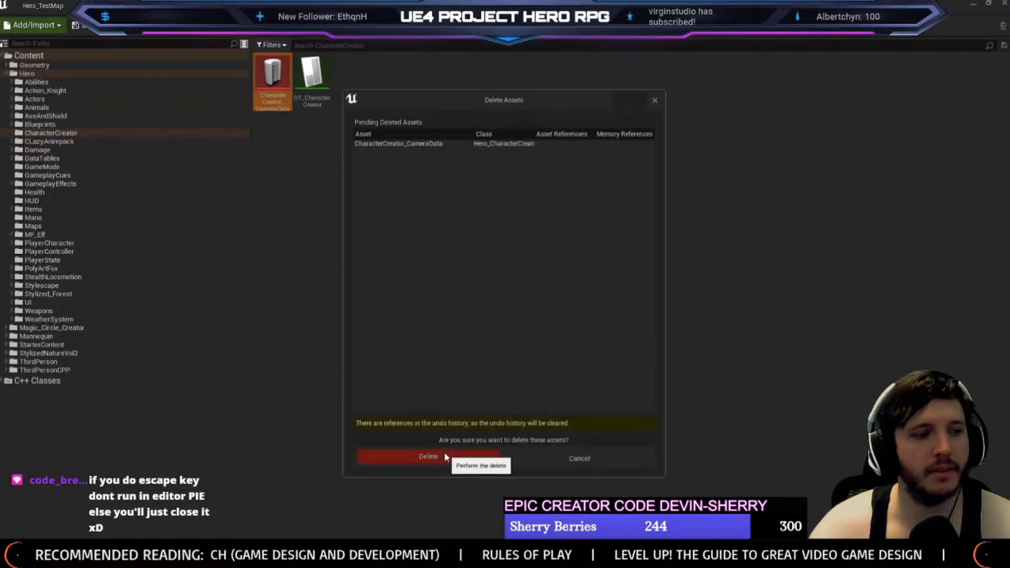
pyautogui.click(444, 453)
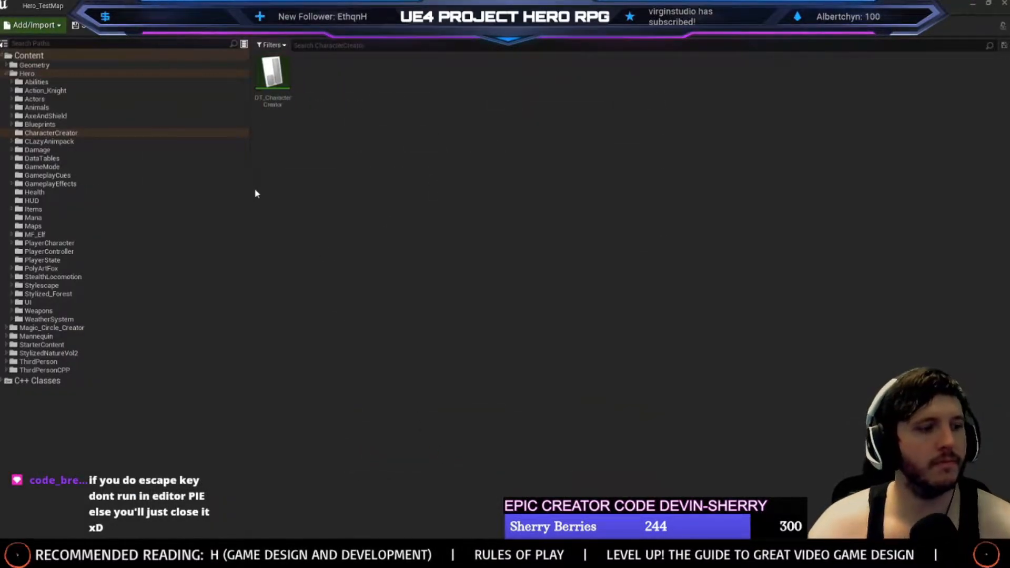
# Play-test Hero_TestMap in the editor and try the Escape key during play
pyautogui.click(42, 6)
pyautogui.click(650, 55)
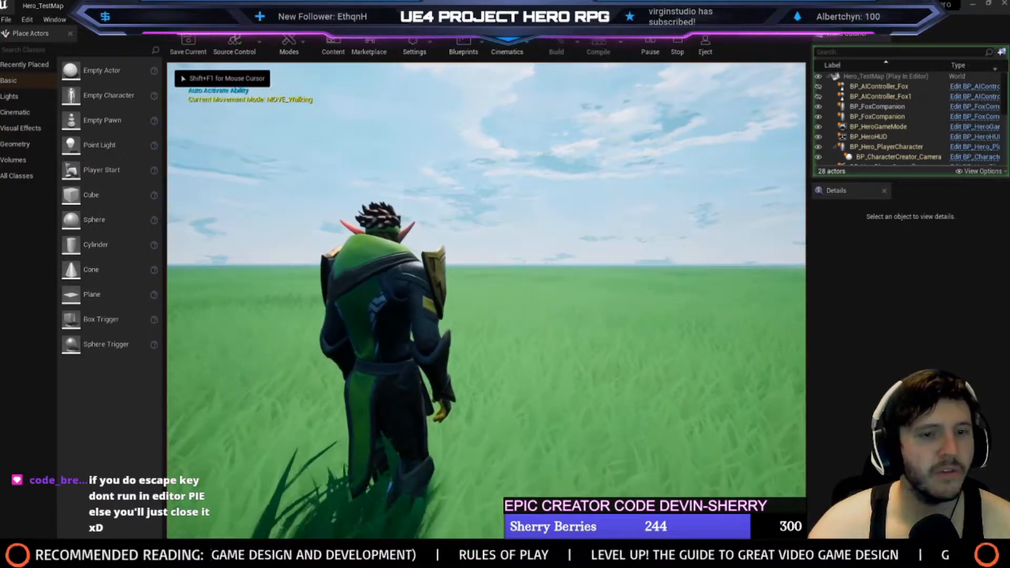
pyautogui.press('Escape')
# Add the Menu input action event below the FoxCommandsUI logic in BP_HeroPlayerController's Event Graph
pyautogui.hotkey('ctrl', 'Tab')
pyautogui.moveTo(397, 420); pyautogui.dragTo(569, 212, button='right')
pyautogui.rightClick(418, 281)
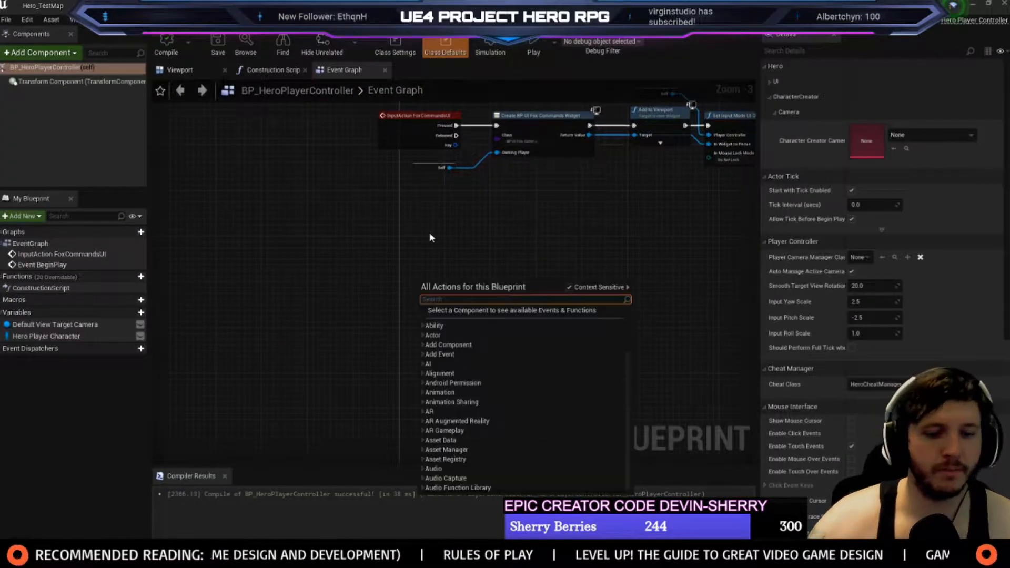
pyautogui.write('event m')
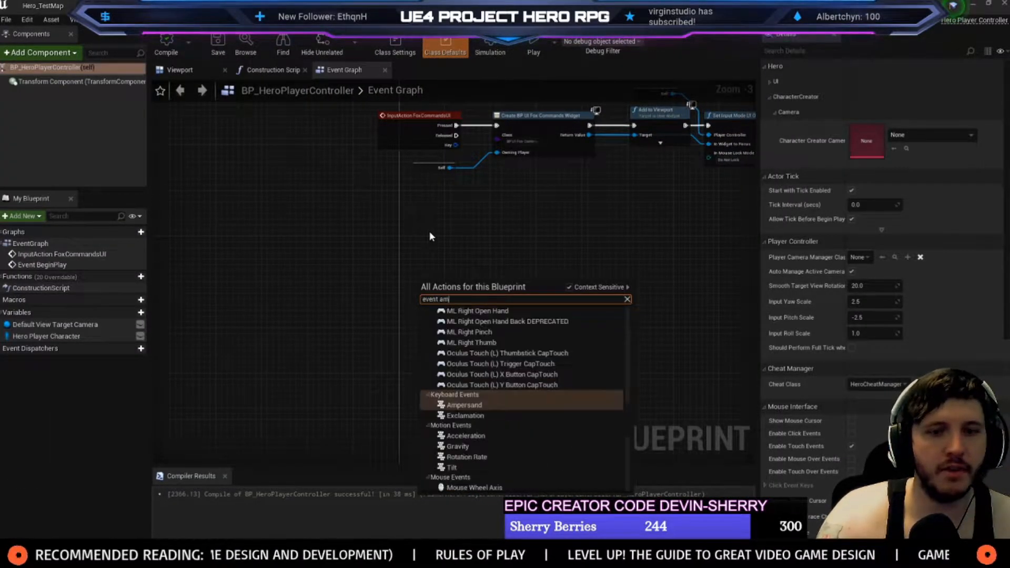
pyautogui.write('ain')
pyautogui.hotkey('ctrl', 'a')
pyautogui.write('main menu')
pyautogui.hotkey('ctrl', 'a')
pyautogui.write('e')
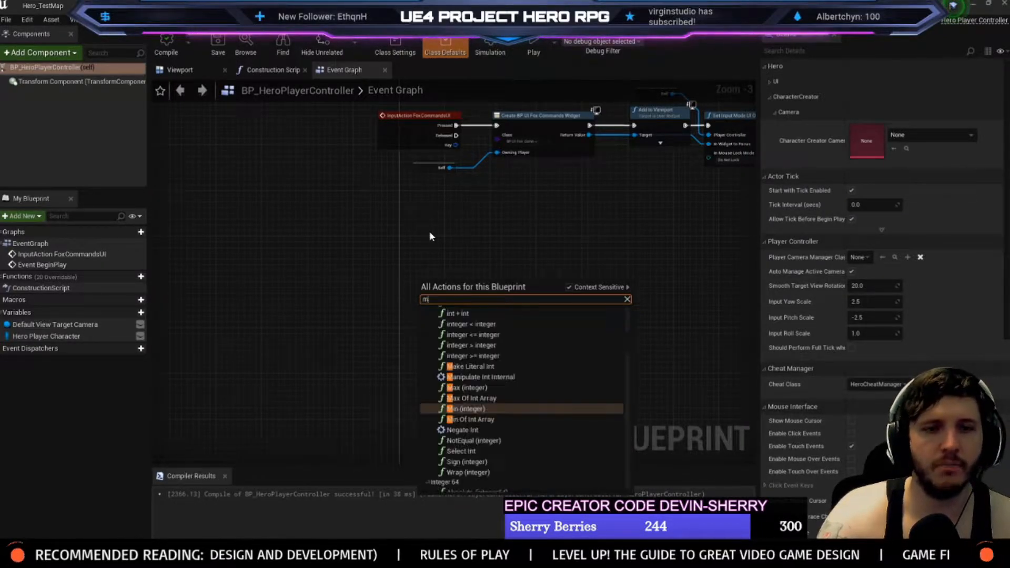
pyautogui.write('vent menu')
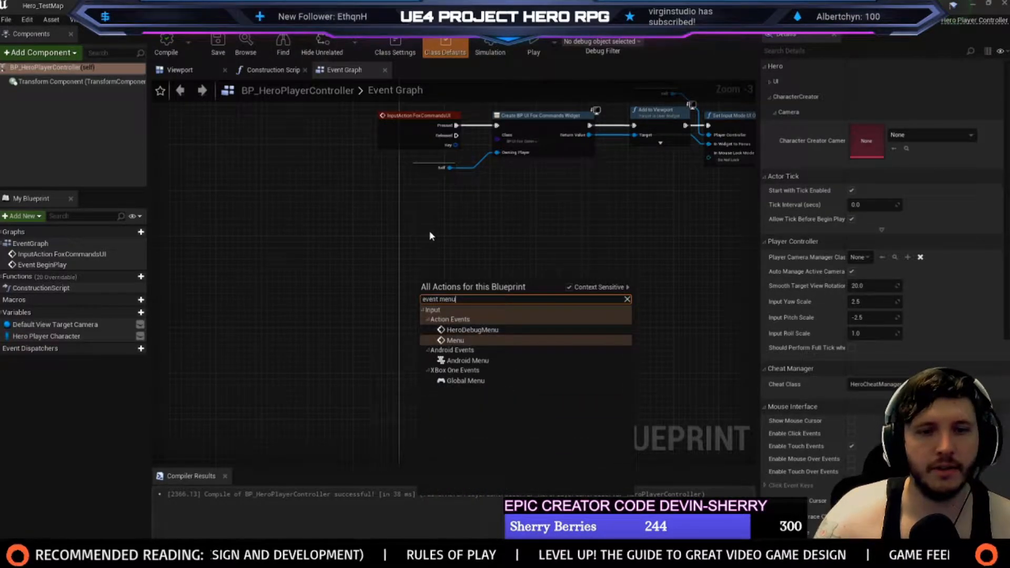
pyautogui.press('Return')
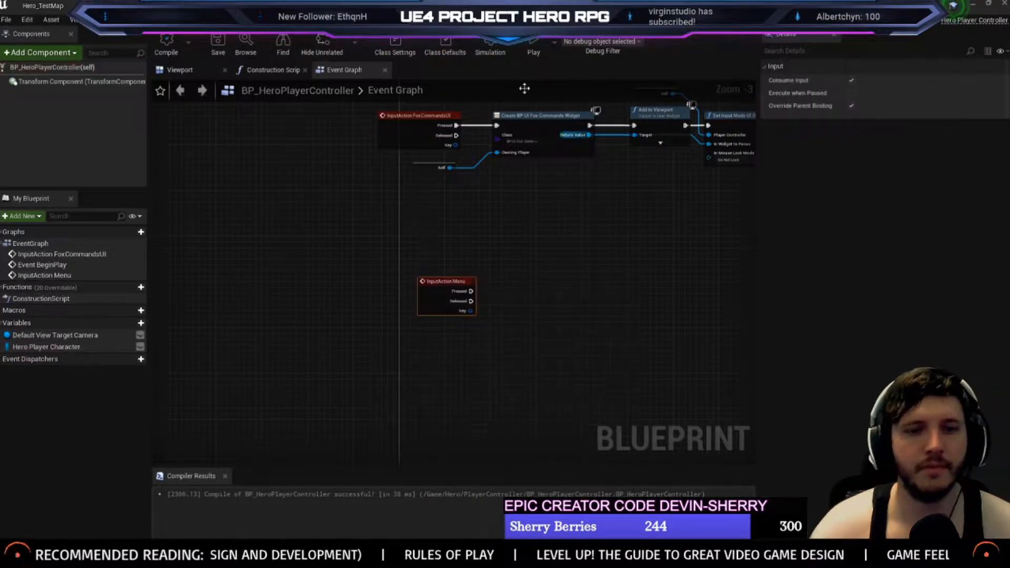
# Connect a Print String node to the Menu event's Pressed output, and compile and save the blueprint
pyautogui.scroll(3, 531, 430)
pyautogui.moveTo(547, 311); pyautogui.dragTo(372, 345, button='right')
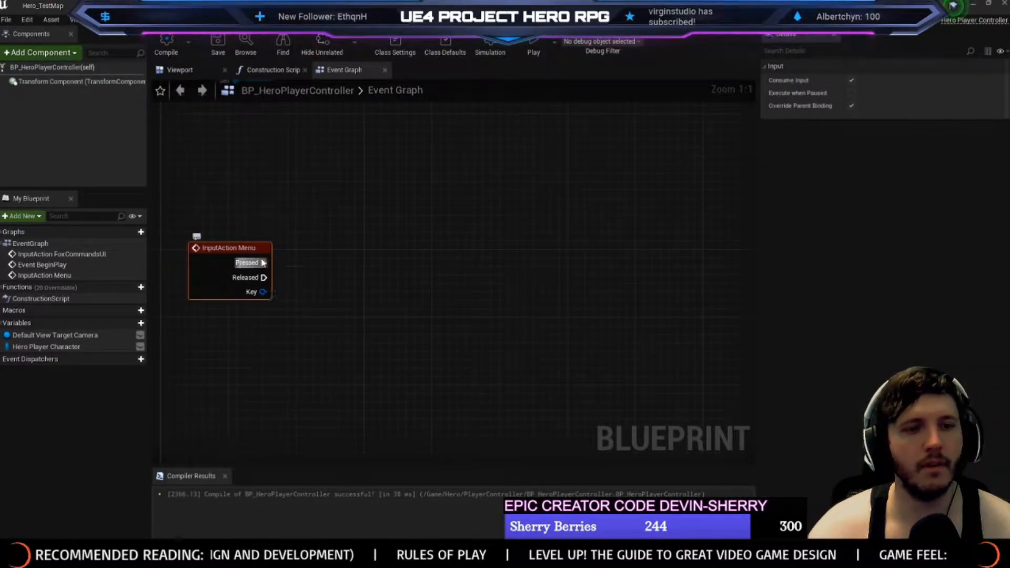
pyautogui.moveTo(264, 263); pyautogui.dragTo(334, 253)
pyautogui.write('print string')
pyautogui.press('Return')
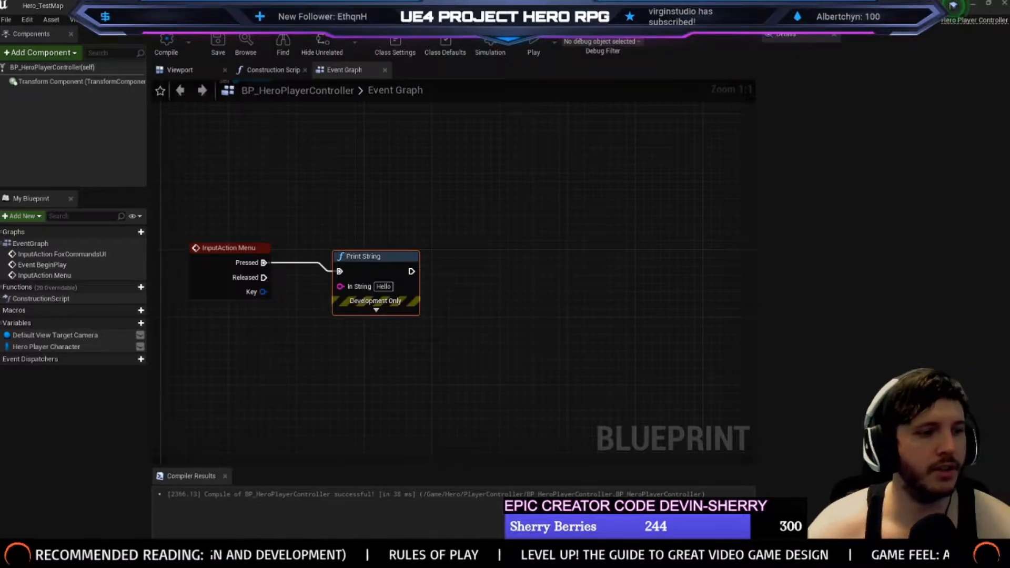
pyautogui.click(165, 45)
pyautogui.click(218, 45)
# Play-test Hero_TestMap to check the Menu input action's print output, and end the play session
pyautogui.click(42, 5)
pyautogui.click(652, 43)
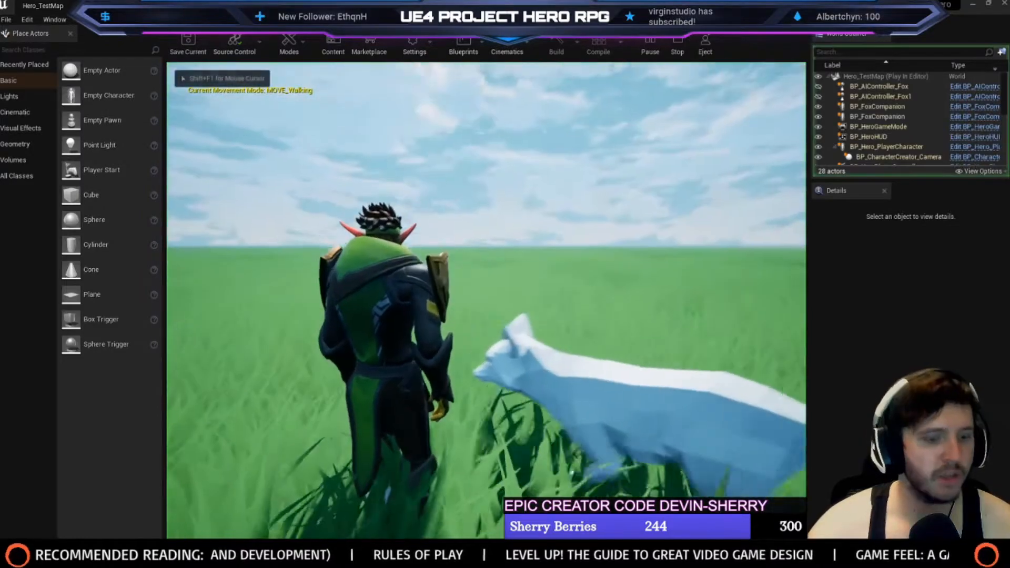
pyautogui.press('e')
pyautogui.press('e')
pyautogui.press('e')
pyautogui.press('e')
pyautogui.press('e')
pyautogui.press('e')
pyautogui.press('e')
pyautogui.press('e')
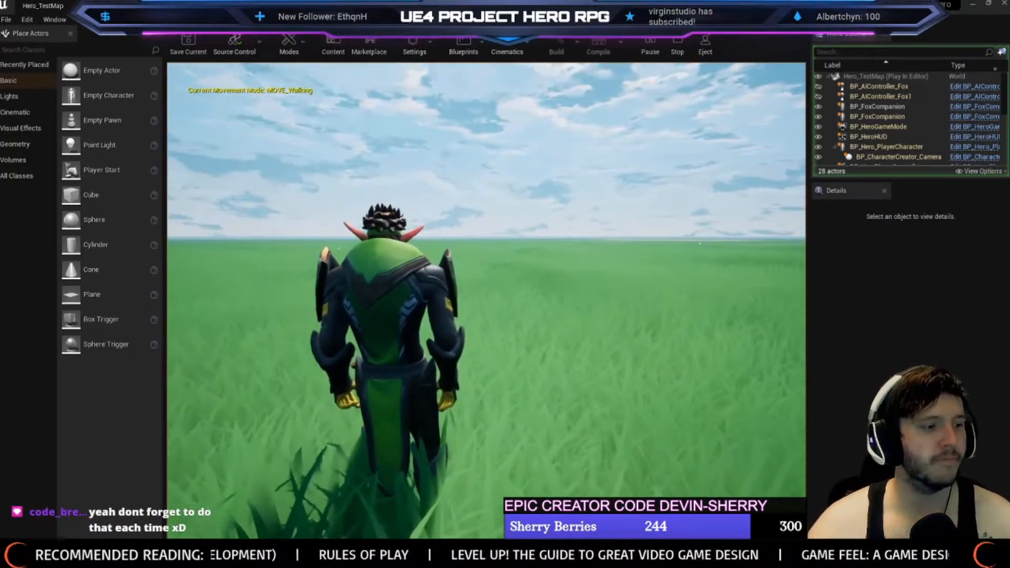
pyautogui.press('Escape')
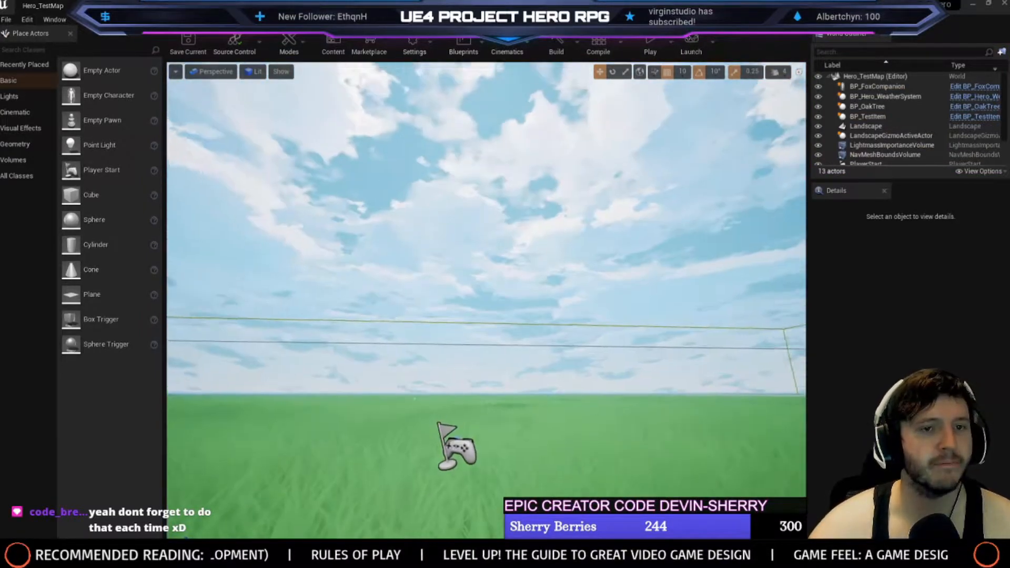
# Align the Print String node with the InputAction Menu event in BP_HeroPlayerController so their connection runs straight
pyautogui.hotkey('alt', 'Tab')
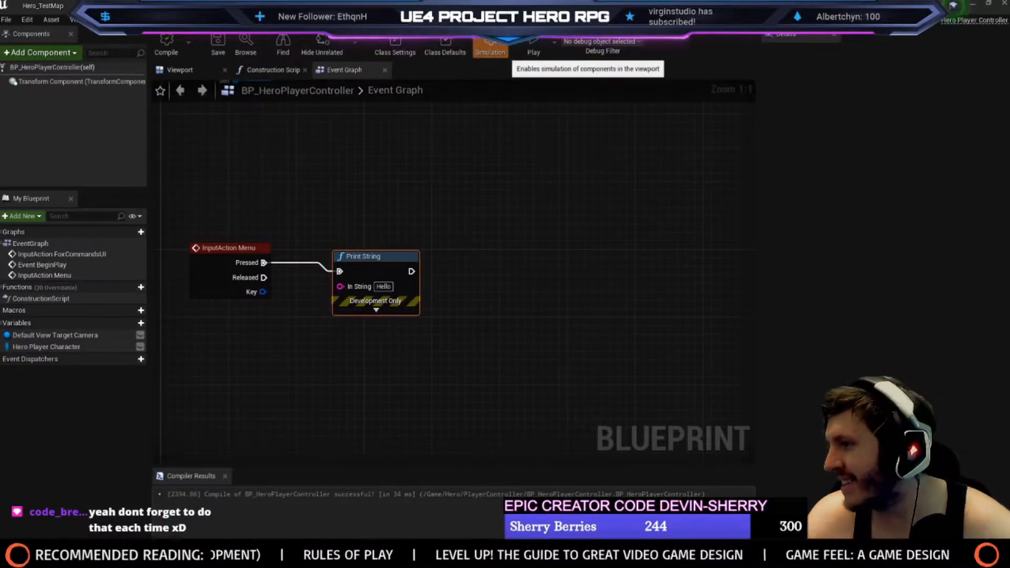
pyautogui.moveTo(489, 196); pyautogui.dragTo(558, 207, button='right')
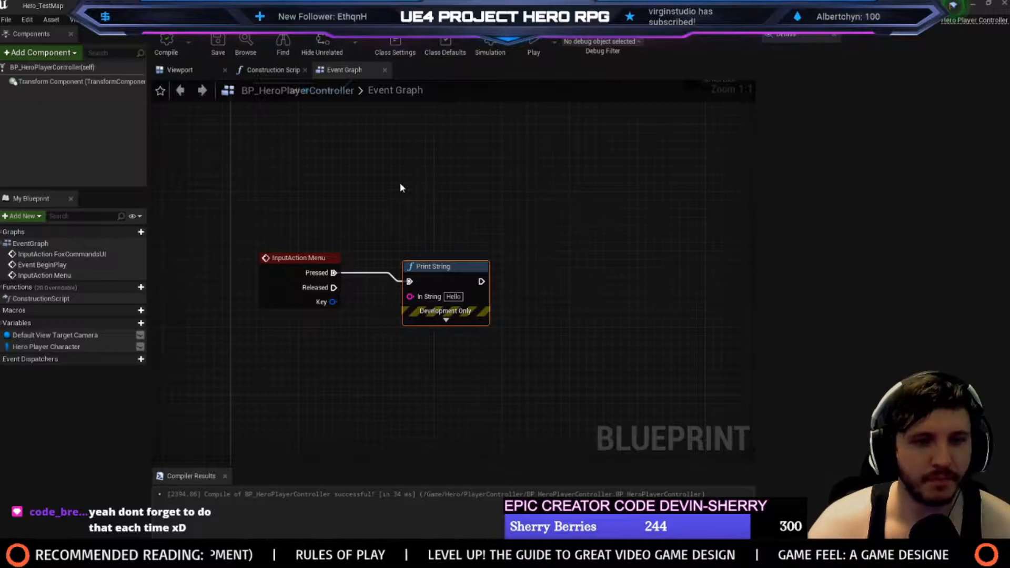
pyautogui.moveTo(391, 228); pyautogui.dragTo(399, 284, button='right')
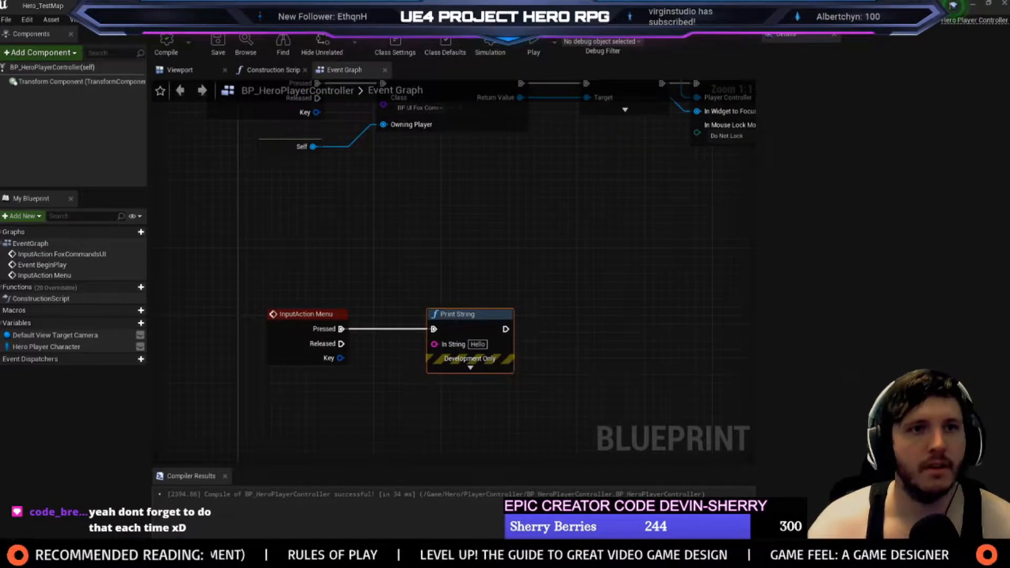
# Rebind the Menu action mapping to the J key in the project's Input settings
pyautogui.hotkey('alt', 'Tab')
pyautogui.click(216, 497)
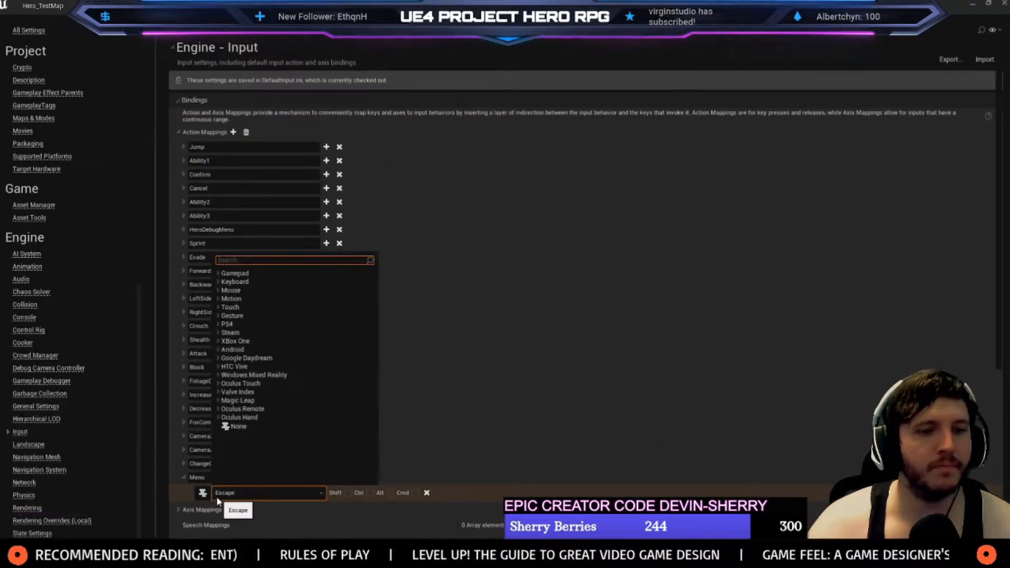
pyautogui.click(205, 495)
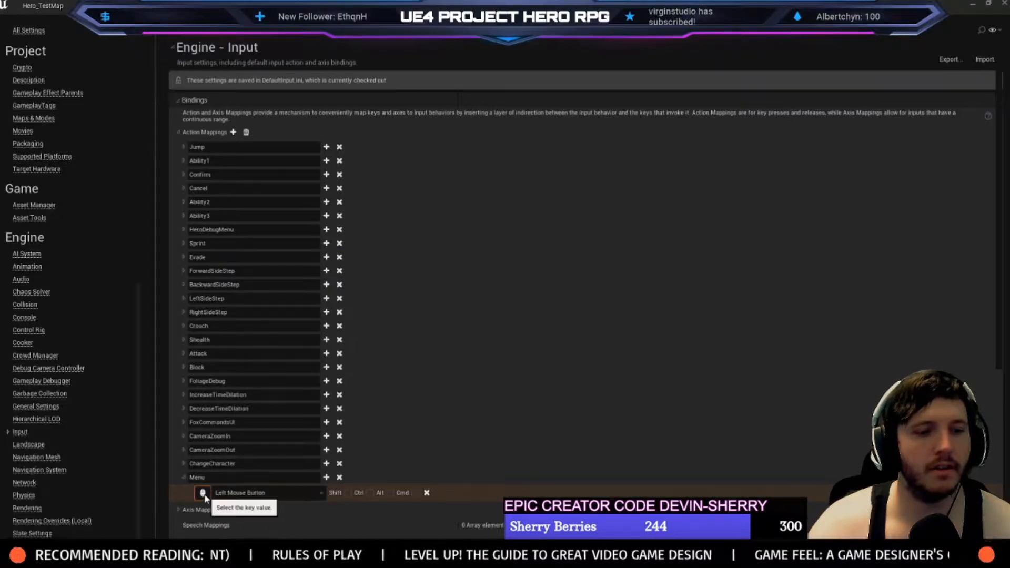
pyautogui.click(225, 494)
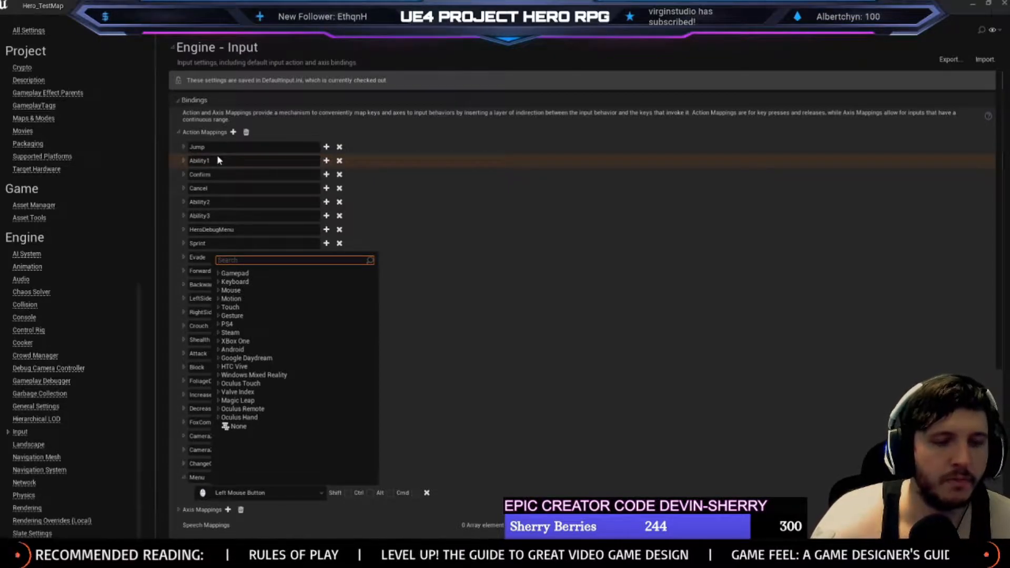
pyautogui.write('J')
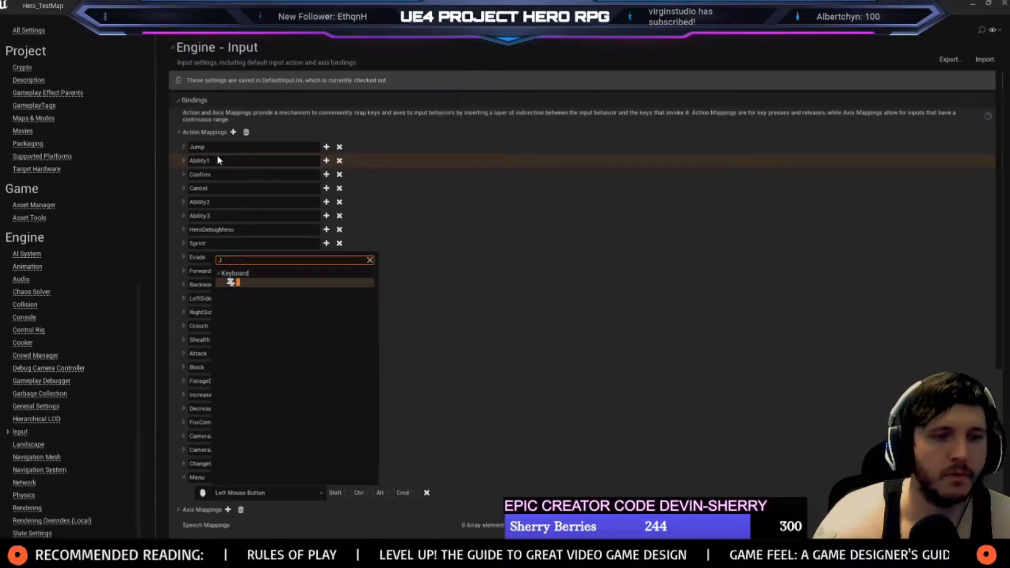
pyautogui.click(263, 283)
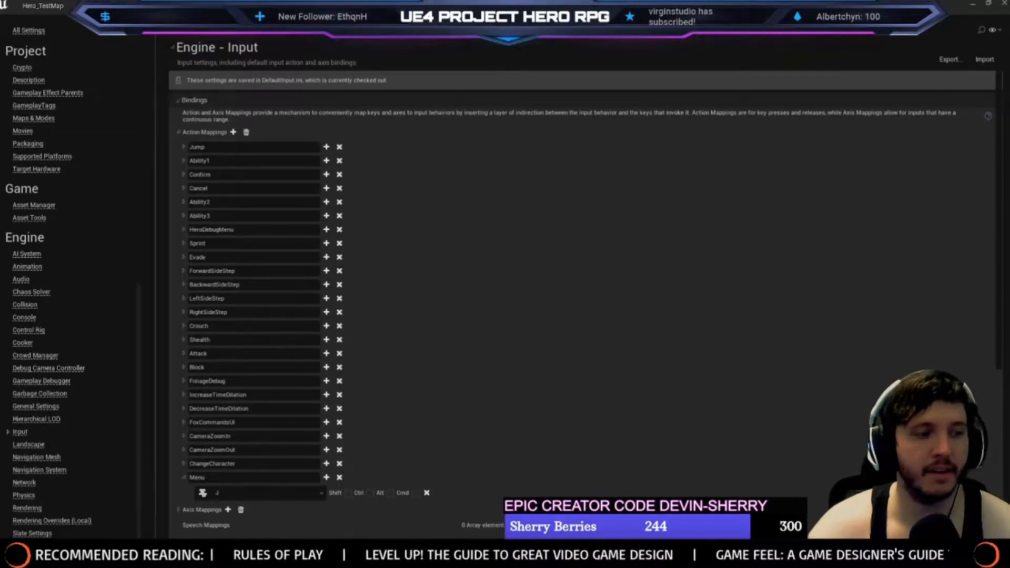
# Close the Unreal Editor and switch to the Hero project in Rider
pyautogui.click(410, 6)
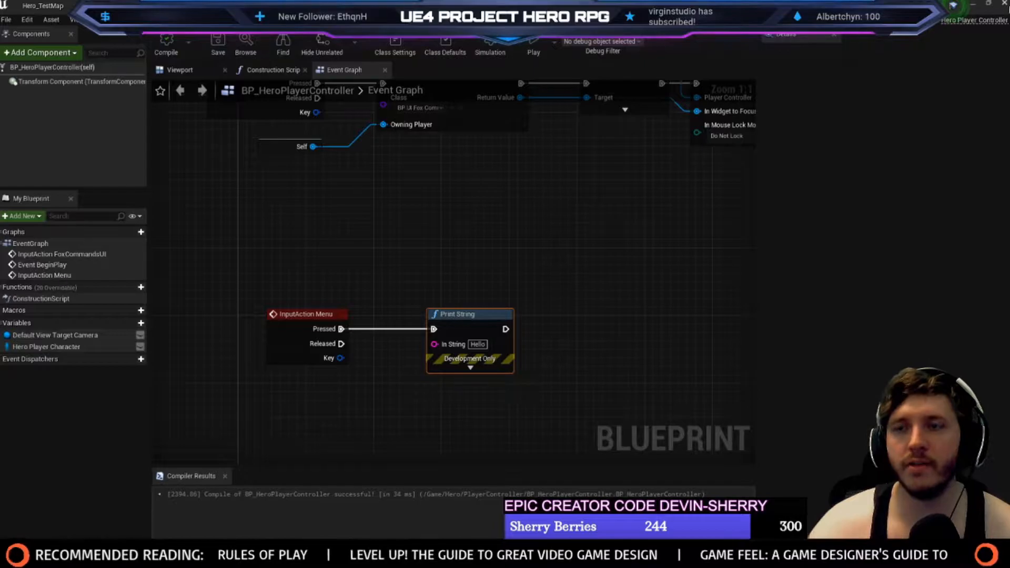
pyautogui.click(121, 6)
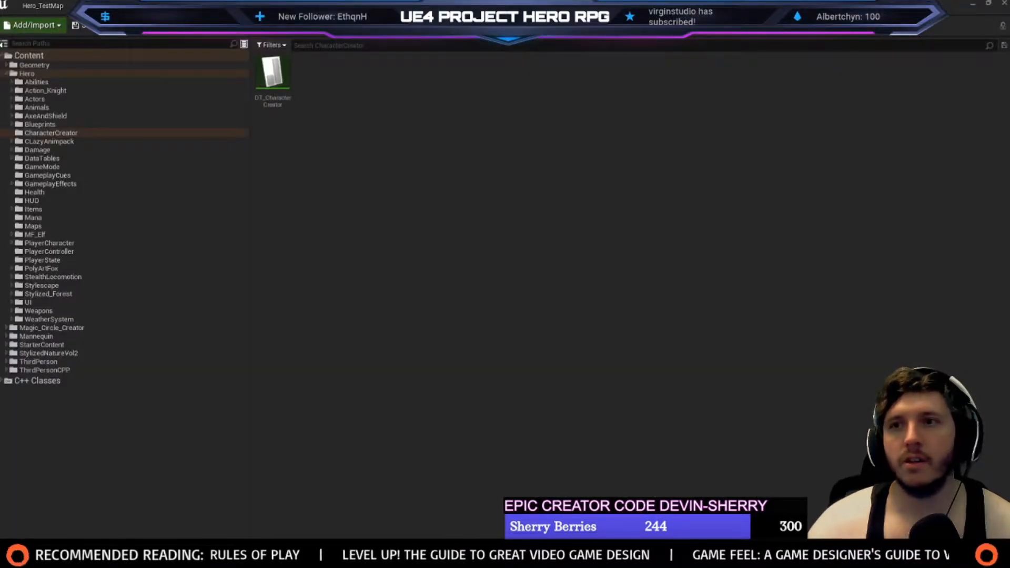
pyautogui.click(1005, 4)
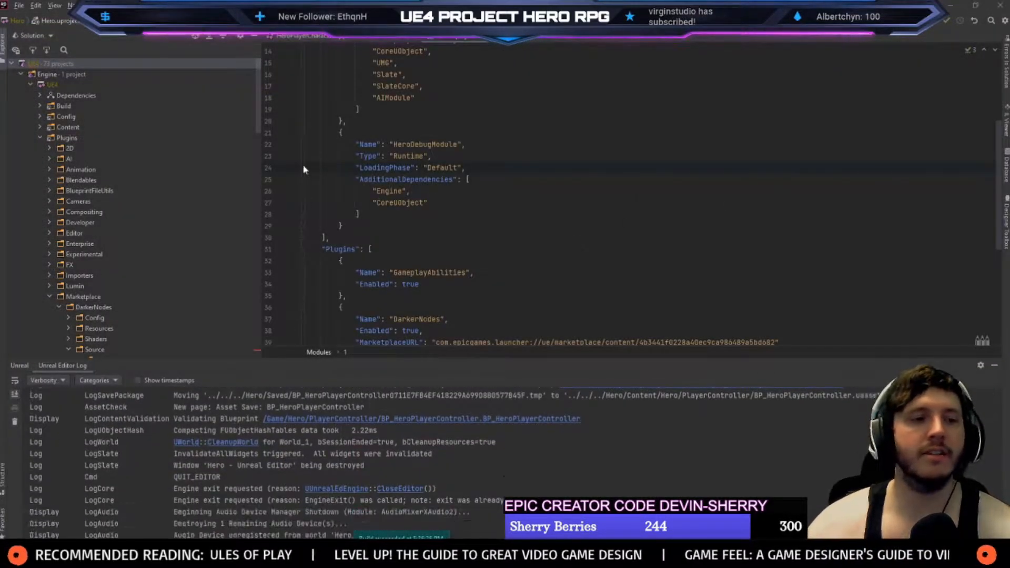
# Open HeroPlayerController.h and delete the CharacterCreatorCameraData property together with its UPROPERTY line
pyautogui.scroll(-4, 64, 251)
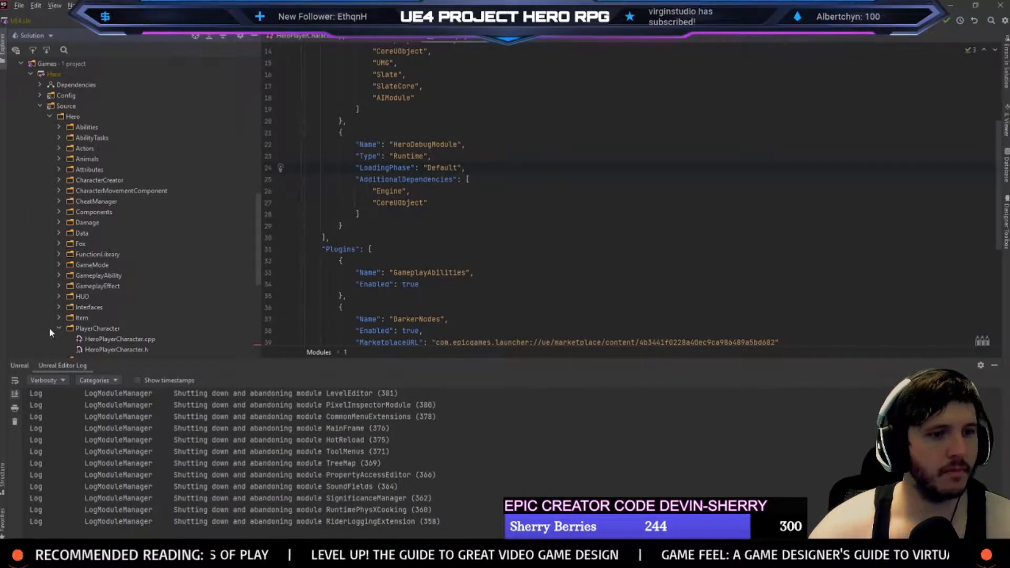
pyautogui.scroll(-2, 58, 316)
pyautogui.click(59, 297)
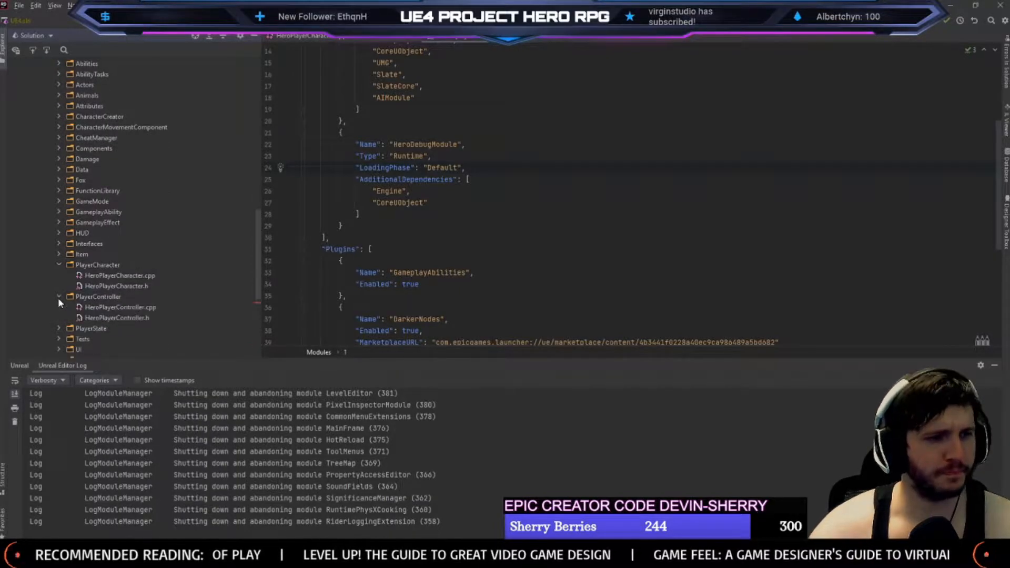
pyautogui.click(106, 318)
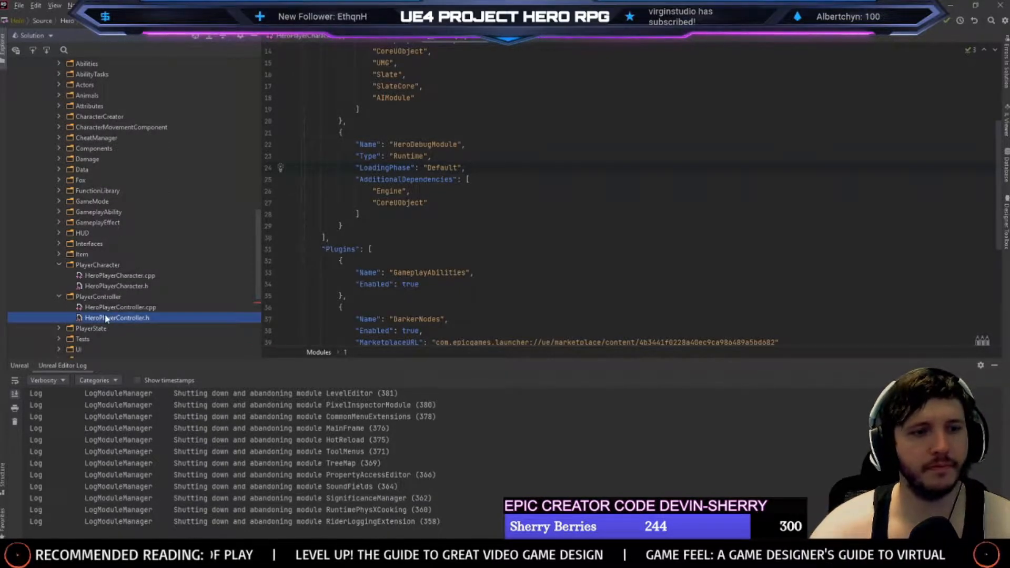
pyautogui.doubleClick(105, 318)
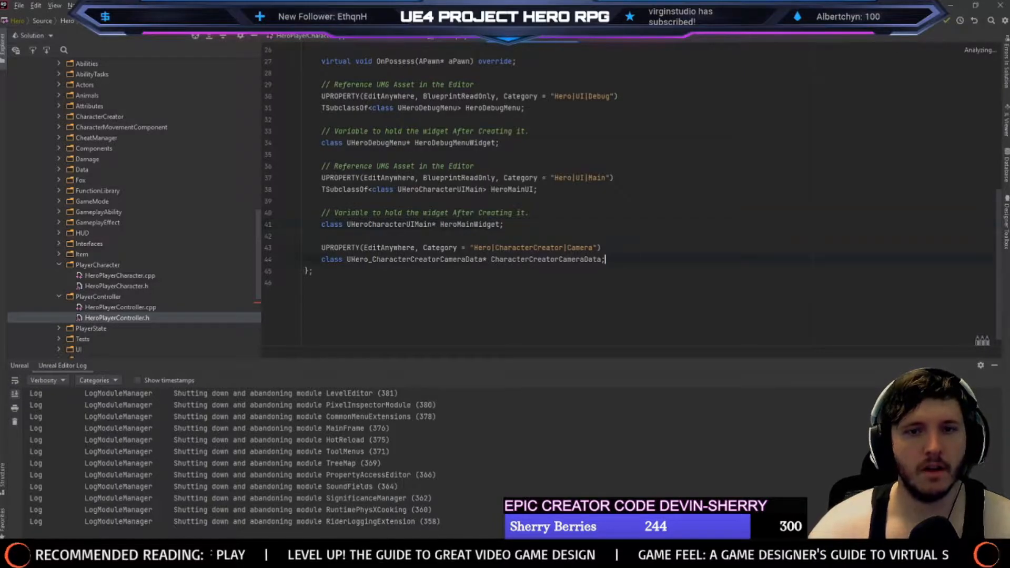
pyautogui.moveTo(628, 263); pyautogui.dragTo(282, 233)
pyautogui.press('BackSpace')
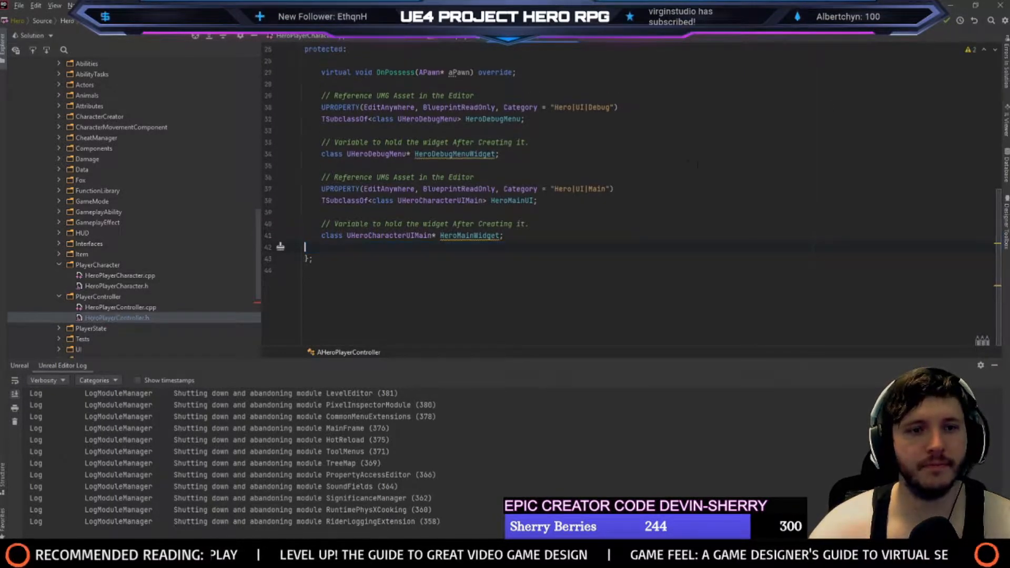
# Review the input bindings in HeroPlayerCharacter.cpp and the HeroPlayerController source and header files, and close Rider
pyautogui.scroll(5, 697, 165)
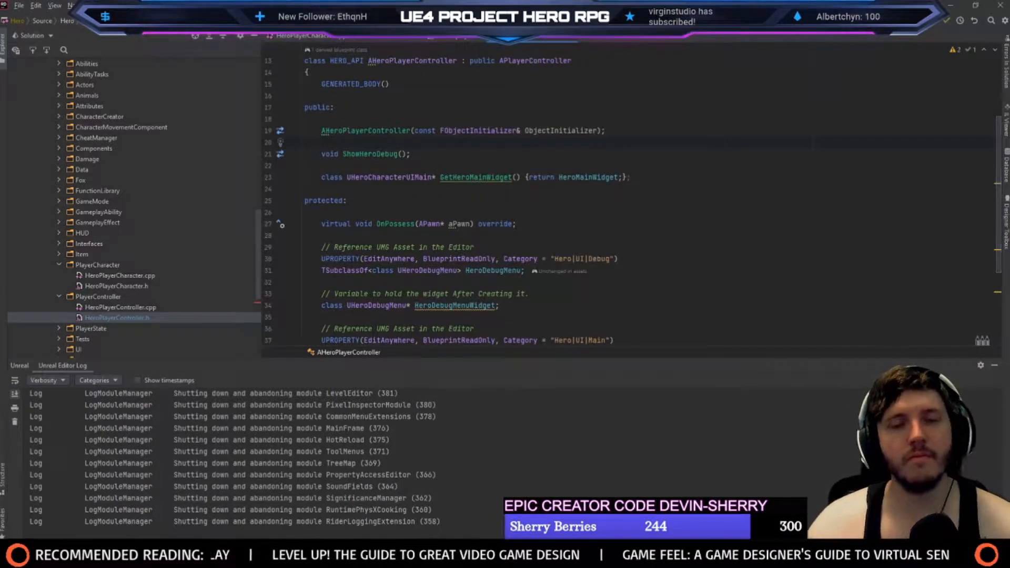
pyautogui.click(304, 37)
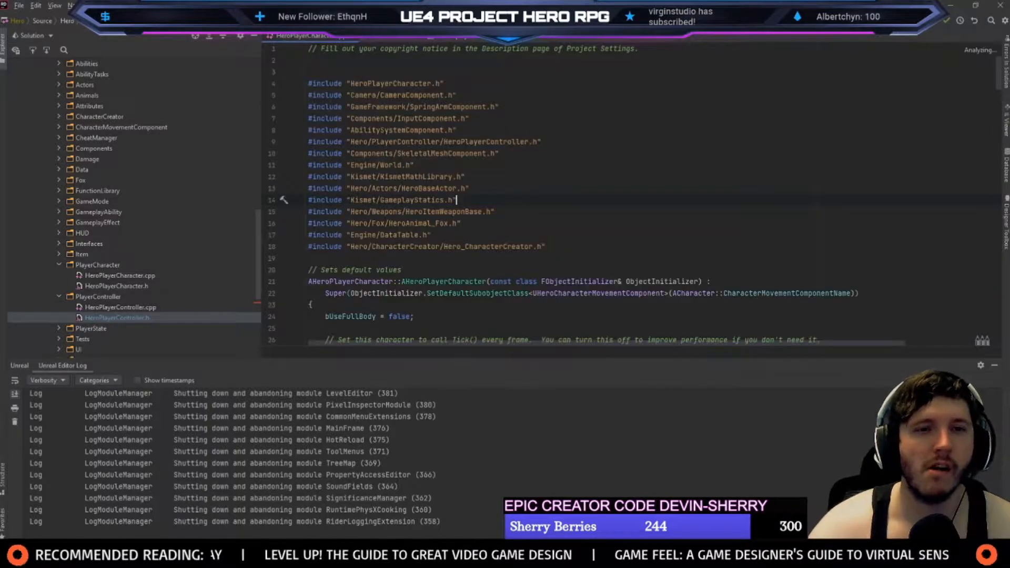
pyautogui.scroll(-15, 632, 195)
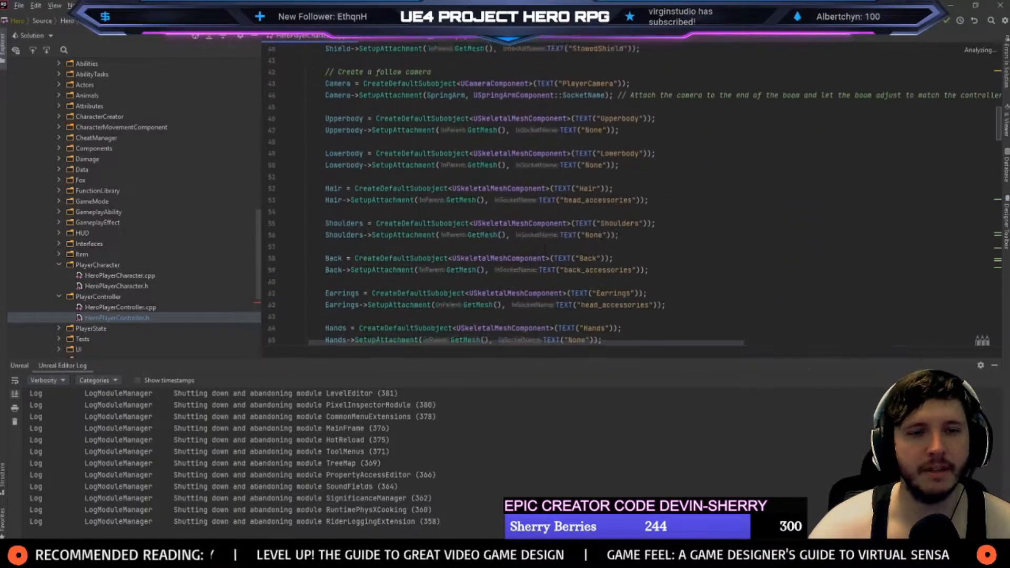
pyautogui.scroll(-15, 631, 195)
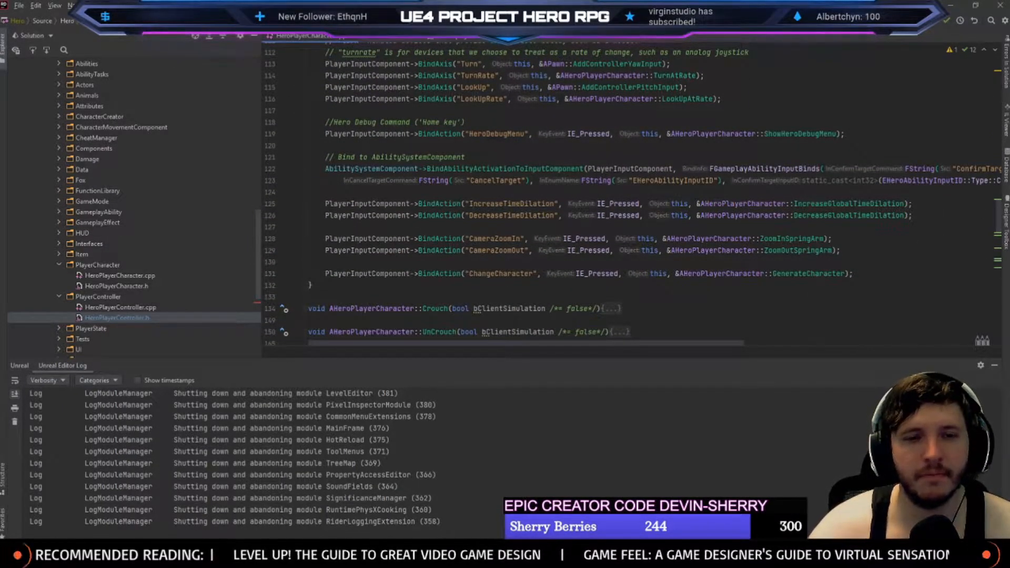
pyautogui.scroll(6, 467, 237)
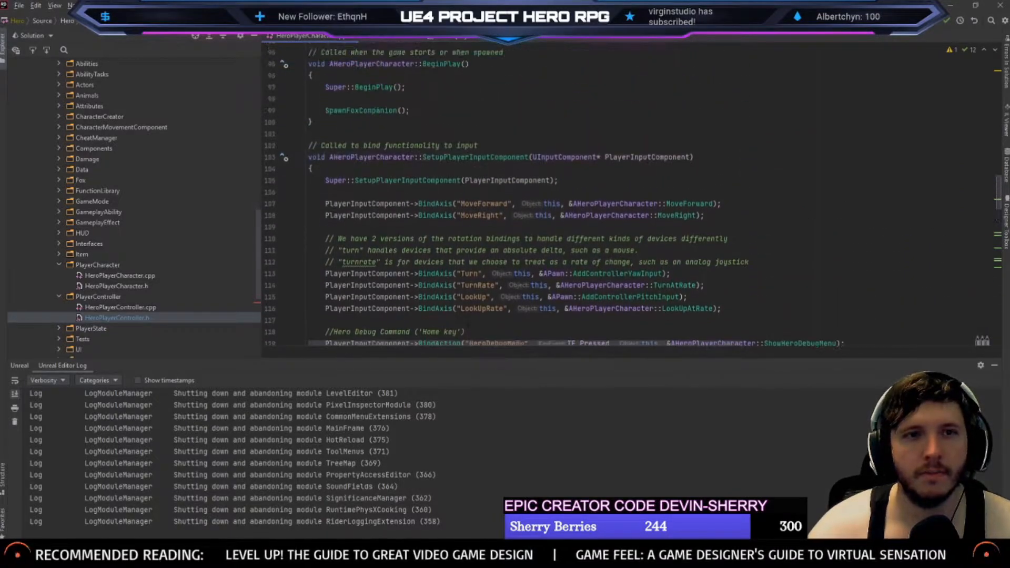
pyautogui.doubleClick(117, 318)
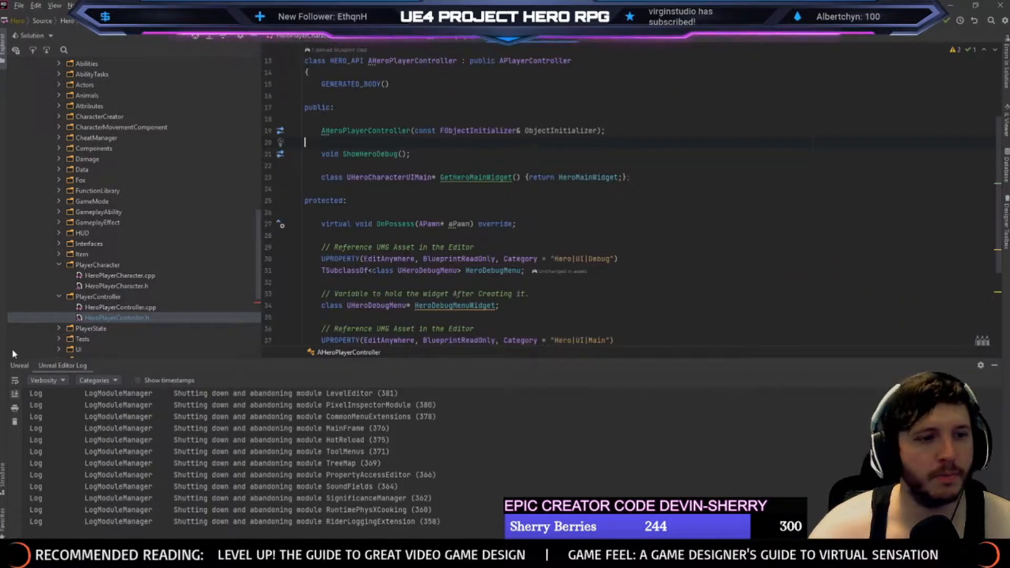
pyautogui.doubleClick(105, 309)
pyautogui.scroll(-8, 528, 274)
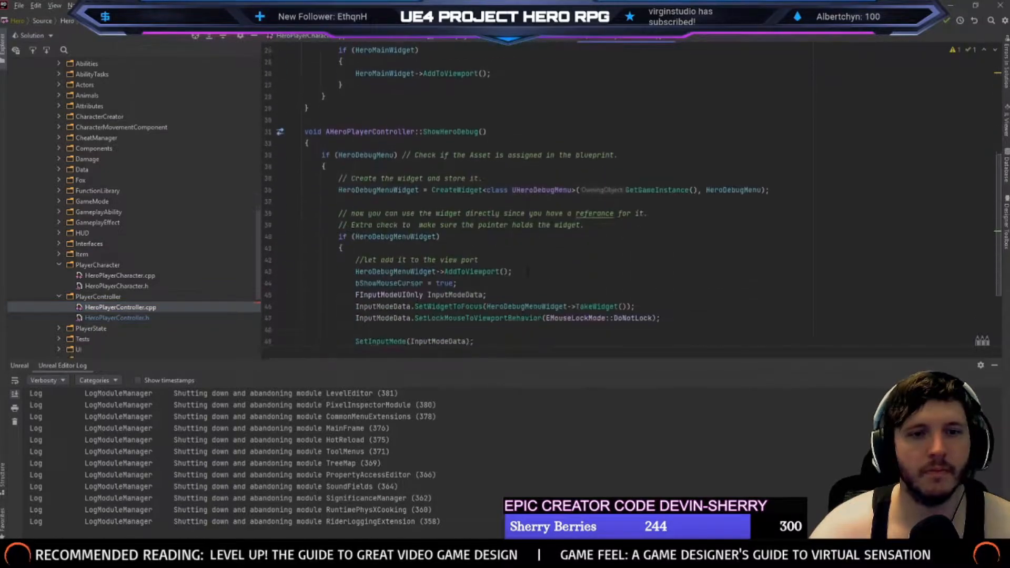
pyautogui.scroll(2, 527, 274)
pyautogui.click(541, 40)
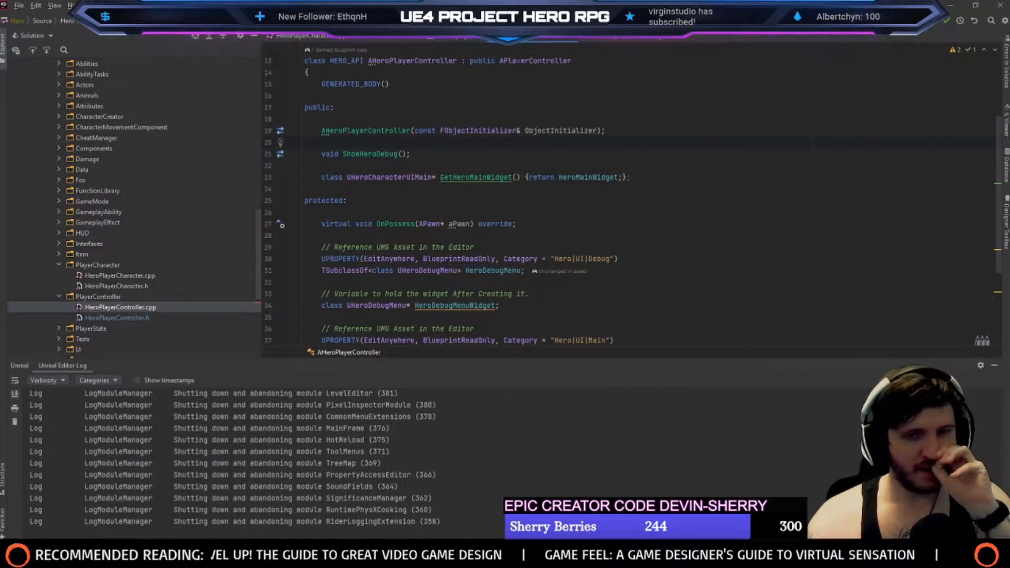
pyautogui.click(998, 6)
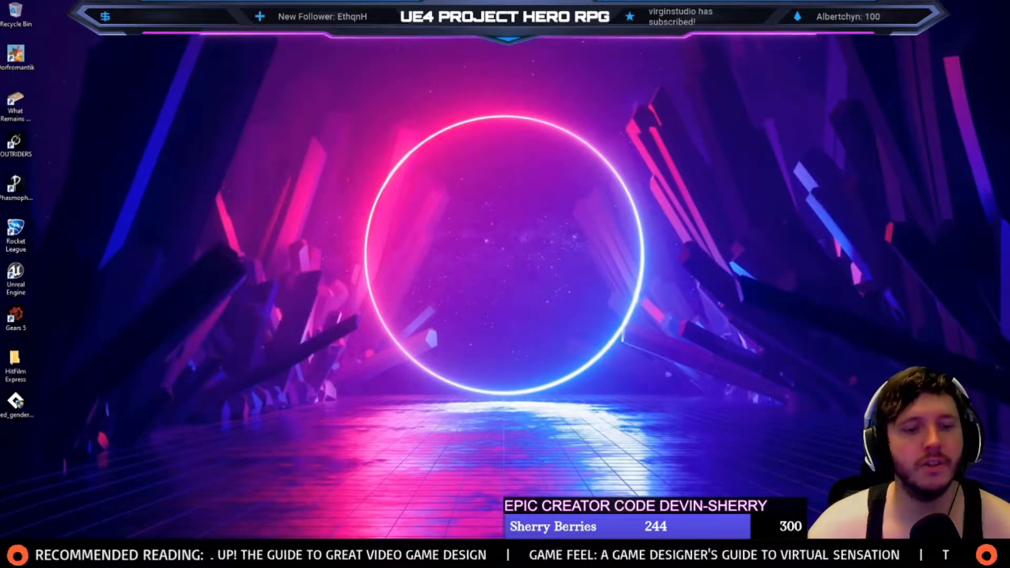
# In File Explorer, delete the CameraData folder from C:\ProjectHero\HeroGame\Hero\Source\Hero\CharacterCreator
pyautogui.press('super+e')
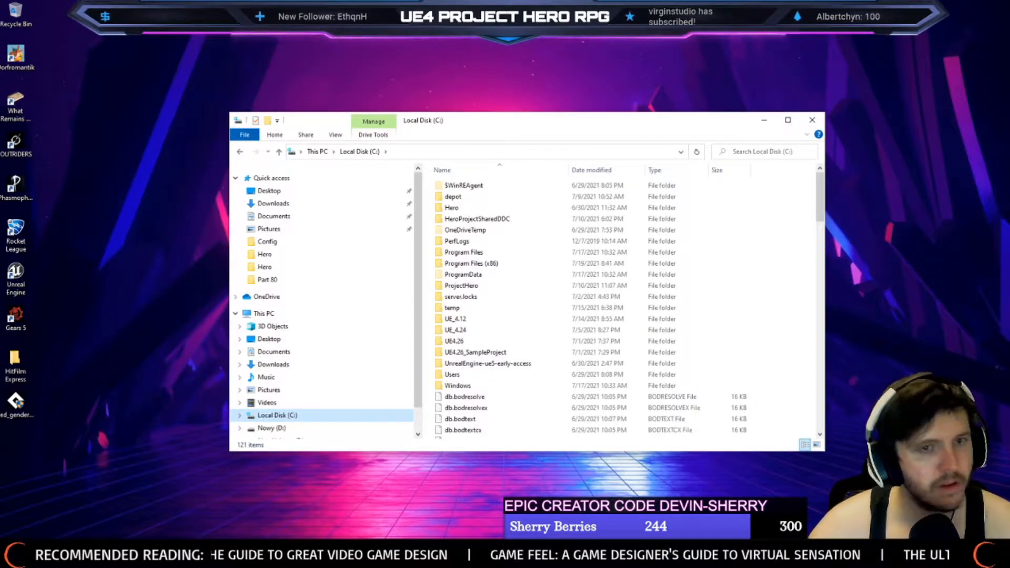
pyautogui.doubleClick(474, 284)
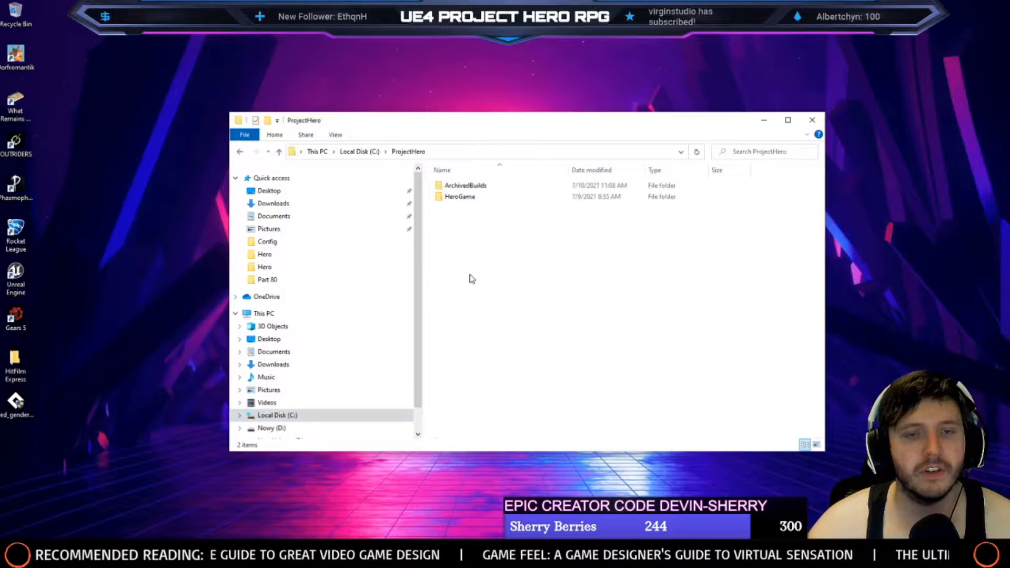
pyautogui.doubleClick(452, 197)
pyautogui.doubleClick(451, 230)
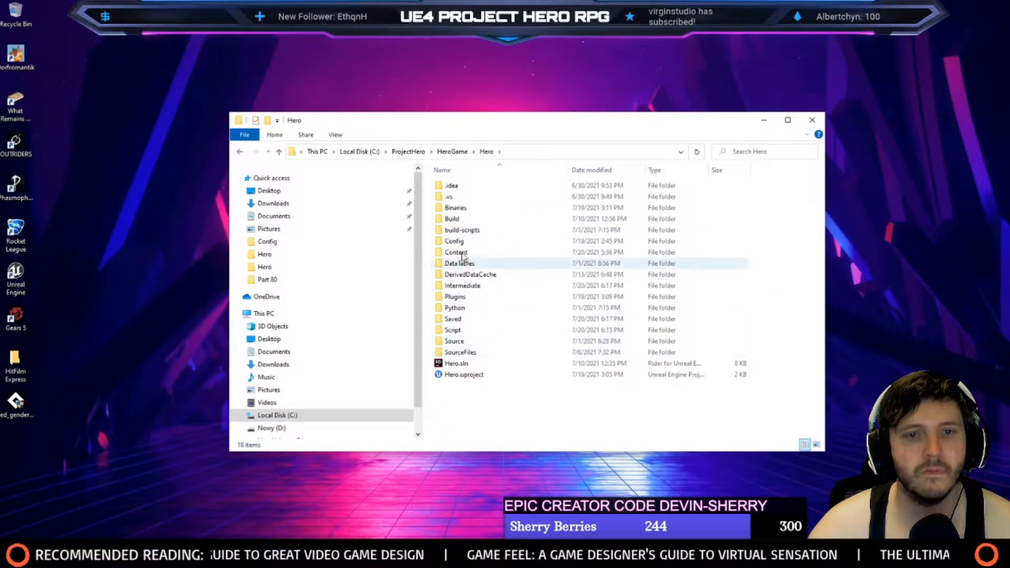
pyautogui.doubleClick(455, 342)
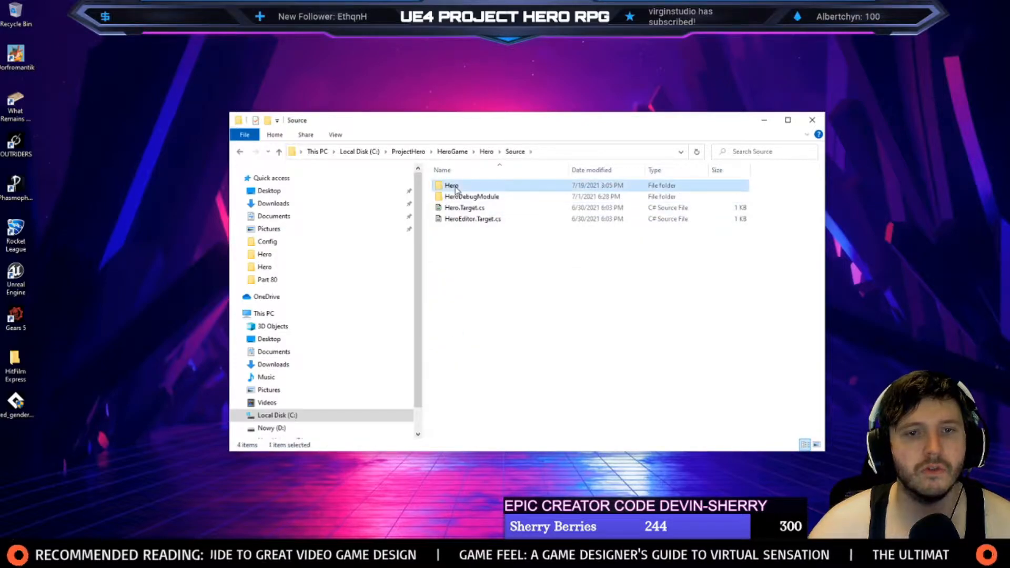
pyautogui.doubleClick(451, 186)
pyautogui.scroll(-3, 465, 316)
pyautogui.scroll(3, 466, 315)
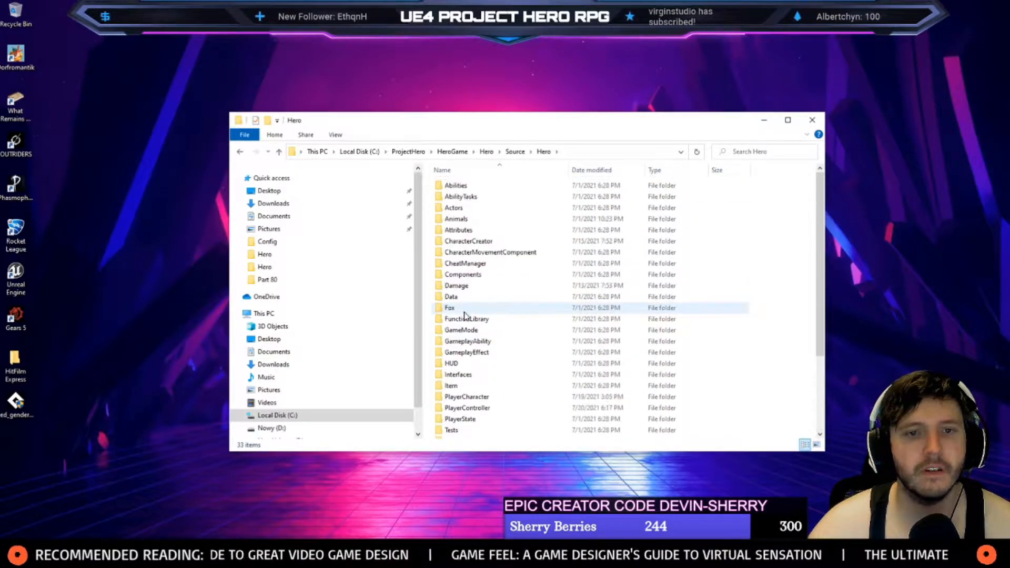
pyautogui.doubleClick(466, 241)
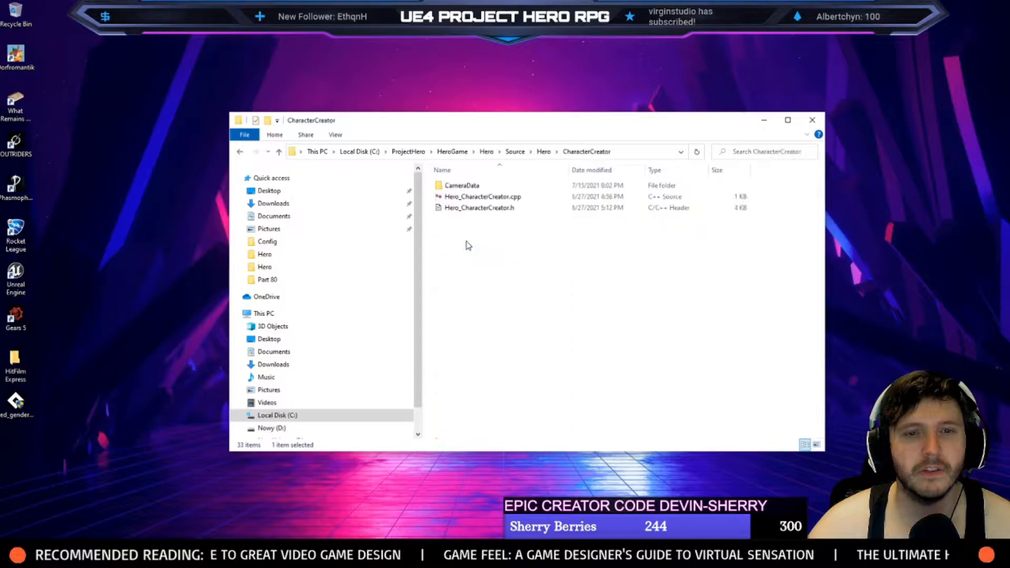
pyautogui.click(466, 187)
pyautogui.press('Delete')
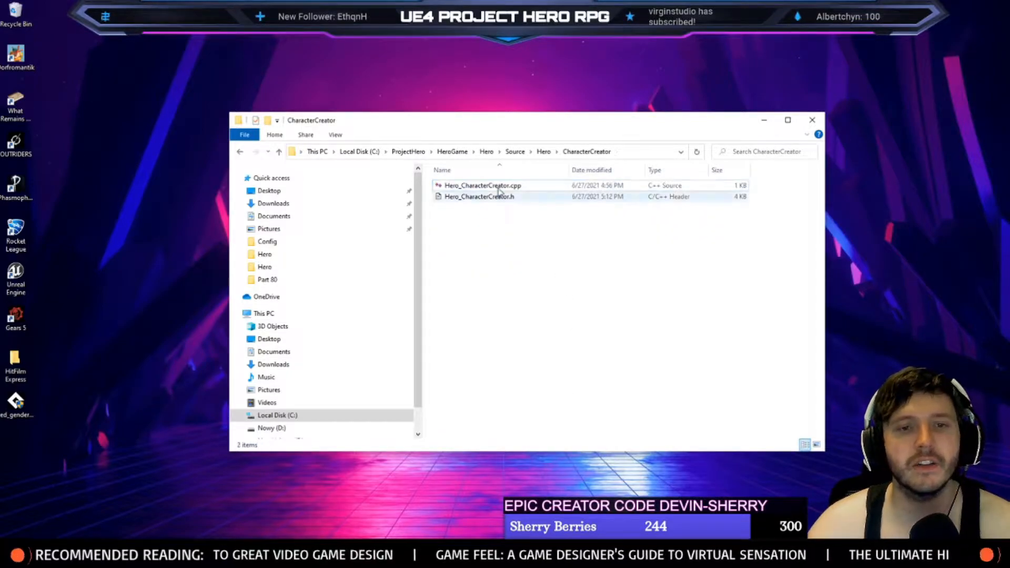
# Delete the Binaries and Intermediate folders from the HeroGame\Hero project folder and try to delete the Saved folder as well
pyautogui.click(452, 152)
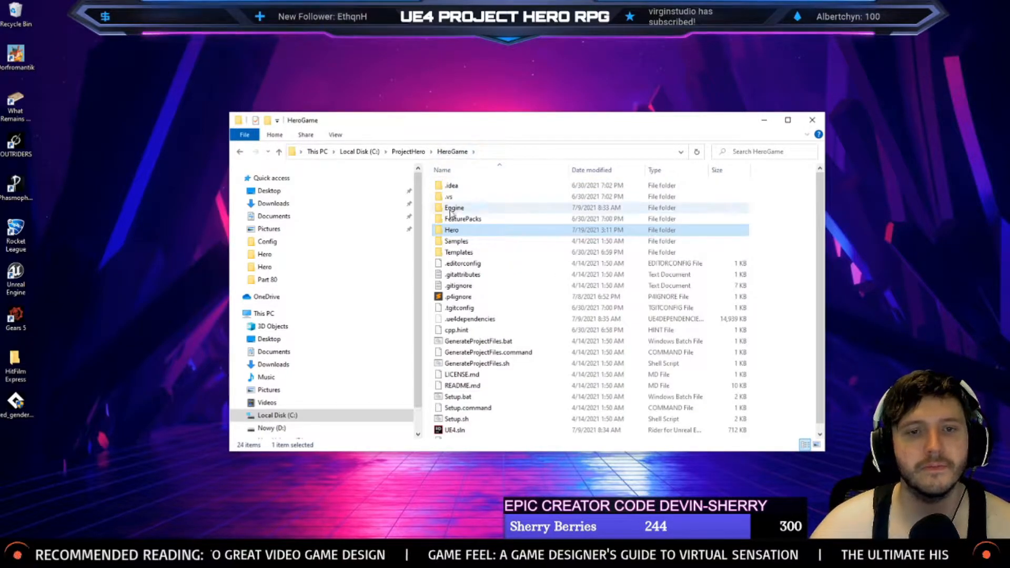
pyautogui.doubleClick(454, 232)
pyautogui.click(457, 209)
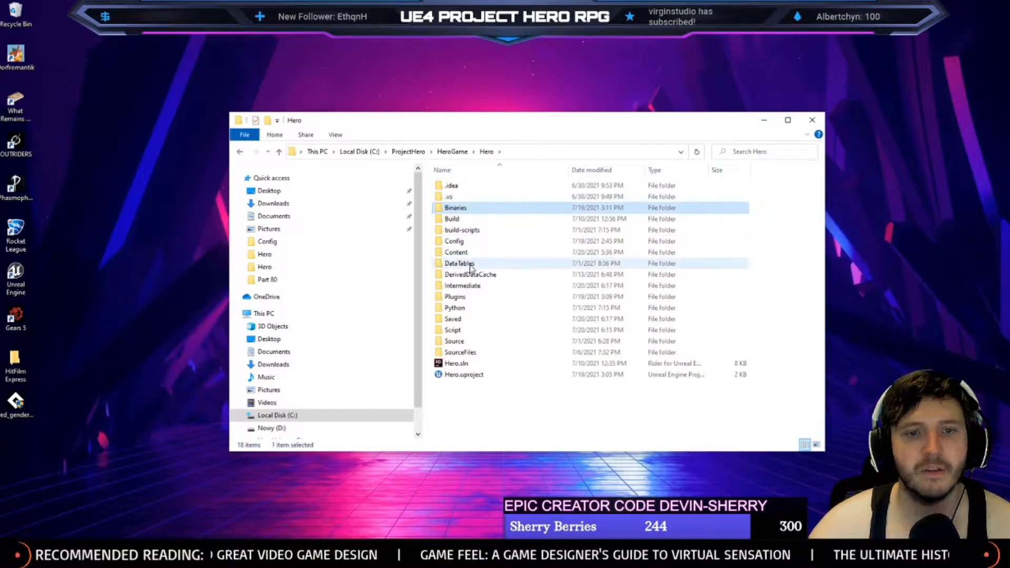
pyautogui.keyDown('ctrl'); pyautogui.click(460, 319); pyautogui.keyUp('ctrl')
pyautogui.keyDown('ctrl'); pyautogui.click(463, 286); pyautogui.keyUp('ctrl')
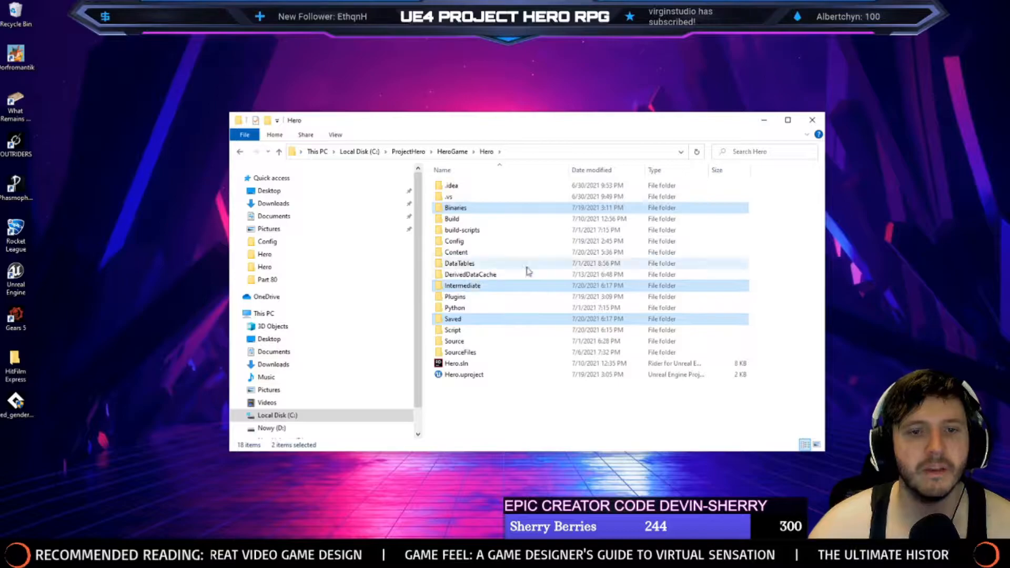
pyautogui.press('Delete')
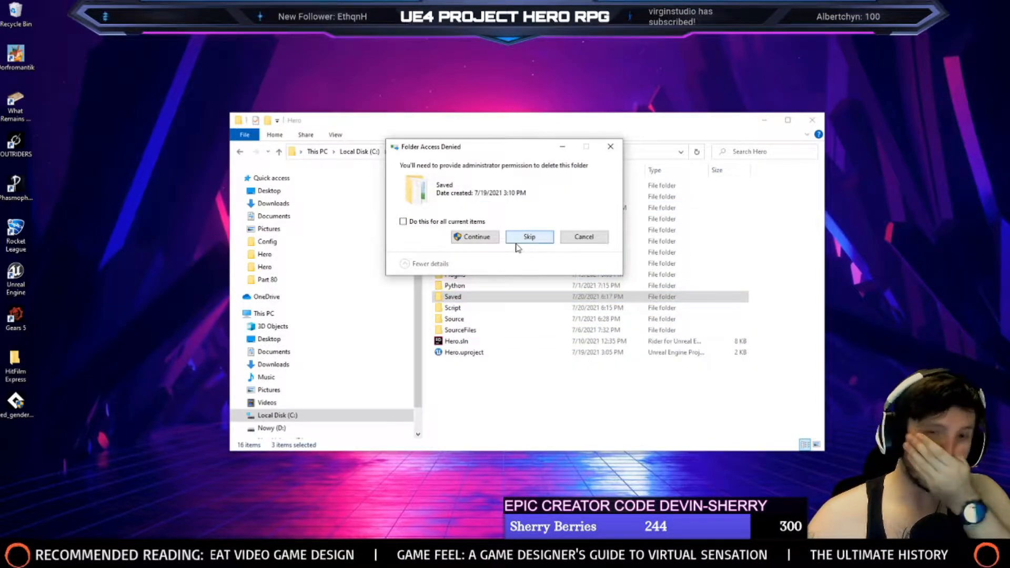
pyautogui.click(460, 237)
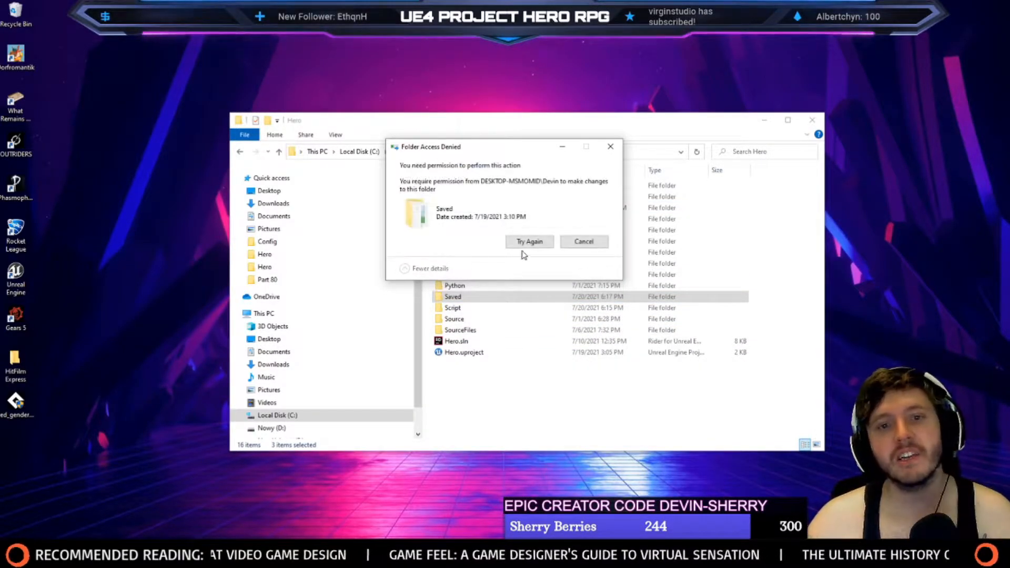
pyautogui.click(584, 241)
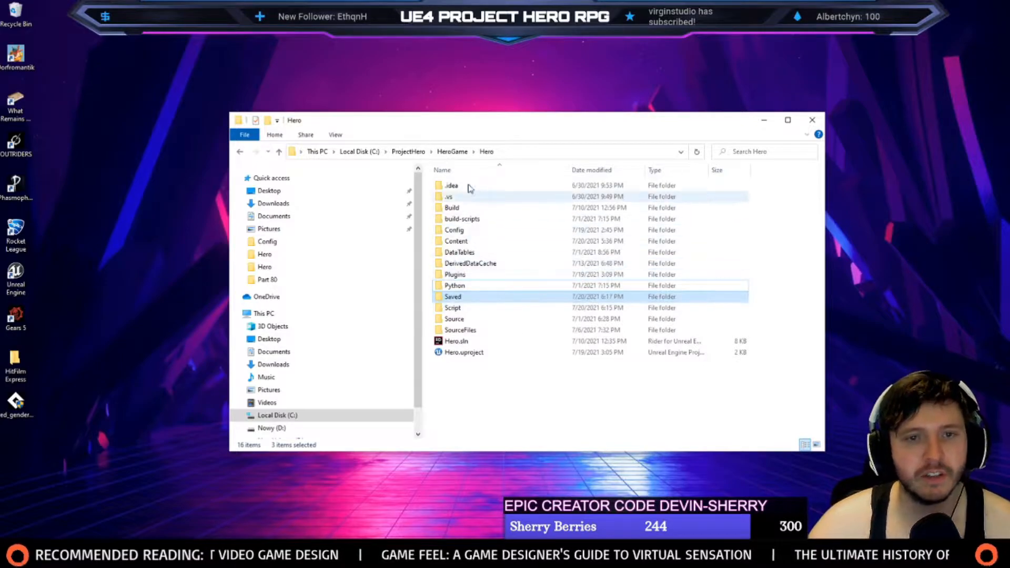
# Generate the Visual Studio project files for Hero.uproject and minimize File Explorer
pyautogui.rightClick(465, 352)
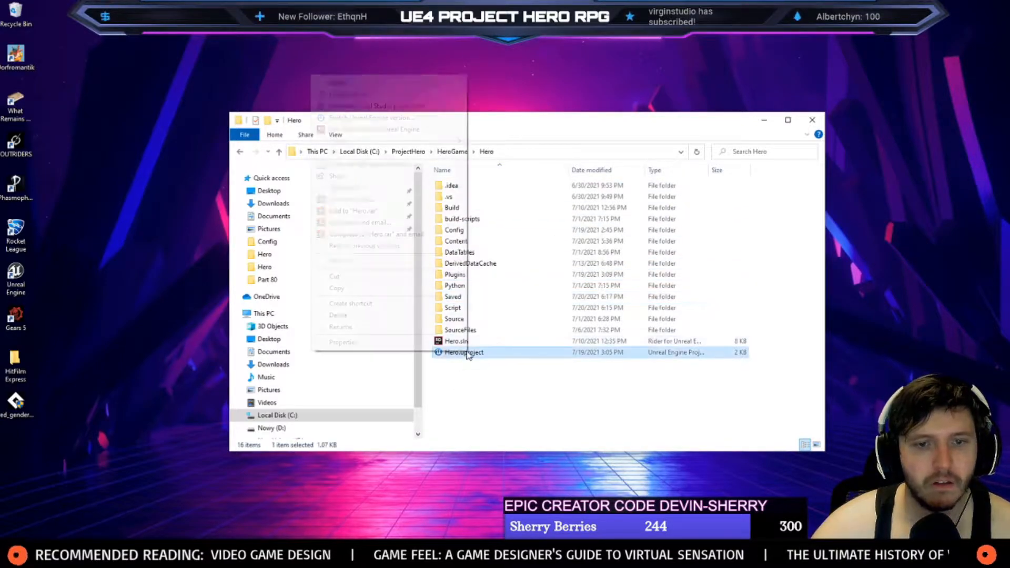
pyautogui.click(369, 106)
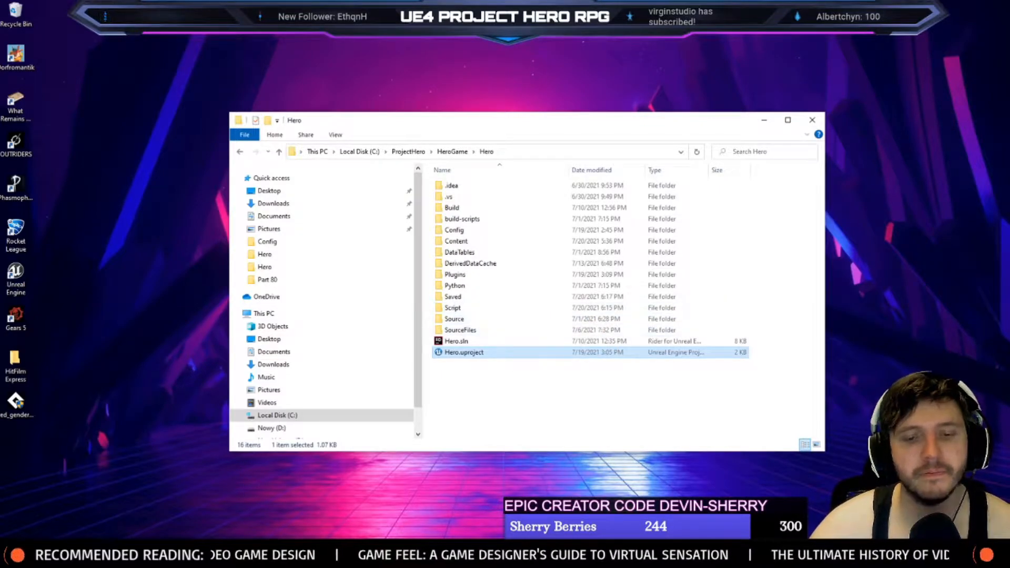
pyautogui.click(764, 120)
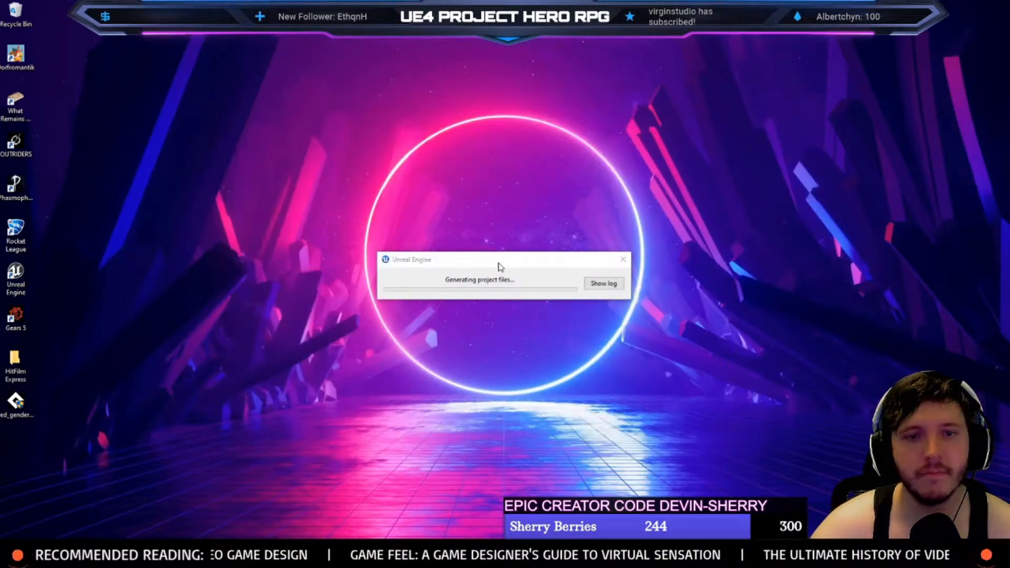
pyautogui.moveTo(499, 262); pyautogui.dragTo(509, 237)
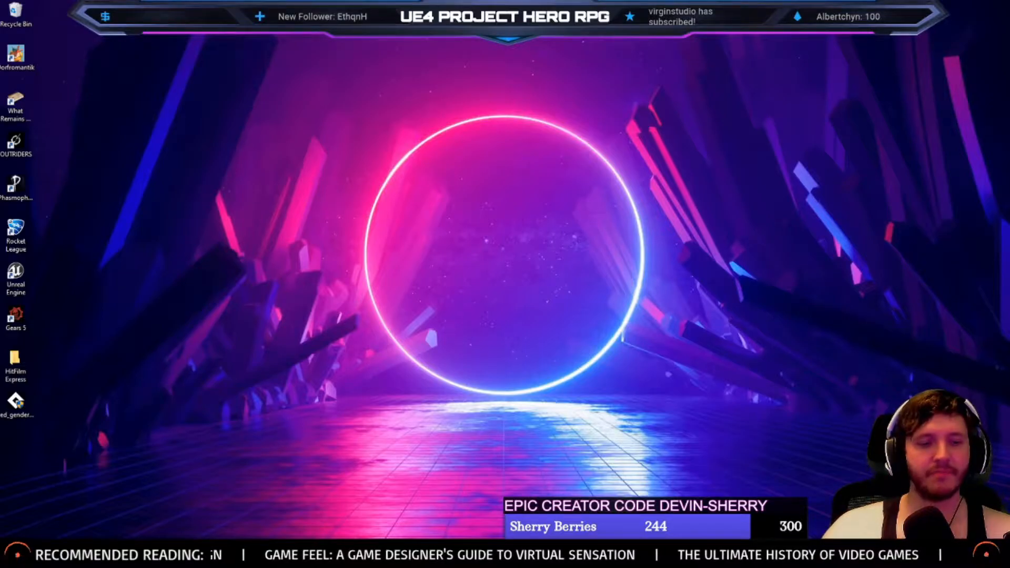
# Return to the HeroGame folder in File Explorer and open UE4.sln in Rider
pyautogui.hotkey('alt', 'Tab')
pyautogui.click(453, 152)
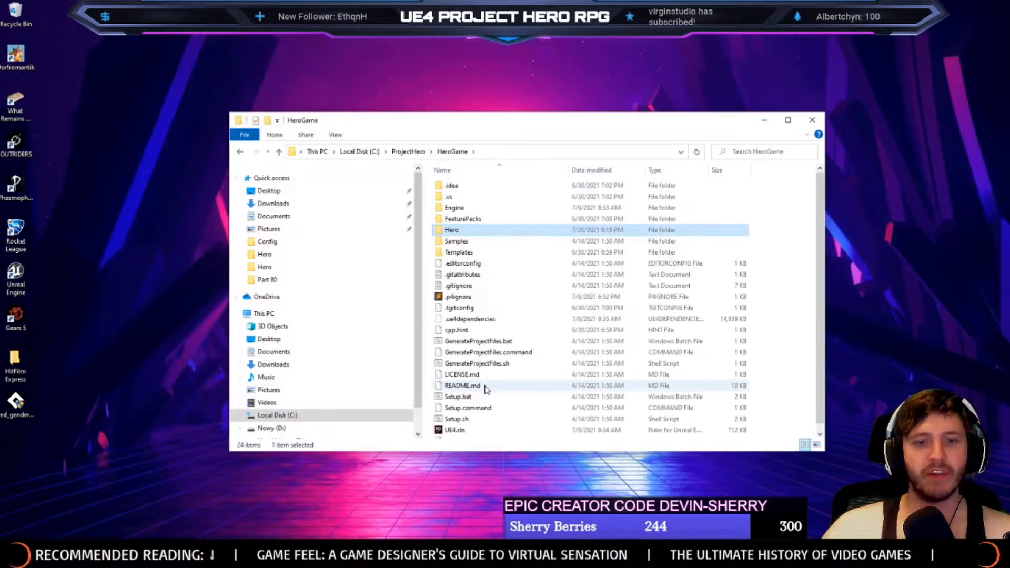
pyautogui.scroll(-1, 487, 390)
pyautogui.doubleClick(451, 421)
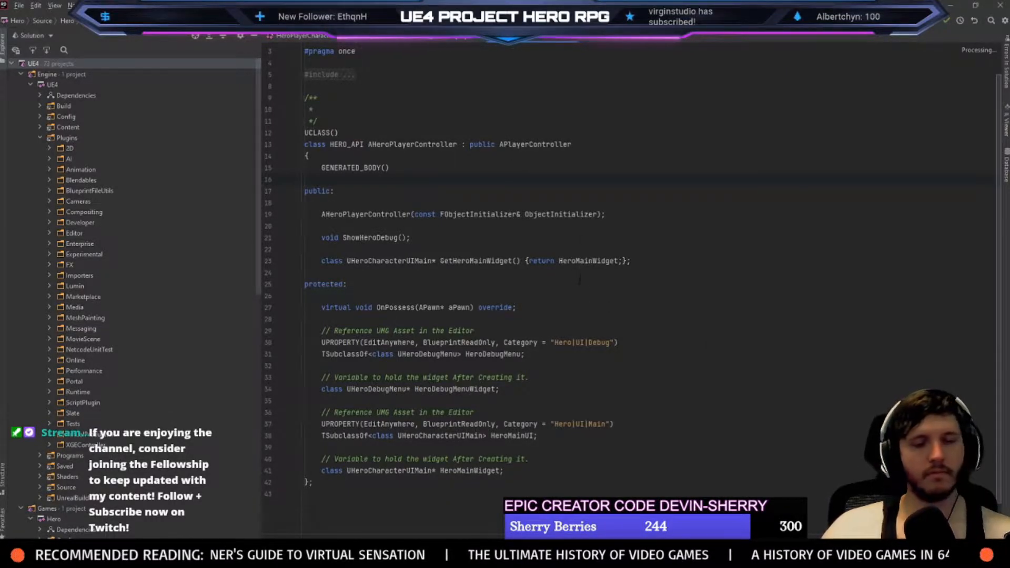
pyautogui.click(638, 250)
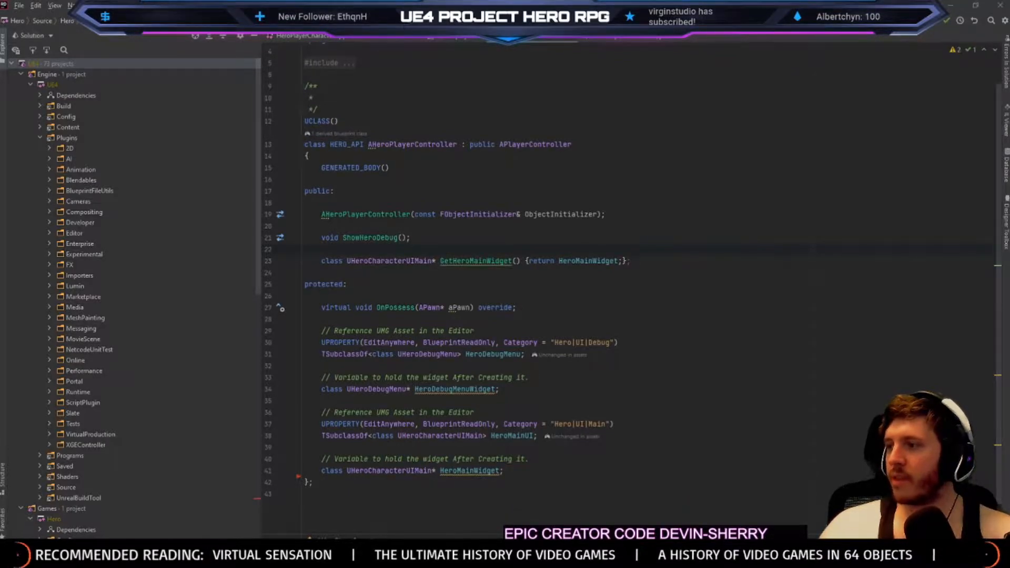
# Build the UE4 solution with the HeroEditor target in Rider
pyautogui.click(529, 377)
pyautogui.hotkey('ctrl', 'shift', 'b')
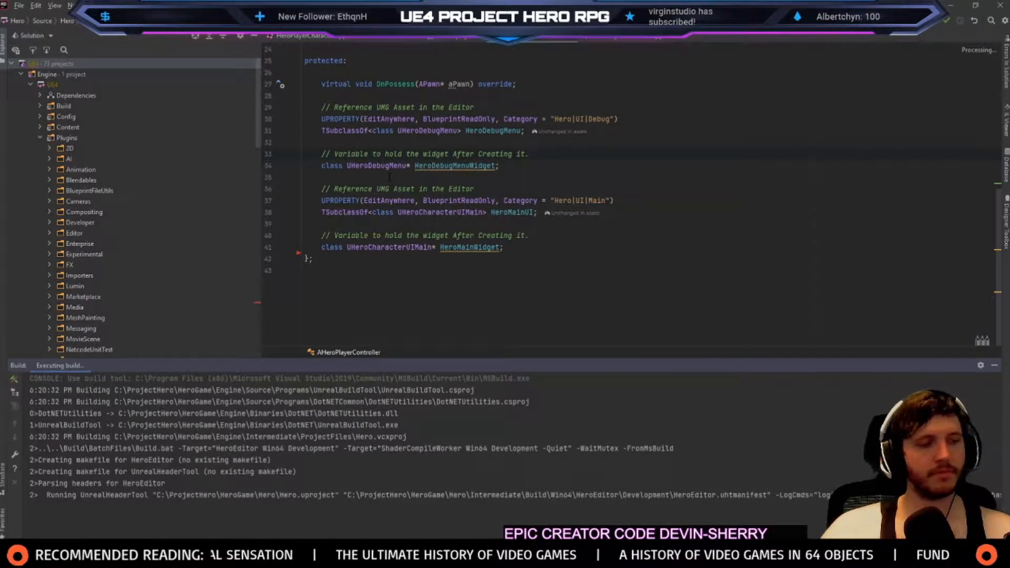
pyautogui.moveTo(398, 119)
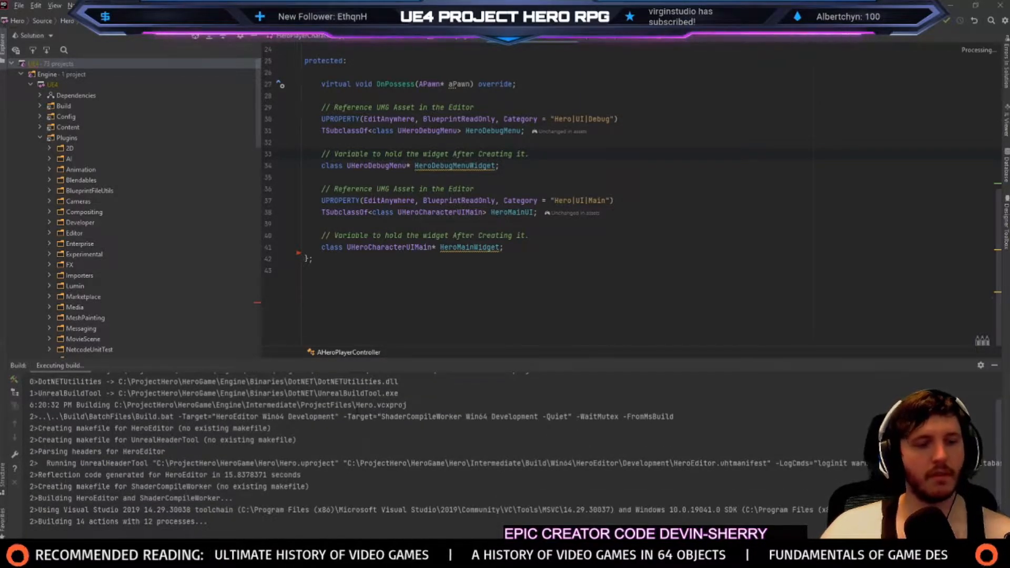
pyautogui.click(424, 417)
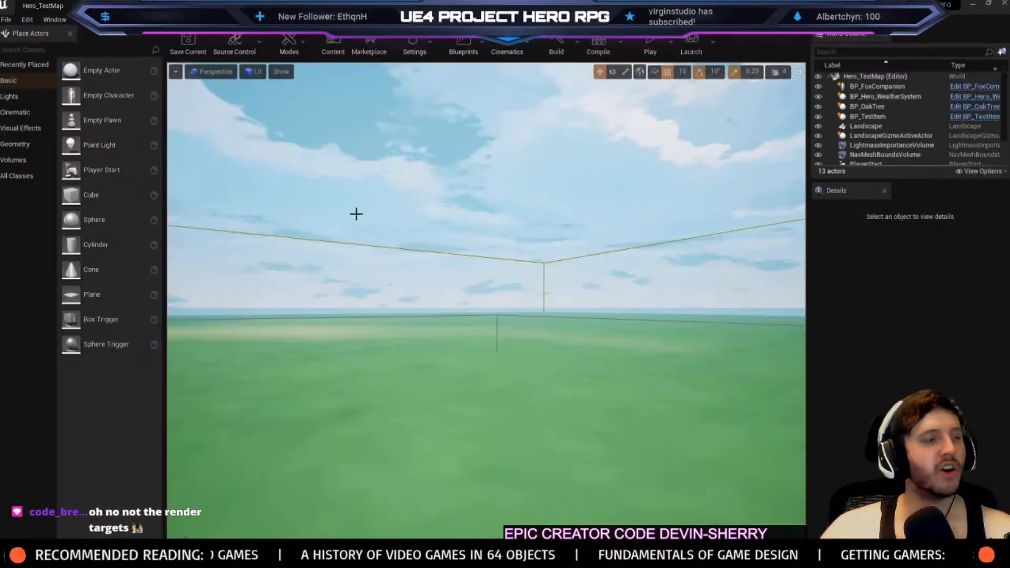
# In the Unreal Editor's content, create a folder named Inventory inside Hero/PlayerCharacter
pyautogui.moveTo(337, 133); pyautogui.dragTo(411, 316, button='right')
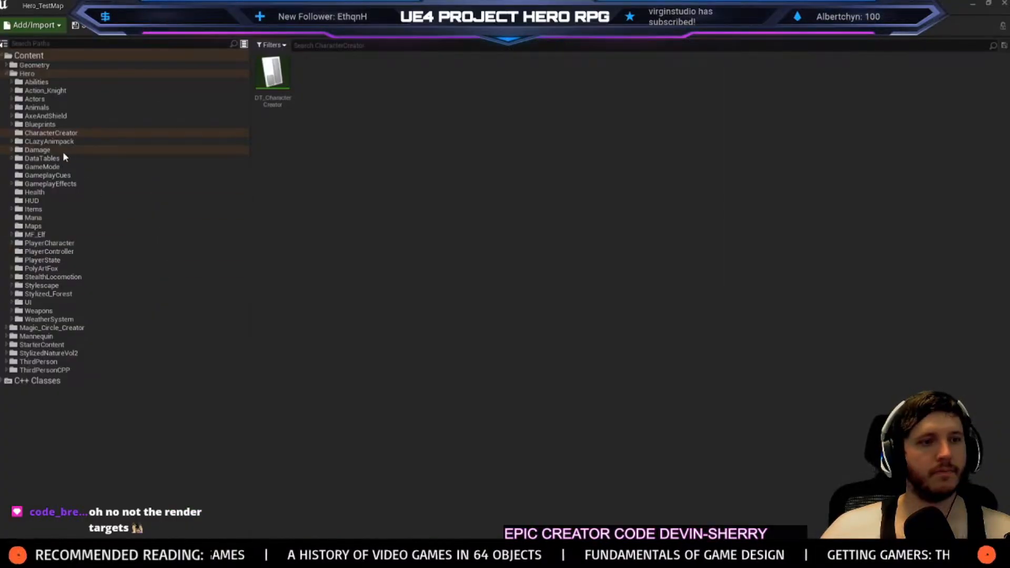
pyautogui.click(12, 243)
pyautogui.rightClick(37, 243)
pyautogui.click(74, 248)
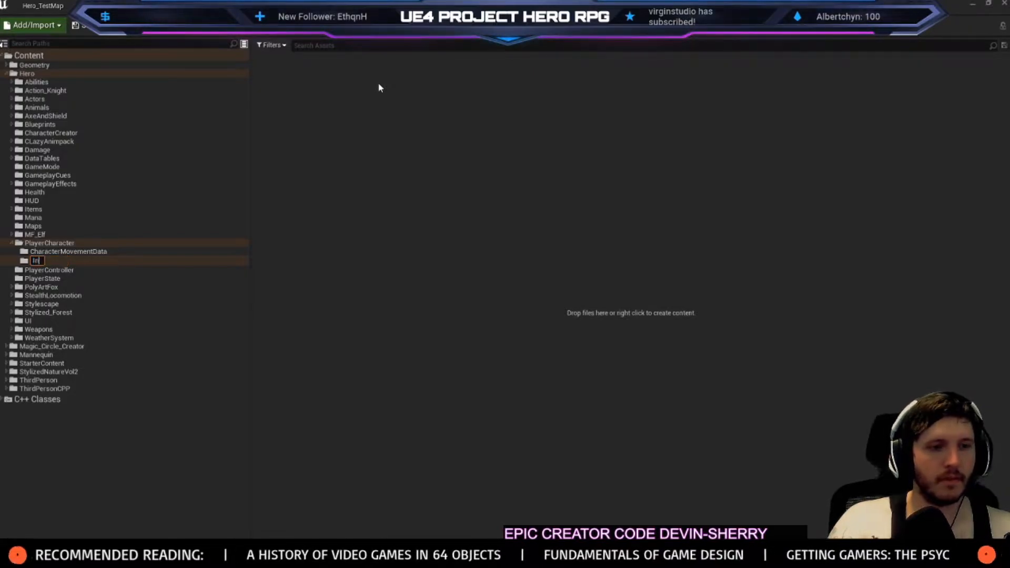
pyautogui.write('Inventory')
pyautogui.press('Return')
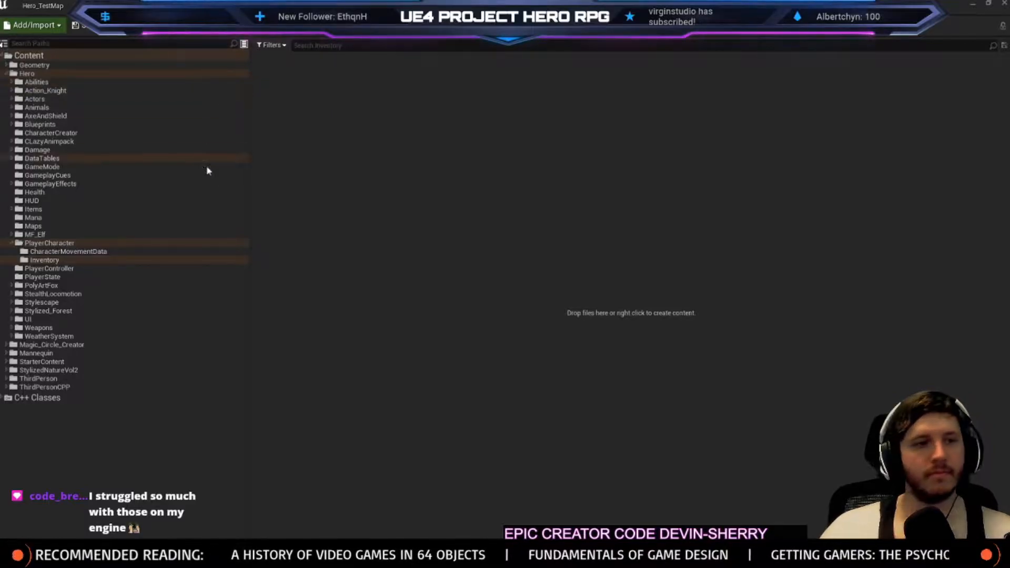
# Create a Render Target asset named RT_PlayerCharacter in the Inventory folder and save it
pyautogui.rightClick(322, 202)
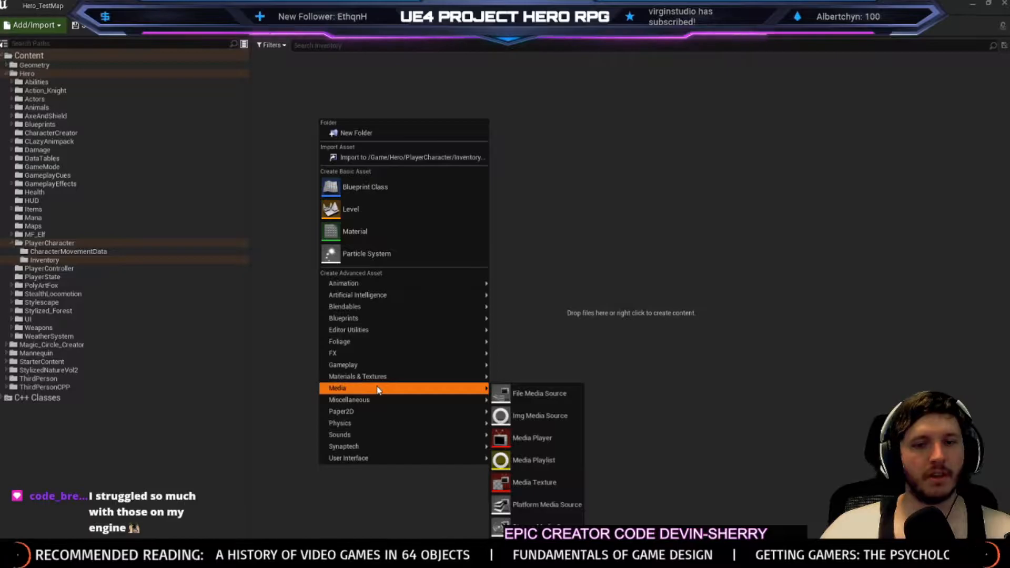
pyautogui.moveTo(377, 379)
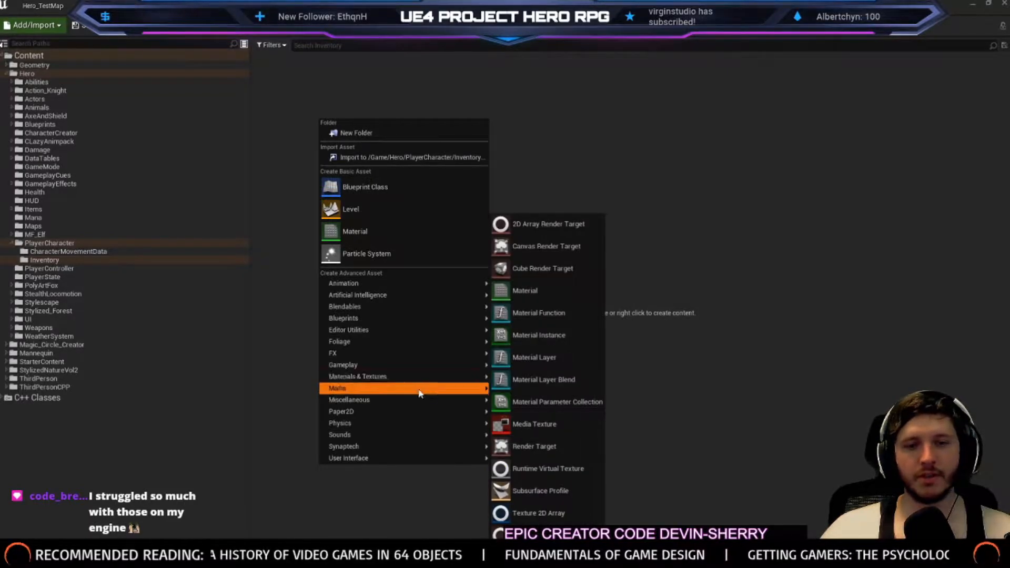
pyautogui.click(535, 447)
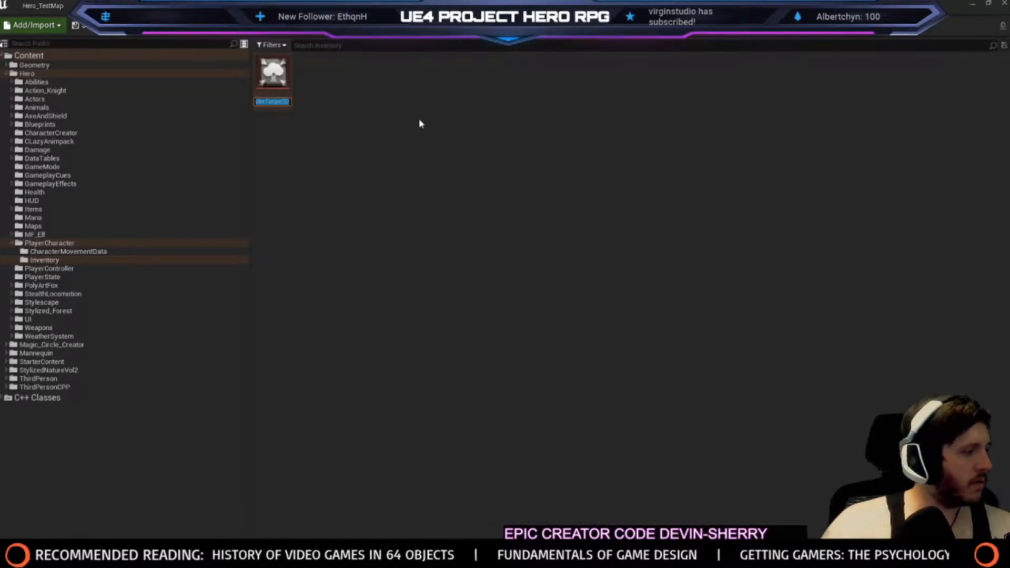
pyautogui.write('RT_')
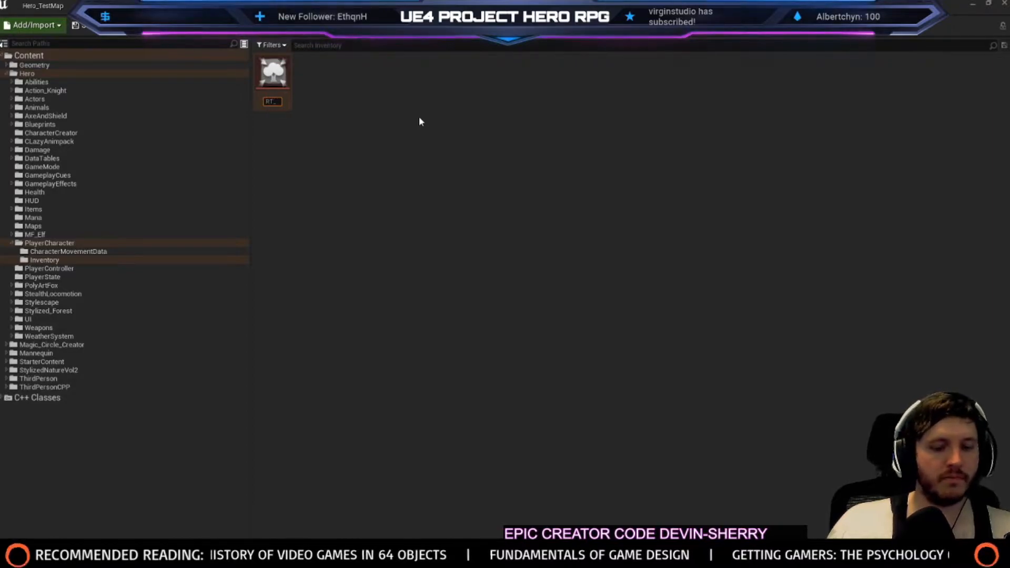
pyautogui.write('PlayerCharacter')
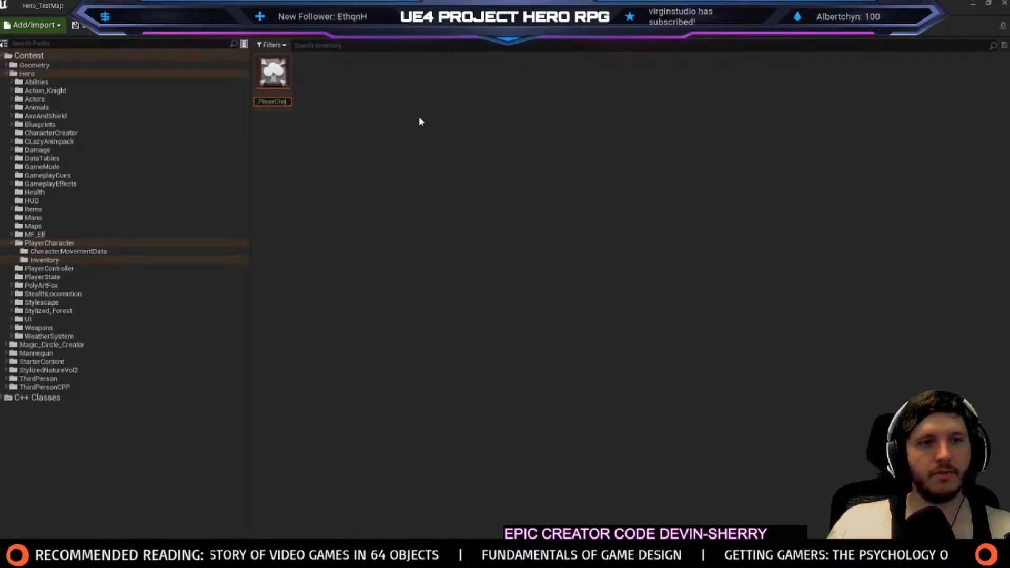
pyautogui.press('Return')
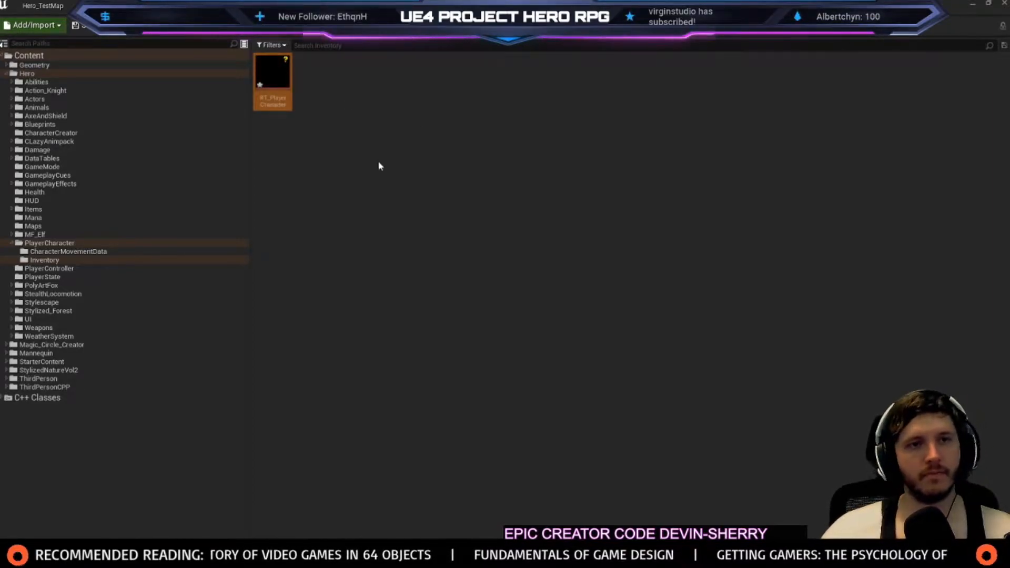
pyautogui.rightClick(276, 73)
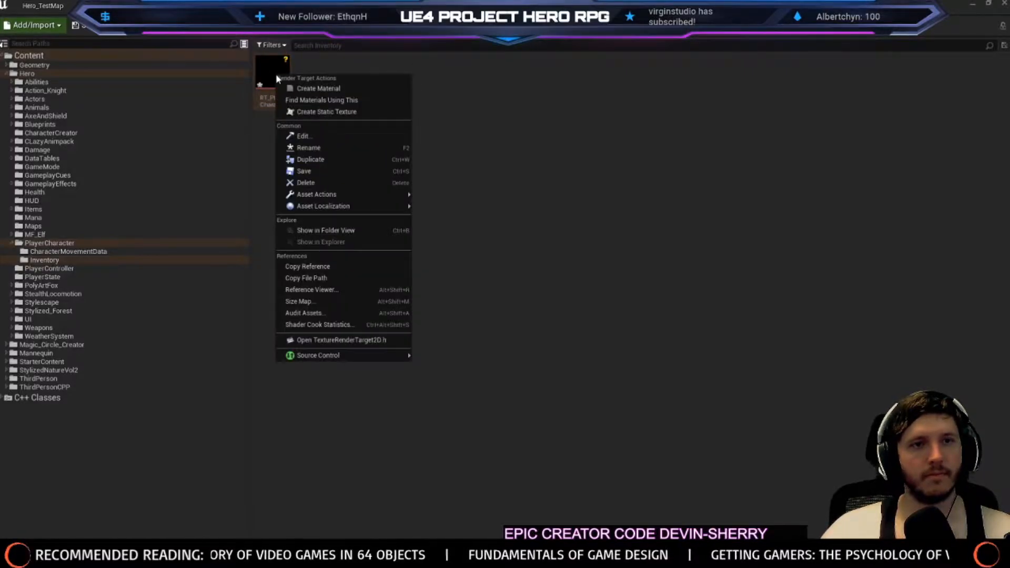
pyautogui.click(289, 170)
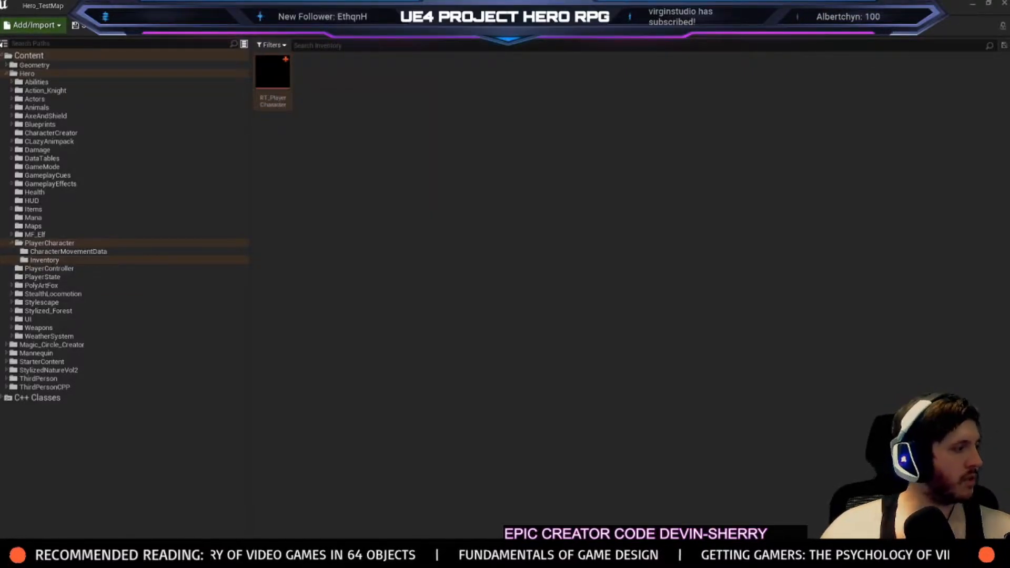
# Create a material named M_PlayerCharacter from the RT_PlayerCharacter render target and save it
pyautogui.rightClick(278, 59)
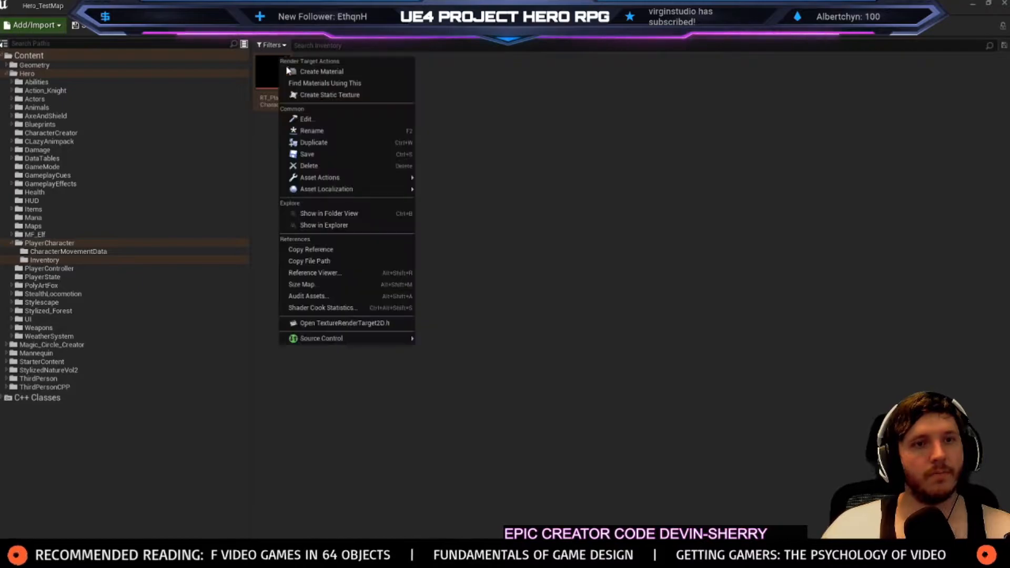
pyautogui.click(318, 71)
pyautogui.write('M_')
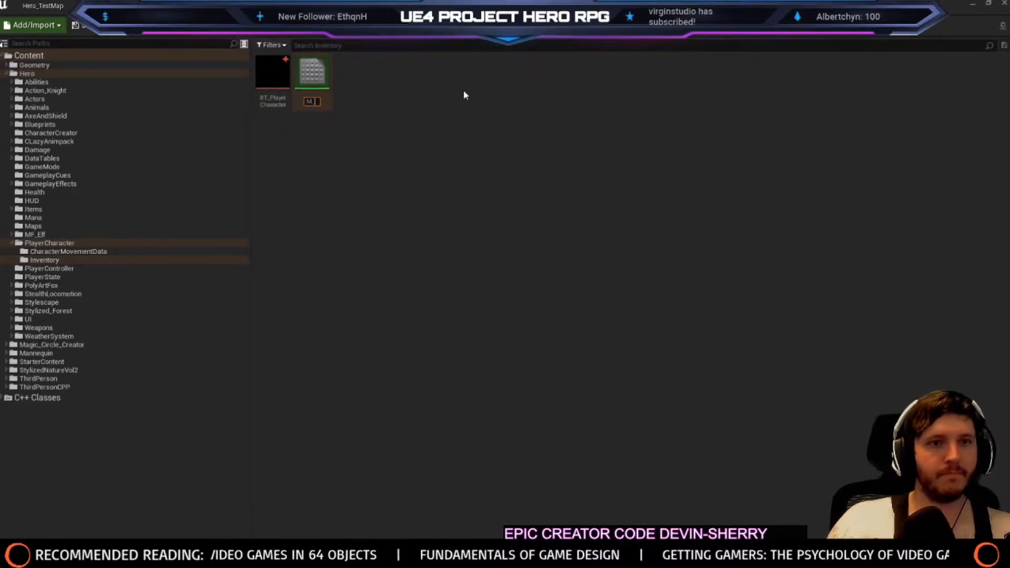
pyautogui.write('PlayerCharacter')
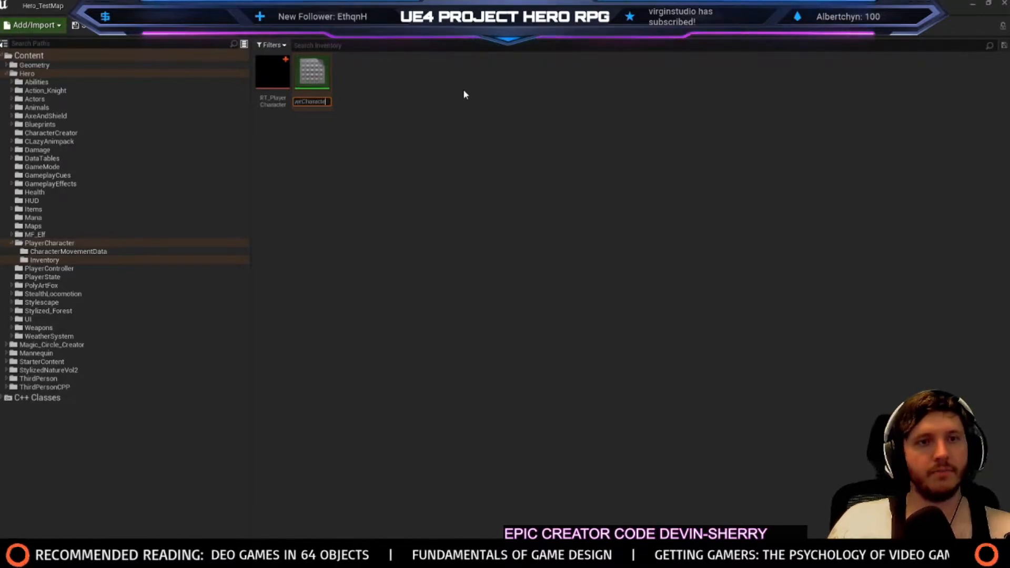
pyautogui.press('Return')
pyautogui.rightClick(266, 79)
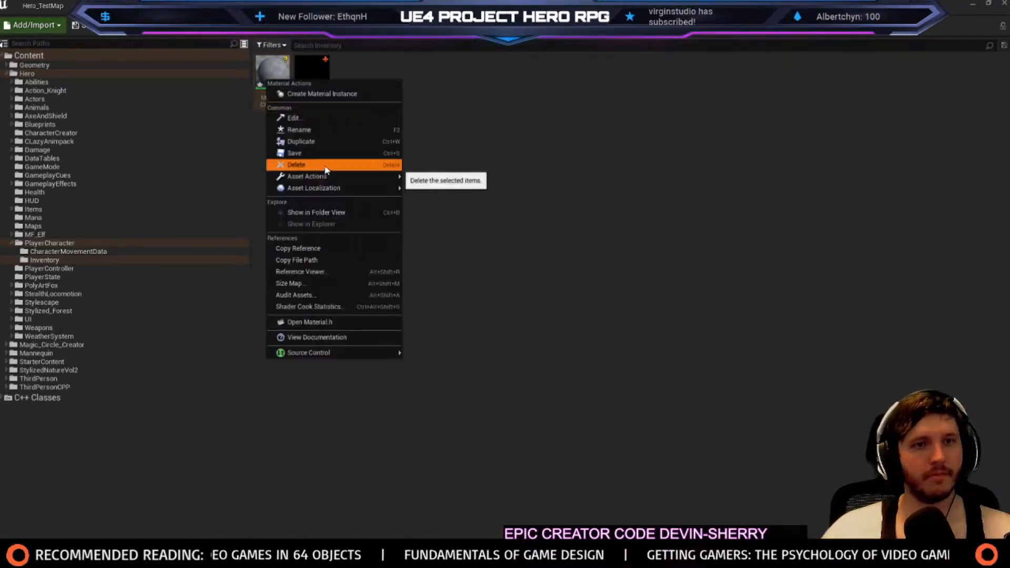
pyautogui.click(296, 146)
# Open M_PlayerCharacter, preview it on a plane, and move the Texture Sample node farther from the result node
pyautogui.doubleClick(273, 74)
pyautogui.moveTo(402, 308); pyautogui.dragTo(496, 326, button='right')
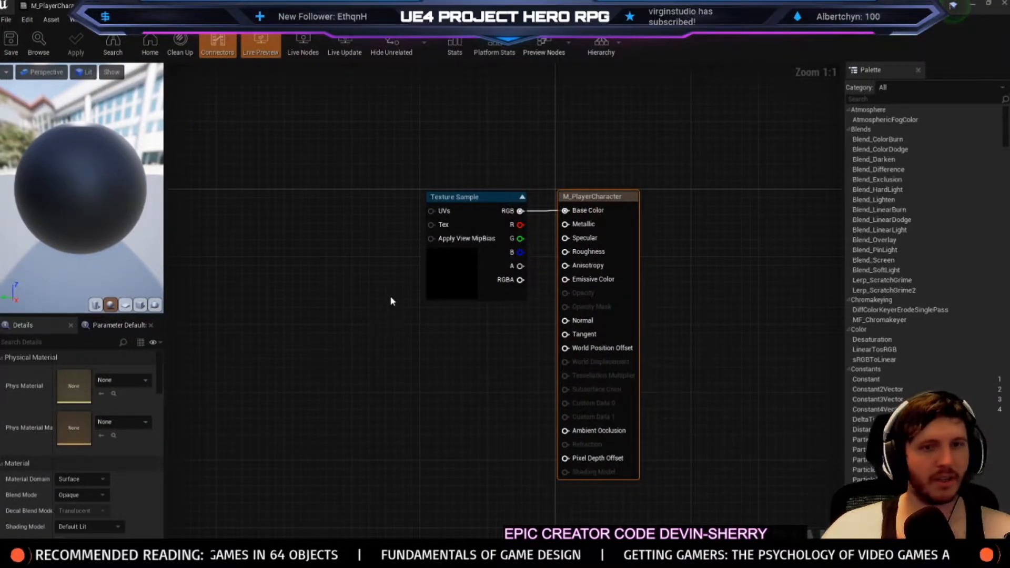
pyautogui.click(125, 305)
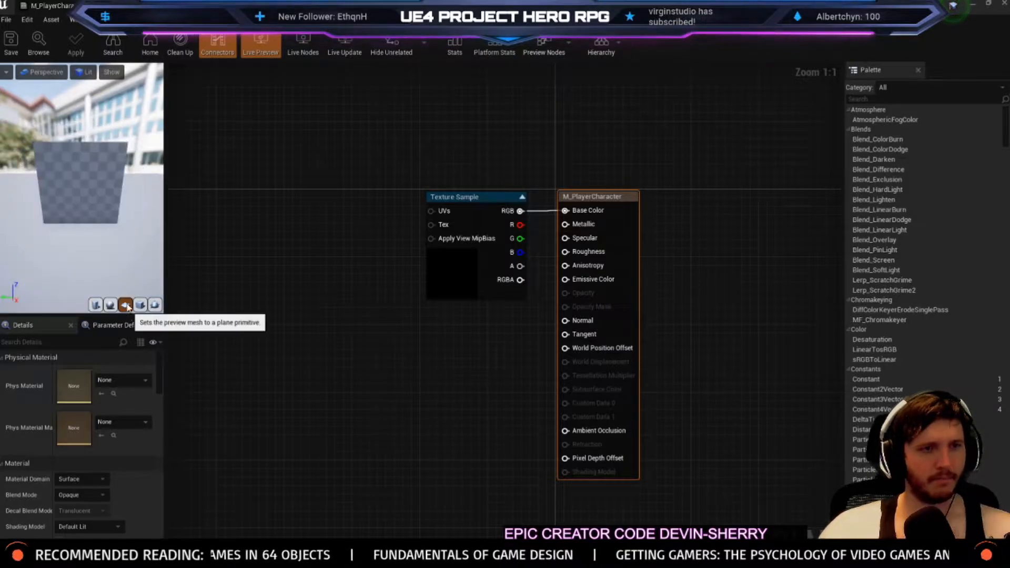
pyautogui.moveTo(53, 188); pyautogui.dragTo(126, 188)
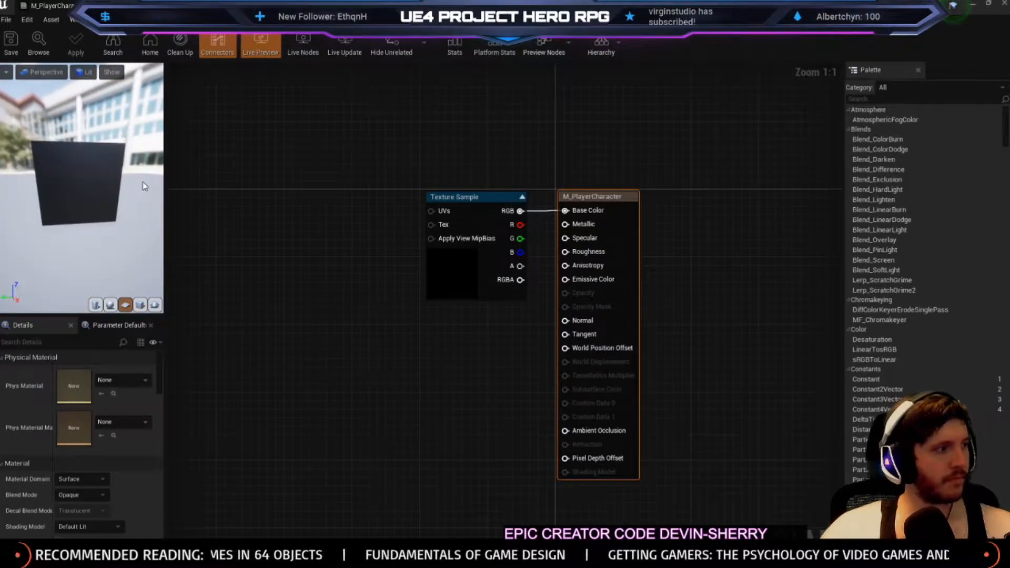
pyautogui.moveTo(476, 270); pyautogui.dragTo(301, 261)
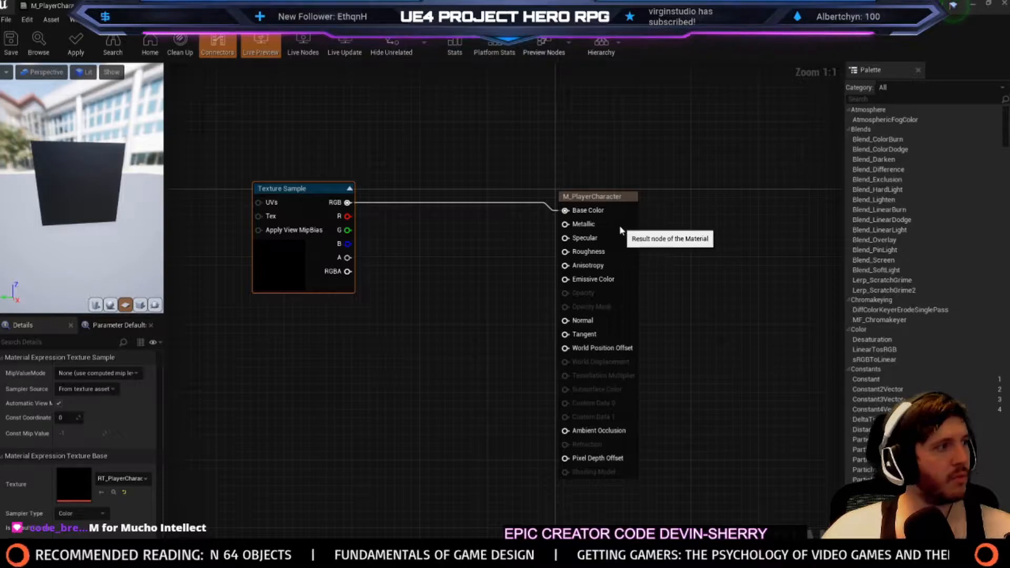
# Set the Material Domain to User Interface and connect the Texture Sample's RGB output to Final Color, aligning the node with it
pyautogui.click(603, 231)
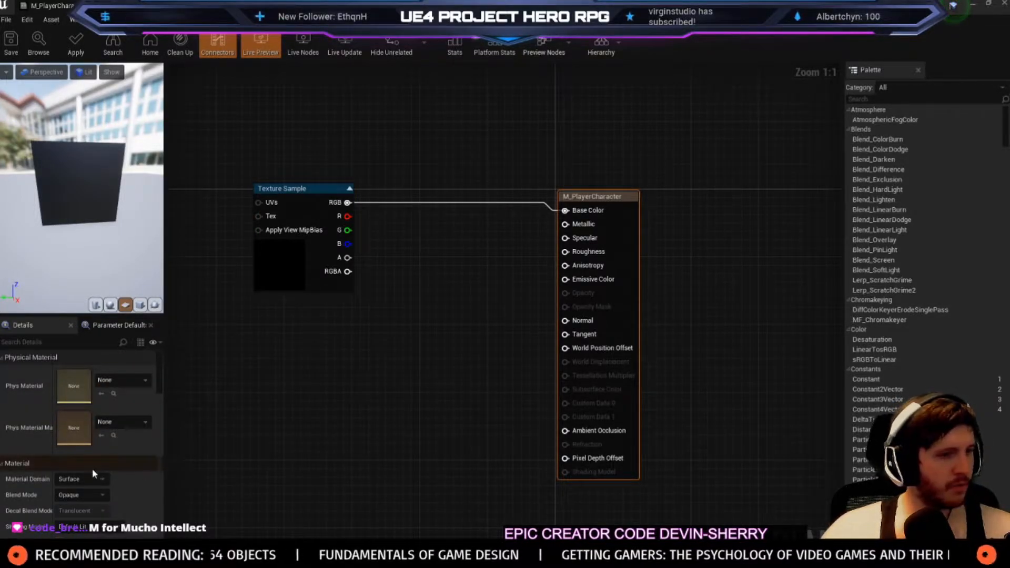
pyautogui.click(81, 480)
pyautogui.click(71, 526)
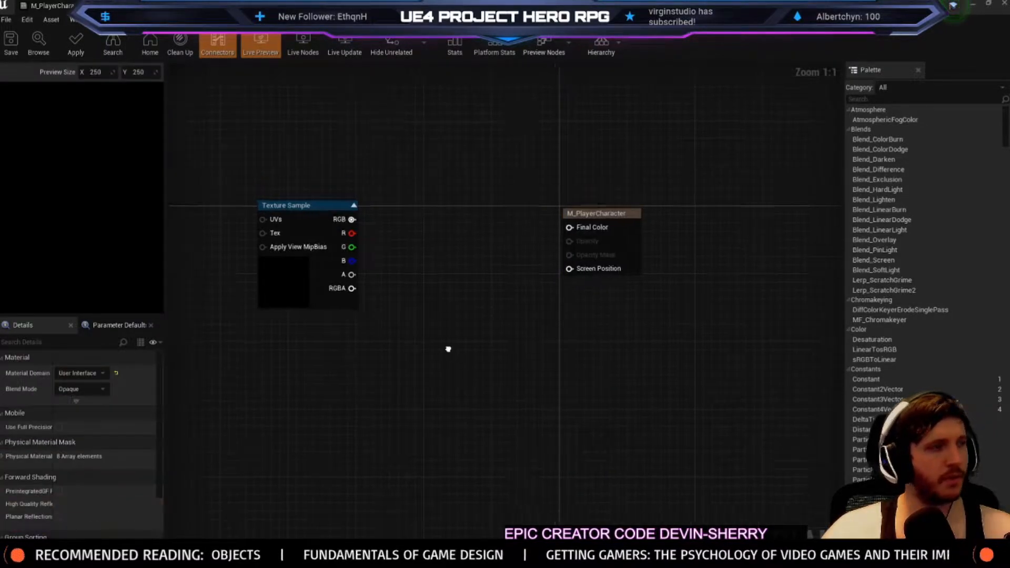
pyautogui.moveTo(350, 220); pyautogui.dragTo(567, 227)
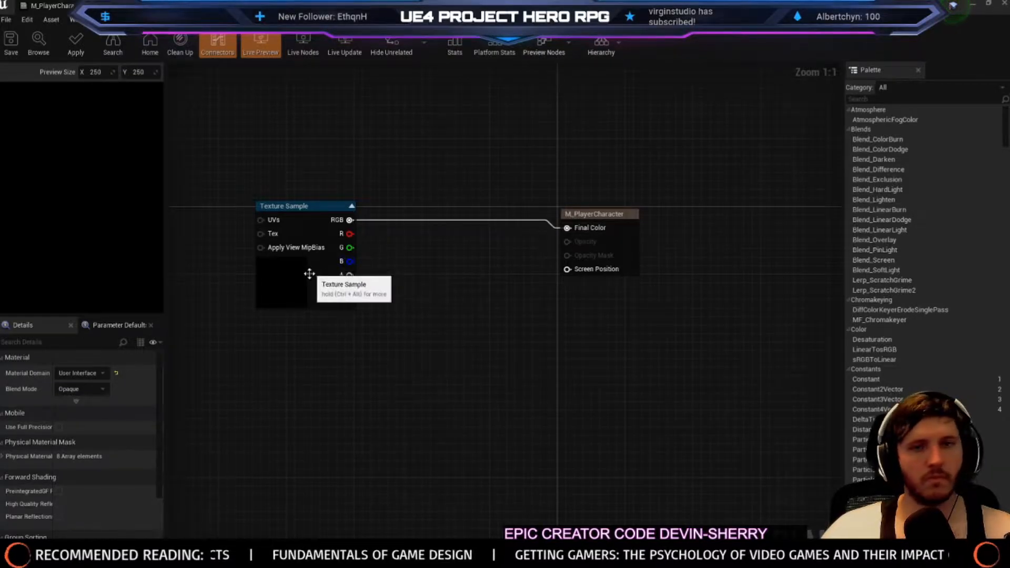
pyautogui.moveTo(313, 283); pyautogui.dragTo(321, 291)
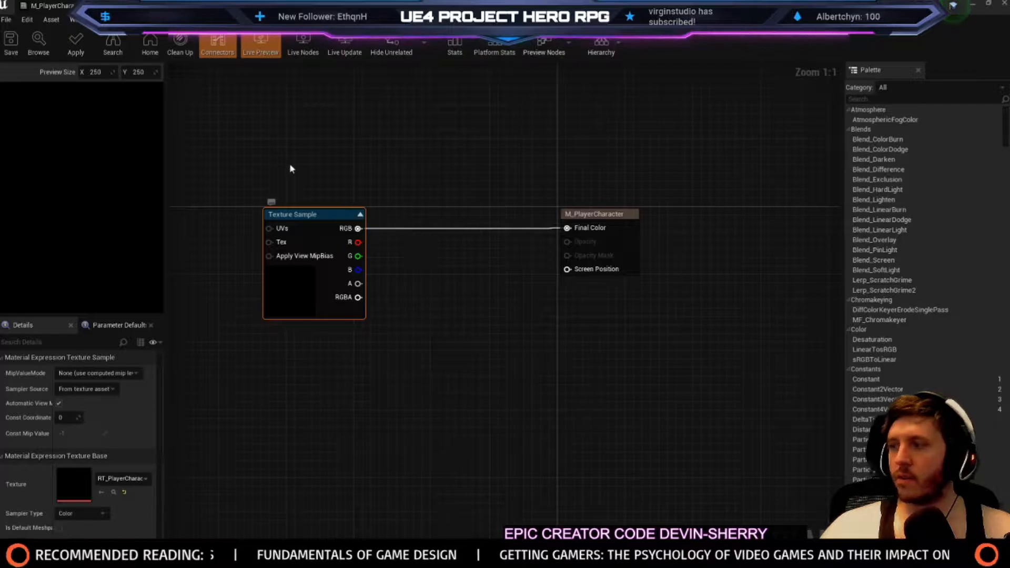
# Apply and save the M_PlayerCharacter material changes and close the material editor
pyautogui.click(292, 54)
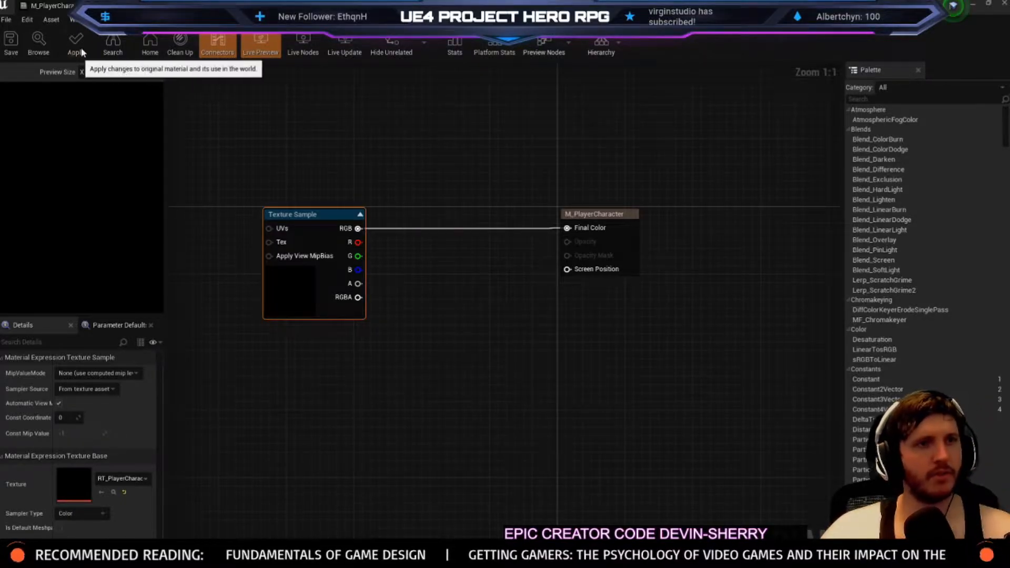
pyautogui.click(8, 52)
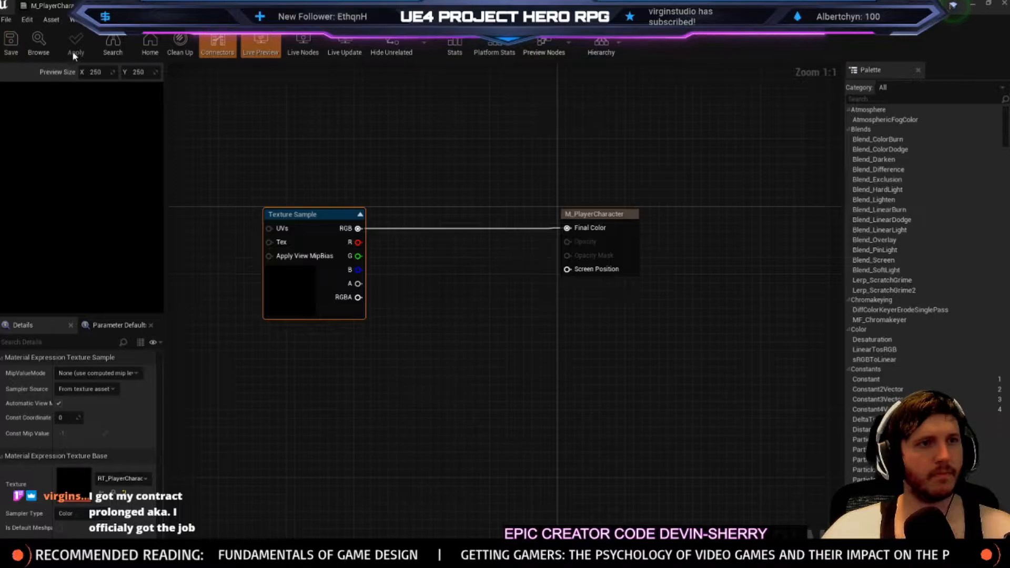
pyautogui.click(1003, 5)
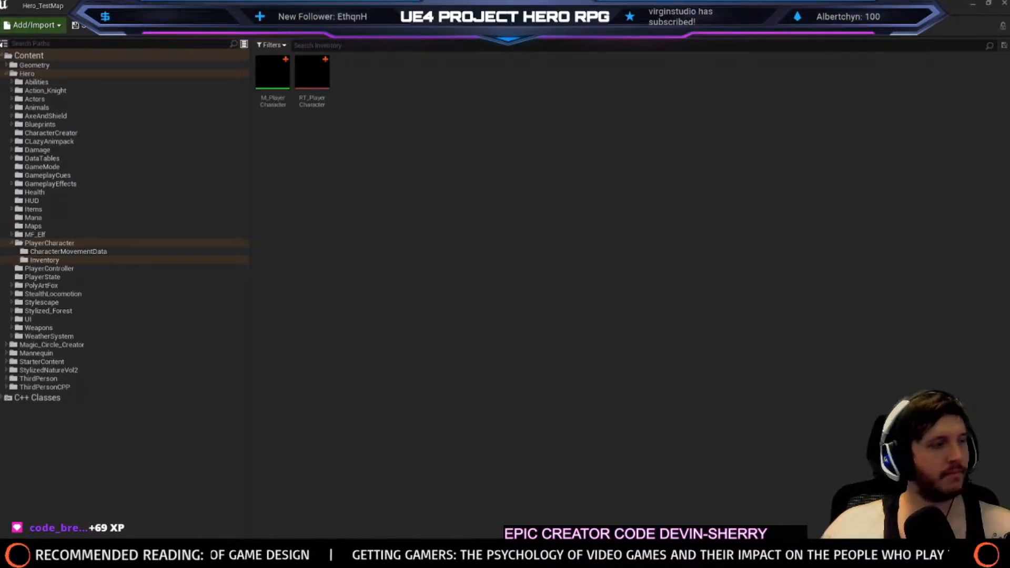
# Create an Actor Blueprint class named BP_CharacterInInventory in the Inventory folder and save it
pyautogui.rightClick(322, 165)
pyautogui.click(376, 230)
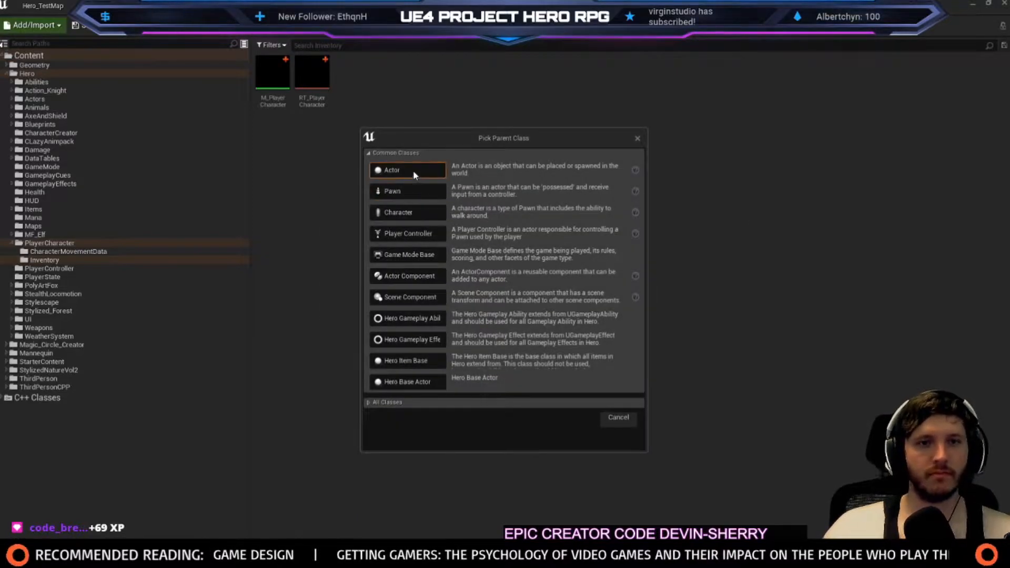
pyautogui.click(408, 170)
pyautogui.write('BP_')
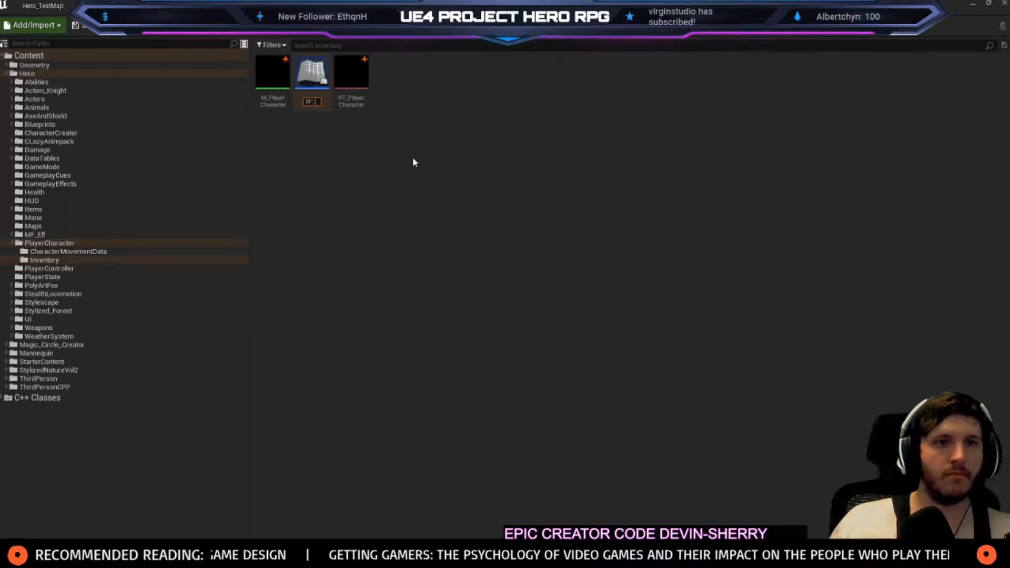
pyautogui.write('Charact')
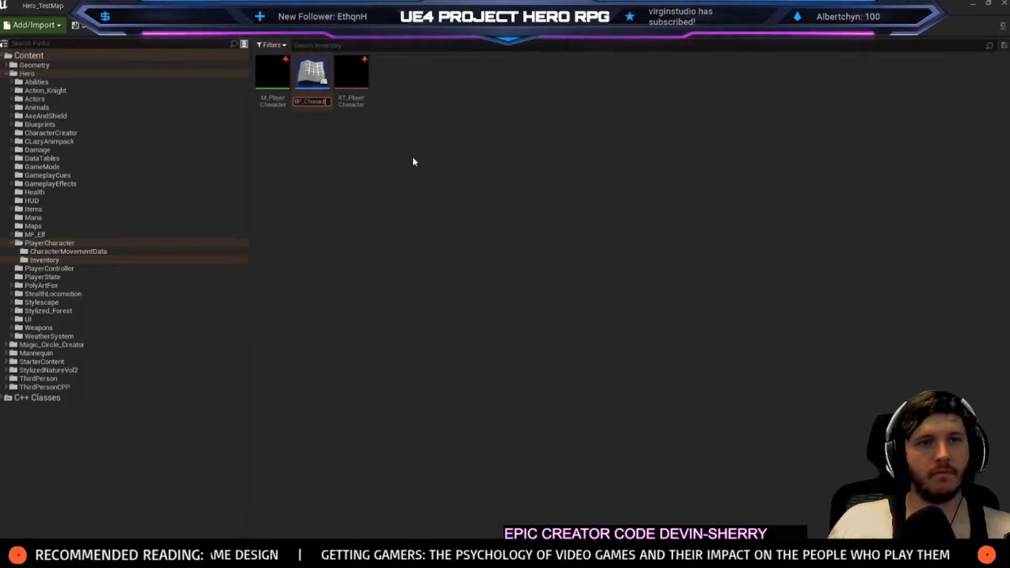
pyautogui.write('er')
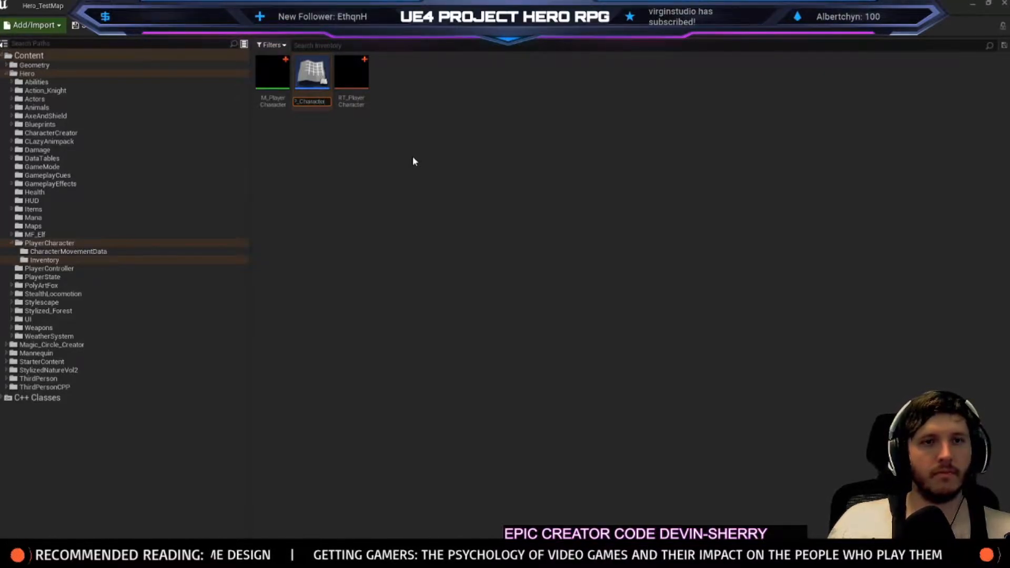
pyautogui.write('Inventory')
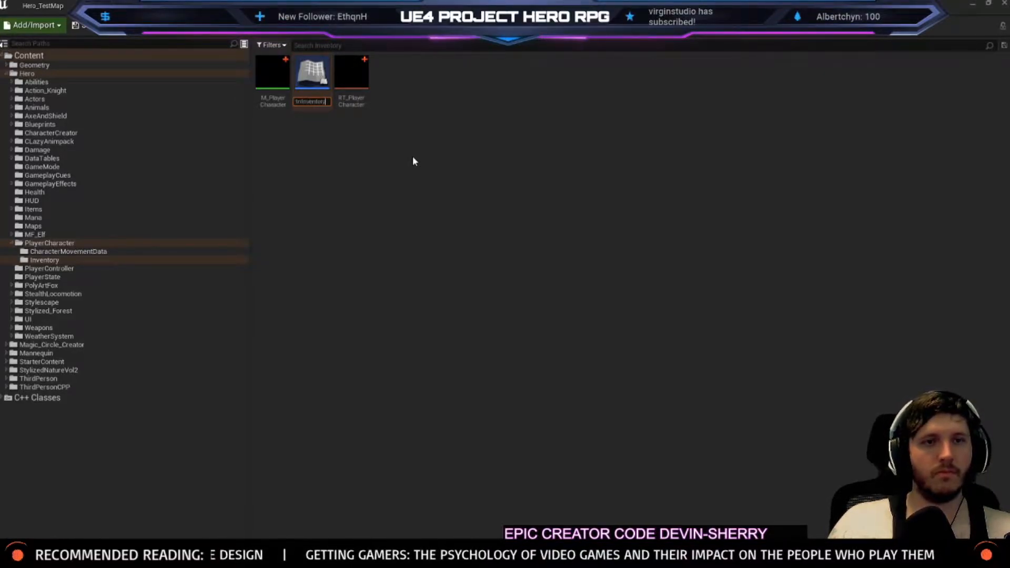
pyautogui.press('Return')
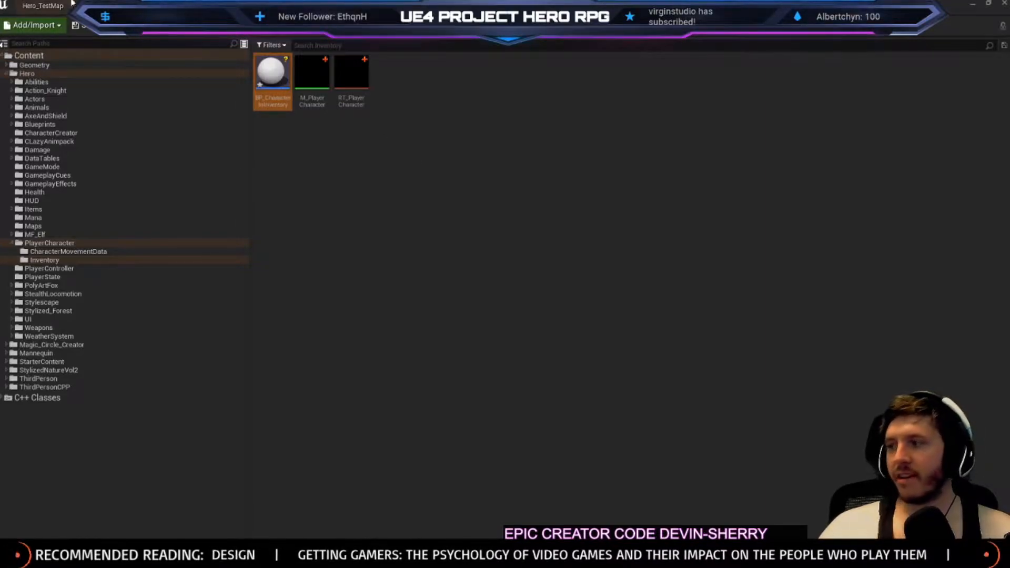
pyautogui.rightClick(269, 78)
pyautogui.click(317, 157)
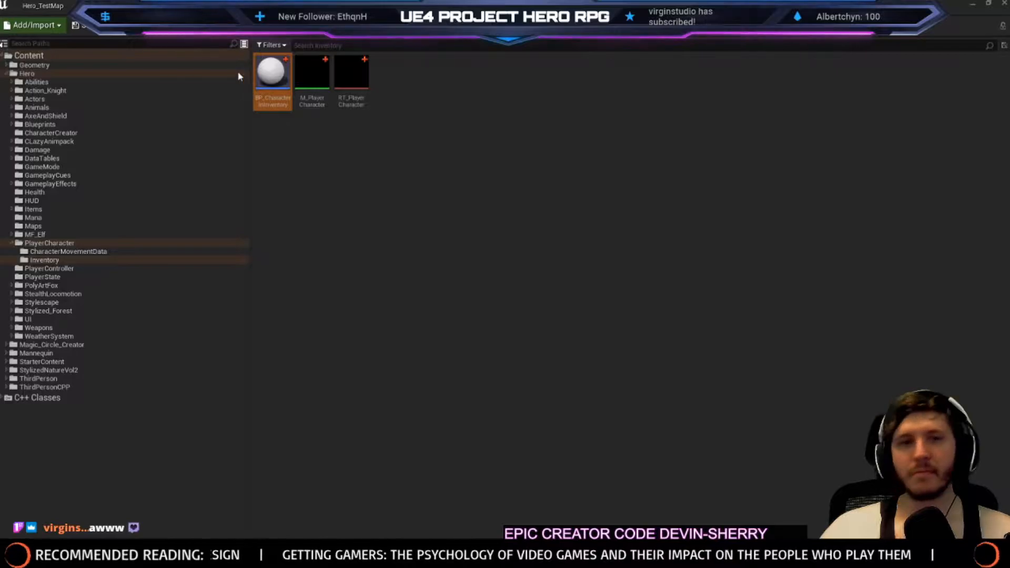
# Open BP_CharacterInInventory and add a Scene component named MeshPlaceholder under the root
pyautogui.doubleClick(266, 72)
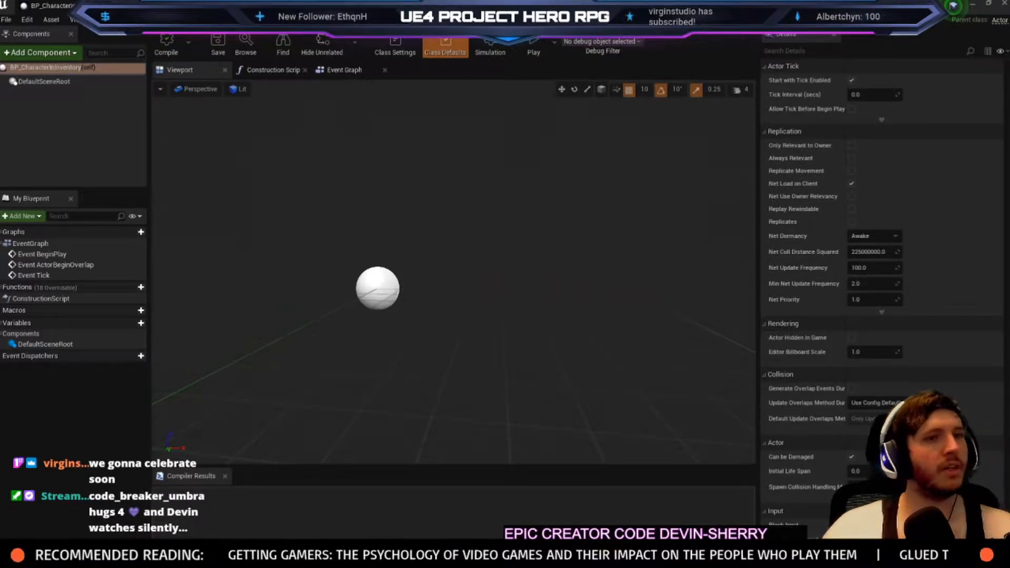
pyautogui.click(41, 52)
pyautogui.write('scene')
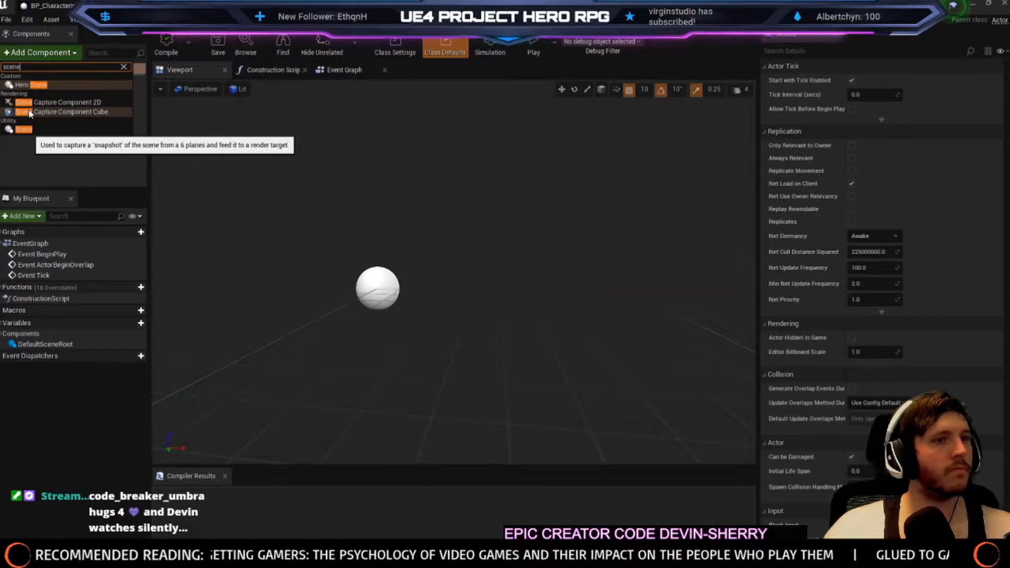
pyautogui.click(18, 131)
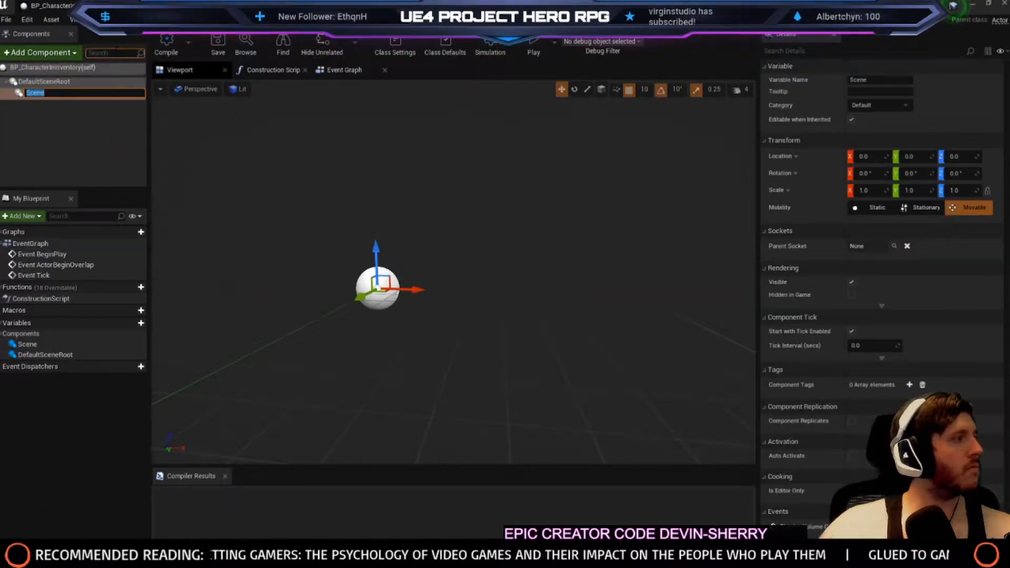
pyautogui.write('Mesh')
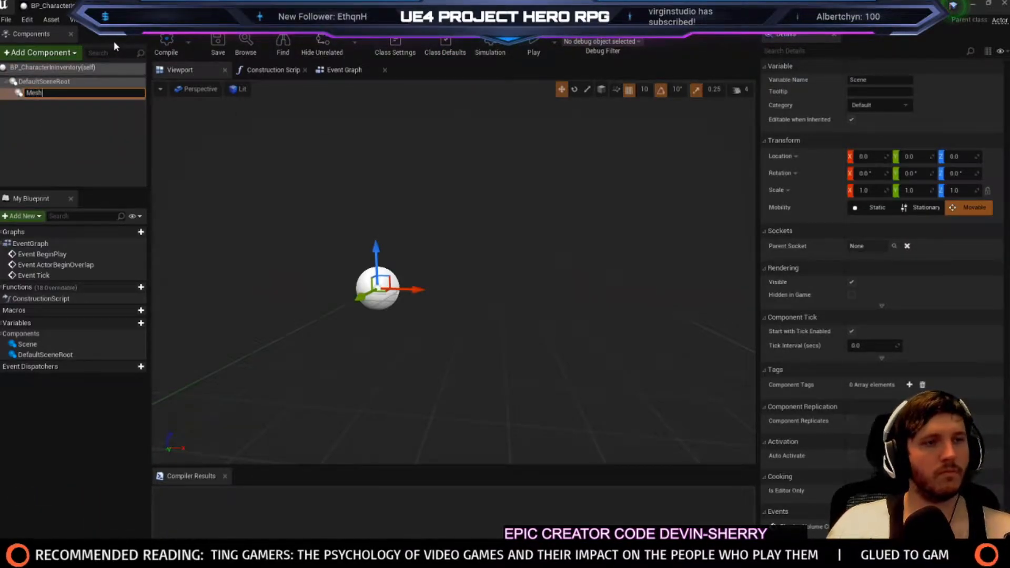
pyautogui.write('Placeholder')
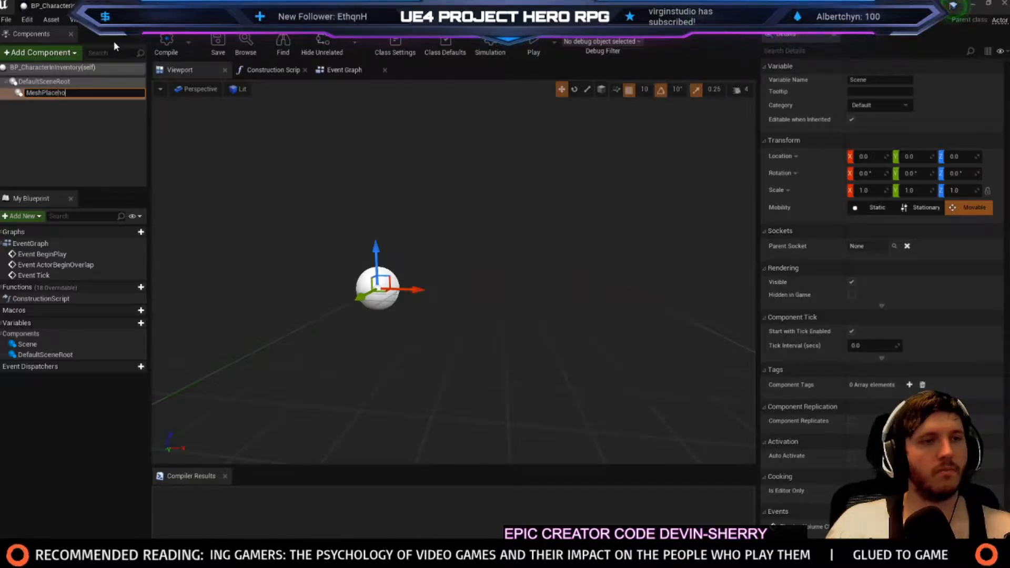
pyautogui.press('Return')
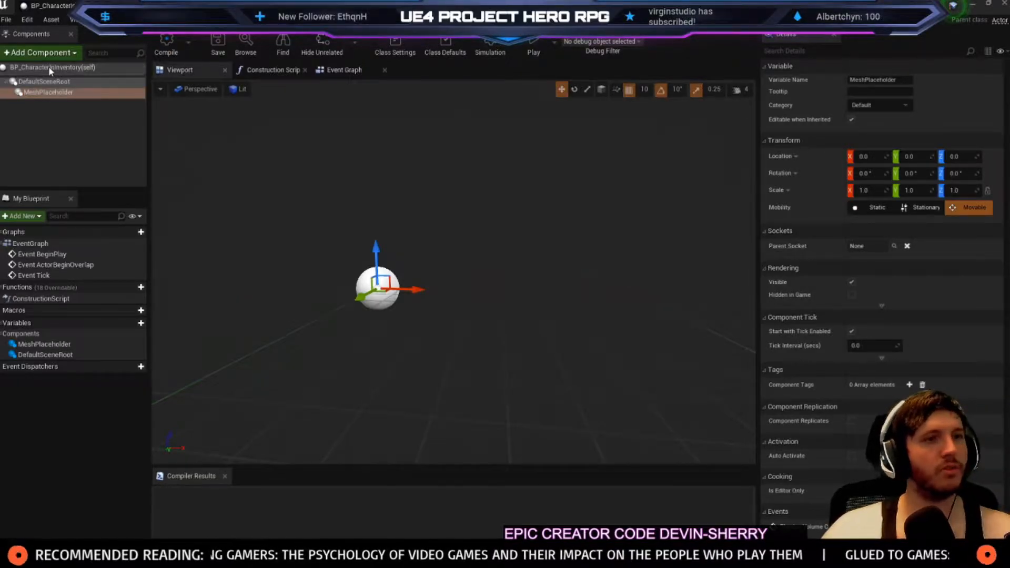
# Add a Spring Arm component with its default name and attach it directly to DefaultSceneRoot
pyautogui.click(50, 53)
pyautogui.write('sprin')
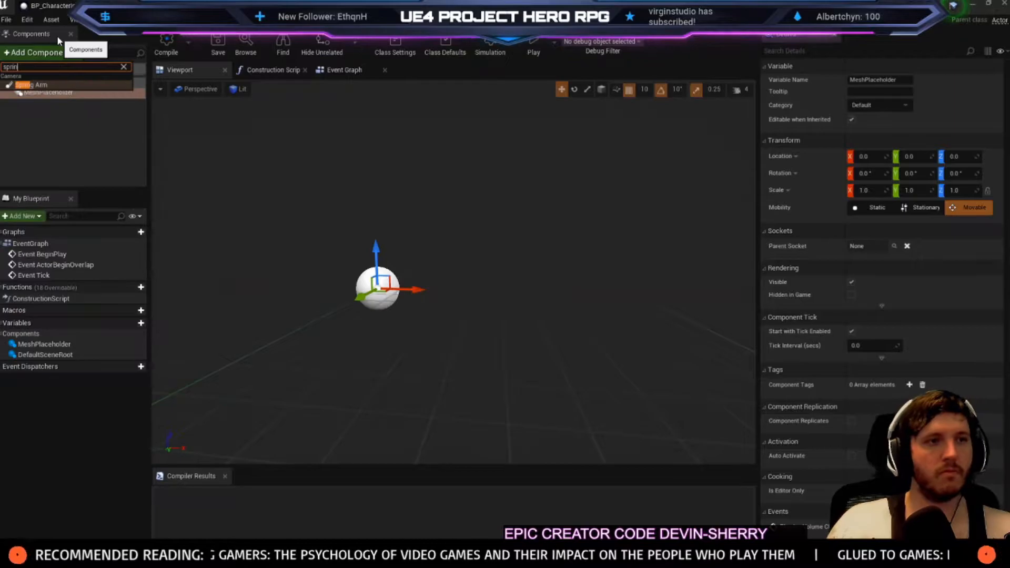
pyautogui.press('Return')
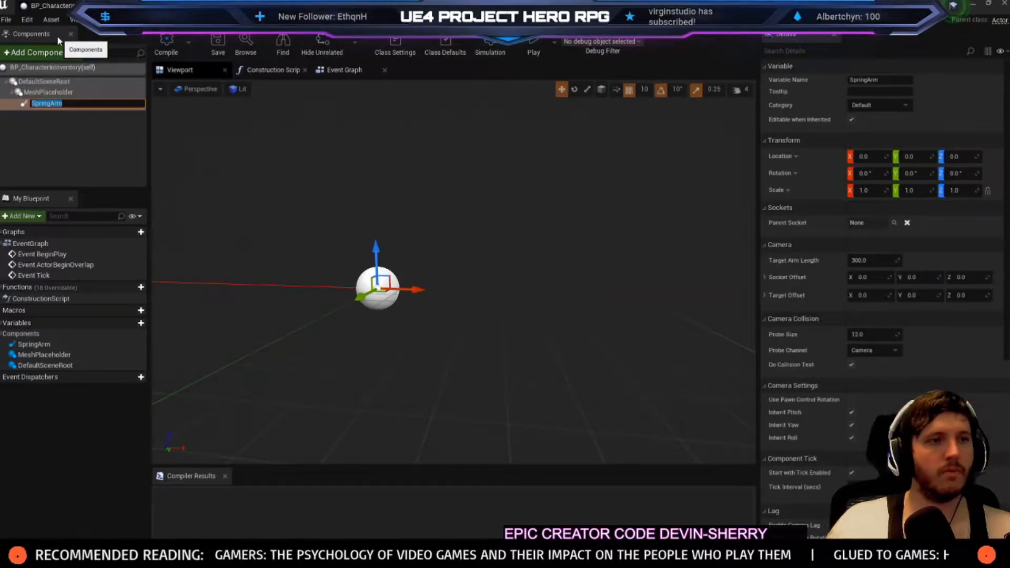
pyautogui.click(6, 131)
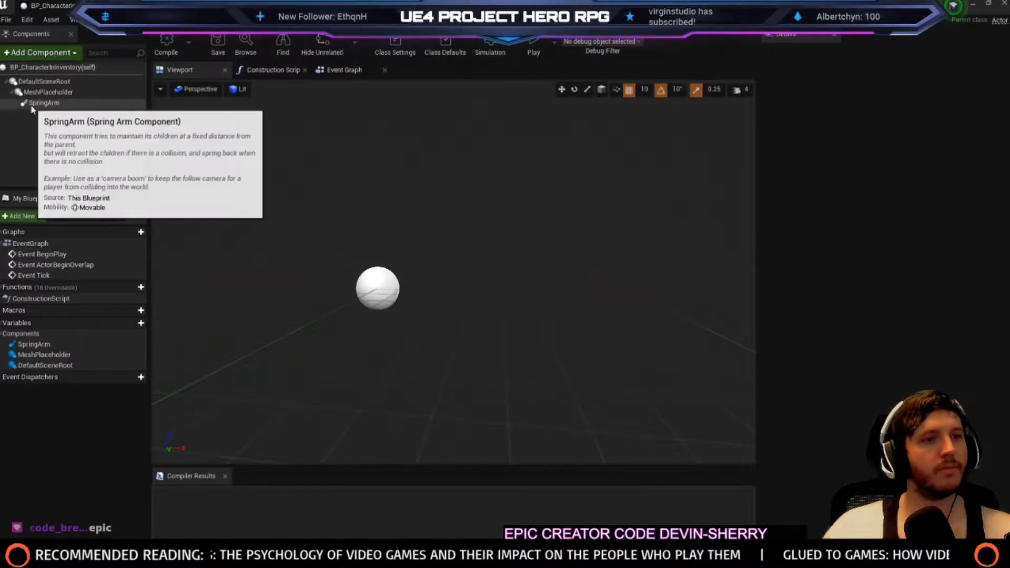
pyautogui.moveTo(32, 103); pyautogui.dragTo(33, 82)
# Add a Scene Capture Component 2D under the spring arm and attach the spring arm to MeshPlaceholder
pyautogui.click(30, 54)
pyautogui.click(31, 54)
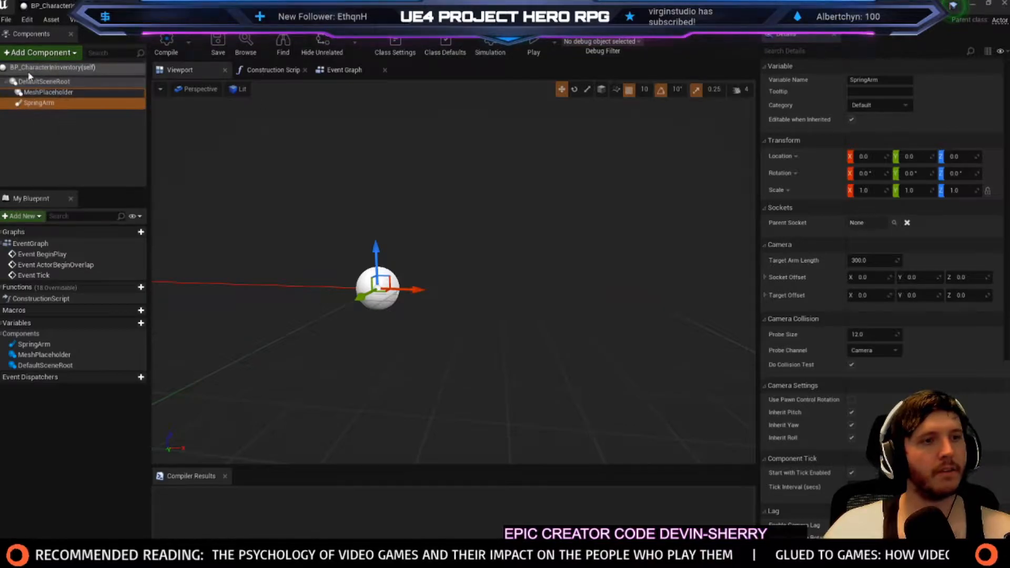
pyautogui.click(30, 53)
pyautogui.write('scene')
pyautogui.click(58, 99)
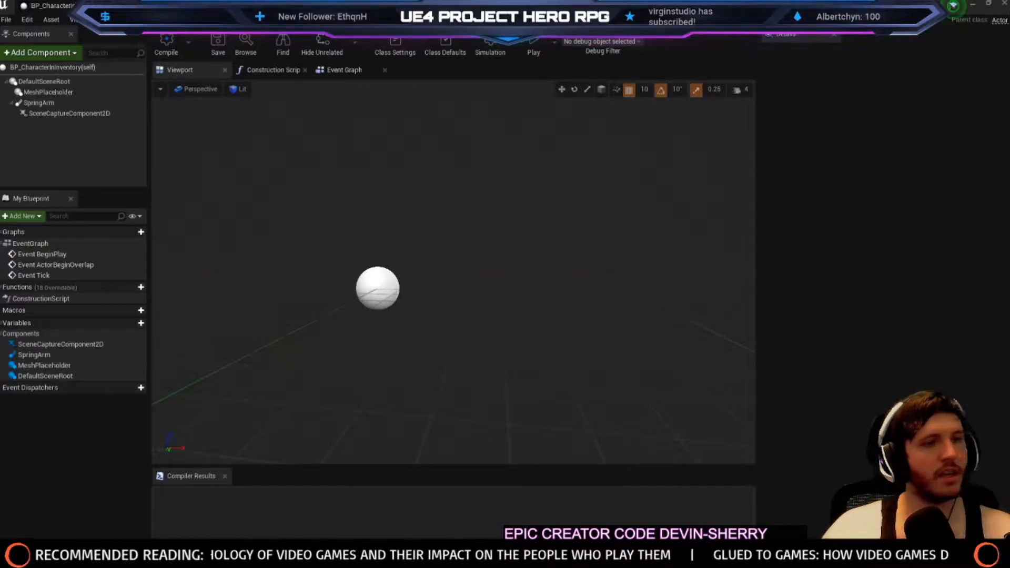
pyautogui.click(105, 114)
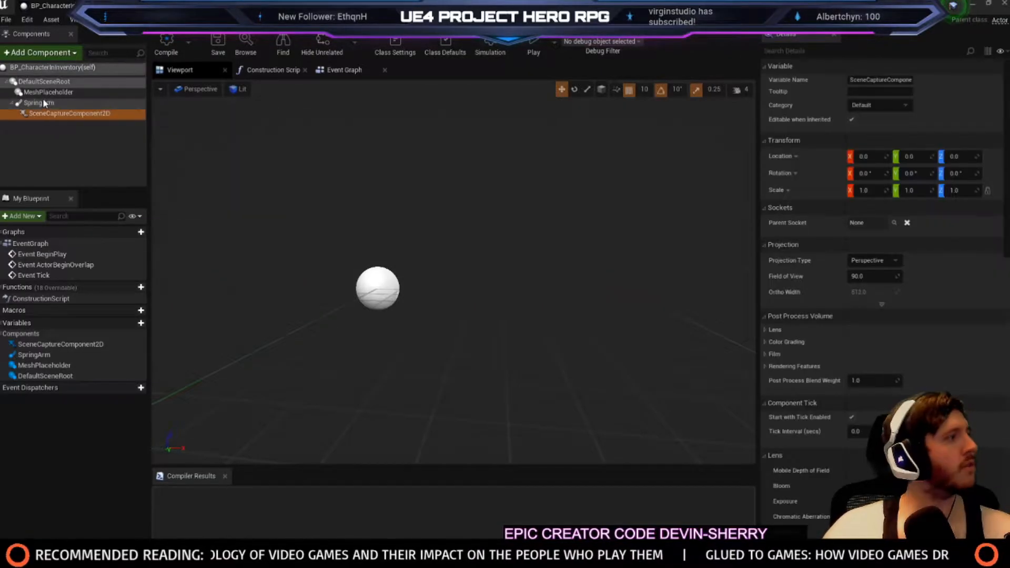
pyautogui.moveTo(34, 105); pyautogui.dragTo(48, 92)
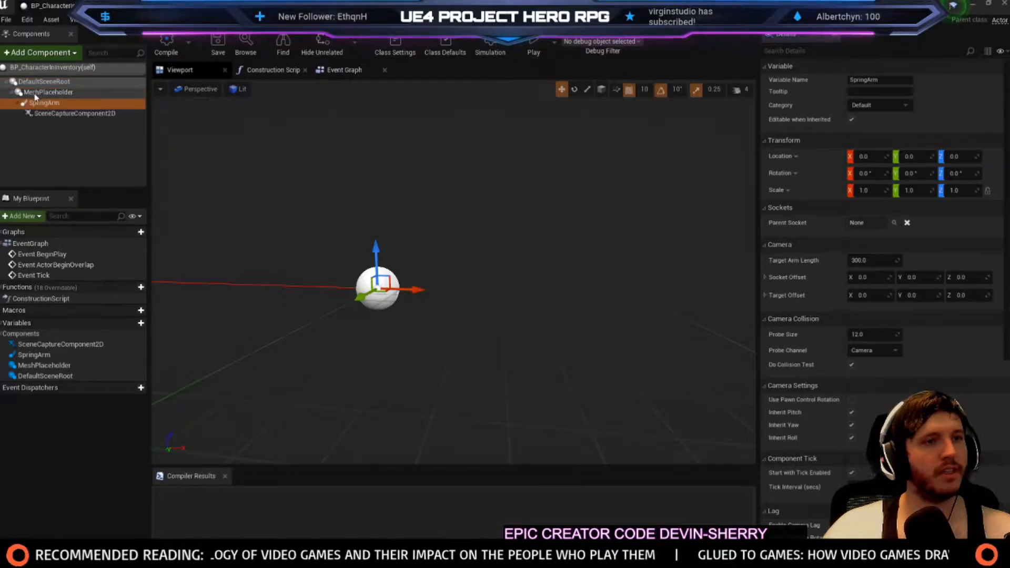
# Assign the player render target as the Texture Target of SceneCaptureComponent2D
pyautogui.click(58, 114)
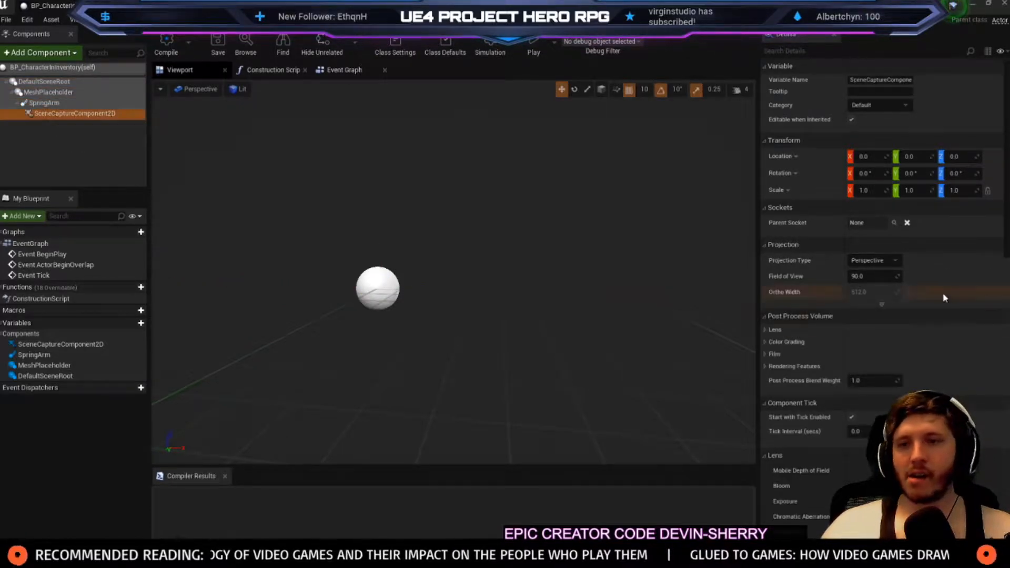
pyautogui.scroll(-10, 946, 298)
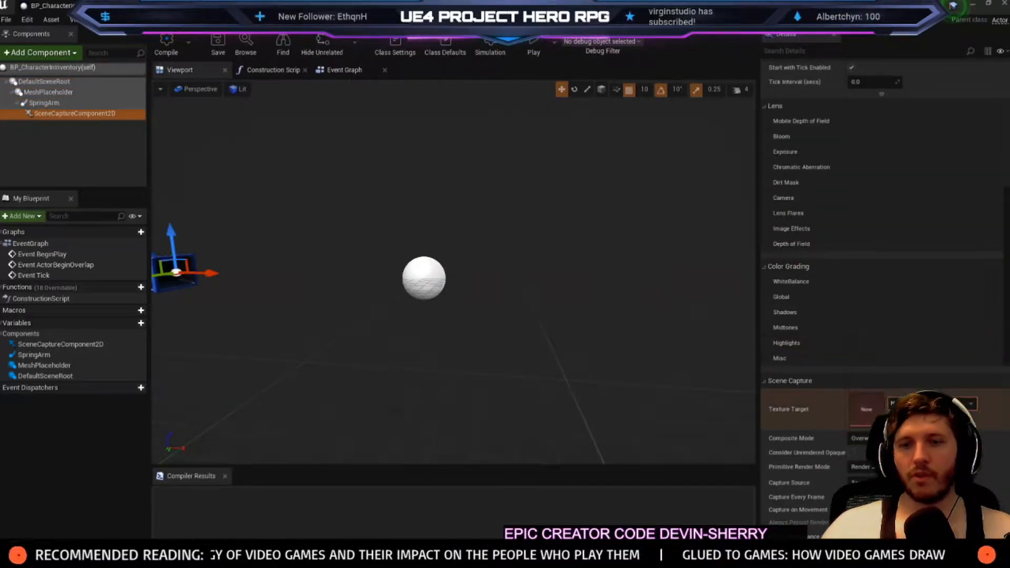
pyautogui.click(931, 403)
pyautogui.click(910, 254)
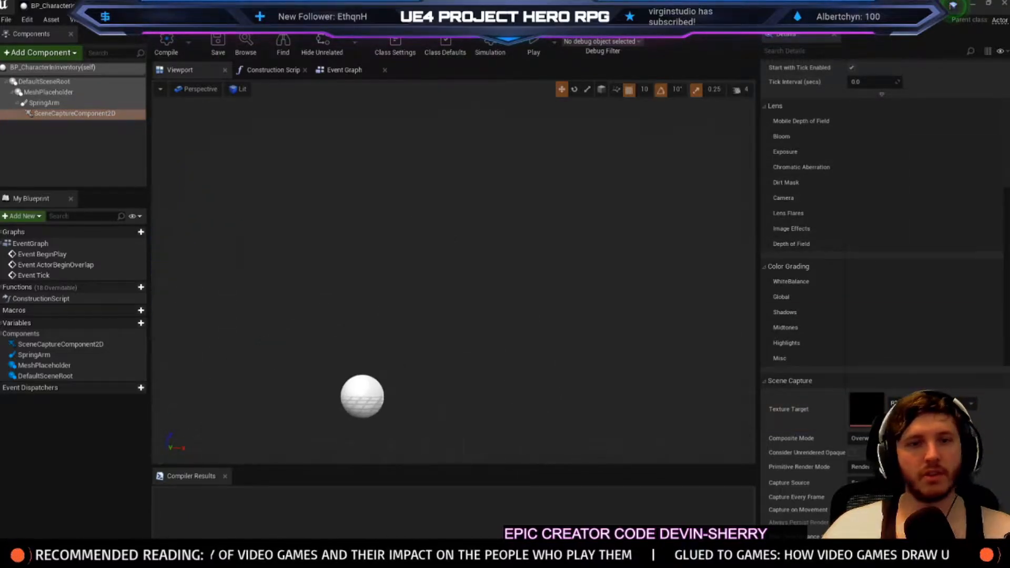
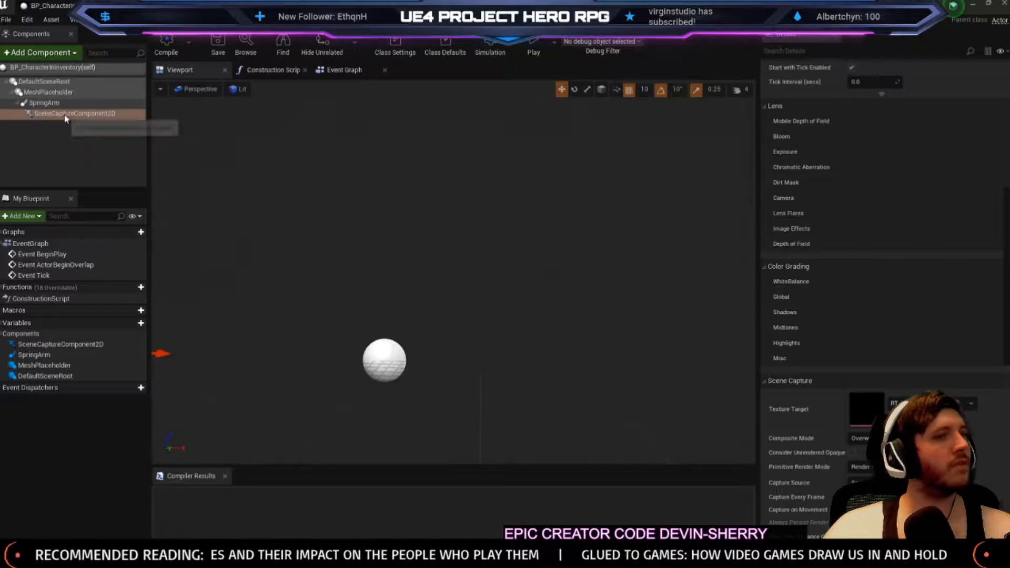
# Add a Skeletal Mesh component with its default name and attach it directly to MeshPlaceholder
pyautogui.click(41, 52)
pyautogui.write('skel')
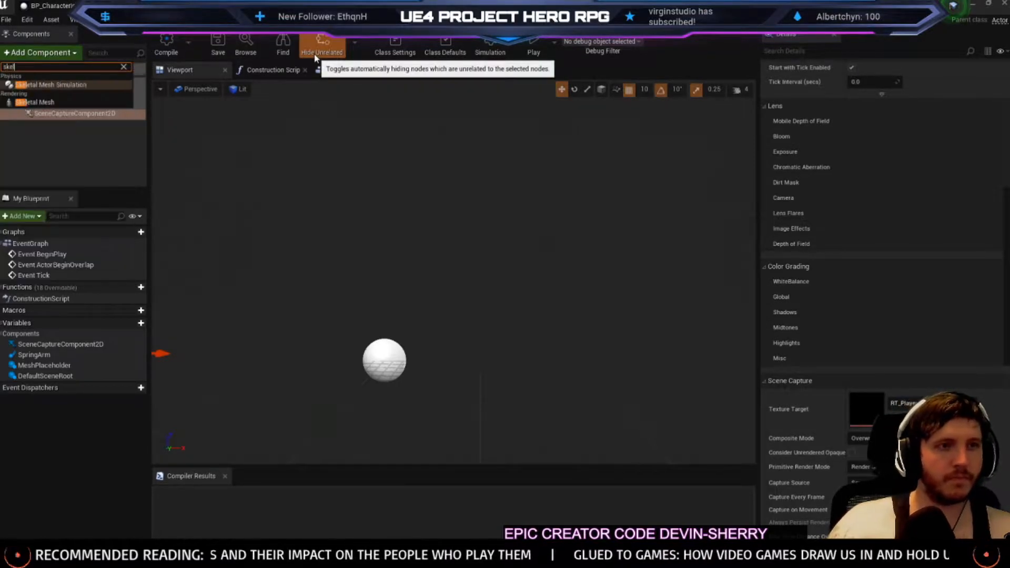
pyautogui.click(58, 102)
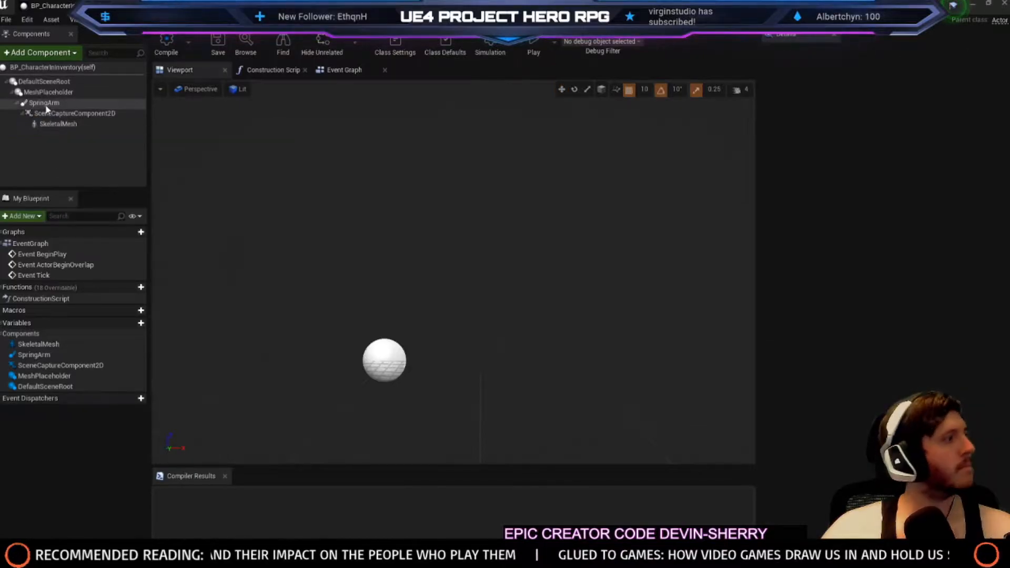
pyautogui.moveTo(41, 122); pyautogui.dragTo(46, 92)
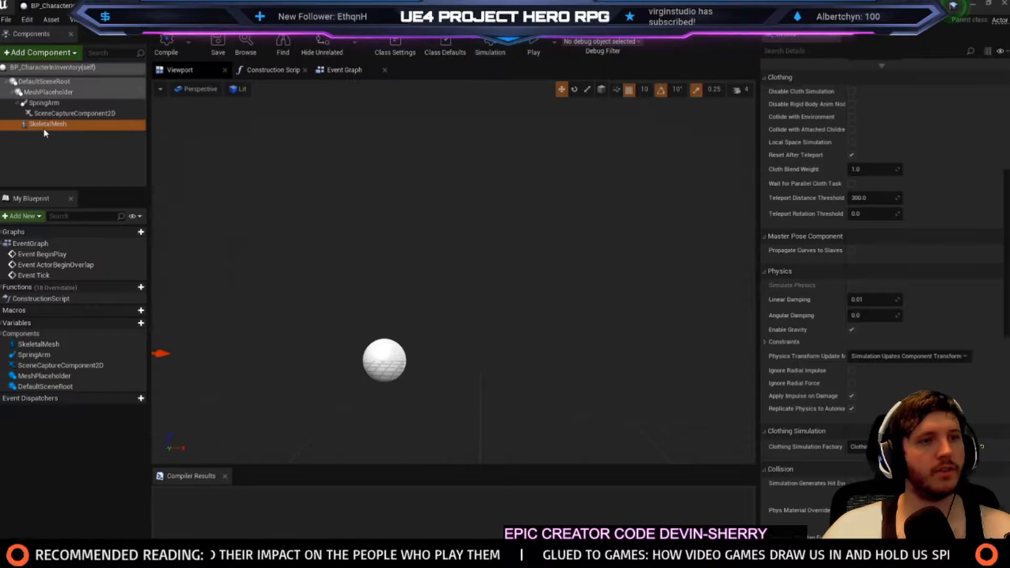
pyautogui.scroll(4, 980, 77)
pyautogui.scroll(6, 920, 141)
pyautogui.click(870, 97)
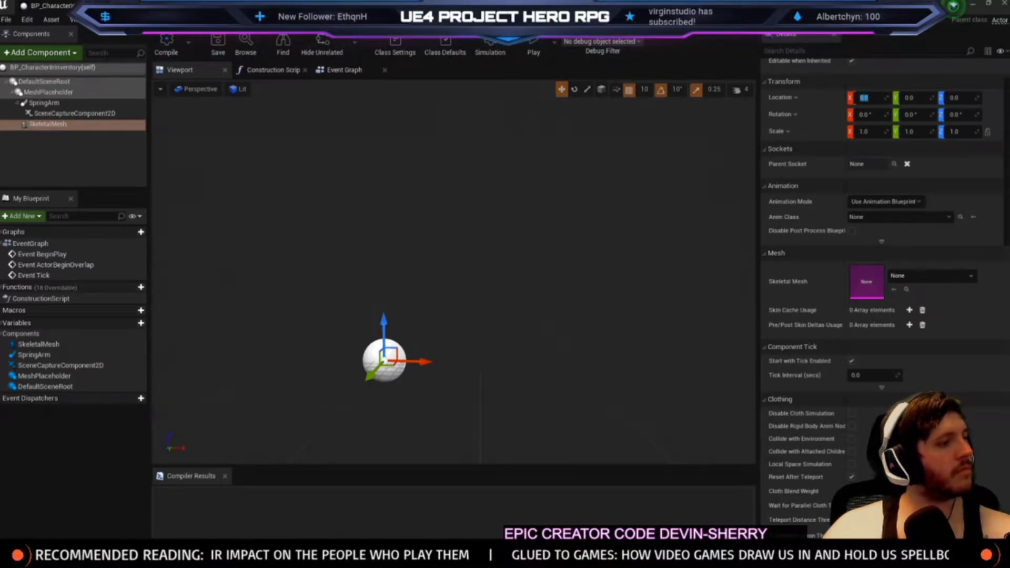
pyautogui.moveTo(447, 296); pyautogui.dragTo(448, 247)
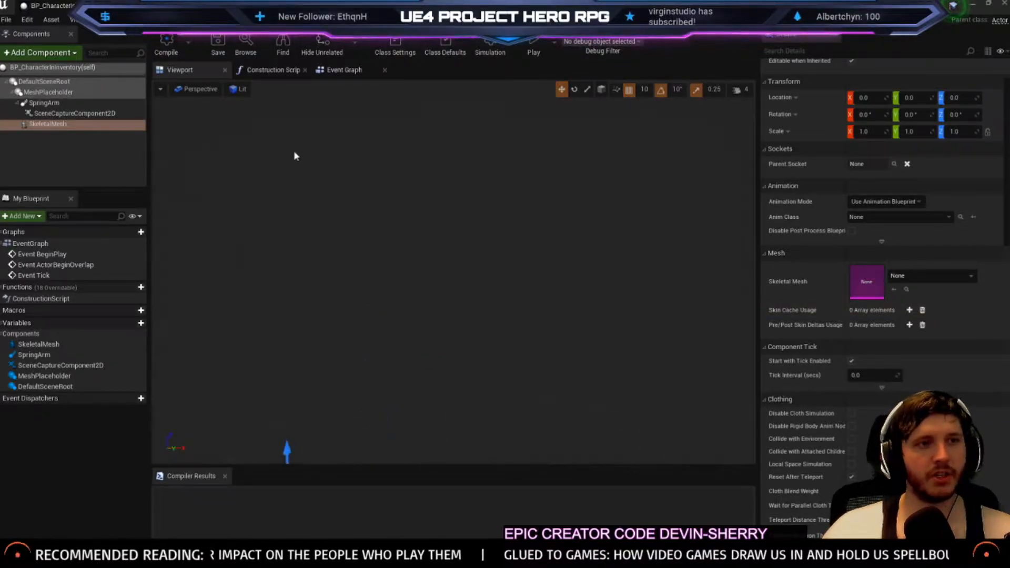
pyautogui.moveTo(453, 272); pyautogui.dragTo(487, 265, button='right')
pyautogui.moveTo(336, 204); pyautogui.dragTo(336, 179, button='right')
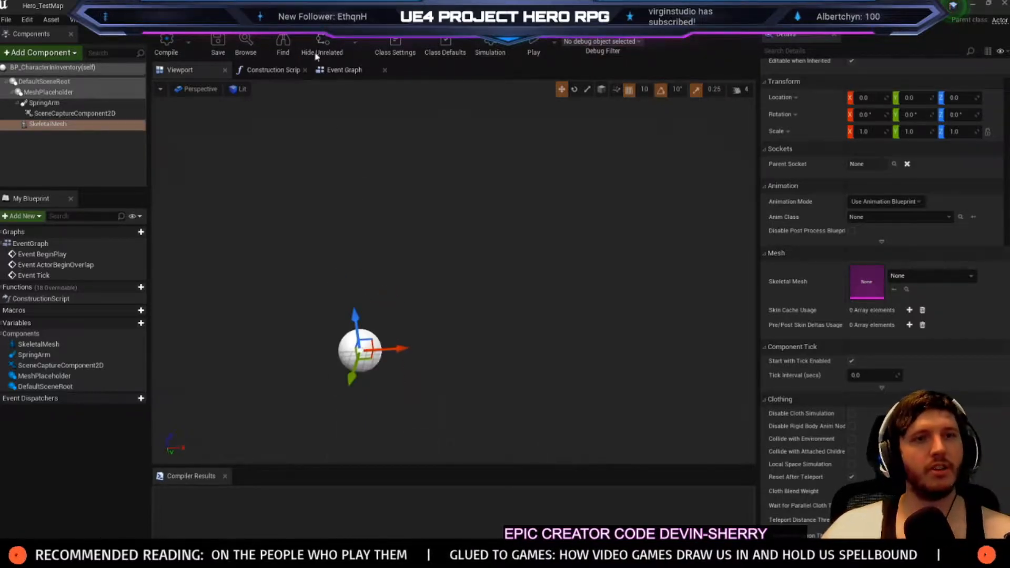
# Open BP_Hero_PlayerCharacter from the PlayerCharacter folder and compare its mesh setup in the viewport with BP_CharacterInInventory
pyautogui.click(245, 43)
pyautogui.click(71, 252)
pyautogui.click(74, 244)
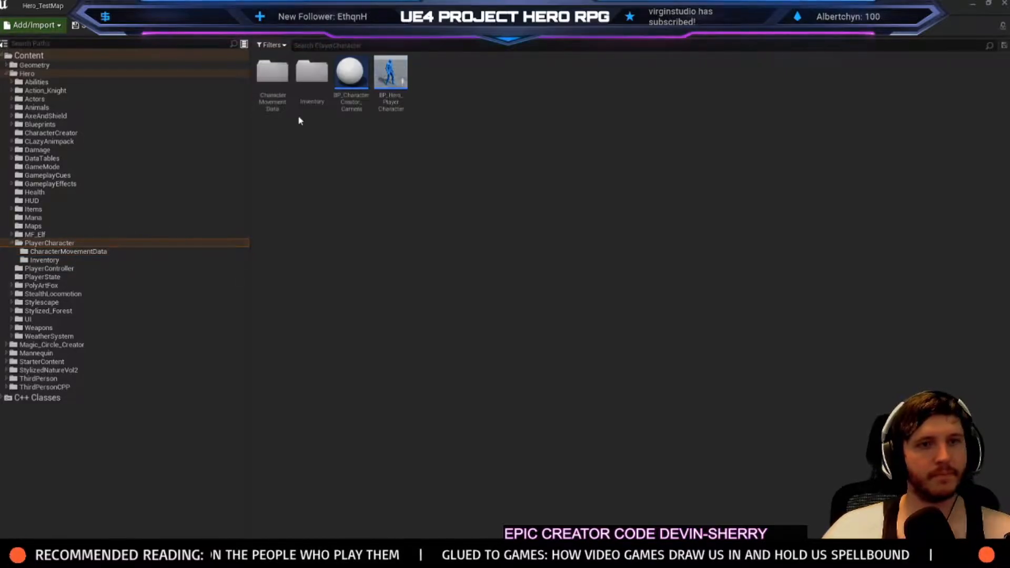
pyautogui.doubleClick(390, 92)
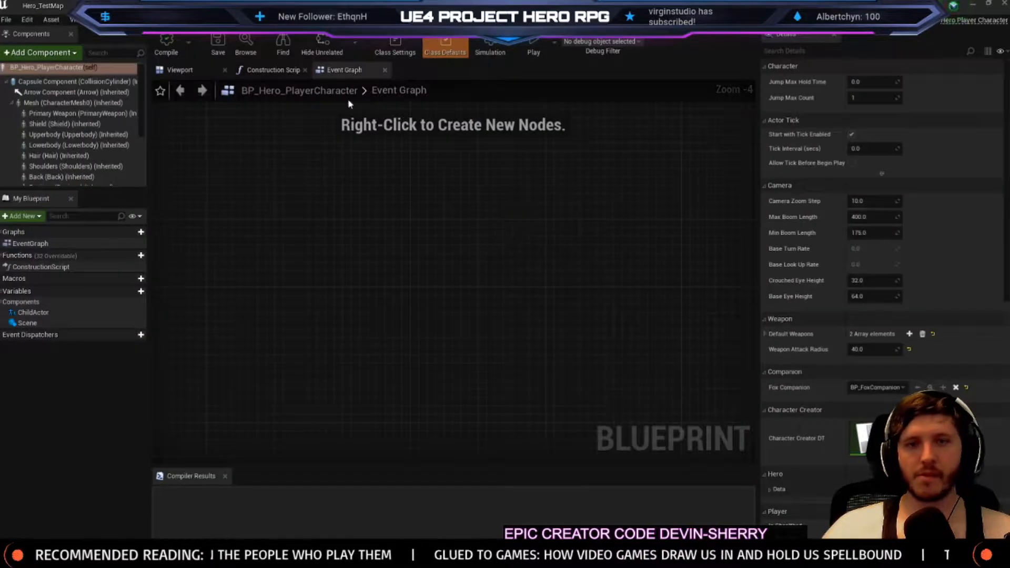
pyautogui.doubleClick(25, 69)
pyautogui.moveTo(368, 221); pyautogui.dragTo(384, 181, button='right')
pyautogui.scroll(3, 368, 163)
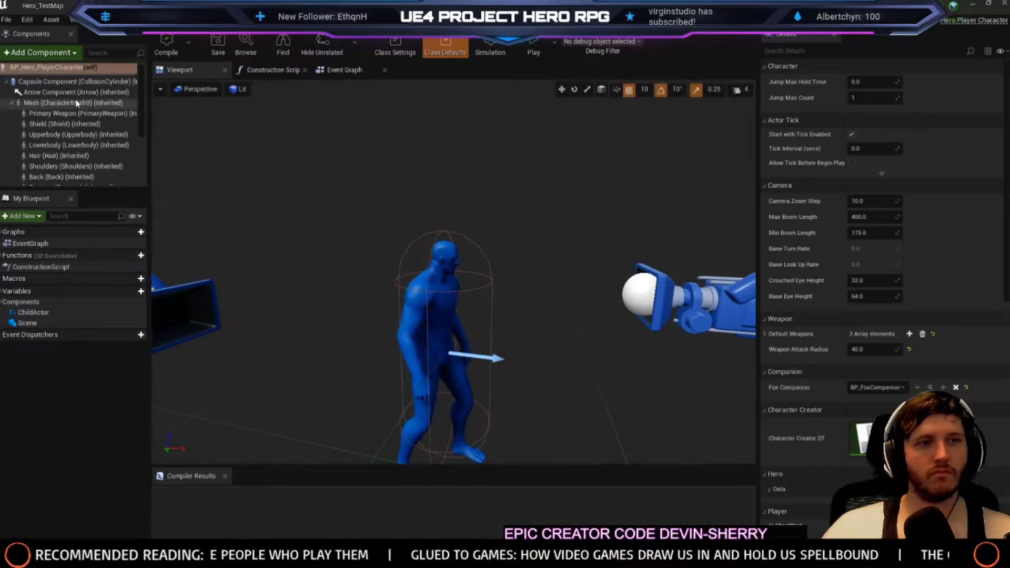
pyautogui.click(221, 6)
pyautogui.moveTo(293, 161); pyautogui.dragTo(280, 147, button='right')
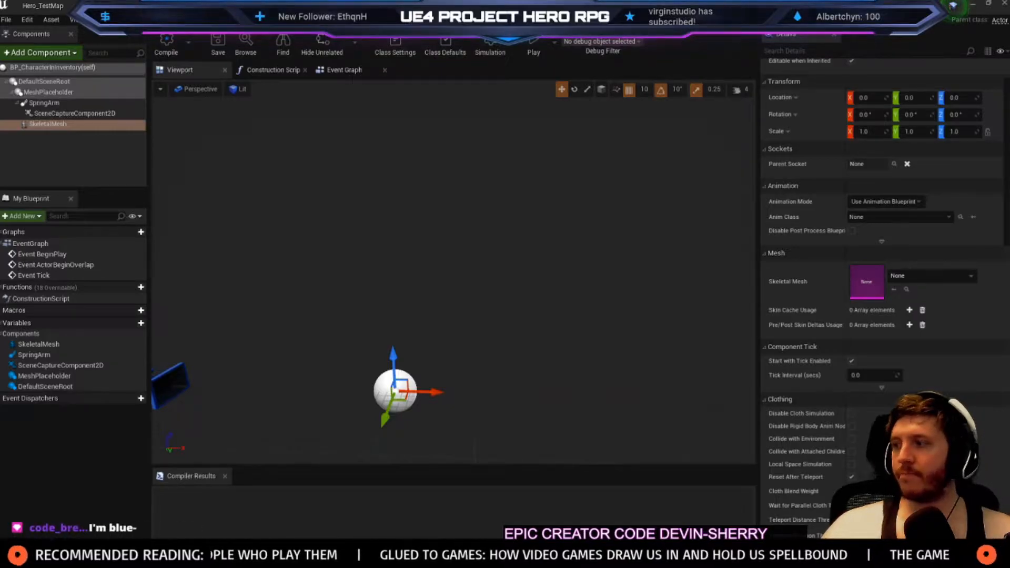
pyautogui.click(132, 5)
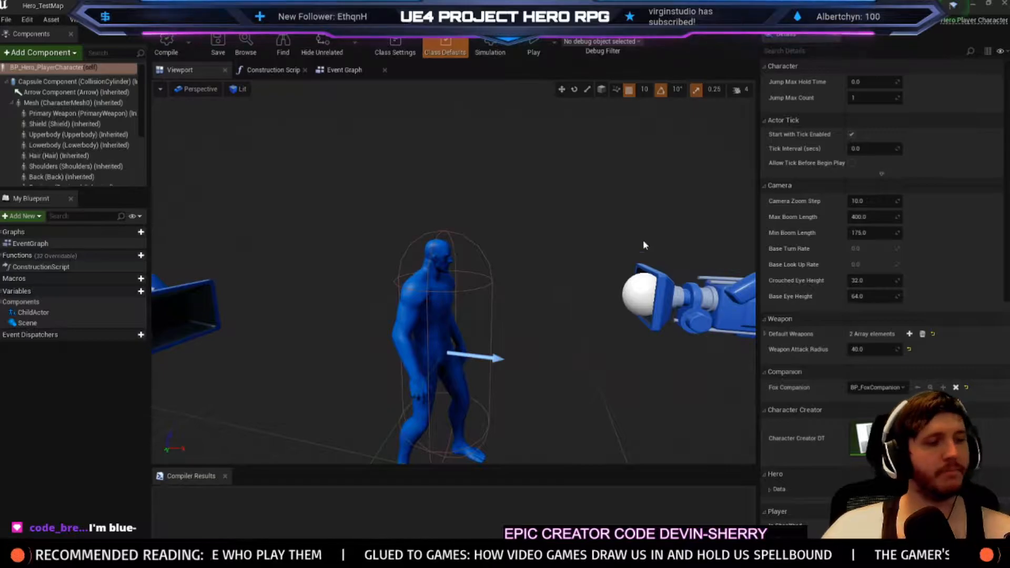
pyautogui.click(214, 6)
pyautogui.click(131, 5)
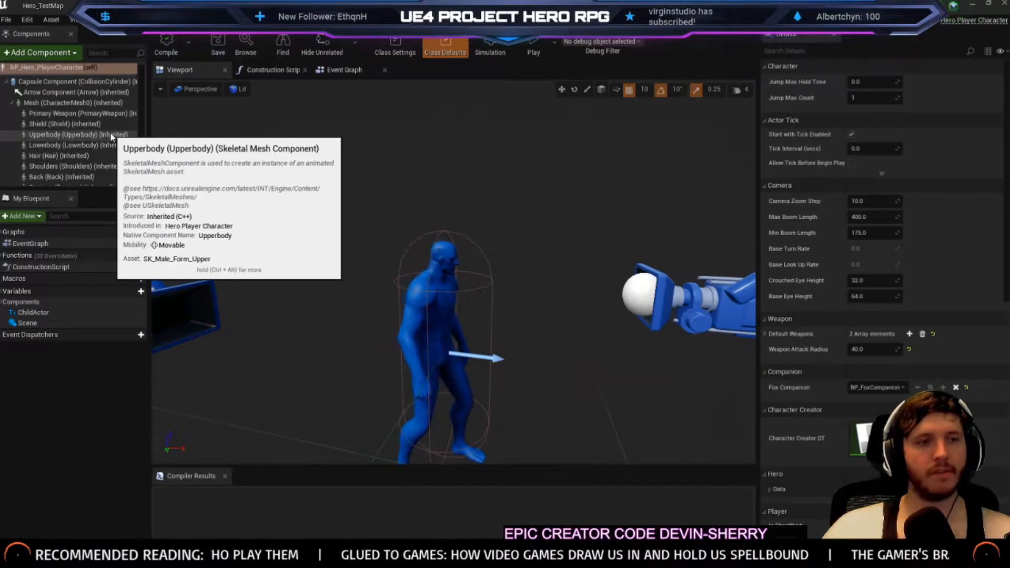
# Copy all of the player character's part mesh components, from Primary Weapon through Feet
pyautogui.click(108, 113)
pyautogui.rightClick(106, 117)
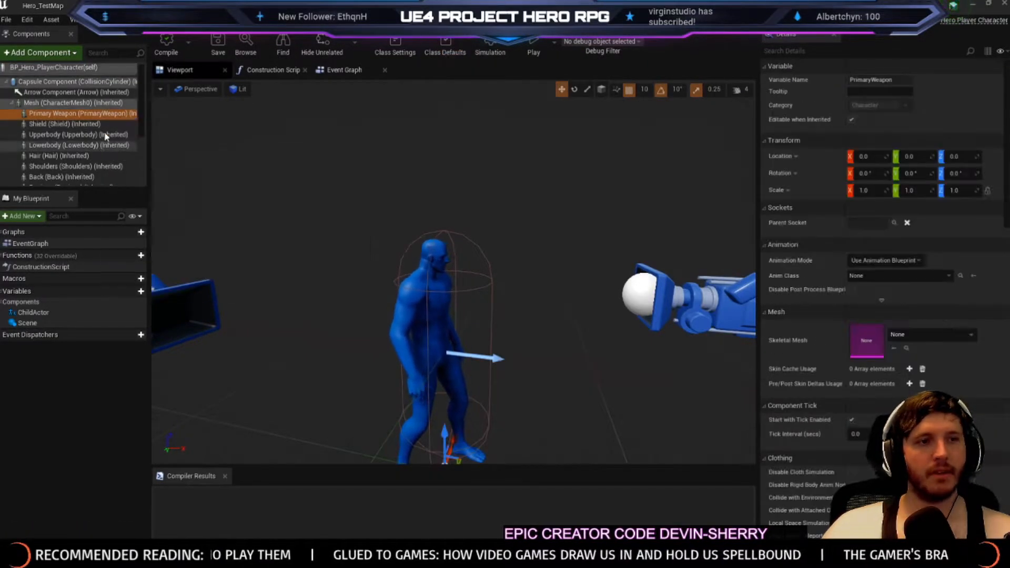
pyautogui.press('Escape')
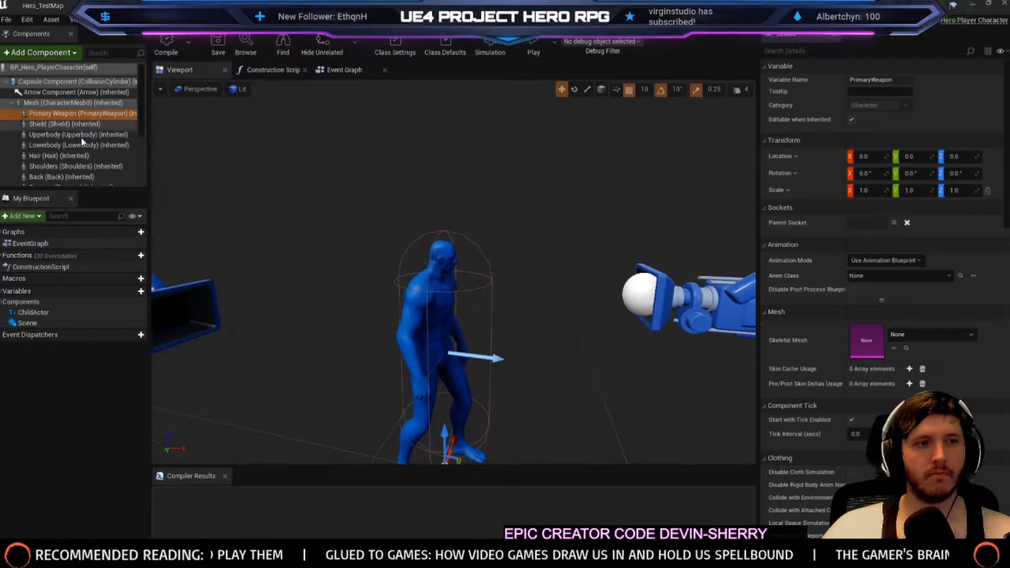
pyautogui.scroll(-2, 77, 166)
pyautogui.keyDown('shift'); pyautogui.click(77, 160); pyautogui.keyUp('shift')
pyautogui.rightClick(78, 163)
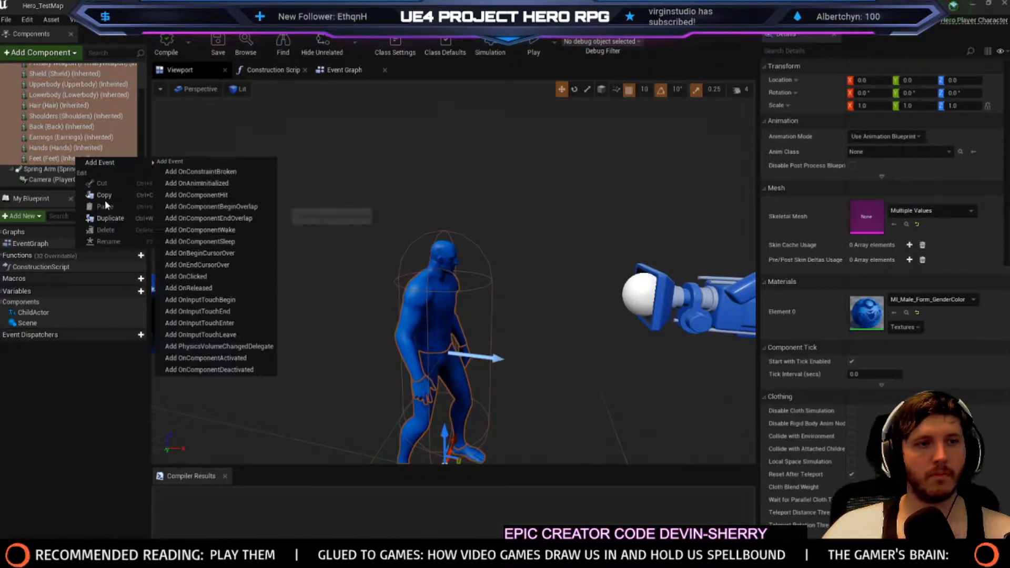
pyautogui.press('Escape')
# Paste the copied part meshes into BP_CharacterInInventory and attach them to the SkeletalMesh component
pyautogui.click(221, 6)
pyautogui.rightClick(41, 128)
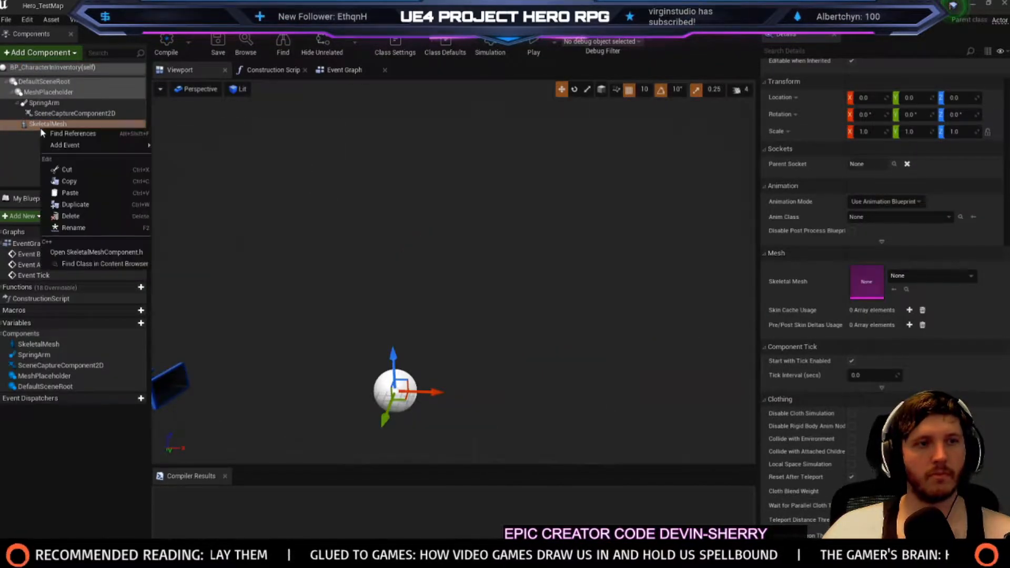
pyautogui.click(68, 193)
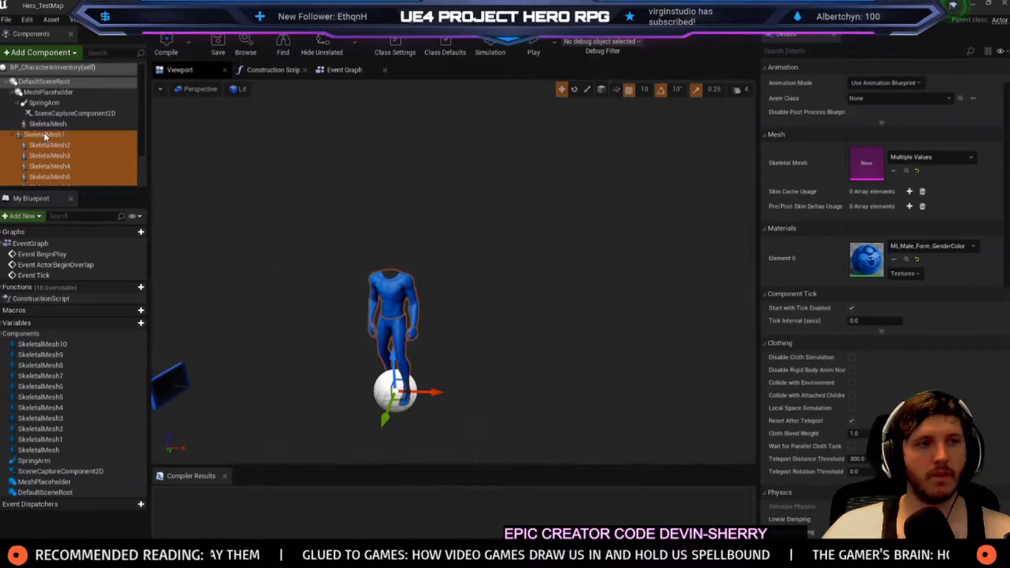
pyautogui.moveTo(45, 136); pyautogui.dragTo(48, 124)
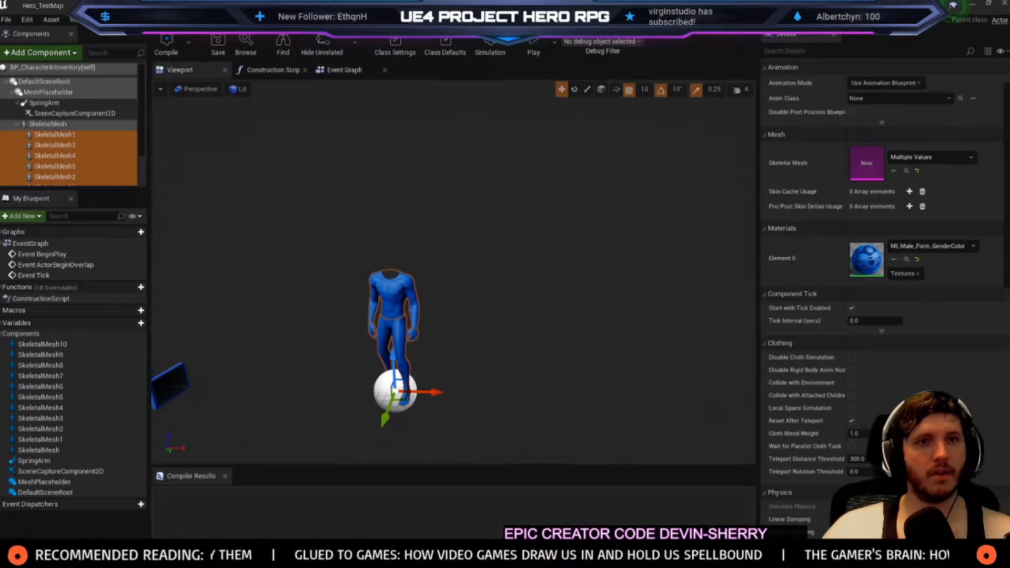
# Copy the inherited main Mesh (CharacterMesh0) component from BP_Hero_PlayerCharacter
pyautogui.click(132, 6)
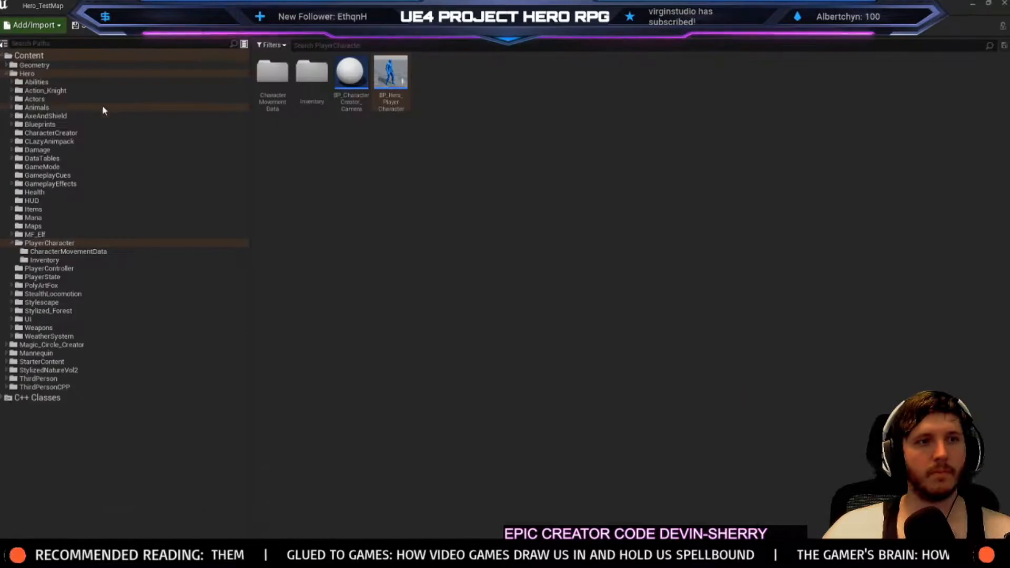
pyautogui.click(311, 7)
pyautogui.click(210, 7)
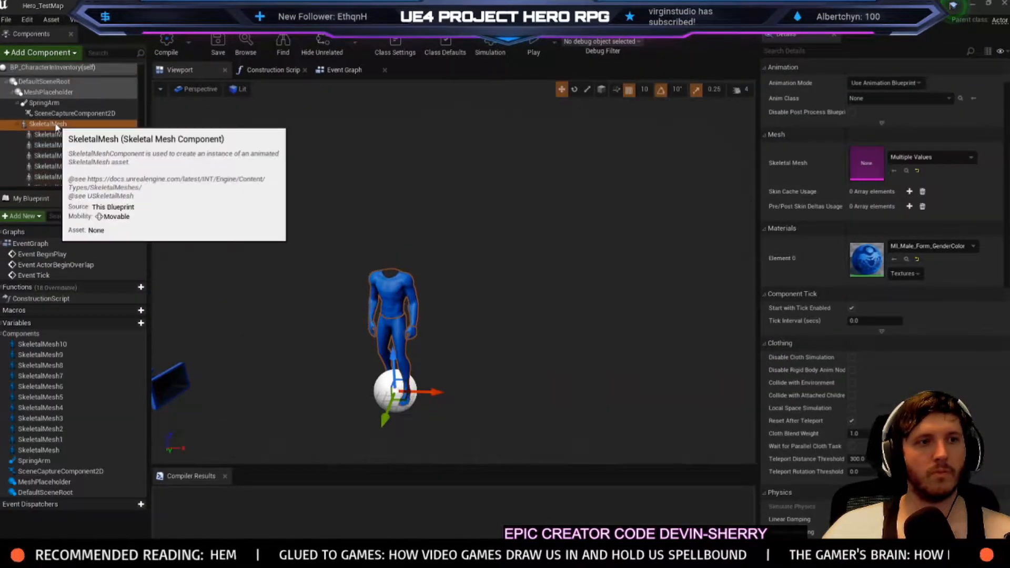
pyautogui.rightClick(56, 124)
pyautogui.moveTo(68, 143)
pyautogui.click(310, 7)
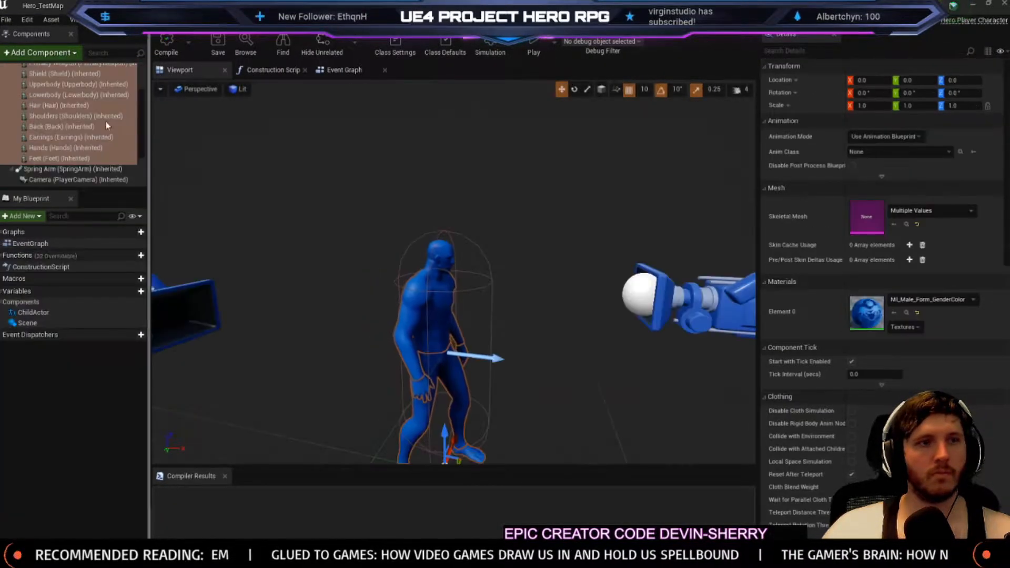
pyautogui.scroll(3, 62, 121)
pyautogui.click(59, 85)
pyautogui.rightClick(60, 86)
pyautogui.click(117, 137)
# Paste the copied main character mesh under DefaultSceneRoot in BP_CharacterInInventory
pyautogui.click(211, 7)
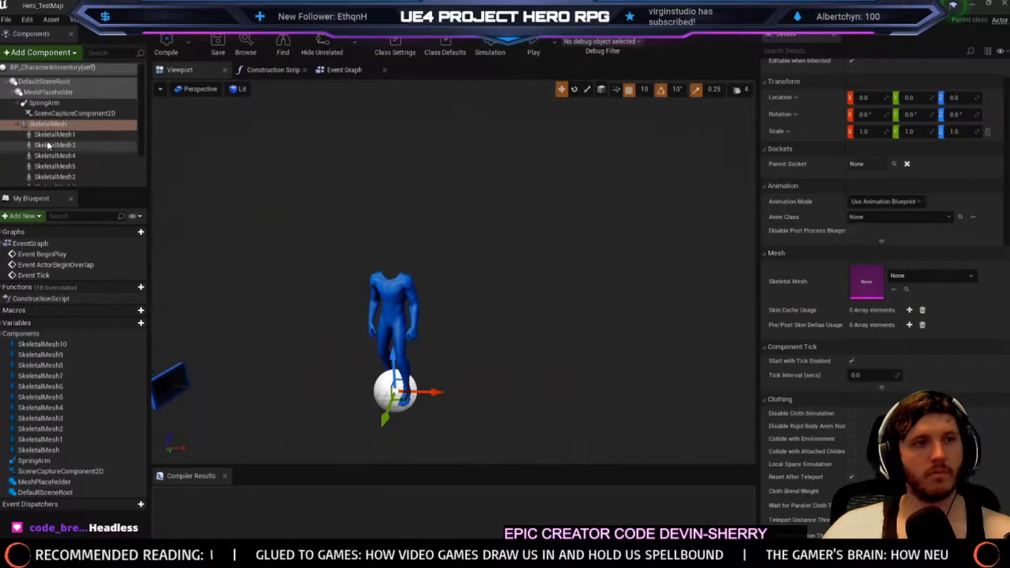
pyautogui.rightClick(55, 88)
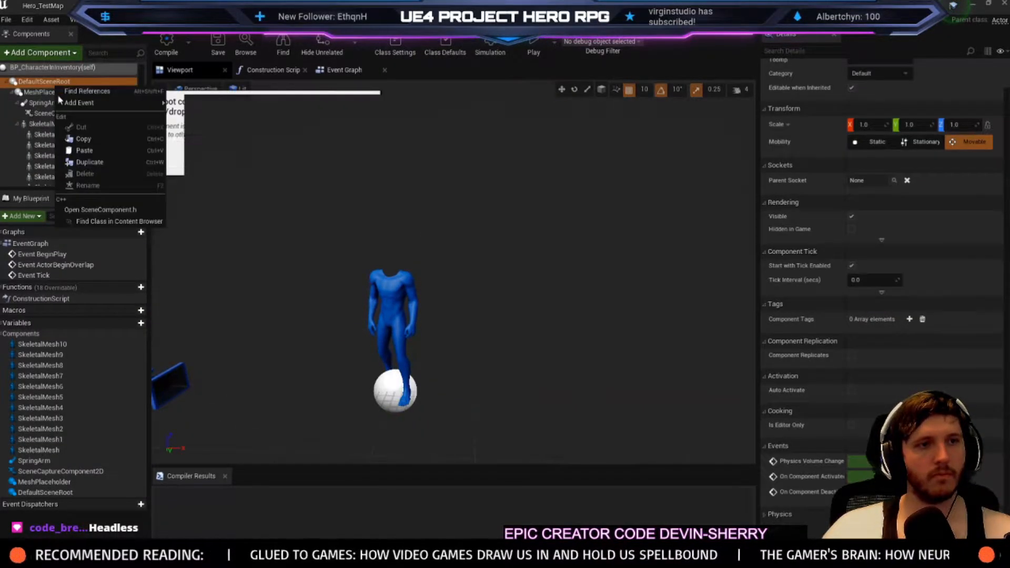
pyautogui.click(69, 138)
# Move the part meshes SkeletalMesh1 through SkeletalMesh10 under the pasted head mesh, SkeletalMesh11
pyautogui.scroll(-2, 68, 136)
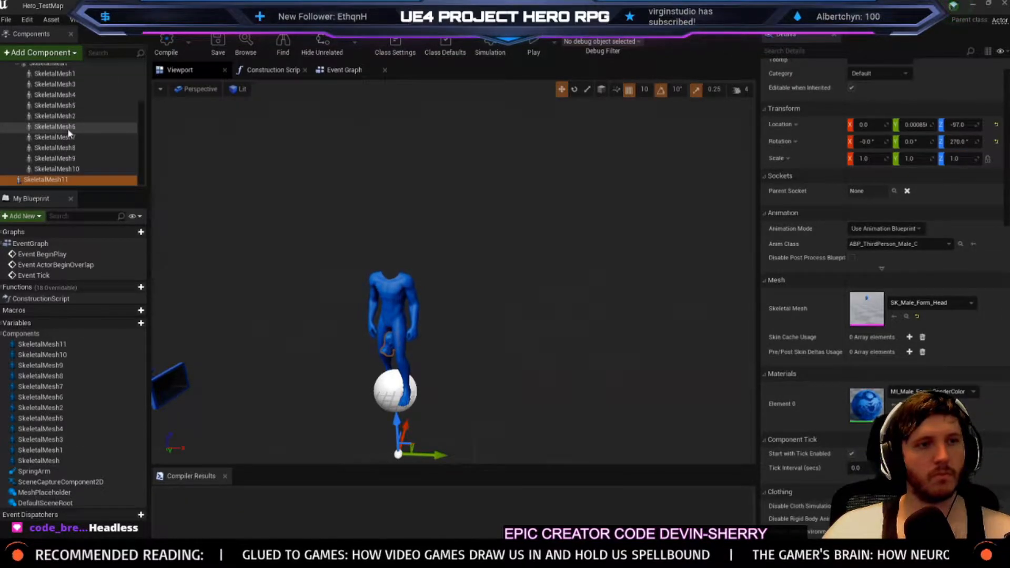
pyautogui.click(55, 74)
pyautogui.keyDown('shift'); pyautogui.click(56, 168); pyautogui.keyUp('shift')
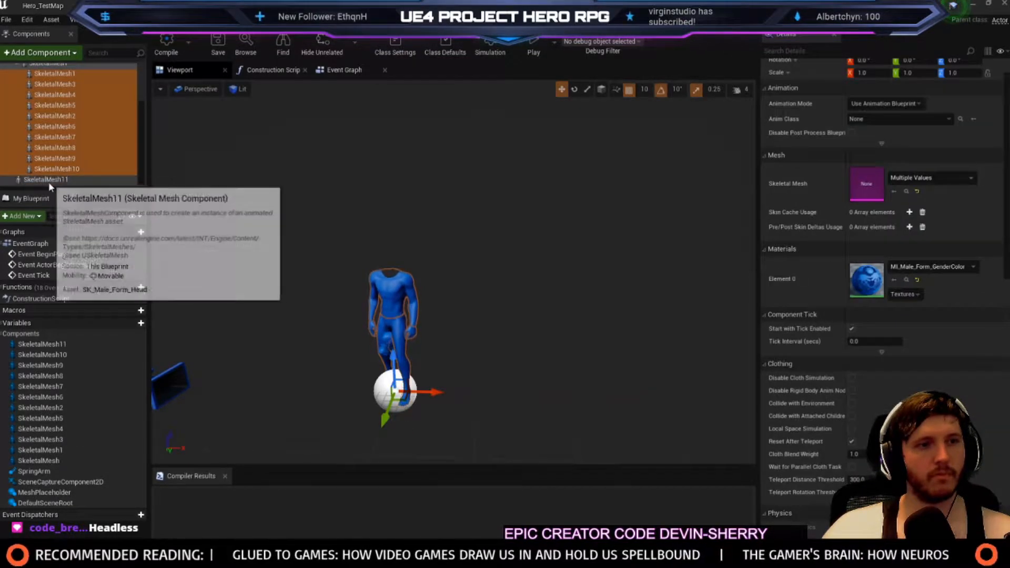
pyautogui.moveTo(53, 169); pyautogui.dragTo(48, 180)
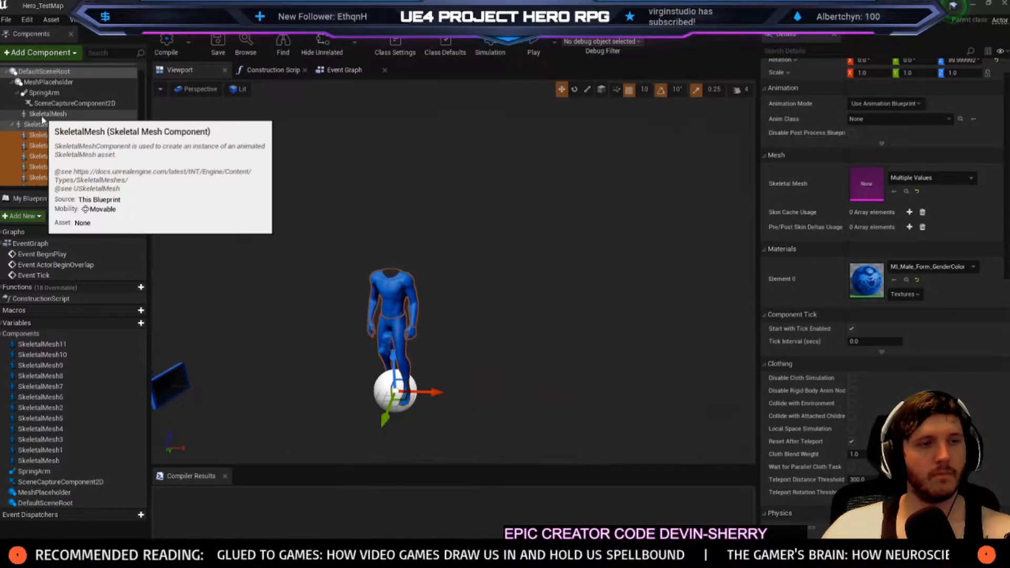
# Attach SkeletalMesh11 with its part meshes to MeshPlaceholder and delete the empty SkeletalMesh component
pyautogui.moveTo(49, 124); pyautogui.dragTo(43, 89)
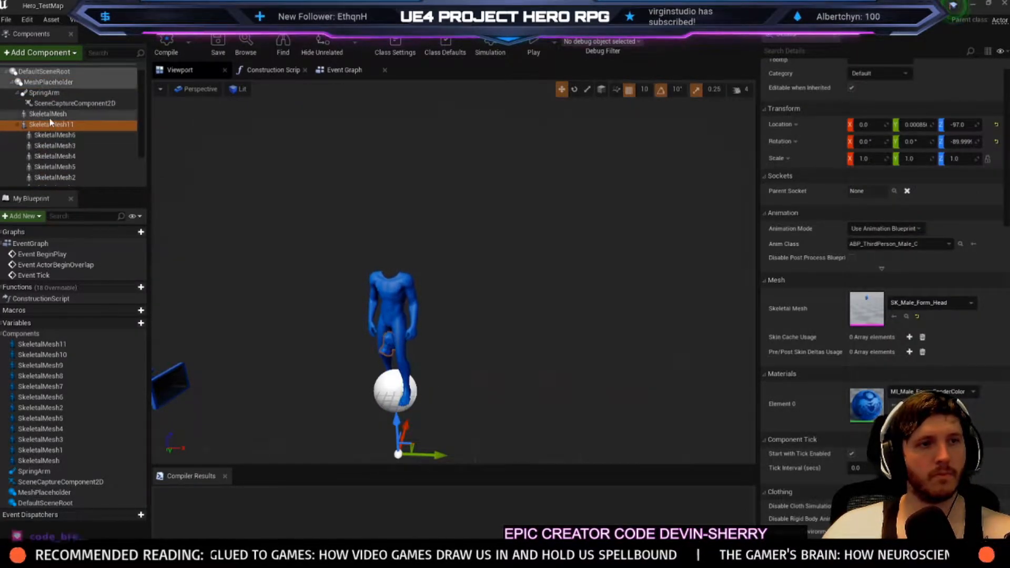
pyautogui.click(53, 113)
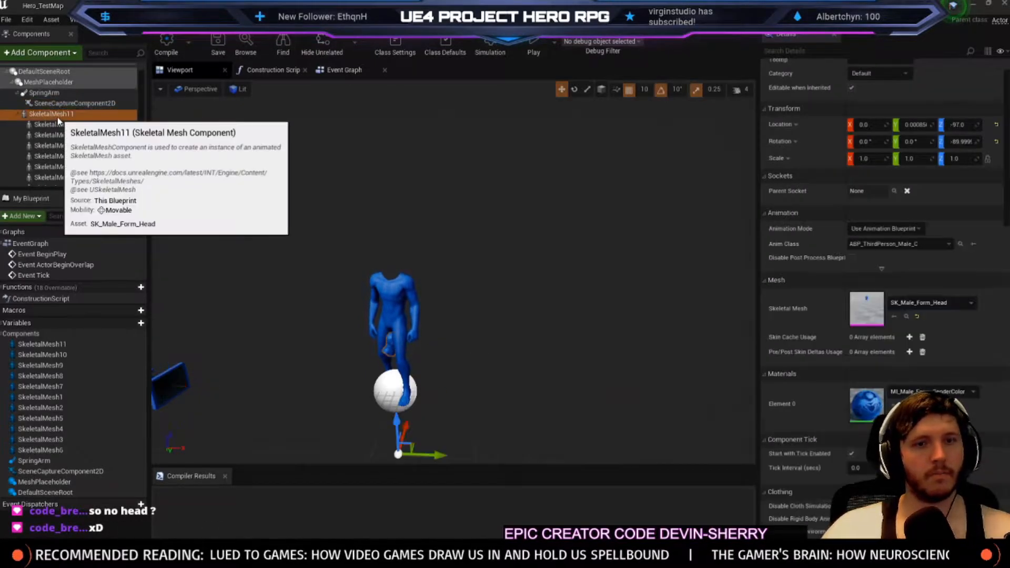
# Try setting SkeletalMesh11's Y and Z location to 0, and undo the change
pyautogui.click(907, 125)
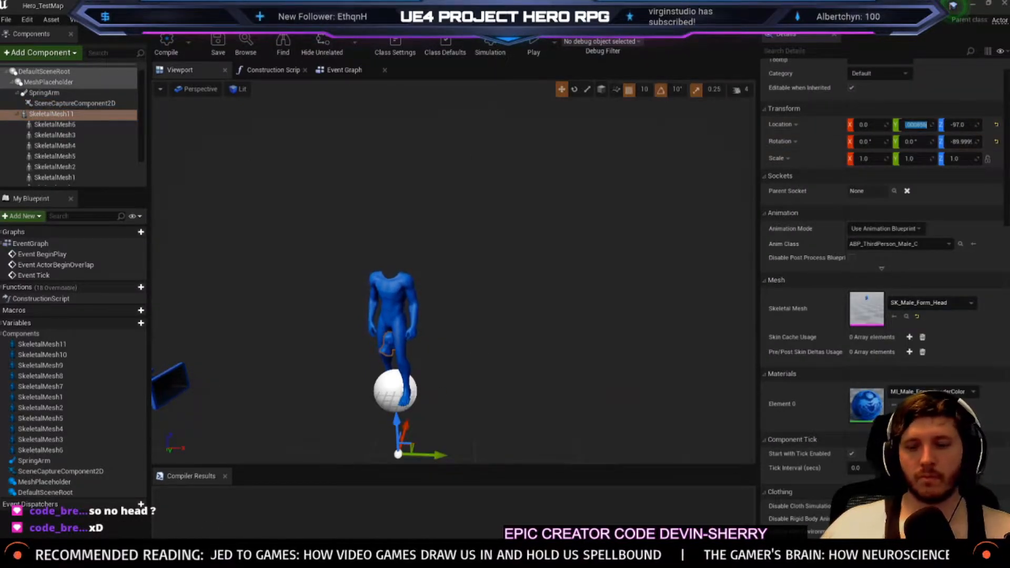
pyautogui.write('0')
pyautogui.press('Tab')
pyautogui.write('0')
pyautogui.press('Return')
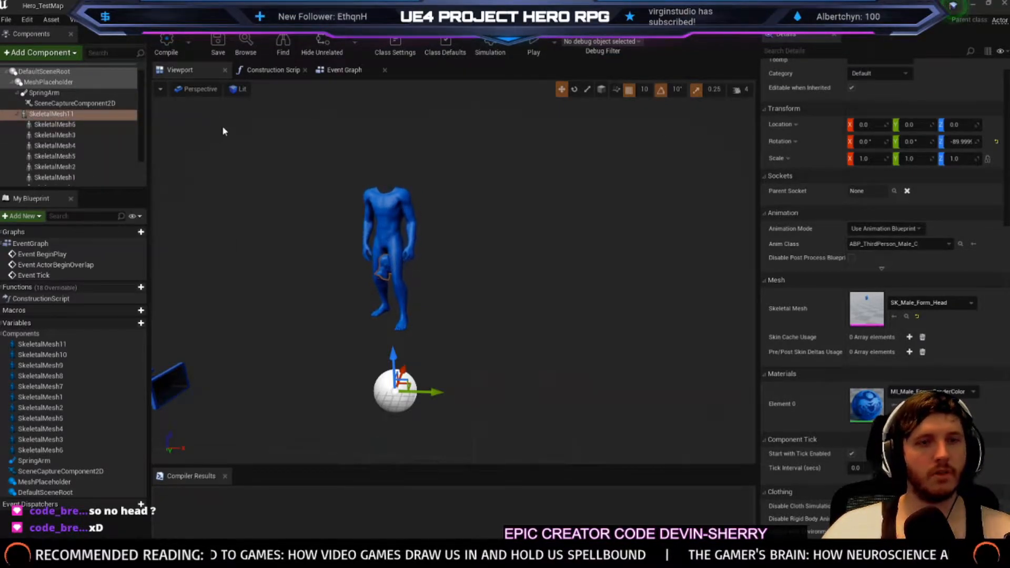
pyautogui.hotkey('ctrl', 'z')
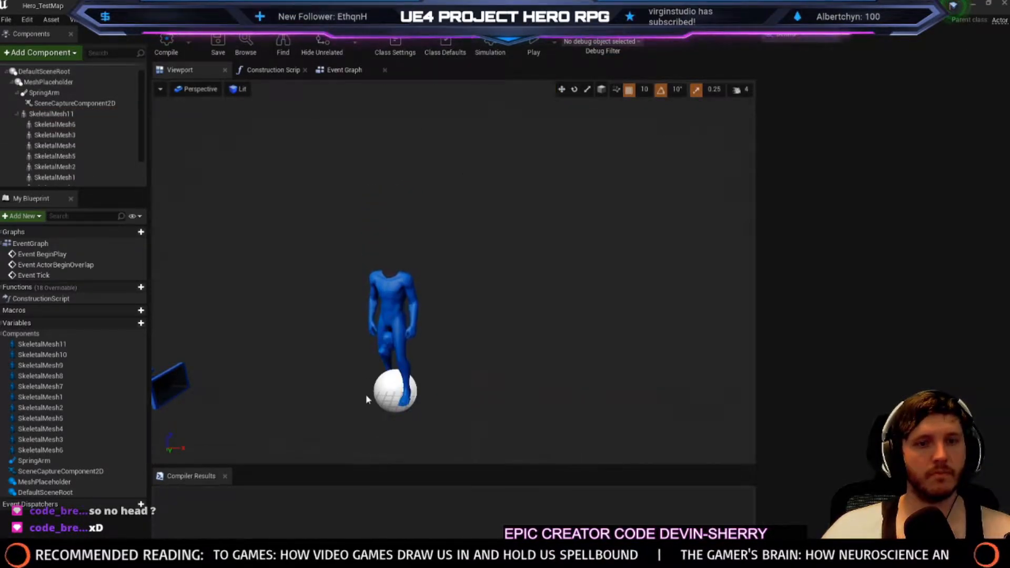
# Set the location of SkeletalMesh6 to 0 on all three axes
pyautogui.click(388, 346)
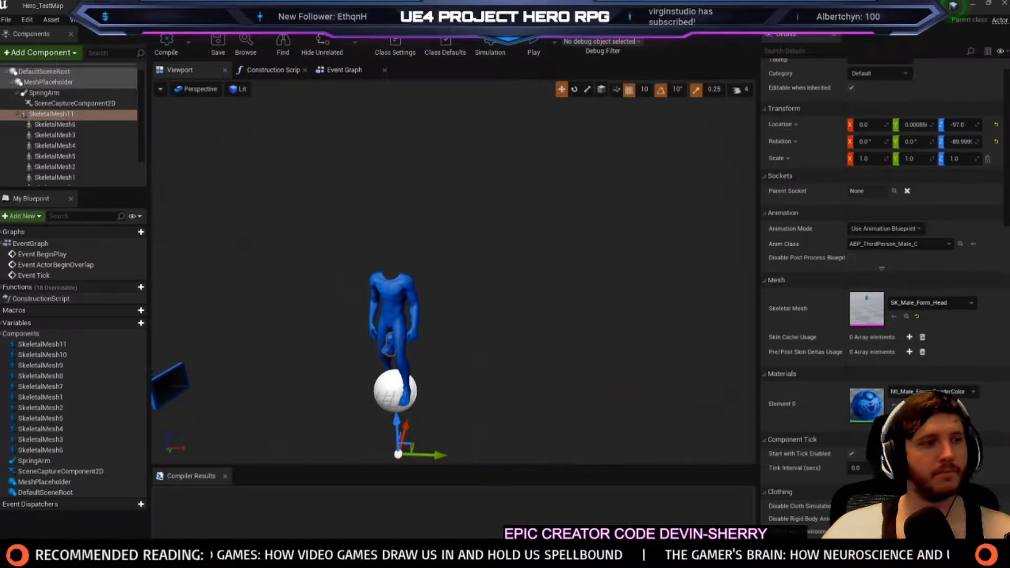
pyautogui.moveTo(453, 221); pyautogui.dragTo(500, 211, button='right')
pyautogui.press('w')
pyautogui.press('s')
pyautogui.press('w')
pyautogui.press('s')
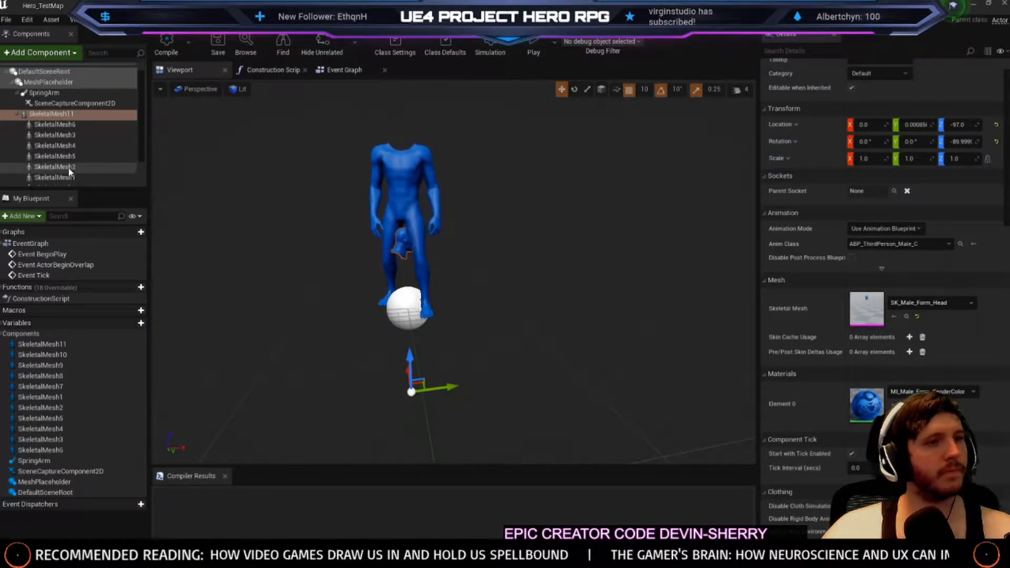
pyautogui.click(53, 124)
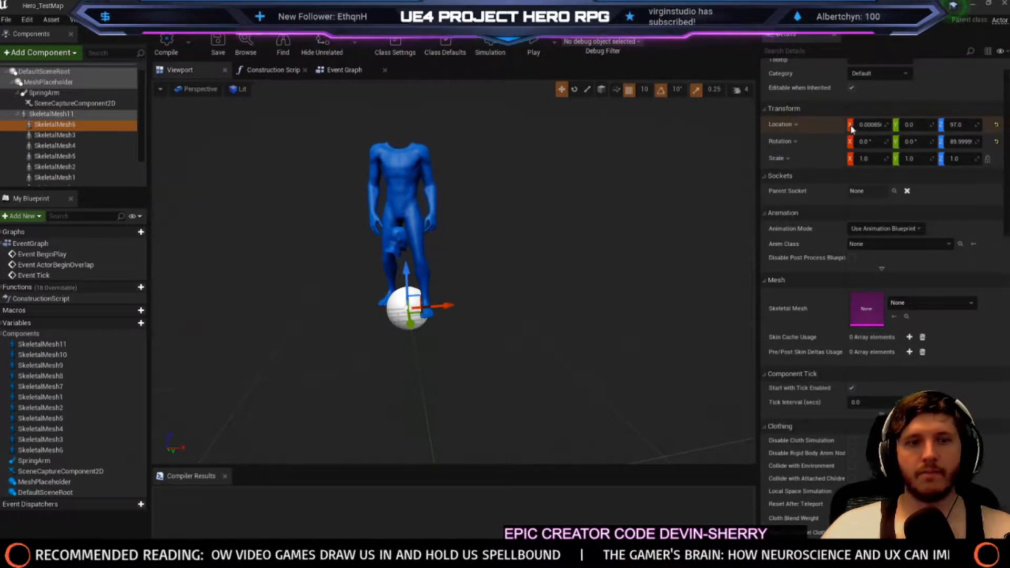
pyautogui.click(876, 126)
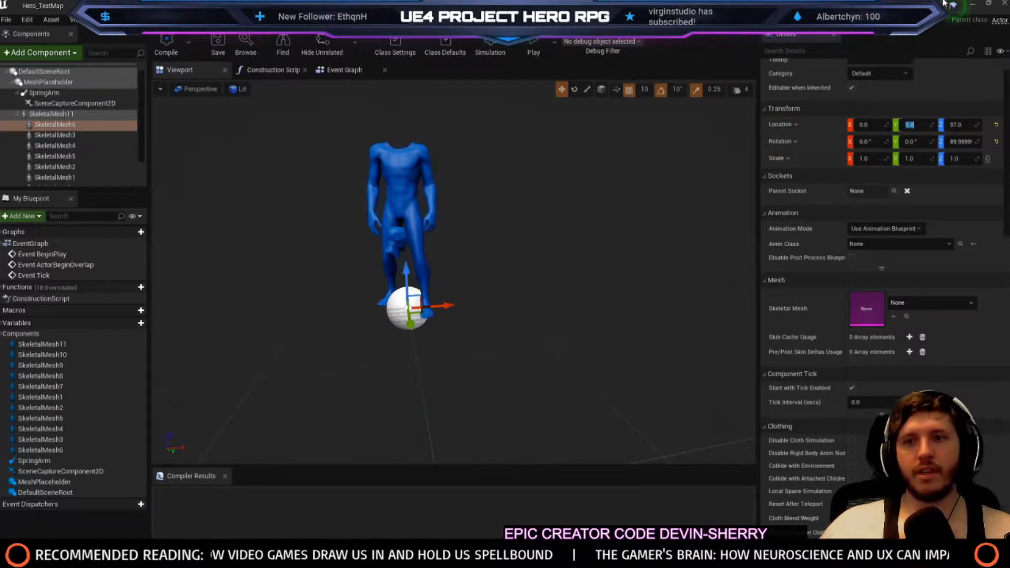
pyautogui.write('0')
pyautogui.press('Return')
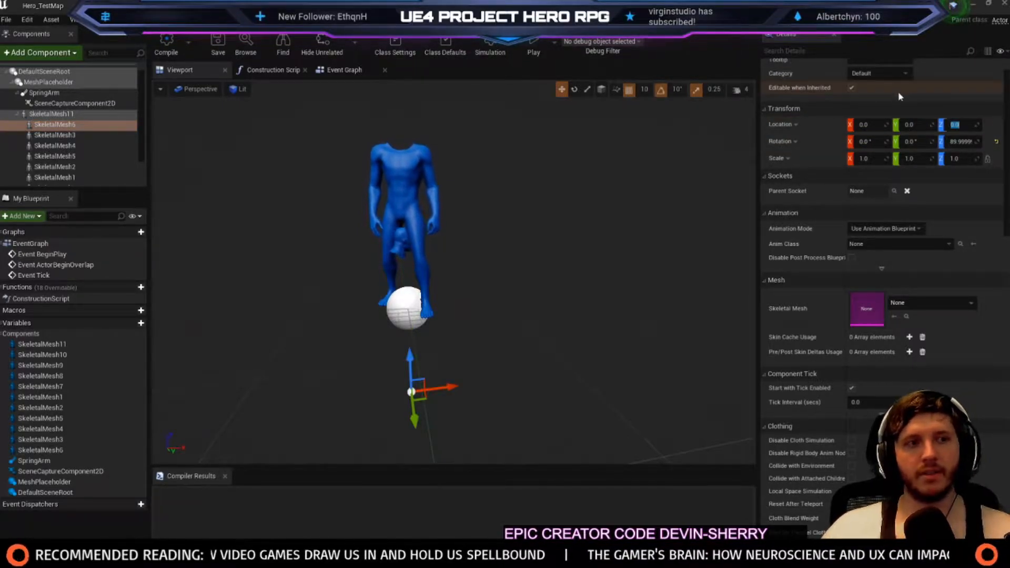
# Copy SkeletalMesh6's zeroed location and delete that empty component from under SkeletalMesh11
pyautogui.rightClick(815, 120)
pyautogui.rightClick(802, 122)
pyautogui.click(823, 127)
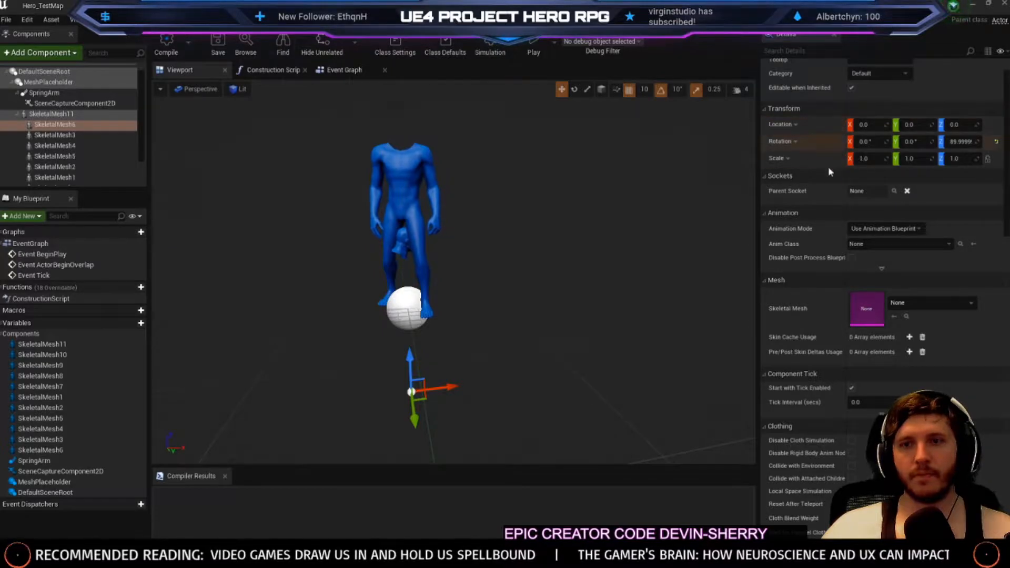
pyautogui.click(61, 125)
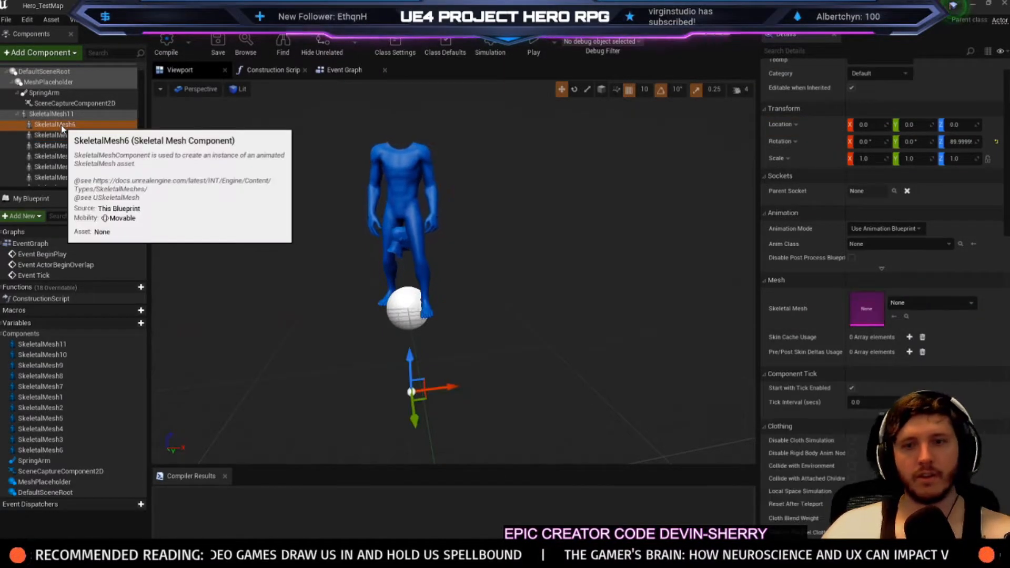
pyautogui.press('Delete')
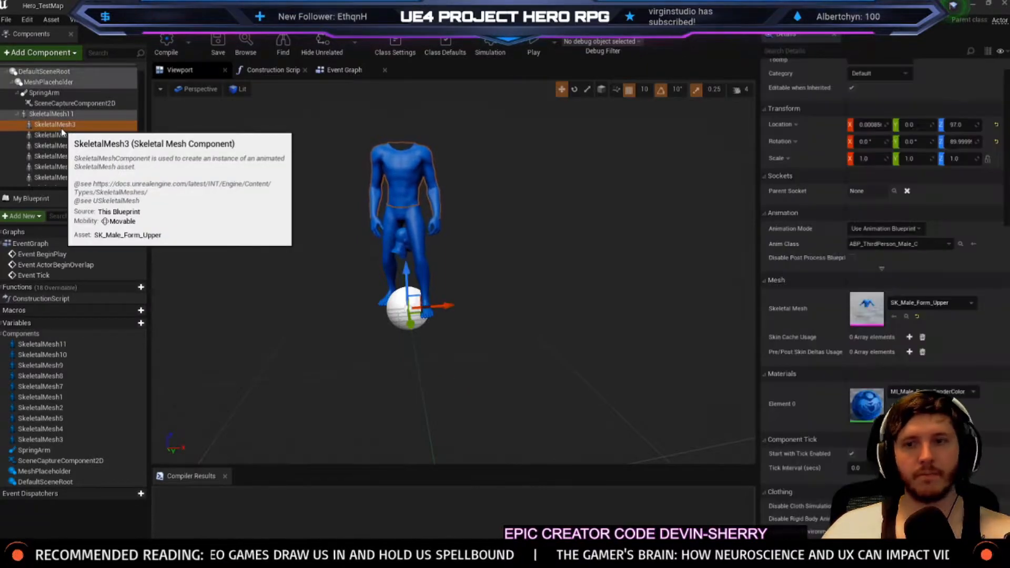
# Paste the copied zero location onto SkeletalMesh3 and SkeletalMesh4, the upper and lower body parts
pyautogui.rightClick(818, 131)
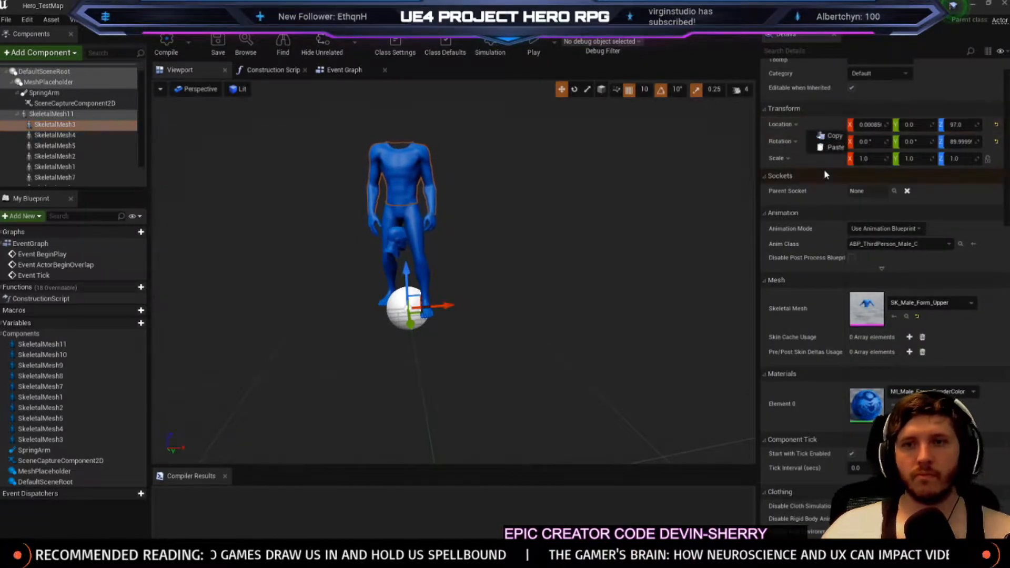
pyautogui.click(828, 150)
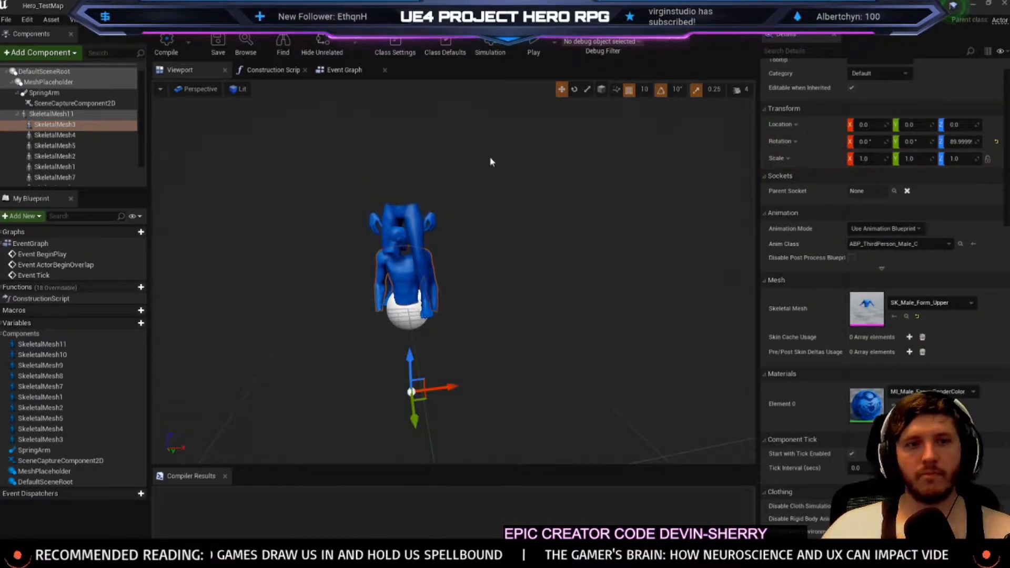
pyautogui.click(54, 135)
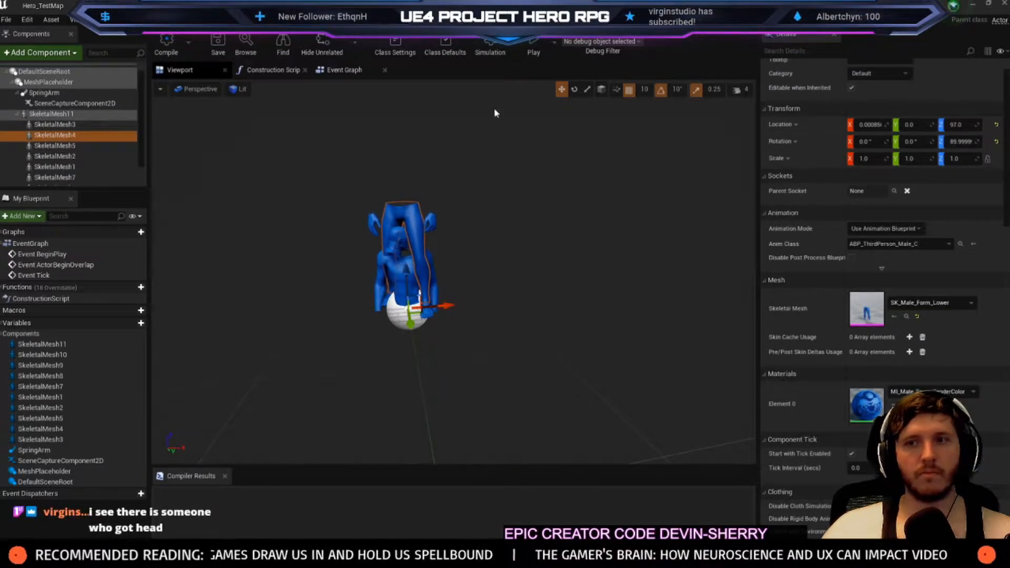
pyautogui.rightClick(816, 129)
pyautogui.click(823, 156)
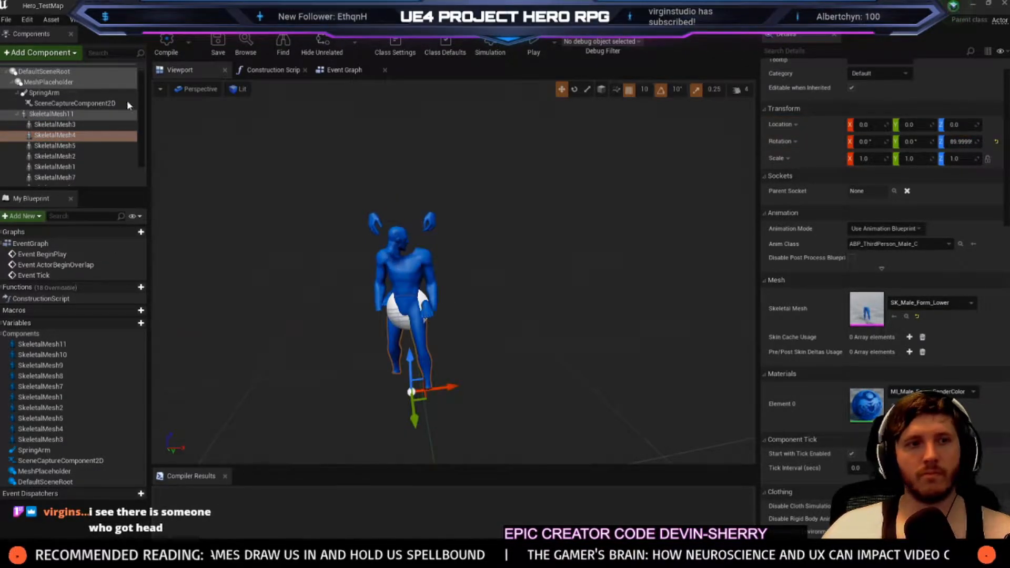
# Apply the copied zero location to SkeletalMesh5, SkeletalMesh2 and SkeletalMesh1
pyautogui.click(55, 146)
pyautogui.rightClick(824, 130)
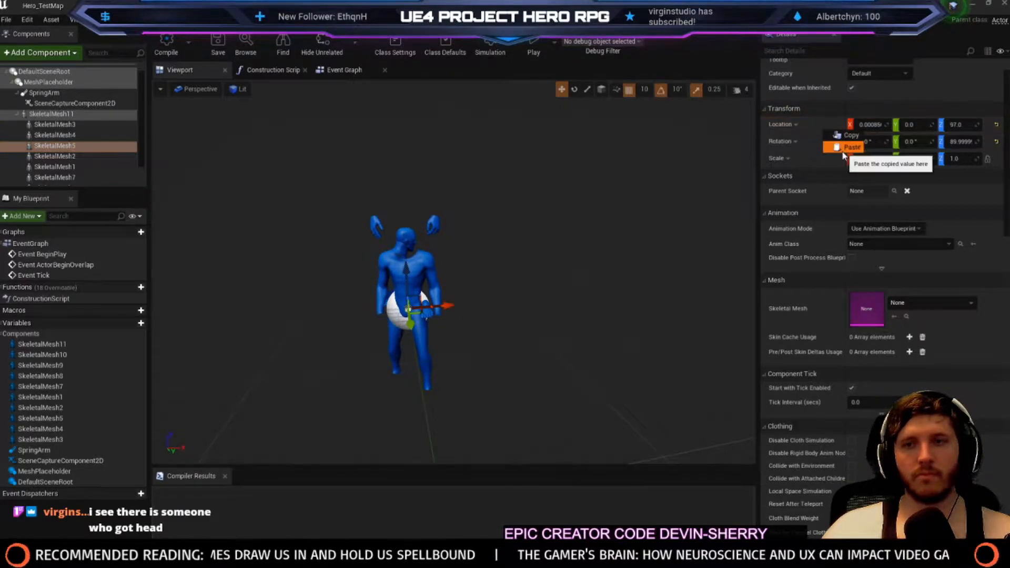
pyautogui.click(843, 150)
pyautogui.click(55, 156)
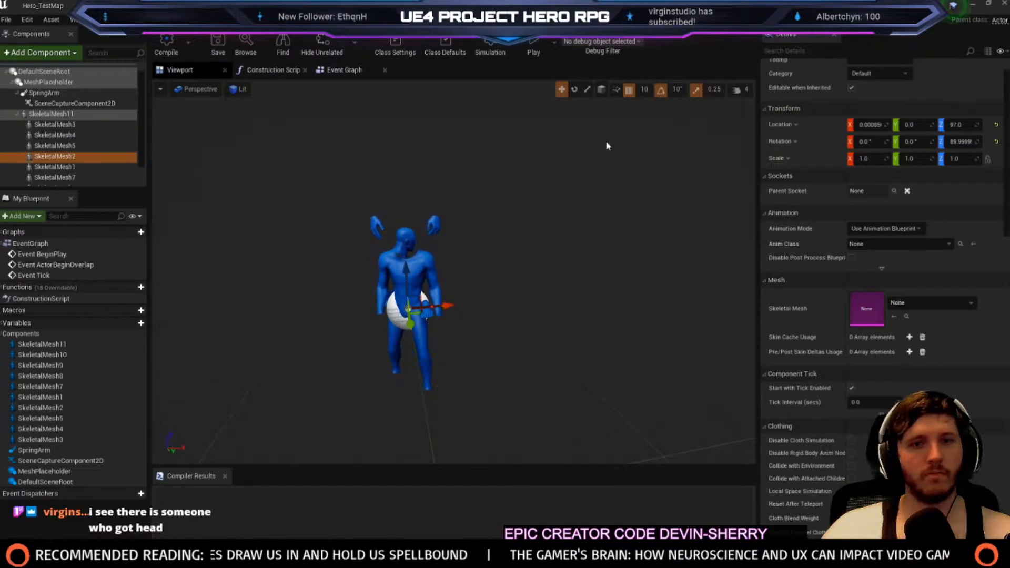
pyautogui.rightClick(816, 125)
pyautogui.click(842, 148)
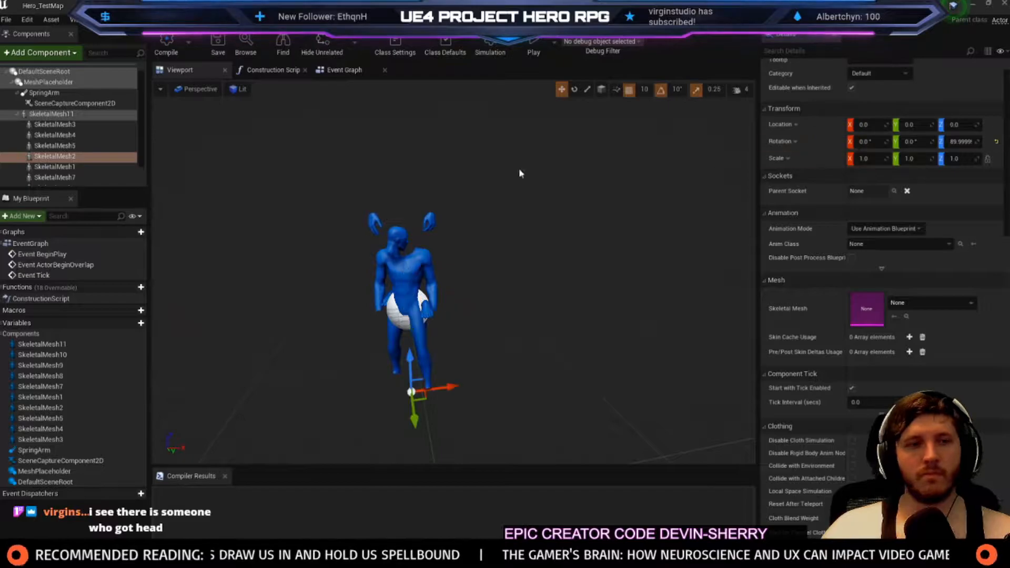
pyautogui.click(54, 167)
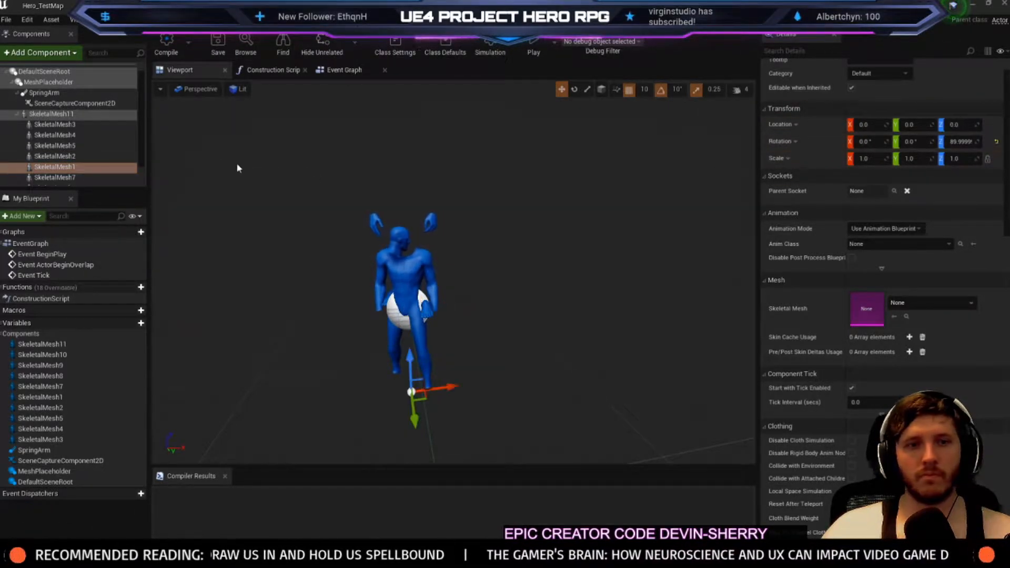
# Paste the zero location onto SkeletalMesh7 and SkeletalMesh8
pyautogui.click(54, 177)
pyautogui.rightClick(809, 123)
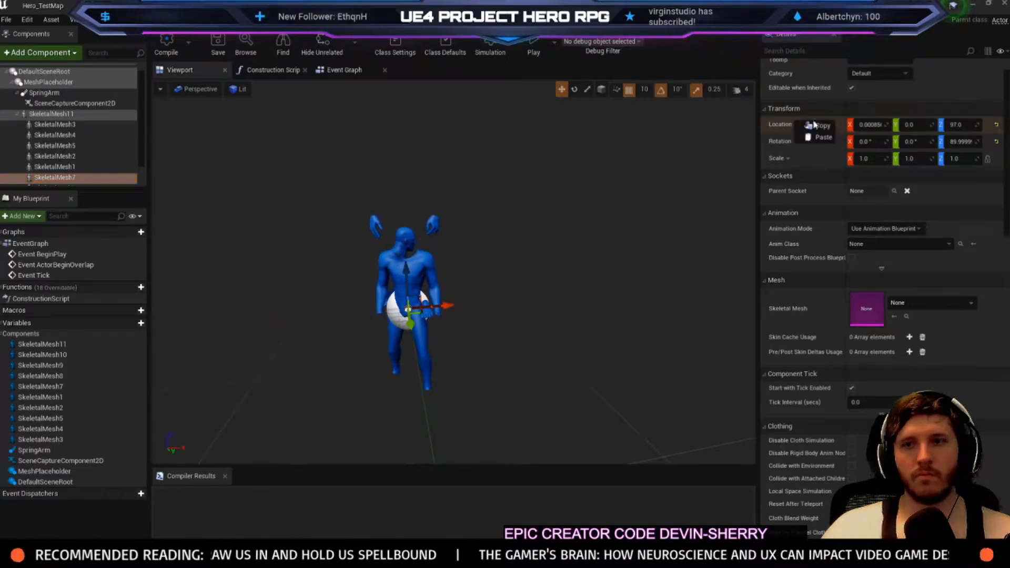
pyautogui.click(820, 137)
pyautogui.scroll(-2, 62, 169)
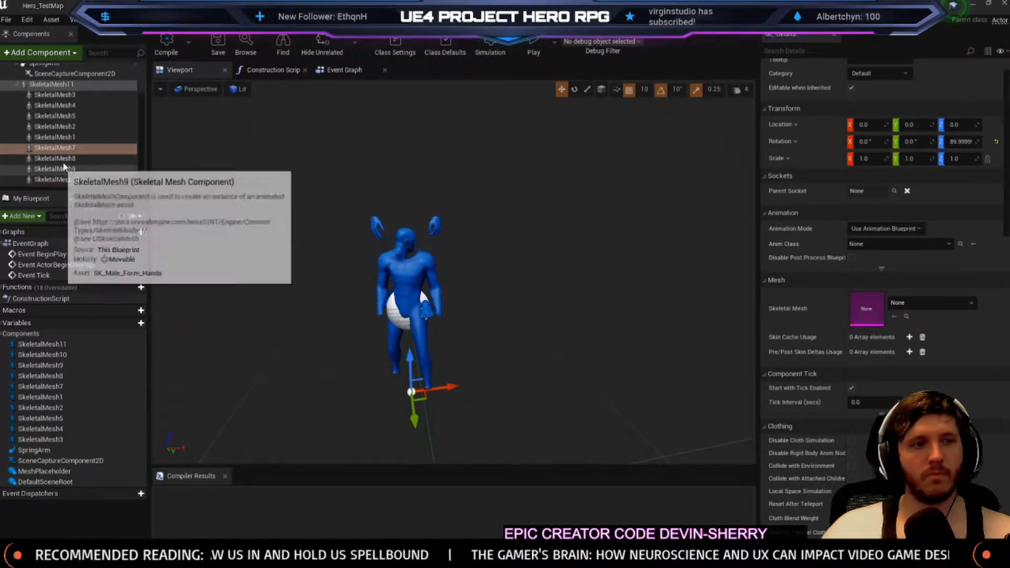
pyautogui.click(55, 158)
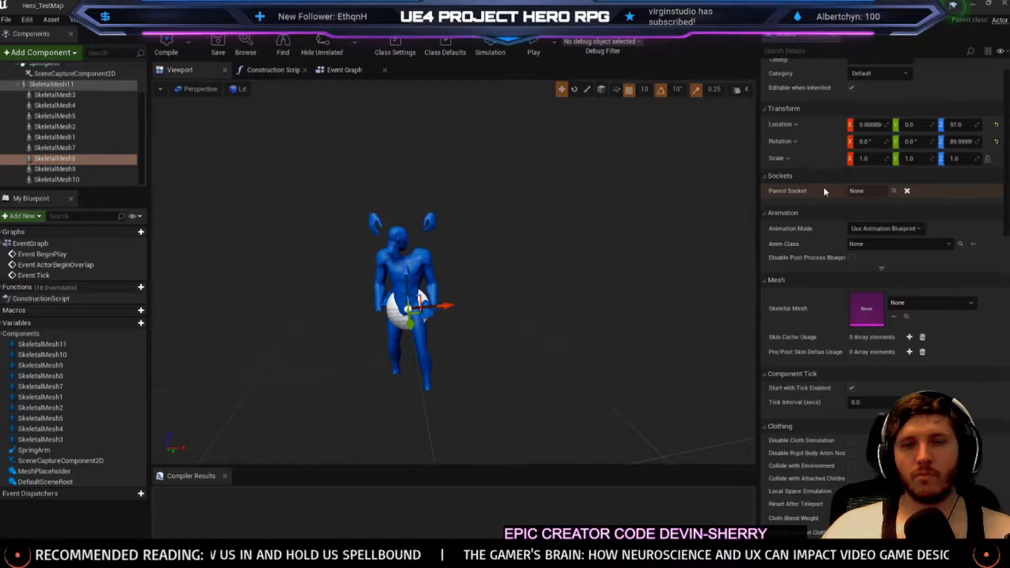
pyautogui.rightClick(832, 227)
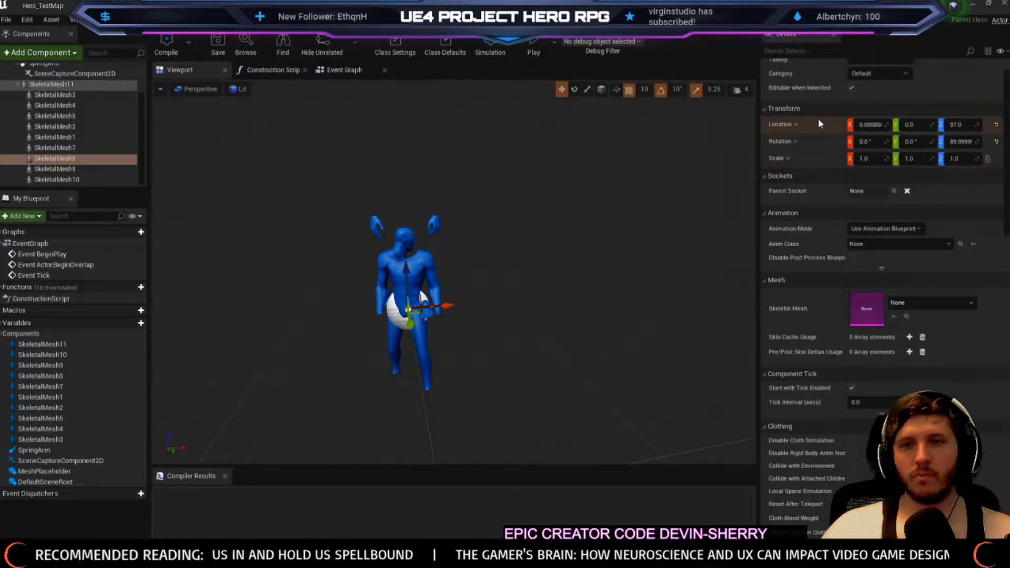
pyautogui.click(845, 136)
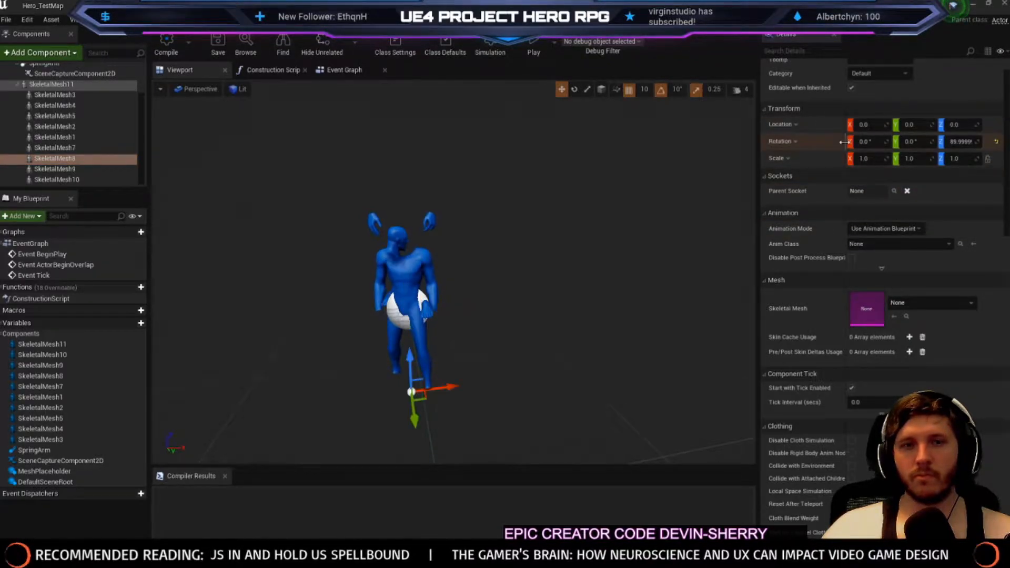
# Paste the zero location onto SkeletalMesh9 and SkeletalMesh10, the hands and feet parts
pyautogui.click(67, 169)
pyautogui.rightClick(824, 124)
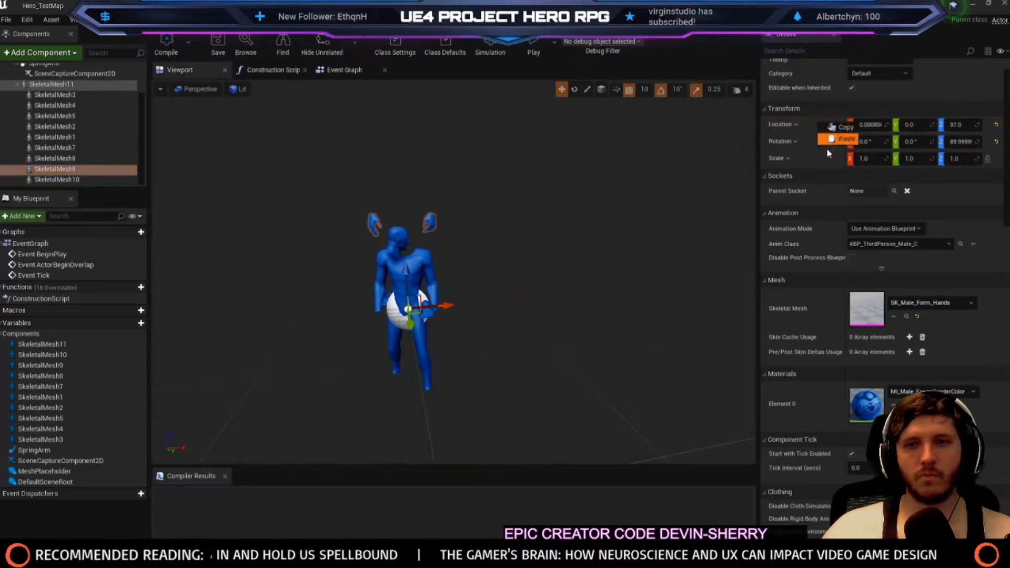
pyautogui.click(840, 145)
pyautogui.click(57, 180)
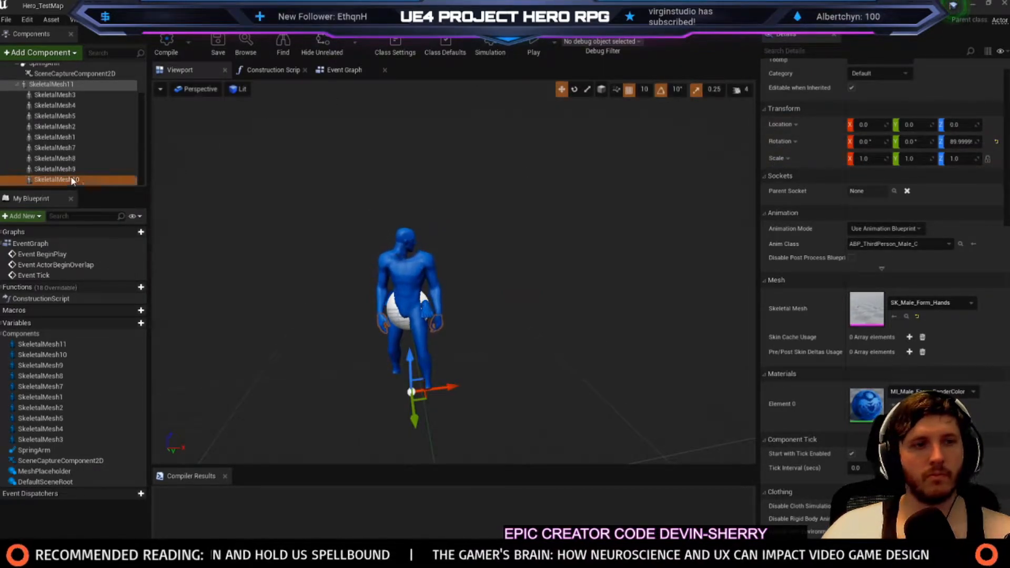
pyautogui.rightClick(831, 125)
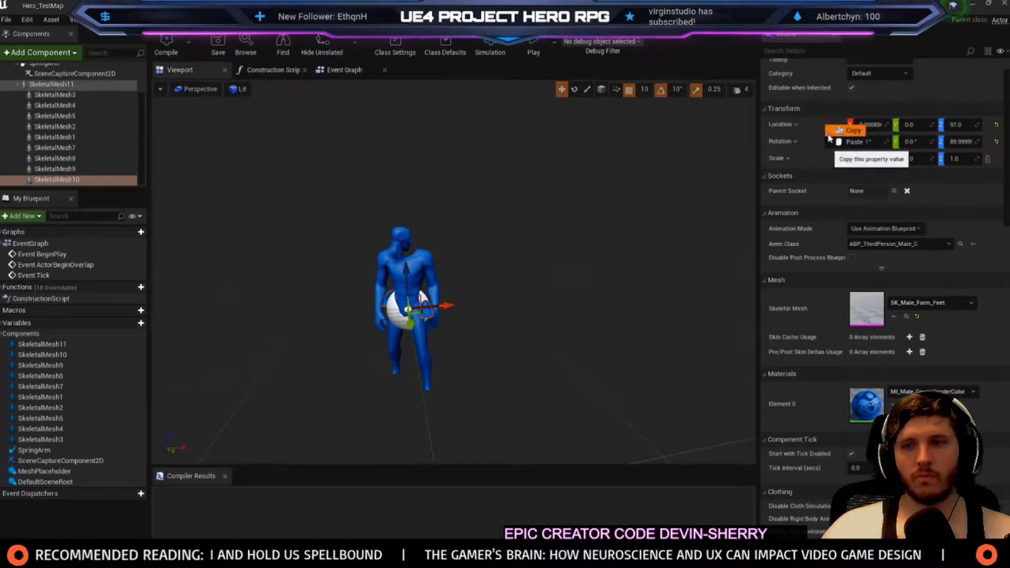
pyautogui.click(848, 142)
# Set the Z rotation of SkeletalMesh3, the upper body part, to 0 and copy its rotation value
pyautogui.moveTo(454, 273)
pyautogui.mouseDown(button='right')
pyautogui.moveTo(410, 263)
pyautogui.moveTo(442, 272)
pyautogui.mouseUp(button='right')
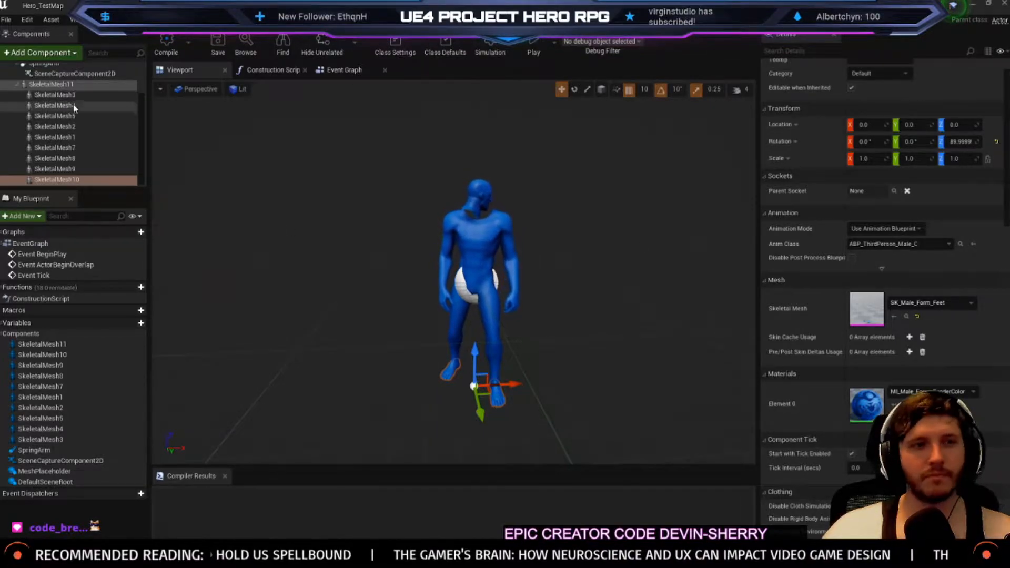
pyautogui.click(51, 85)
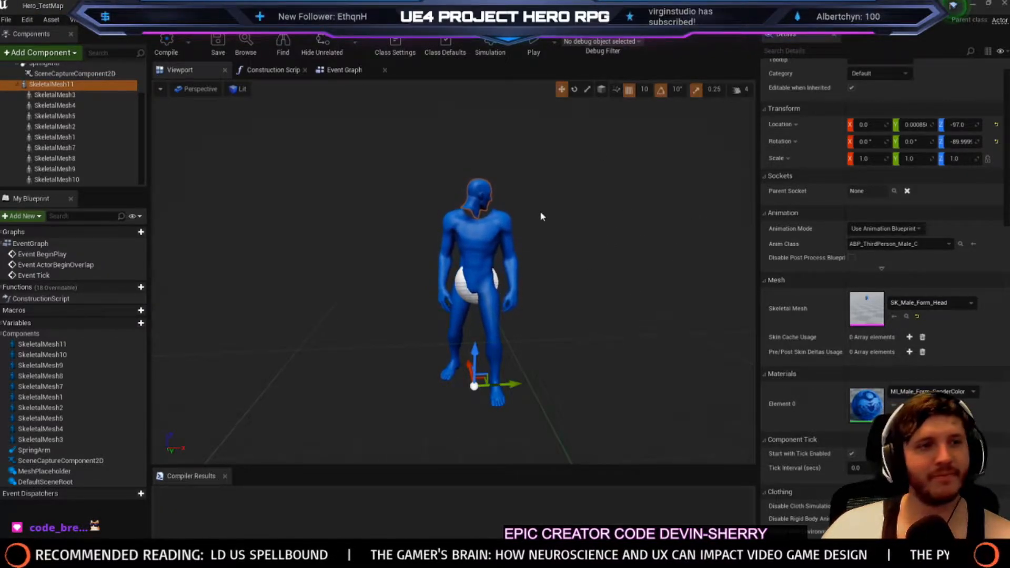
pyautogui.press('Down')
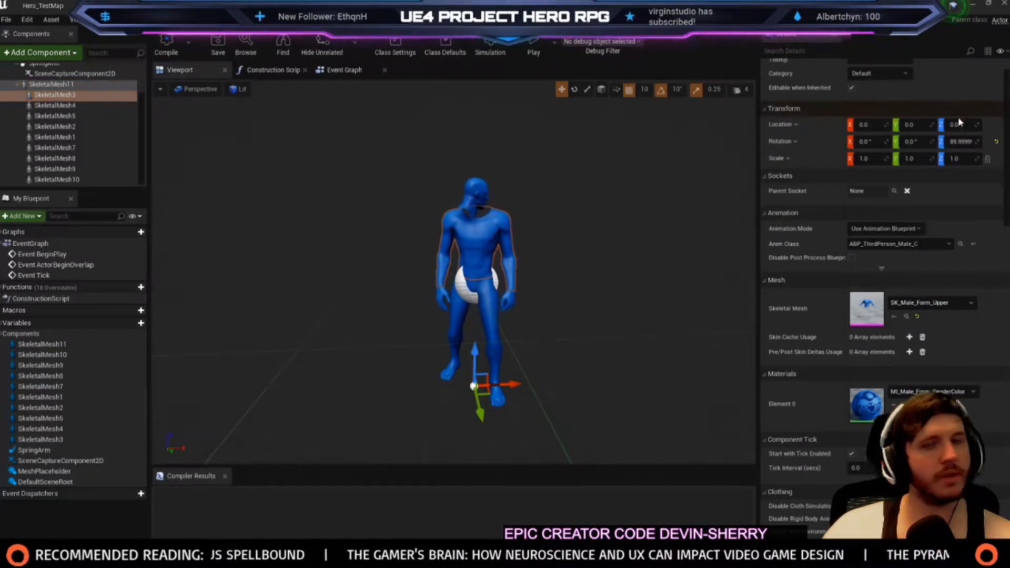
pyautogui.click(849, 164)
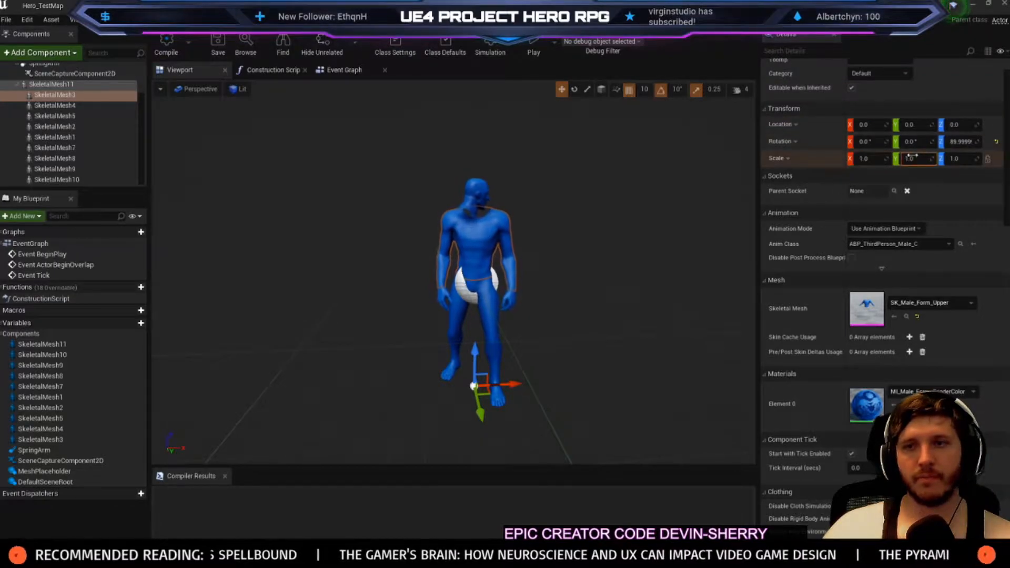
pyautogui.moveTo(960, 144); pyautogui.dragTo(942, 143)
pyautogui.click(960, 143)
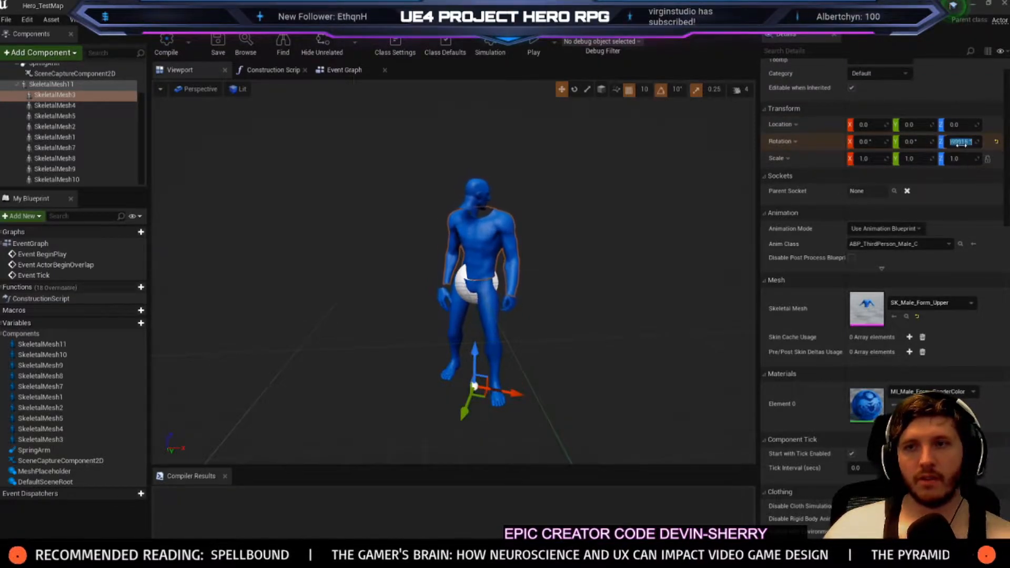
pyautogui.write('0')
pyautogui.press('Return')
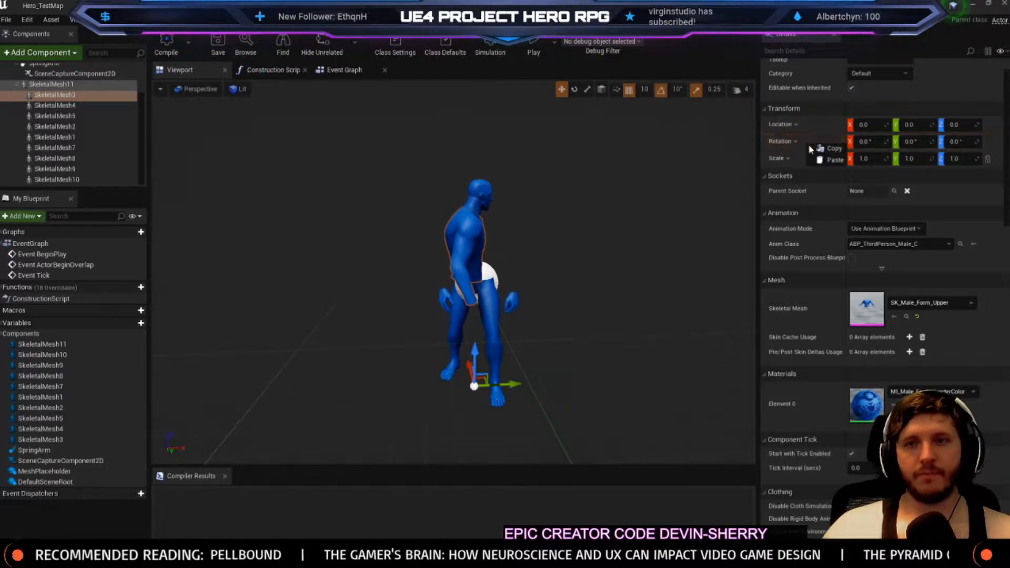
# Paste the copied zero rotation onto SkeletalMesh4 and SkeletalMesh5
pyautogui.click(55, 105)
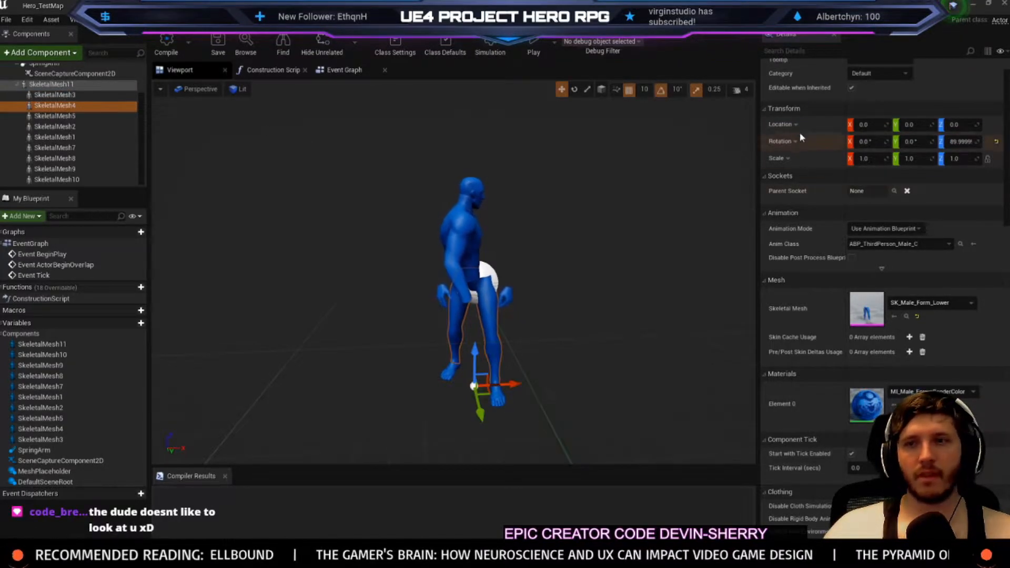
pyautogui.rightClick(818, 138)
pyautogui.click(837, 154)
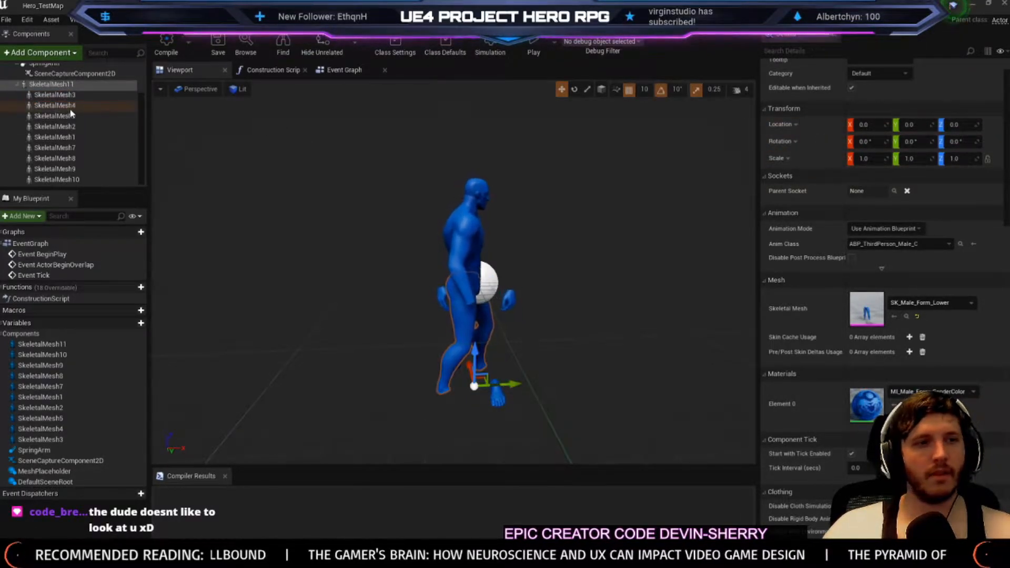
pyautogui.click(58, 117)
pyautogui.rightClick(836, 150)
pyautogui.click(850, 157)
# Paste the copied zero rotation onto SkeletalMesh2 and SkeletalMesh1
pyautogui.click(55, 126)
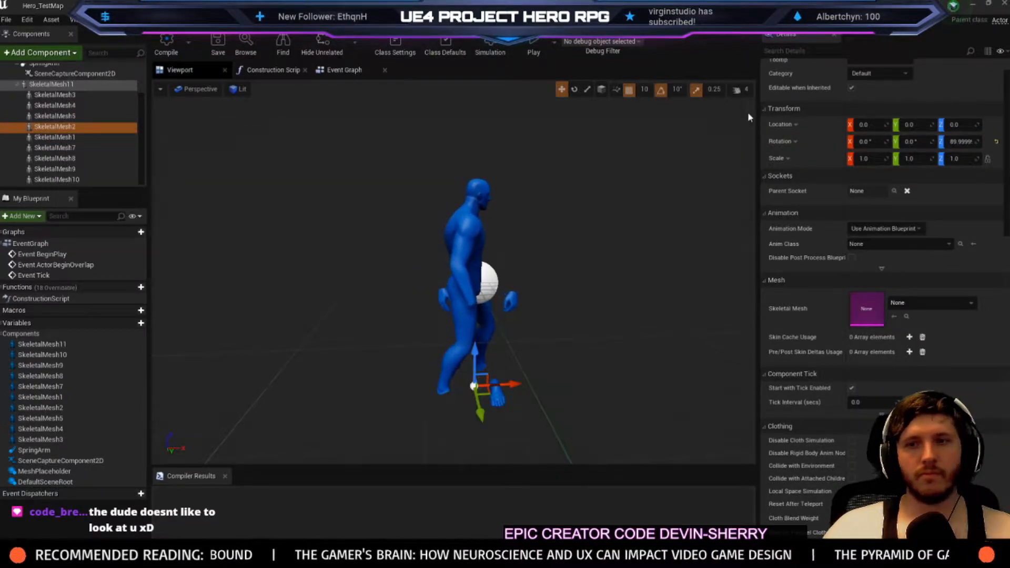
pyautogui.rightClick(824, 139)
pyautogui.click(839, 150)
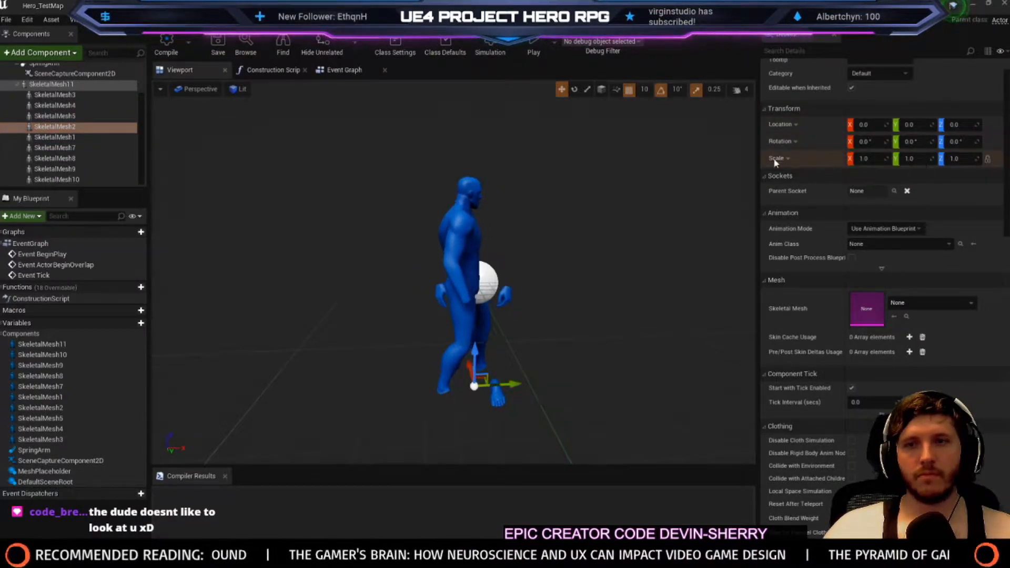
pyautogui.click(53, 137)
pyautogui.rightClick(816, 144)
pyautogui.click(834, 157)
# Paste the copied zero rotation onto SkeletalMesh7 and SkeletalMesh8
pyautogui.click(105, 147)
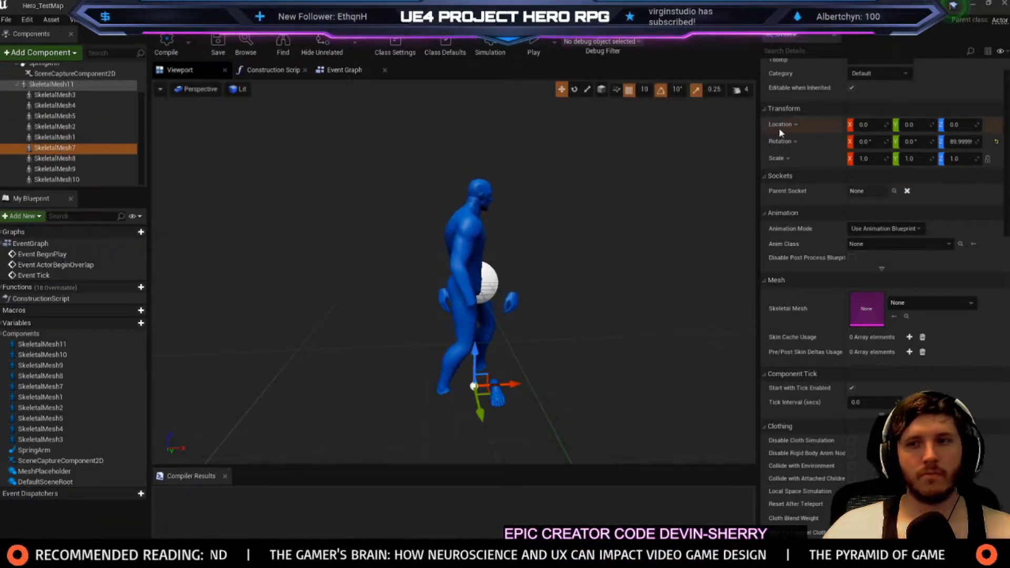
pyautogui.rightClick(826, 143)
pyautogui.click(851, 163)
pyautogui.click(53, 158)
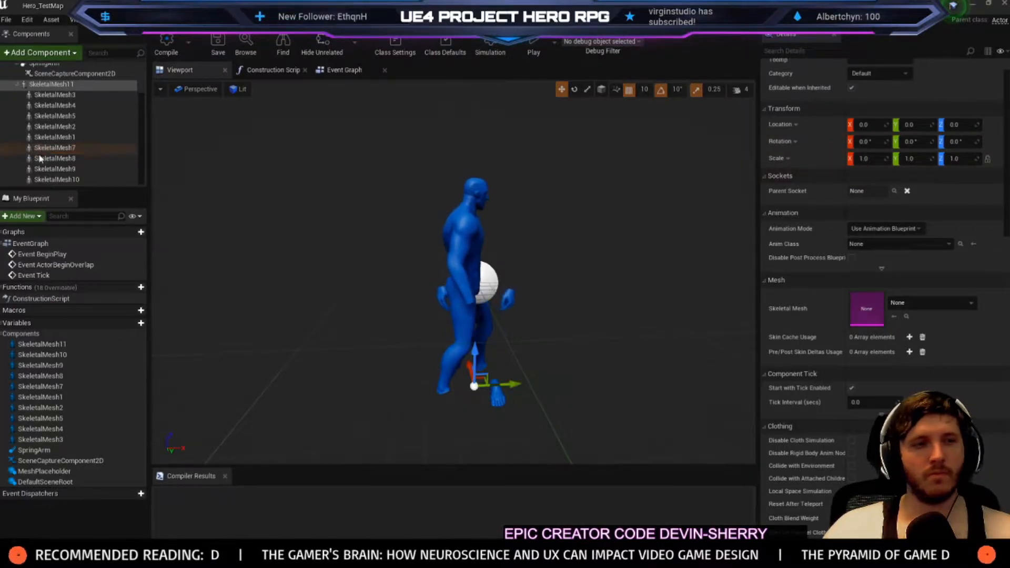
pyautogui.rightClick(818, 138)
pyautogui.click(836, 158)
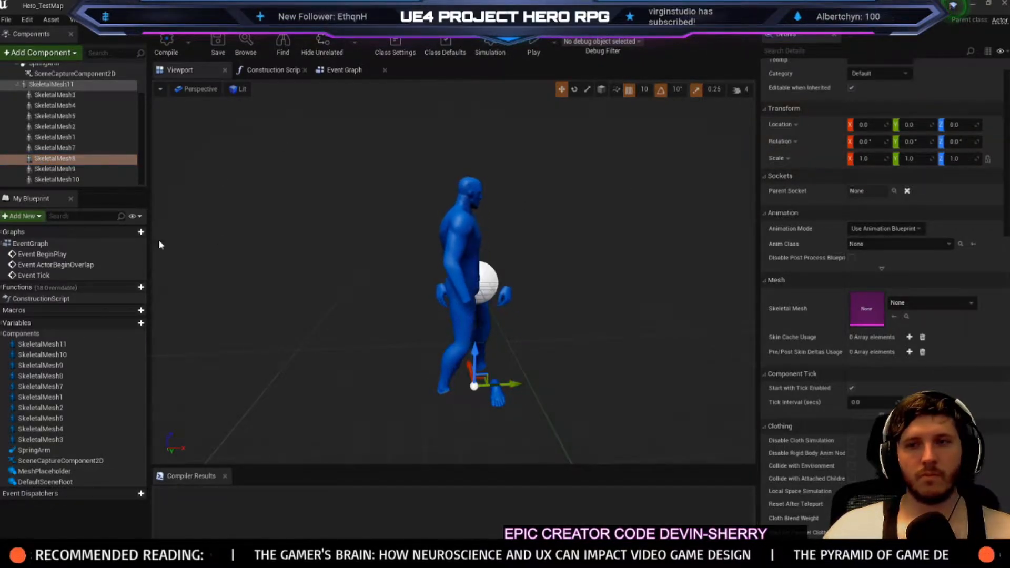
# Paste the zero rotation onto SkeletalMesh9 and SkeletalMesh10, the hands and feet parts, and compile the blueprint
pyautogui.click(55, 169)
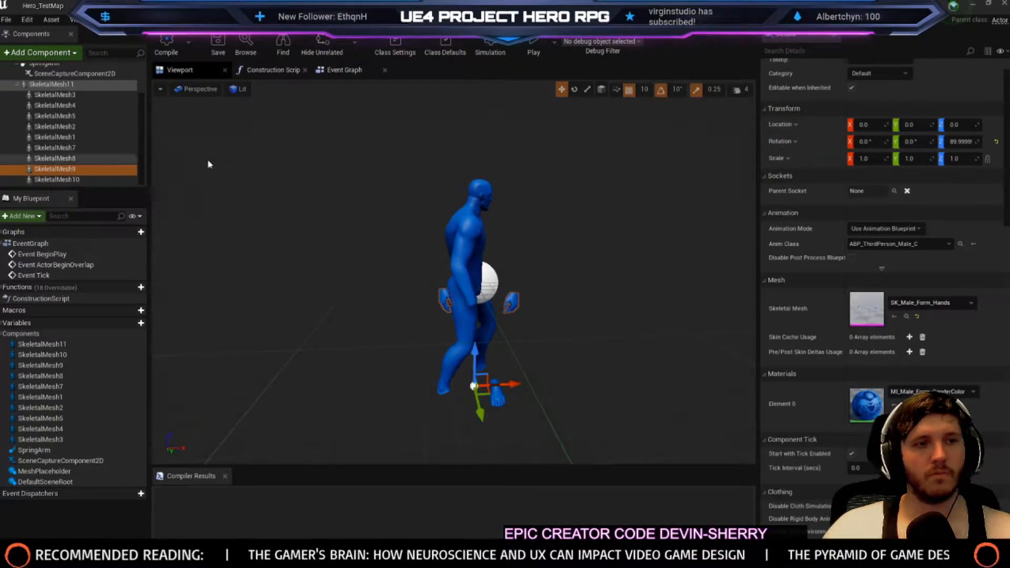
pyautogui.rightClick(839, 141)
pyautogui.click(858, 159)
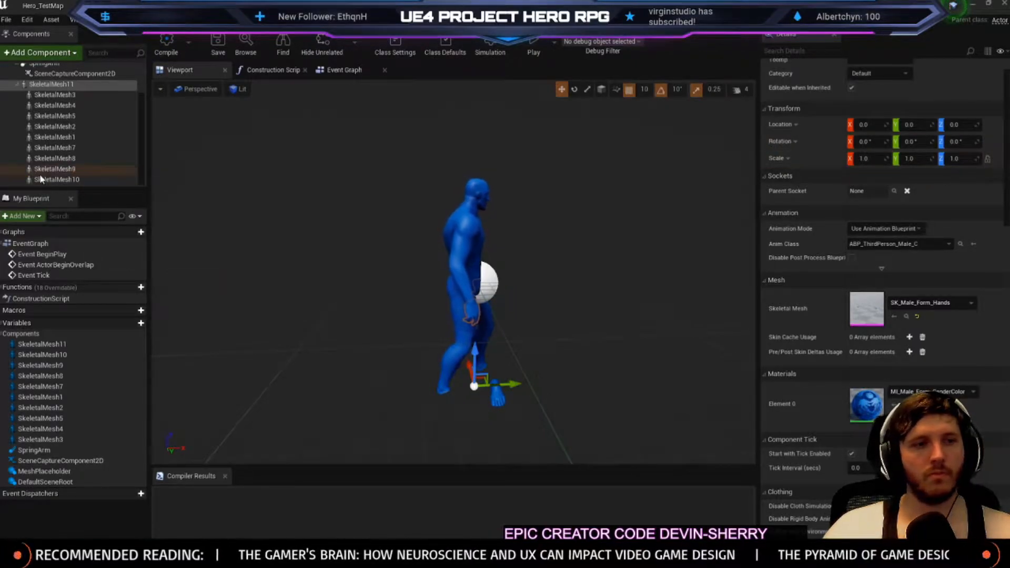
pyautogui.click(57, 180)
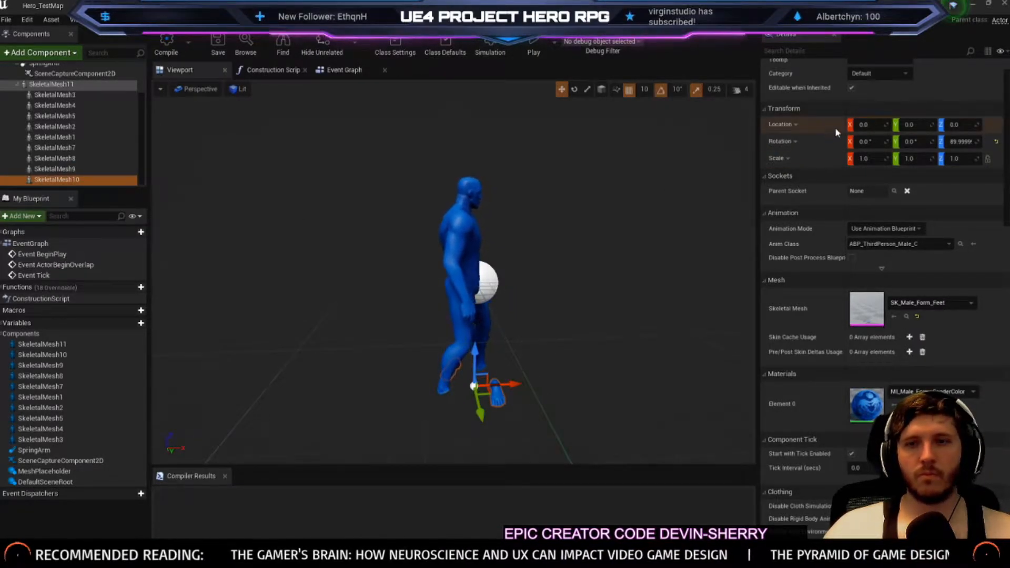
pyautogui.rightClick(826, 145)
pyautogui.click(854, 163)
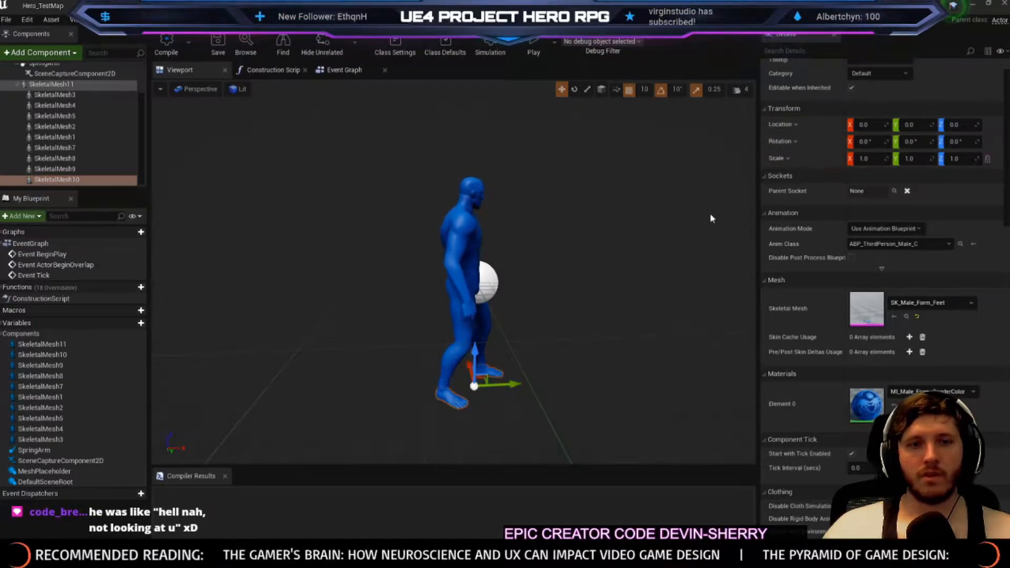
pyautogui.moveTo(271, 97); pyautogui.dragTo(279, 100)
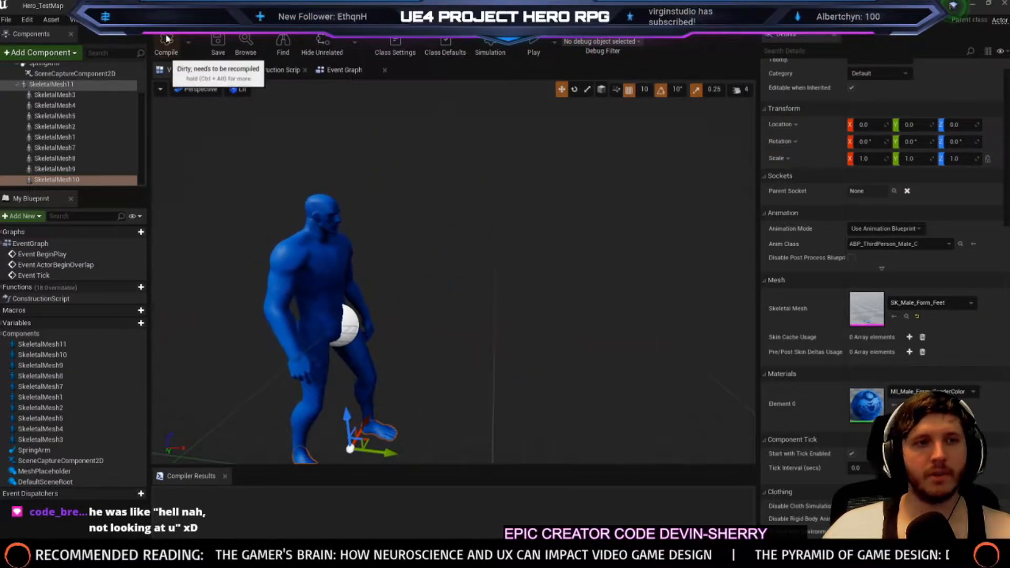
pyautogui.click(165, 47)
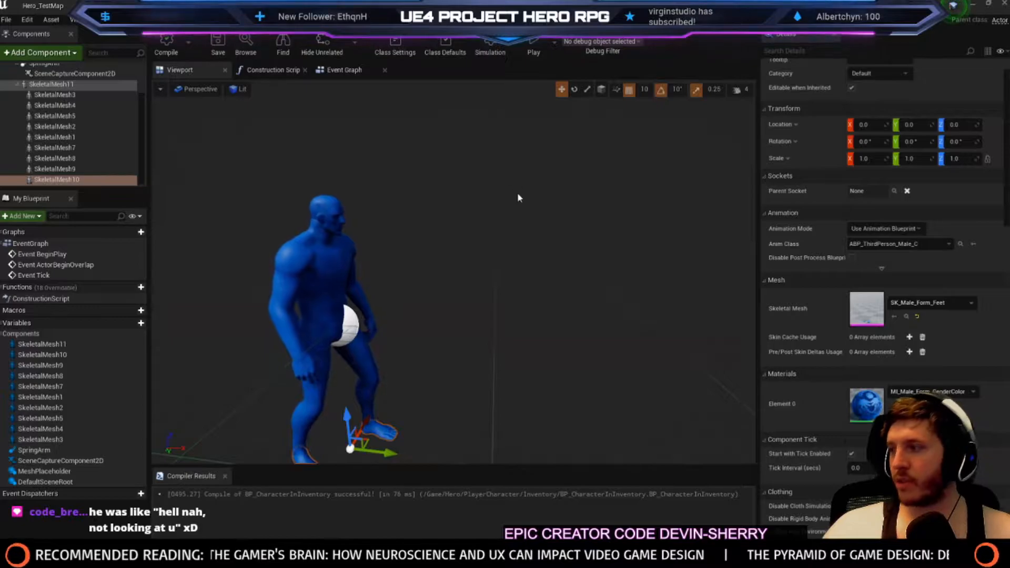
# Rename the parent component SkeletalMesh11 as Head and SkeletalMesh3 as Upperbody
pyautogui.click(42, 84)
pyautogui.press('F2')
pyautogui.write('Head')
pyautogui.press('Return')
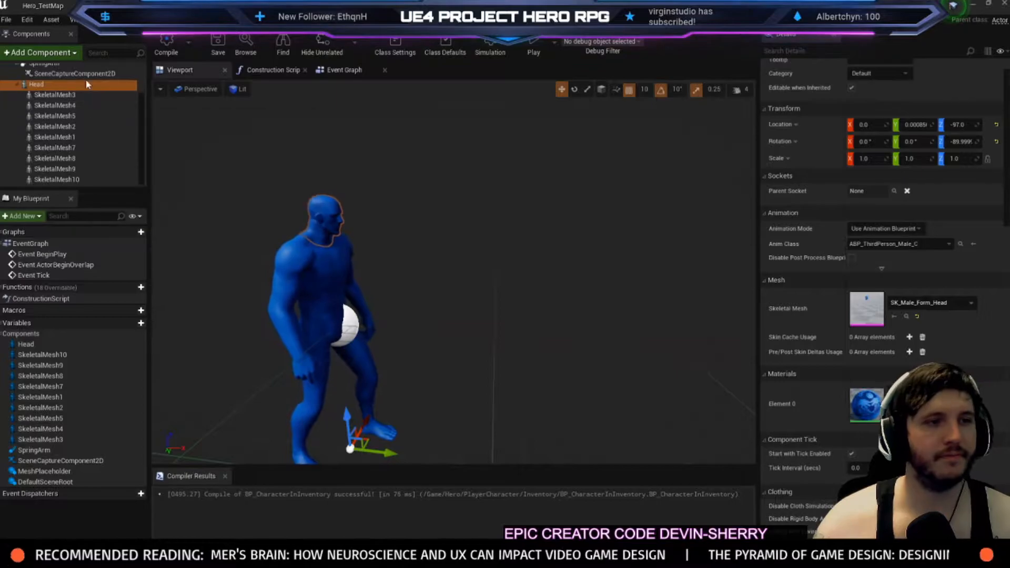
pyautogui.click(56, 96)
pyautogui.press('F2')
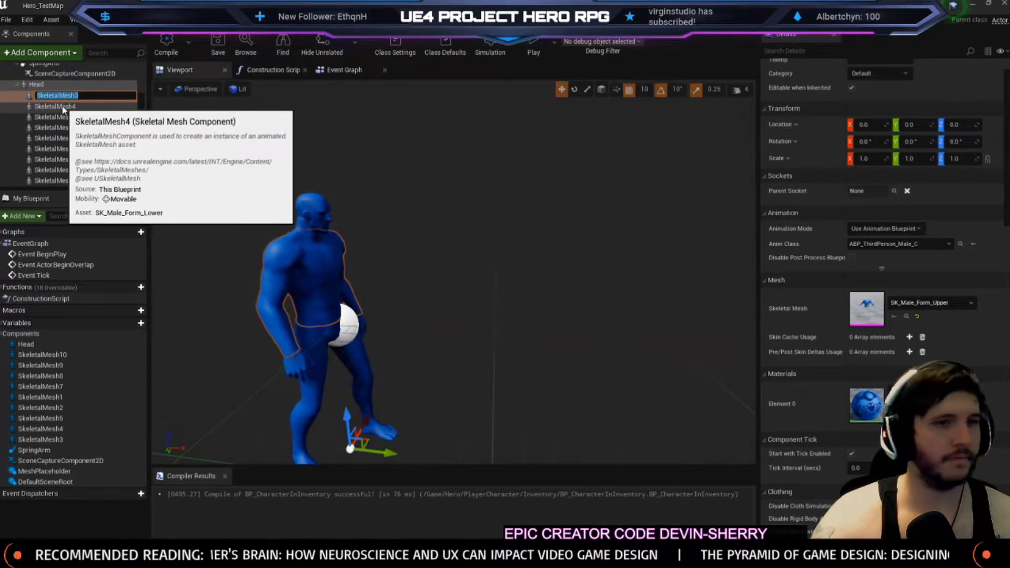
pyautogui.write('Upperbody')
pyautogui.press('Return')
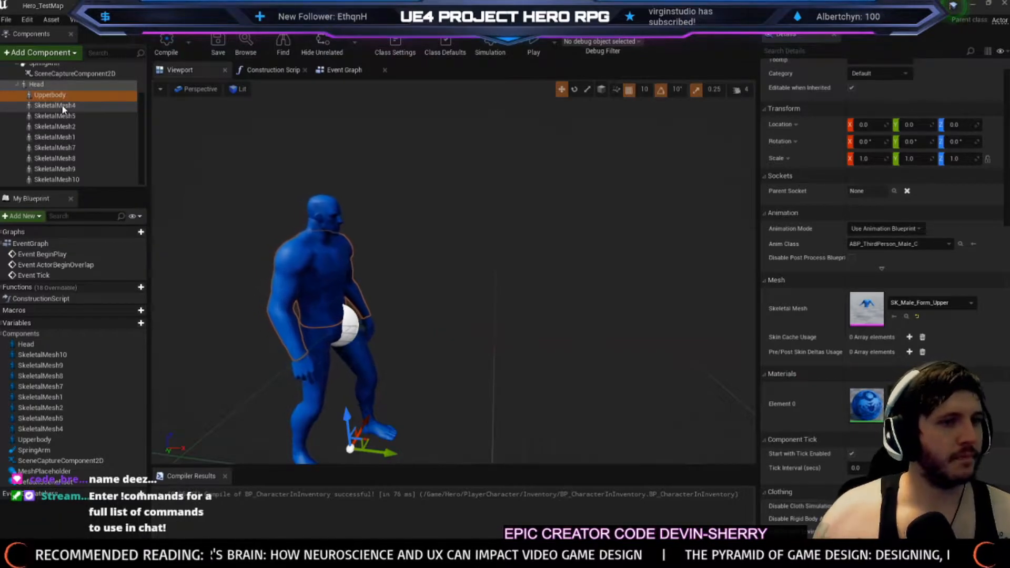
# Rename SkeletalMesh4 as Lowerbody and SkeletalMesh5 as Hair
pyautogui.click(55, 106)
pyautogui.click(55, 107)
pyautogui.write('Lower')
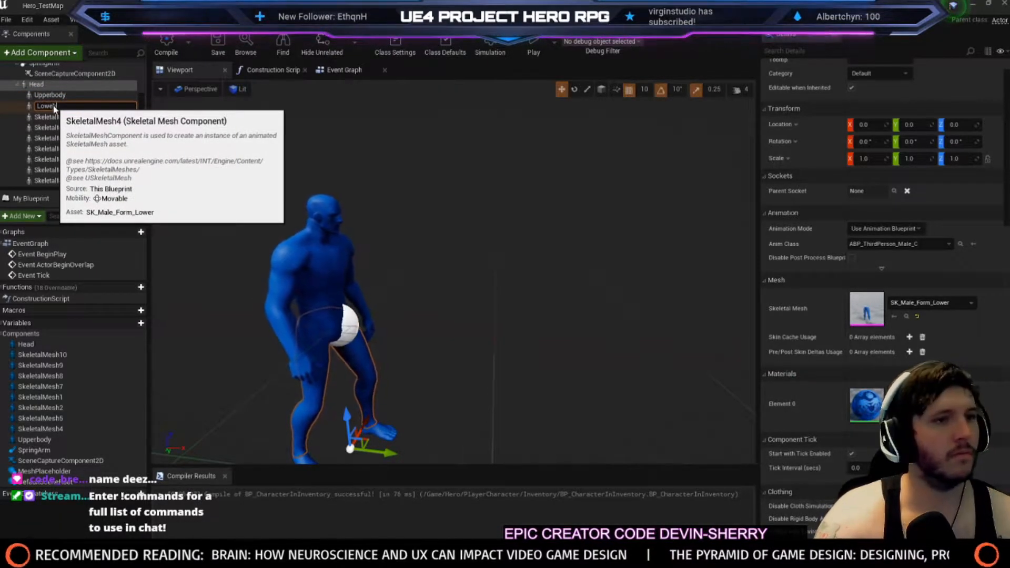
pyautogui.write('body')
pyautogui.press('Return')
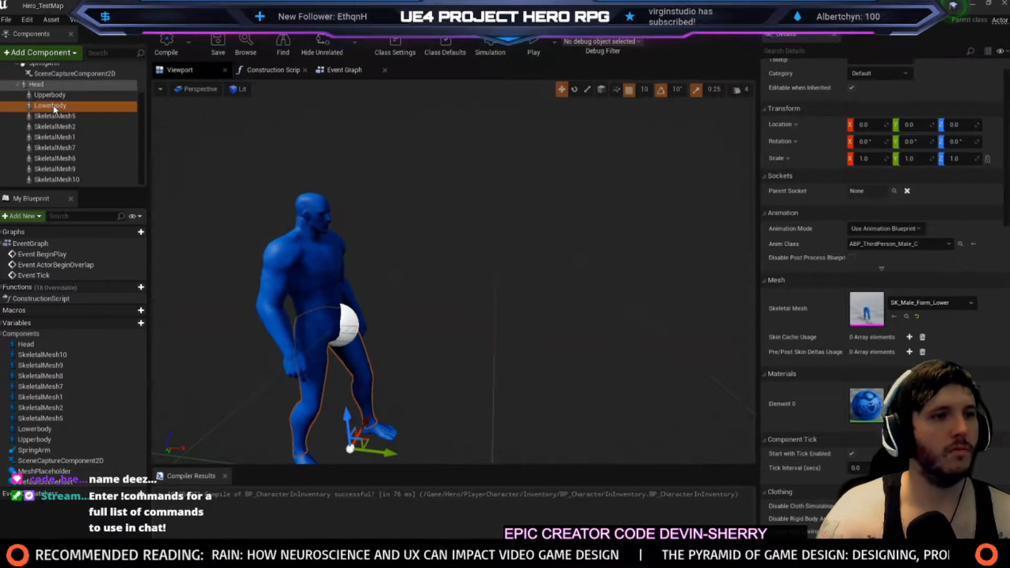
pyautogui.click(51, 118)
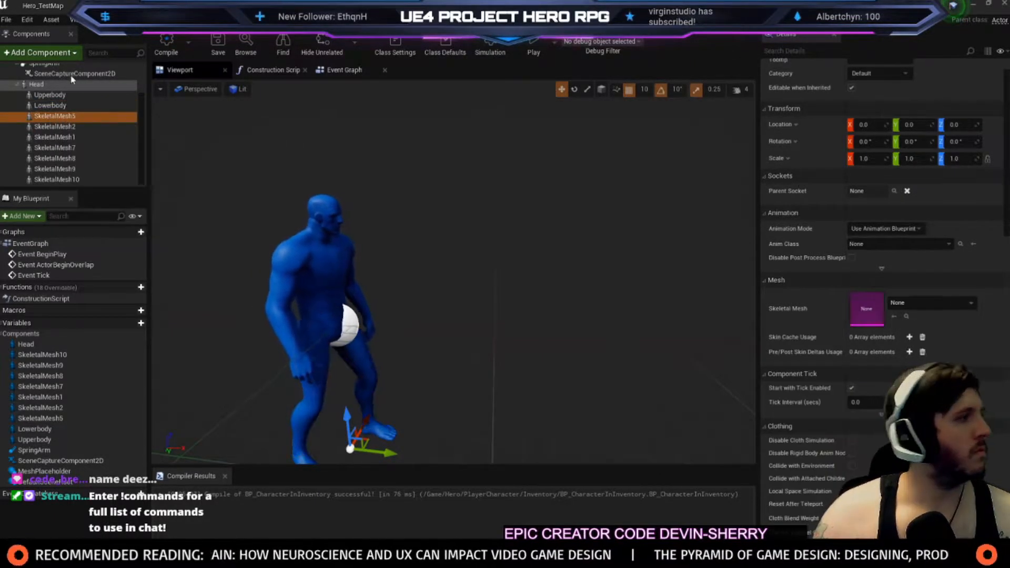
pyautogui.press('F2')
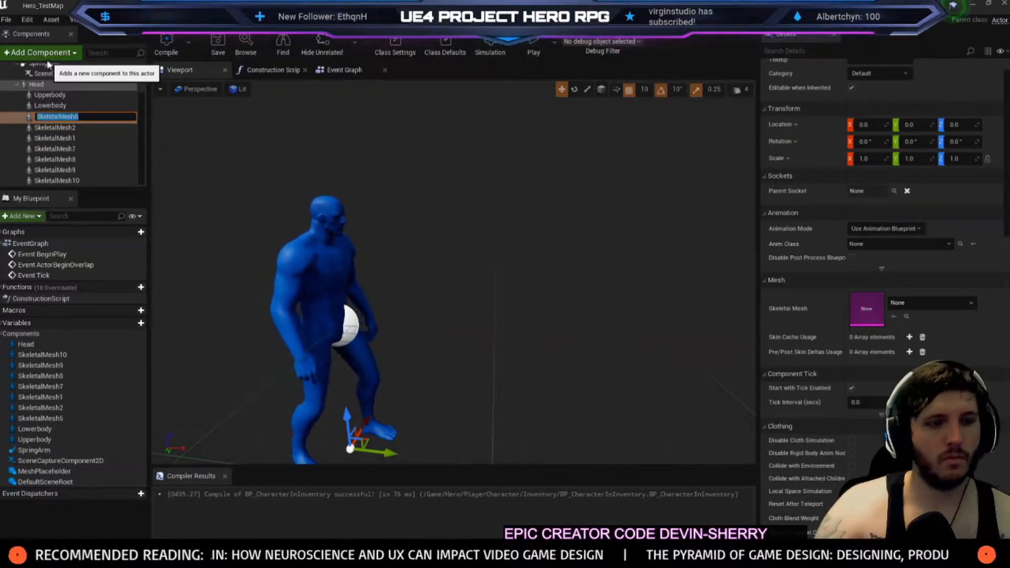
pyautogui.press('Return')
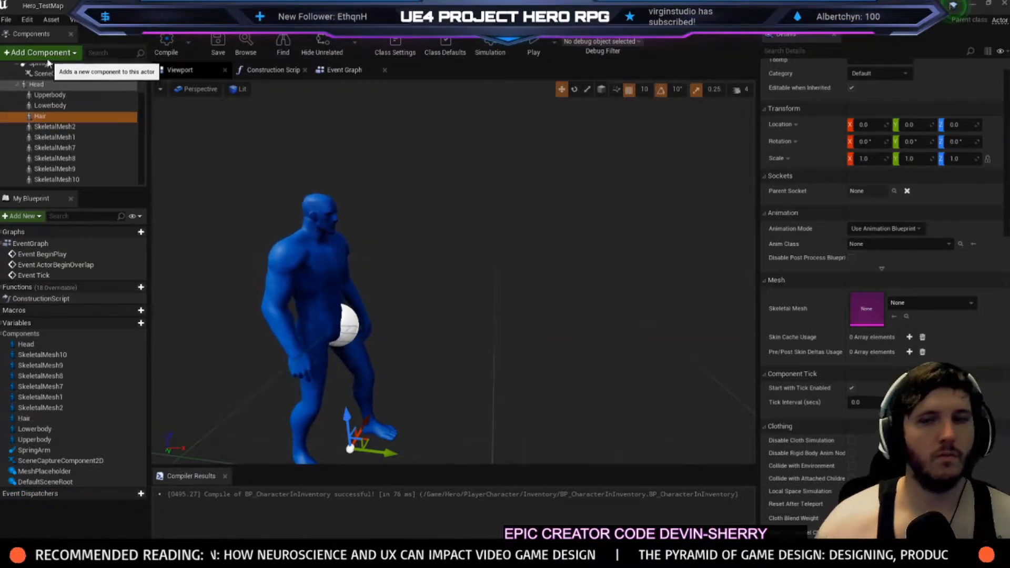
# Rename SkeletalMesh2 as Shoulders and SkeletalMesh1 as Back
pyautogui.click(44, 127)
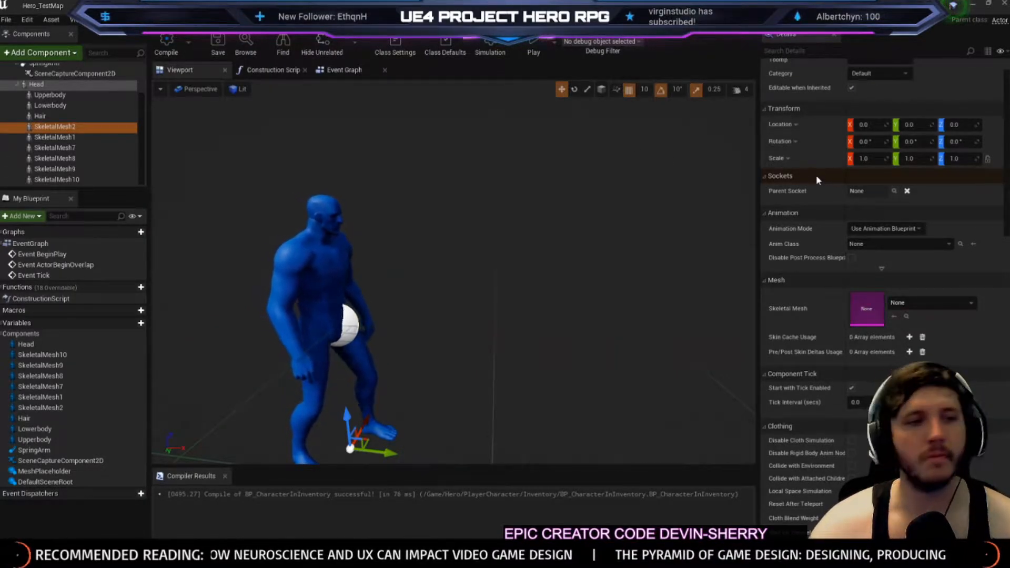
pyautogui.click(63, 127)
pyautogui.write('Shoulders')
pyautogui.press('Return')
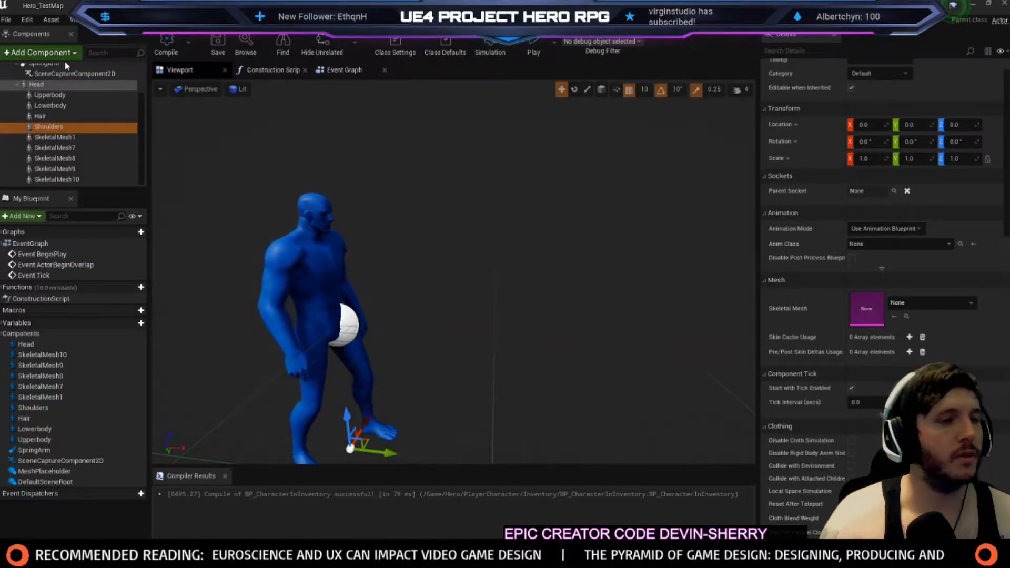
pyautogui.click(48, 137)
pyautogui.press('F2')
pyautogui.write('Back')
pyautogui.press('Return')
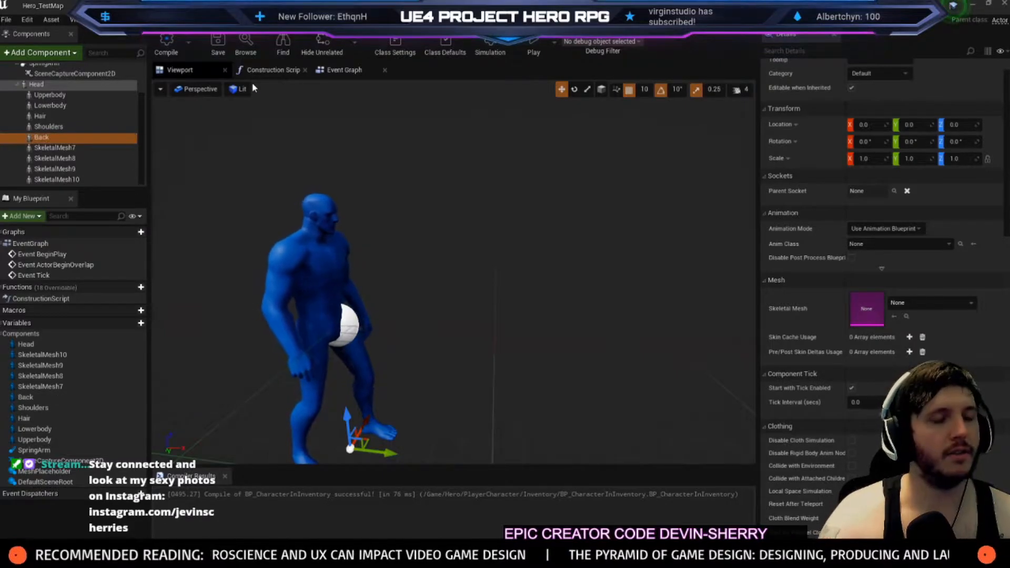
# Rename SkeletalMesh7 as Earrings
pyautogui.click(78, 148)
pyautogui.press('F2')
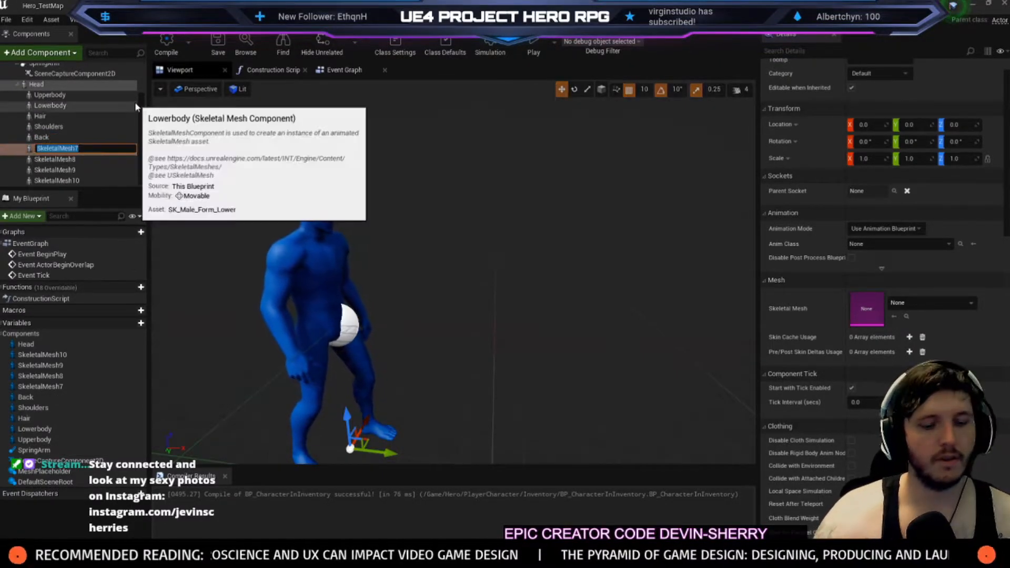
pyautogui.write('Earrings')
pyautogui.press('Return')
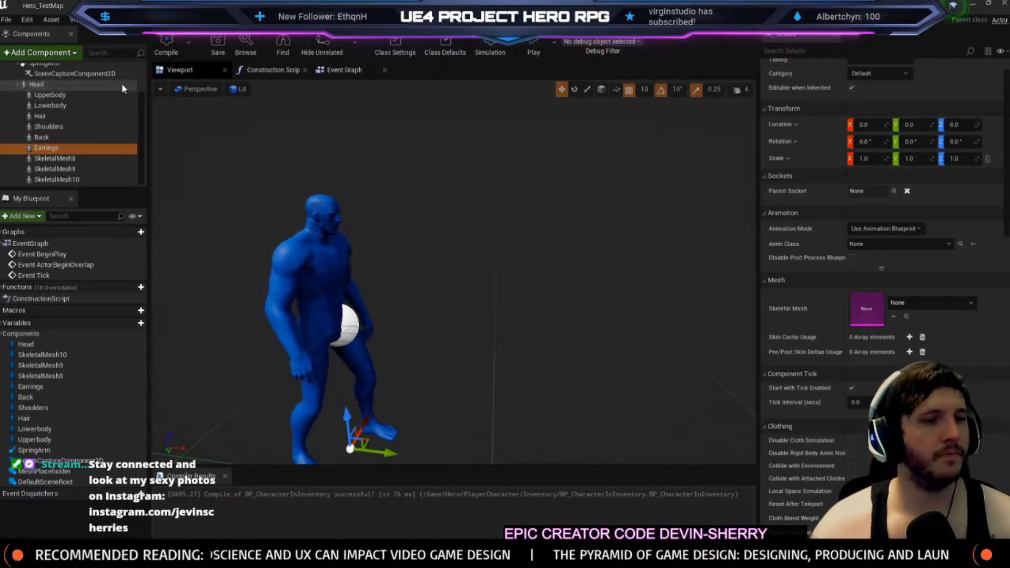
pyautogui.click(62, 159)
pyautogui.press('F2')
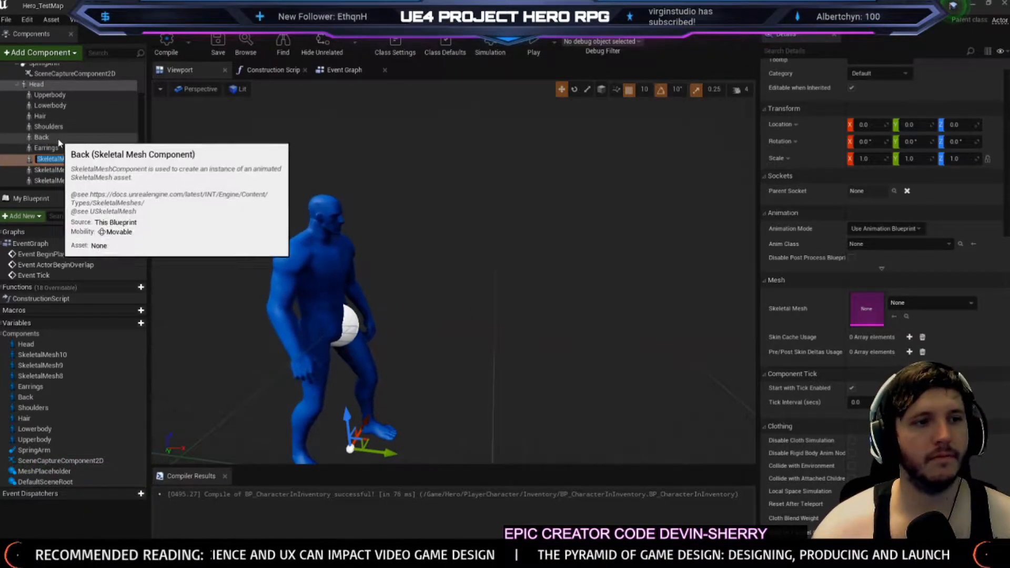
pyautogui.click(52, 149)
# Rename SkeletalMesh9 as Hands and SkeletalMesh10 as Feet
pyautogui.click(47, 169)
pyautogui.press('F2')
pyautogui.write('Hands')
pyautogui.press('Return')
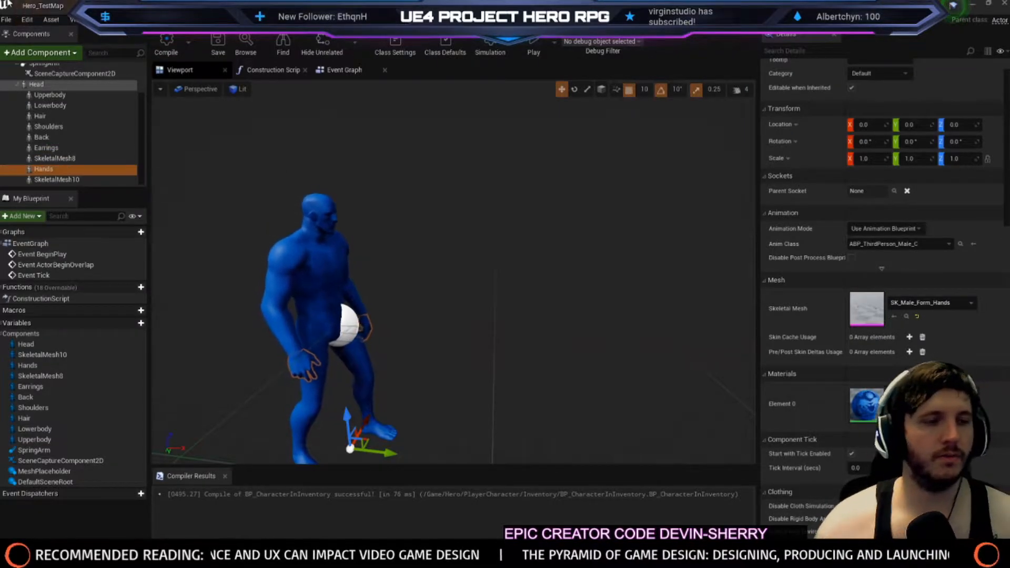
pyautogui.click(65, 181)
pyautogui.press('F2')
pyautogui.write('Feet')
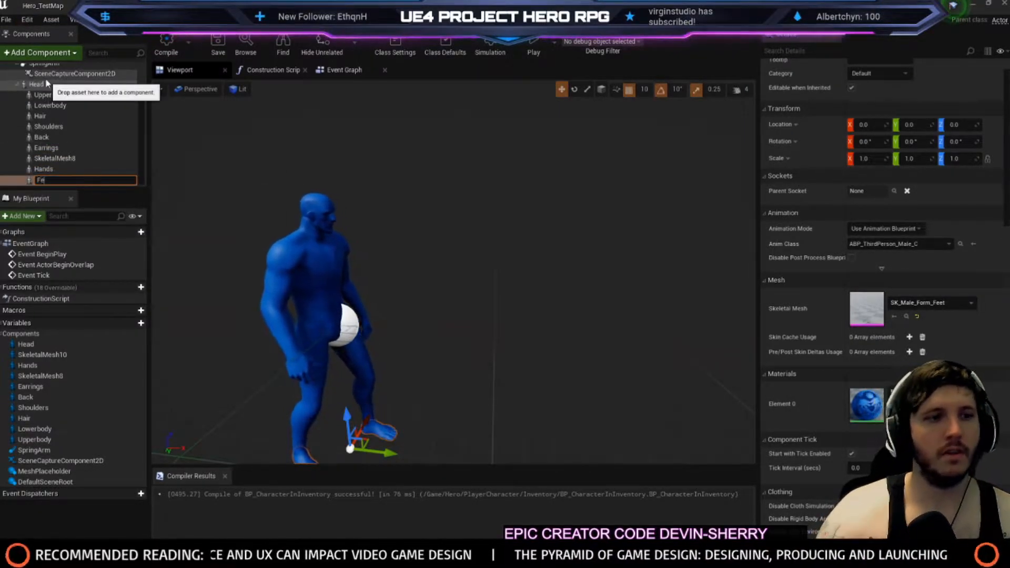
pyautogui.press('Return')
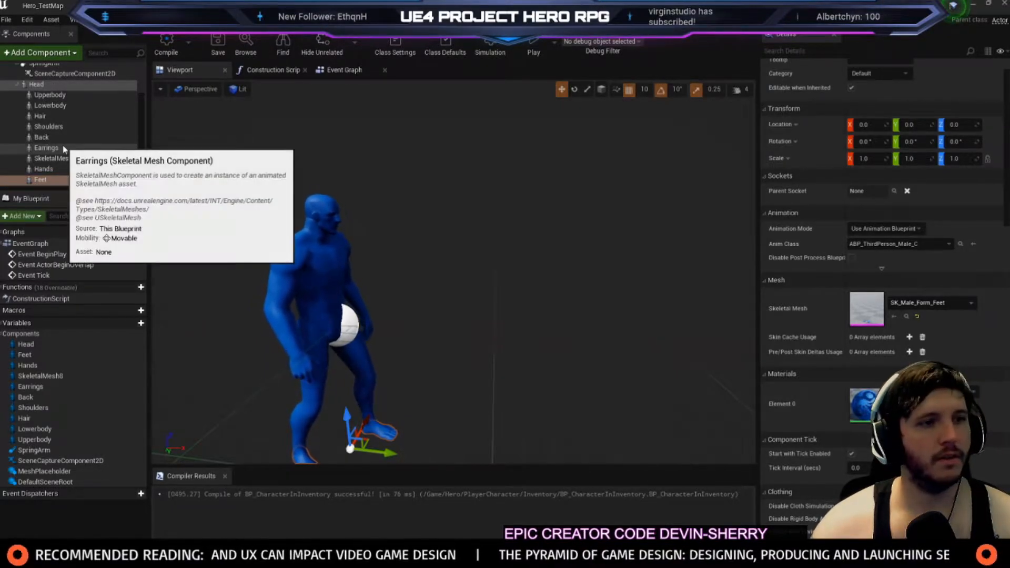
# Rename SkeletalMesh8 as PrimaryWeapon
pyautogui.click(59, 159)
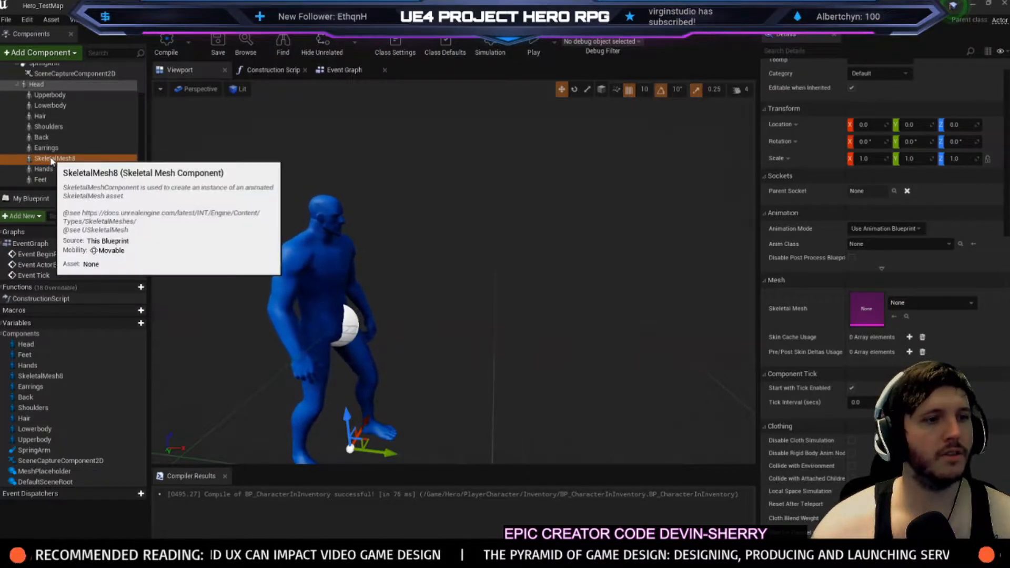
pyautogui.press('F2')
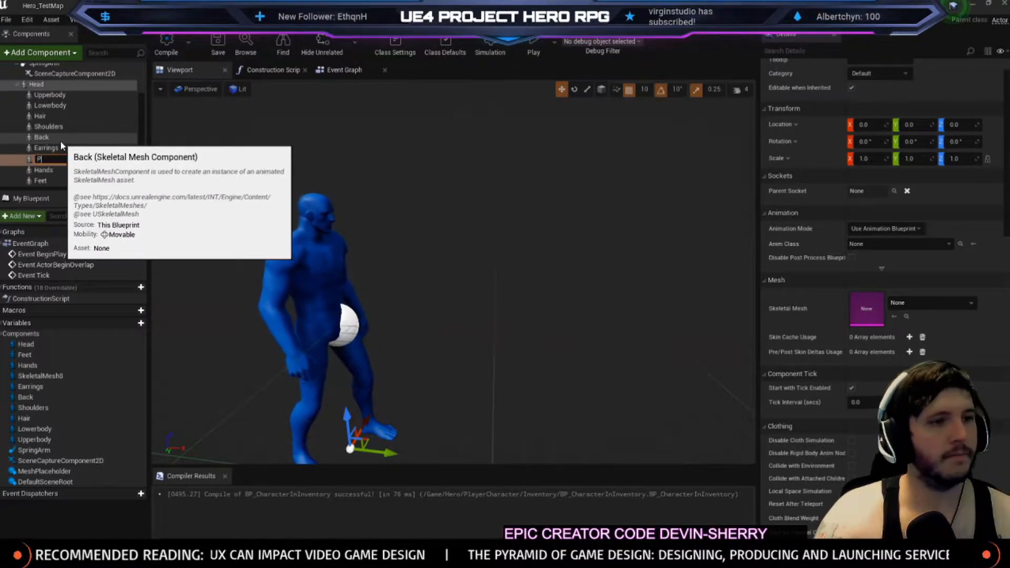
pyautogui.write('PrimaryWeapon')
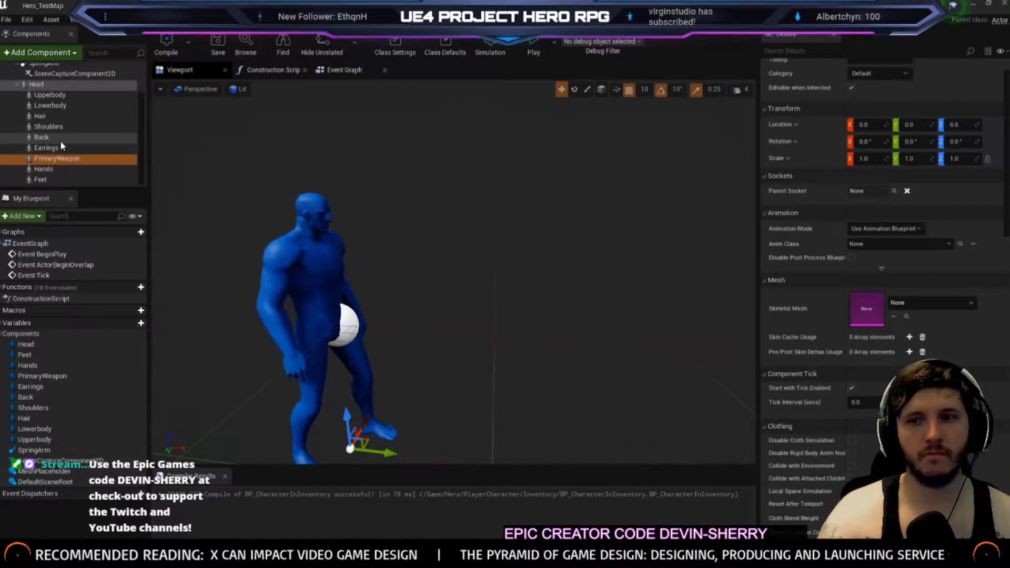
pyautogui.press('Return')
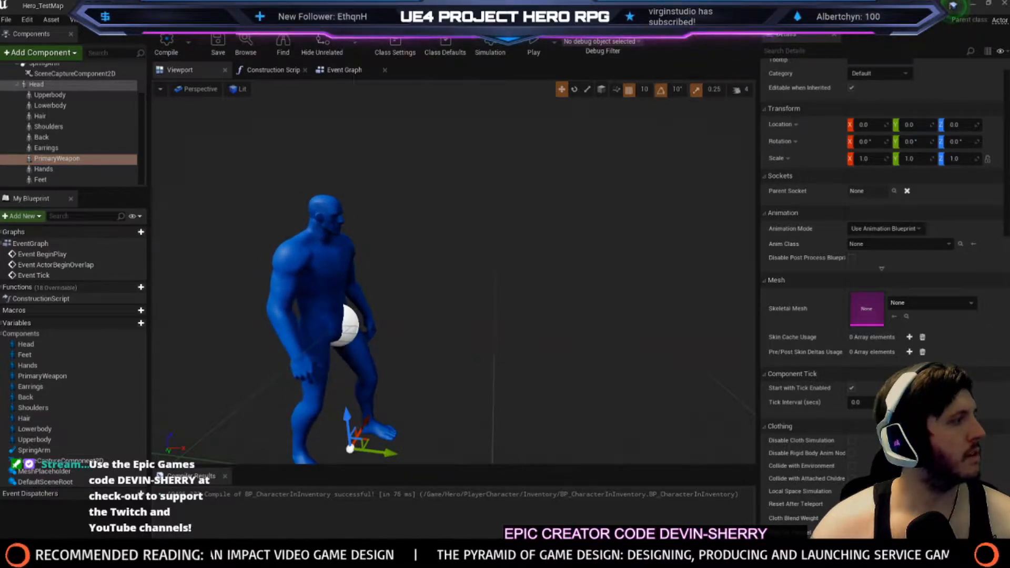
# Add another skeletal mesh component without a mesh asset and attach it as a child of Head
pyautogui.click(28, 85)
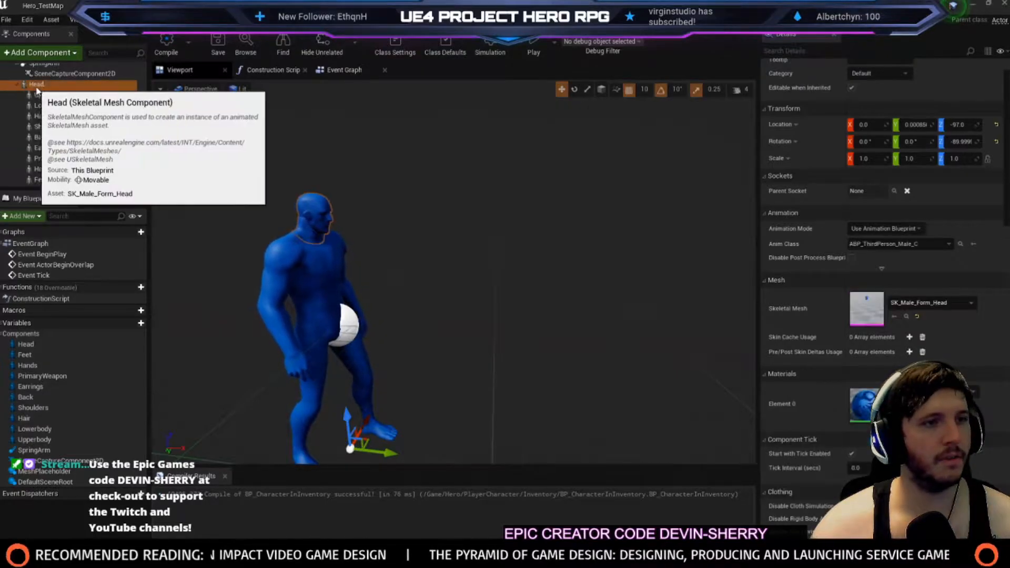
pyautogui.rightClick(39, 85)
pyautogui.click(56, 150)
pyautogui.scroll(-1, 54, 147)
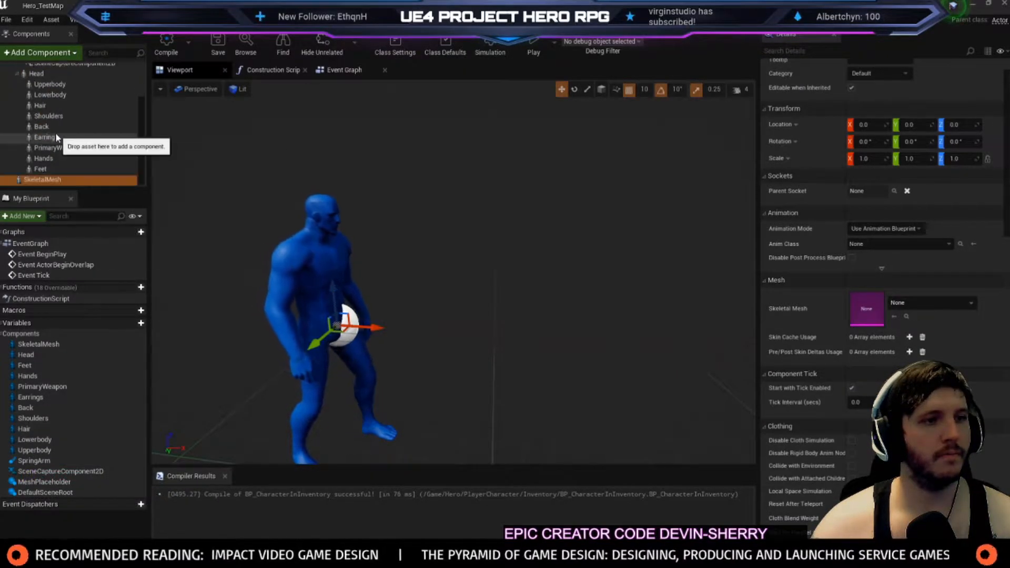
pyautogui.moveTo(39, 182); pyautogui.dragTo(47, 92)
pyautogui.moveTo(48, 96); pyautogui.dragTo(38, 76)
# Rename the new skeletal mesh under Head as Shield and compile BP_CharacterInInventory
pyautogui.press('F2')
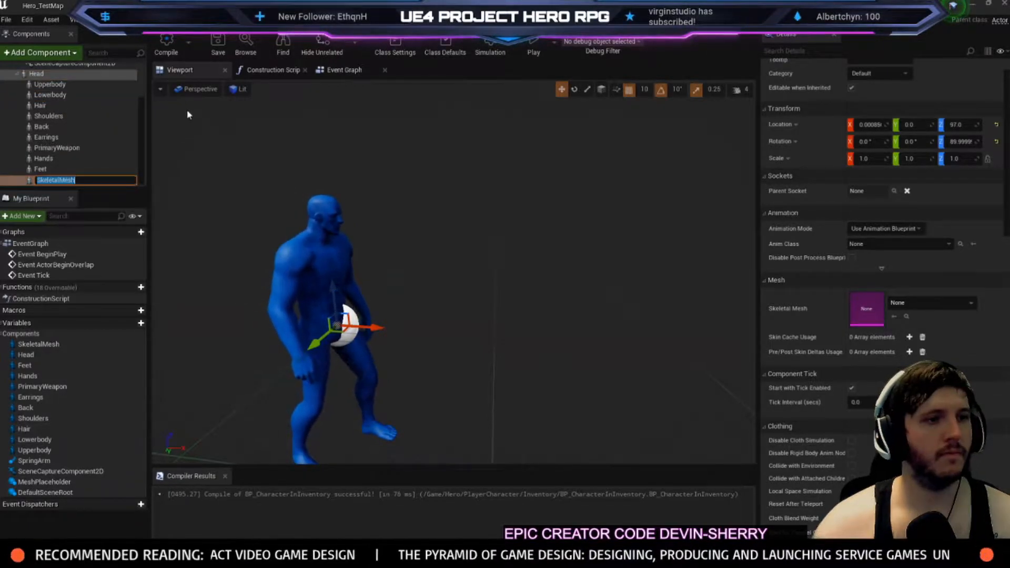
pyautogui.write('Shield')
pyautogui.press('Return')
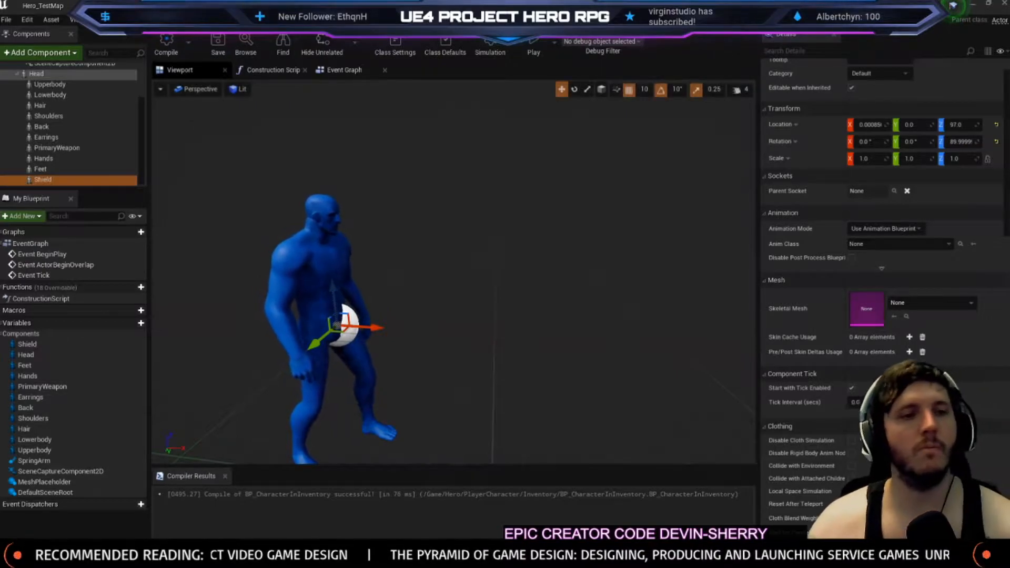
pyautogui.click(166, 46)
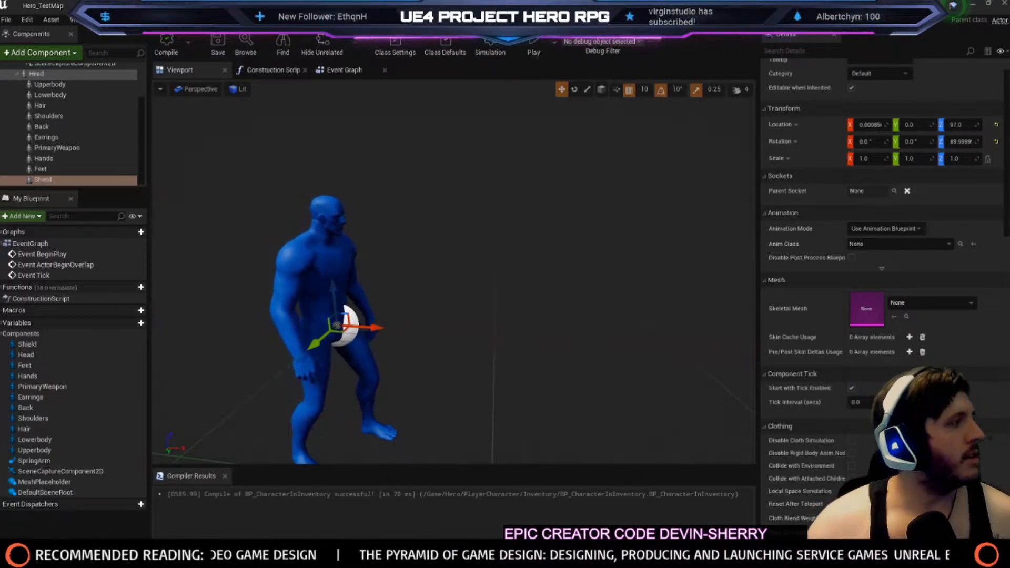
# Delete the ChildActor and Scene components from BP_Hero_PlayerCharacter and compile the blueprint
pyautogui.click(137, 5)
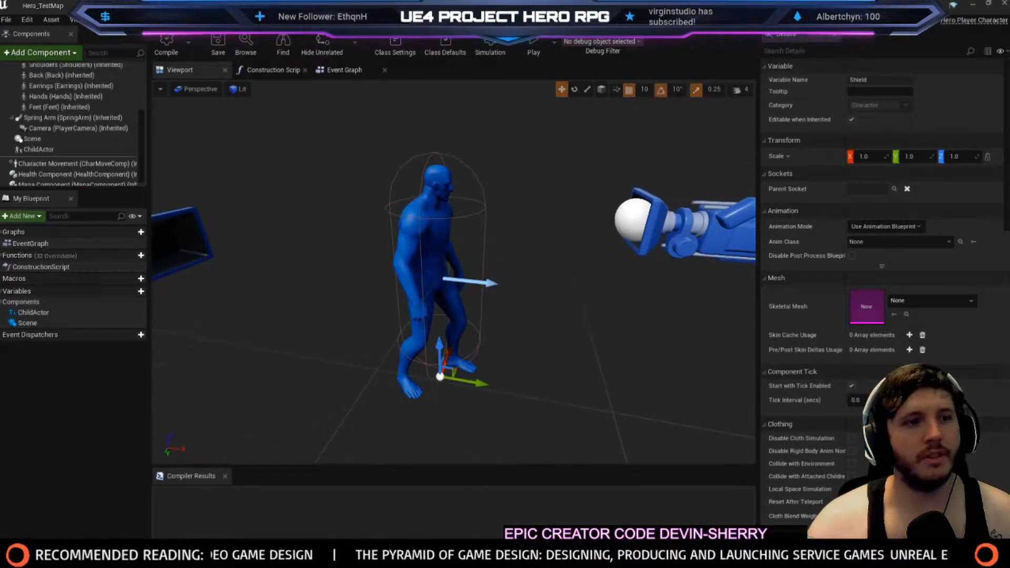
pyautogui.click(40, 150)
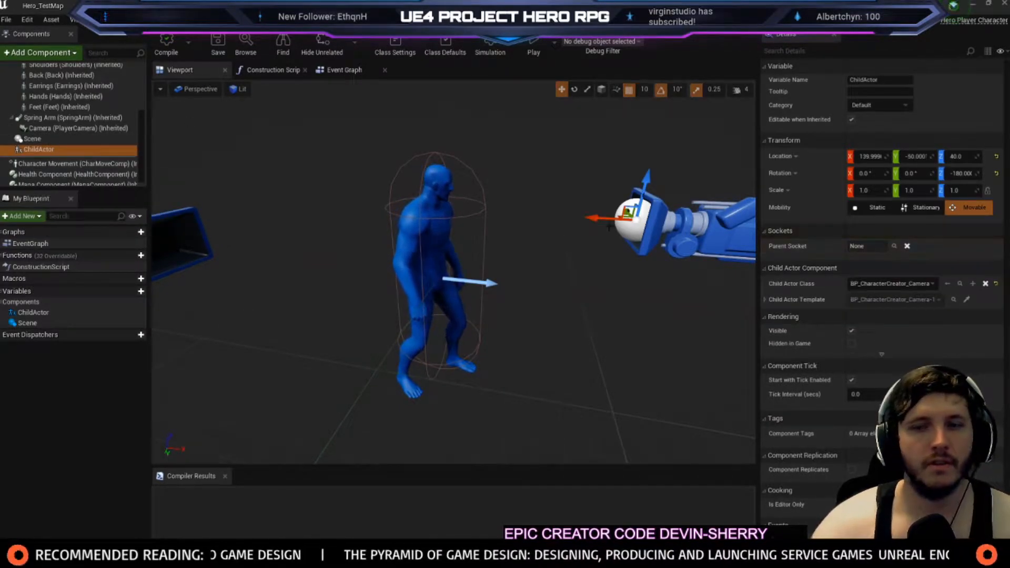
pyautogui.press('Delete')
pyautogui.click(43, 145)
pyautogui.press('Delete')
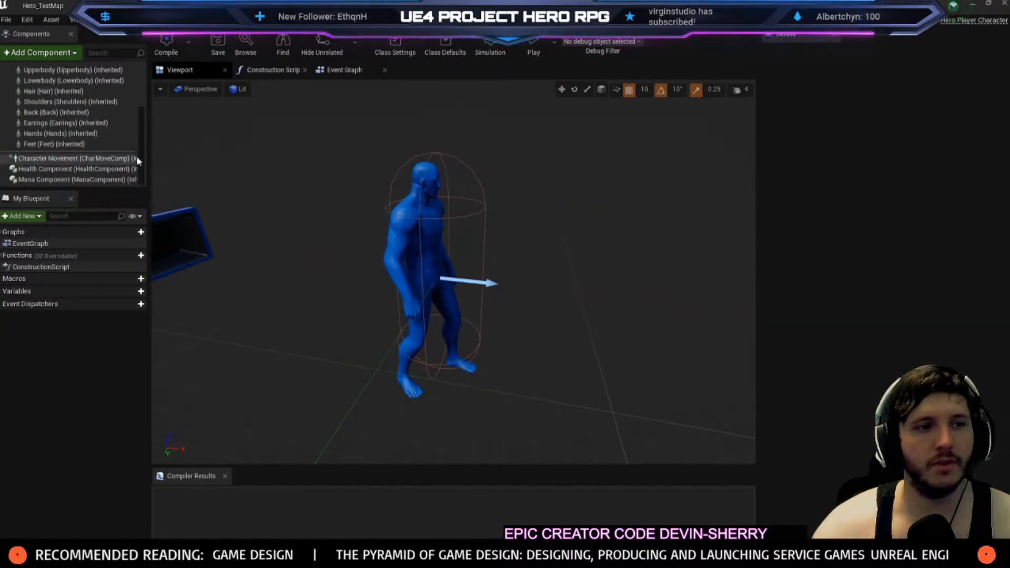
pyautogui.click(172, 34)
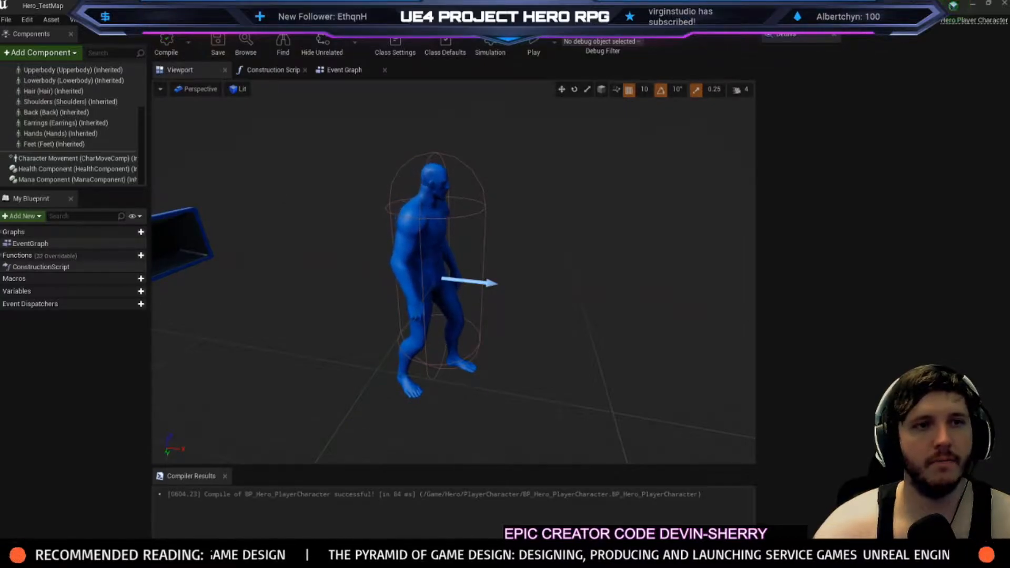
pyautogui.click(158, 6)
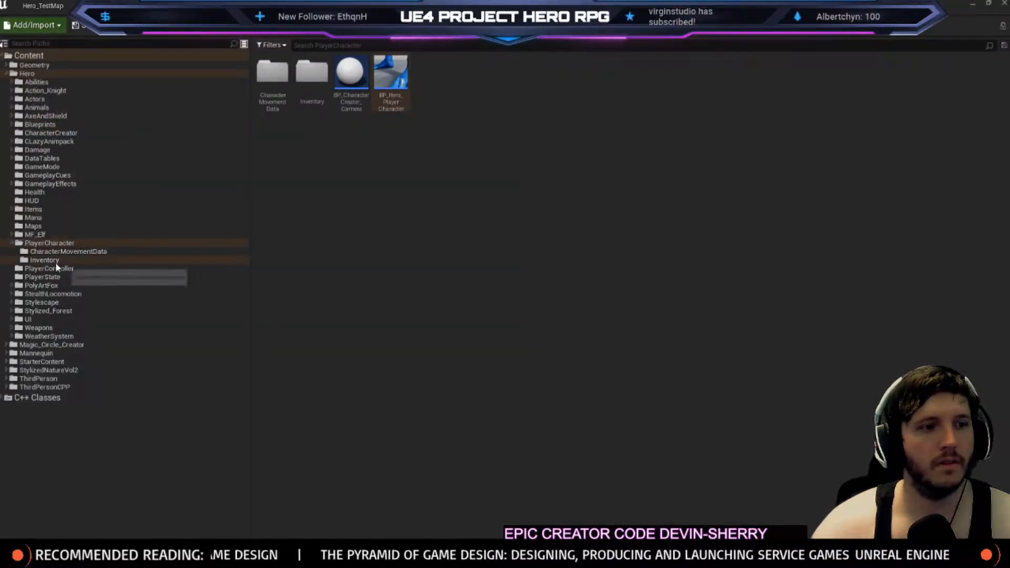
pyautogui.click(351, 76)
pyautogui.press('Delete')
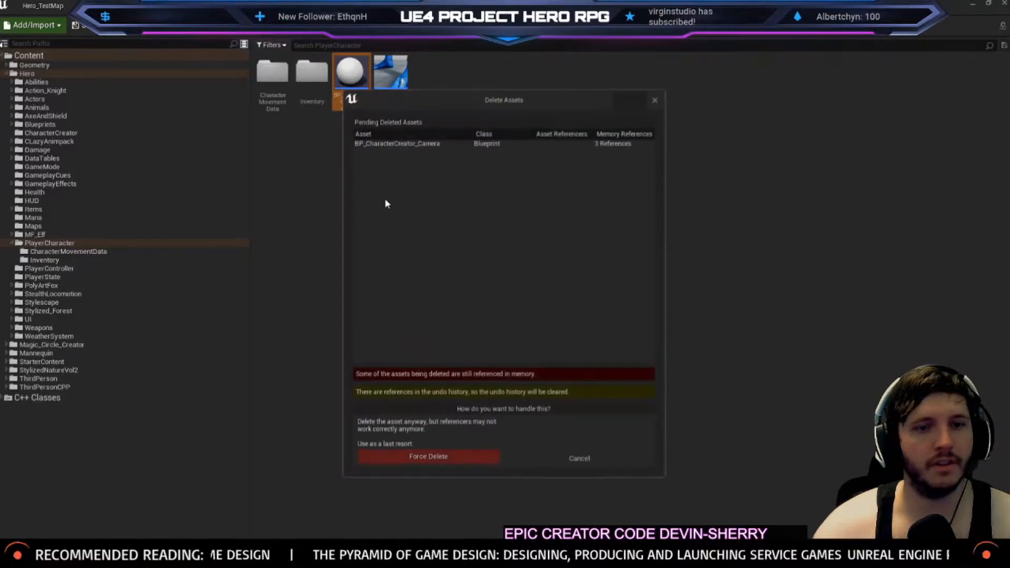
pyautogui.click(579, 458)
# Recompile BP_Hero_PlayerCharacter and force delete the BP_CharacterCreator_Camera blueprint from the PlayerCharacter folder
pyautogui.doubleClick(390, 72)
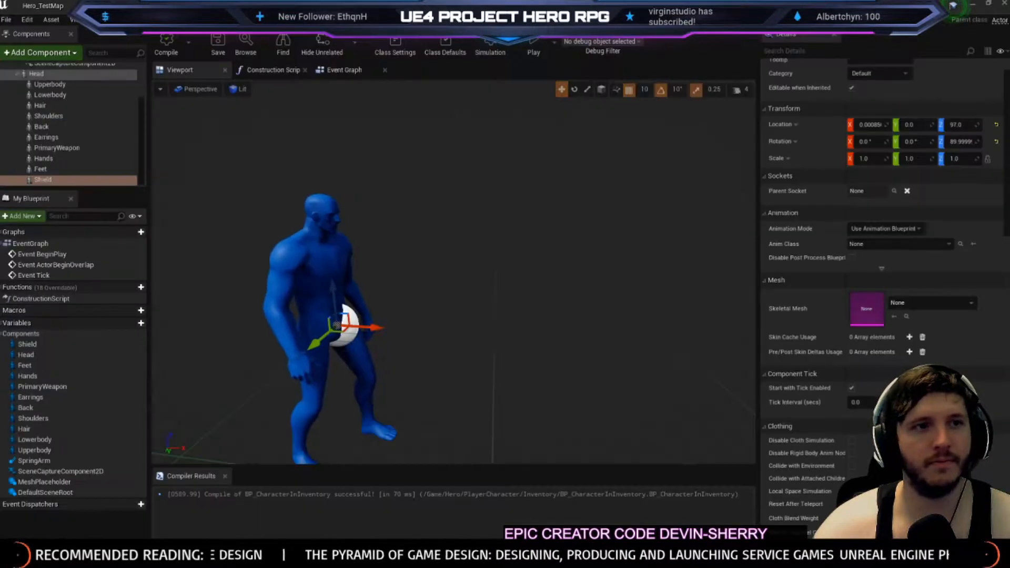
pyautogui.click(215, 6)
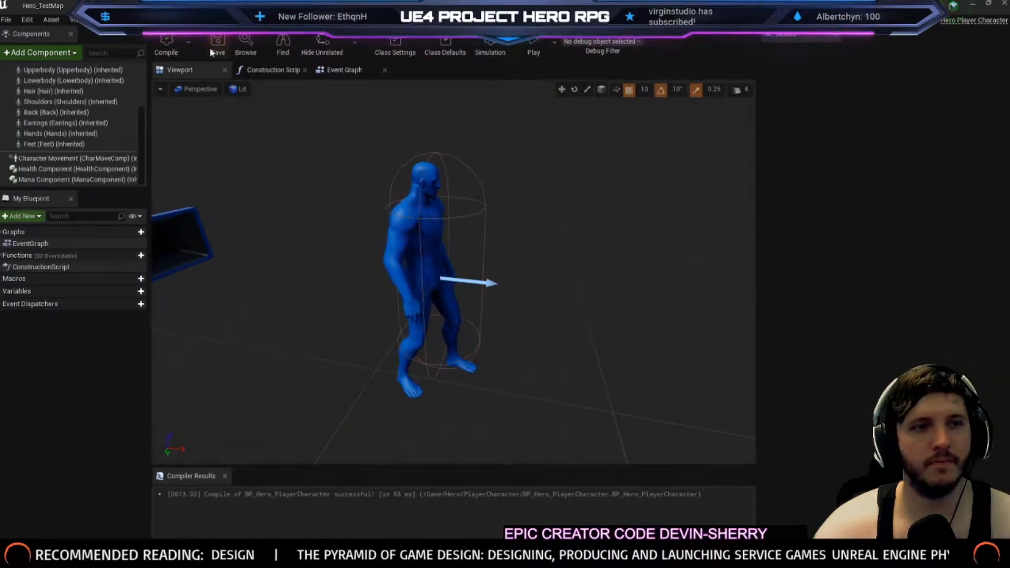
pyautogui.click(299, 6)
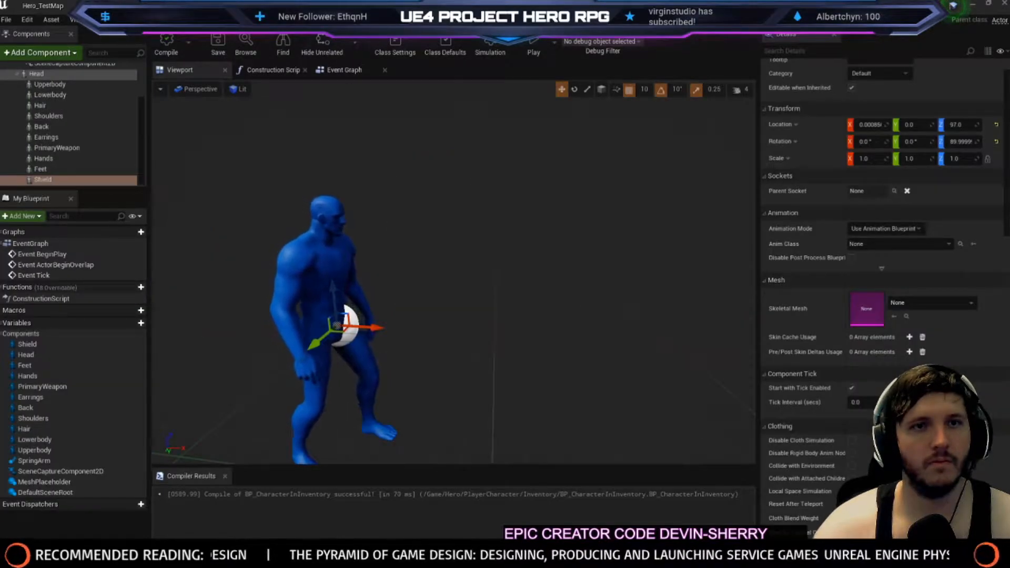
pyautogui.click(384, 6)
pyautogui.click(131, 6)
pyautogui.click(344, 100)
pyautogui.press('Delete')
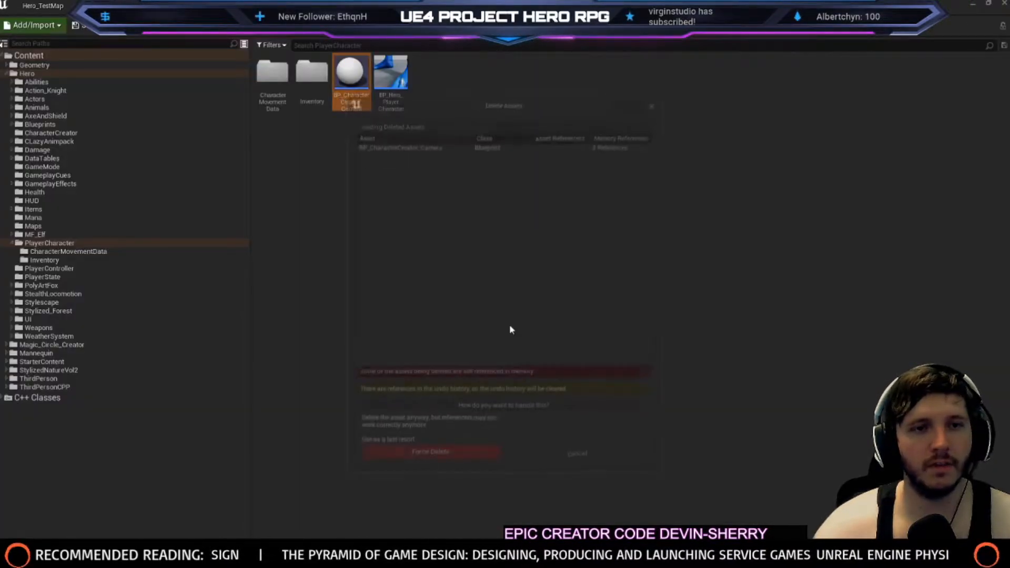
pyautogui.click(425, 455)
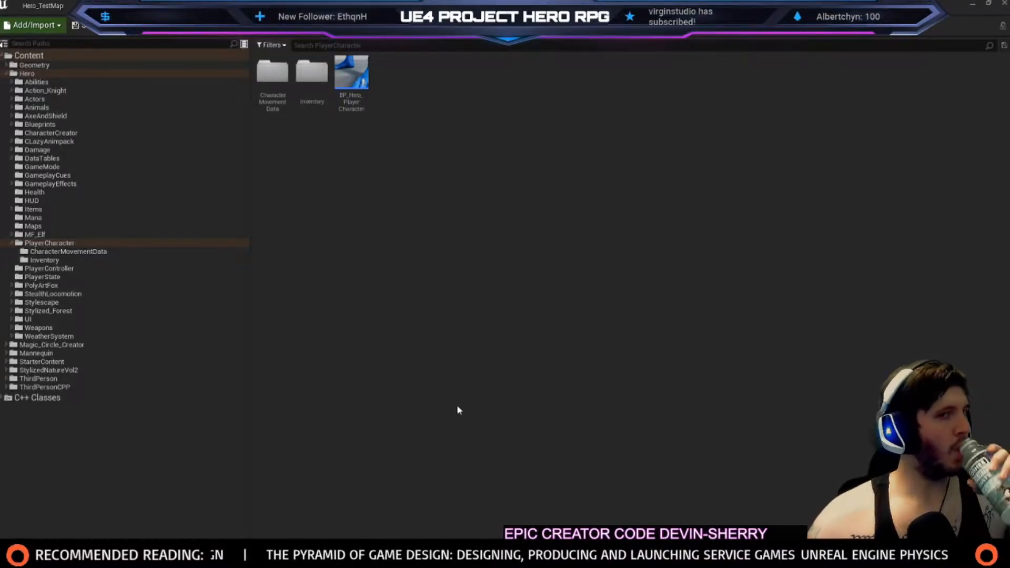
pyautogui.click(351, 78)
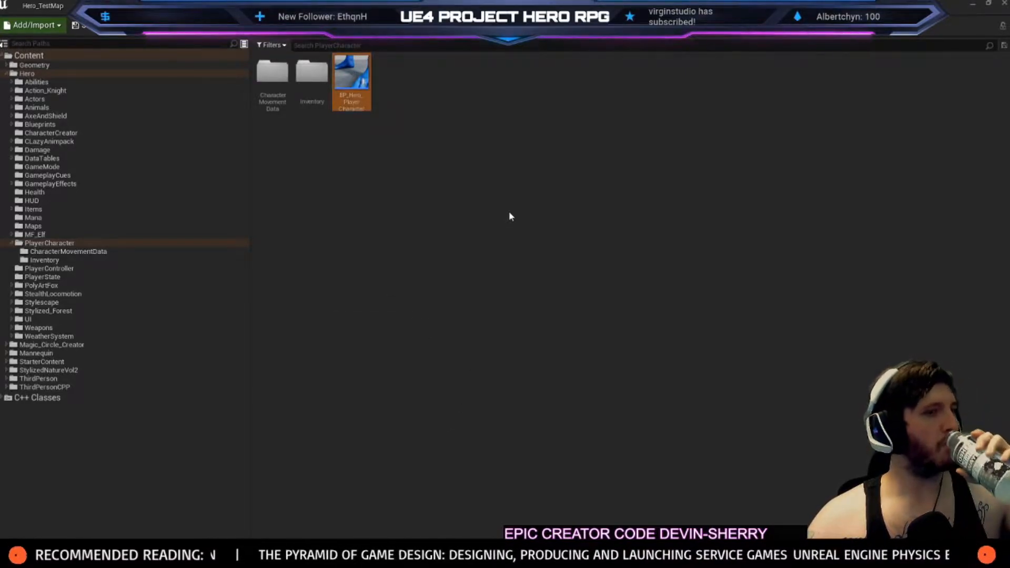
pyautogui.click(501, 200)
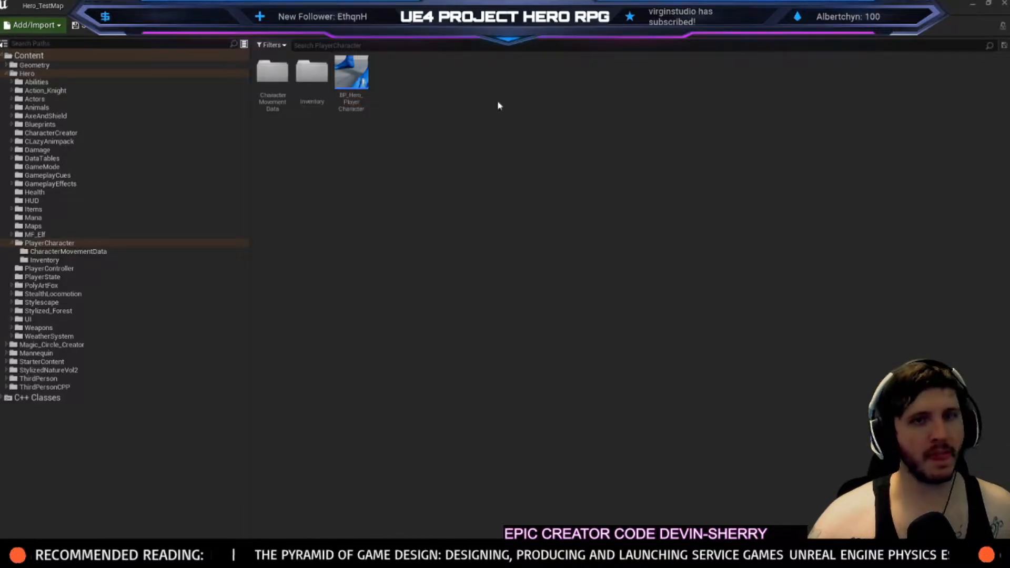
# Restart the Hero project from Rider and reopen BP_CharacterInInventory from the PlayerCharacter Inventory folder in its 3D viewport
pyautogui.click(1005, 4)
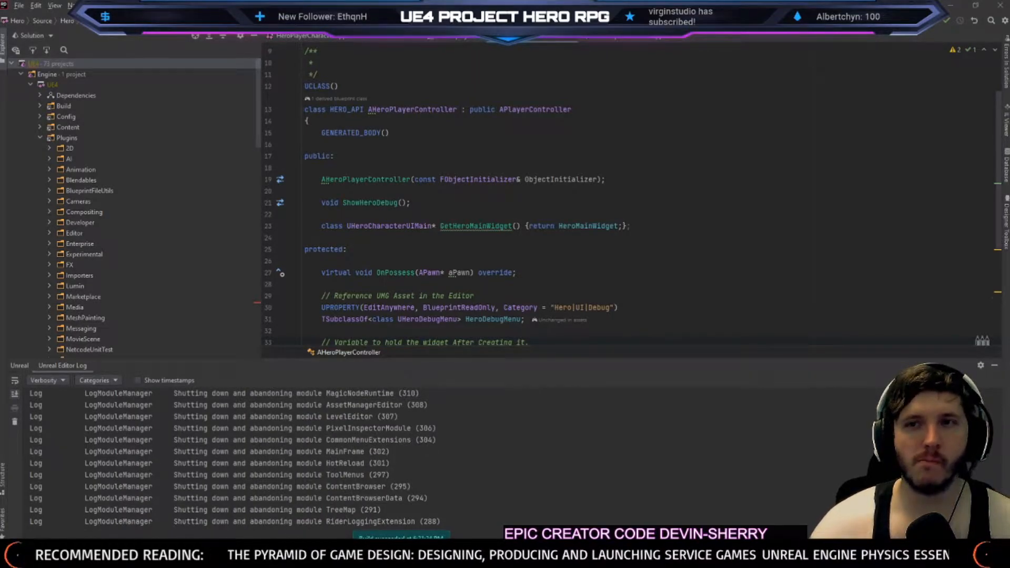
pyautogui.hotkey('ctrl', 'shift', 'b')
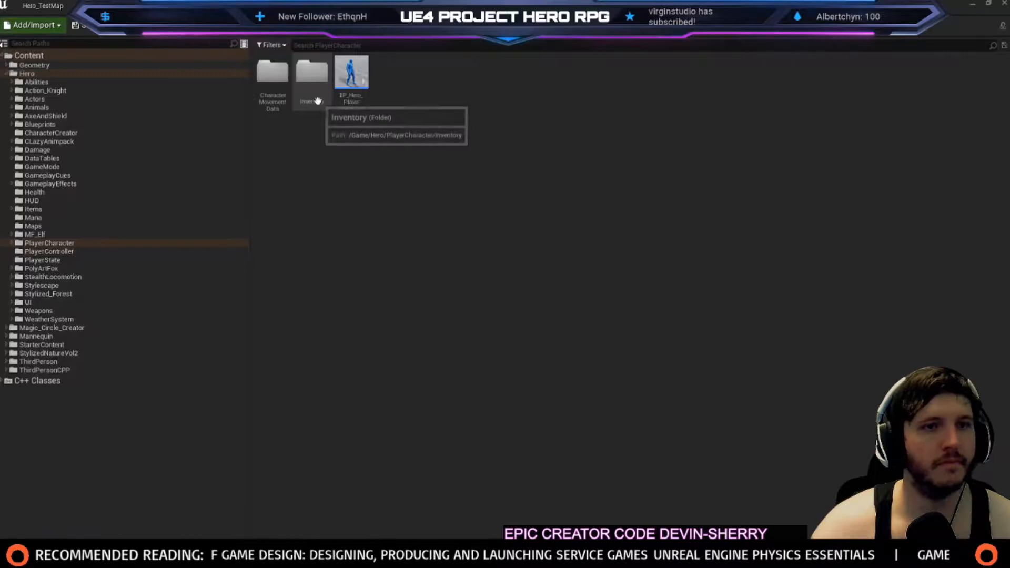
pyautogui.click(297, 98)
pyautogui.doubleClick(297, 98)
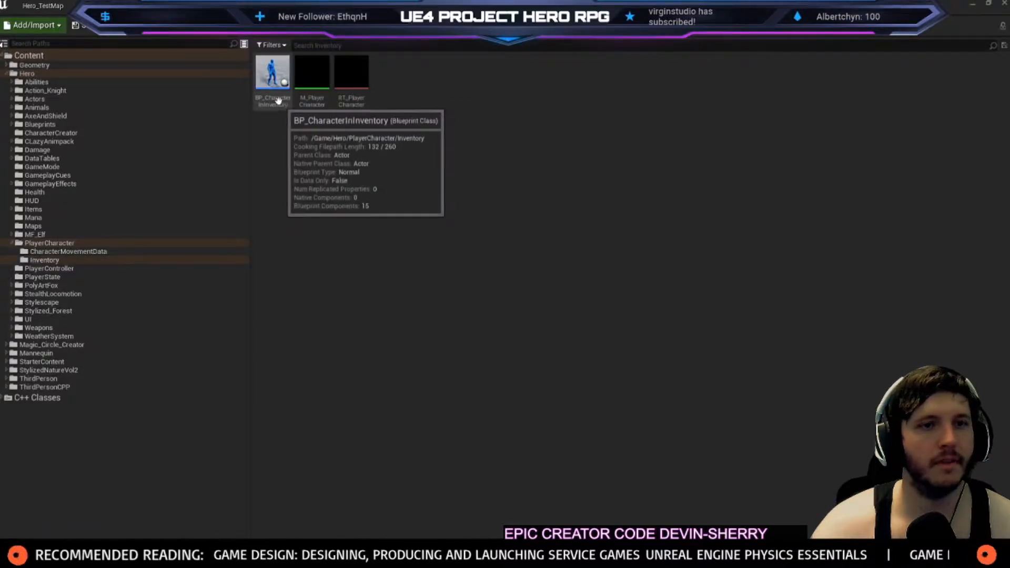
pyautogui.doubleClick(273, 76)
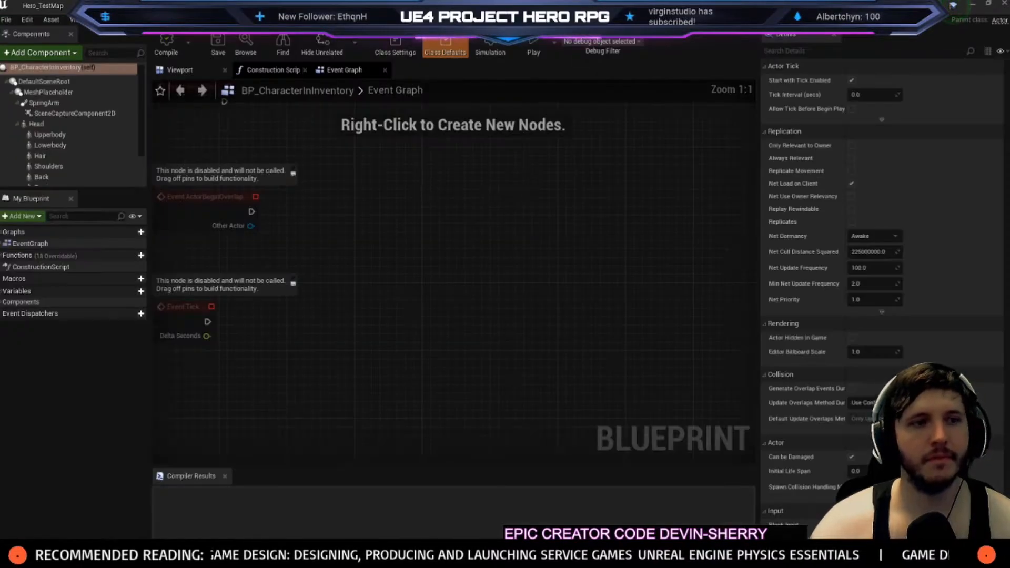
pyautogui.click(179, 70)
pyautogui.moveTo(454, 272); pyautogui.dragTo(201, 205, button='right')
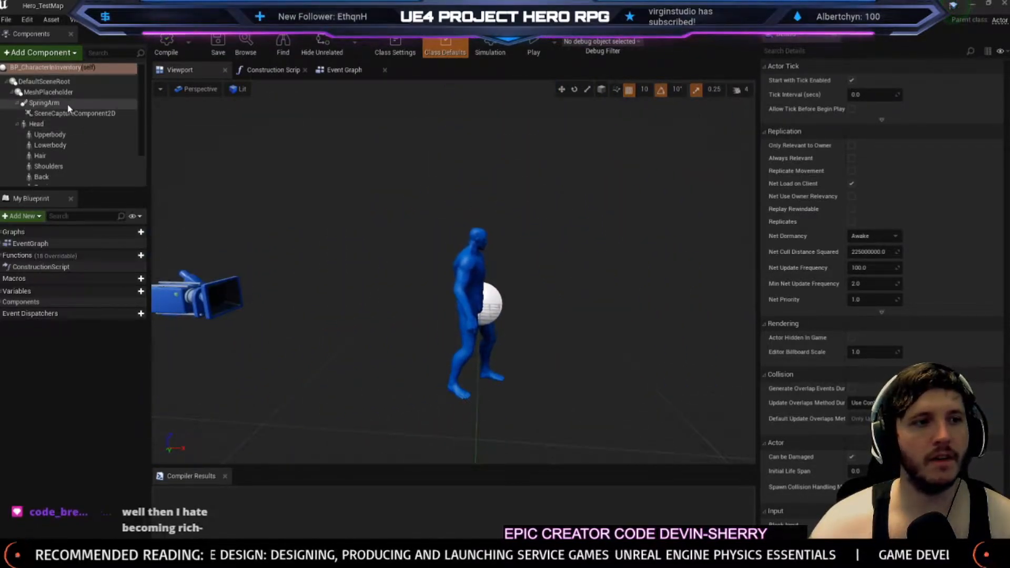
# Rotate the SpringArm to -180° about Z, raise it to Z 40, and compile the blueprint
pyautogui.click(45, 103)
pyautogui.moveTo(439, 330); pyautogui.dragTo(471, 330, button='right')
pyautogui.press('e')
pyautogui.moveTo(455, 297); pyautogui.dragTo(379, 282)
pyautogui.press('w')
pyautogui.moveTo(569, 239); pyautogui.dragTo(600, 239, button='right')
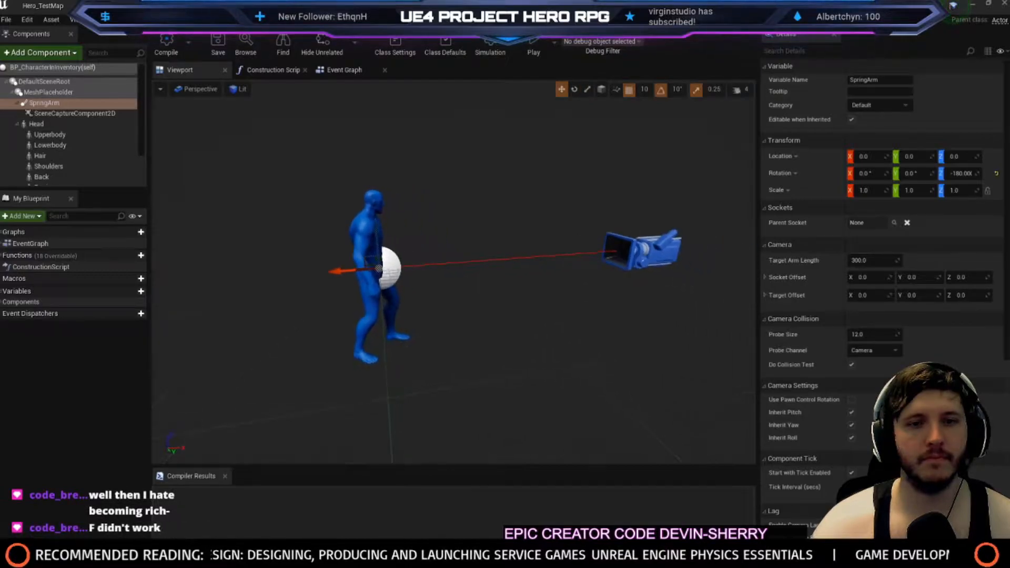
pyautogui.moveTo(376, 235); pyautogui.dragTo(374, 191)
pyautogui.click(166, 42)
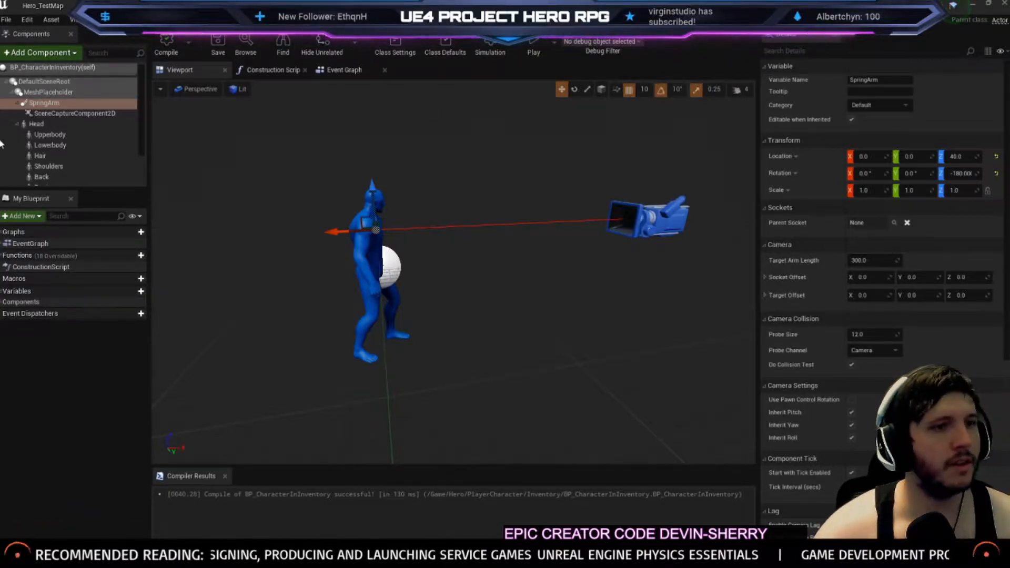
# Review the SceneCaptureComponent2D settings and examine the character's framing in the RT_PlayerCharacter render target
pyautogui.click(92, 111)
pyautogui.scroll(-5, 915, 305)
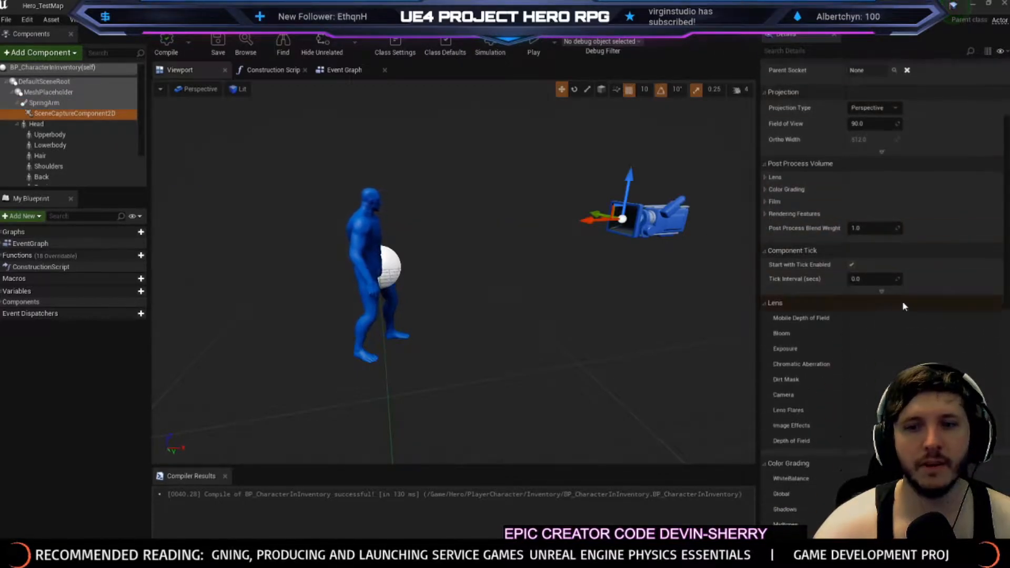
pyautogui.scroll(-3, 905, 315)
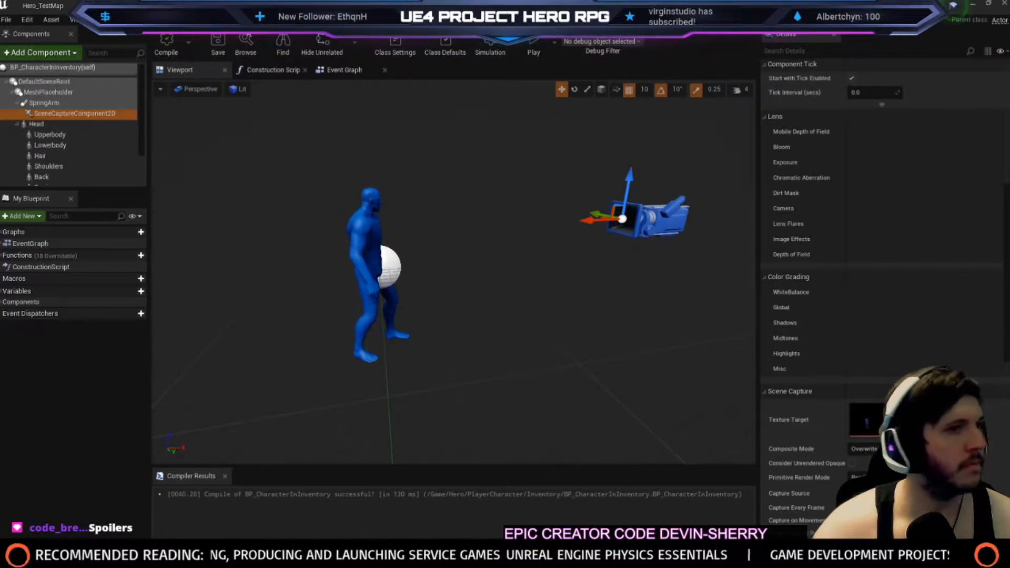
pyautogui.hotkey('alt', 'Tab')
pyautogui.doubleClick(351, 73)
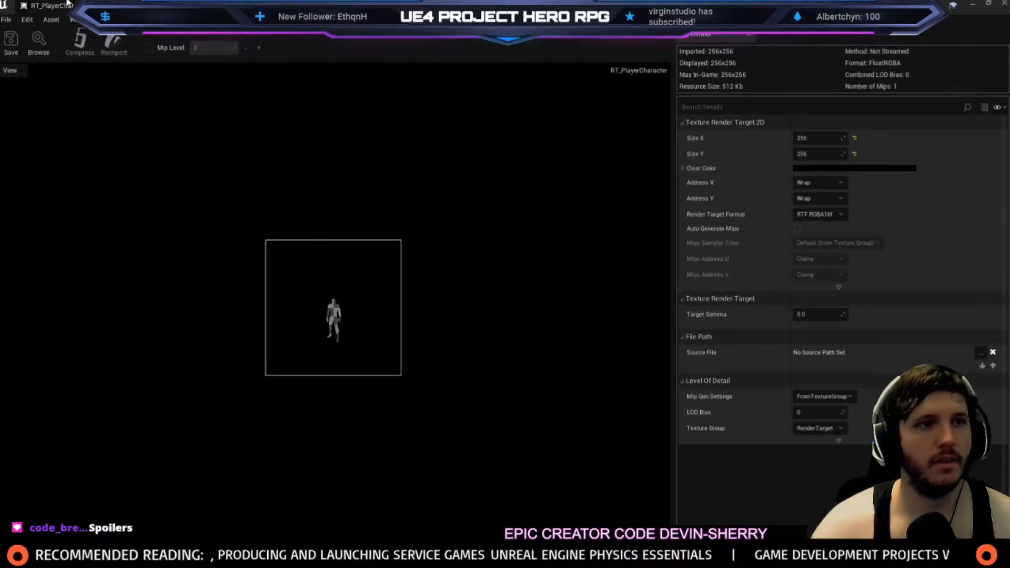
pyautogui.hotkey('alt', 'Tab')
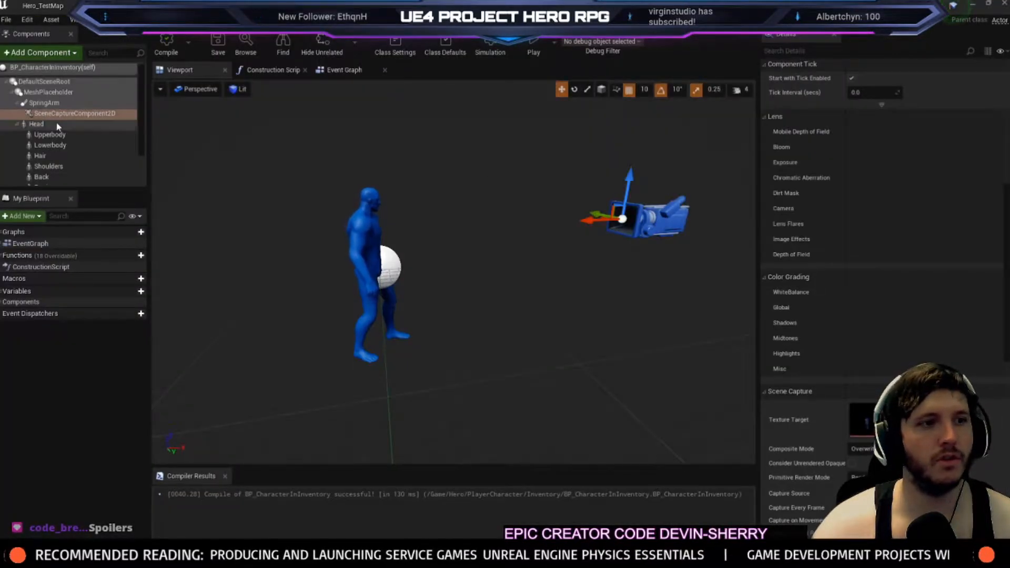
# Set the SpringArm's Target Arm Length to 200, compile, and check the framing in RT_PlayerCharacter
pyautogui.click(45, 103)
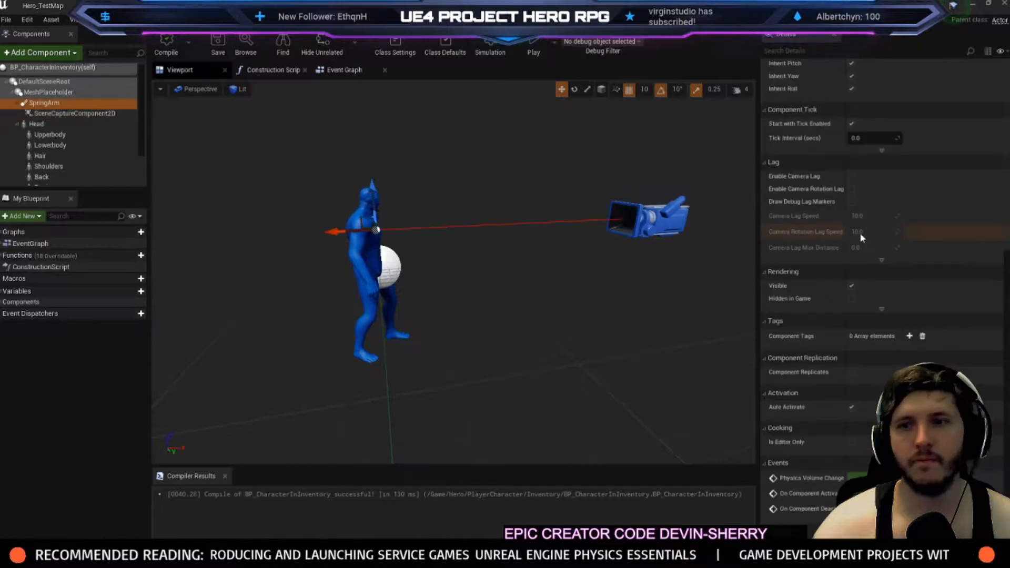
pyautogui.scroll(10, 899, 195)
pyautogui.click(880, 183)
pyautogui.write('200')
pyautogui.press('Return')
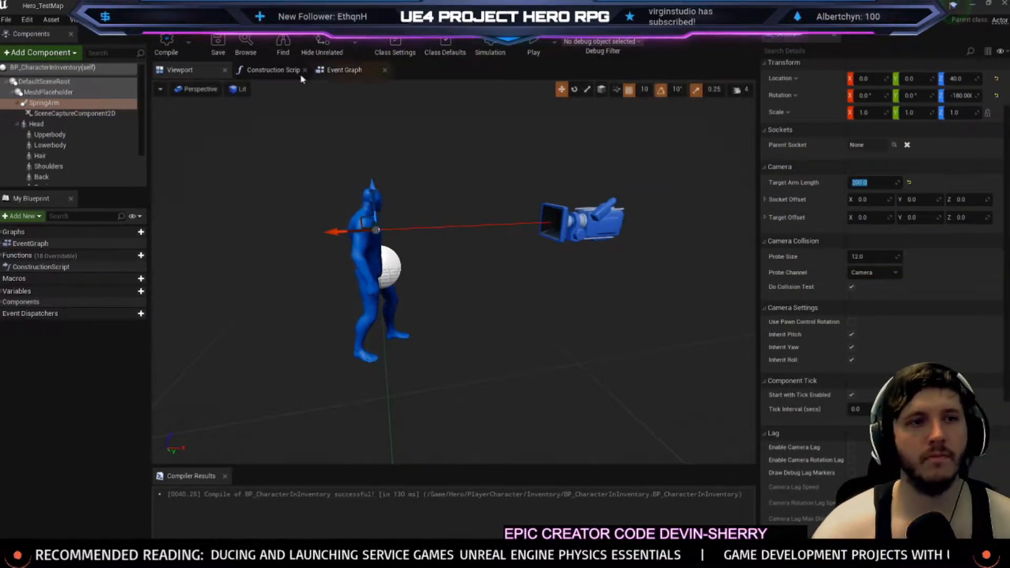
pyautogui.click(166, 45)
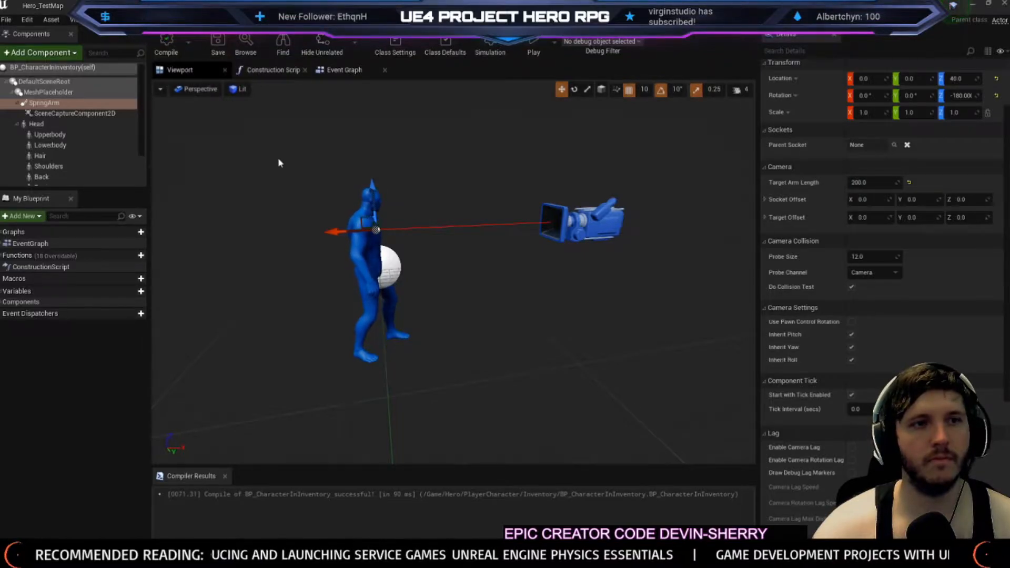
pyautogui.click(131, 6)
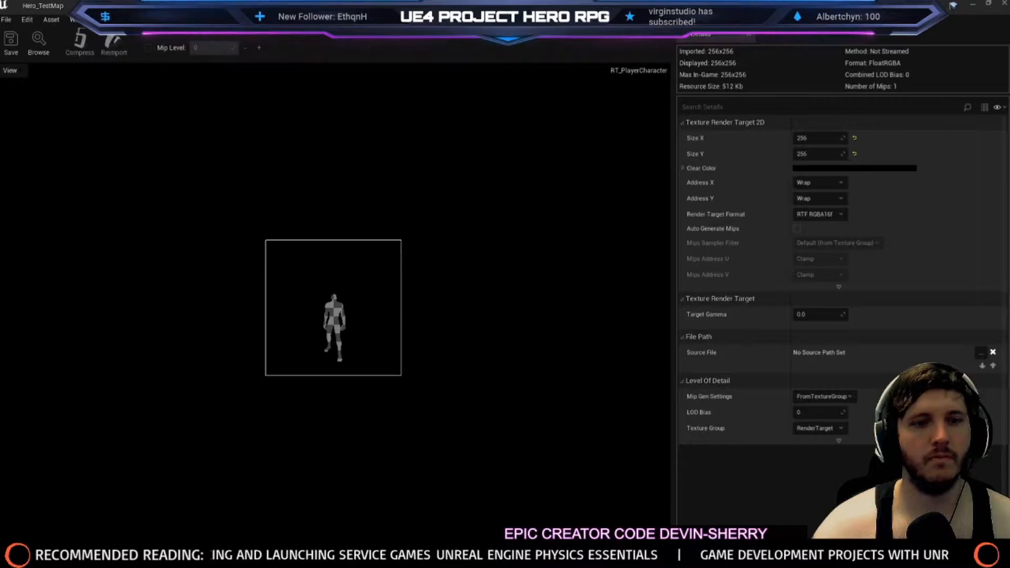
# Set the SceneCaptureComponent2D Field of View to 45, compile and save, and check the render target
pyautogui.click(211, 6)
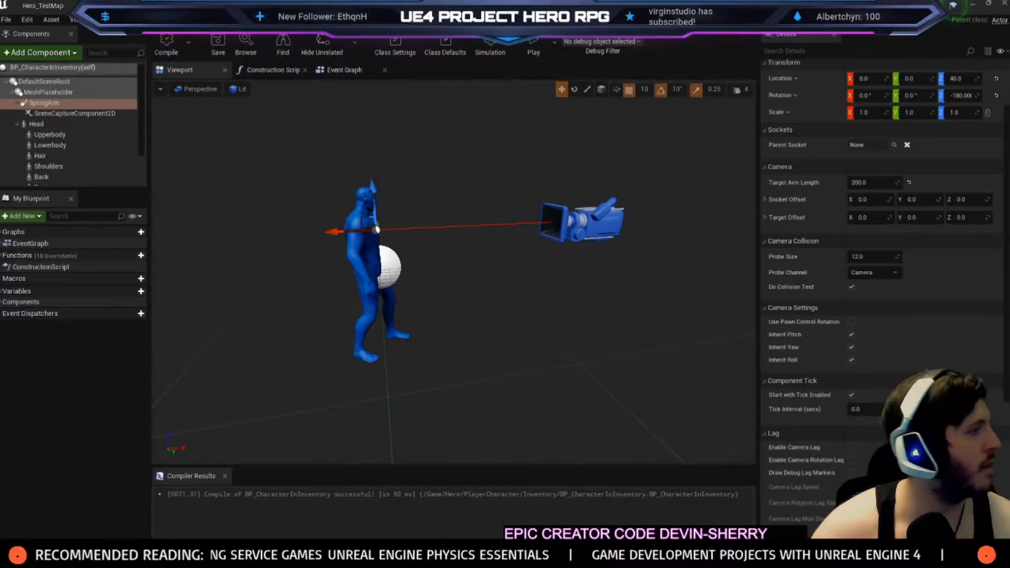
pyautogui.click(68, 113)
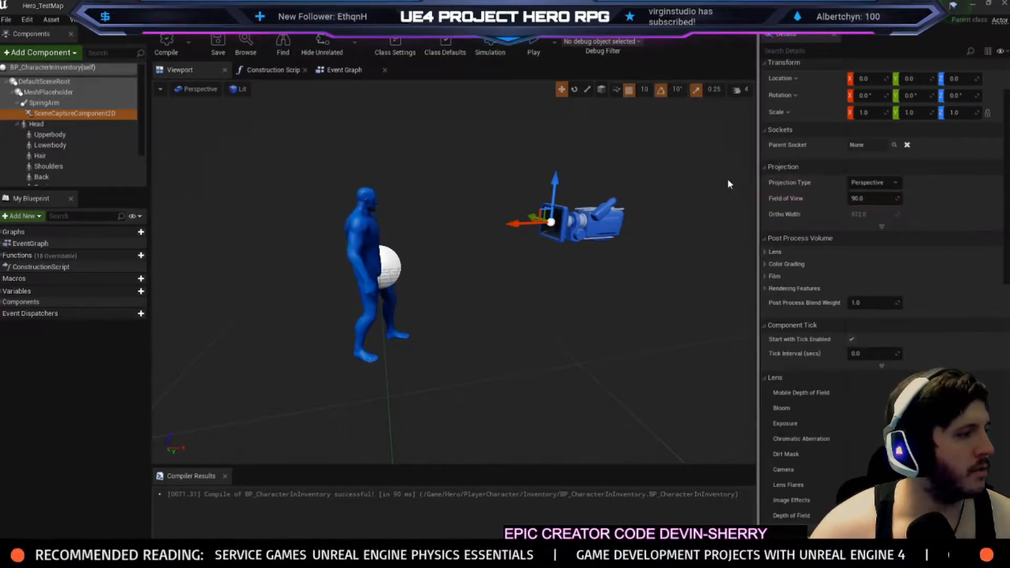
pyautogui.click(860, 198)
pyautogui.write('45')
pyautogui.press('Return')
pyautogui.click(167, 48)
pyautogui.click(218, 49)
pyautogui.click(247, 5)
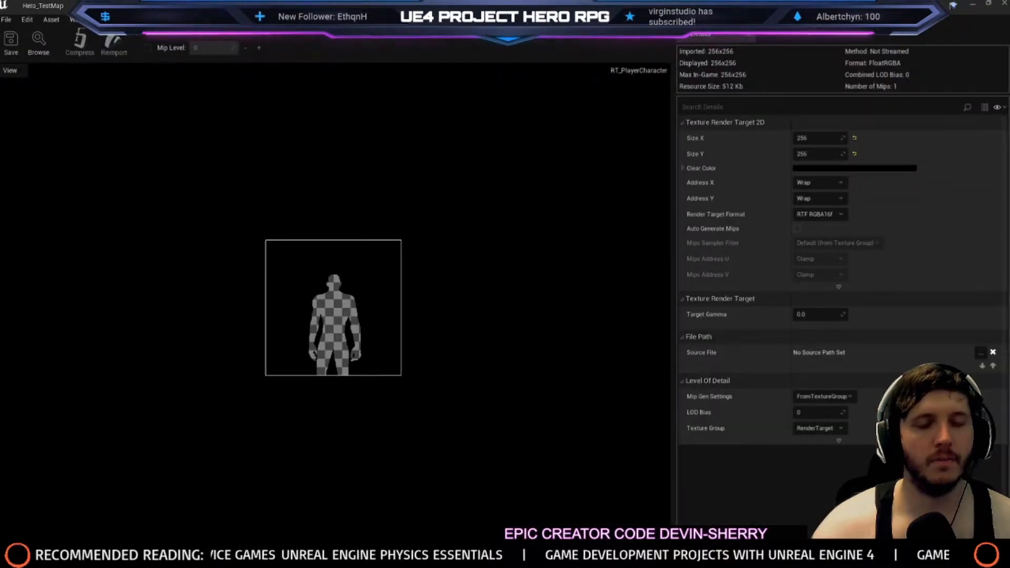
# Lower the SceneCaptureComponent2D to Z -30, compile and save, and check the framing in RT_PlayerCharacter
pyautogui.click(430, 5)
pyautogui.moveTo(555, 182); pyautogui.dragTo(552, 207)
pyautogui.click(166, 48)
pyautogui.click(217, 48)
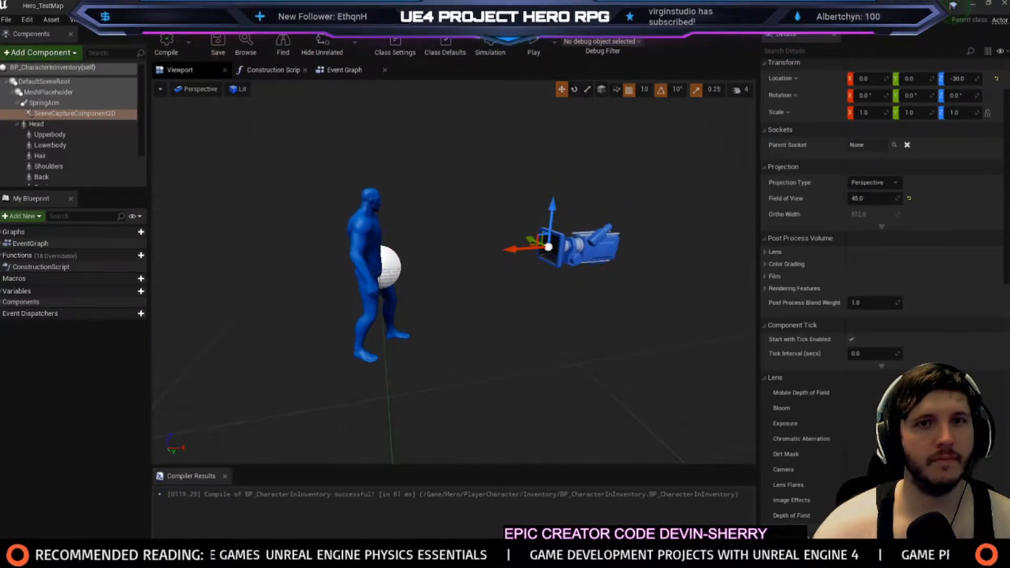
pyautogui.click(248, 5)
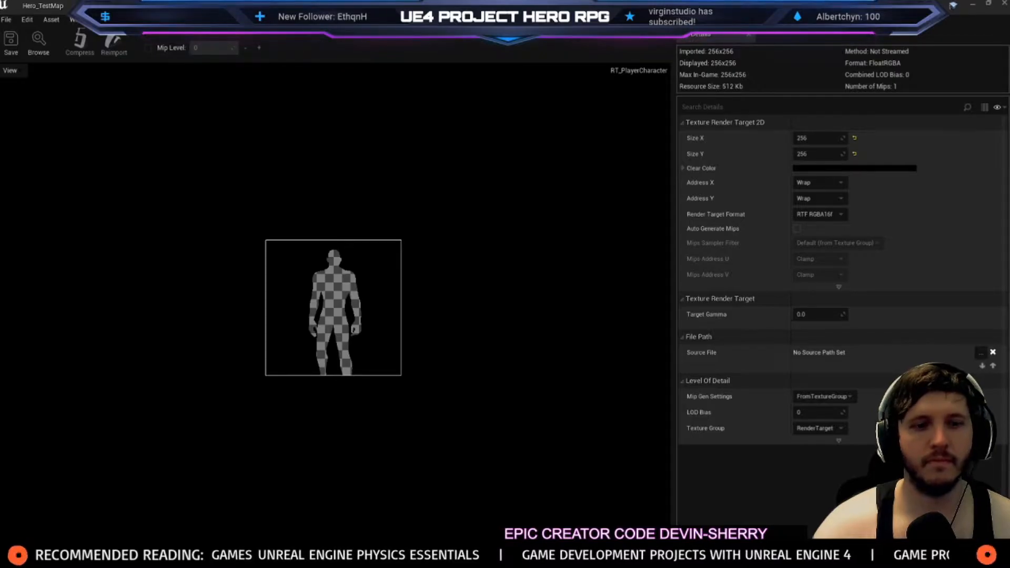
# Move the SceneCaptureComponent2D back to X -20, compile and save, and check the render target
pyautogui.click(158, 5)
pyautogui.moveTo(511, 251); pyautogui.dragTo(525, 250)
pyautogui.click(166, 48)
pyautogui.click(218, 49)
pyautogui.click(248, 5)
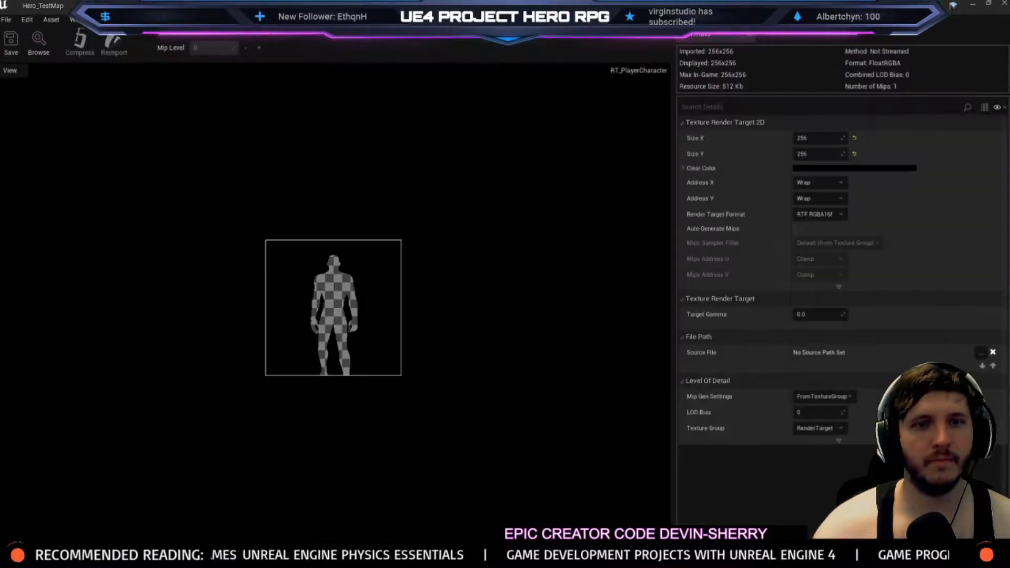
# Lower the SceneCaptureComponent2D to Z -50, compile, and check the character's framing in RT_PlayerCharacter
pyautogui.click(158, 5)
pyautogui.moveTo(564, 203); pyautogui.dragTo(571, 217)
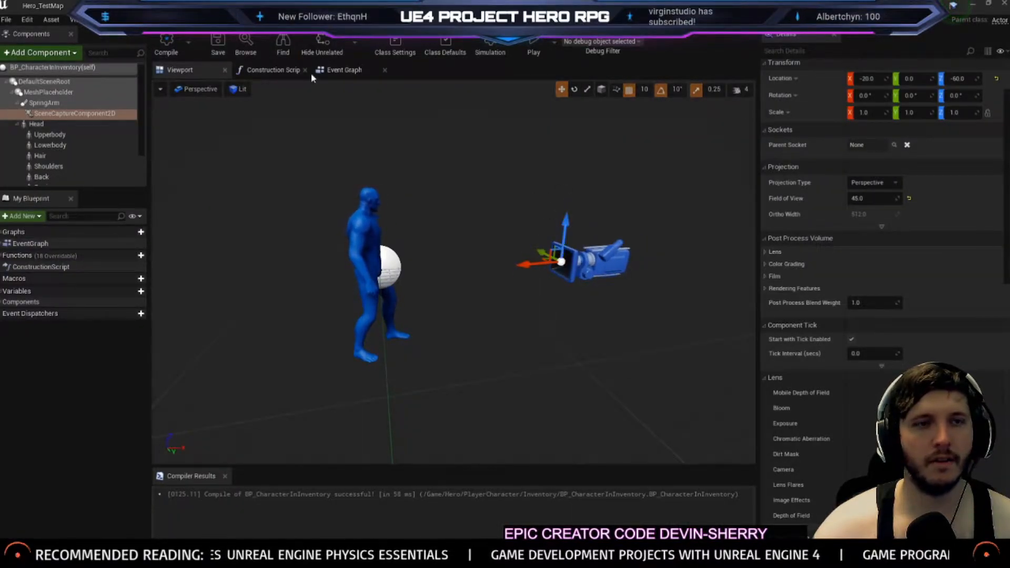
pyautogui.click(166, 46)
pyautogui.click(247, 5)
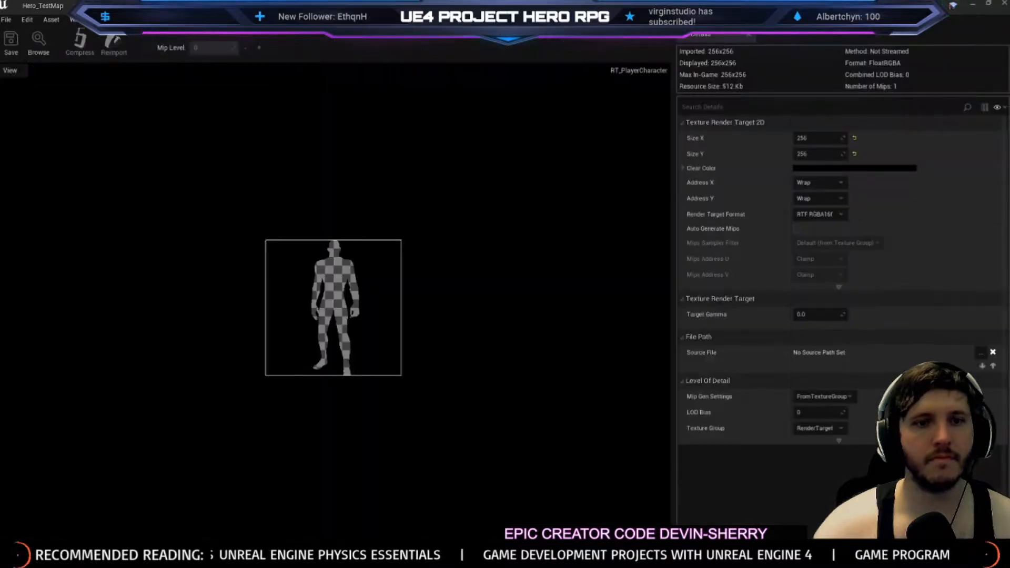
pyautogui.click(142, 6)
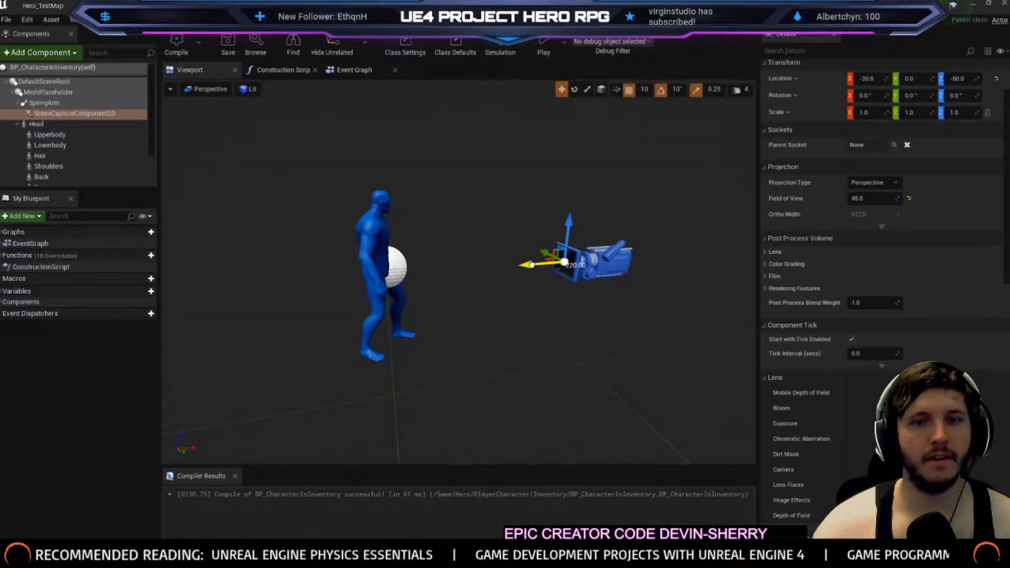
# Move SceneCaptureComponent2D back to X -30 and check the character's framing in RT_PlayerCharacter
pyautogui.moveTo(532, 264); pyautogui.dragTo(538, 264)
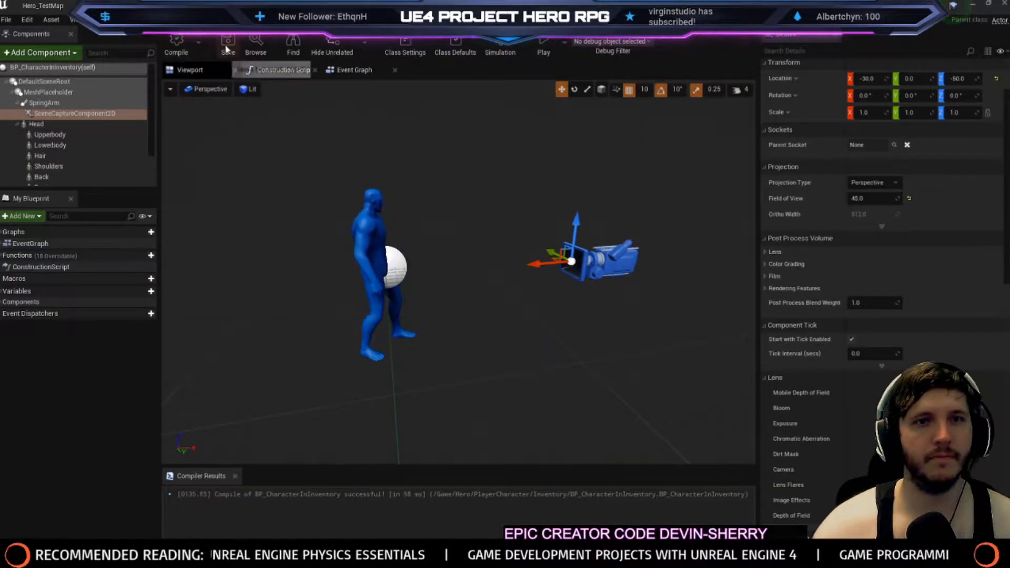
pyautogui.click(248, 6)
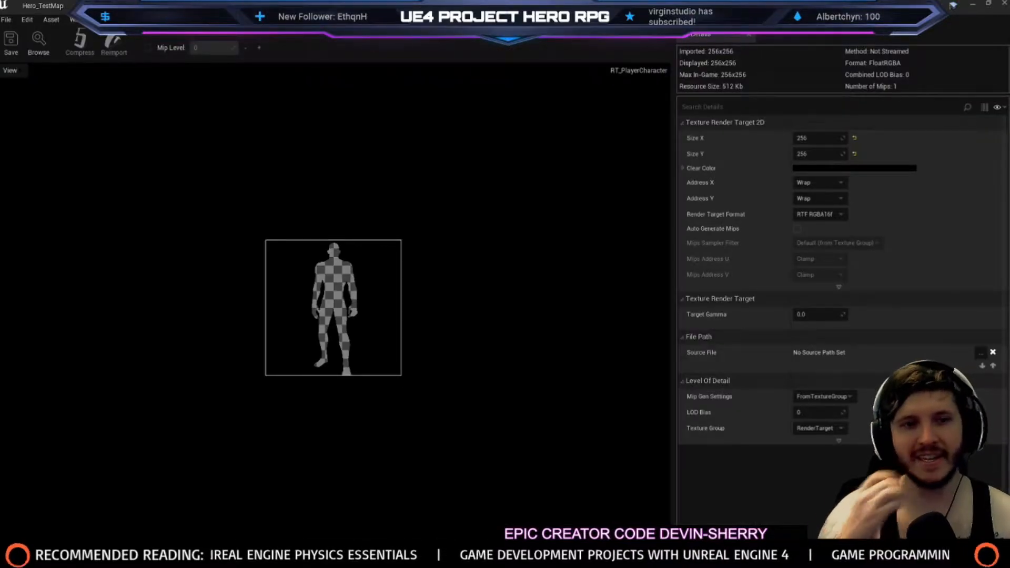
pyautogui.click(352, 5)
pyautogui.click(142, 5)
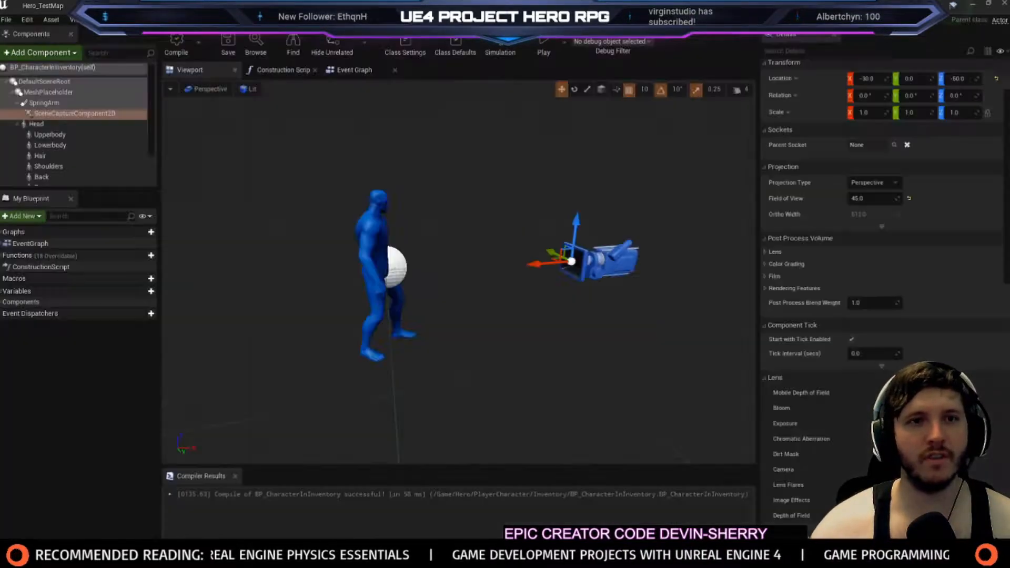
# Move SceneCaptureComponent2D farther back to X -40, compile and save the blueprint, and review the framing
pyautogui.moveTo(522, 266); pyautogui.dragTo(531, 268)
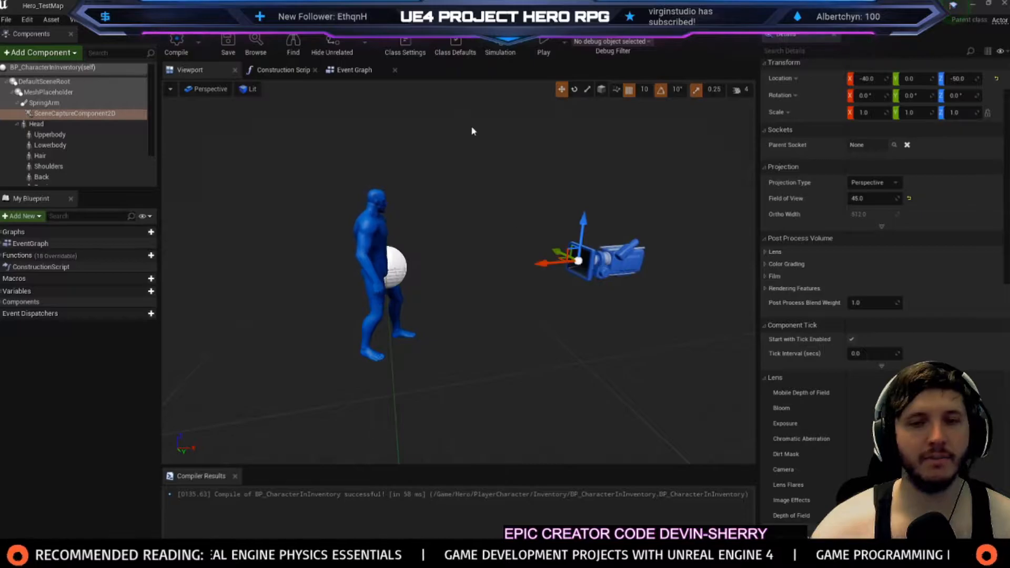
pyautogui.click(225, 42)
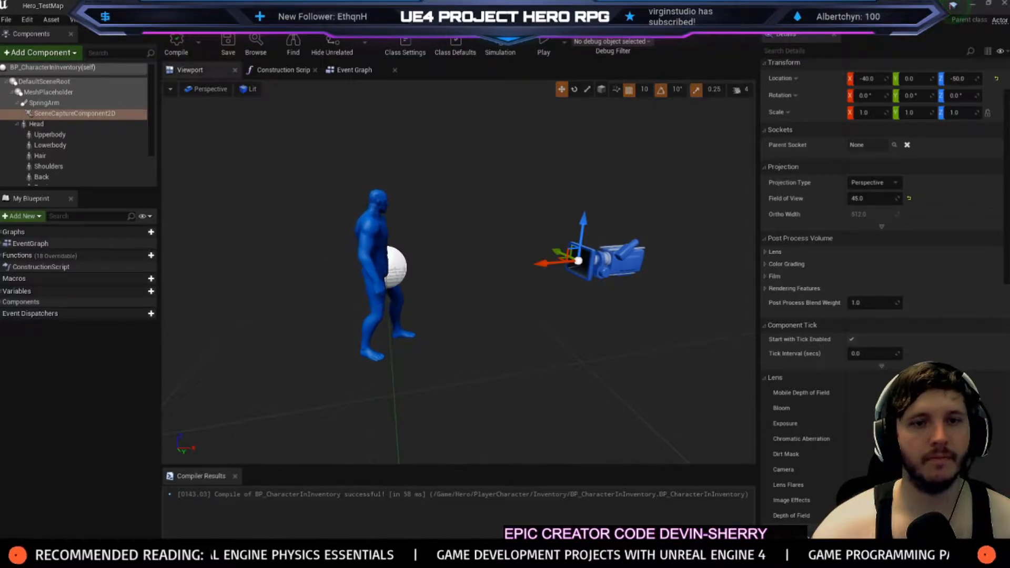
pyautogui.click(468, 6)
pyautogui.click(463, 5)
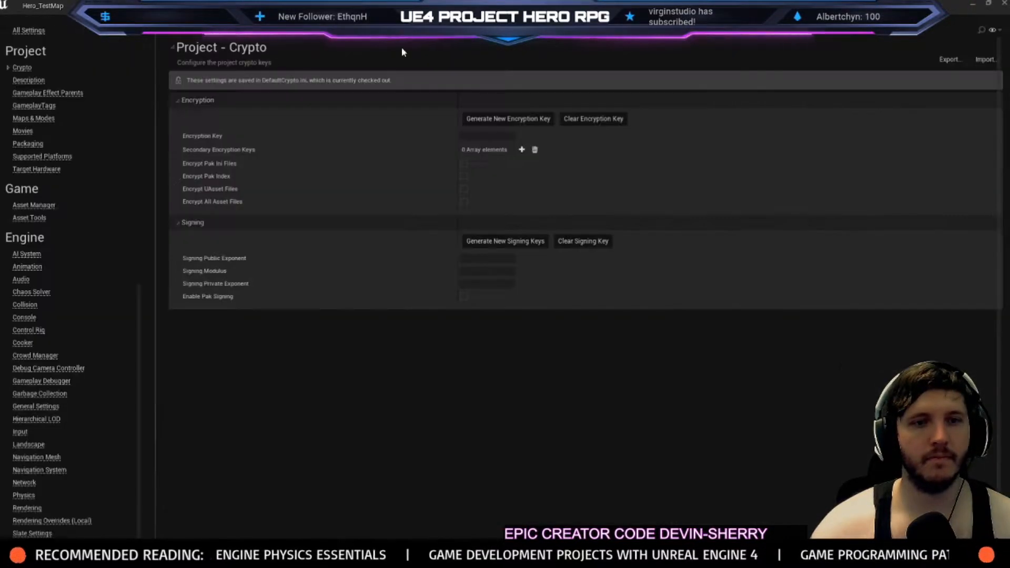
pyautogui.click(542, 5)
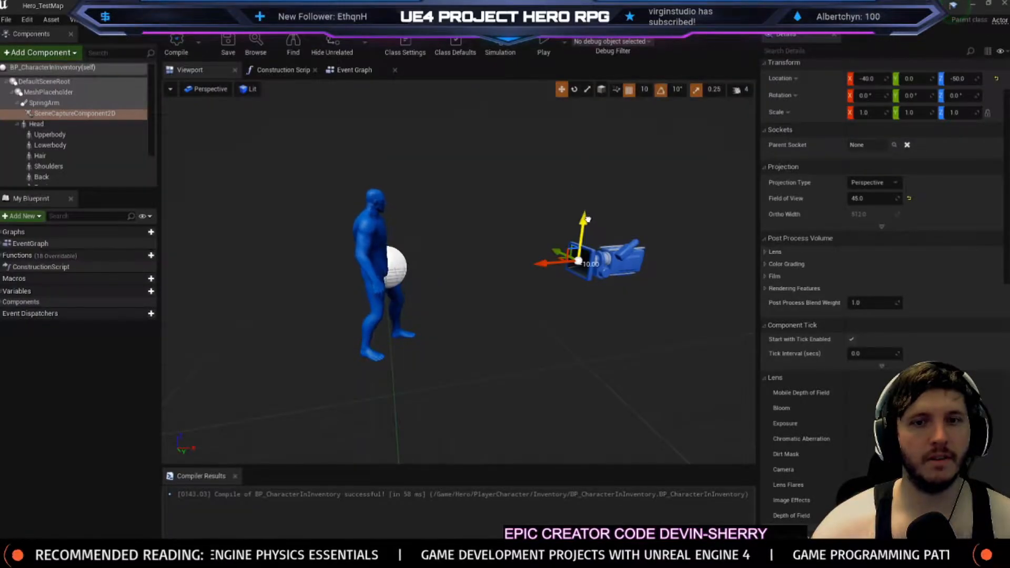
# Reposition SceneCaptureComponent2D to X -60 and Z -50, compile the blueprint, and check the result in RT_PlayerCharacter
pyautogui.moveTo(588, 218); pyautogui.dragTo(587, 227)
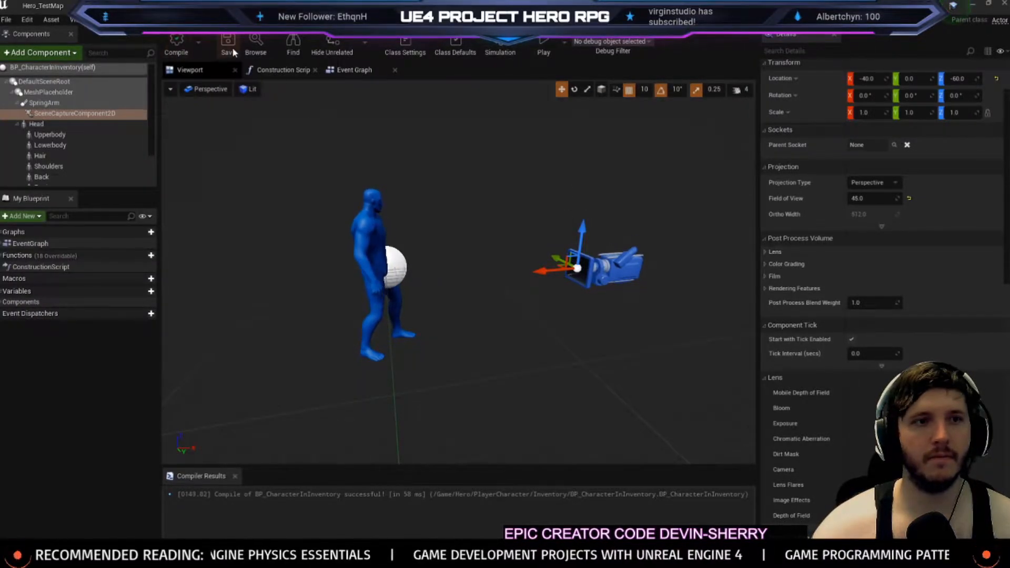
pyautogui.click(369, 5)
pyautogui.click(542, 5)
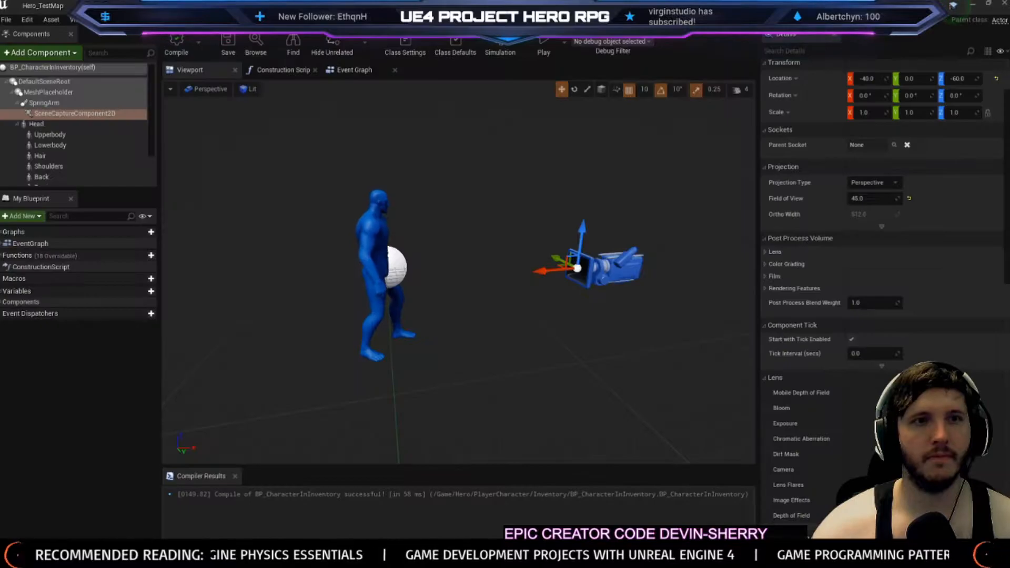
pyautogui.moveTo(542, 273); pyautogui.dragTo(555, 276)
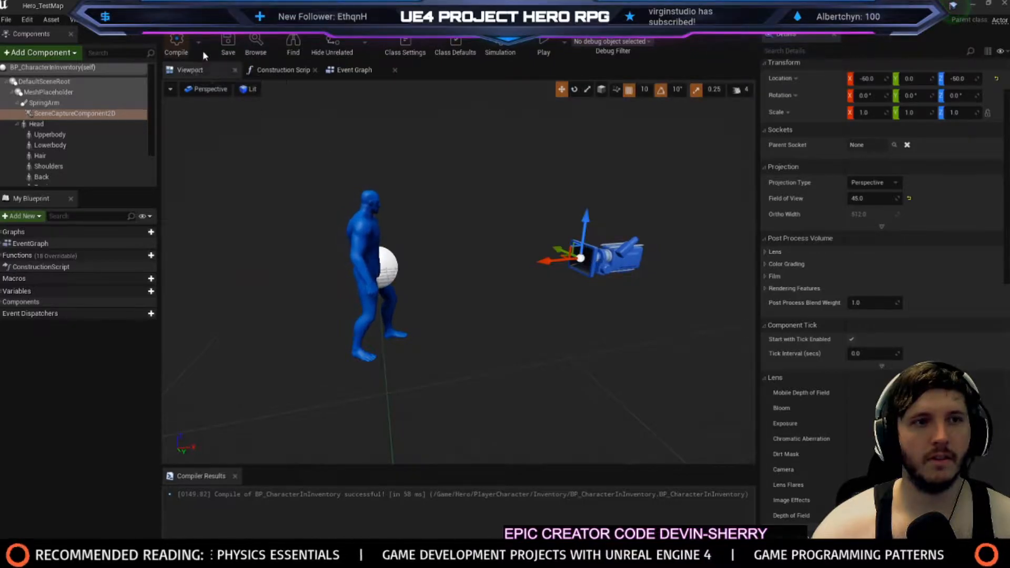
pyautogui.click(284, 5)
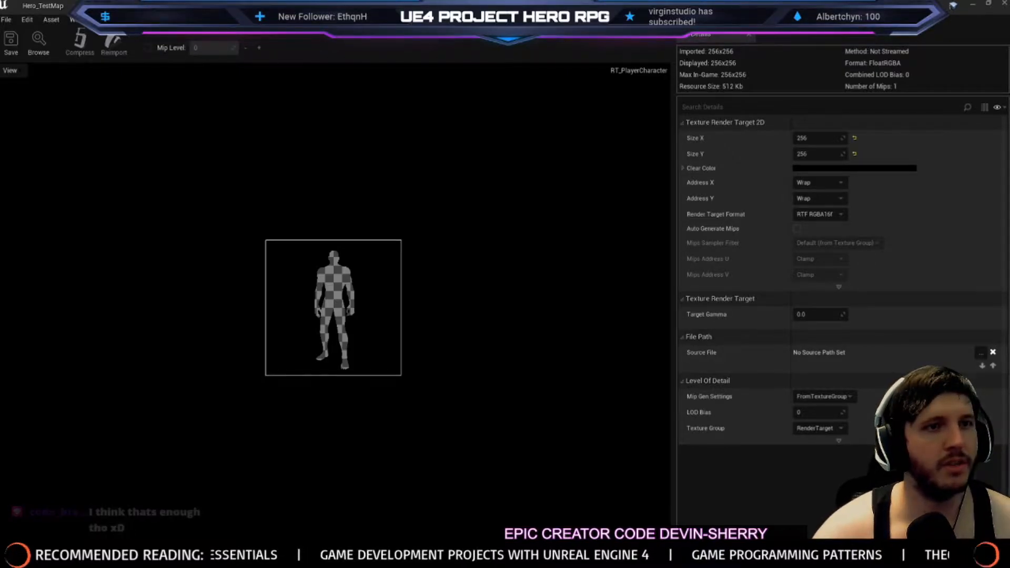
# Review the RT_PlayerCharacter render target and the M_PlayerCharacter material graph, then return to the Inventory folder
pyautogui.click(137, 7)
pyautogui.doubleClick(357, 75)
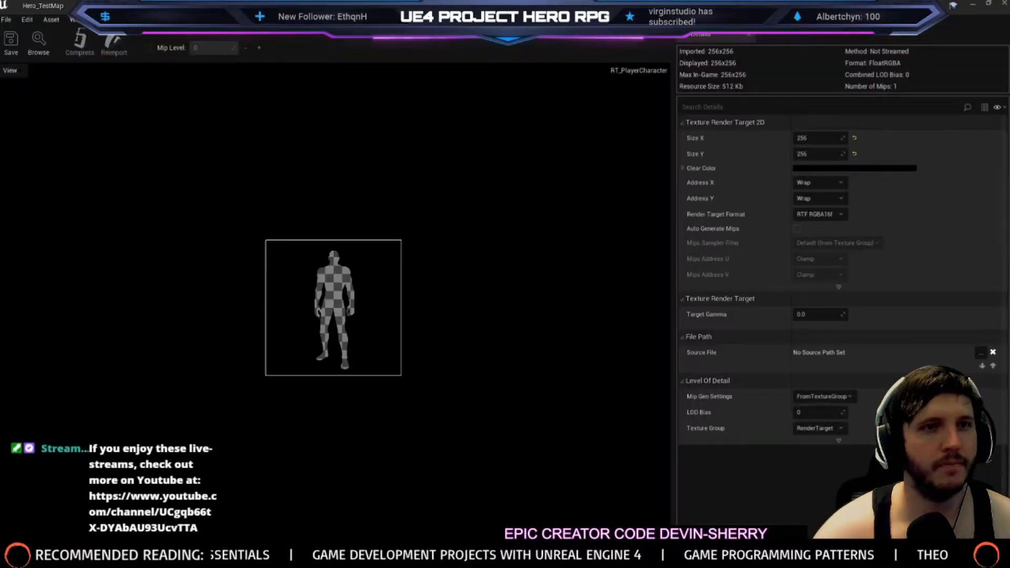
pyautogui.click(136, 7)
pyautogui.doubleClick(300, 92)
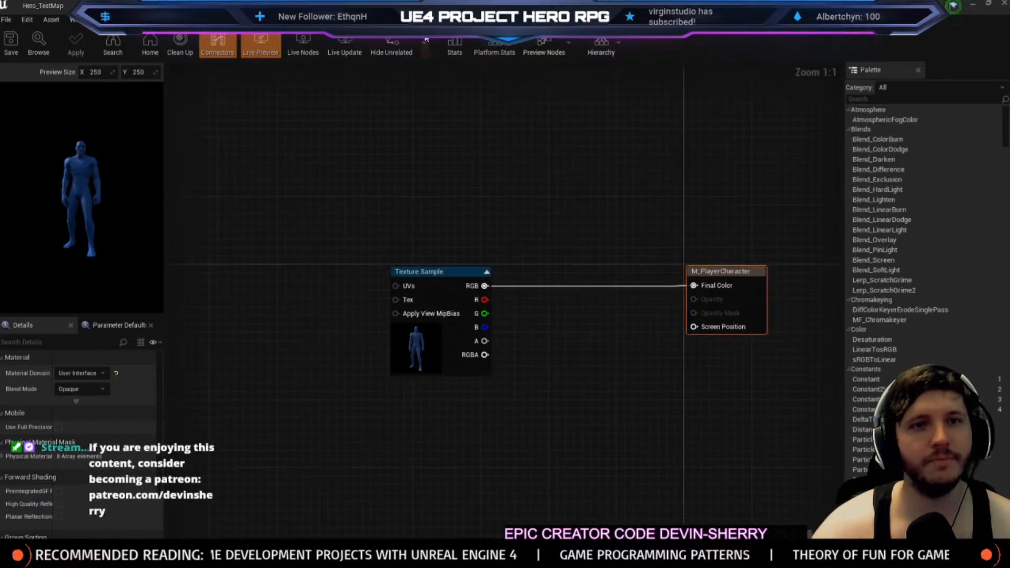
pyautogui.click(432, 12)
pyautogui.click(206, 9)
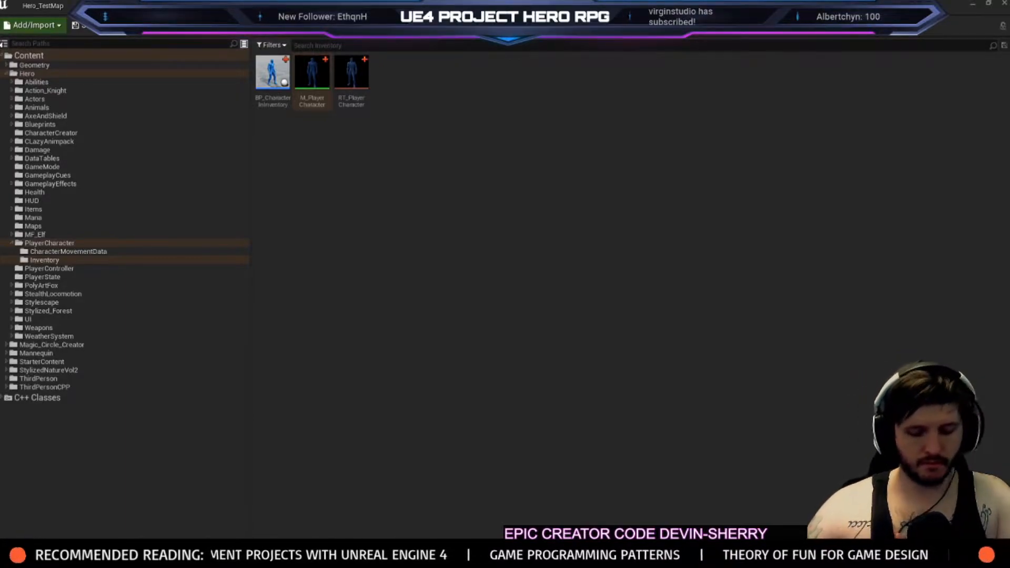
# Expand the UI folder under Hero and show its contents
pyautogui.click(398, 228)
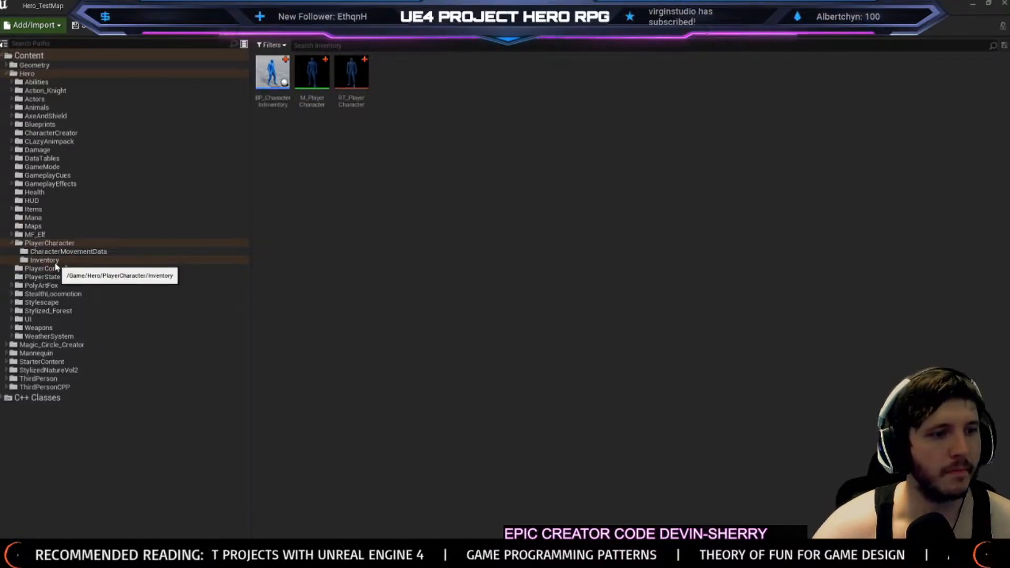
pyautogui.click(12, 320)
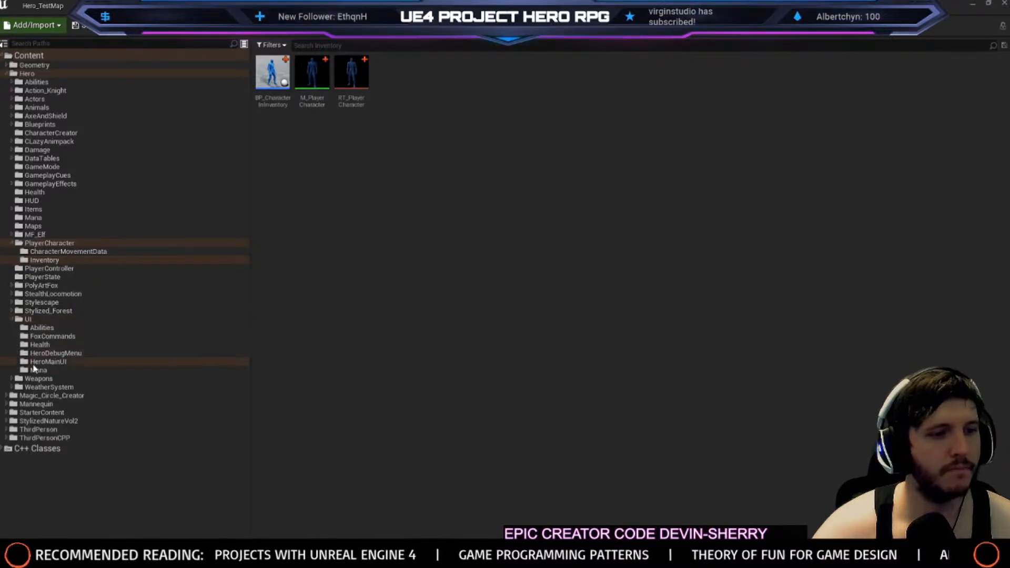
pyautogui.click(37, 318)
pyautogui.rightClick(37, 318)
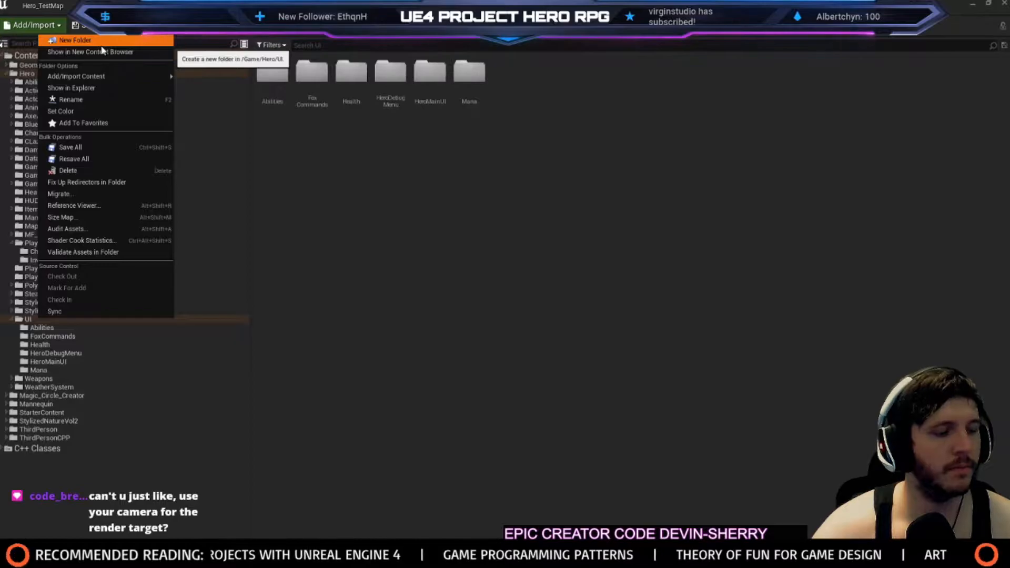
pyautogui.moveTo(131, 77)
pyautogui.moveTo(249, 212)
pyautogui.click(637, 191)
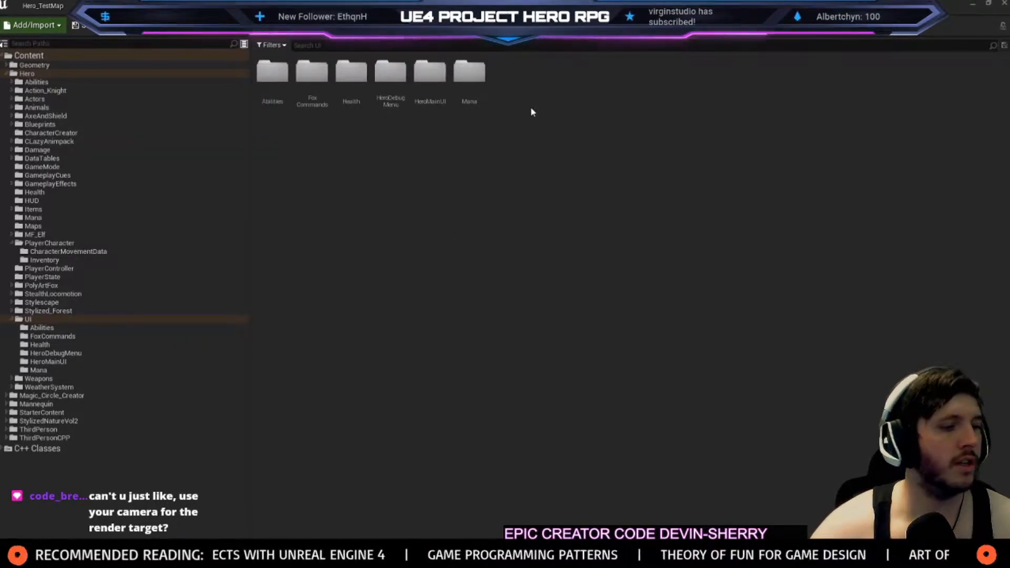
# Open BP_Hero_PlayerCharacter from the PlayerCharacter folder and show its 3D viewport
pyautogui.click(295, 6)
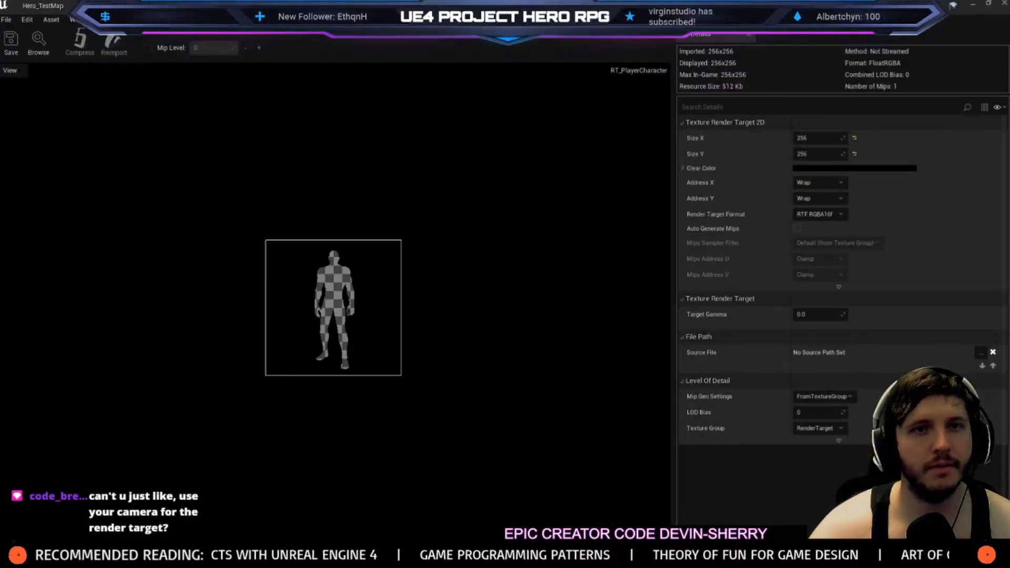
pyautogui.click(210, 6)
pyautogui.click(121, 6)
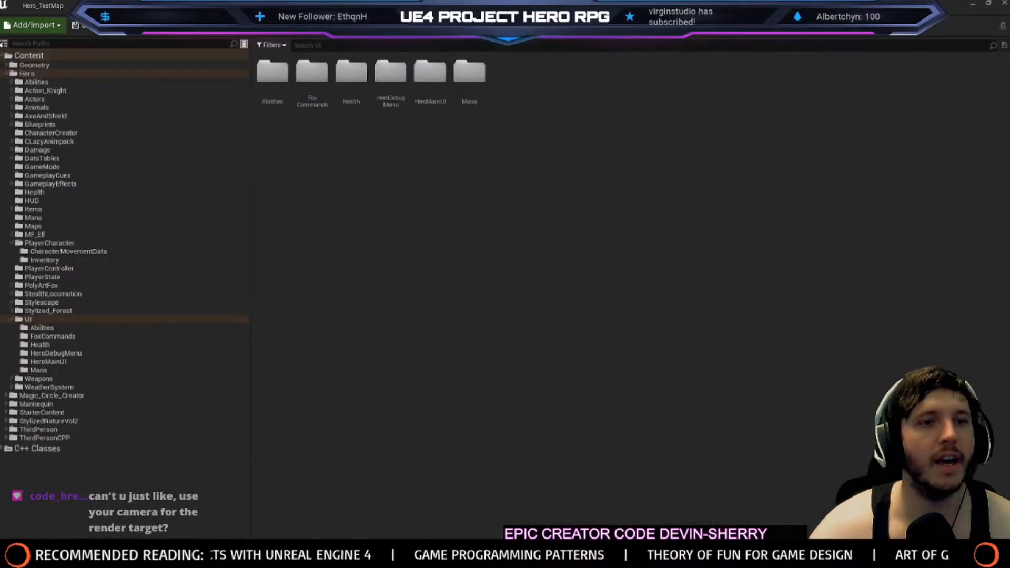
pyautogui.click(50, 243)
pyautogui.doubleClick(351, 79)
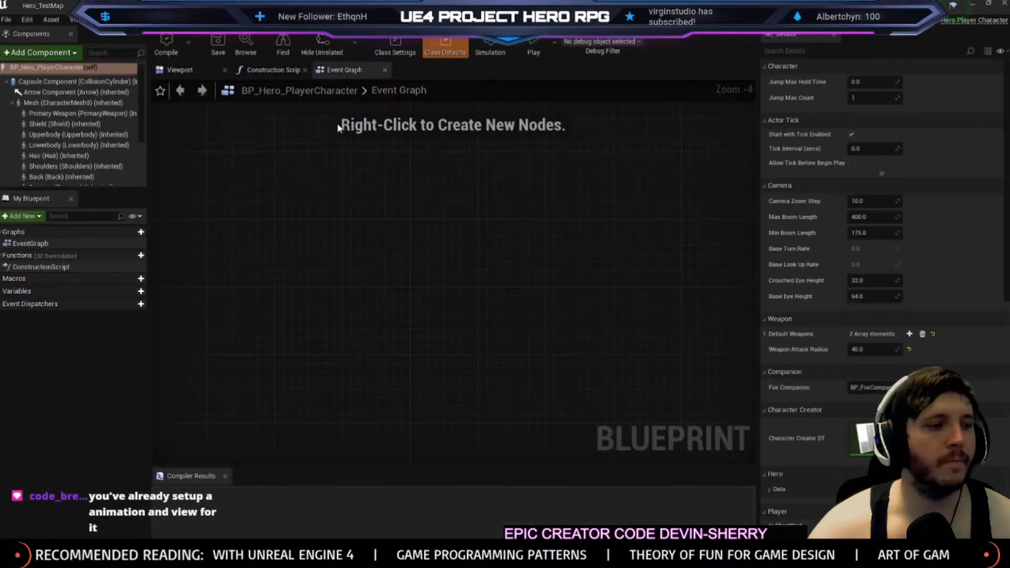
pyautogui.click(195, 73)
# Examine the player character's inherited components and the Camera component's settings and placement relative to the mesh
pyautogui.moveTo(368, 237); pyautogui.dragTo(382, 221)
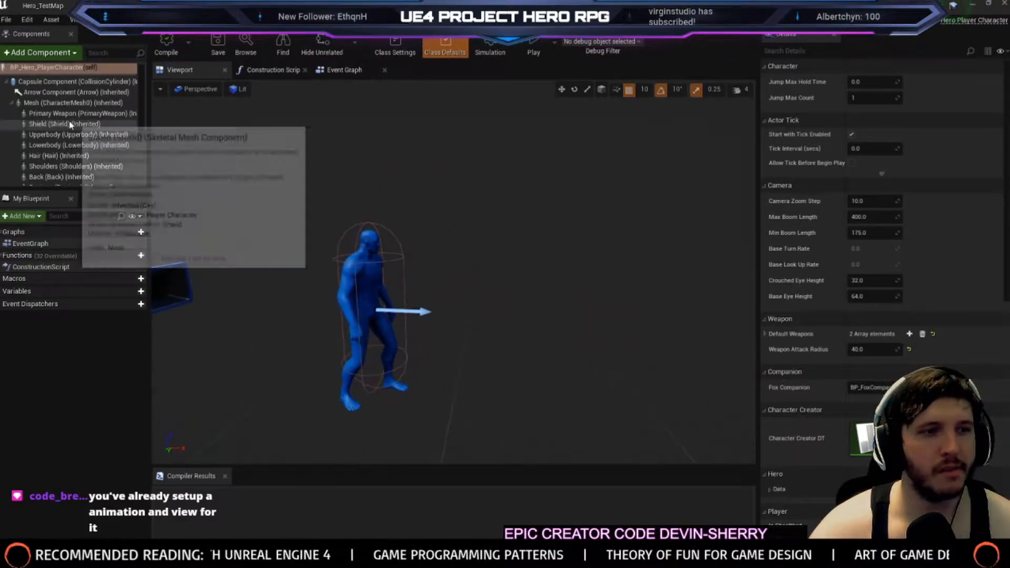
pyautogui.scroll(-3, 71, 137)
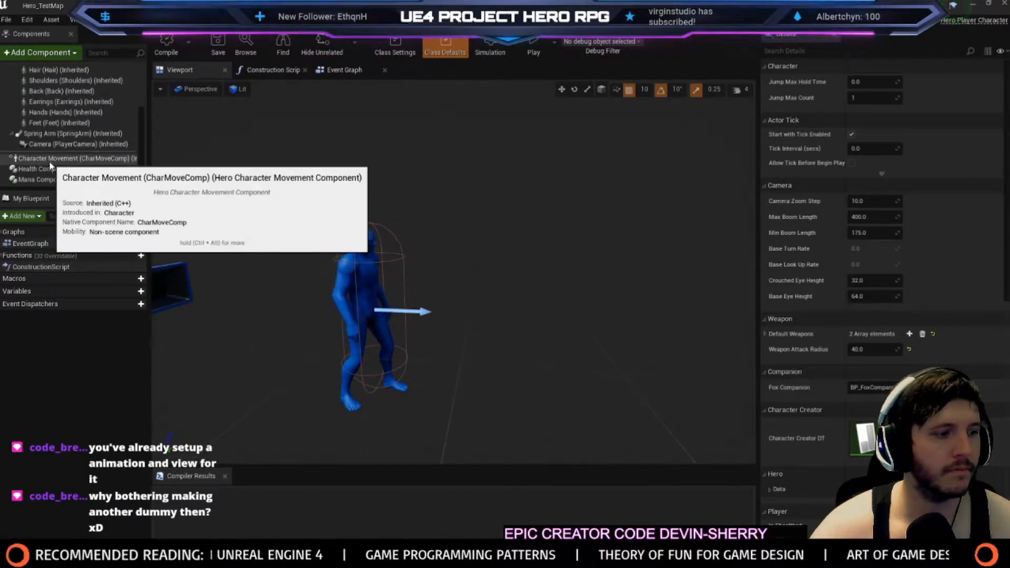
pyautogui.moveTo(260, 215); pyautogui.dragTo(243, 195)
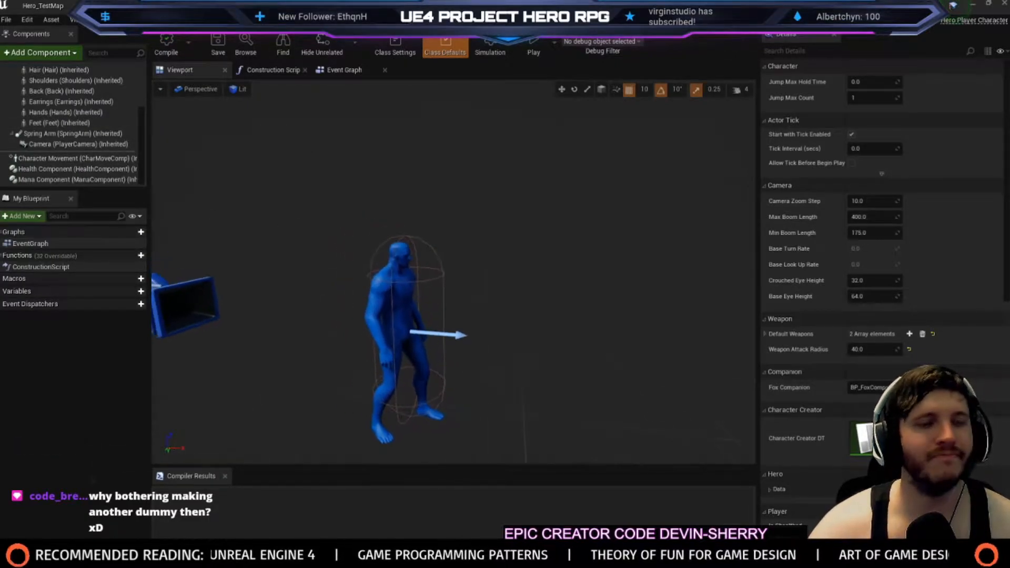
pyautogui.click(74, 144)
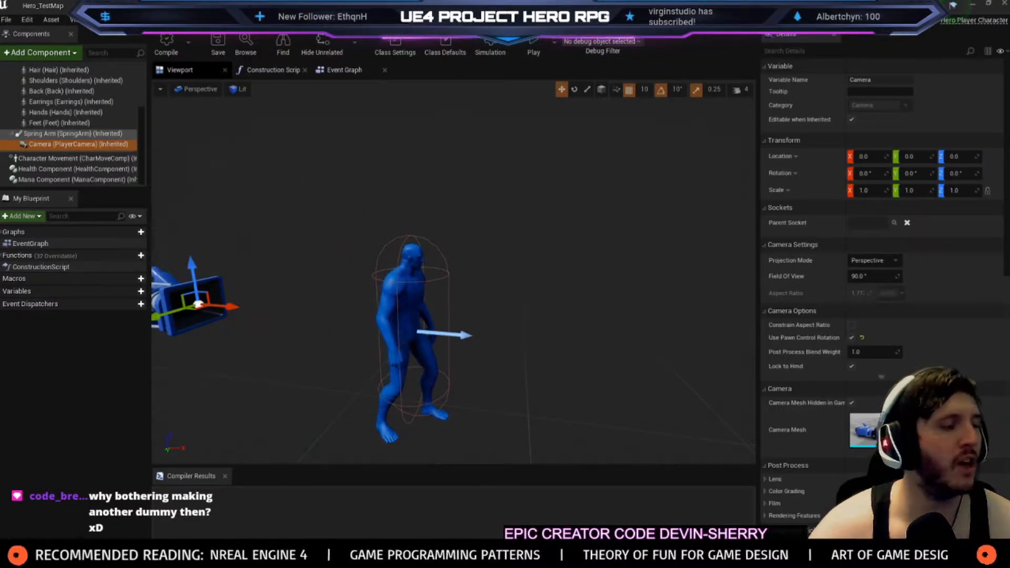
pyautogui.moveTo(178, 268); pyautogui.dragTo(153, 252, button='middle')
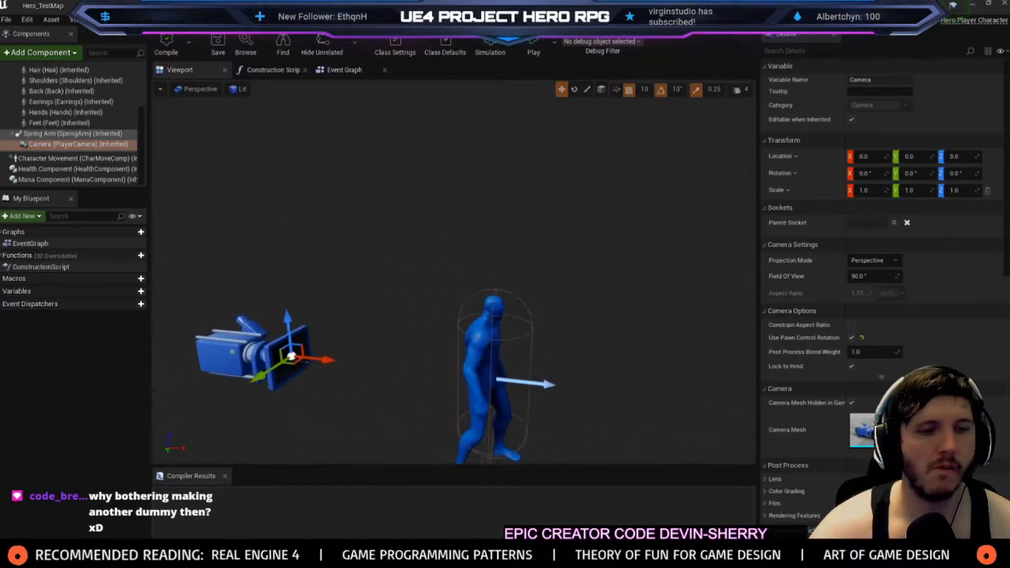
pyautogui.moveTo(310, 197)
pyautogui.mouseDown()
pyautogui.moveTo(310, 184)
pyautogui.moveTo(310, 198)
pyautogui.mouseUp()
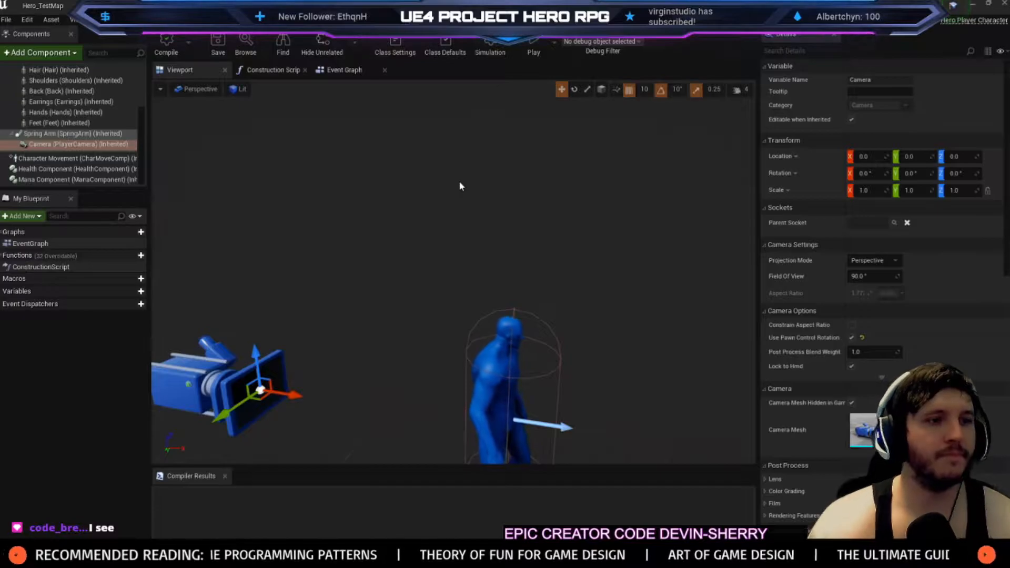
# Return to the project content and create a folder named InventoryMenu inside Hero's UI folder
pyautogui.click(368, 5)
pyautogui.click(284, 5)
pyautogui.click(200, 5)
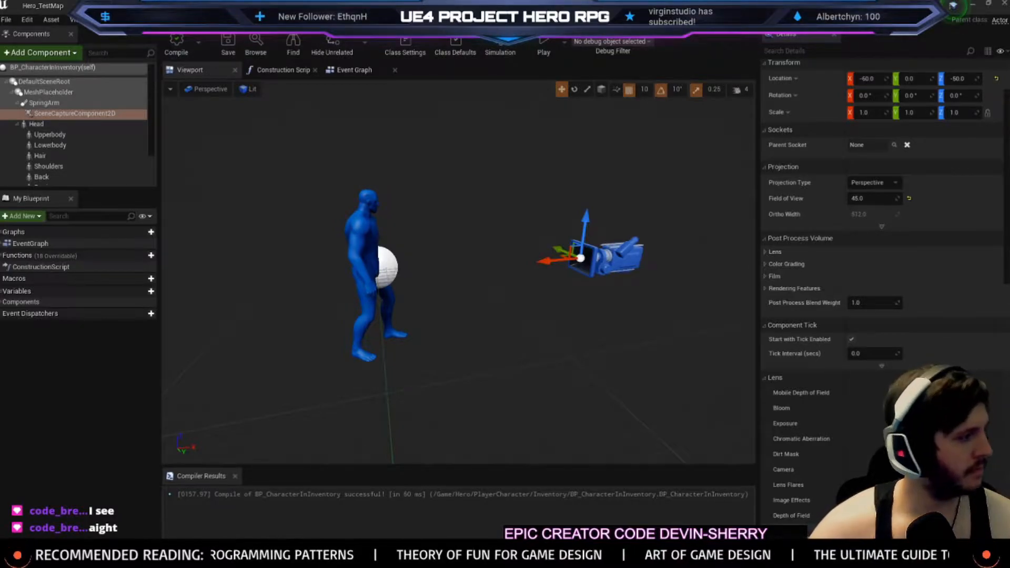
pyautogui.click(132, 5)
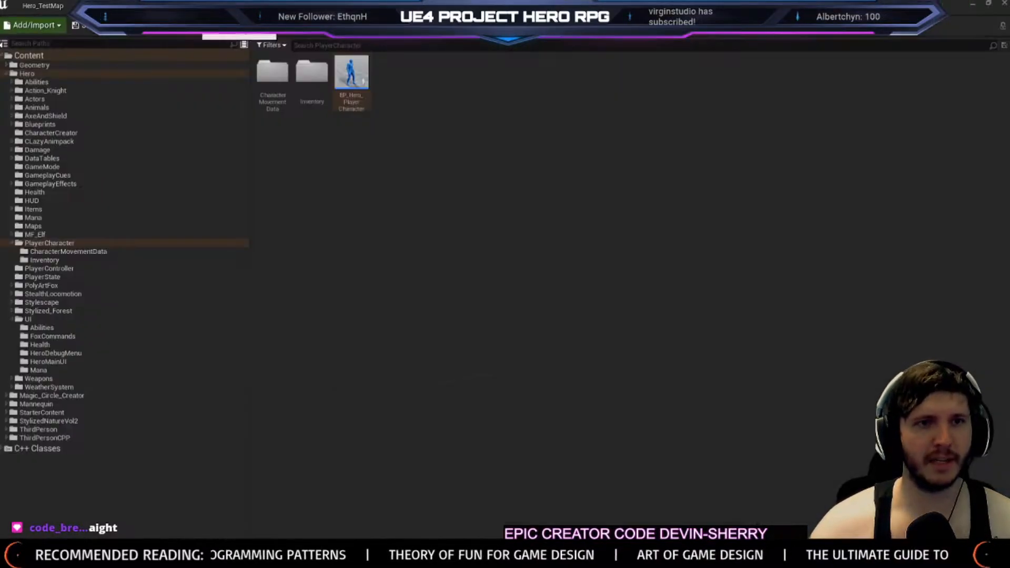
pyautogui.click(27, 319)
pyautogui.rightClick(29, 319)
pyautogui.moveTo(71, 76)
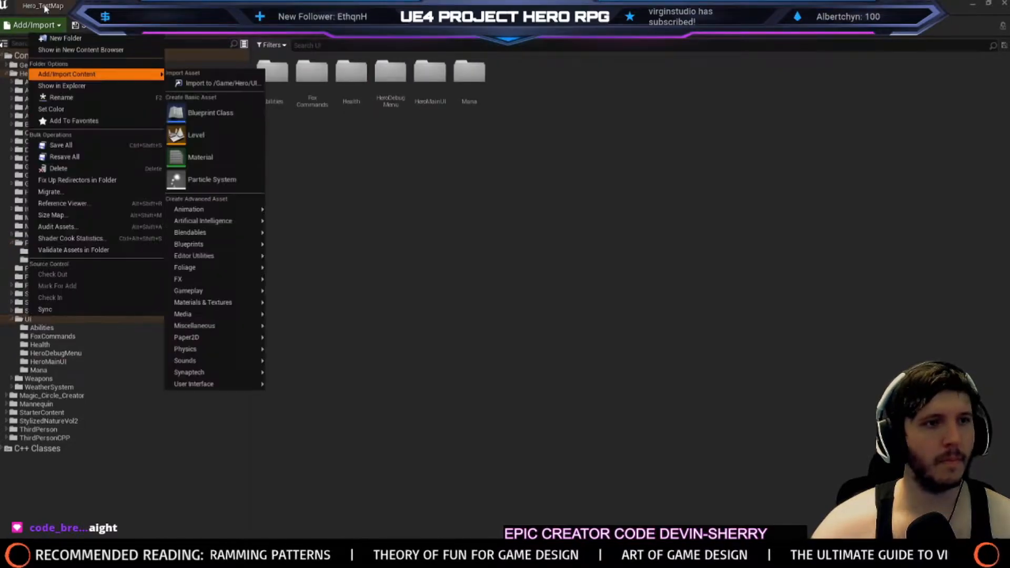
pyautogui.click(253, 83)
pyautogui.write('In')
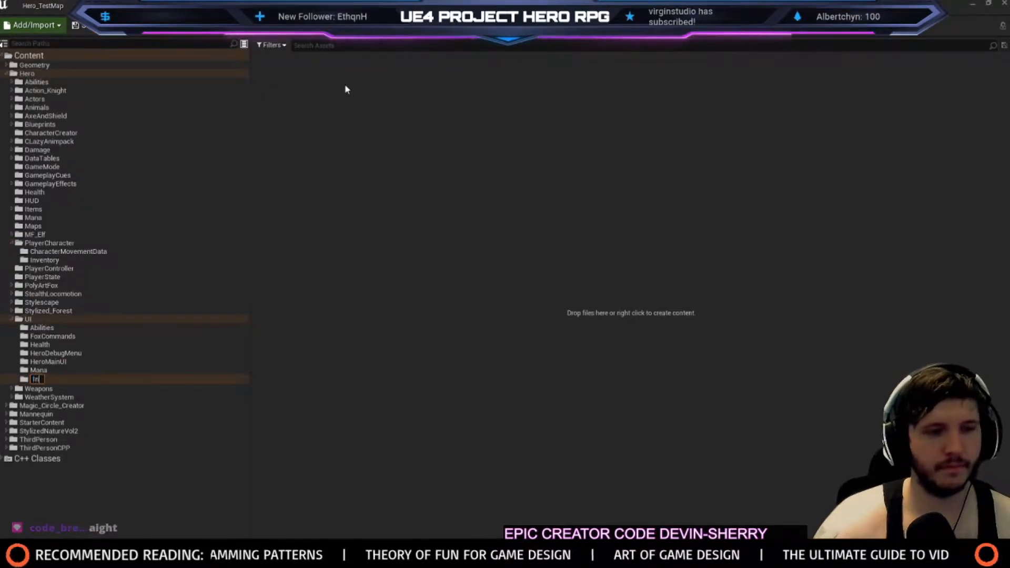
pyautogui.write('ventoryMenu')
pyautogui.press('Return')
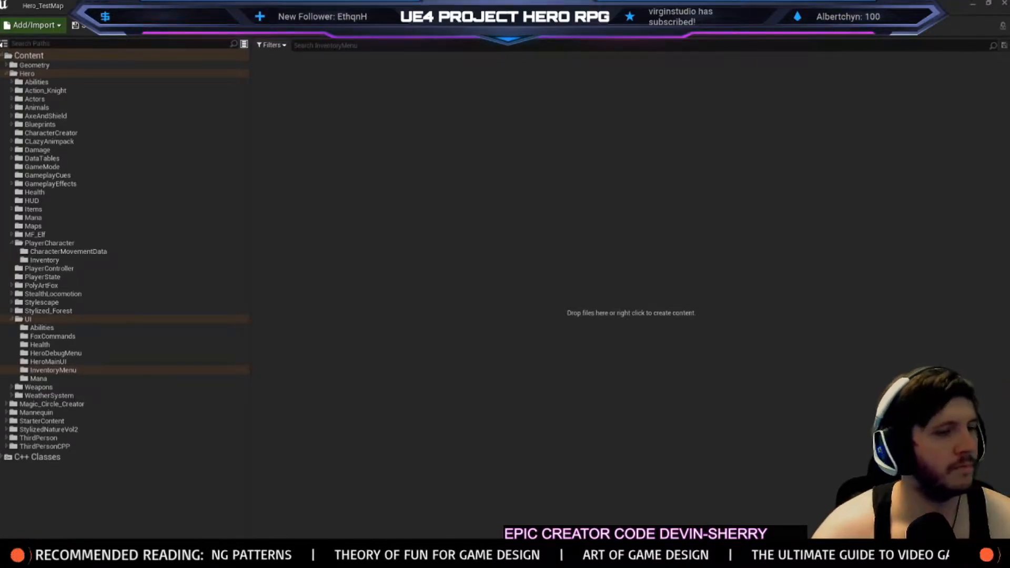
# Create a subfolder named CharacterPreview inside the InventoryMenu folder
pyautogui.rightClick(65, 370)
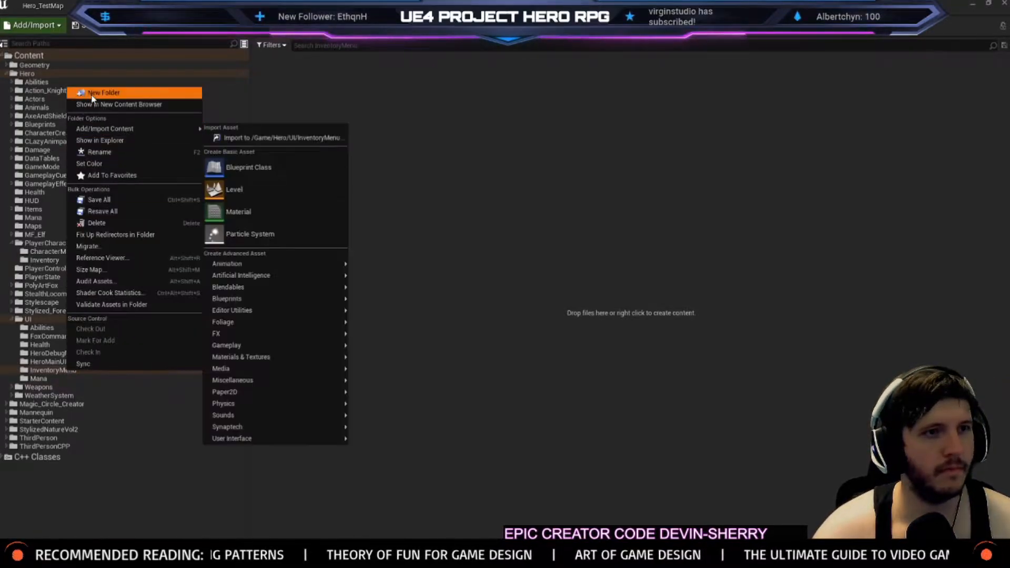
pyautogui.click(105, 98)
pyautogui.write('CharacterPreview')
pyautogui.press('Return')
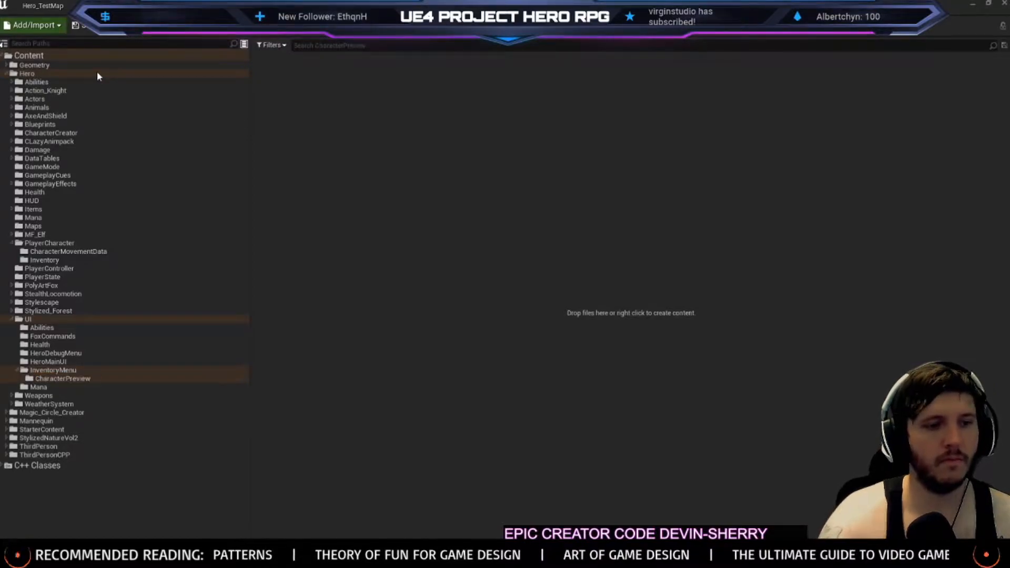
# Create a Widget Blueprint named BP_UI_CharacterPreview in the CharacterPreview folder and save it
pyautogui.rightClick(367, 270)
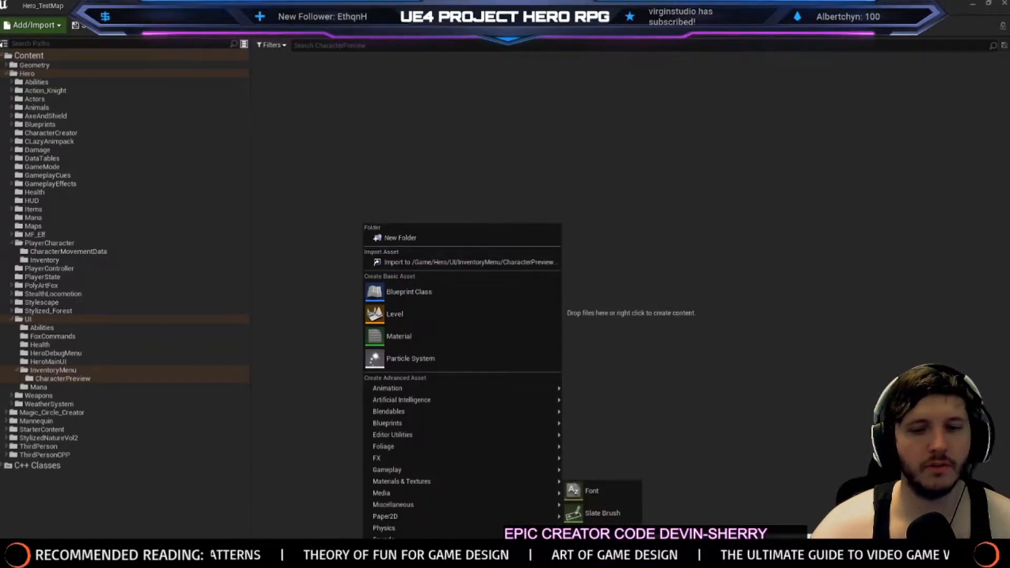
pyautogui.click(602, 558)
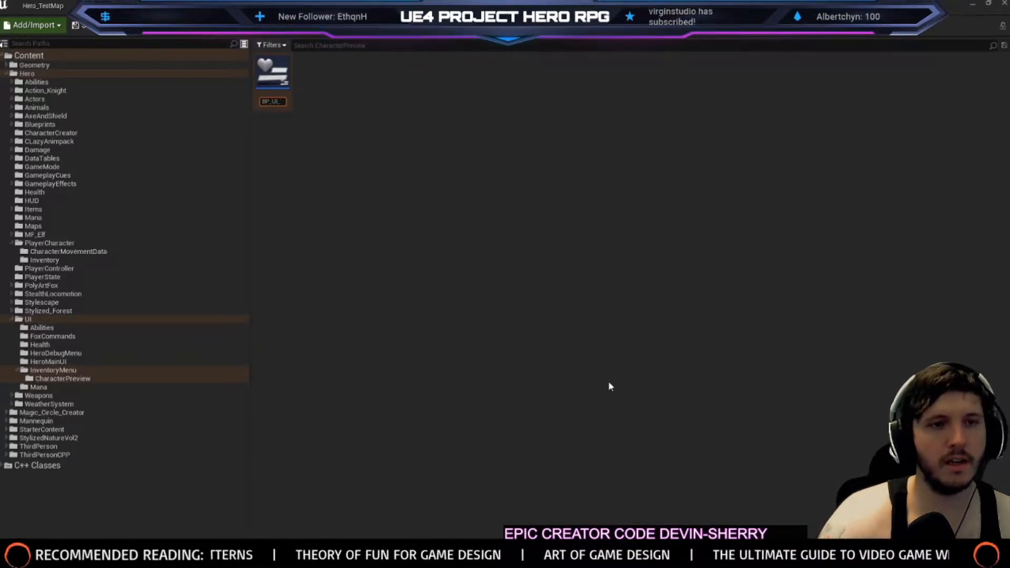
pyautogui.write('BP_UI_CharacterPreview')
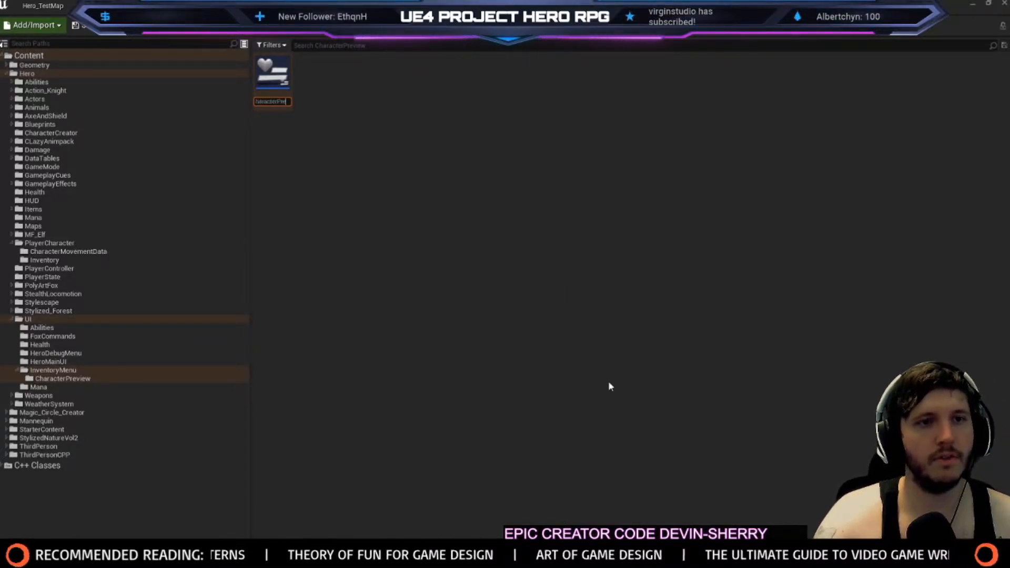
pyautogui.press('Return')
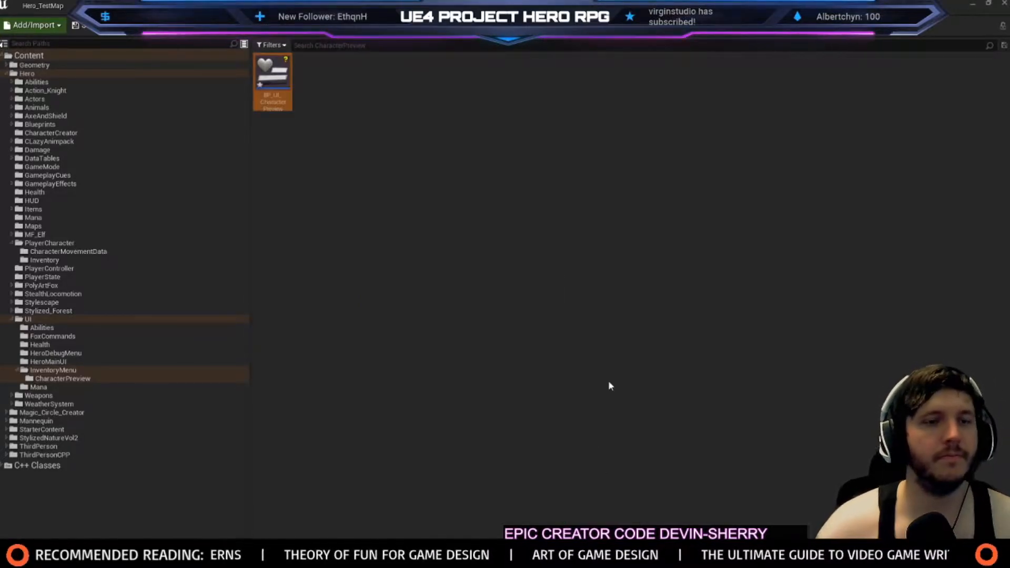
pyautogui.rightClick(265, 71)
pyautogui.click(316, 108)
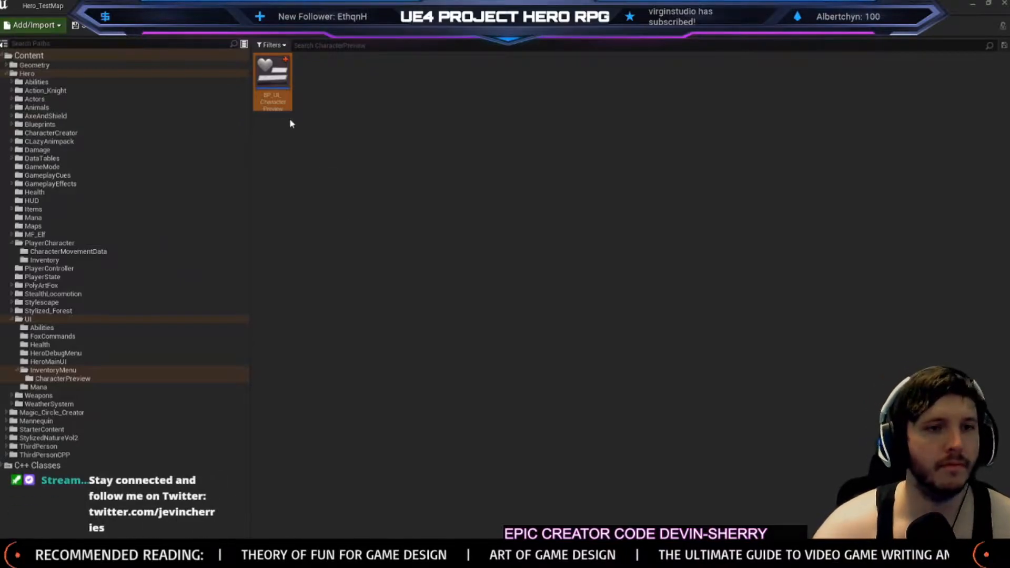
# Open BP_UI_CharacterPreview and add an Image widget under the Canvas Panel
pyautogui.doubleClick(273, 80)
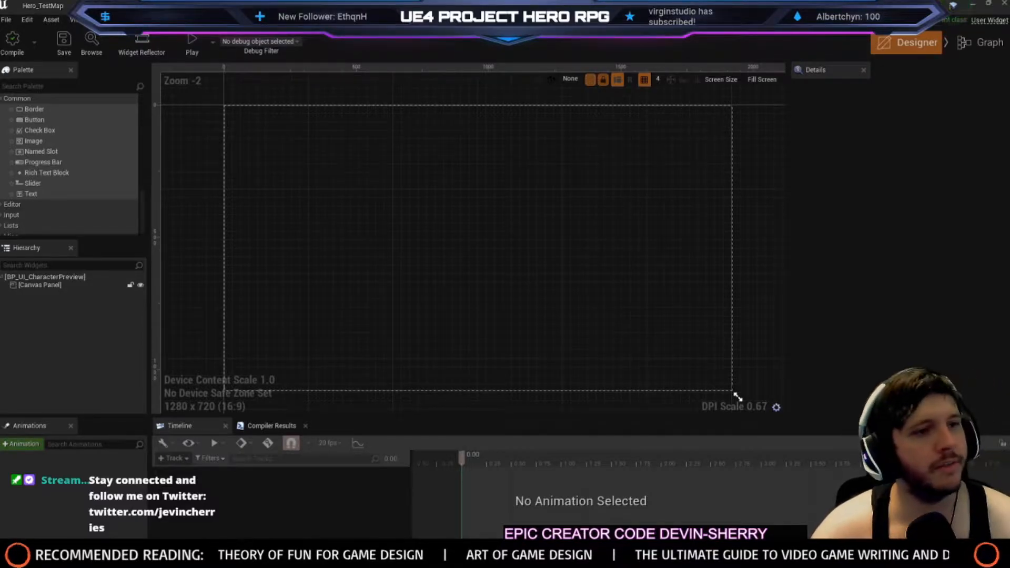
pyautogui.click(68, 85)
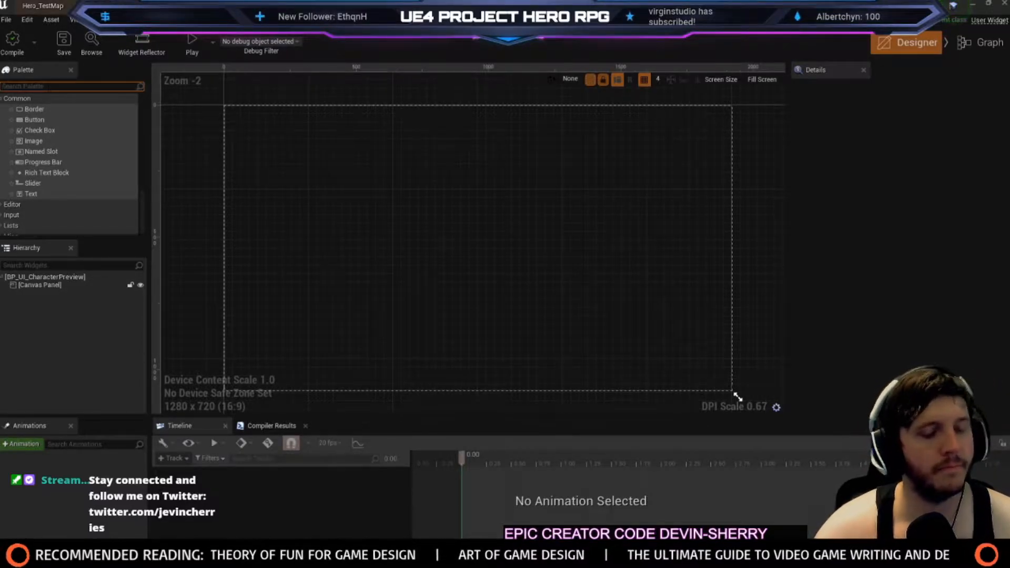
pyautogui.write('image')
pyautogui.moveTo(33, 108); pyautogui.dragTo(38, 285)
pyautogui.click(39, 285)
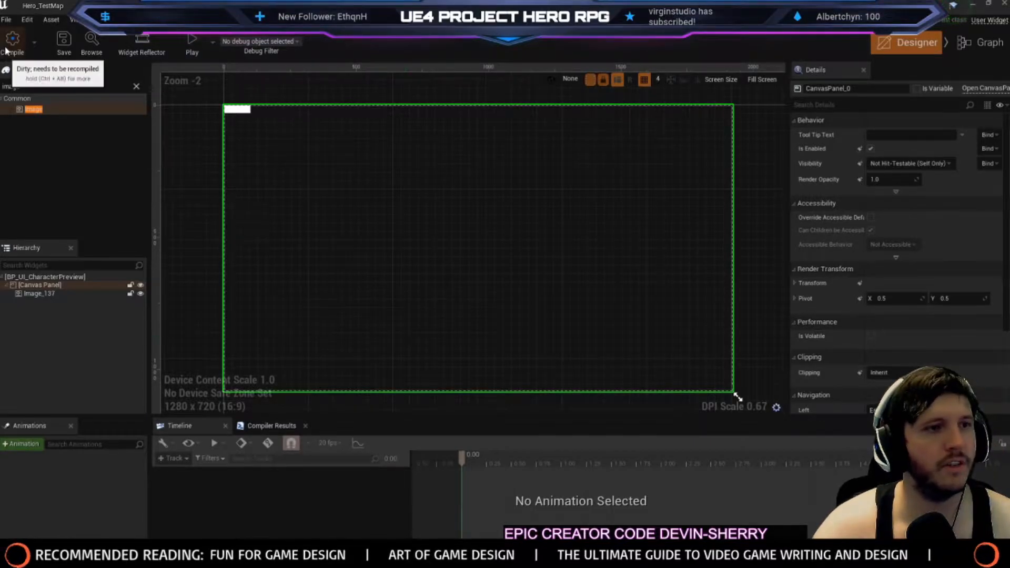
pyautogui.click(38, 294)
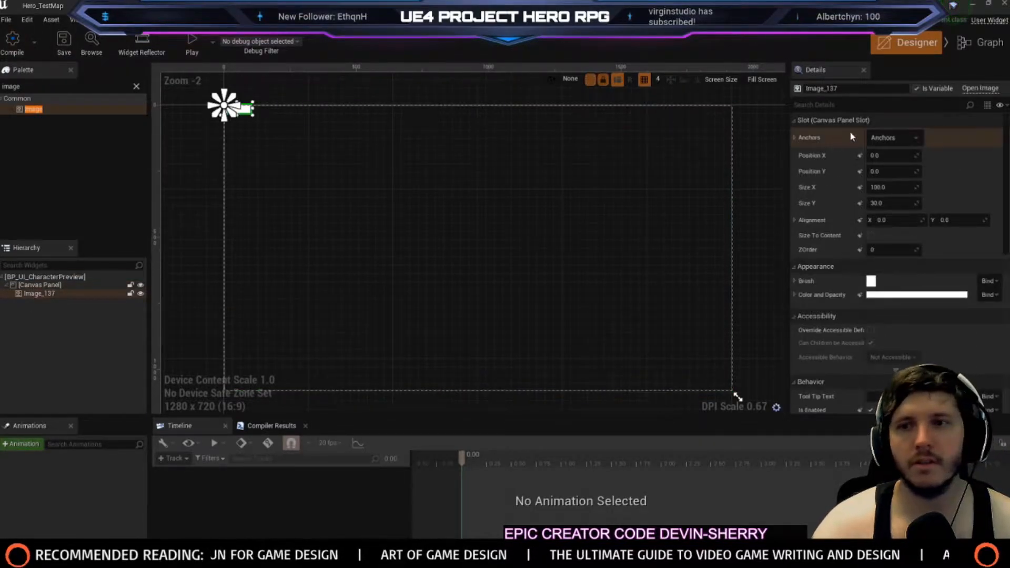
# Anchor the image to stretch across the whole canvas, set its right and bottom offsets to 0, and compile
pyautogui.click(898, 138)
pyautogui.click(988, 282)
pyautogui.click(895, 187)
pyautogui.write('0')
pyautogui.press('Tab')
pyautogui.write('0')
pyautogui.press('Tab')
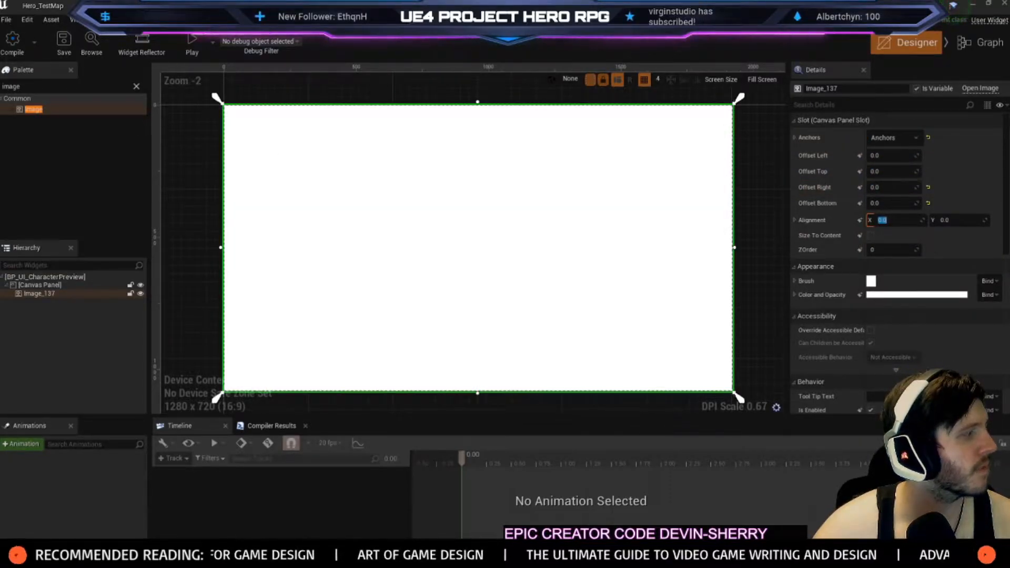
pyautogui.click(20, 48)
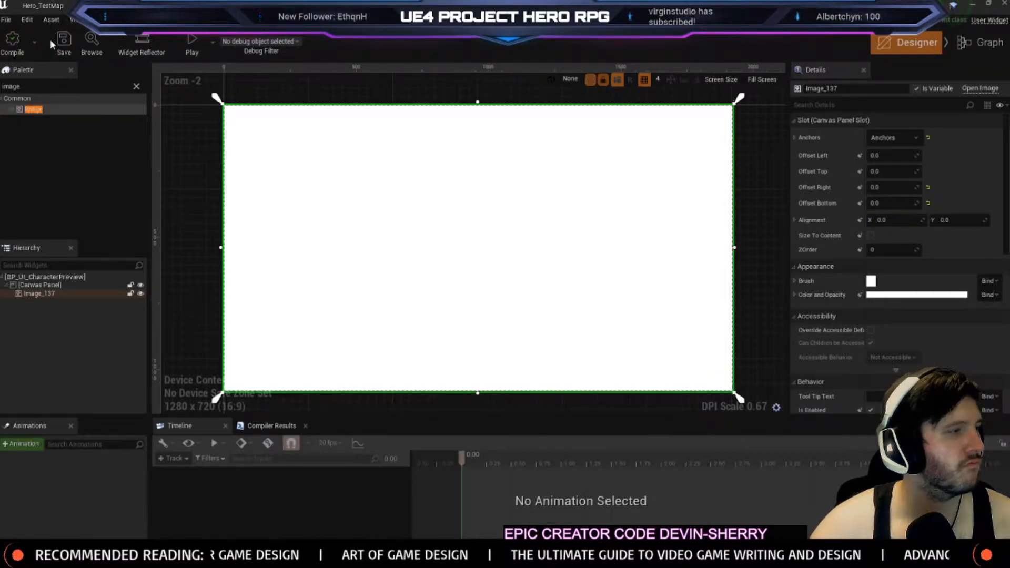
# Assign M_PlayerCharacter from PlayerCharacter's Inventory folder as the image's brush and compile the widget
pyautogui.click(795, 281)
pyautogui.click(936, 304)
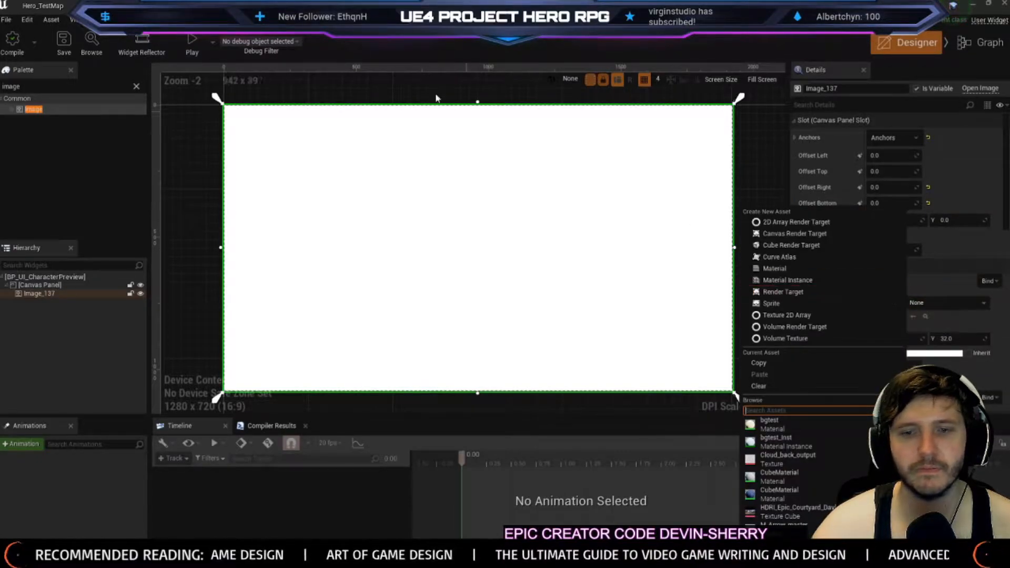
pyautogui.click(263, 5)
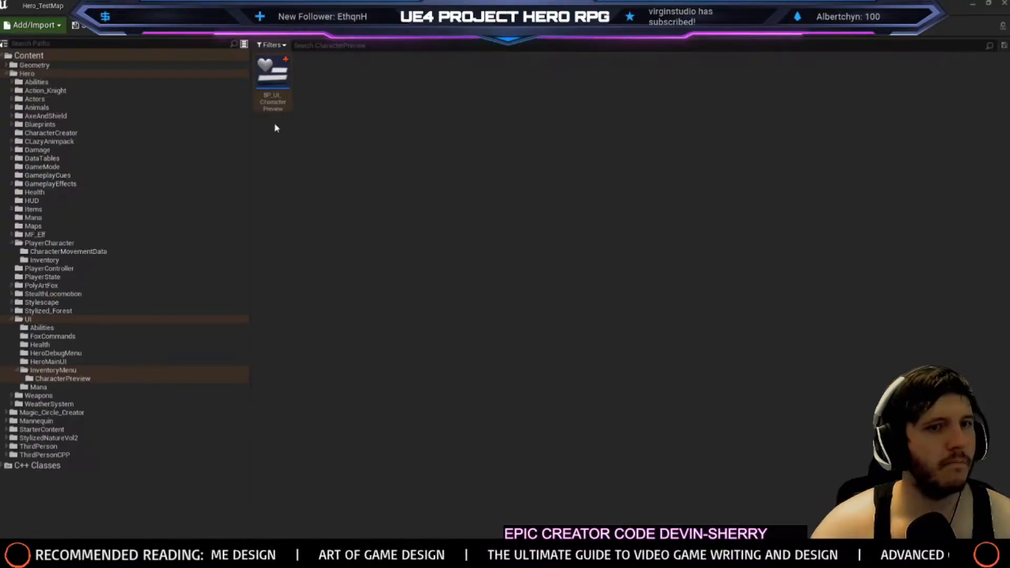
pyautogui.click(44, 262)
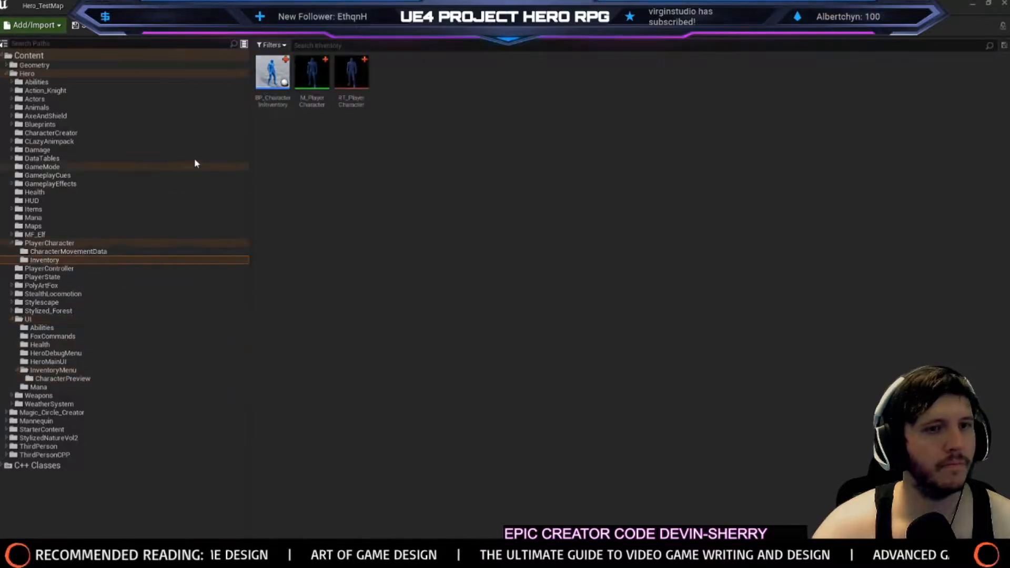
pyautogui.click(324, 98)
pyautogui.click(771, 6)
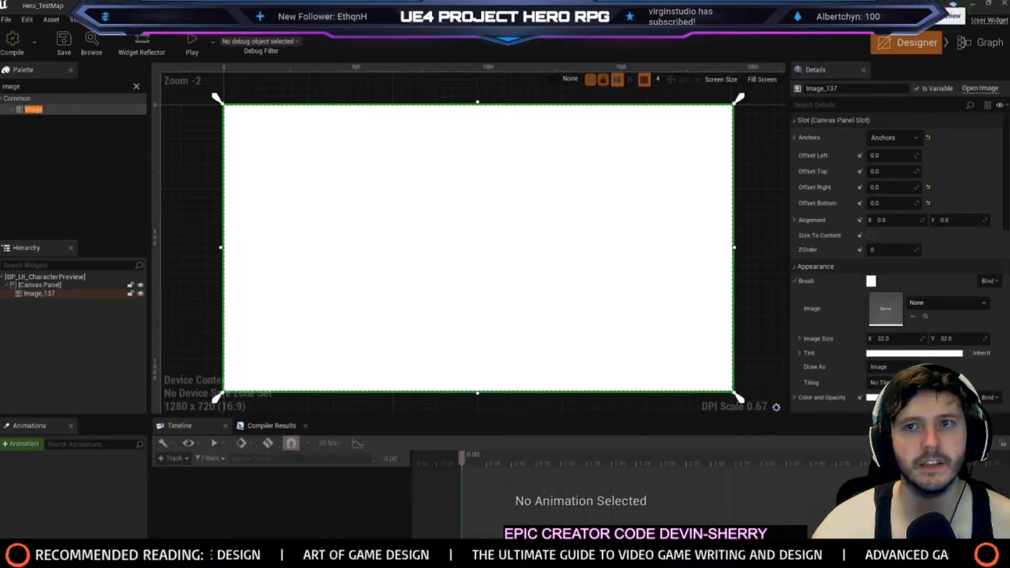
pyautogui.click(913, 316)
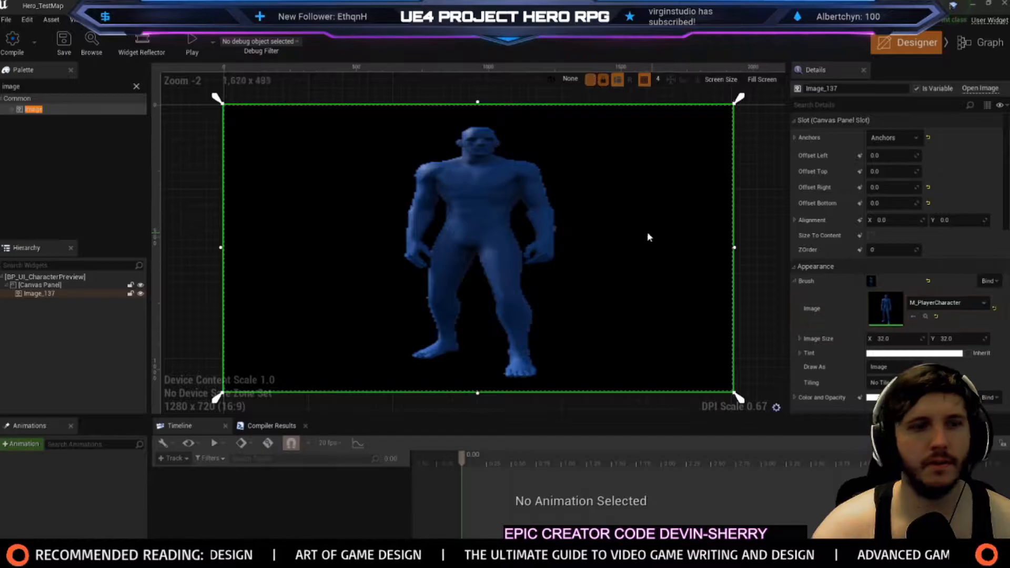
pyautogui.click(15, 41)
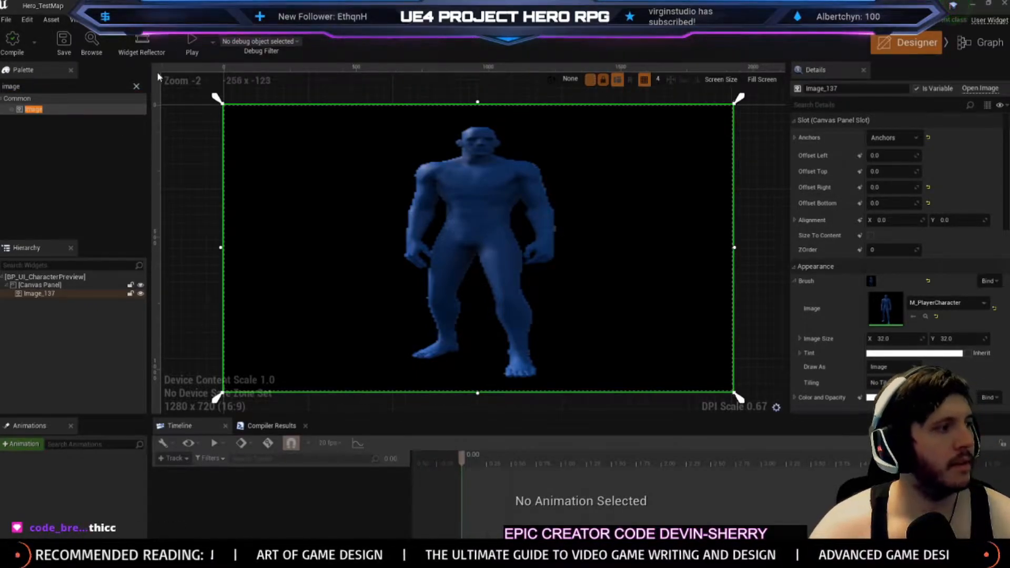
# Switch the designer's preview size from Fill Screen to Desired and inspect the character image up close
pyautogui.click(762, 79)
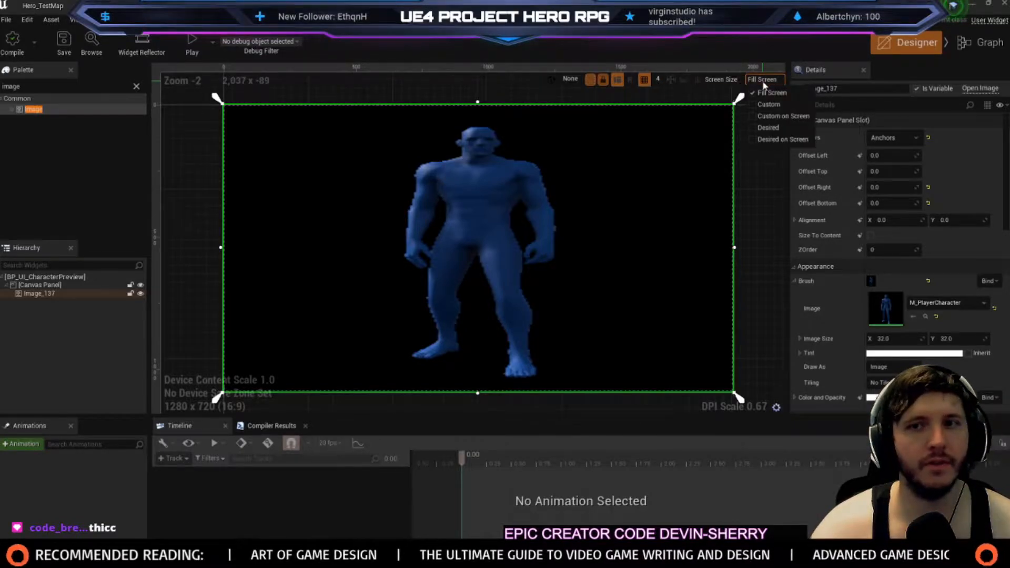
pyautogui.click(769, 129)
pyautogui.scroll(8, 267, 122)
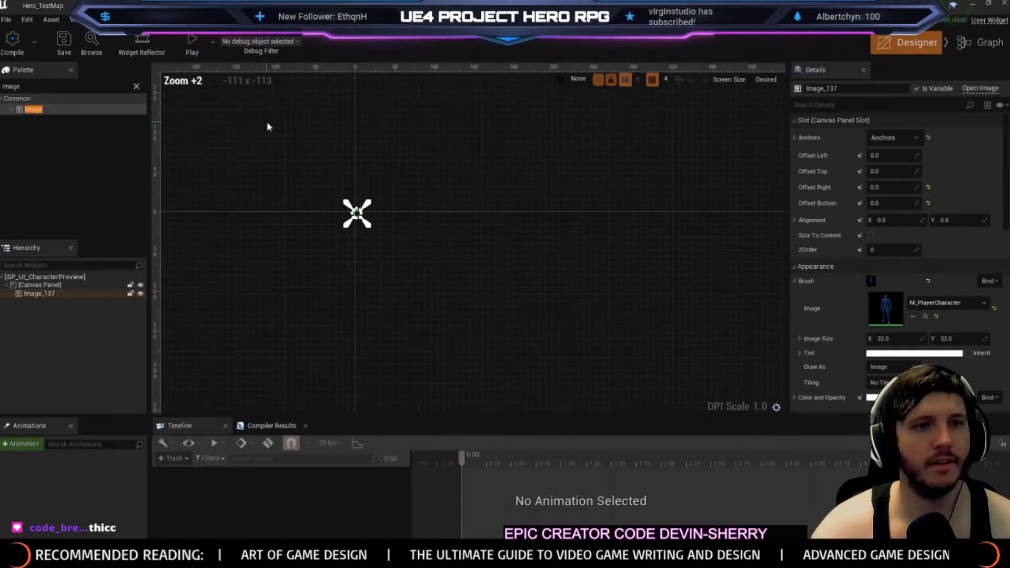
pyautogui.scroll(6, 356, 217)
pyautogui.click(450, 357)
pyautogui.moveTo(562, 196); pyautogui.dragTo(385, 21, button='right')
pyautogui.scroll(8, 485, 337)
pyautogui.moveTo(465, 180); pyautogui.dragTo(284, 140, button='right')
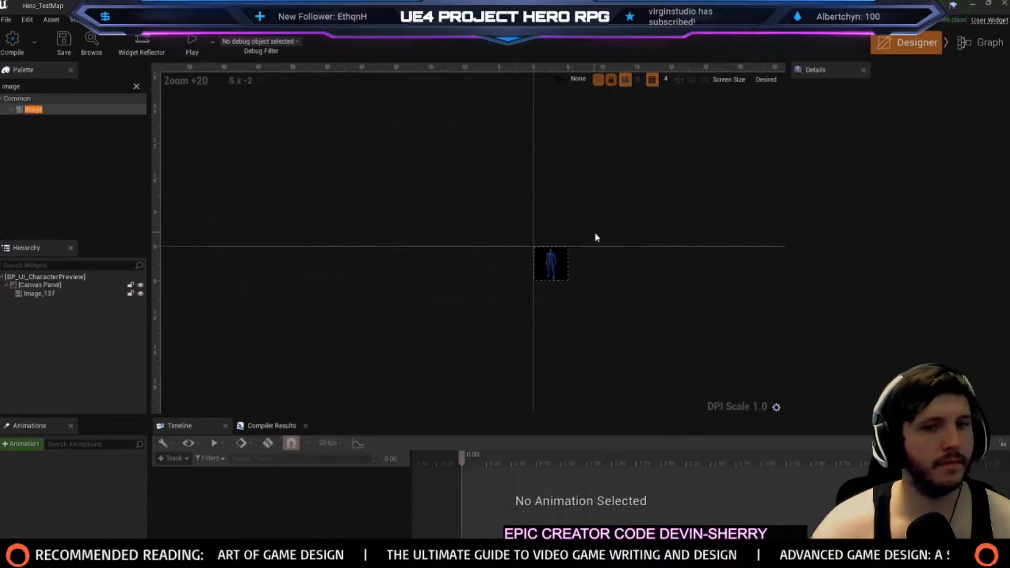
pyautogui.moveTo(571, 252); pyautogui.dragTo(428, 240, button='right')
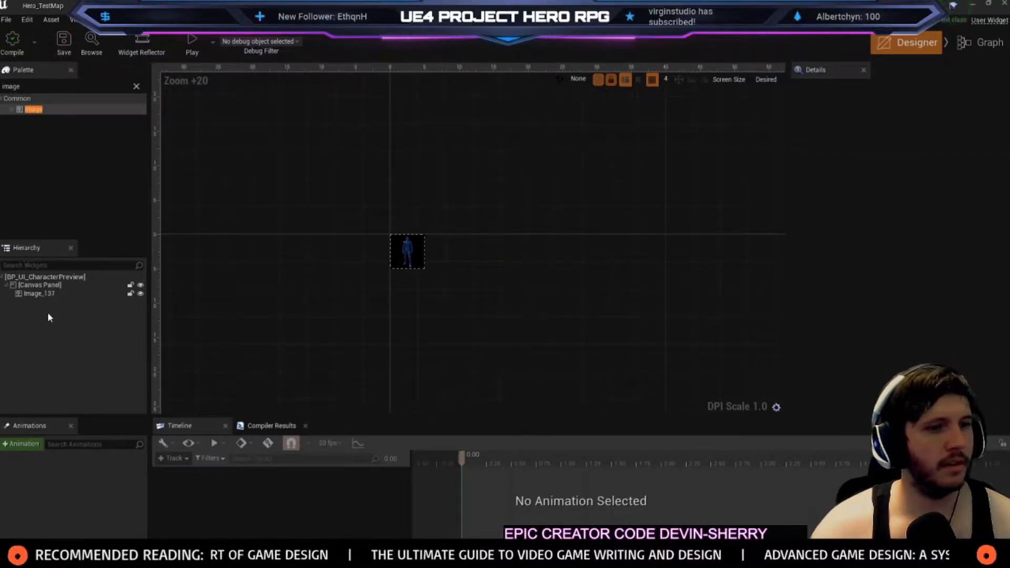
# Set the image's brush size to 512 by 512 and compile the widget
pyautogui.click(39, 295)
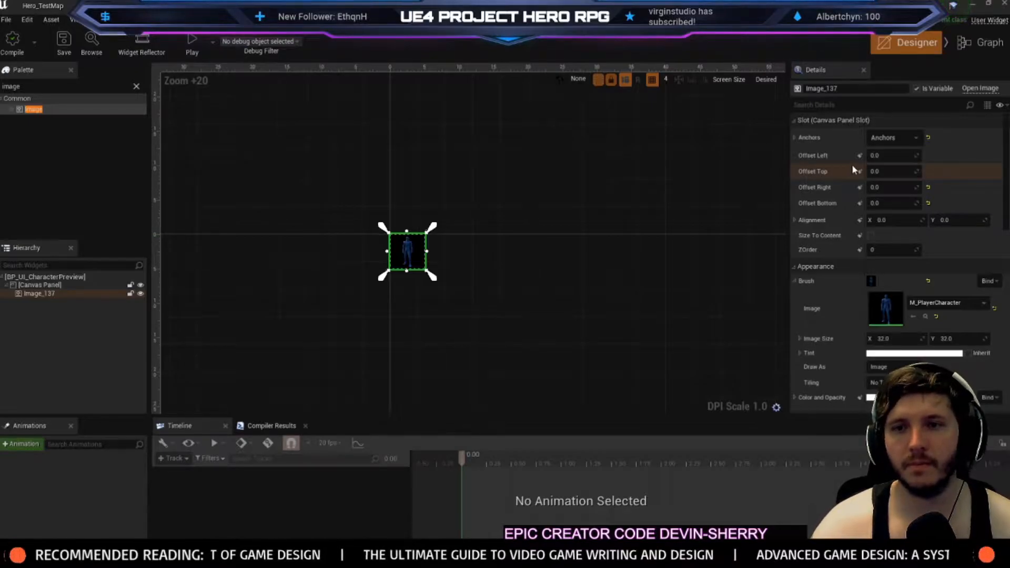
pyautogui.scroll(-1, 901, 292)
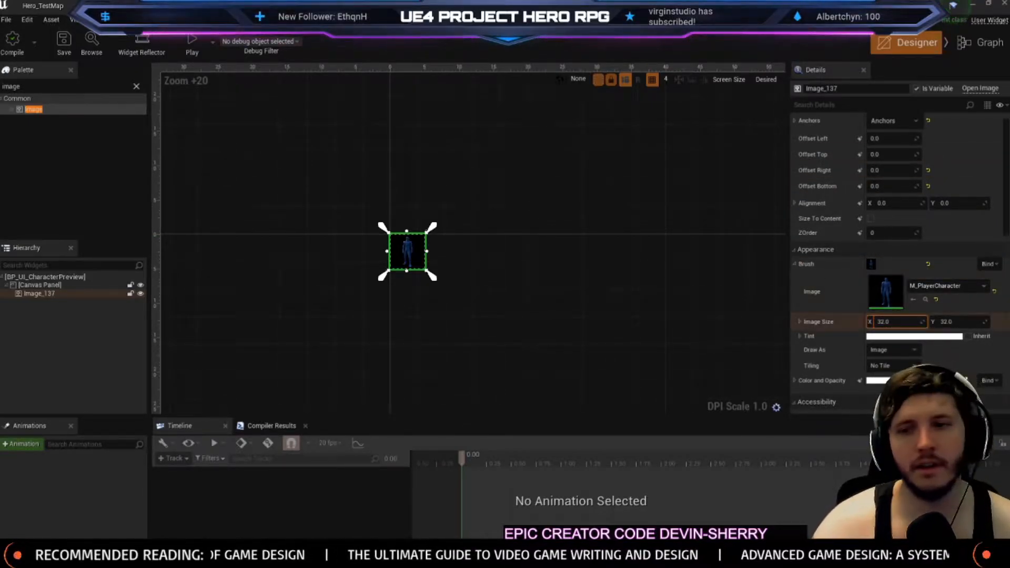
pyautogui.click(894, 319)
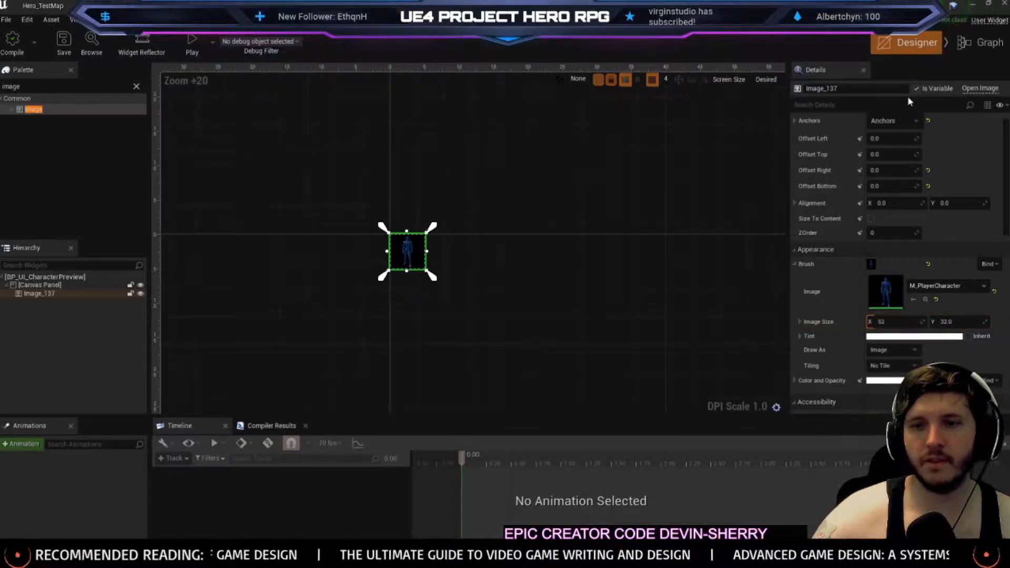
pyautogui.write('512')
pyautogui.press('Tab')
pyautogui.write('512')
pyautogui.press('Return')
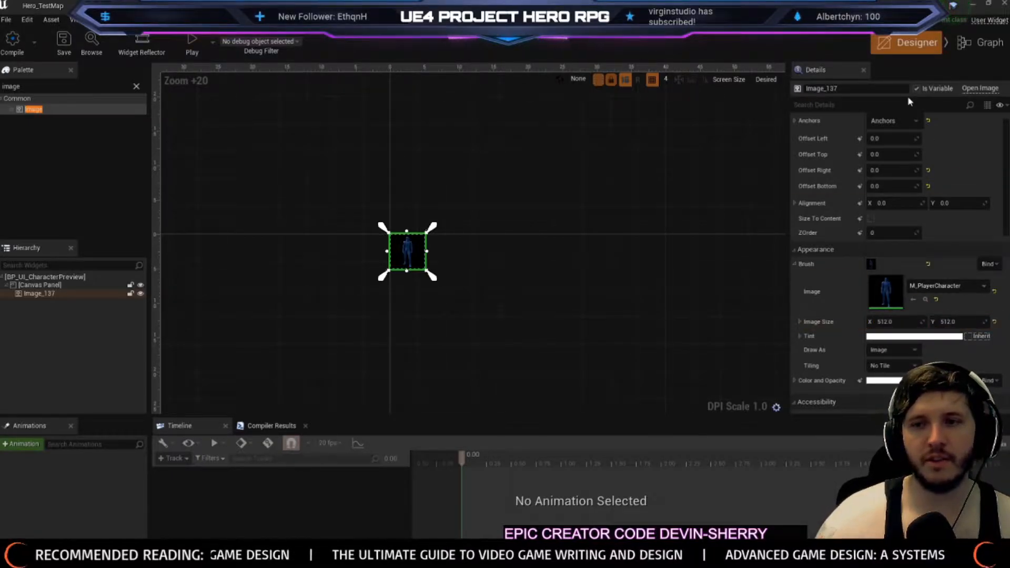
pyautogui.moveTo(513, 282); pyautogui.dragTo(519, 266, button='right')
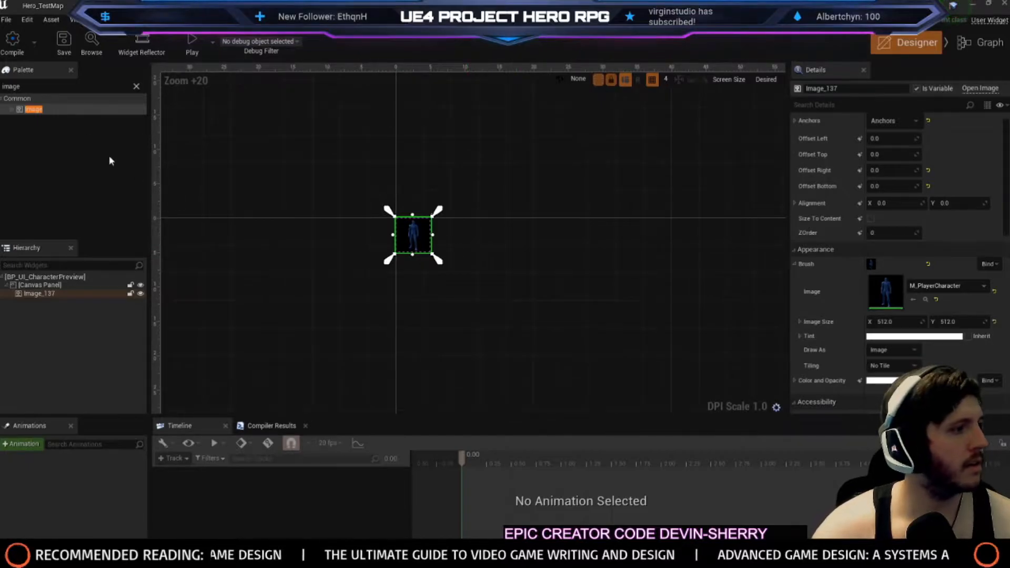
pyautogui.click(13, 42)
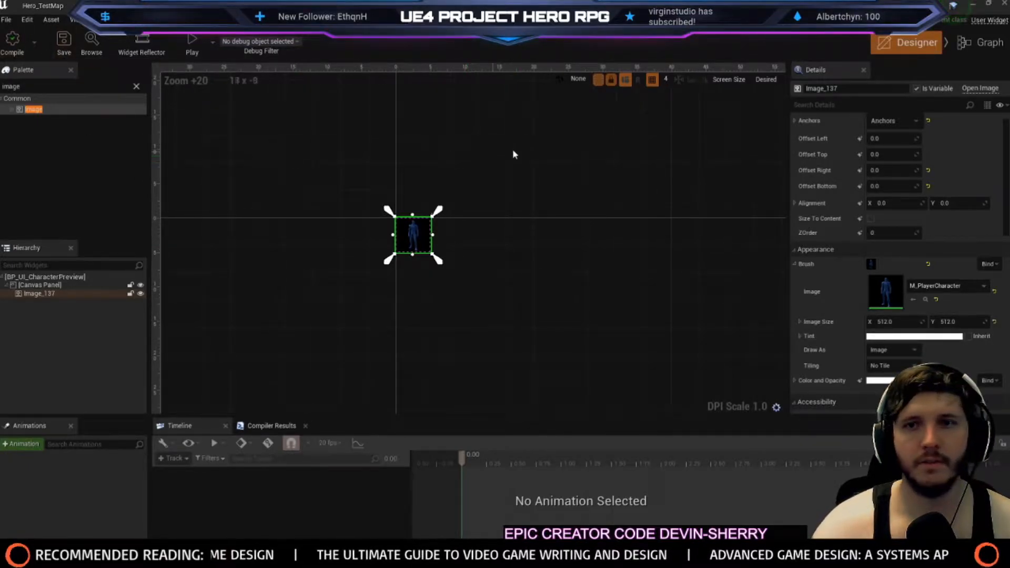
# Rename the image widget as CharacterPreview
pyautogui.scroll(1, 890, 158)
pyautogui.click(888, 139)
pyautogui.click(888, 139)
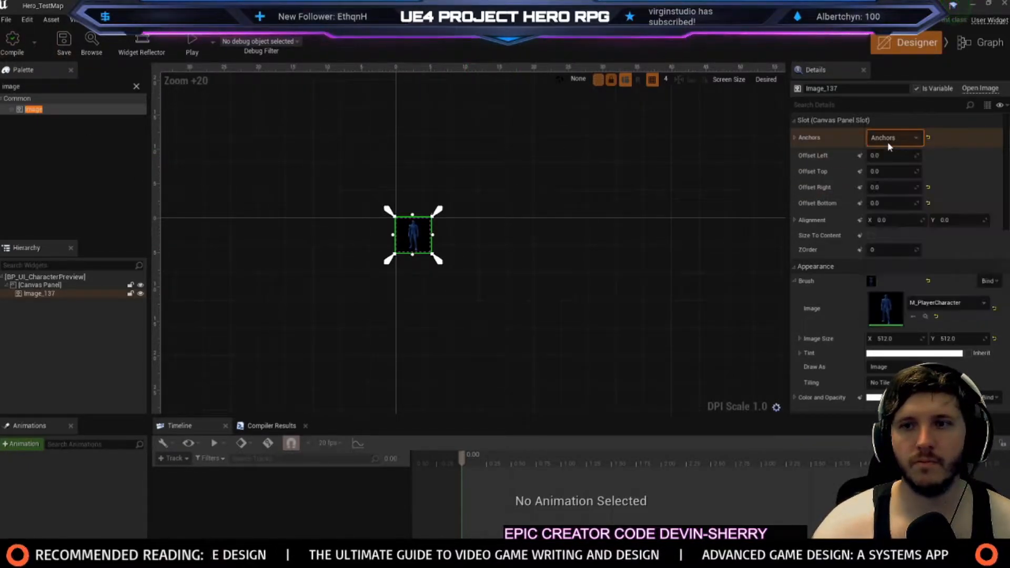
pyautogui.doubleClick(77, 294)
pyautogui.write('Character')
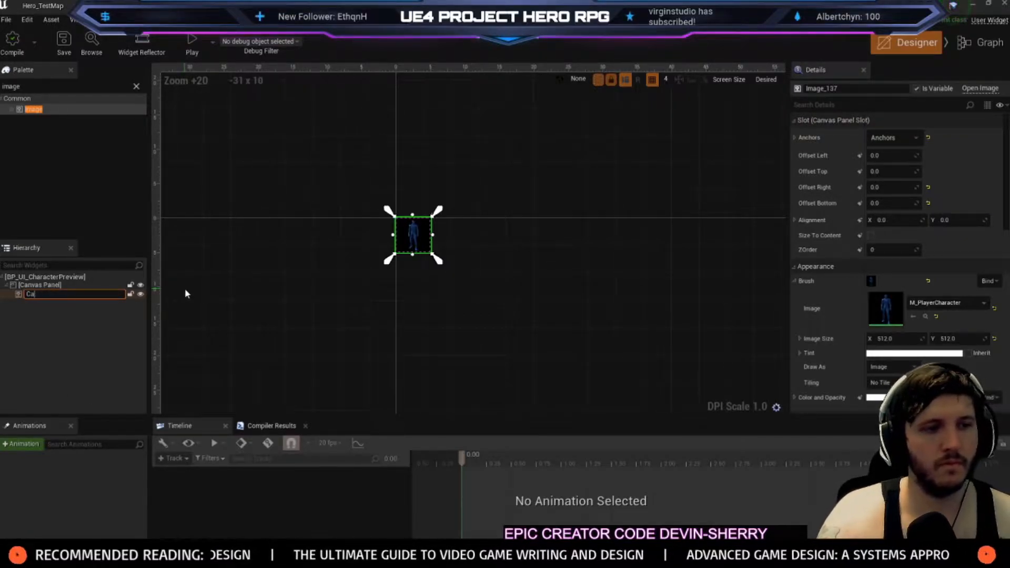
pyautogui.write('Preview')
pyautogui.press('Return')
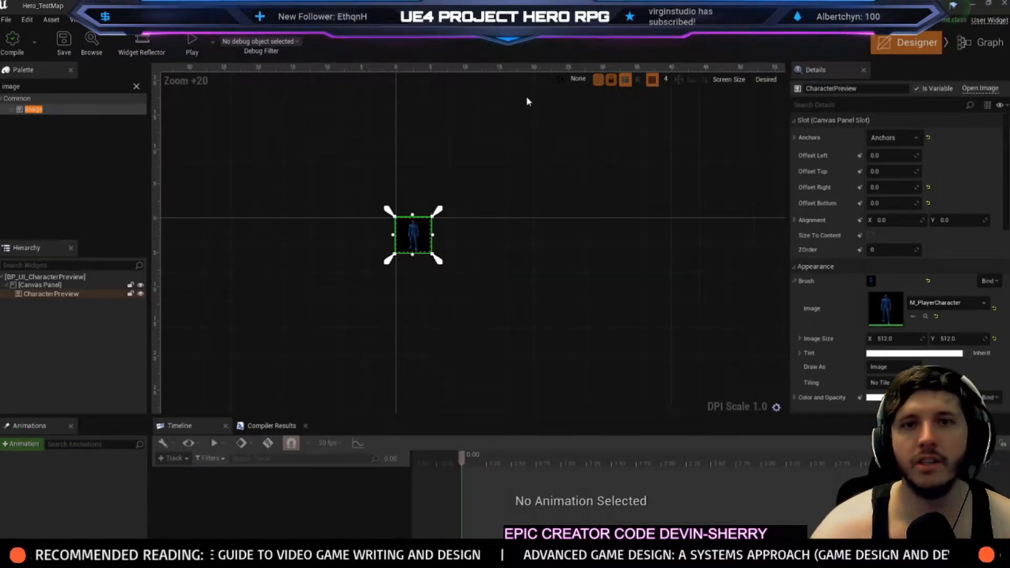
# Set M_PlayerCharacter's blend mode to Translucent, connect the Texture Sample's RGBA output to Opacity, and save the material
pyautogui.click(456, 7)
pyautogui.click(80, 388)
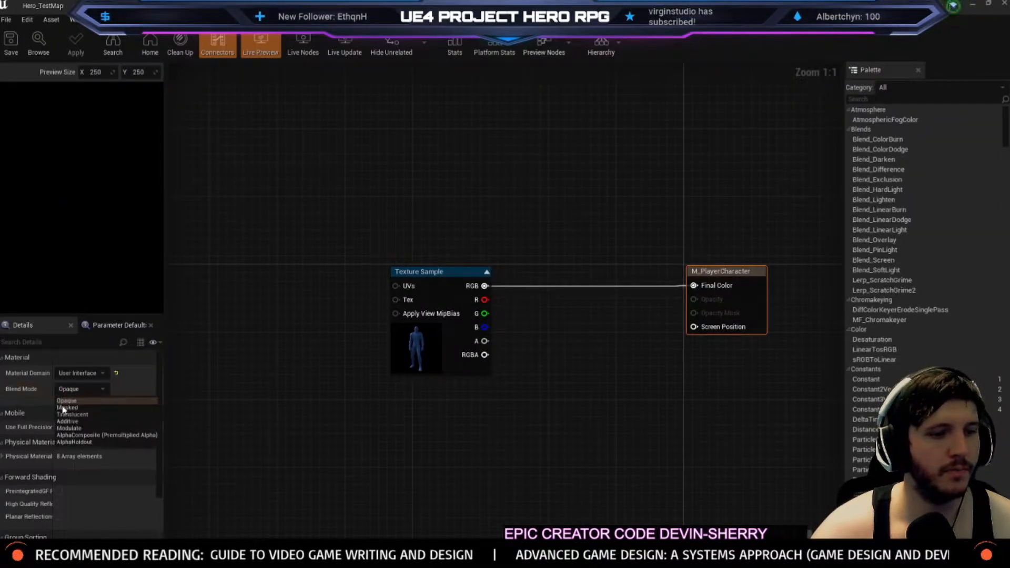
pyautogui.click(64, 414)
pyautogui.moveTo(484, 355); pyautogui.dragTo(694, 299)
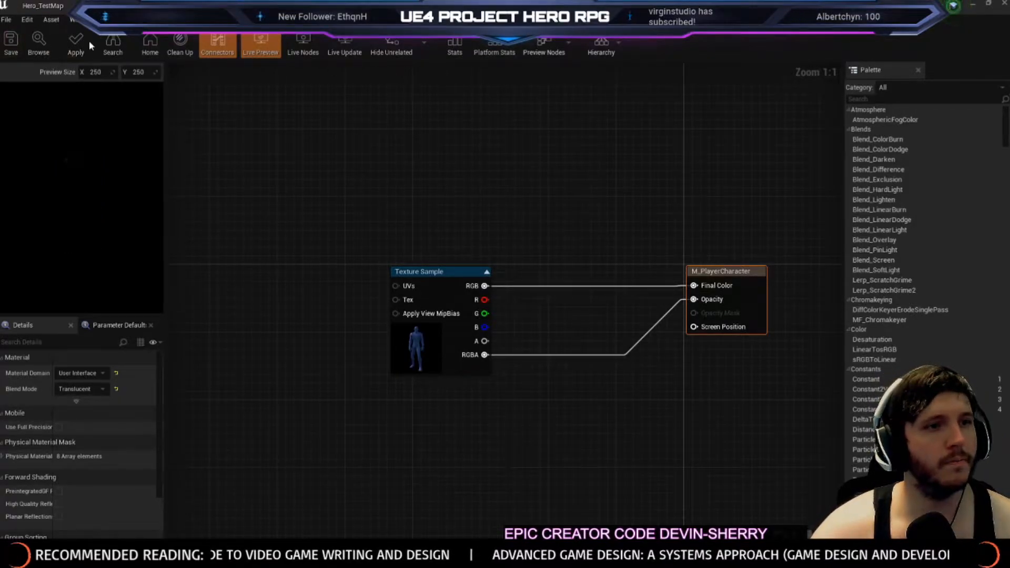
pyautogui.click(21, 53)
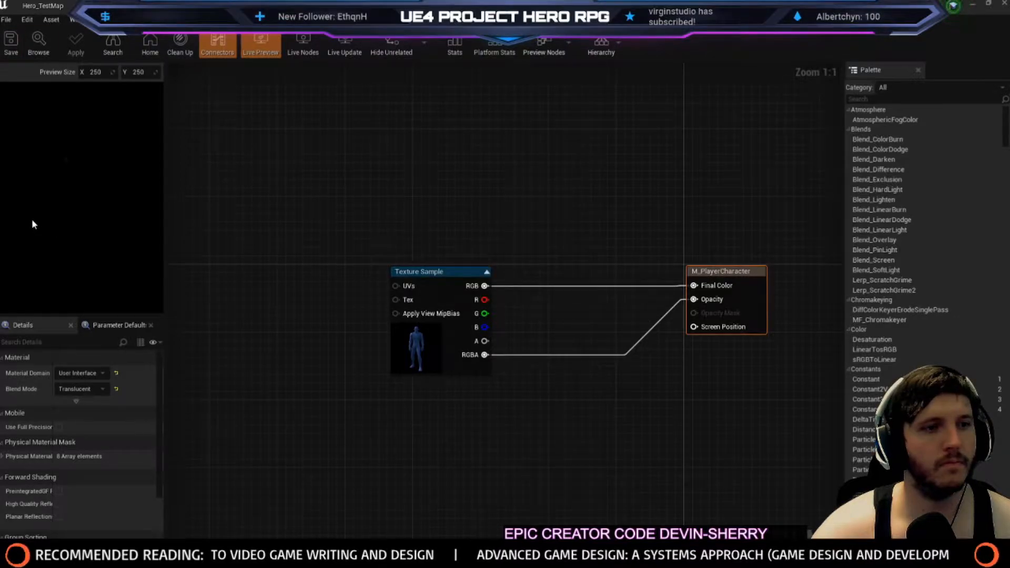
# Check the translucent material in the character preview widget and return to the Inventory folder's assets
pyautogui.click(158, 5)
pyautogui.click(257, 6)
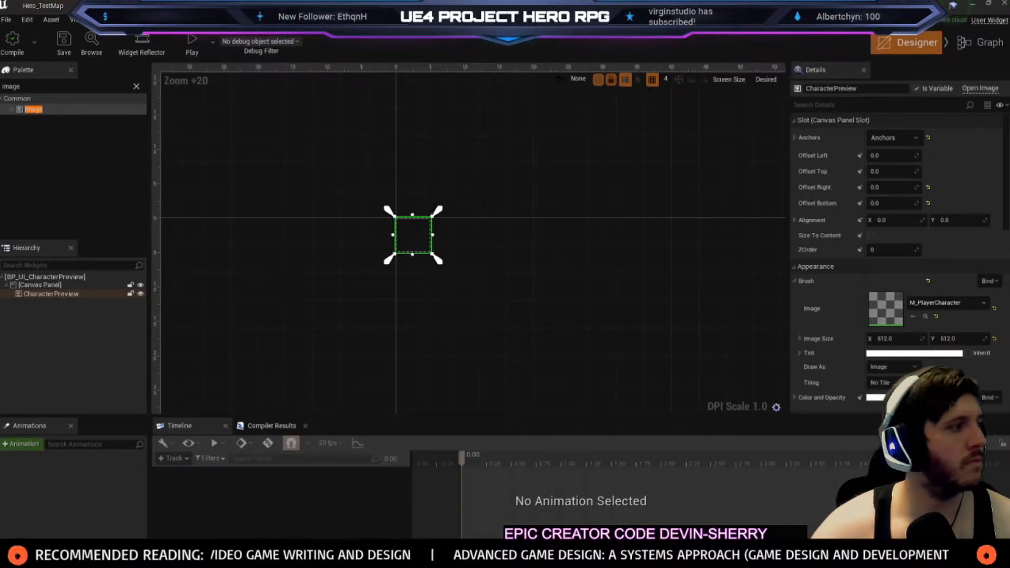
pyautogui.click(121, 6)
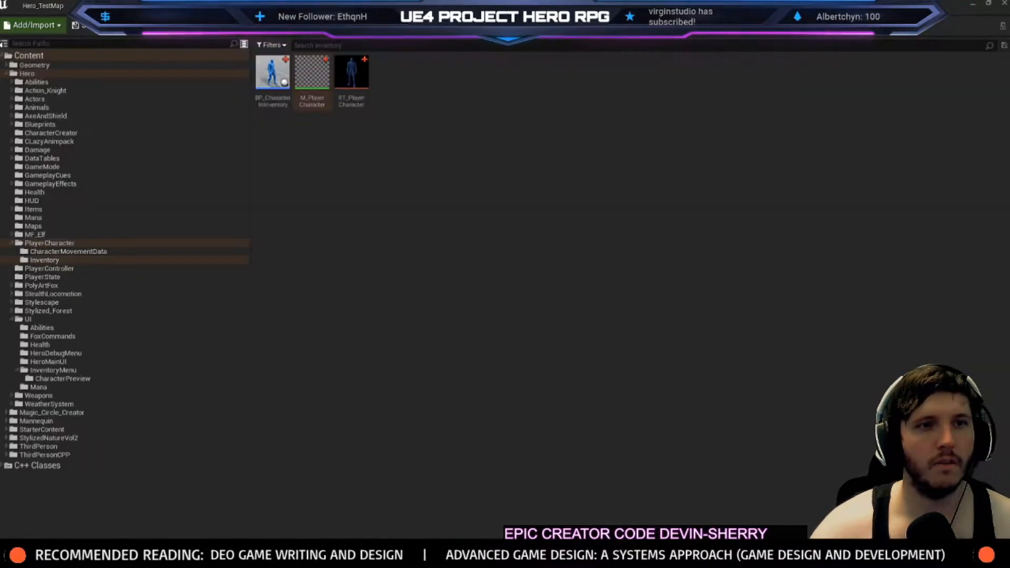
# Place BP_CharacterInInventory in the level and check the captured character in the M_PlayerCharacter material and BP_UI_CharacterPreview widget
pyautogui.moveTo(260, 103); pyautogui.dragTo(348, 247)
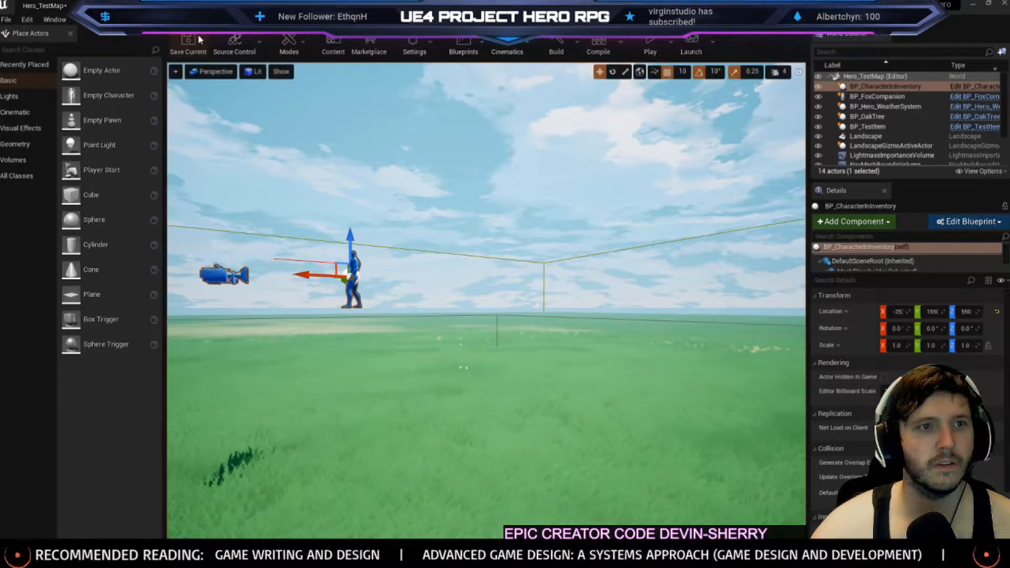
pyautogui.click(226, 6)
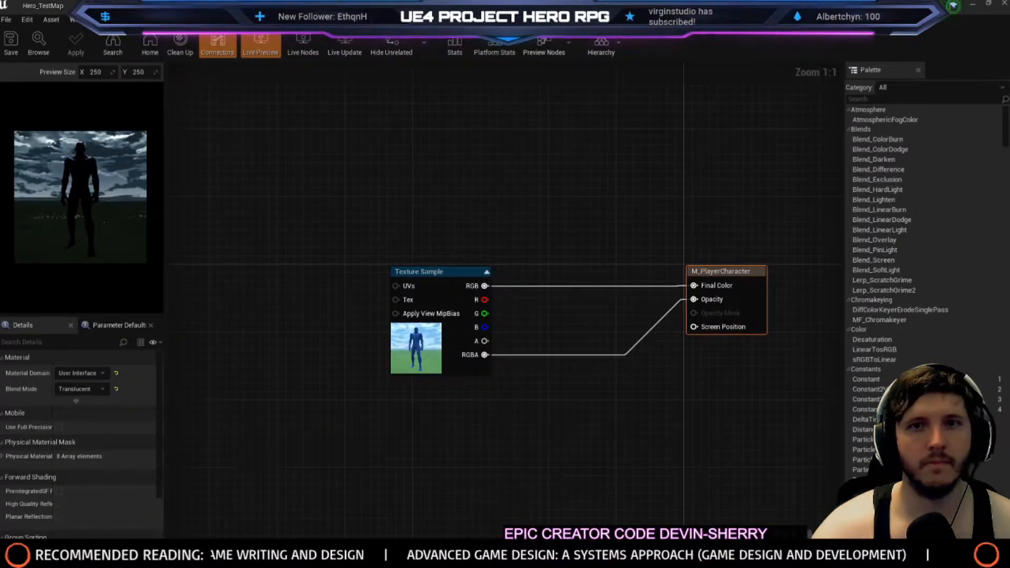
pyautogui.click(158, 7)
pyautogui.click(295, 7)
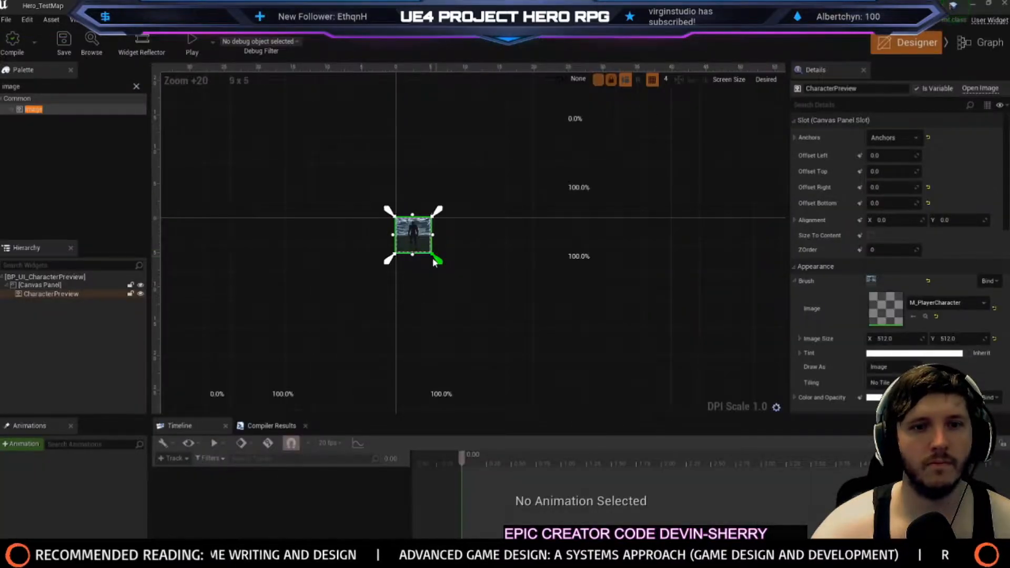
pyautogui.moveTo(528, 217); pyautogui.dragTo(556, 187, button='right')
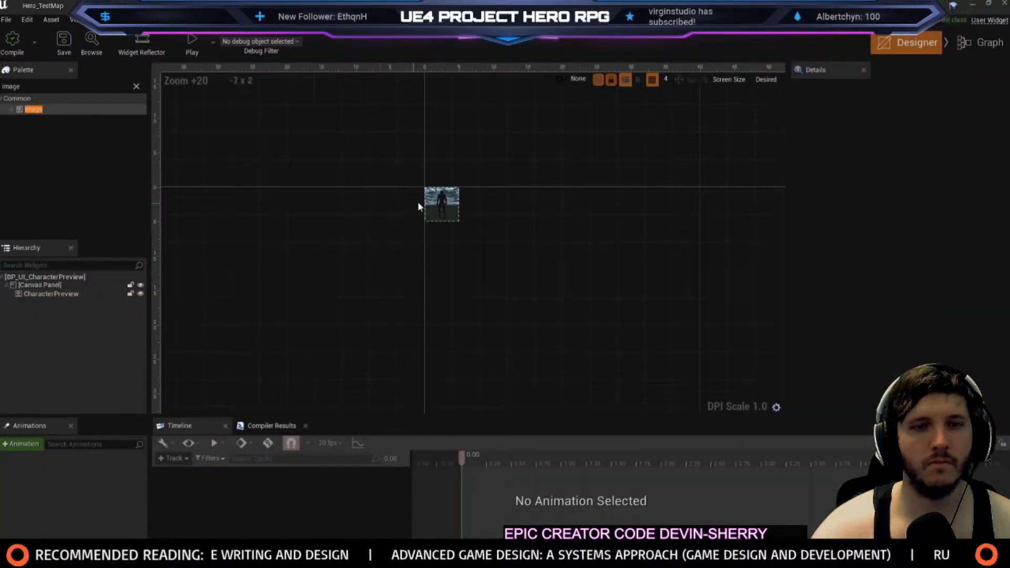
# Create a folder named Inventory inside the UI/InventoryMenu folder
pyautogui.click(121, 6)
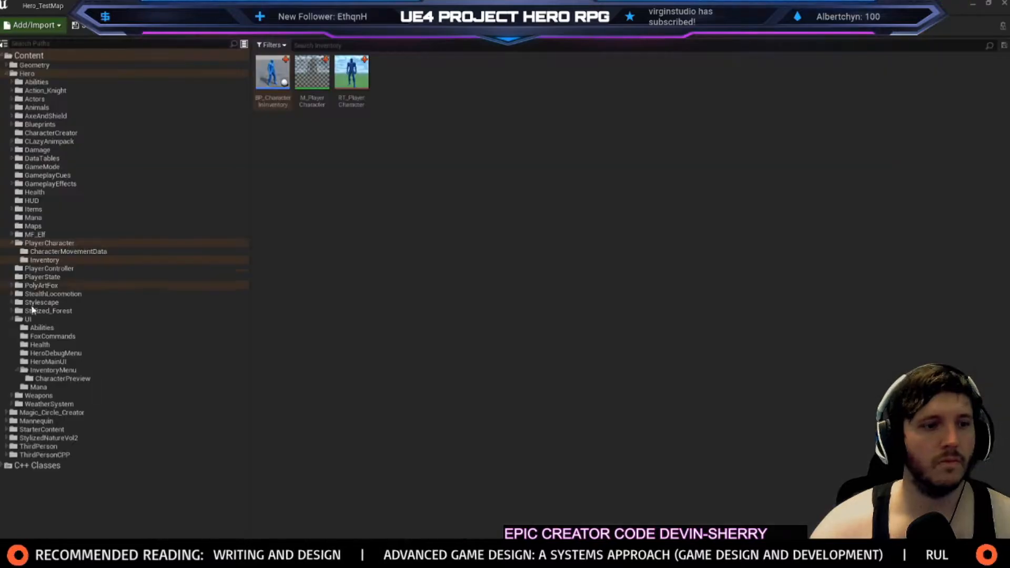
pyautogui.click(43, 371)
pyautogui.rightClick(43, 371)
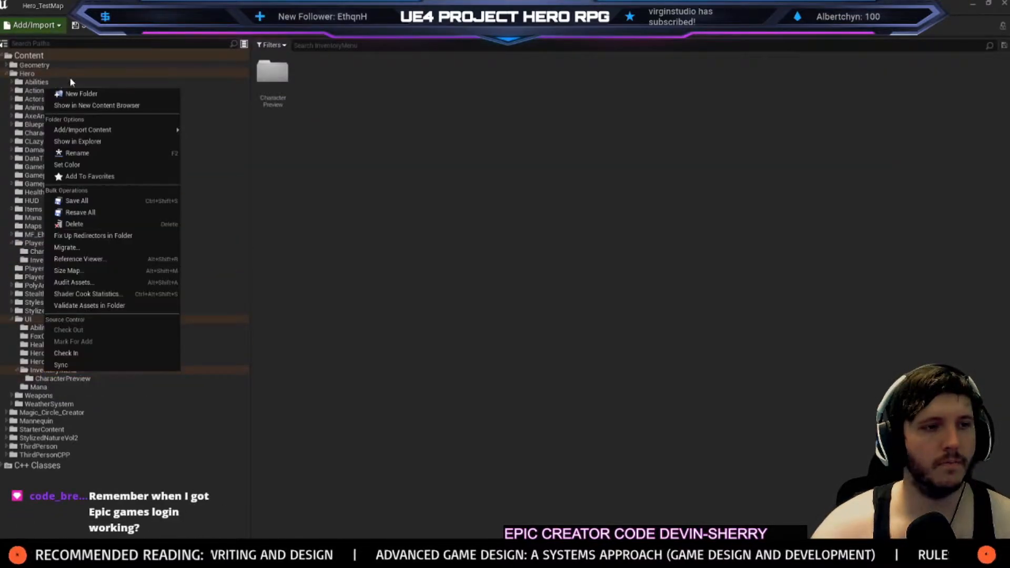
pyautogui.click(82, 94)
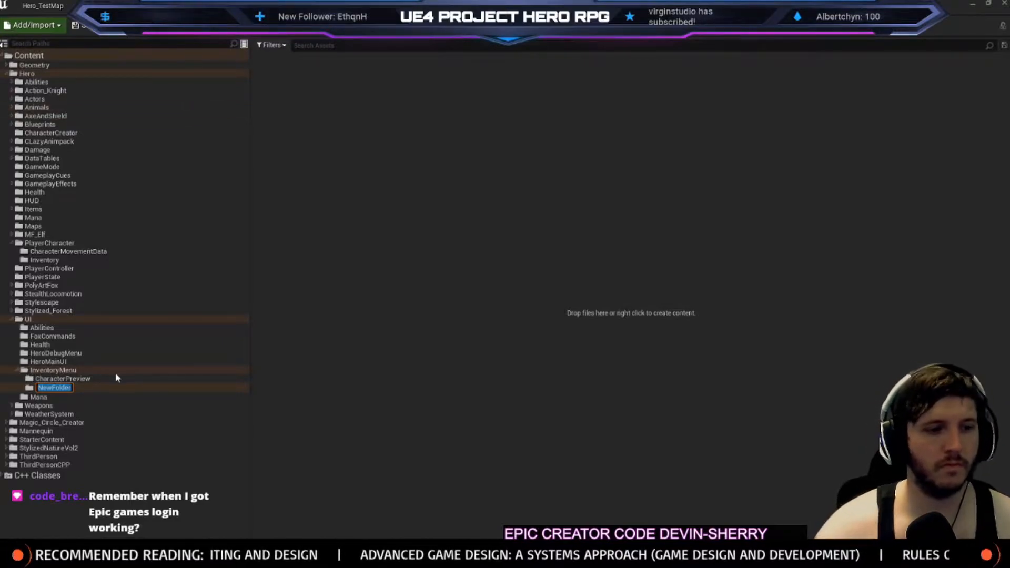
pyautogui.write('Inventory')
pyautogui.press('Return')
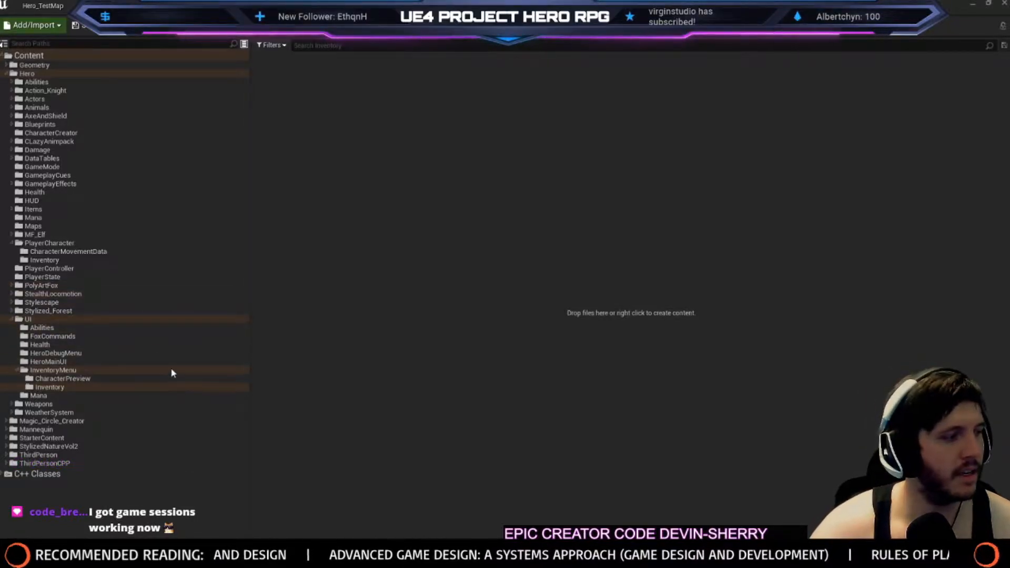
# Create a Widget Blueprint named BP_UI_InventoryMain in the new Inventory folder and save it
pyautogui.rightClick(310, 226)
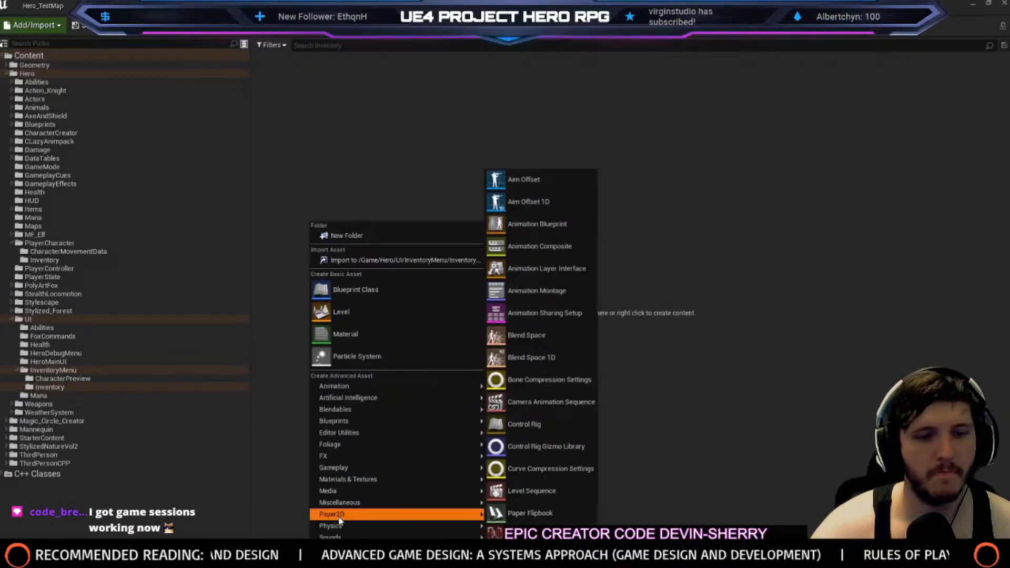
pyautogui.click(525, 556)
pyautogui.write('BP_UI_Inv')
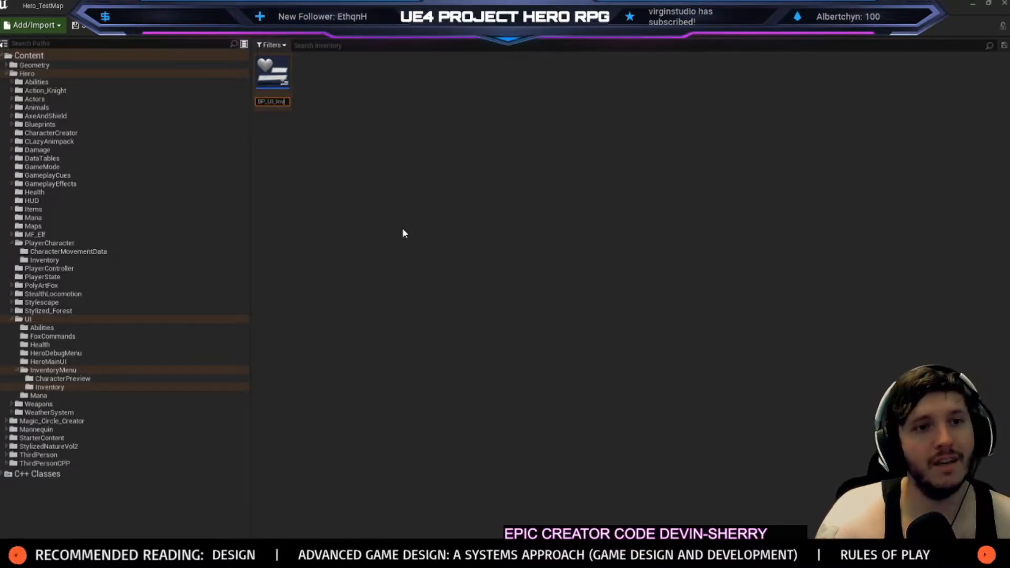
pyautogui.write('oryMain')
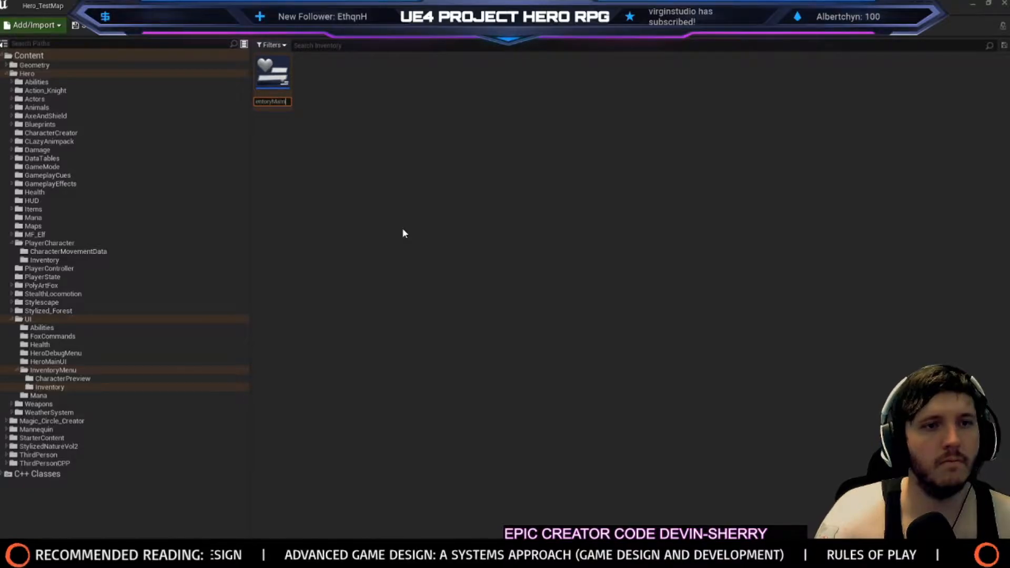
pyautogui.press('Return')
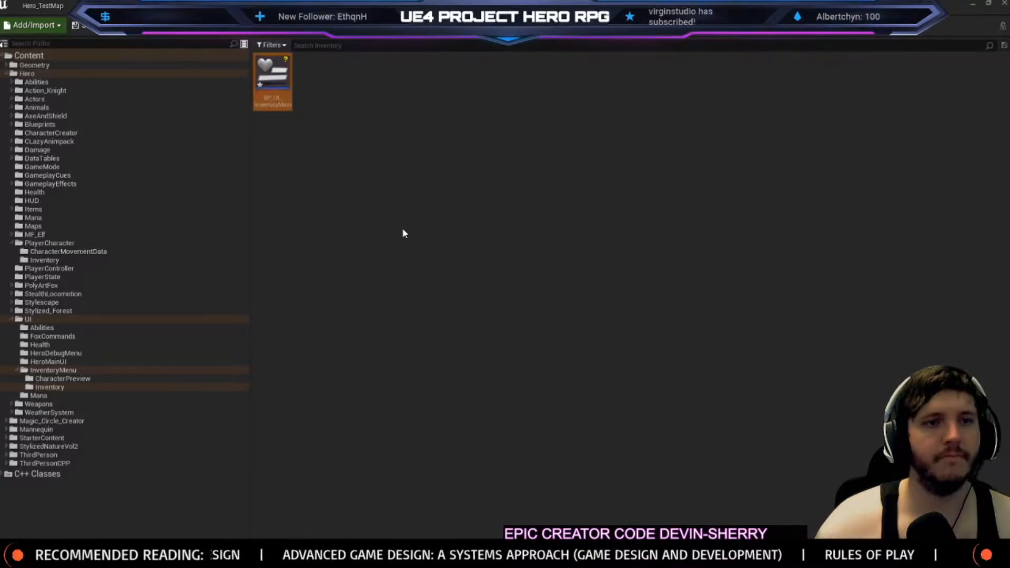
pyautogui.rightClick(266, 75)
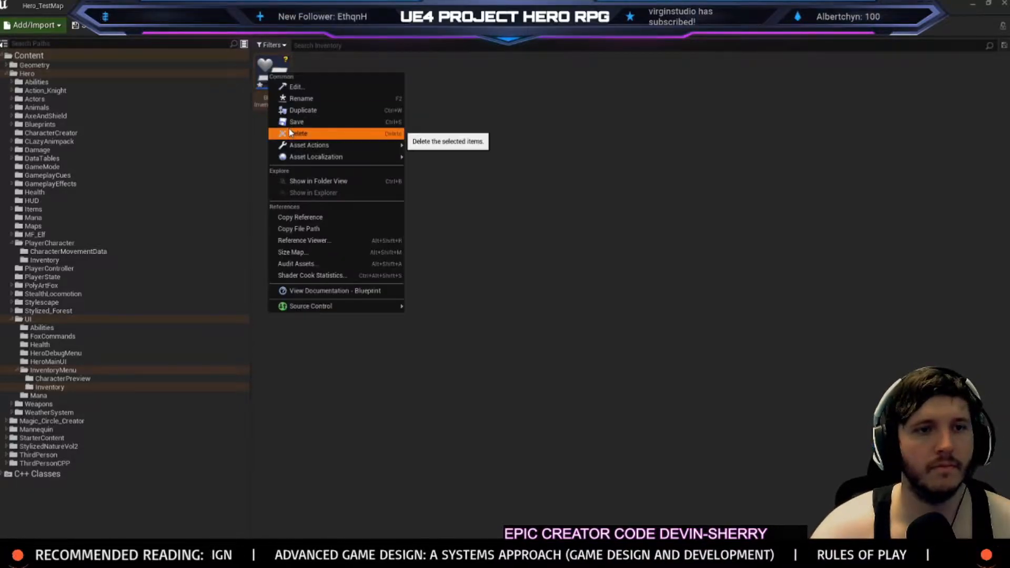
pyautogui.click(289, 122)
# Open BP_UI_InventoryMain and add the user-created BP UI Character Preview widget to its Canvas Panel
pyautogui.doubleClick(282, 80)
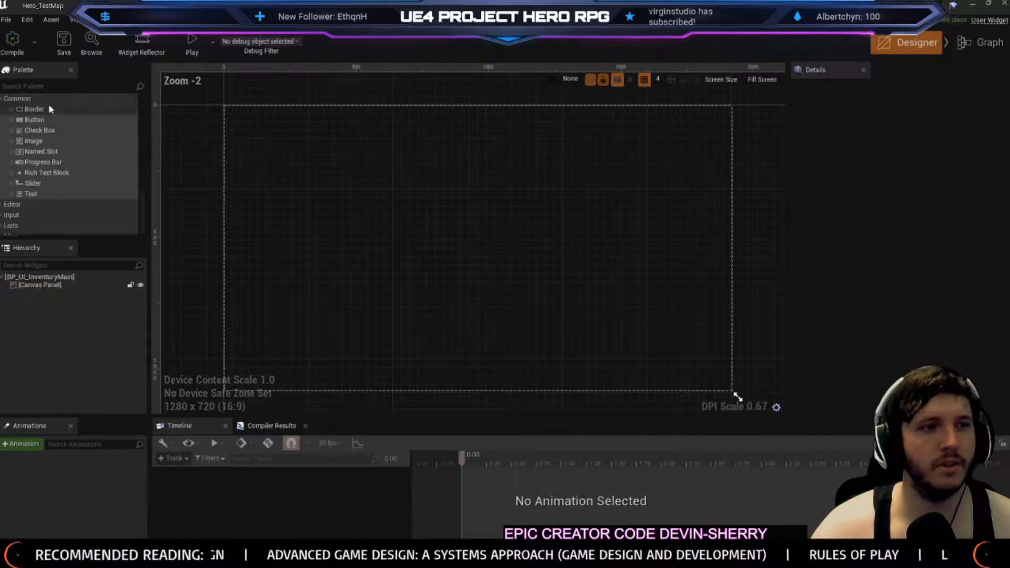
pyautogui.scroll(-5, 34, 176)
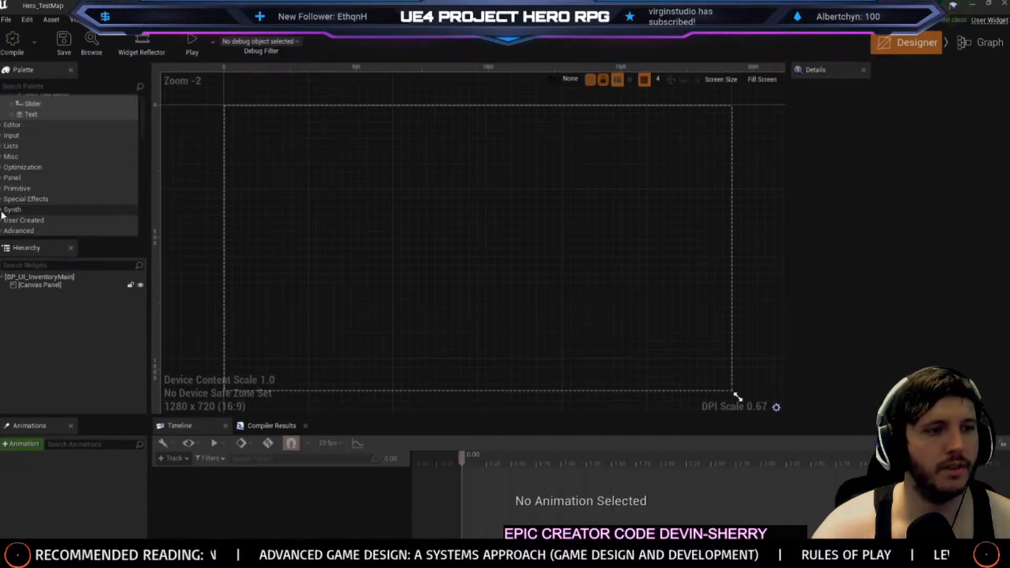
pyautogui.scroll(-3, 11, 221)
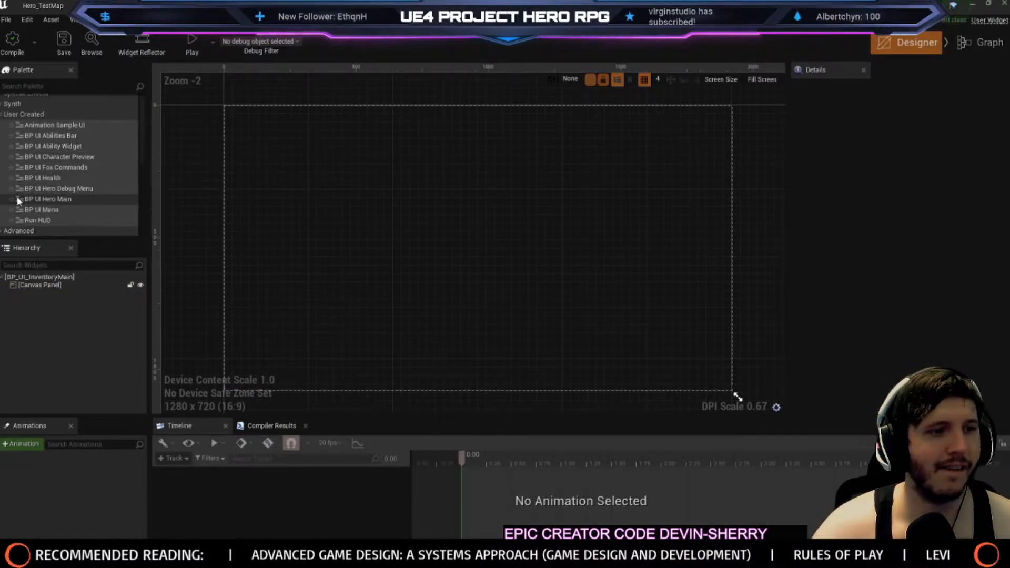
pyautogui.moveTo(53, 156); pyautogui.dragTo(71, 292)
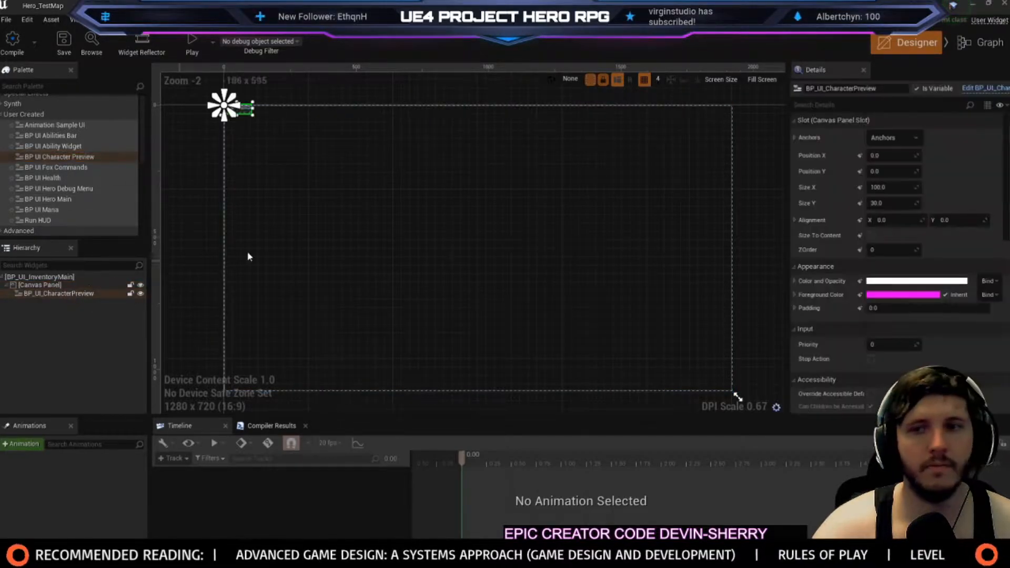
pyautogui.click(871, 235)
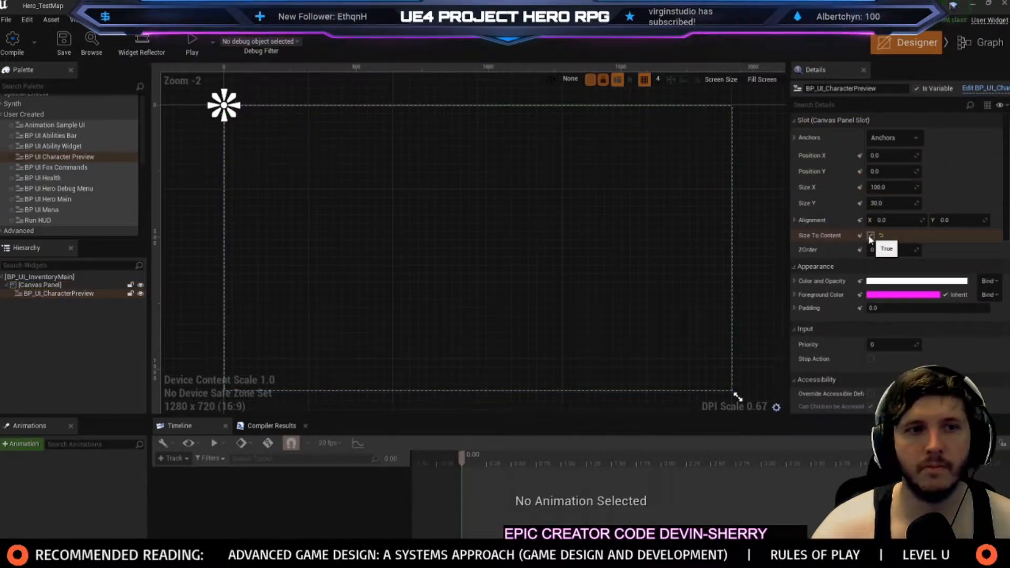
pyautogui.click(871, 236)
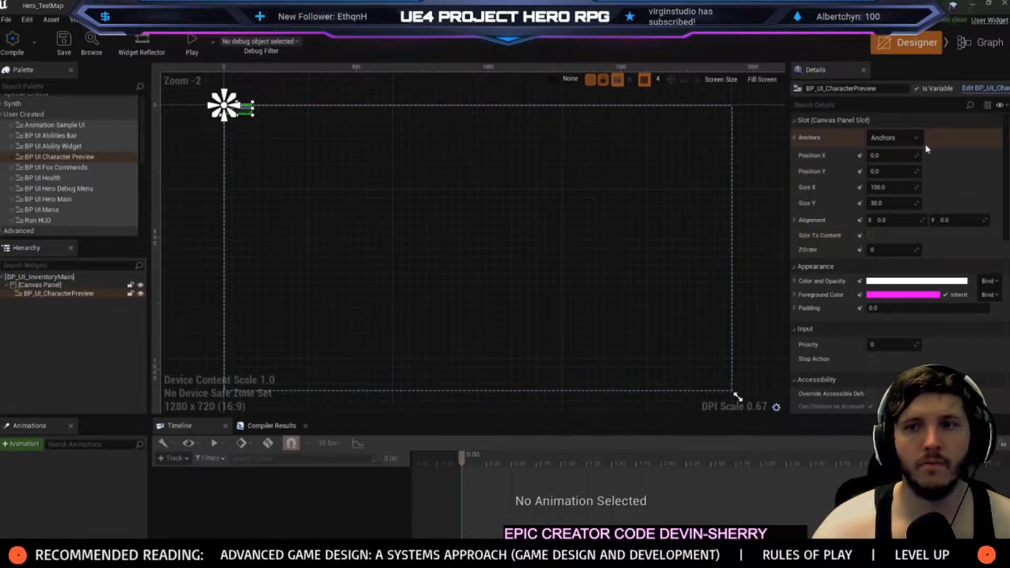
pyautogui.click(907, 144)
pyautogui.click(981, 283)
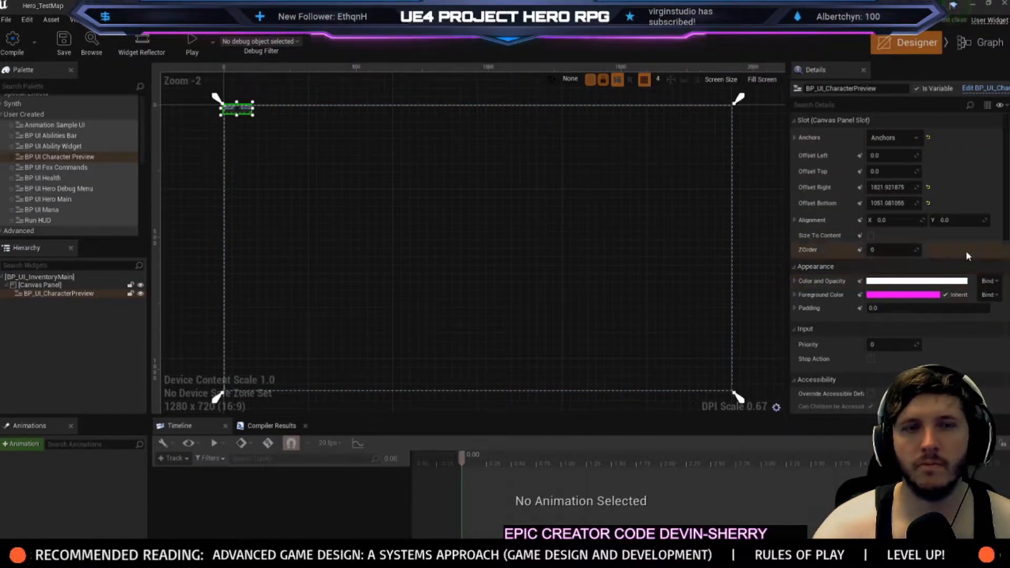
pyautogui.click(910, 135)
pyautogui.click(884, 163)
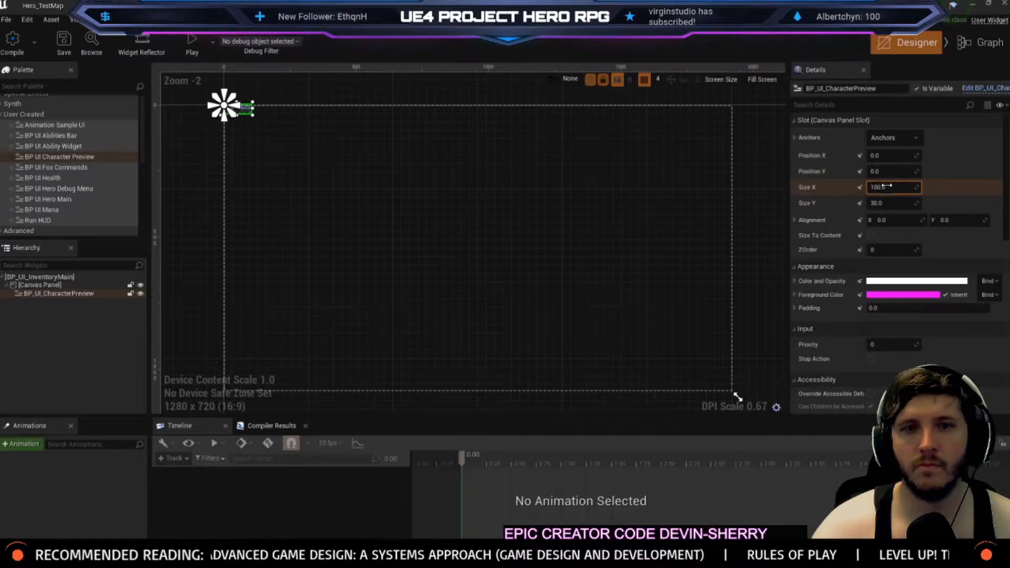
# Set the character preview's size to 512 by 512 and move it to about position X 172, Y 316 on the canvas
pyautogui.click(889, 192)
pyautogui.write('512')
pyautogui.press('Tab')
pyautogui.write('512')
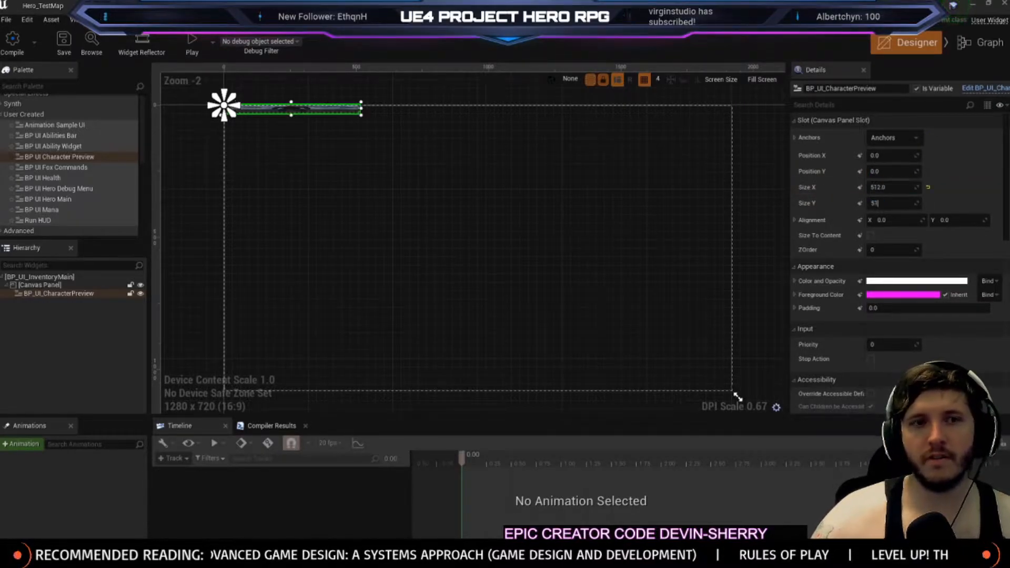
pyautogui.press('Tab')
pyautogui.moveTo(290, 192); pyautogui.dragTo(337, 274)
pyautogui.moveTo(502, 279); pyautogui.dragTo(497, 244, button='right')
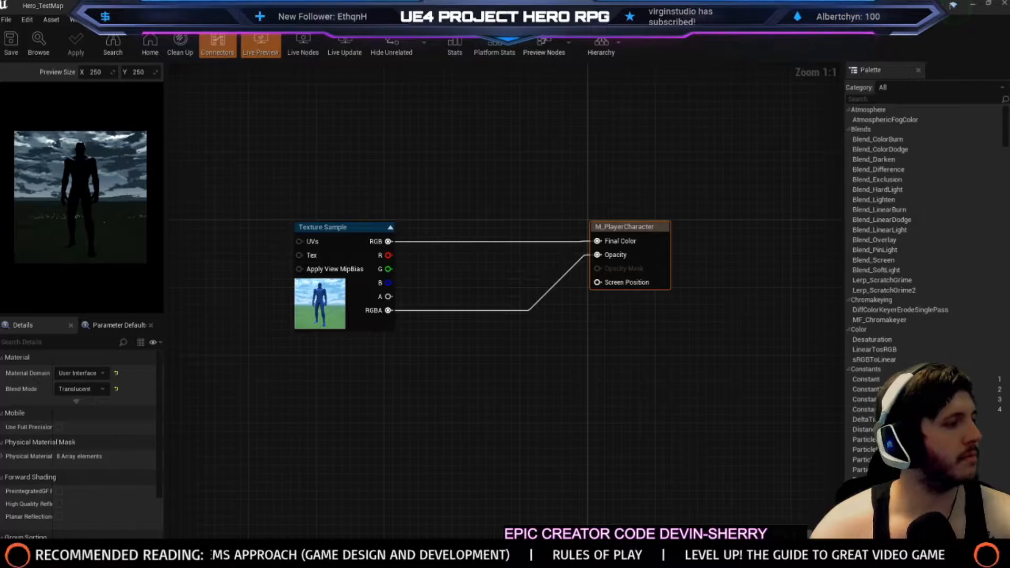
# Insert a OneMinus node between the Texture Sample's RGBA output and Opacity in M_PlayerCharacter and apply the material
pyautogui.moveTo(388, 311); pyautogui.dragTo(416, 336)
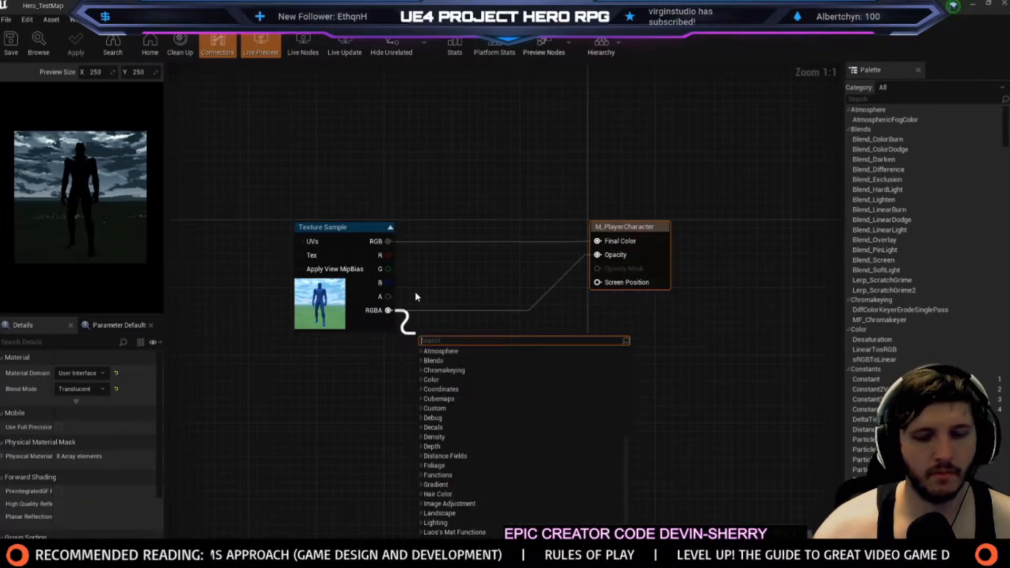
pyautogui.write('one min')
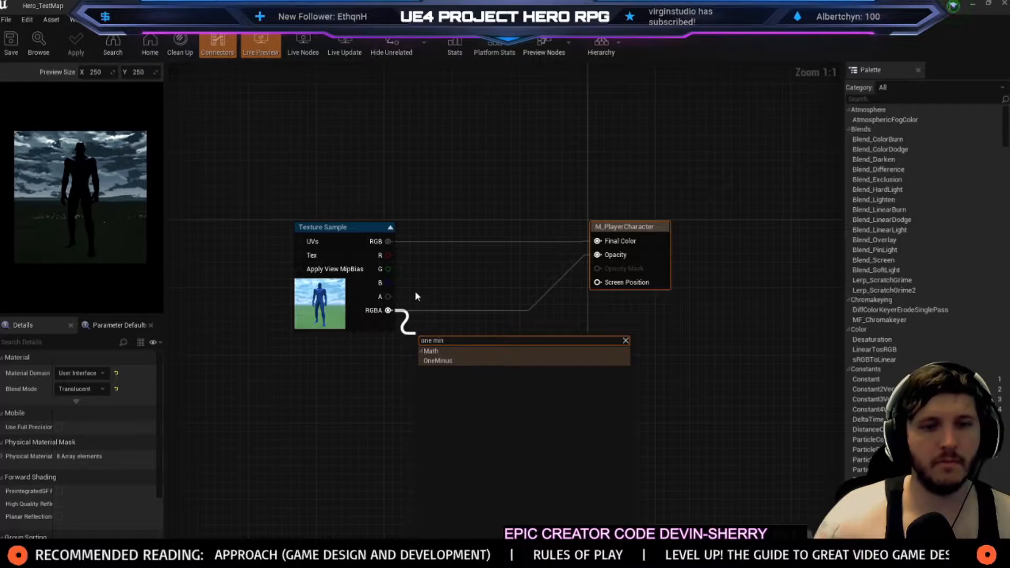
pyautogui.press('Return')
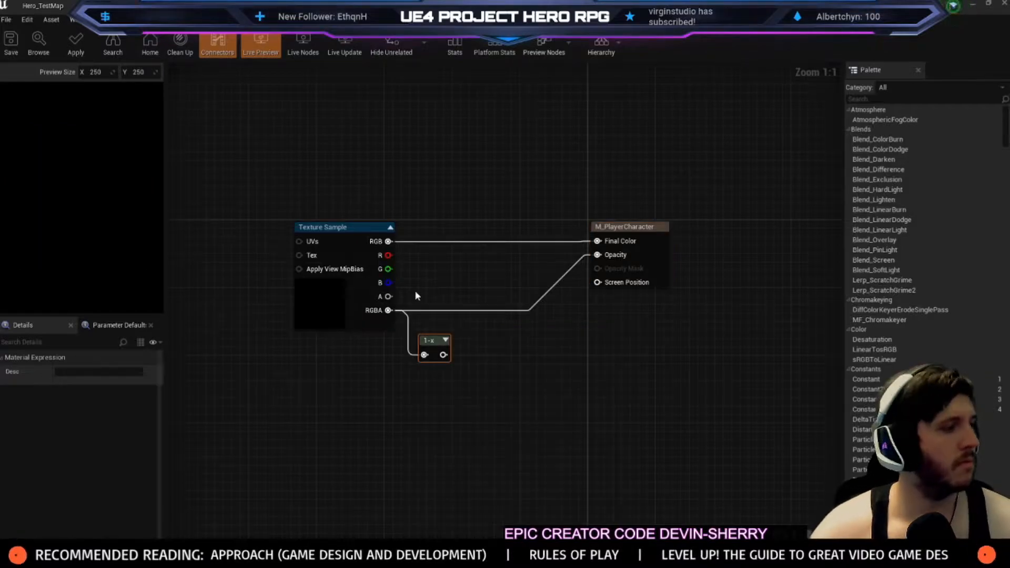
pyautogui.moveTo(443, 356); pyautogui.dragTo(598, 255)
pyautogui.moveTo(437, 345); pyautogui.dragTo(490, 308)
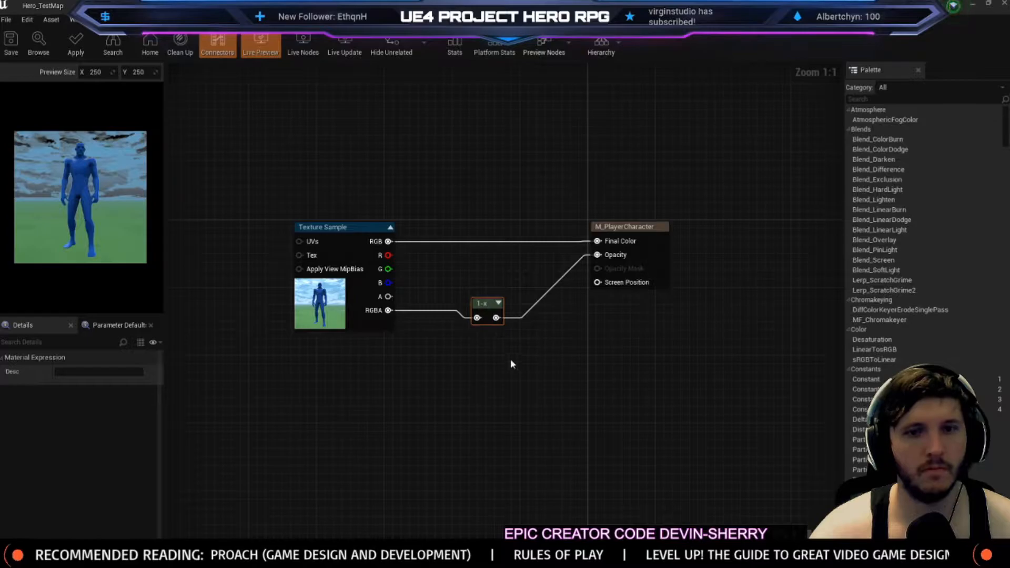
pyautogui.click(76, 49)
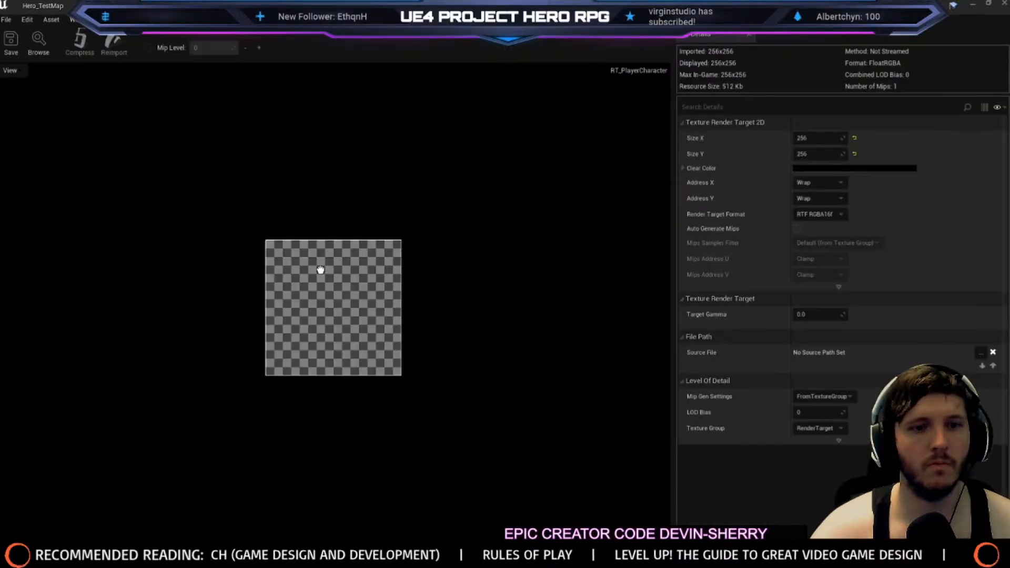
# Examine the RT_PlayerCharacter render target's texture and its view options
pyautogui.scroll(2, 321, 270)
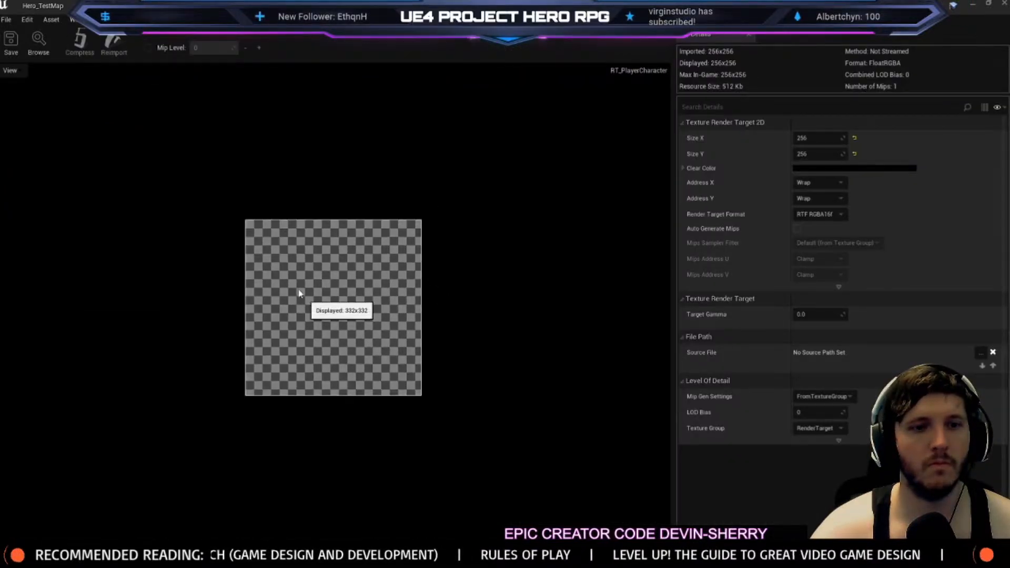
pyautogui.click(10, 70)
pyautogui.click(21, 71)
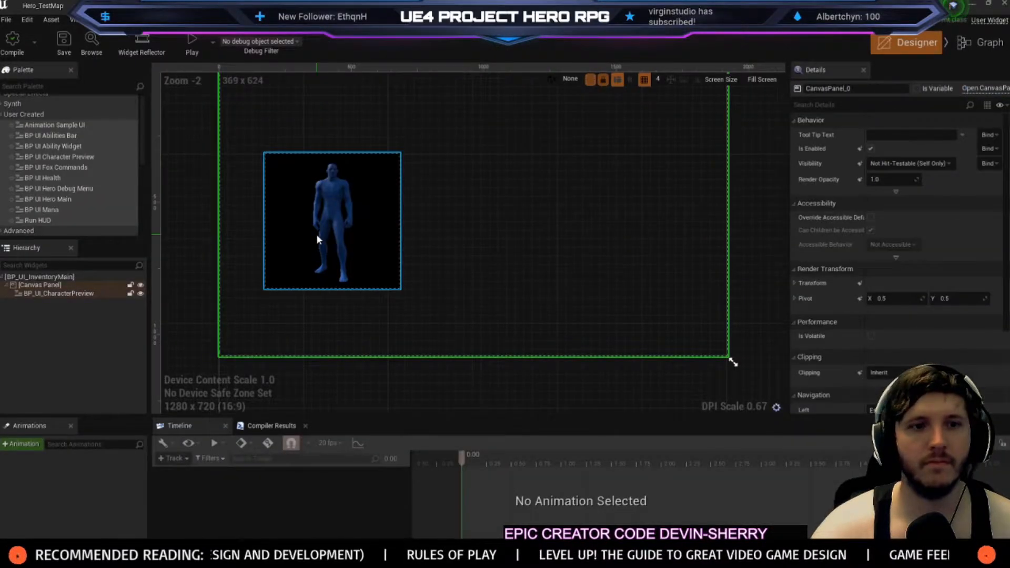
# Nudge the character preview in BP_UI_InventoryMain to Position X 176
pyautogui.click(317, 235)
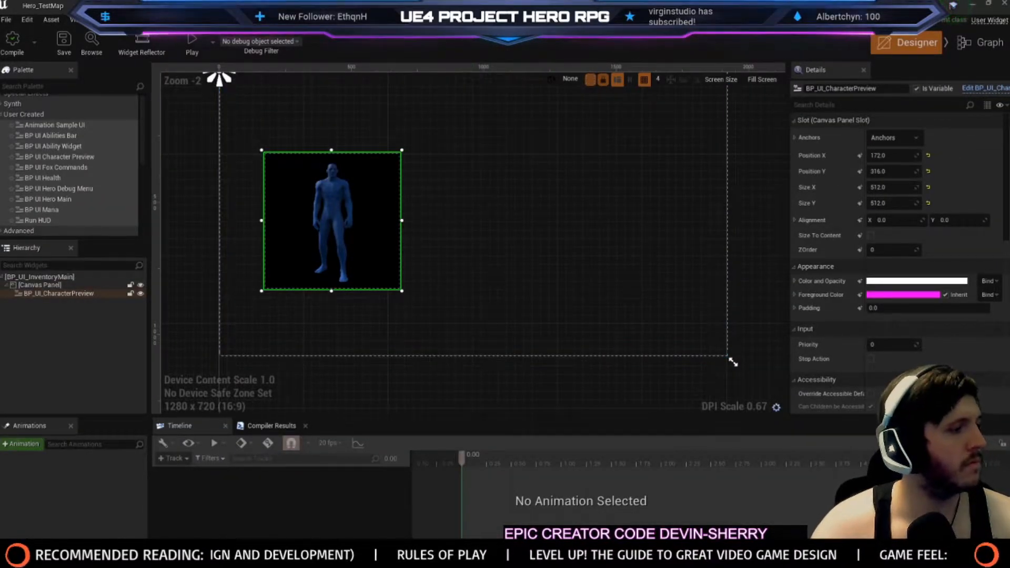
pyautogui.press('Right')
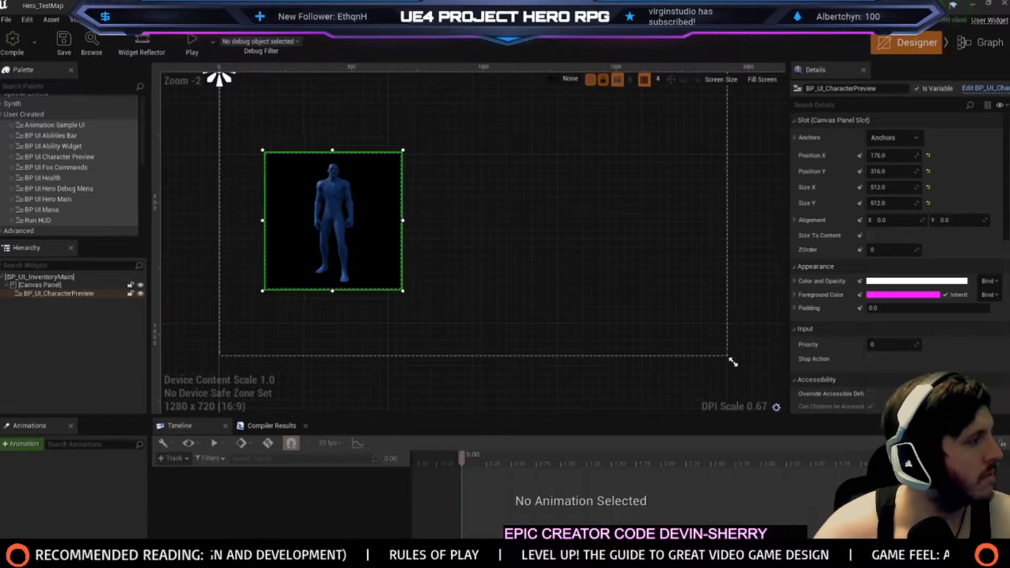
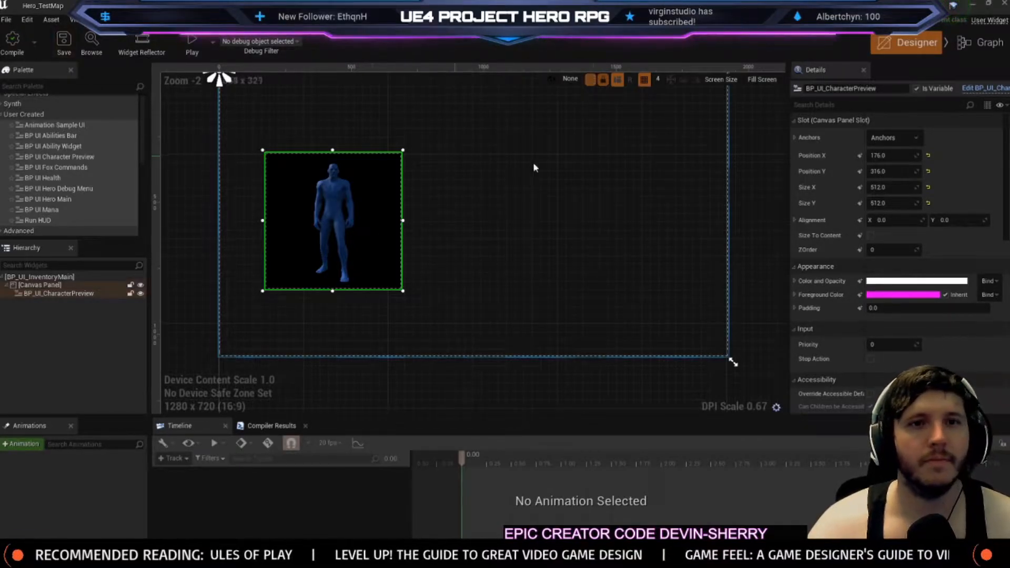
# Open the BP_HeroPlayerController blueprint from the PlayerController folder
pyautogui.hotkey('ctrl', 'b')
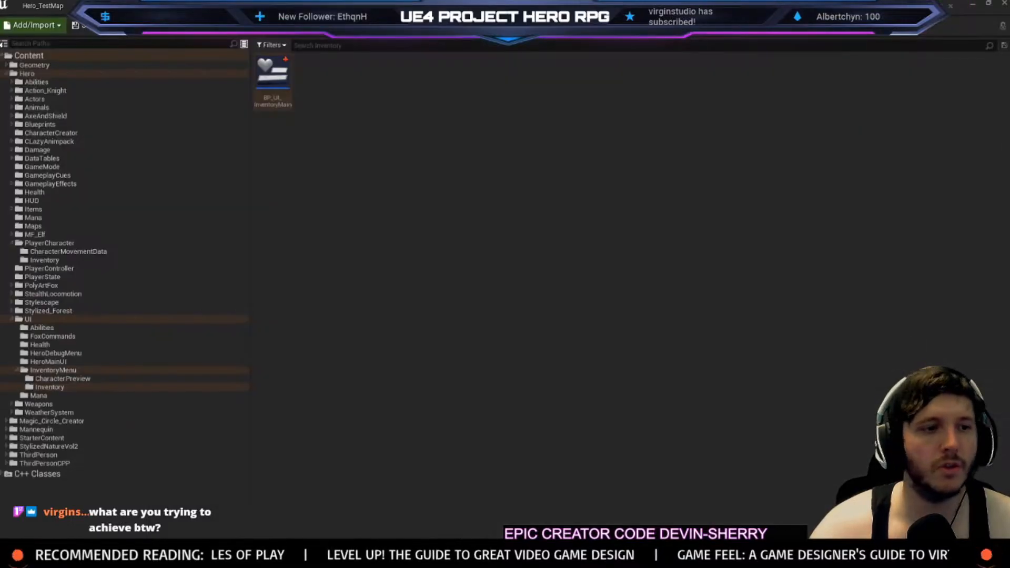
pyautogui.click(47, 270)
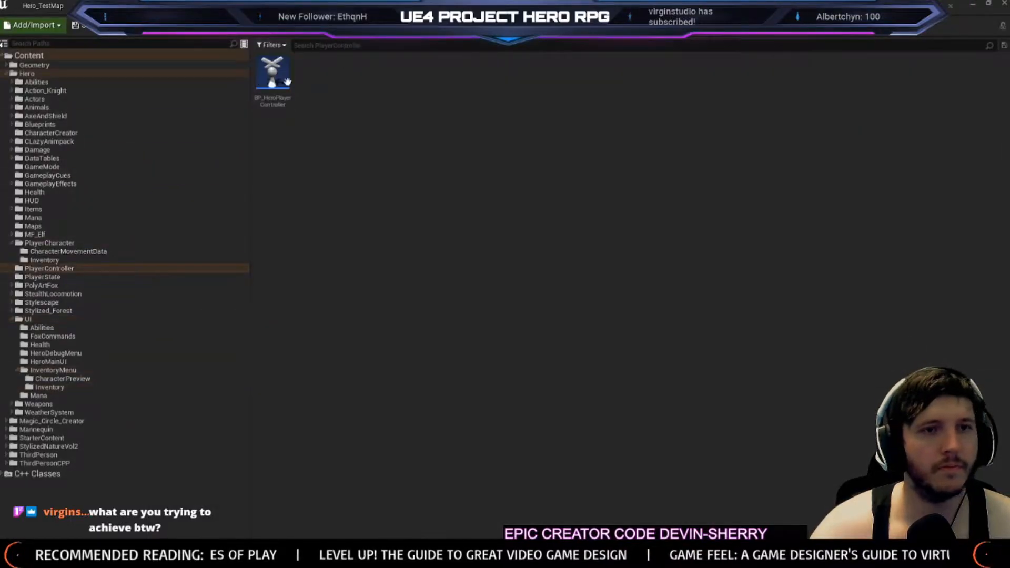
pyautogui.doubleClick(273, 76)
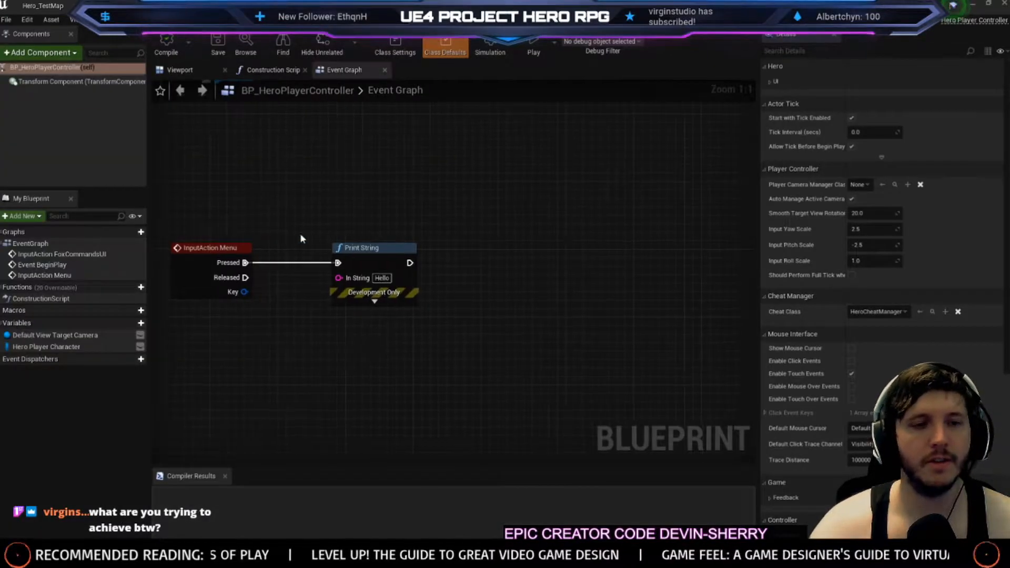
# Copy the Fox Commands Create Widget, Self and Add to Viewport nodes, paste them after InputAction Menu's Print String and connect its execution output
pyautogui.moveTo(359, 198); pyautogui.dragTo(363, 277)
pyautogui.keyDown('shift'); pyautogui.moveTo(338, 295); pyautogui.dragTo(232, 262); pyautogui.keyUp('shift')
pyautogui.keyDown('shift'); pyautogui.moveTo(410, 168); pyautogui.dragTo(479, 217); pyautogui.keyUp('shift')
pyautogui.moveTo(502, 270); pyautogui.dragTo(287, 235)
pyautogui.moveTo(408, 336); pyautogui.dragTo(352, 105, button='right')
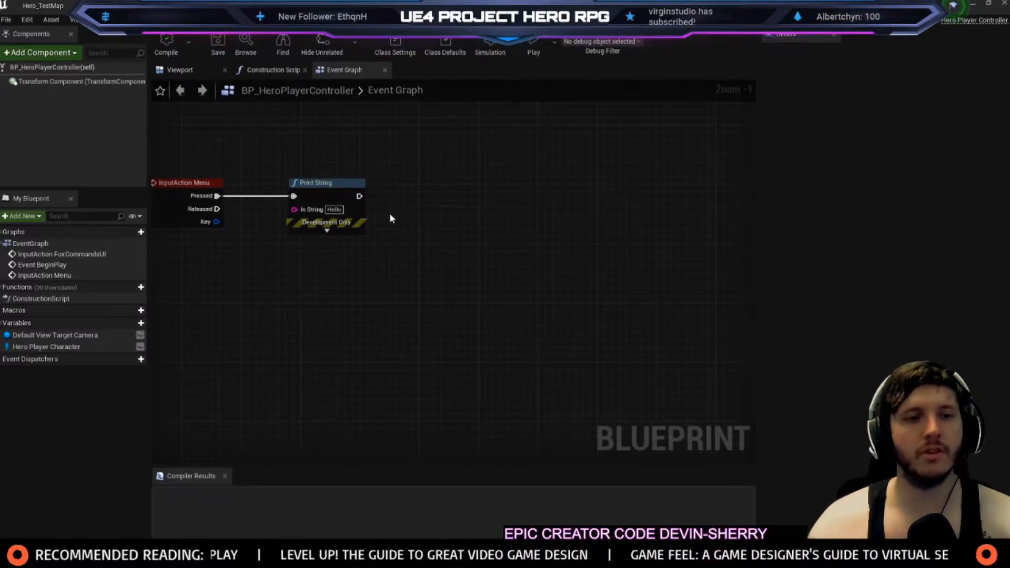
pyautogui.moveTo(380, 212); pyautogui.dragTo(372, 238, button='right')
pyautogui.hotkey('ctrl', 'v')
pyautogui.moveTo(351, 223); pyautogui.dragTo(501, 260)
pyautogui.moveTo(562, 253); pyautogui.dragTo(494, 216)
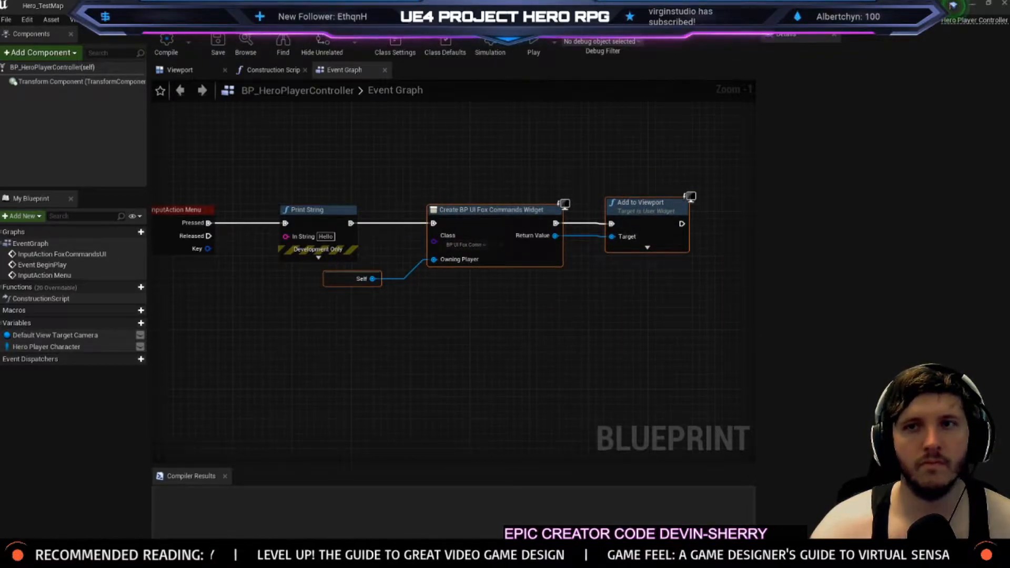
# Set the pasted Create Widget node's class to BP_UI_InventoryMain and compile BP_HeroPlayerController
pyautogui.click(247, 5)
pyautogui.click(92, 42)
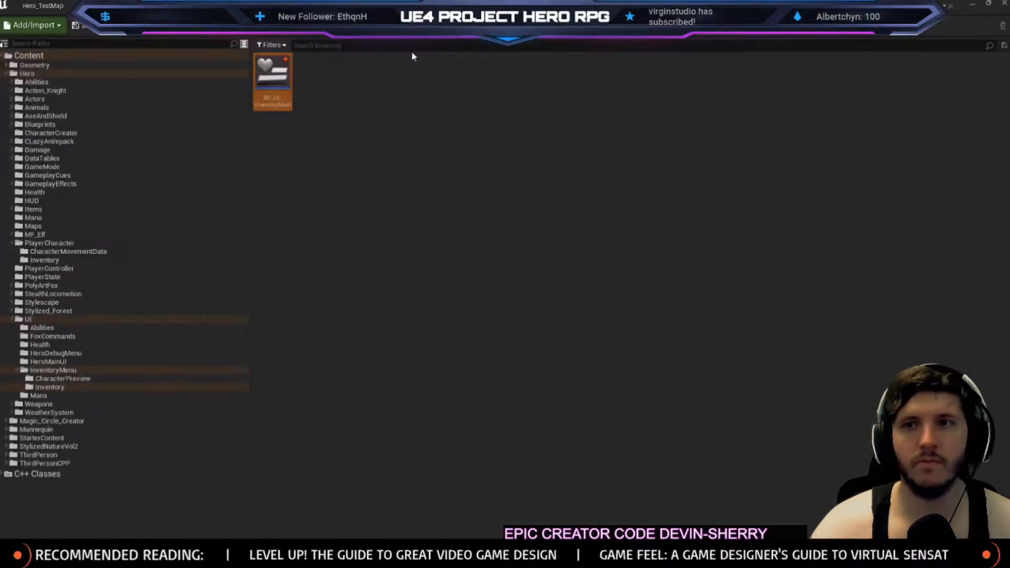
pyautogui.click(153, 5)
pyautogui.click(494, 245)
pyautogui.moveTo(467, 221); pyautogui.dragTo(545, 260, button='right')
pyautogui.click(167, 44)
# Play-test Hero_TestMap, running the character around to examine its equipped meshes, and end the session
pyautogui.click(43, 5)
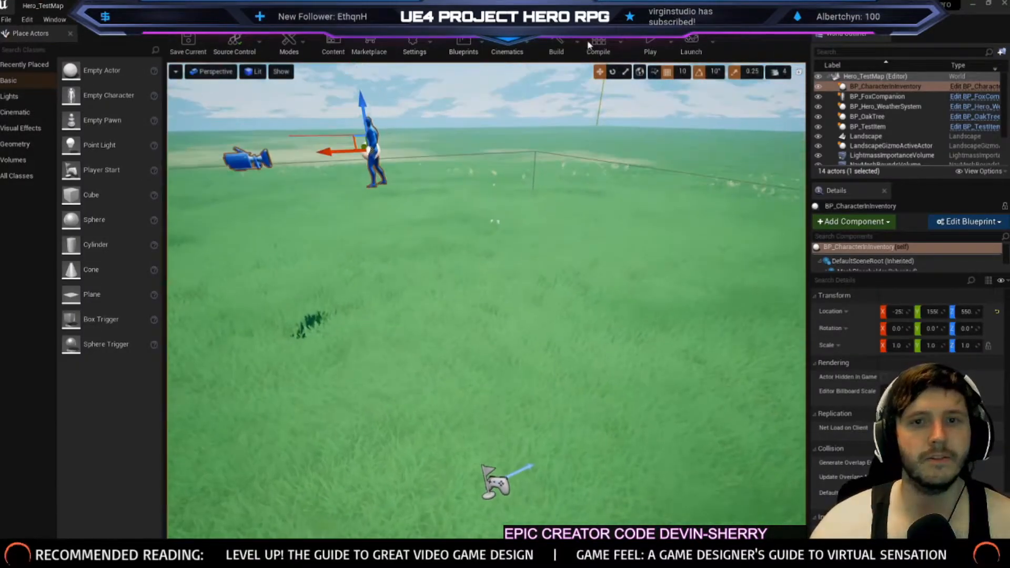
pyautogui.click(658, 47)
pyautogui.press('s')
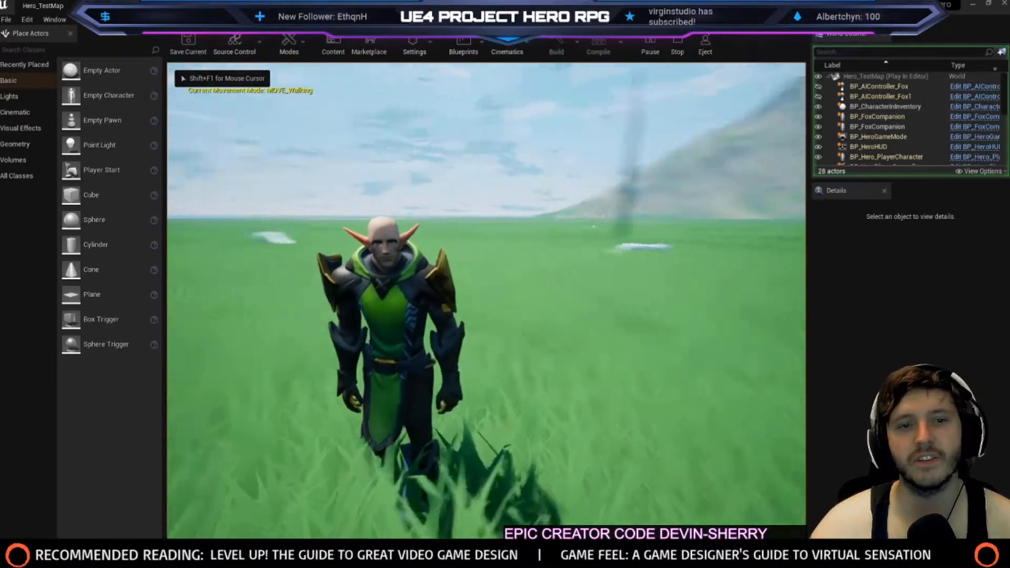
pyautogui.press('w')
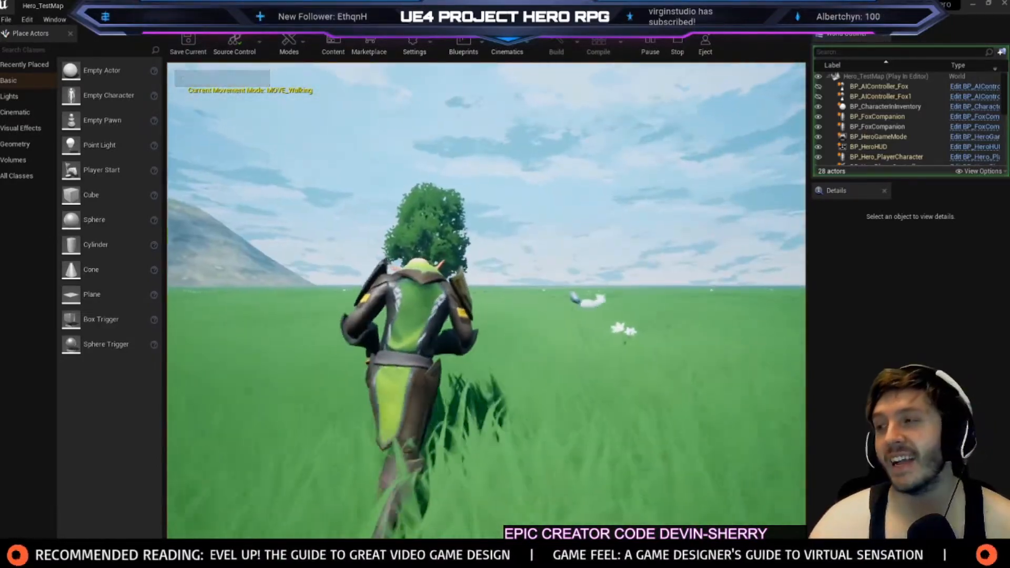
pyautogui.press('Escape')
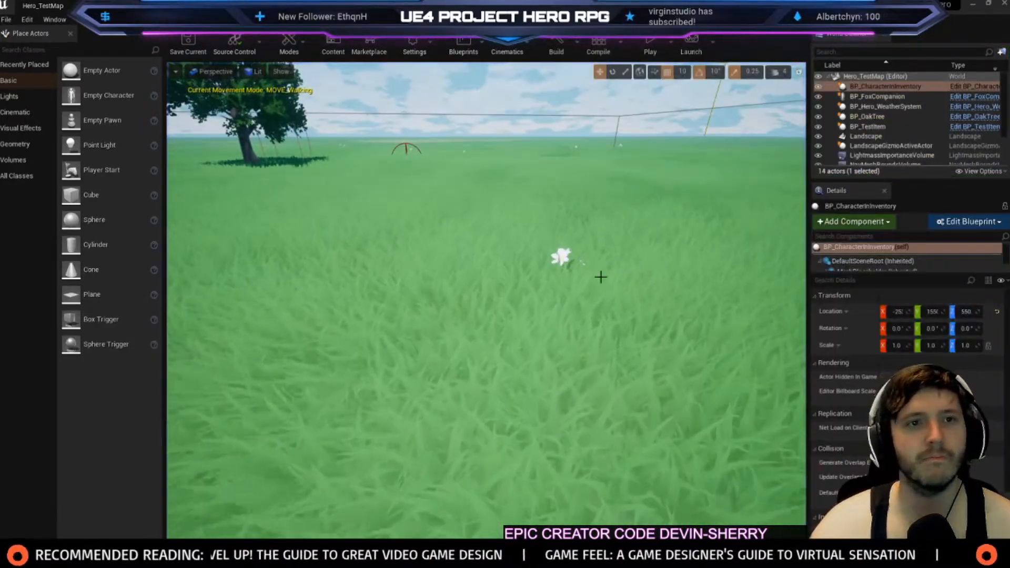
# Open BP_Hero_PlayerCharacter from the PlayerCharacter folder and inspect its Hair component's mesh settings
pyautogui.hotkey('alt', 'Tab')
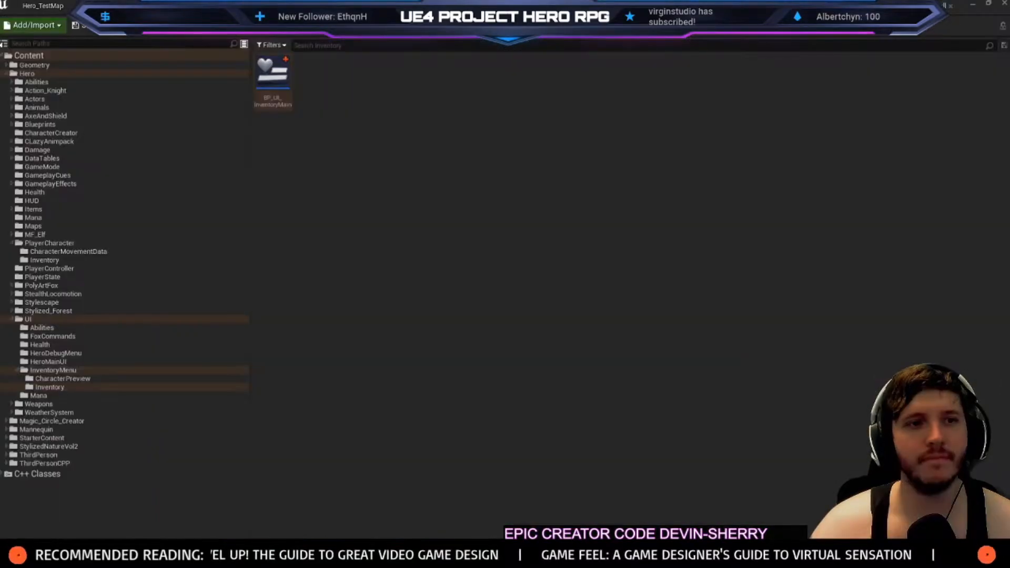
pyautogui.click(33, 254)
pyautogui.click(49, 242)
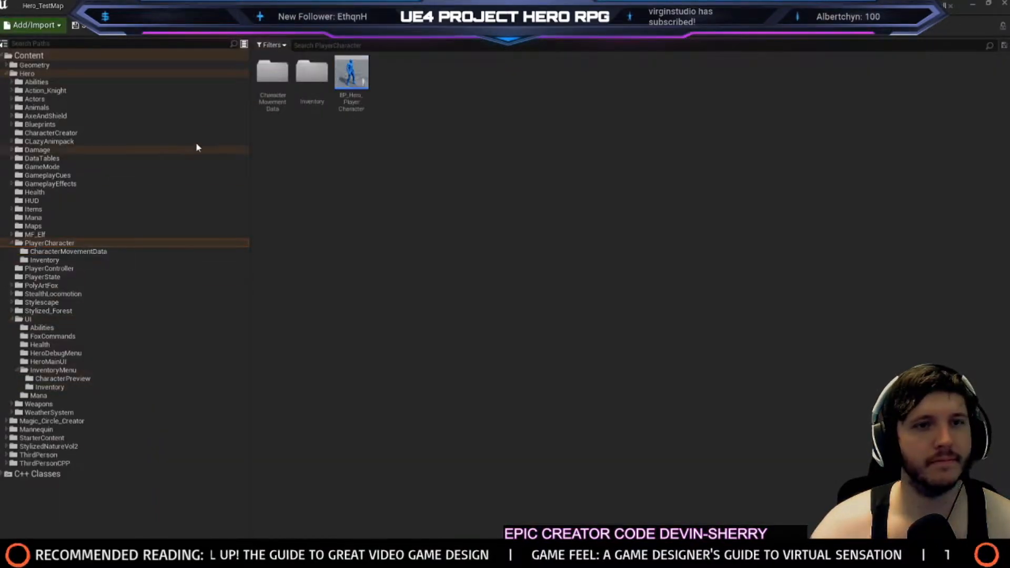
pyautogui.doubleClick(348, 79)
pyautogui.scroll(3, 81, 149)
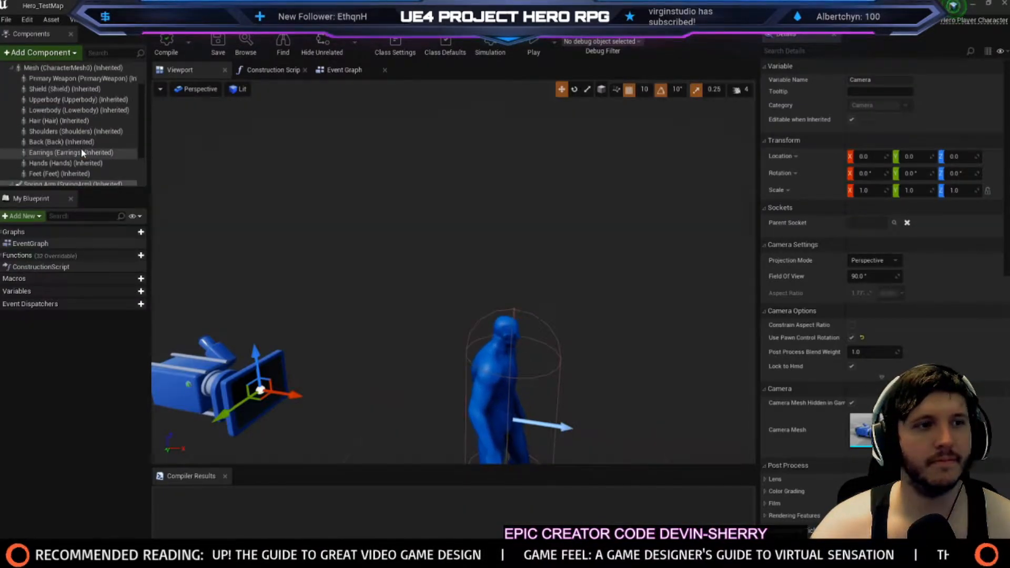
pyautogui.click(62, 123)
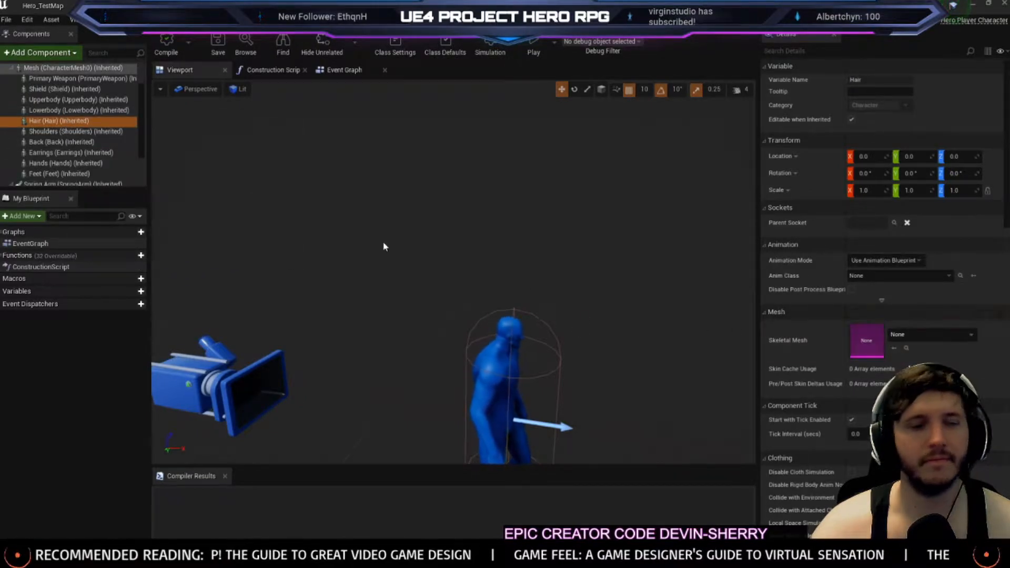
# Locate BP_Hero_PlayerCharacter in the content folders and check it out from source control
pyautogui.click(244, 43)
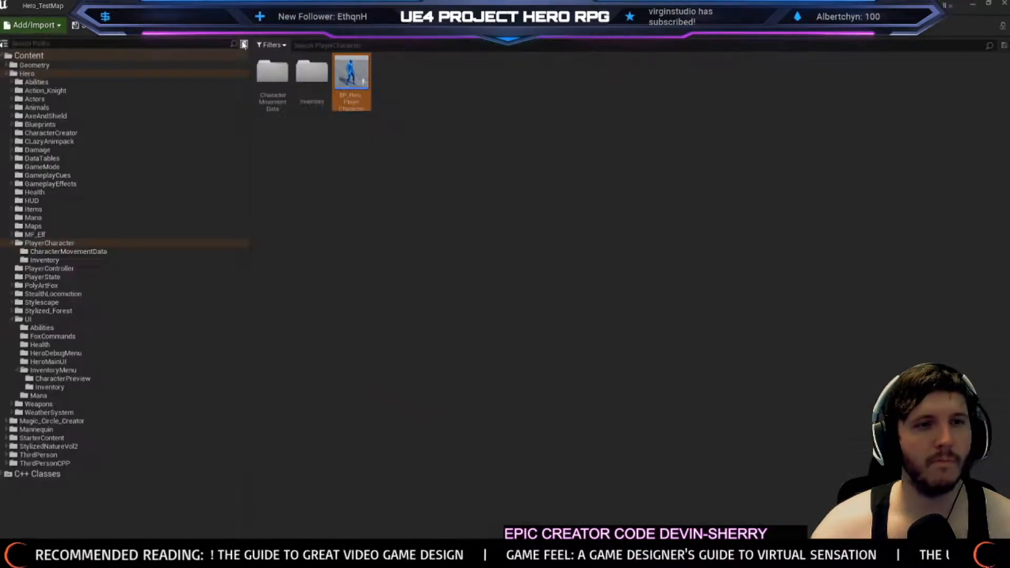
pyautogui.rightClick(352, 71)
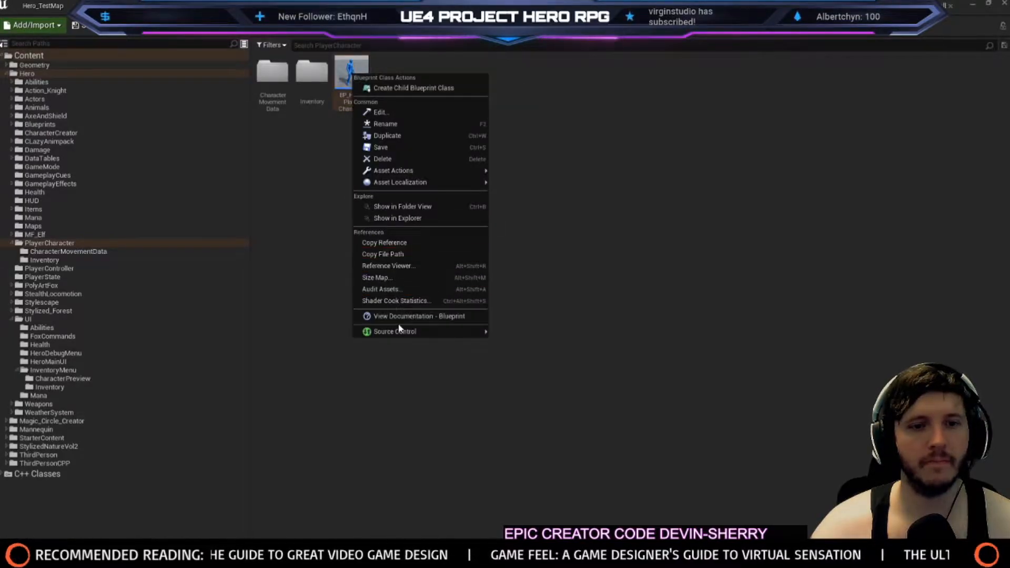
pyautogui.moveTo(394, 331)
pyautogui.click(508, 341)
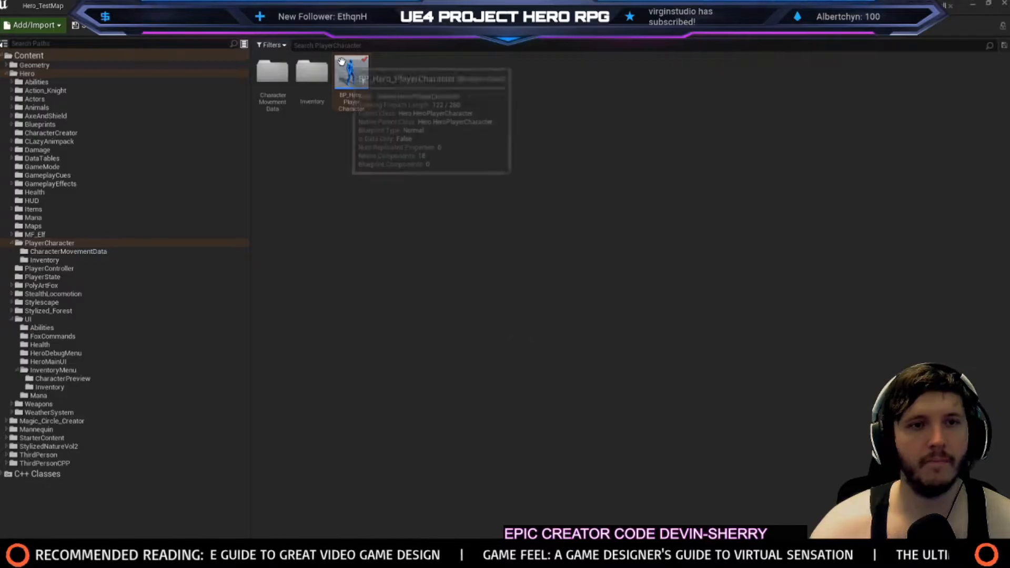
# Diff BP_Hero_PlayerCharacter against the depot and examine the My Blueprint, Defaults and Components differences
pyautogui.rightClick(342, 62)
pyautogui.moveTo(377, 322)
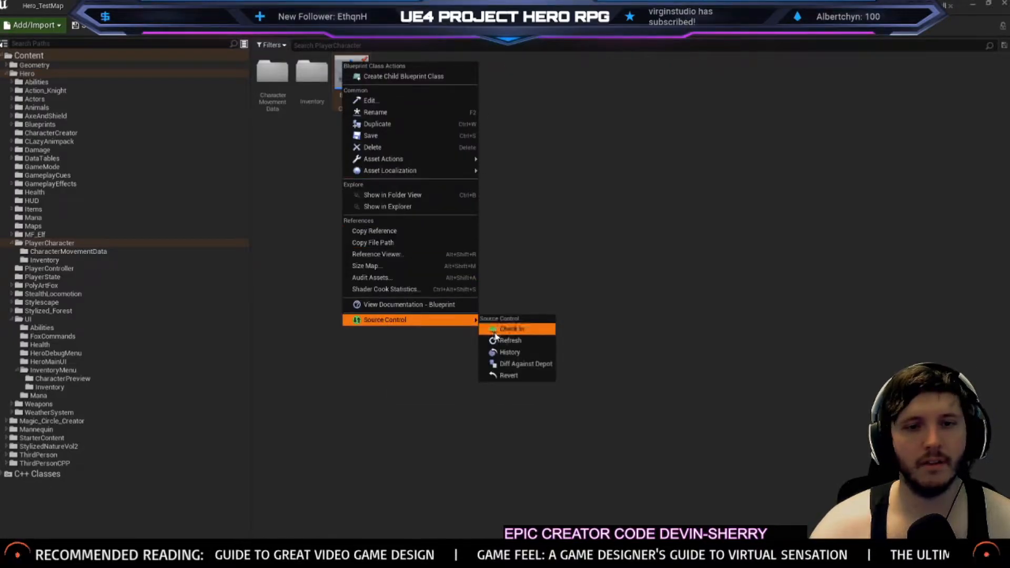
pyautogui.click(513, 363)
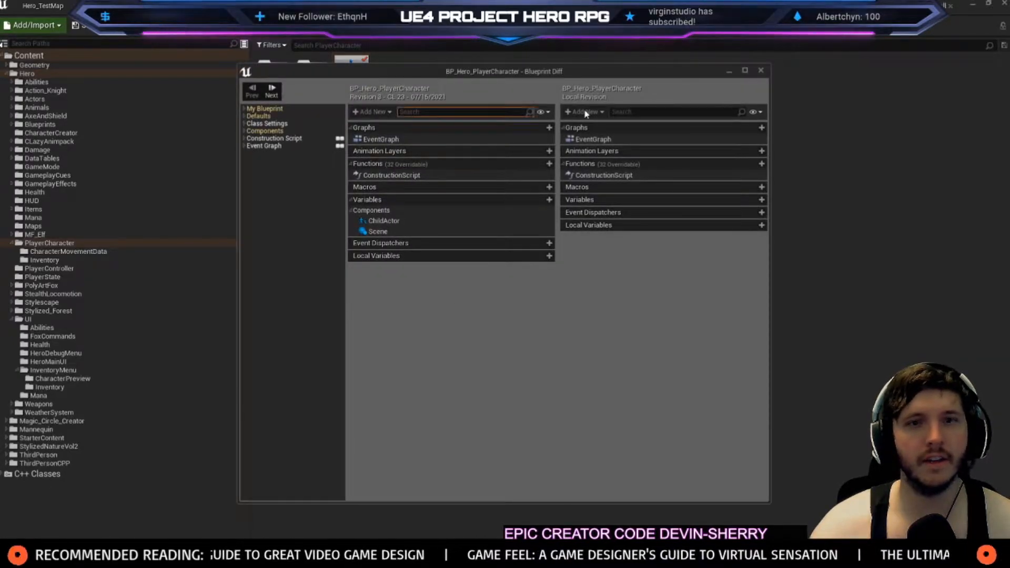
pyautogui.click(745, 71)
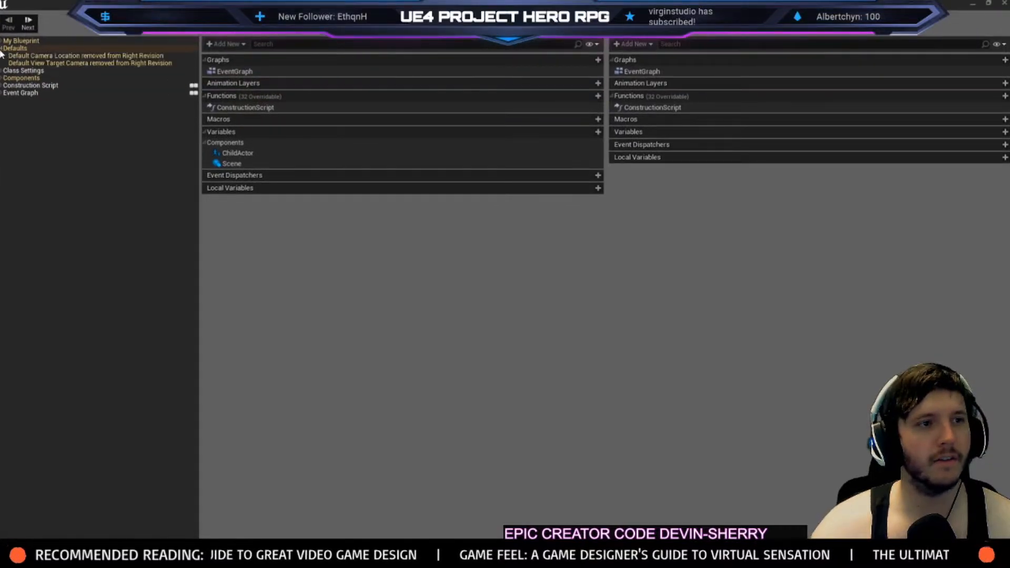
pyautogui.click(2, 79)
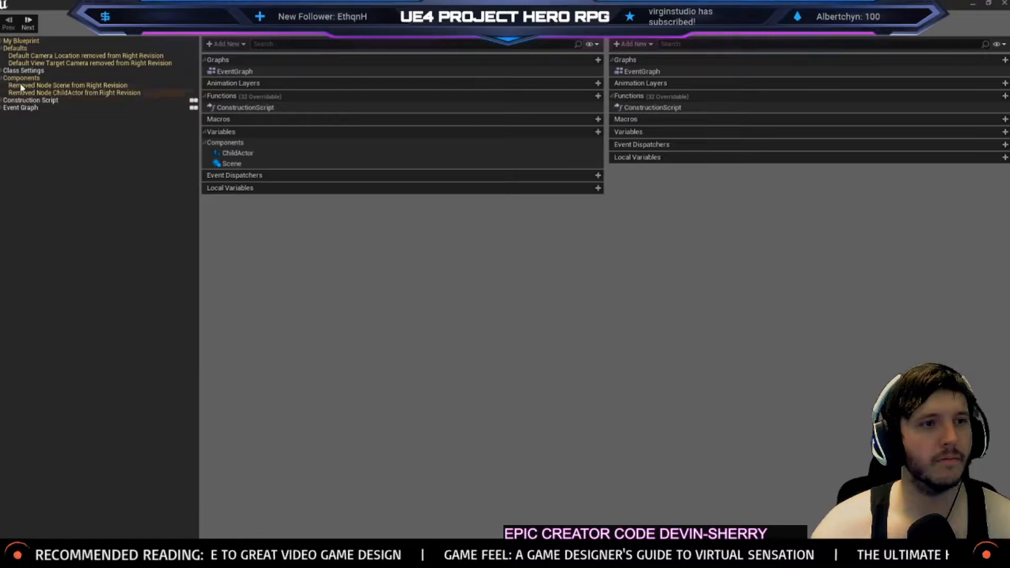
pyautogui.click(2, 42)
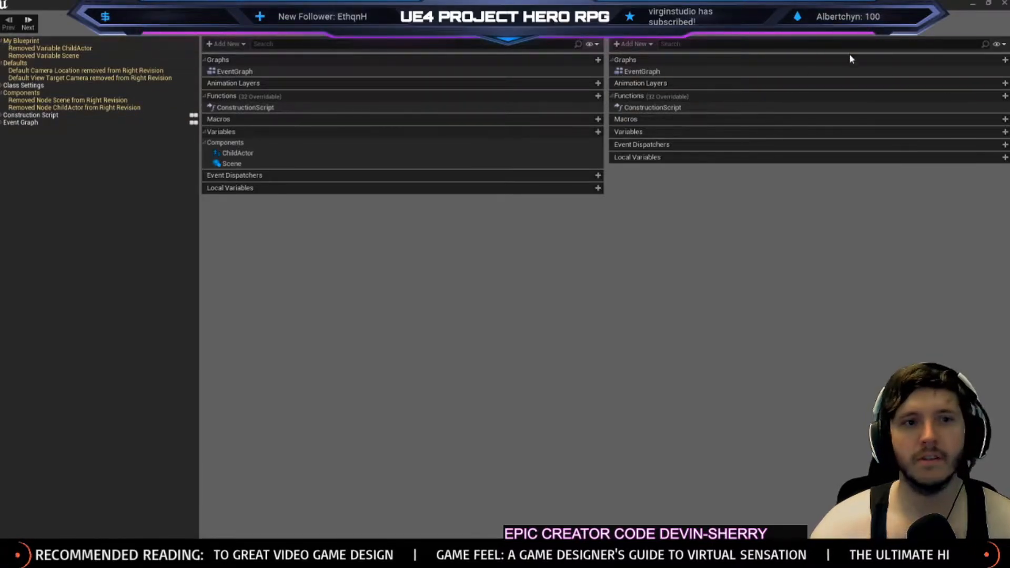
pyautogui.click(1004, 3)
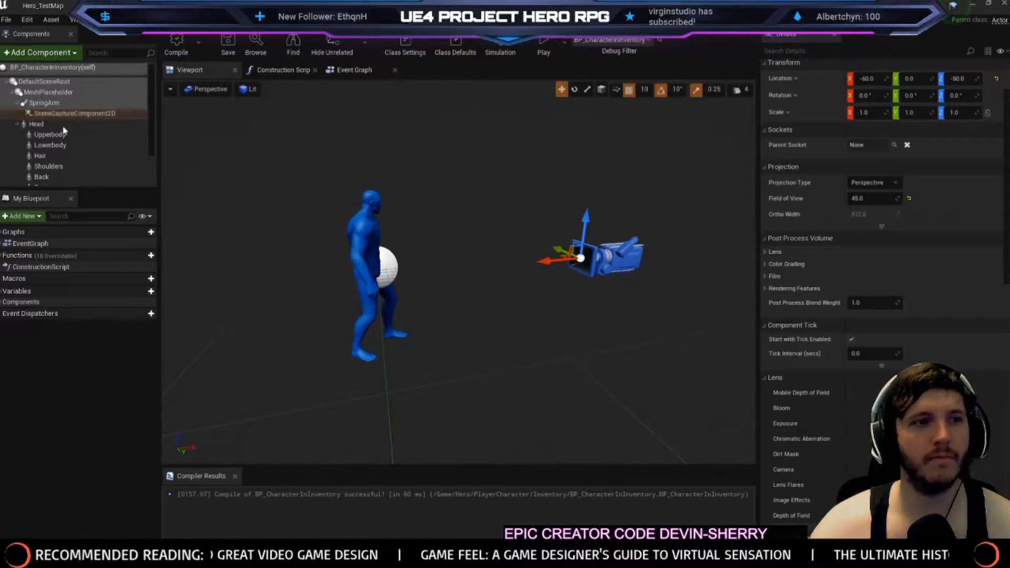
# Inspect the Lowerbody component's mesh and animation settings in BP_CharacterInInventory and return to BP_Hero_PlayerCharacter
pyautogui.click(50, 145)
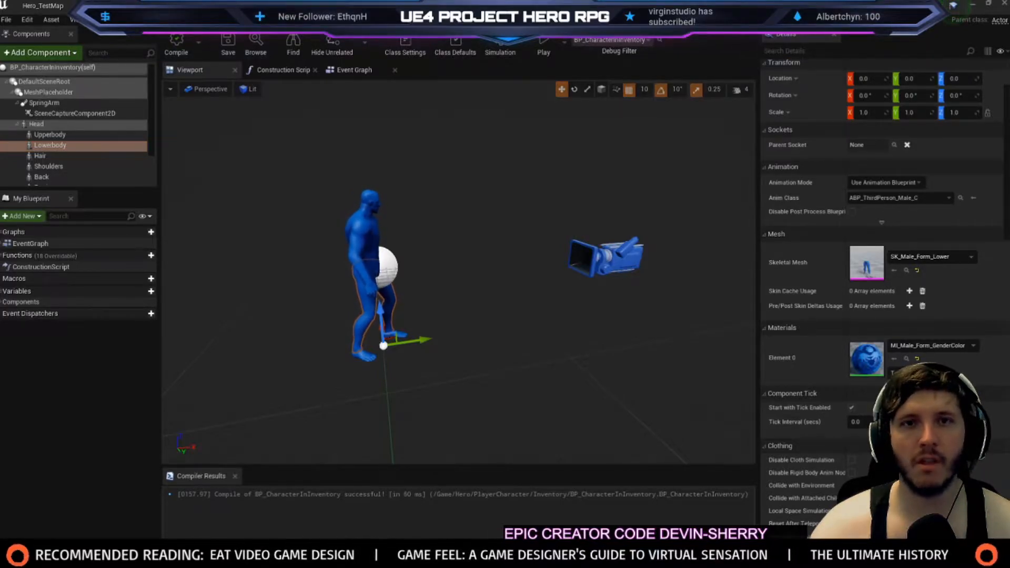
pyautogui.click(131, 6)
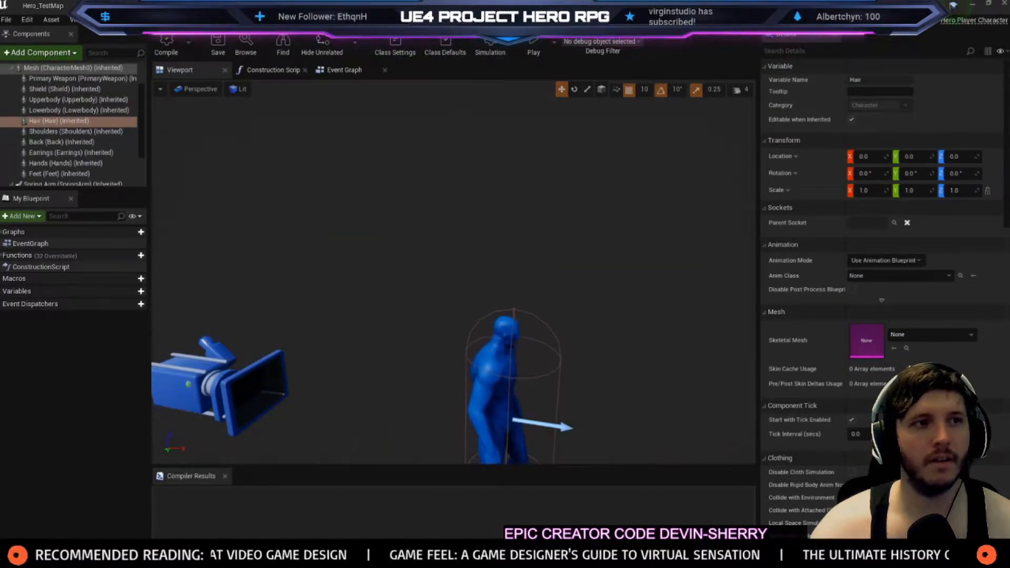
# Play Hero_TestMap in full screen with the inventory menu open to check the character preview, and stop the session
pyautogui.click(43, 5)
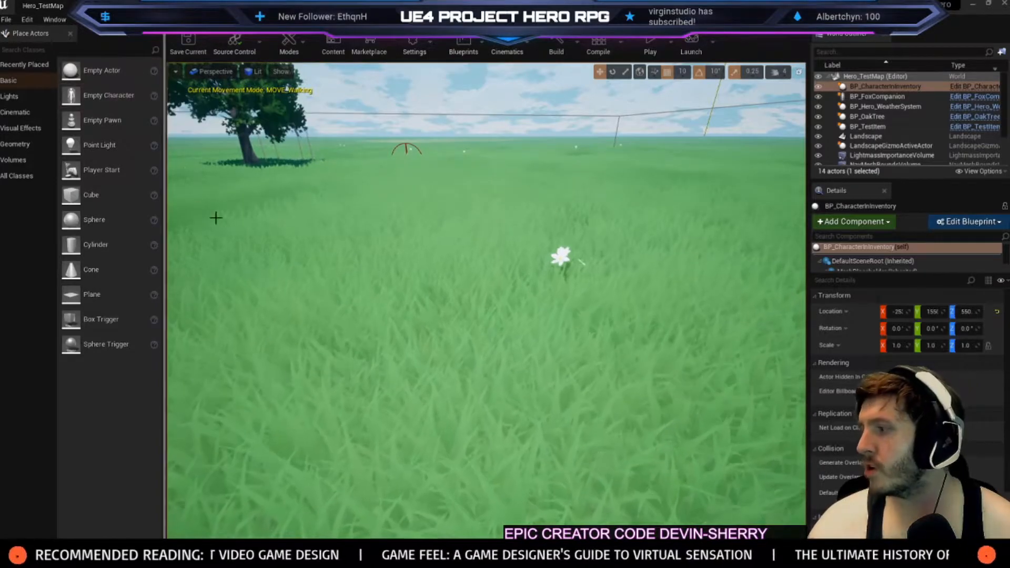
pyautogui.click(651, 45)
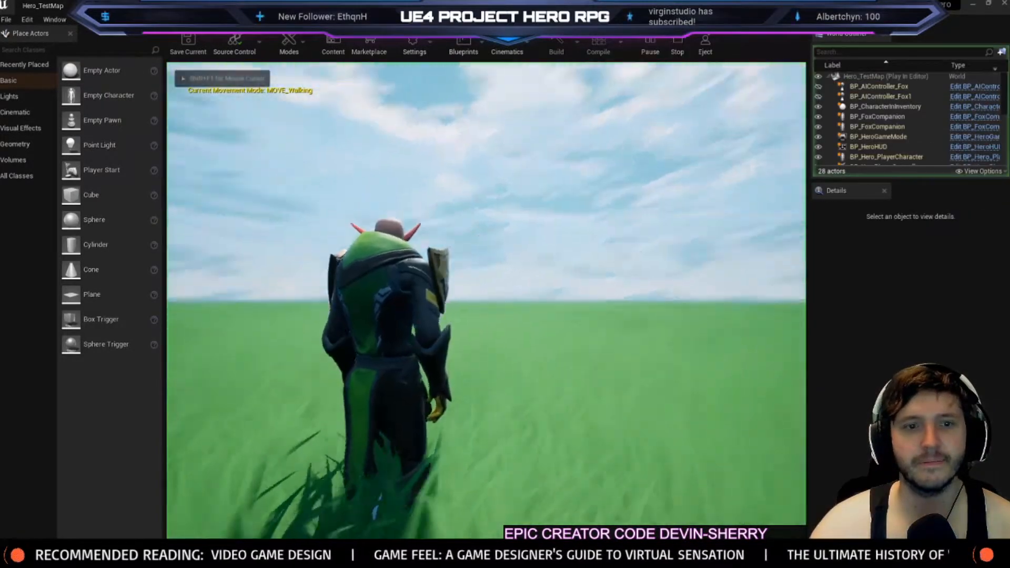
pyautogui.press('w')
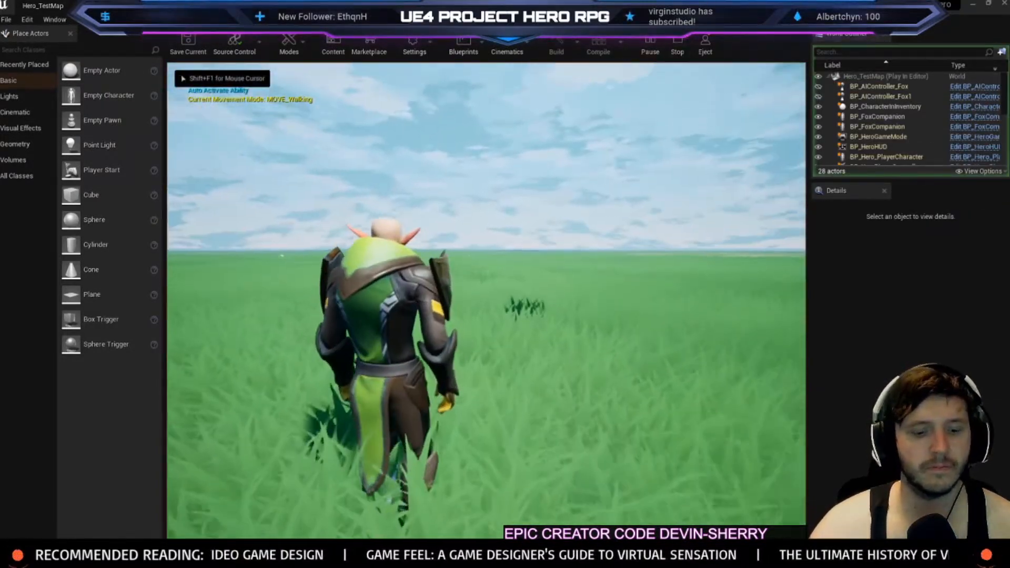
pyautogui.press('i')
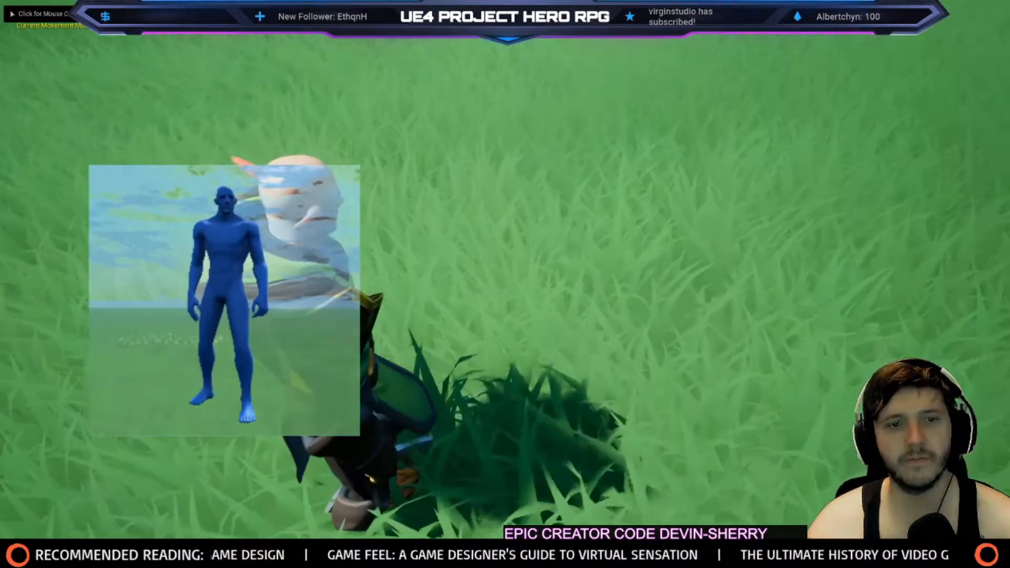
pyautogui.press('F11')
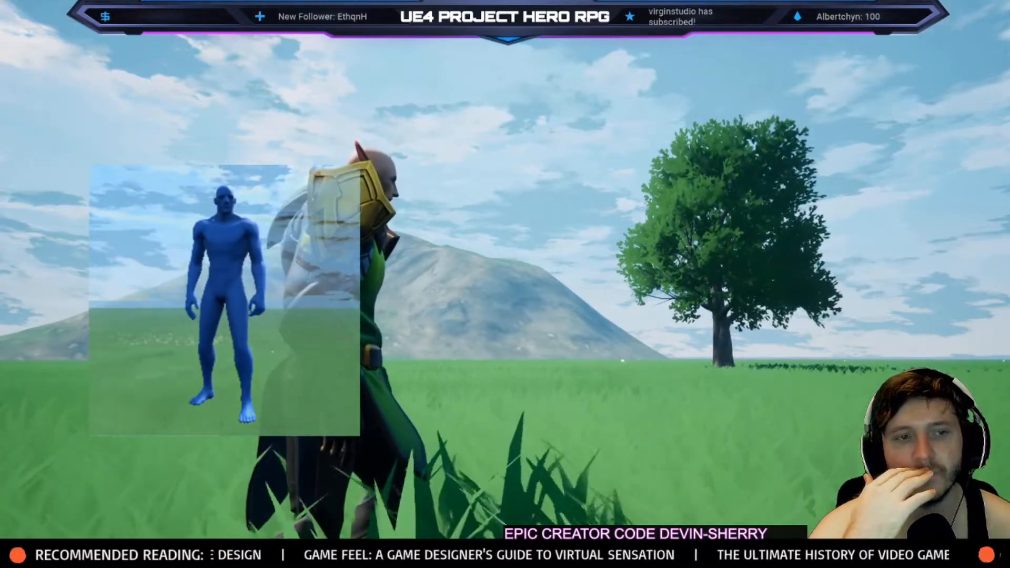
pyautogui.press('Escape')
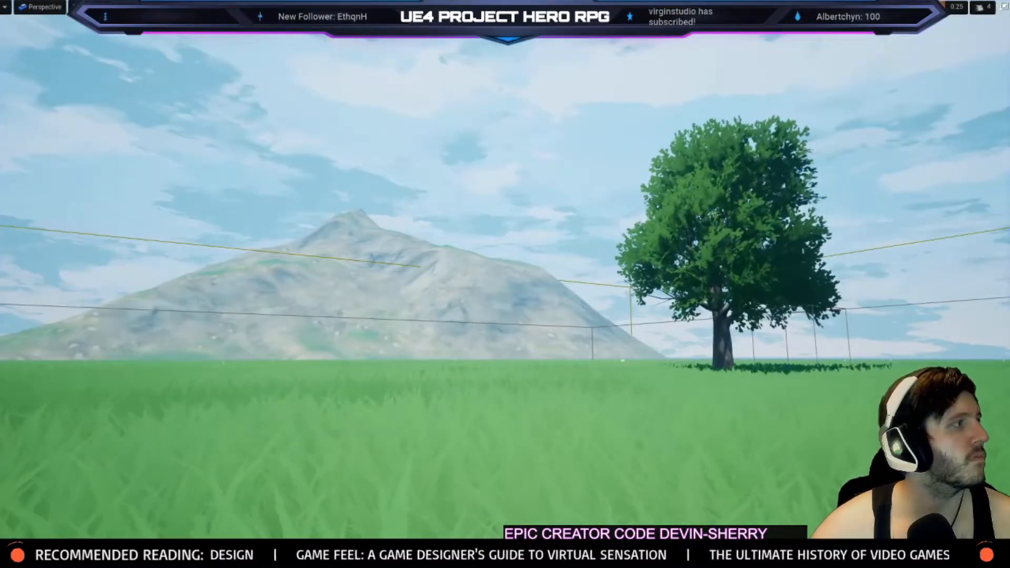
# Switch to the YouTube Equipment Part 1 3D Mesh Widget tutorial and rewind to review the sky sphere section around 12:22
pyautogui.hotkey('alt', 'Tab')
pyautogui.click(344, 262)
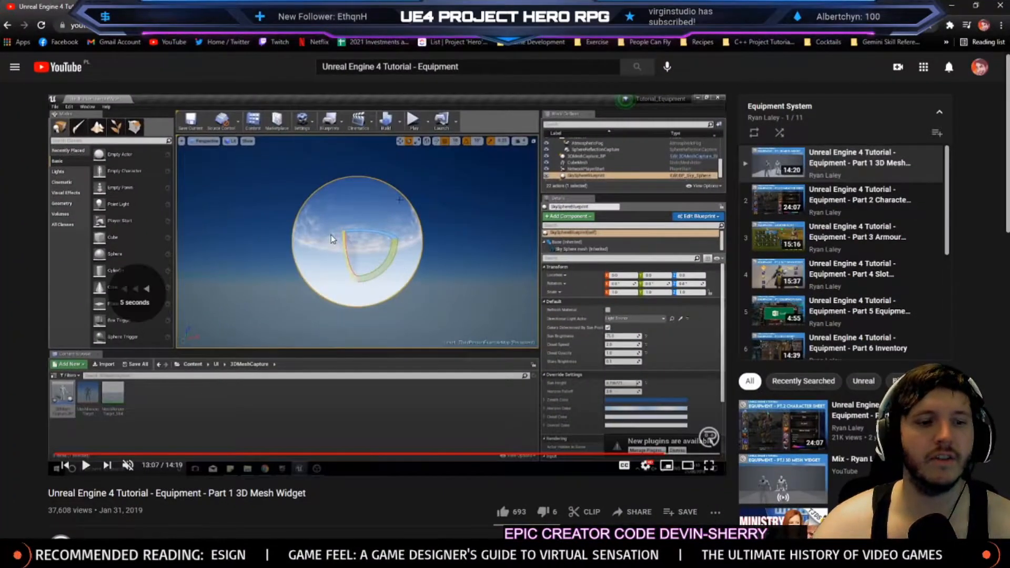
pyautogui.press('Left')
pyautogui.press('Left')
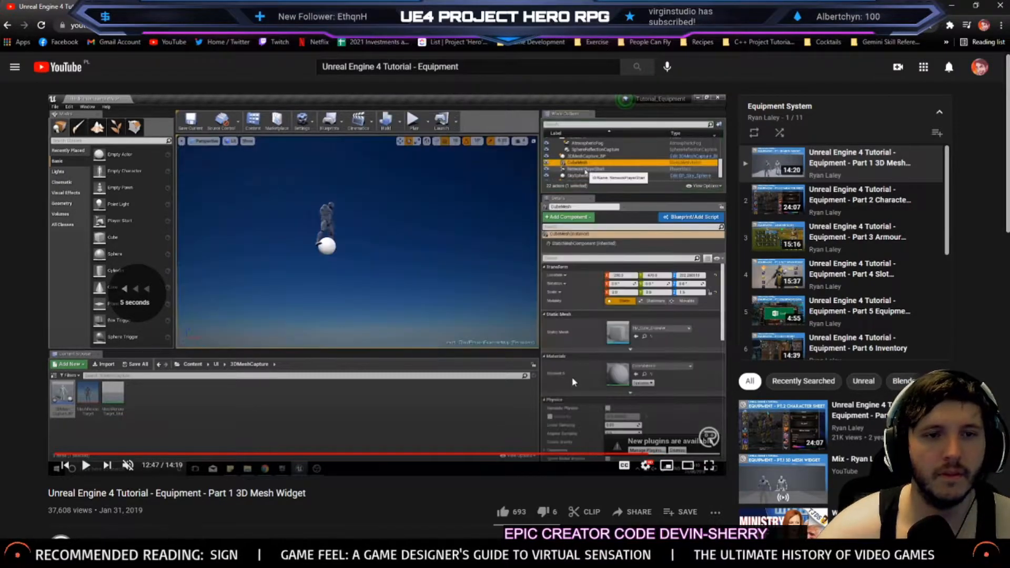
pyautogui.click(532, 367)
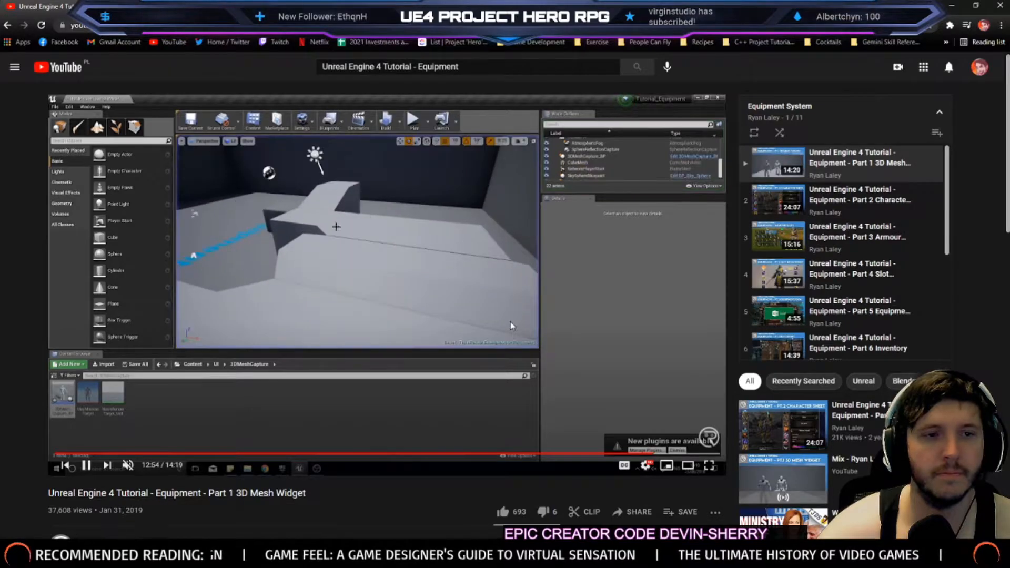
pyautogui.press('Left')
pyautogui.press('Left')
pyautogui.press('Left')
pyautogui.press('Left')
pyautogui.press('Left')
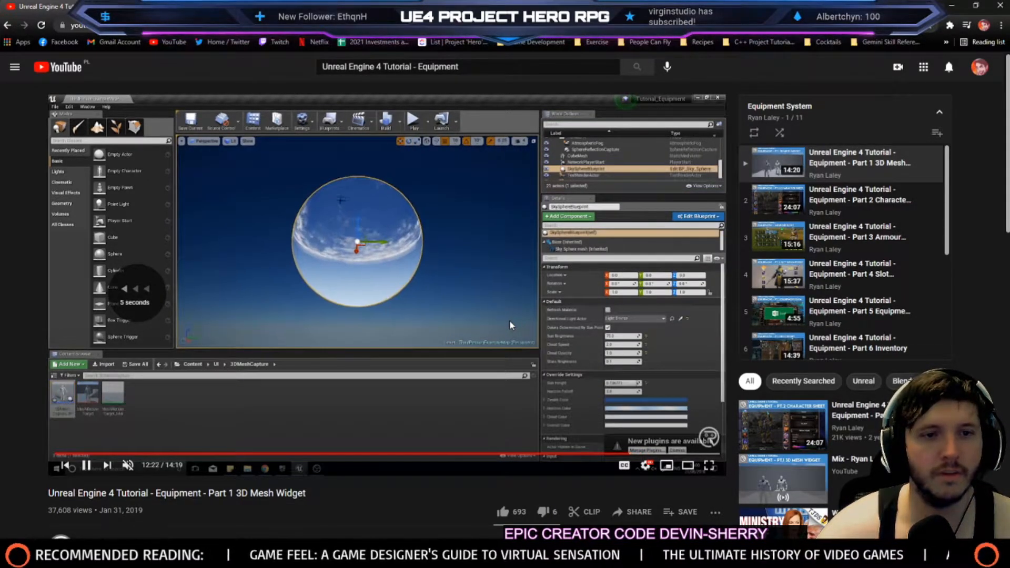
# Rewind the equipment tutorial to around 11:18 to review the MeshRenderTarget_Mat material and the render target's settings
pyautogui.press('Left')
pyautogui.press('Left')
pyautogui.press('Left')
pyautogui.press('Left')
pyautogui.press('Left')
pyautogui.press('Left')
pyautogui.press('Left')
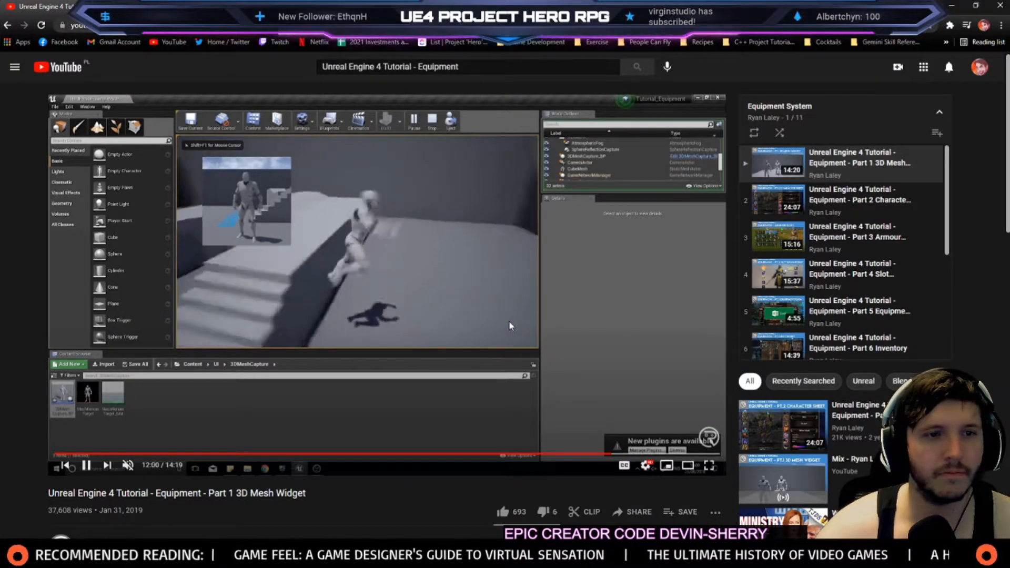
pyautogui.press('Left')
pyautogui.press('Left')
pyautogui.press('Left')
pyautogui.press('Left')
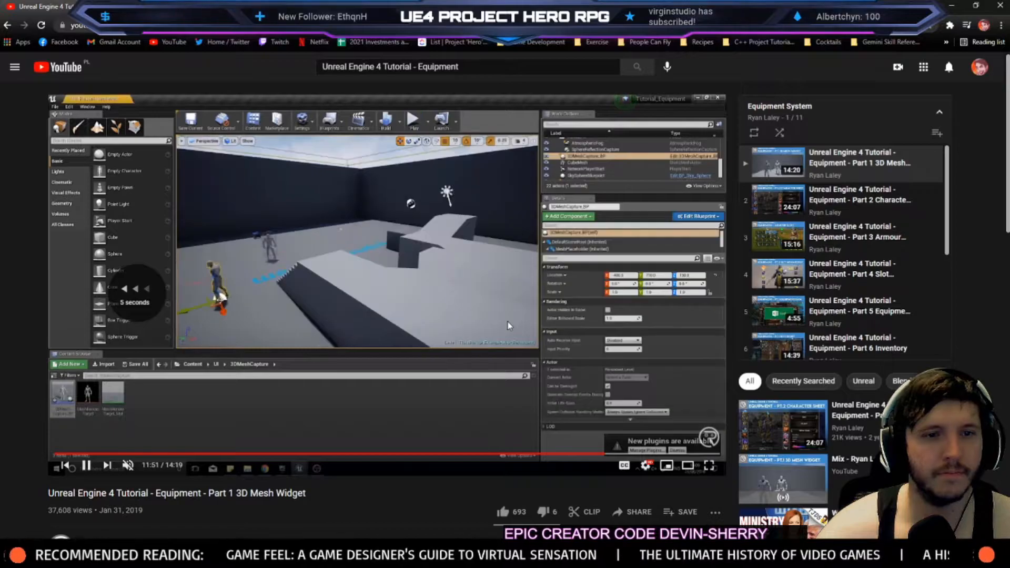
pyautogui.press('Left')
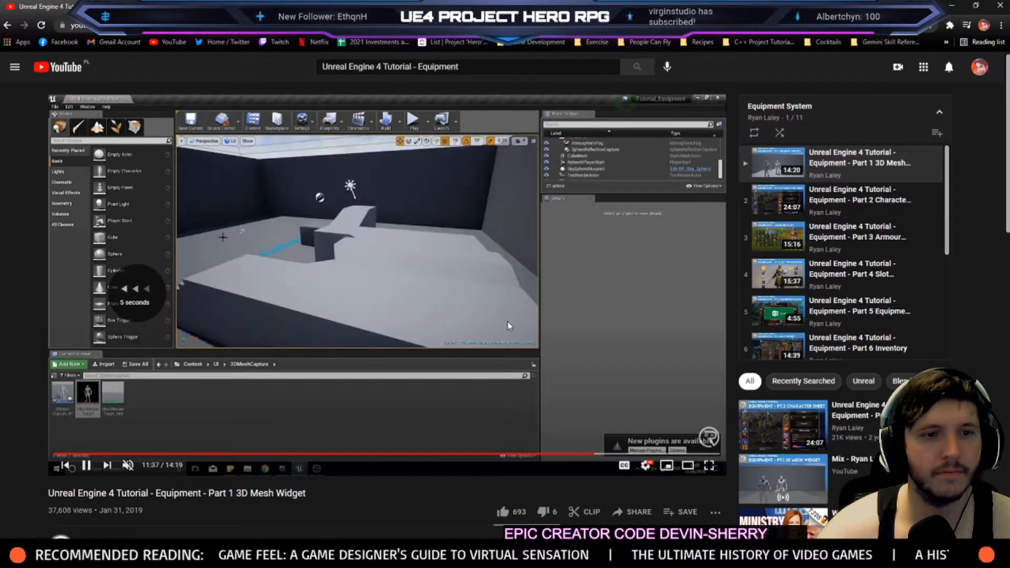
pyautogui.press('Left')
pyautogui.press('Left')
pyautogui.press('Left')
pyautogui.press('Left')
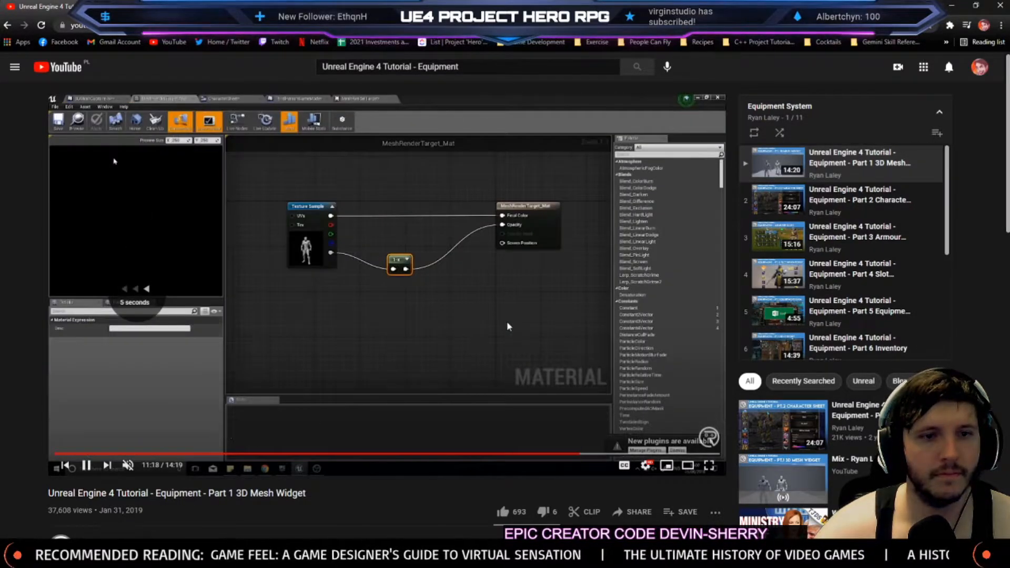
pyautogui.press('Left')
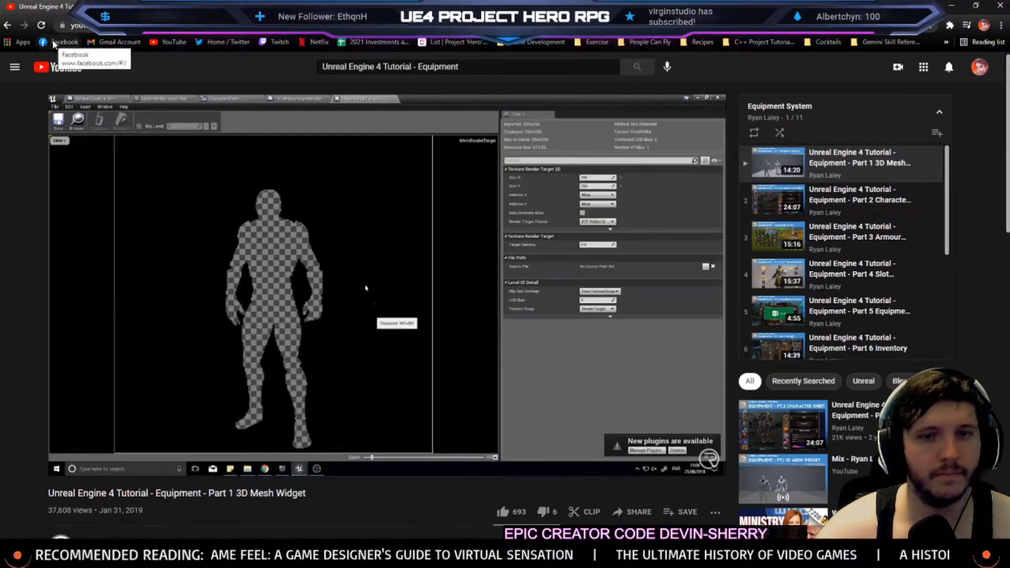
# Switch back to Unreal Editor, exit the full-screen viewport, and bring up the RT_PlayerCharacter render target
pyautogui.hotkey('alt', 'Tab')
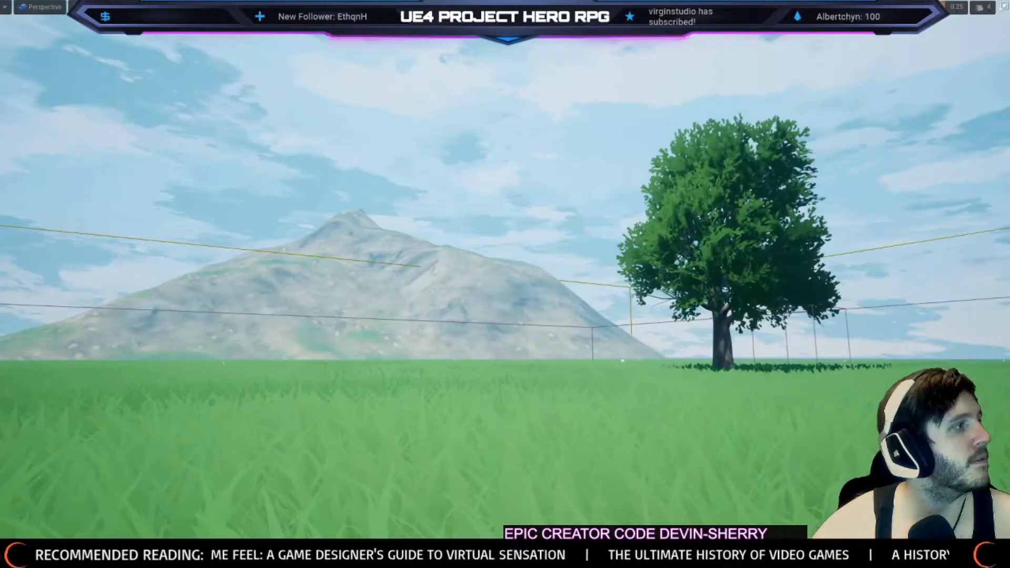
pyautogui.moveTo(422, 426); pyautogui.dragTo(418, 479, button='right')
pyautogui.press('F11')
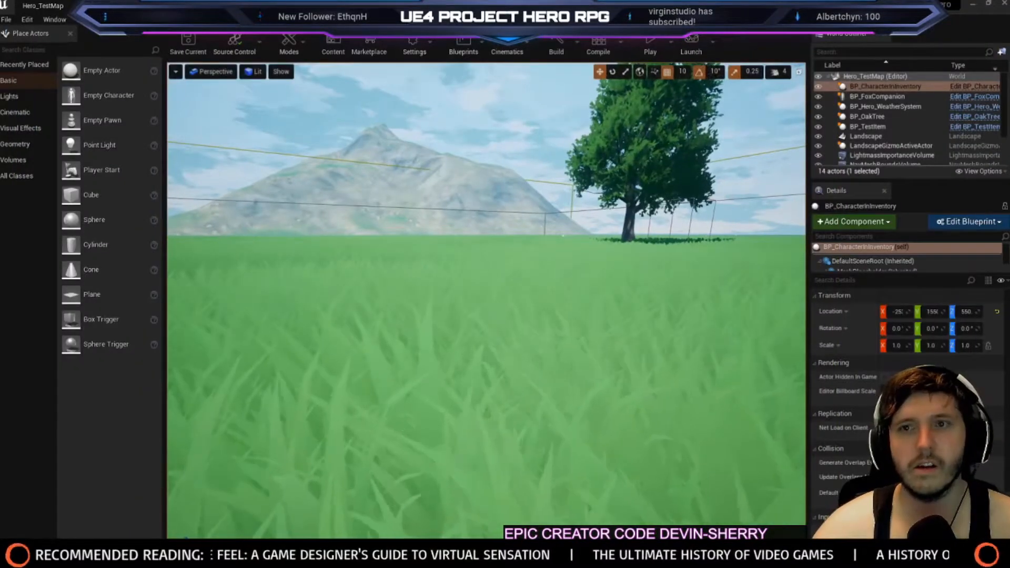
pyautogui.click(877, 5)
pyautogui.hotkey('ctrl', 'Tab')
pyautogui.hotkey('ctrl', 'Tab')
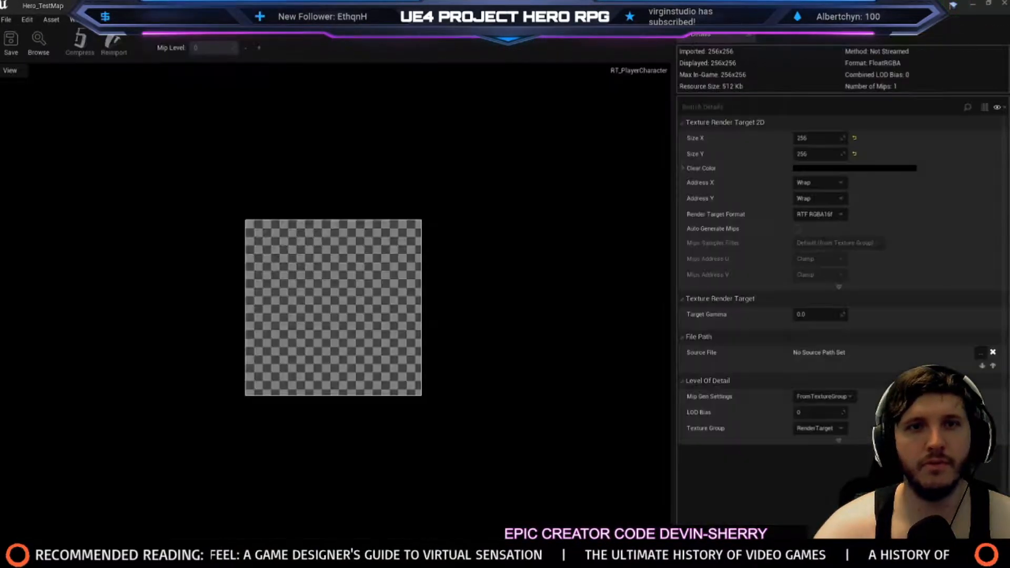
# Set RT_PlayerCharacter's Size X and Size Y to 1024 and save the render target
pyautogui.write('1024')
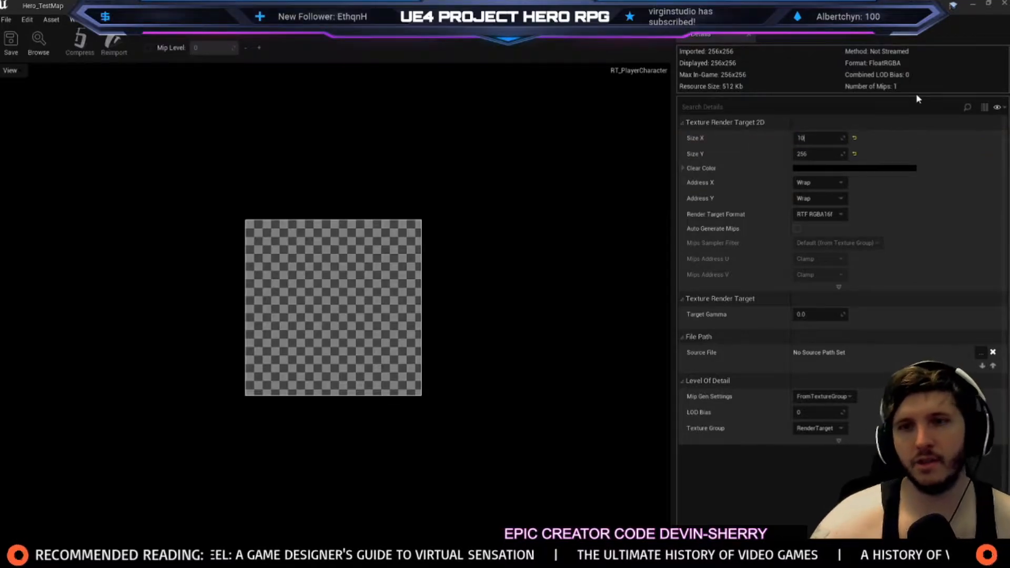
pyautogui.press('Tab')
pyautogui.write('1024')
pyautogui.press('Return')
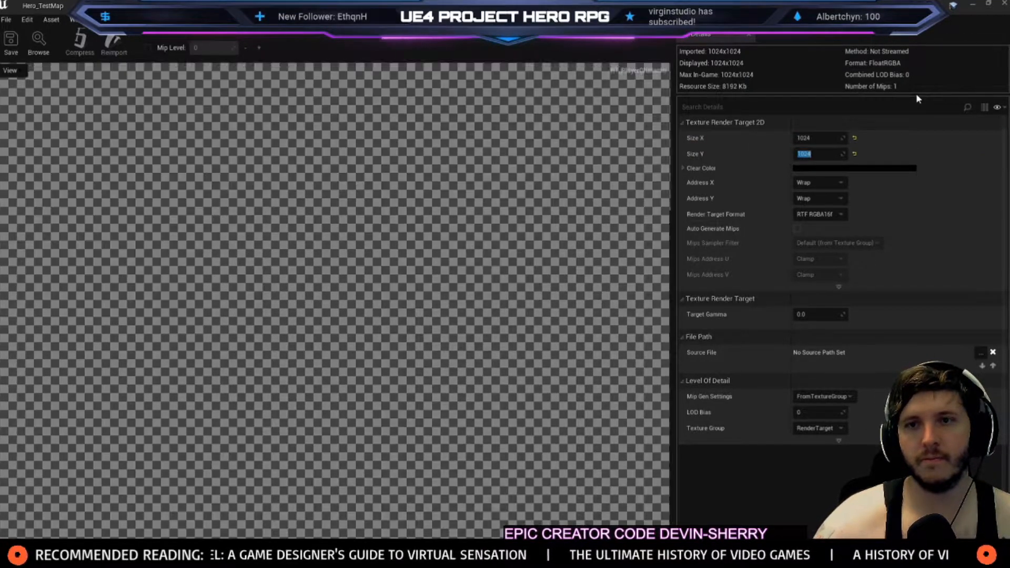
pyautogui.click(14, 43)
# Play Hero_TestMap with the inventory menu open to check the preview's sharpness, and stop the session
pyautogui.click(42, 6)
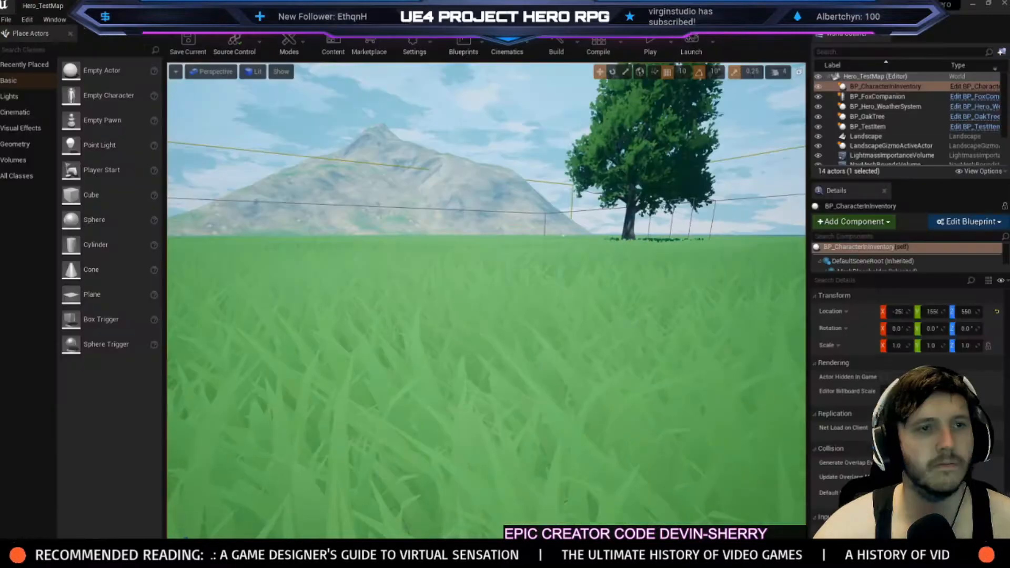
pyautogui.click(650, 44)
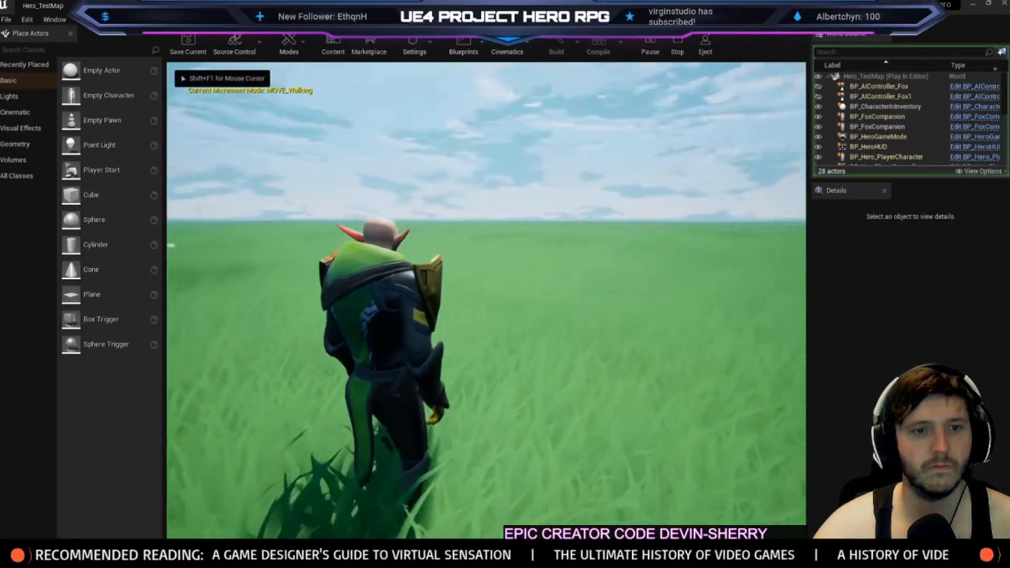
pyautogui.press('i')
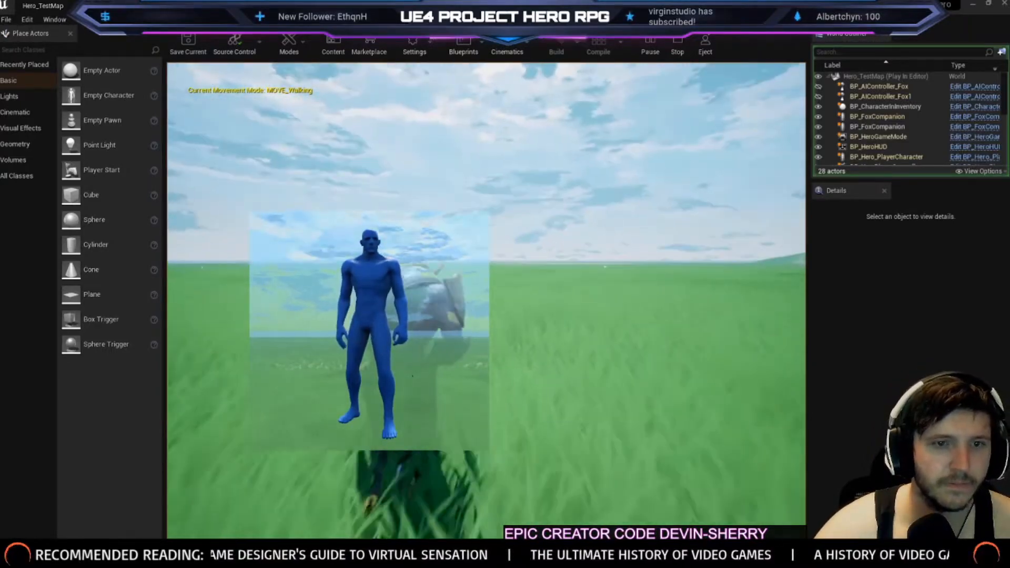
pyautogui.press('Escape')
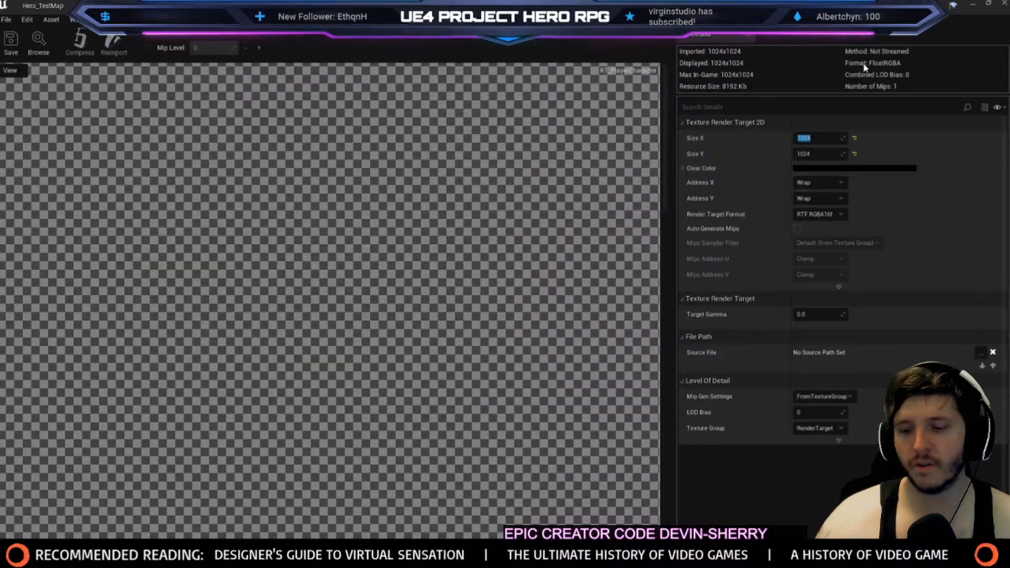
# Set RT_PlayerCharacter's Size X and Size Y to 2048
pyautogui.press('Tab')
pyautogui.write('20')
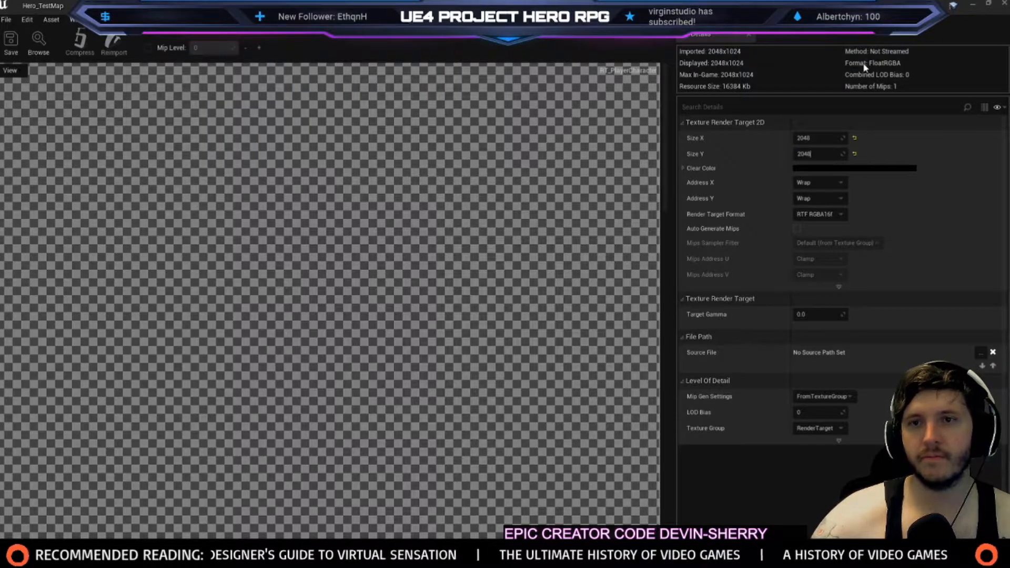
pyautogui.write('48')
pyautogui.press('Return')
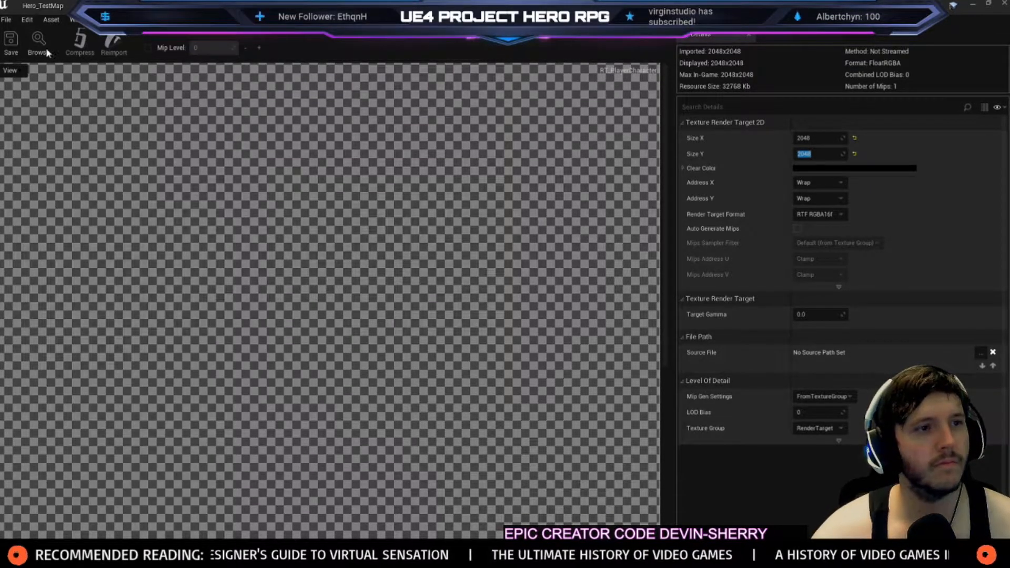
# Play Hero_TestMap again with the inventory menu open to check the preview at the 2048 render target size, and stop
pyautogui.click(44, 5)
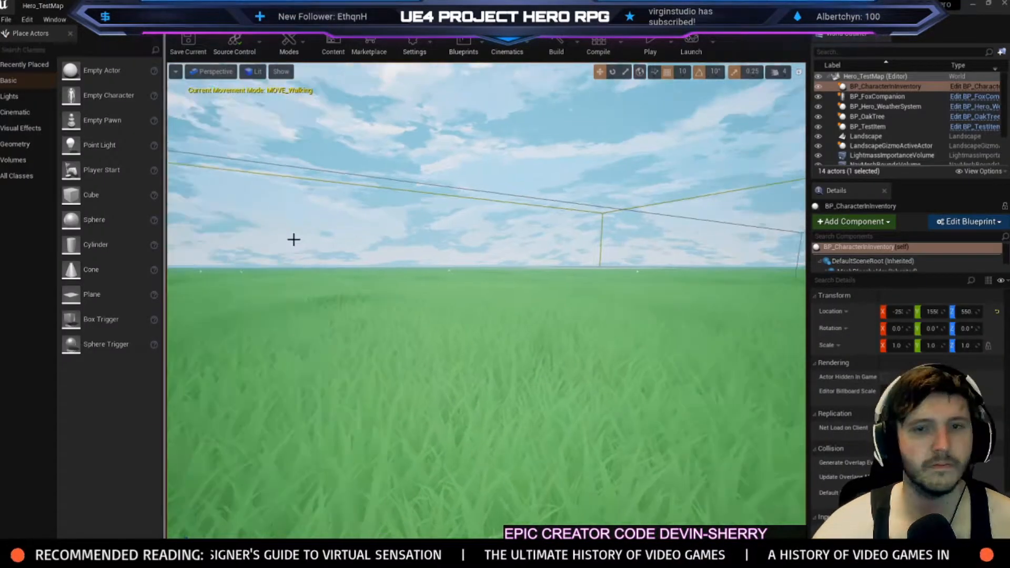
pyautogui.click(649, 51)
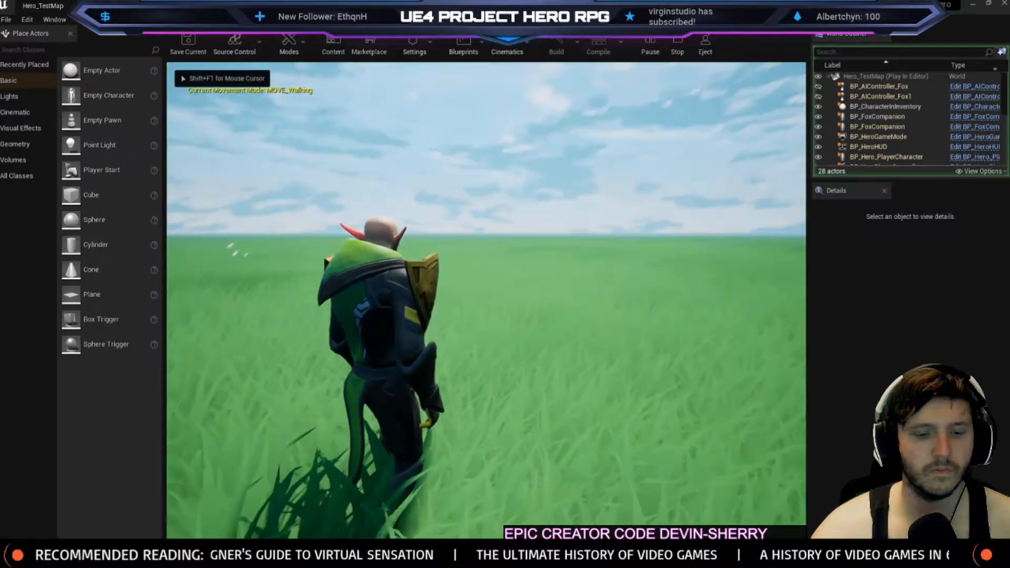
pyautogui.press('i')
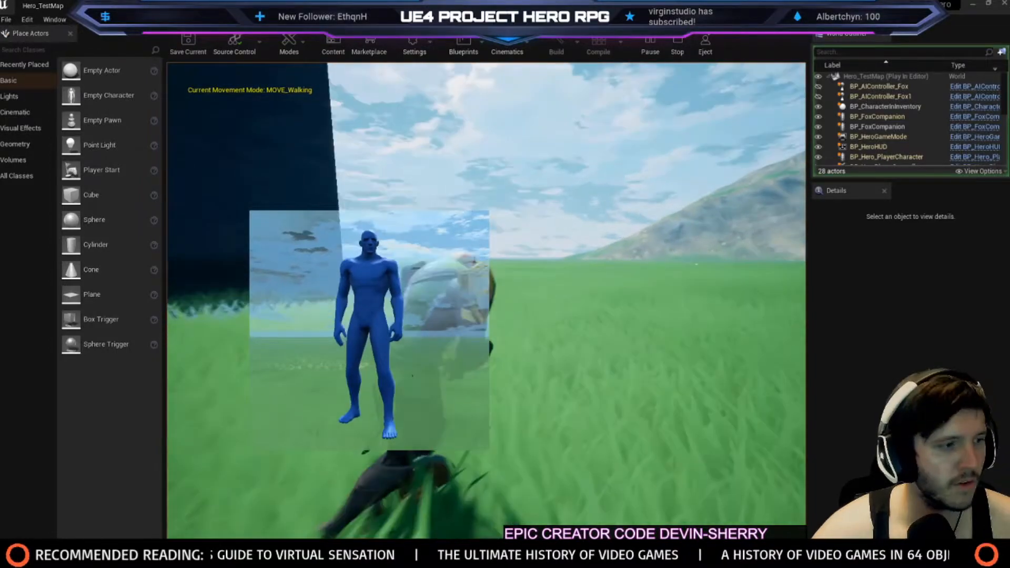
pyautogui.press('Escape')
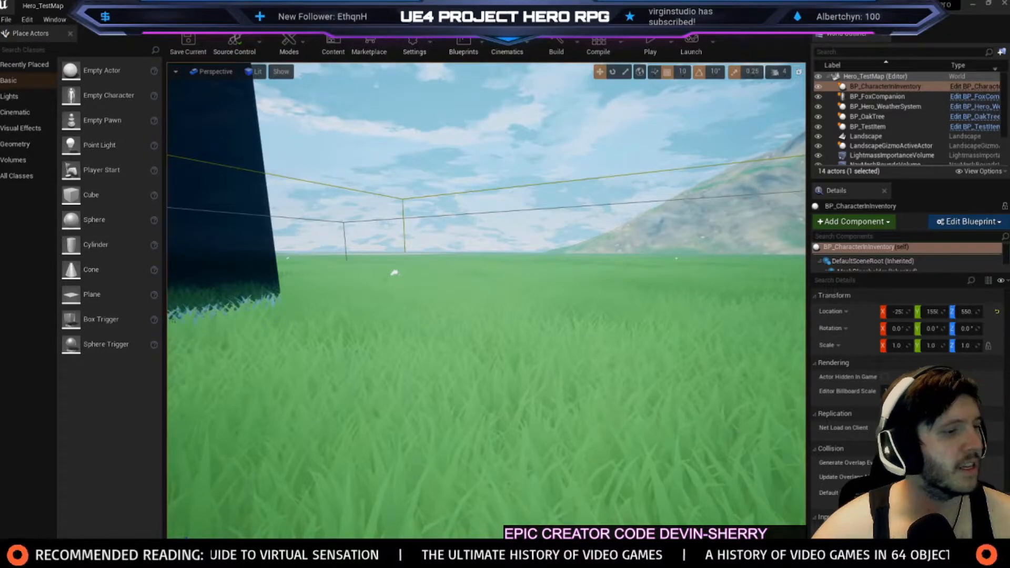
# Switch to the YouTube equipment tutorial and review the sky sphere section from about 12:04 to 12:28
pyautogui.moveTo(0, 205); pyautogui.dragTo(206, 2)
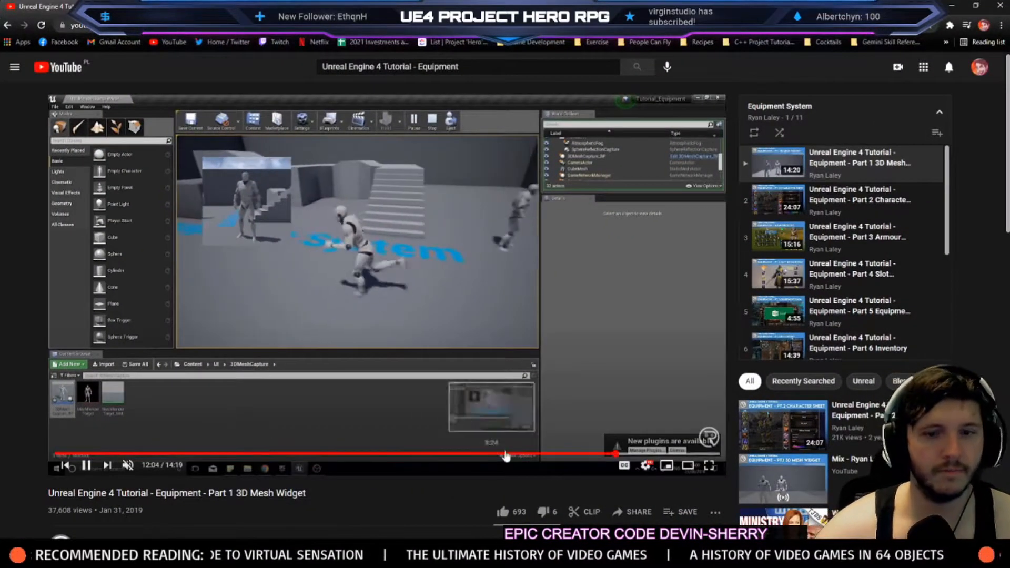
pyautogui.press('Right')
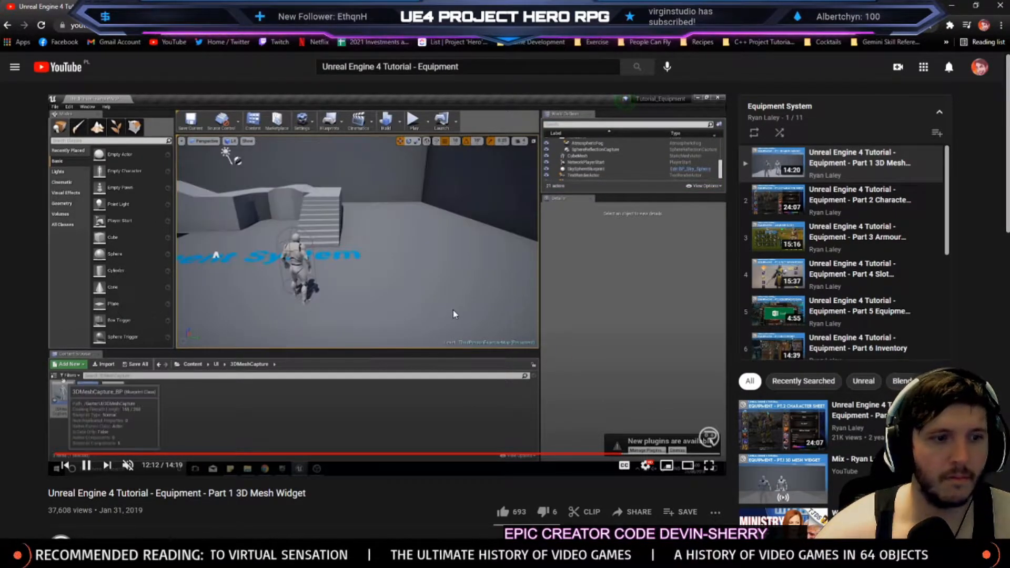
pyautogui.press('Right')
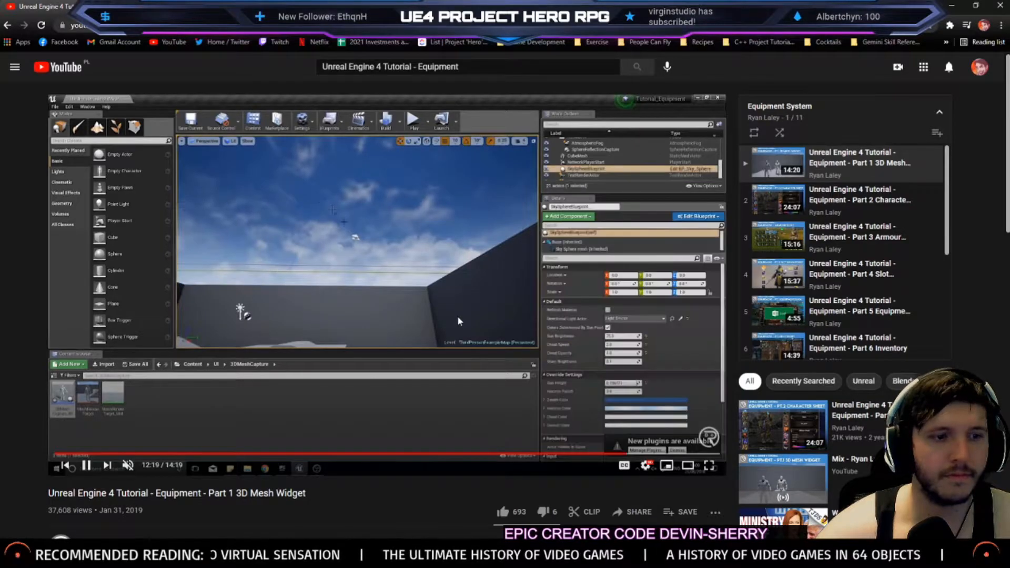
pyautogui.press('Right')
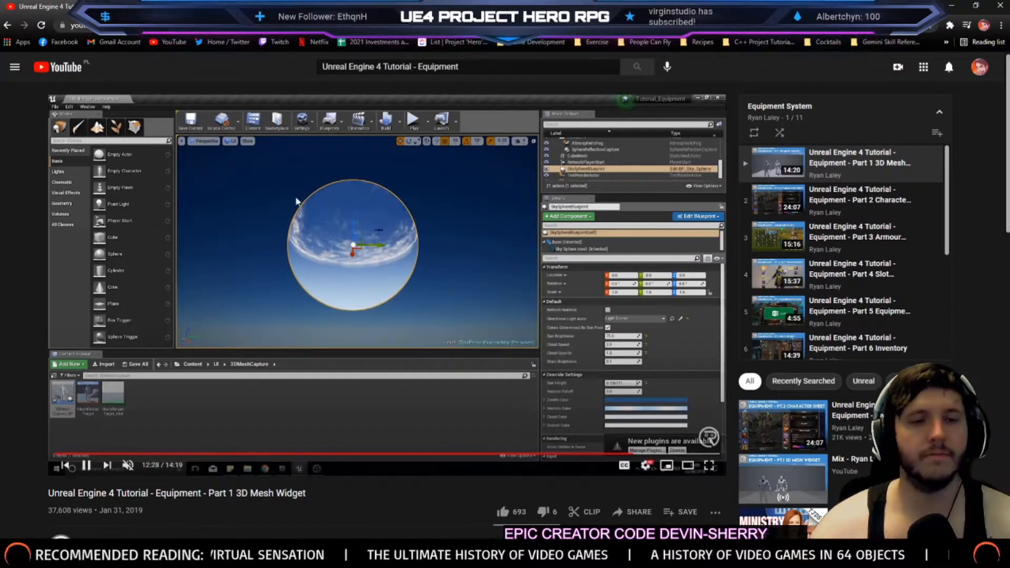
# Switch back to Unreal Editor, move BP_CharacterInInventory down below the landscape, and save Hero_TestMap
pyautogui.hotkey('alt', 'Tab')
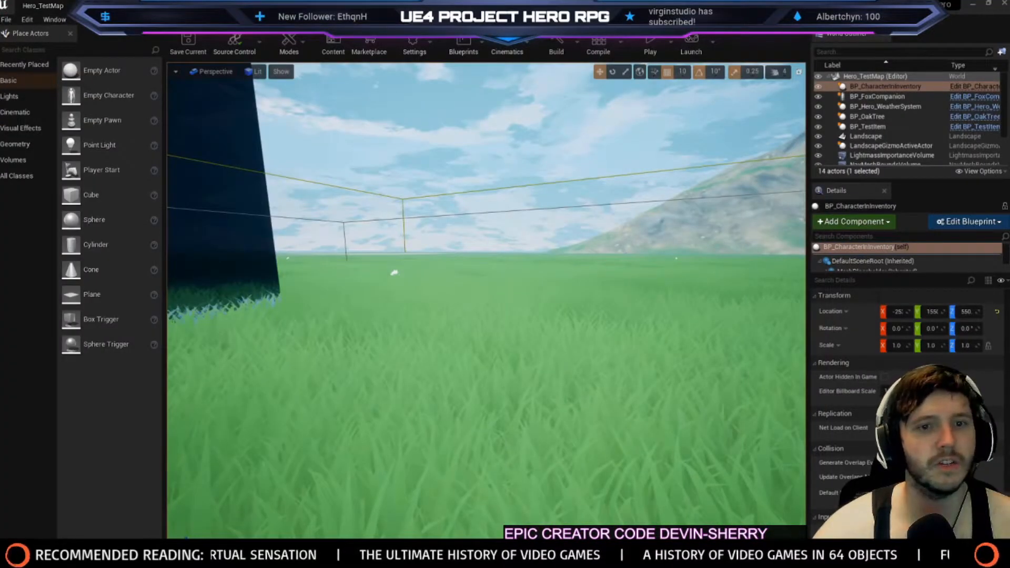
pyautogui.moveTo(486, 300); pyautogui.dragTo(400, 237, button='right')
pyautogui.moveTo(486, 300); pyautogui.dragTo(363, 234, button='right')
pyautogui.moveTo(361, 235); pyautogui.dragTo(344, 403)
pyautogui.moveTo(344, 403); pyautogui.dragTo(260, 397, button='right')
pyautogui.moveTo(531, 336); pyautogui.dragTo(536, 414)
pyautogui.moveTo(696, 351)
pyautogui.mouseDown(button='right')
pyautogui.moveTo(784, 419)
pyautogui.moveTo(696, 351)
pyautogui.mouseUp(button='right')
pyautogui.press('w')
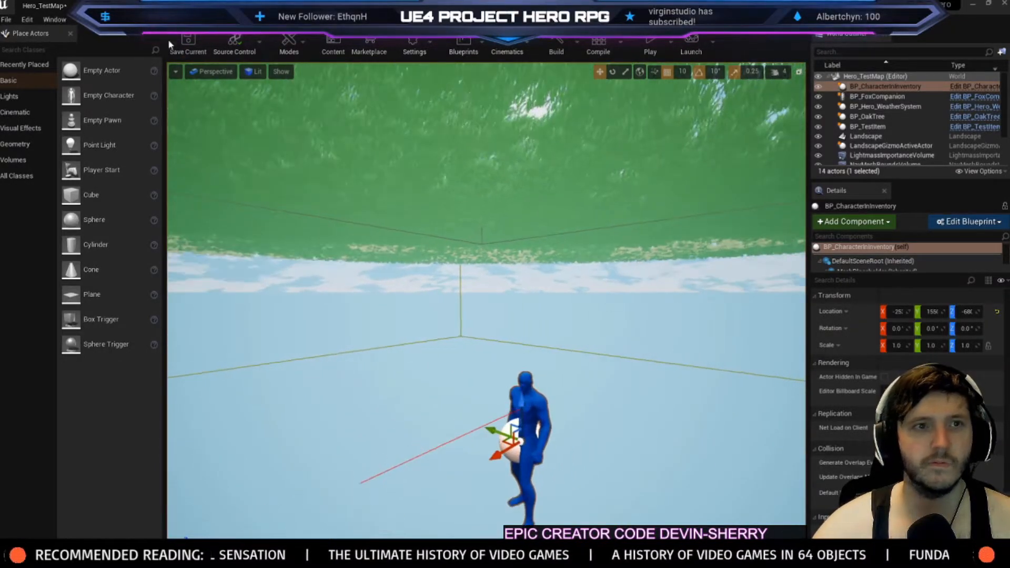
pyautogui.click(188, 42)
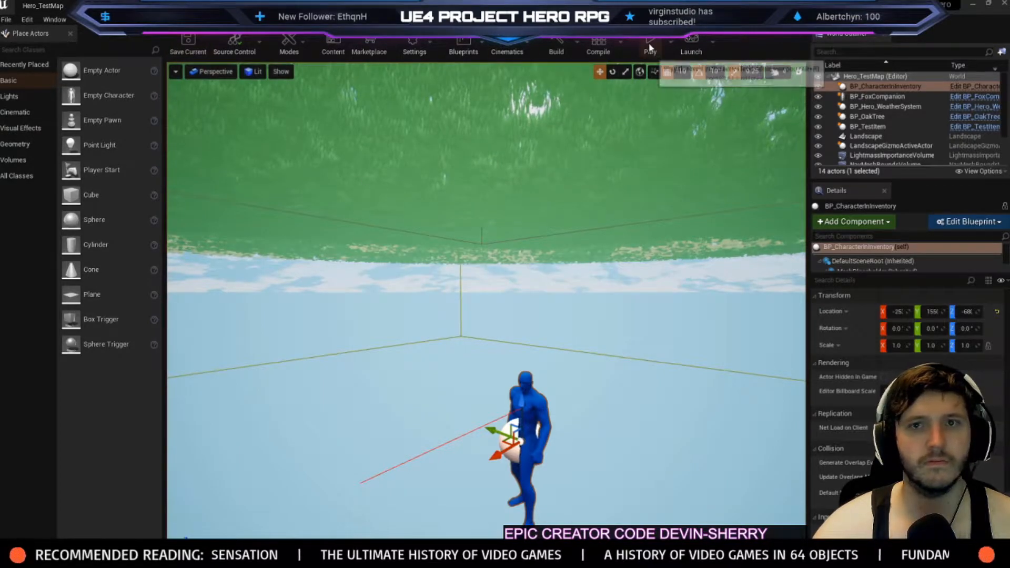
# Play Hero_TestMap with the inventory menu open to check the preview background from below the landscape, and stop the session
pyautogui.click(650, 46)
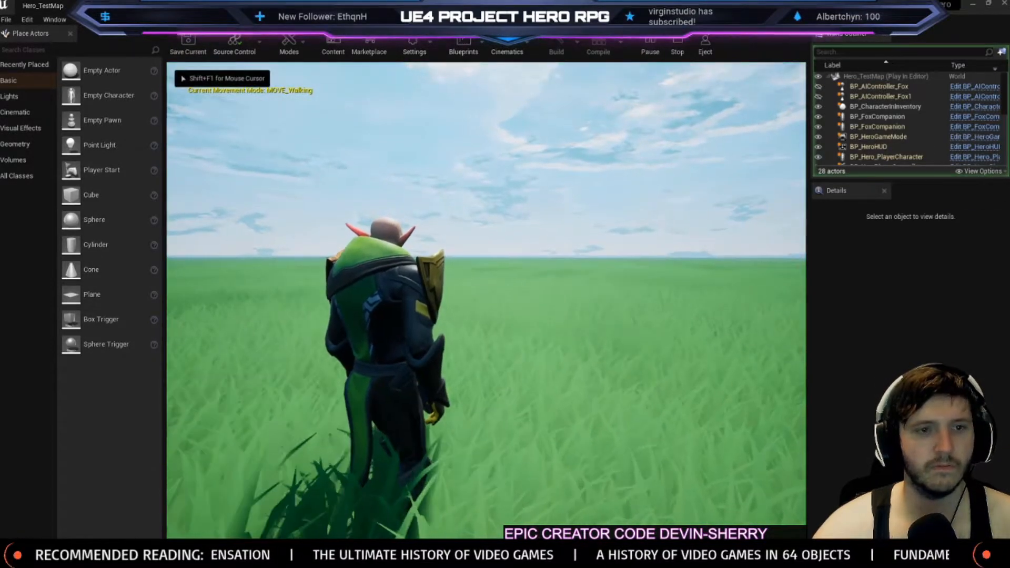
pyautogui.press('i')
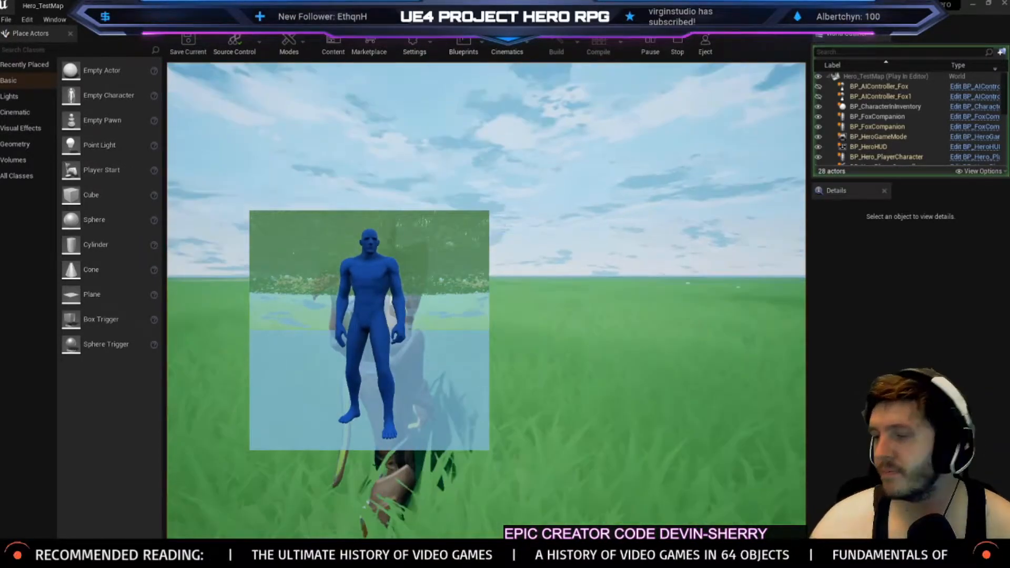
pyautogui.press('Escape')
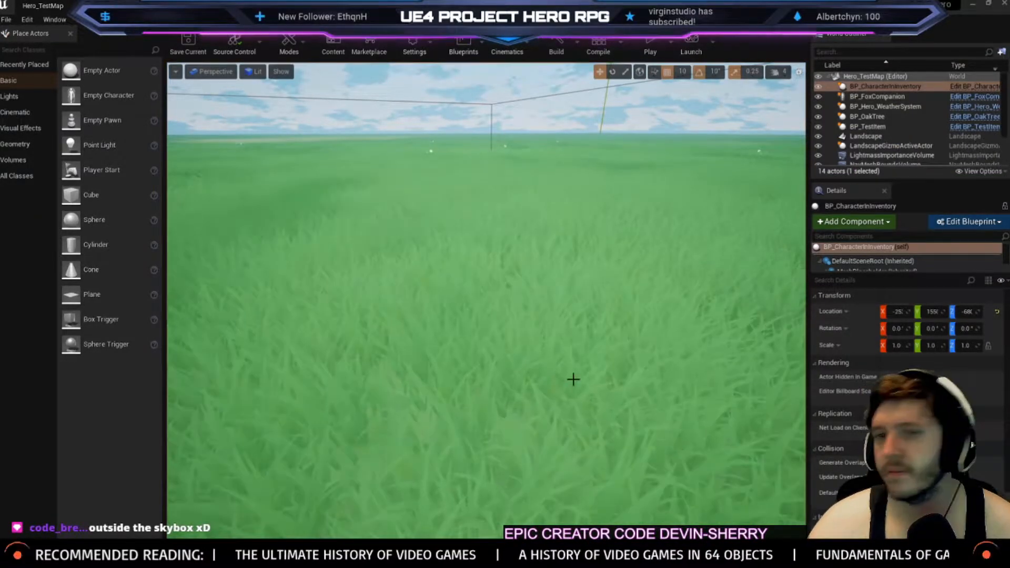
pyautogui.moveTo(573, 430); pyautogui.dragTo(447, 368, button='right')
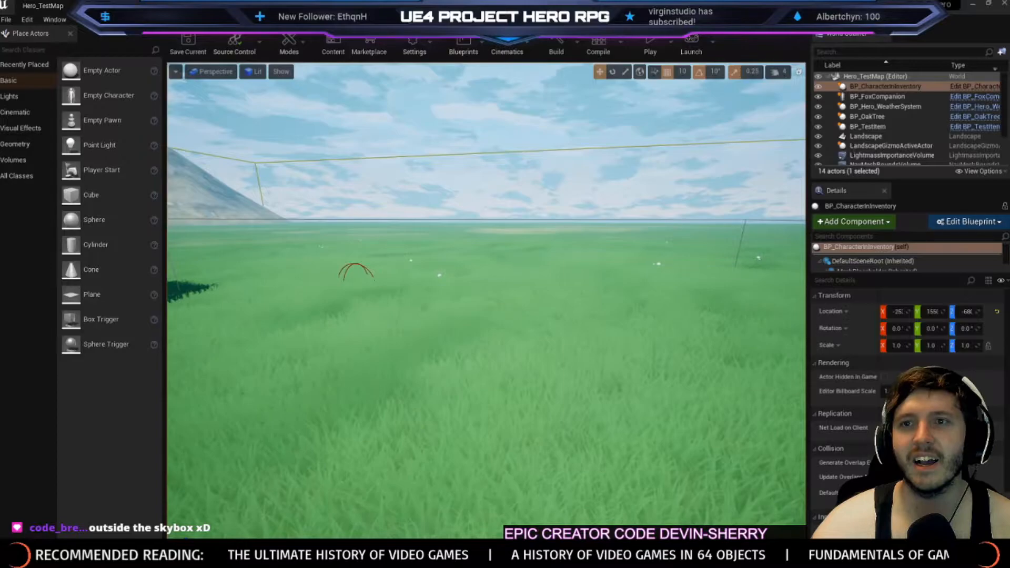
# Create a new level from the Empty Level template
pyautogui.hotkey('ctrl', 'Tab')
pyautogui.moveTo(455, 236); pyautogui.dragTo(305, 345, button='right')
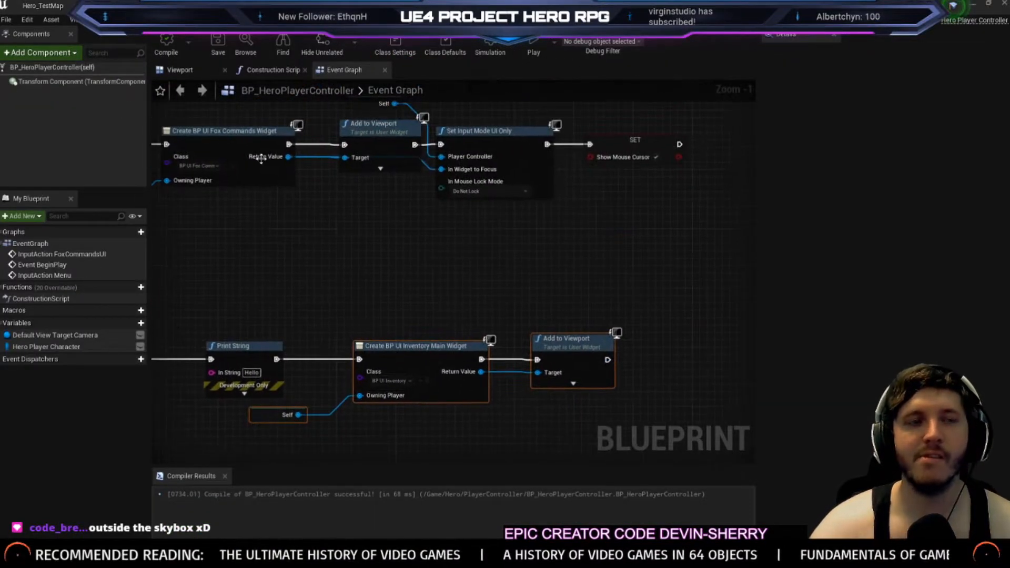
pyautogui.click(42, 6)
pyautogui.click(6, 19)
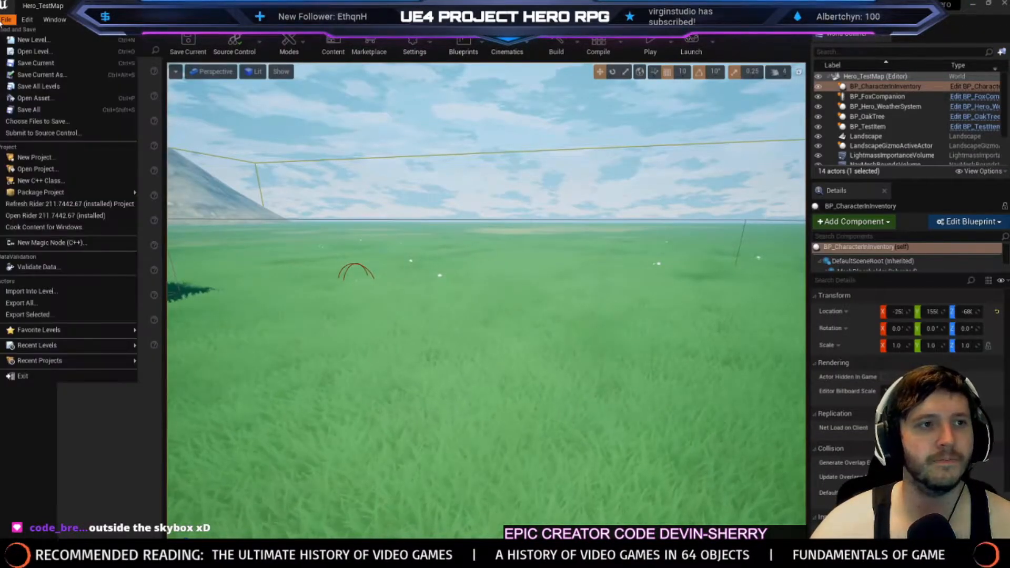
pyautogui.click(29, 39)
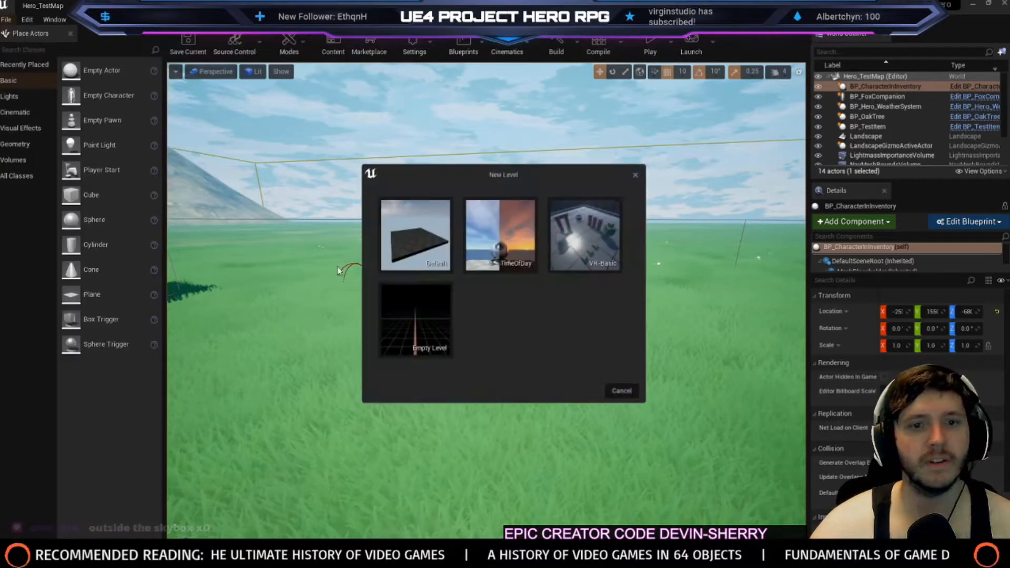
pyautogui.click(423, 331)
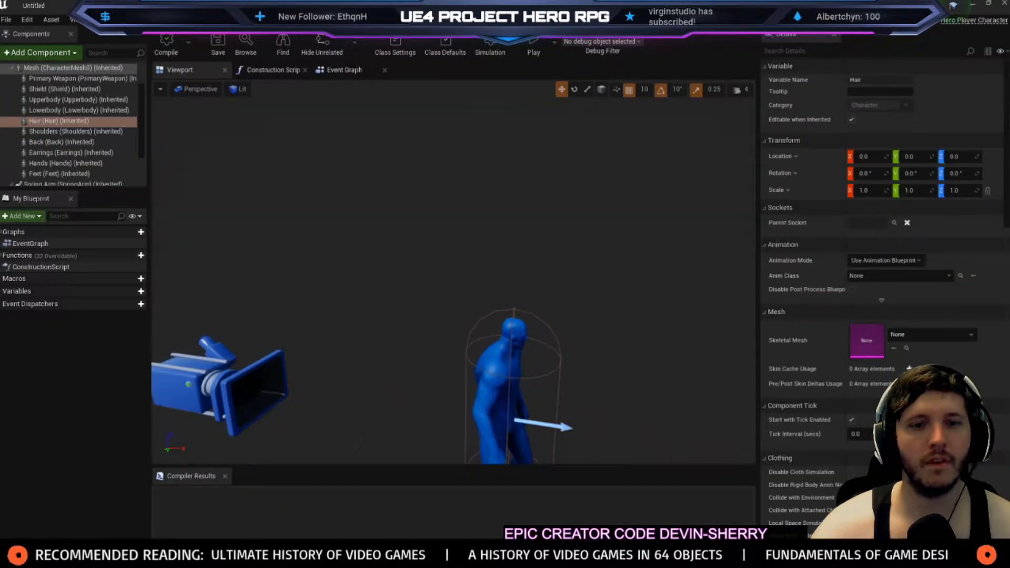
pyautogui.click(245, 41)
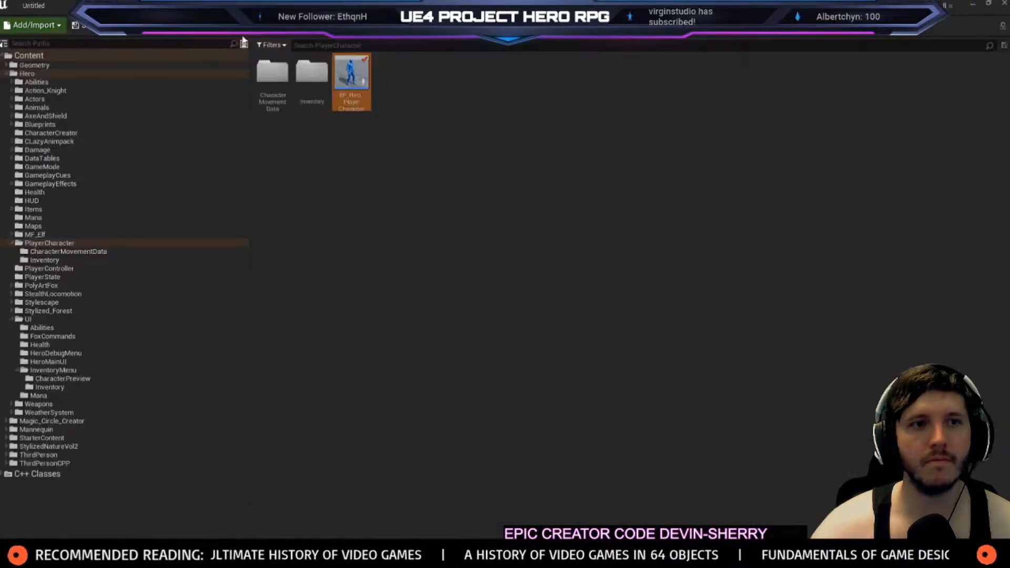
pyautogui.moveTo(352, 74); pyautogui.dragTo(126, 38)
pyautogui.moveTo(57, 7); pyautogui.dragTo(489, 399)
pyautogui.press('w')
pyautogui.moveTo(489, 400); pyautogui.dragTo(574, 421, button='right')
pyautogui.press('Delete')
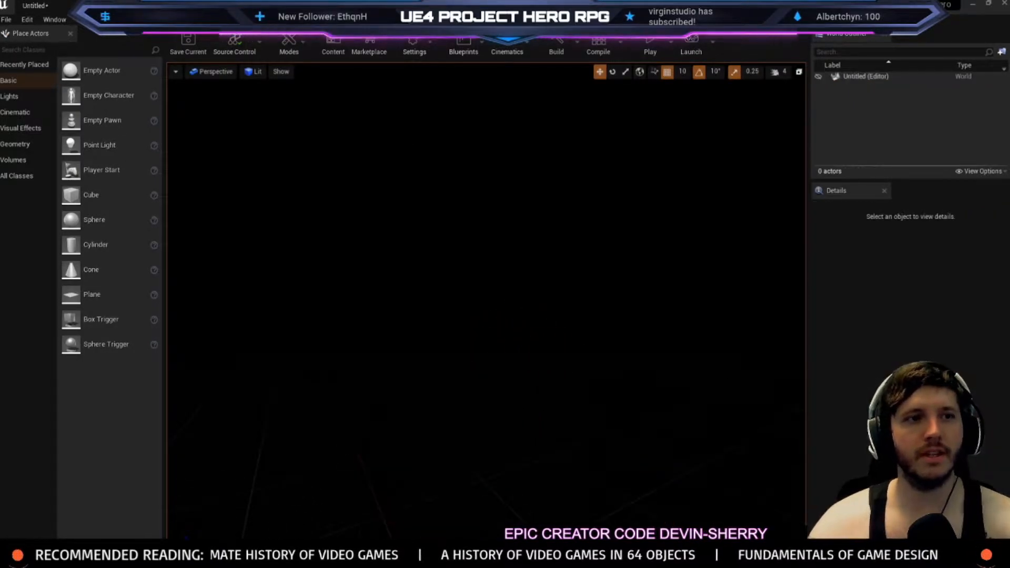
# Place BP_CharacterInInventory from the PlayerCharacter/Inventory folder into the empty level
pyautogui.click(327, 51)
pyautogui.click(61, 258)
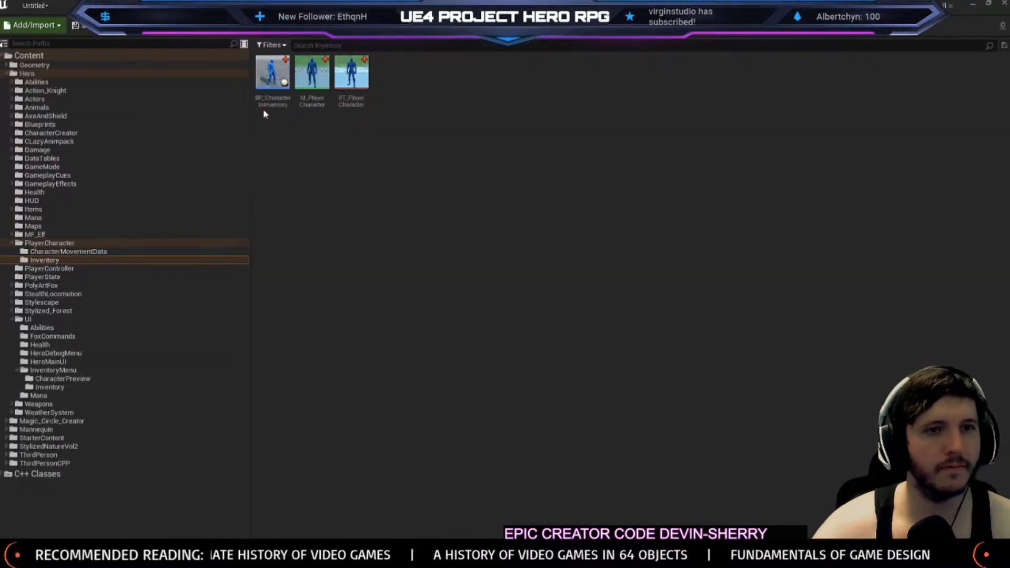
pyautogui.moveTo(259, 89); pyautogui.dragTo(409, 425)
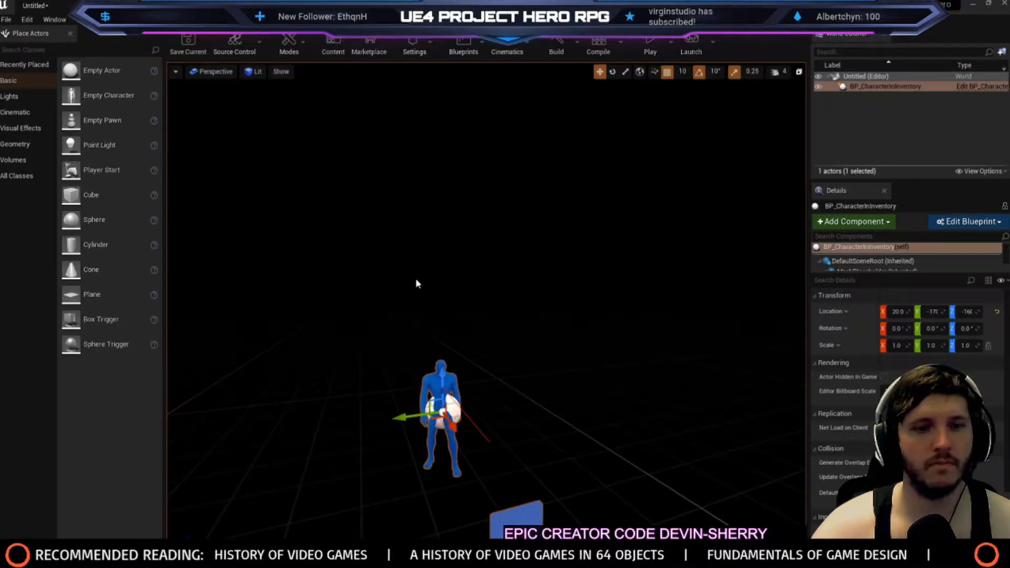
pyautogui.press('f')
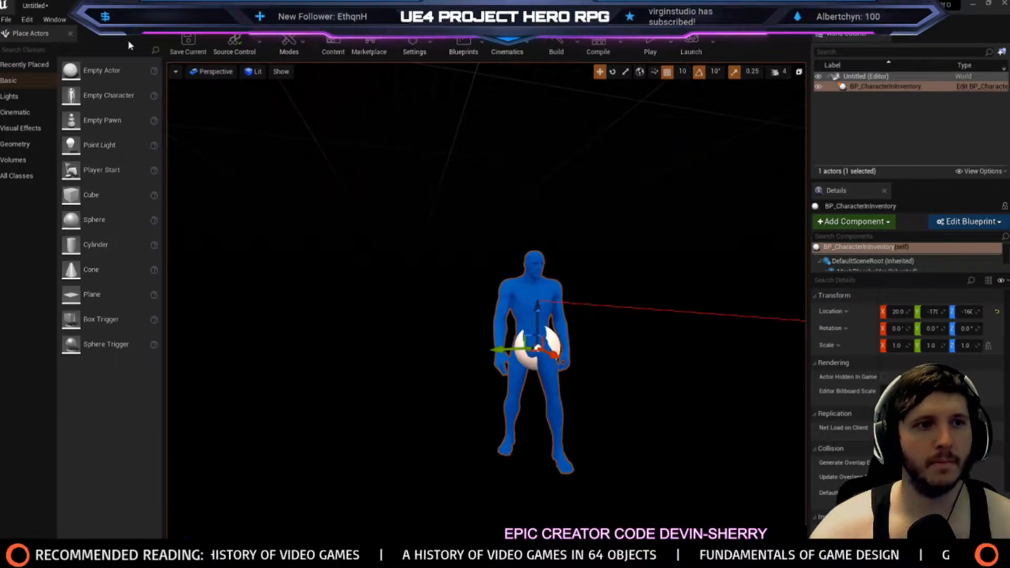
# Save the level as M_CharacterPreview in a new folder named CharacterPreviewMap under Hero/Maps
pyautogui.hotkey('ctrl', 's')
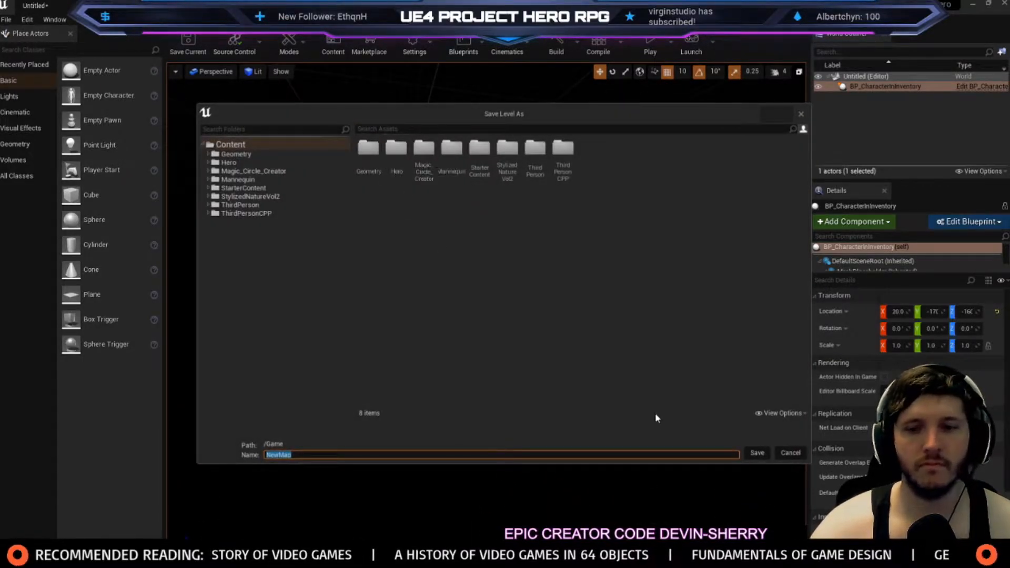
pyautogui.click(211, 164)
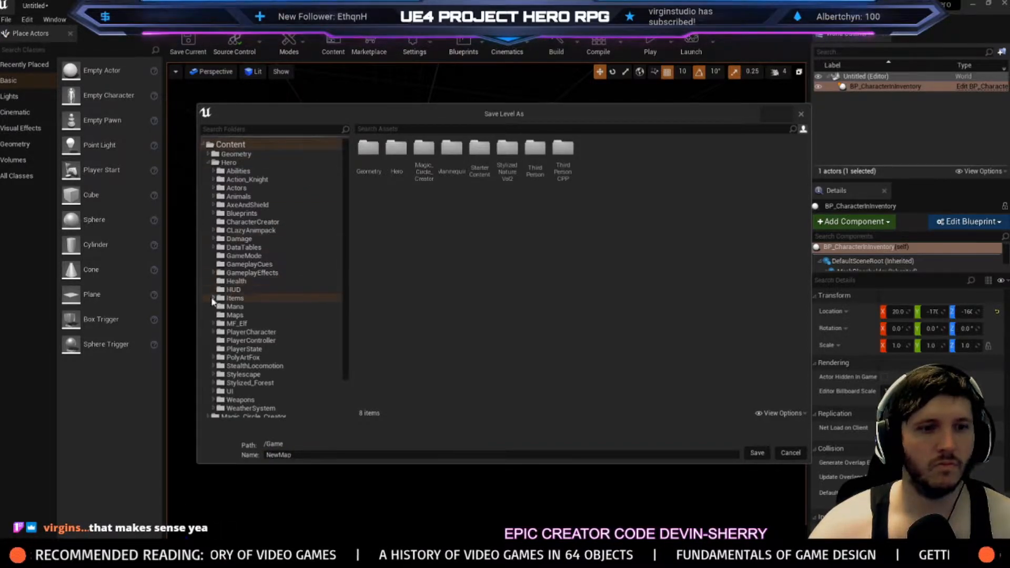
pyautogui.click(230, 317)
pyautogui.rightClick(238, 316)
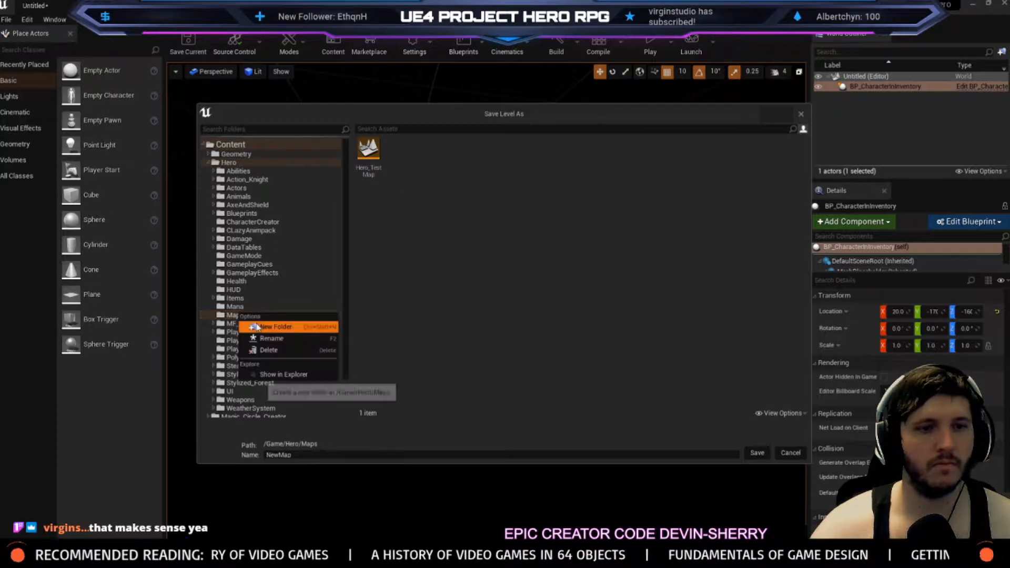
pyautogui.click(274, 327)
pyautogui.write('CharacterPrevie')
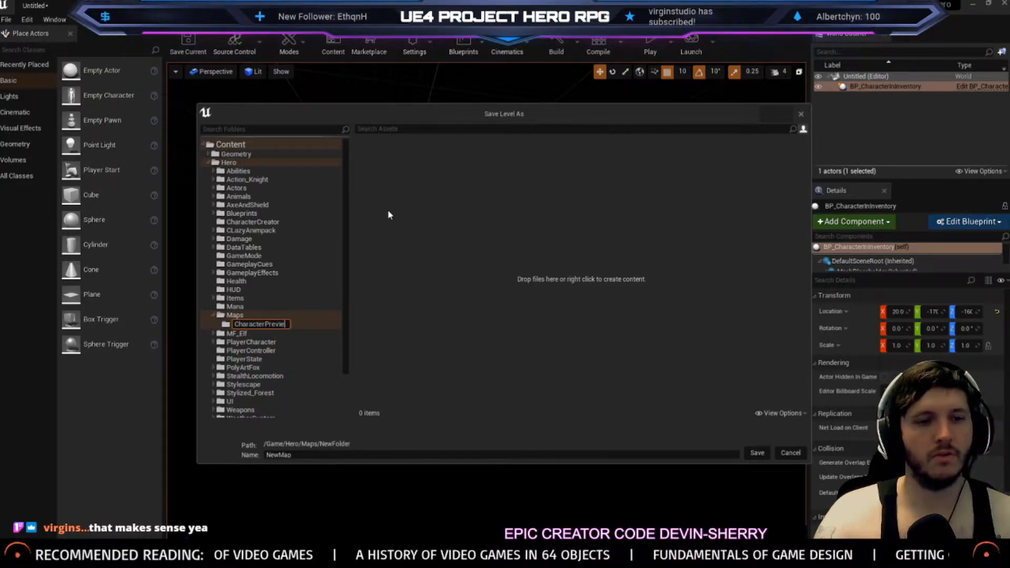
pyautogui.write('wMap')
pyautogui.press('Return')
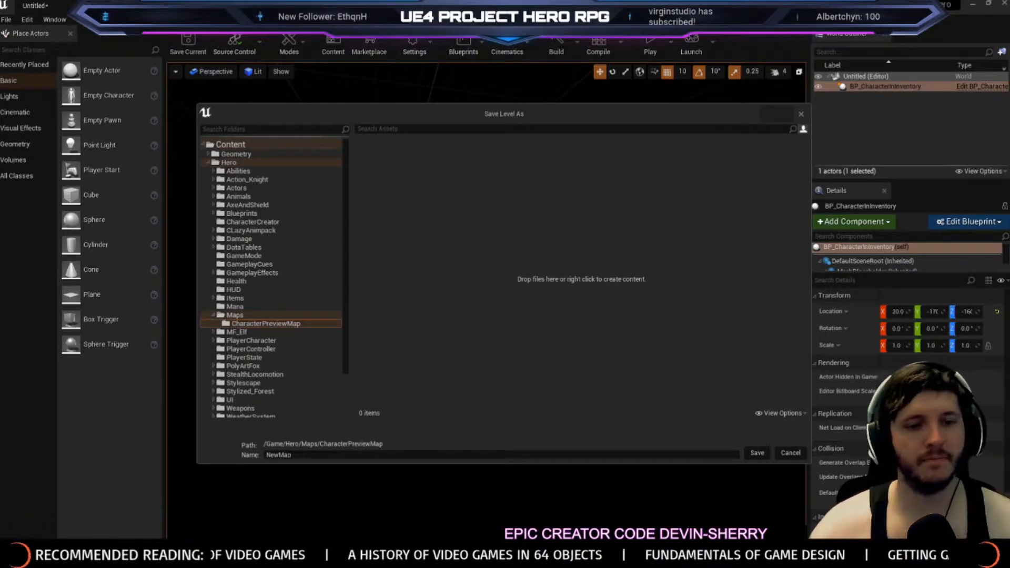
pyautogui.moveTo(288, 455); pyautogui.dragTo(160, 327)
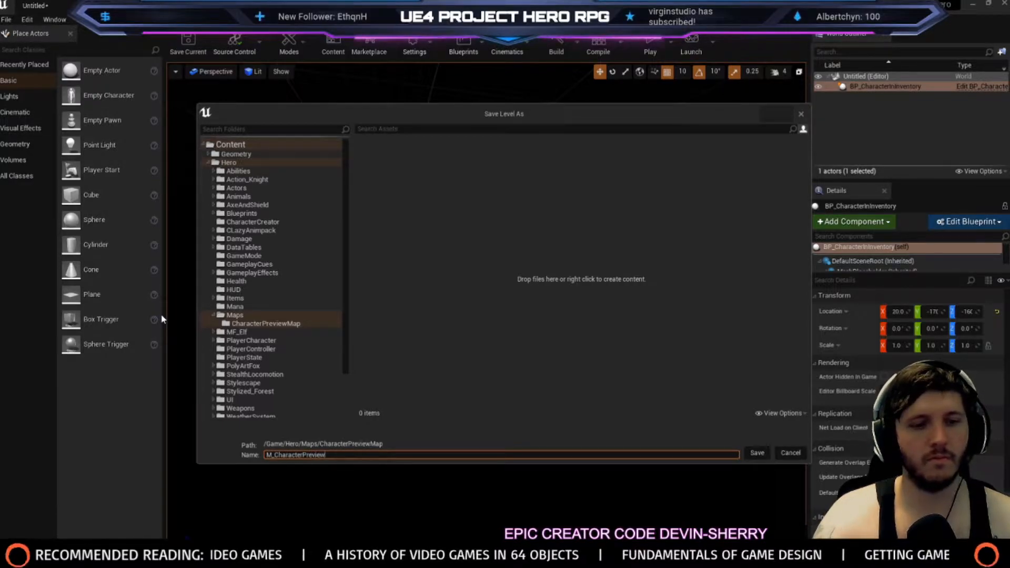
pyautogui.click(757, 457)
pyautogui.moveTo(640, 375)
pyautogui.mouseDown(button='right')
pyautogui.moveTo(679, 390)
pyautogui.moveTo(615, 326)
pyautogui.moveTo(639, 374)
pyautogui.mouseUp(button='right')
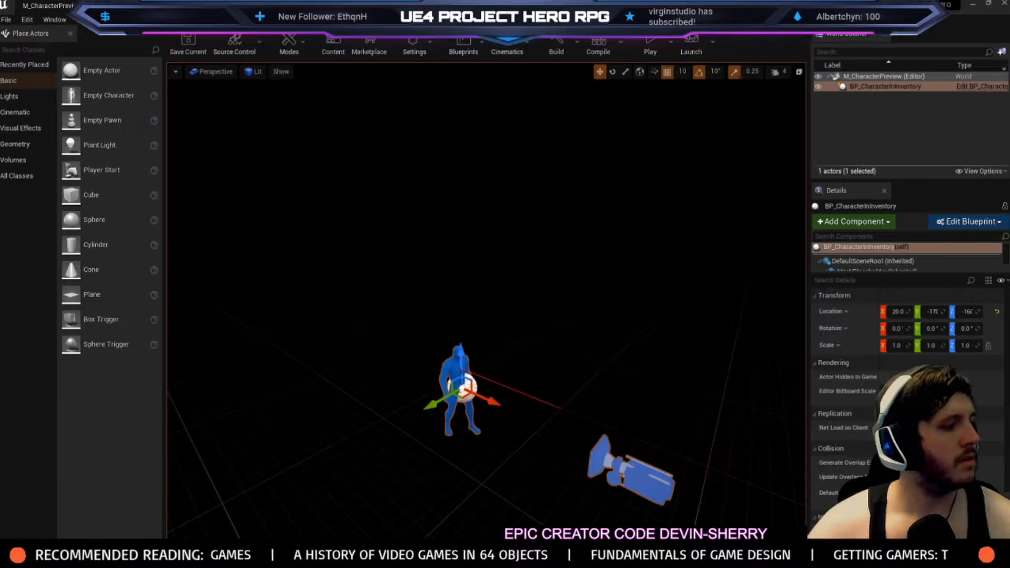
pyautogui.moveTo(486, 301); pyautogui.dragTo(472, 221, button='right')
pyautogui.moveTo(405, 262); pyautogui.dragTo(405, 326, button='right')
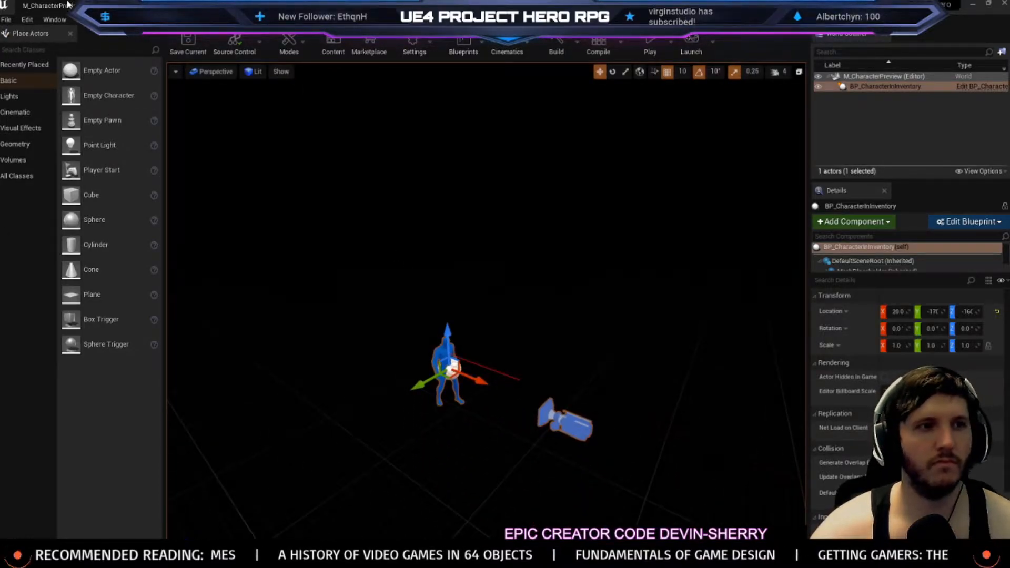
pyautogui.click(8, 19)
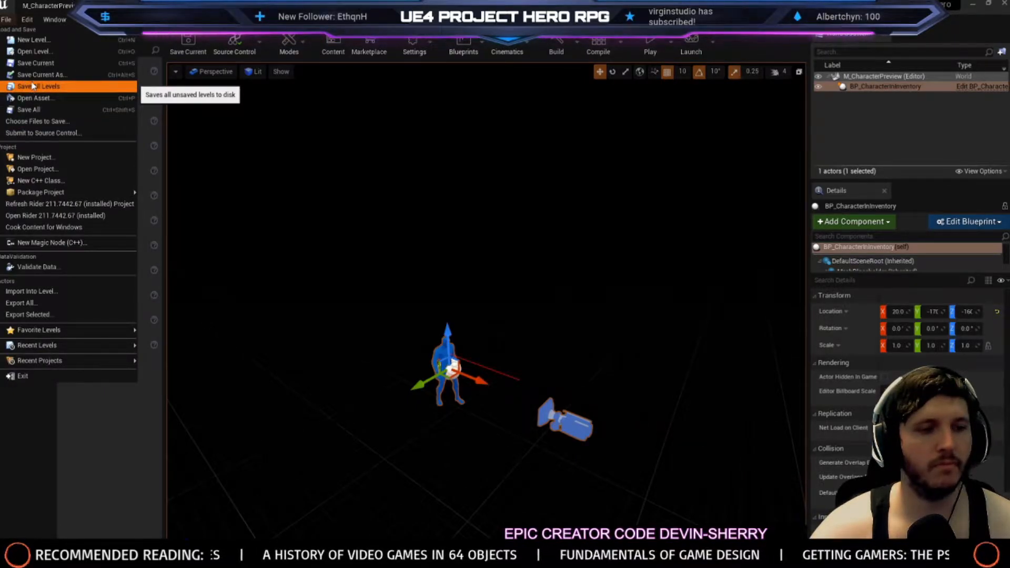
pyautogui.click(194, 172)
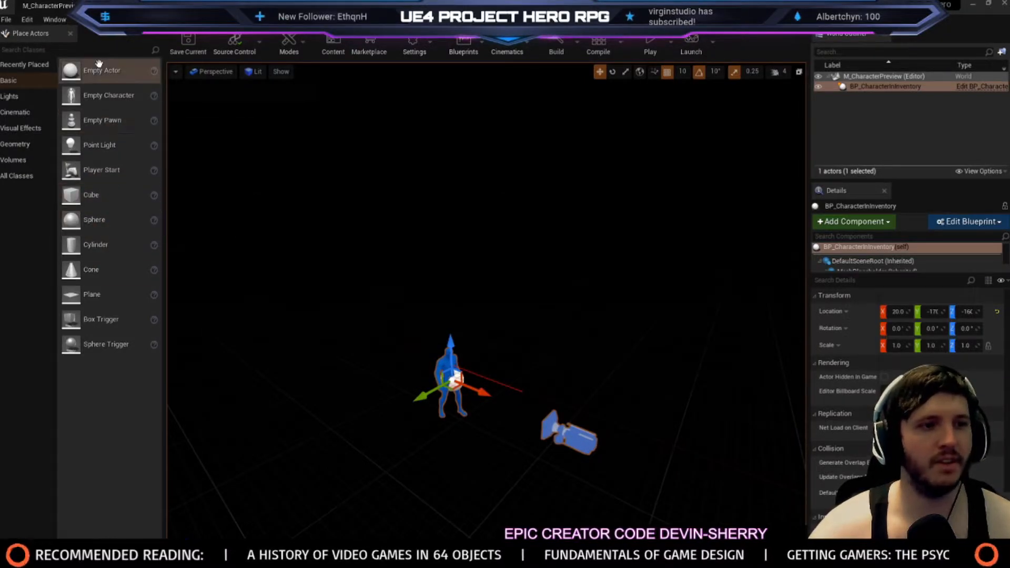
# Place a hollow box geometry brush next to the character and set its X, Y and Z size to 600
pyautogui.click(27, 160)
pyautogui.click(18, 142)
pyautogui.moveTo(70, 70)
pyautogui.mouseDown()
pyautogui.moveTo(198, 176)
pyautogui.moveTo(363, 419)
pyautogui.moveTo(375, 363)
pyautogui.mouseUp()
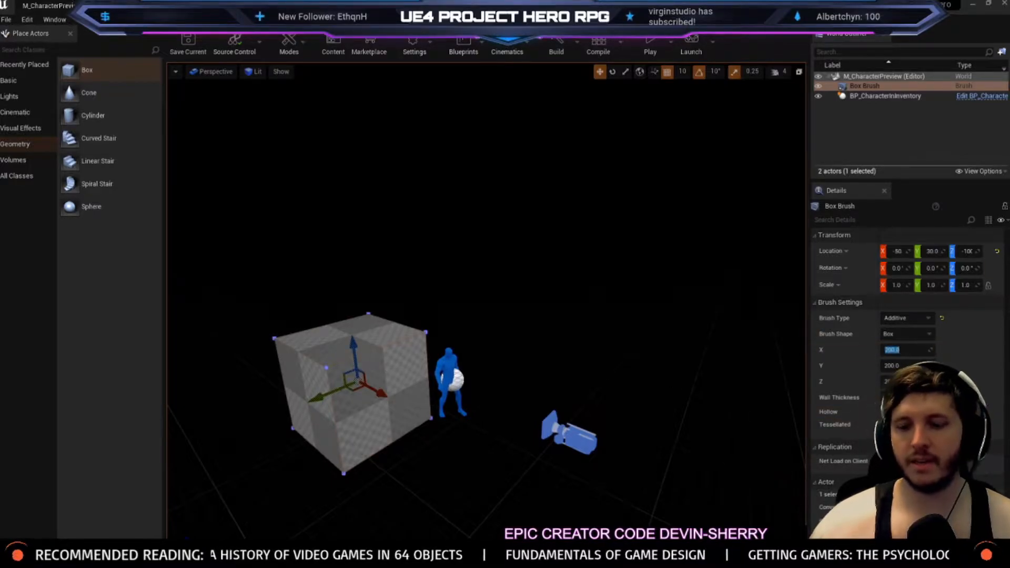
pyautogui.write('600')
pyautogui.press('Tab')
pyautogui.write('6')
pyautogui.press('Tab')
pyautogui.write('6')
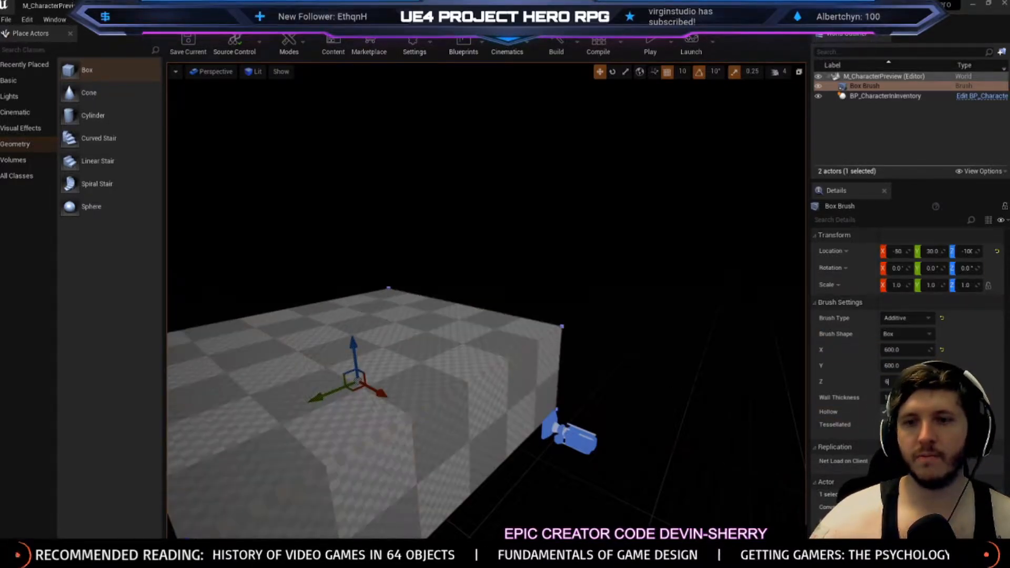
pyautogui.write('00')
pyautogui.press('Return')
# Move BP_CharacterInInventory inside the box brush to about X -40, Y 90 and lower it onto the floor
pyautogui.scroll(5, 486, 300)
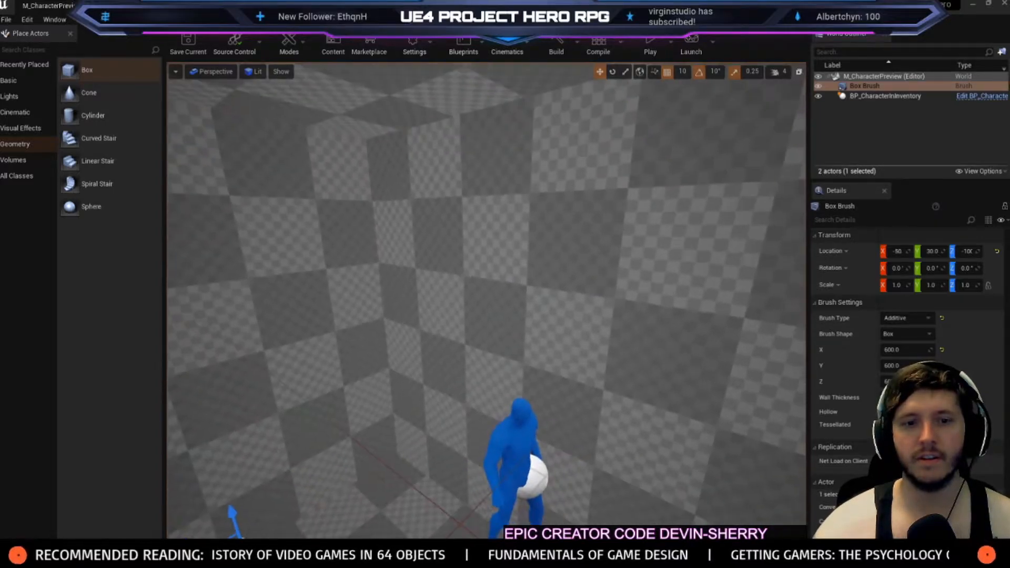
pyautogui.moveTo(605, 318); pyautogui.dragTo(468, 452, button='right')
pyautogui.click(632, 339)
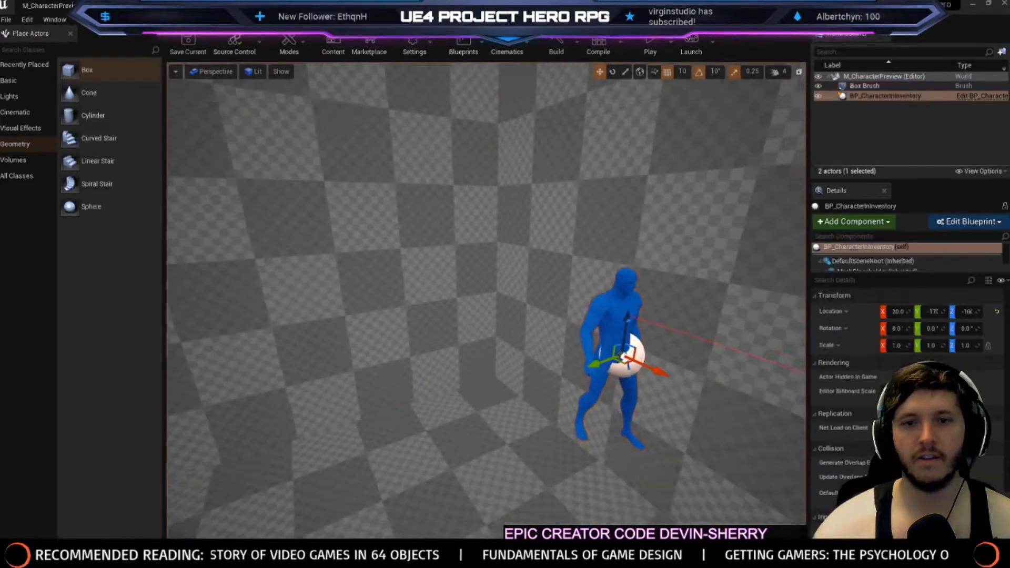
pyautogui.moveTo(606, 204); pyautogui.dragTo(606, 368, button='right')
pyautogui.moveTo(629, 168); pyautogui.dragTo(419, 345)
pyautogui.moveTo(419, 345); pyautogui.dragTo(489, 295, button='right')
pyautogui.moveTo(497, 375); pyautogui.dragTo(416, 384)
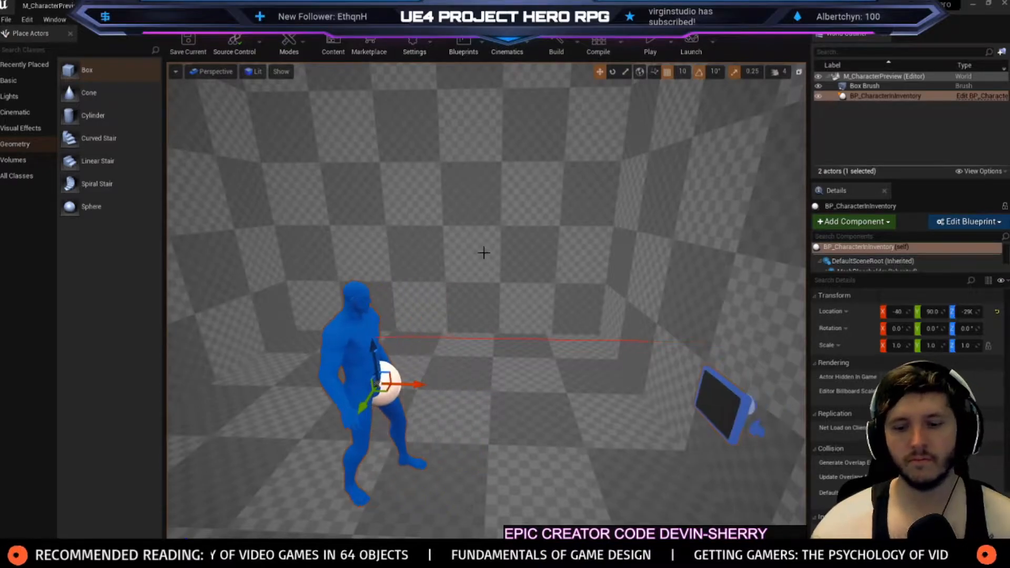
pyautogui.moveTo(375, 347); pyautogui.dragTo(387, 453)
pyautogui.moveTo(525, 452); pyautogui.dragTo(431, 467, button='right')
pyautogui.moveTo(431, 468); pyautogui.dragTo(431, 327)
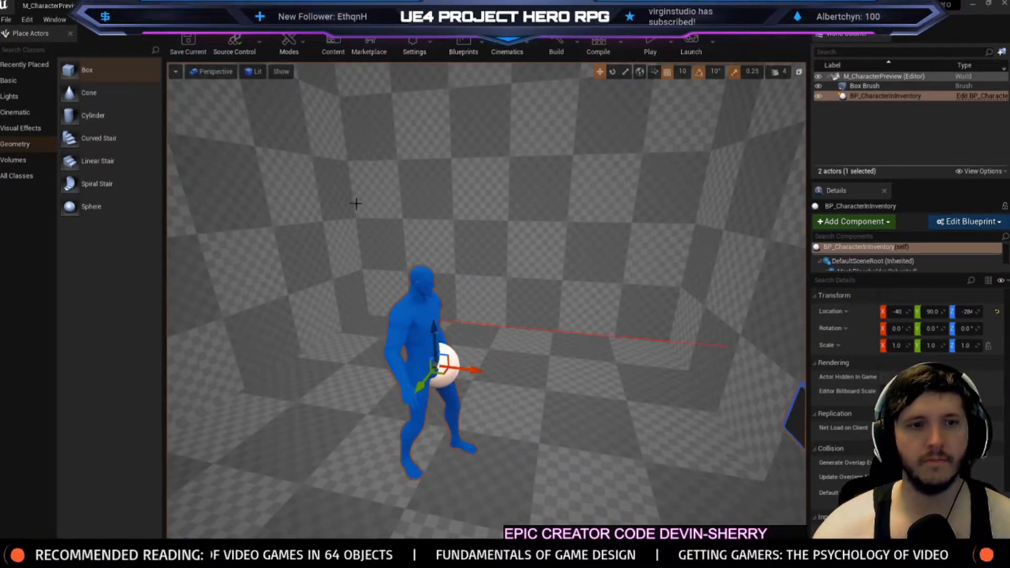
# Assign the M_Flatlit_Black material to the box brush's interior wall beside the character
pyautogui.click(667, 271)
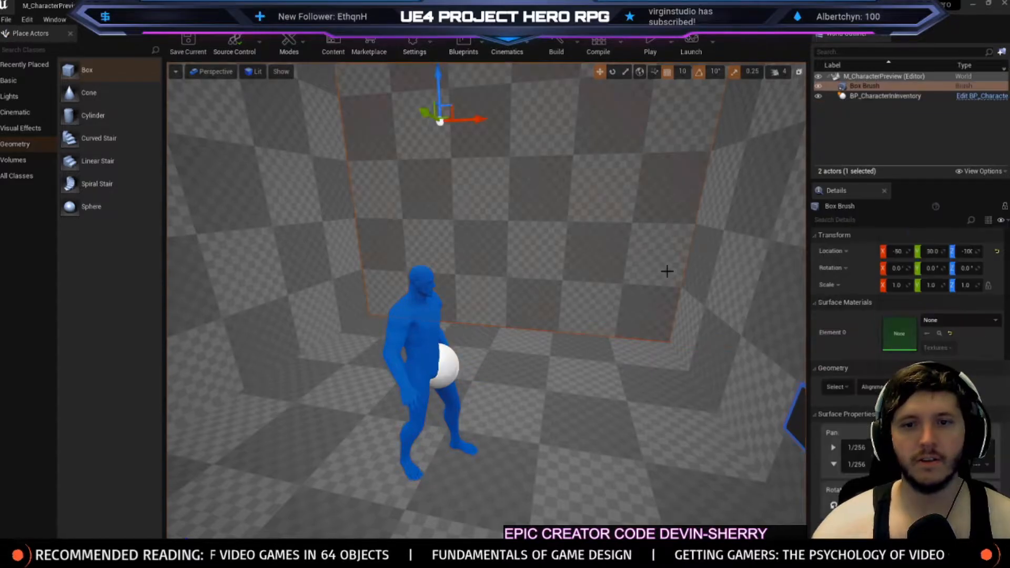
pyautogui.click(978, 321)
pyautogui.write('black')
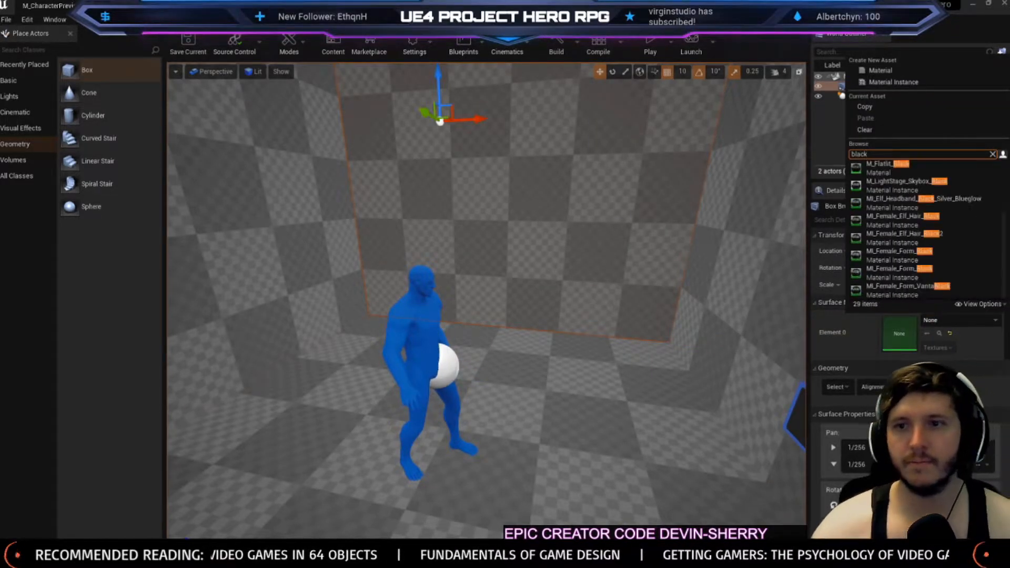
pyautogui.scroll(-5, 926, 237)
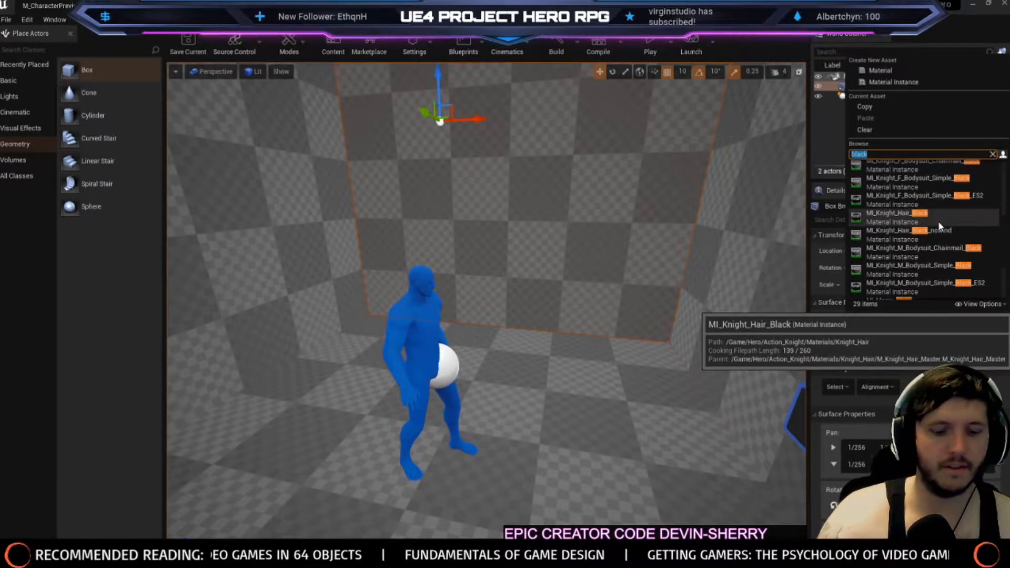
pyautogui.press('BackSpace')
pyautogui.press('BackSpace')
pyautogui.press('BackSpace')
pyautogui.press('BackSpace')
pyautogui.press('BackSpace')
pyautogui.write('m_bla')
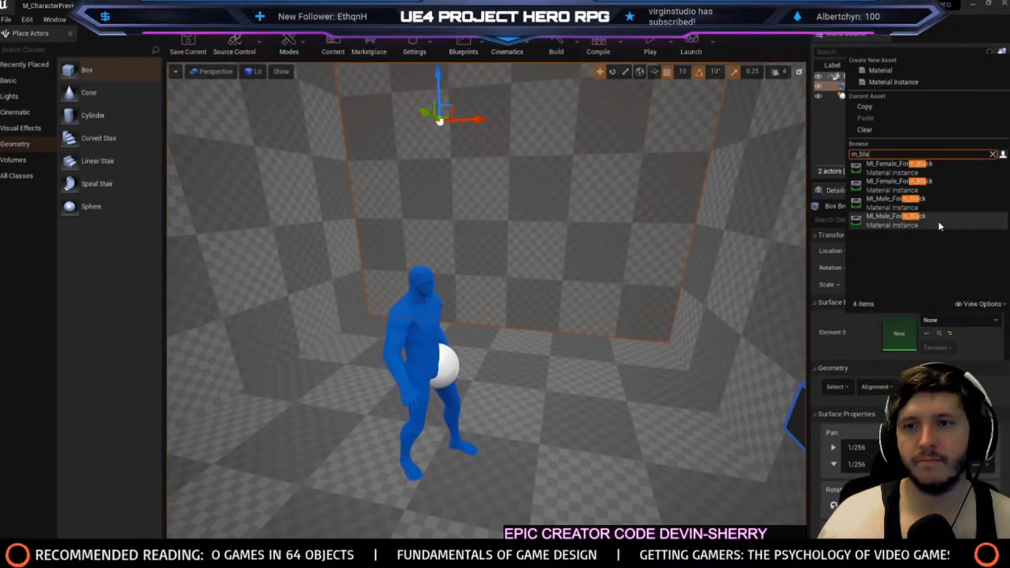
pyautogui.press('BackSpace')
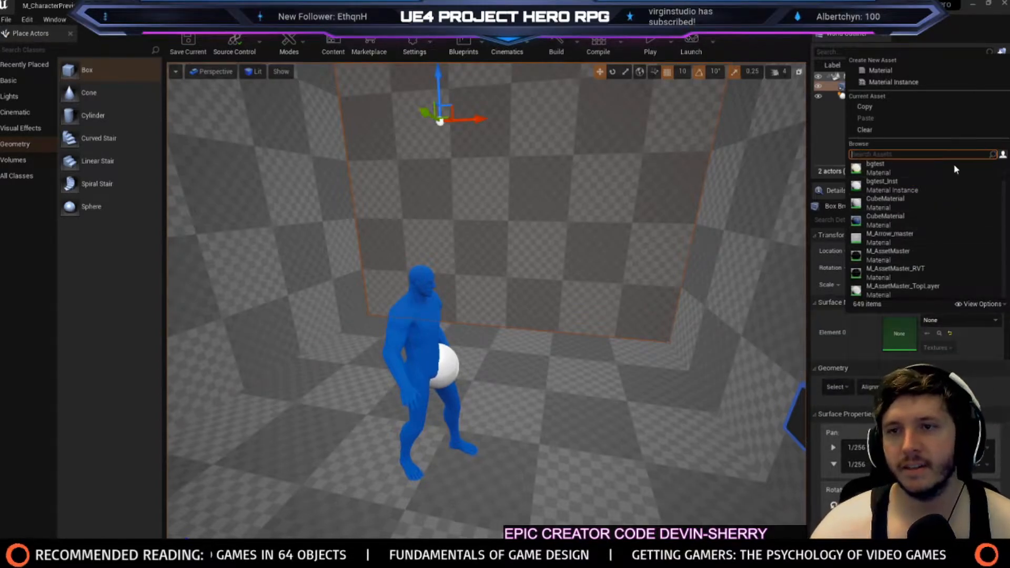
pyautogui.write('black')
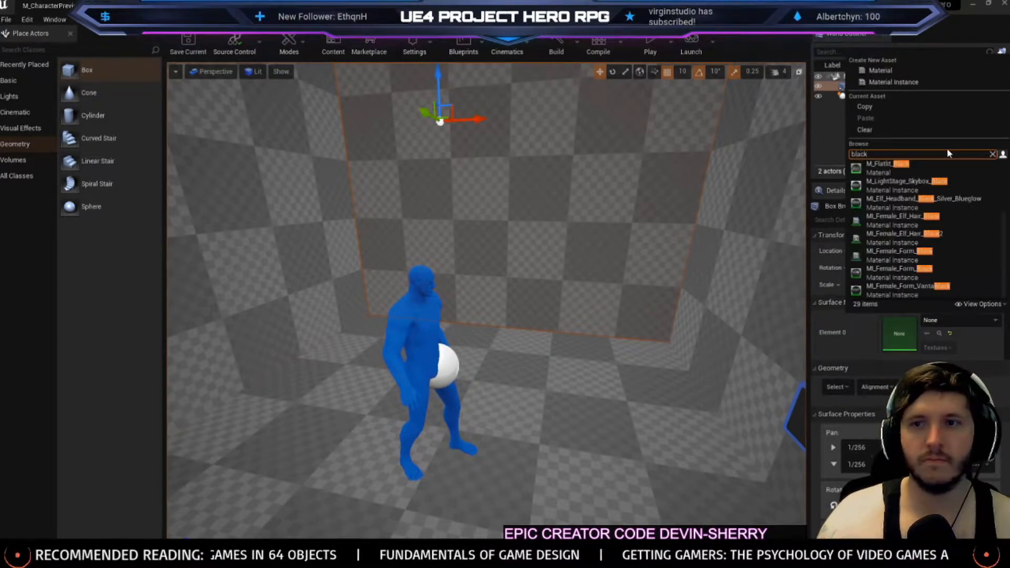
pyautogui.click(892, 167)
# Find M_Flatlit_Black in the project content and apply it to further interior walls of the box brush
pyautogui.click(568, 340)
pyautogui.moveTo(569, 341); pyautogui.dragTo(569, 316, button='right')
pyautogui.moveTo(598, 277); pyautogui.dragTo(513, 336, button='right')
pyautogui.click(597, 276)
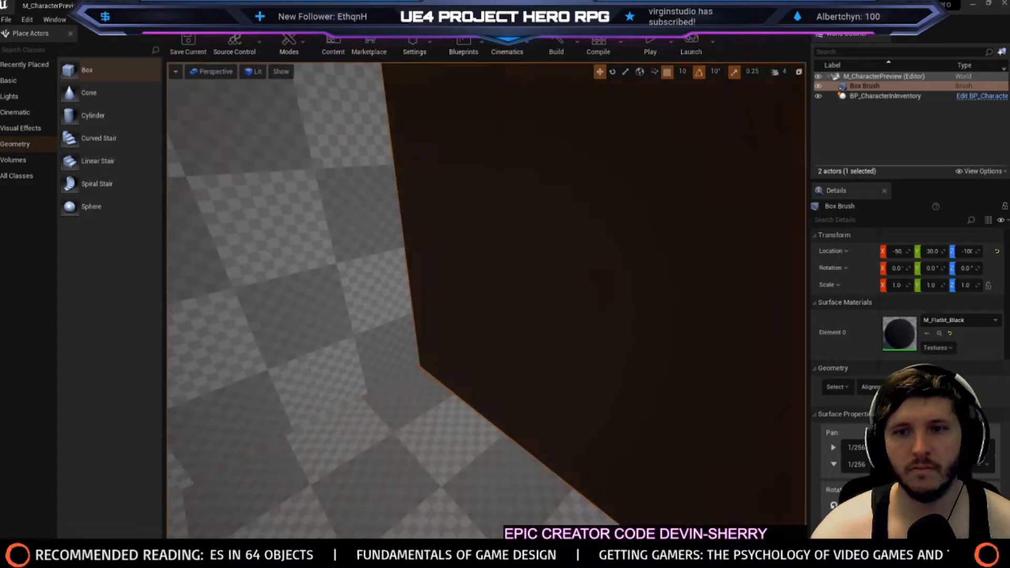
pyautogui.click(939, 333)
pyautogui.moveTo(450, 71); pyautogui.dragTo(338, 324)
pyautogui.moveTo(338, 324); pyautogui.dragTo(221, 311, button='right')
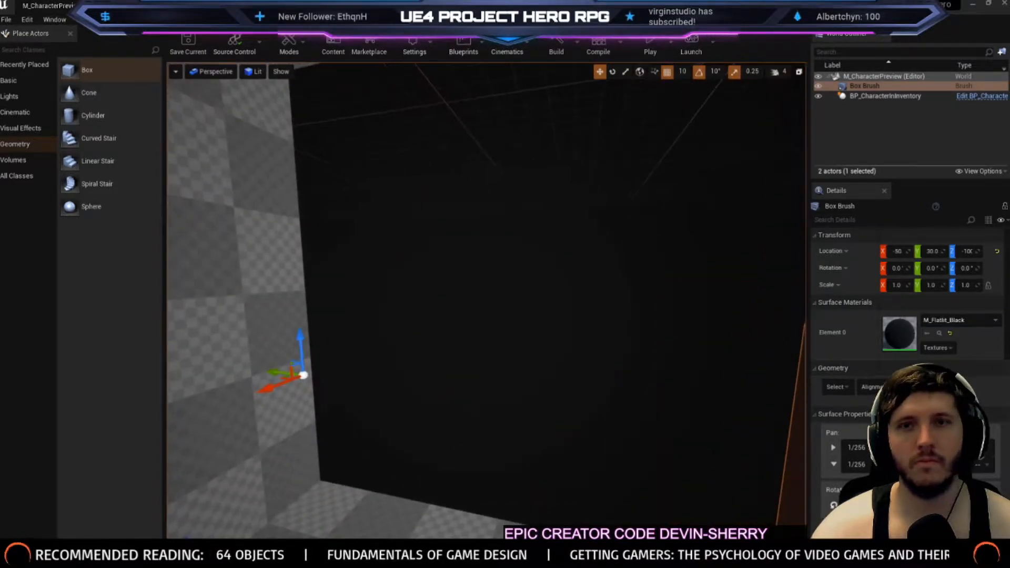
pyautogui.hotkey('ctrl', 'b')
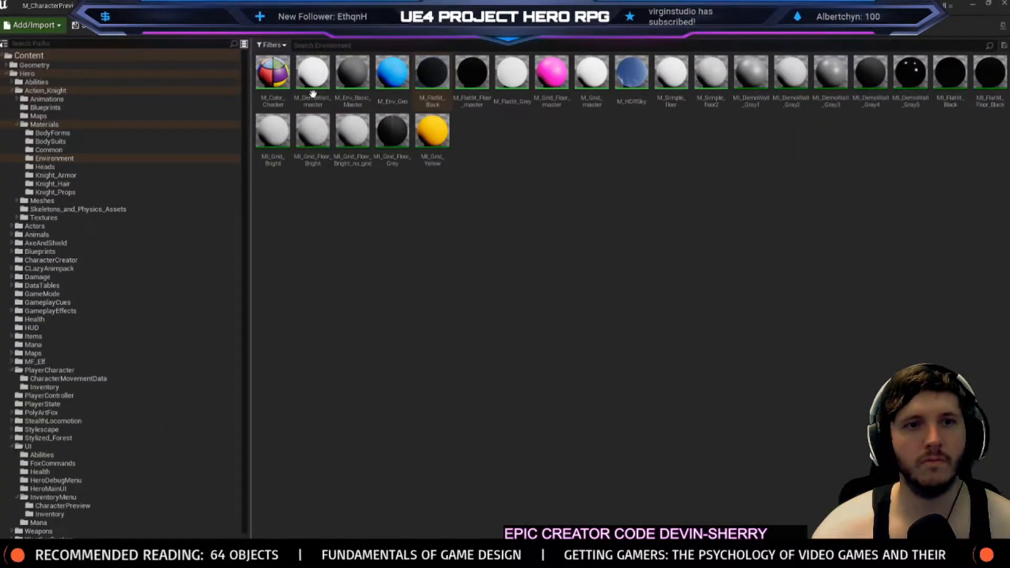
pyautogui.click(433, 73)
pyautogui.moveTo(70, 6); pyautogui.dragTo(245, 338)
pyautogui.moveTo(245, 338); pyautogui.dragTo(168, 336, button='right')
# Apply M_Flatlit_Black to the box brush's remaining interior wall, floor and ceiling
pyautogui.click(158, 5)
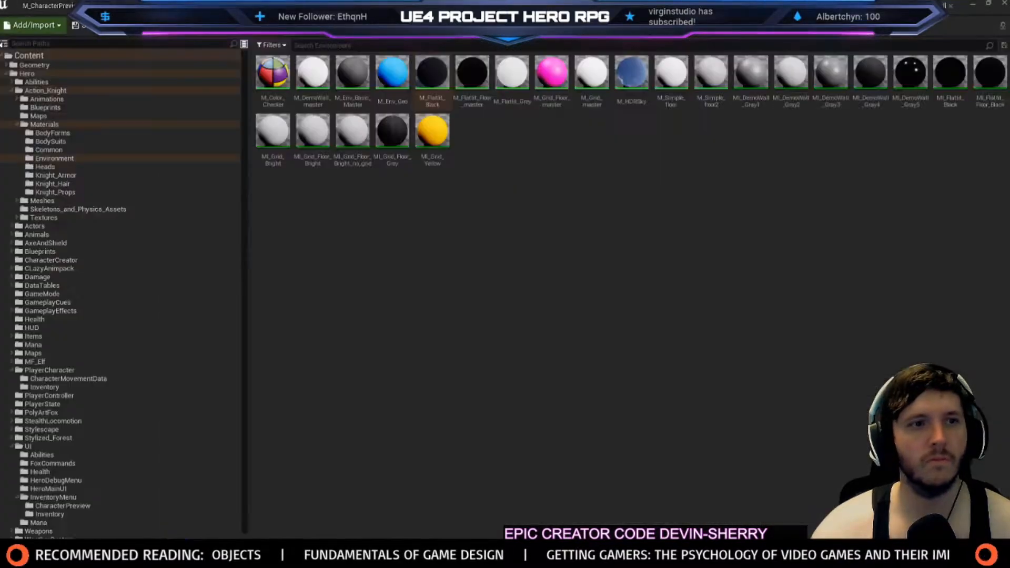
pyautogui.moveTo(432, 74); pyautogui.dragTo(237, 337)
pyautogui.moveTo(237, 337); pyautogui.dragTo(297, 363, button='right')
pyautogui.click(158, 5)
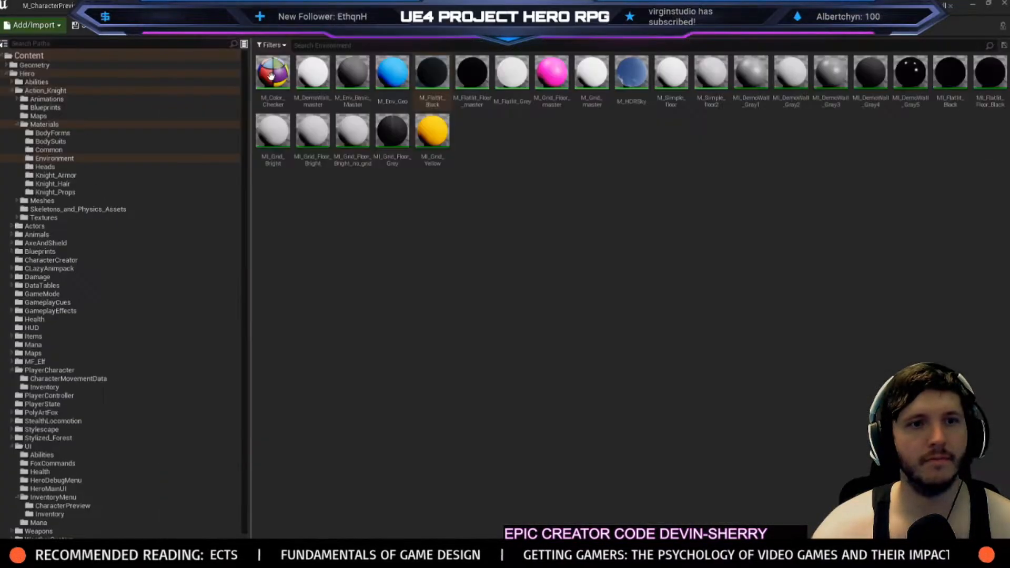
pyautogui.moveTo(432, 76); pyautogui.dragTo(474, 529)
pyautogui.moveTo(474, 400); pyautogui.dragTo(449, 358, button='right')
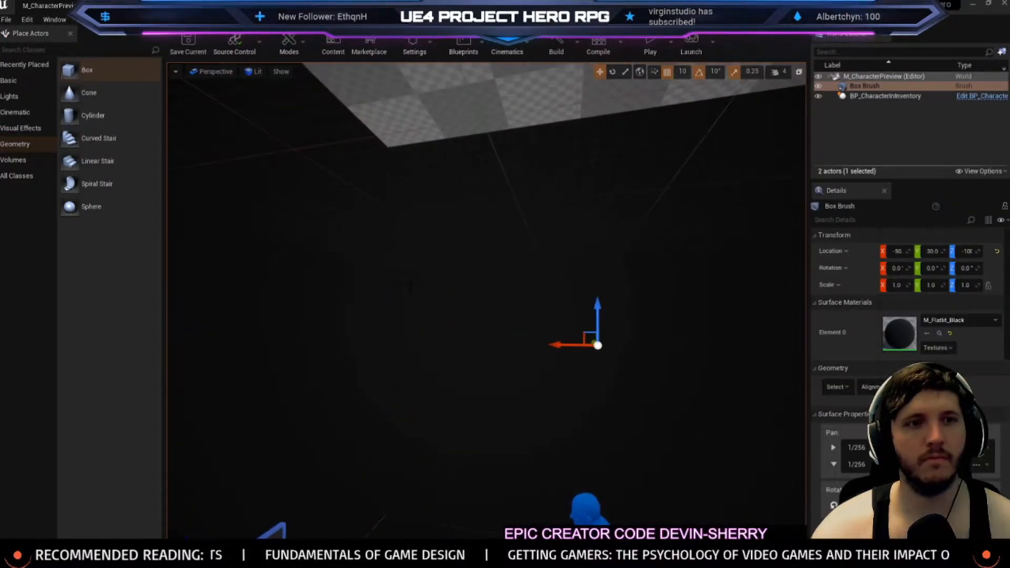
pyautogui.click(157, 5)
pyautogui.moveTo(424, 73); pyautogui.dragTo(433, 95)
pyautogui.moveTo(432, 95)
pyautogui.mouseDown(button='right')
pyautogui.moveTo(505, 126)
pyautogui.moveTo(473, 118)
pyautogui.moveTo(410, 148)
pyautogui.mouseUp(button='right')
# Clear the selection and switch the viewport to Brush Wireframe to inspect the character and camera inside the box
pyautogui.click(683, 410)
pyautogui.moveTo(683, 410); pyautogui.dragTo(685, 442, button='right')
pyautogui.click(255, 72)
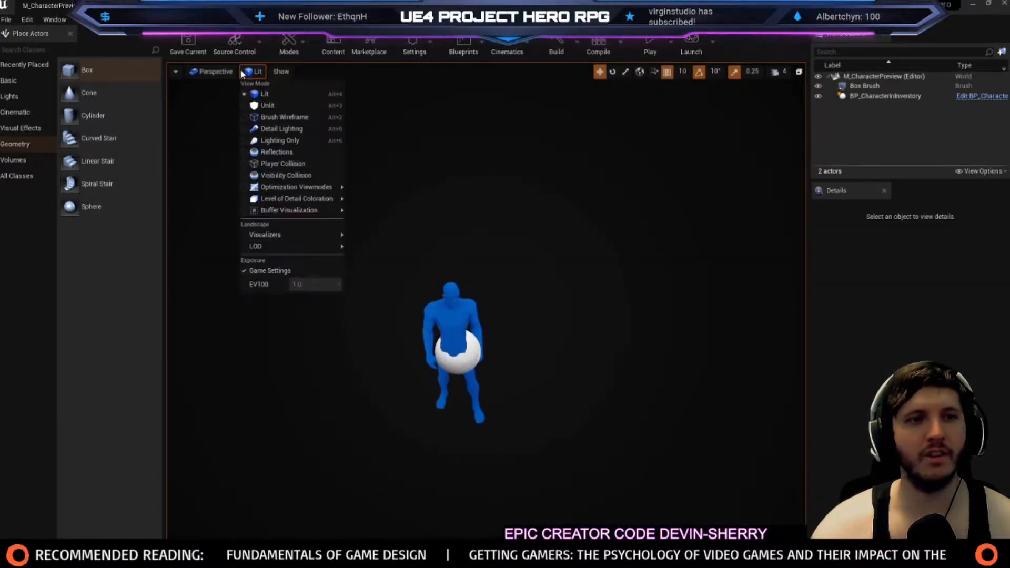
pyautogui.click(274, 112)
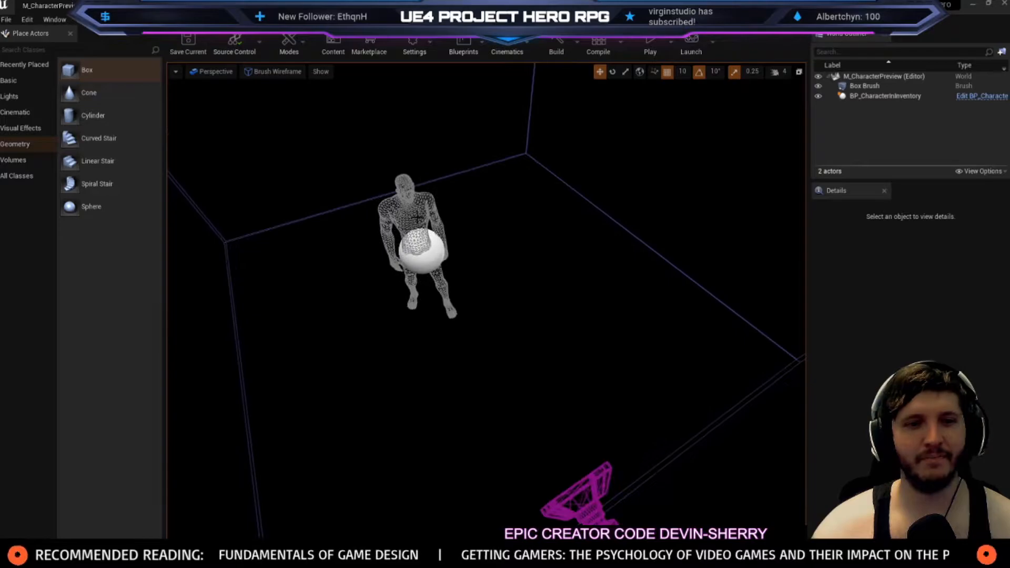
# Select the character actor inside the box and switch the viewport back to Lit shading
pyautogui.click(416, 237)
pyautogui.moveTo(515, 248)
pyautogui.mouseDown(button='right')
pyautogui.moveTo(505, 258)
pyautogui.moveTo(515, 248)
pyautogui.mouseUp(button='right')
pyautogui.moveTo(411, 333); pyautogui.dragTo(445, 212)
pyautogui.moveTo(445, 211); pyautogui.dragTo(442, 105, button='right')
pyautogui.click(274, 72)
pyautogui.click(263, 94)
pyautogui.moveTo(463, 294); pyautogui.dragTo(515, 374, button='right')
# Place a point light on the floor of the box, raise it above the character and shift it along the X axis
pyautogui.press('l')
pyautogui.click(486, 478)
pyautogui.moveTo(485, 478); pyautogui.dragTo(559, 360, button='right')
pyautogui.moveTo(559, 360); pyautogui.dragTo(537, 120)
pyautogui.moveTo(537, 119); pyautogui.dragTo(521, 57, button='right')
pyautogui.moveTo(597, 434); pyautogui.dragTo(553, 434)
pyautogui.moveTo(553, 434); pyautogui.dragTo(542, 389, button='right')
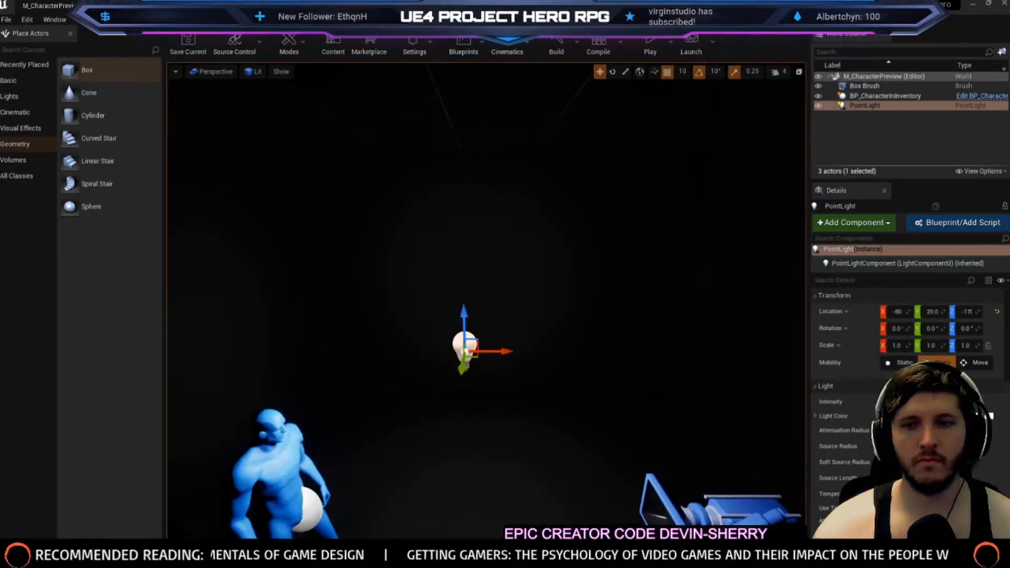
# Raise the point light's intensity to about 30.5 cd and check how it lights the box interior
pyautogui.scroll(-3, 911, 368)
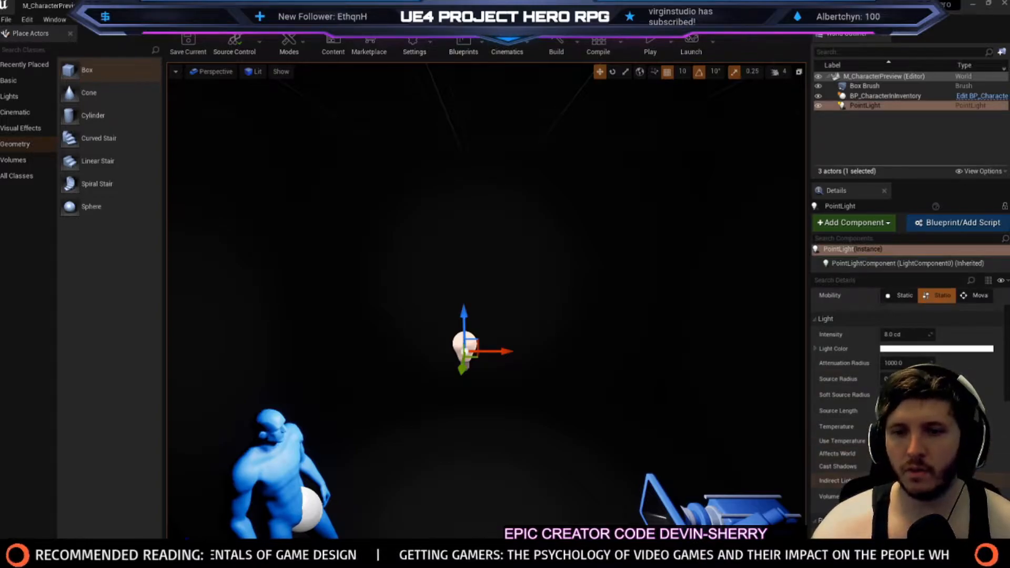
pyautogui.moveTo(527, 316); pyautogui.dragTo(489, 310, button='right')
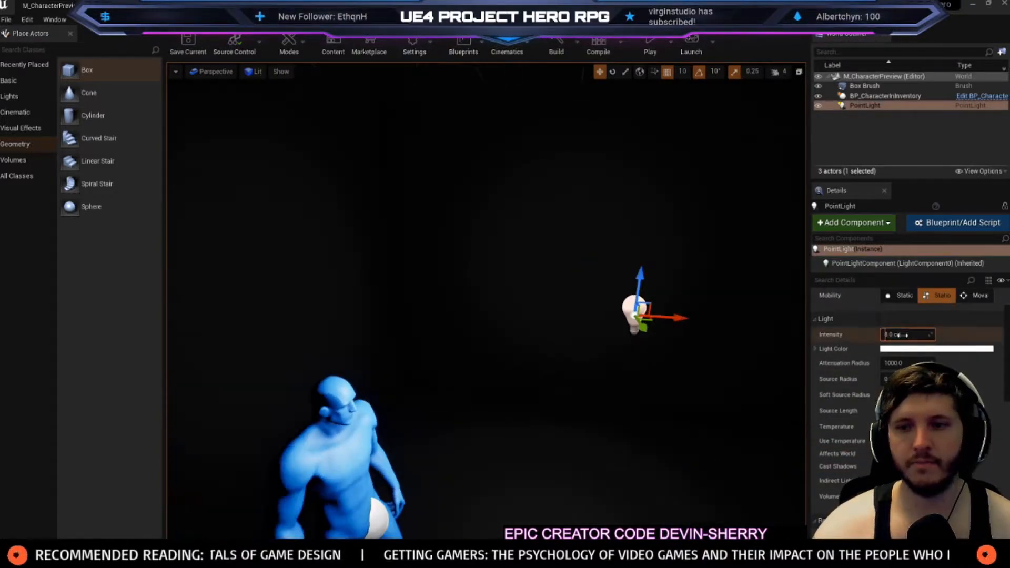
pyautogui.moveTo(892, 335); pyautogui.dragTo(902, 334)
pyautogui.moveTo(647, 326); pyautogui.dragTo(618, 288, button='right')
pyautogui.press('s')
pyautogui.press('s')
pyautogui.moveTo(461, 201)
pyautogui.mouseDown(button='right')
pyautogui.moveTo(337, 202)
pyautogui.moveTo(461, 202)
pyautogui.mouseUp(button='right')
pyautogui.press('s')
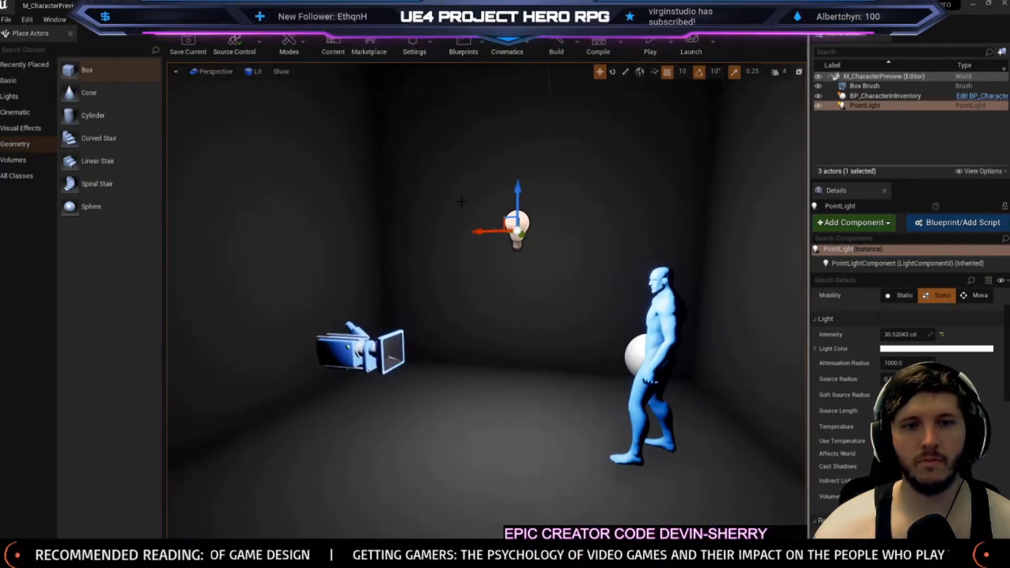
# Move the point light along the X axis toward the camera and check the lighting on the character's front
pyautogui.moveTo(492, 231); pyautogui.dragTo(407, 231)
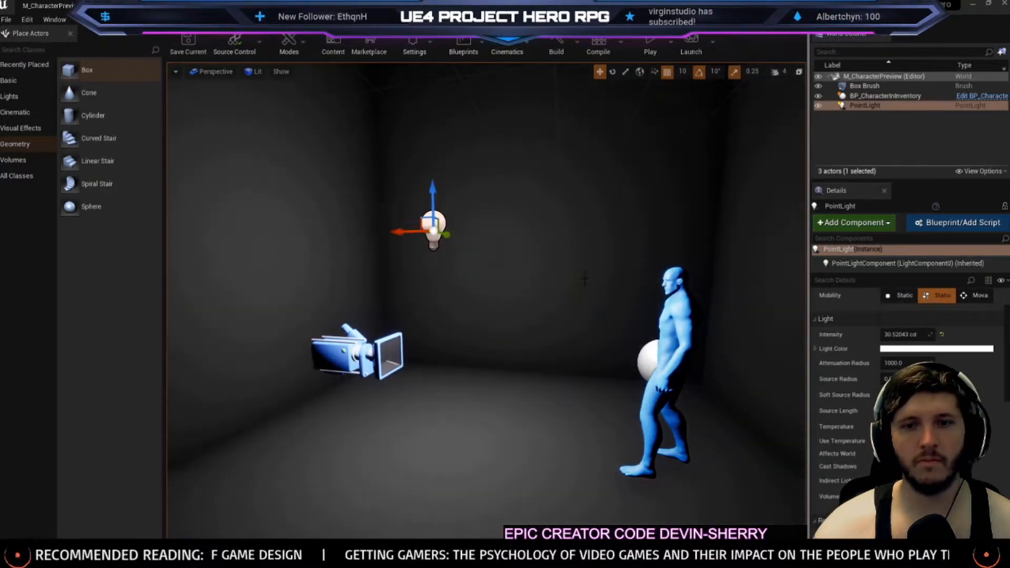
pyautogui.moveTo(548, 268); pyautogui.dragTo(658, 221, button='right')
pyautogui.press('w')
pyautogui.press('a')
pyautogui.moveTo(505, 221); pyautogui.dragTo(588, 253, button='right')
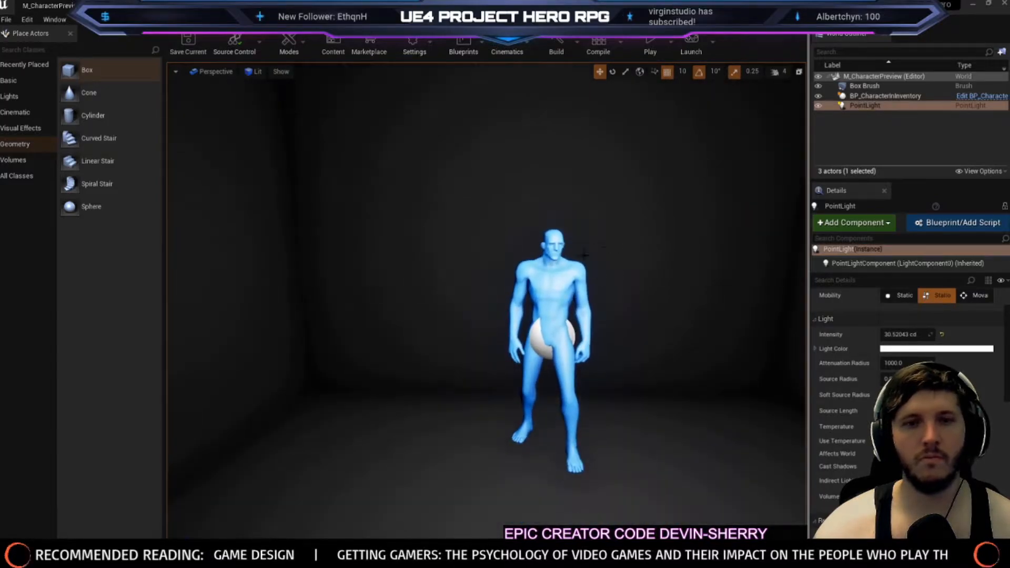
pyautogui.moveTo(557, 224); pyautogui.dragTo(638, 179, button='right')
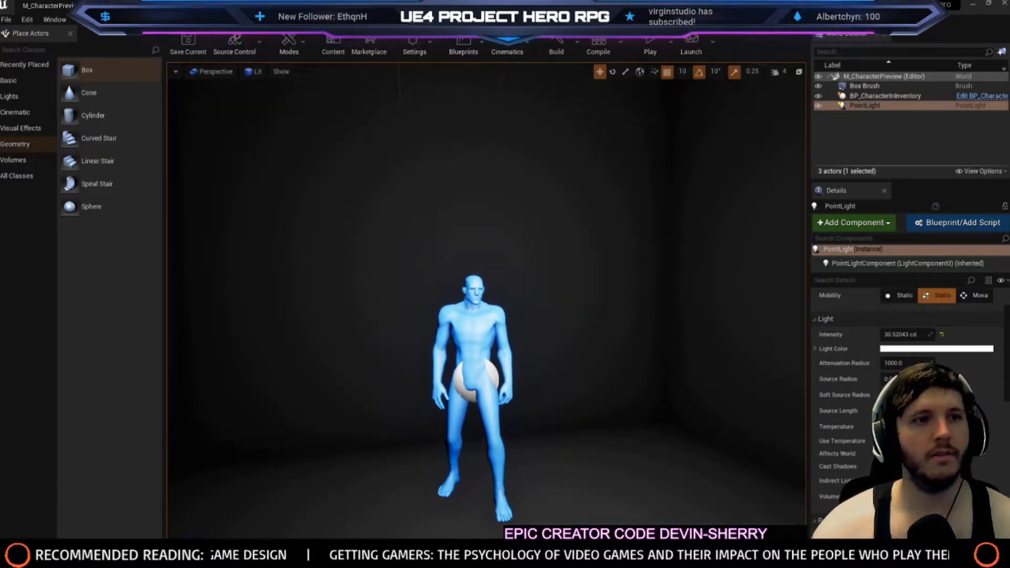
pyautogui.moveTo(374, 148); pyautogui.dragTo(448, 171, button='right')
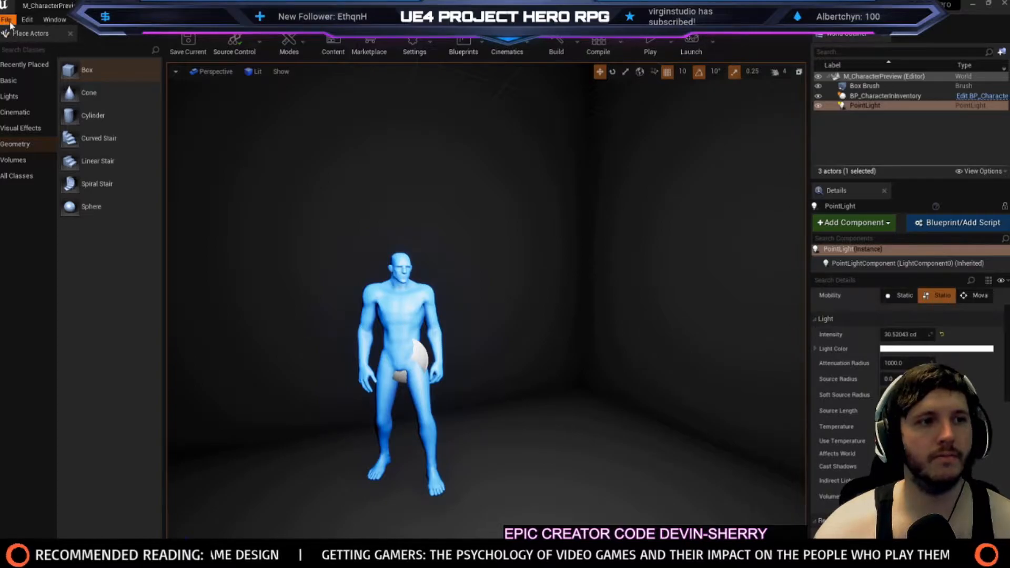
# Open the Hero_TestMap level from the Hero/Maps folder
pyautogui.click(8, 20)
pyautogui.click(29, 50)
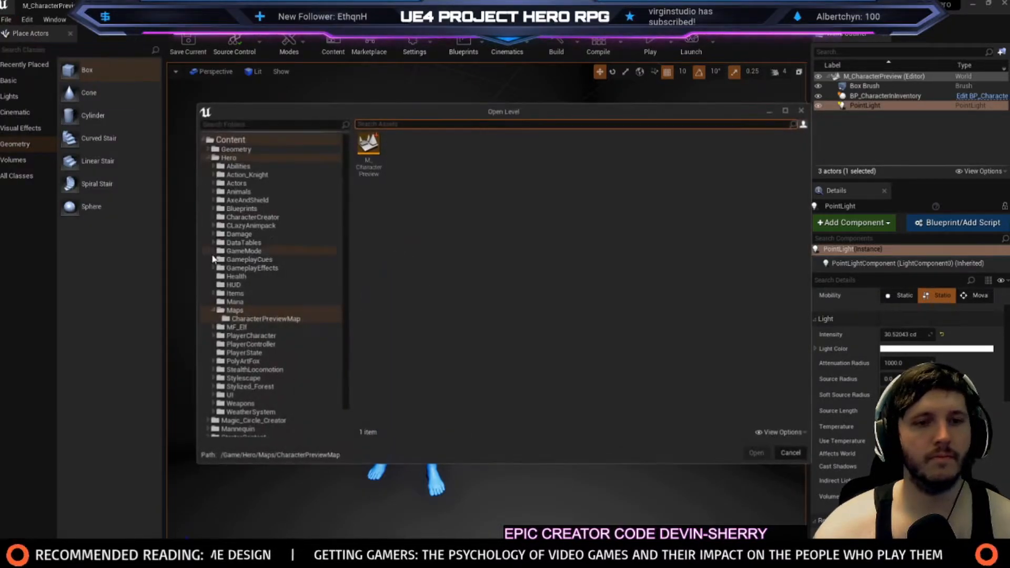
pyautogui.click(235, 310)
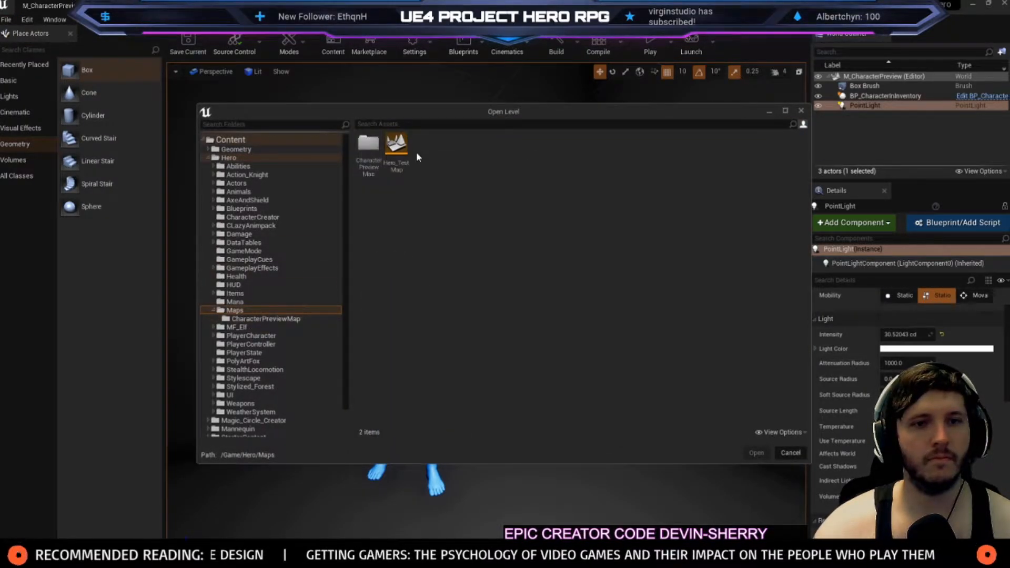
pyautogui.doubleClick(397, 146)
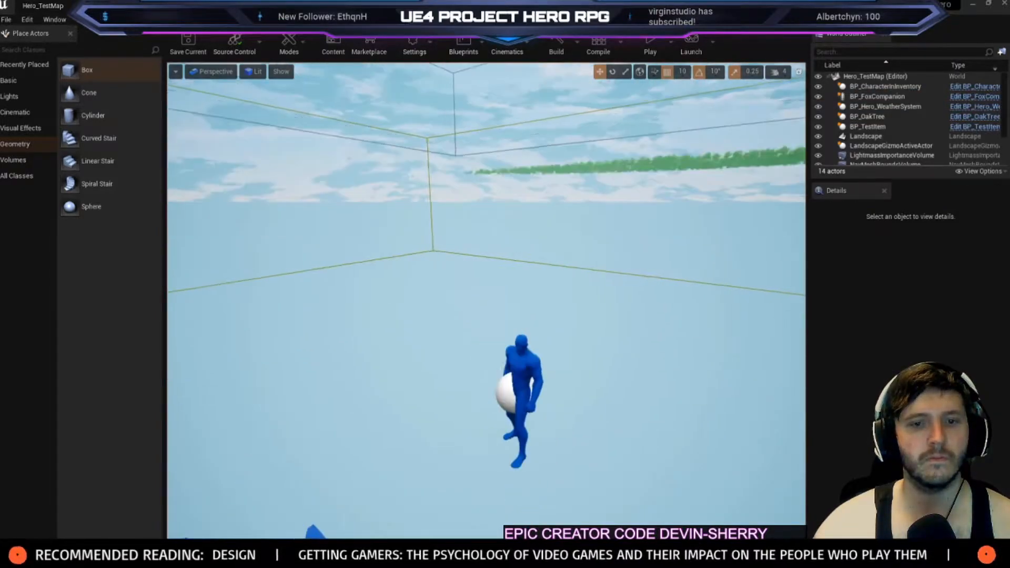
# Delete the BP_CharacterInInventory actor from Hero_TestMap
pyautogui.moveTo(463, 254); pyautogui.dragTo(434, 193, button='middle')
pyautogui.moveTo(463, 254); pyautogui.dragTo(469, 254, button='right')
pyautogui.click(534, 458)
pyautogui.press('Delete')
pyautogui.moveTo(602, 346)
pyautogui.mouseDown(button='right')
pyautogui.moveTo(601, 368)
pyautogui.moveTo(601, 346)
pyautogui.mouseUp(button='right')
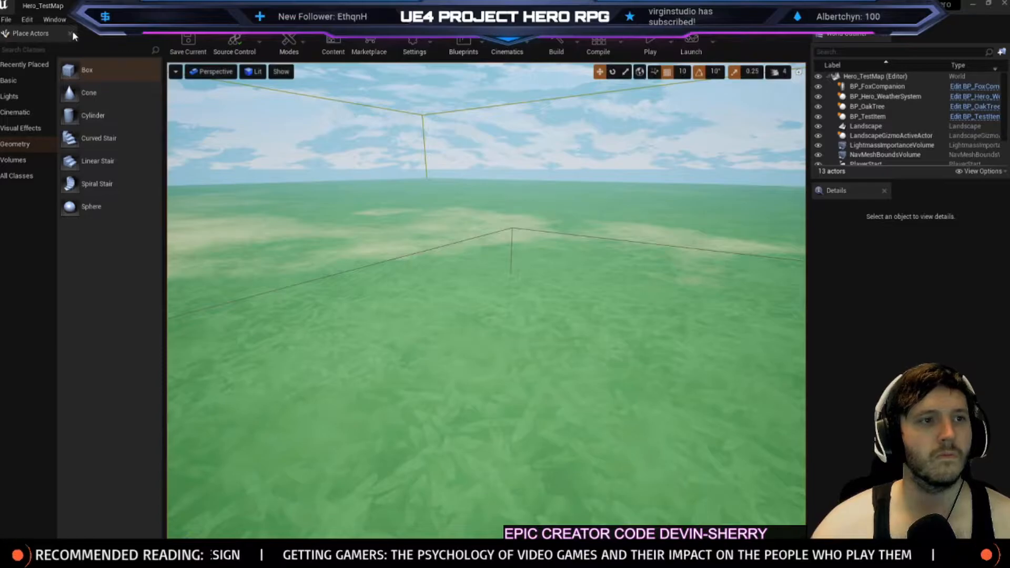
# Open the Levels window for Hero_TestMap
pyautogui.click(55, 19)
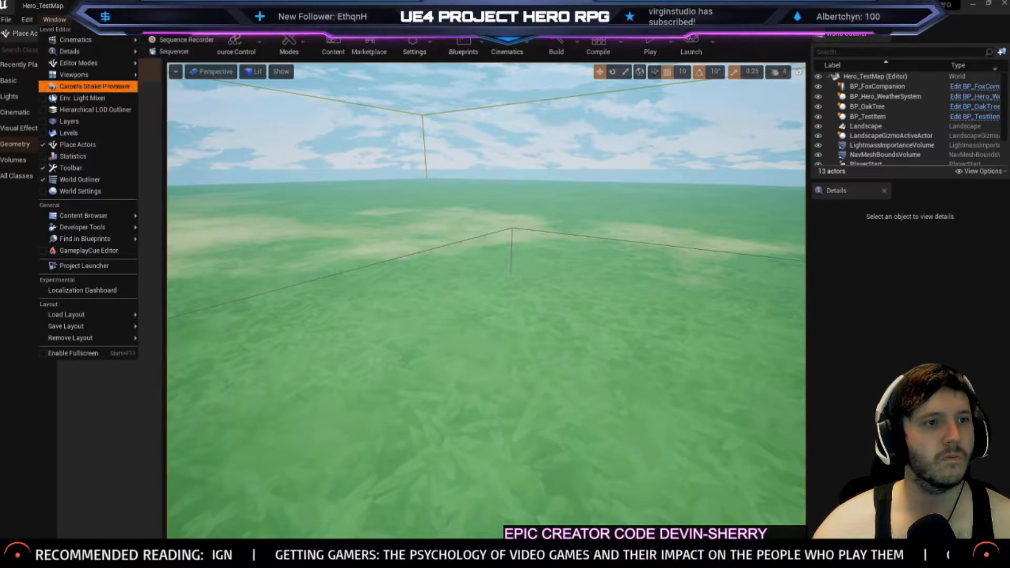
pyautogui.click(65, 134)
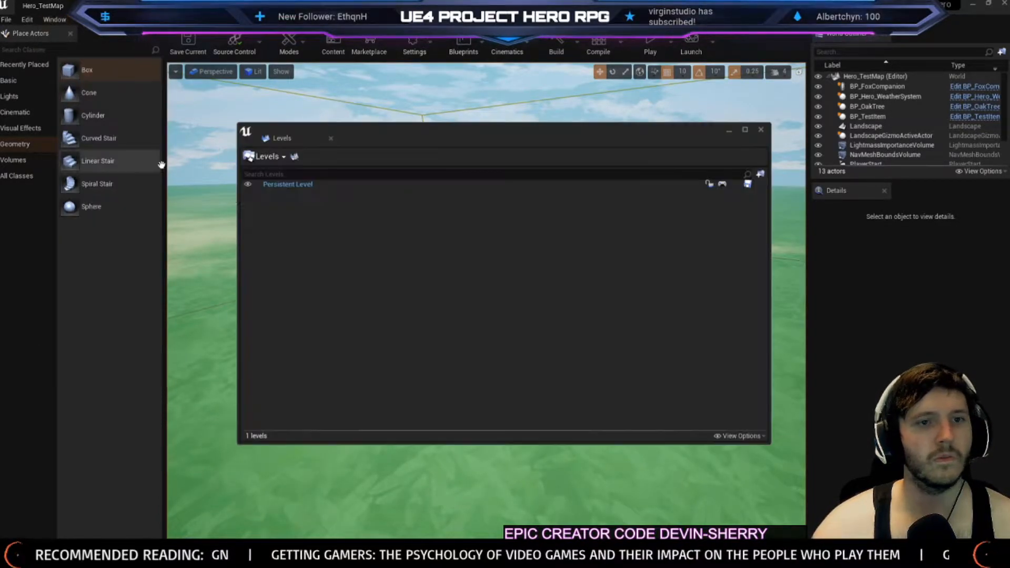
pyautogui.click(258, 160)
pyautogui.click(296, 158)
pyautogui.click(295, 157)
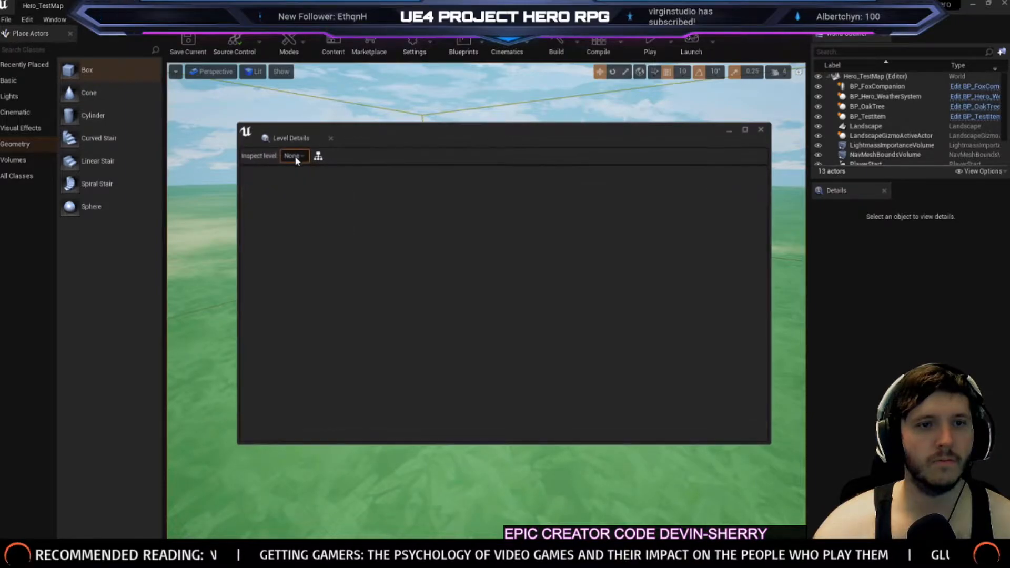
pyautogui.click(761, 130)
# Add the existing M_CharacterPreview level from the CharacterPreviewMap folder as a sublevel of Hero_TestMap
pyautogui.click(265, 156)
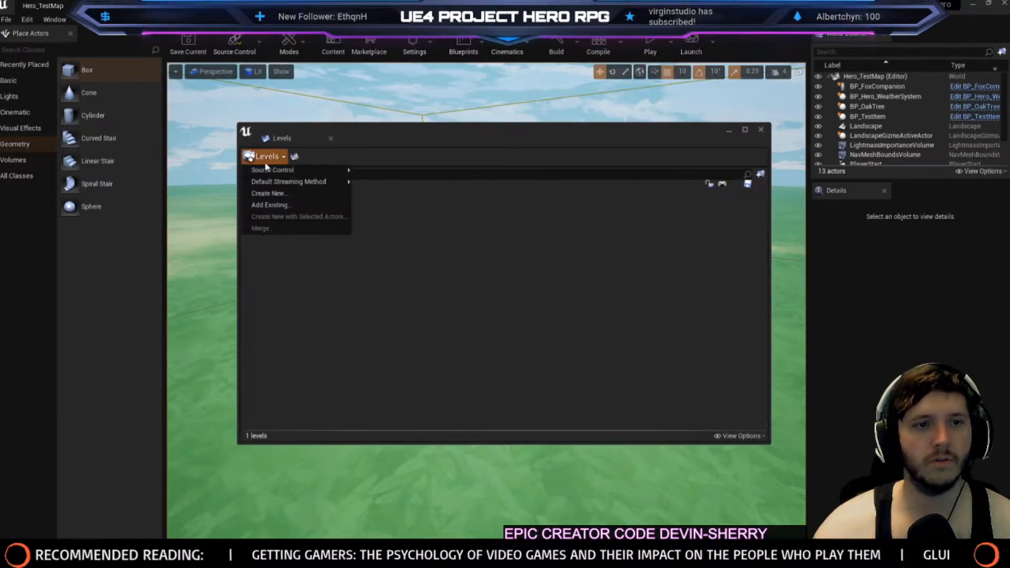
pyautogui.click(279, 207)
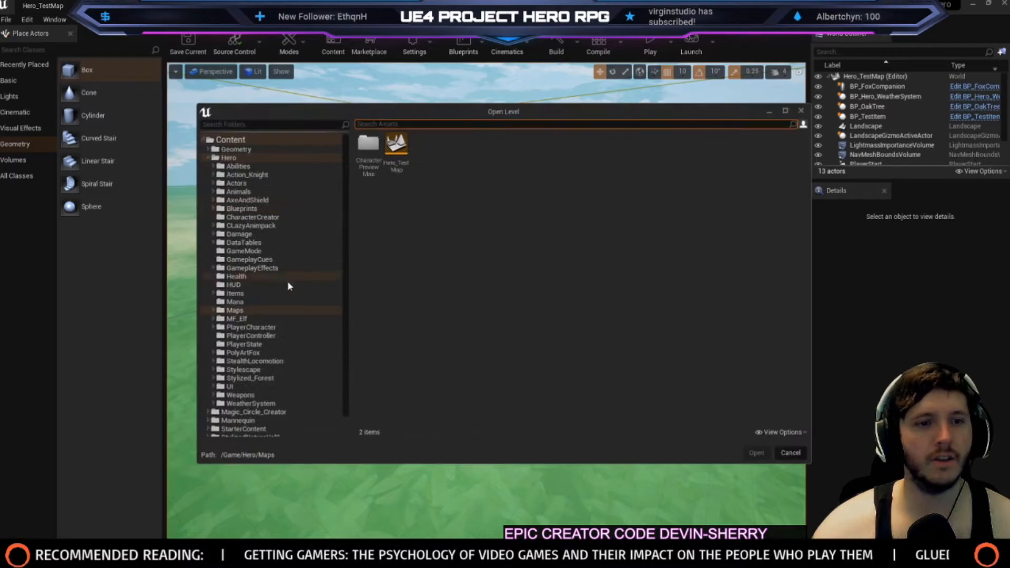
pyautogui.doubleClick(367, 158)
pyautogui.click(755, 453)
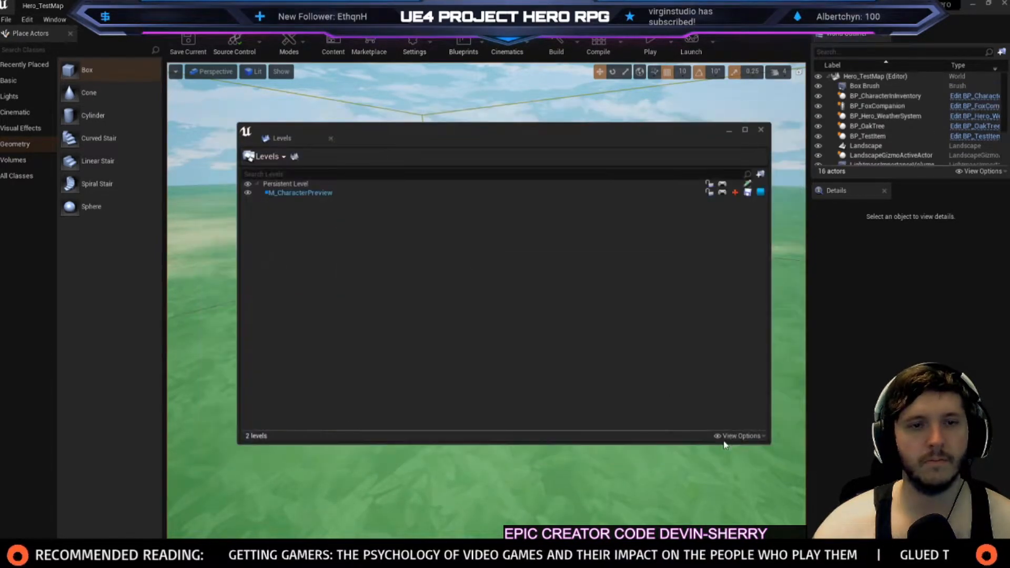
# Change the streaming method of the M_CharacterPreview sublevel, lock that sublevel and close the Levels window
pyautogui.click(317, 194)
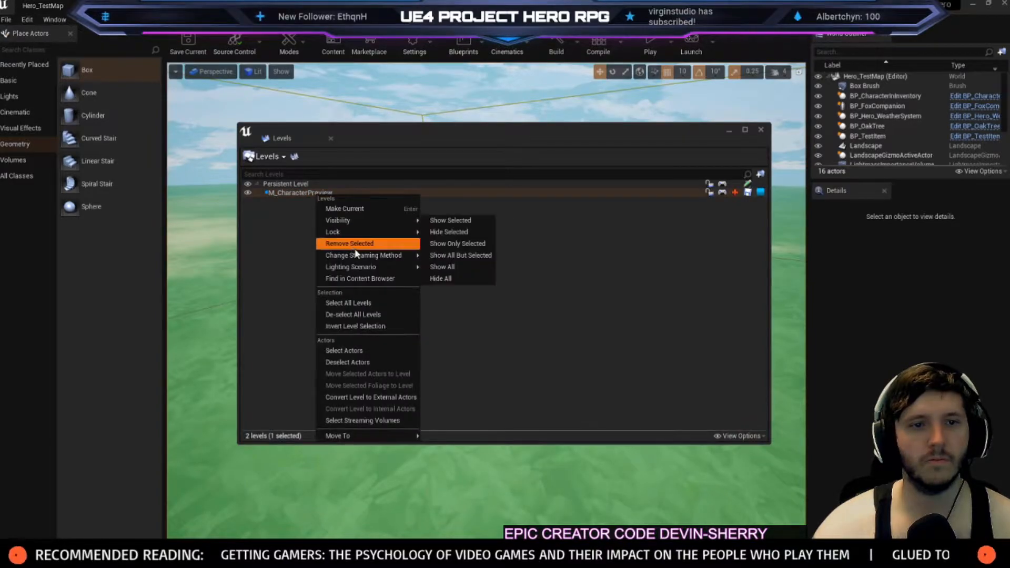
pyautogui.moveTo(368, 255)
pyautogui.click(433, 267)
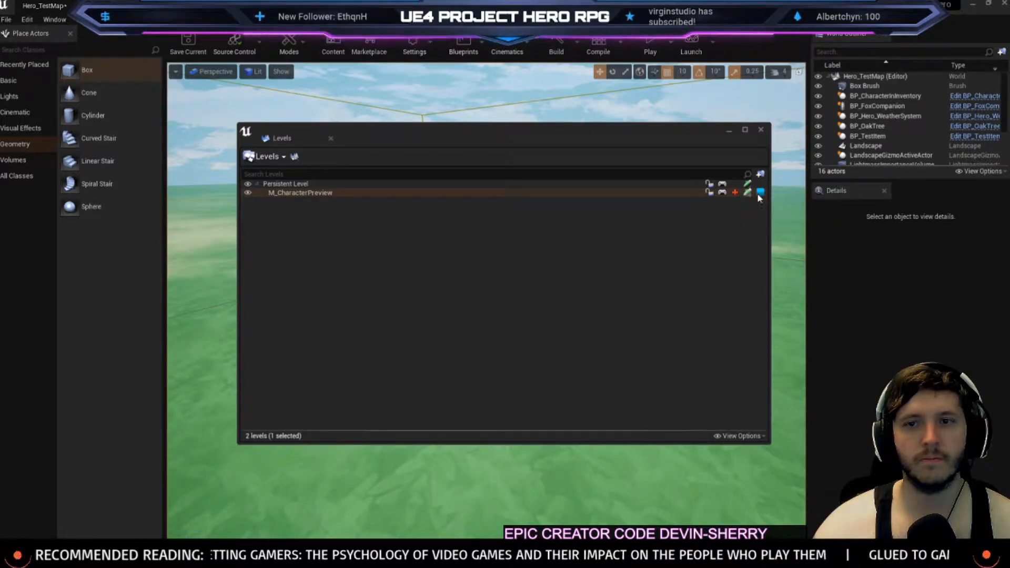
pyautogui.click(710, 193)
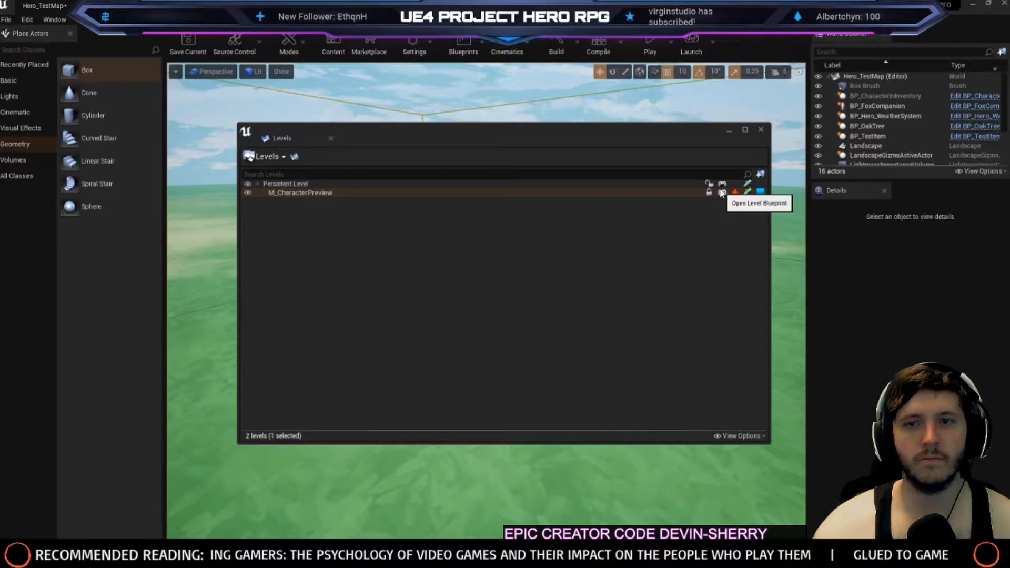
pyautogui.click(761, 130)
# Select a surface in Hero_TestMap and examine how the preview box sits in the landscape near the oak tree
pyautogui.moveTo(691, 163); pyautogui.dragTo(711, 95, button='right')
pyautogui.moveTo(627, 196)
pyautogui.mouseDown(button='right')
pyautogui.moveTo(627, 247)
pyautogui.moveTo(627, 196)
pyautogui.mouseUp(button='right')
pyautogui.click(553, 295)
pyautogui.moveTo(589, 255); pyautogui.dragTo(471, 248, button='right')
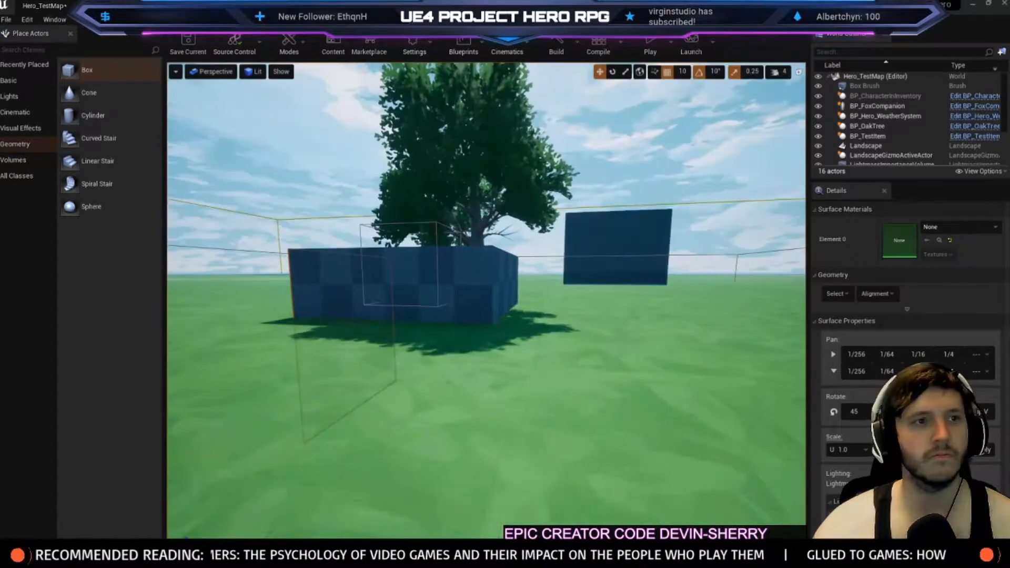
pyautogui.moveTo(350, 207)
pyautogui.mouseDown(button='right')
pyautogui.moveTo(350, 189)
pyautogui.moveTo(350, 207)
pyautogui.mouseUp(button='right')
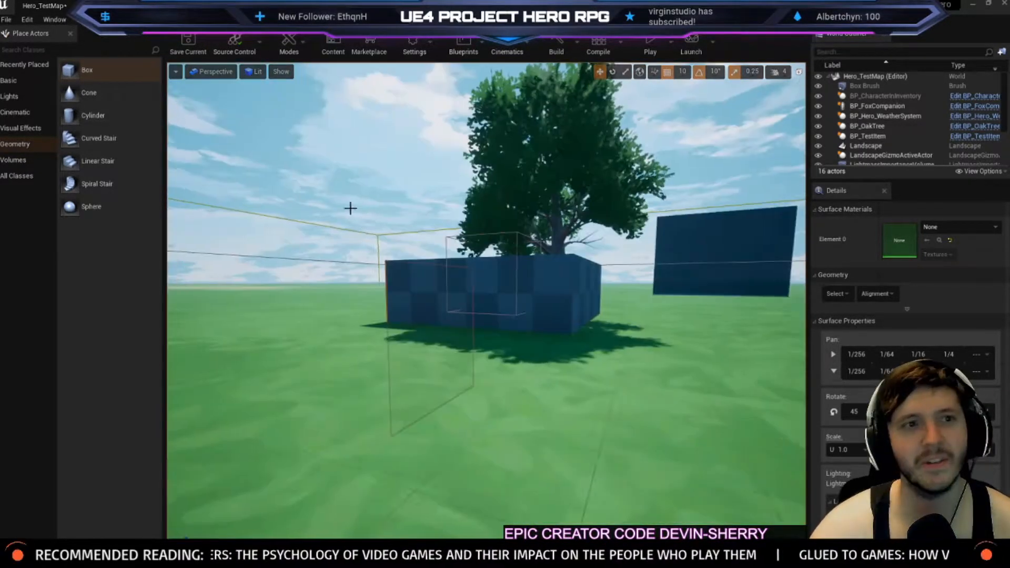
# Reopen the M_CharacterPreview level from the recent levels, saving Hero_TestMap when switching
pyautogui.click(44, 20)
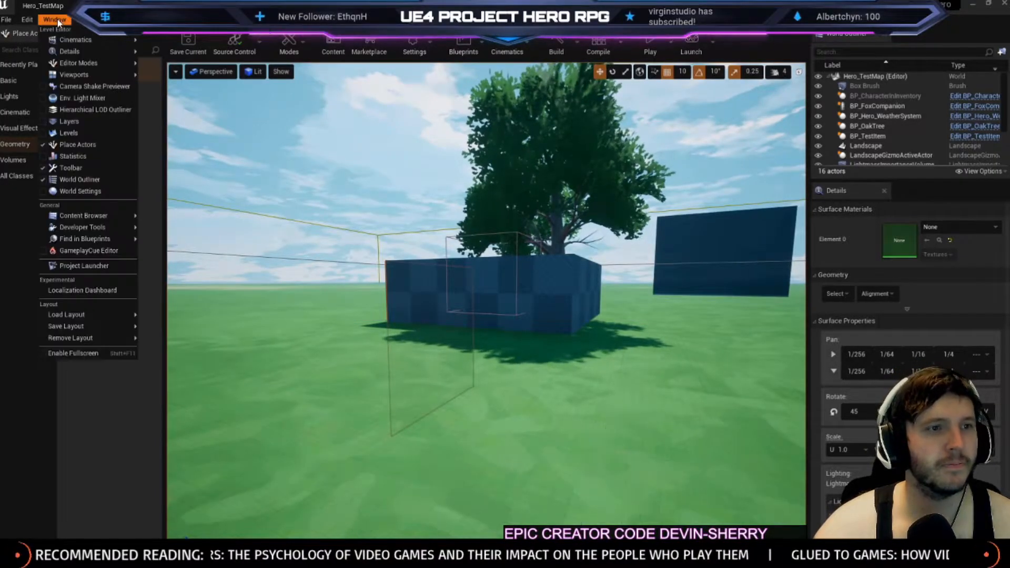
pyautogui.click(44, 20)
pyautogui.click(6, 20)
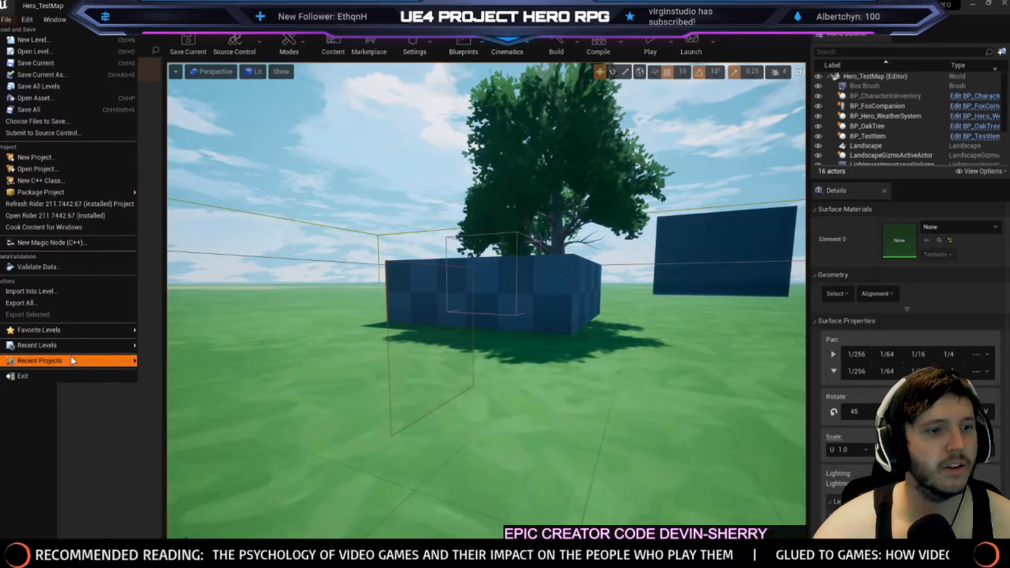
pyautogui.moveTo(68, 346)
pyautogui.click(177, 358)
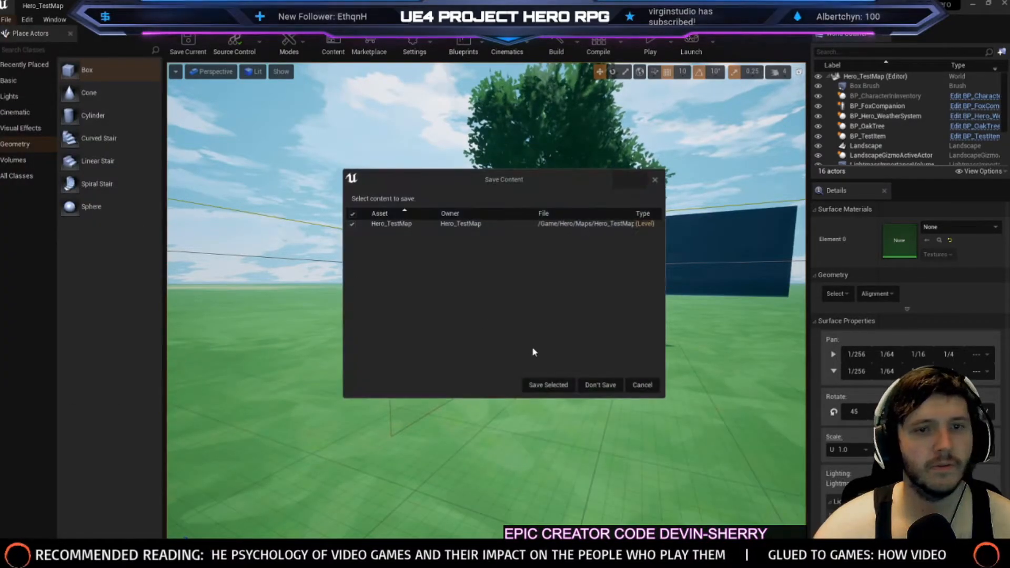
pyautogui.click(534, 383)
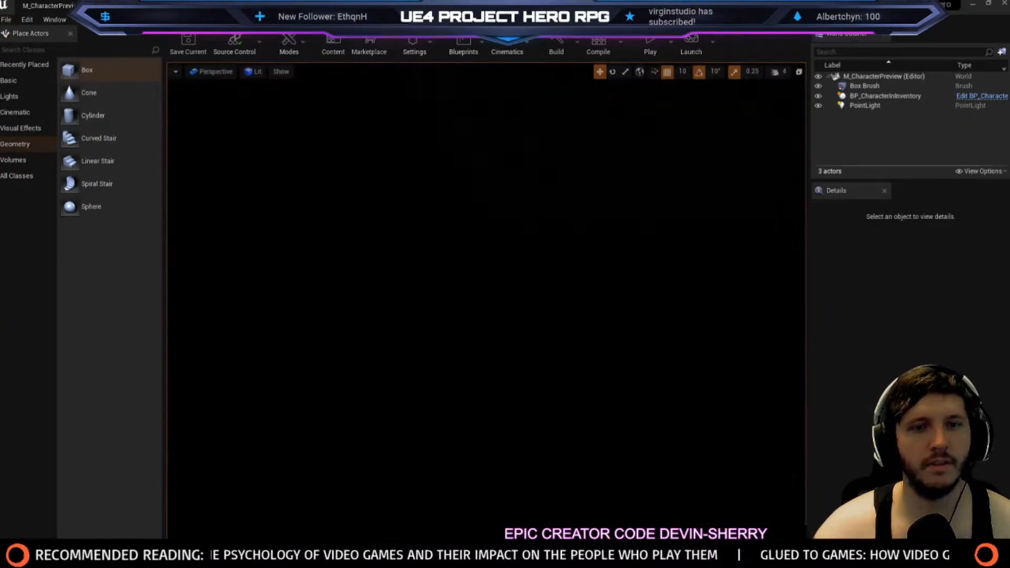
# Switch the viewport to Brush Wireframe and select the box brush, character and point light together
pyautogui.click(254, 71)
pyautogui.click(274, 105)
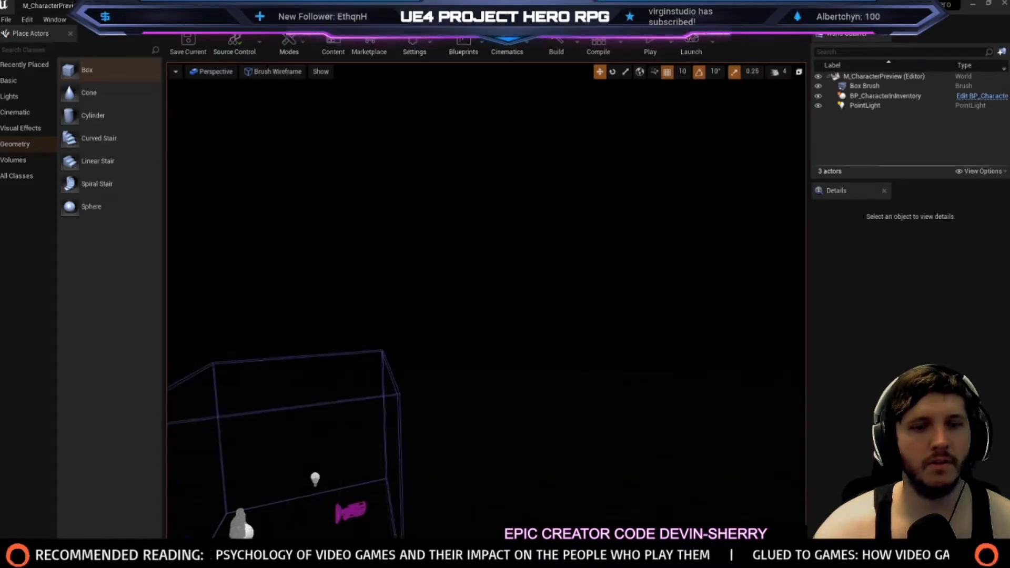
pyautogui.moveTo(414, 178); pyautogui.dragTo(414, 179)
pyautogui.keyDown('ctrl'); pyautogui.keyDown('alt'); pyautogui.moveTo(408, 238); pyautogui.dragTo(664, 497); pyautogui.keyUp('alt'); pyautogui.keyUp('ctrl')
pyautogui.moveTo(487, 344); pyautogui.dragTo(633, 221, button='right')
pyautogui.moveTo(396, 184); pyautogui.dragTo(396, 185, button='right')
# Return the viewport to Lit shading and select an interior wall of the box brush to inspect its M_FlatM_Black material
pyautogui.click(295, 74)
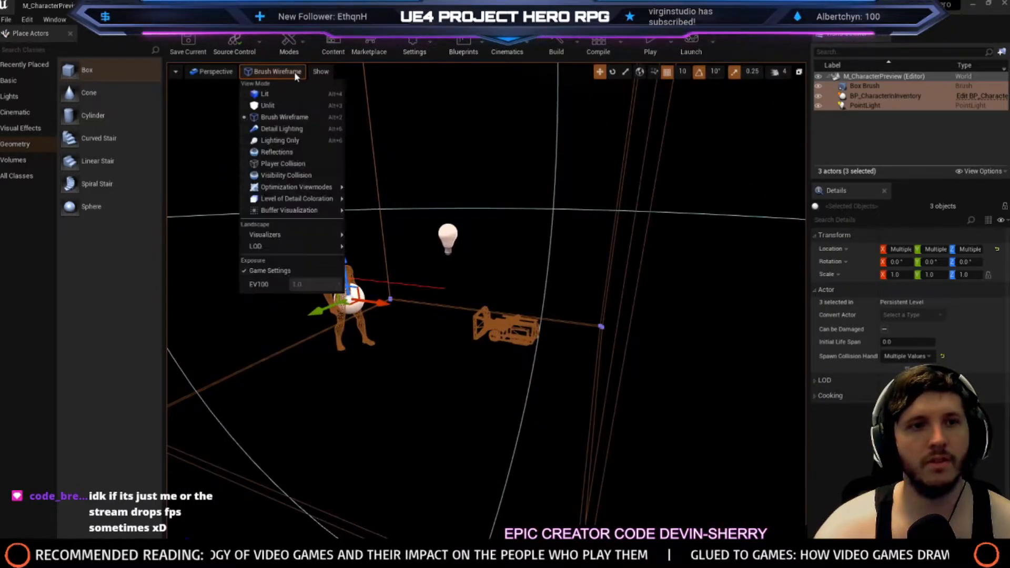
pyautogui.click(268, 95)
pyautogui.moveTo(395, 221); pyautogui.dragTo(395, 221, button='right')
pyautogui.click(395, 221)
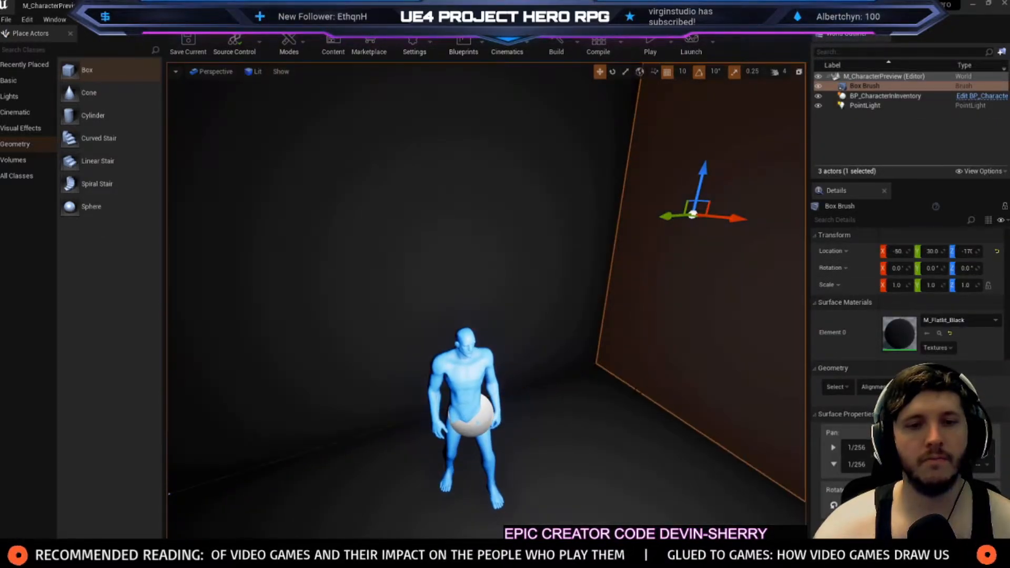
pyautogui.moveTo(405, 109); pyautogui.dragTo(412, 149, button='right')
pyautogui.moveTo(482, 233); pyautogui.dragTo(482, 233, button='right')
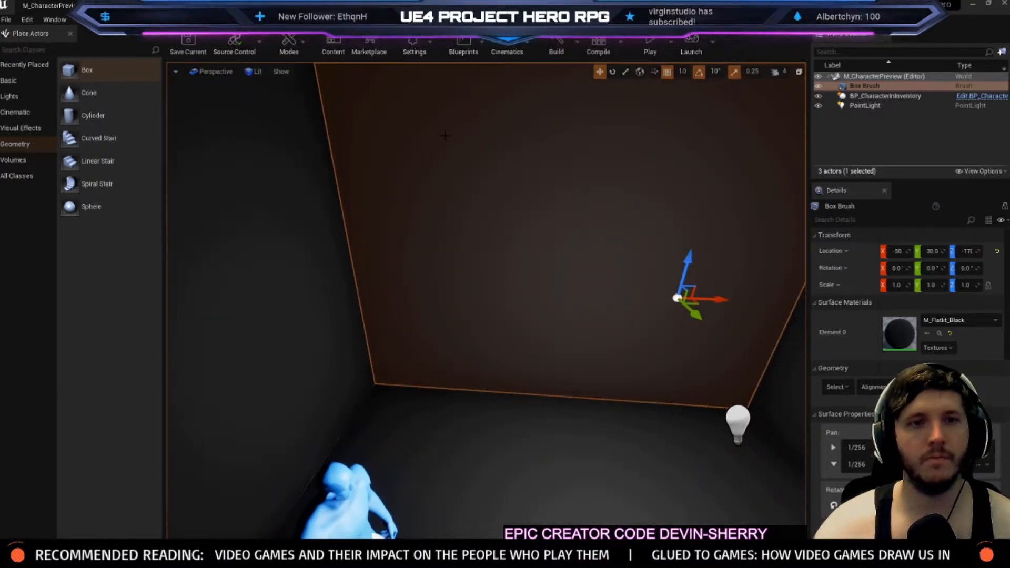
# Review the details of BP_CharacterInInventory and the Box Brush by selecting each actor in the outliner
pyautogui.click(862, 96)
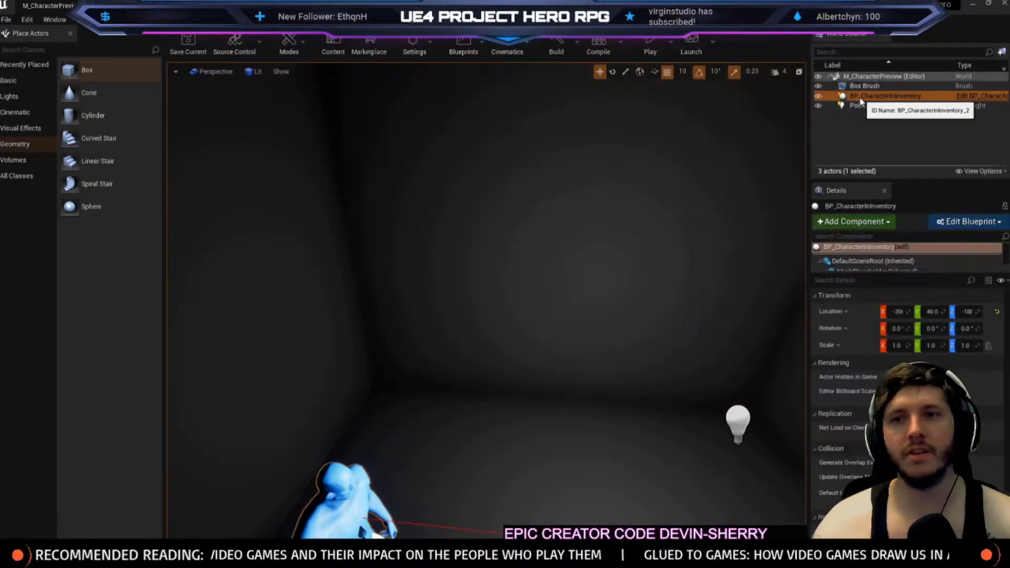
pyautogui.click(854, 86)
pyautogui.moveTo(684, 299); pyautogui.dragTo(595, 264, button='right')
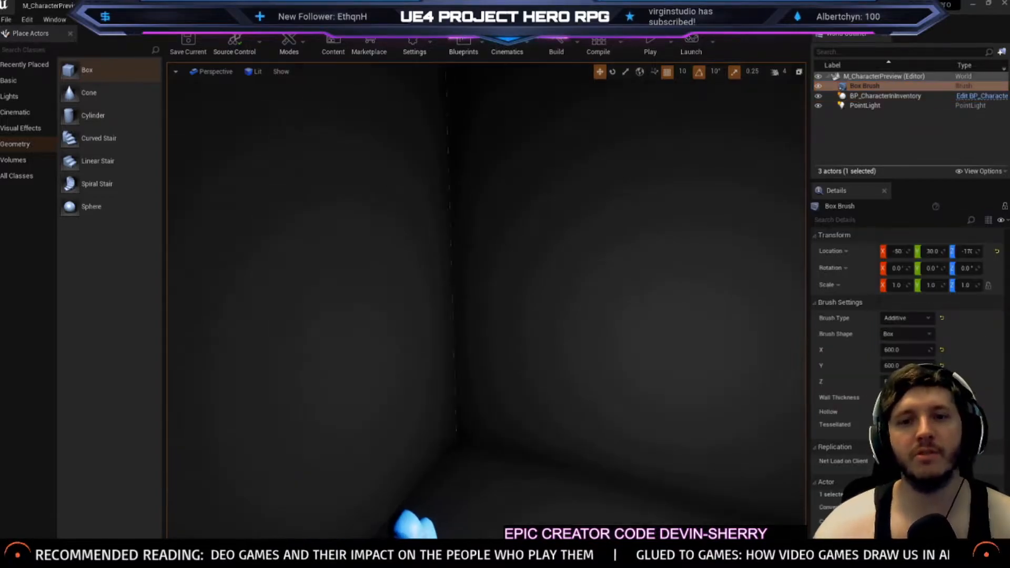
pyautogui.moveTo(267, 153); pyautogui.dragTo(267, 152, button='right')
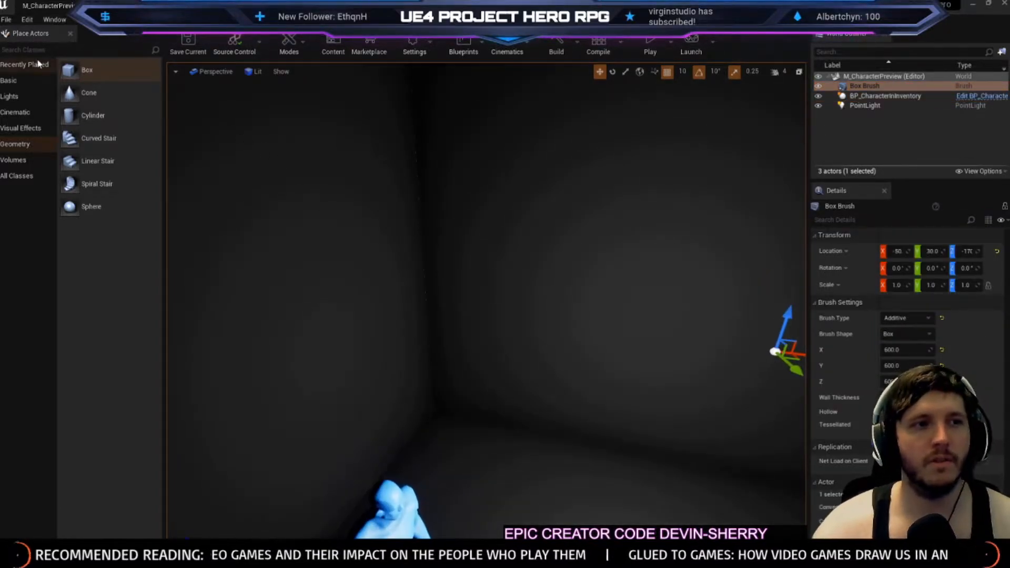
# Open Hero_TestMap from the recent levels
pyautogui.click(8, 21)
pyautogui.moveTo(79, 345)
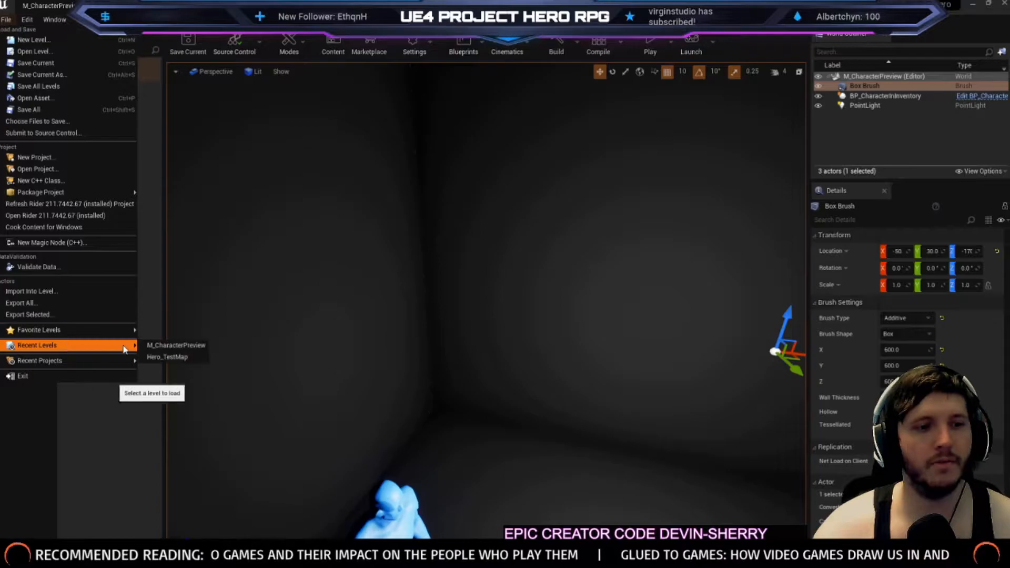
pyautogui.click(164, 357)
pyautogui.moveTo(169, 356); pyautogui.dragTo(168, 356, button='right')
# Play-test Hero_TestMap to check the character preview in the inventory menu and end the session
pyautogui.click(650, 46)
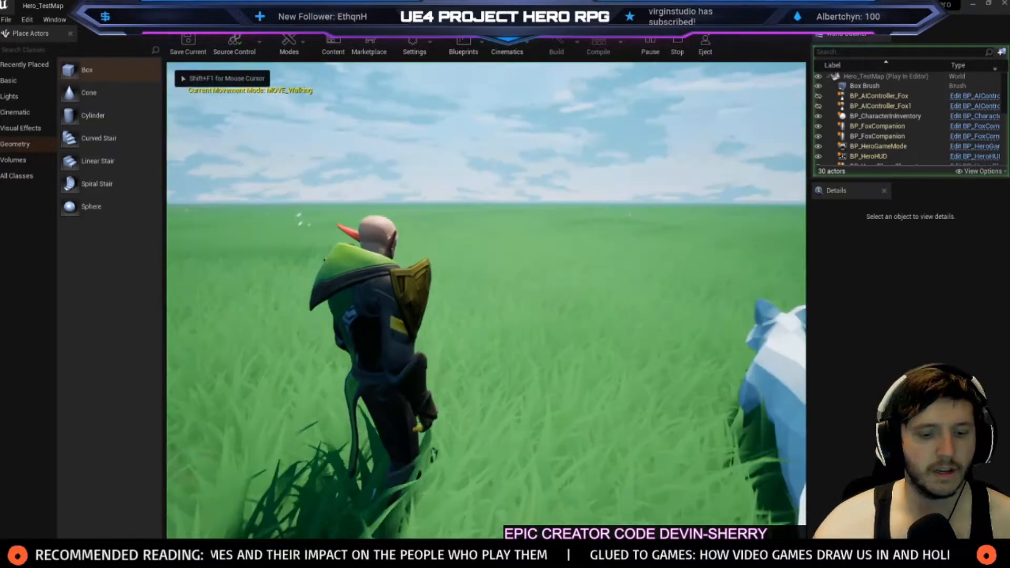
pyautogui.press('w')
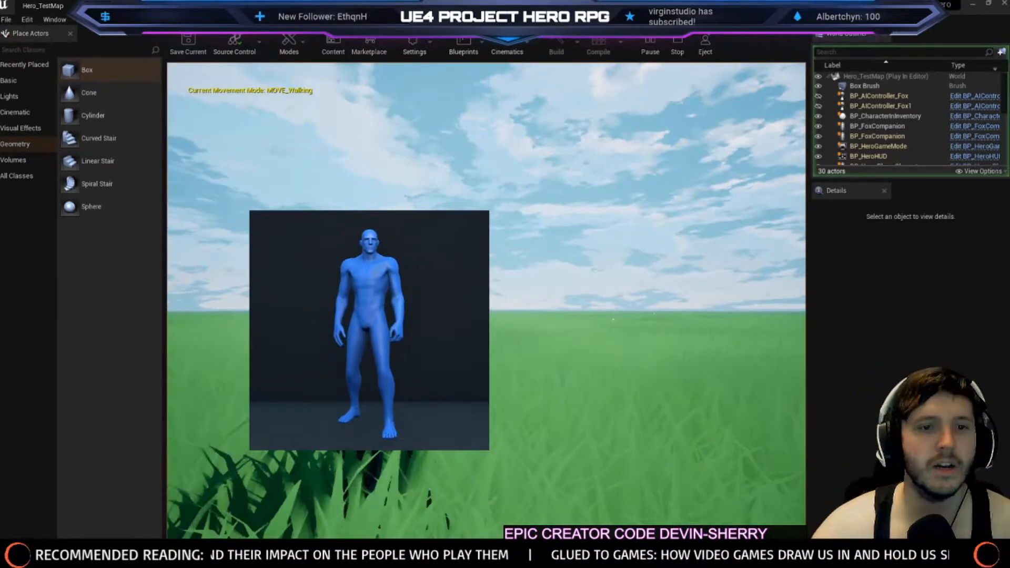
pyautogui.press('Escape')
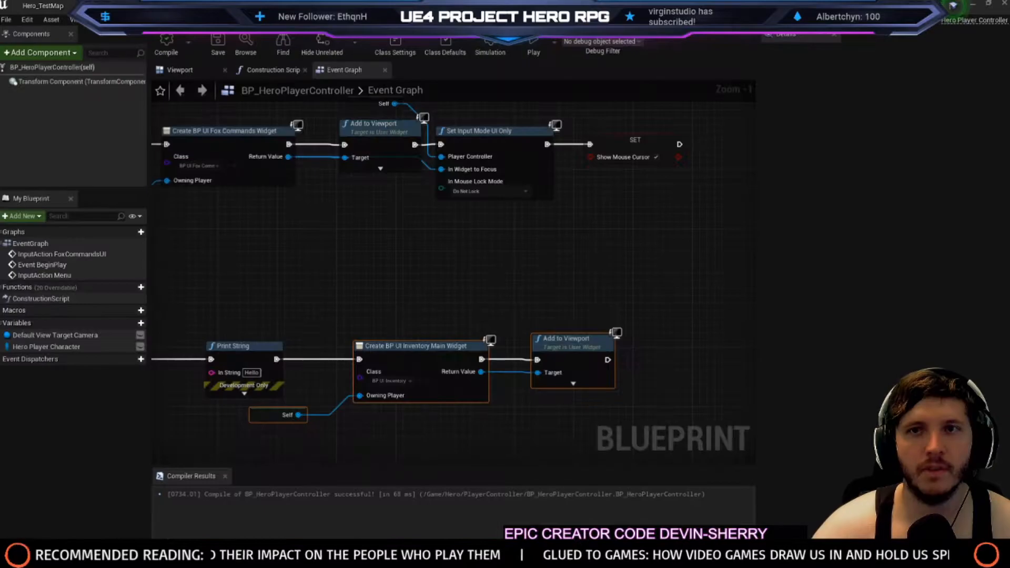
# Inspect the RT_PlayerCharacter render target, toggling the Alpha channel and desaturation display options
pyautogui.hotkey('ctrl', 'Tab')
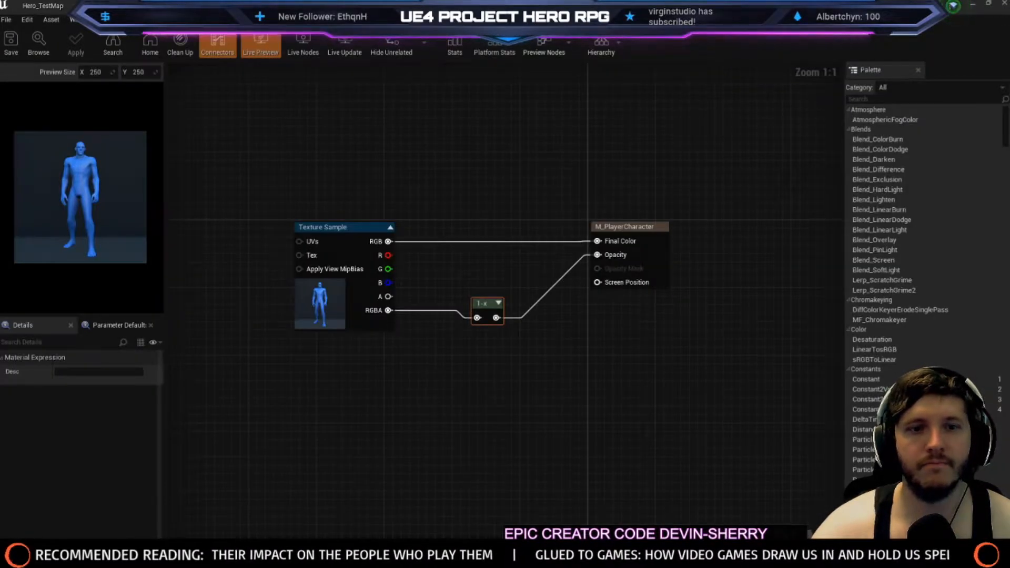
pyautogui.hotkey('ctrl', 'Tab')
pyautogui.scroll(-4, 483, 237)
pyautogui.scroll(3, 459, 223)
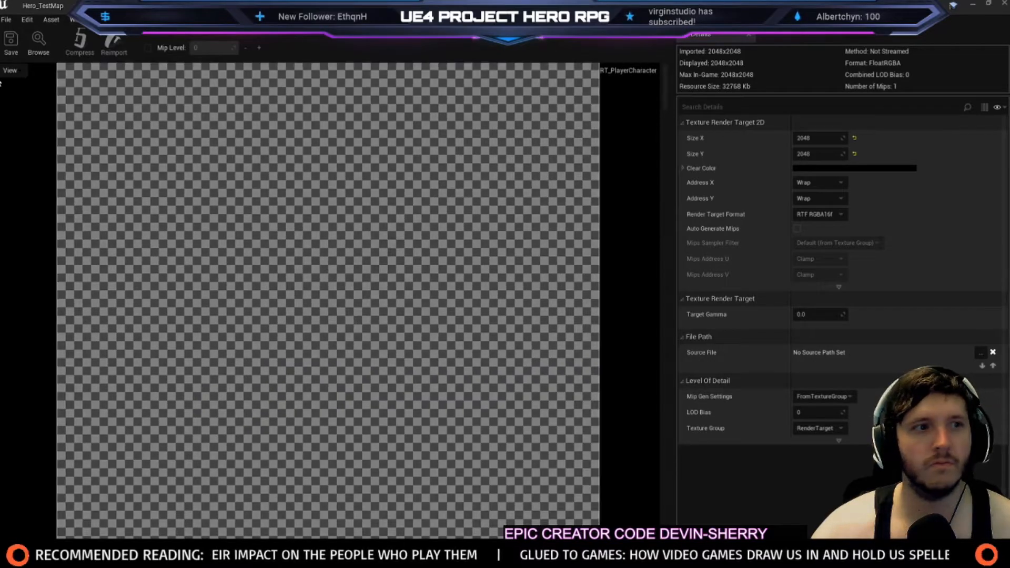
pyautogui.click(16, 71)
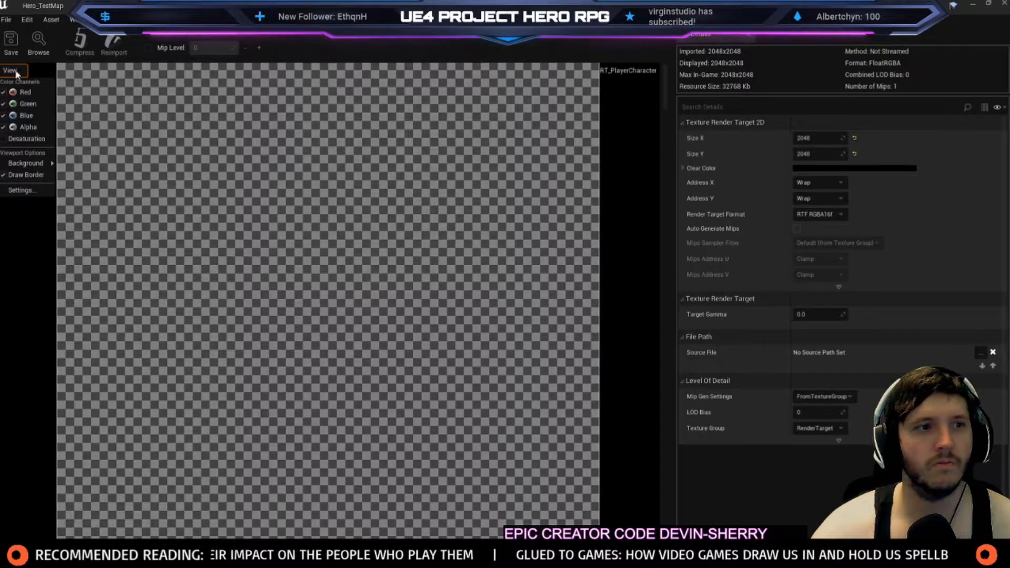
pyautogui.click(4, 128)
pyautogui.click(5, 129)
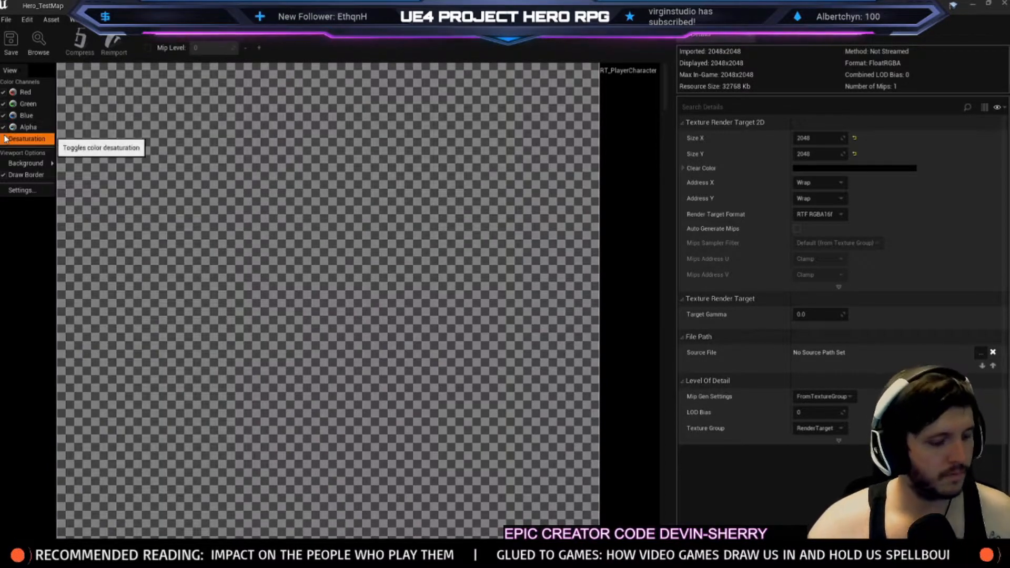
pyautogui.click(9, 139)
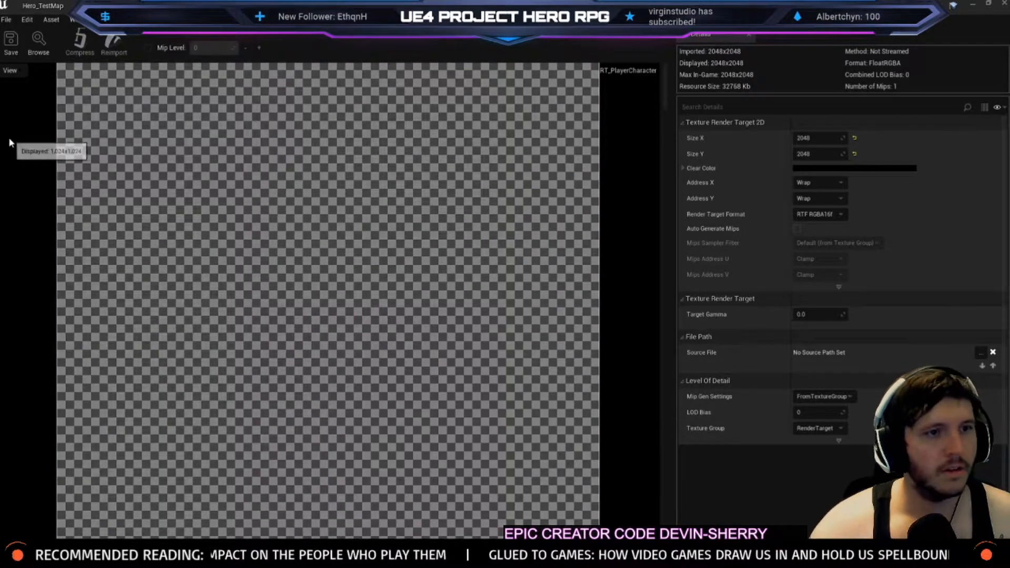
pyautogui.click(10, 70)
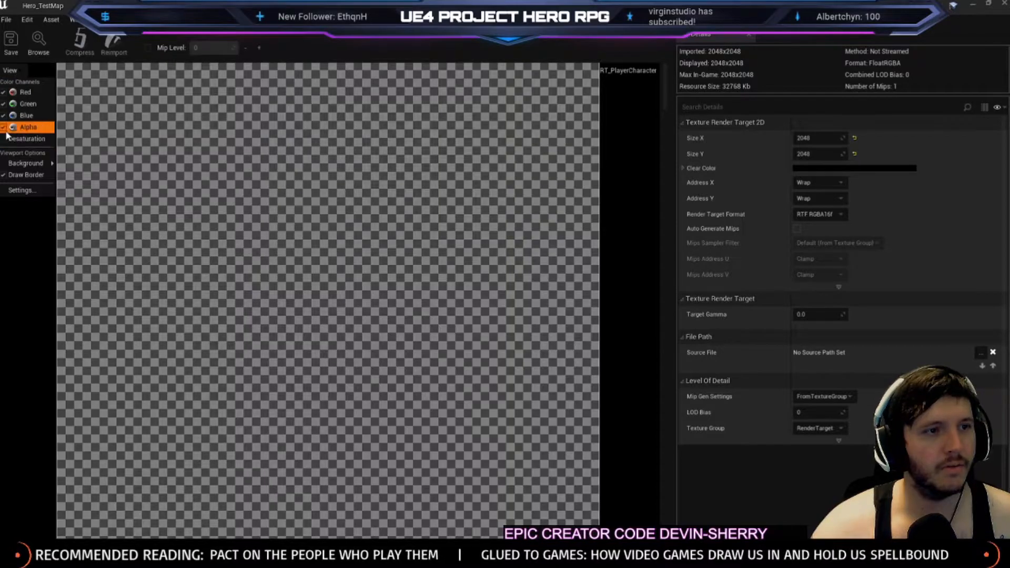
pyautogui.click(6, 130)
pyautogui.click(4, 132)
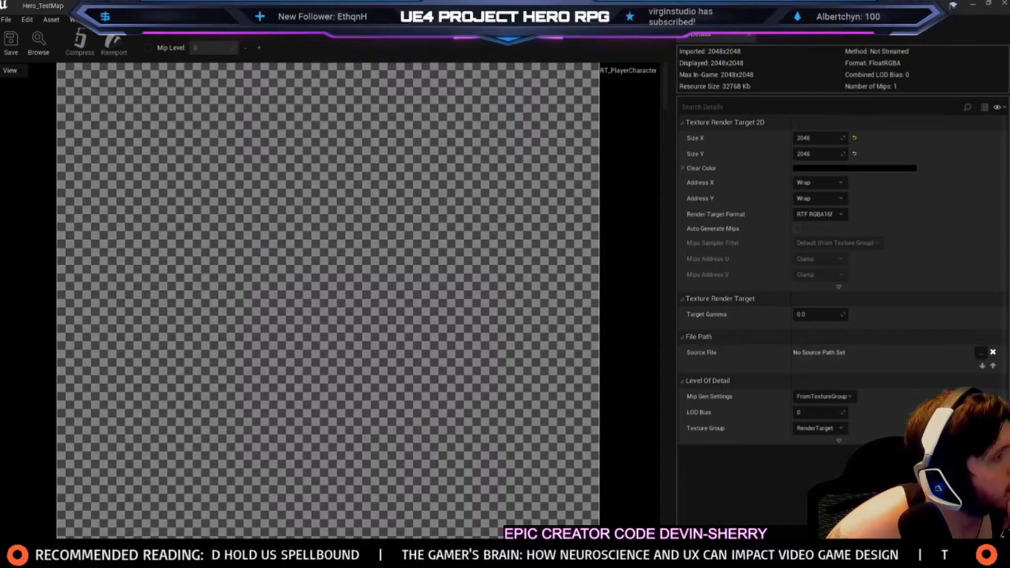
# Check the material graph in the browser's Equipment tutorial video against the Texture Sample and output node settings in M_PlayerCharacter
pyautogui.hotkey('alt', 'Tab')
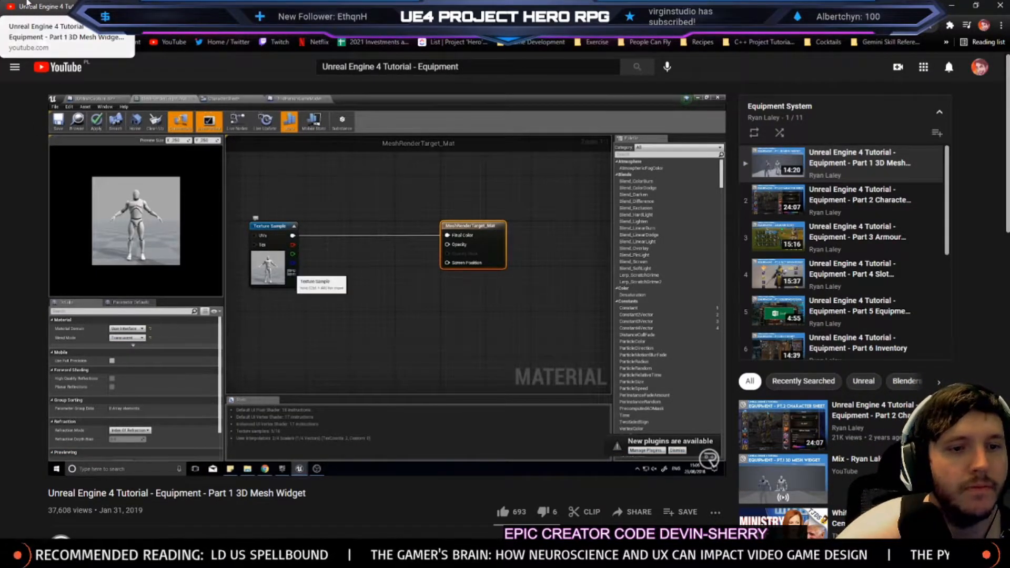
pyautogui.moveTo(27, 2); pyautogui.dragTo(0, 33)
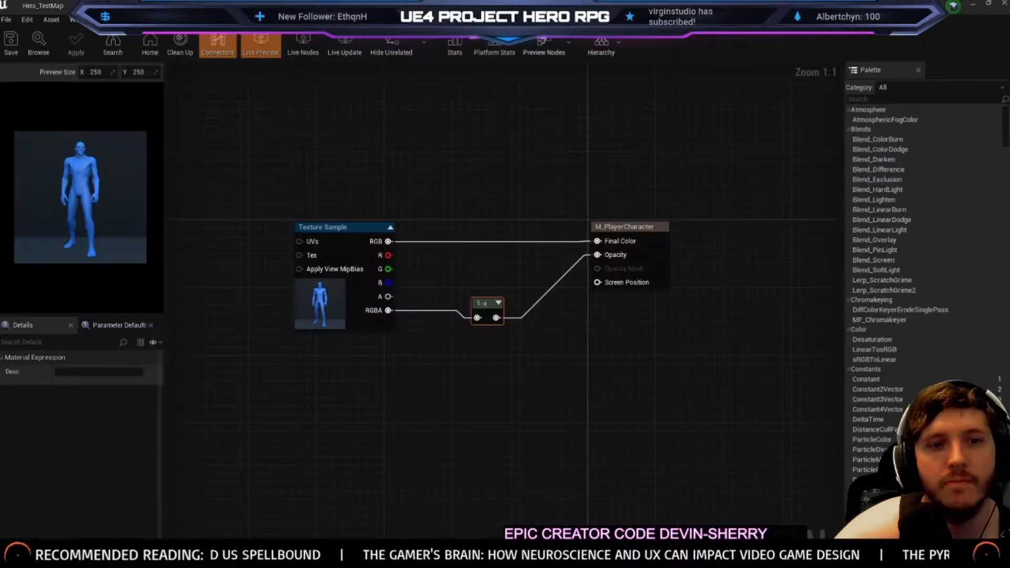
pyautogui.click(309, 289)
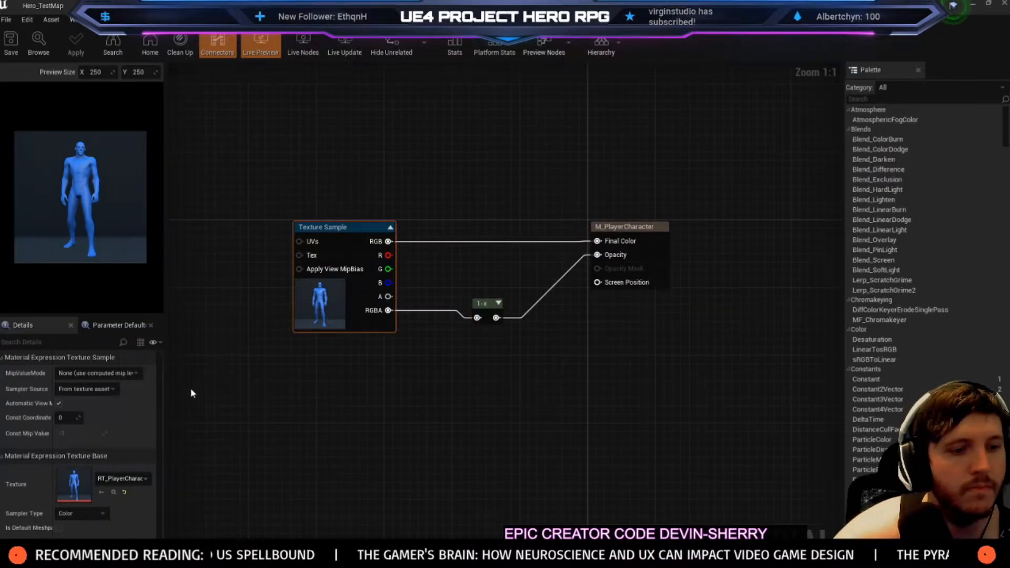
pyautogui.click(626, 227)
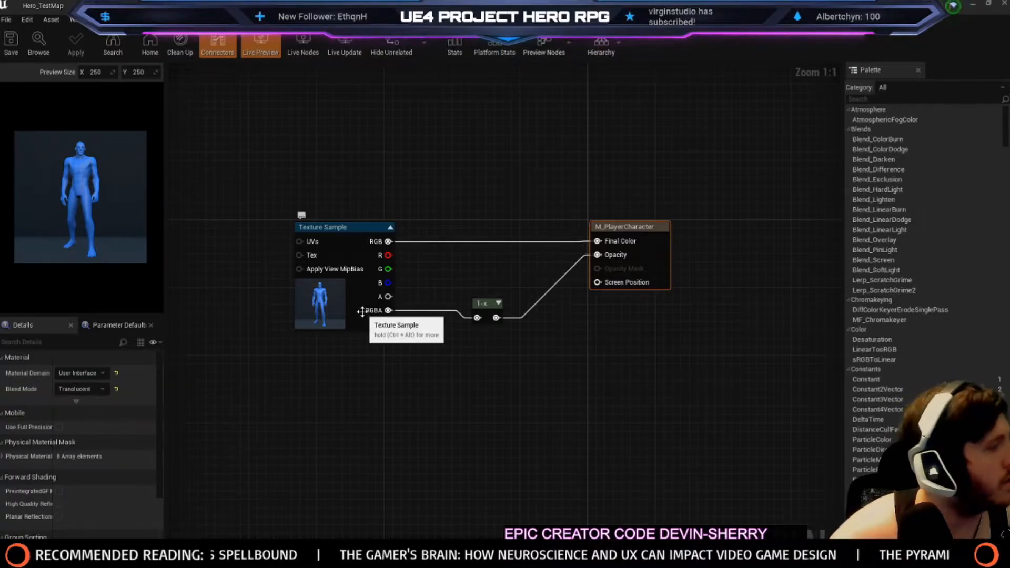
# Connect the Texture Sample's A output to the One Minus input and save M_PlayerCharacter, continuing past the compilation warning
pyautogui.moveTo(388, 296); pyautogui.dragTo(478, 319)
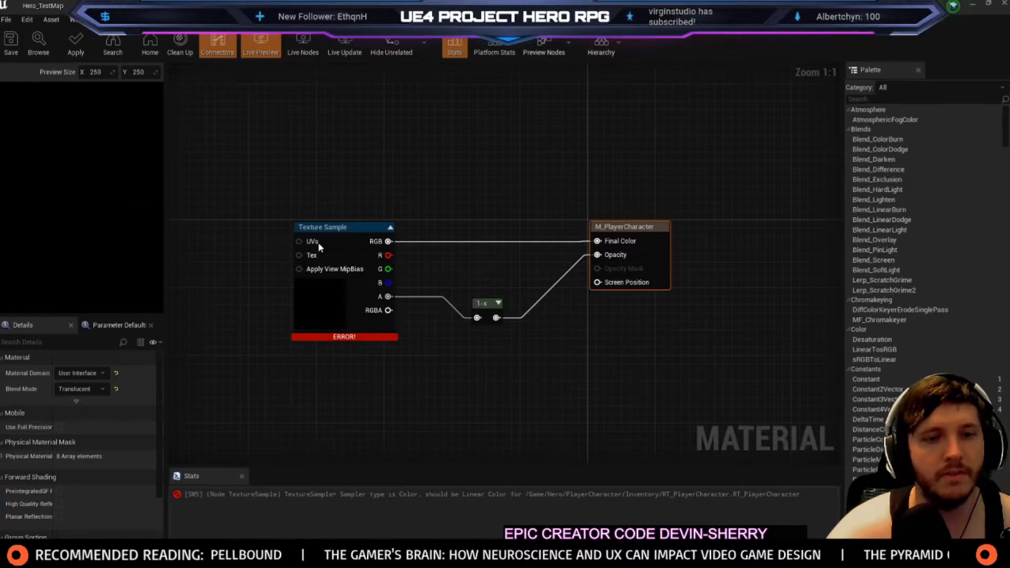
pyautogui.click(276, 293)
pyautogui.moveTo(382, 368); pyautogui.dragTo(366, 351, button='right')
pyautogui.click(11, 43)
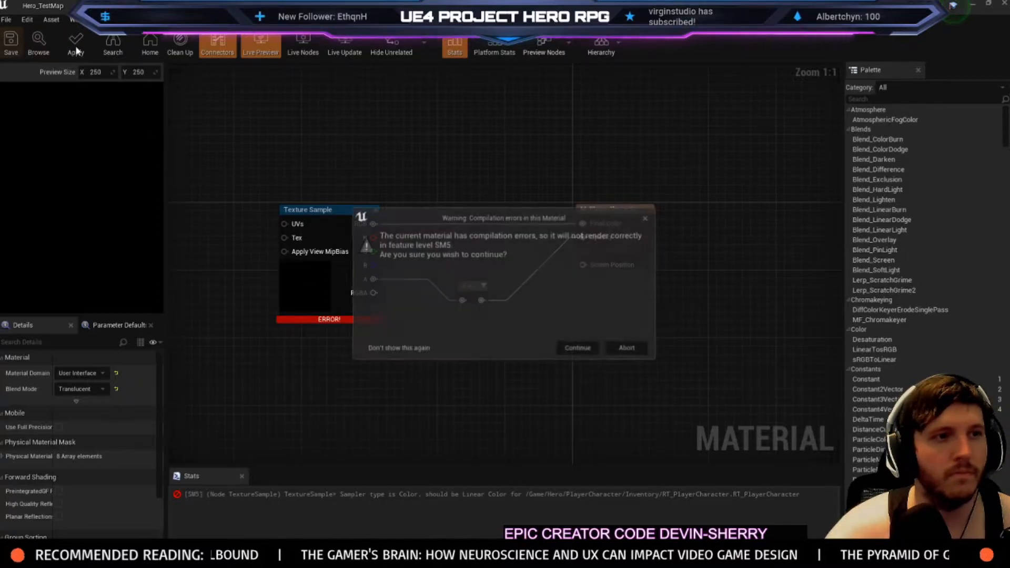
pyautogui.click(597, 348)
# Switch the One Minus input back to the Texture Sample's RGBA output and apply the material despite the warning
pyautogui.moveTo(374, 293); pyautogui.dragTo(495, 301)
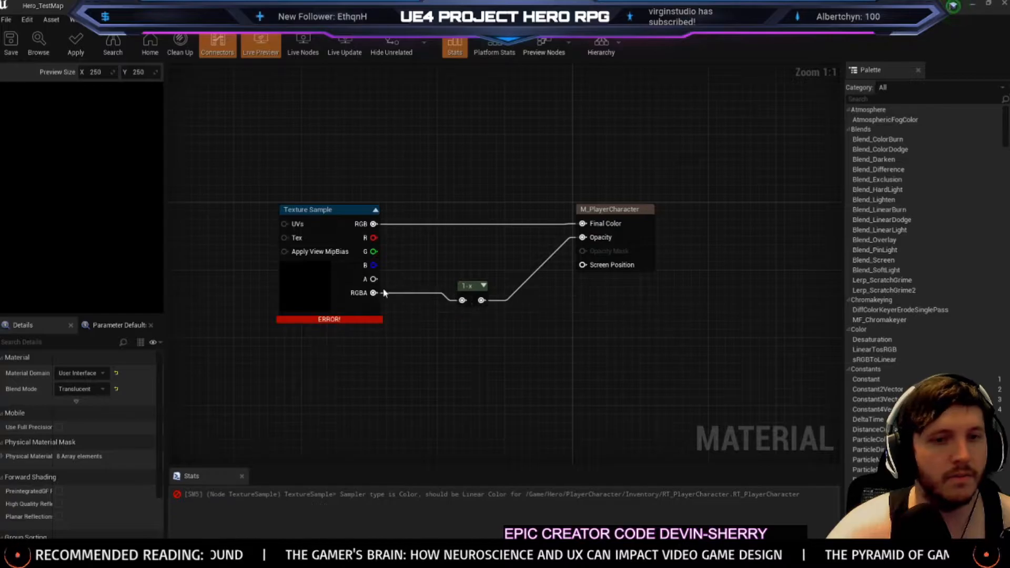
pyautogui.click(16, 45)
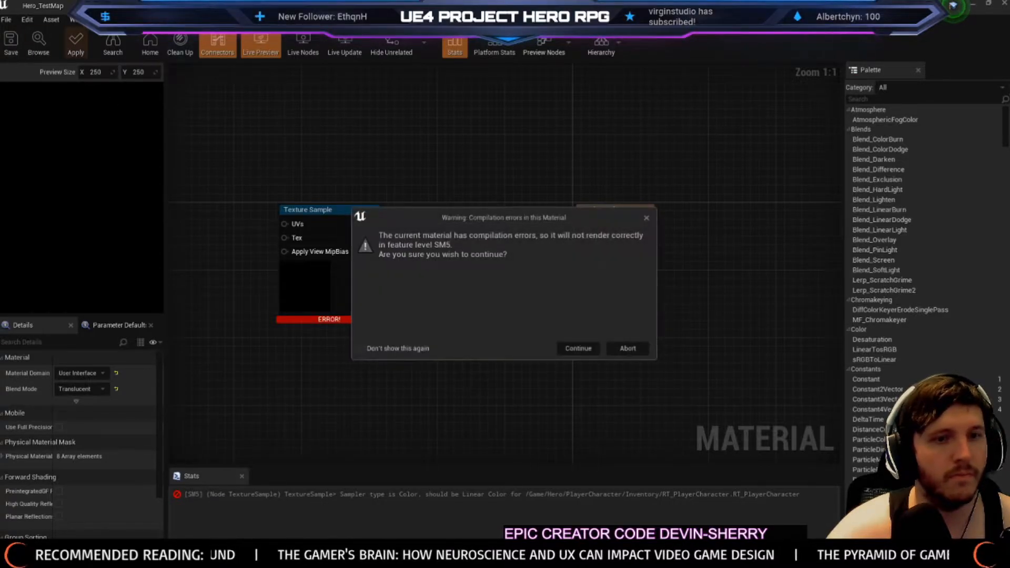
pyautogui.click(579, 348)
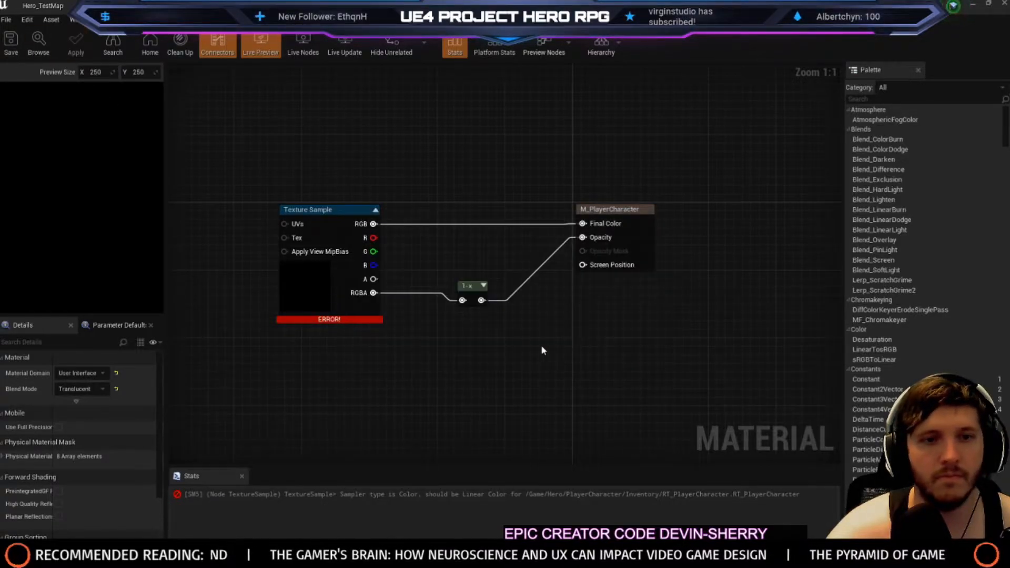
# Move the Texture Sample node slightly and feed the One Minus input from its A output again
pyautogui.click(341, 293)
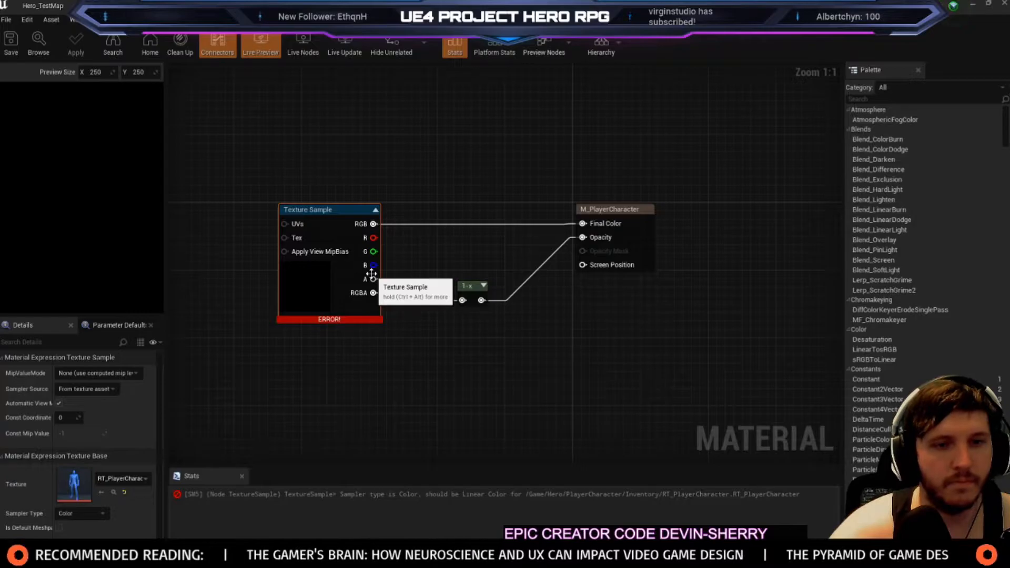
pyautogui.moveTo(370, 282); pyautogui.dragTo(367, 310)
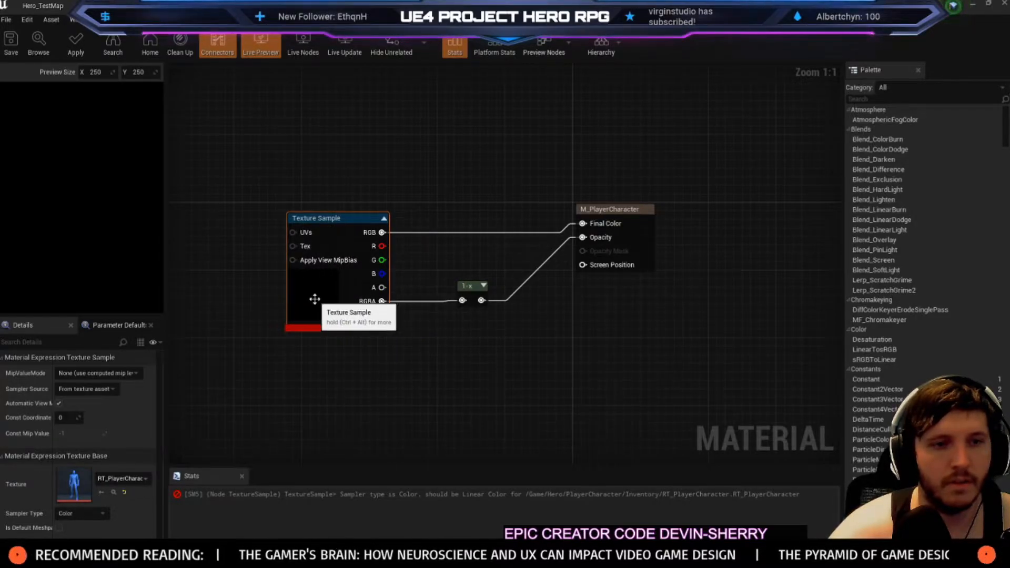
pyautogui.moveTo(382, 287); pyautogui.dragTo(463, 301)
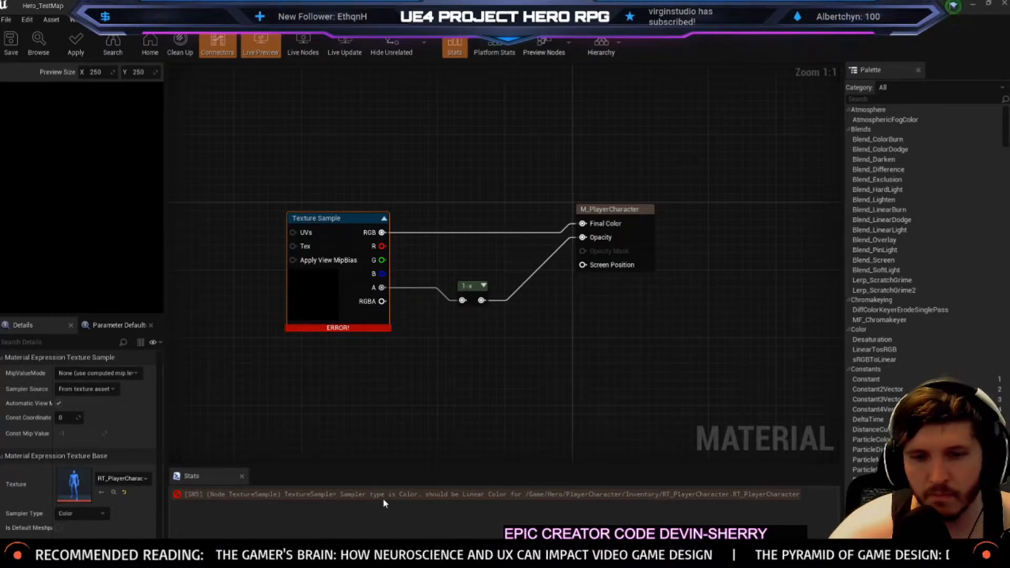
# Review the Texture Sample's Sampler Type options without changing them and save M_PlayerCharacter despite the compilation warning
pyautogui.scroll(-2, 429, 405)
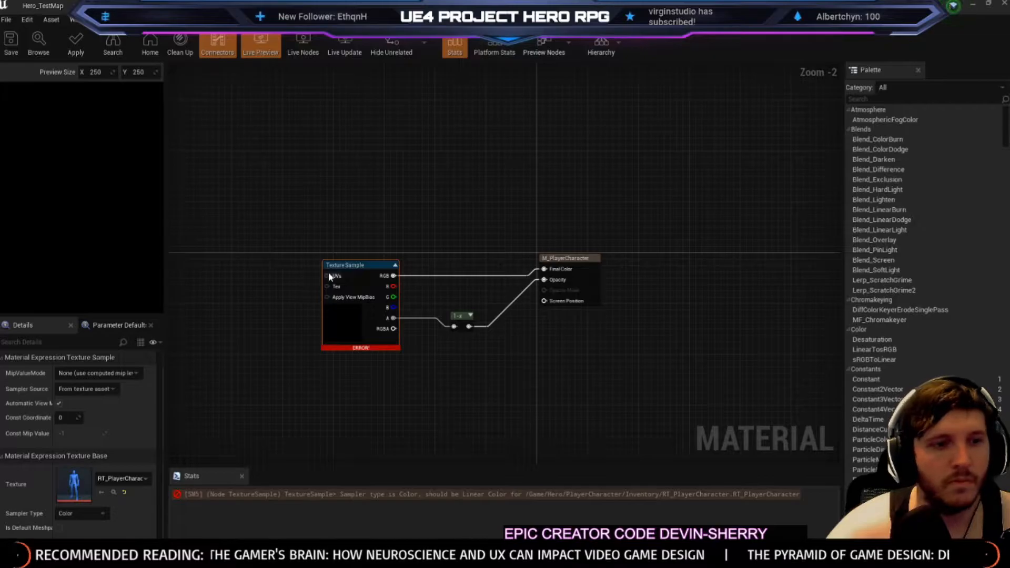
pyautogui.scroll(-1, 112, 424)
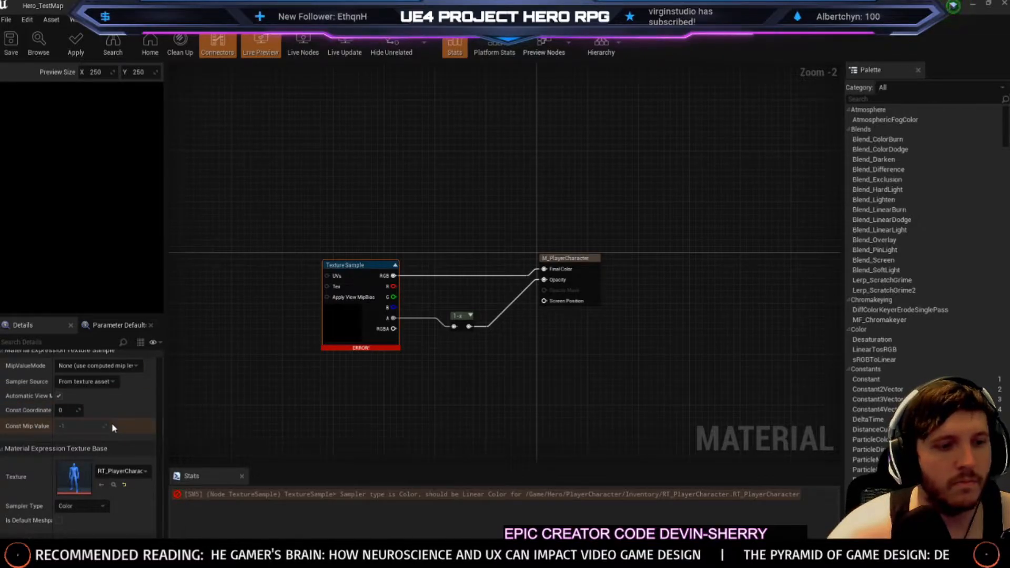
pyautogui.click(74, 508)
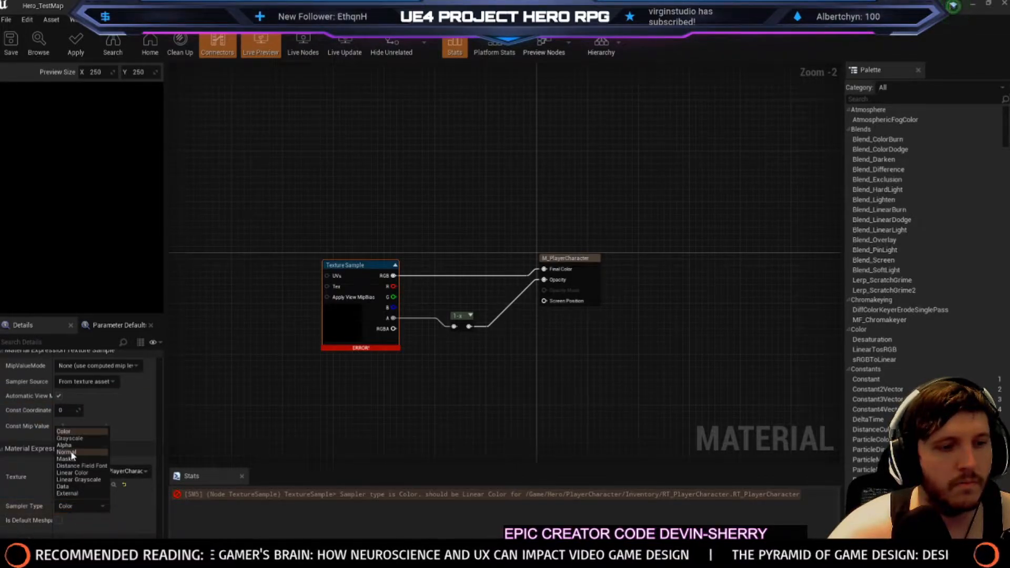
pyautogui.click(15, 43)
pyautogui.click(579, 348)
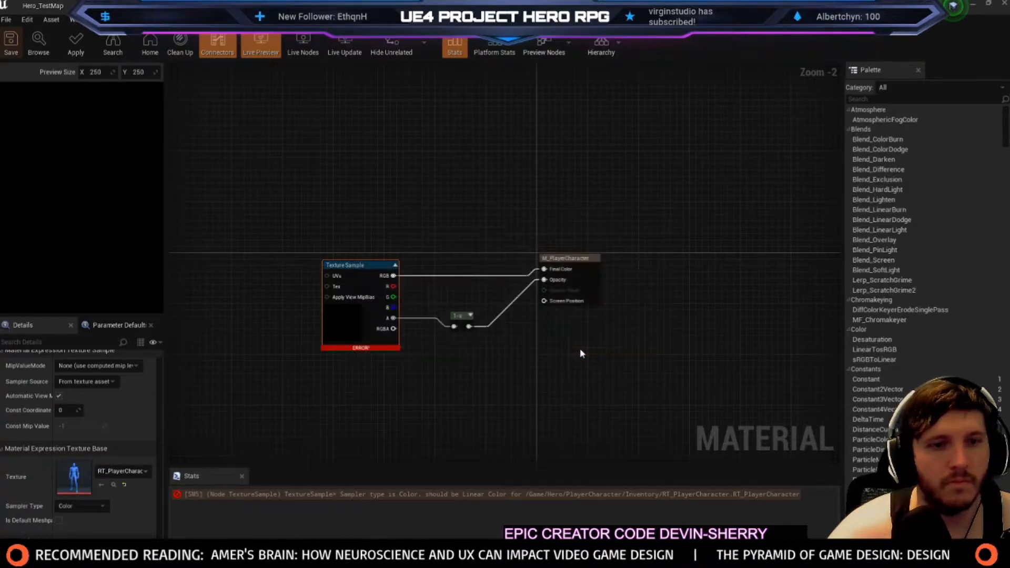
# Return to the Hero_TestMap level editor and play-test the inventory preview with the saved material
pyautogui.click(973, 4)
pyautogui.click(973, 4)
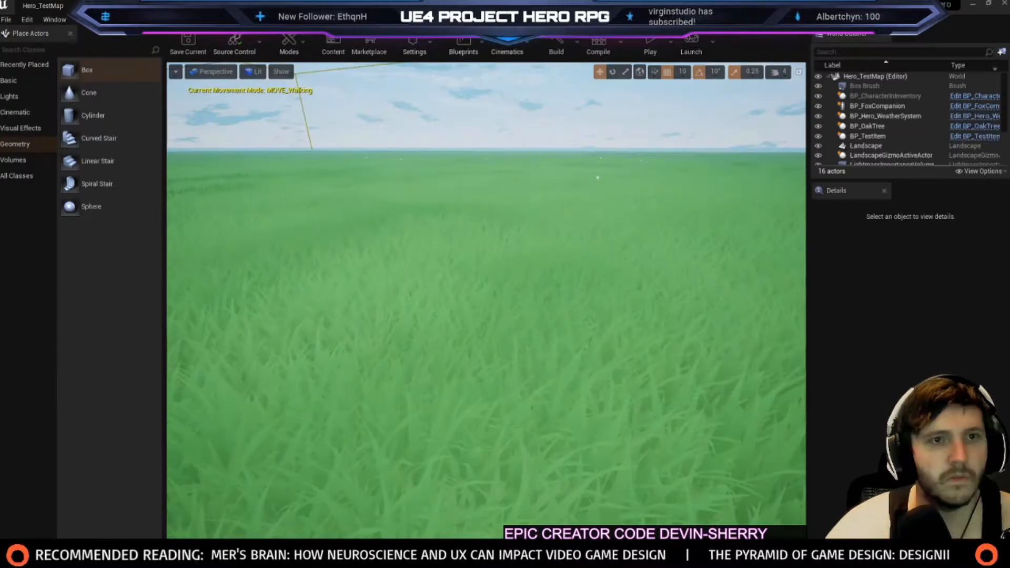
pyautogui.click(650, 46)
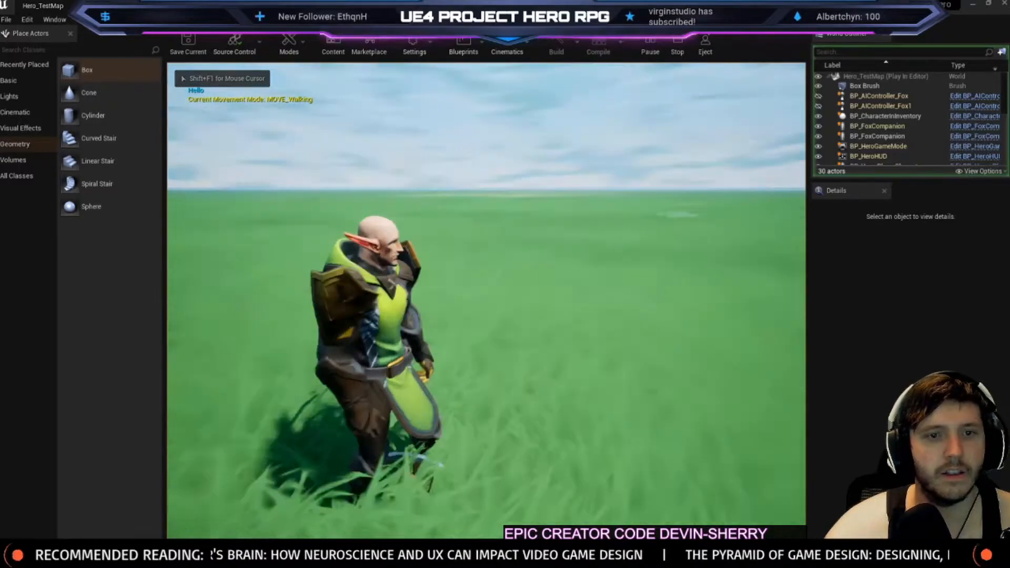
pyautogui.press('Escape')
# Break all connections in the M_PlayerCharacter graph, apply the material and reconnect the Texture Sample's RGB output to Final Color
pyautogui.hotkey('ctrl', 'Tab')
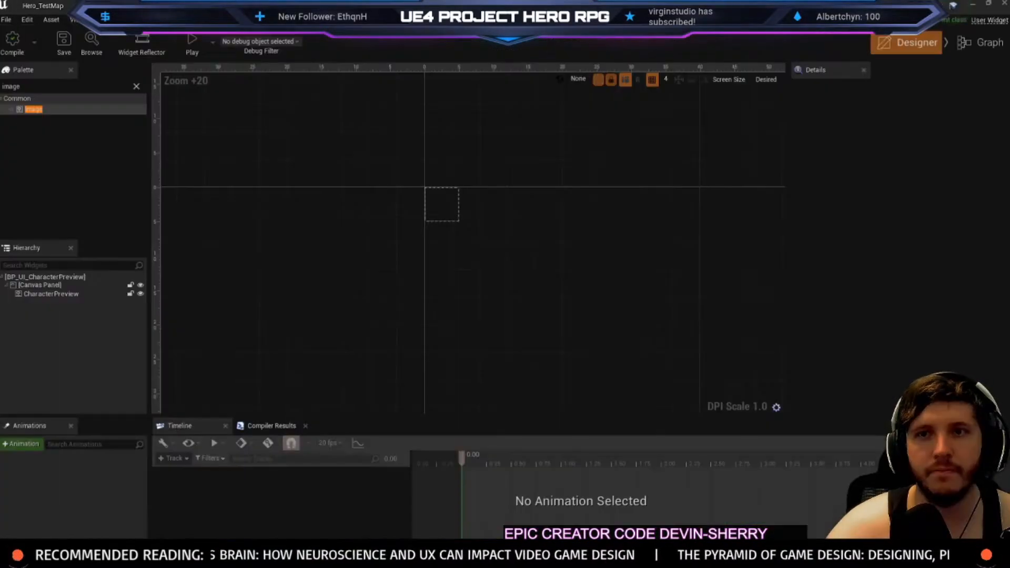
pyautogui.hotkey('ctrl', 'Tab')
pyautogui.hotkey('ctrl', 'Tab')
pyautogui.hotkey('ctrl', 'Tab')
pyautogui.hotkey('ctrl', 'Tab')
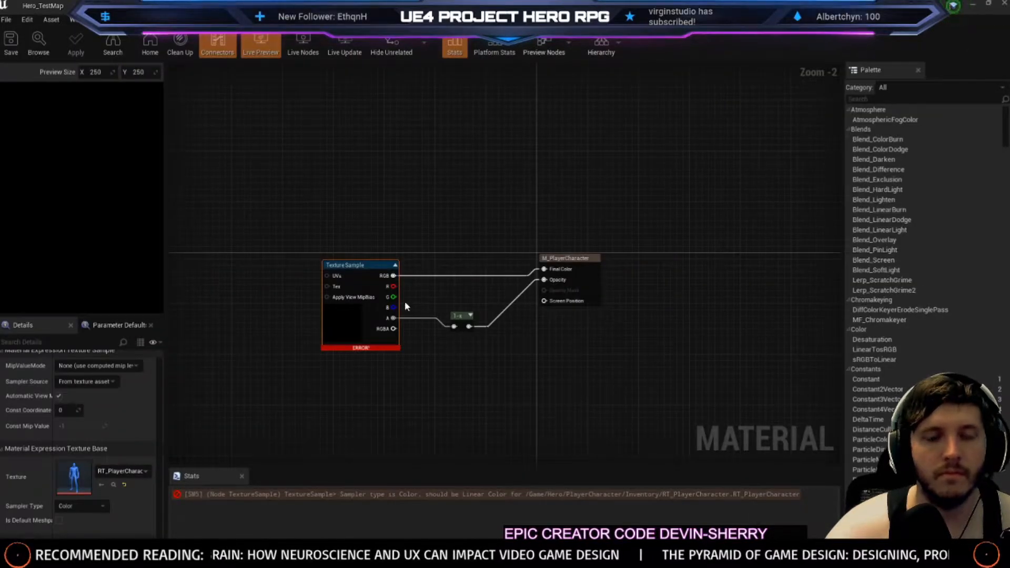
pyautogui.keyDown('alt'); pyautogui.click(393, 275); pyautogui.keyUp('alt')
pyautogui.keyDown('alt'); pyautogui.click(395, 318); pyautogui.keyUp('alt')
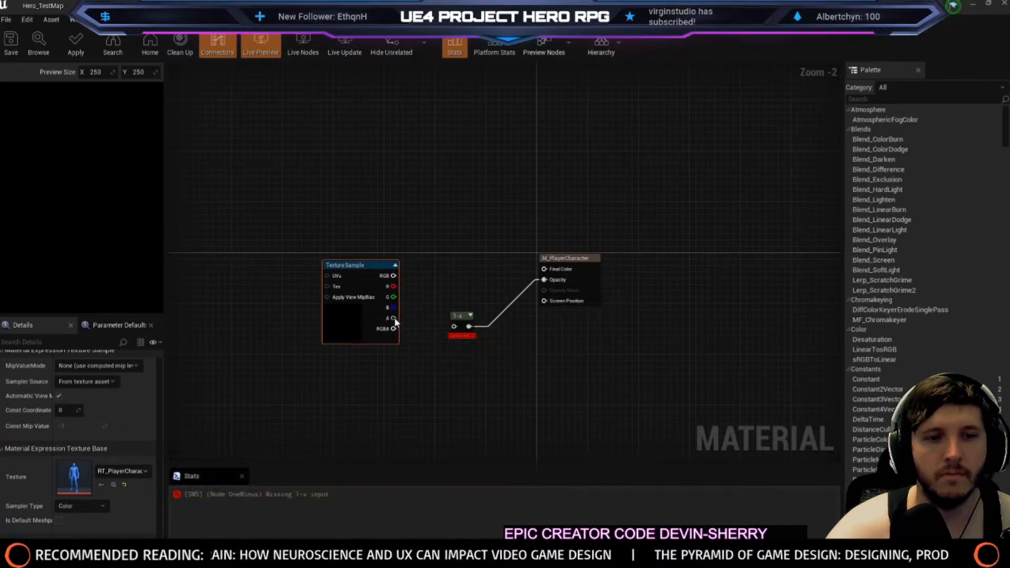
pyautogui.keyDown('alt'); pyautogui.click(469, 327); pyautogui.keyUp('alt')
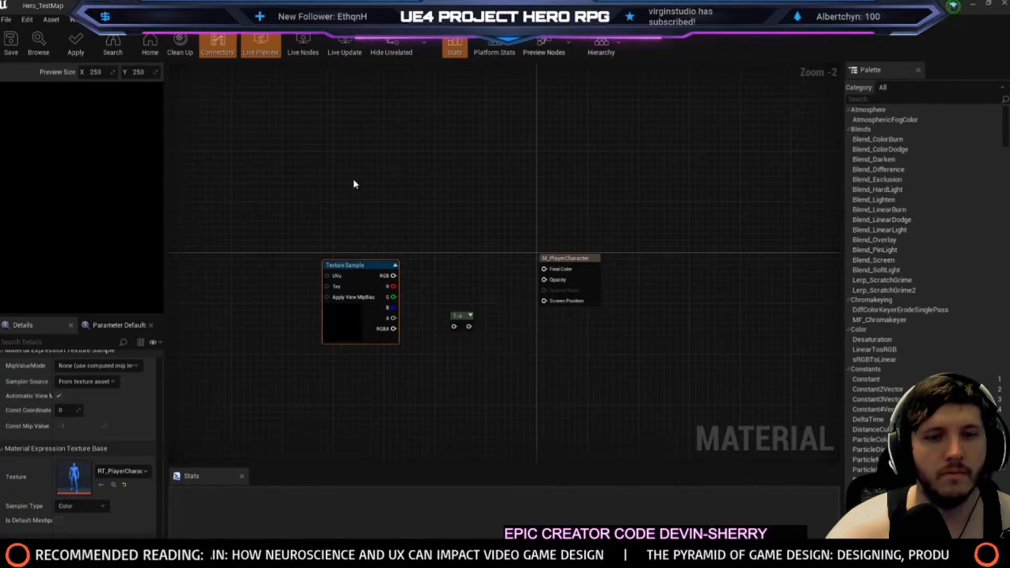
pyautogui.click(79, 50)
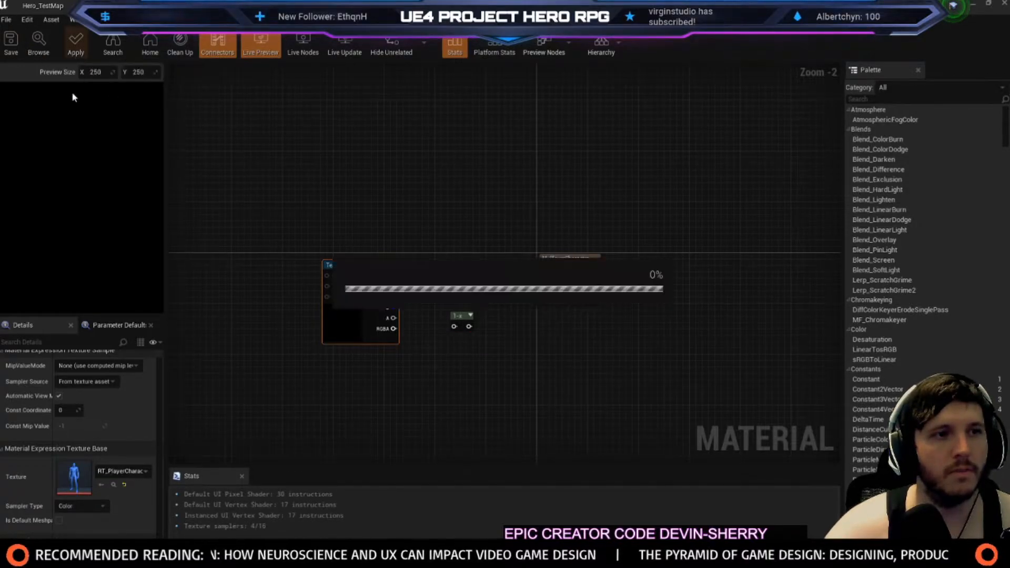
pyautogui.moveTo(393, 276); pyautogui.dragTo(544, 269)
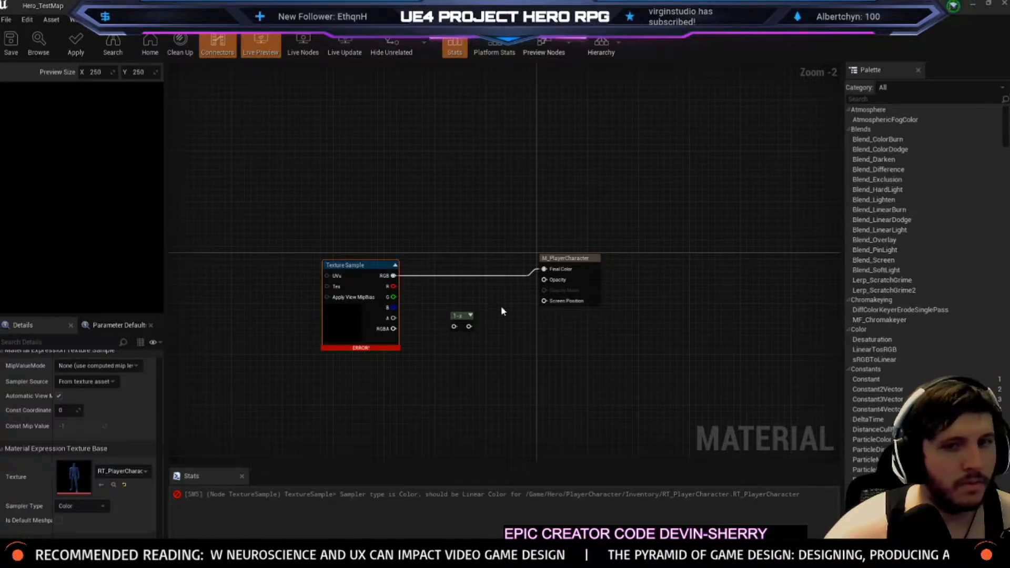
# Check the M_PlayerCharacter blend mode and the Texture Sample settings, and inspect the RT_PlayerCharacter render target and its color channel view options
pyautogui.click(597, 276)
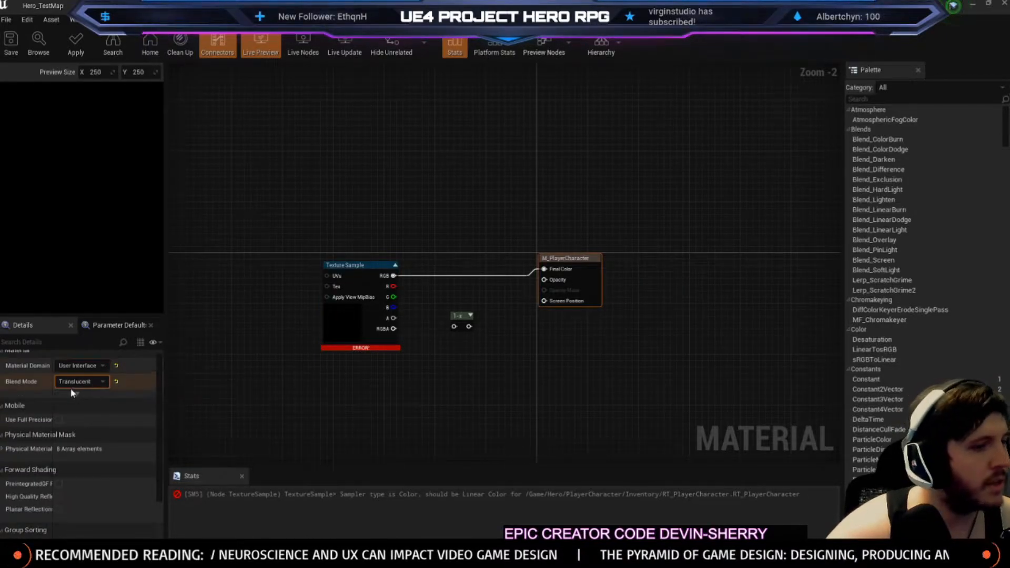
pyautogui.click(350, 334)
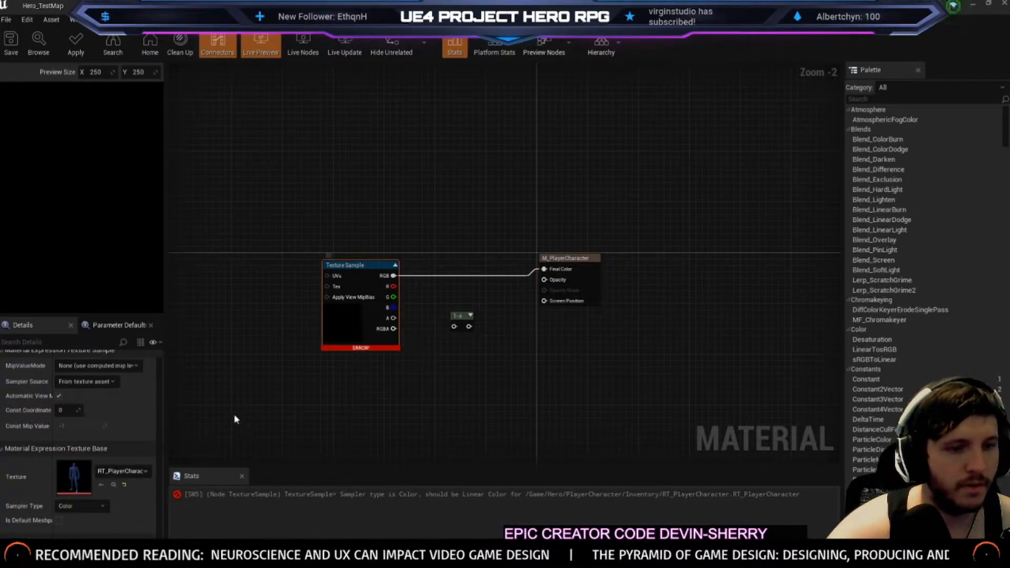
pyautogui.click(114, 485)
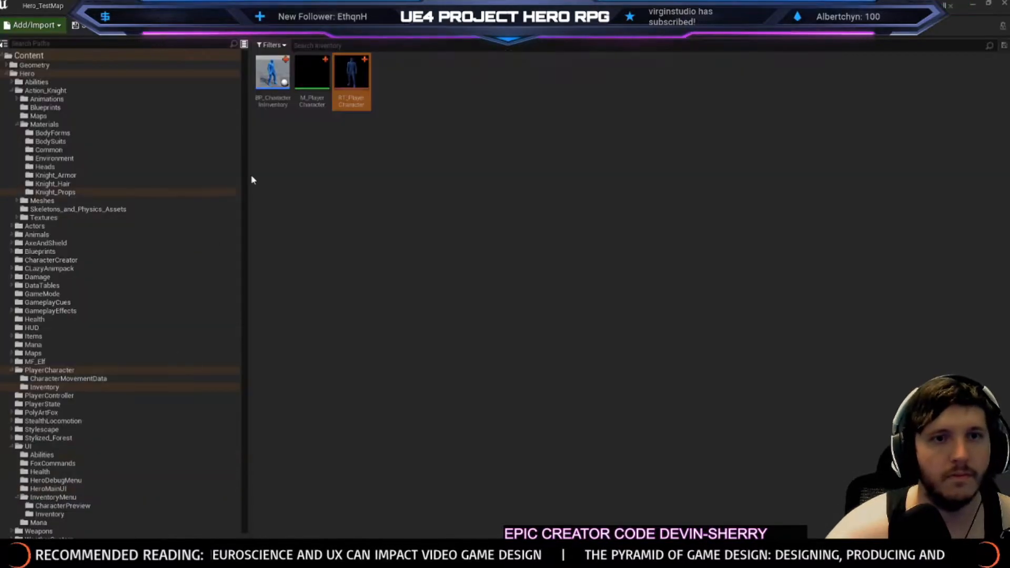
pyautogui.doubleClick(349, 79)
pyautogui.click(10, 71)
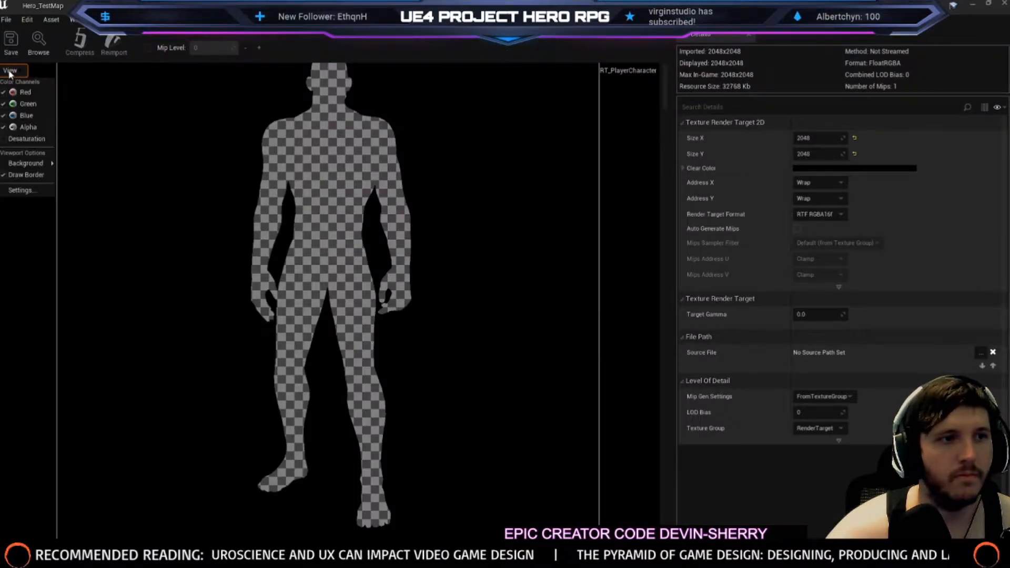
pyautogui.click(9, 71)
pyautogui.scroll(-3, 474, 279)
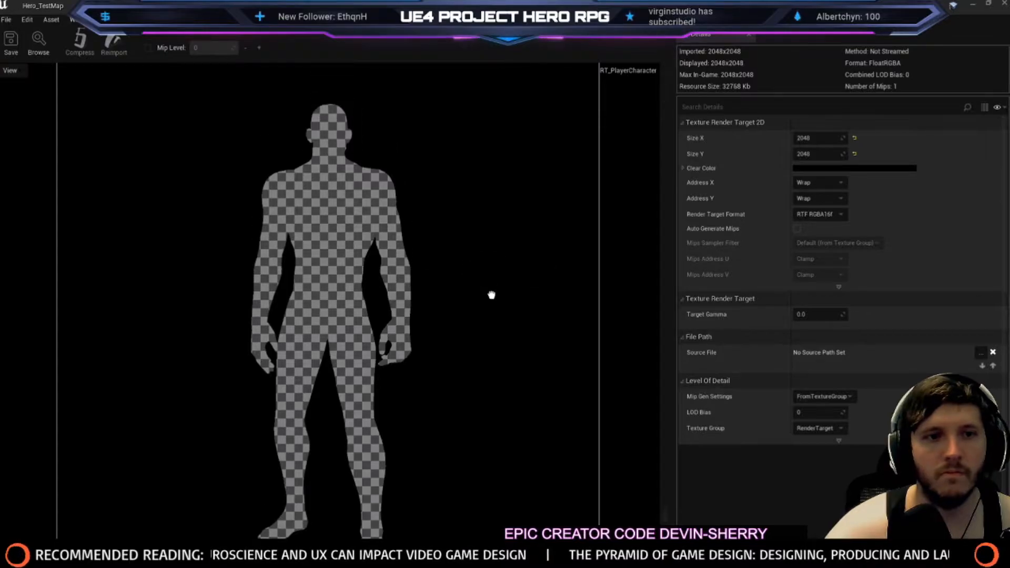
# Return to M_PlayerCharacter, route the Texture Sample's RGBA output through One Minus into Opacity, and save the material despite the compilation warning
pyautogui.click(863, 5)
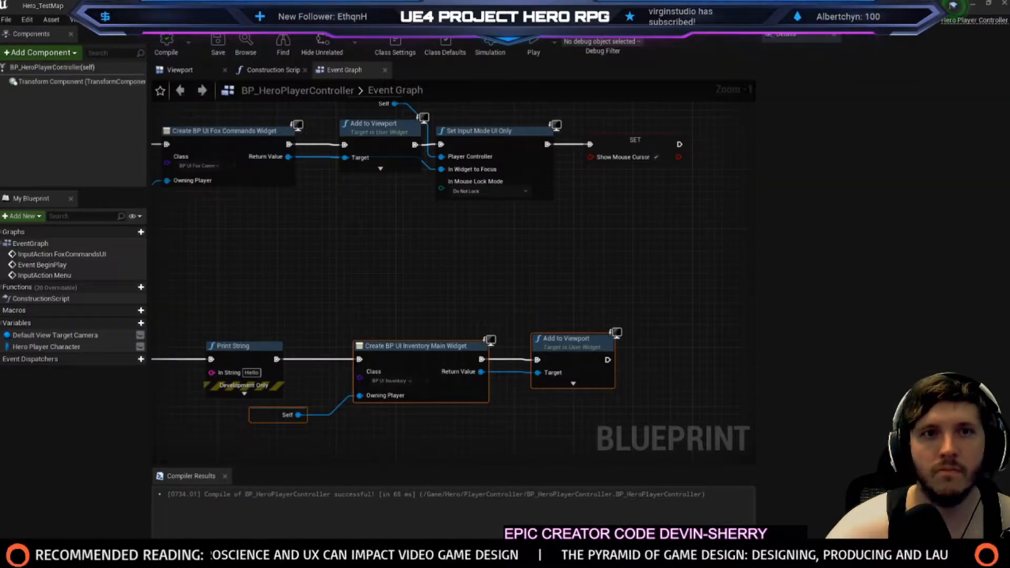
pyautogui.click(778, 5)
pyautogui.click(694, 6)
pyautogui.click(610, 5)
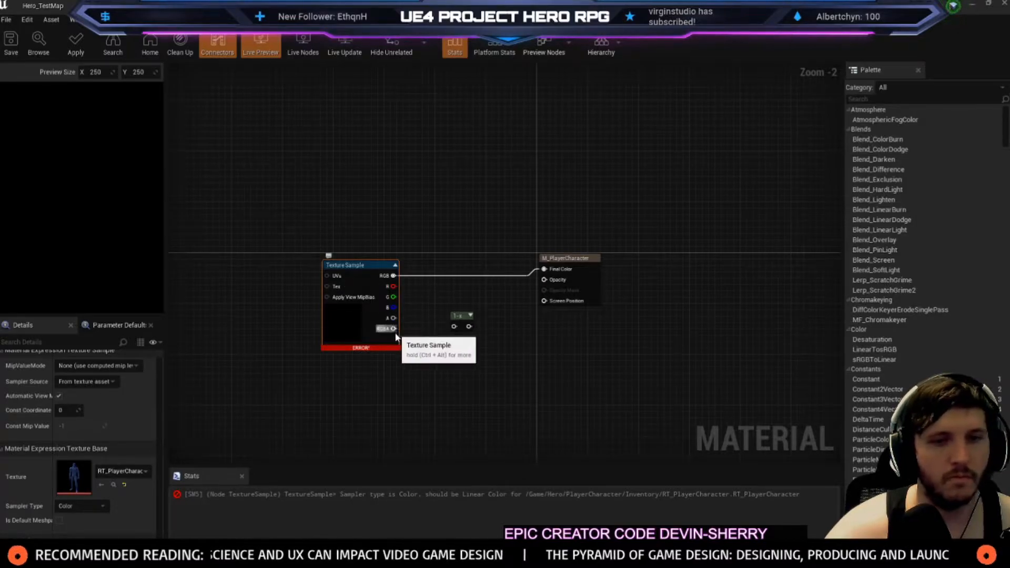
pyautogui.moveTo(394, 329); pyautogui.dragTo(454, 327)
pyautogui.moveTo(469, 327); pyautogui.dragTo(545, 280)
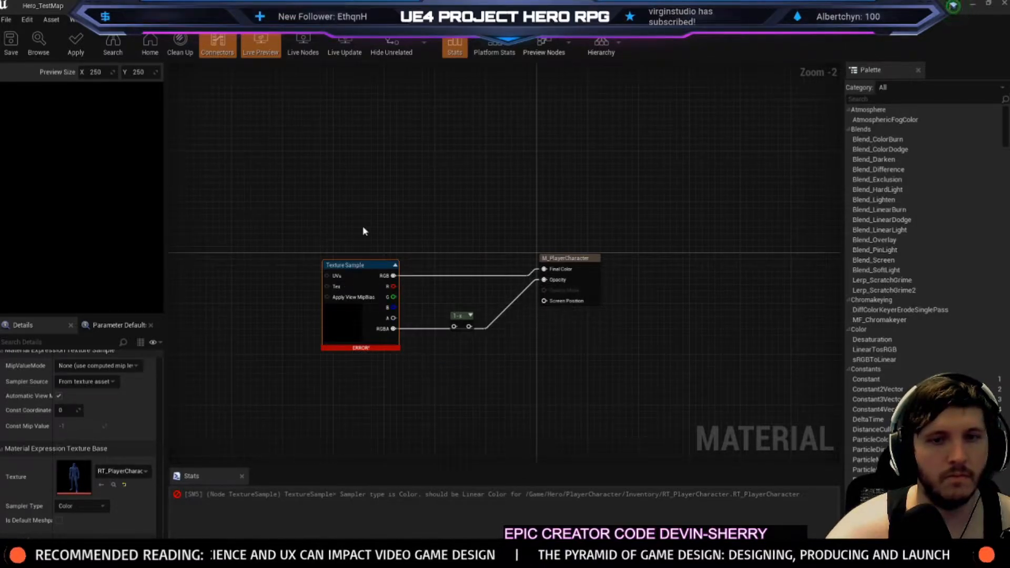
pyautogui.click(13, 45)
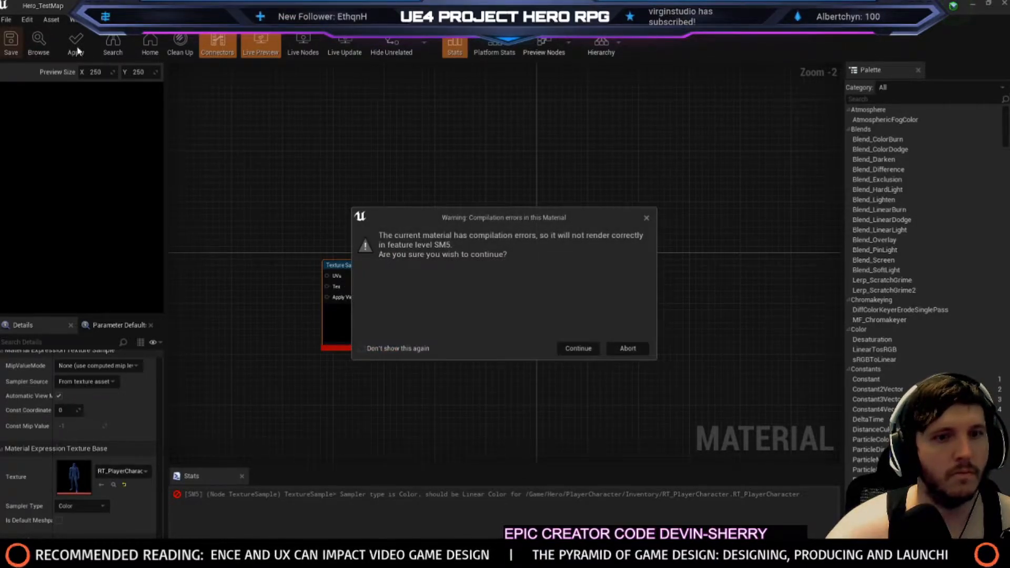
pyautogui.click(582, 350)
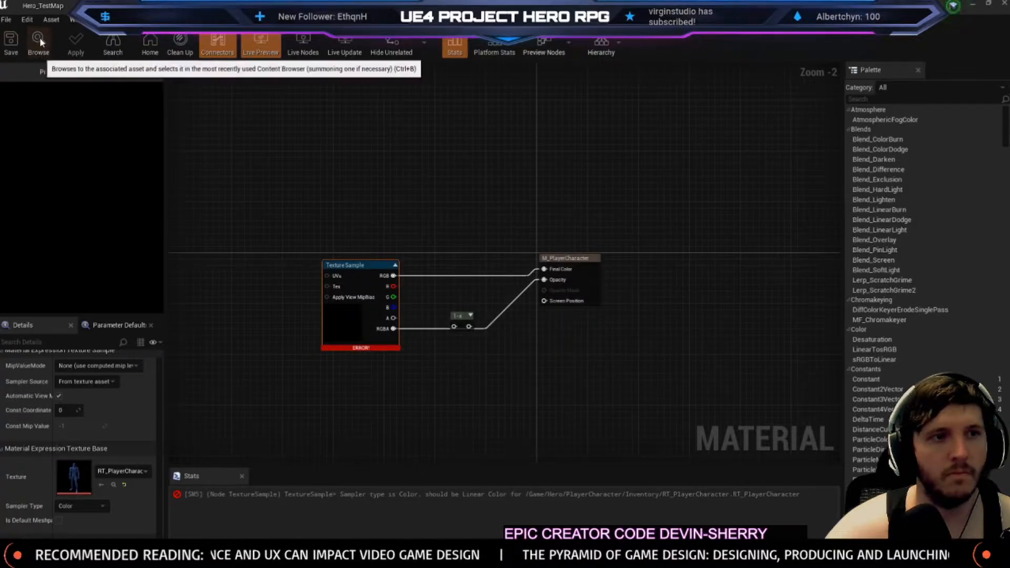
# Look through the open render target, BP_UI_InventoryMain widget, blueprints and project settings, ending back in the M_PlayerCharacter graph
pyautogui.click(945, 6)
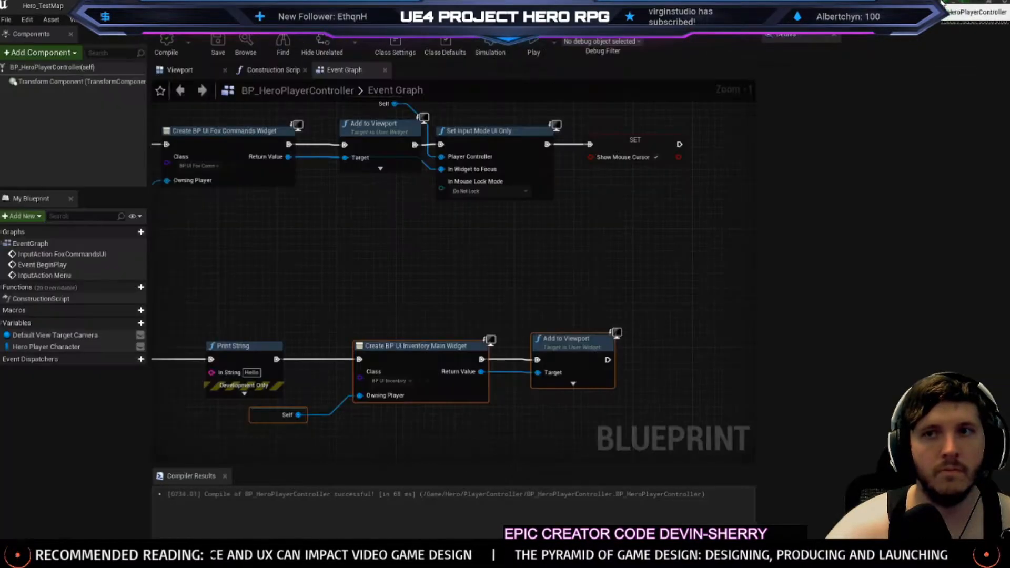
pyautogui.click(953, 6)
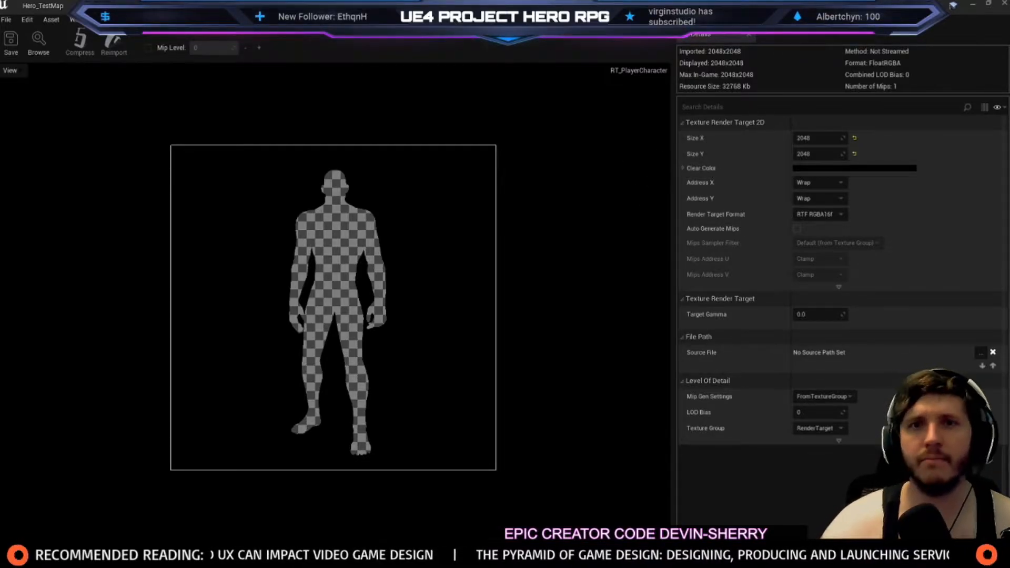
pyautogui.click(868, 5)
pyautogui.click(789, 6)
pyautogui.click(733, 5)
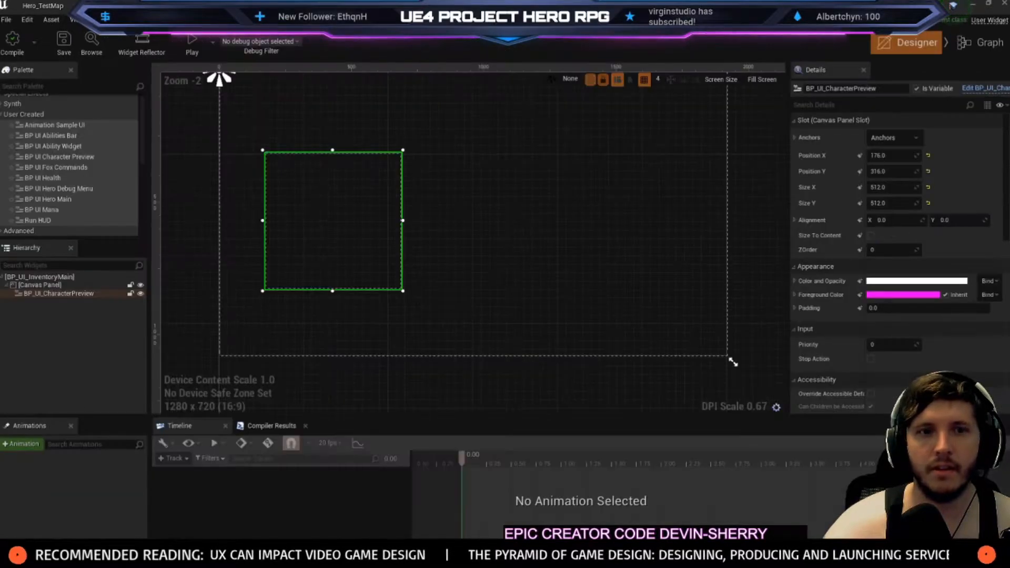
pyautogui.click(789, 6)
pyautogui.click(853, 6)
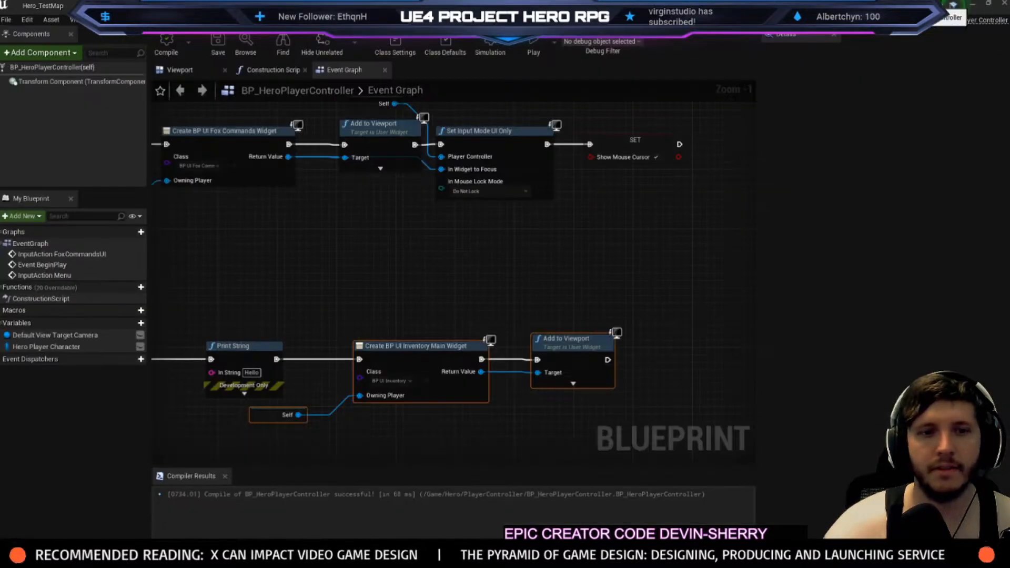
pyautogui.click(895, 5)
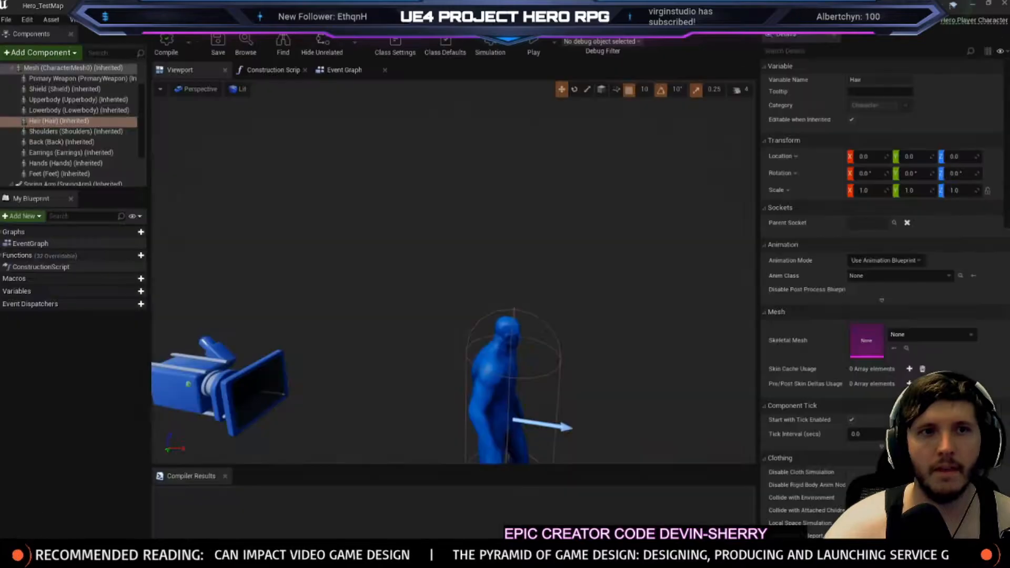
pyautogui.click(926, 5)
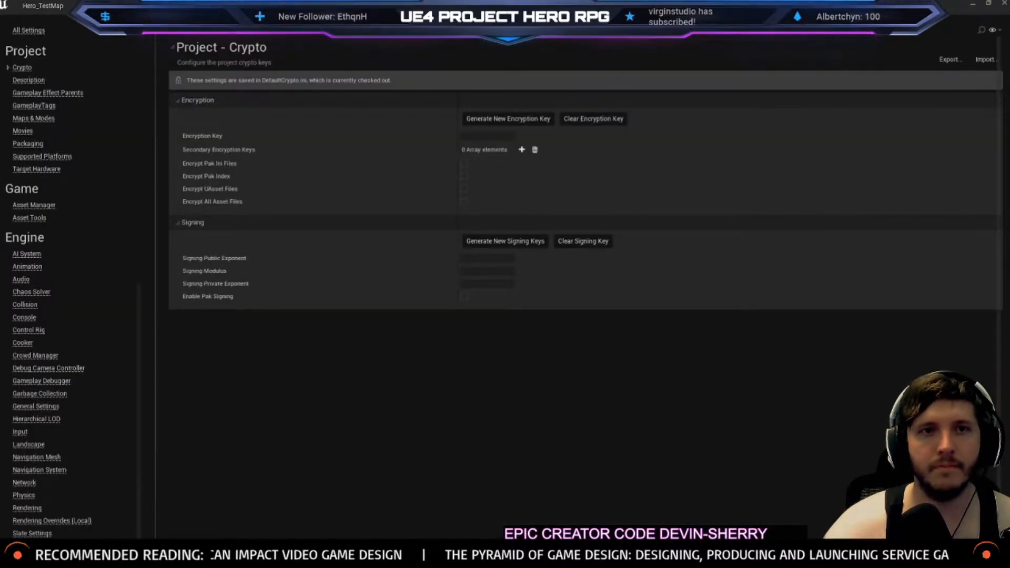
pyautogui.click(852, 5)
pyautogui.click(915, 5)
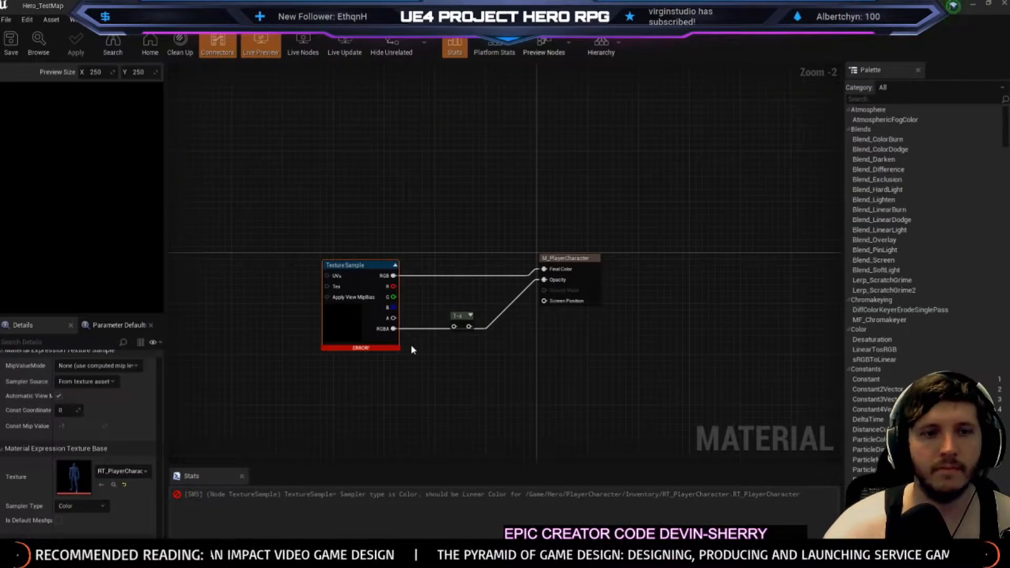
# Swap the Texture Sample's texture to another asset and back to RT_PlayerCharacter to make its Sampler Type Linear Color, and save the material
pyautogui.scroll(2, 363, 325)
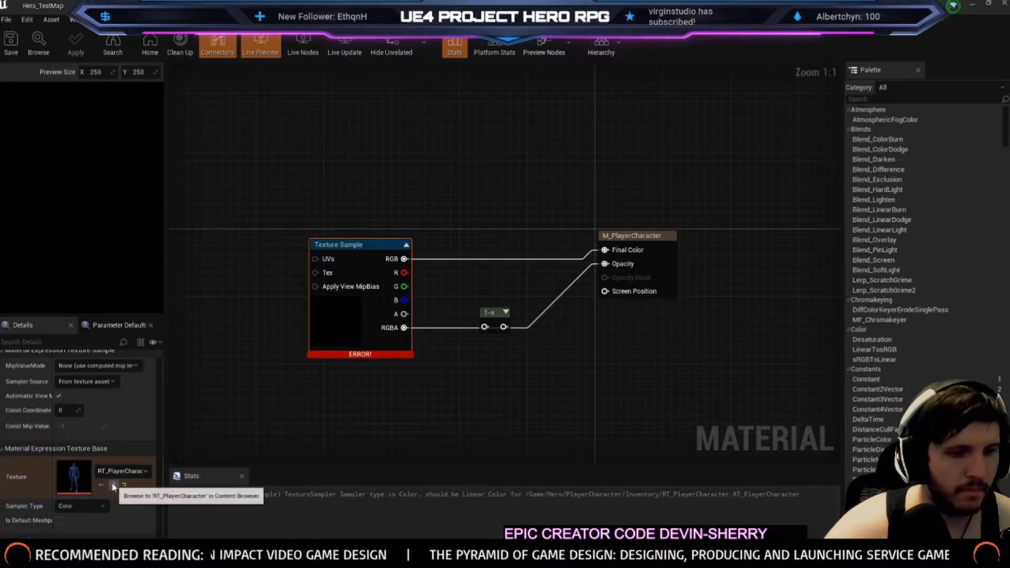
pyautogui.click(122, 472)
pyautogui.click(146, 341)
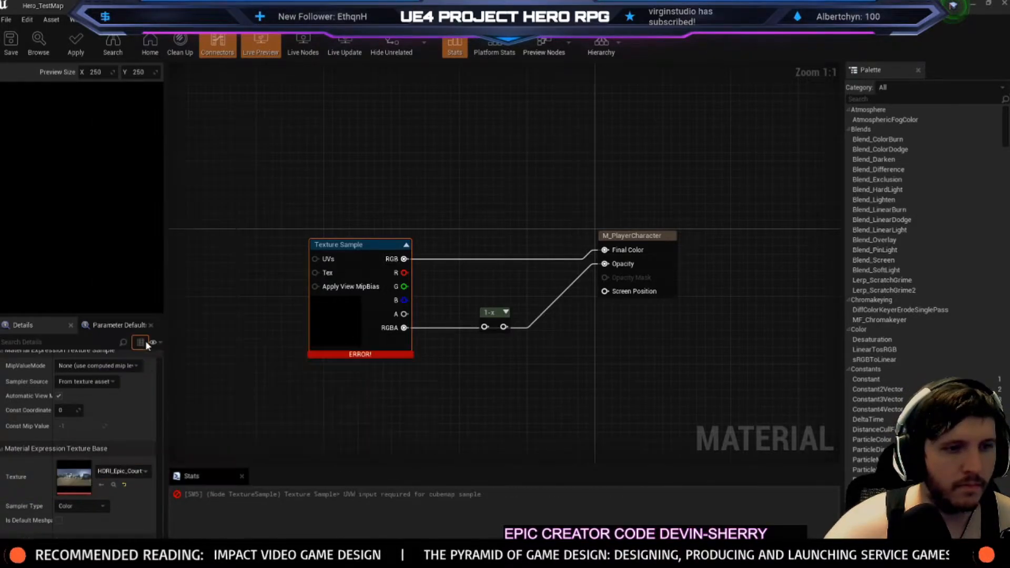
pyautogui.click(116, 472)
pyautogui.click(126, 371)
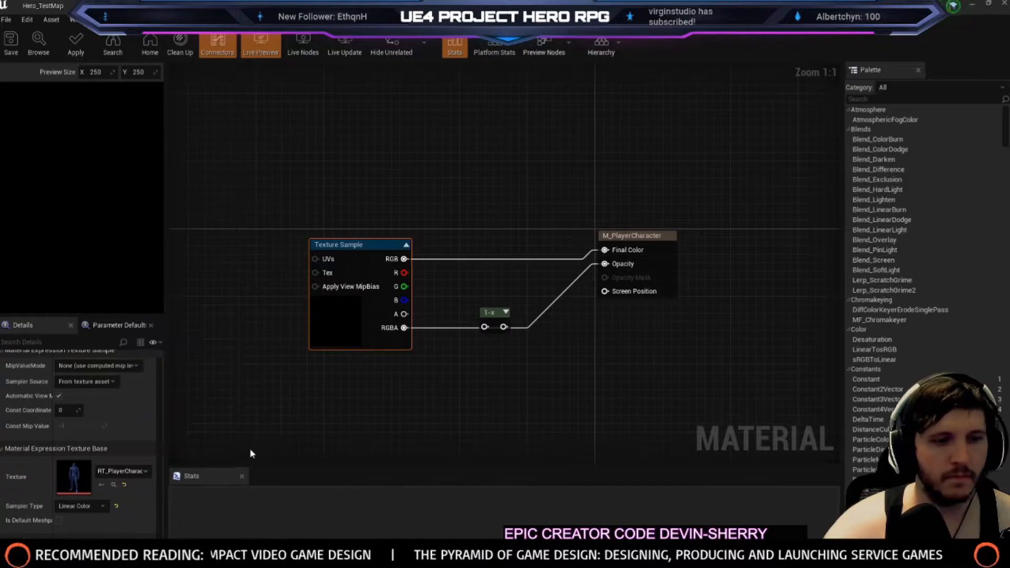
pyautogui.click(11, 42)
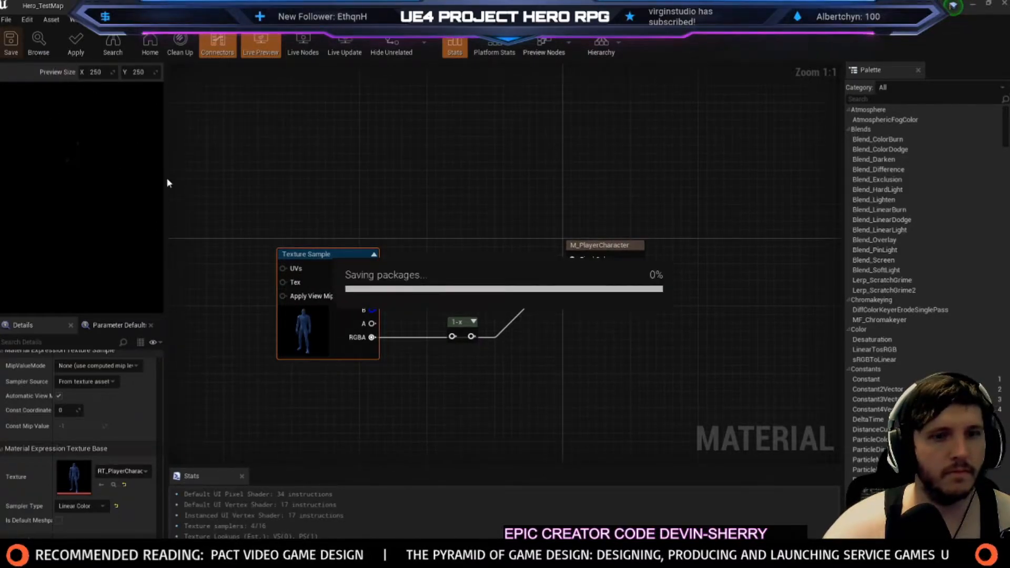
# Feed the One Minus node from the Texture Sample's A output, keep it driving Opacity, and apply the material
pyautogui.moveTo(375, 341); pyautogui.dragTo(435, 337)
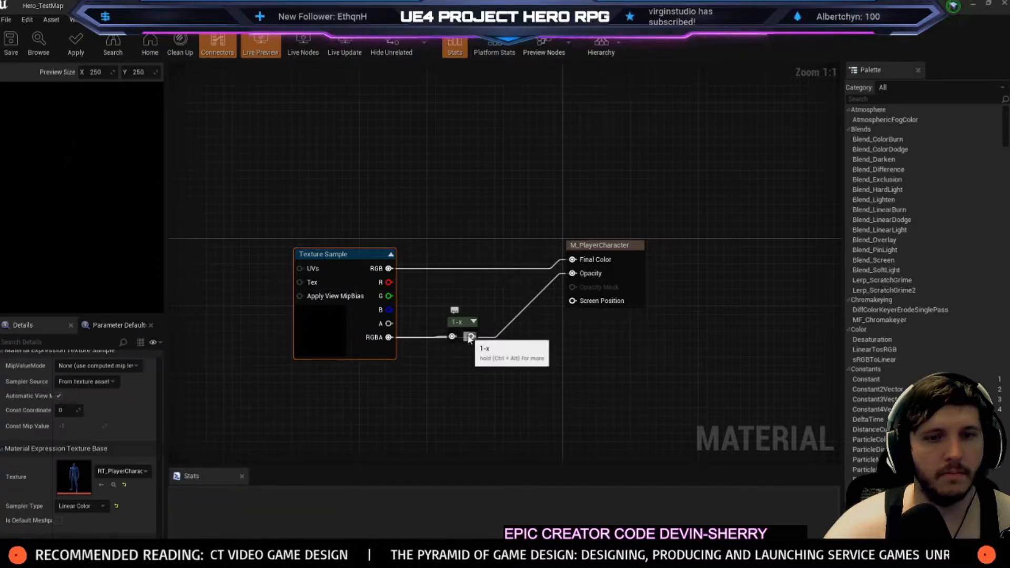
pyautogui.moveTo(389, 324); pyautogui.dragTo(573, 273)
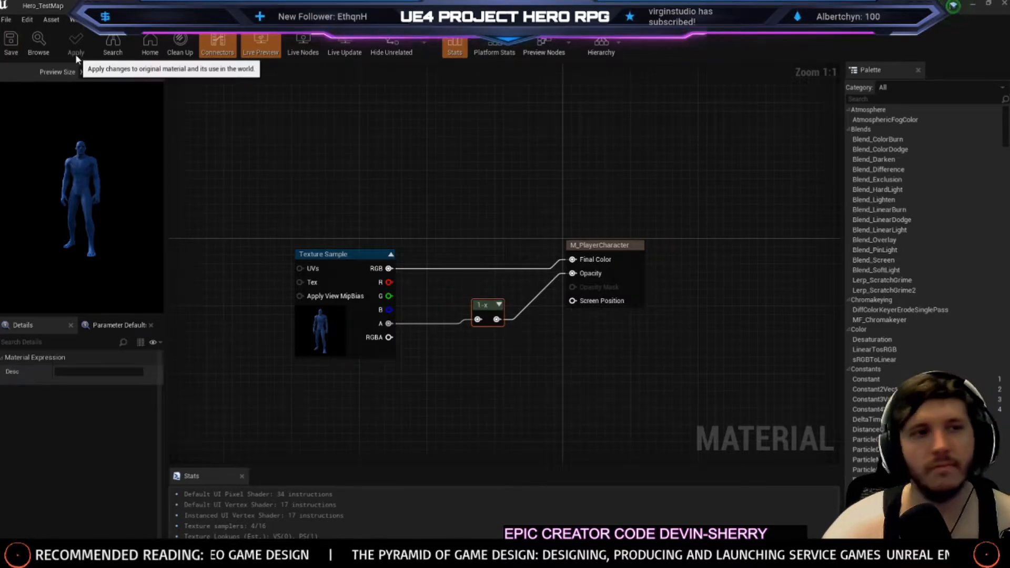
pyautogui.moveTo(321, 168); pyautogui.dragTo(320, 199, button='right')
# Check the preview in the BP_UI_InventoryMain designer and play-test Hero_TestMap with the inventory opened
pyautogui.hotkey('ctrl', 'Tab')
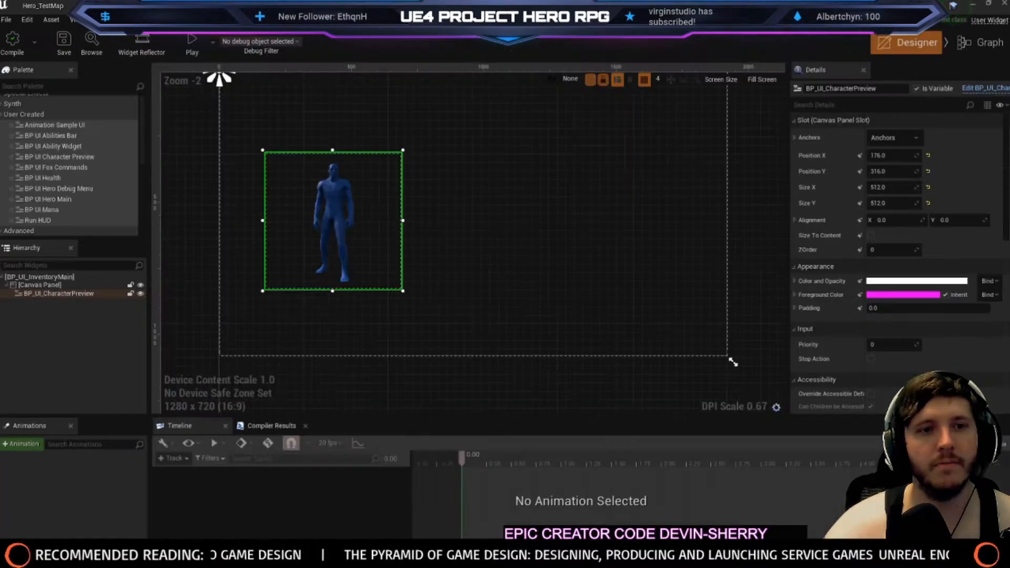
pyautogui.click(43, 5)
pyautogui.click(651, 45)
pyautogui.press('i')
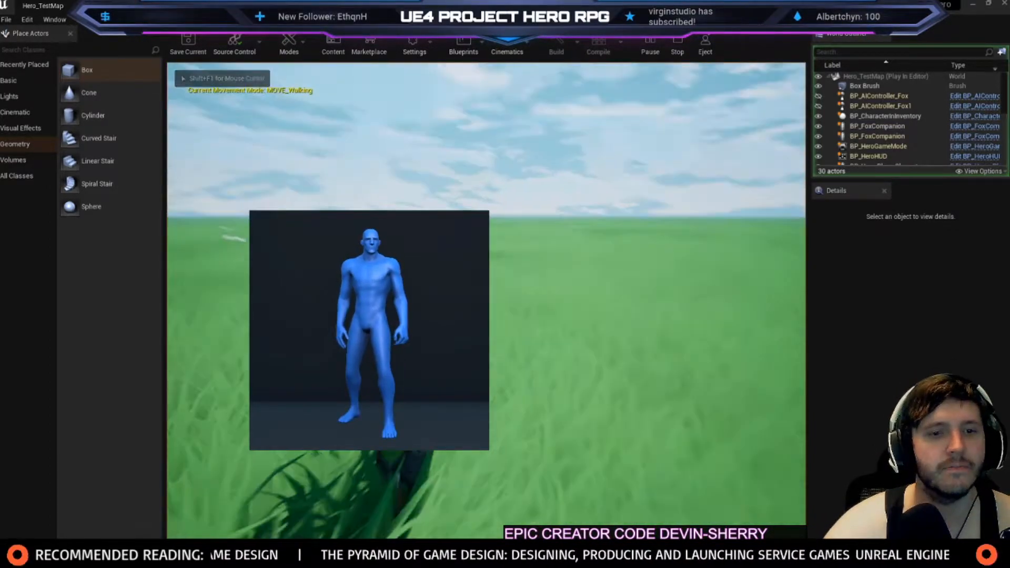
pyautogui.press('space')
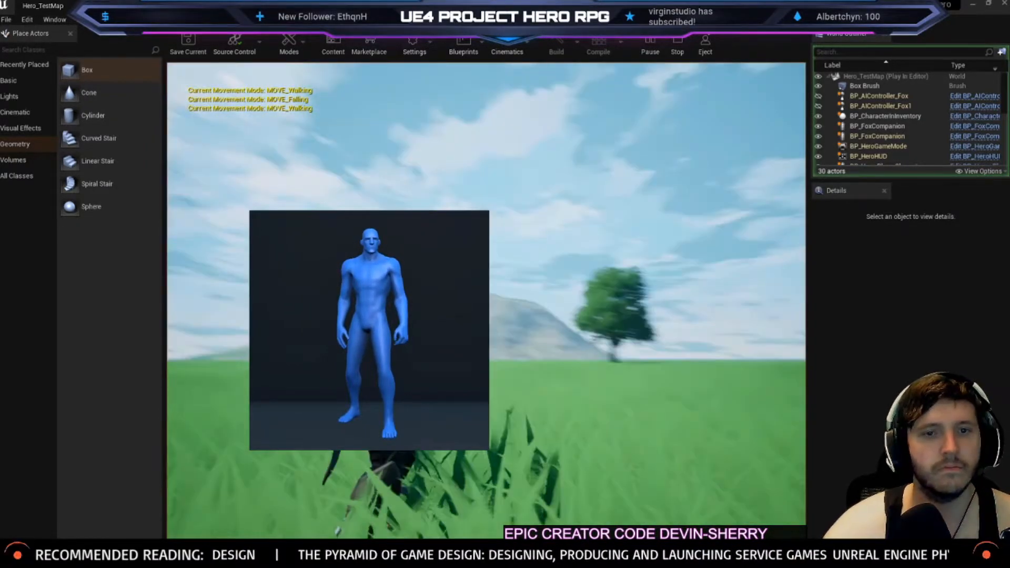
pyautogui.press('Escape')
# Return to M_PlayerCharacter, feed One Minus from the Texture Sample's RGBA output instead, and save the material
pyautogui.hotkey('ctrl', 'Tab')
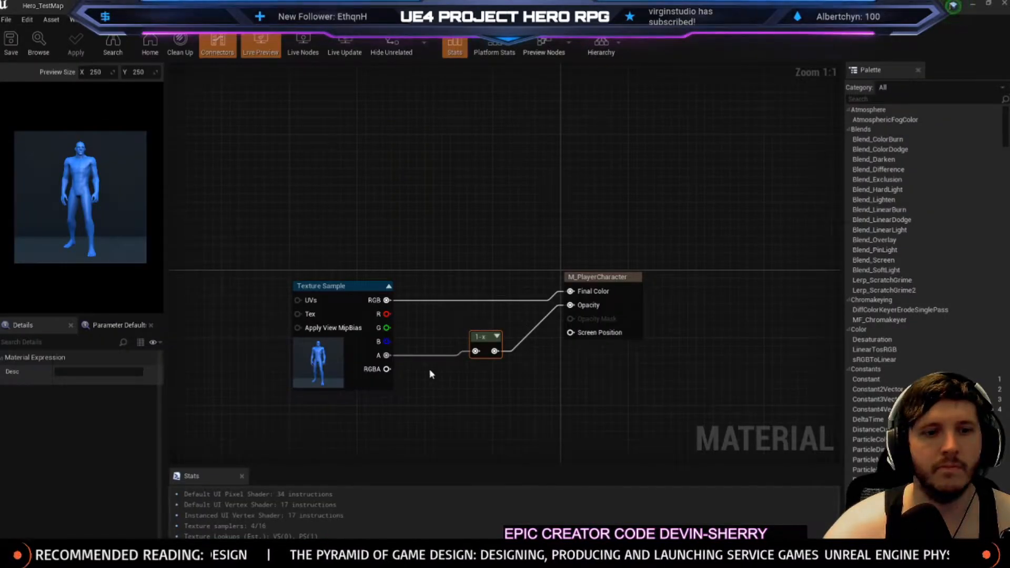
pyautogui.moveTo(434, 367); pyautogui.dragTo(393, 358, button='right')
pyautogui.moveTo(357, 350)
pyautogui.mouseDown()
pyautogui.moveTo(465, 334)
pyautogui.moveTo(441, 328)
pyautogui.moveTo(356, 351)
pyautogui.mouseUp()
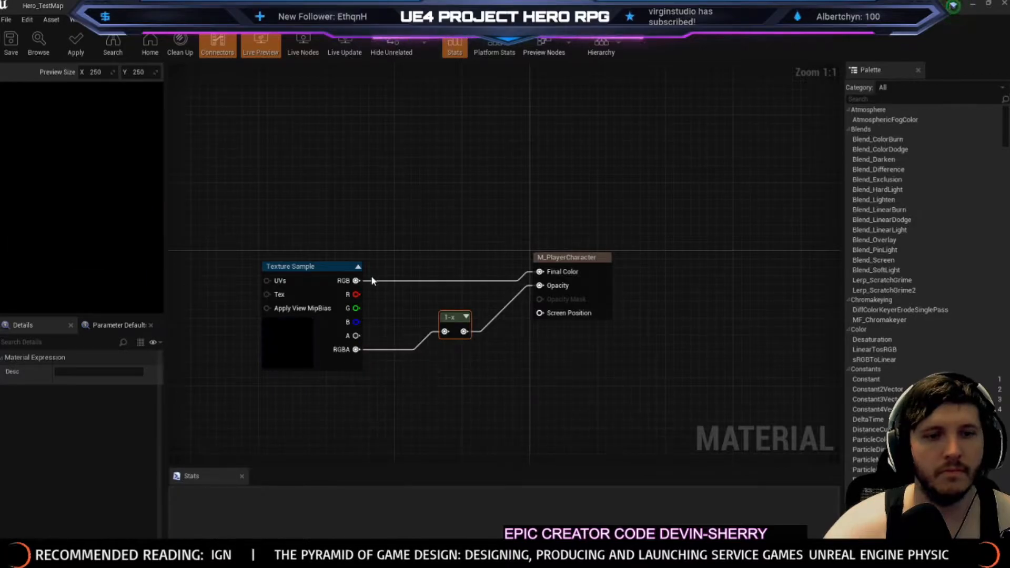
pyautogui.click(11, 43)
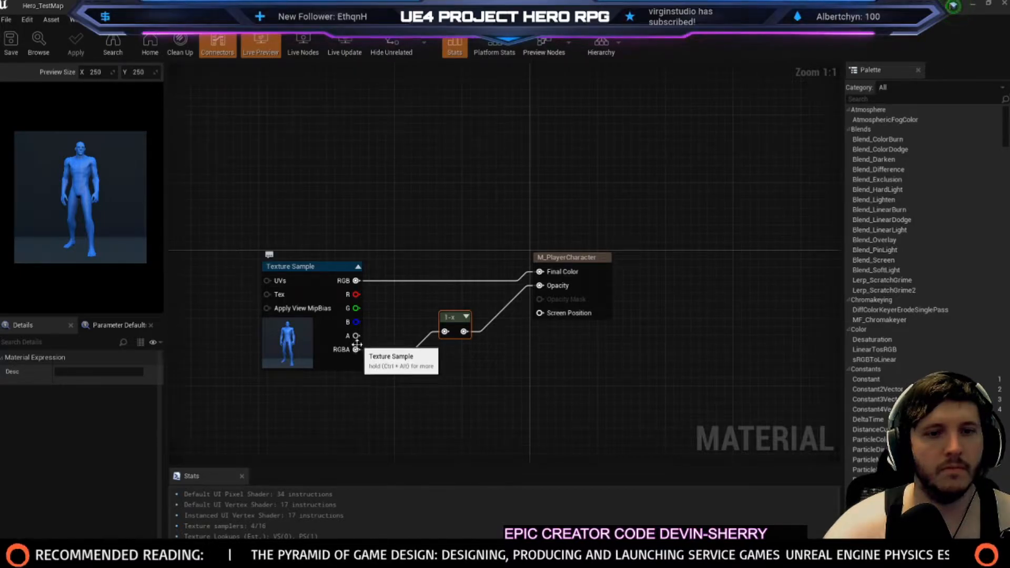
# Reconnect the Texture Sample's A output to the One Minus input and apply the material
pyautogui.moveTo(356, 335); pyautogui.dragTo(445, 331)
pyautogui.moveTo(413, 286); pyautogui.dragTo(381, 286, button='right')
pyautogui.moveTo(323, 335); pyautogui.dragTo(414, 330)
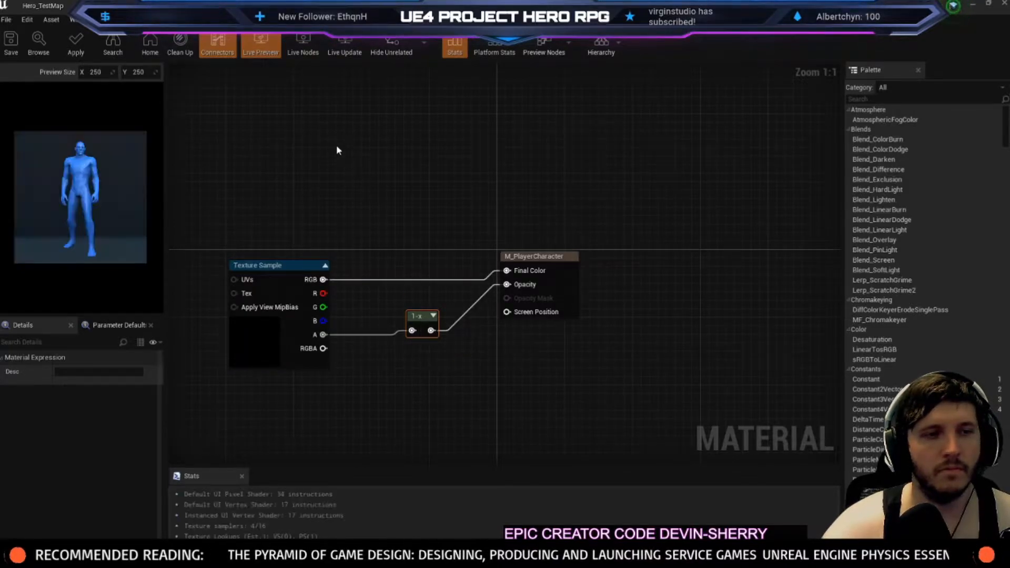
pyautogui.click(81, 46)
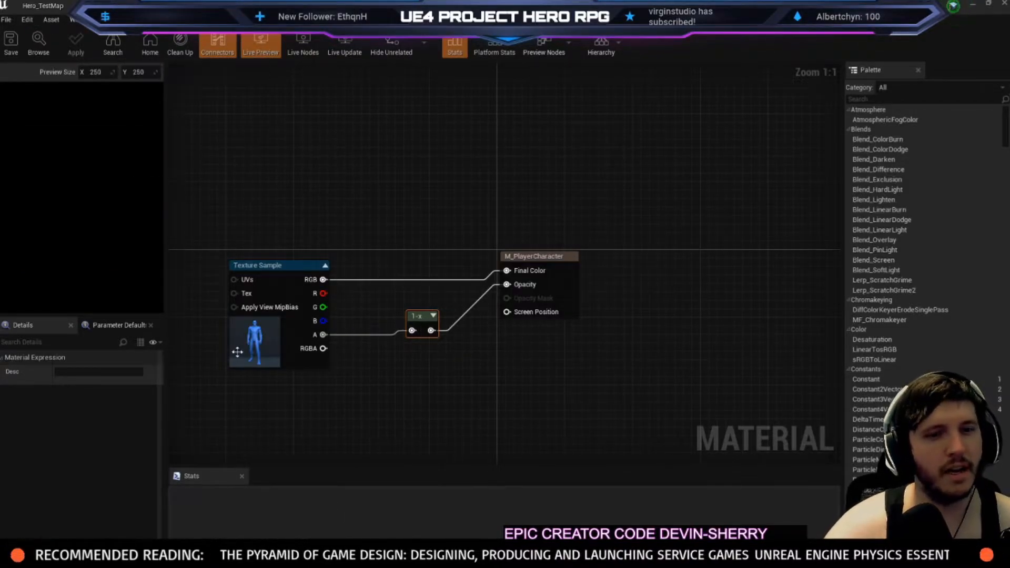
# Locate M_PlayerCharacter in the Content Browser, open RT_PlayerCharacter beside it to inspect its transparency, and return to the material graph
pyautogui.click(38, 43)
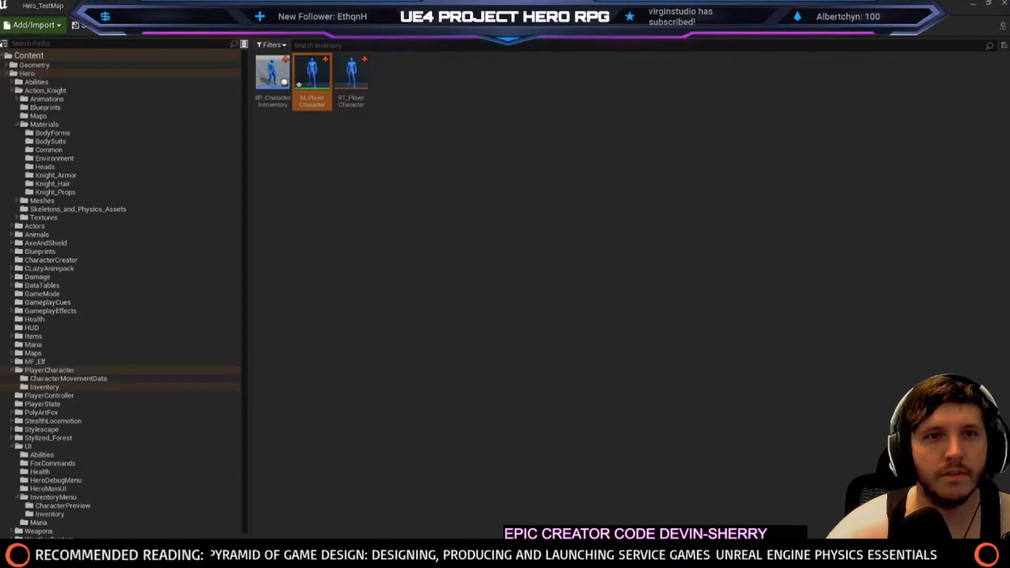
pyautogui.doubleClick(351, 79)
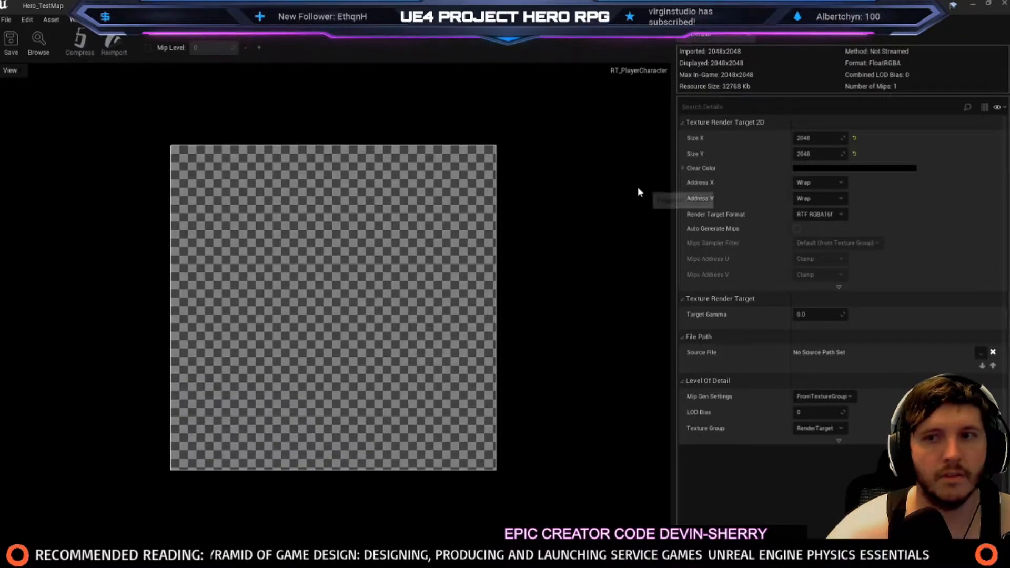
pyautogui.click(485, 37)
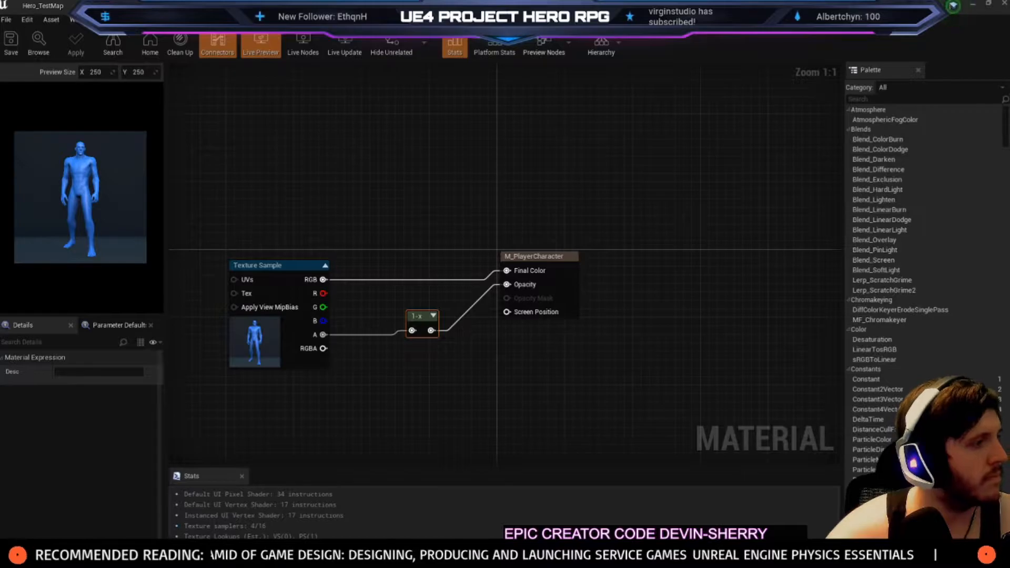
pyautogui.moveTo(292, 241); pyautogui.dragTo(335, 254, button='right')
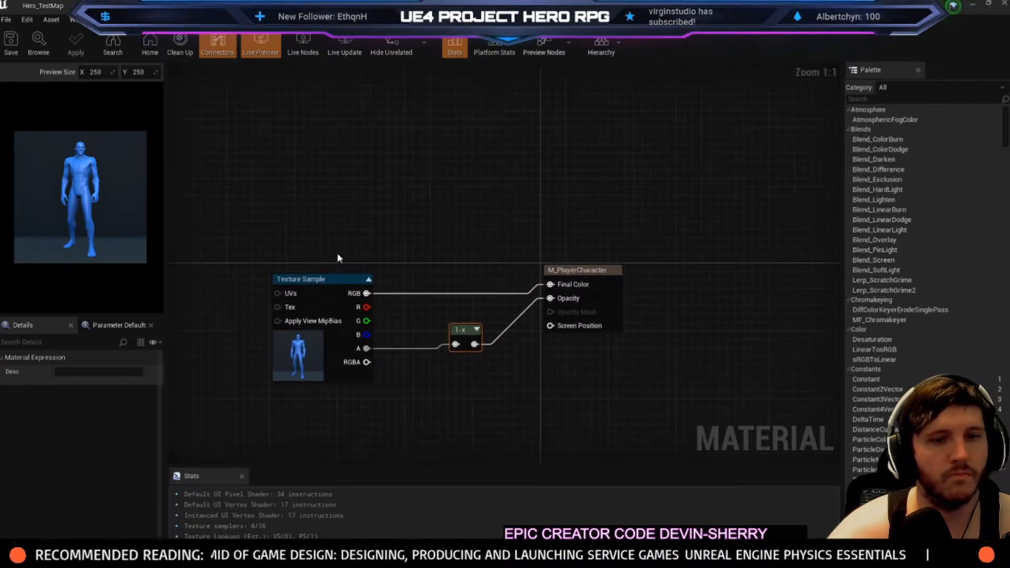
# Inspect the RT_PlayerCharacter render target with its alpha channel display turned off and back on
pyautogui.hotkey('ctrl', 'Tab')
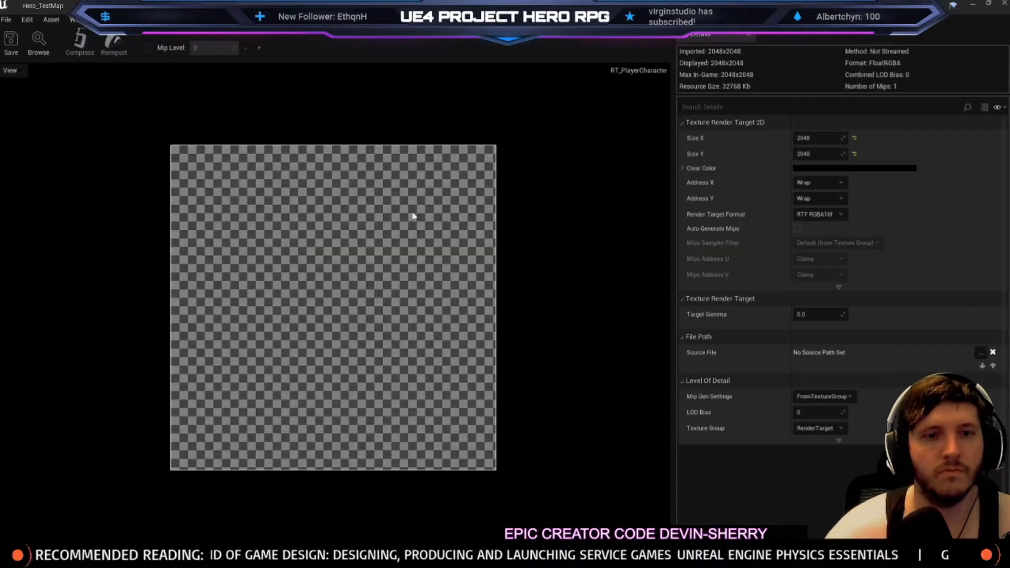
pyautogui.scroll(2, 316, 293)
pyautogui.scroll(-3, 307, 316)
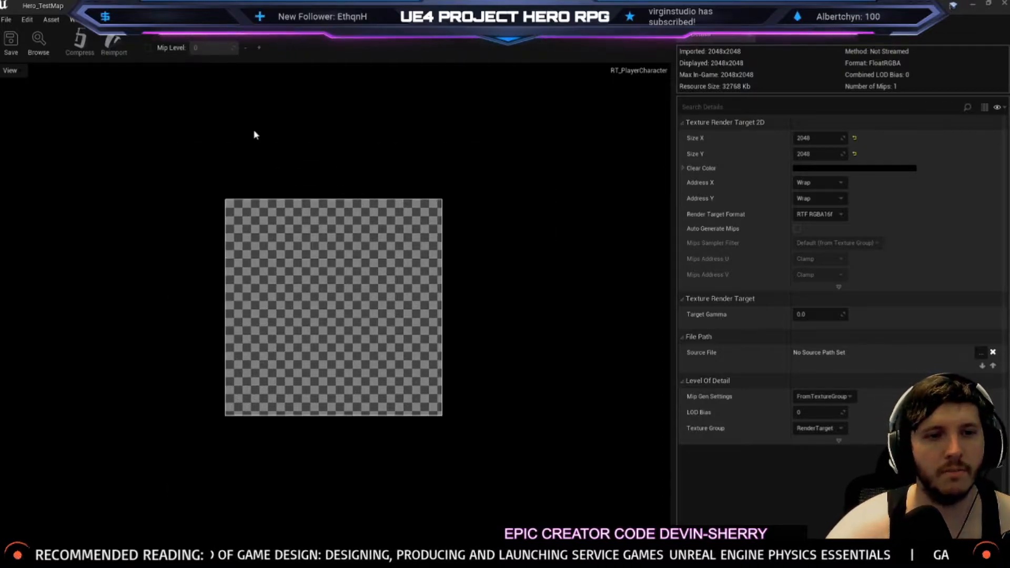
pyautogui.click(26, 71)
pyautogui.click(8, 128)
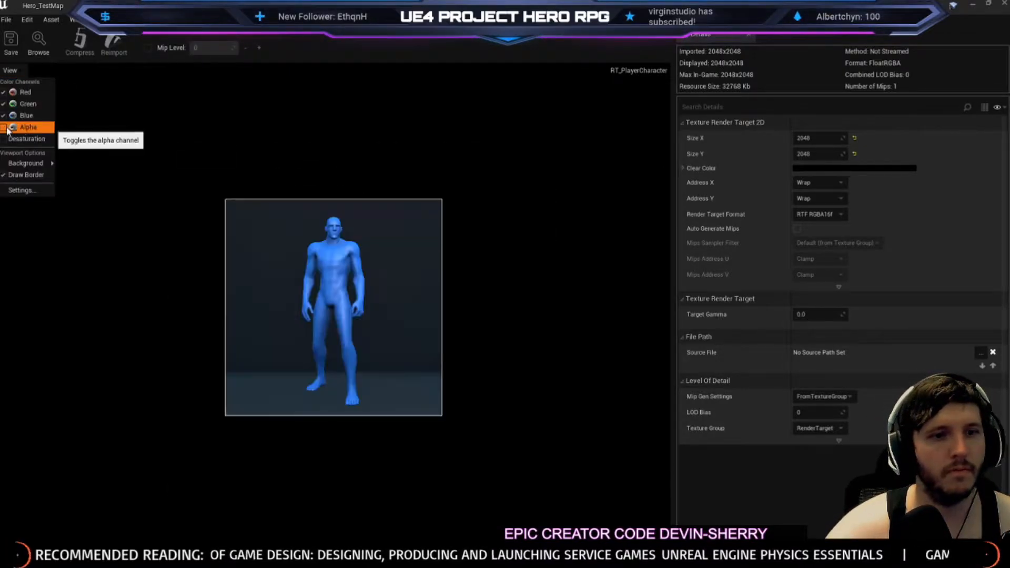
pyautogui.click(8, 127)
pyautogui.click(368, 148)
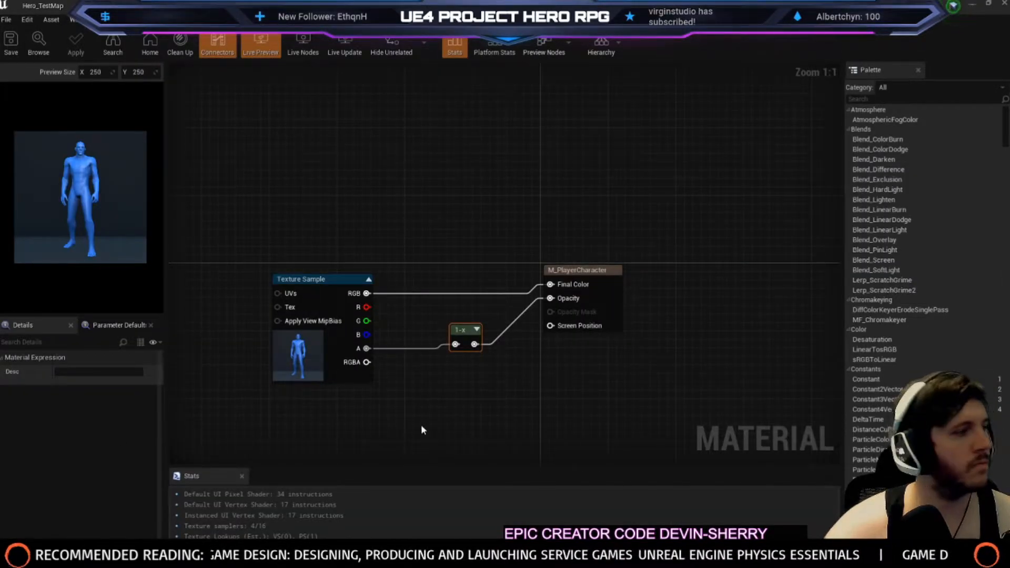
# In M_PlayerCharacter, disconnect One Minus from both the Texture Sample and Opacity, keep RGB wired to Final Color, and apply the material
pyautogui.moveTo(421, 428); pyautogui.dragTo(399, 418, button='right')
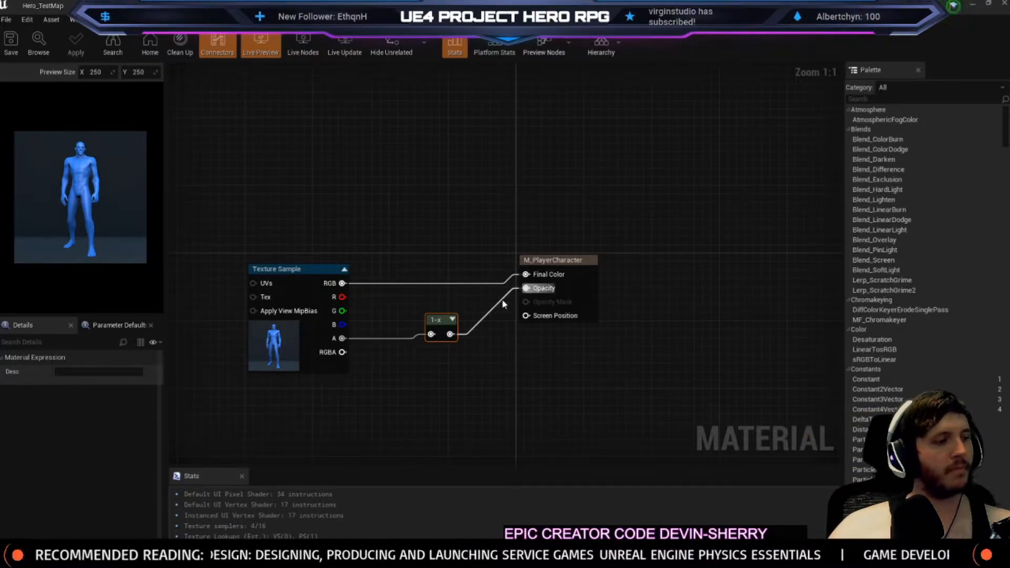
pyautogui.moveTo(370, 340); pyautogui.dragTo(414, 358, button='right')
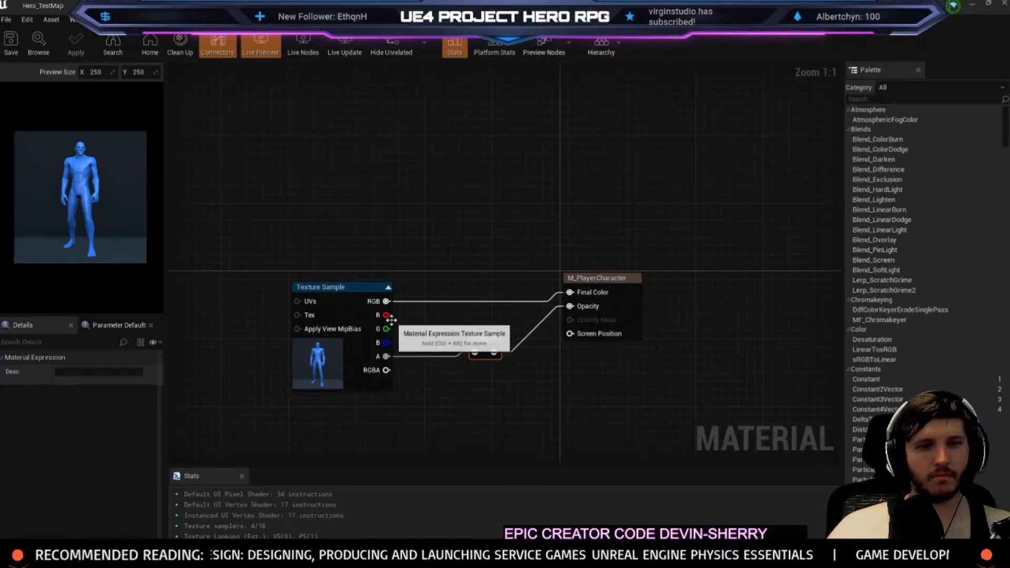
pyautogui.keyDown('alt'); pyautogui.click(387, 301); pyautogui.keyUp('alt')
pyautogui.keyDown('alt'); pyautogui.click(386, 357); pyautogui.keyUp('alt')
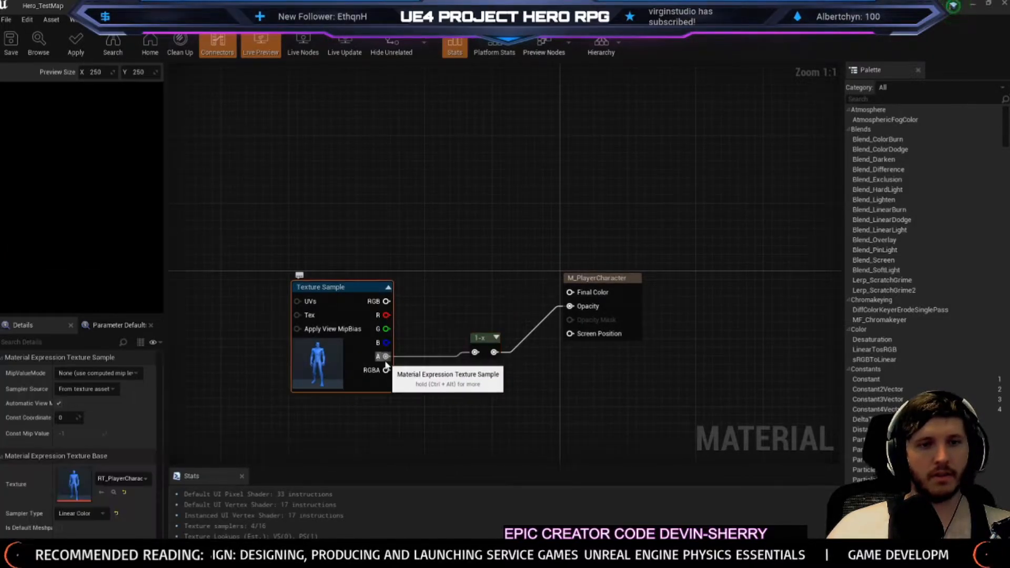
pyautogui.moveTo(386, 302); pyautogui.dragTo(570, 292)
pyautogui.keyDown('alt'); pyautogui.click(570, 306); pyautogui.keyUp('alt')
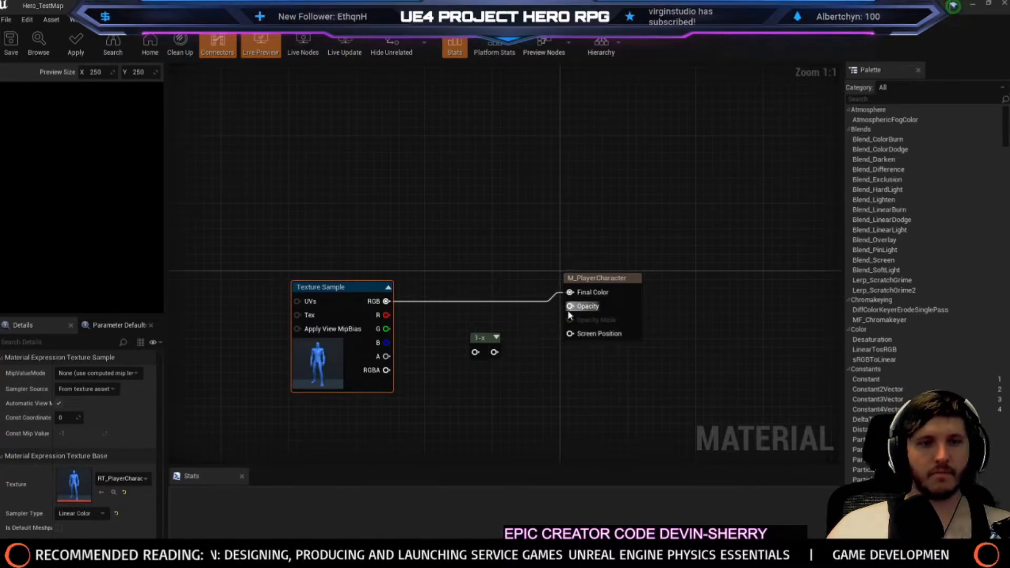
pyautogui.click(73, 53)
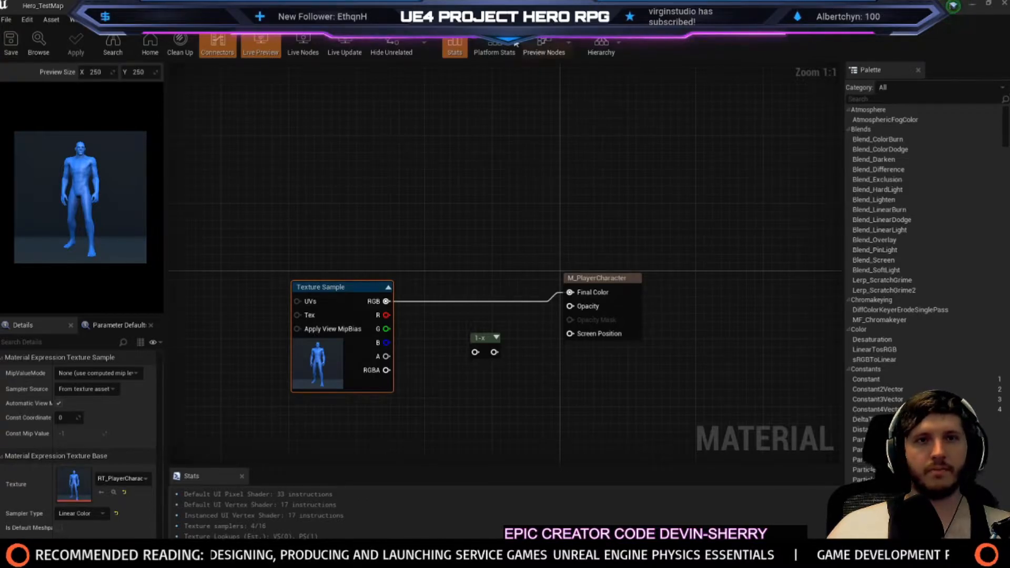
# Recheck RT_PlayerCharacter's transparency, locating the render target in the Content Browser and reopening it
pyautogui.click(532, 7)
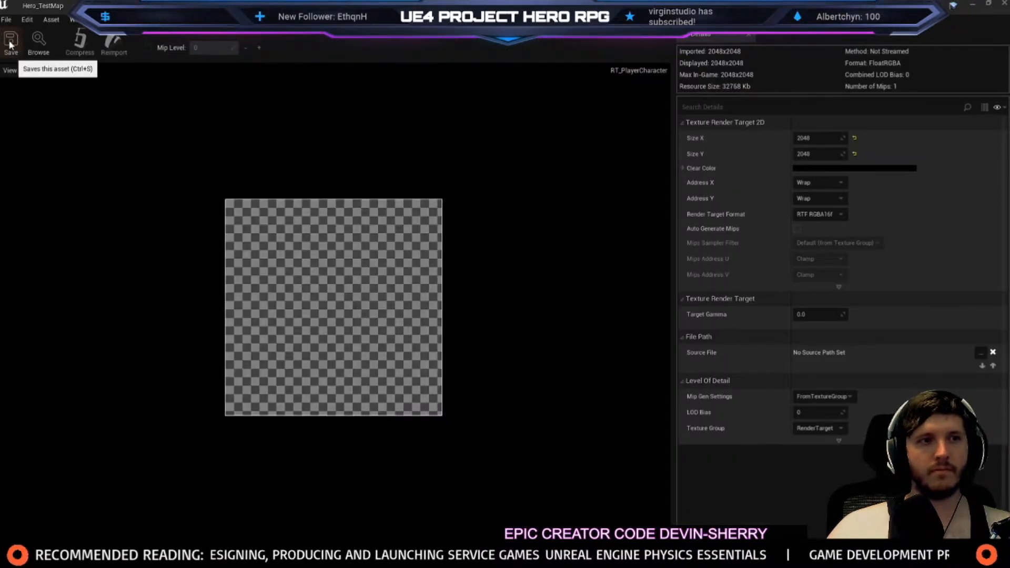
pyautogui.click(39, 42)
pyautogui.doubleClick(357, 98)
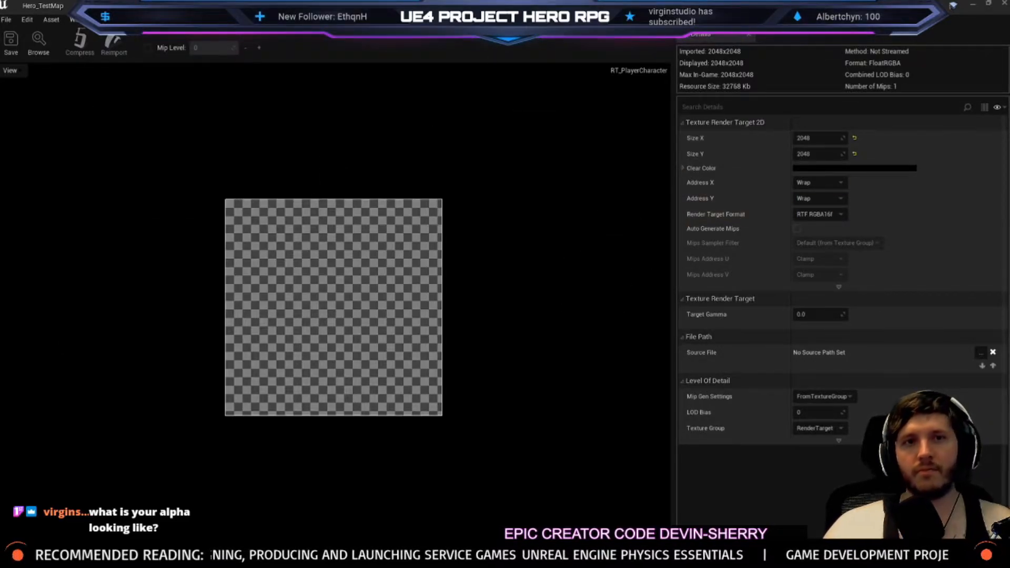
# Return to M_PlayerCharacter, route the Texture Sample's A output through One Minus into Opacity, and save the material
pyautogui.hotkey('ctrl', 'Tab')
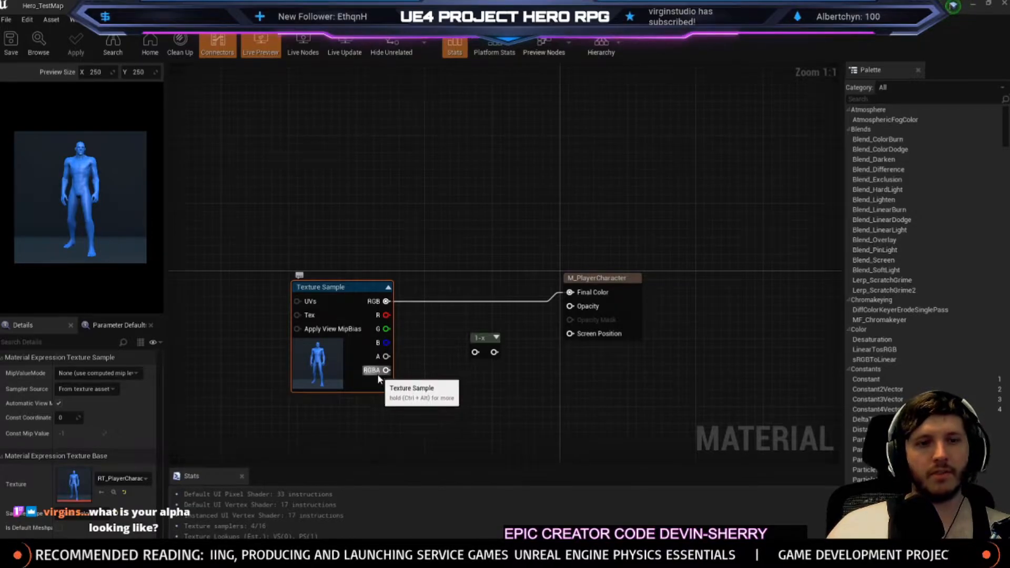
pyautogui.moveTo(386, 370); pyautogui.dragTo(570, 305)
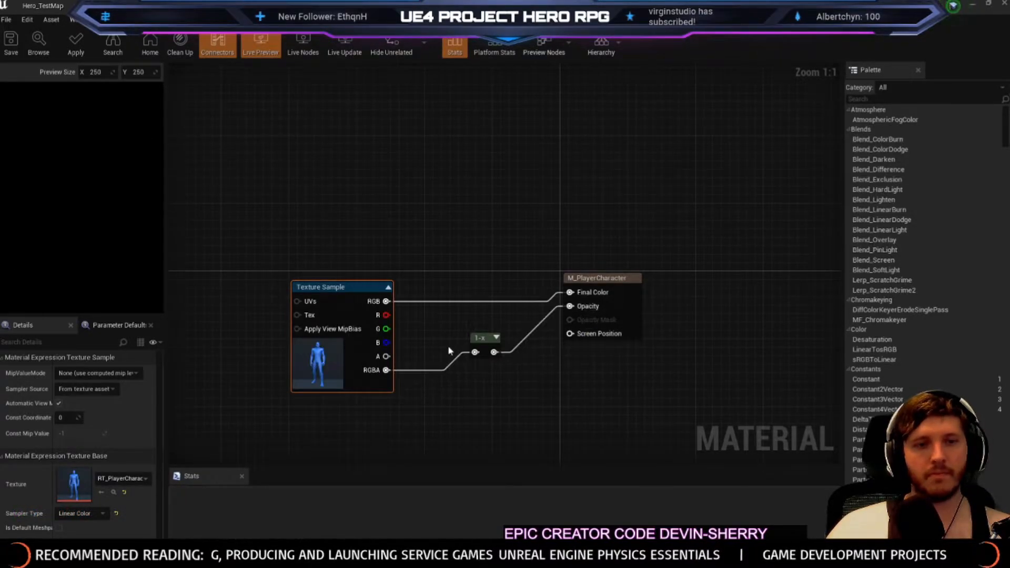
pyautogui.moveTo(386, 356); pyautogui.dragTo(495, 352)
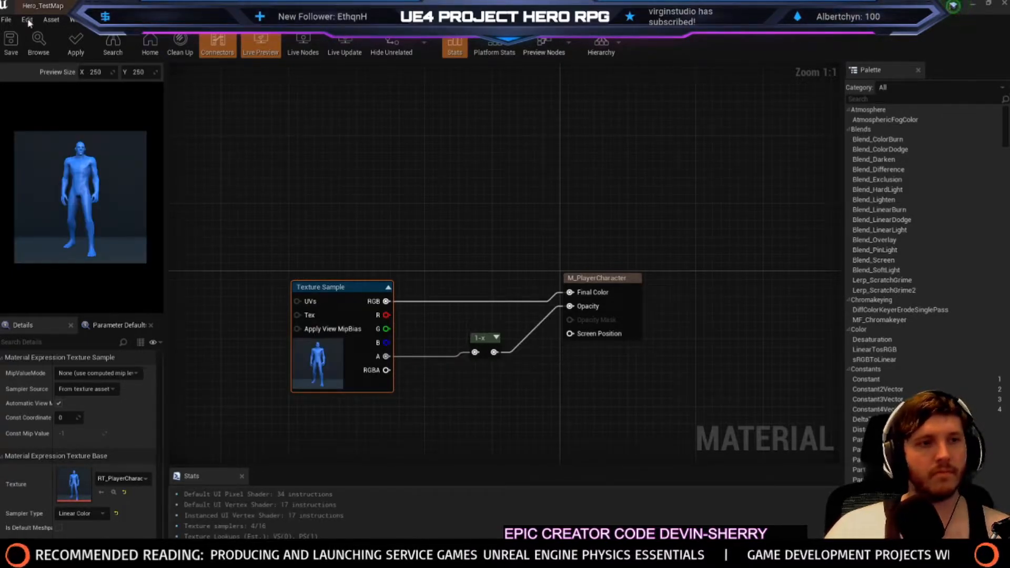
pyautogui.hotkey('ctrl', 's')
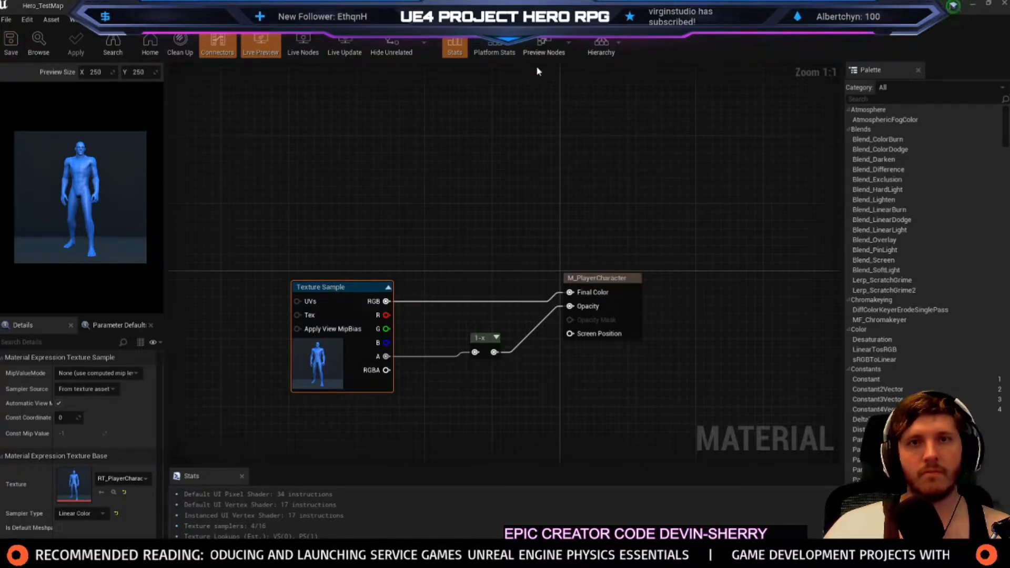
# Examine RT_PlayerCharacter again and review which color channels its view displays
pyautogui.click(158, 6)
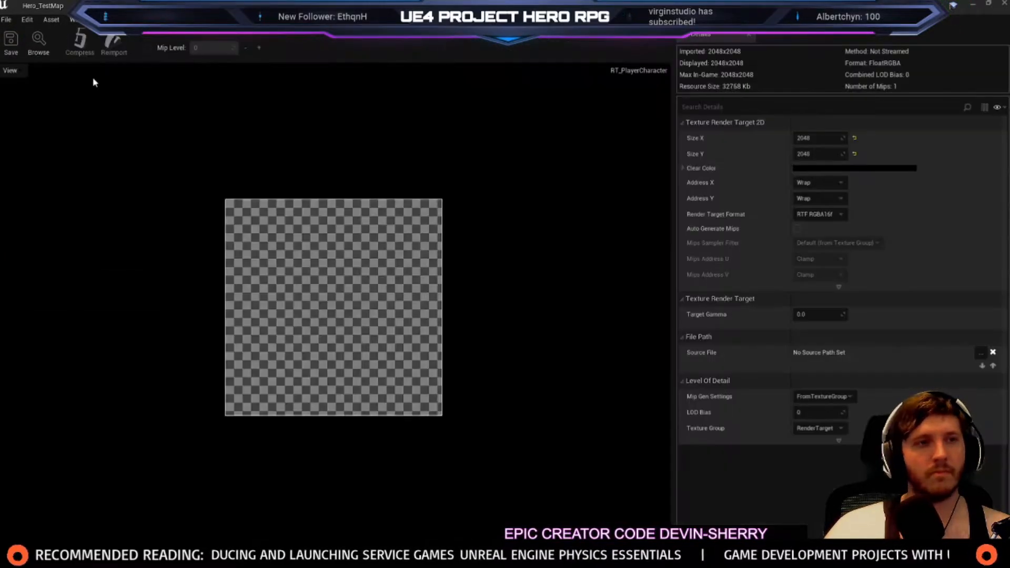
pyautogui.click(28, 20)
pyautogui.click(28, 20)
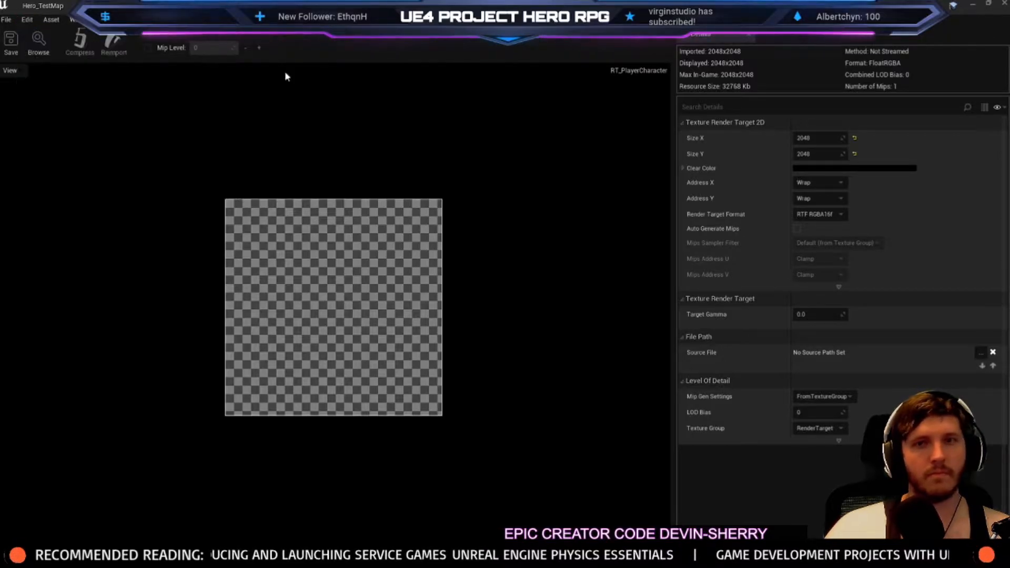
pyautogui.click(24, 75)
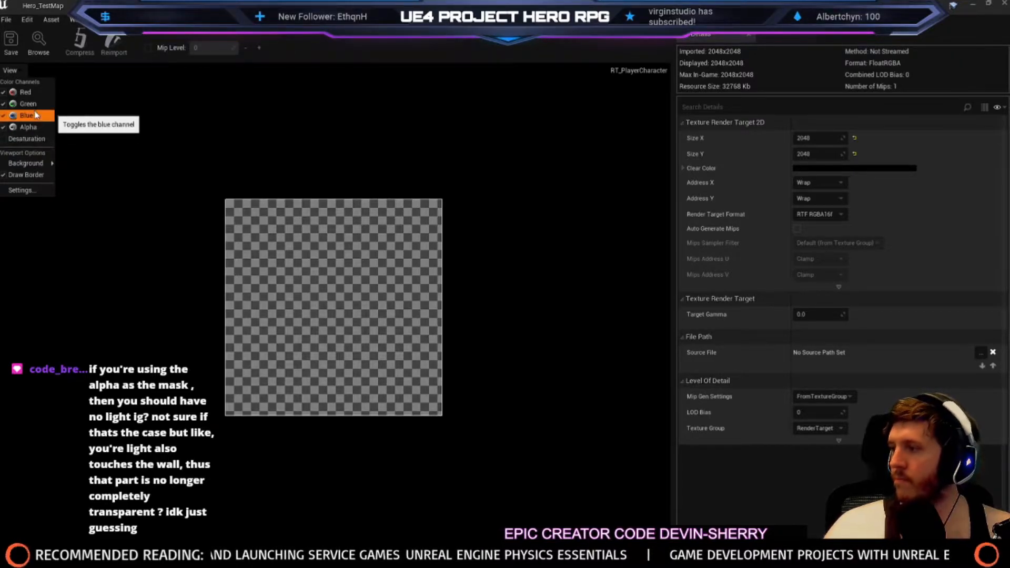
pyautogui.click(38, 5)
pyautogui.press('w')
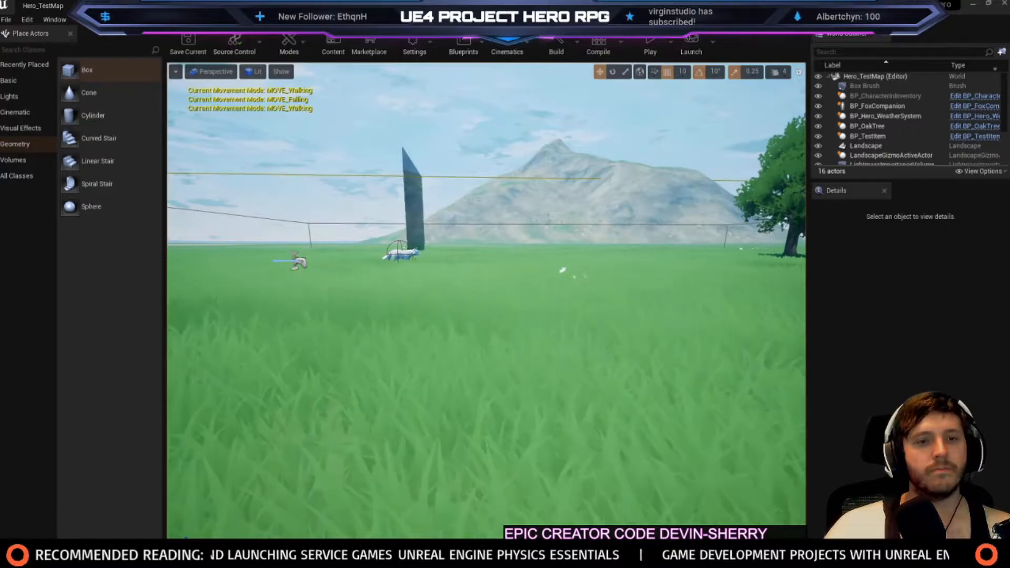
pyautogui.press('q')
pyautogui.press('e')
# Switch to the YouTube equipment tutorial in the browser and review its MeshRenderTarget transparency by stepping the video back
pyautogui.hotkey('alt', 'Tab')
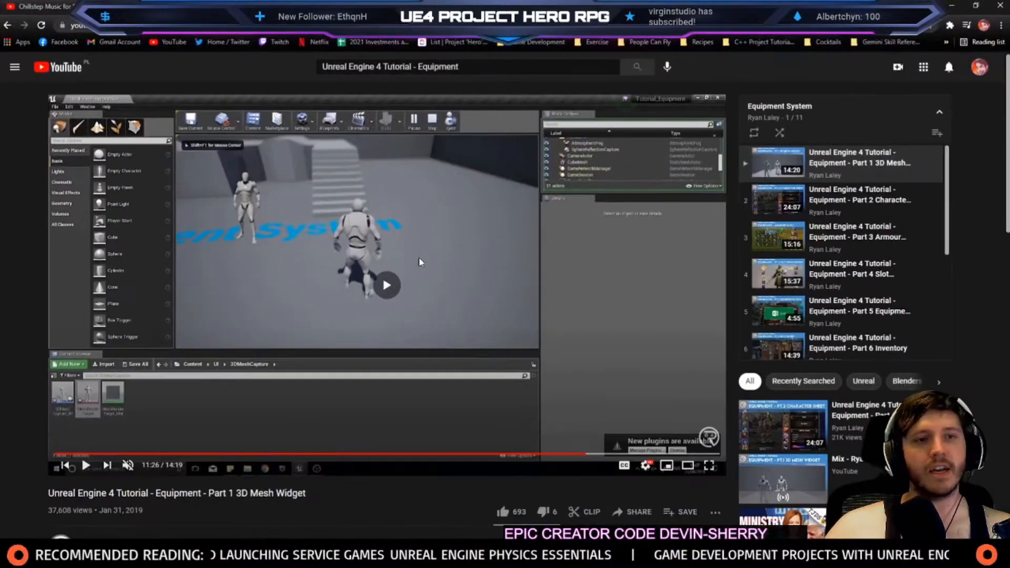
pyautogui.doubleClick(429, 233)
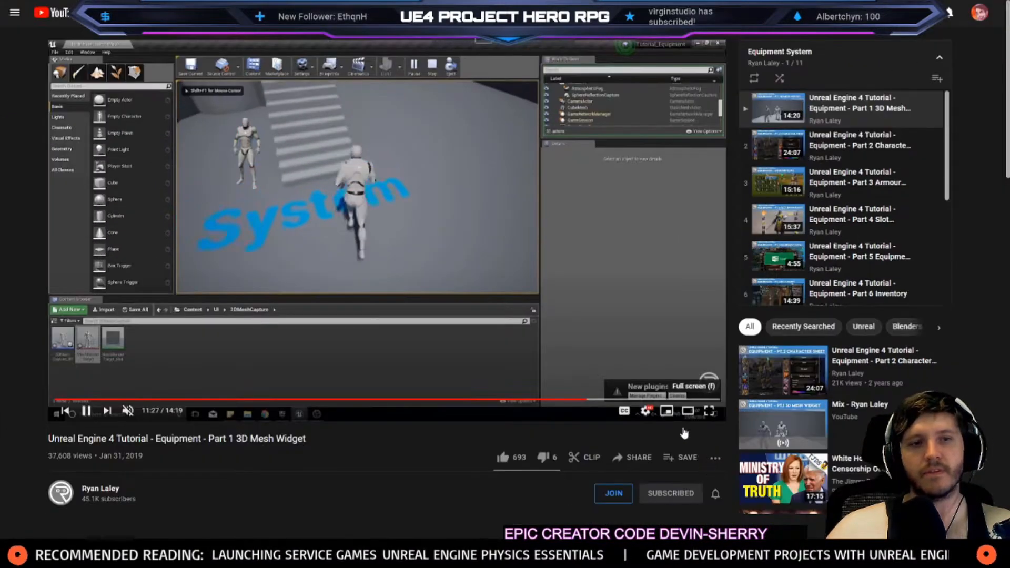
pyautogui.press('Left')
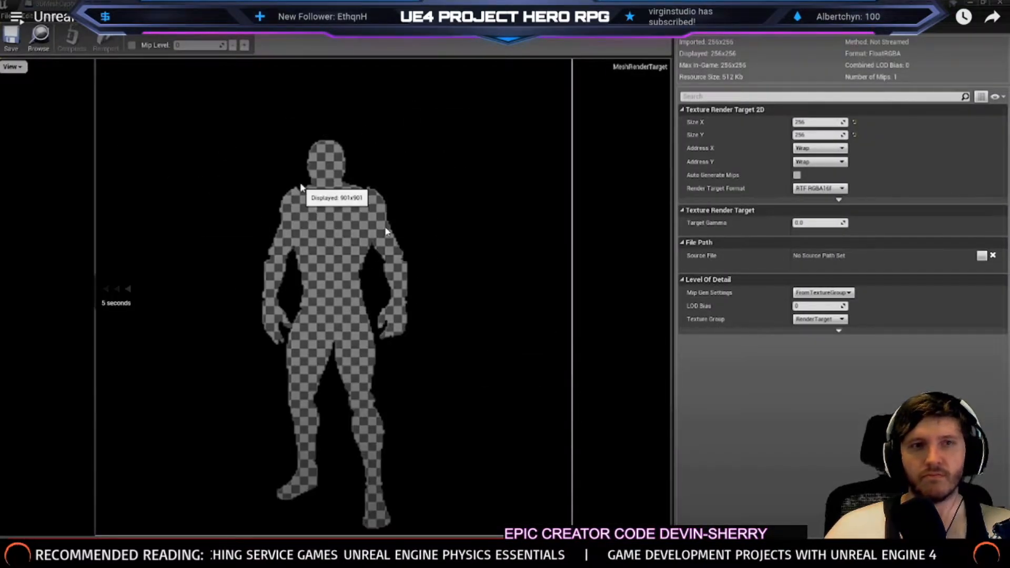
pyautogui.click(518, 224)
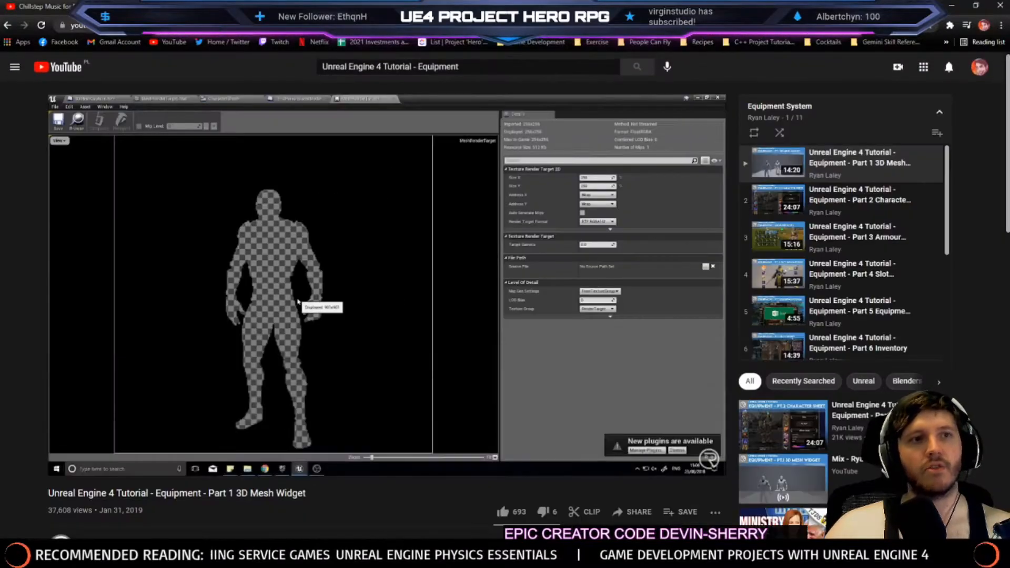
pyautogui.moveTo(463, 6); pyautogui.dragTo(0, 206)
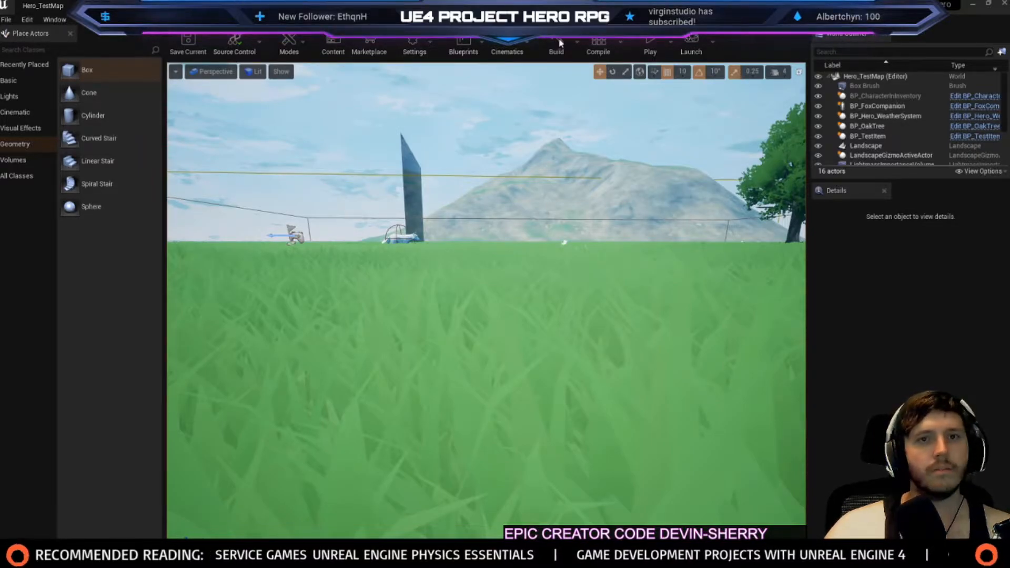
# Compare RT_PlayerCharacter with the tutorial by stepping through its play-test section around 11:25, and return to Unreal Editor
pyautogui.click(500, 6)
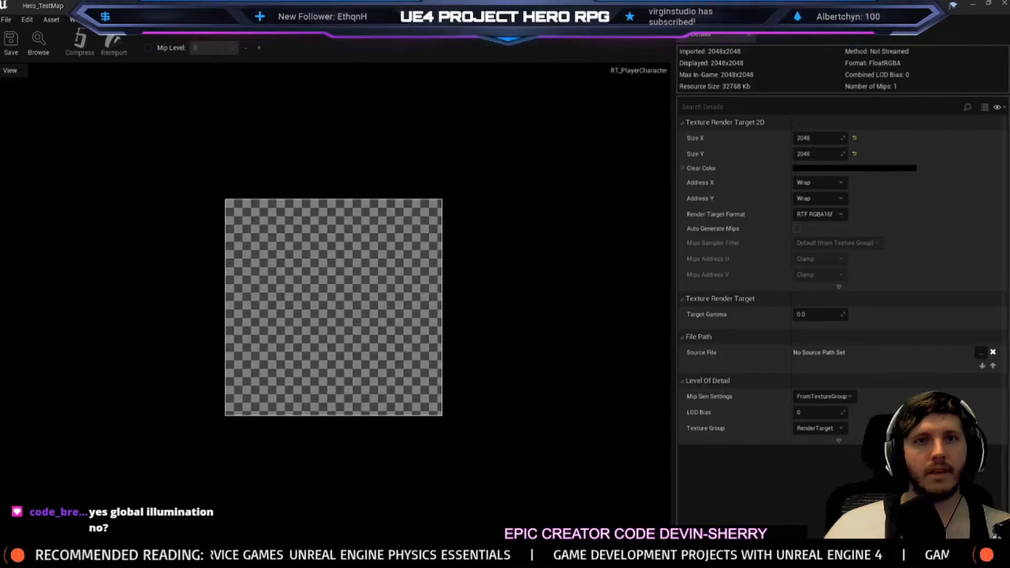
pyautogui.moveTo(0, 513); pyautogui.dragTo(369, 1)
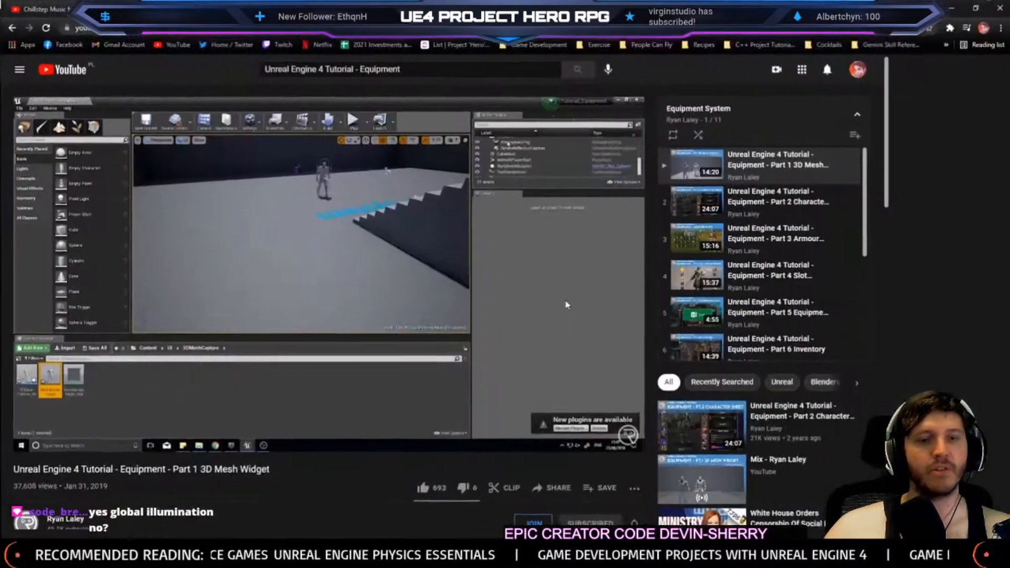
pyautogui.click(449, 320)
pyautogui.press('Right')
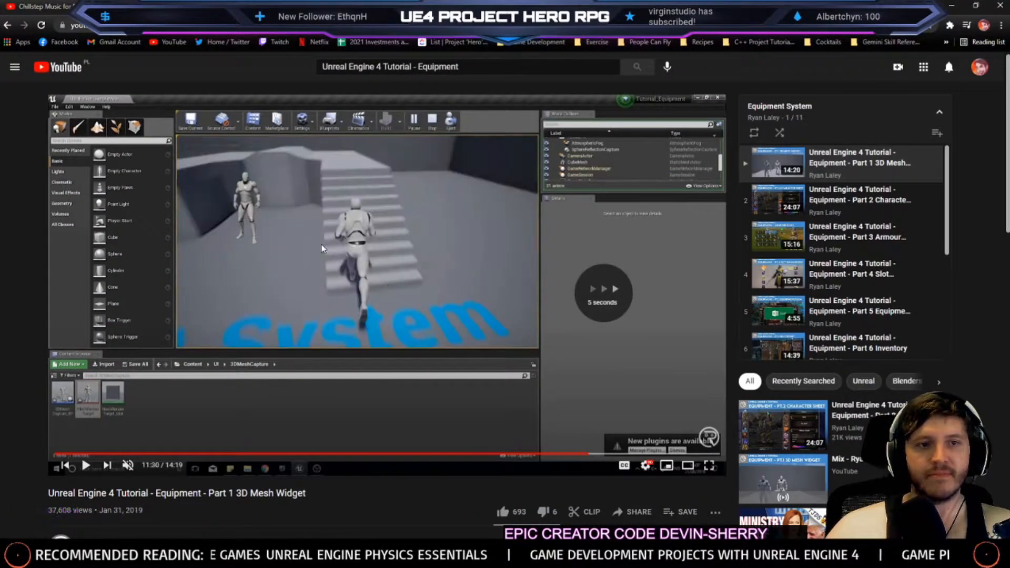
pyautogui.press('Right')
pyautogui.press('Left')
pyautogui.press('Left')
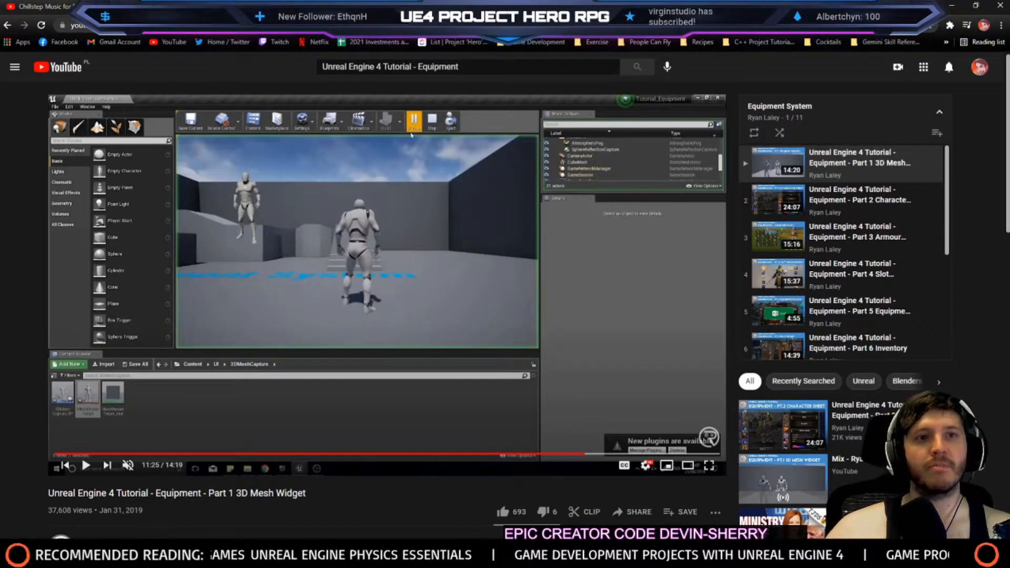
pyautogui.click(951, 5)
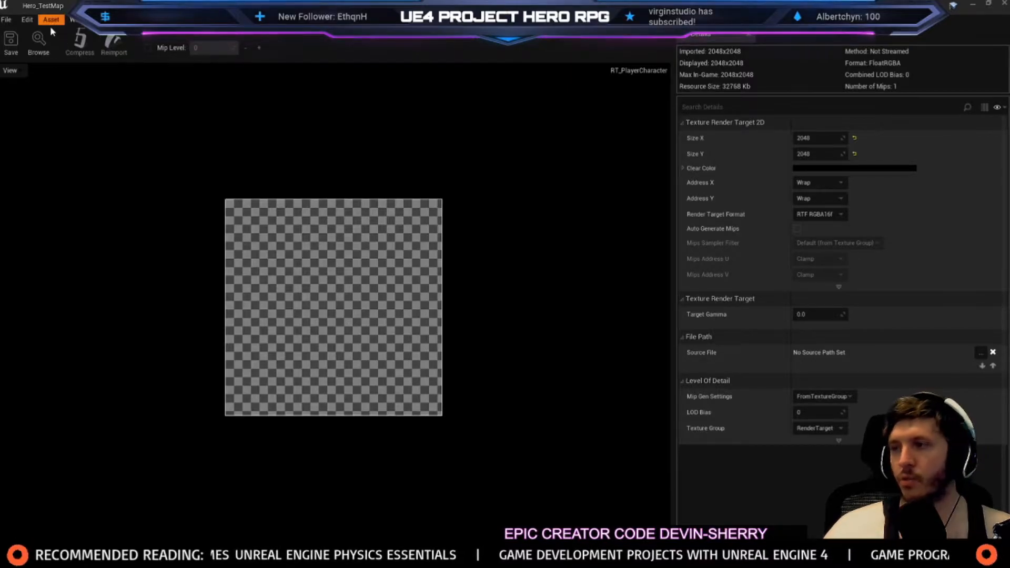
# Review the node connections and the material domain and blend mode settings of M_PlayerCharacter
pyautogui.click(332, 6)
pyautogui.click(354, 213)
pyautogui.moveTo(354, 210); pyautogui.dragTo(425, 172, button='right')
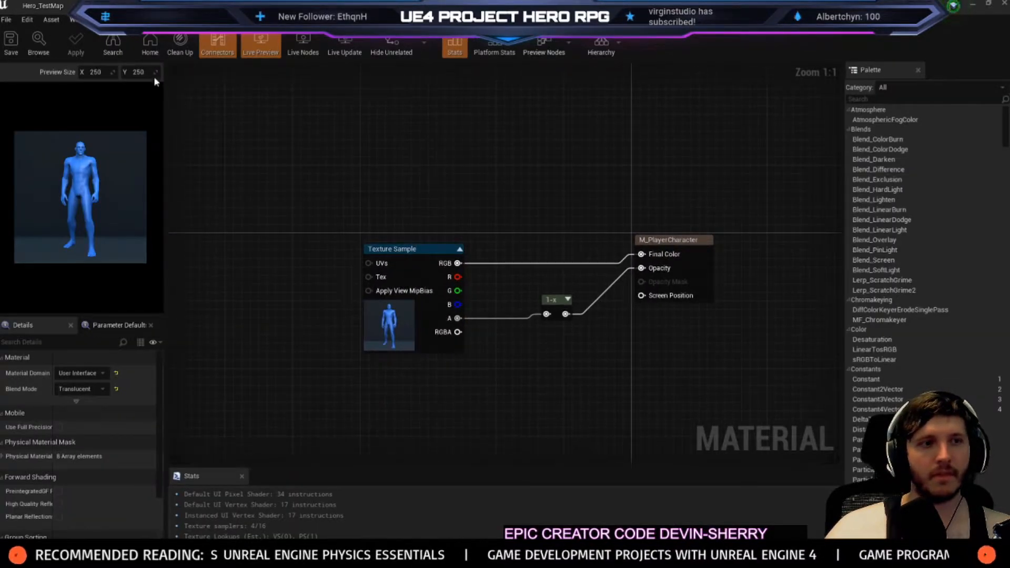
# Open the recently used M_CharacterPreview level
pyautogui.click(61, 4)
pyautogui.click(7, 19)
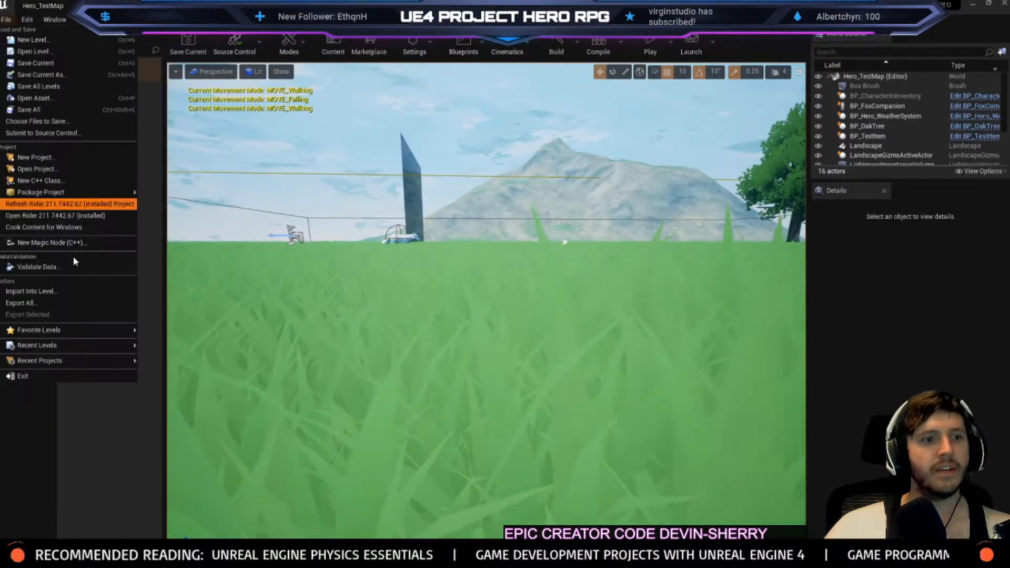
pyautogui.moveTo(79, 346)
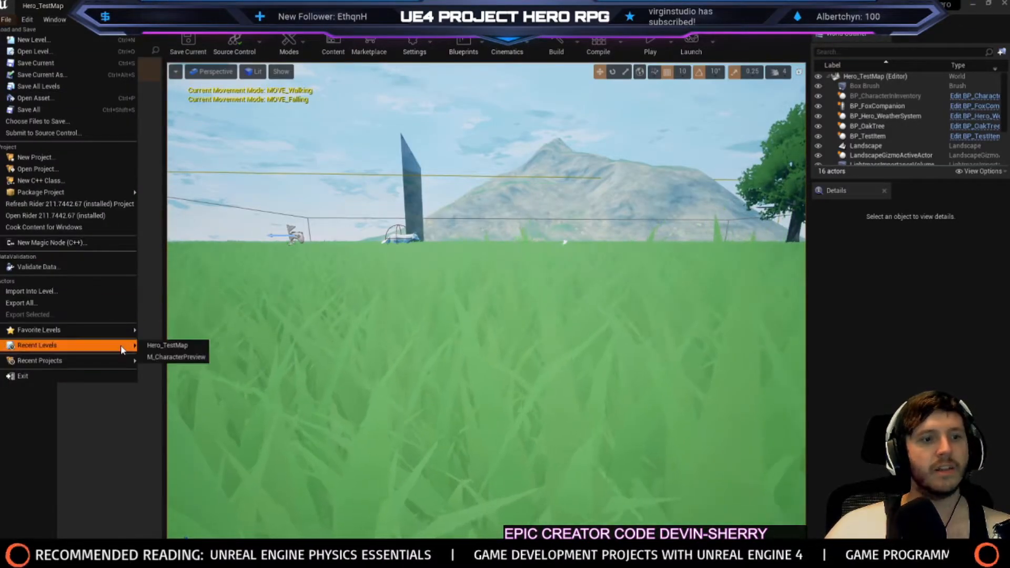
pyautogui.click(167, 357)
# Set the PointLight's intensity to 0 in M_CharacterPreview and save the level
pyautogui.click(505, 434)
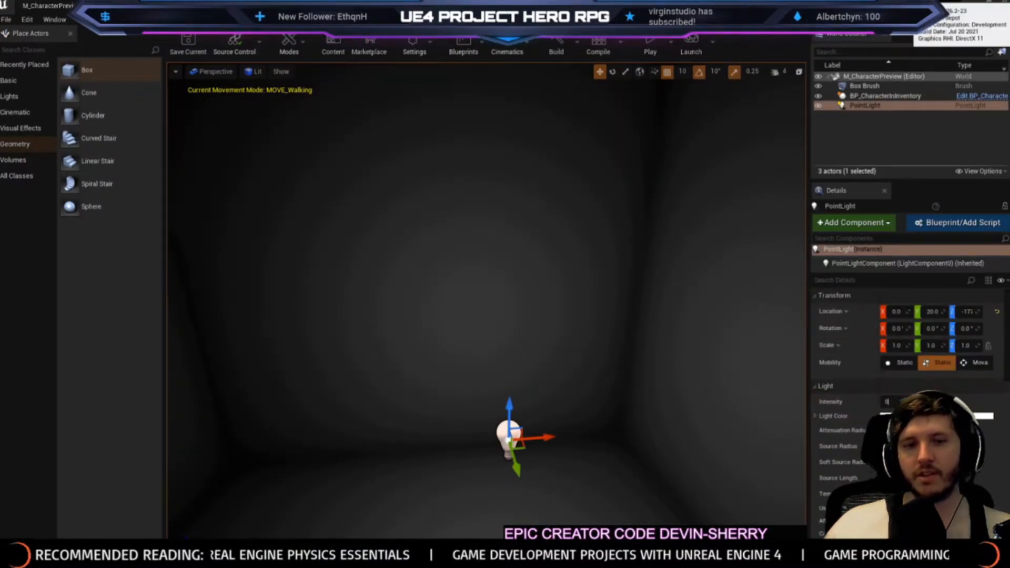
pyautogui.write('0')
pyautogui.press('Return')
pyautogui.hotkey('ctrl', 's')
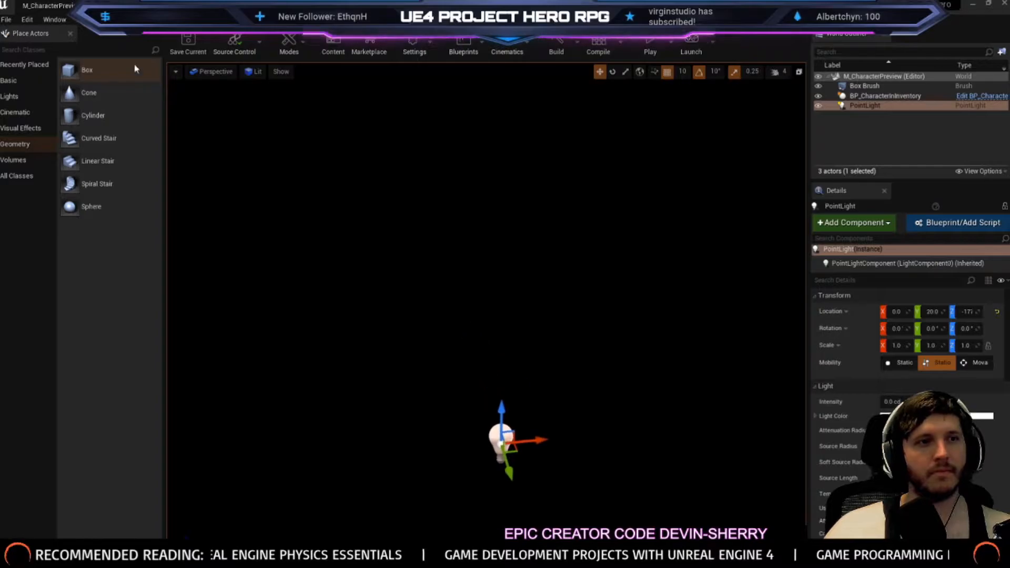
# Open the recent Hero_TestMap level and play-test the inventory menu to check the character preview's background, ending the session
pyautogui.click(6, 19)
pyautogui.moveTo(40, 362)
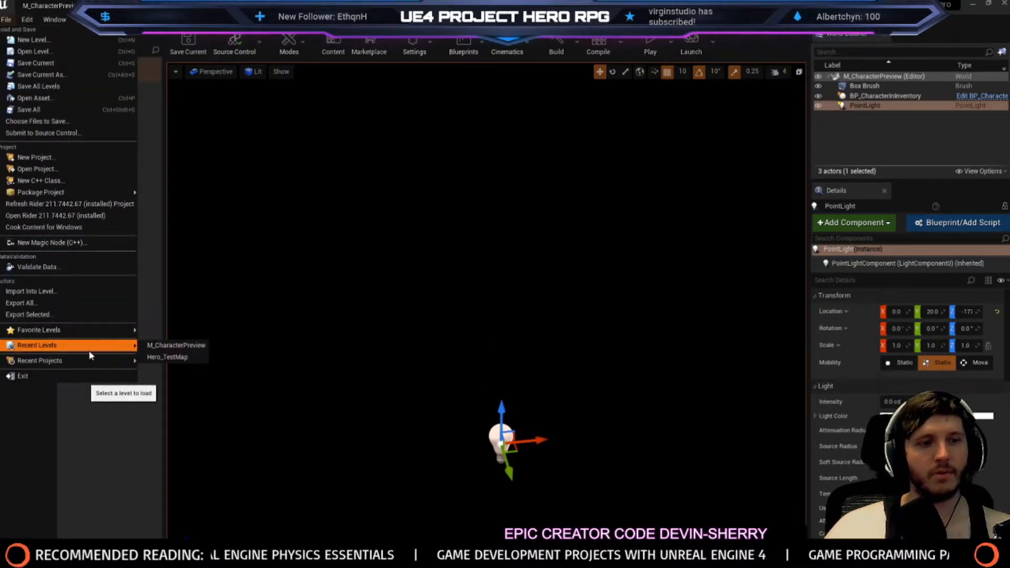
pyautogui.click(151, 359)
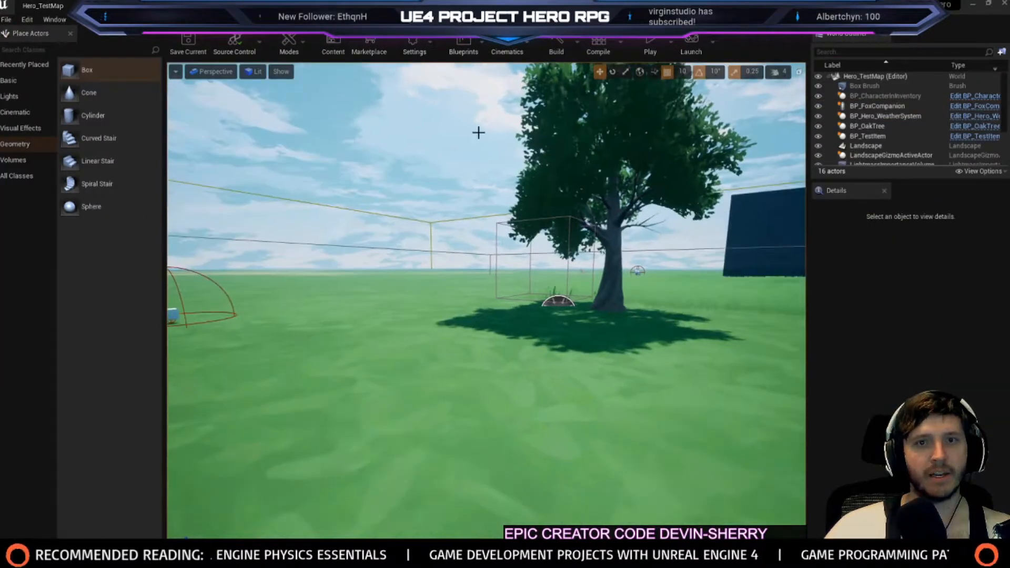
pyautogui.hotkey('alt', 'p')
pyautogui.press('i')
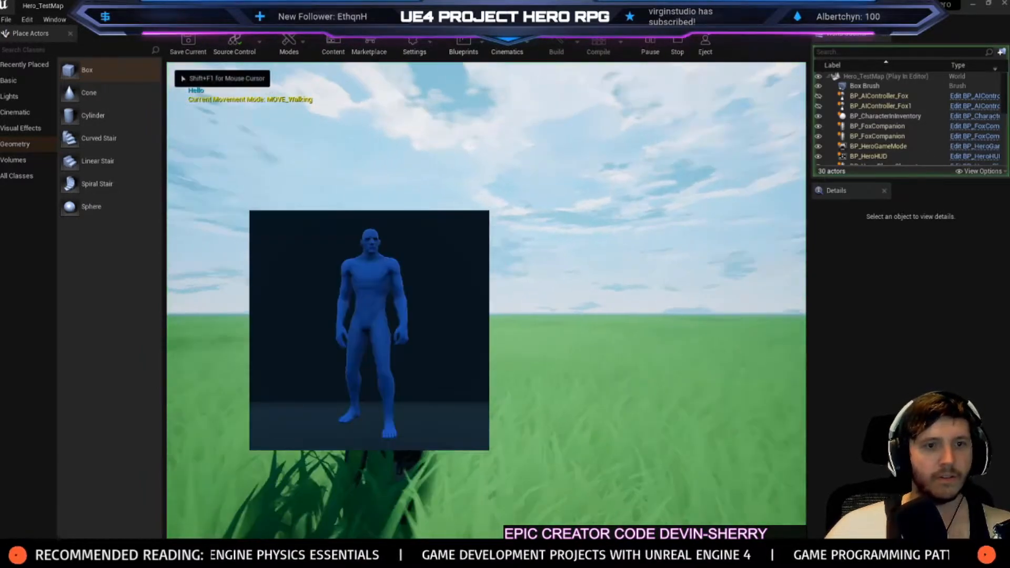
pyautogui.press('Escape')
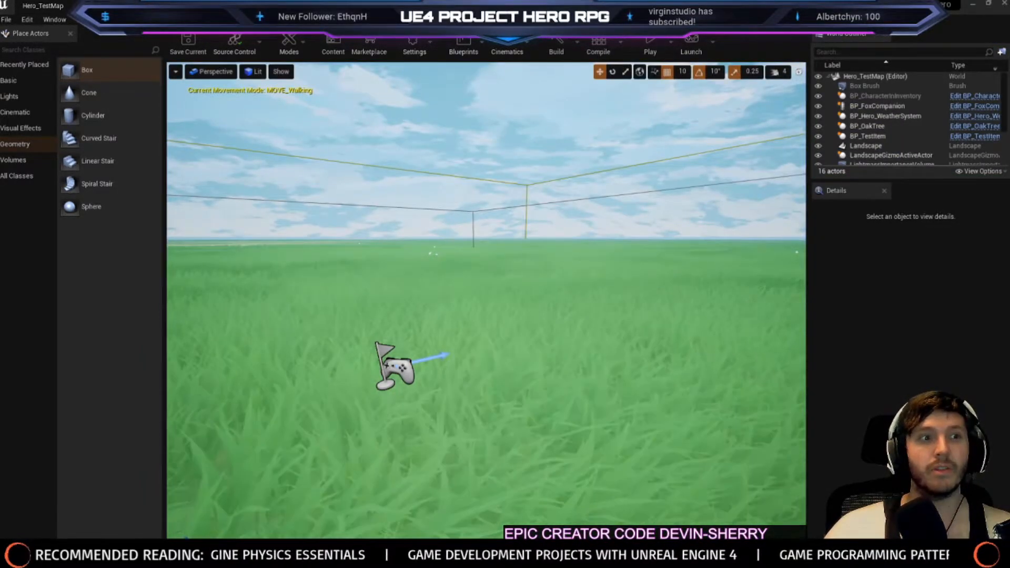
# Reopen the recently used M_CharacterPreview level
pyautogui.click(6, 20)
pyautogui.moveTo(50, 347)
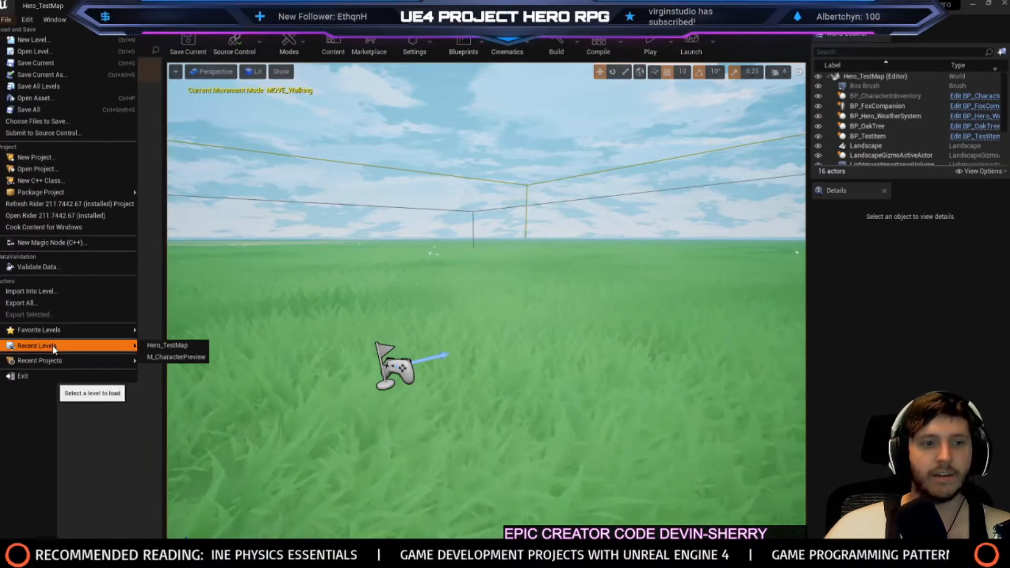
pyautogui.click(185, 357)
pyautogui.moveTo(486, 300); pyautogui.dragTo(471, 368, button='right')
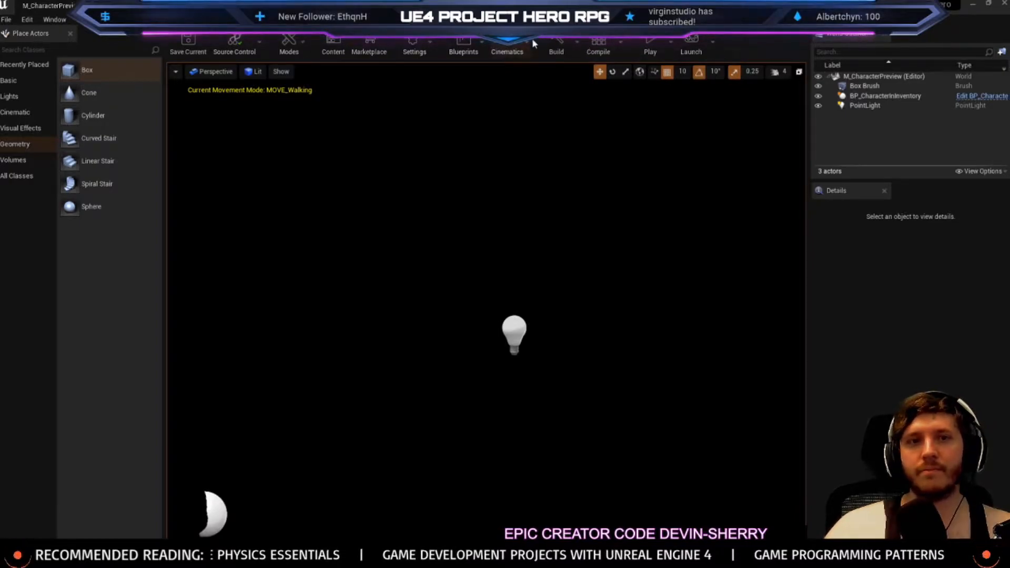
# Set the lighting build quality to Production and build the M_CharacterPreview level
pyautogui.click(577, 46)
pyautogui.moveTo(684, 85)
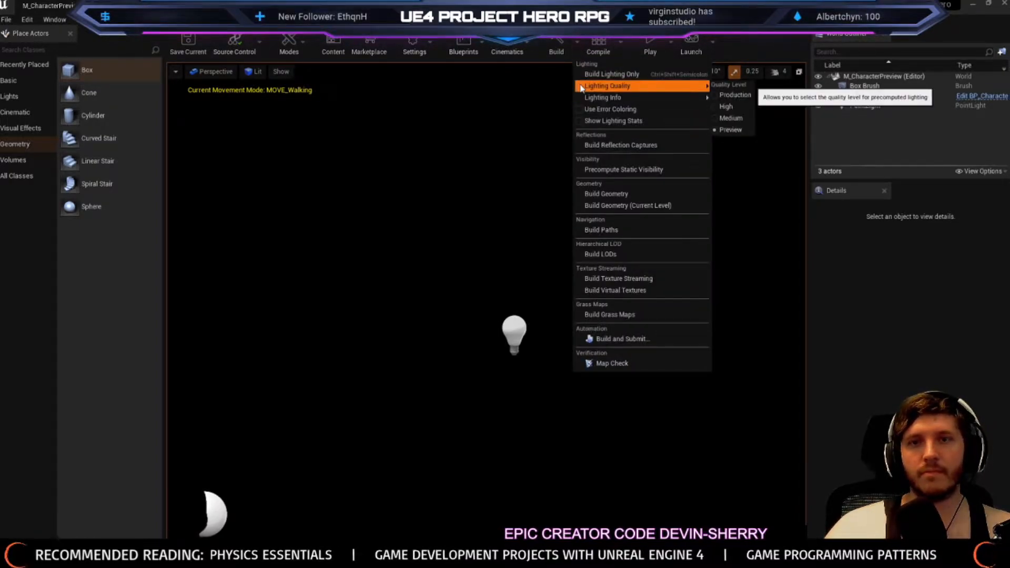
pyautogui.click(725, 131)
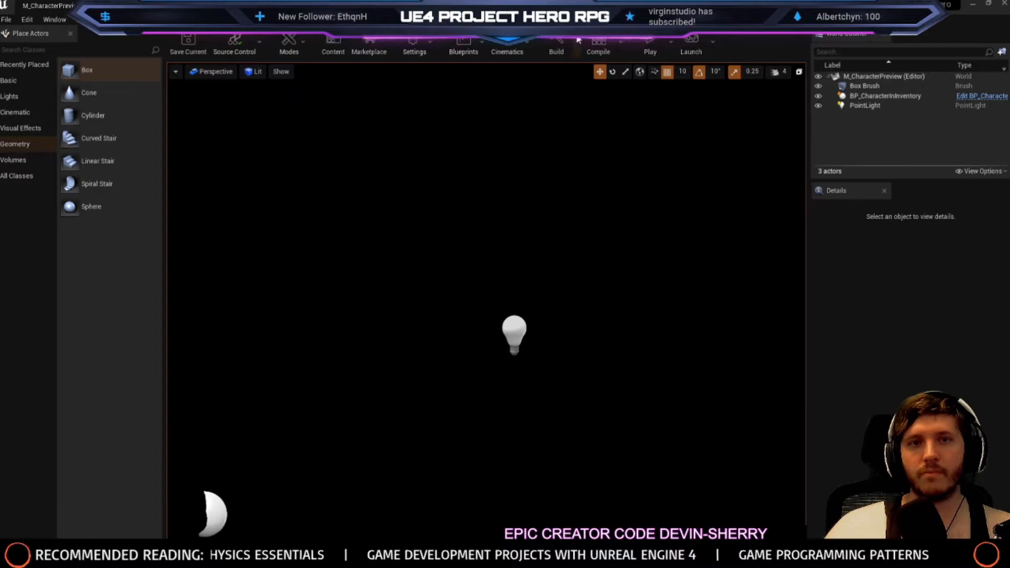
pyautogui.click(577, 41)
pyautogui.click(733, 95)
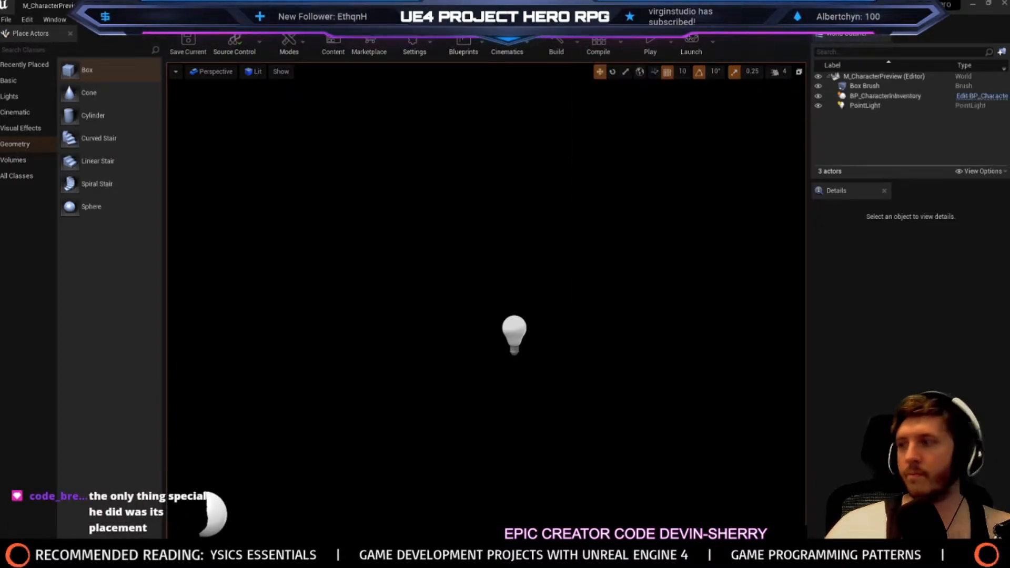
pyautogui.moveTo(486, 301); pyautogui.dragTo(467, 271, button='right')
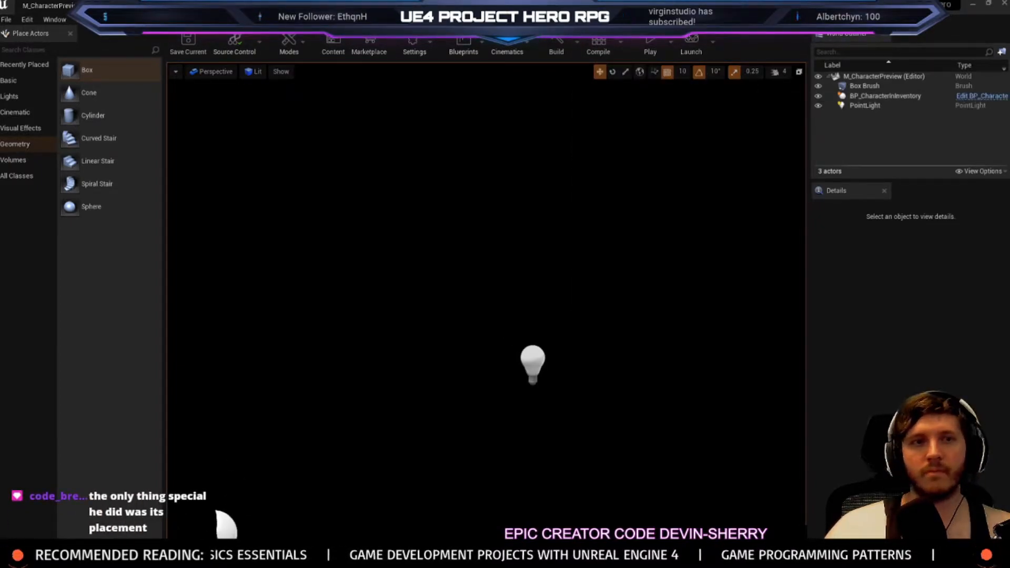
pyautogui.click(557, 42)
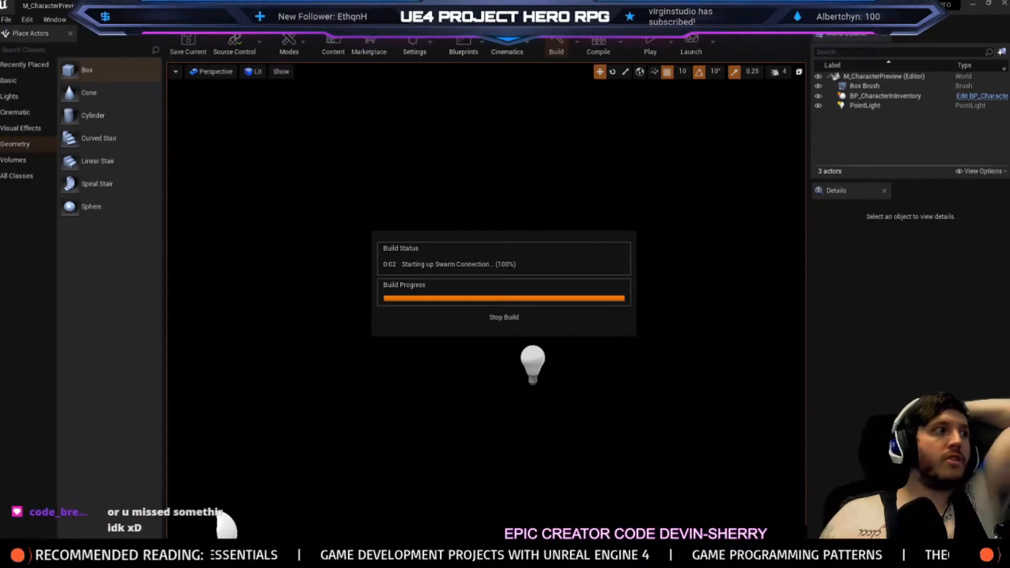
# Switch to the YouTube tutorial, rewind to the render target view around 11:10 and pause there, and return to Unreal Editor
pyautogui.moveTo(2, 279); pyautogui.dragTo(368, 2)
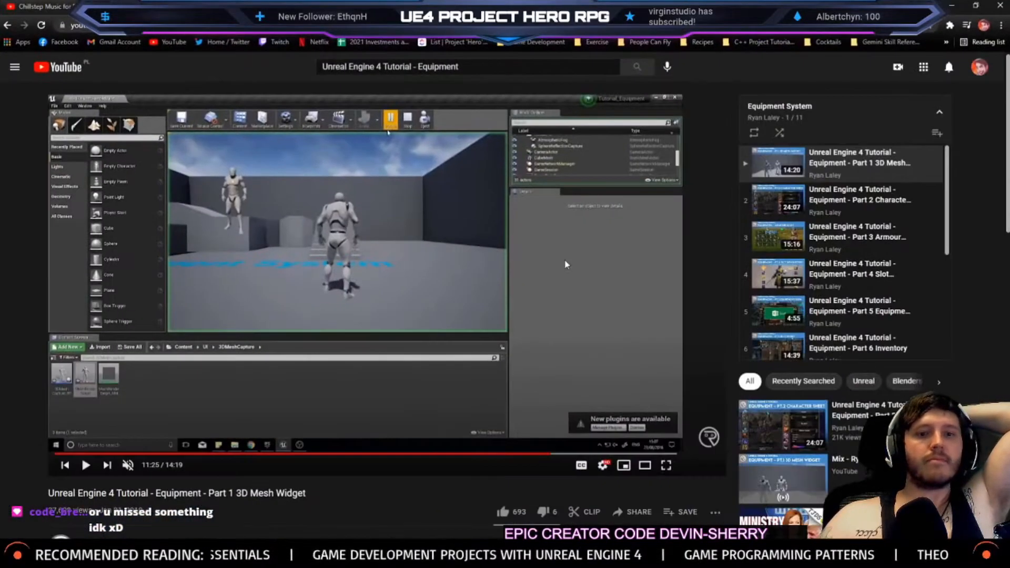
pyautogui.click(566, 264)
pyautogui.press('Left')
pyautogui.press('Left')
pyautogui.press('Left')
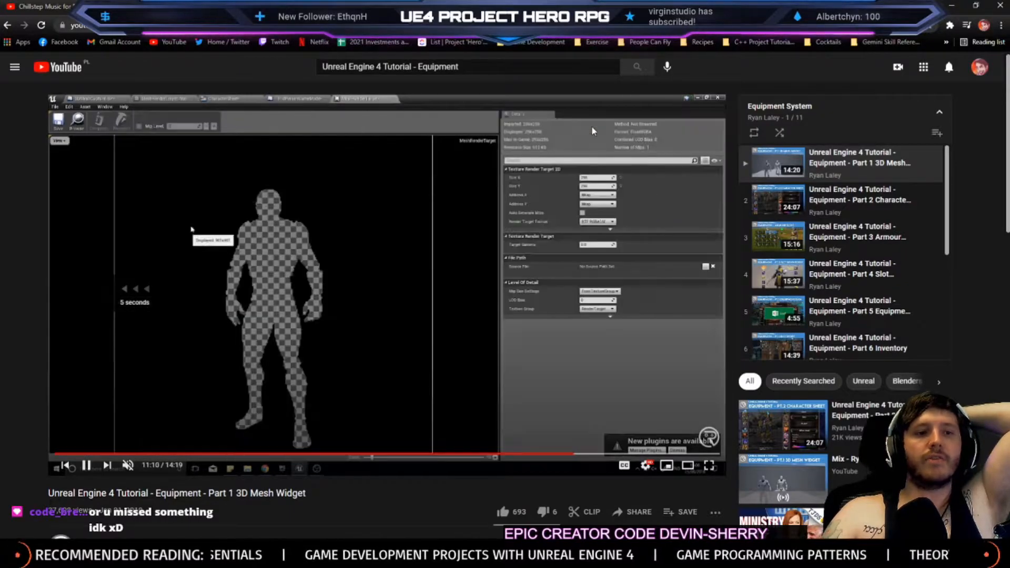
pyautogui.press('space')
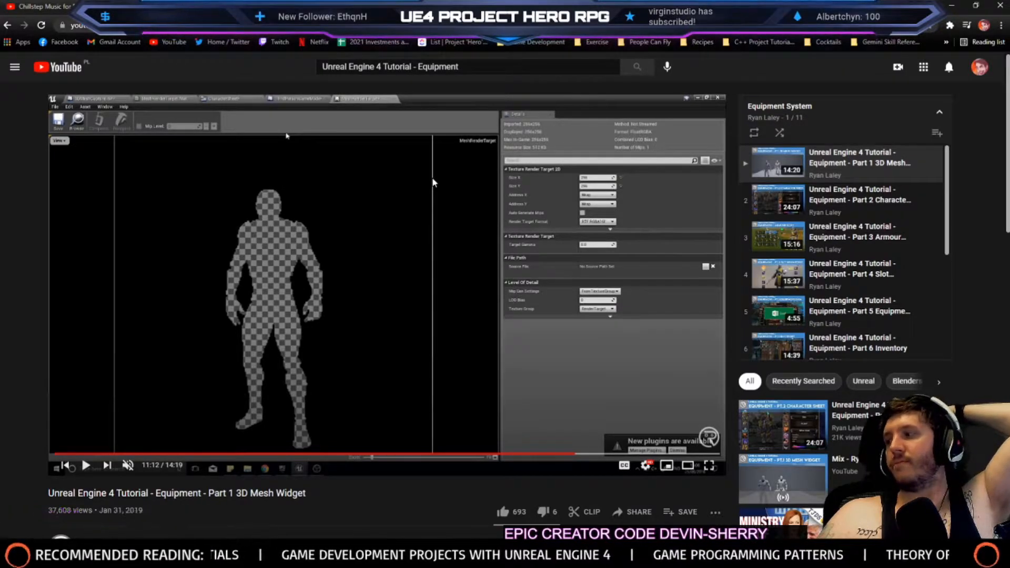
pyautogui.moveTo(521, 6); pyautogui.dragTo(0, 363)
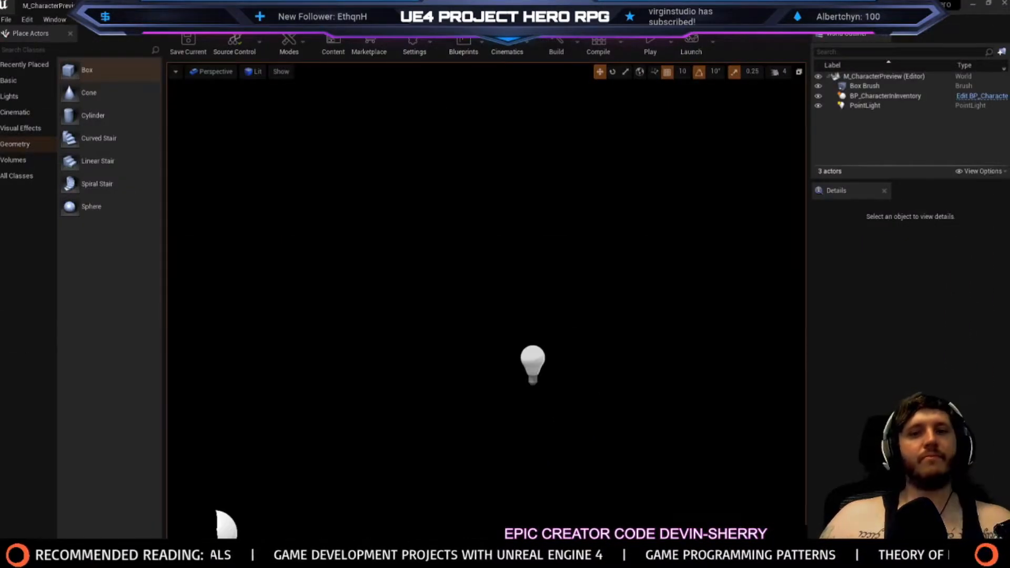
# Load Hero_TestMap, view the preview character and its capture camera, and play-test the inventory menu before ending the session
pyautogui.moveTo(450, 291)
pyautogui.mouseDown(button='right')
pyautogui.moveTo(442, 274)
pyautogui.moveTo(450, 282)
pyautogui.mouseUp(button='right')
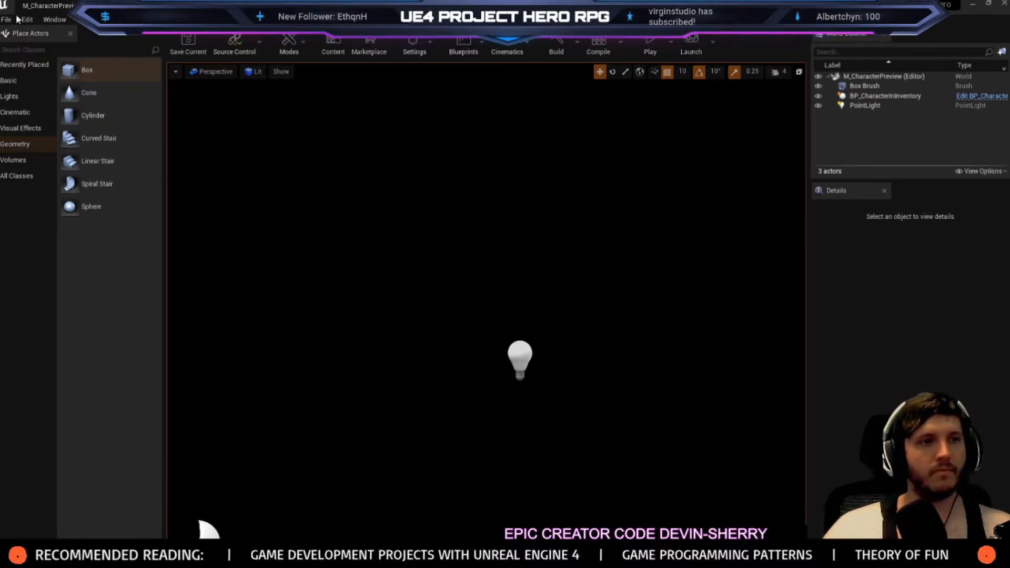
pyautogui.click(7, 18)
pyautogui.moveTo(105, 345)
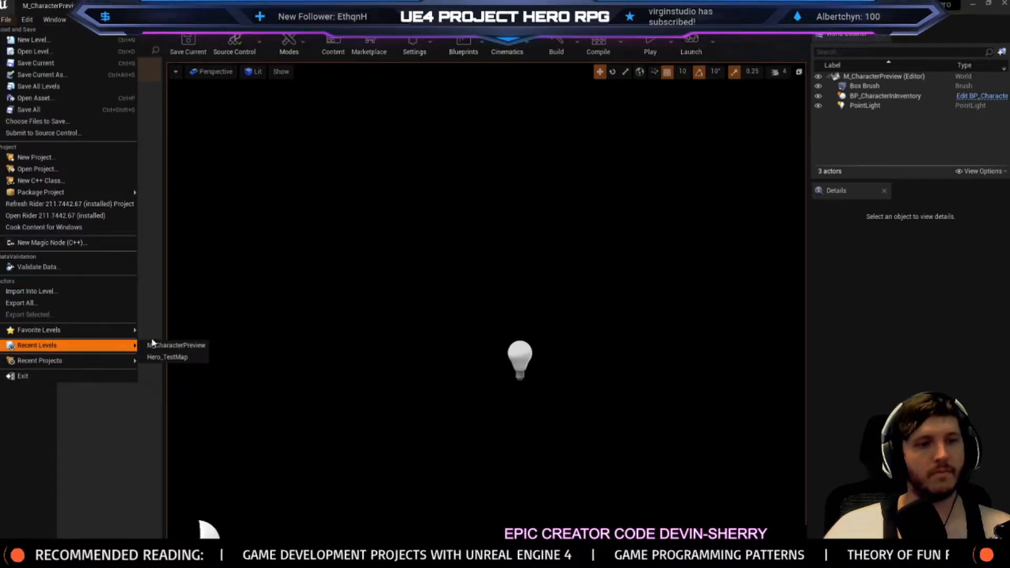
pyautogui.click(167, 356)
pyautogui.moveTo(473, 263); pyautogui.dragTo(722, 210, button='right')
pyautogui.press('w')
pyautogui.press('s')
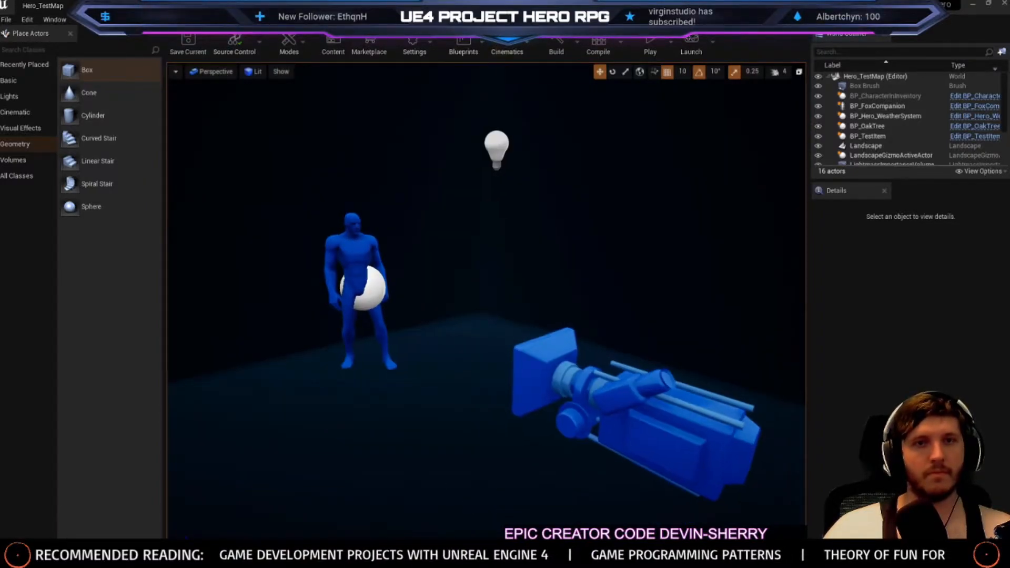
pyautogui.hotkey('alt', 'p')
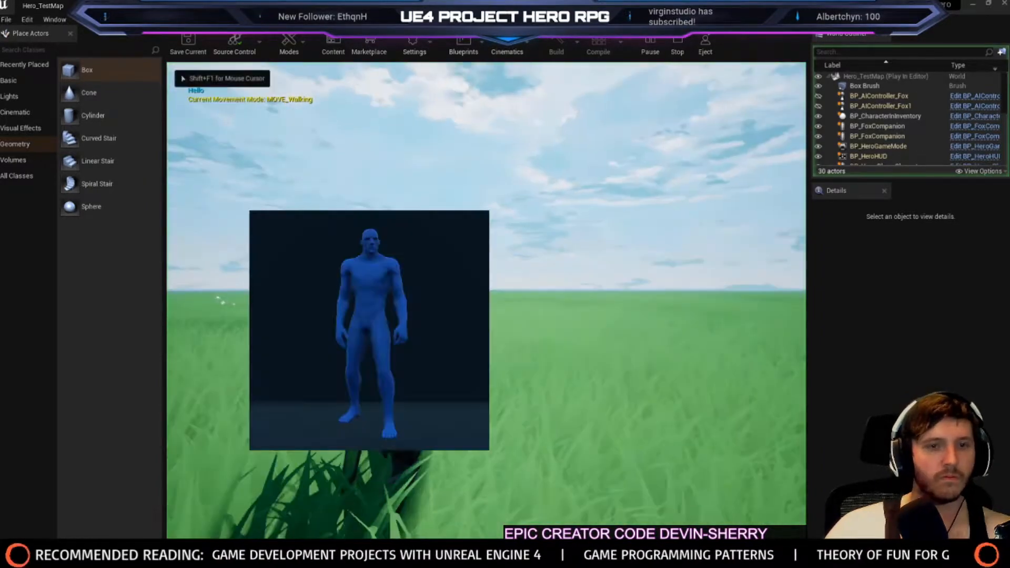
pyautogui.press('Escape')
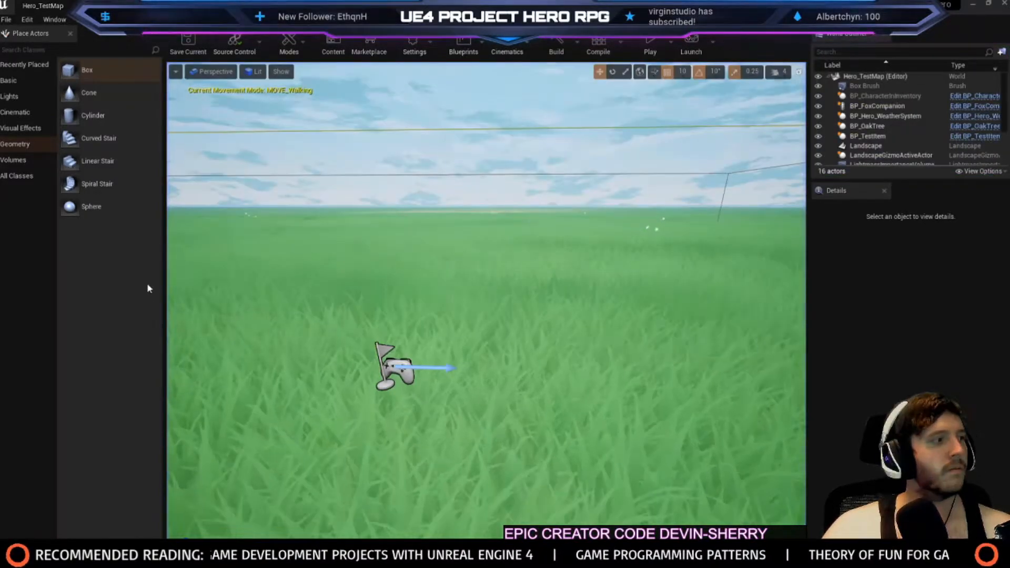
# Review M_PlayerCharacter, the BP_UI_CharacterPreview and BP_UI_InventoryMain widgets, BP_HeroPlayerController and RT_PlayerCharacter for the cause of the opaque background
pyautogui.click(137, 6)
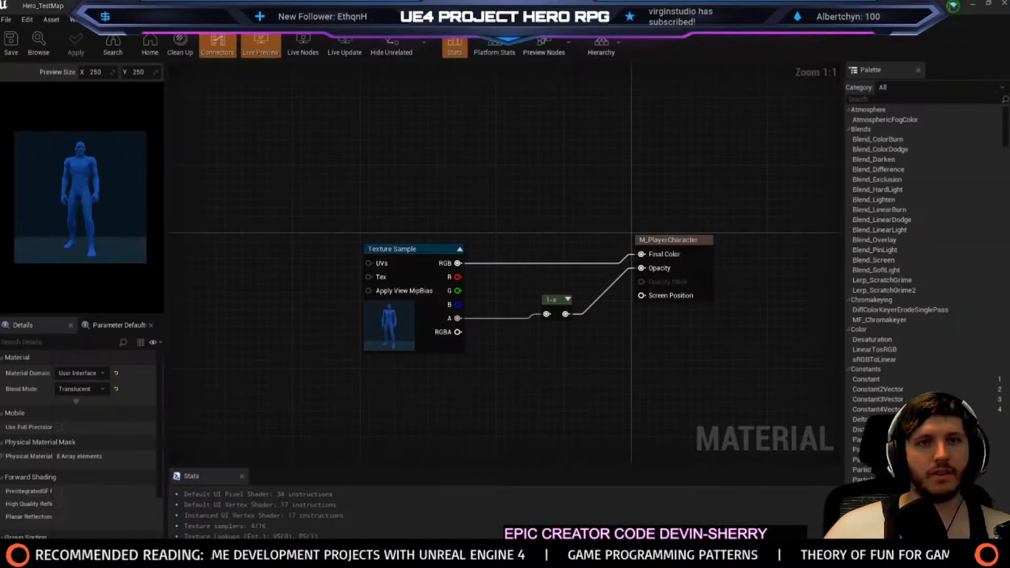
pyautogui.click(221, 6)
pyautogui.click(305, 6)
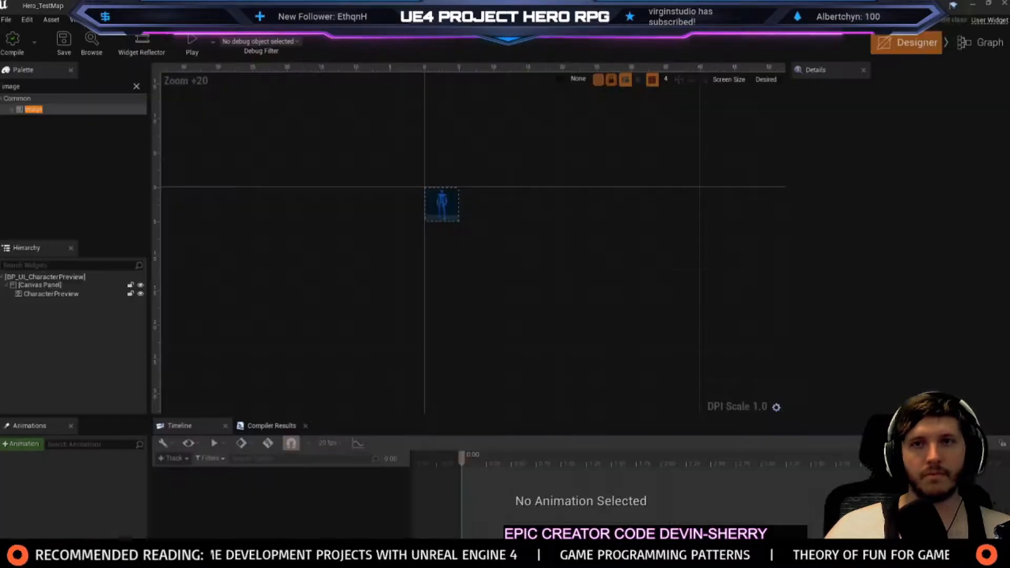
pyautogui.click(389, 6)
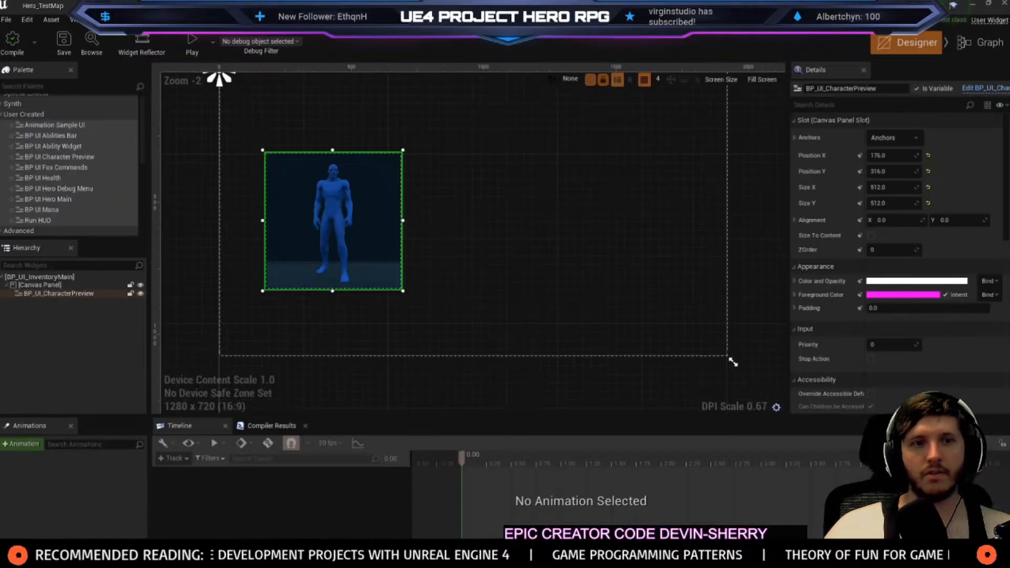
pyautogui.click(474, 5)
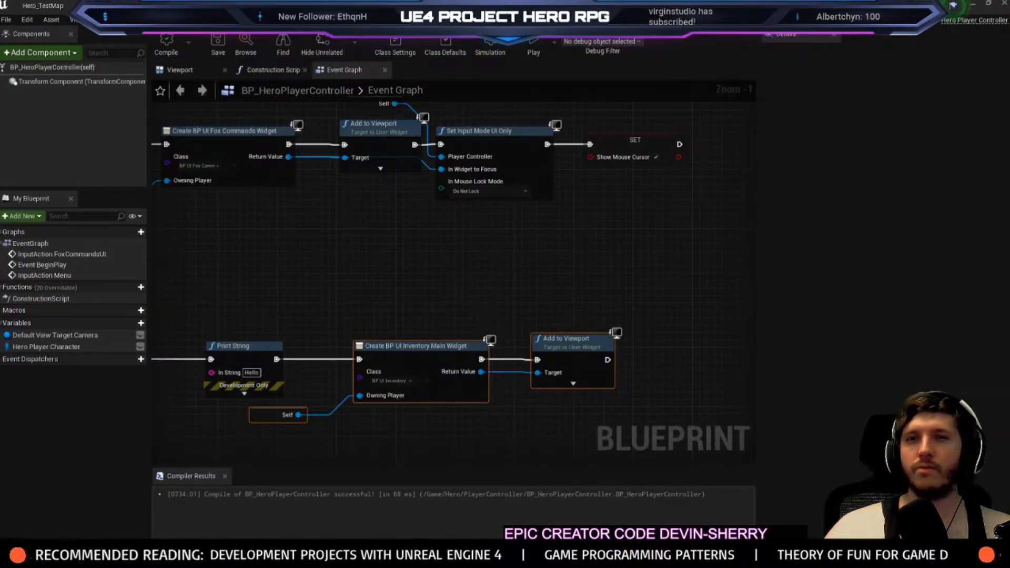
pyautogui.click(390, 5)
pyautogui.click(221, 6)
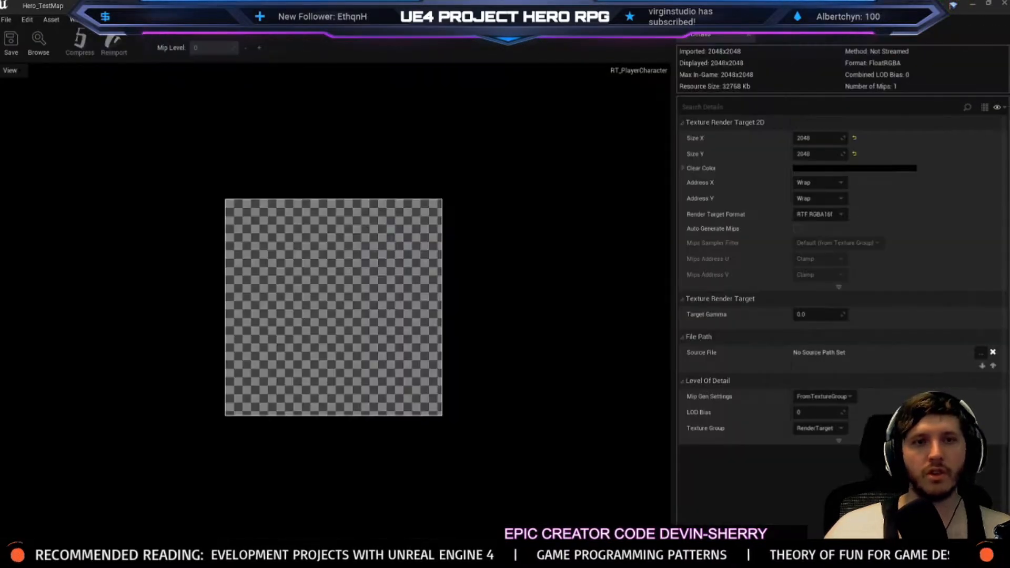
pyautogui.click(305, 6)
# Try setting the sampler type of M_PlayerCharacter's Texture Sample to Color
pyautogui.click(419, 305)
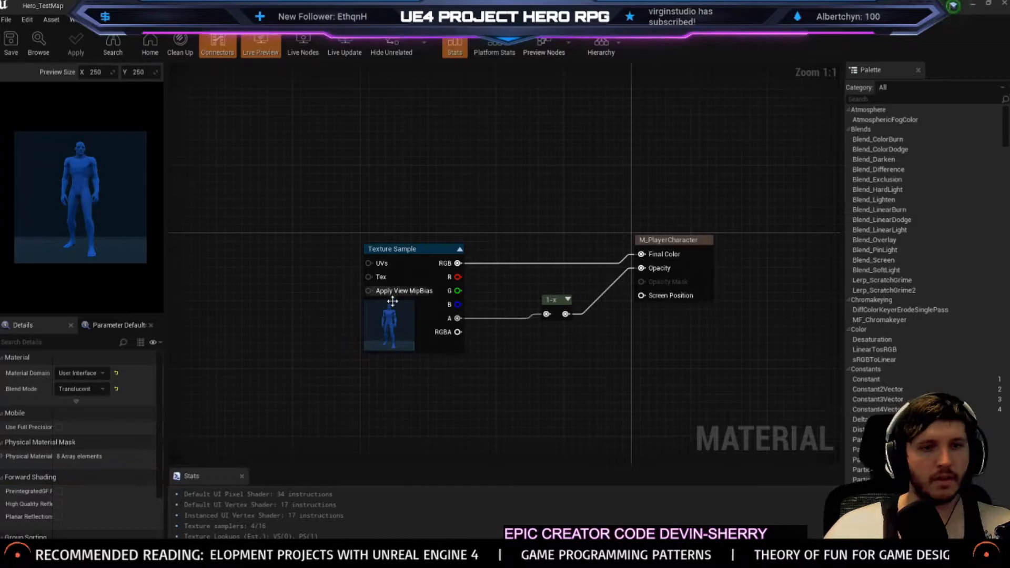
pyautogui.click(71, 511)
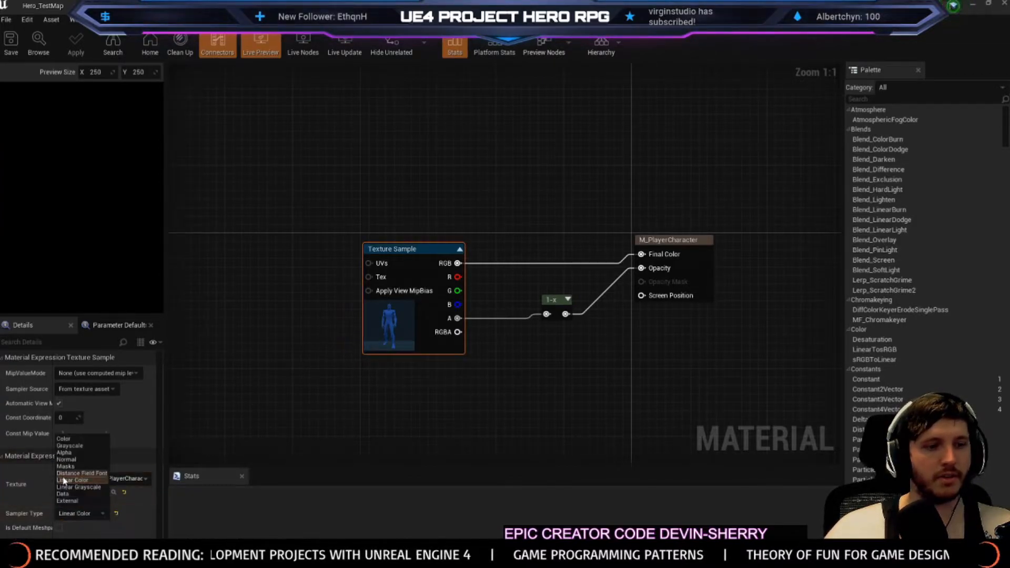
pyautogui.click(68, 437)
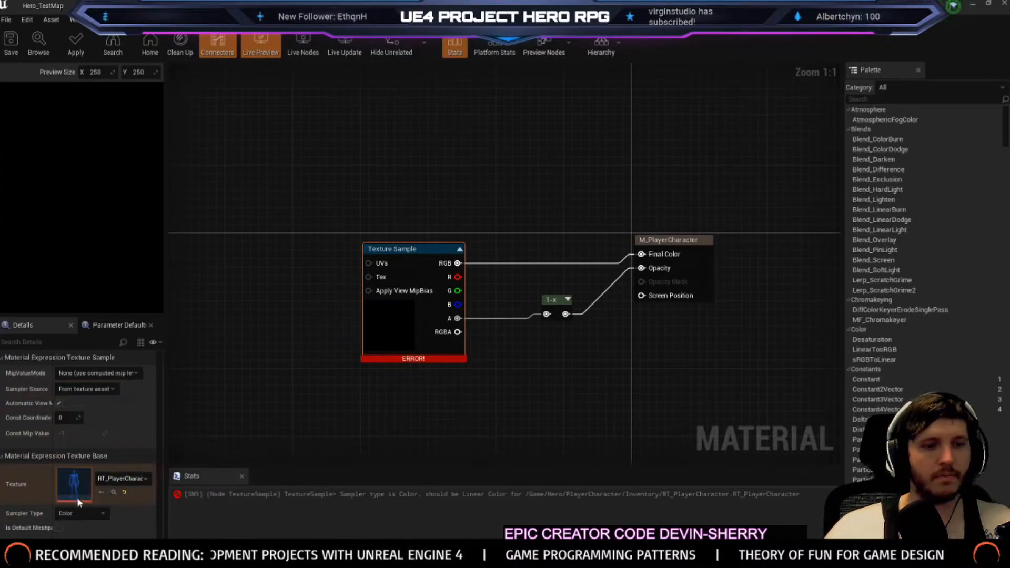
pyautogui.moveTo(409, 208); pyautogui.dragTo(357, 214, button='right')
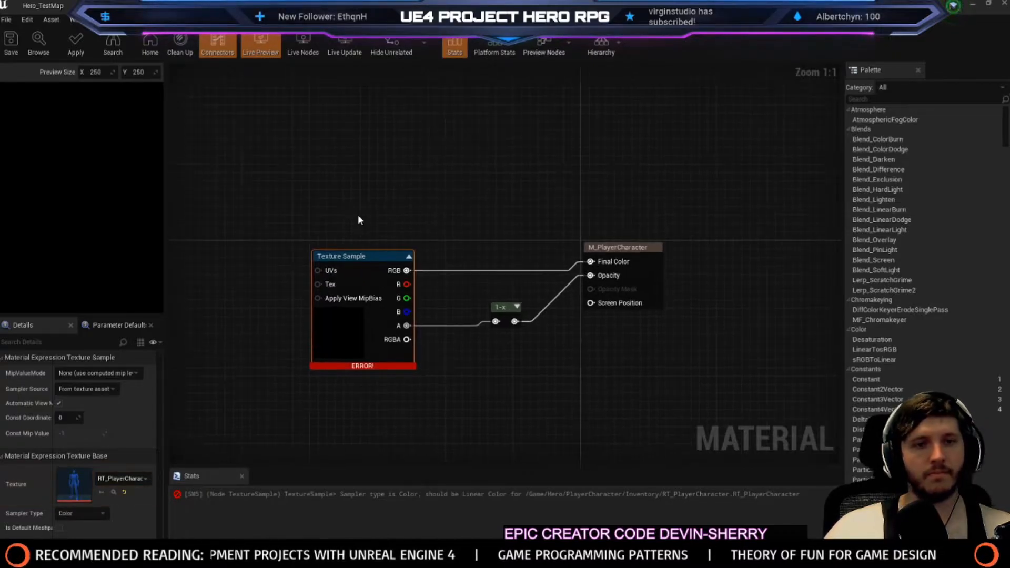
pyautogui.click(82, 514)
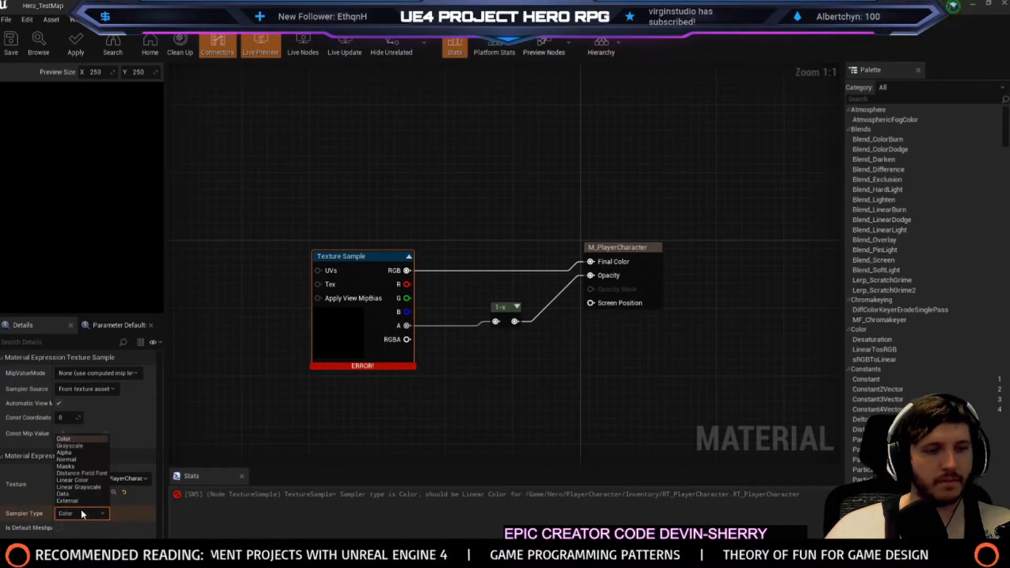
pyautogui.click(86, 401)
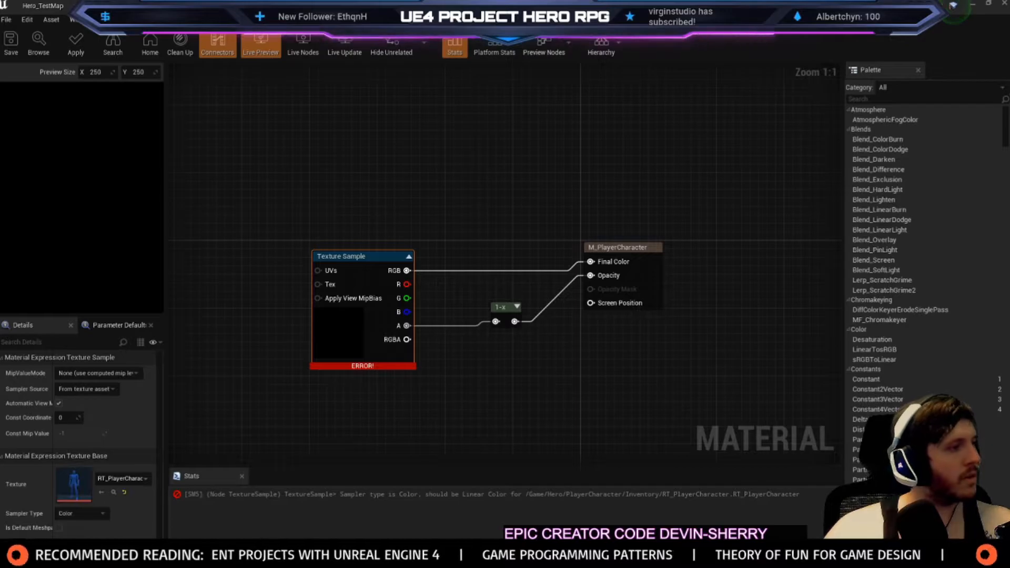
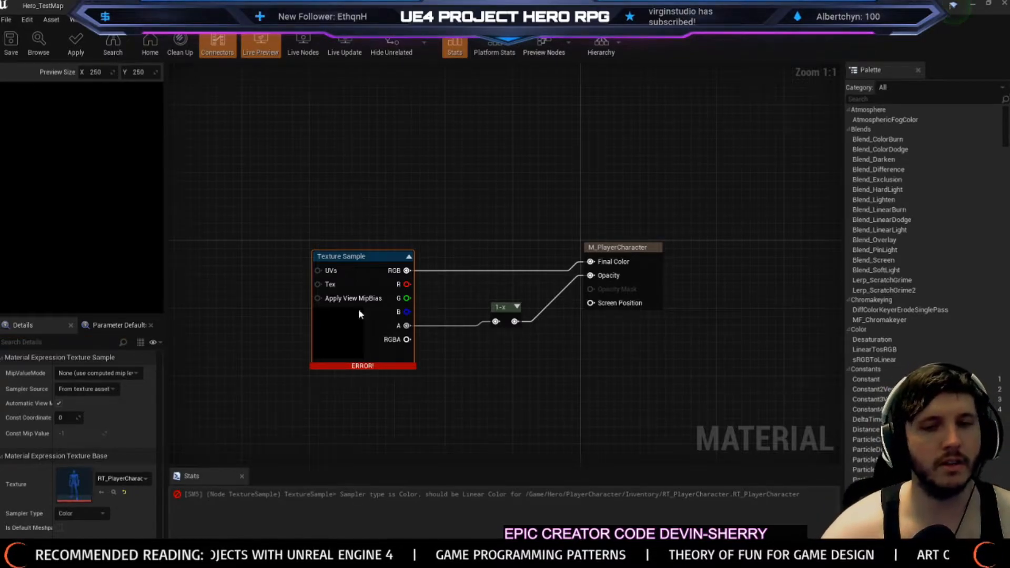
# Replace the Texture Sample with a fresh RT_PlayerCharacter sample using the Color sampler type, connecting RGB to Final Color and A to 1-x
pyautogui.press('Delete')
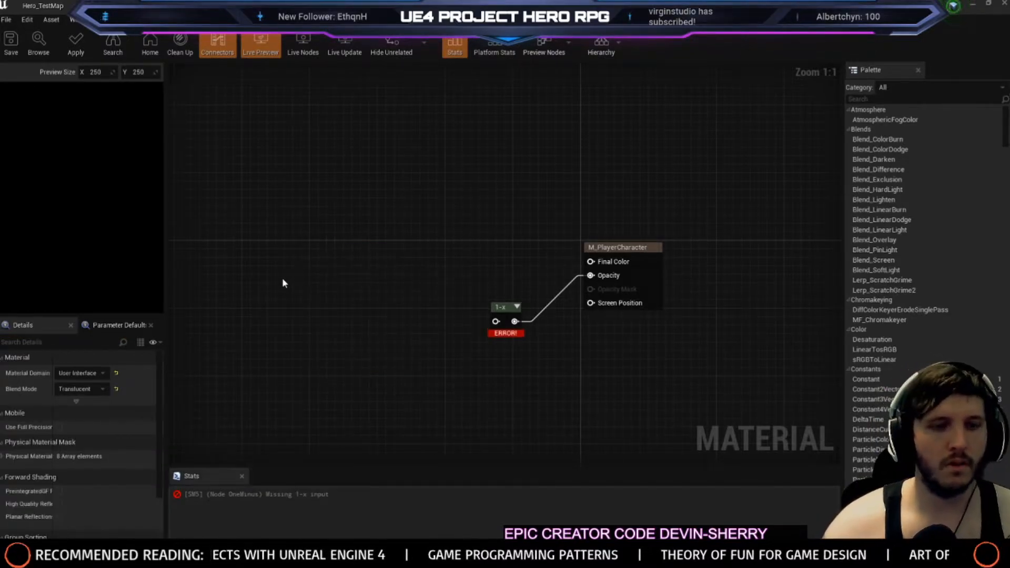
pyautogui.hotkey('ctrl', 'z')
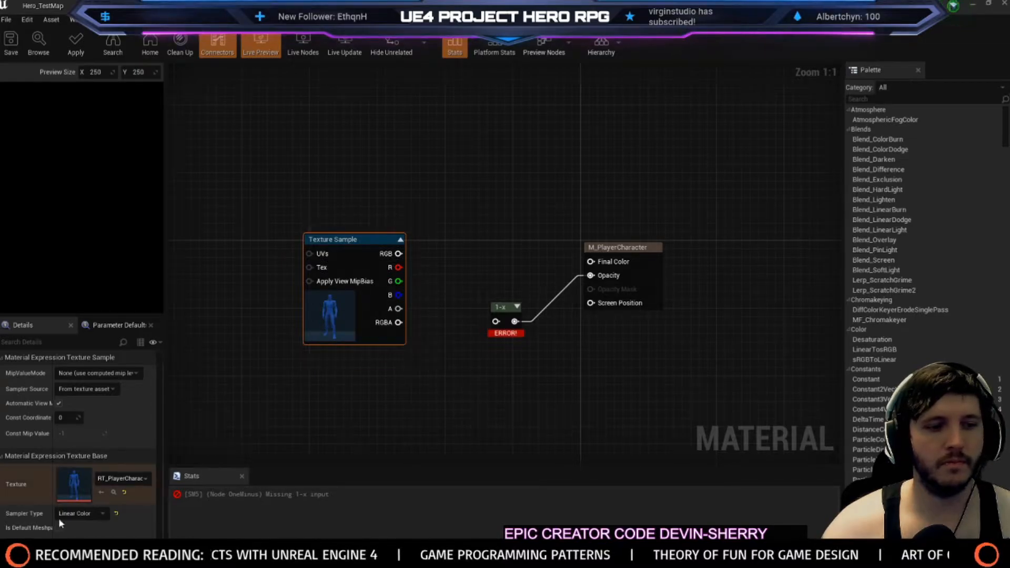
pyautogui.click(116, 515)
pyautogui.moveTo(397, 259); pyautogui.dragTo(590, 262)
pyautogui.moveTo(419, 327); pyautogui.dragTo(496, 322)
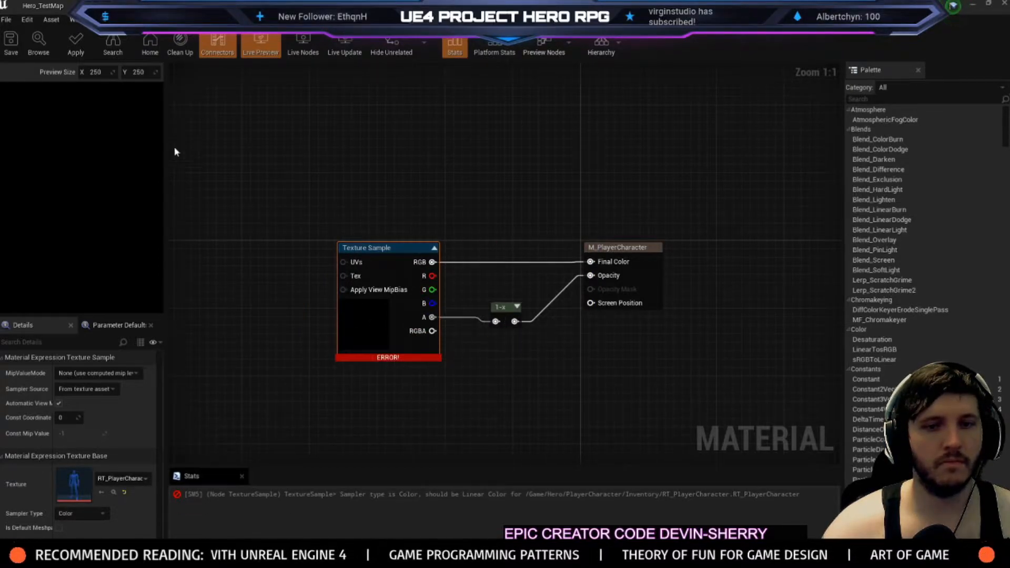
# Apply the M_PlayerCharacter changes despite the compilation errors and inspect the RT_PlayerCharacter render target
pyautogui.click(76, 43)
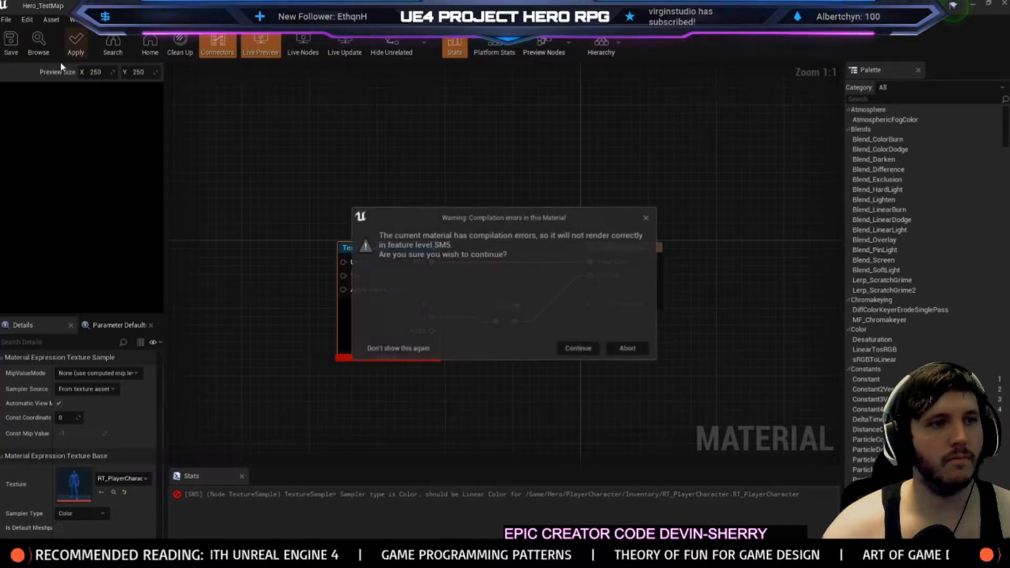
pyautogui.click(612, 349)
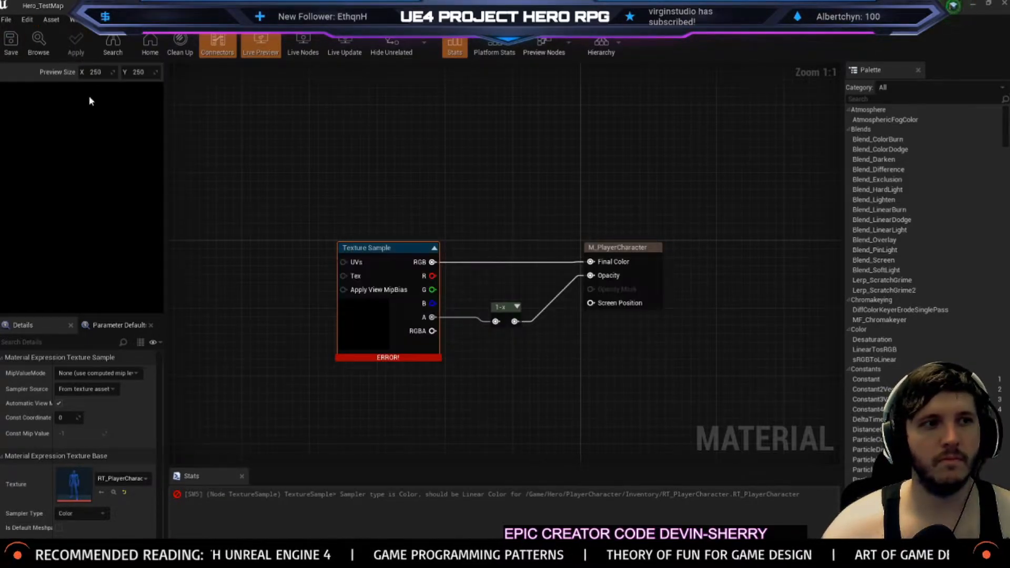
pyautogui.click(499, 6)
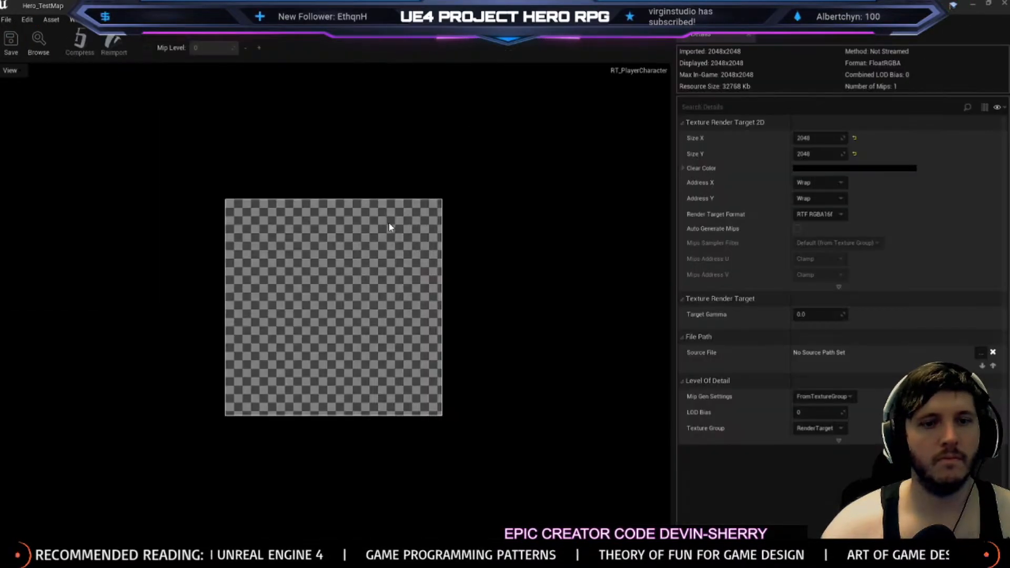
pyautogui.scroll(2, 342, 316)
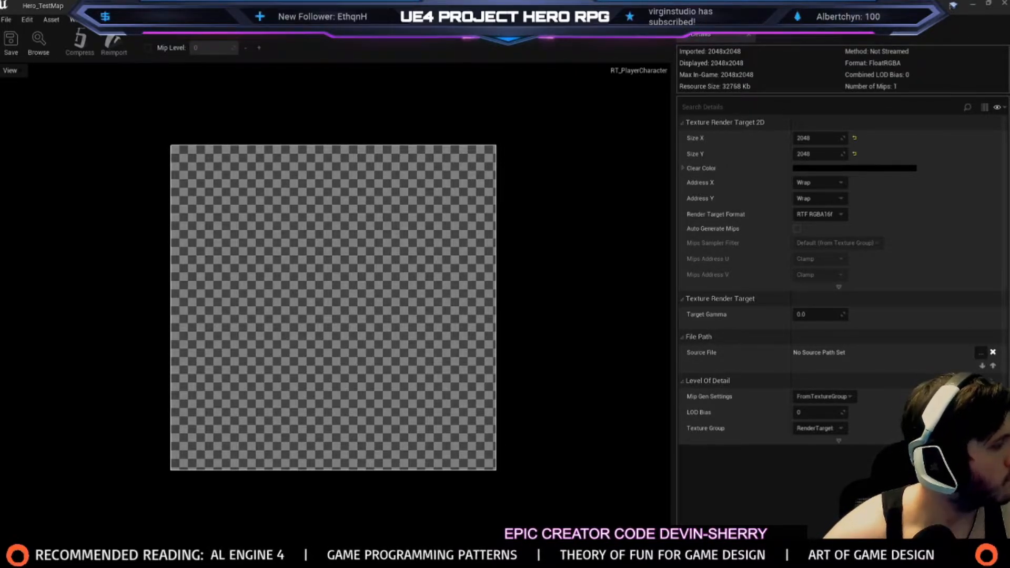
# Delete the Texture Sample and OneMinus nodes from the M_PlayerCharacter material graph
pyautogui.hotkey('ctrl', 'Tab')
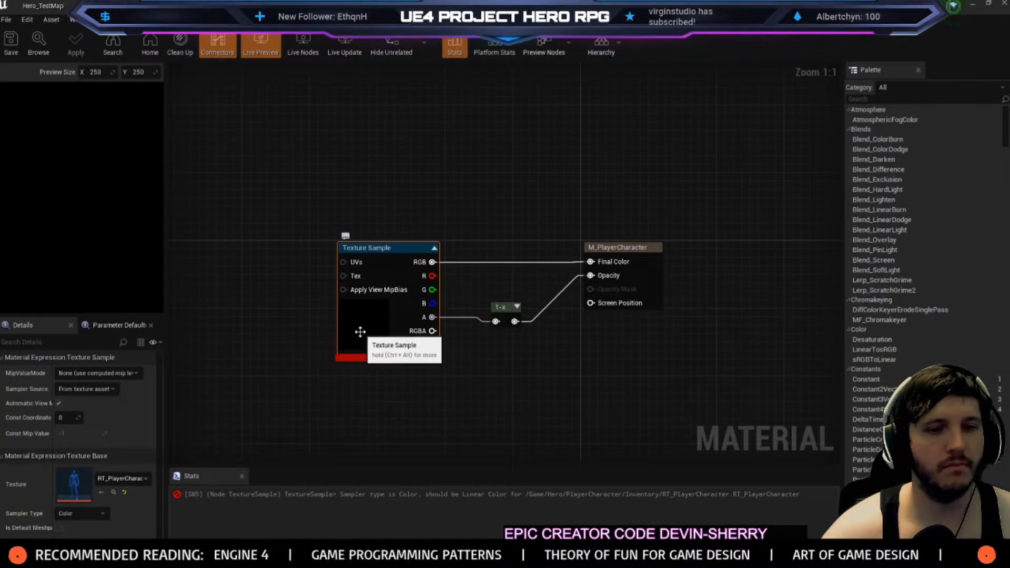
pyautogui.moveTo(534, 363); pyautogui.dragTo(534, 364)
pyautogui.press('Delete')
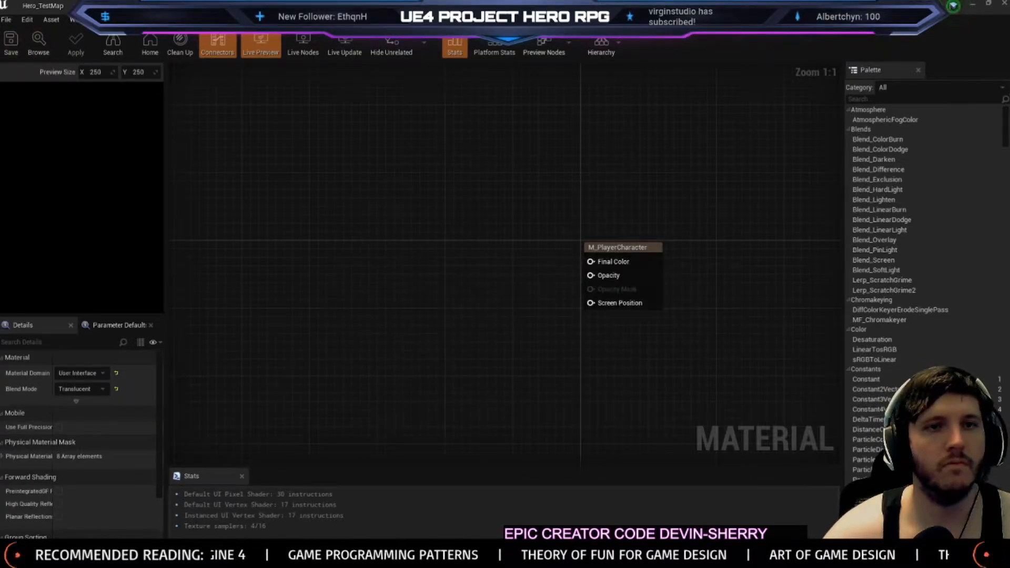
# Create a material from the RT_PlayerCharacter render target, open it and inspect its Texture Sample node's settings
pyautogui.click(121, 6)
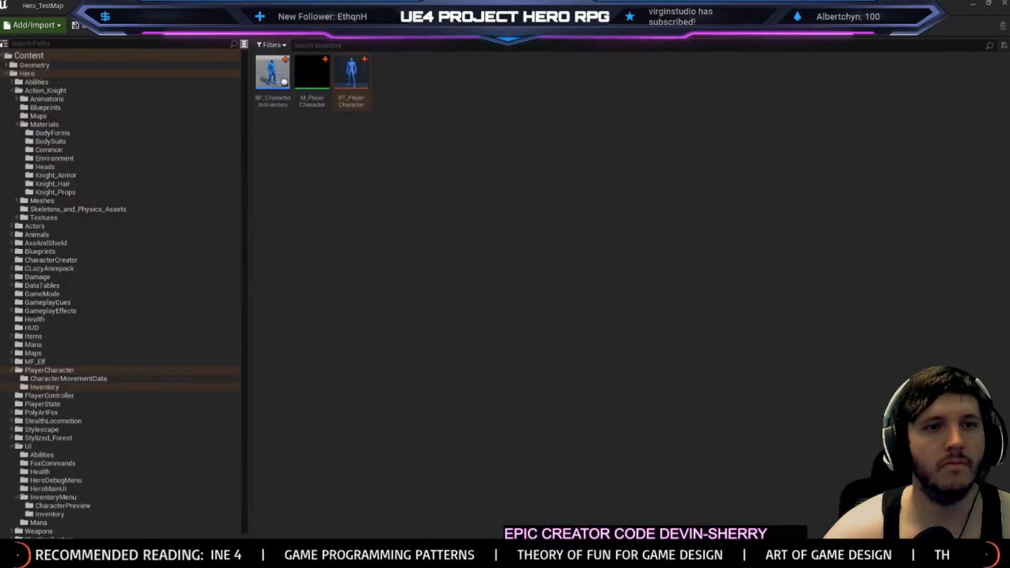
pyautogui.rightClick(297, 78)
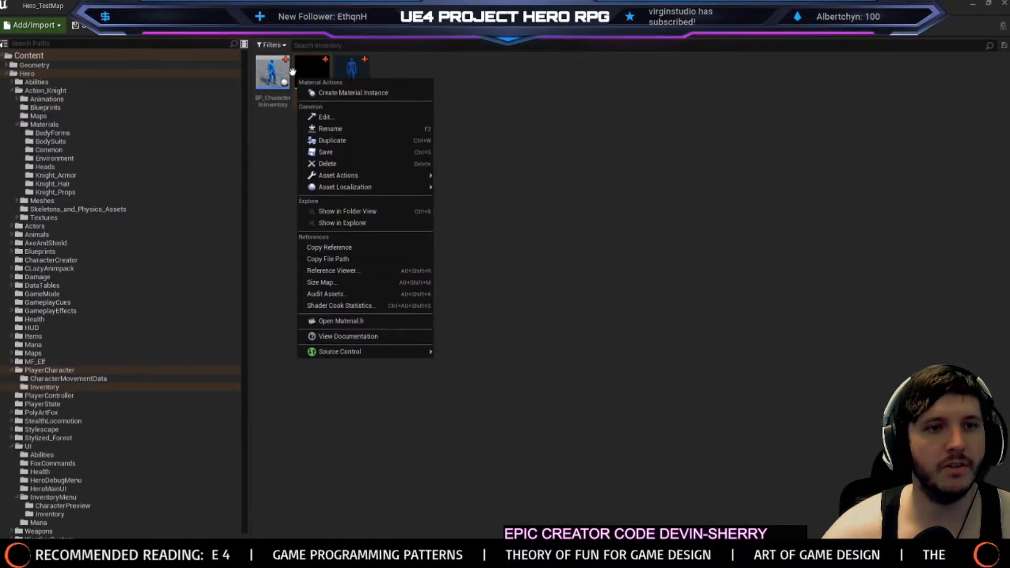
pyautogui.click(351, 75)
pyautogui.rightClick(353, 77)
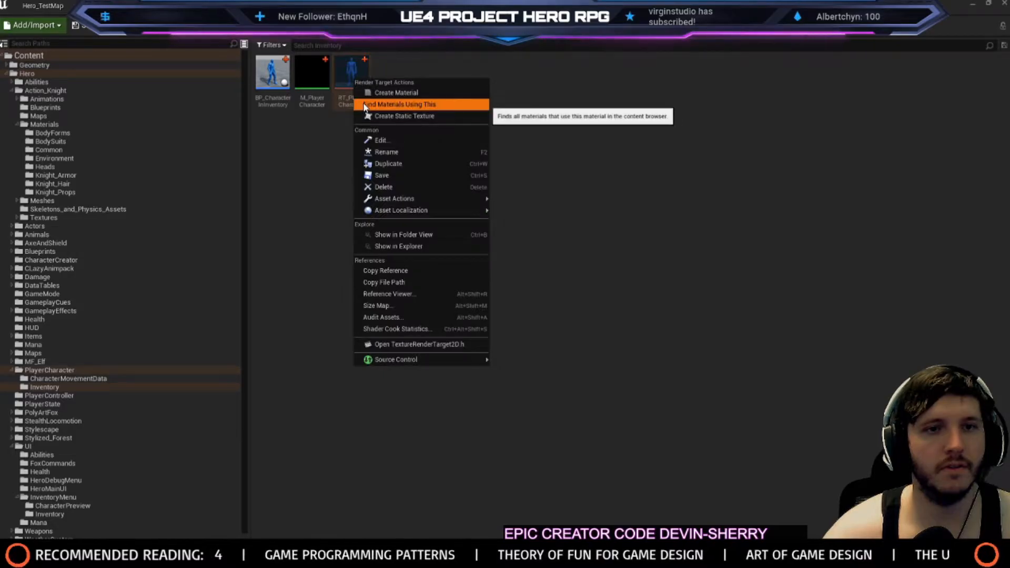
pyautogui.click(364, 106)
pyautogui.rightClick(354, 62)
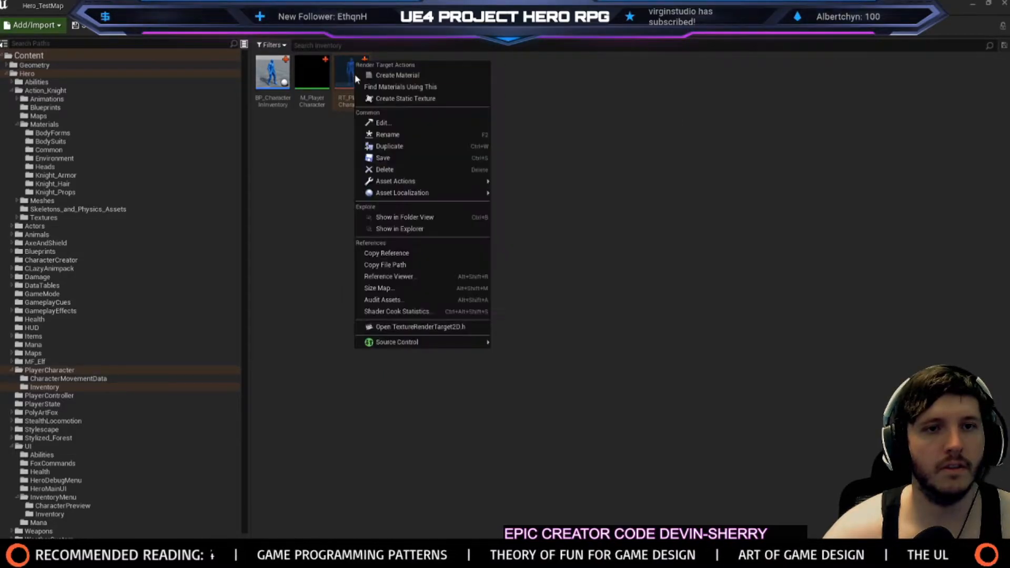
pyautogui.click(392, 75)
pyautogui.doubleClick(386, 79)
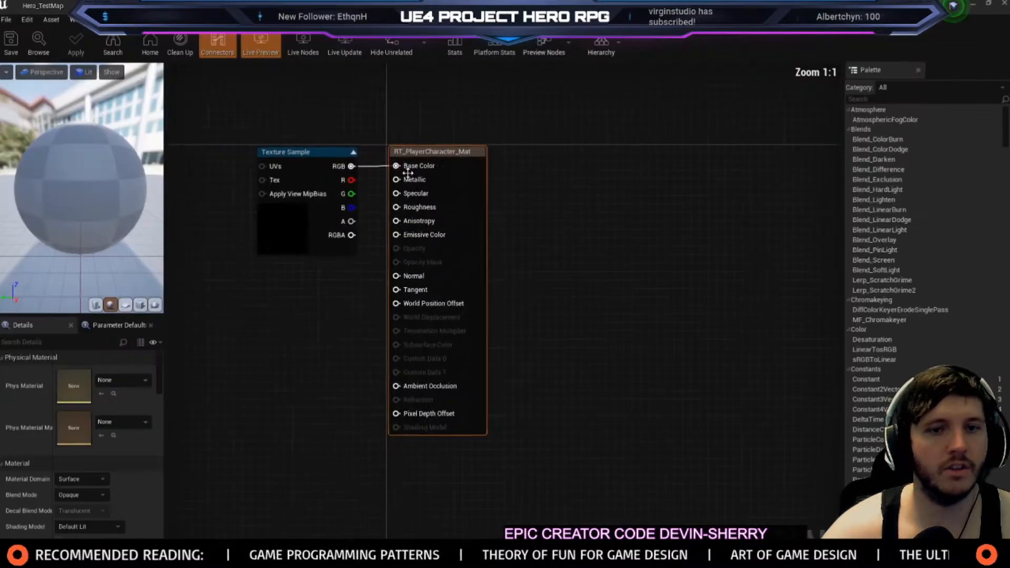
pyautogui.click(342, 250)
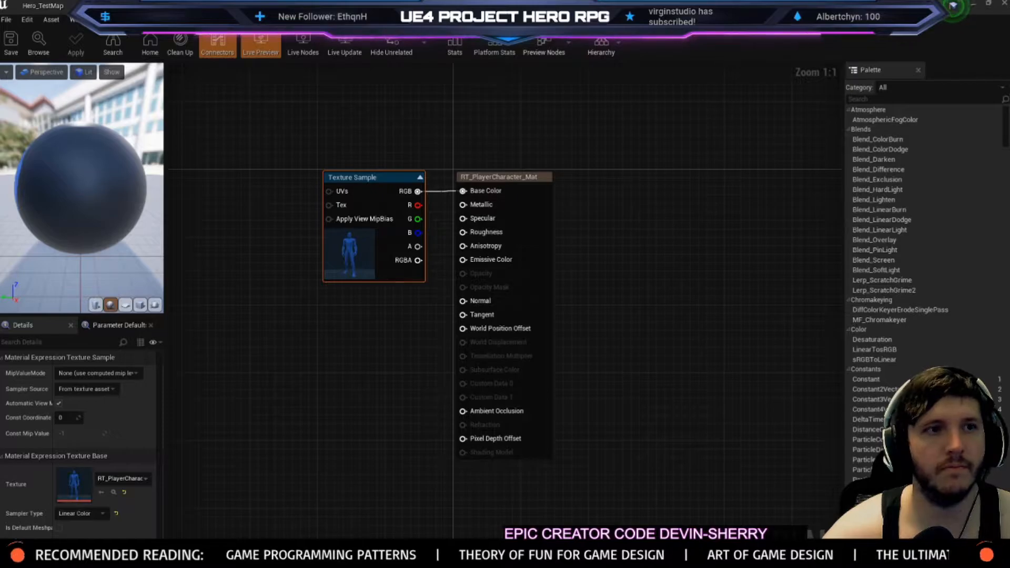
# Close the RT_PlayerCharacter_Mat editor and delete that material from the Inventory folder
pyautogui.click(129, 6)
pyautogui.press('Delete')
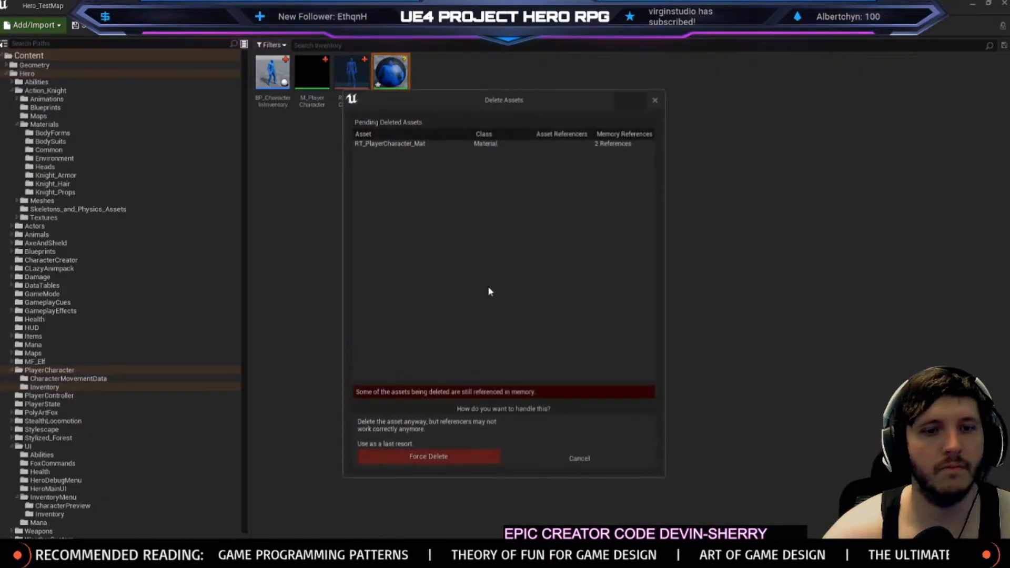
pyautogui.click(560, 463)
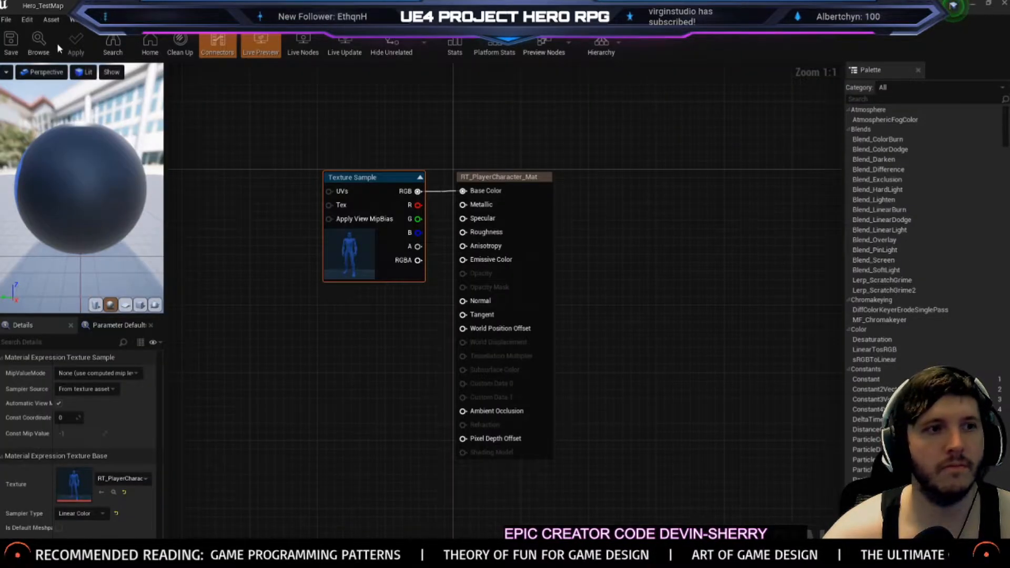
pyautogui.click(285, 5)
pyautogui.click(52, 5)
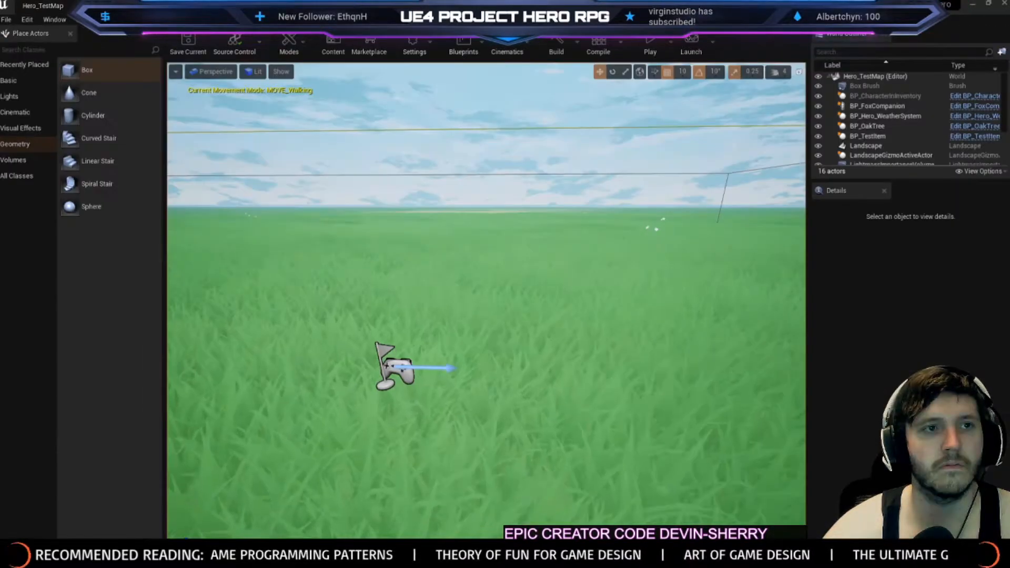
pyautogui.click(184, 5)
pyautogui.rightClick(395, 80)
pyautogui.click(363, 138)
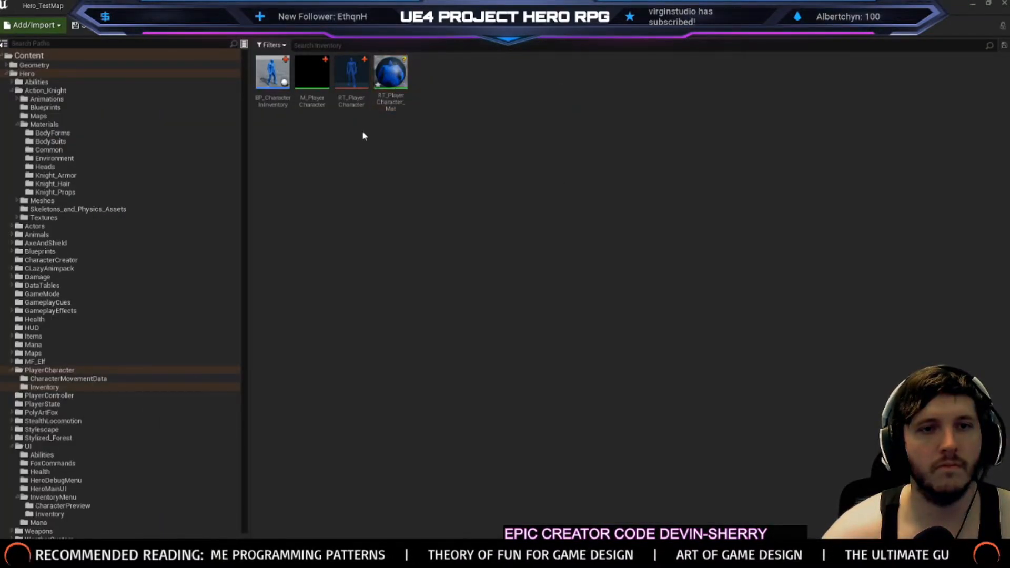
pyautogui.press('Delete')
pyautogui.click(403, 457)
# Add a Texture Sample node for RT_PlayerCharacter to the M_PlayerCharacter graph, keeping the Linear Color sampler type
pyautogui.doubleClick(352, 73)
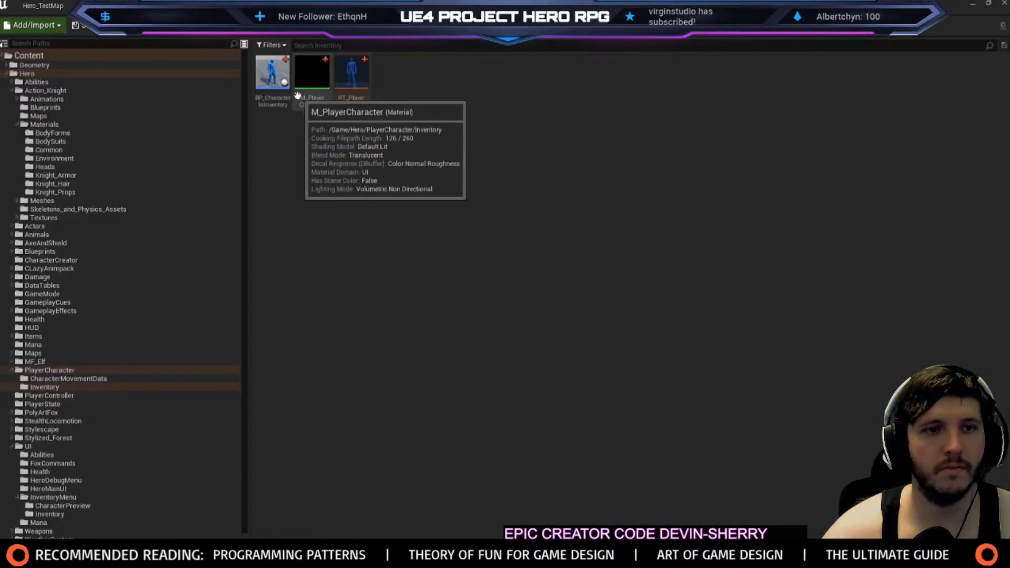
pyautogui.doubleClick(313, 79)
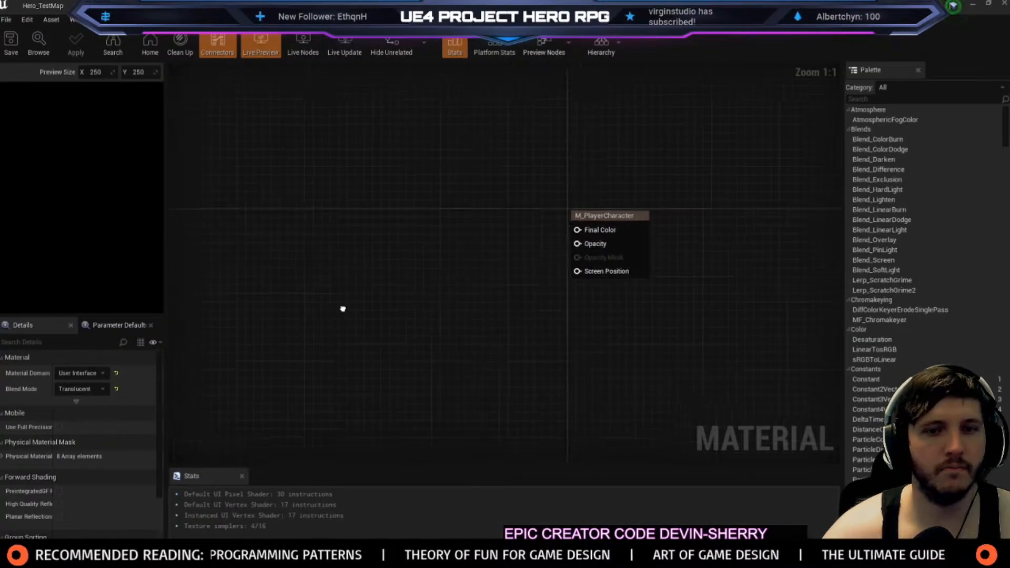
pyautogui.moveTo(350, 320); pyautogui.dragTo(318, 284, button='right')
pyautogui.click(211, 6)
pyautogui.moveTo(344, 91); pyautogui.dragTo(322, 210)
pyautogui.click(295, 5)
pyautogui.click(385, 6)
pyautogui.click(473, 6)
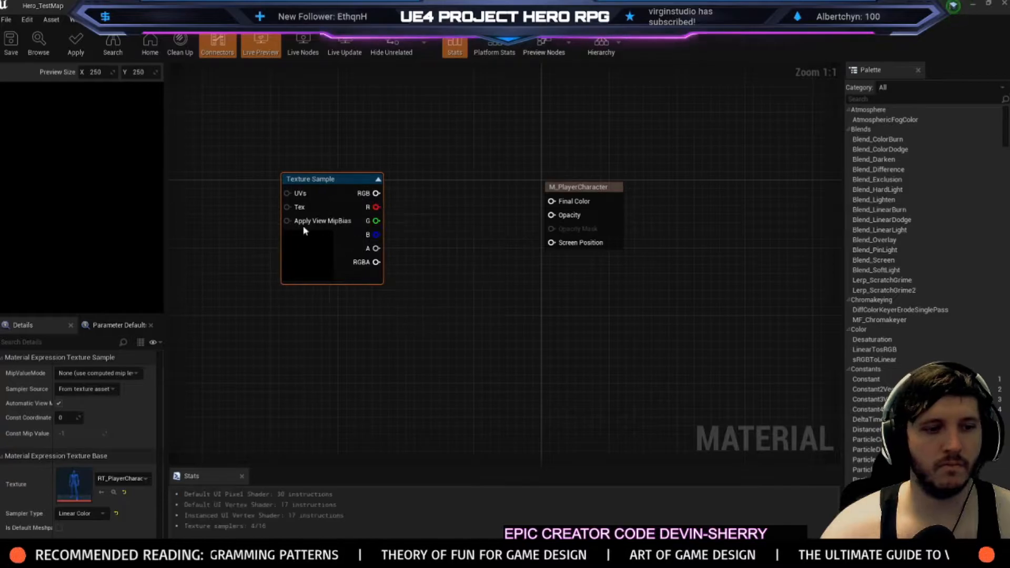
pyautogui.click(67, 514)
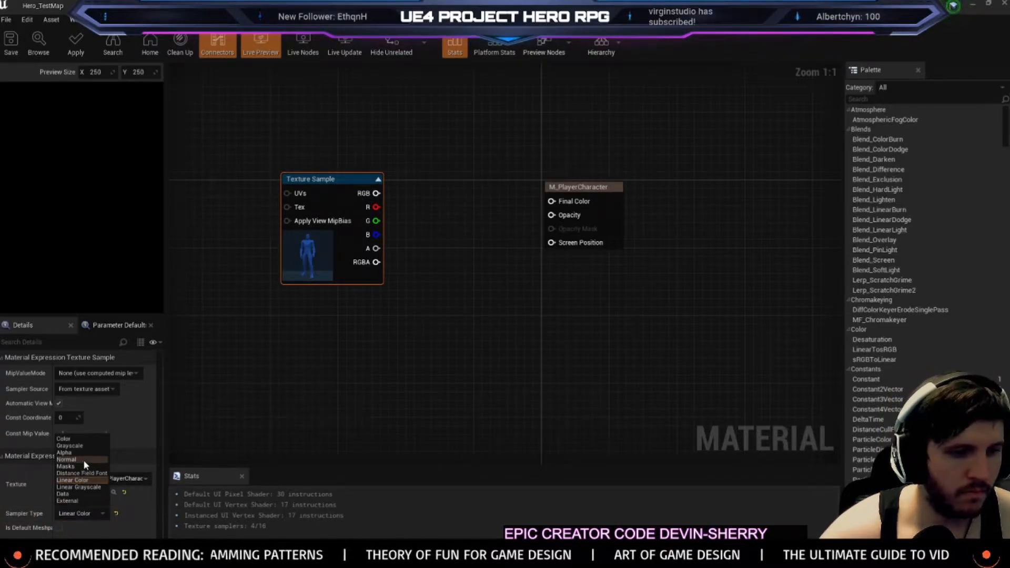
pyautogui.moveTo(323, 347); pyautogui.dragTo(312, 359, button='right')
# Connect the Texture Sample's RGB output to Final Color and its alpha output through a OneMinus node to Opacity
pyautogui.moveTo(366, 205); pyautogui.dragTo(544, 213)
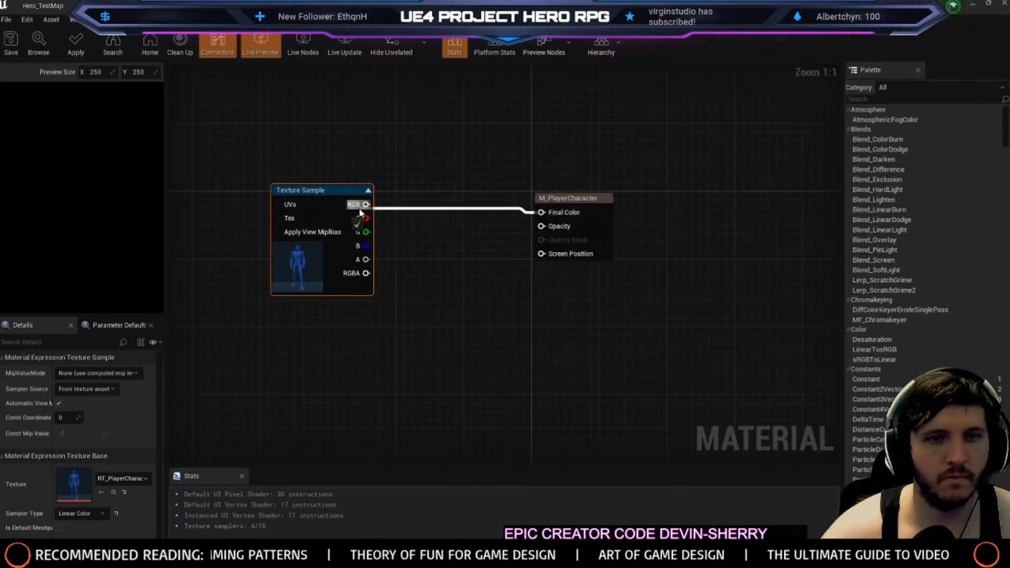
pyautogui.moveTo(365, 259); pyautogui.dragTo(405, 260)
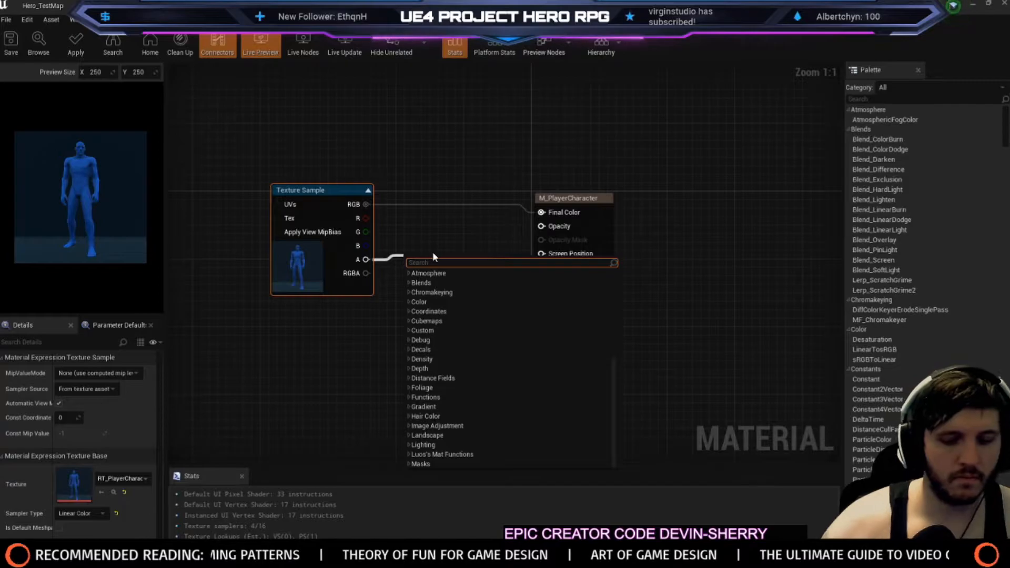
pyautogui.write('one min')
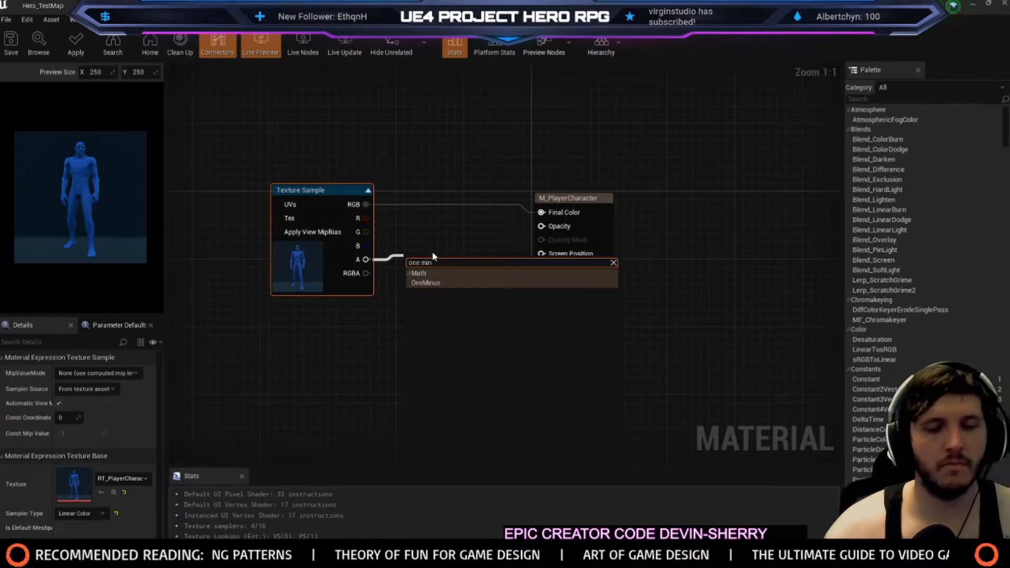
pyautogui.press('Return')
pyautogui.moveTo(431, 277); pyautogui.dragTo(550, 228)
pyautogui.moveTo(431, 277); pyautogui.dragTo(550, 226)
pyautogui.moveTo(420, 269); pyautogui.dragTo(438, 255)
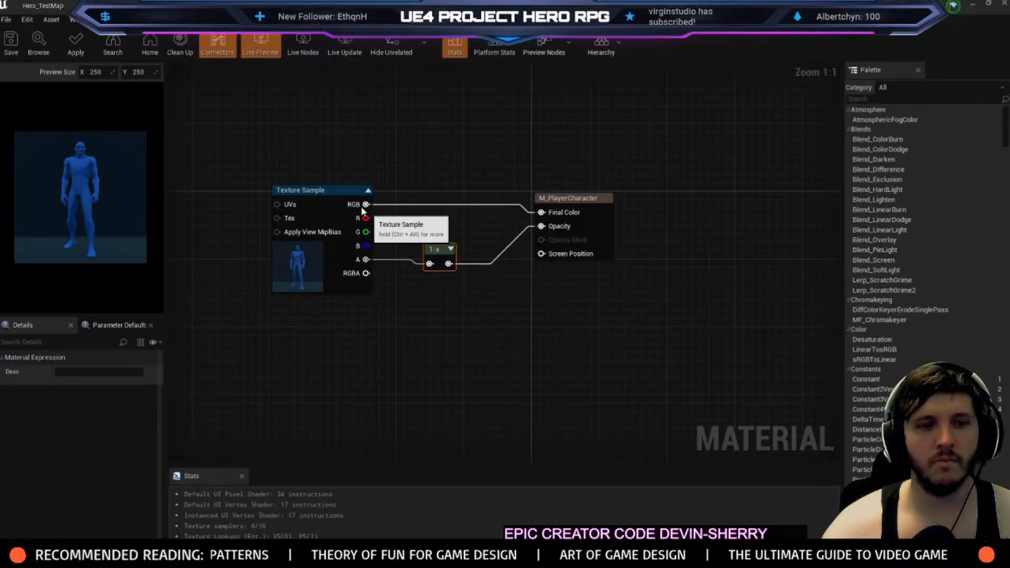
# Apply the changes to the M_PlayerCharacter material, keeping unused connectors shown
pyautogui.moveTo(303, 135); pyautogui.dragTo(357, 203, button='right')
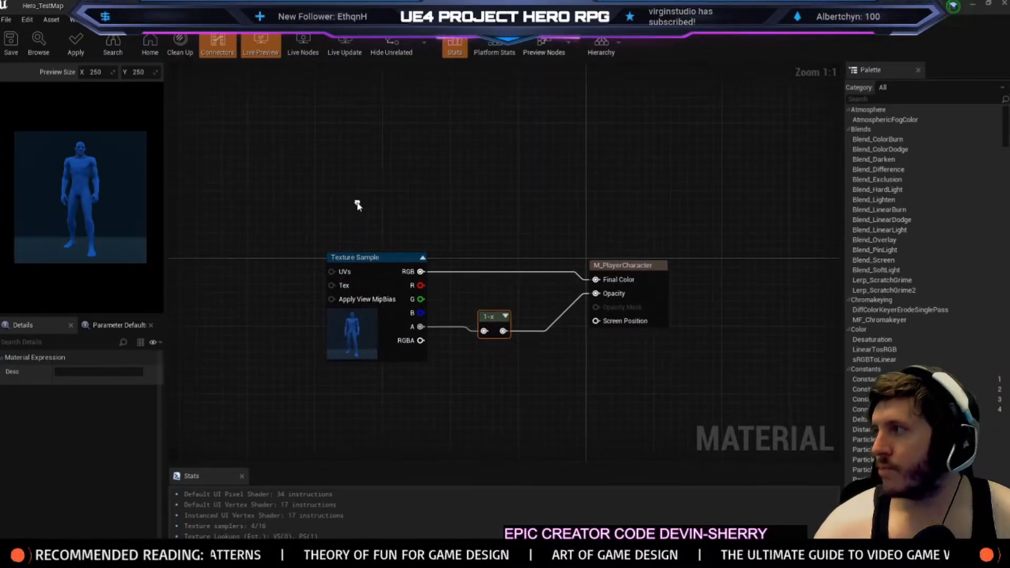
pyautogui.click(70, 42)
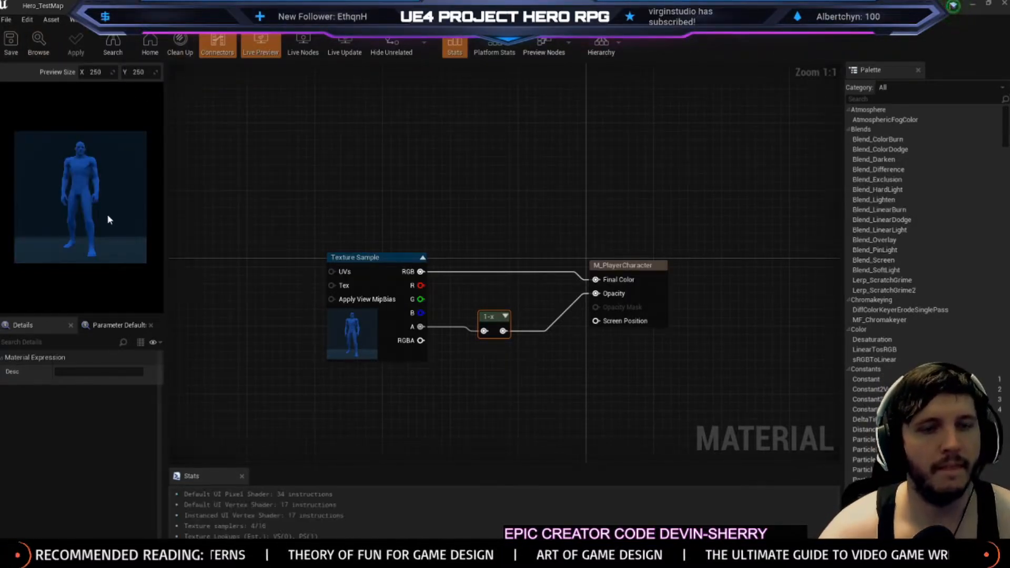
pyautogui.click(218, 48)
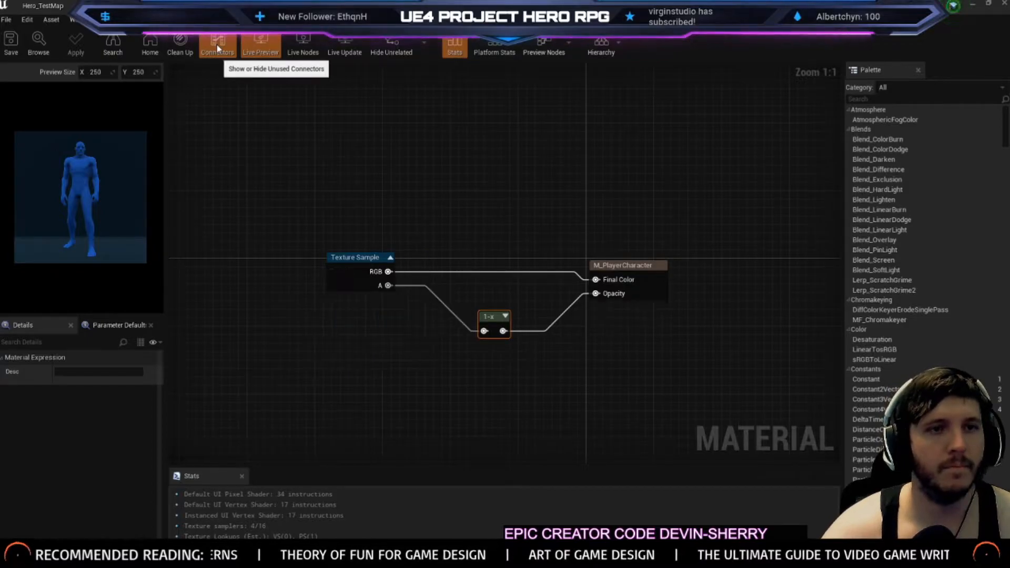
pyautogui.click(216, 44)
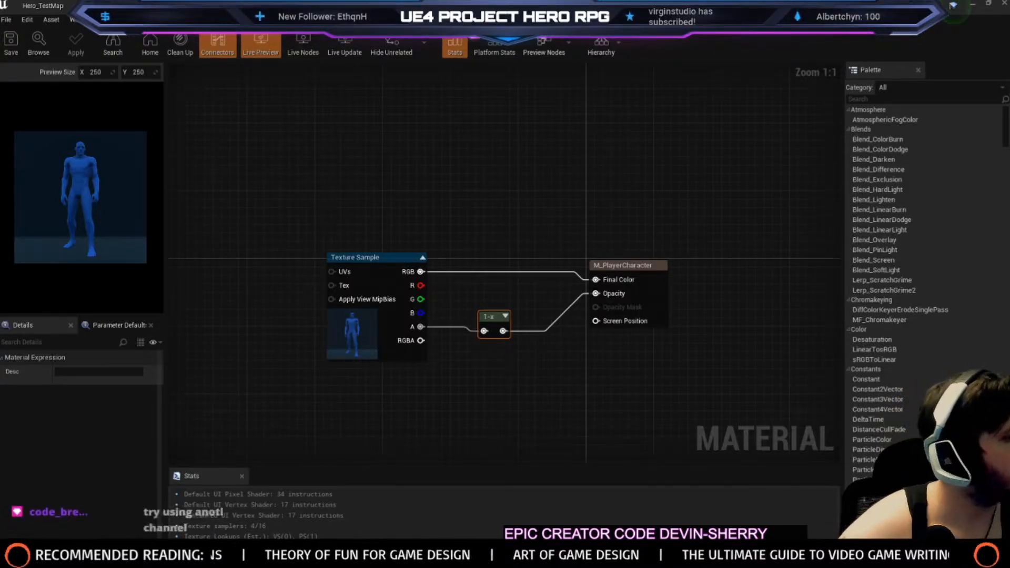
# Switch to the YouTube equipment tutorial in the browser and read the comments about getting rid of the background
pyautogui.moveTo(0, 284); pyautogui.dragTo(368, 7)
pyautogui.scroll(-5, 401, 348)
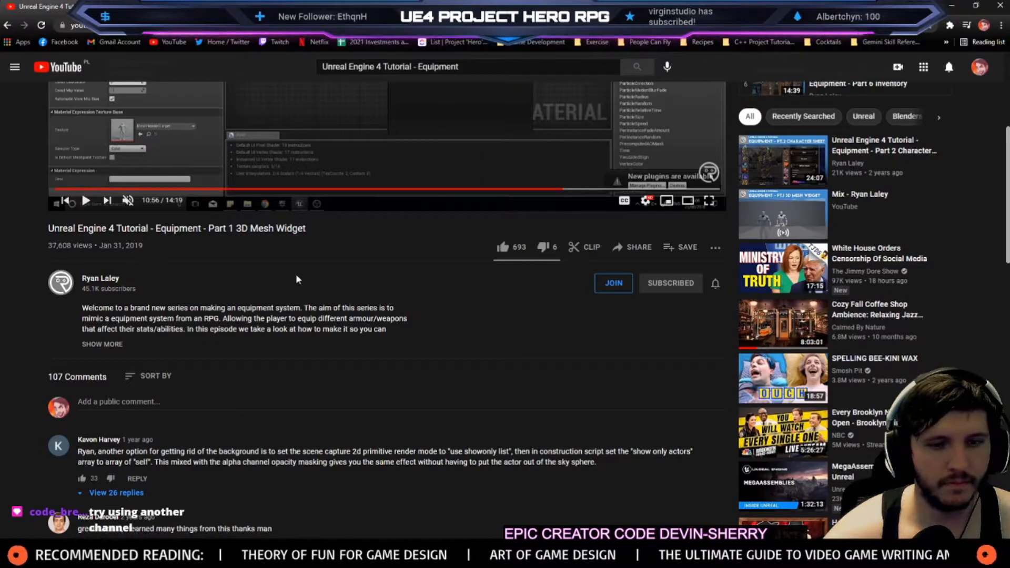
pyautogui.scroll(-1, 298, 275)
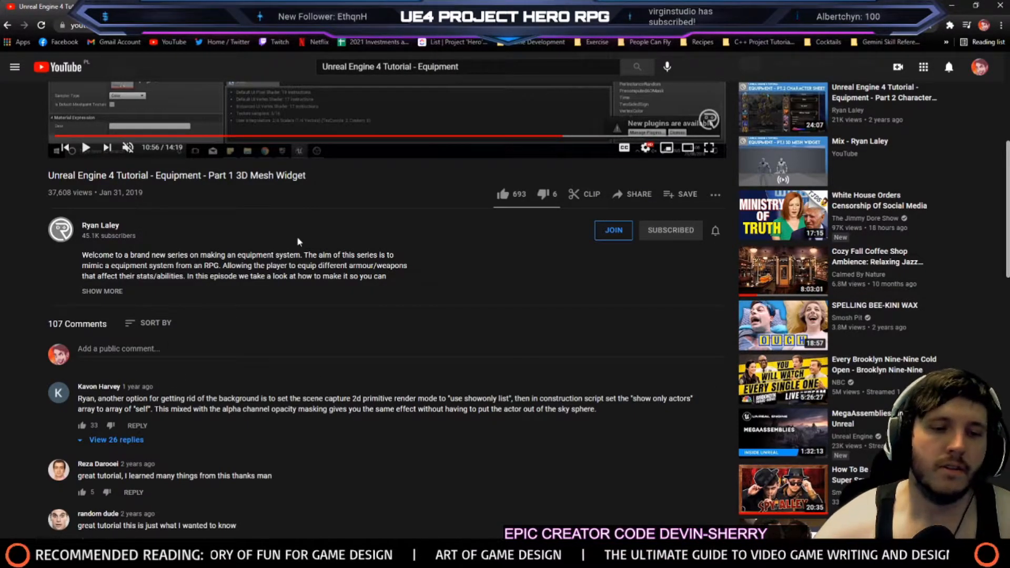
pyautogui.moveTo(50, 7); pyautogui.dragTo(0, 137)
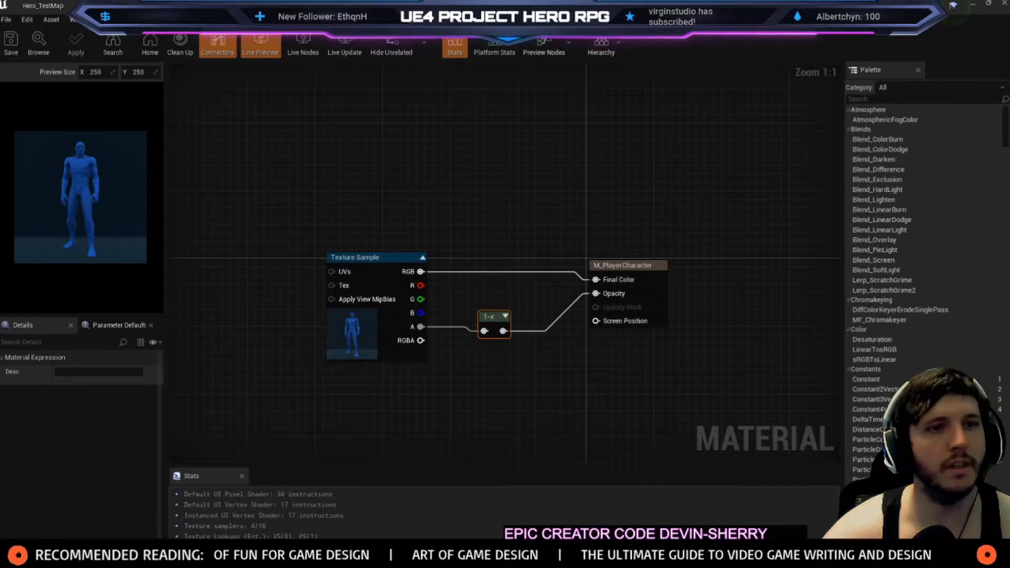
# Open the BP_CharacterInInventory blueprint and search the SceneCaptureComponent2D properties for "show on"
pyautogui.hotkey('alt', 'Tab')
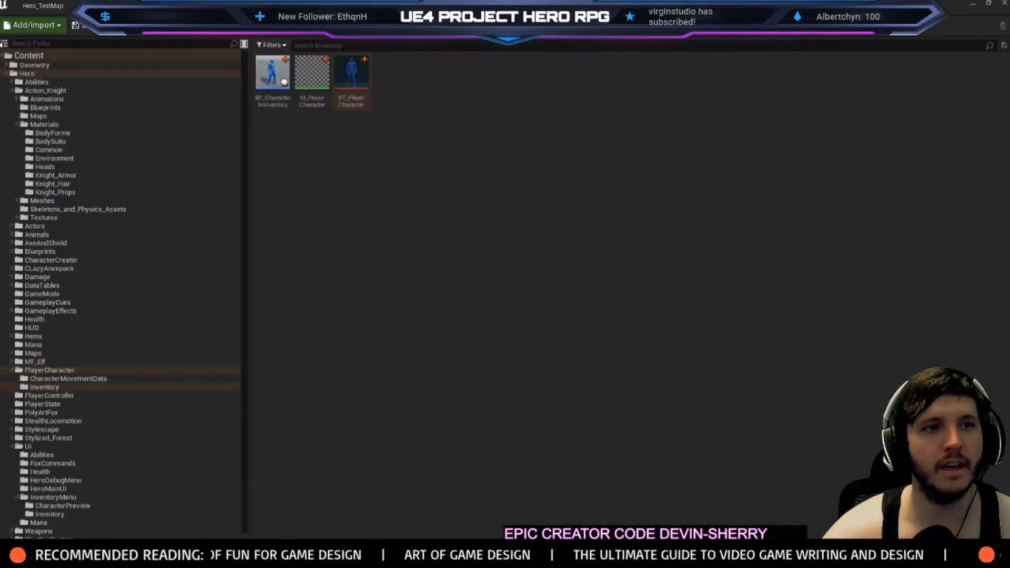
pyautogui.doubleClick(273, 79)
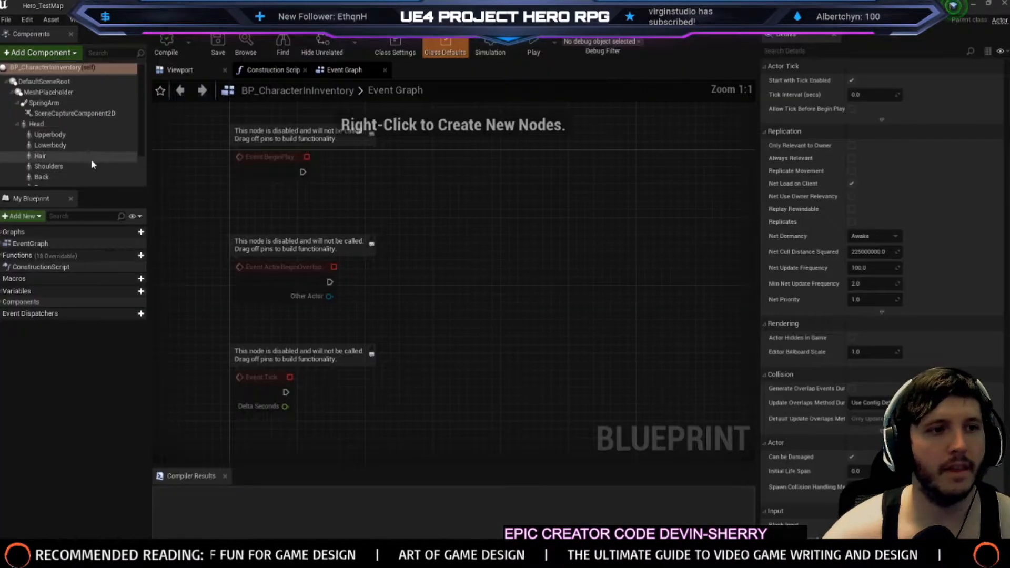
pyautogui.click(74, 113)
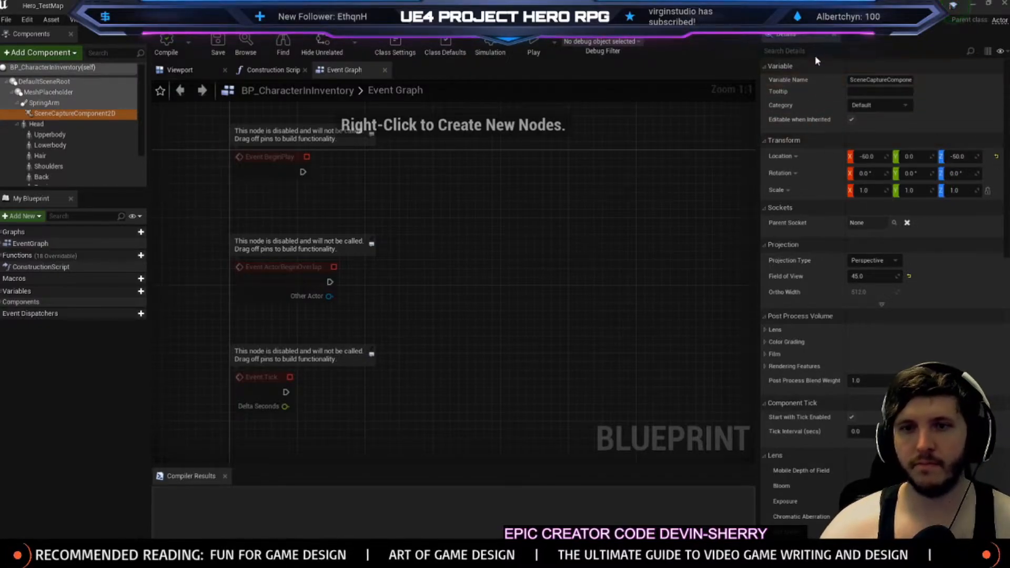
pyautogui.write('sh')
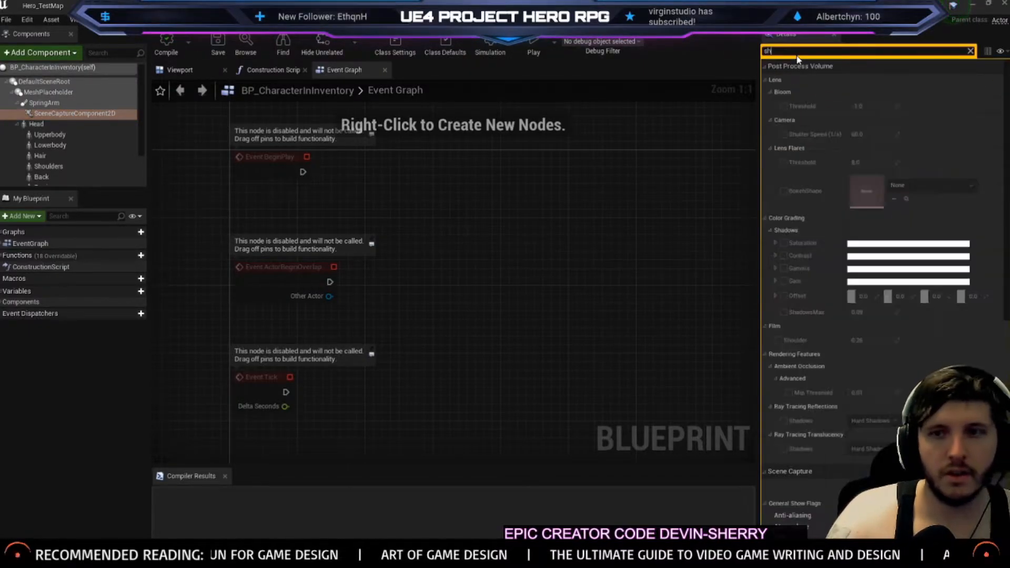
pyautogui.write('ow on')
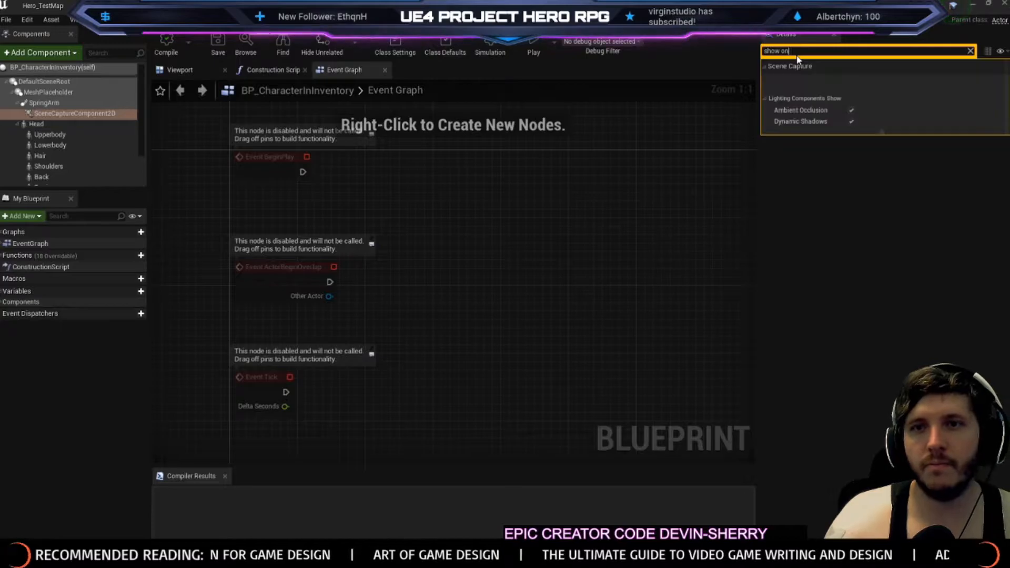
pyautogui.press('BackSpace')
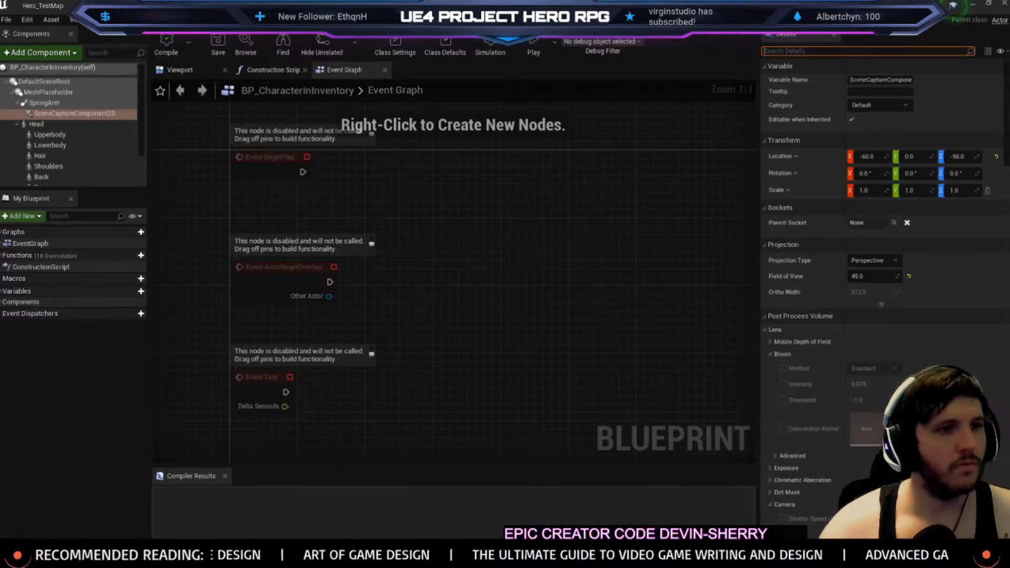
# Enable the Consider Unrendered Opaque Pixels as Fully Translucent option in the SceneCaptureComponent2D's scene capture settings
pyautogui.click(39, 104)
pyautogui.scroll(-3, 43, 104)
pyautogui.scroll(3, 50, 108)
pyautogui.click(84, 114)
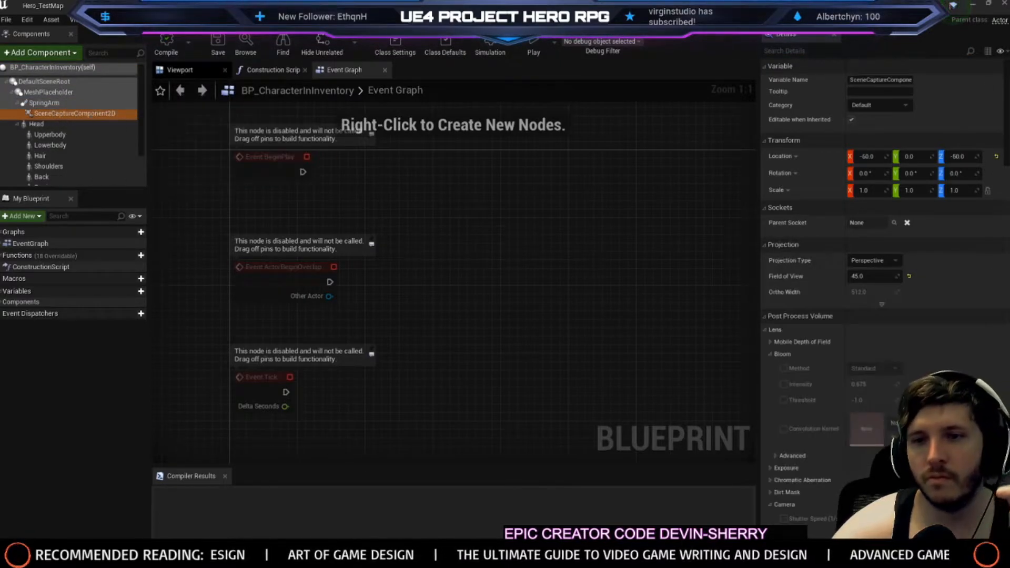
pyautogui.scroll(-2, 823, 108)
pyautogui.click(770, 268)
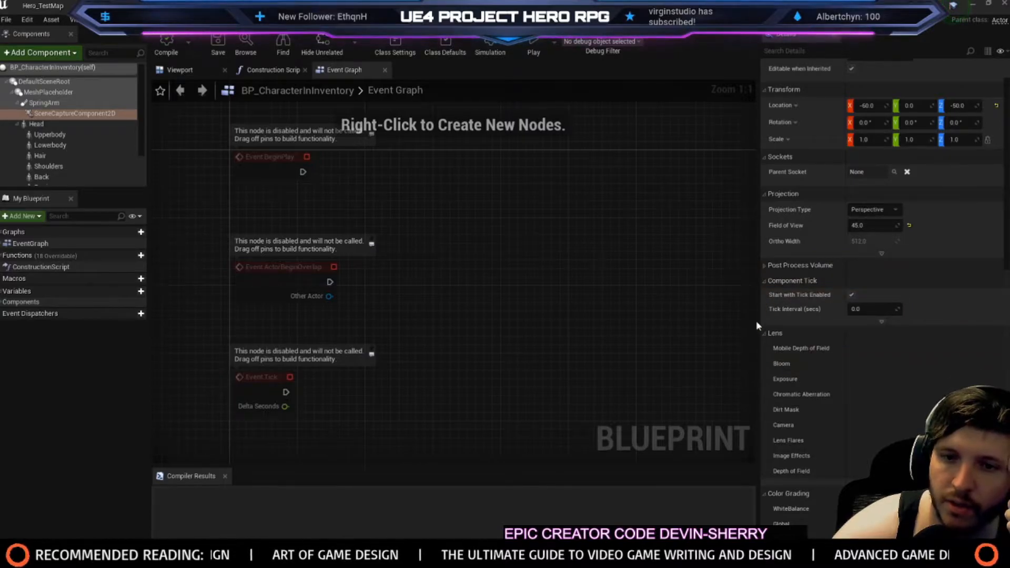
pyautogui.click(766, 333)
pyautogui.click(765, 349)
pyautogui.scroll(-1, 766, 356)
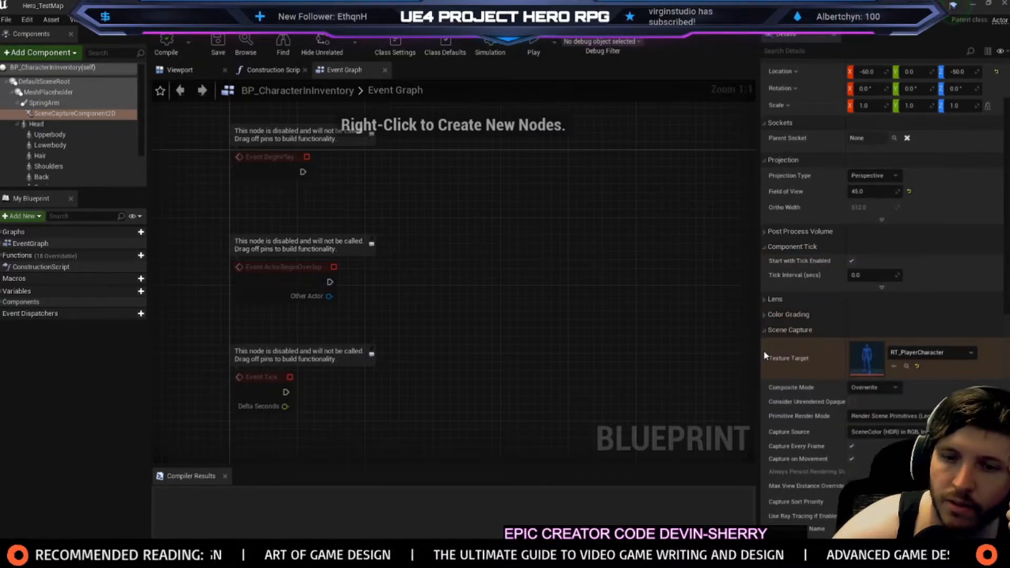
pyautogui.scroll(-1, 765, 356)
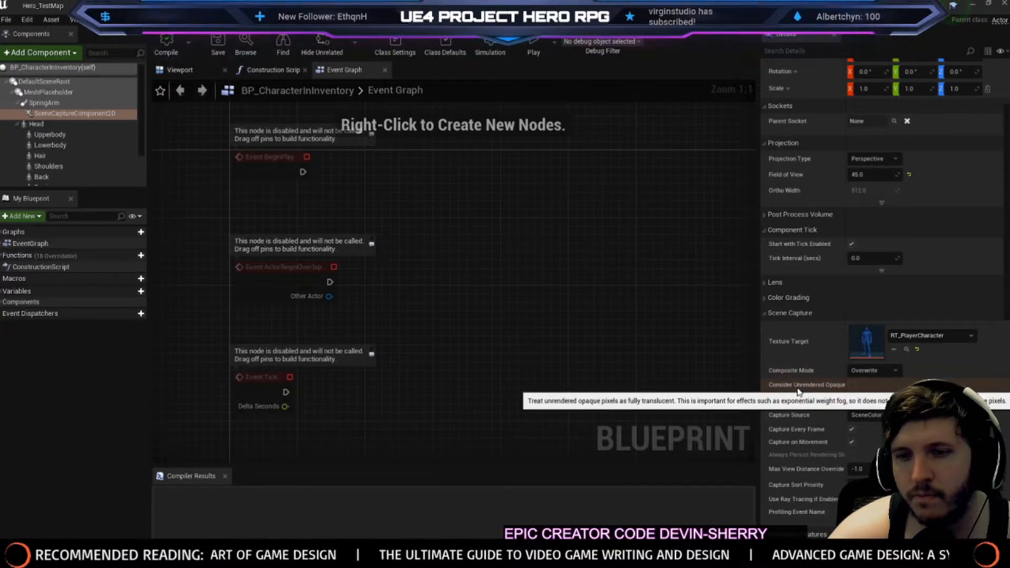
pyautogui.click(851, 385)
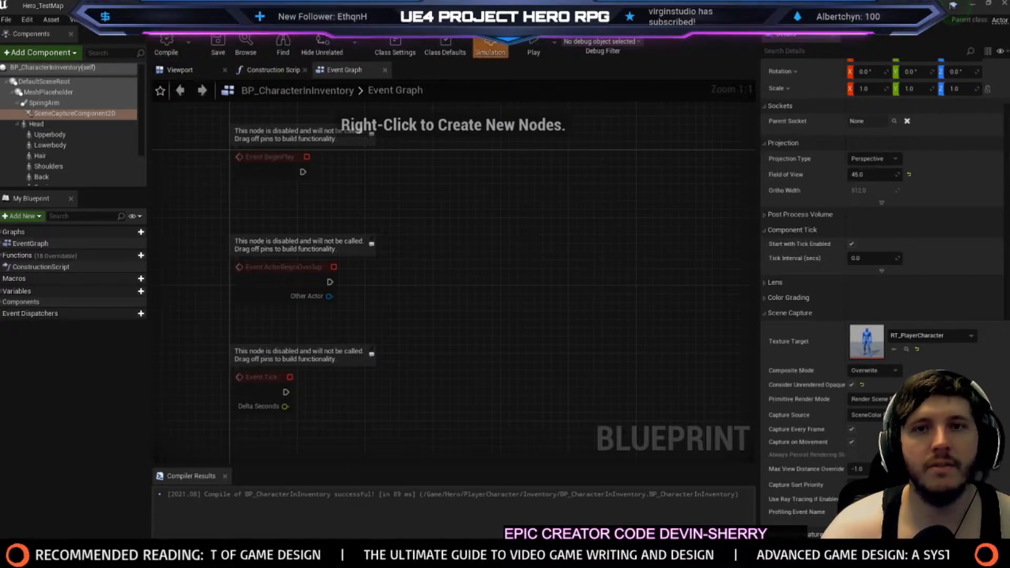
# Play-test Hero_TestMap and open the inventory to check the background behind the character preview, and stop the session
pyautogui.click(179, 7)
pyautogui.click(263, 7)
pyautogui.click(116, 6)
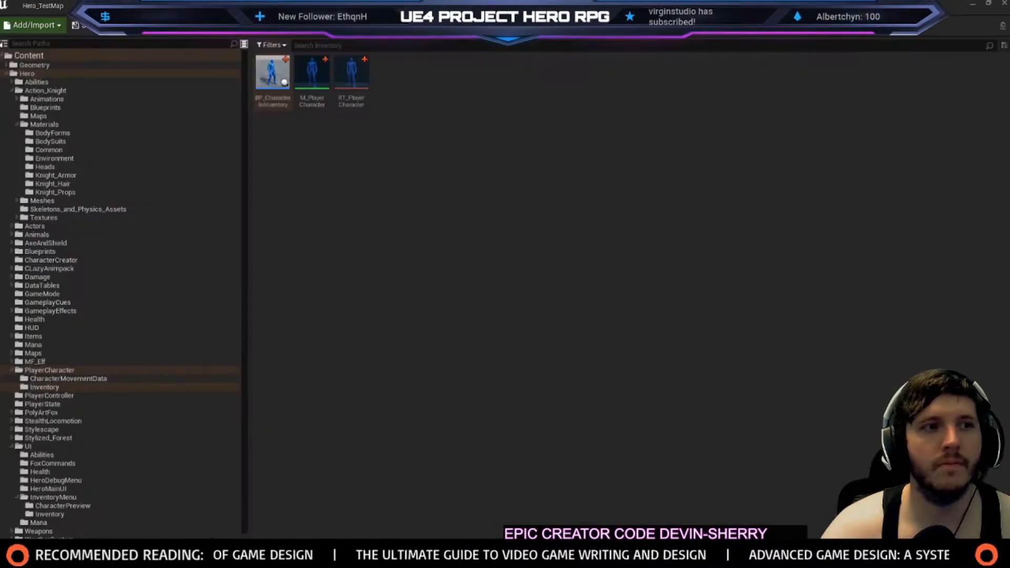
pyautogui.click(42, 6)
pyautogui.click(647, 43)
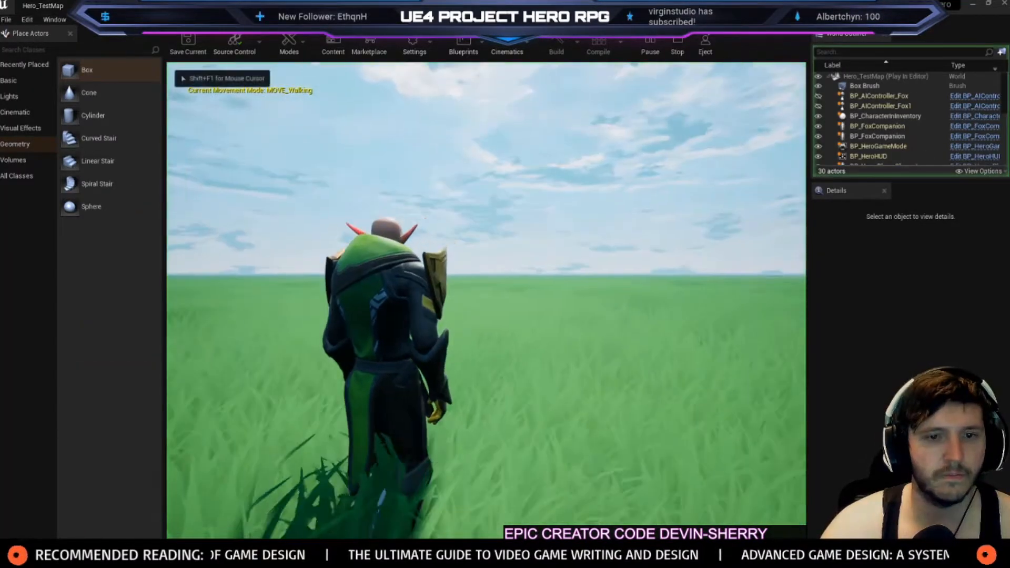
pyautogui.press('i')
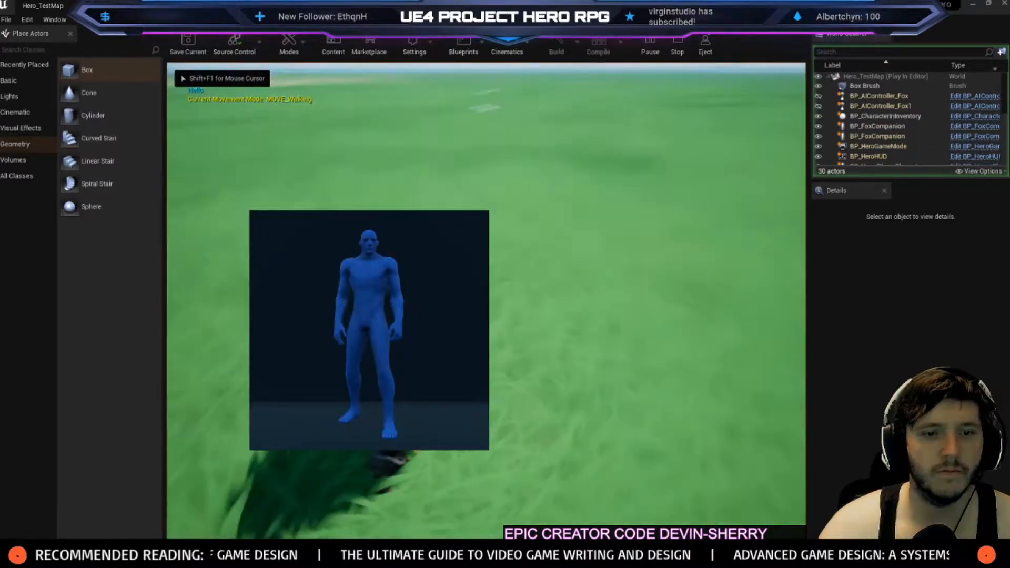
pyautogui.press('Escape')
# Return to BP_CharacterInInventory, review the remaining scene capture properties, and add a SceneCaptureComponent2D reference to the Construction Script
pyautogui.click(184, 6)
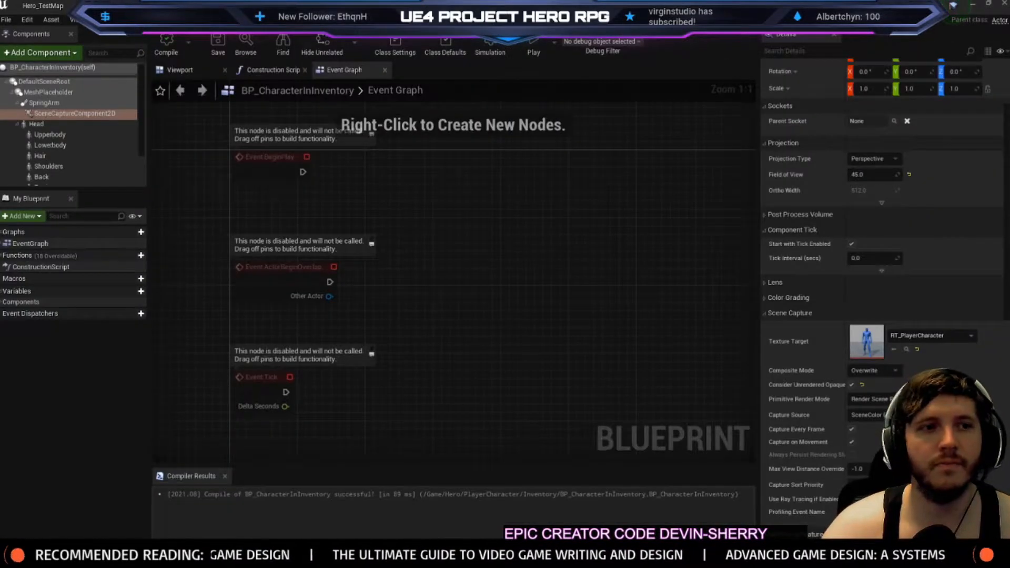
pyautogui.scroll(-5, 829, 304)
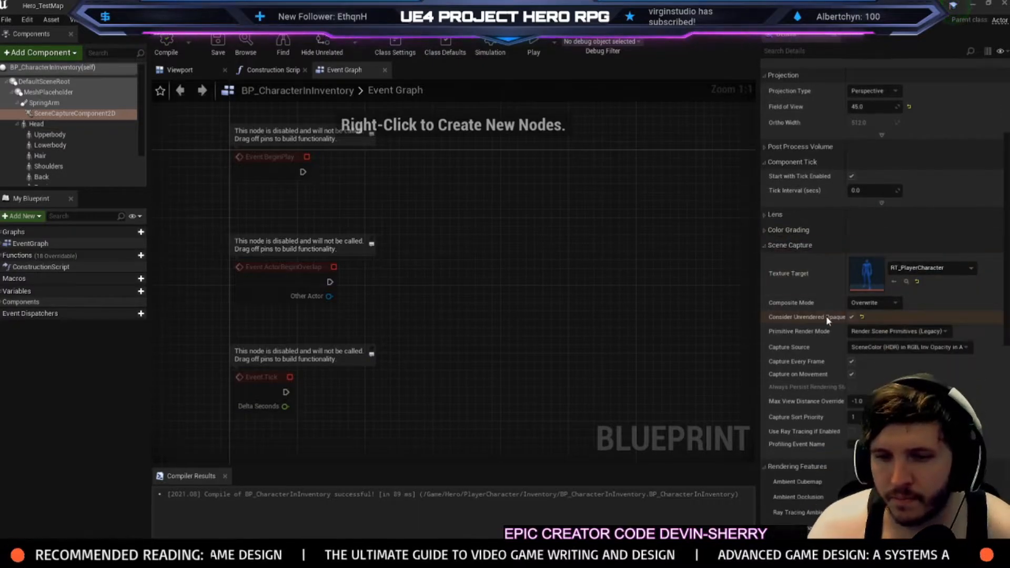
pyautogui.scroll(-10, 830, 342)
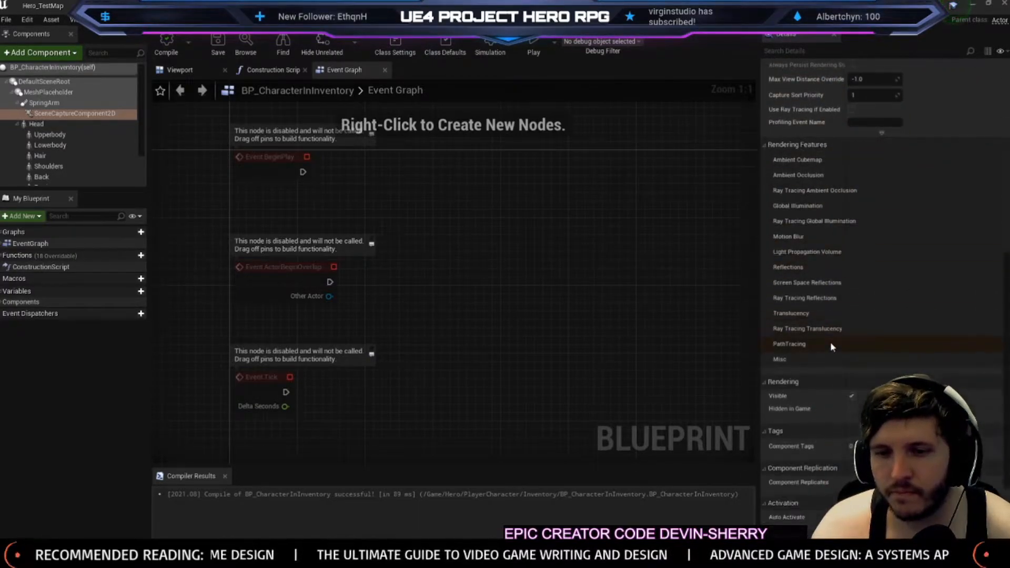
pyautogui.scroll(-7, 831, 342)
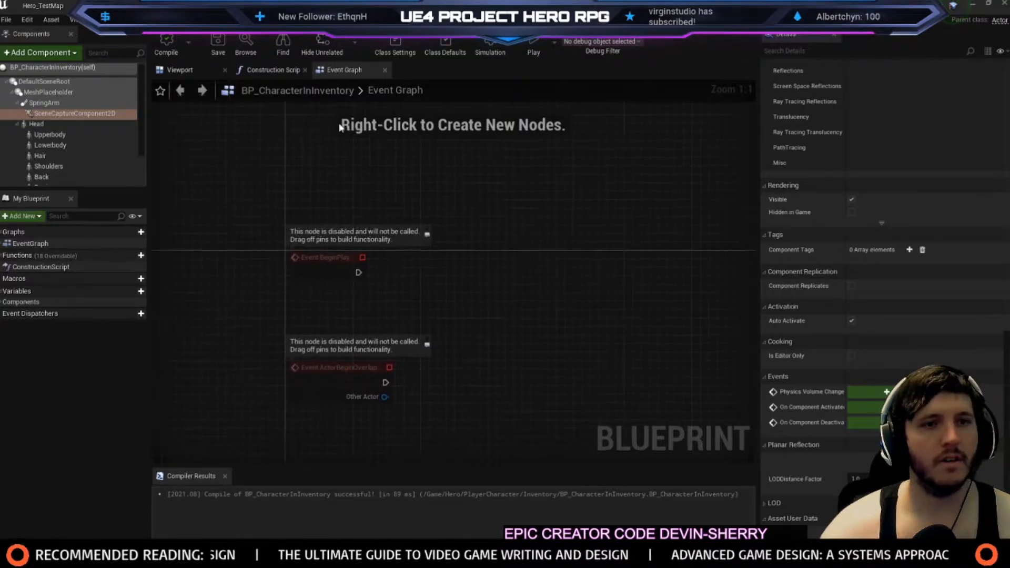
pyautogui.click(267, 70)
pyautogui.moveTo(72, 114); pyautogui.dragTo(335, 174)
# Try a Show Only Component node on the Scene Capture Component 2D reference and delete it
pyautogui.write('show on')
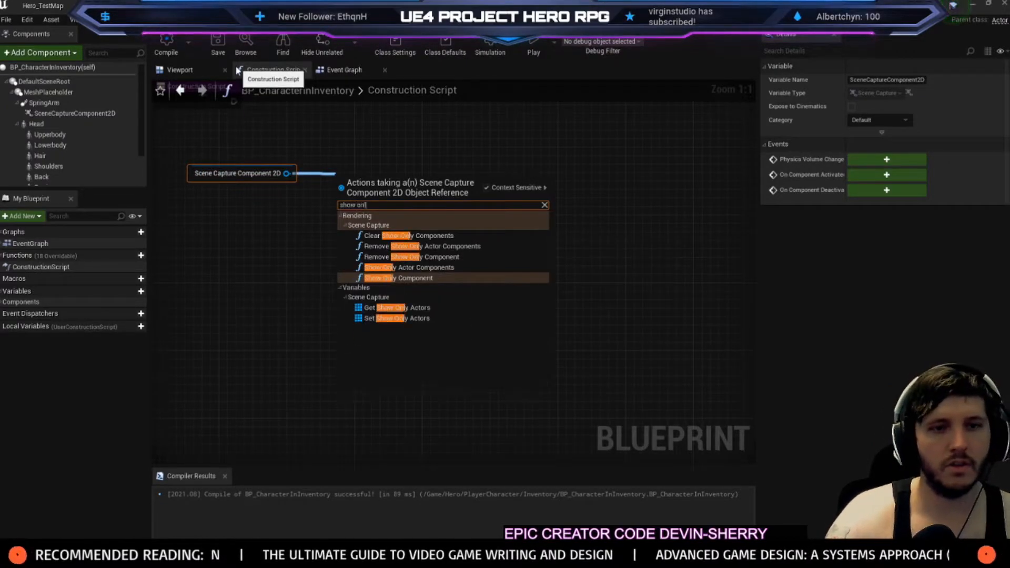
pyautogui.write('l')
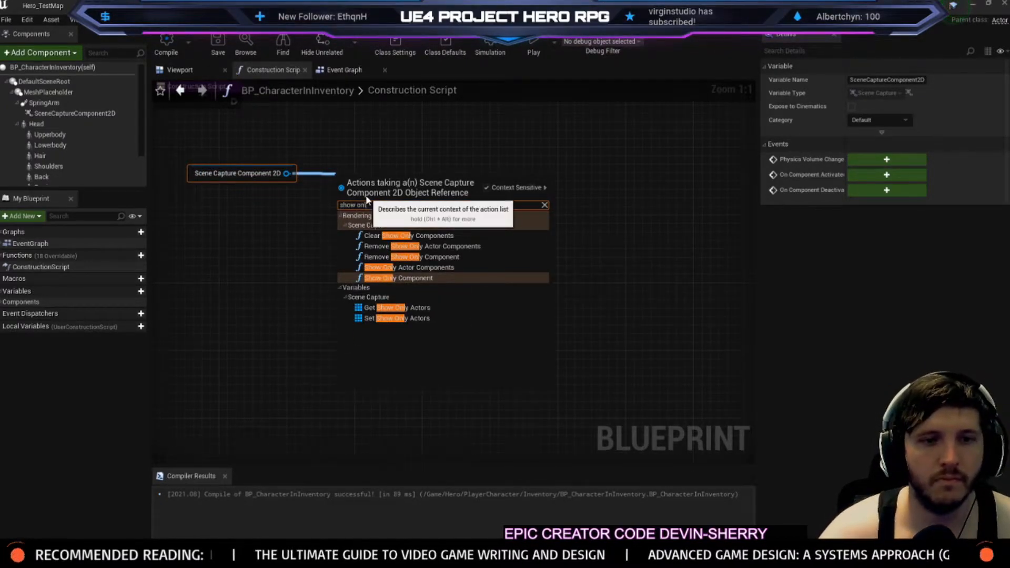
pyautogui.click(408, 284)
pyautogui.moveTo(405, 208); pyautogui.dragTo(416, 176)
pyautogui.moveTo(416, 164); pyautogui.dragTo(431, 287, button='right')
pyautogui.moveTo(431, 287); pyautogui.dragTo(423, 237)
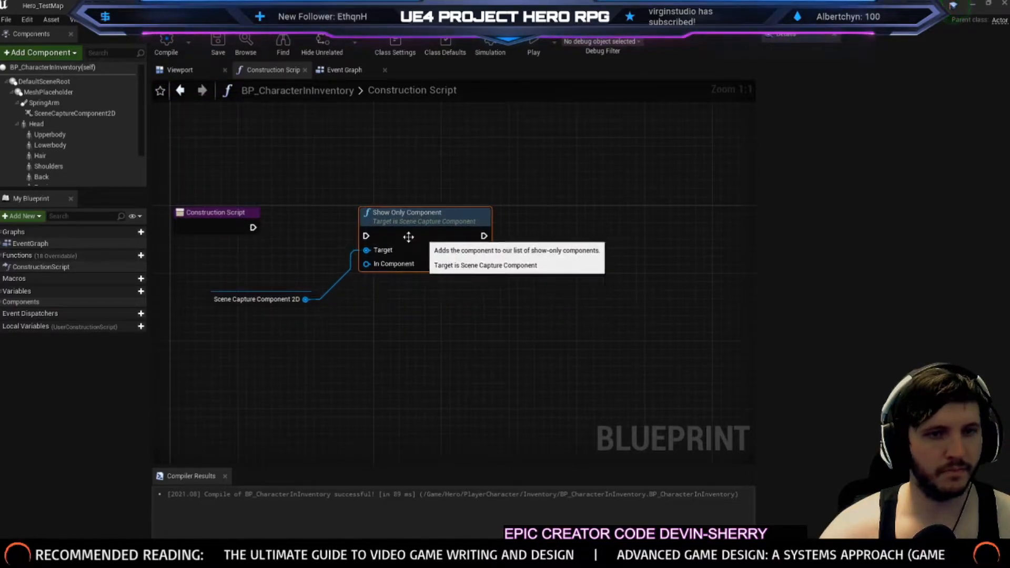
pyautogui.moveTo(328, 203); pyautogui.dragTo(329, 203)
pyautogui.moveTo(292, 163); pyautogui.dragTo(306, 199, button='right')
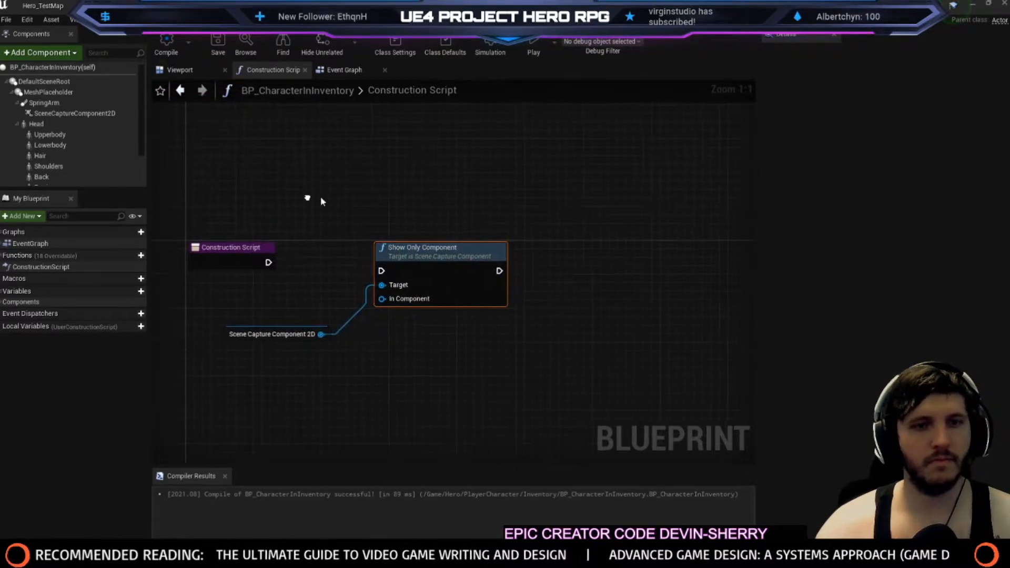
pyautogui.press('Delete')
# Try a Show Only Actor Components node with a Head component reference and delete both nodes
pyautogui.moveTo(321, 334); pyautogui.dragTo(338, 322)
pyautogui.write('show onl')
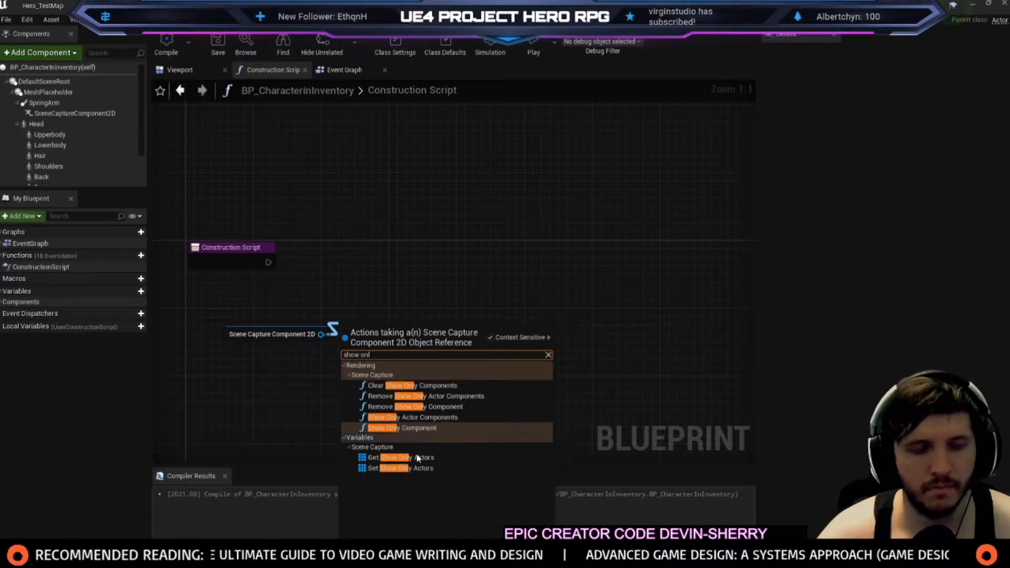
pyautogui.click(410, 418)
pyautogui.click(388, 346)
pyautogui.moveTo(36, 124); pyautogui.dragTo(372, 329)
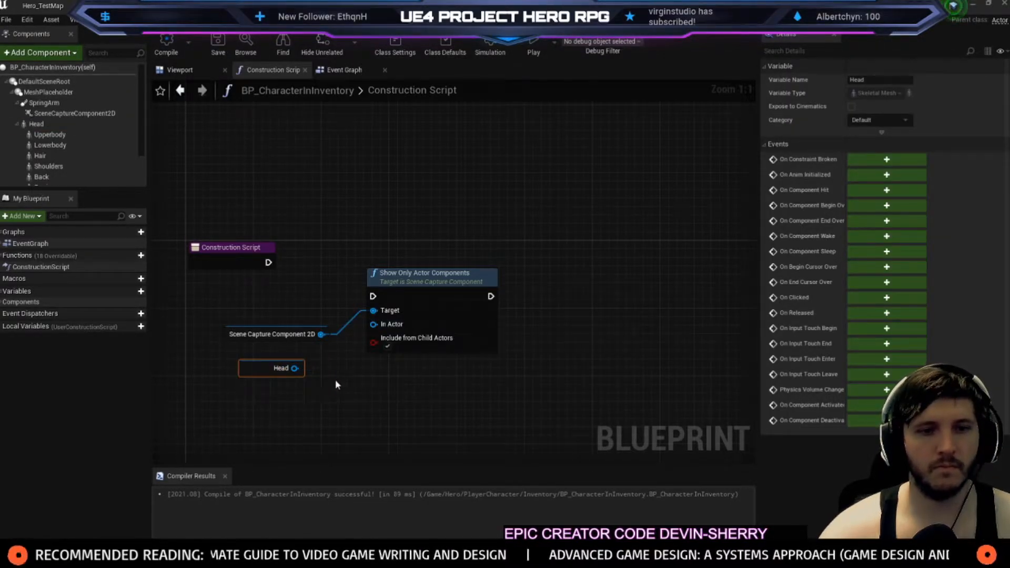
pyautogui.press('Delete')
pyautogui.rightClick(264, 365)
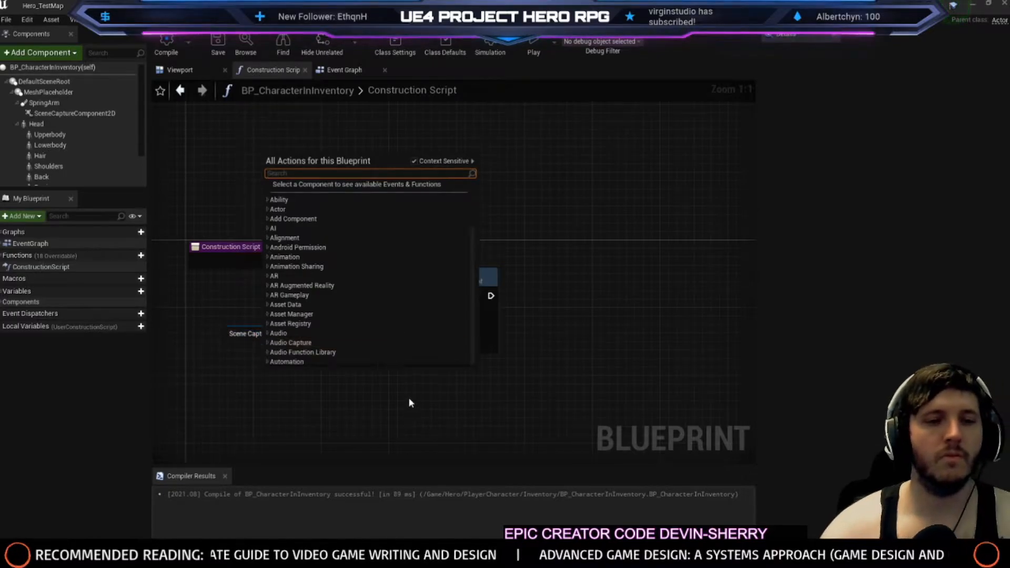
pyautogui.moveTo(408, 396); pyautogui.dragTo(342, 426, button='right')
pyautogui.click(342, 308)
pyautogui.press('Delete')
# Add a Show Only Actor Components node targeting the Scene Capture Component 2D reference in the Construction Script
pyautogui.moveTo(257, 363); pyautogui.dragTo(270, 357)
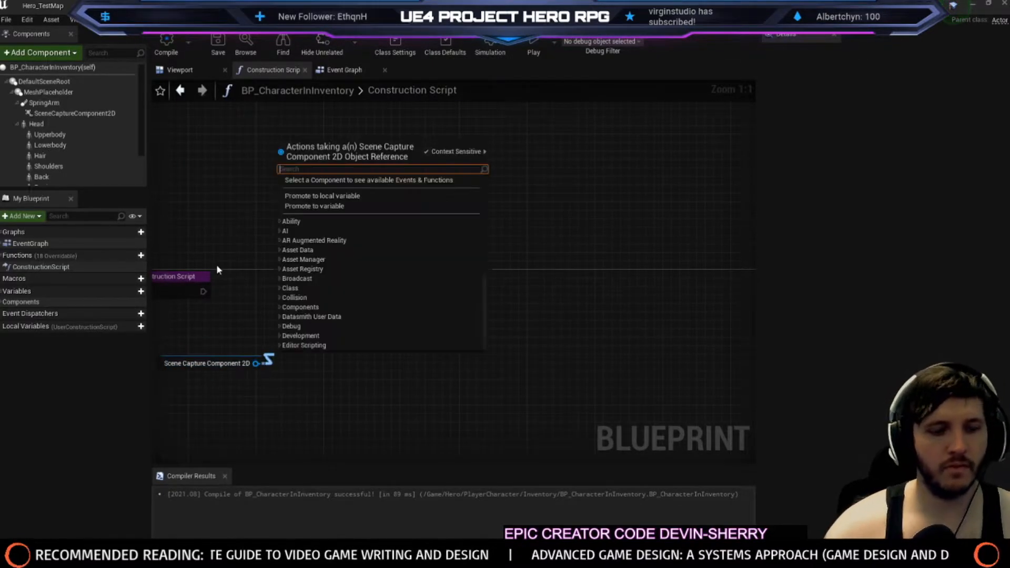
pyautogui.write('show on')
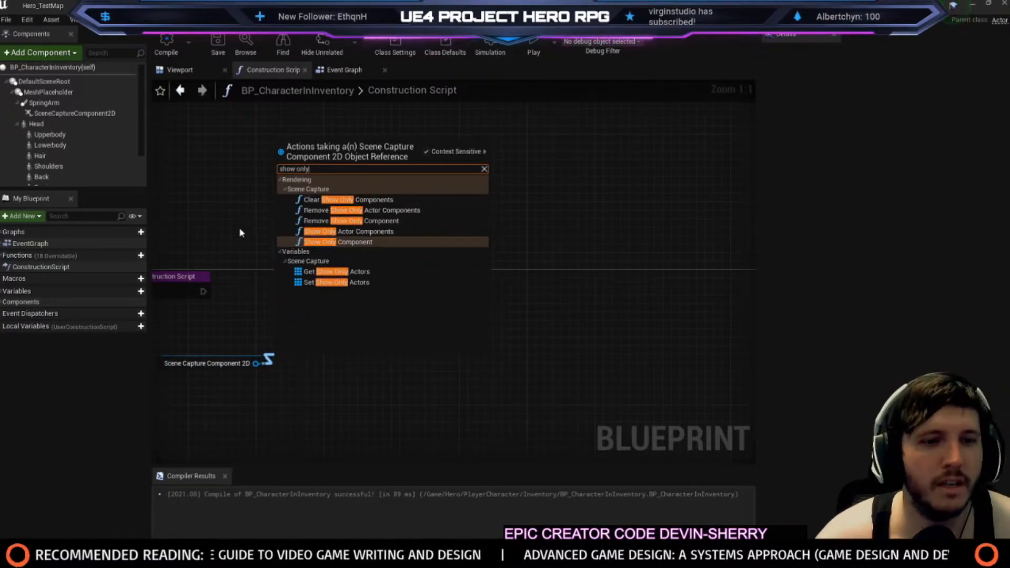
pyautogui.write('ly')
pyautogui.click(343, 229)
pyautogui.moveTo(349, 320); pyautogui.dragTo(395, 261)
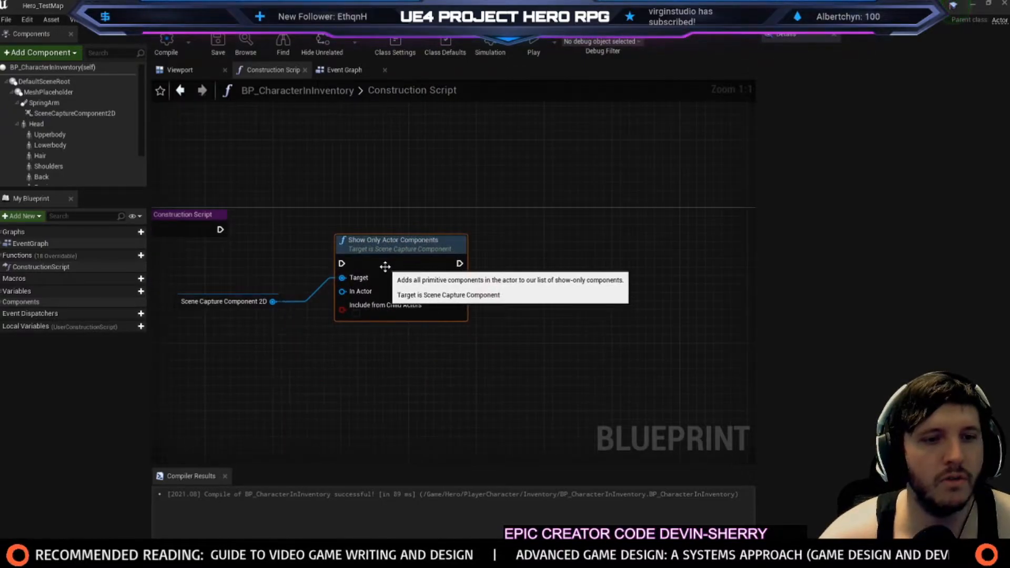
# Connect a Self reference to In Actor and link the Construction Script's execution to Show Only Actor Components
pyautogui.rightClick(254, 338)
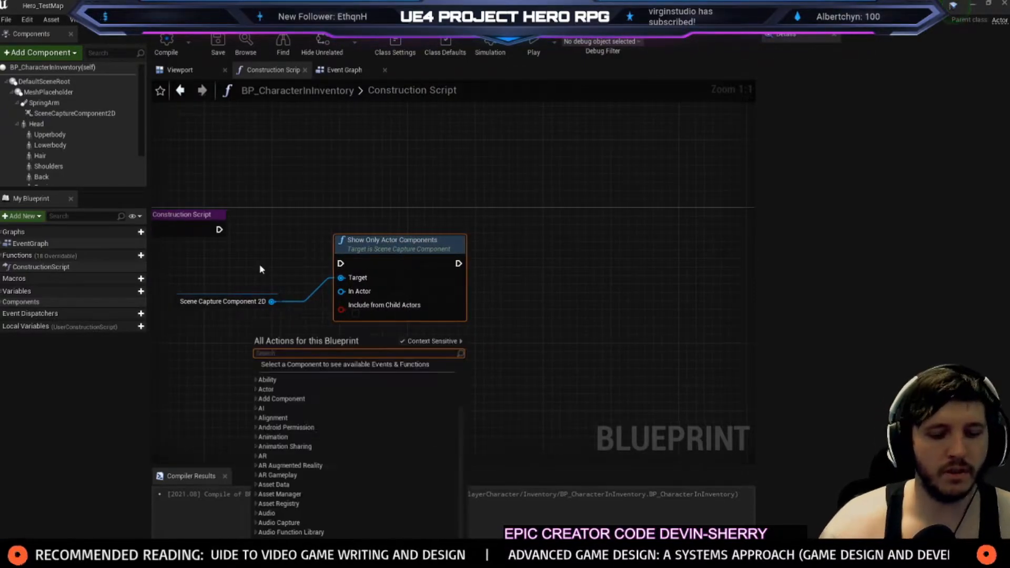
pyautogui.write('self')
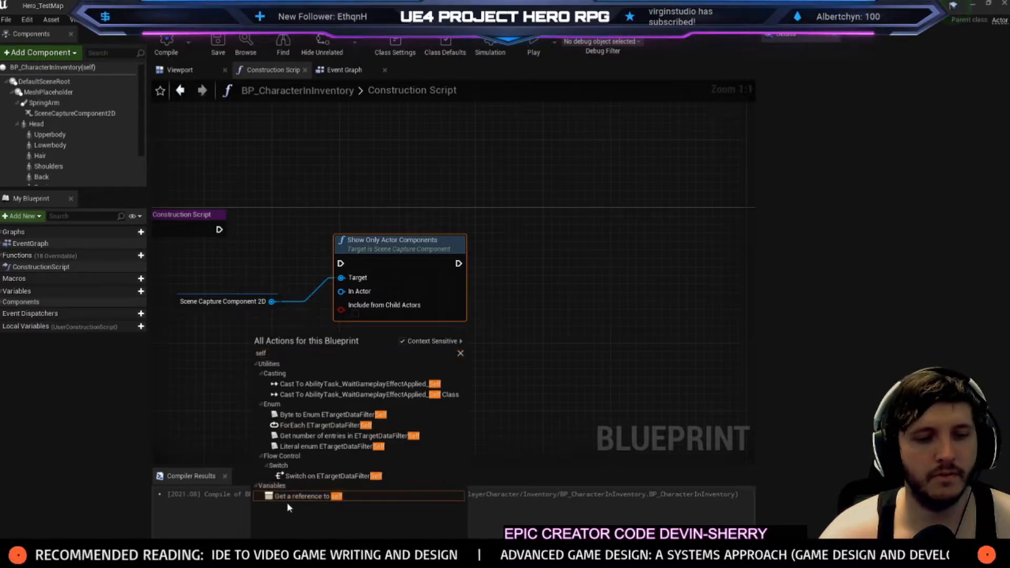
pyautogui.click(284, 497)
pyautogui.moveTo(305, 345); pyautogui.dragTo(213, 232)
# Enable Include from Child Actors and arrange the Construction Script nodes neatly around Show Only Actor Components
pyautogui.click(355, 313)
pyautogui.moveTo(423, 266); pyautogui.dragTo(423, 232)
pyautogui.moveTo(288, 364); pyautogui.dragTo(326, 420, button='right')
pyautogui.moveTo(299, 395); pyautogui.dragTo(264, 343)
pyautogui.moveTo(279, 367); pyautogui.dragTo(246, 311)
pyautogui.moveTo(246, 311); pyautogui.dragTo(245, 338)
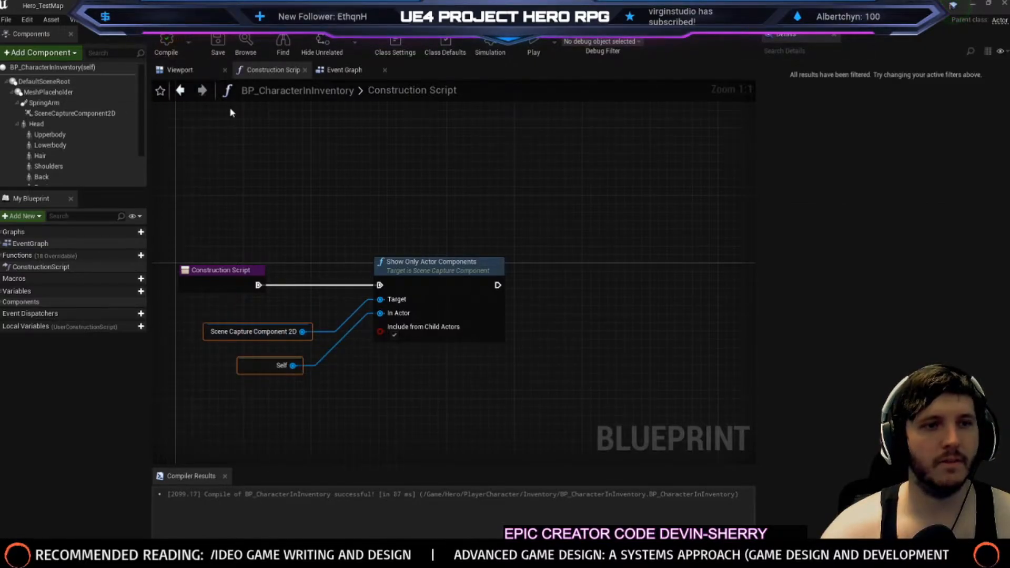
# Play-test Hero_TestMap with the inventory preview showing and run the hero around to check the character's transparent background
pyautogui.click(49, 5)
pyautogui.click(650, 47)
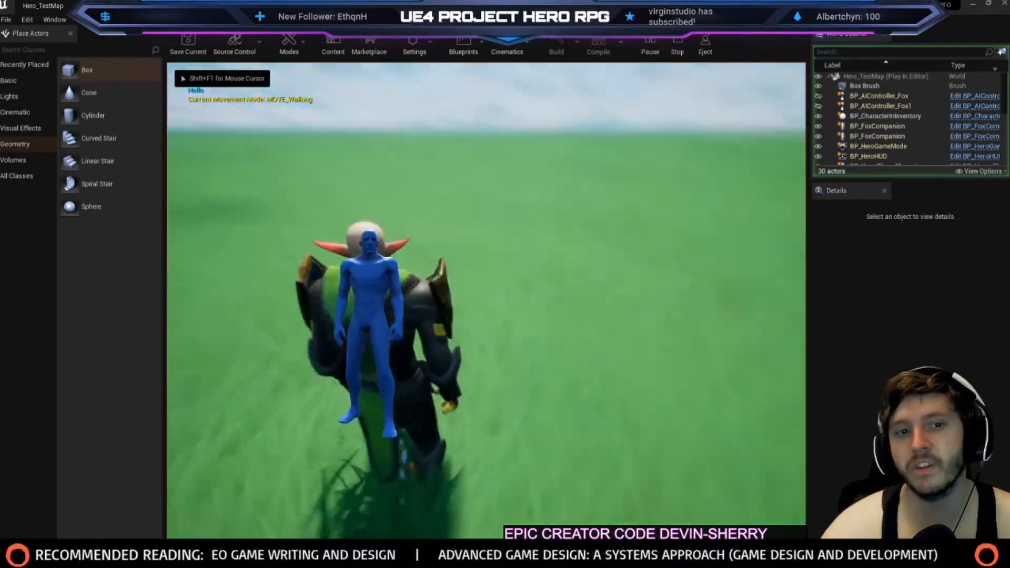
pyautogui.press('w')
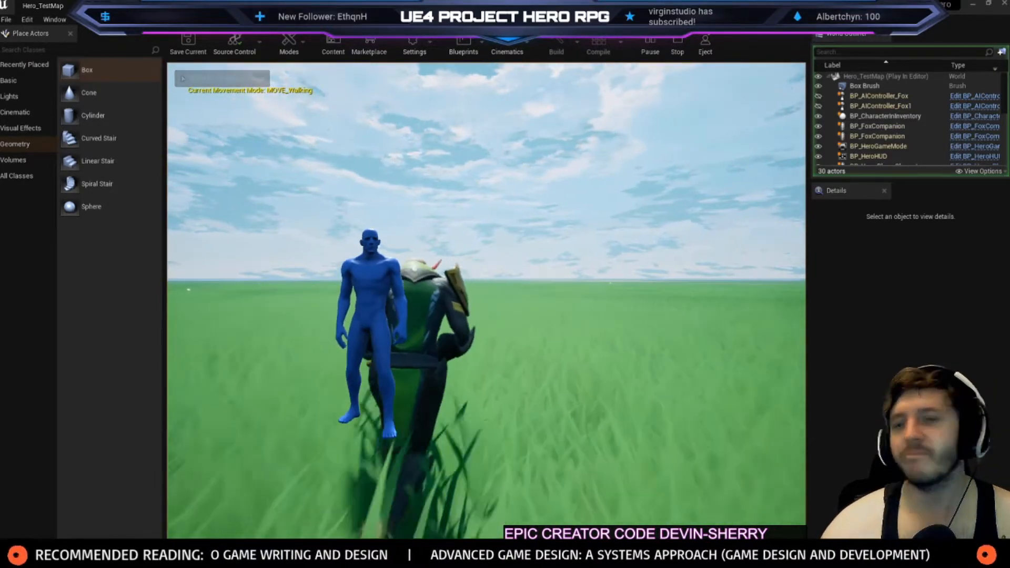
pyautogui.press('w')
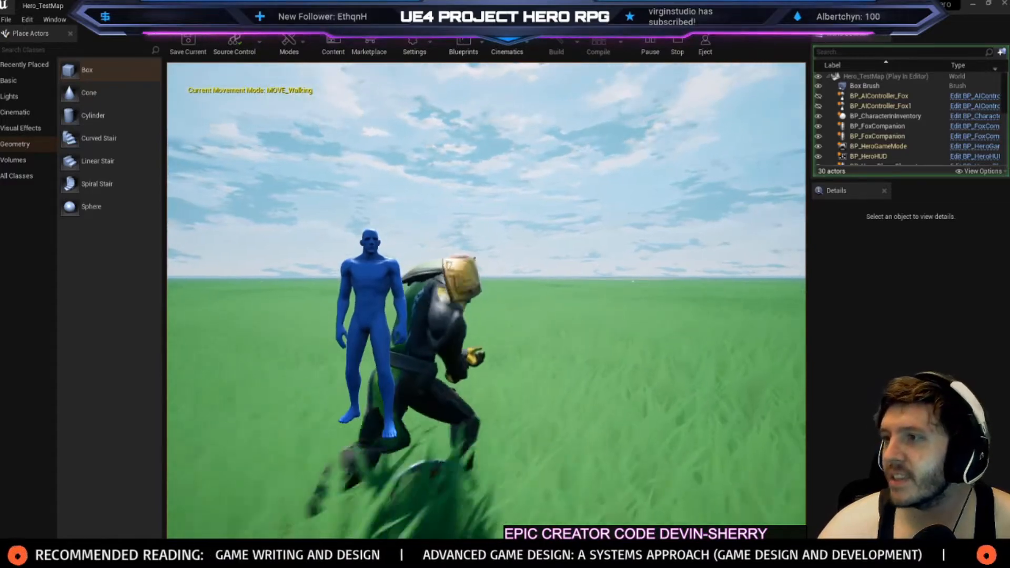
pyautogui.press('w')
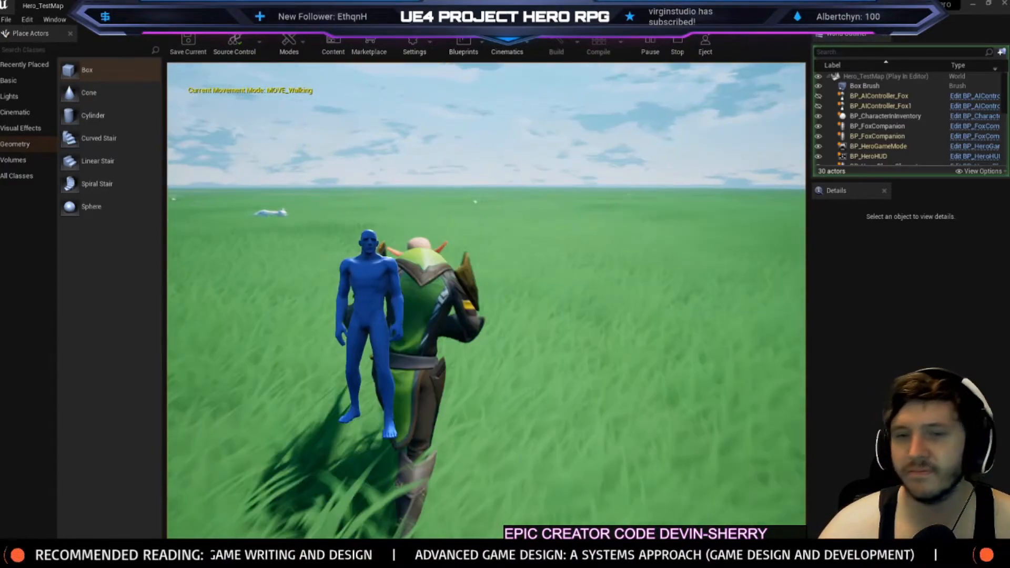
pyautogui.press('w')
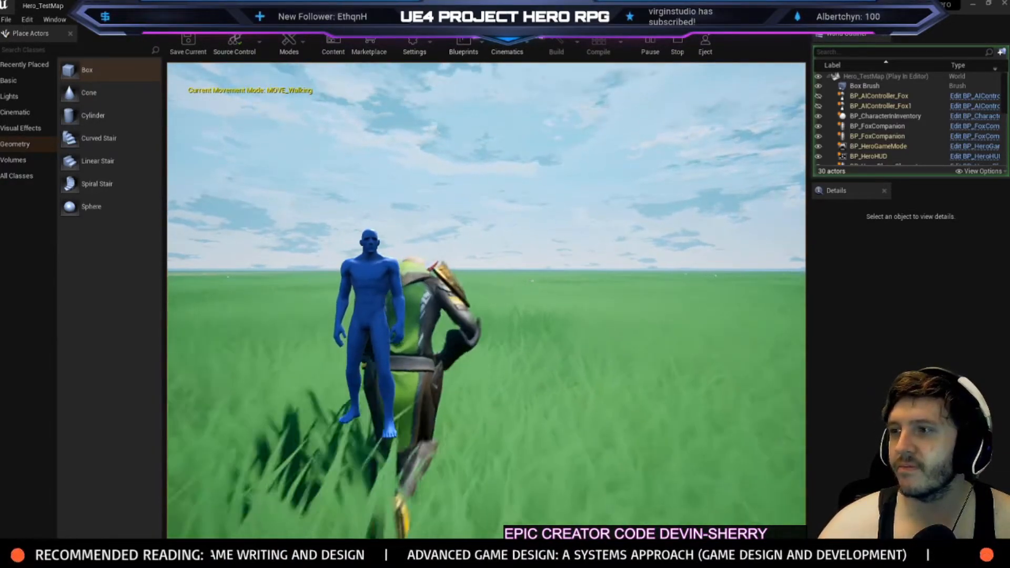
pyautogui.press('w')
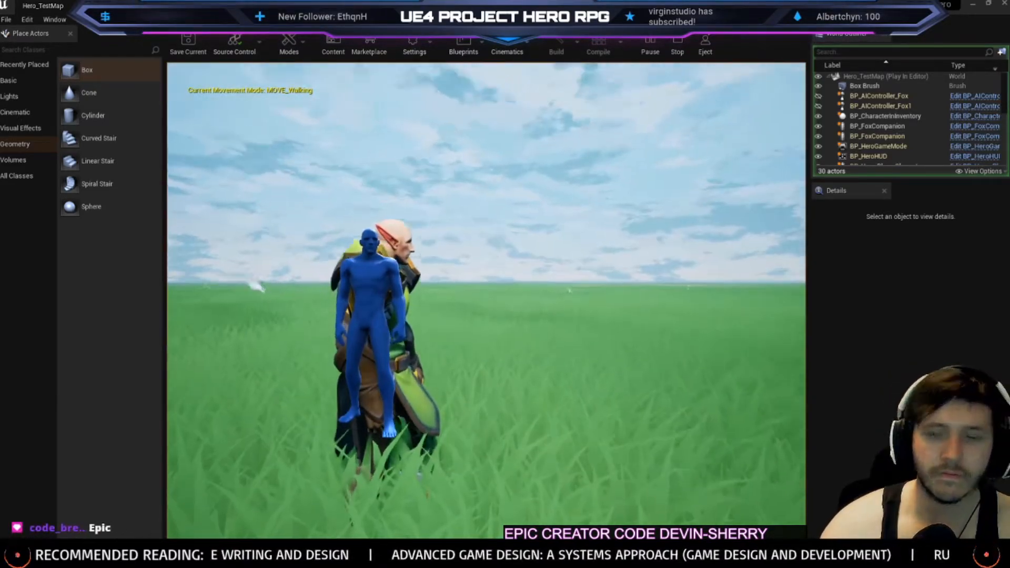
# Check the character preview in full screen, stop the play session, and restore the normal editor view
pyautogui.press('F11')
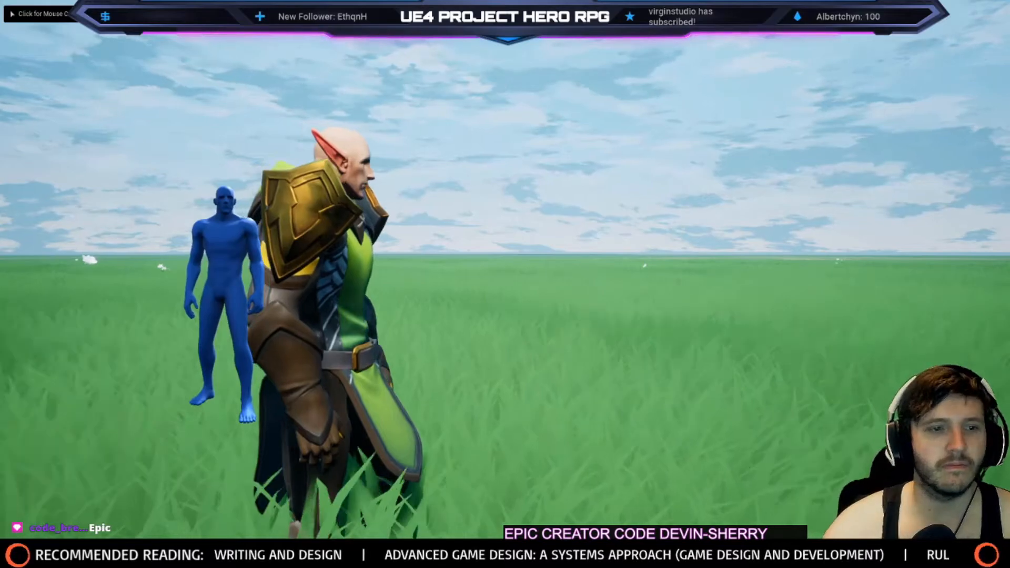
pyautogui.click(505, 284)
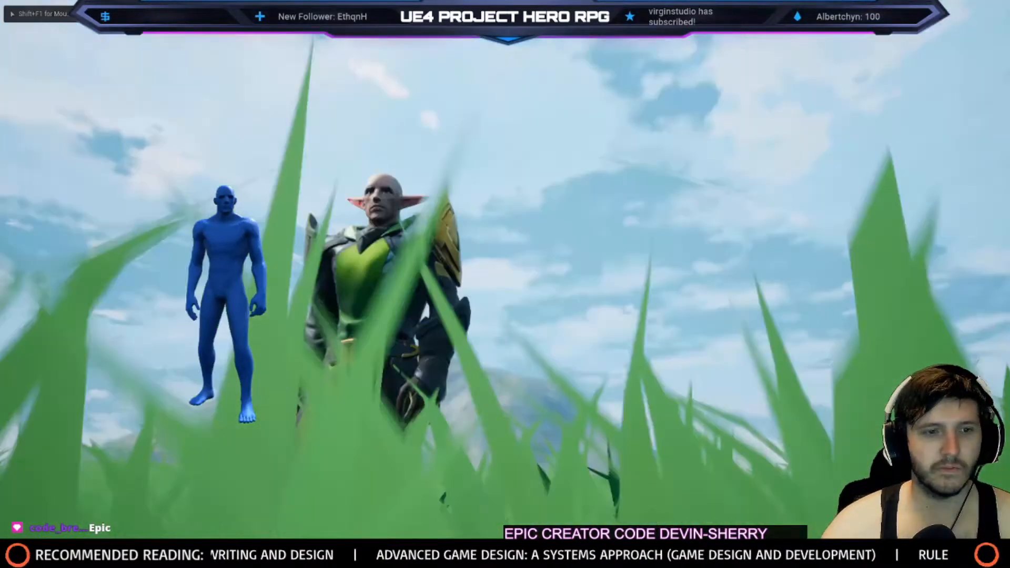
pyautogui.press('Escape')
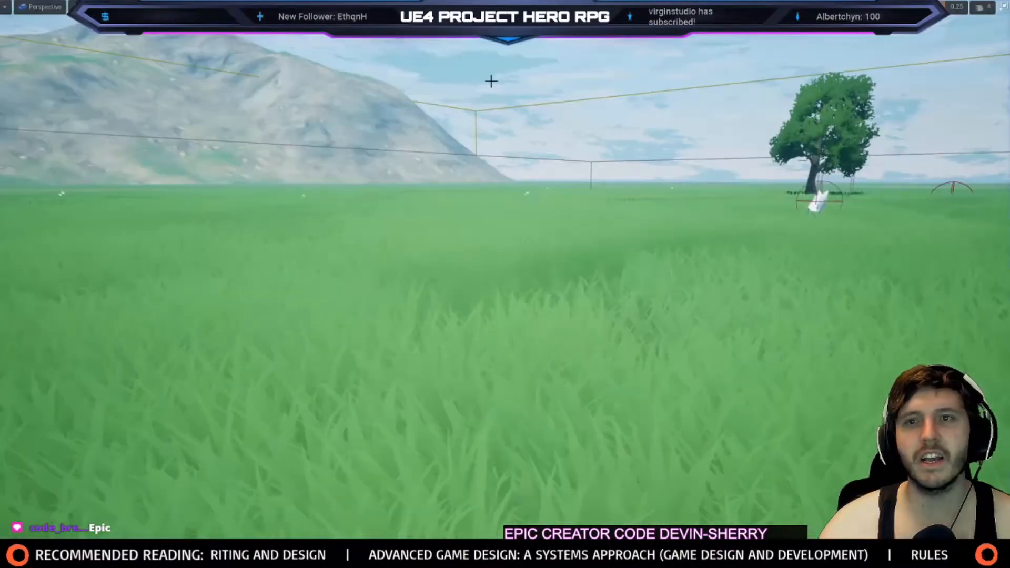
pyautogui.press('F11')
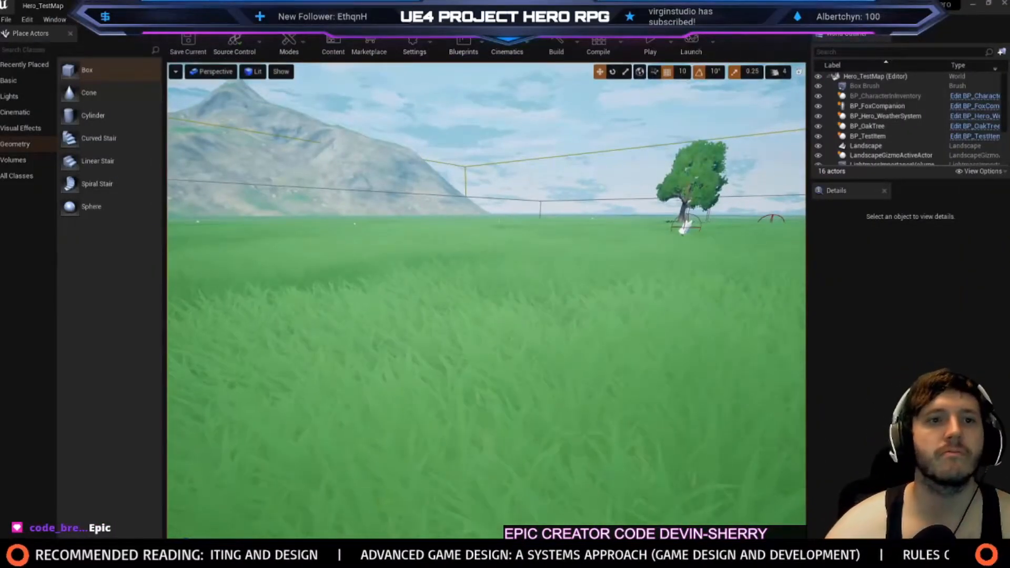
# Find the BP_Hero_PlayerCharacter blueprint in the PlayerCharacter content folder and open it
pyautogui.click(121, 6)
pyautogui.hotkey('ctrl', 'Tab')
pyautogui.hotkey('ctrl', 'Tab')
pyautogui.hotkey('ctrl', 'Tab')
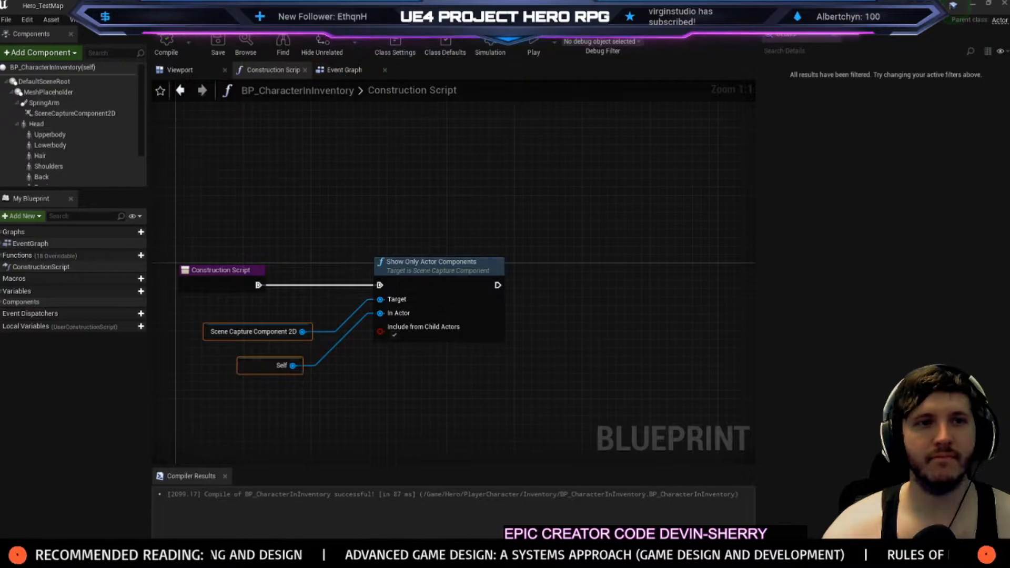
pyautogui.hotkey('ctrl', 'Tab')
pyautogui.hotkey('ctrl', 'Tab')
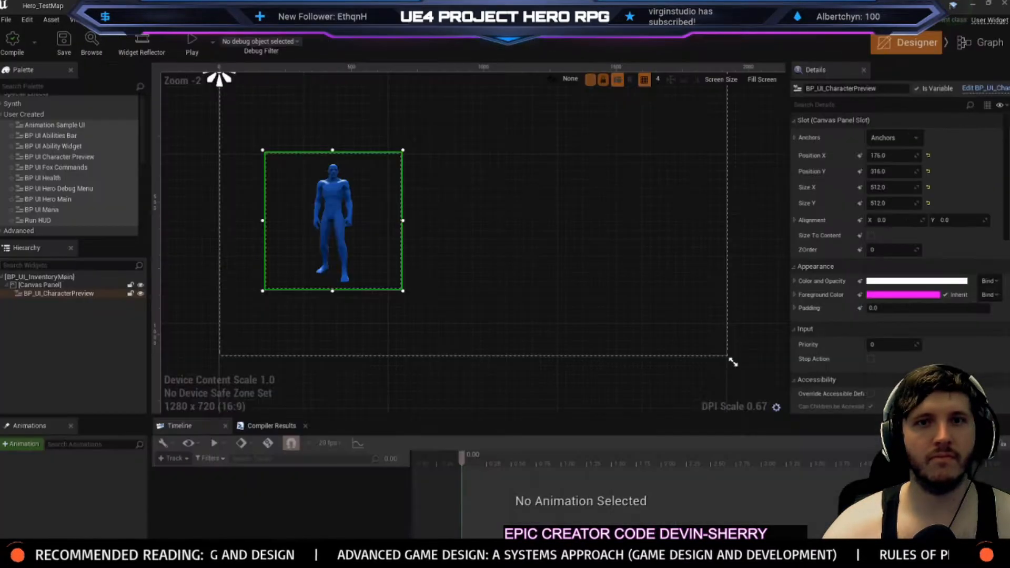
pyautogui.hotkey('alt', 'Tab')
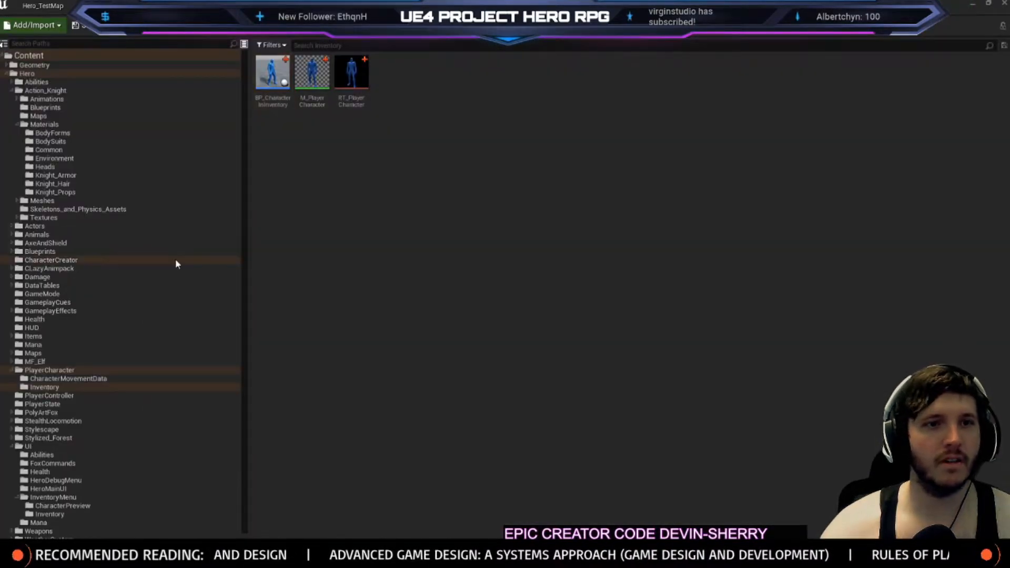
pyautogui.click(47, 379)
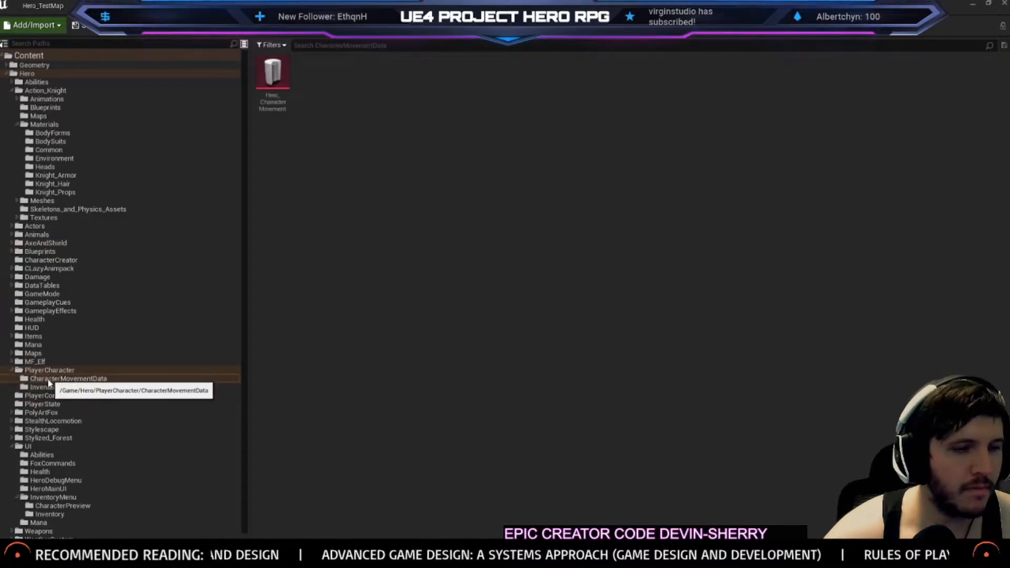
pyautogui.click(49, 370)
pyautogui.doubleClick(337, 62)
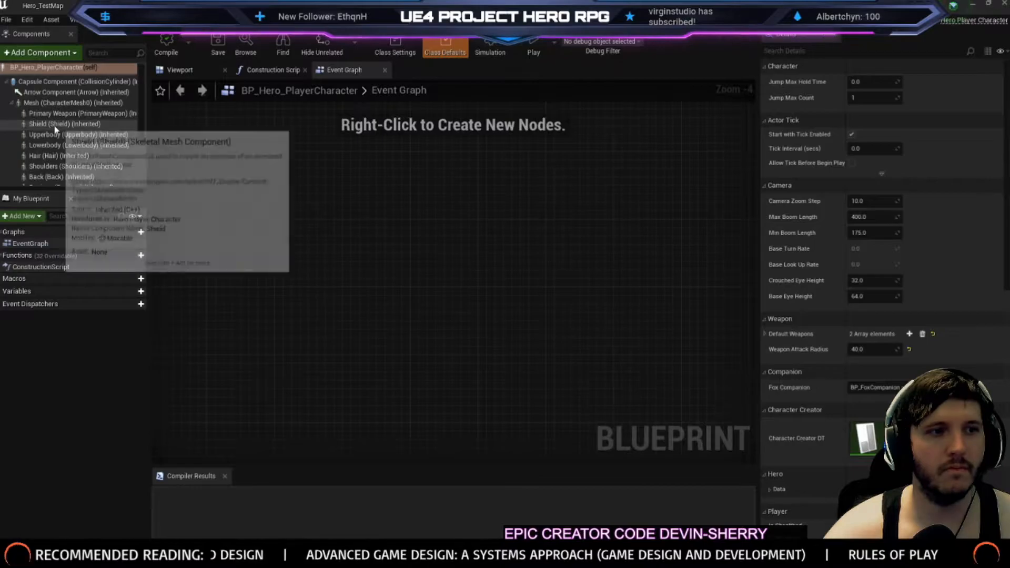
# Inspect the inherited Hair component of BP_Hero_PlayerCharacter and search its Skeletal Mesh choices for hair
pyautogui.scroll(-2, 55, 128)
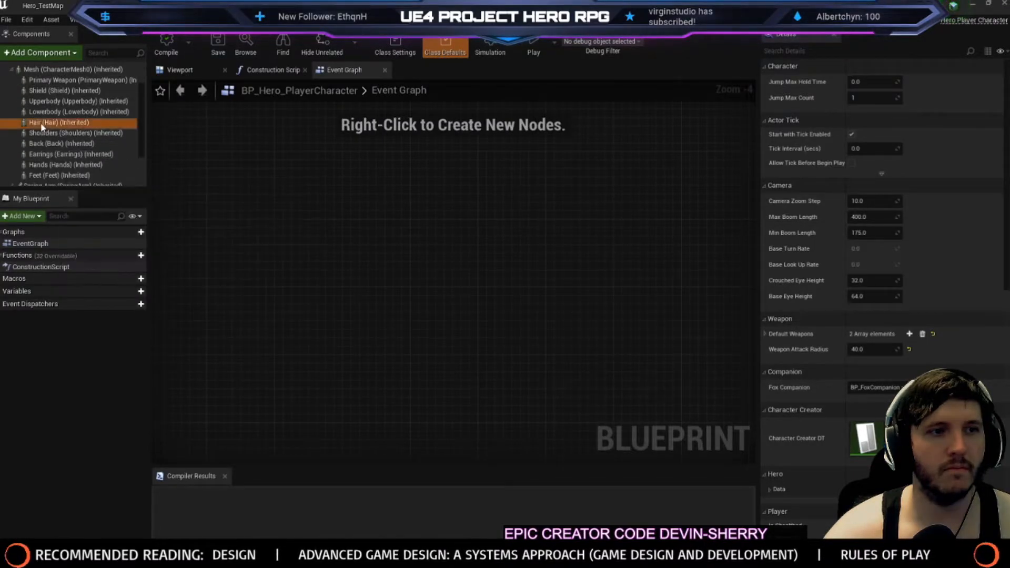
pyautogui.click(42, 123)
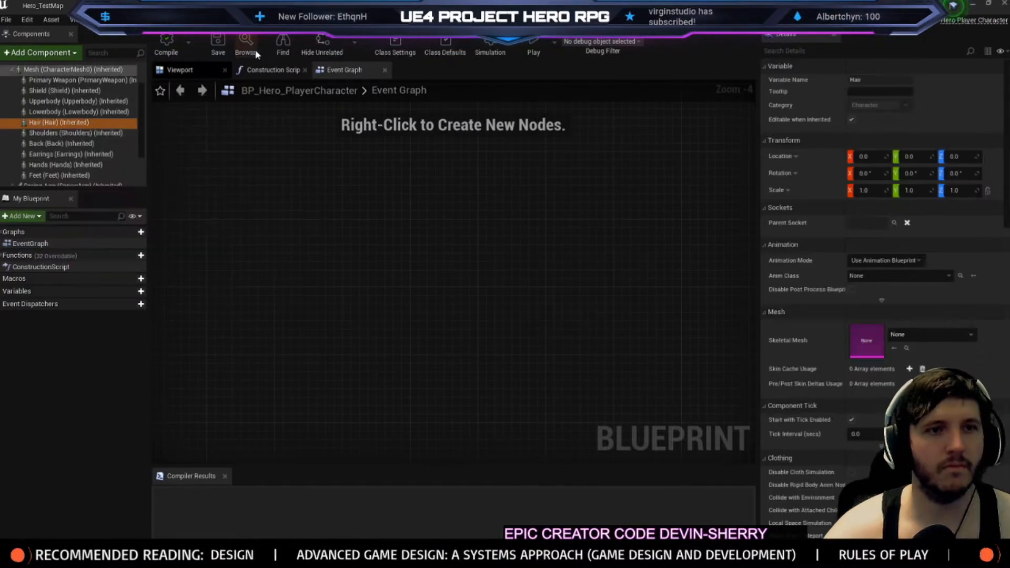
pyautogui.click(949, 329)
pyautogui.write('hair')
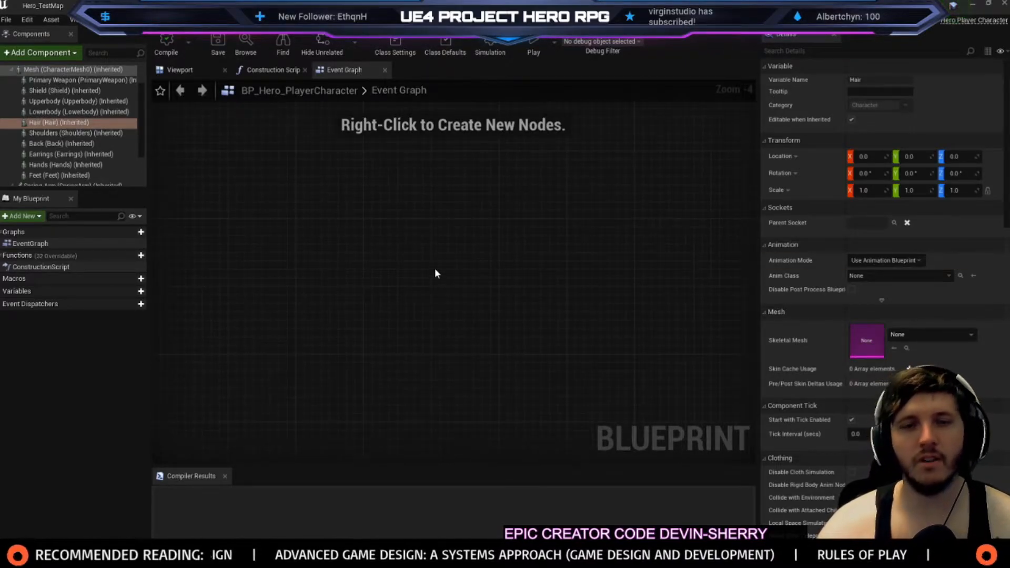
# Play-test Hero_TestMap to check the hero's head, then end the session and dismiss the message log
pyautogui.hotkey('alt', 'Tab')
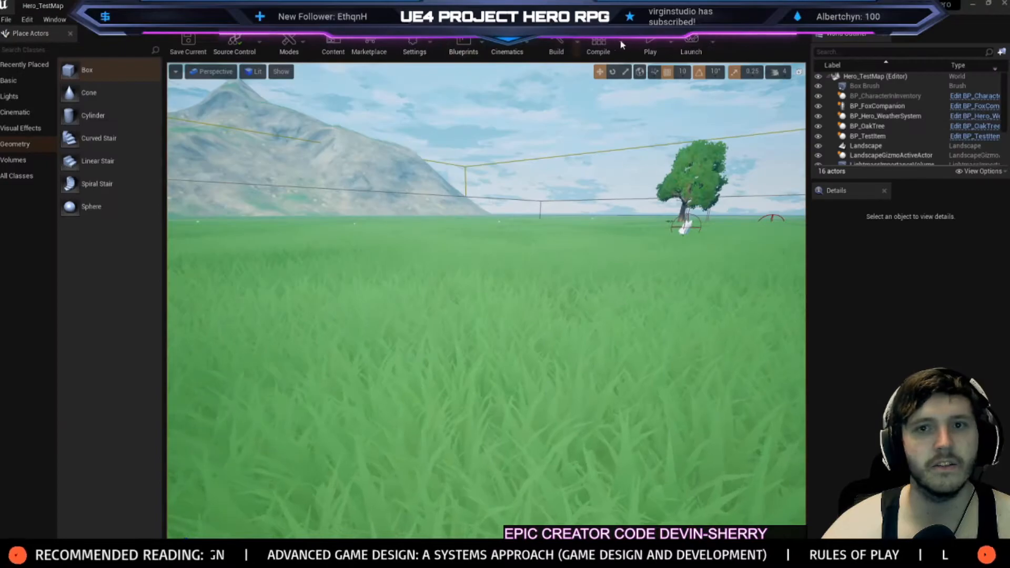
pyautogui.click(650, 42)
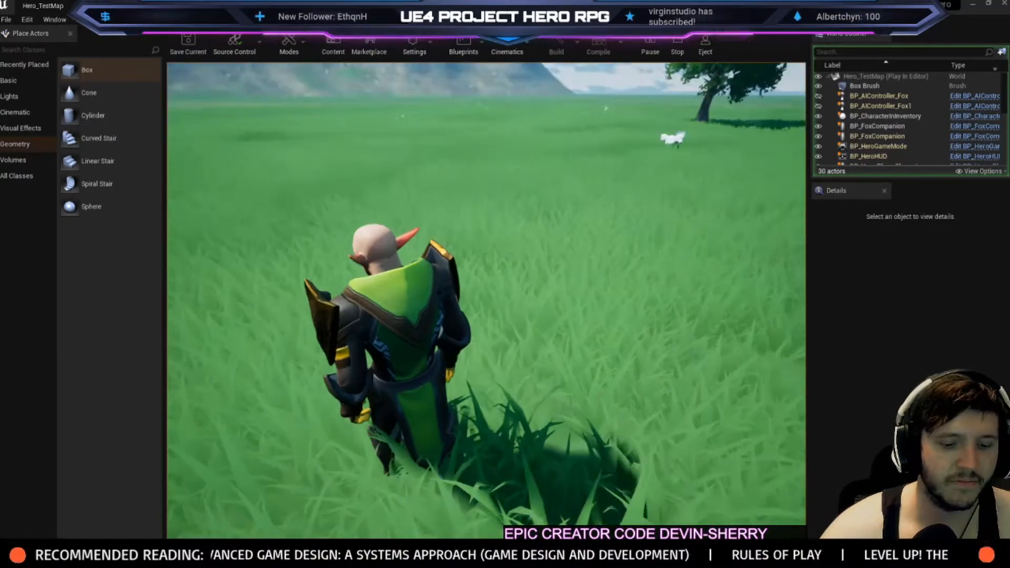
pyautogui.press('Escape')
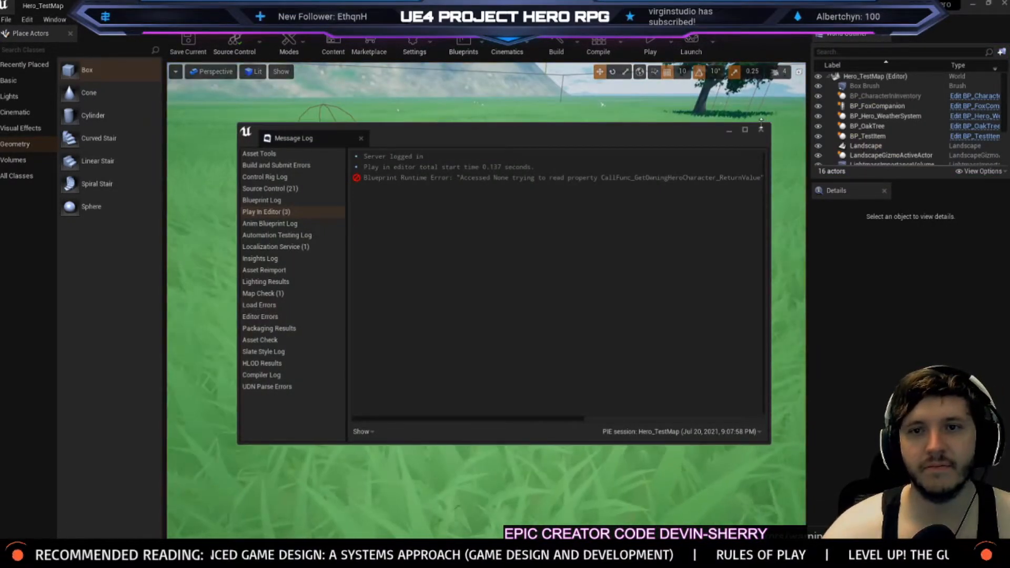
pyautogui.click(762, 129)
pyautogui.moveTo(636, 262); pyautogui.dragTo(547, 261, button='right')
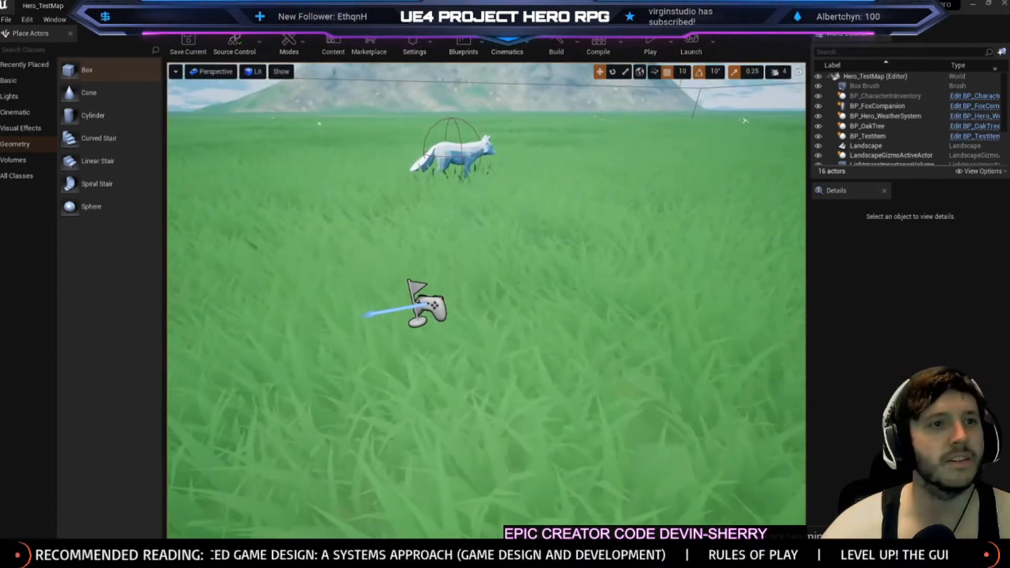
# Check the action mappings in the project's Engine Input settings and play-test the hero briefly again
pyautogui.click(131, 5)
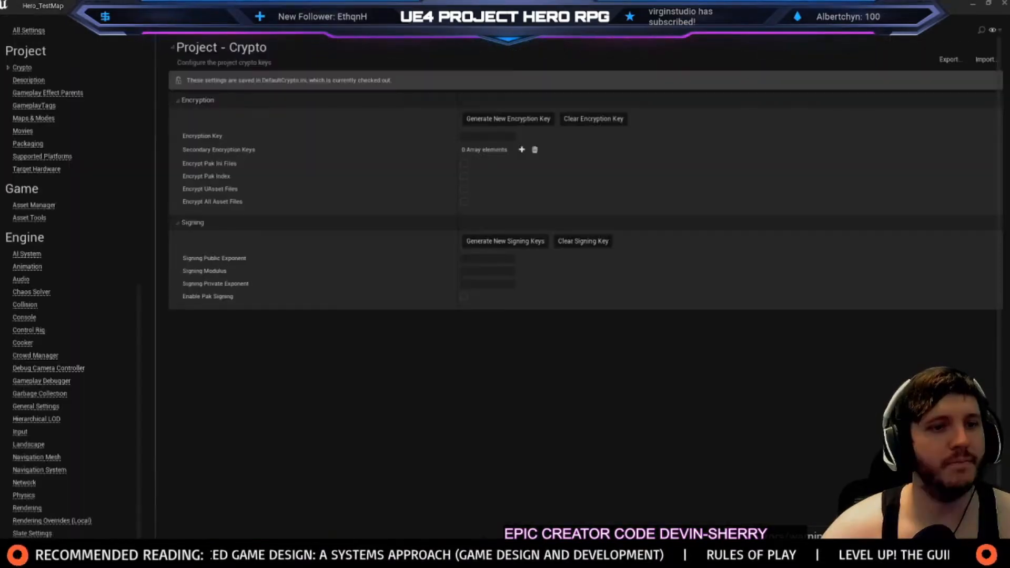
pyautogui.click(19, 433)
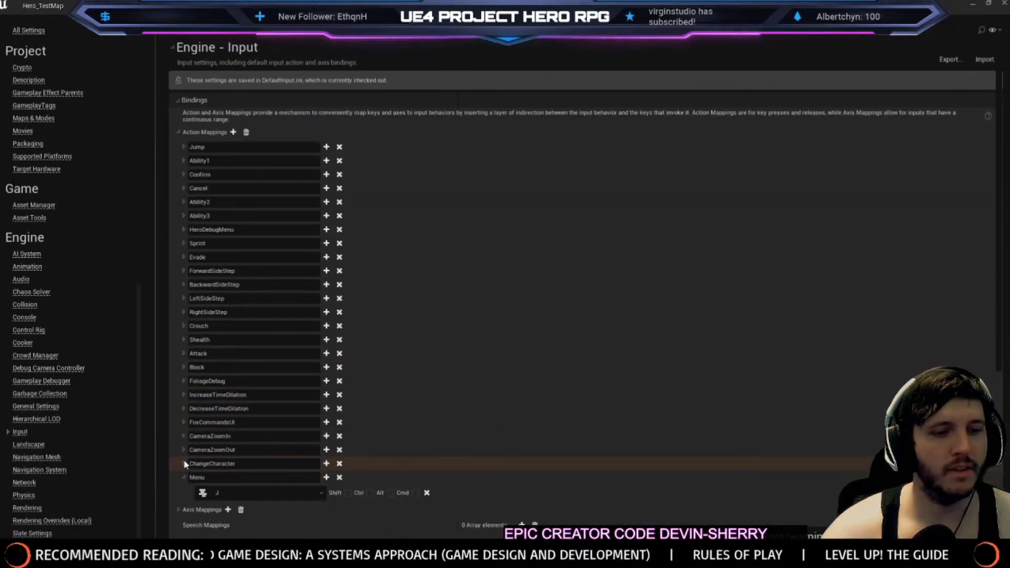
pyautogui.click(42, 6)
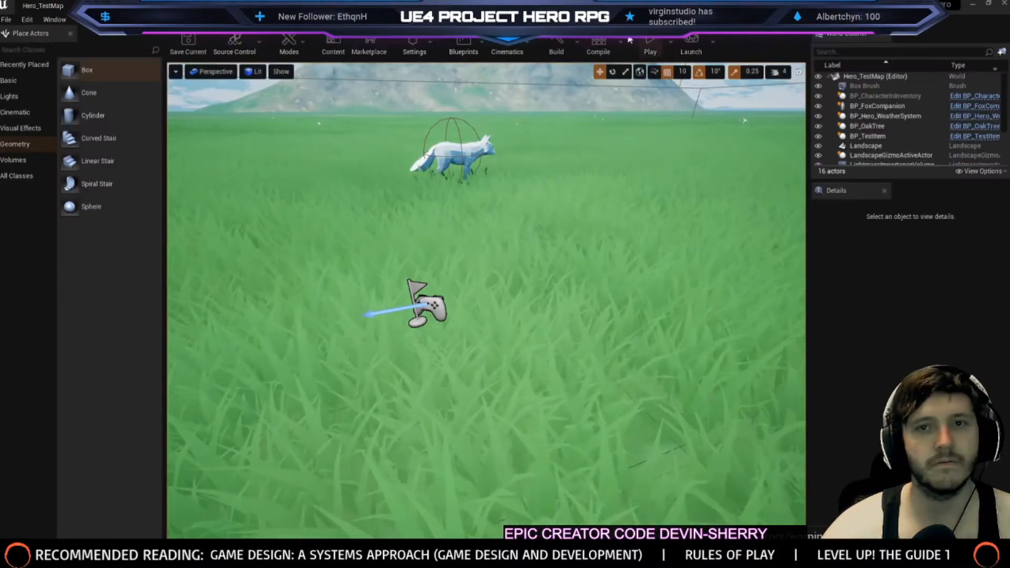
pyautogui.click(650, 46)
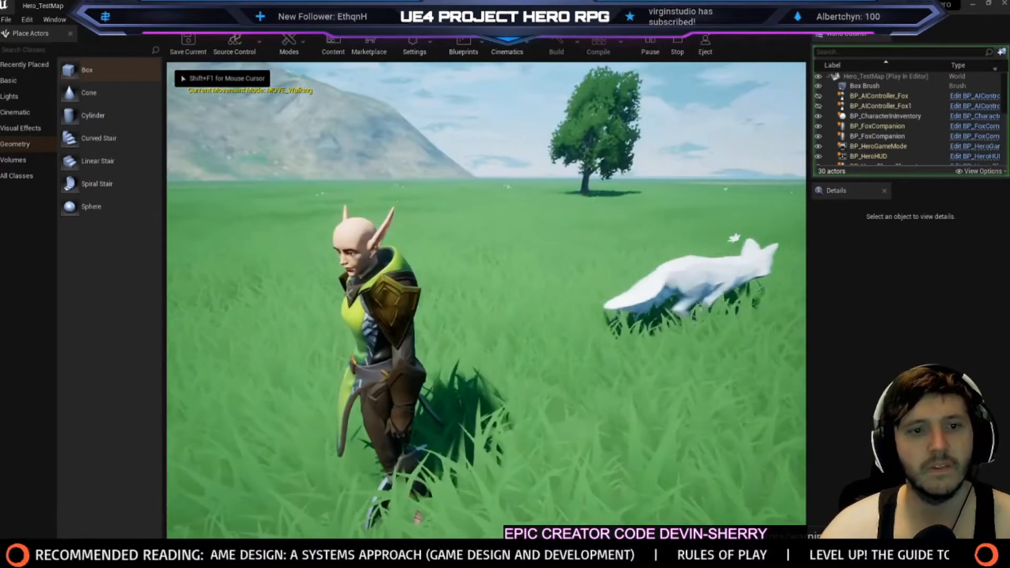
pyautogui.press('Escape')
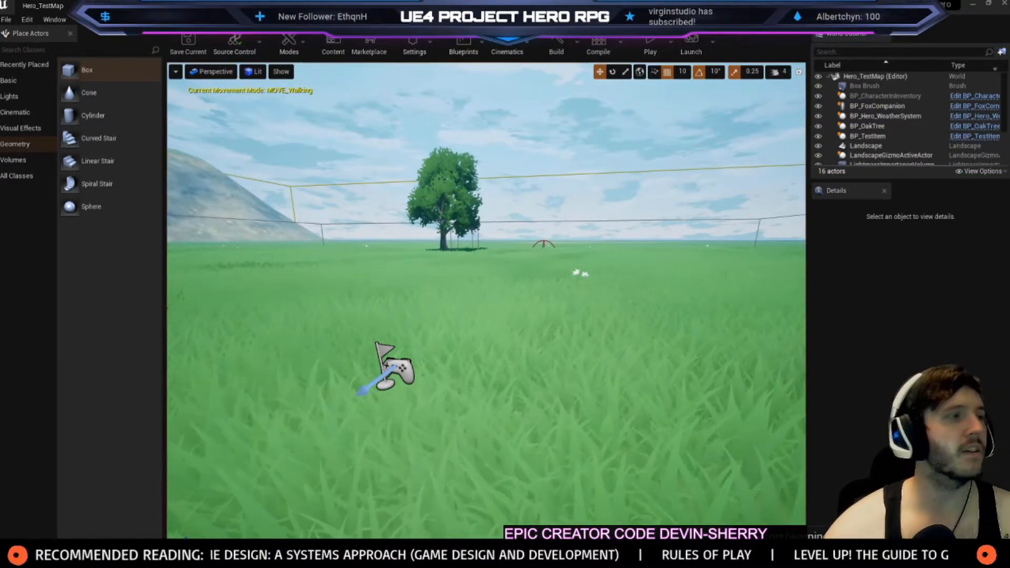
# Open BP_ThirdP_ELVES from the MF_Elf Blueprints folder and inspect its Hair (socketed) component
pyautogui.click(110, 6)
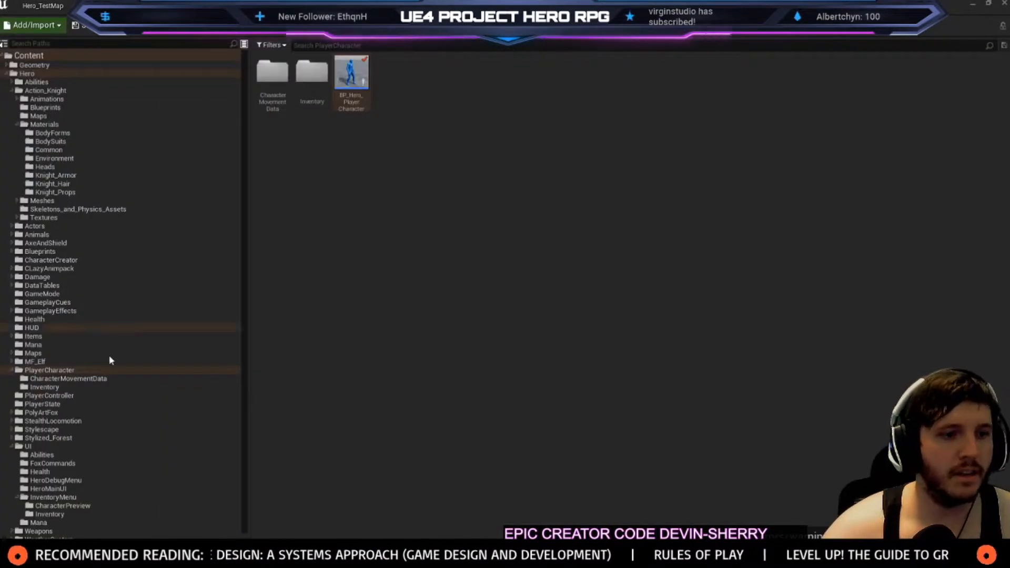
pyautogui.click(12, 362)
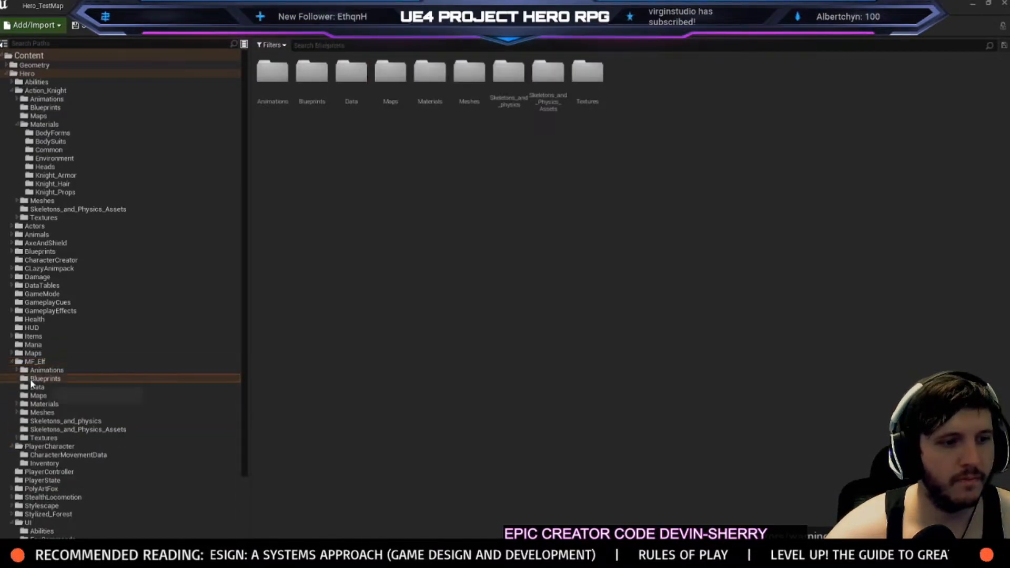
pyautogui.click(38, 379)
pyautogui.click(403, 86)
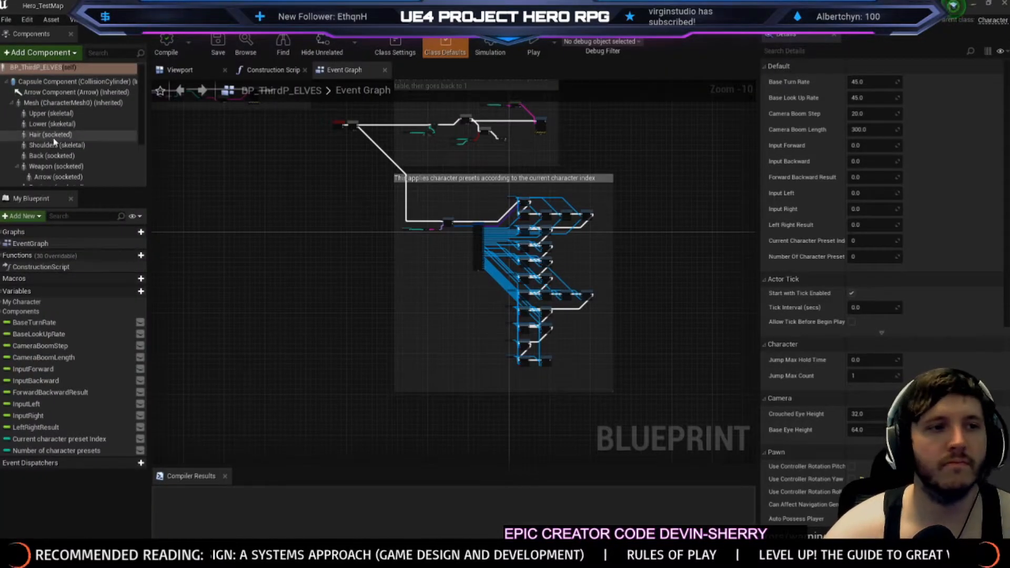
pyautogui.click(52, 135)
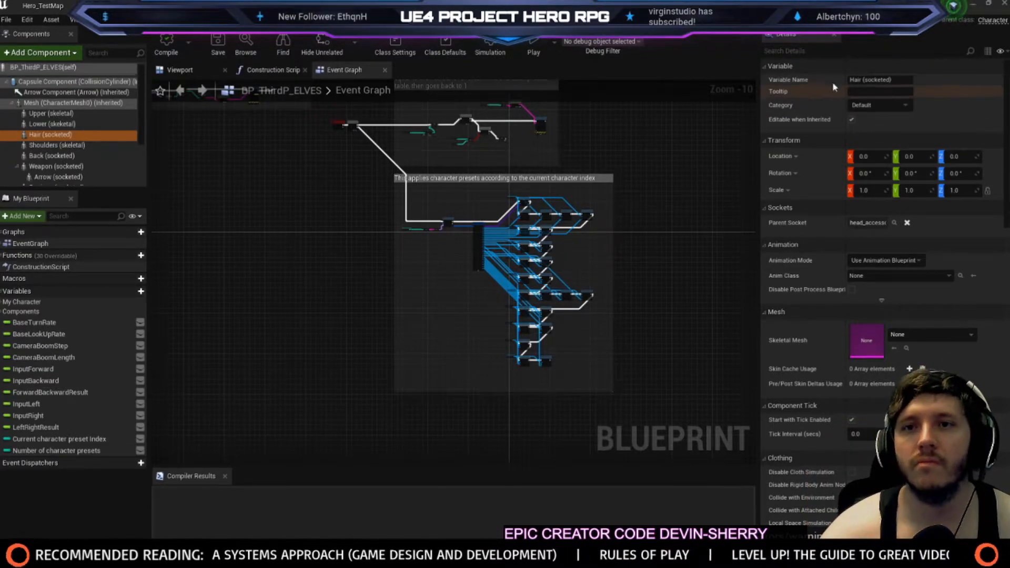
# Compare the Construction Scripts of BP_Hero_PlayerCharacter and BP_ThirdP_ELVES for how Set Master Pose Component is wired
pyautogui.scroll(8, 412, 275)
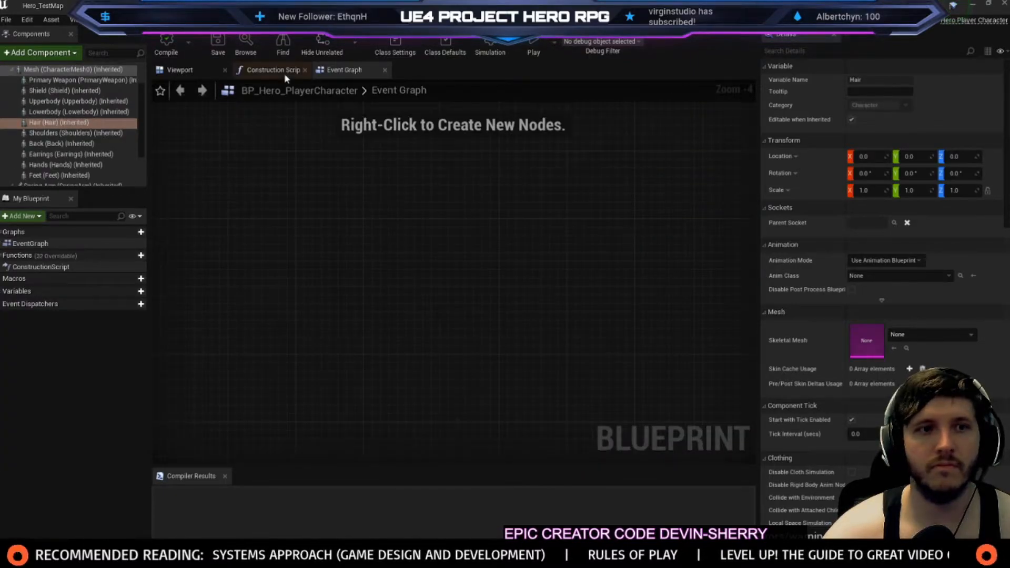
pyautogui.click(285, 74)
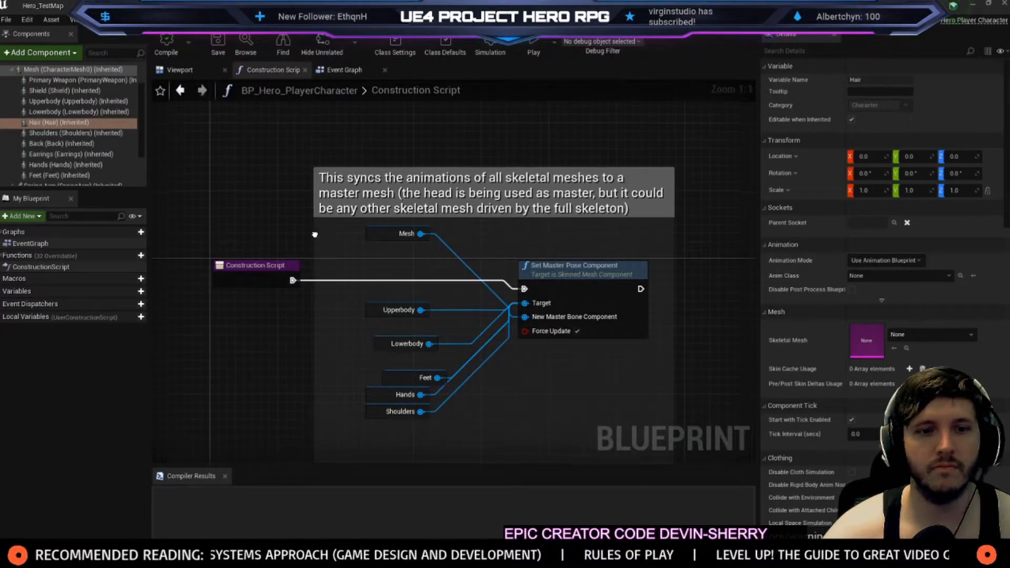
pyautogui.moveTo(306, 219); pyautogui.dragTo(301, 217, button='right')
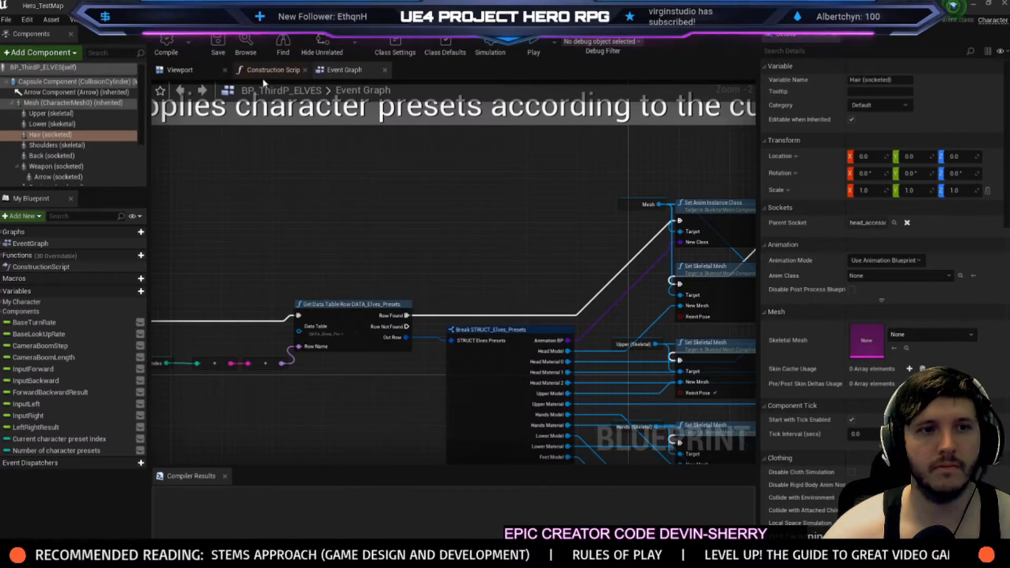
pyautogui.click(263, 76)
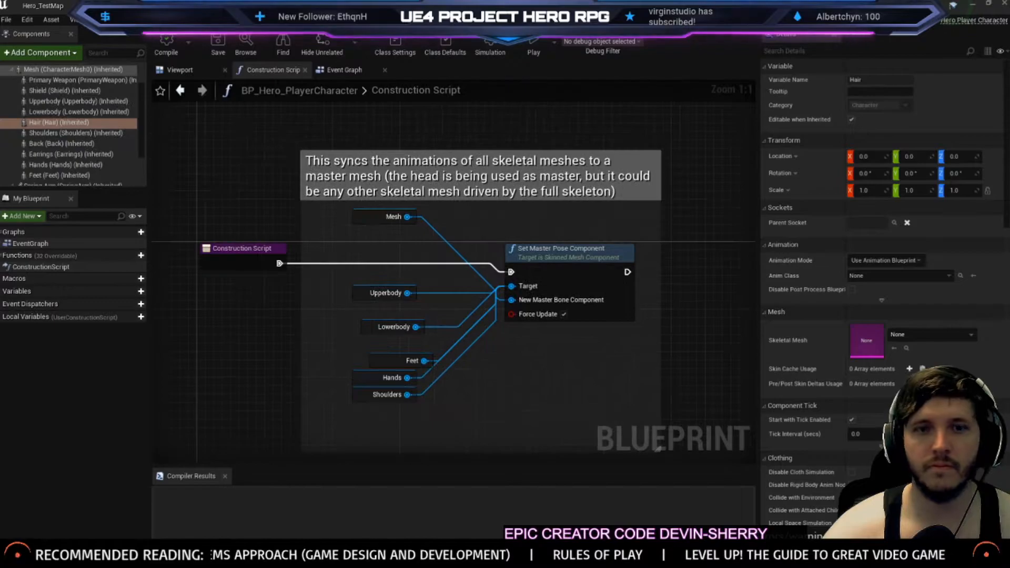
pyautogui.click(323, 73)
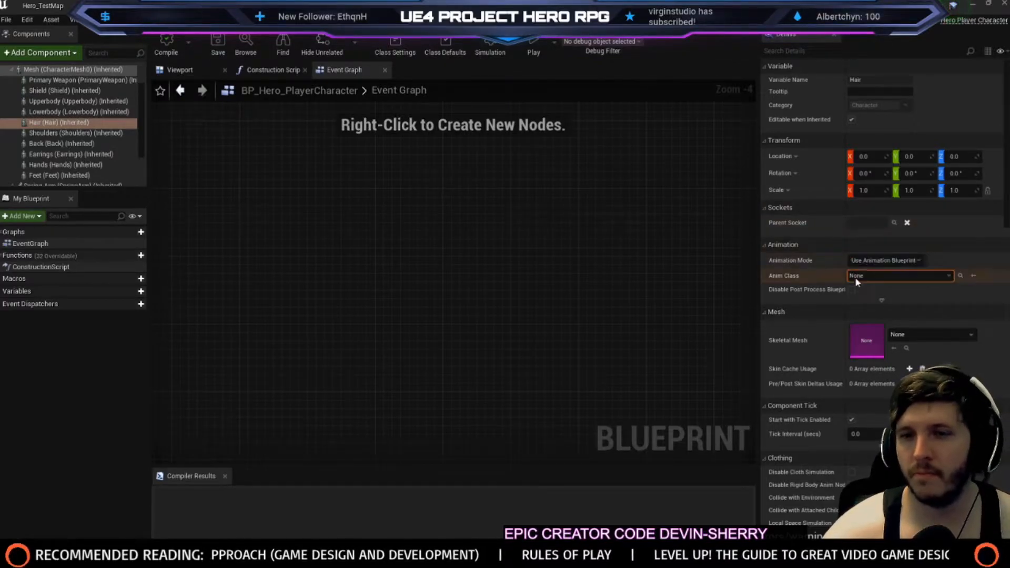
# Examine the Hair (socketed) component's properties in BP_ThirdP_ELVES, including its parent socket, against the Hair component of BP_Hero_PlayerCharacter
pyautogui.hotkey('ctrl', 'Tab')
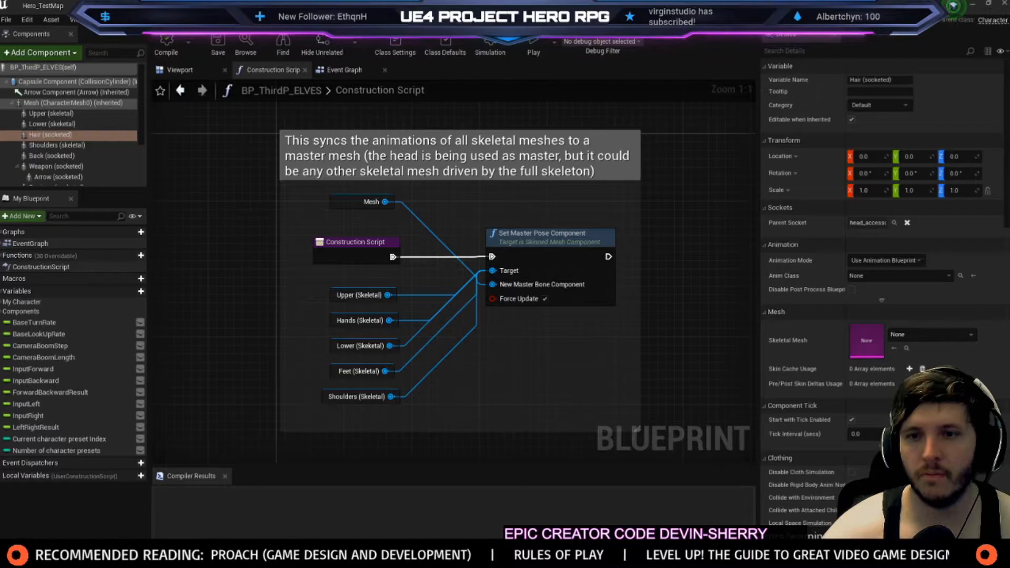
pyautogui.scroll(-10, 829, 153)
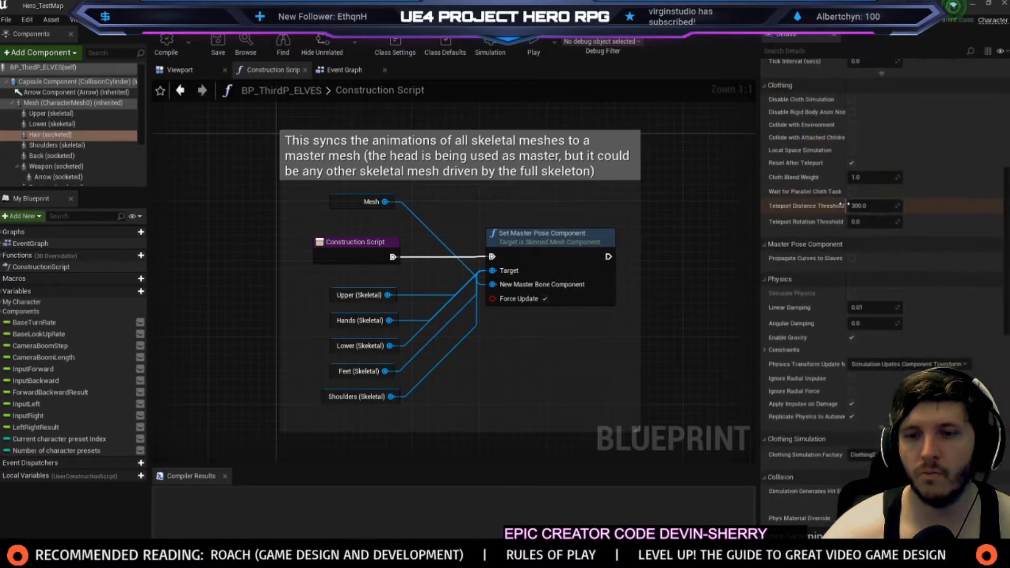
pyautogui.scroll(-2, 842, 211)
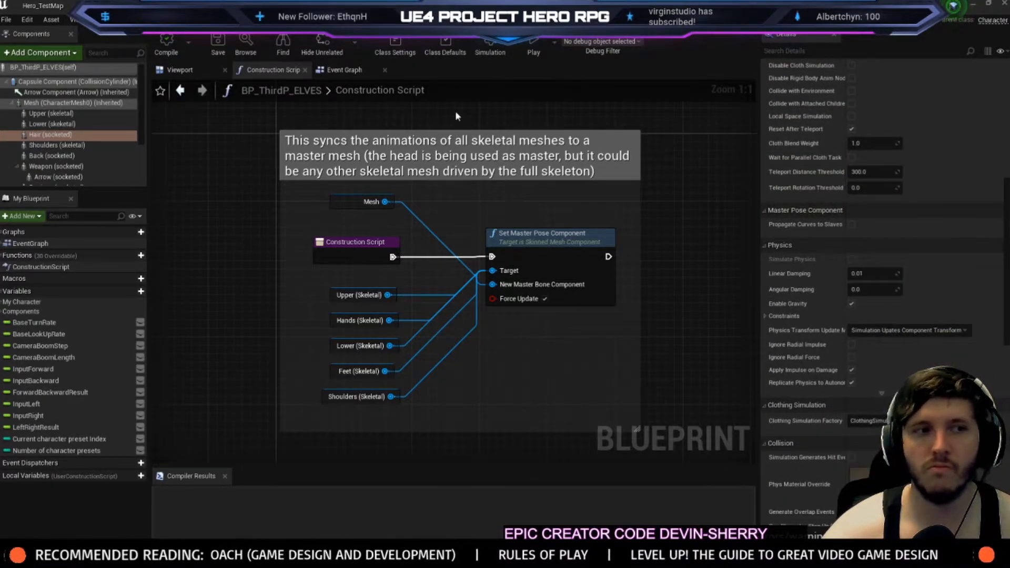
pyautogui.scroll(2, 878, 174)
pyautogui.scroll(7, 858, 238)
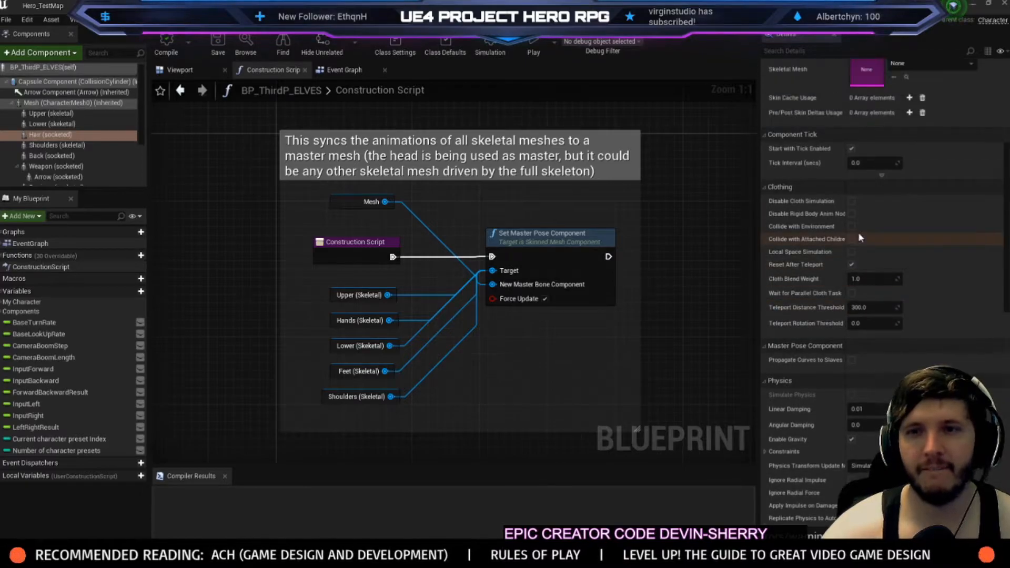
pyautogui.scroll(3, 859, 238)
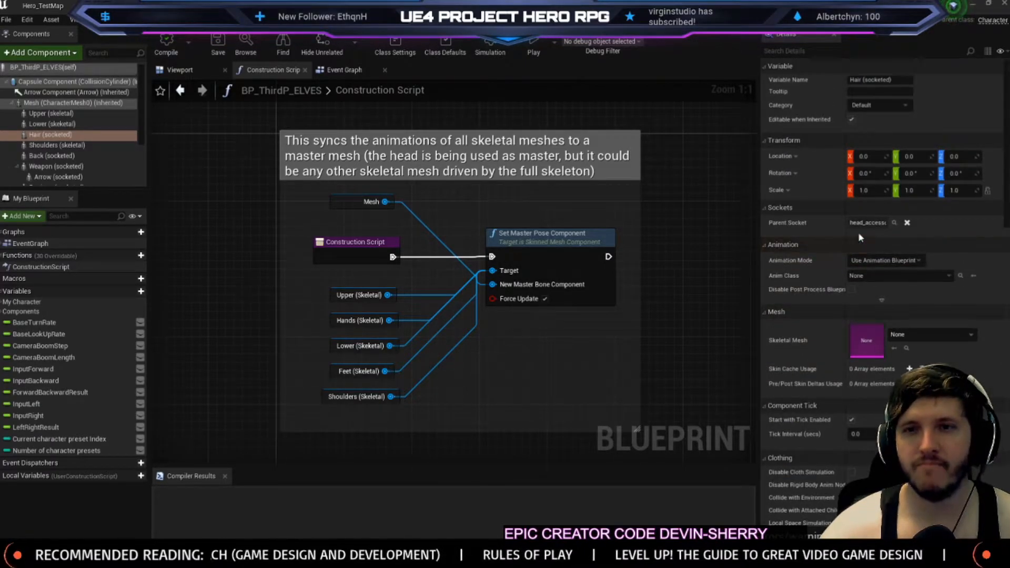
pyautogui.click(131, 5)
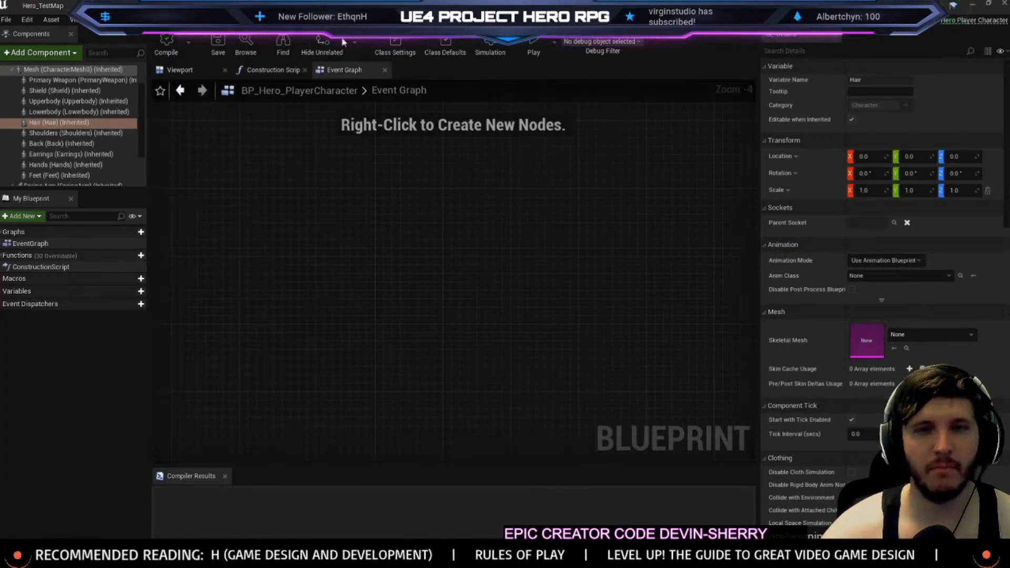
# Play Hero_TestMap, eject from the hero to view it from the front, stop the session, and return to the BP_UI_InventoryMain widget
pyautogui.click(42, 6)
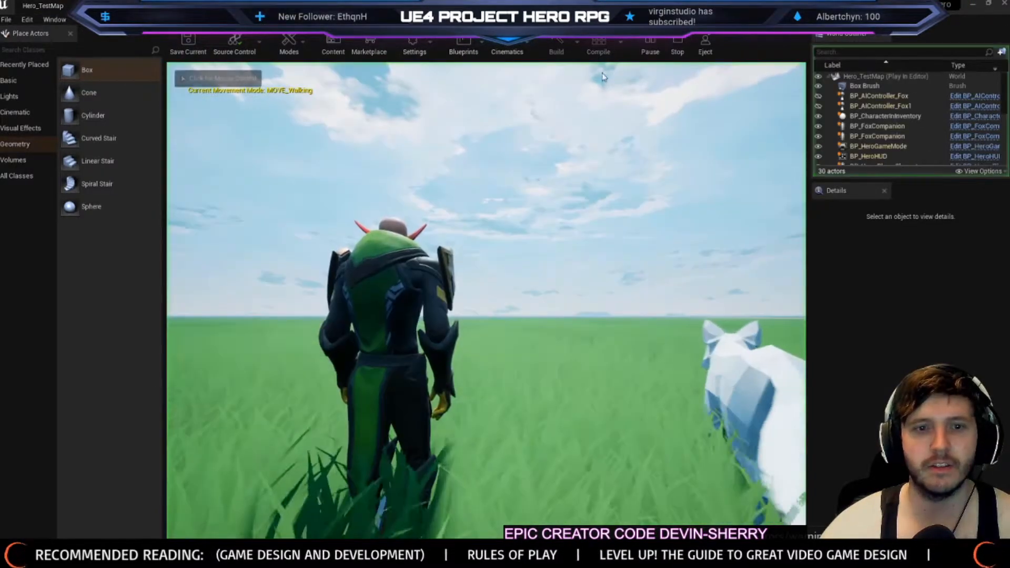
pyautogui.press('F8')
pyautogui.moveTo(620, 136); pyautogui.dragTo(503, 126, button='right')
pyautogui.press('w')
pyautogui.press('e')
pyautogui.press('s')
pyautogui.press('q')
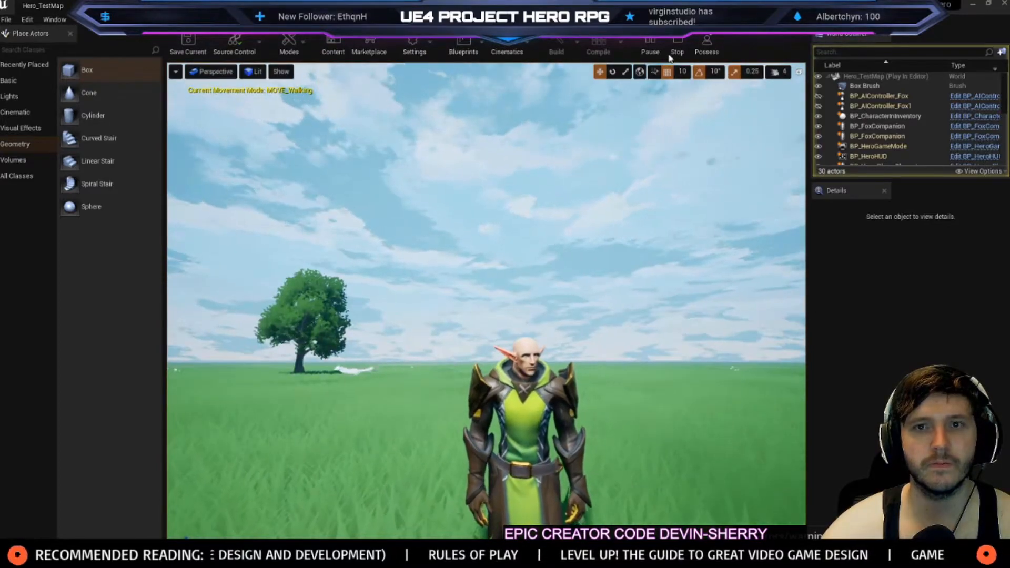
pyautogui.click(677, 47)
pyautogui.hotkey('ctrl', 'Tab')
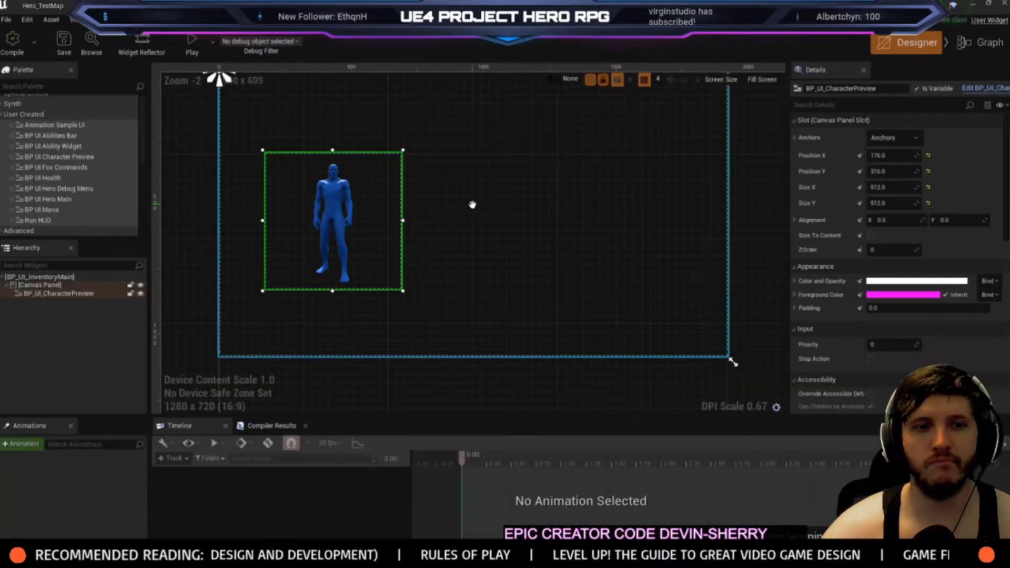
# Enable Use Attach Parent Bound on the Hair component of BP_Hero_PlayerCharacter and compile the Blueprint
pyautogui.moveTo(472, 204); pyautogui.dragTo(471, 248, button='right')
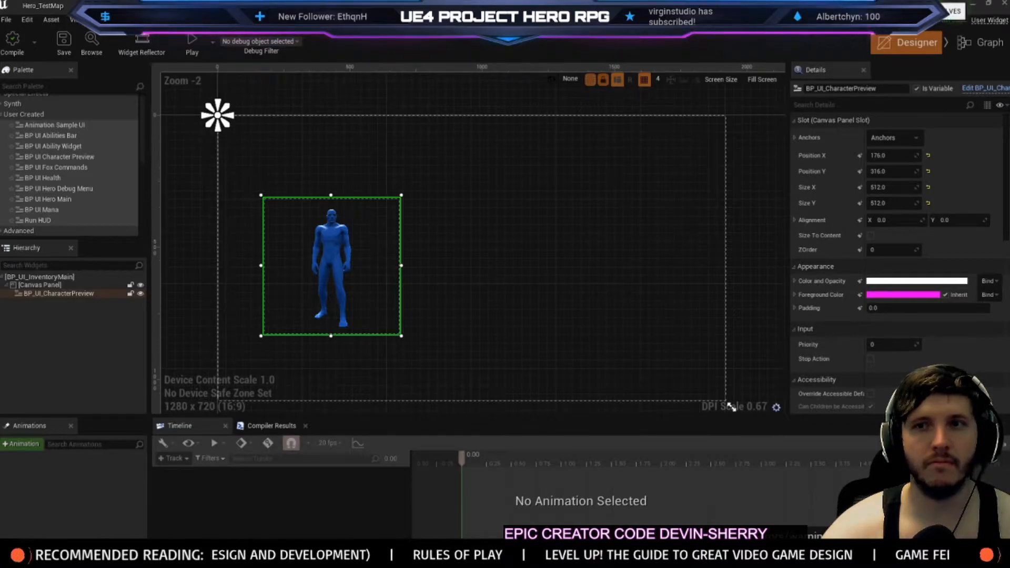
pyautogui.hotkey('ctrl', 'Tab')
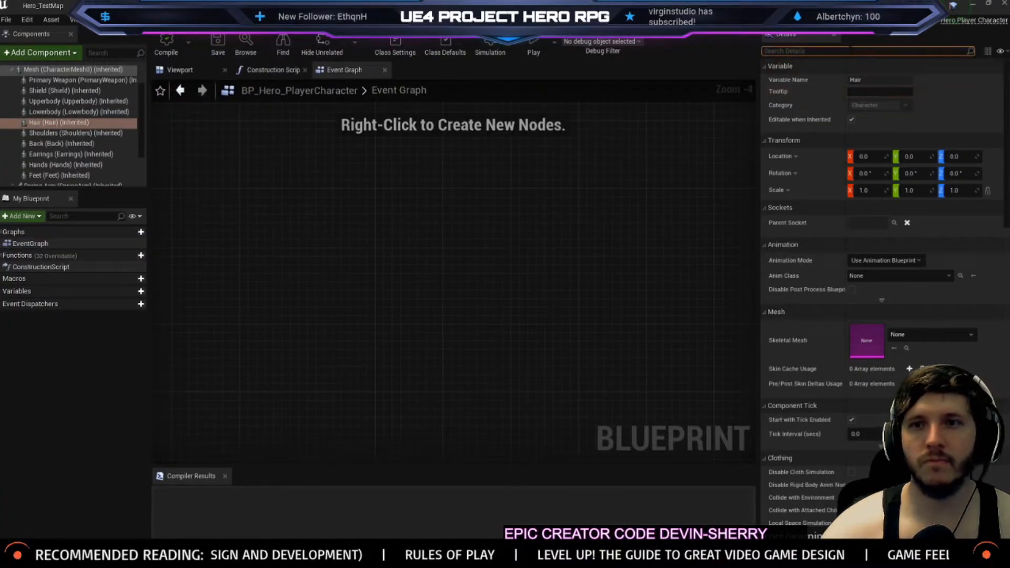
pyautogui.write('bound')
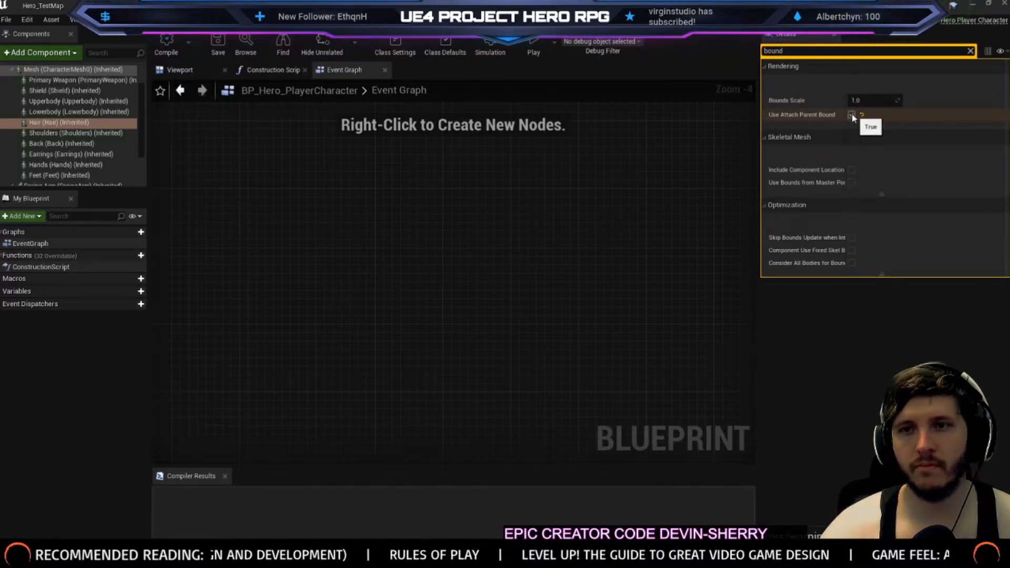
pyautogui.click(167, 47)
# Play Hero_TestMap, run the hero around to check the hair, stop the session, and return to BP_Hero_PlayerCharacter
pyautogui.hotkey('alt', 'p')
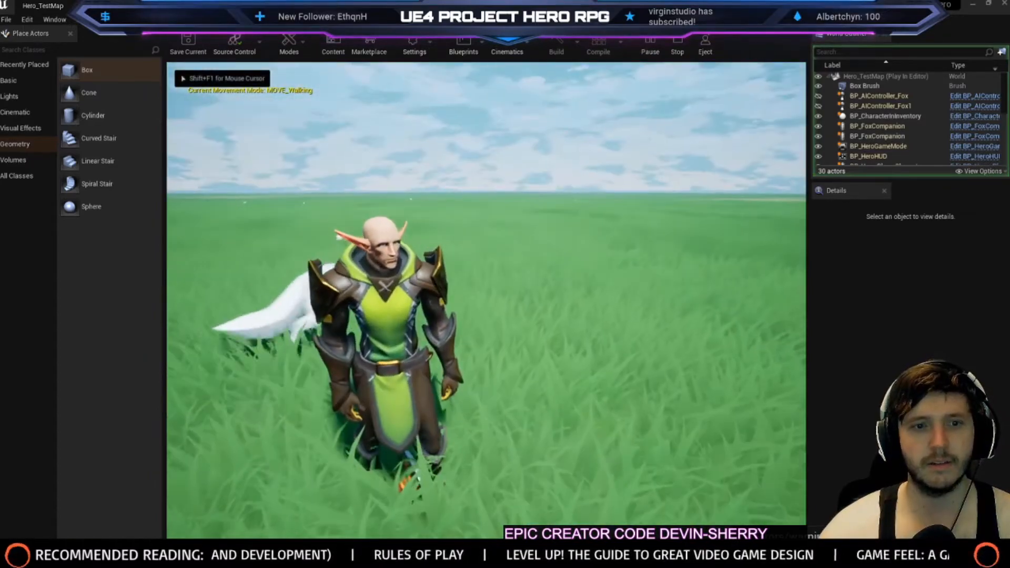
pyautogui.press('w')
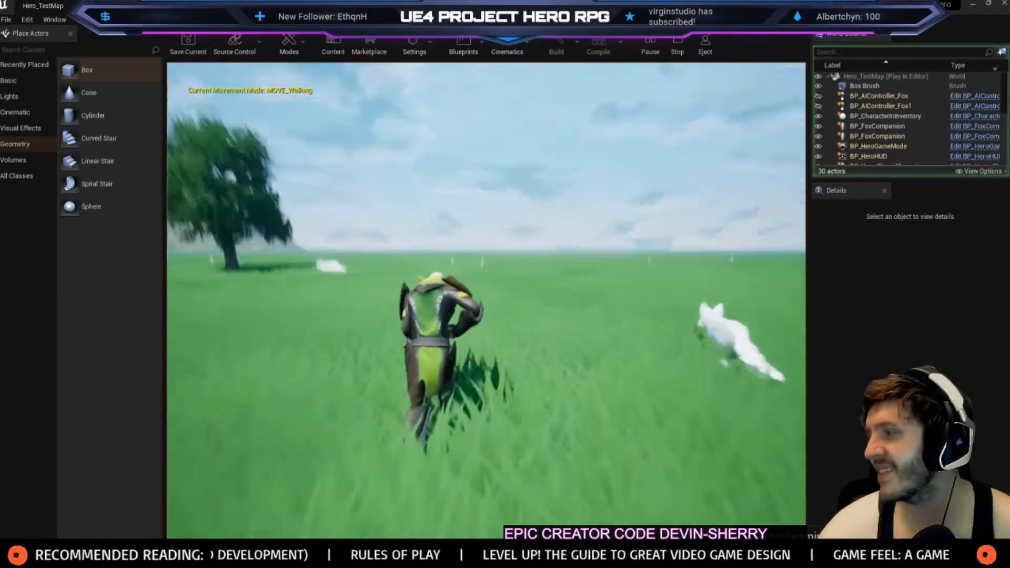
pyautogui.press('Escape')
pyautogui.click(613, 6)
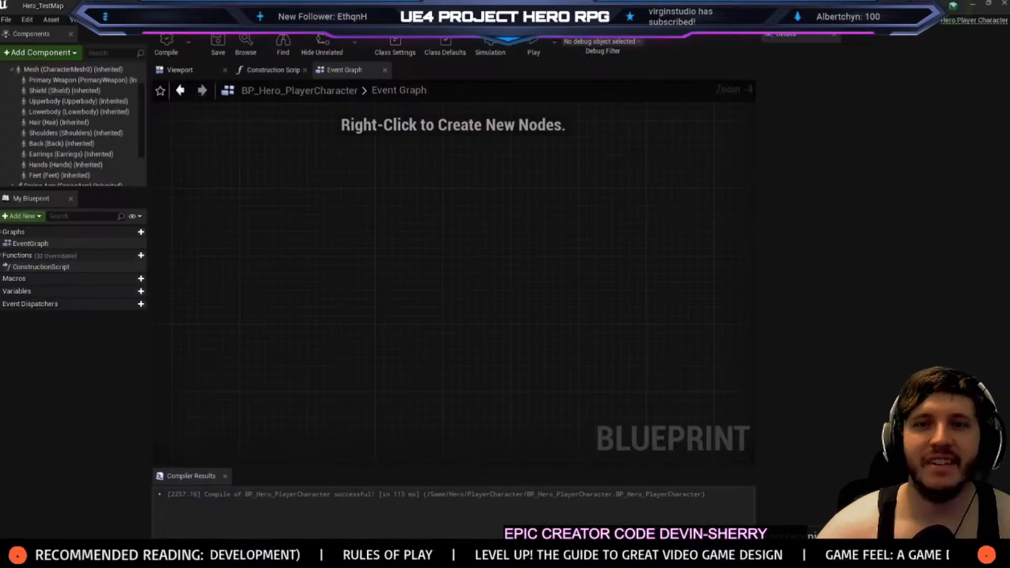
# Review the bounds settings of the Hair and Mesh components, and compile and save BP_Hero_PlayerCharacter
pyautogui.click(34, 123)
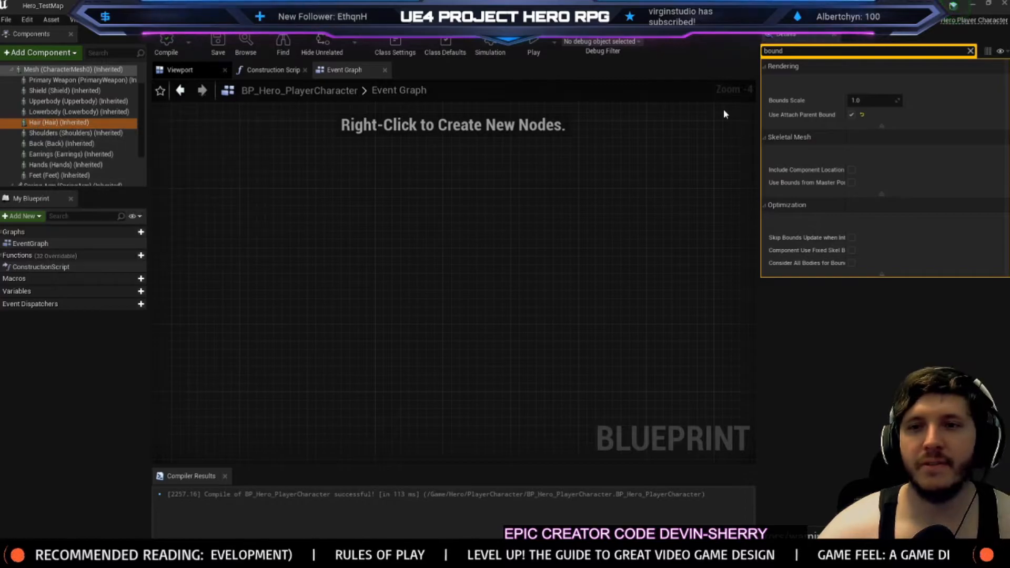
pyautogui.click(131, 69)
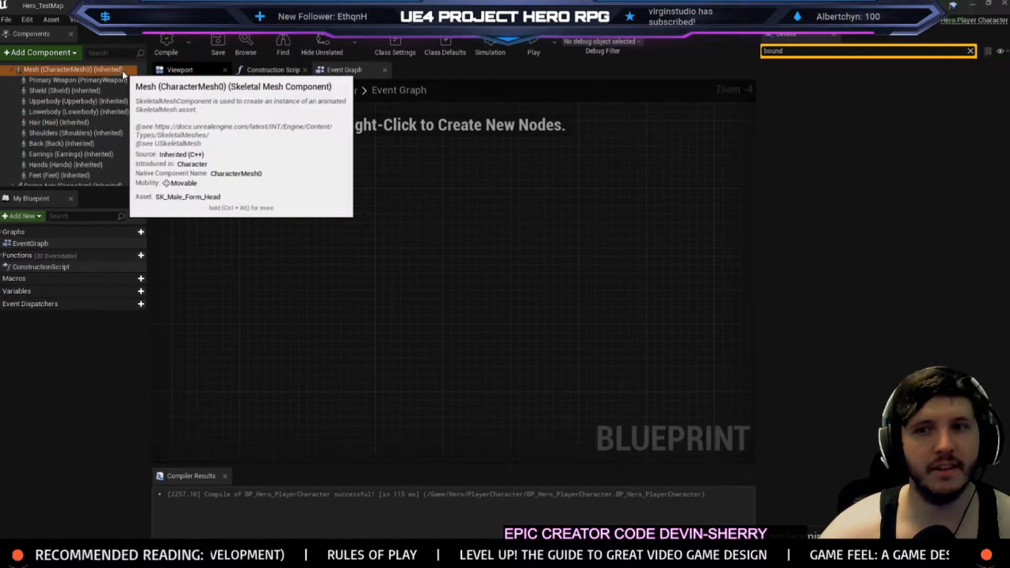
pyautogui.click(167, 43)
pyautogui.click(218, 45)
# Play Hero_TestMap from the level editor to view the hero's head from the front, and go back to BP_Hero_PlayerCharacter
pyautogui.click(43, 6)
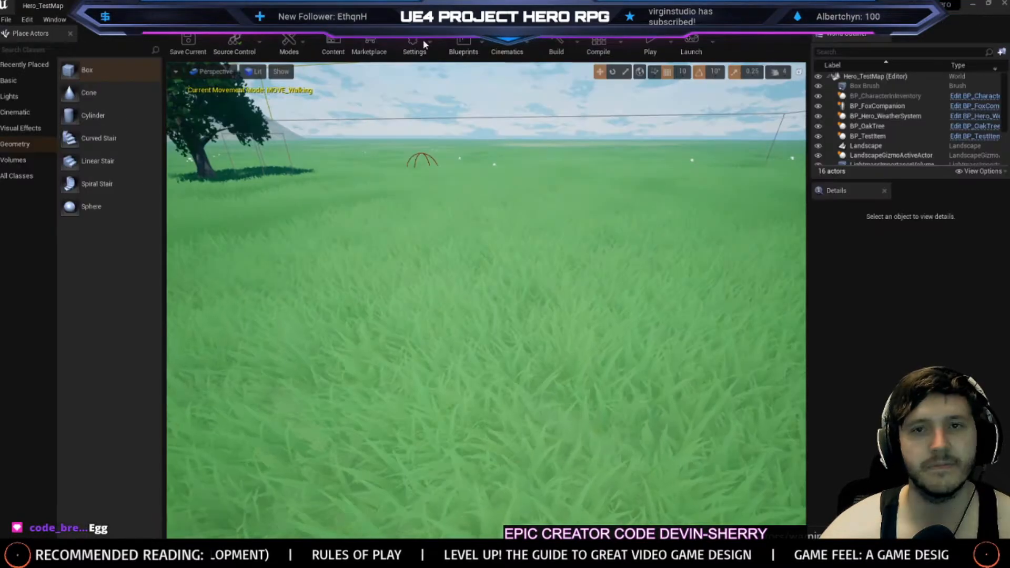
pyautogui.click(651, 46)
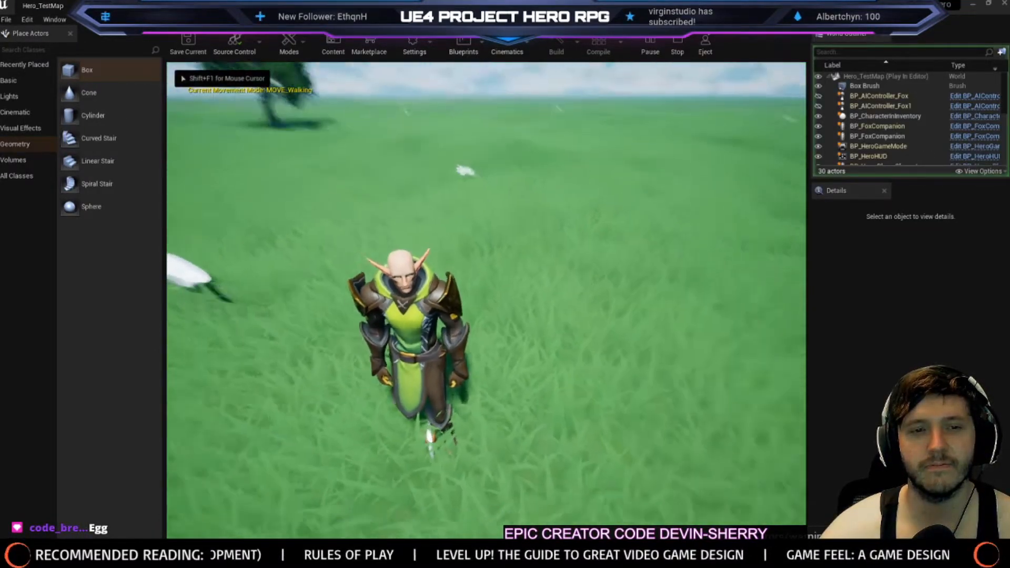
pyautogui.click(705, 6)
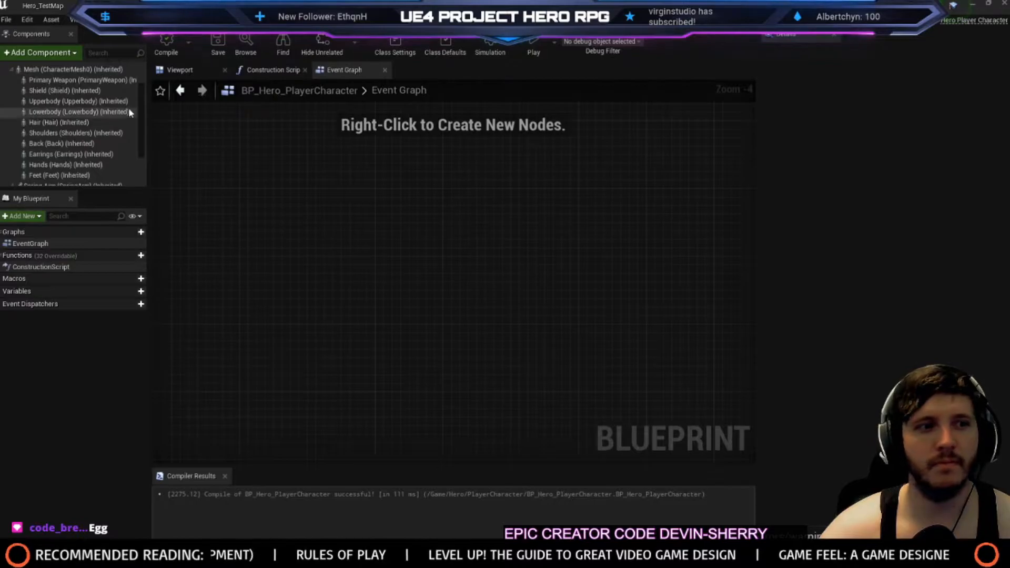
# Disable Use Attach Parent Bound on the Hair component of BP_Hero_PlayerCharacter
pyautogui.click(90, 122)
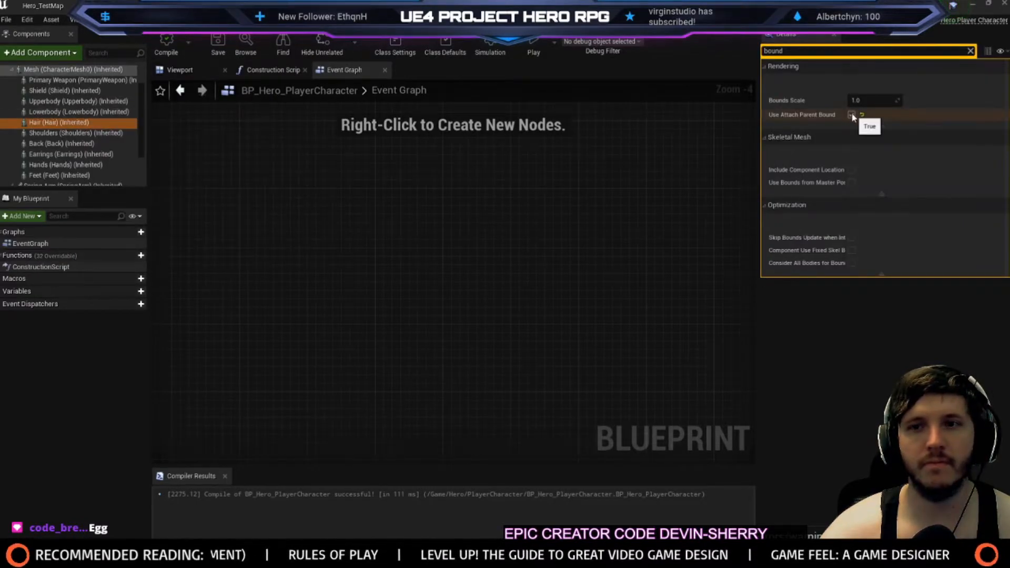
pyautogui.click(73, 70)
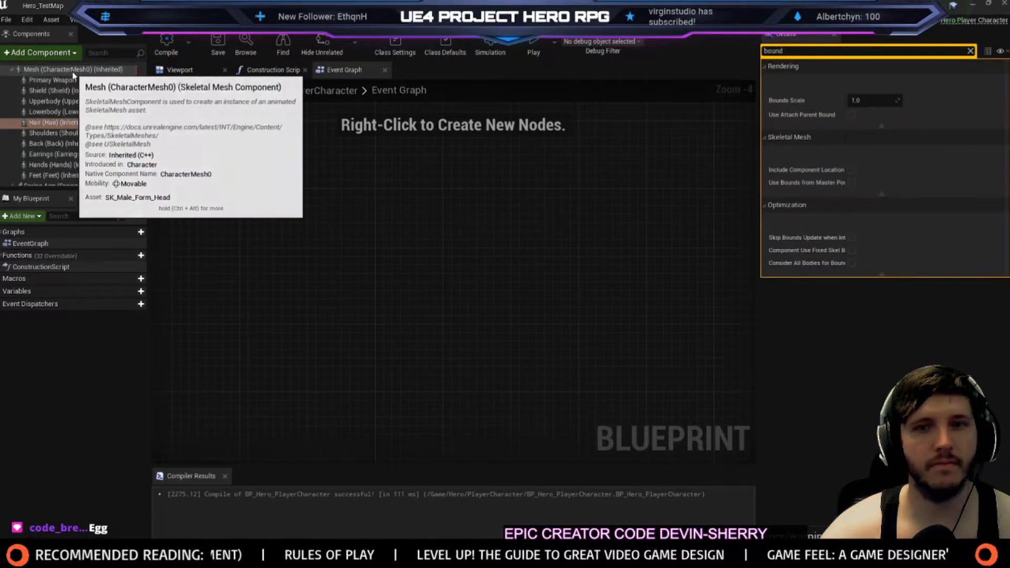
pyautogui.click(852, 115)
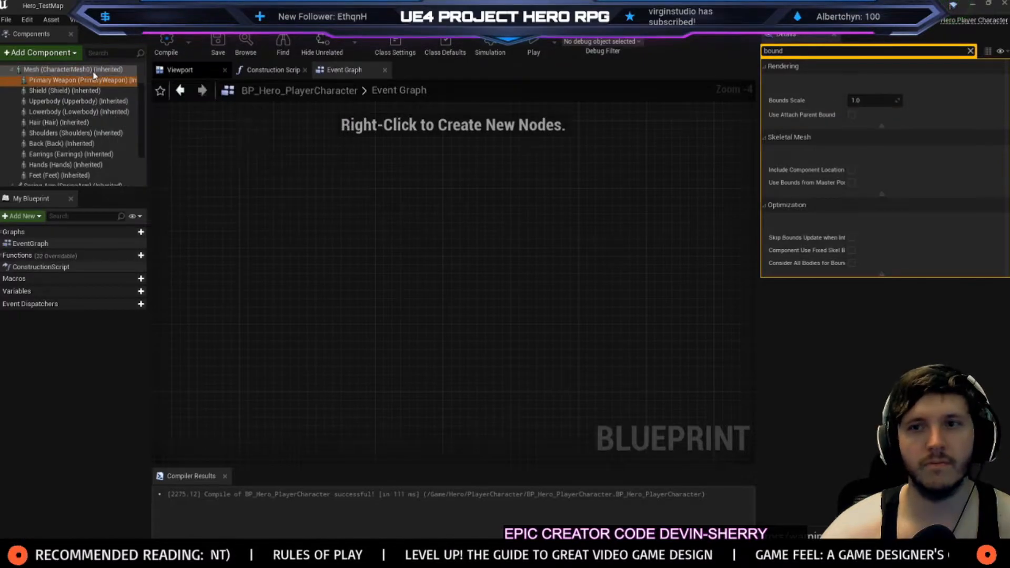
# Check the bounds settings of the Mesh's child components from Primary Weapon down to Feet, clear the property filter, and compile the Blueprint
pyautogui.click(79, 80)
pyautogui.press('Down')
pyautogui.press('Down')
pyautogui.press('Down')
pyautogui.press('Down')
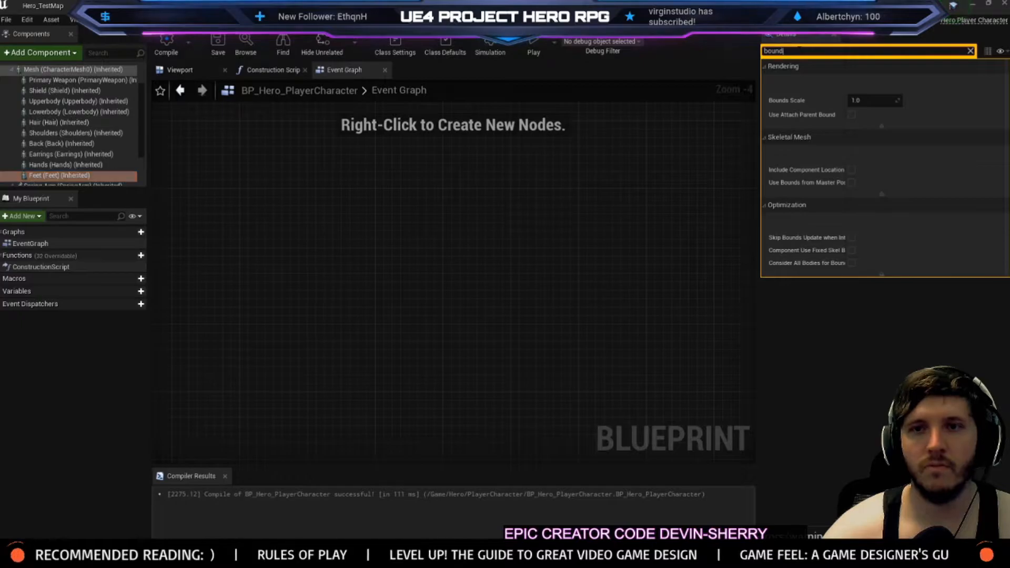
pyautogui.press('Escape')
pyautogui.press('F7')
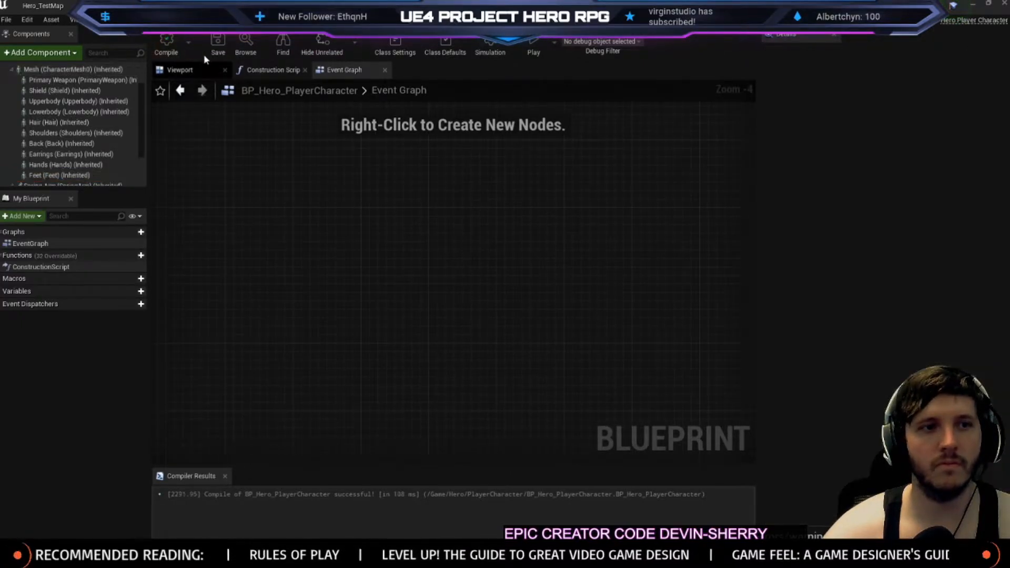
# Play Hero_TestMap to view the hero, stop the session, and close the Message Log
pyautogui.click(51, 3)
pyautogui.hotkey('alt', 'p')
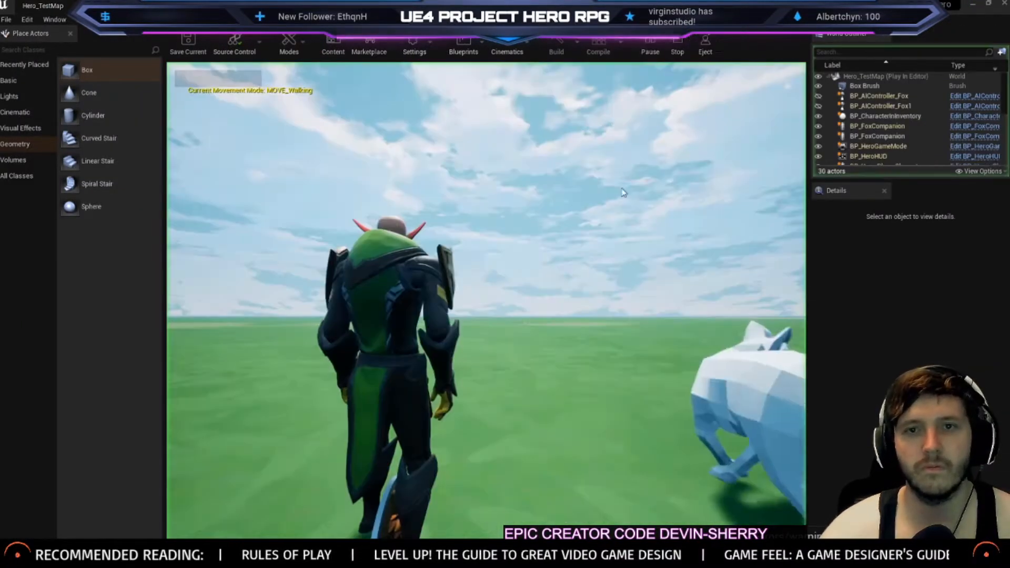
pyautogui.press('Escape')
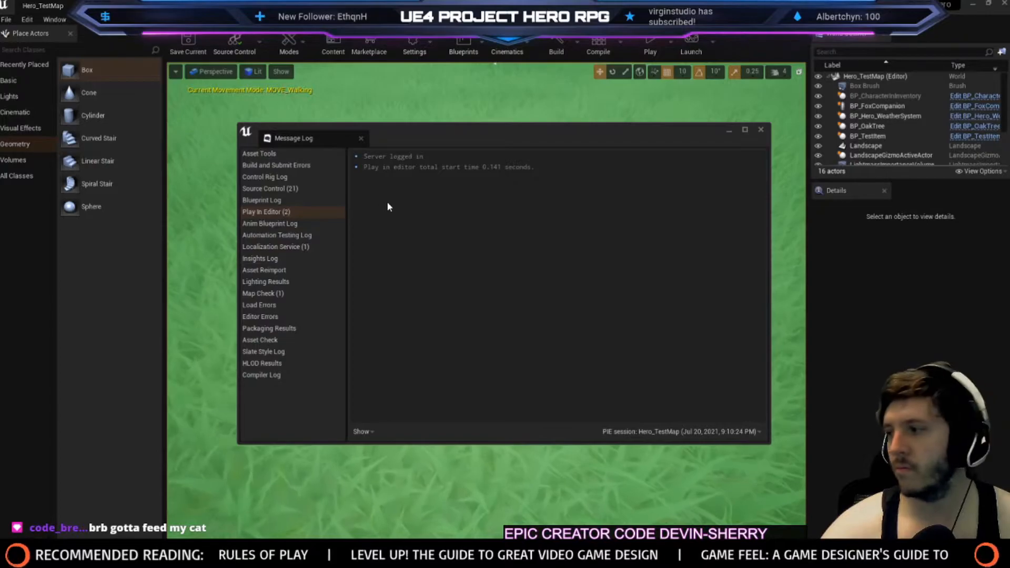
pyautogui.click(762, 130)
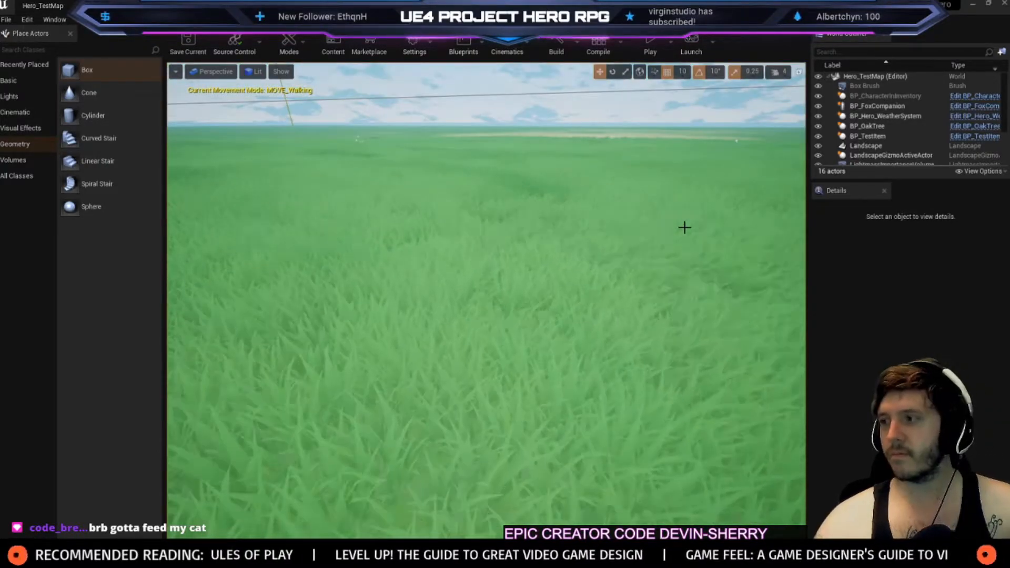
# Play Hero_TestMap again, make the hero jump while viewing the head from several sides, stop, and return to BP_Hero_PlayerCharacter
pyautogui.click(651, 46)
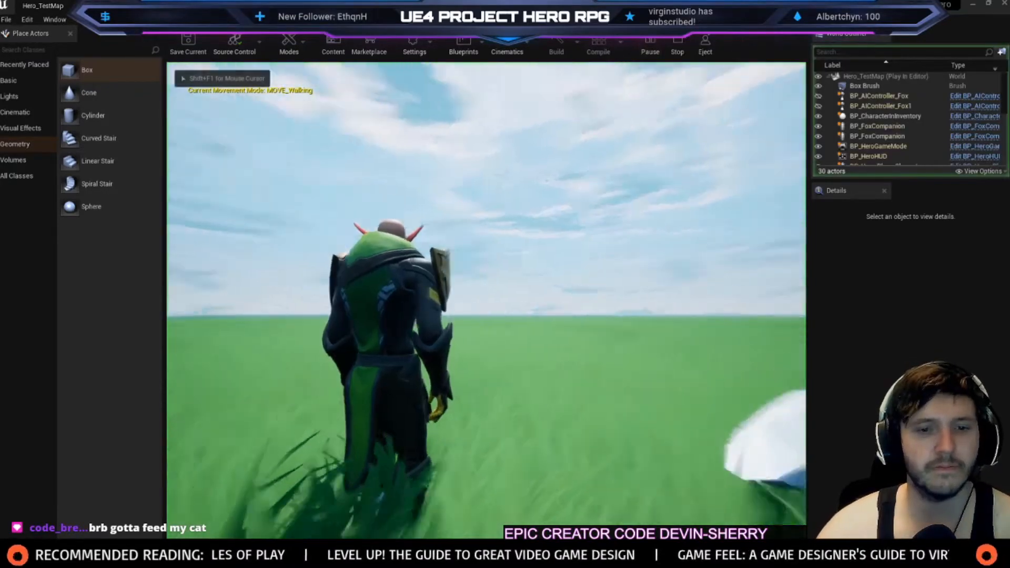
pyautogui.press('space')
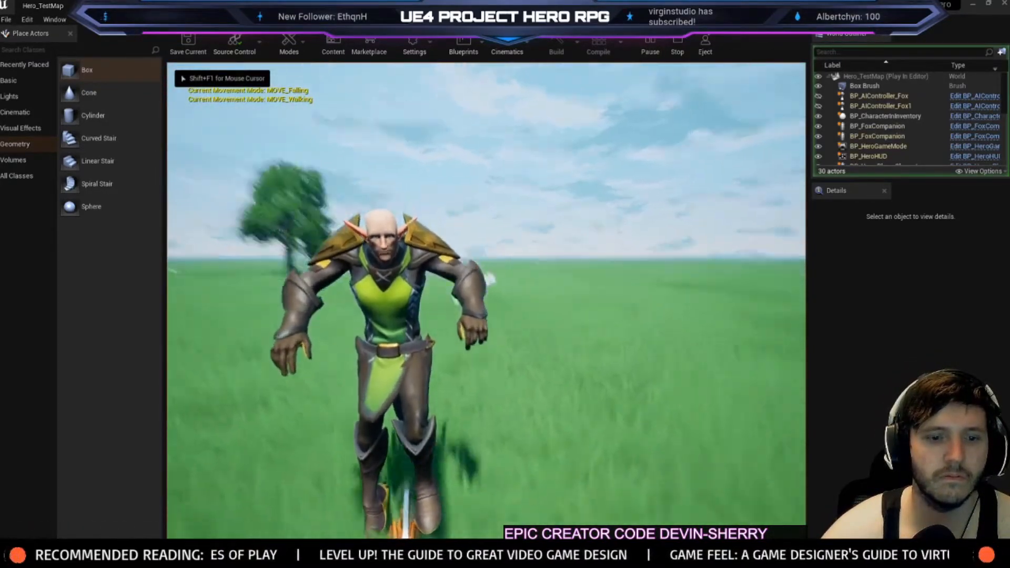
pyautogui.press('space')
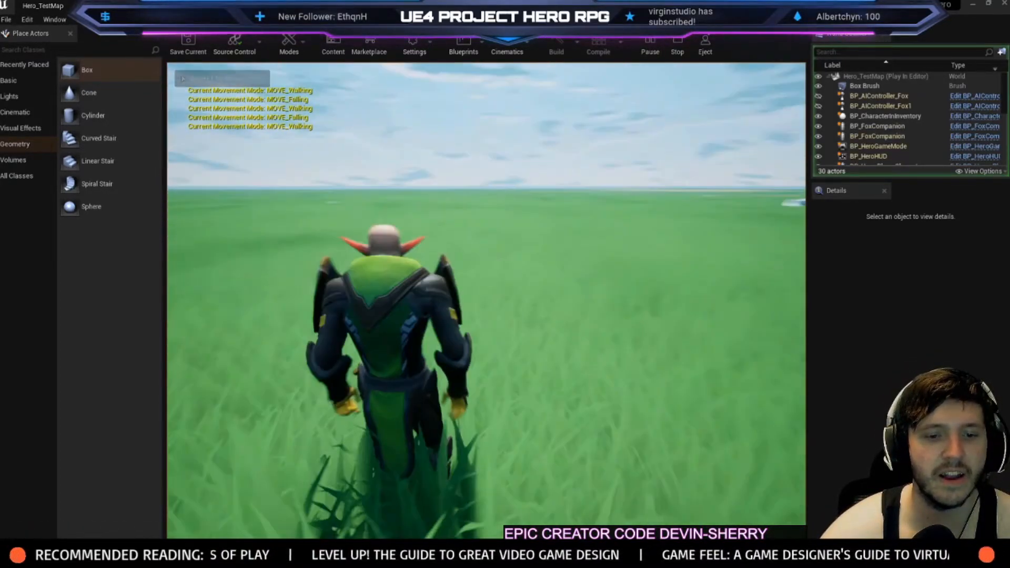
pyautogui.press('space')
pyautogui.press('Escape')
pyautogui.hotkey('ctrl', 'Tab')
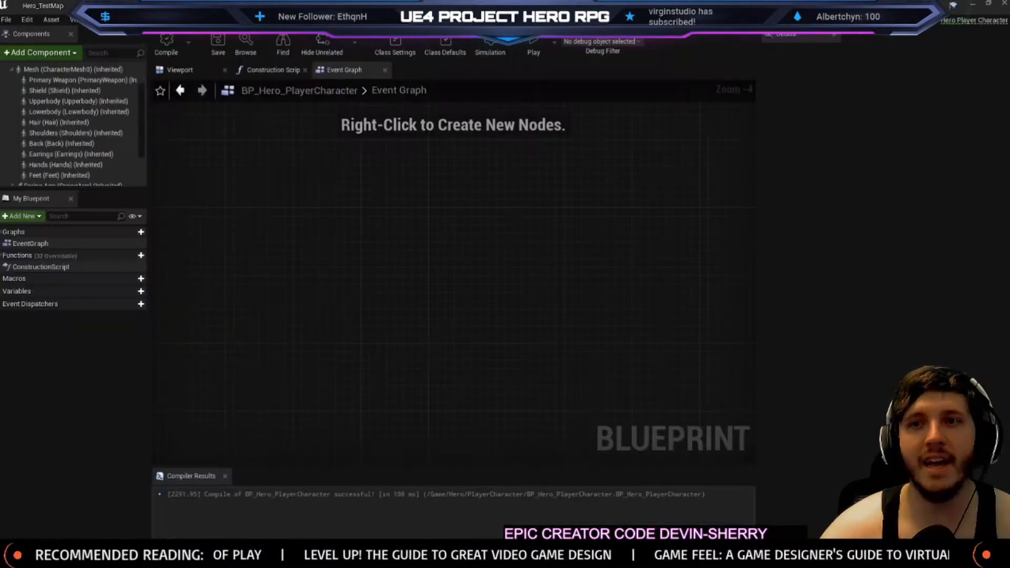
# Compare the Hair and Lowerbody component properties of BP_Hero_PlayerCharacter alongside the character's 3D preview
pyautogui.click(58, 122)
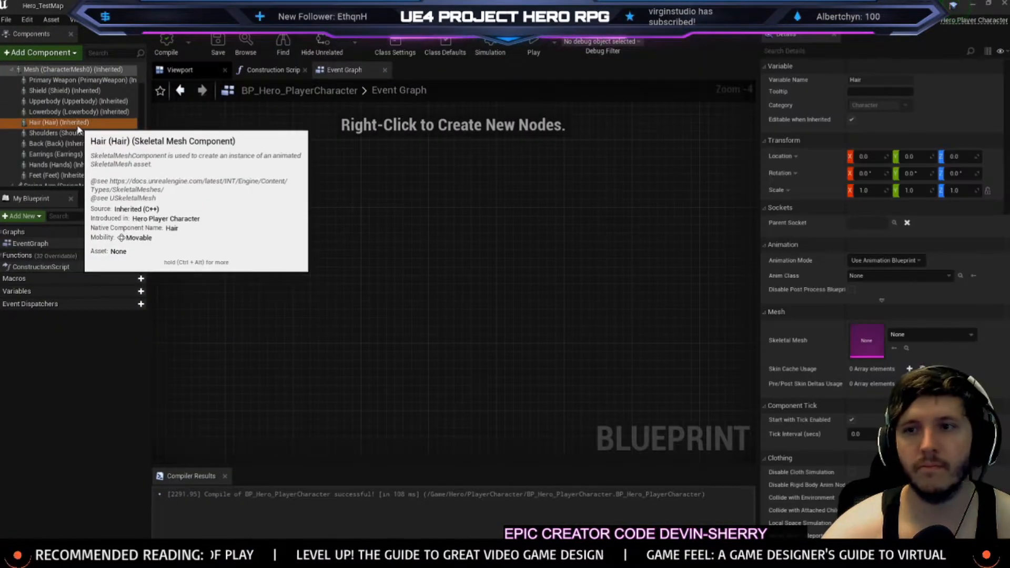
pyautogui.click(62, 113)
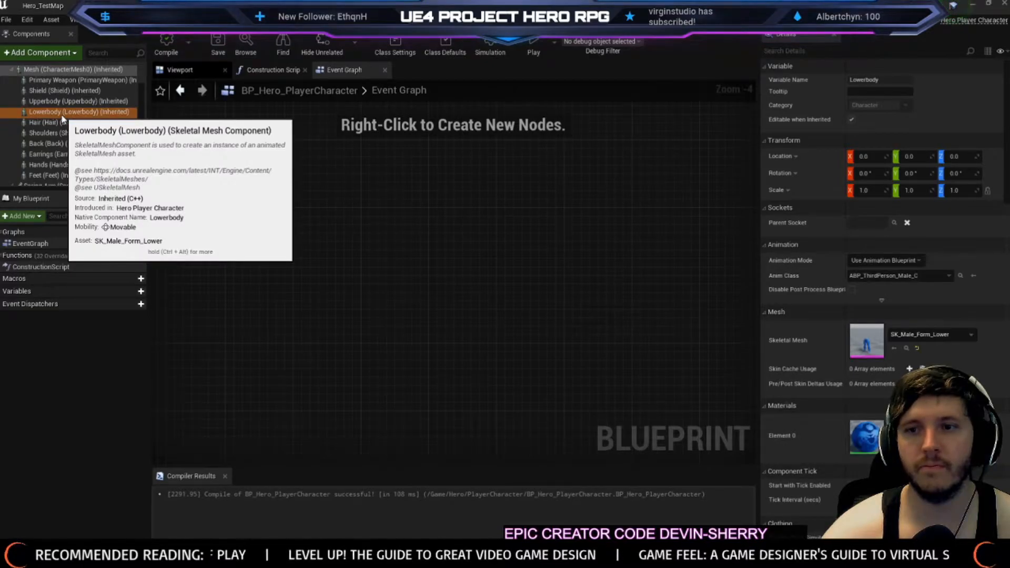
pyautogui.click(180, 70)
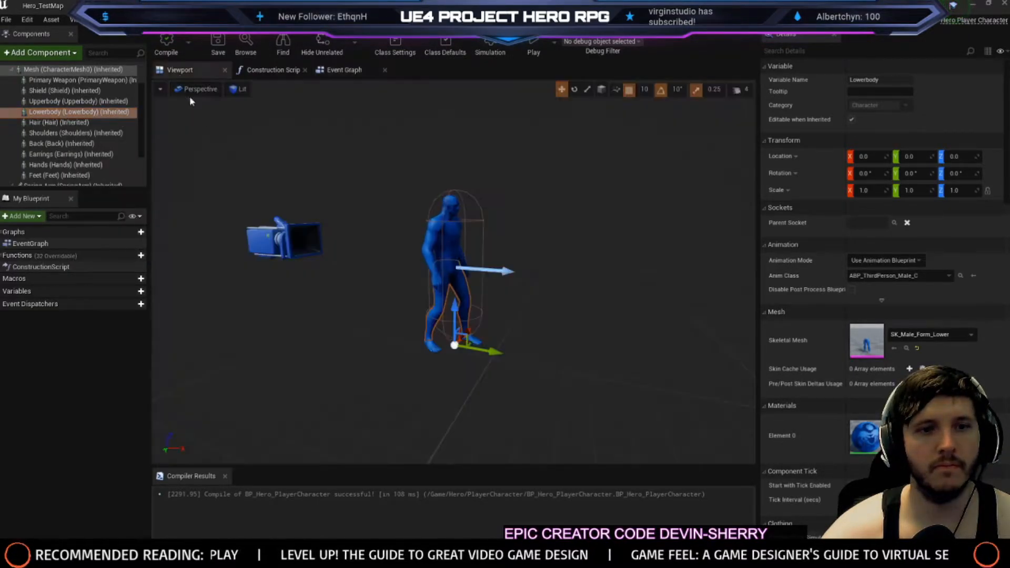
pyautogui.click(41, 124)
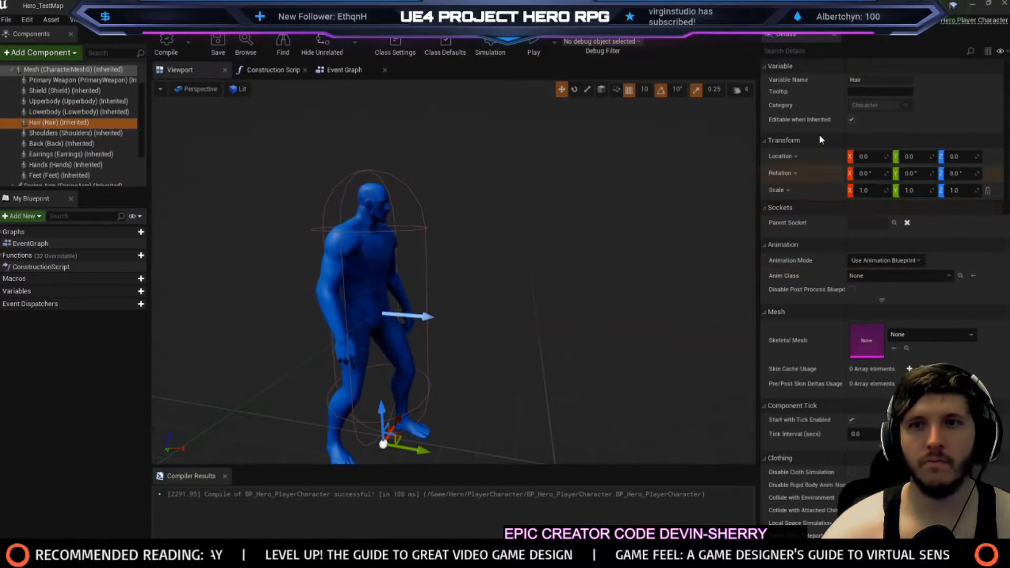
# Compare the Hair (socketed) and Lower (skeletal) component properties in BP_ThirdP_ELVES
pyautogui.click(754, 7)
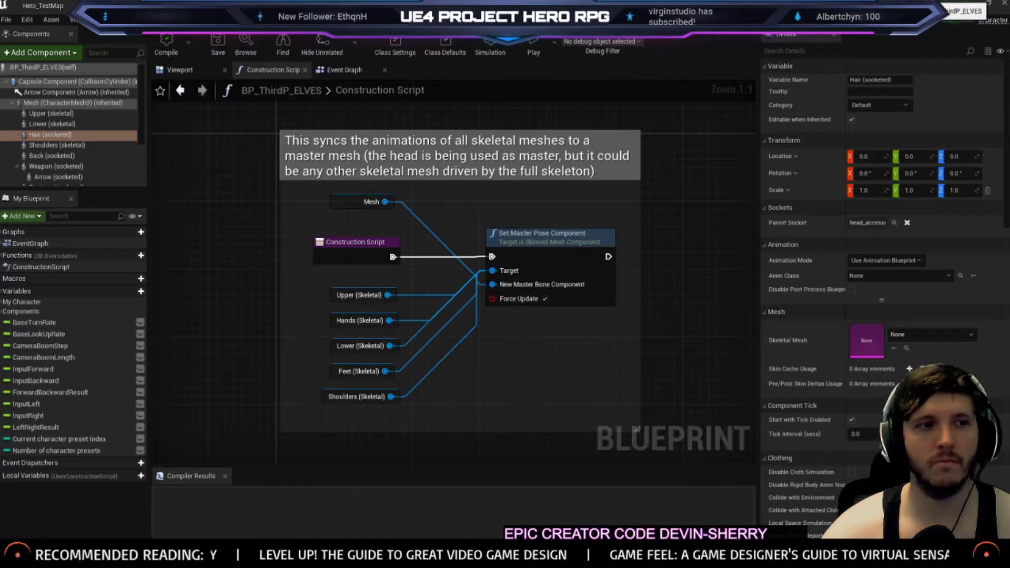
pyautogui.click(65, 135)
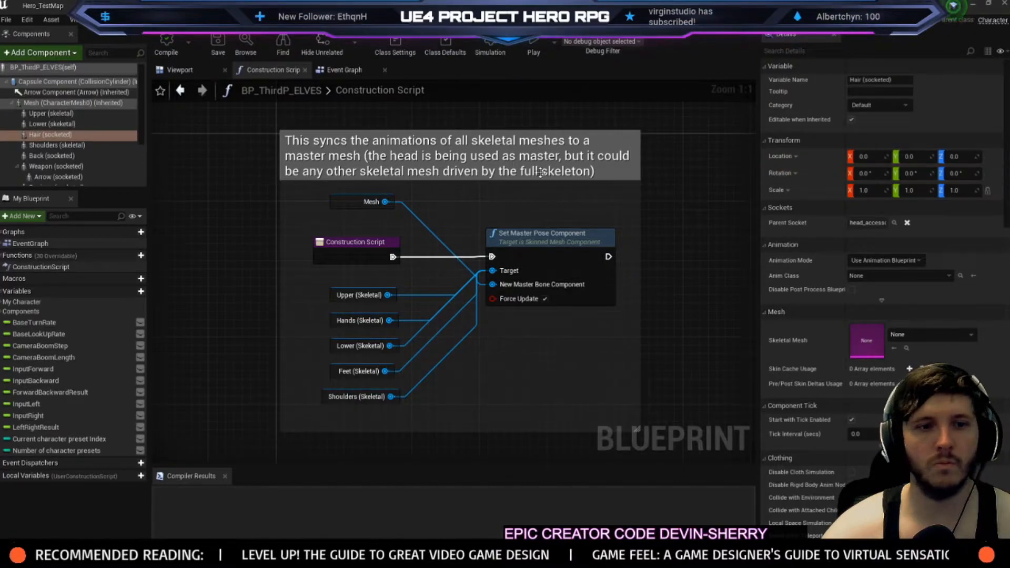
pyautogui.click(53, 123)
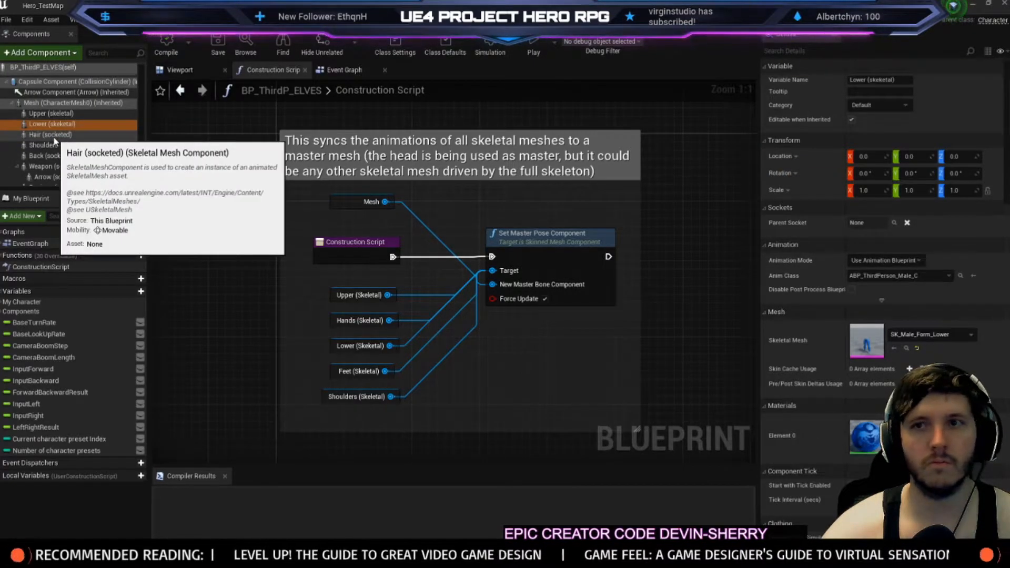
pyautogui.click(54, 138)
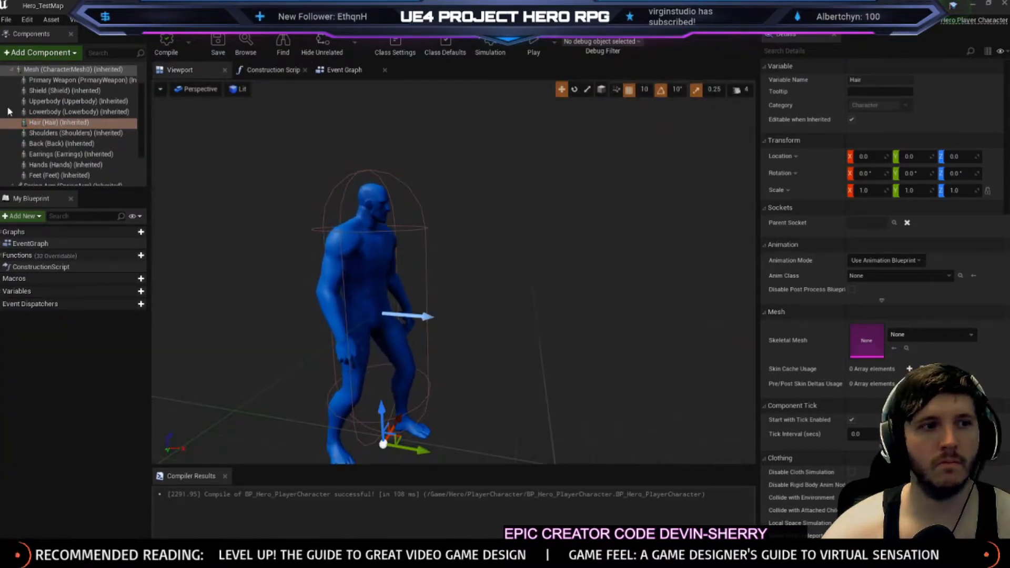
# Examine the Lowerbody, Upperbody and Hair components of BP_Hero_PlayerCharacter for their animation class and skeletal mesh
pyautogui.click(51, 110)
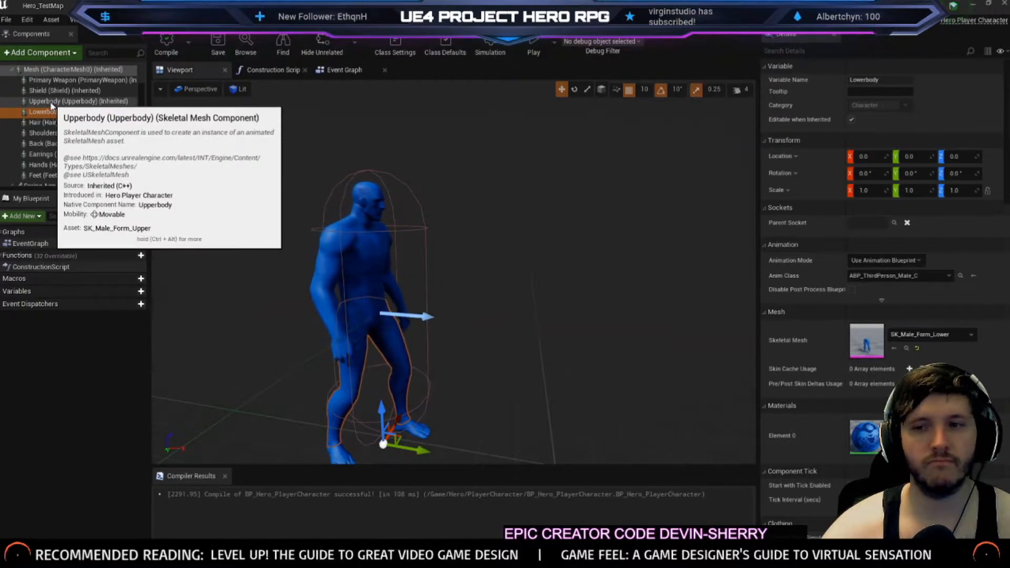
pyautogui.press('Up')
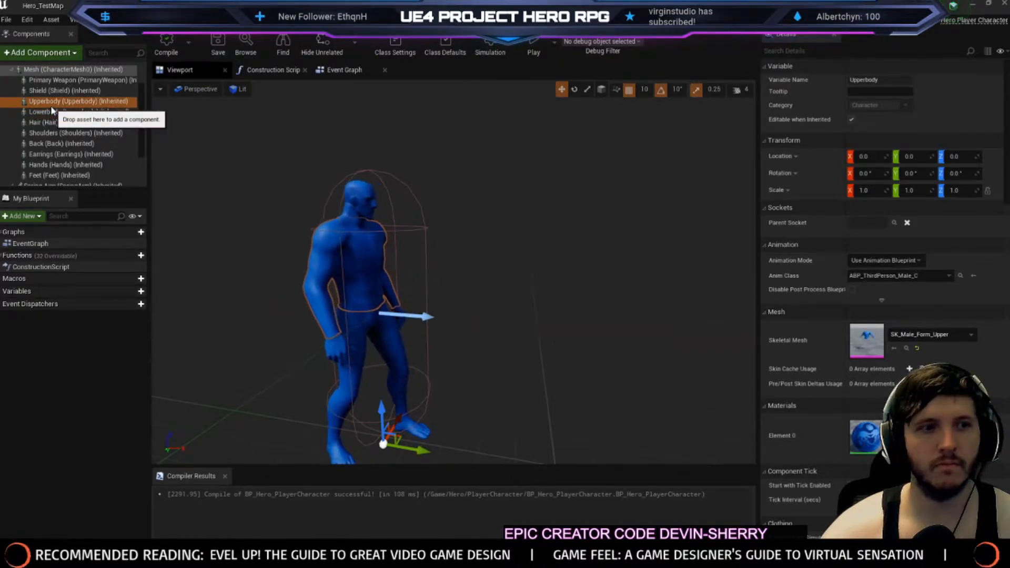
pyautogui.click(51, 122)
pyautogui.moveTo(451, 207); pyautogui.dragTo(451, 247)
# Close the Unreal Editor, saving the M_CharacterPreview level
pyautogui.click(1000, 5)
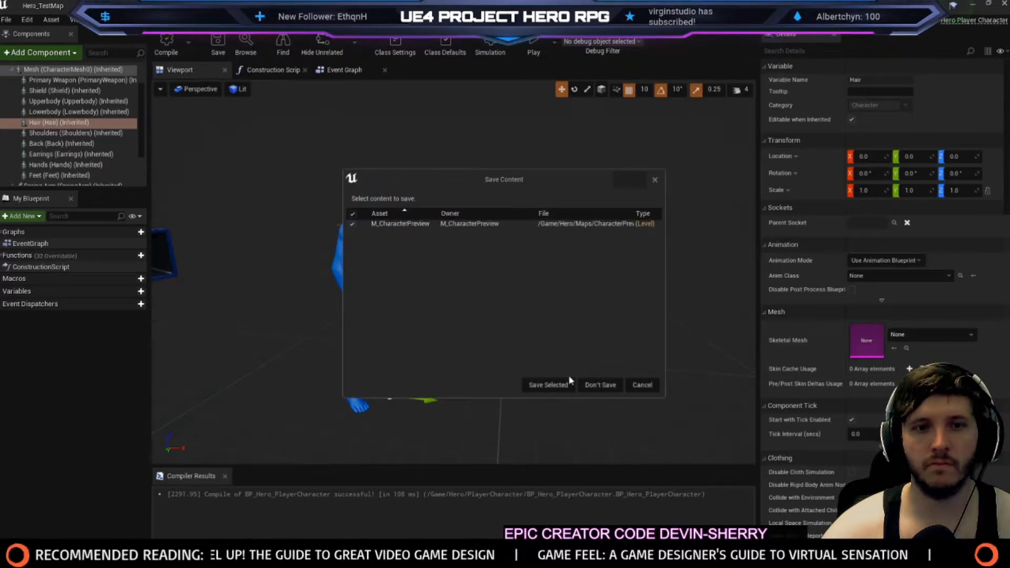
pyautogui.click(557, 387)
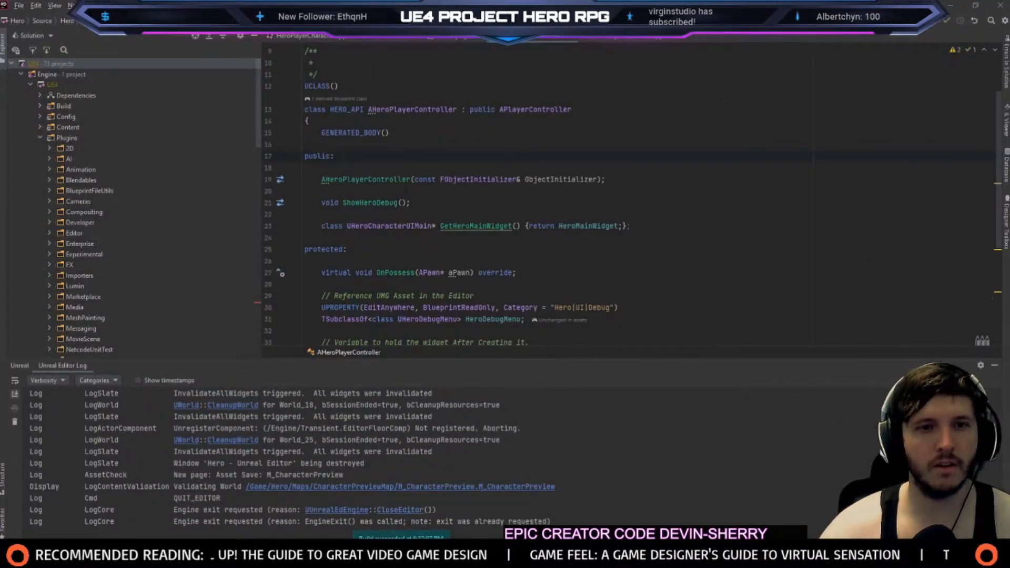
# Review the component attachments in the AHeroPlayerCharacter constructor and build the project
pyautogui.click(411, 37)
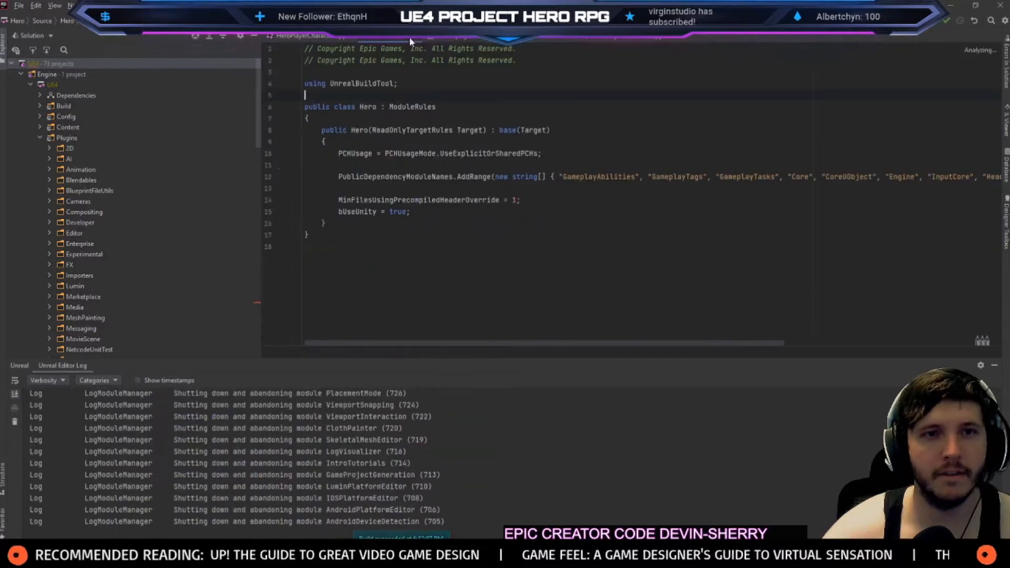
pyautogui.click(415, 37)
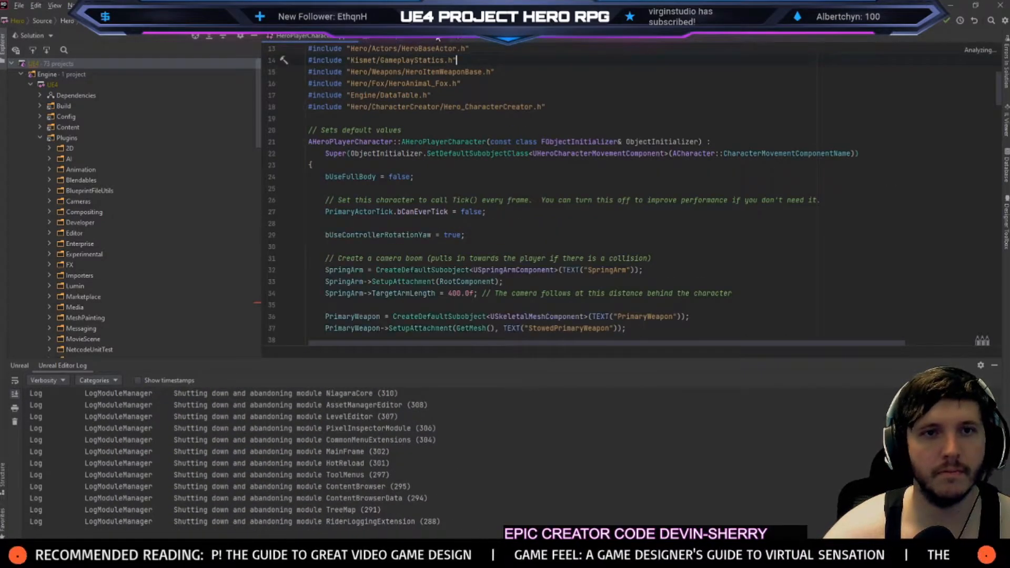
pyautogui.scroll(-7, 467, 150)
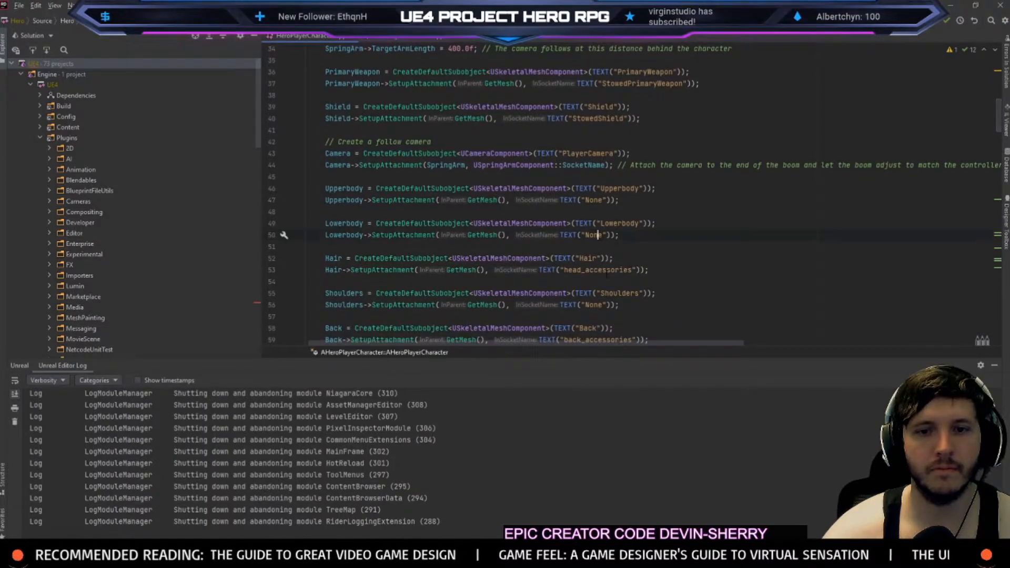
pyautogui.hotkey('ctrl', 'shift', 'b')
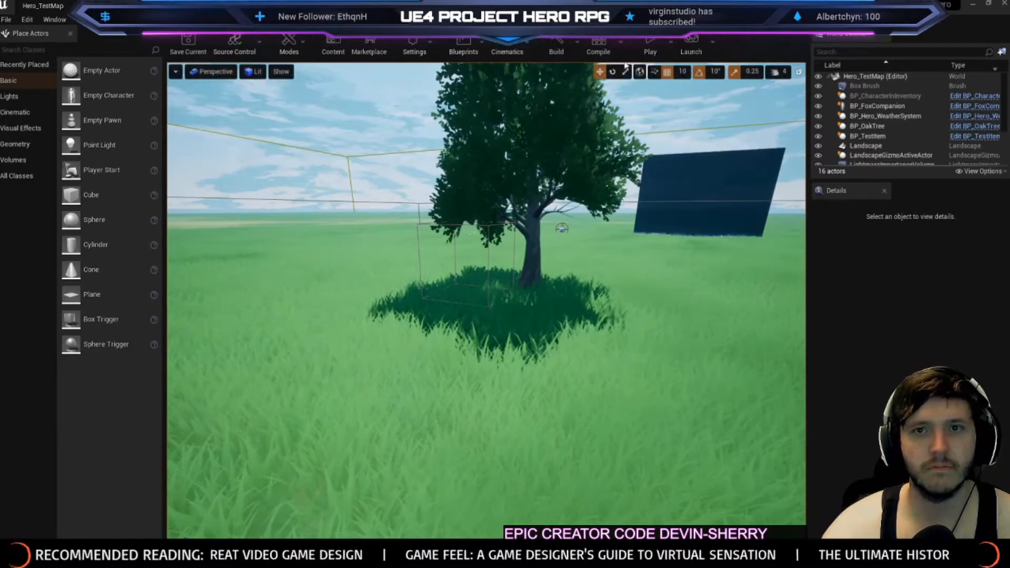
# Play-test Hero_TestMap, running the character around to check its modular meshes, and stop the session
pyautogui.click(651, 42)
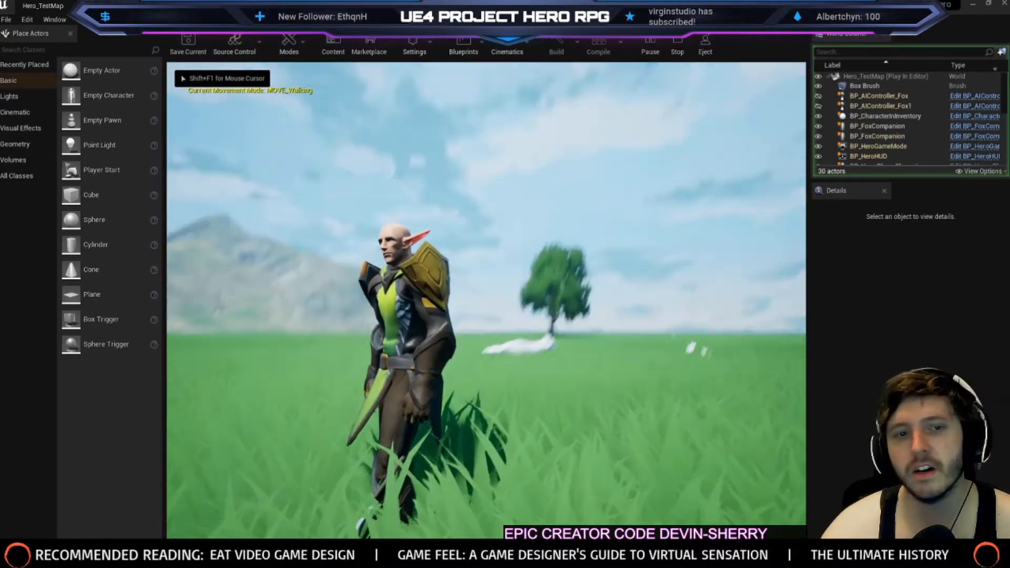
pyautogui.press('w')
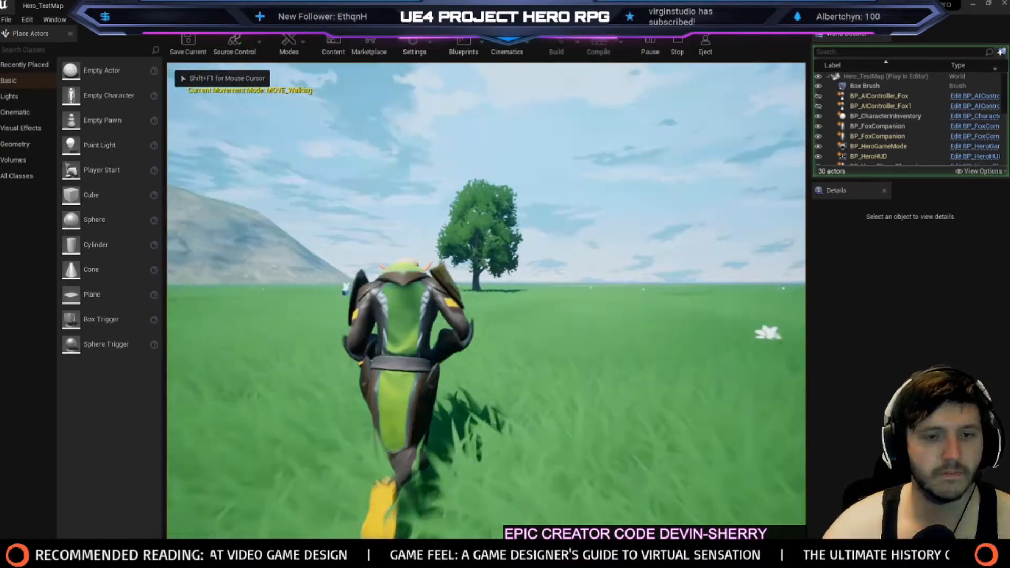
pyautogui.press('w')
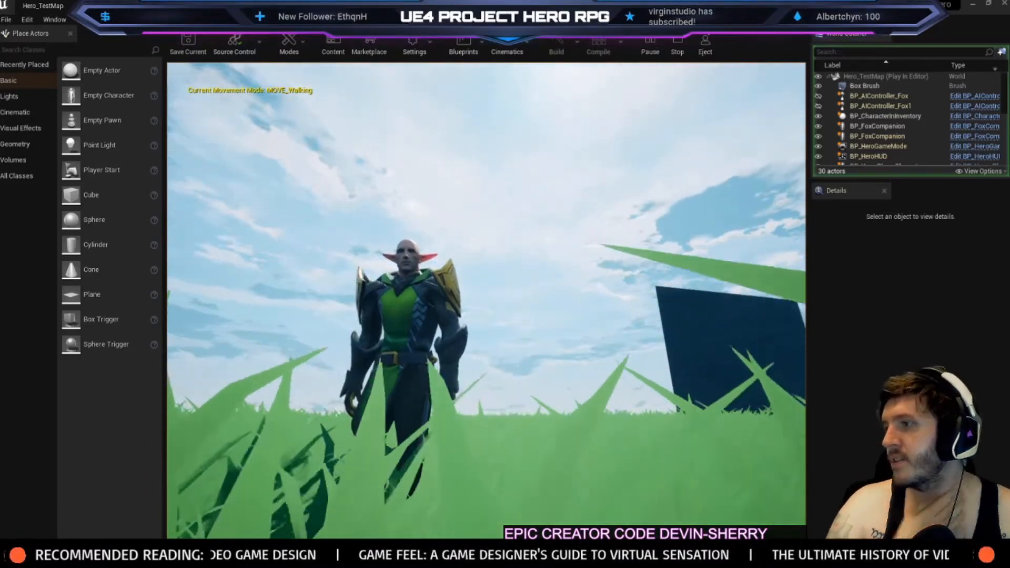
pyautogui.press('Escape')
# Open the BP_Hero_PlayerCharacter blueprint from the PlayerCharacter content folder
pyautogui.click(333, 46)
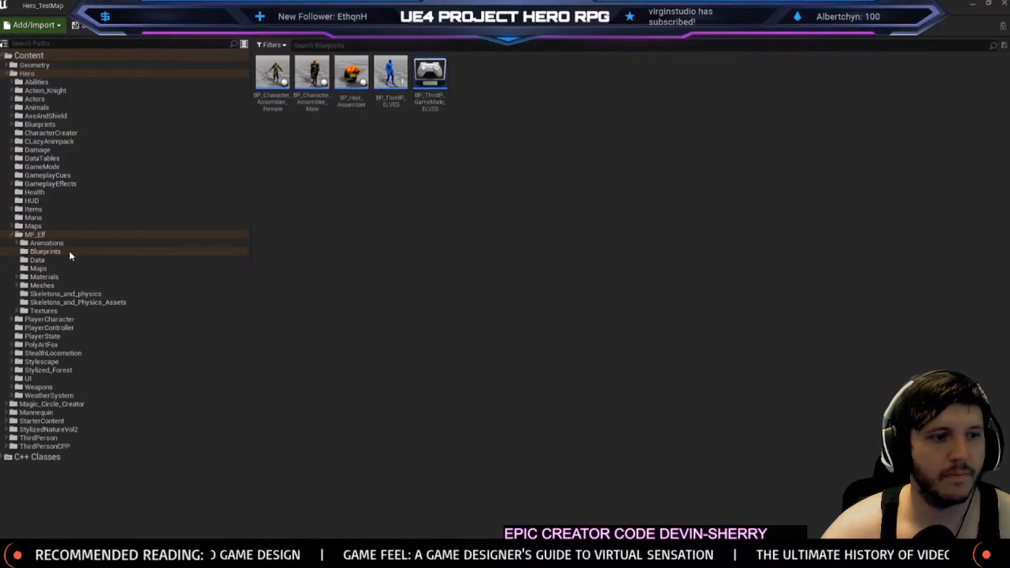
pyautogui.click(44, 311)
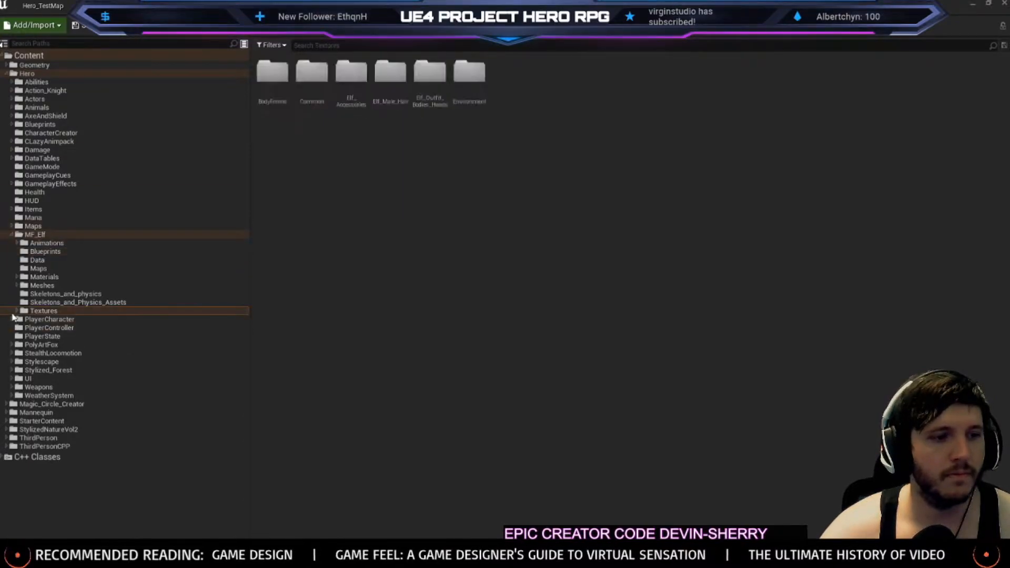
pyautogui.click(12, 320)
pyautogui.click(47, 320)
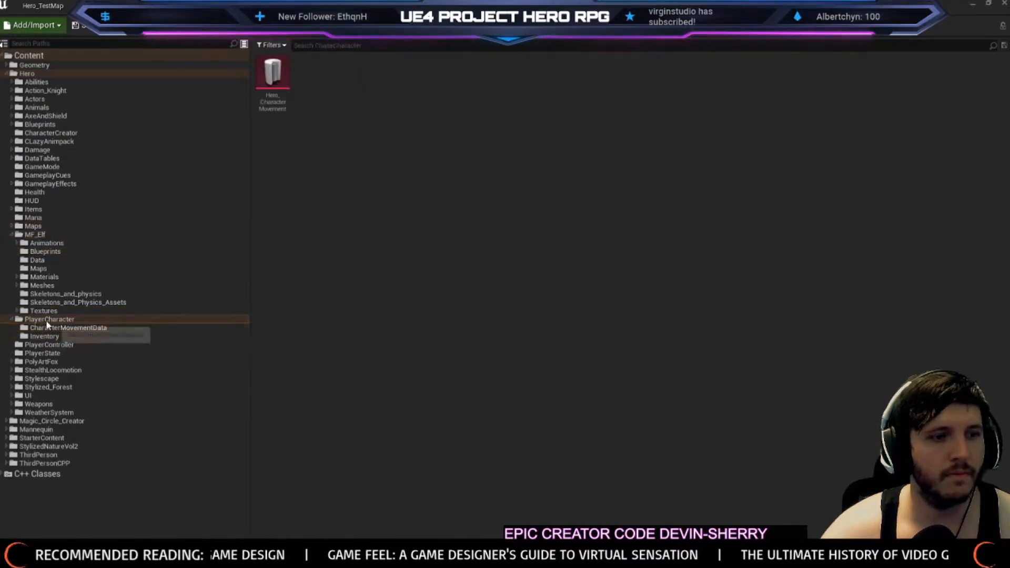
pyautogui.doubleClick(353, 97)
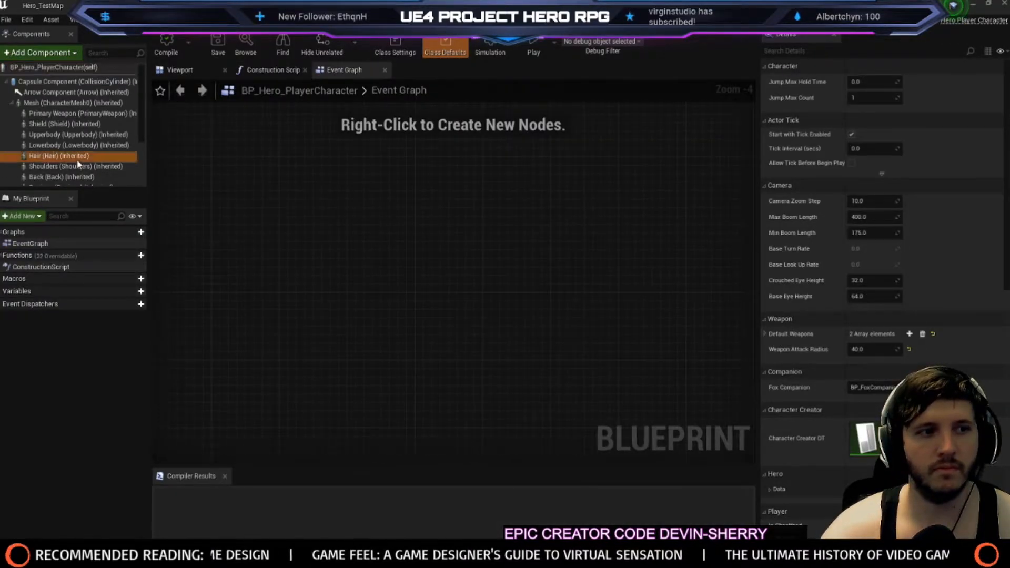
# Try SK_Female_Elf_Hair as the Hair component's skeletal mesh in the 3D preview, and reset the mesh to None
pyautogui.click(120, 155)
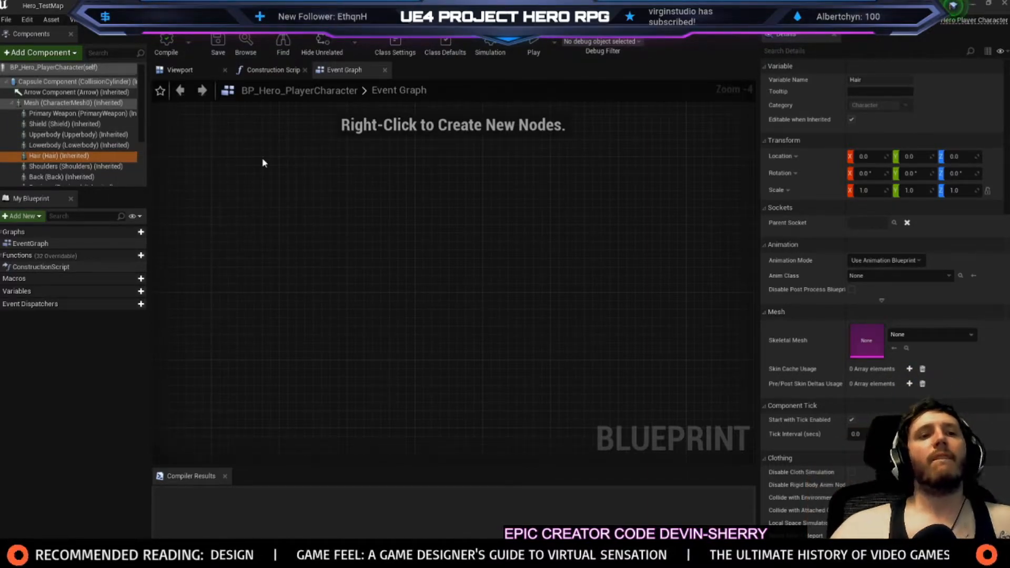
pyautogui.click(205, 70)
pyautogui.click(918, 335)
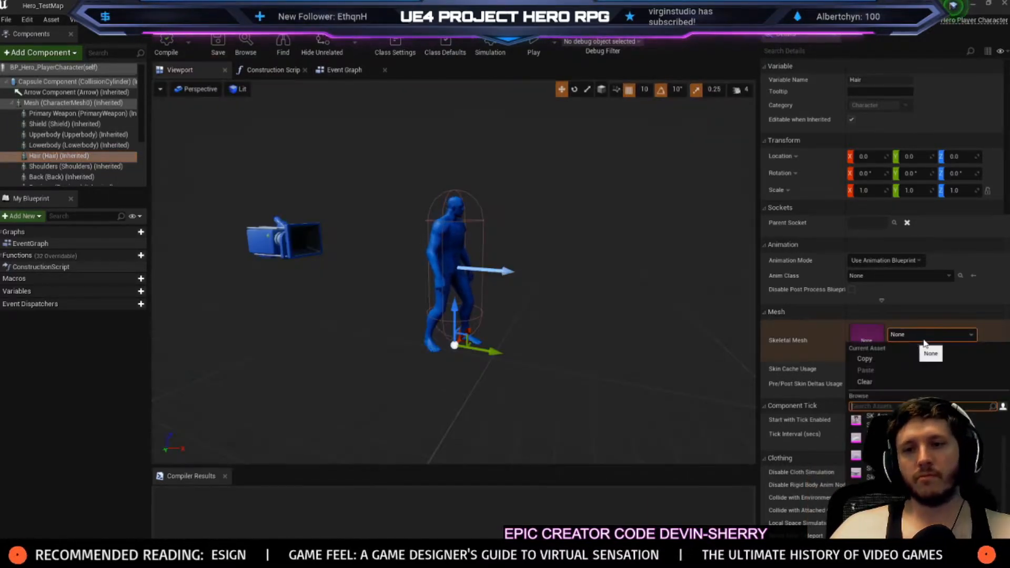
pyautogui.write('hair')
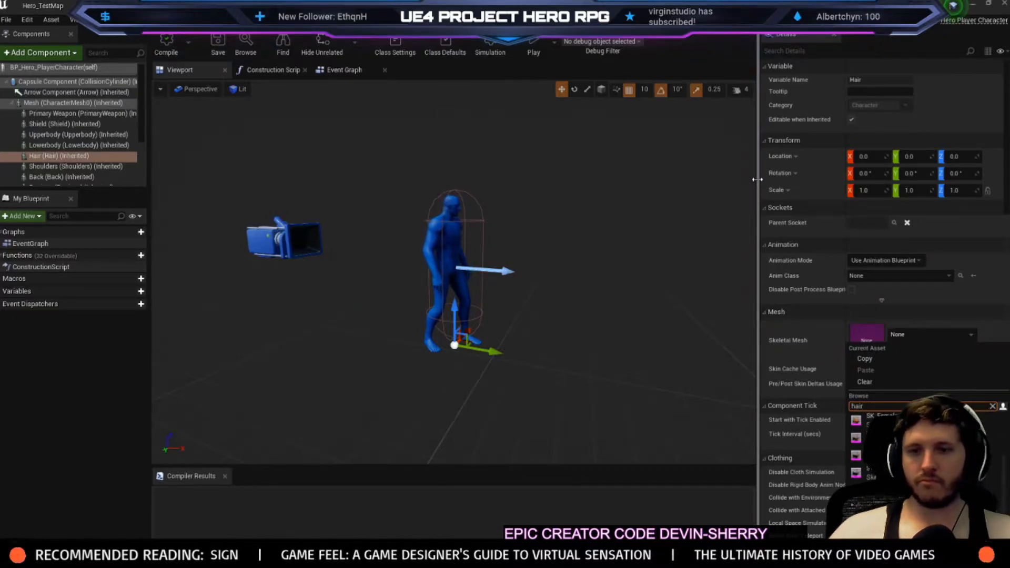
pyautogui.press('Return')
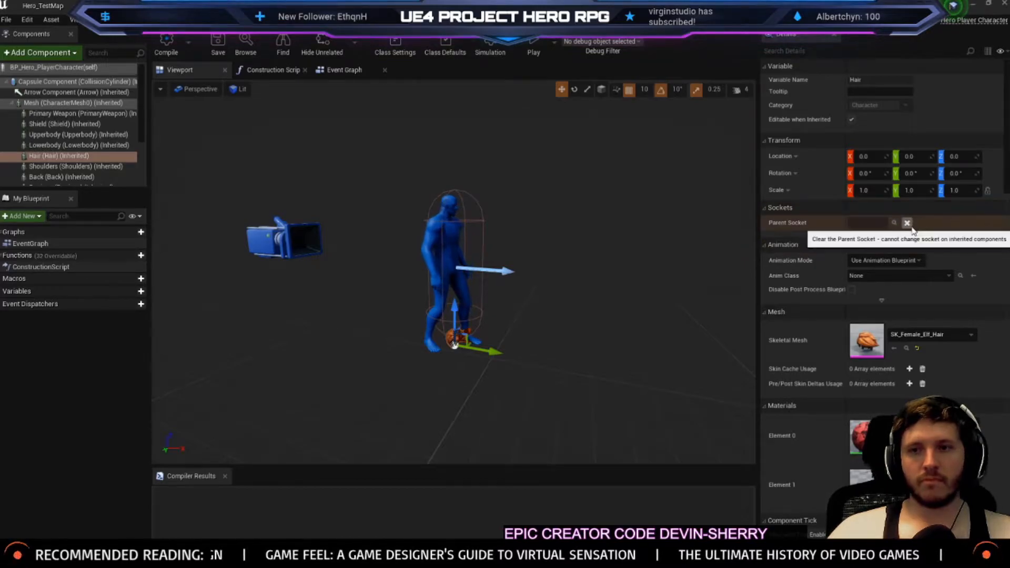
pyautogui.click(907, 223)
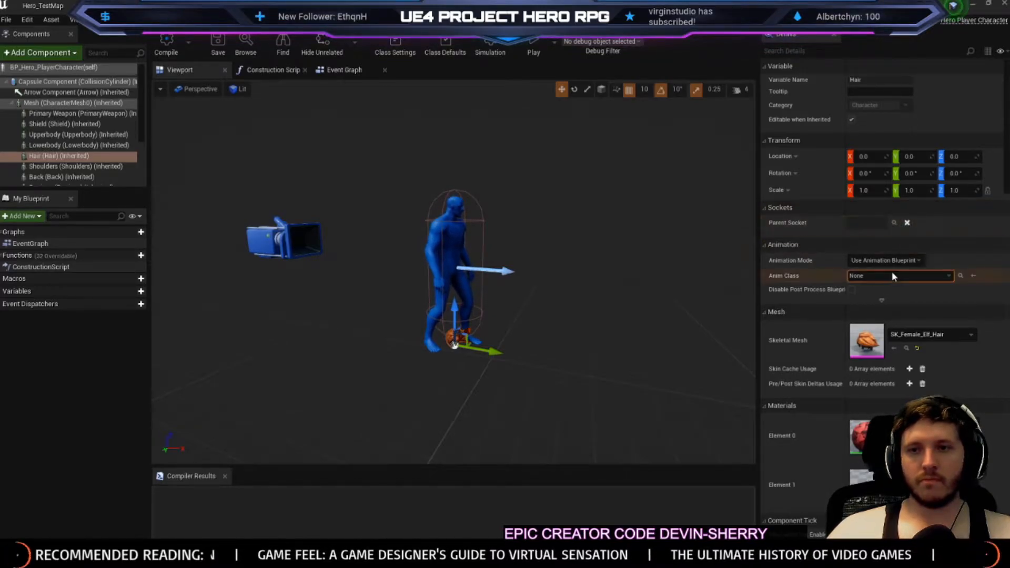
pyautogui.click(918, 349)
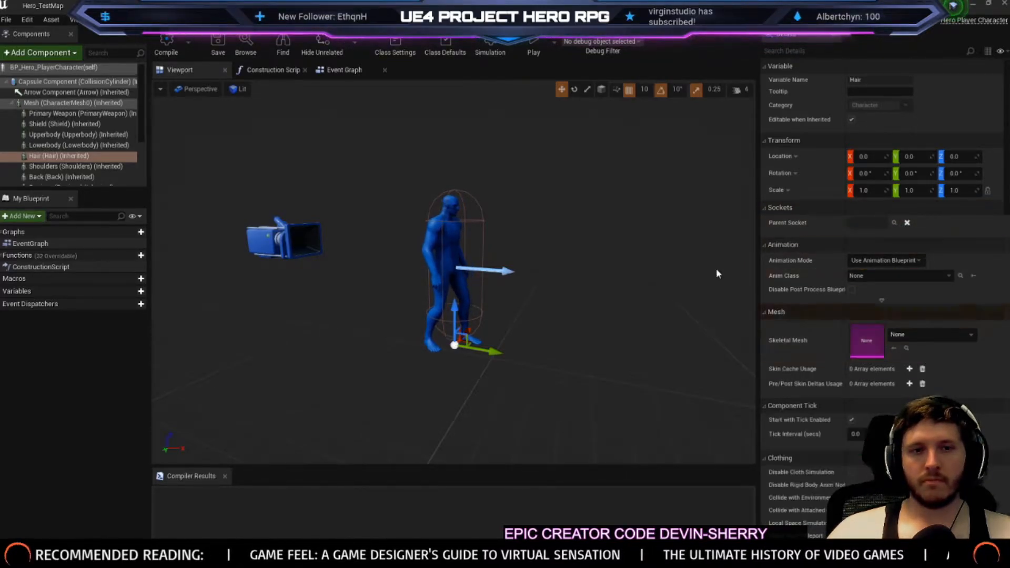
# Compile and save BP_Hero_PlayerCharacter and play-test Hero_TestMap to check the character's hair
pyautogui.click(212, 49)
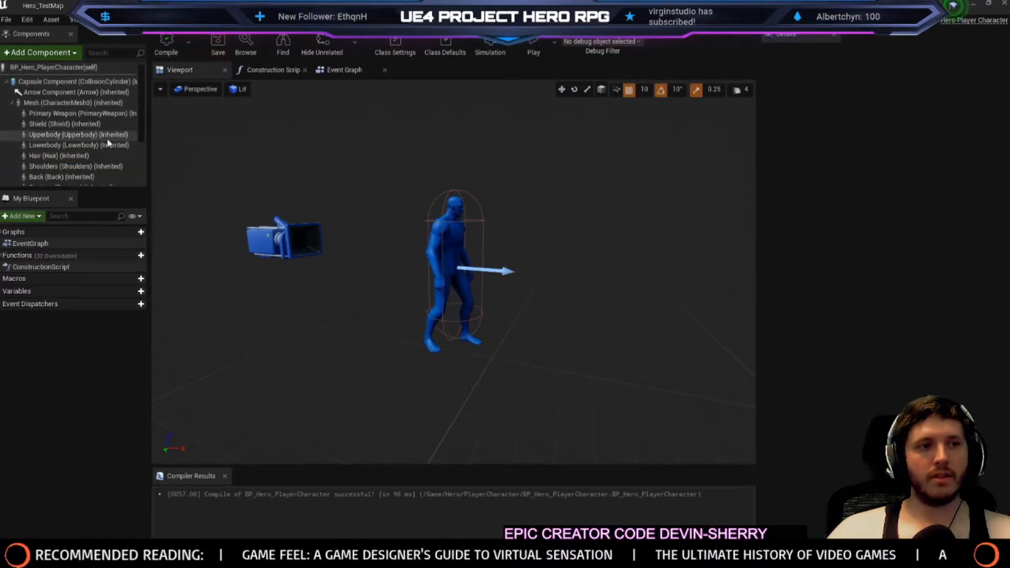
pyautogui.click(45, 5)
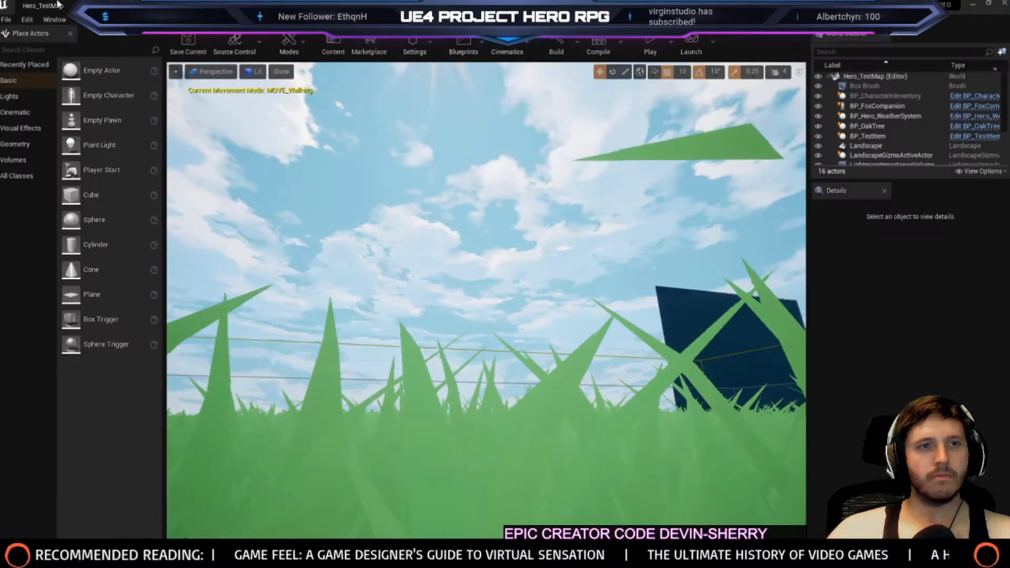
pyautogui.click(648, 45)
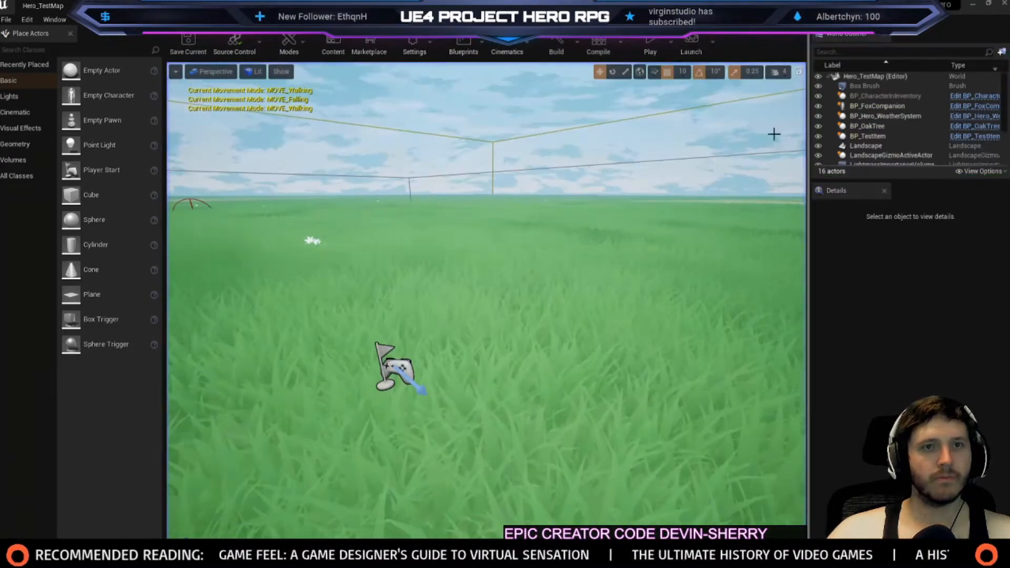
pyautogui.press('Escape')
pyautogui.click(89, 154)
pyautogui.click(43, 103)
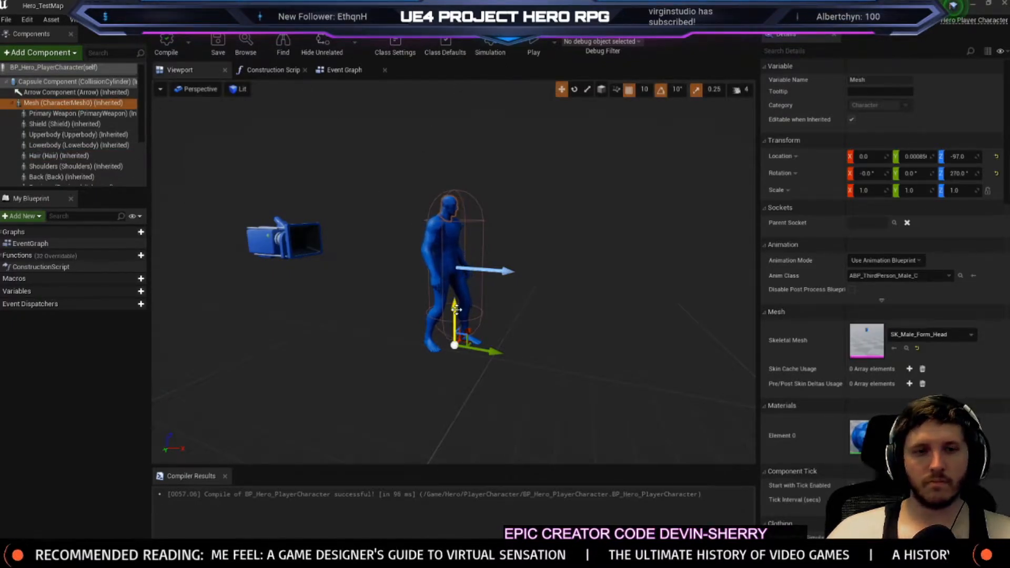
pyautogui.moveTo(457, 307); pyautogui.dragTo(459, 237)
pyautogui.hotkey('ctrl', 'z')
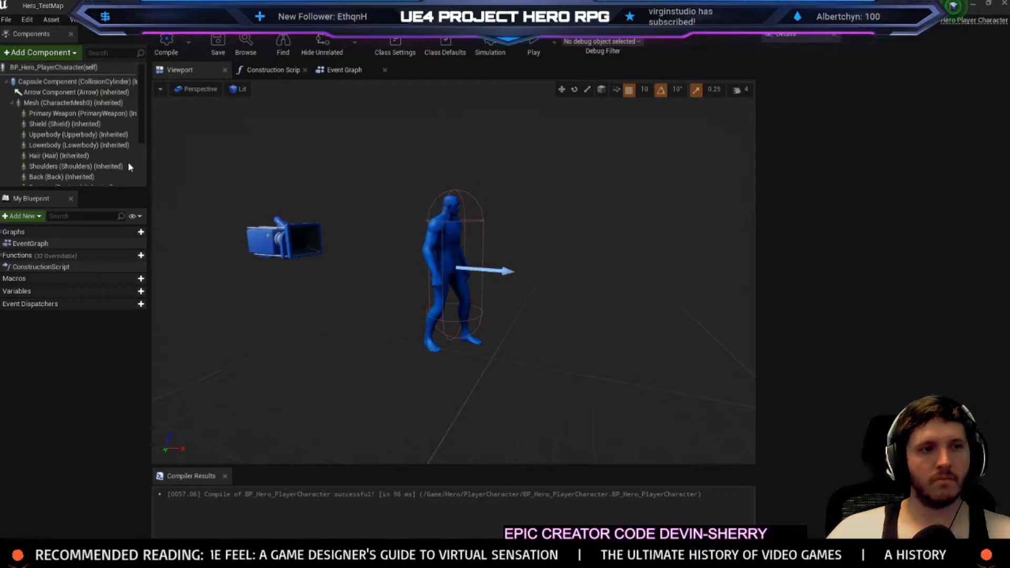
# Raise the Hair component to a Z location of 180 and compile and save the blueprint
pyautogui.click(129, 157)
pyautogui.moveTo(455, 315); pyautogui.dragTo(460, 244)
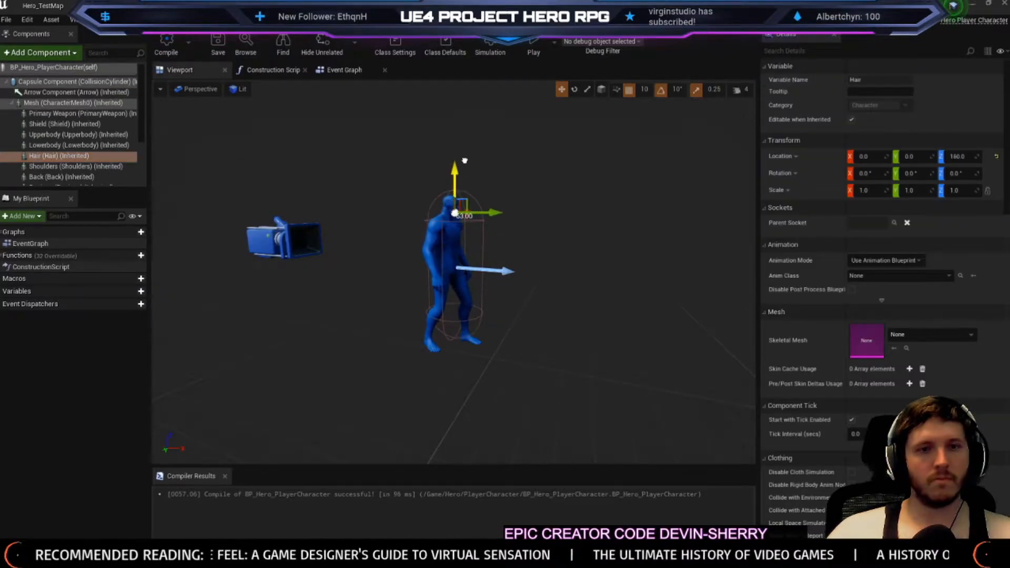
pyautogui.moveTo(463, 147); pyautogui.dragTo(463, 143)
pyautogui.click(167, 45)
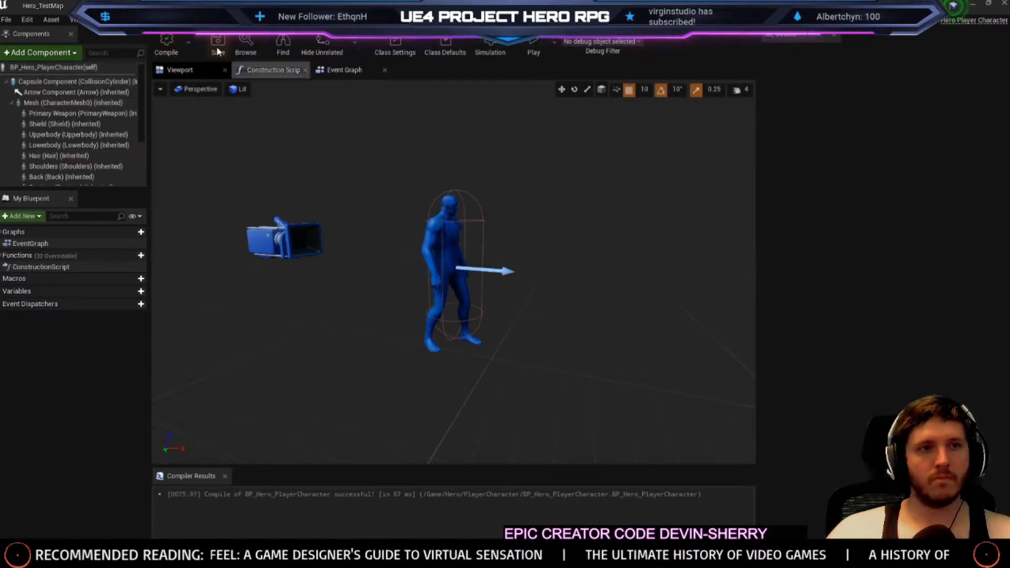
pyautogui.click(218, 45)
# Play-test Hero_TestMap to check where the hair sits on the character's head
pyautogui.click(43, 6)
pyautogui.click(654, 45)
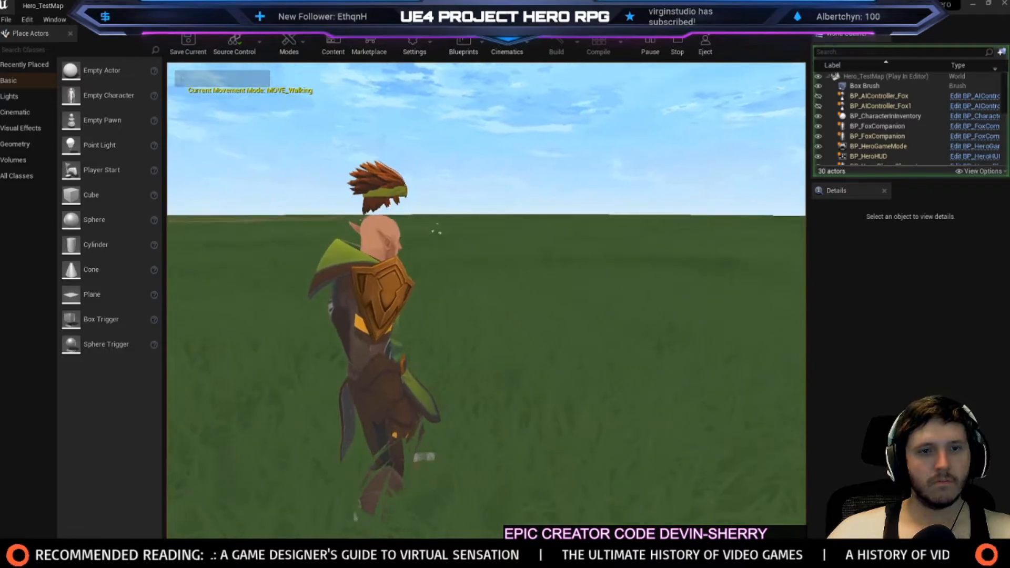
pyautogui.press('Escape')
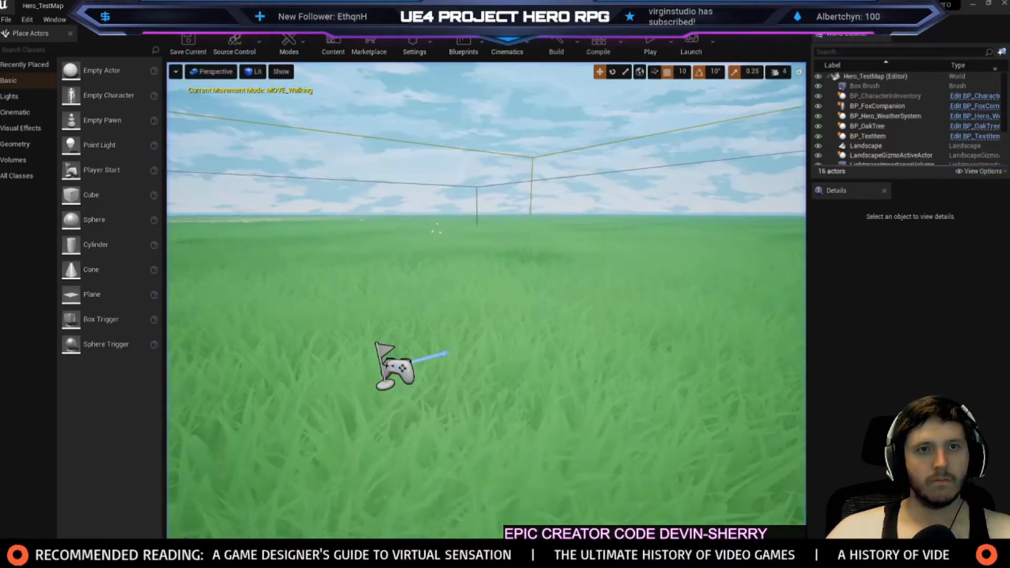
# Set the Hair component's Z location to 0 and compile the blueprint
pyautogui.click(59, 156)
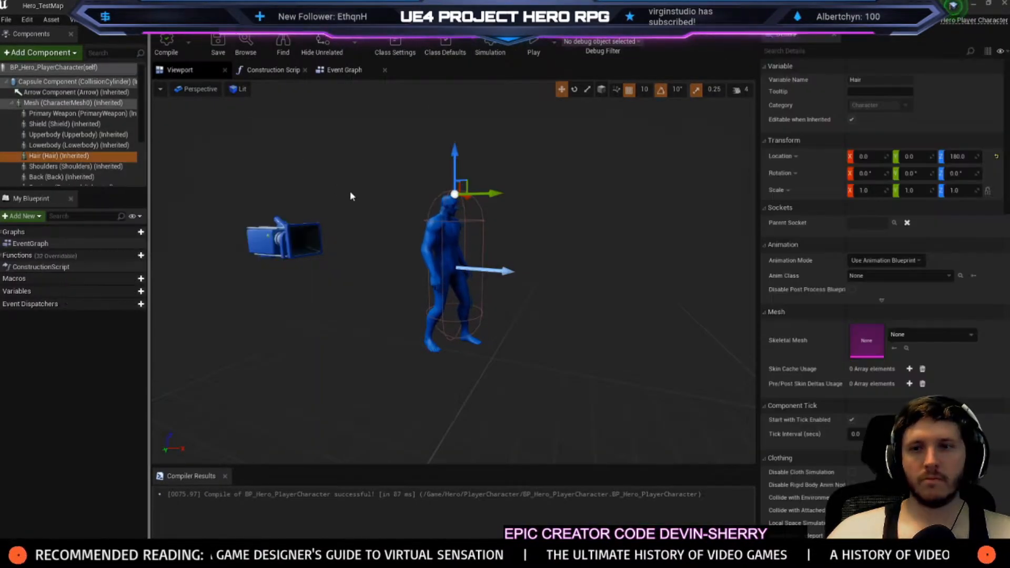
pyautogui.write('0')
pyautogui.press('Return')
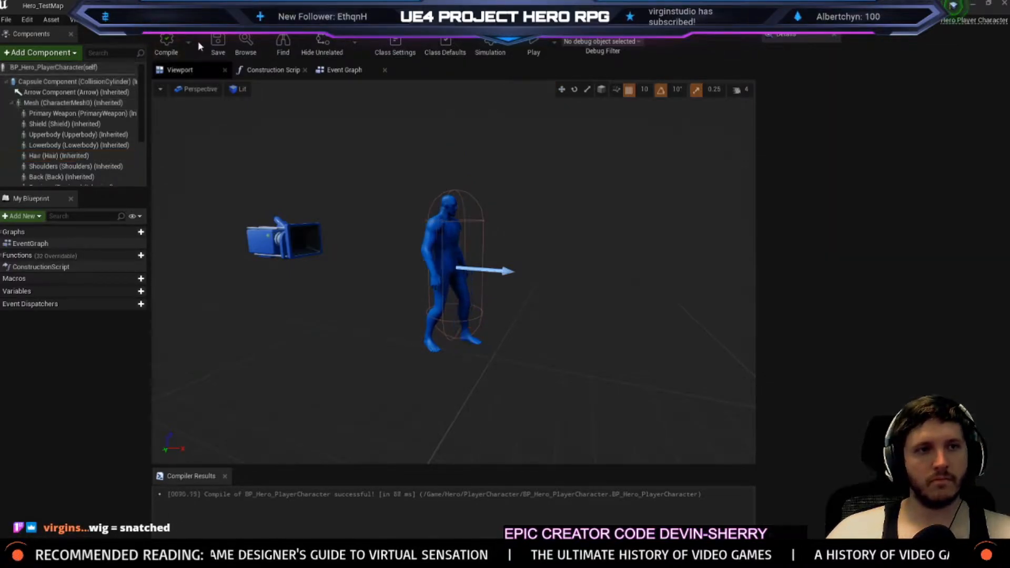
# Locate the Mesh component's SK_Male_Form_Head asset among the content and open the blue SK_Male_Form_Standalone mesh beside it
pyautogui.click(74, 103)
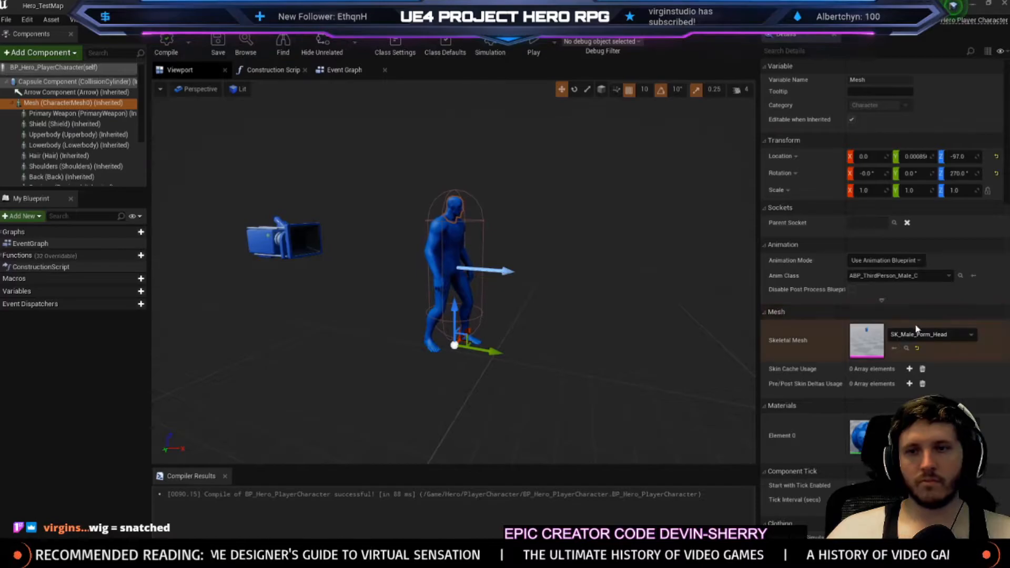
pyautogui.click(905, 349)
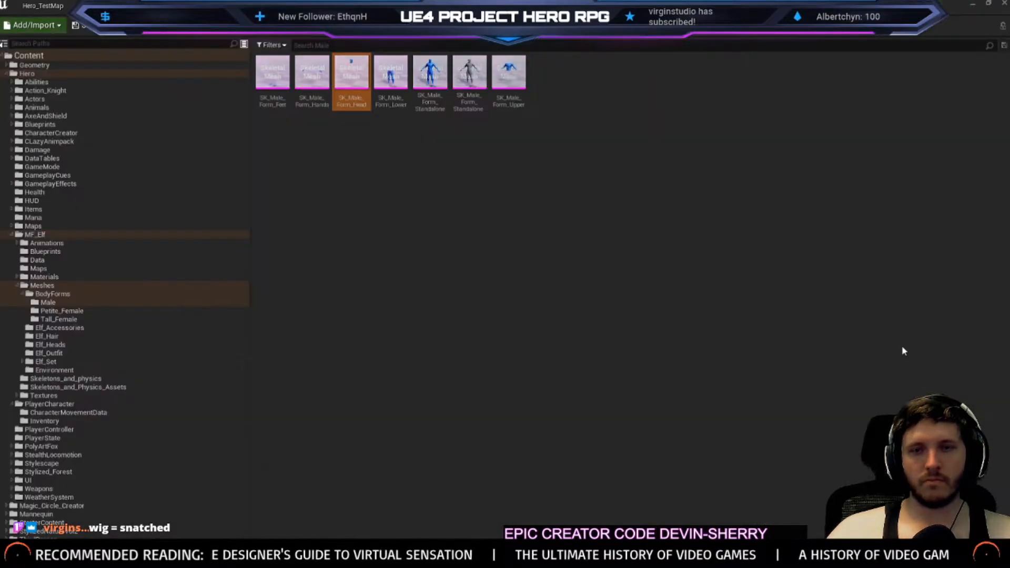
pyautogui.doubleClick(430, 74)
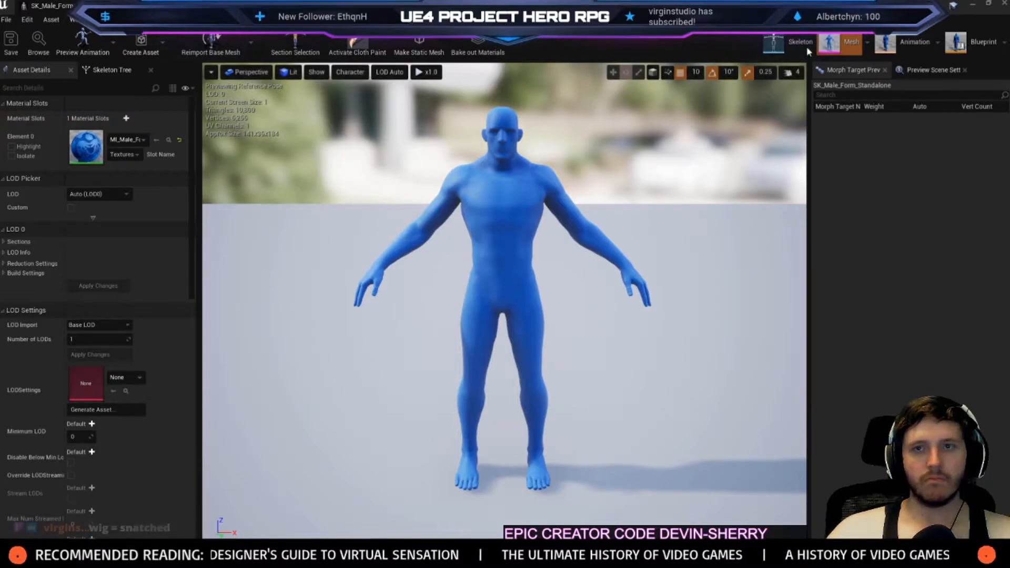
# Show the male form's skeleton and select the head_accessories socket under the head bone to examine its parameters
pyautogui.click(805, 45)
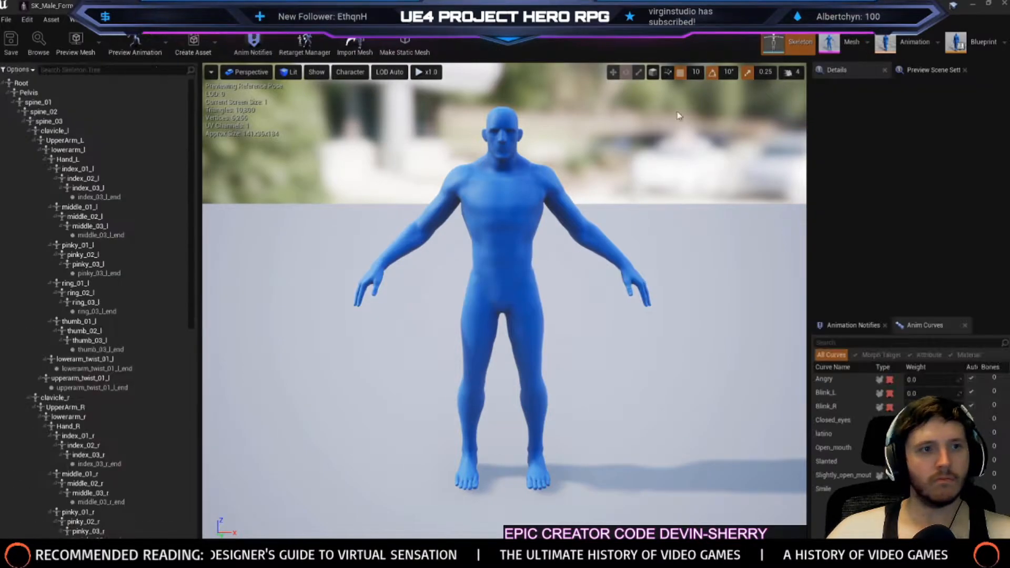
pyautogui.scroll(-6, 100, 295)
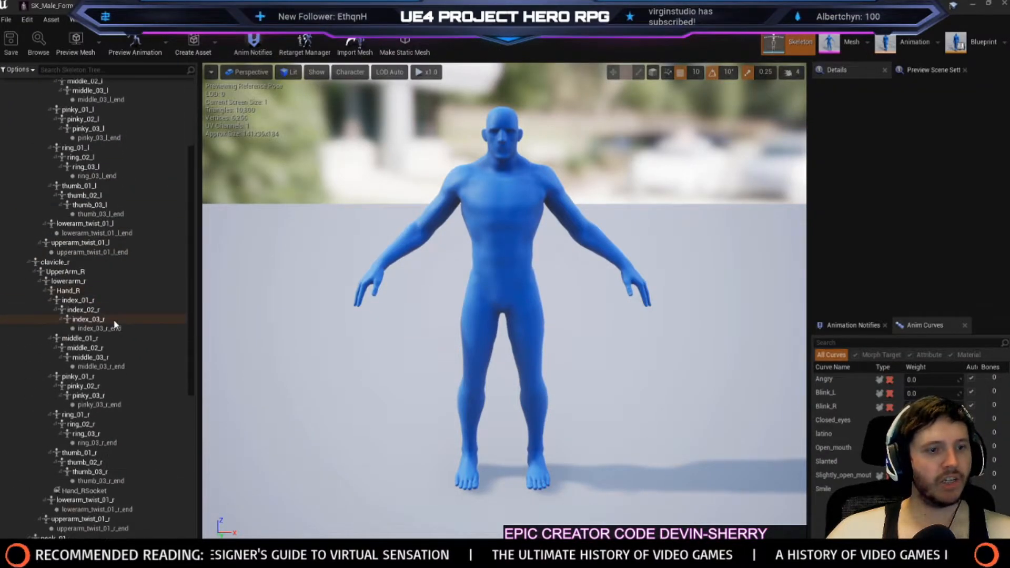
pyautogui.scroll(-2, 109, 349)
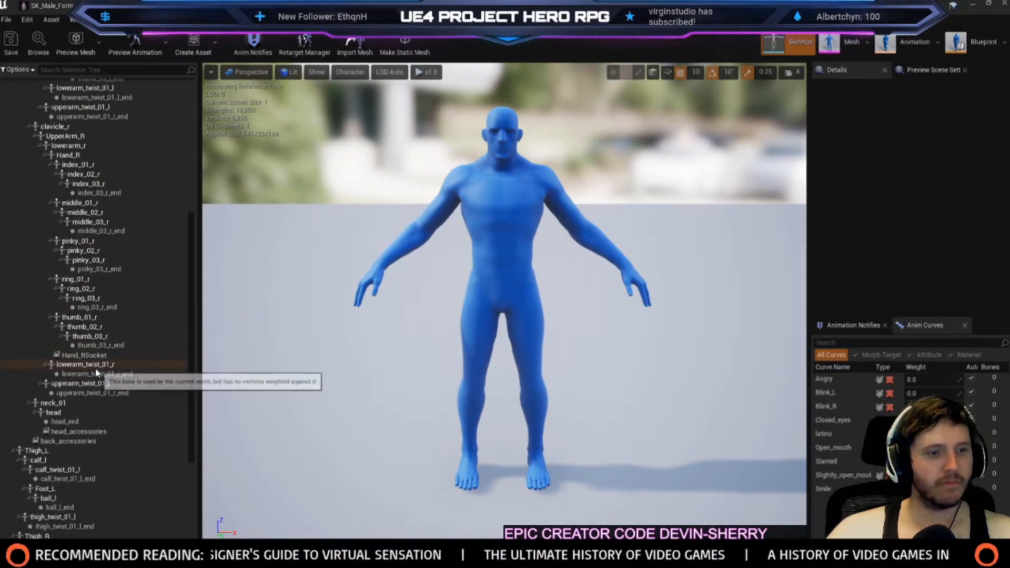
pyautogui.doubleClick(79, 431)
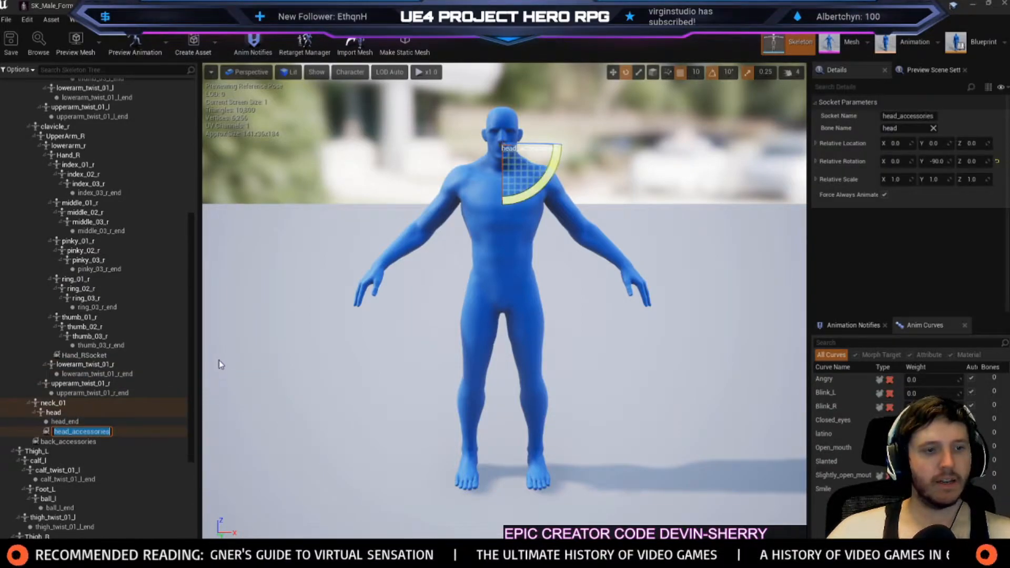
# Close the male form mesh editor and quit the Unreal editor, saving the listed modified asset
pyautogui.press('Return')
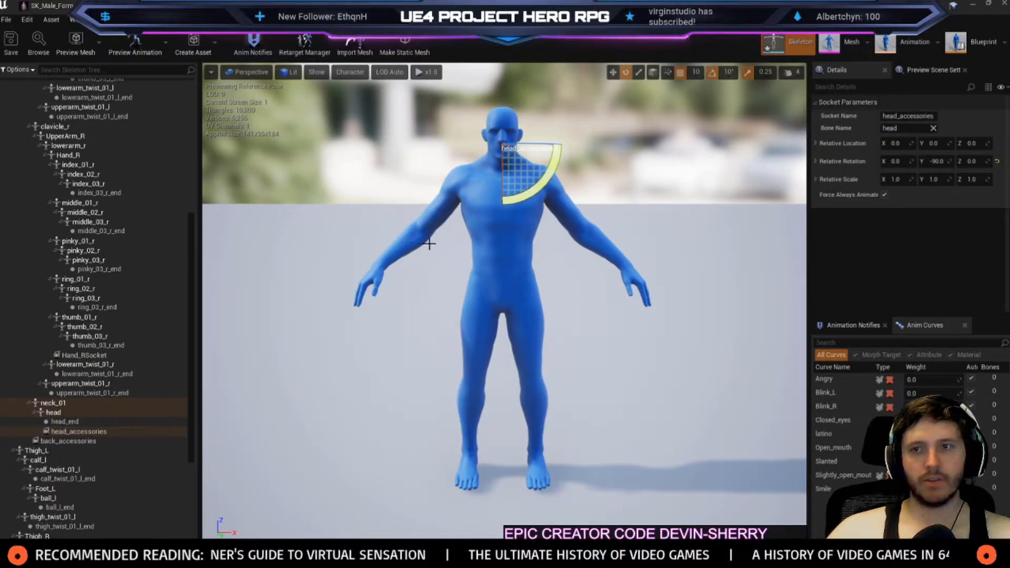
pyautogui.moveTo(416, 306); pyautogui.dragTo(759, 154, button='right')
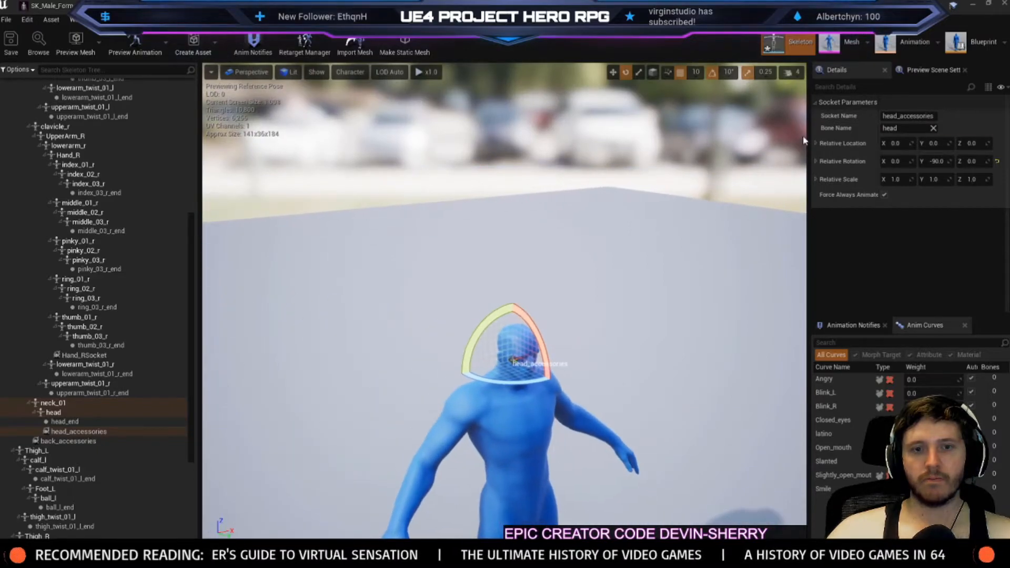
pyautogui.click(1001, 5)
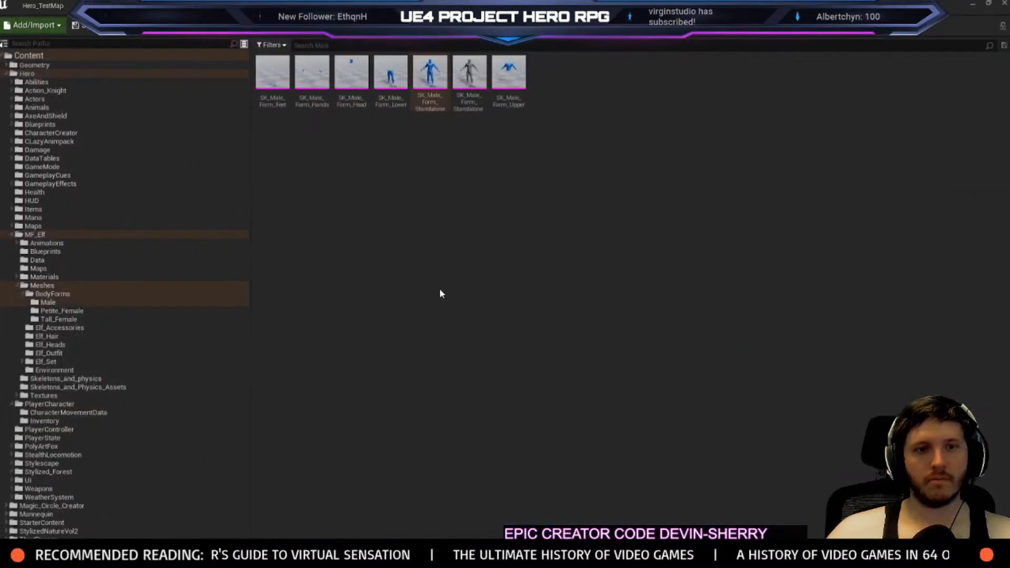
pyautogui.click(1005, 5)
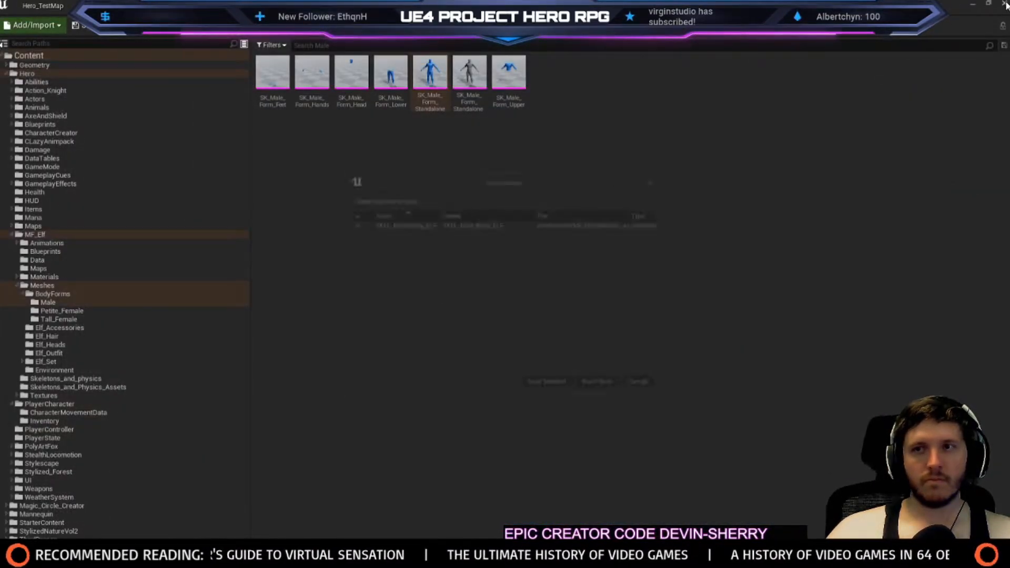
pyautogui.click(548, 385)
pyautogui.doubleClick(630, 270)
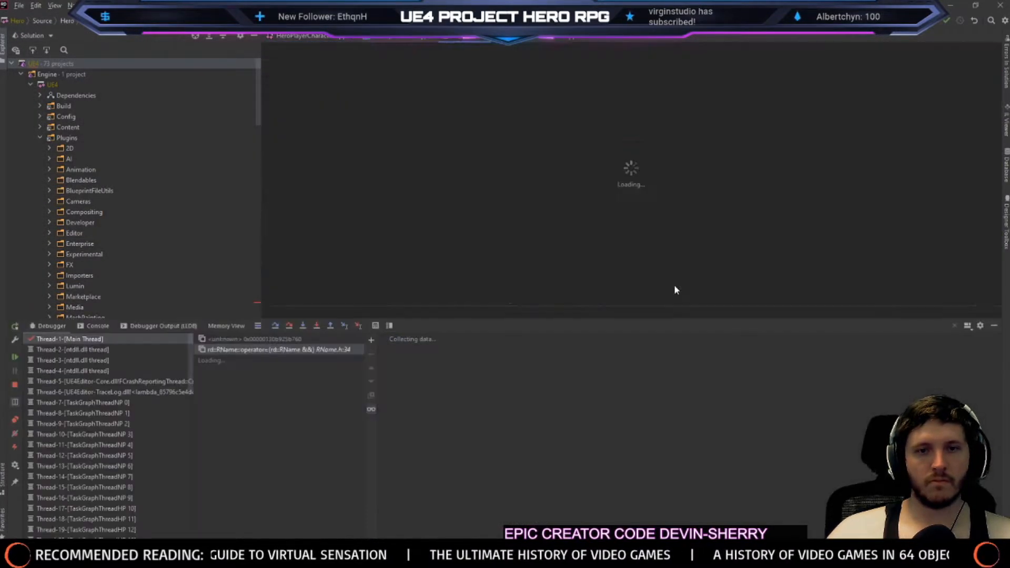
# Comment out the Hair component's CreateDefaultSubobject and SetupAttachment lines in HeroPlayerCharacter.cpp
pyautogui.click(481, 36)
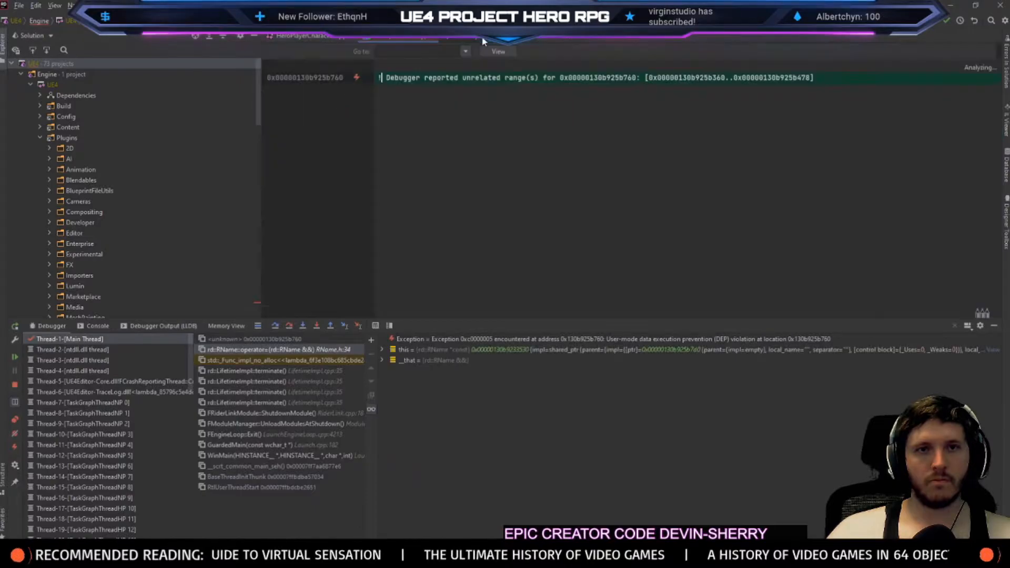
pyautogui.click(432, 39)
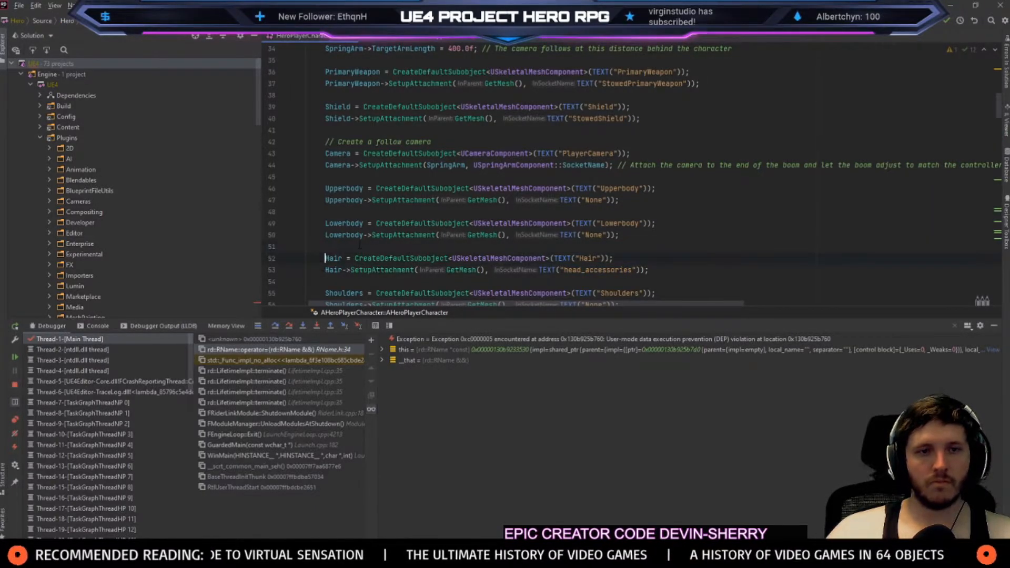
pyautogui.write('//')
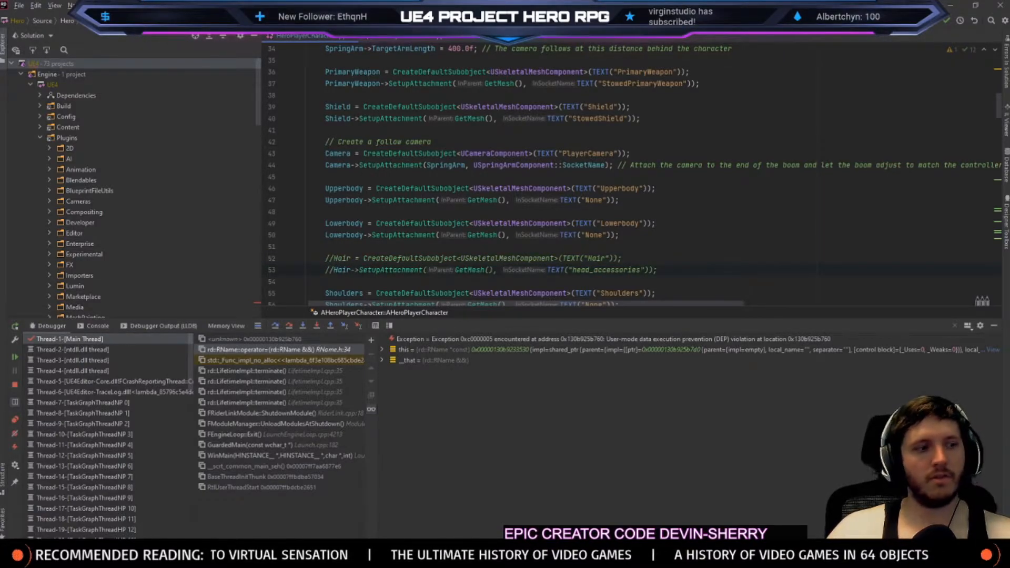
# Rebuild and debug the project with the Hair lines commented out, ending the session at the Hair SetSkeletalMesh line
pyautogui.press('F5')
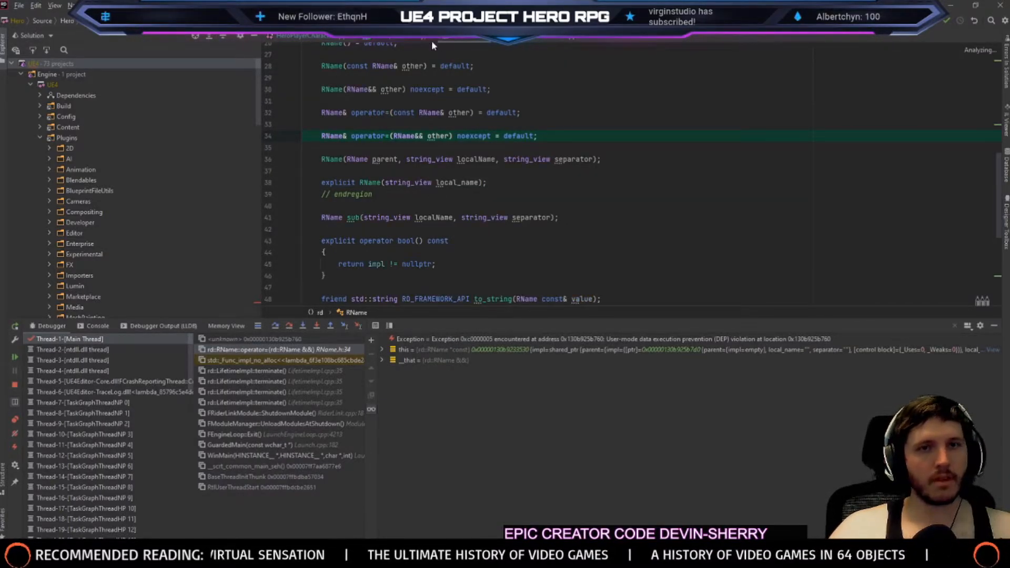
pyautogui.click(330, 35)
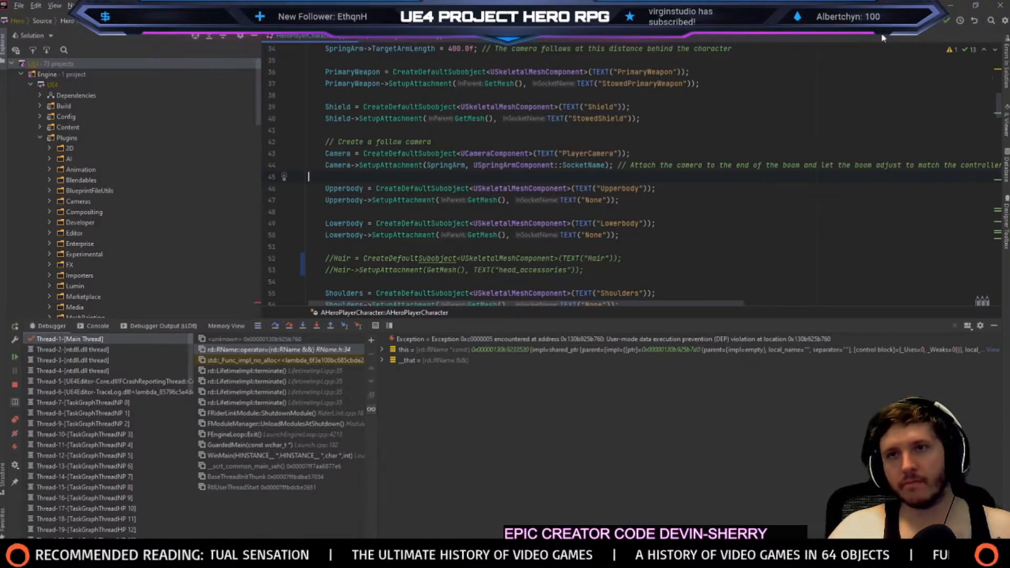
pyautogui.hotkey('shift', 'F5')
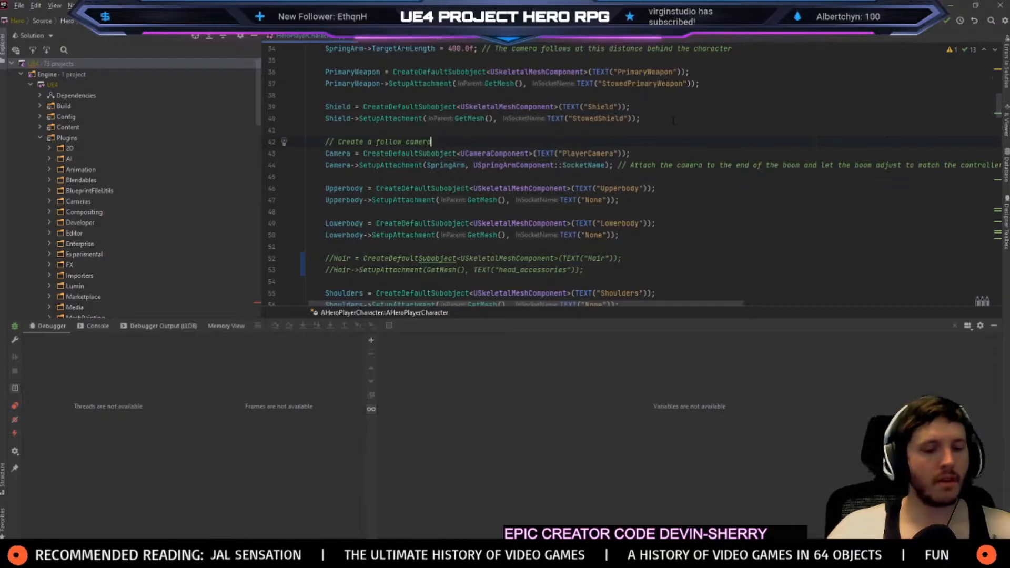
pyautogui.hotkey('ctrl', 'shift', 'b')
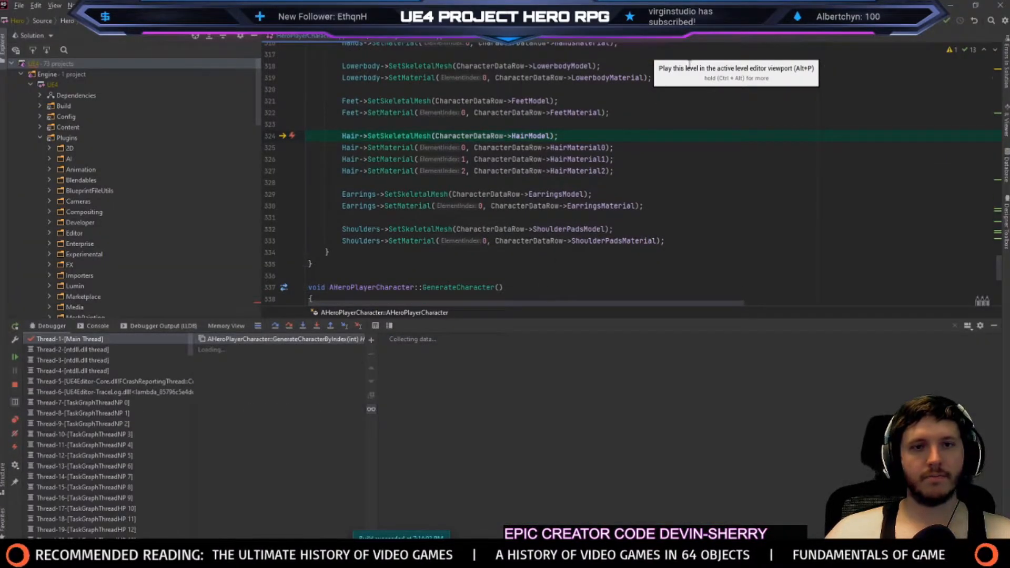
pyautogui.click(543, 186)
pyautogui.hotkey('shift', 'F5')
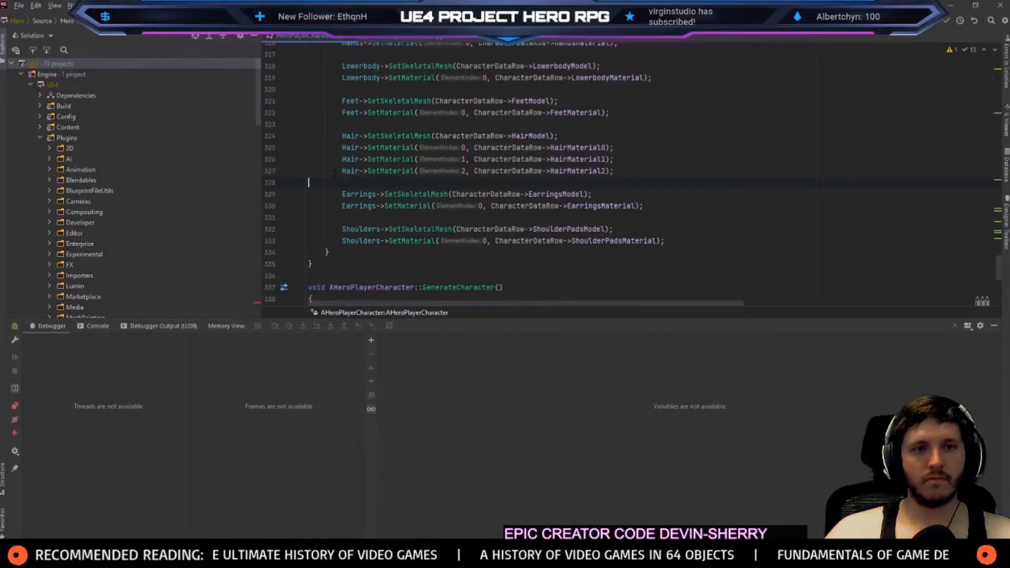
# Uncomment the Hair component's creation and head_accessories attachment lines in the HeroPlayerCharacter constructor
pyautogui.click(389, 37)
pyautogui.click(333, 40)
pyautogui.scroll(8, 456, 187)
pyautogui.scroll(20, 463, 256)
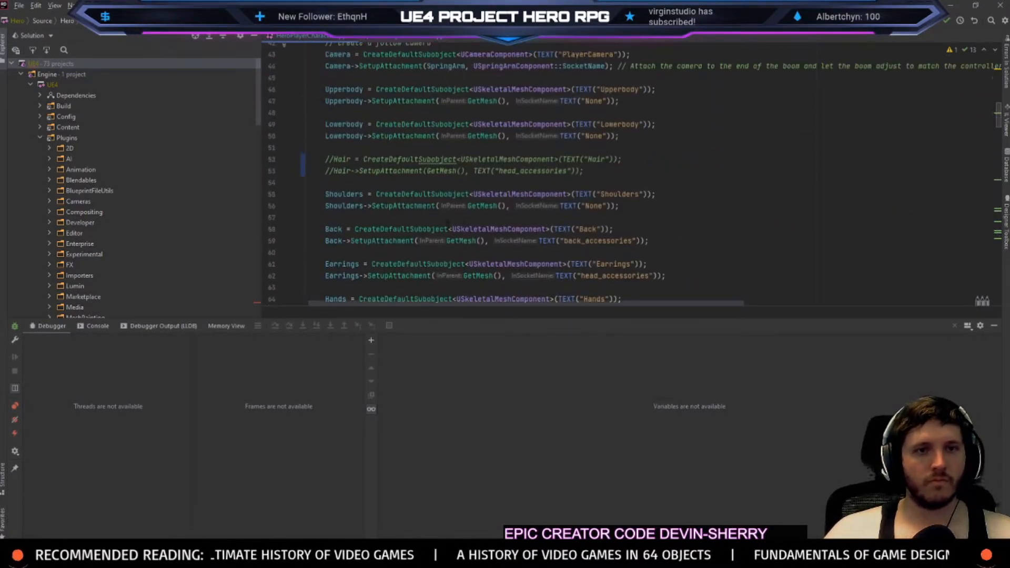
pyautogui.hotkey('ctrl', '/')
pyautogui.press('BackSpace')
pyautogui.press('BackSpace')
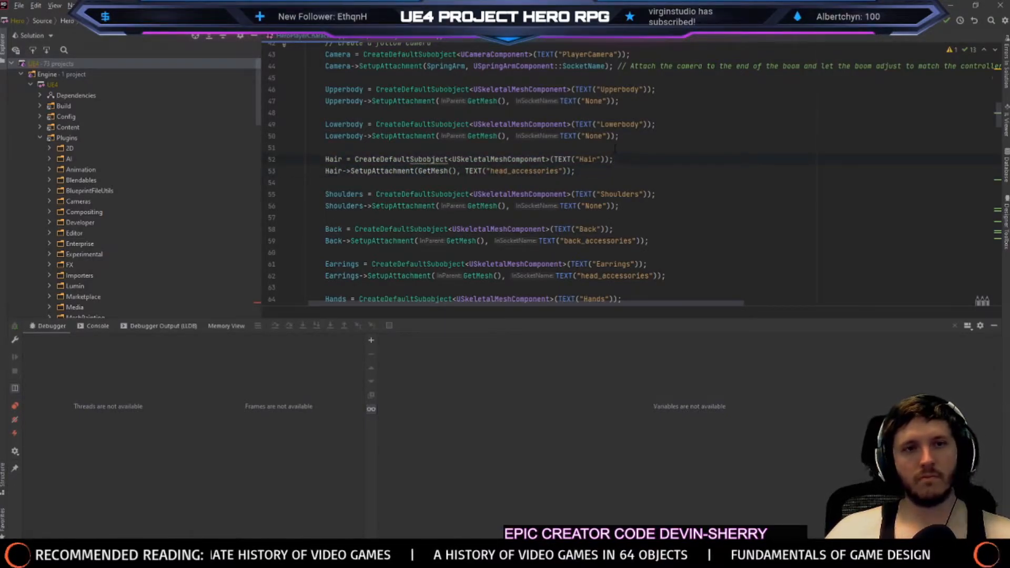
# Hide the debugger output below the code and check which build commands are available
pyautogui.click(644, 210)
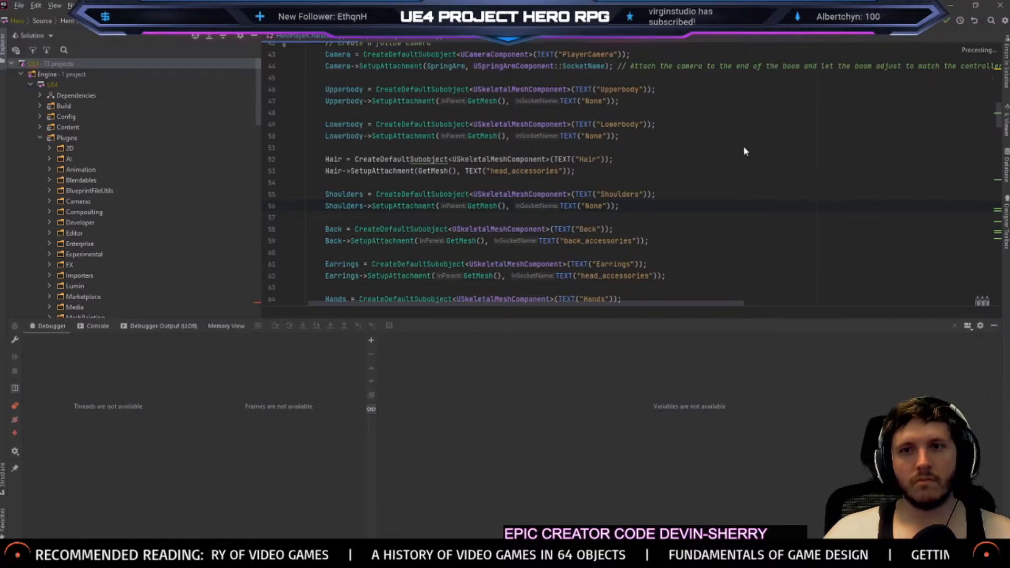
pyautogui.click(436, 206)
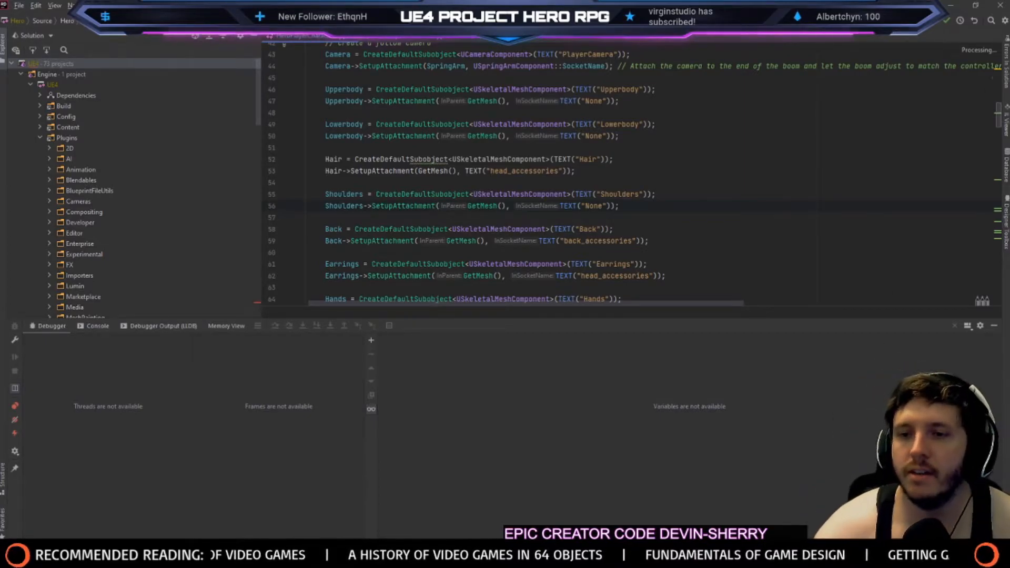
pyautogui.click(994, 326)
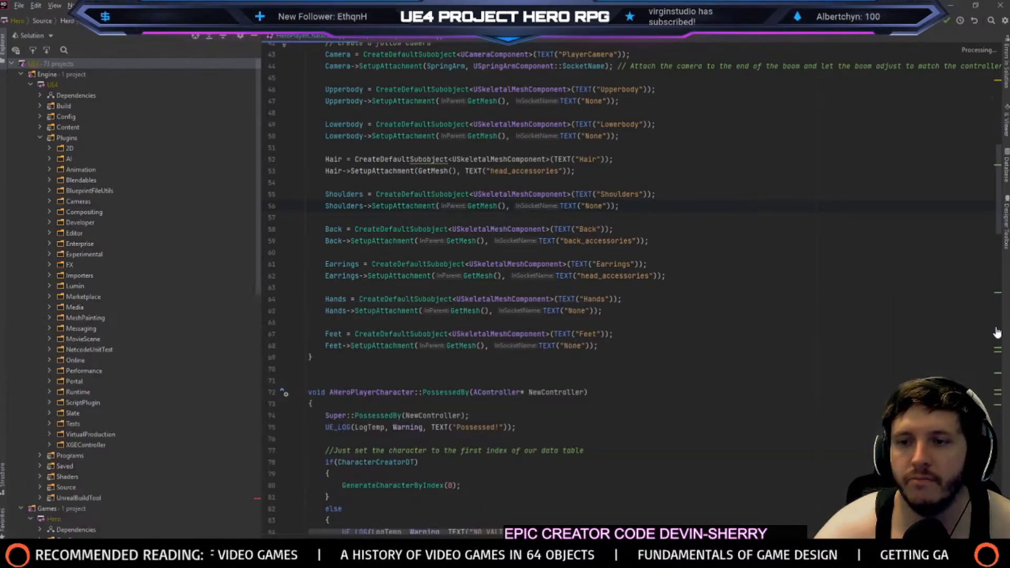
pyautogui.click(809, 310)
pyautogui.click(760, 278)
pyautogui.click(105, 5)
pyautogui.moveTo(131, 6)
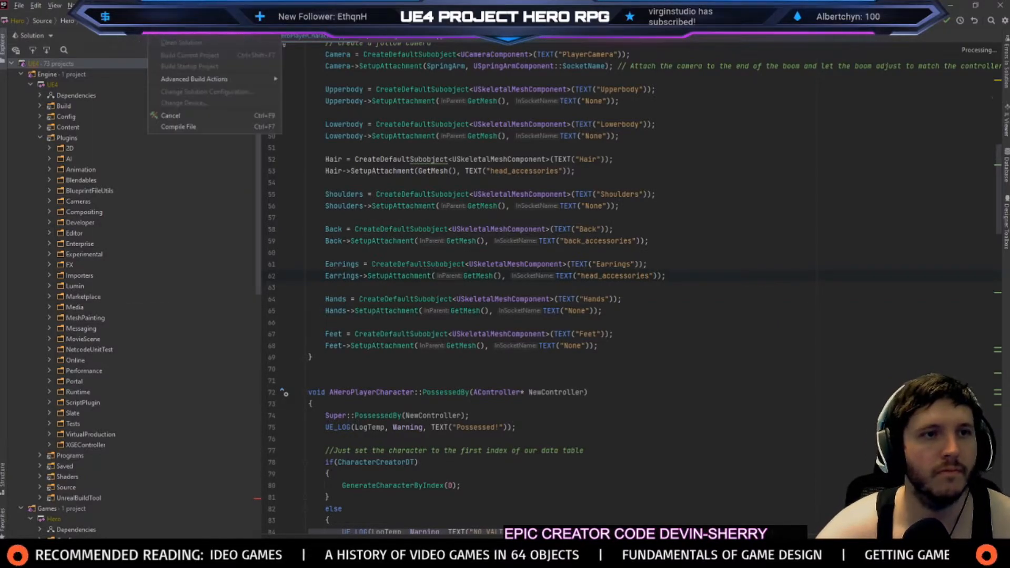
pyautogui.click(309, 369)
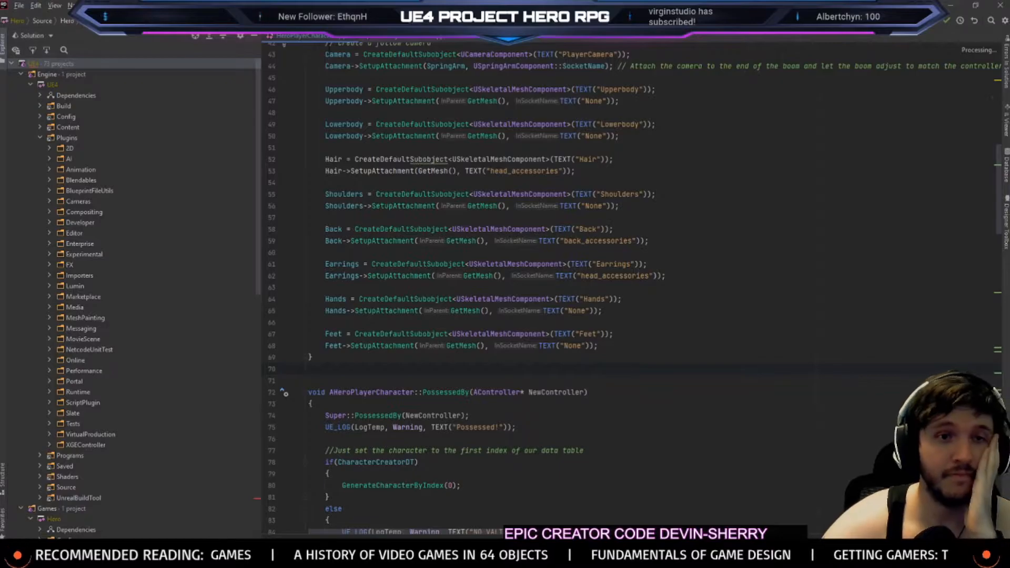
# Try to compile the HeroPlayerCharacter.cpp file on its own
pyautogui.hotkey('ctrl', 'End')
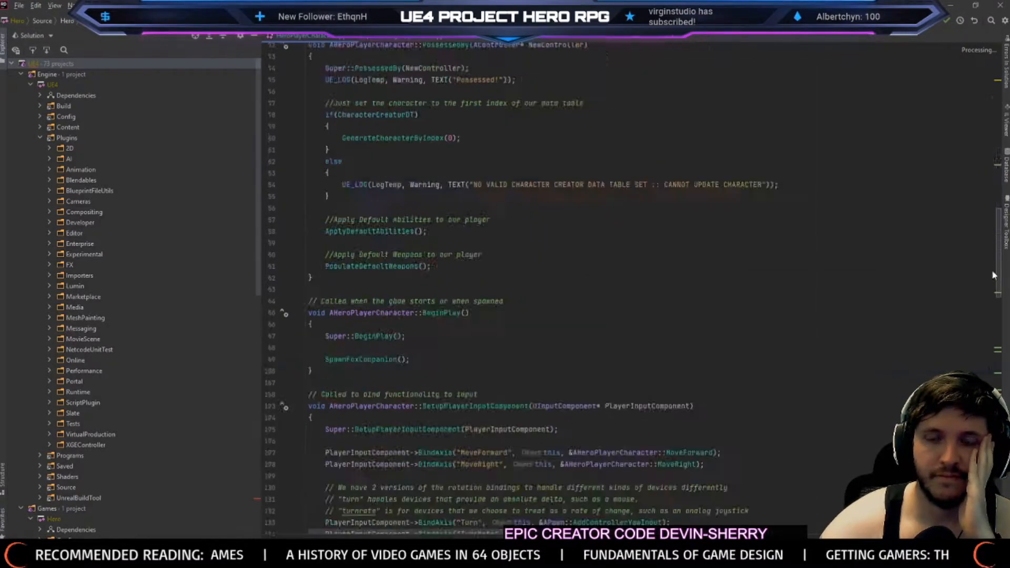
pyautogui.scroll(9, 547, 287)
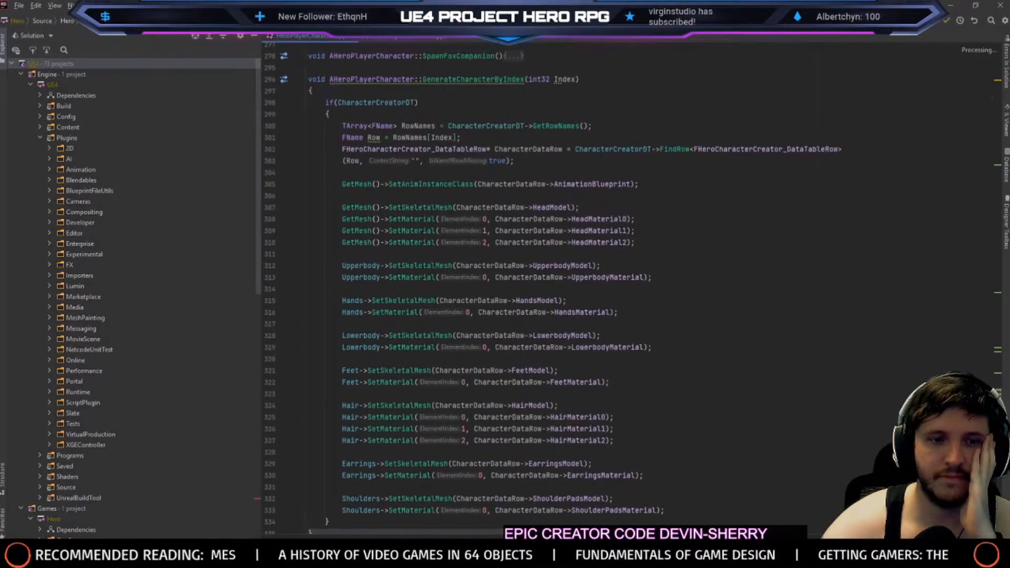
pyautogui.hotkey('ctrl', 'Home')
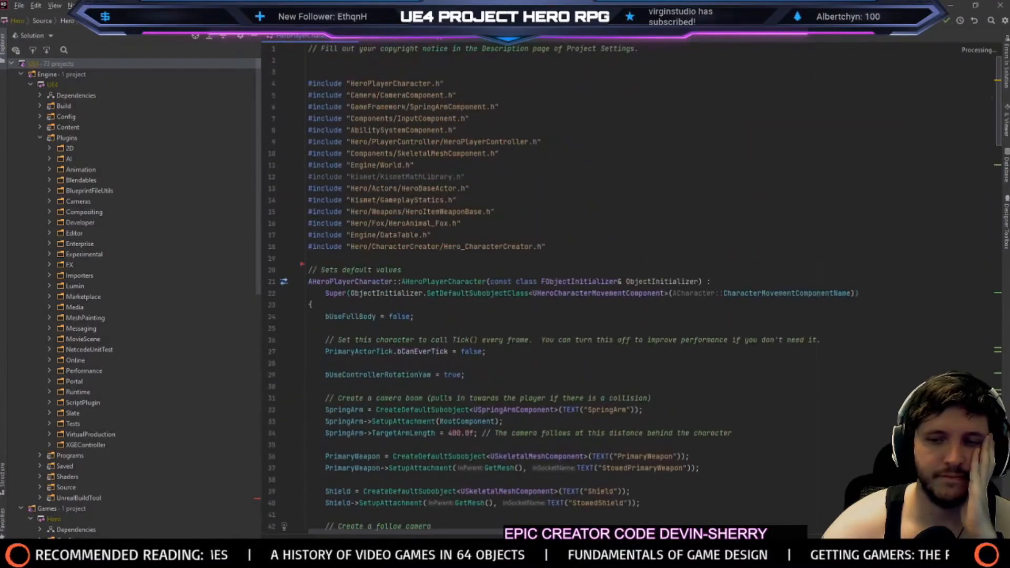
pyautogui.hotkey('alt', 'b')
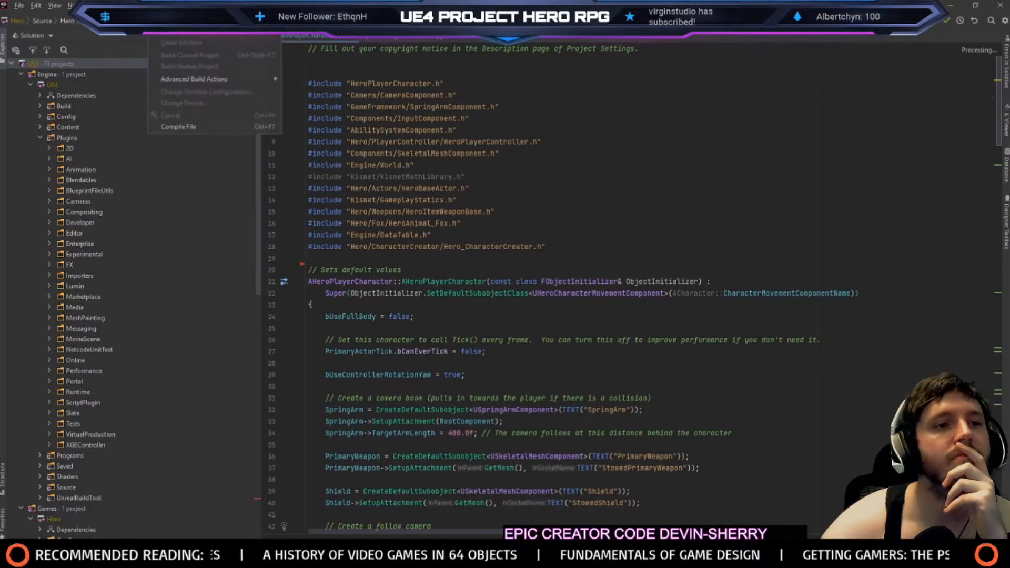
pyautogui.click(169, 127)
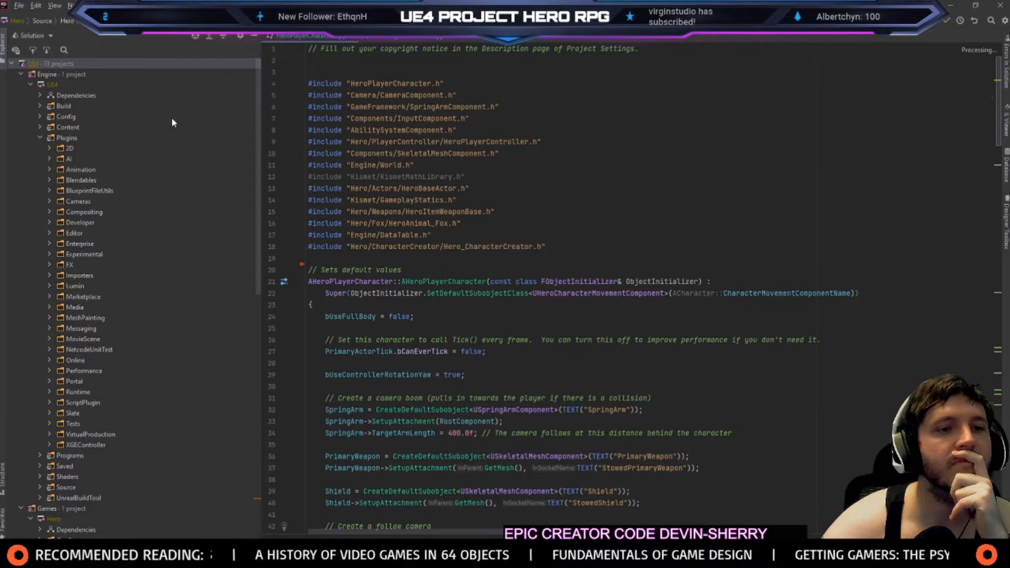
pyautogui.click(158, 6)
pyautogui.click(469, 189)
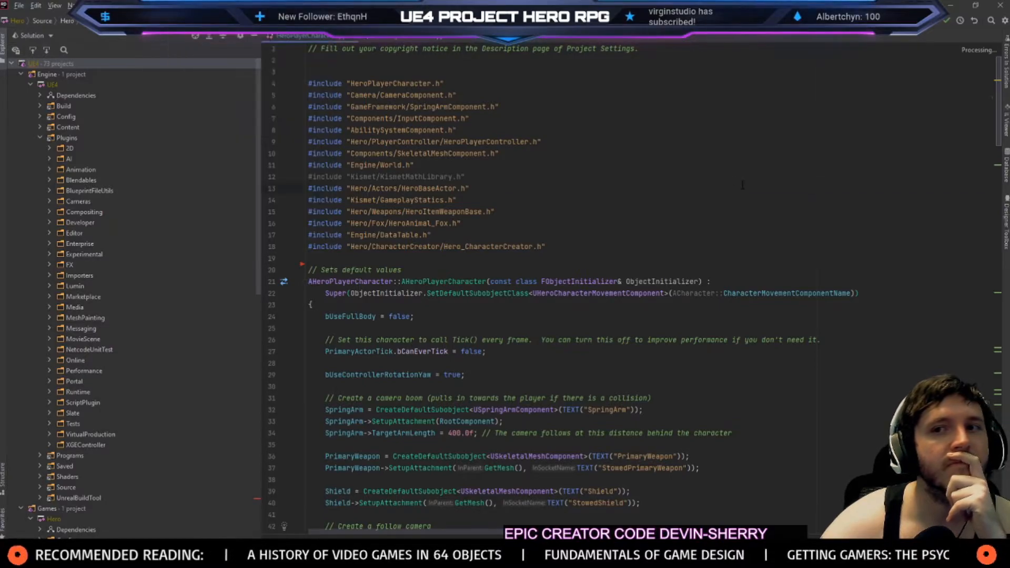
pyautogui.click(834, 21)
pyautogui.click(715, 141)
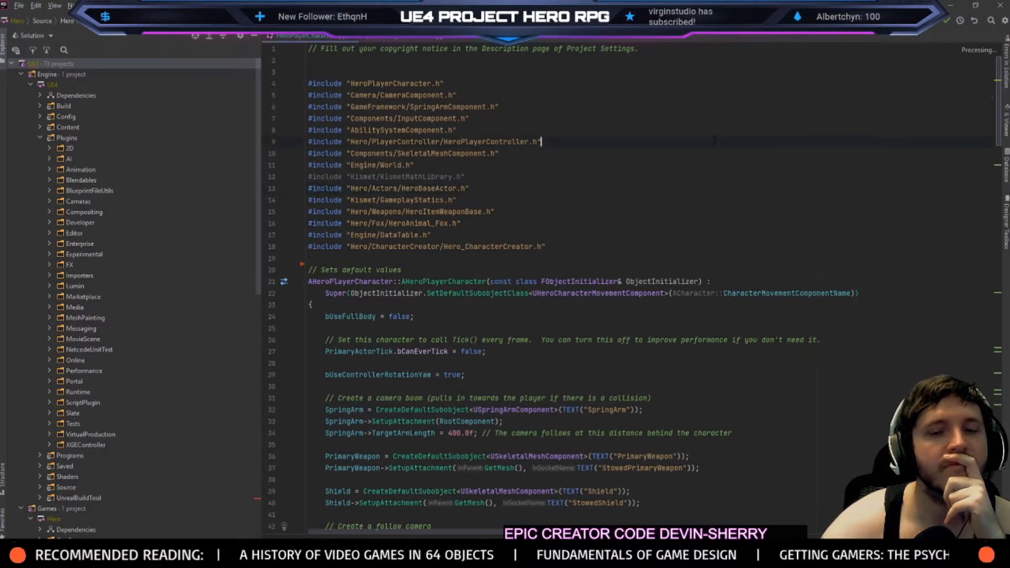
pyautogui.click(294, 271)
pyautogui.click(294, 271)
pyautogui.click(294, 270)
pyautogui.click(302, 269)
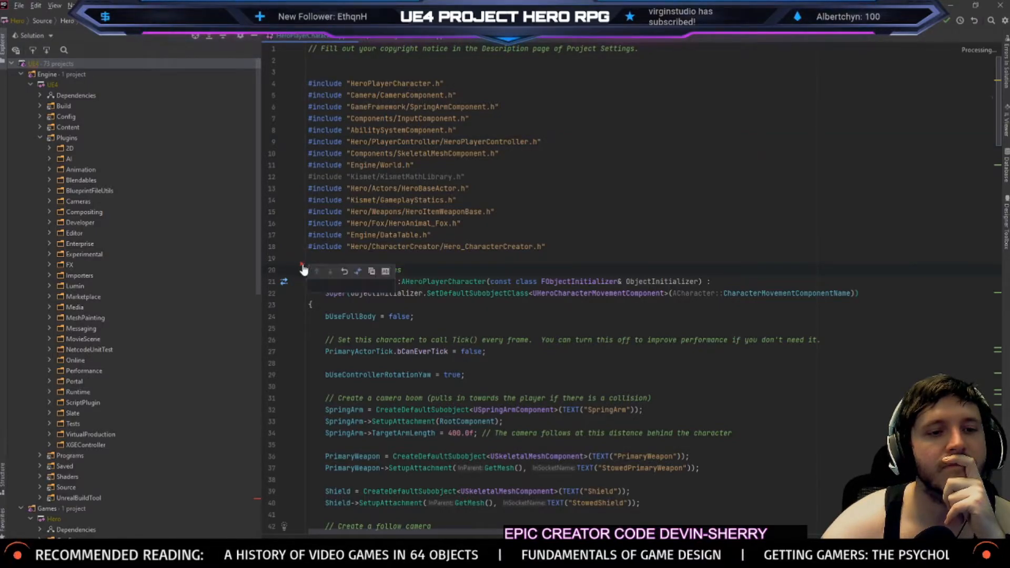
pyautogui.click(515, 246)
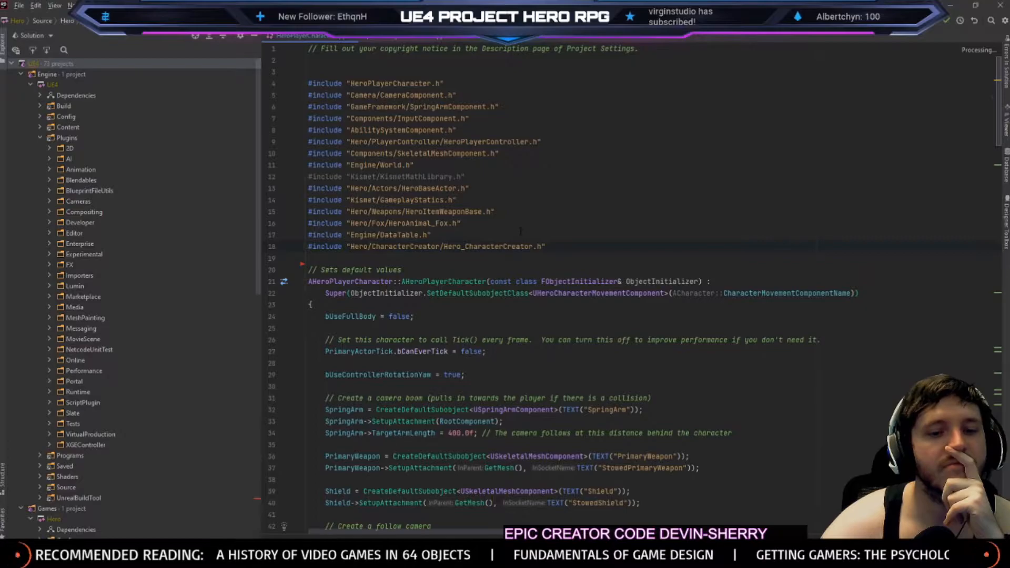
pyautogui.scroll(-4, 520, 224)
pyautogui.scroll(-6, 521, 224)
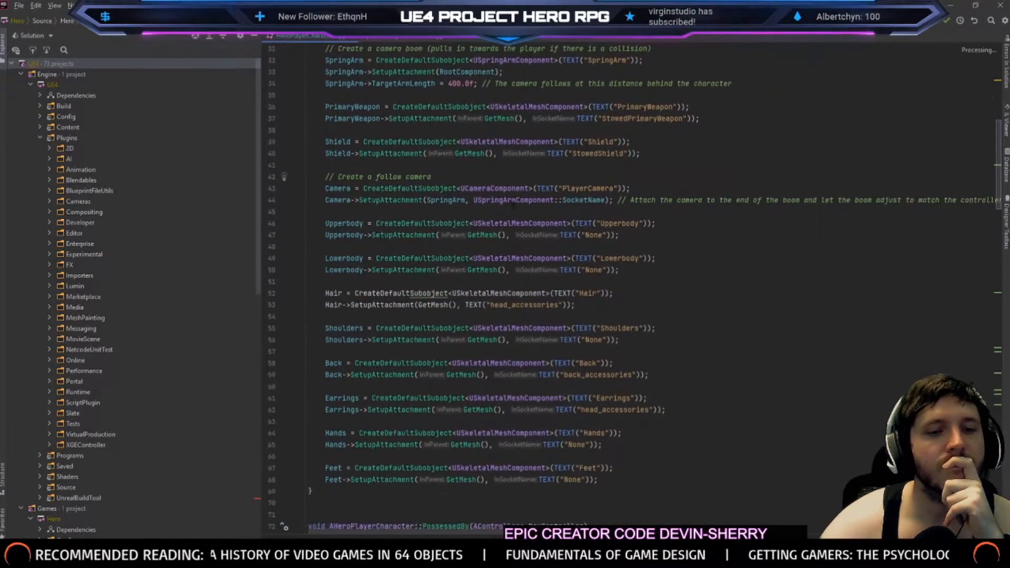
pyautogui.click(293, 284)
pyautogui.click(294, 282)
# Close the code editor and reopen the UE4.sln solution from the HeroGame folder
pyautogui.click(999, 6)
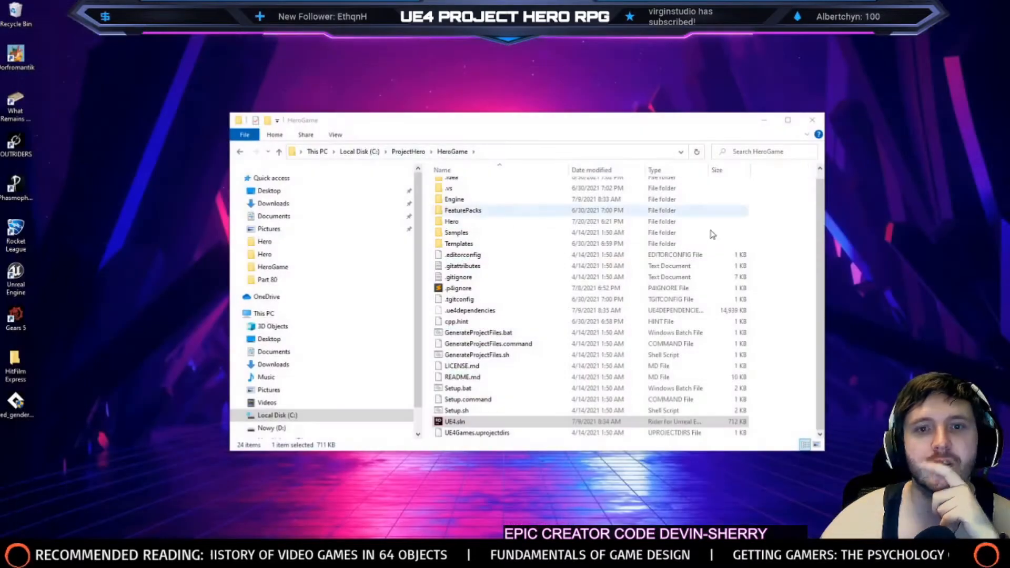
pyautogui.click(459, 400)
pyautogui.click(458, 422)
pyautogui.doubleClick(456, 422)
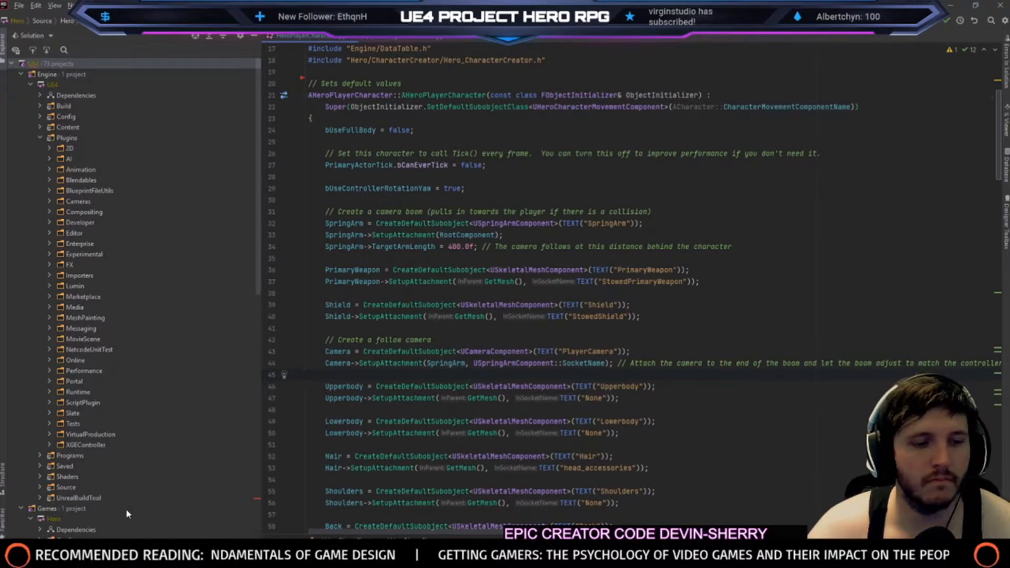
pyautogui.scroll(-10, 256, 505)
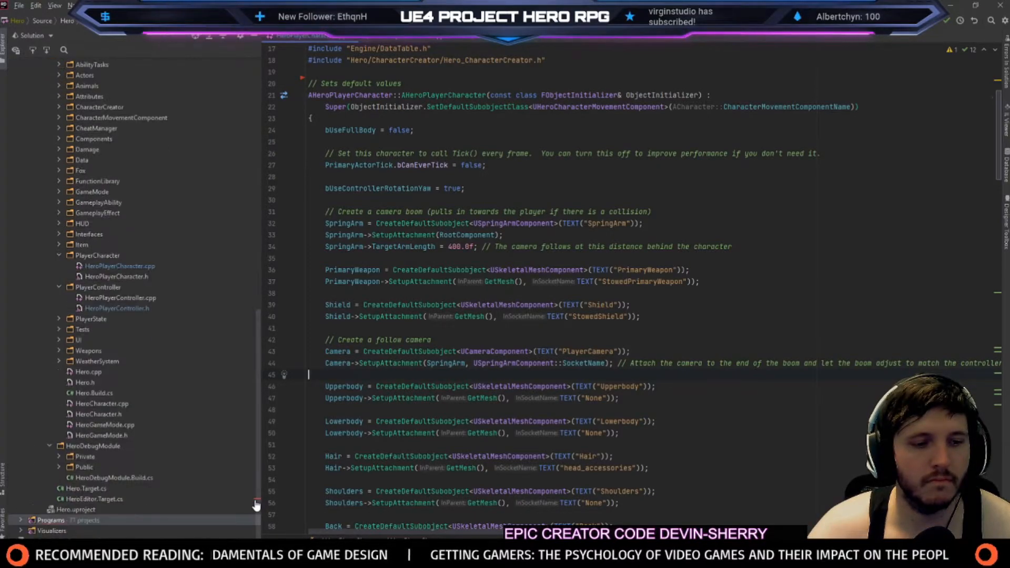
pyautogui.scroll(-10, 631, 289)
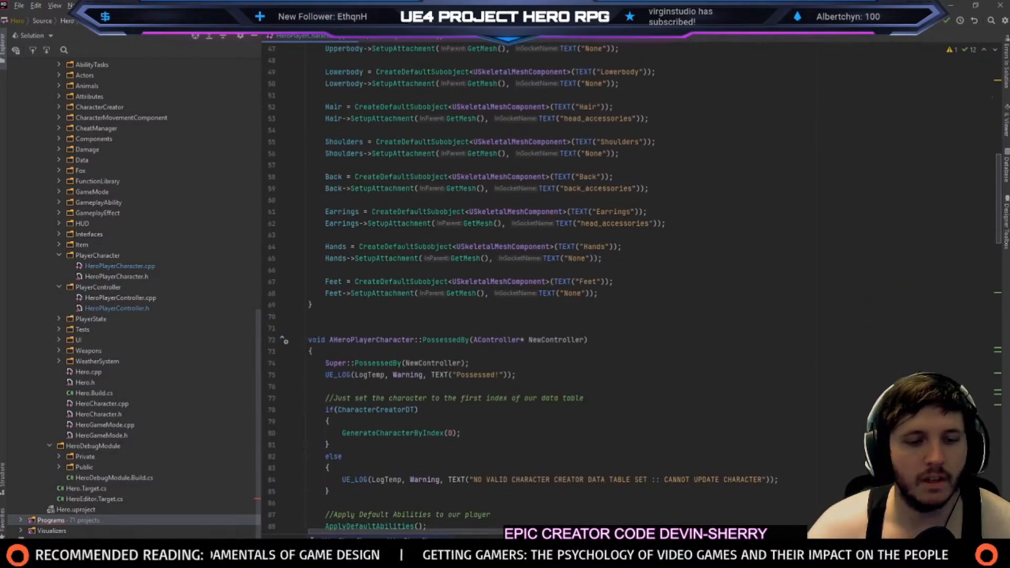
pyautogui.click(177, 6)
pyautogui.moveTo(158, 6)
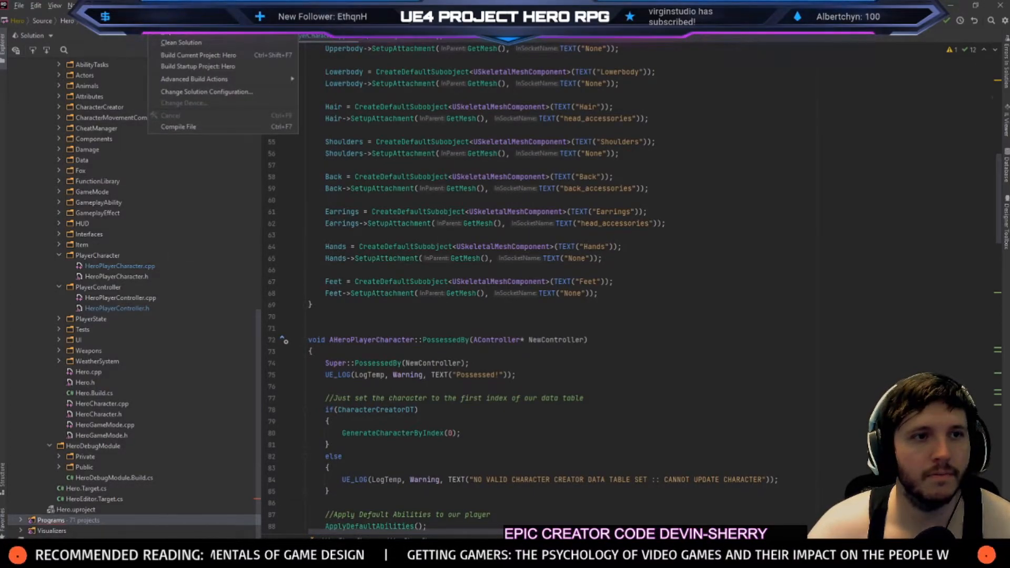
pyautogui.click(171, 35)
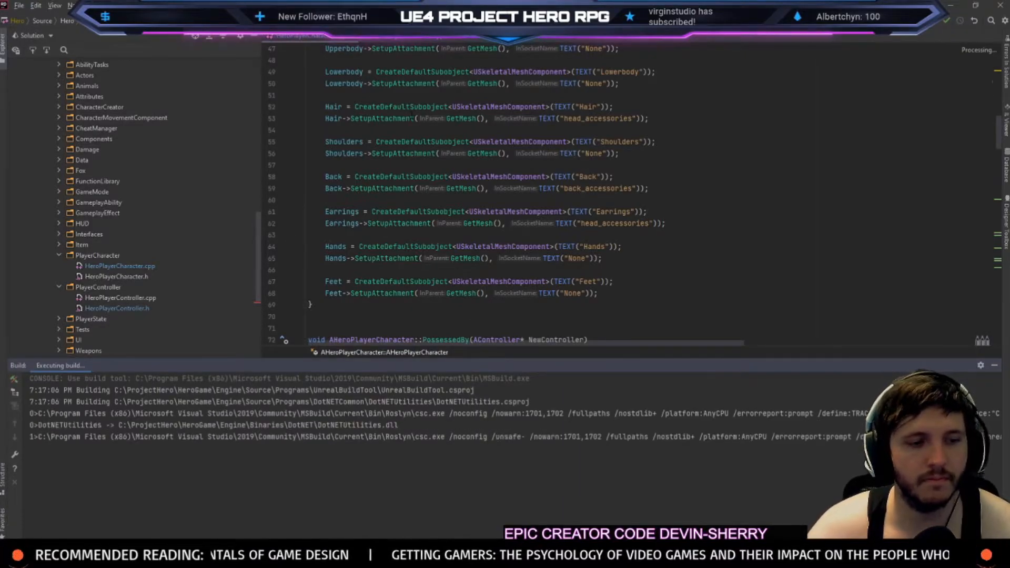
pyautogui.moveTo(412, 118)
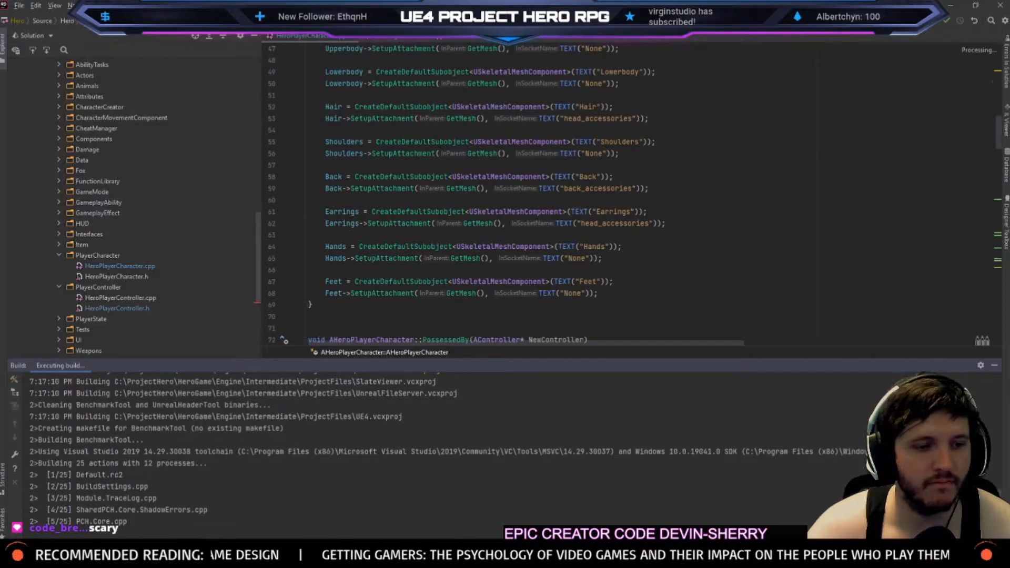
pyautogui.click(157, 6)
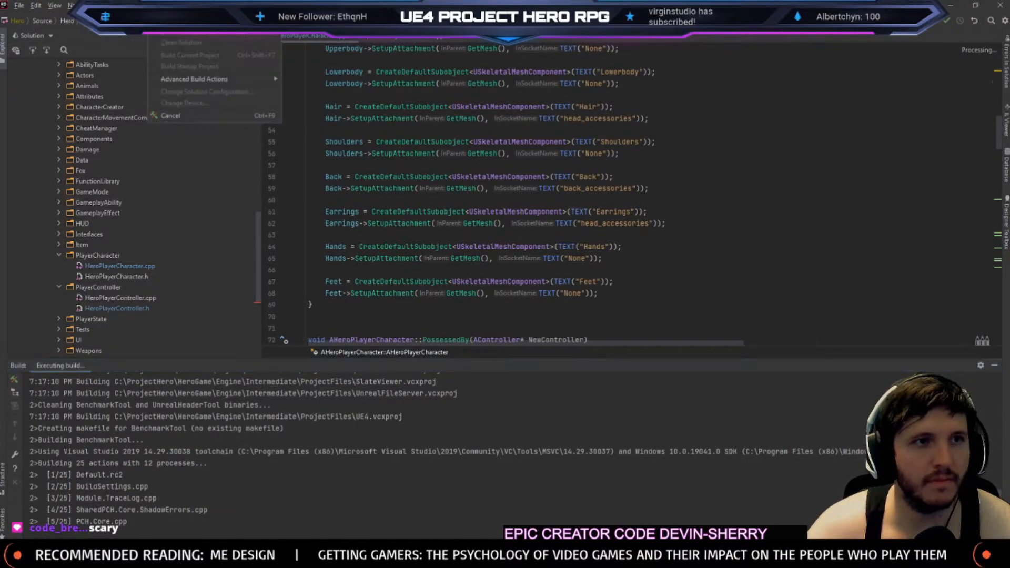
pyautogui.click(177, 117)
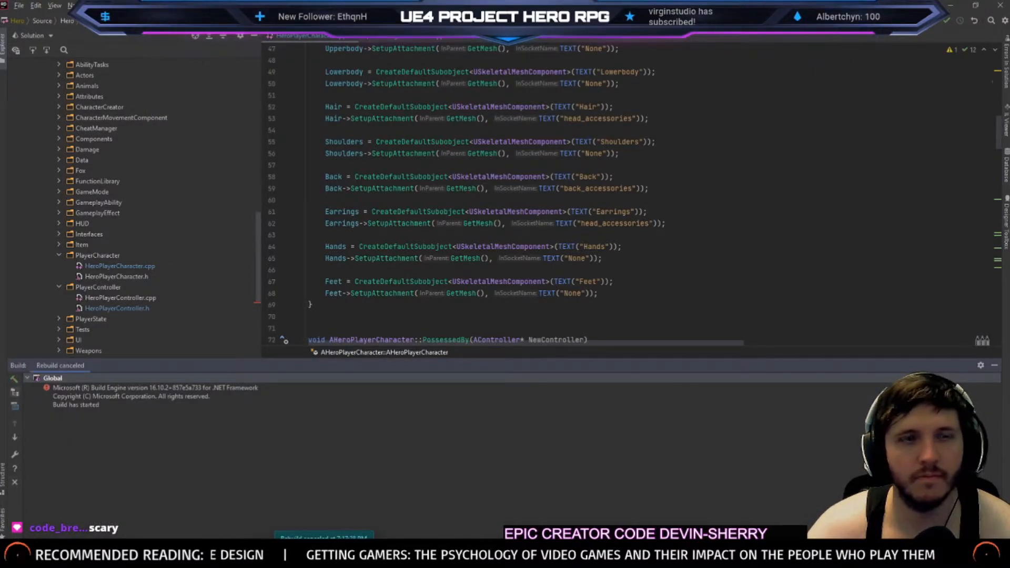
# Run a play session of Hero_TestMap in the Unreal Editor to check the hero's hair, and stop it
pyautogui.click(157, 5)
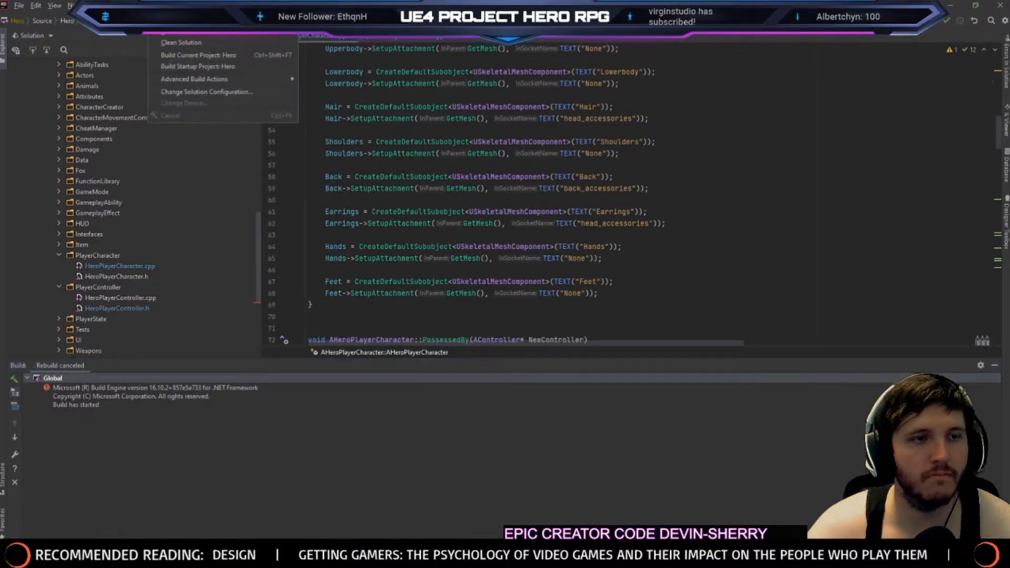
pyautogui.click(495, 162)
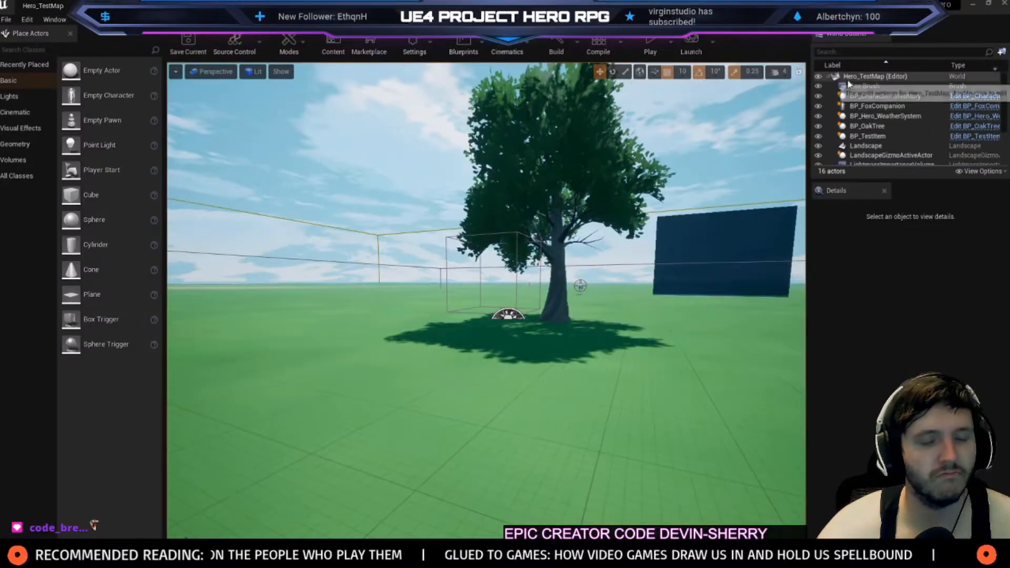
pyautogui.moveTo(645, 161); pyautogui.dragTo(608, 203, button='right')
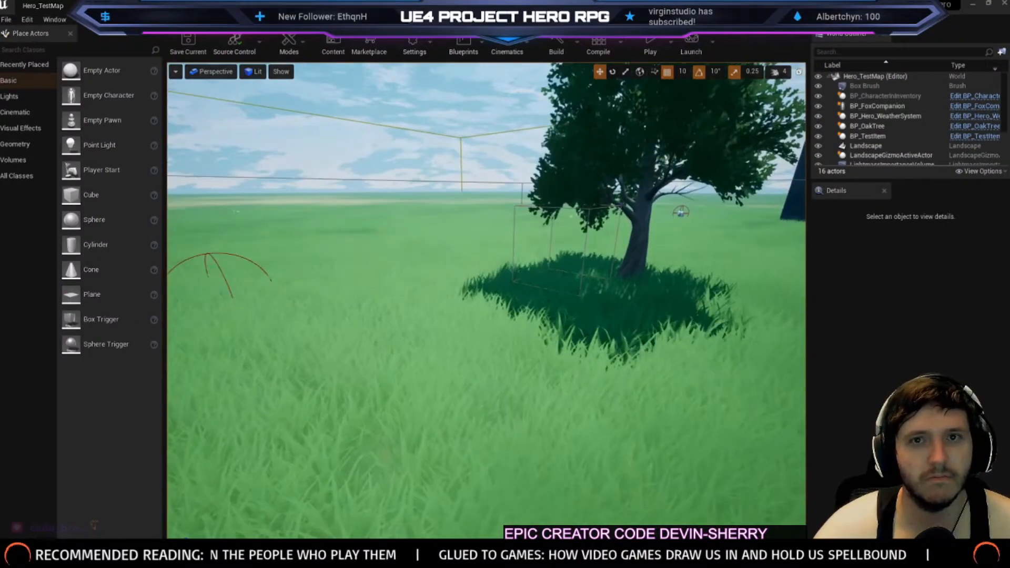
pyautogui.click(655, 50)
pyautogui.press('space')
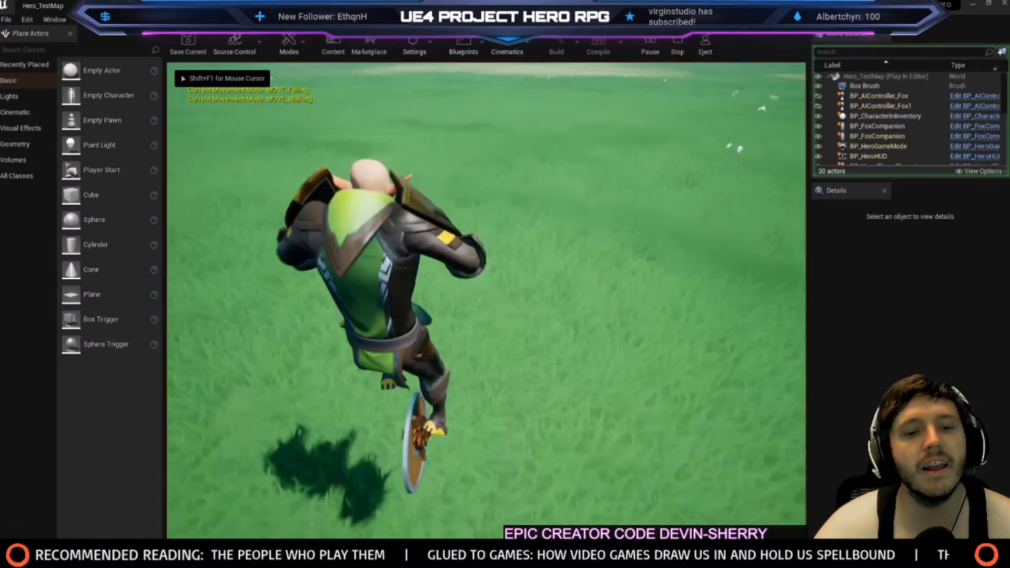
pyautogui.press('Escape')
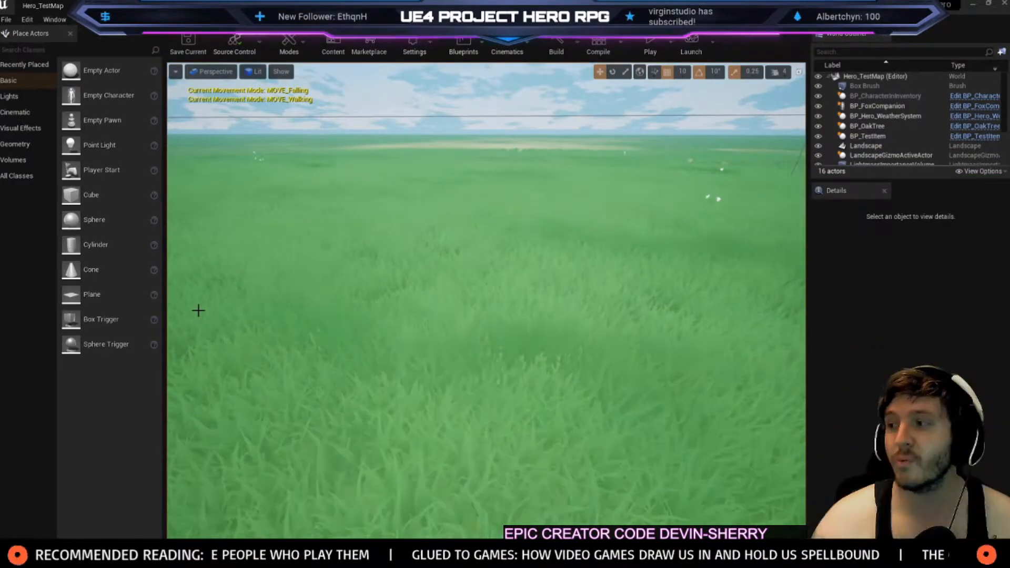
# Open the BP_Hero_PlayerCharacter blueprint from the PlayerCharacter folder and inspect its Mesh and Hair components in the viewport
pyautogui.hotkey('alt', 'Tab')
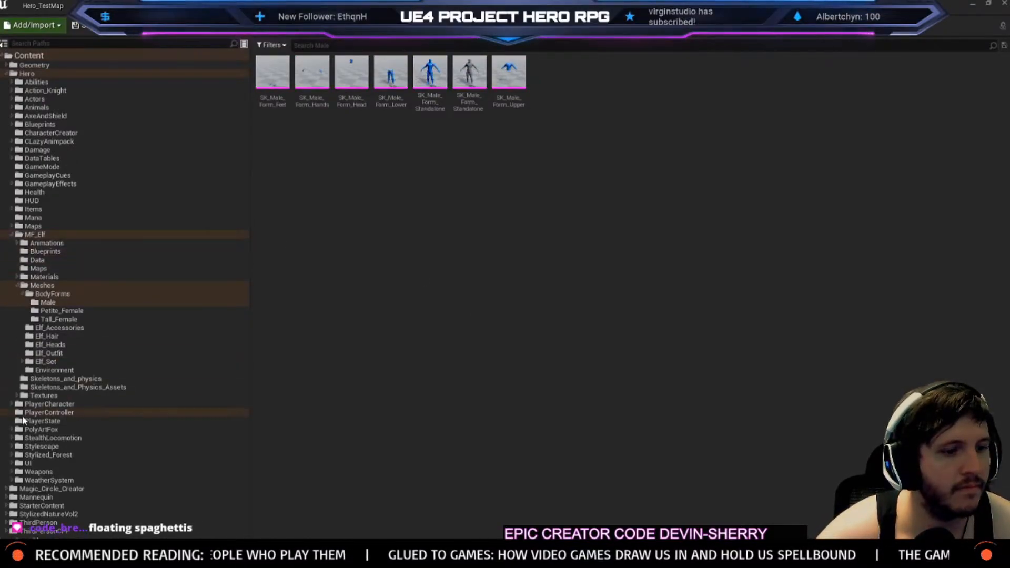
pyautogui.click(48, 404)
pyautogui.click(360, 97)
pyautogui.doubleClick(359, 92)
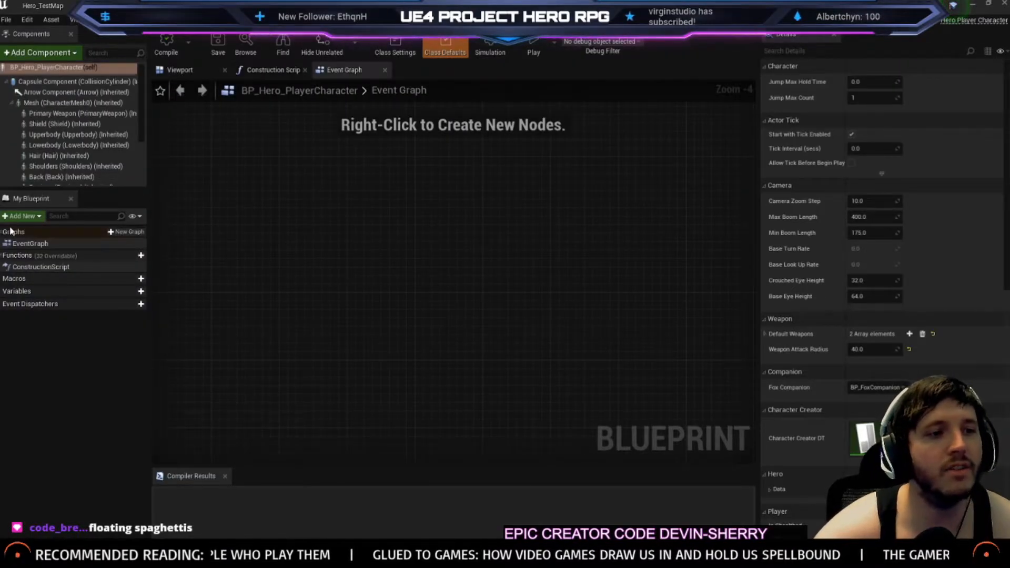
pyautogui.click(47, 159)
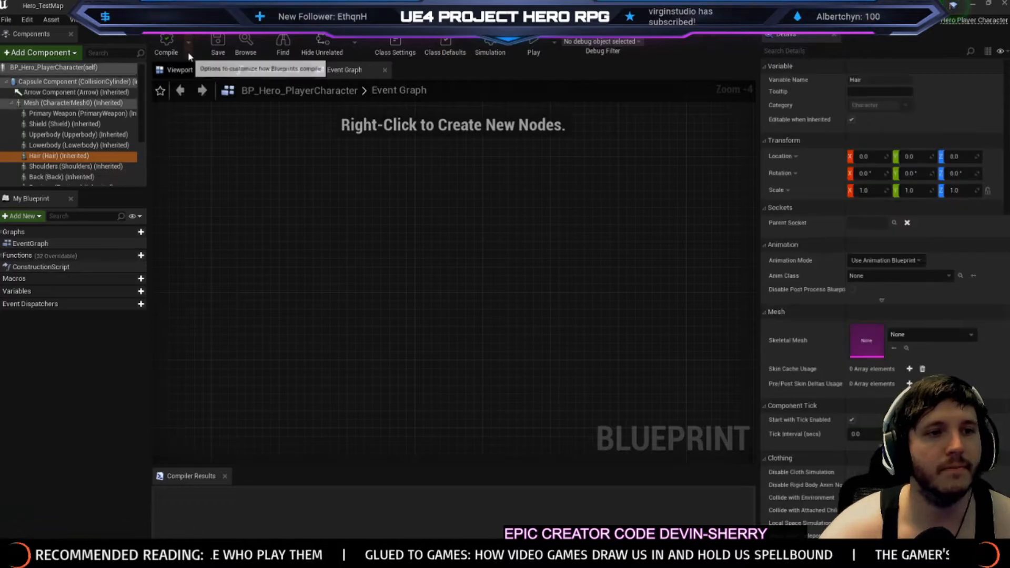
pyautogui.click(181, 69)
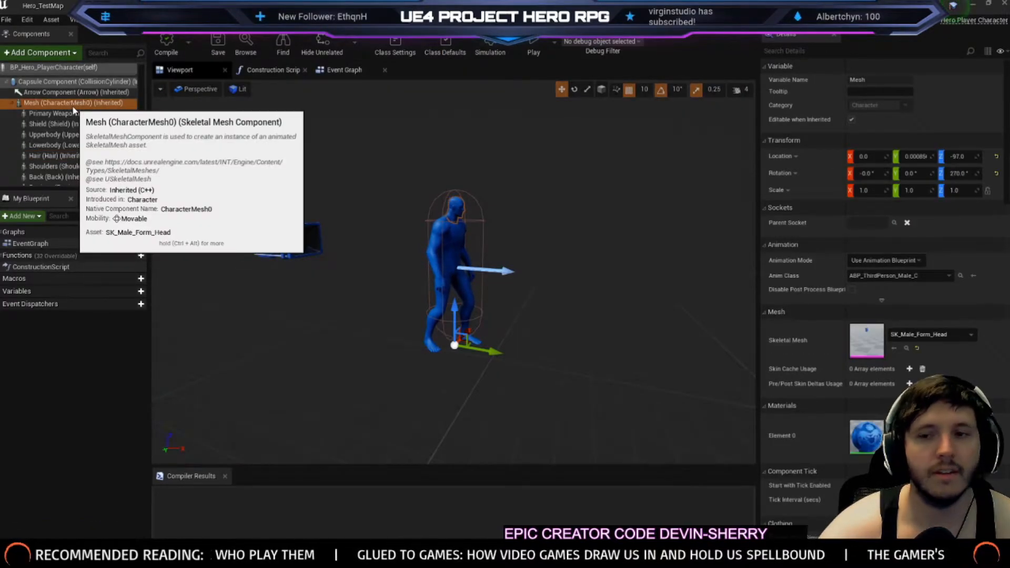
pyautogui.click(58, 146)
pyautogui.click(58, 156)
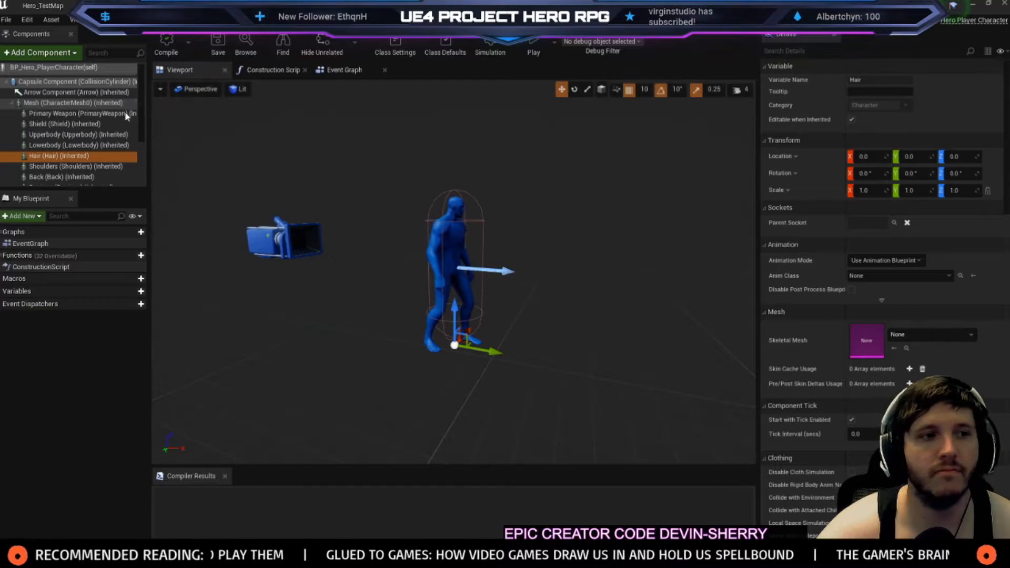
# Add a test Skeletal Mesh component to the hero blueprint and parent it directly under the character Mesh
pyautogui.click(45, 52)
pyautogui.write('ske')
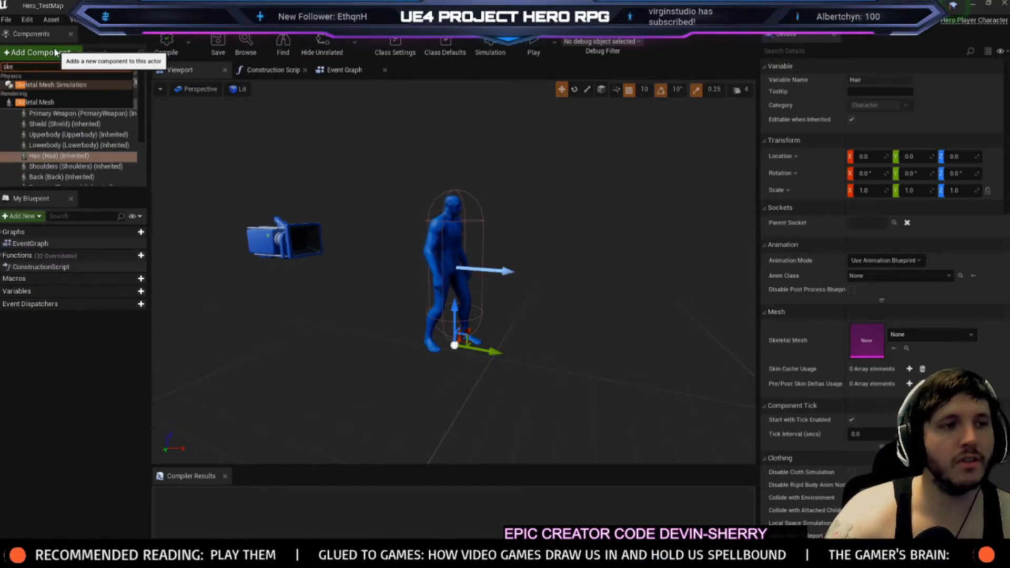
pyautogui.click(58, 100)
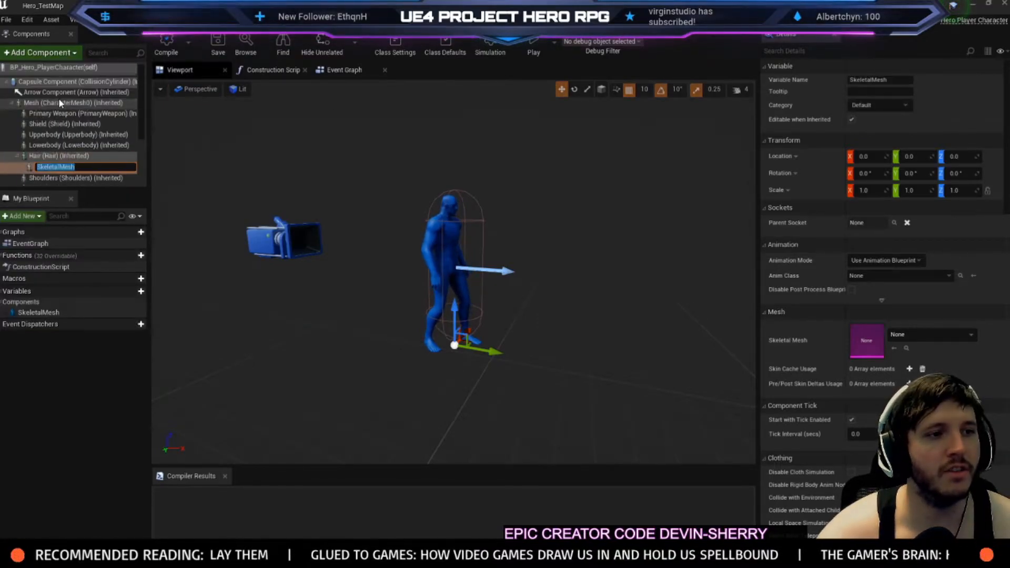
pyautogui.moveTo(52, 169); pyautogui.dragTo(36, 113)
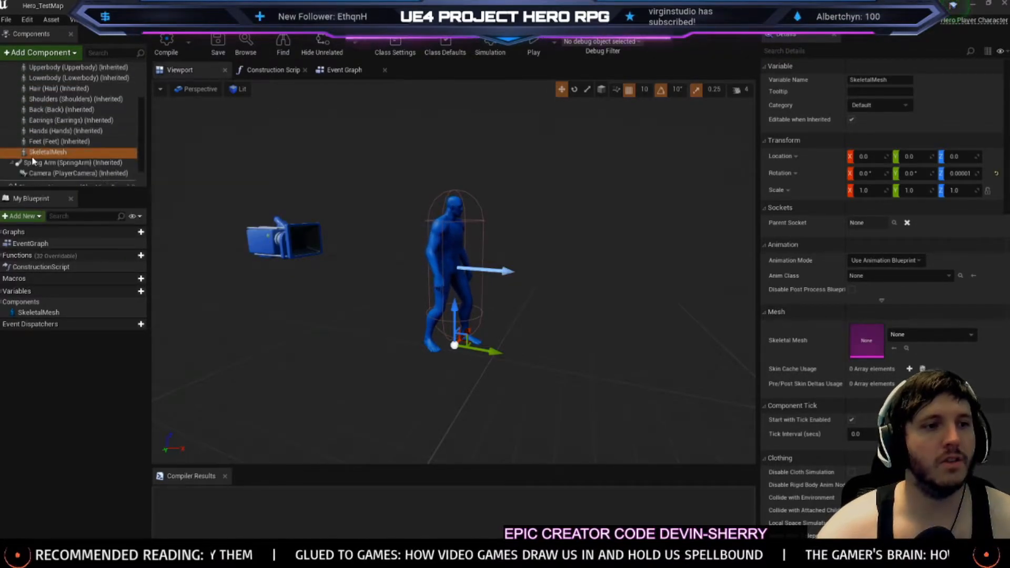
pyautogui.click(44, 153)
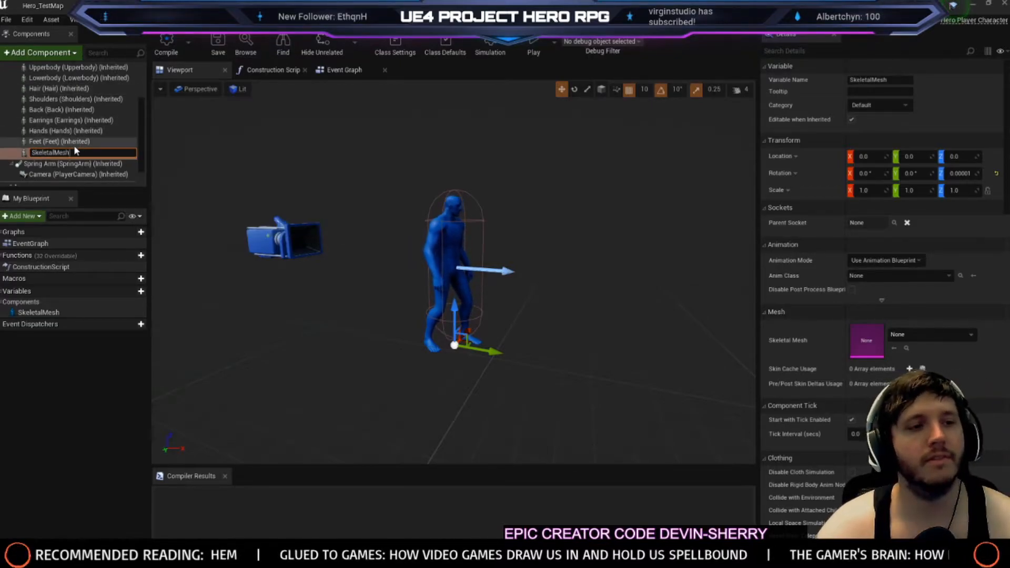
pyautogui.click(65, 131)
pyautogui.click(73, 153)
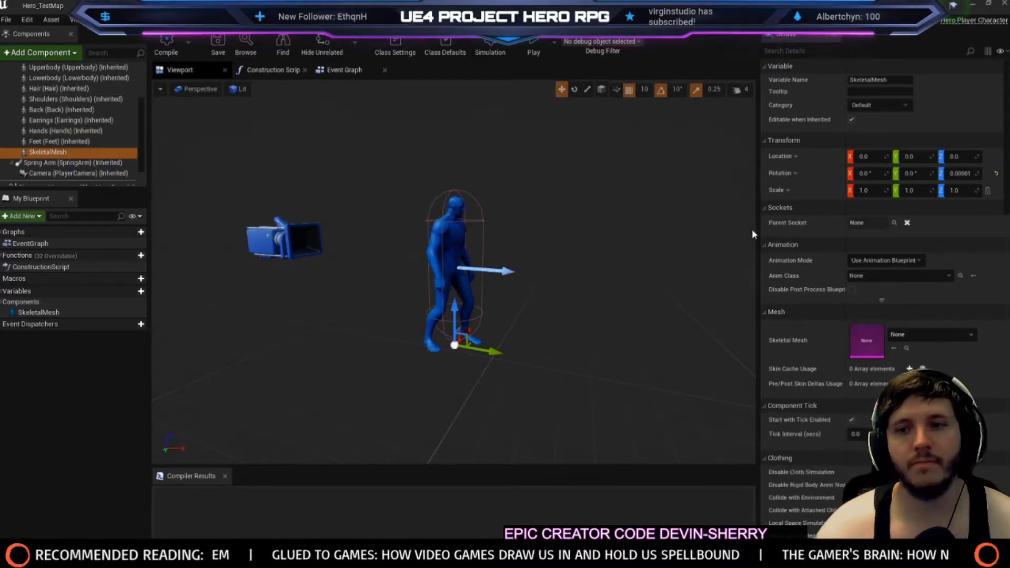
# Try Hand_RSocket as the test component's parent socket, and switch it to head_accessories
pyautogui.click(868, 223)
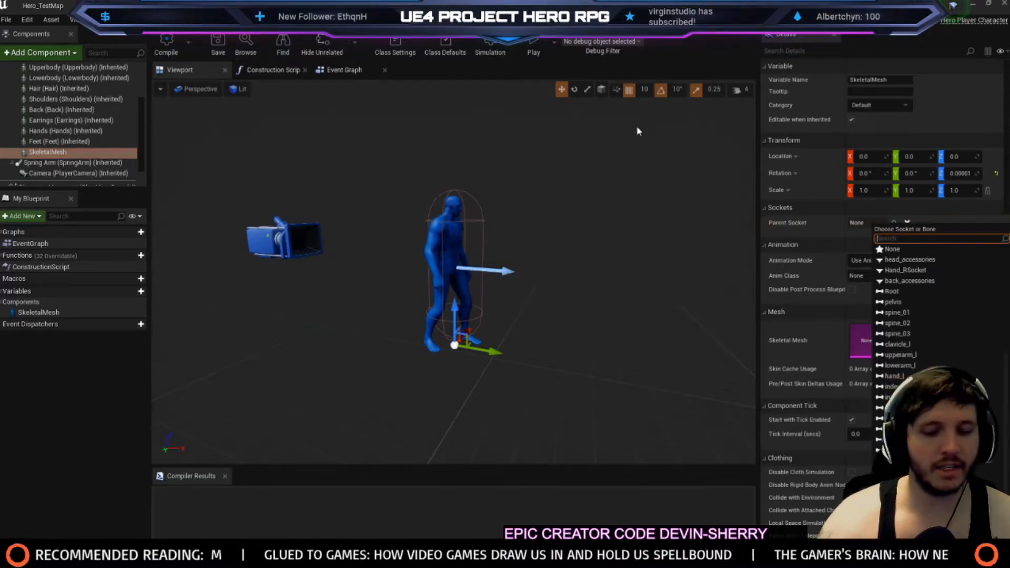
pyautogui.click(905, 270)
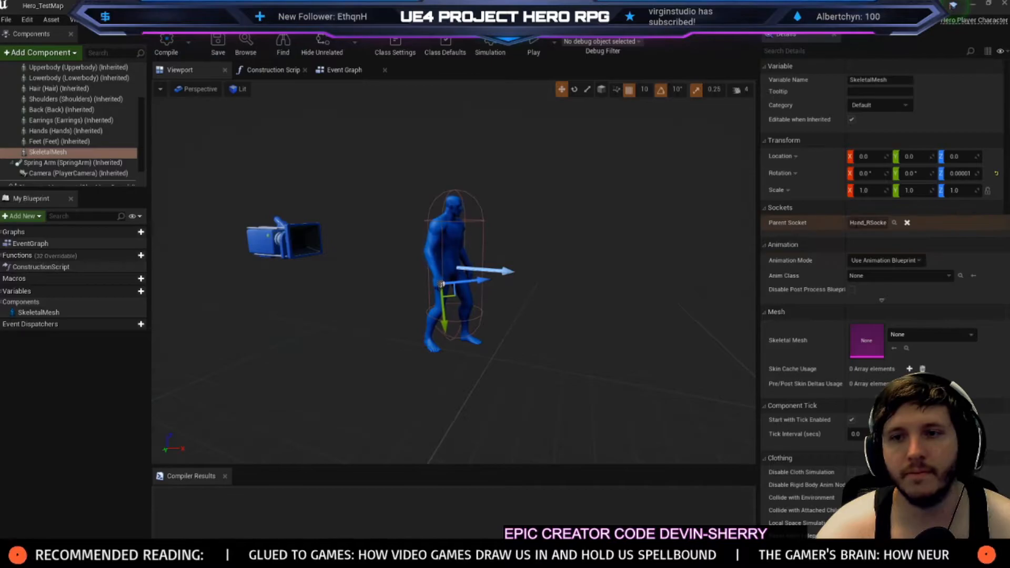
pyautogui.click(889, 224)
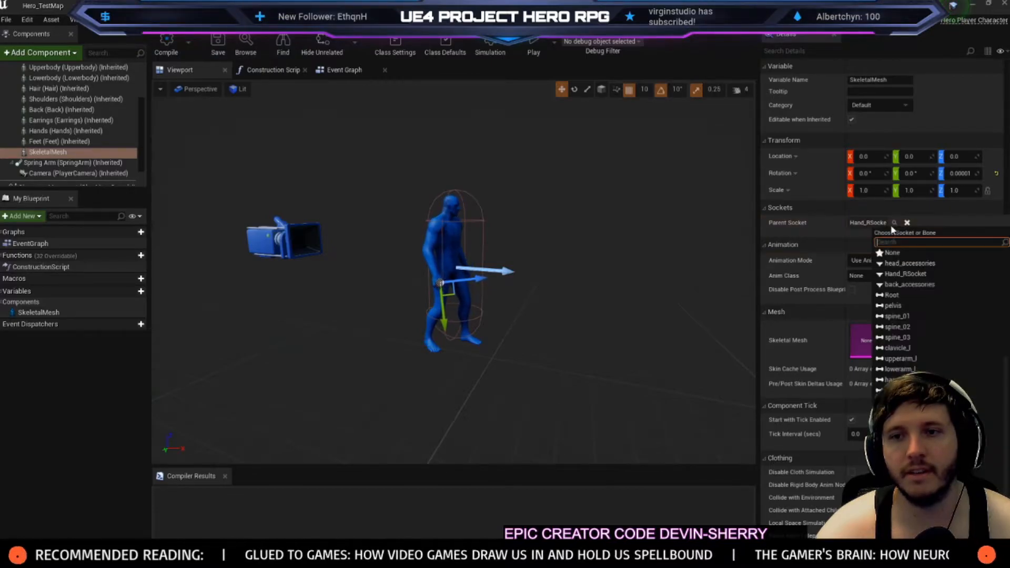
pyautogui.click(897, 270)
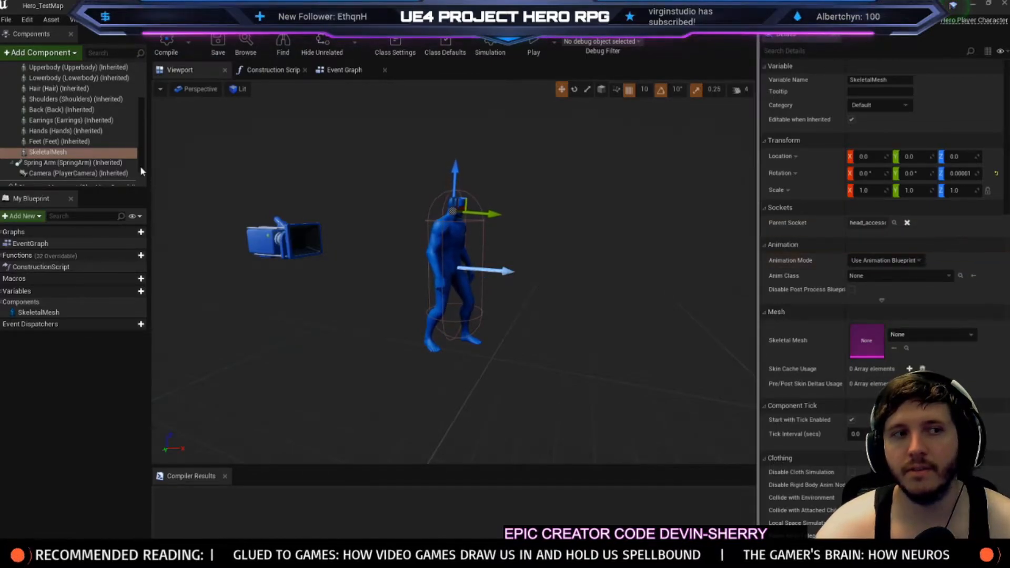
# Assign a hair skeletal mesh to the test component to check its fit on the head, and delete the component
pyautogui.click(920, 337)
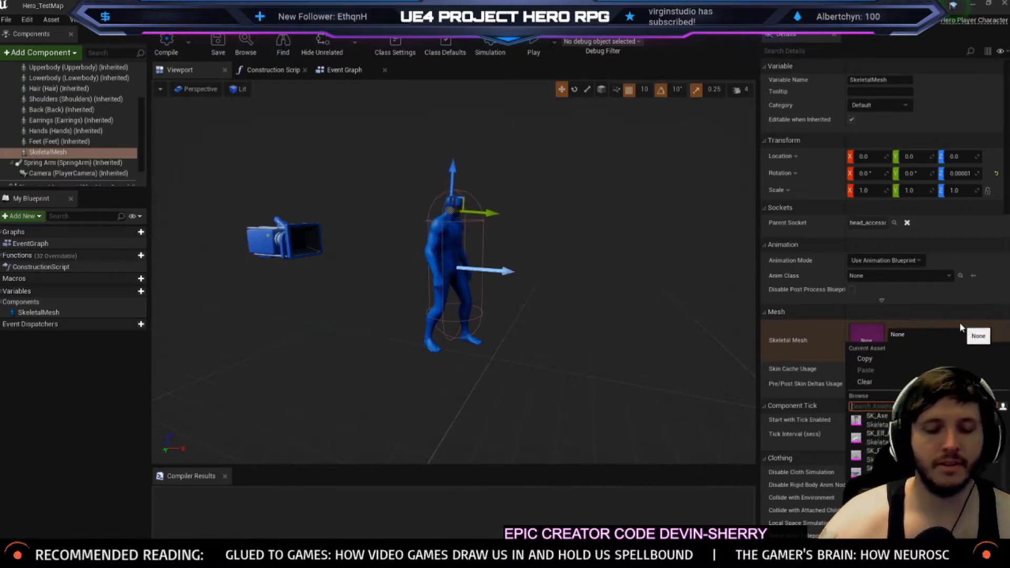
pyautogui.write('hair')
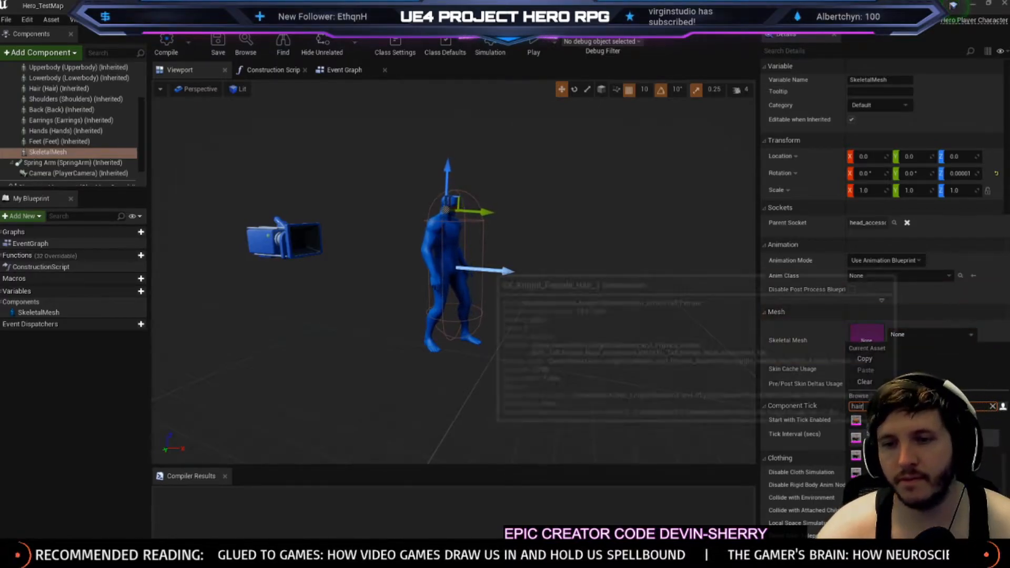
pyautogui.click(916, 419)
pyautogui.moveTo(623, 355)
pyautogui.mouseDown()
pyautogui.moveTo(652, 295)
pyautogui.moveTo(623, 356)
pyautogui.mouseUp()
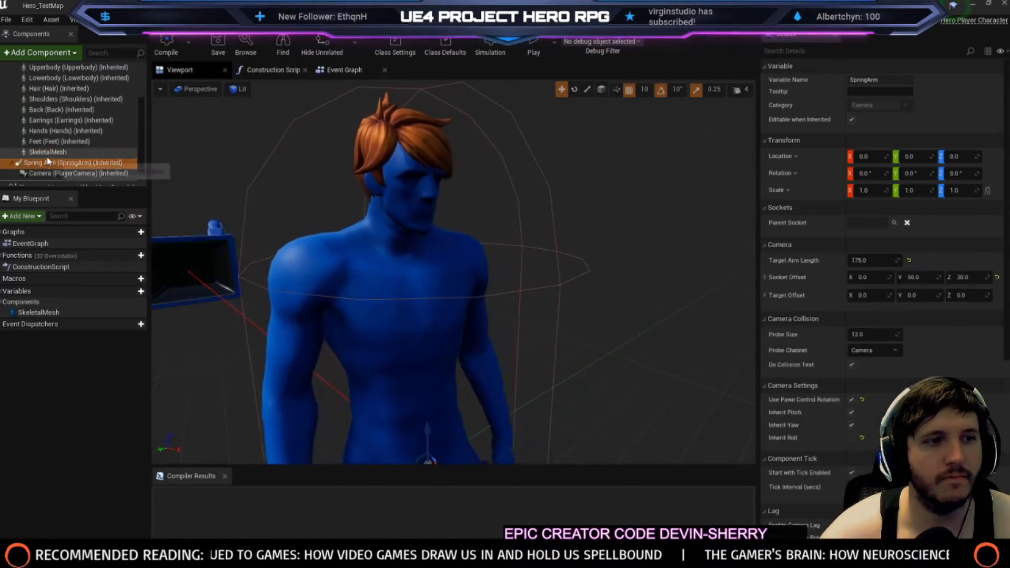
pyautogui.press('Delete')
# Inspect the settings of the inherited Feet, Hands, Earrings and Back components
pyautogui.click(52, 141)
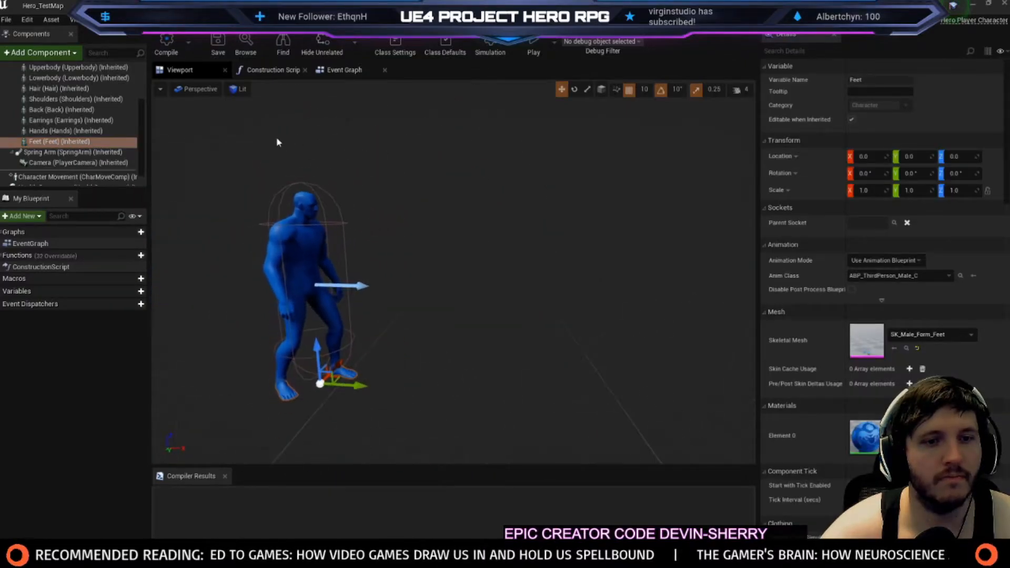
pyautogui.click(79, 130)
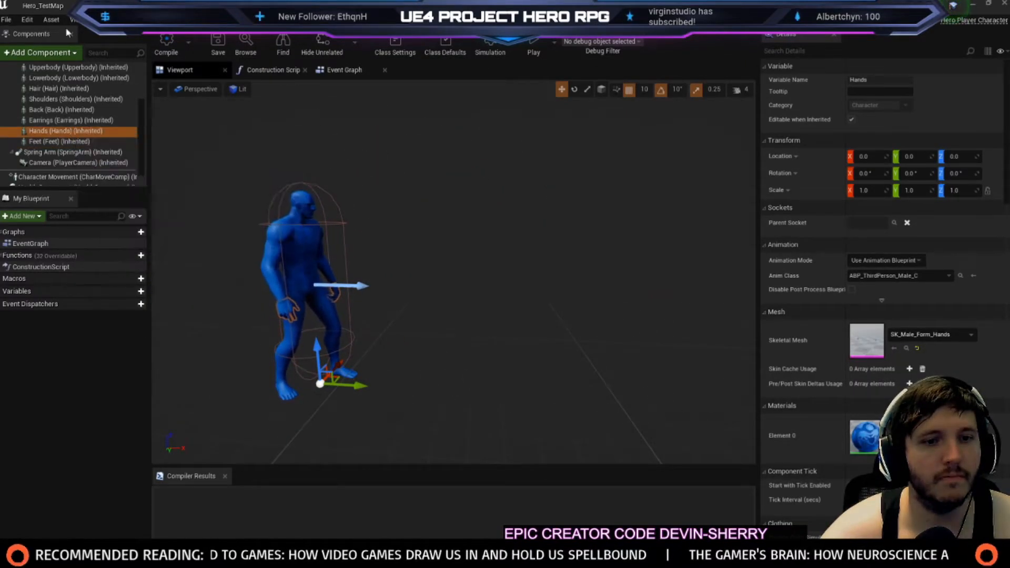
pyautogui.click(49, 123)
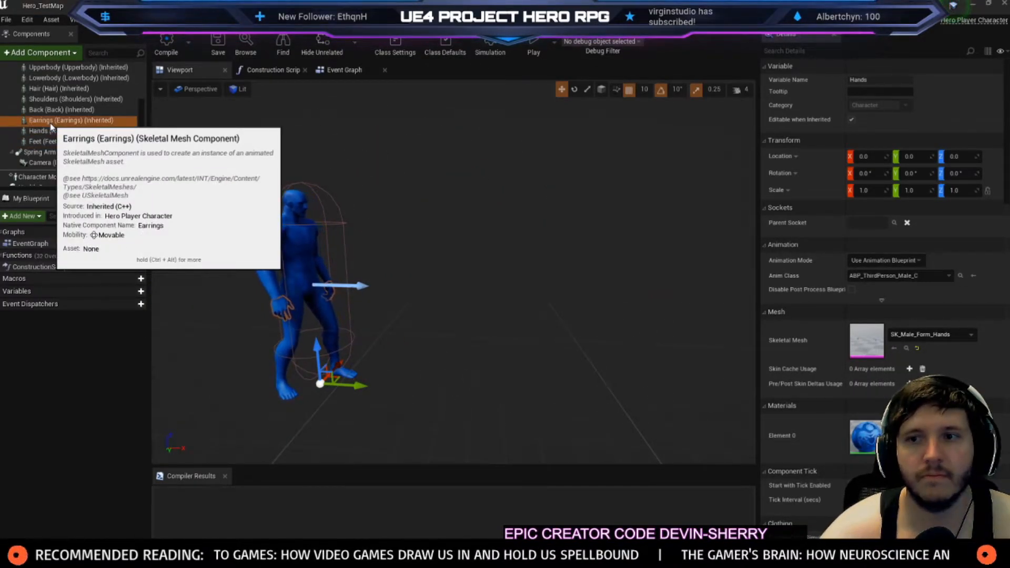
pyautogui.click(53, 110)
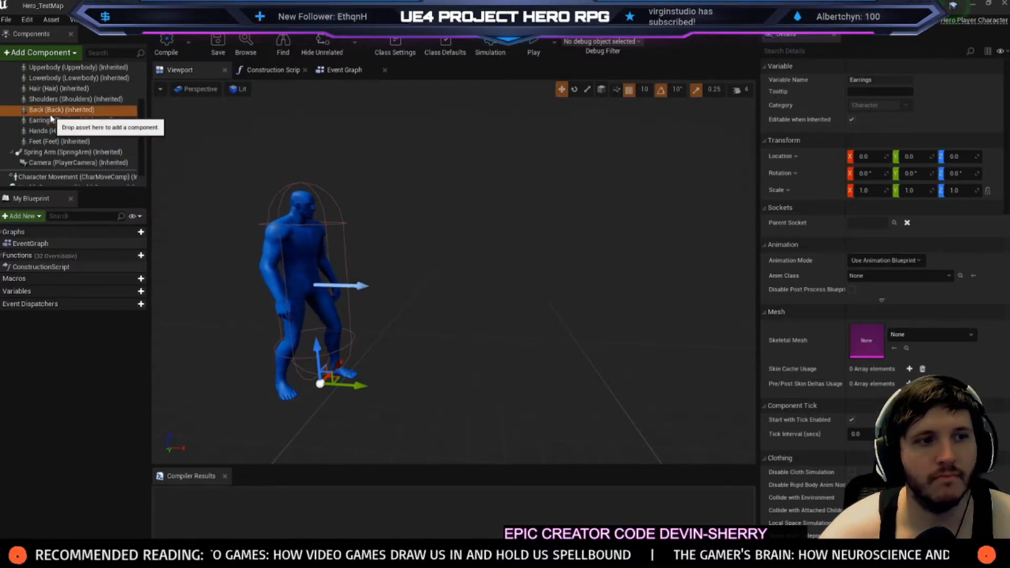
# Try the SK_Female_Elf_Hair skeletal mesh on the inherited Hair component, inspect its placement up close, and reset the mesh
pyautogui.click(52, 89)
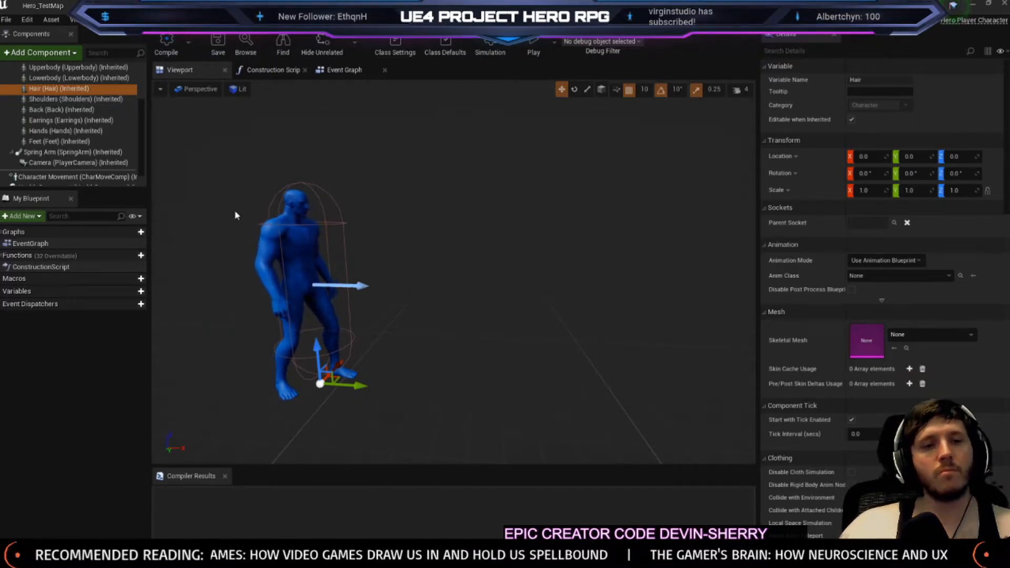
pyautogui.click(901, 335)
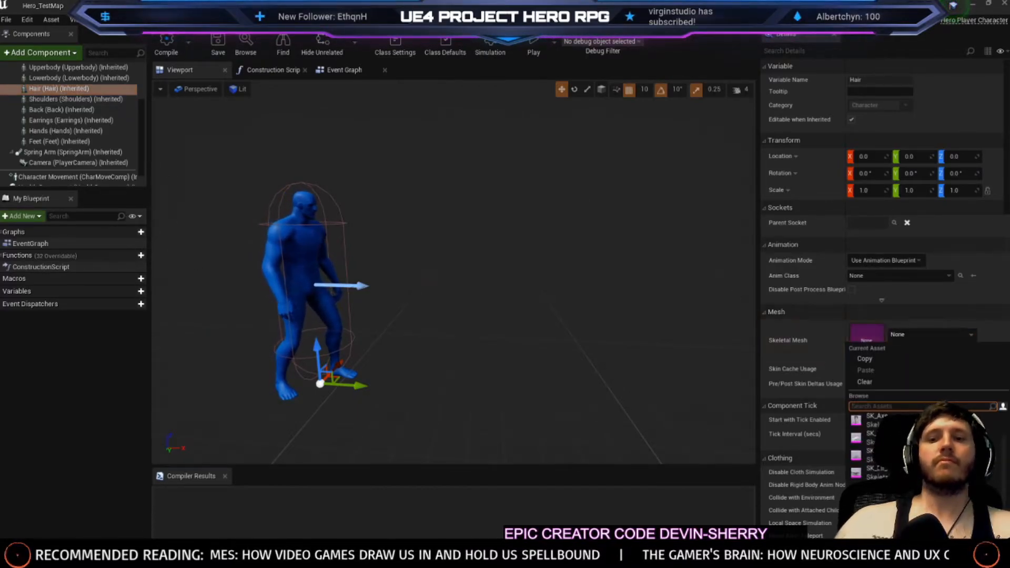
pyautogui.write('ha')
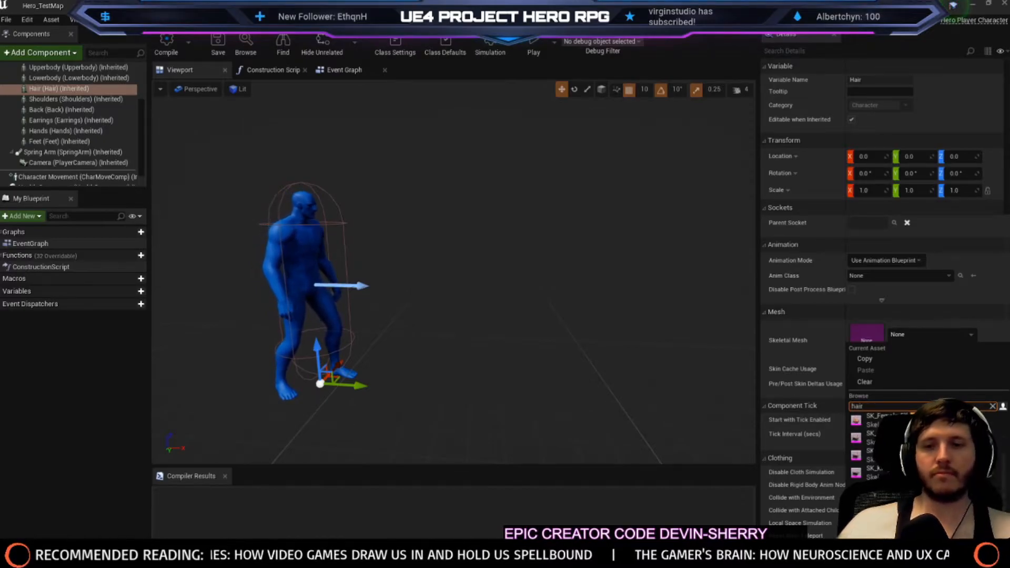
pyautogui.write('ir')
pyautogui.click(876, 420)
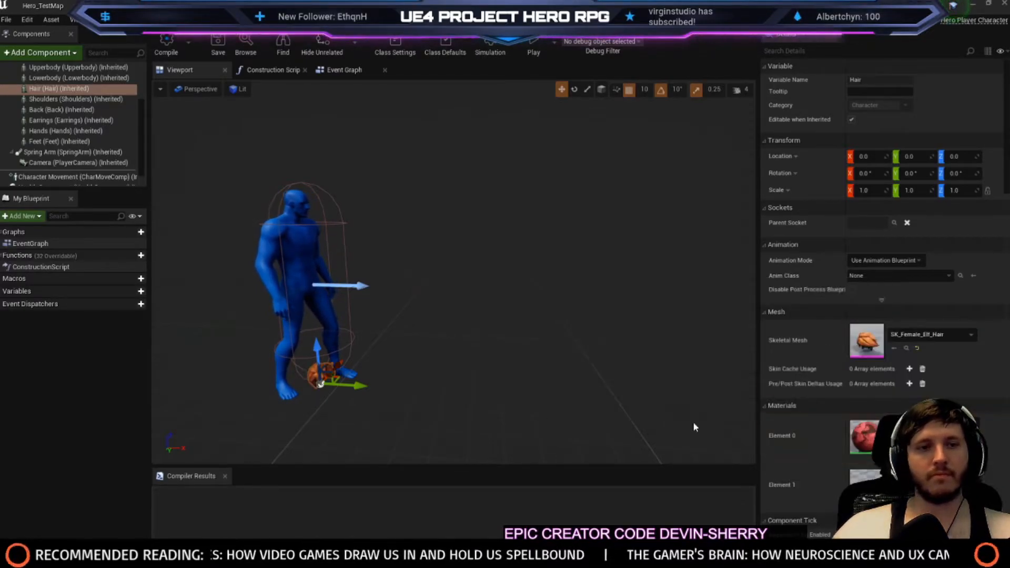
pyautogui.press('f')
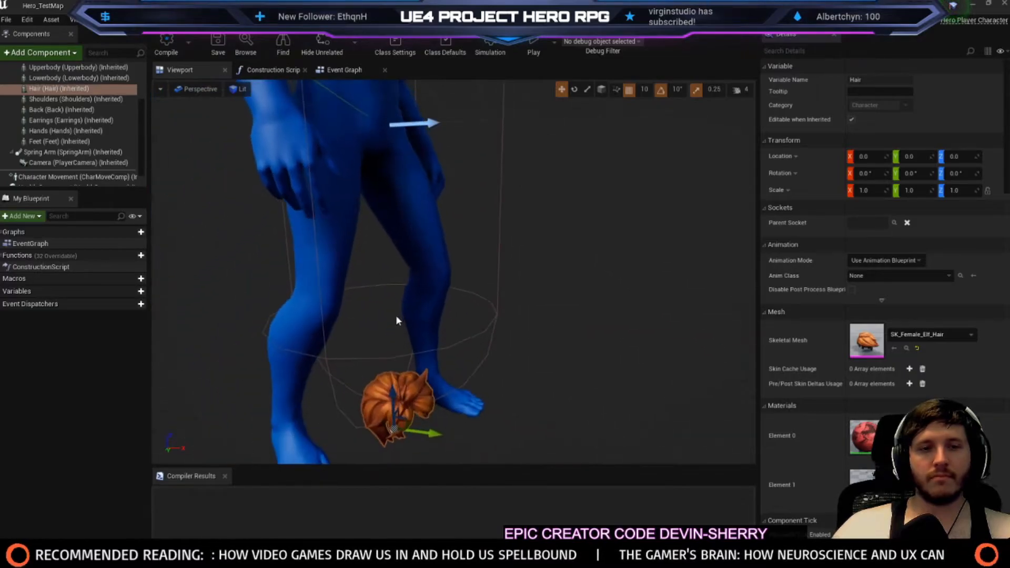
pyautogui.moveTo(454, 272); pyautogui.dragTo(453, 295, button='right')
pyautogui.scroll(5, 465, 347)
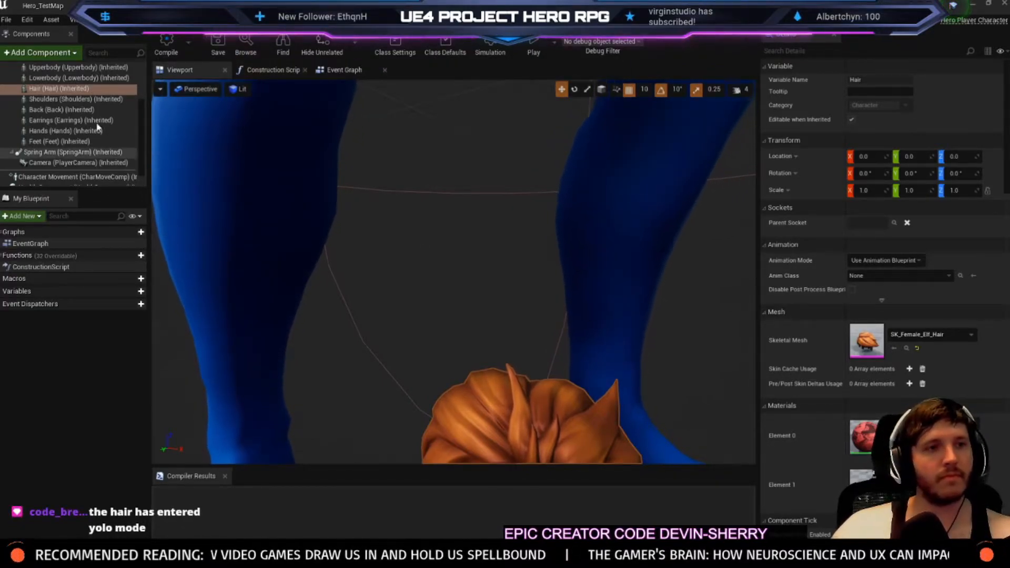
pyautogui.click(918, 352)
# Compile the hero blueprint and close the Unreal Editor to return to the HeroPlayerCharacter.cpp code in Rider
pyautogui.click(167, 45)
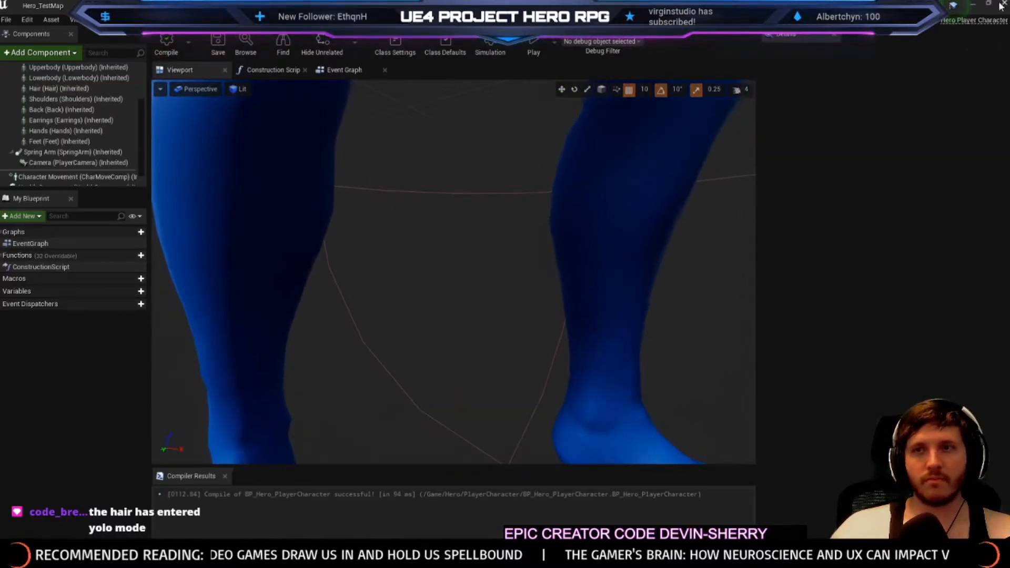
pyautogui.scroll(3, 107, 137)
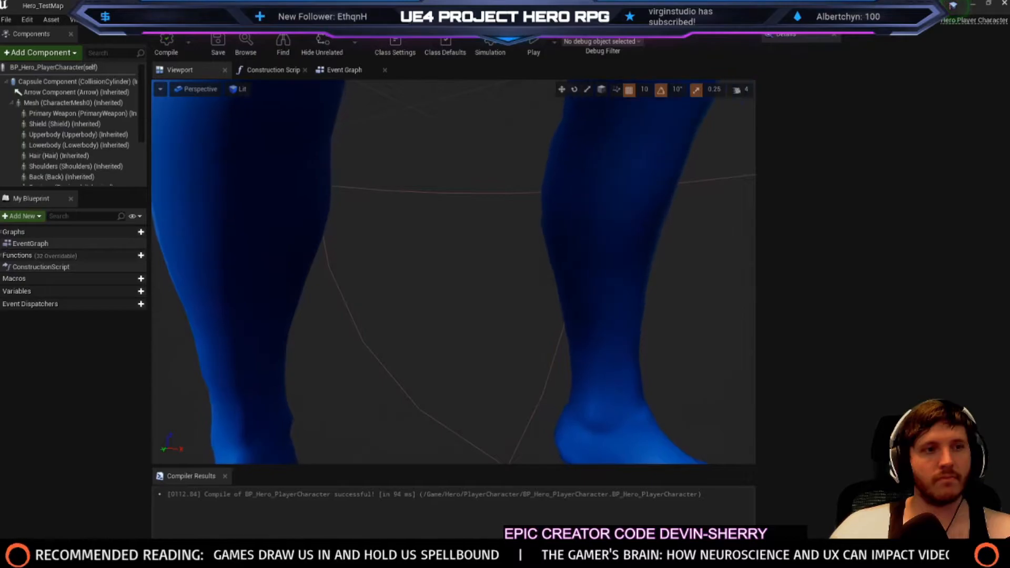
pyautogui.hotkey('alt', 'F4')
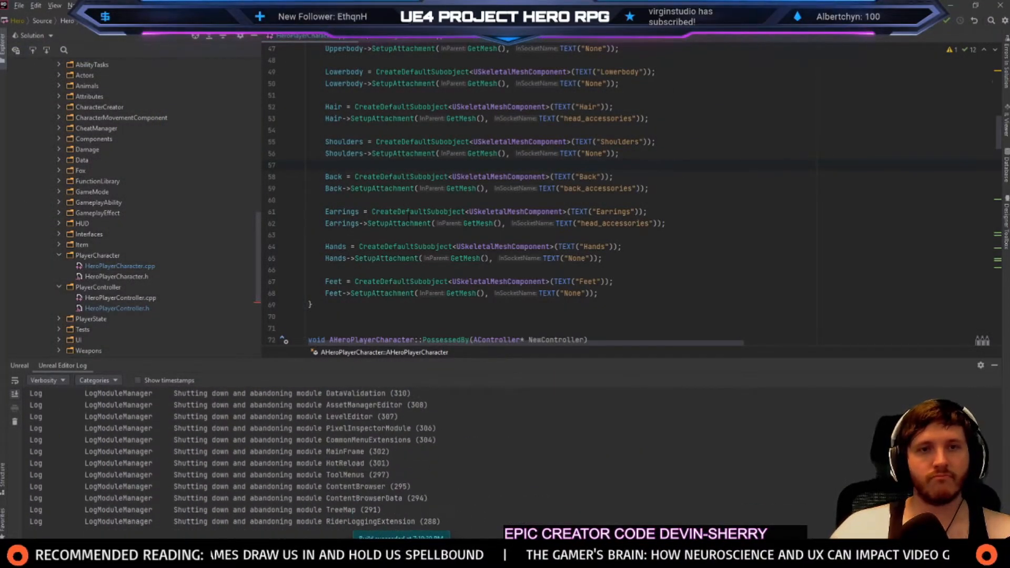
# Examine how the Hair component and the other character components are created and attached in HeroPlayerCharacter.cpp
pyautogui.moveTo(614, 106); pyautogui.dragTo(264, 106)
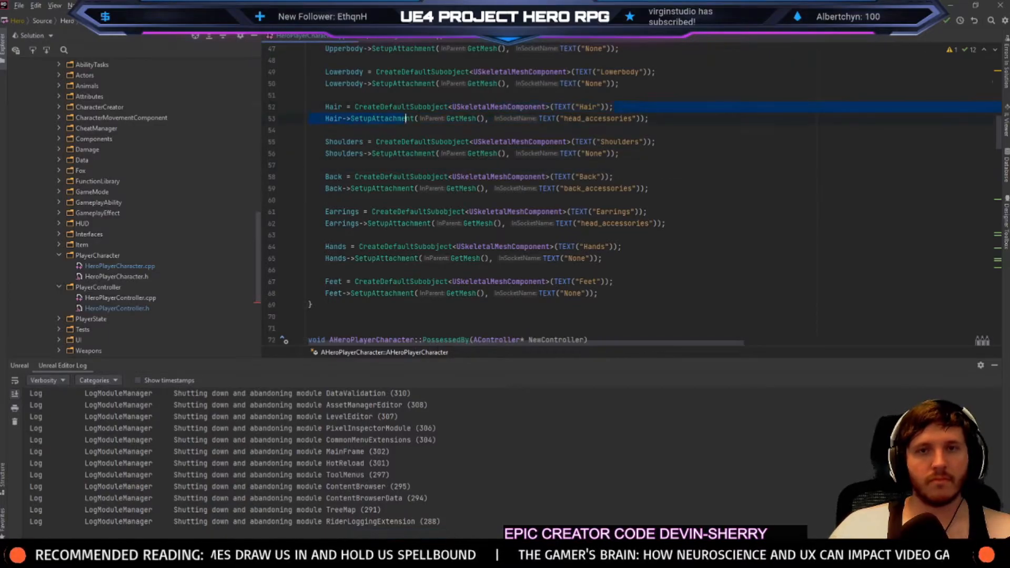
pyautogui.click(602, 153)
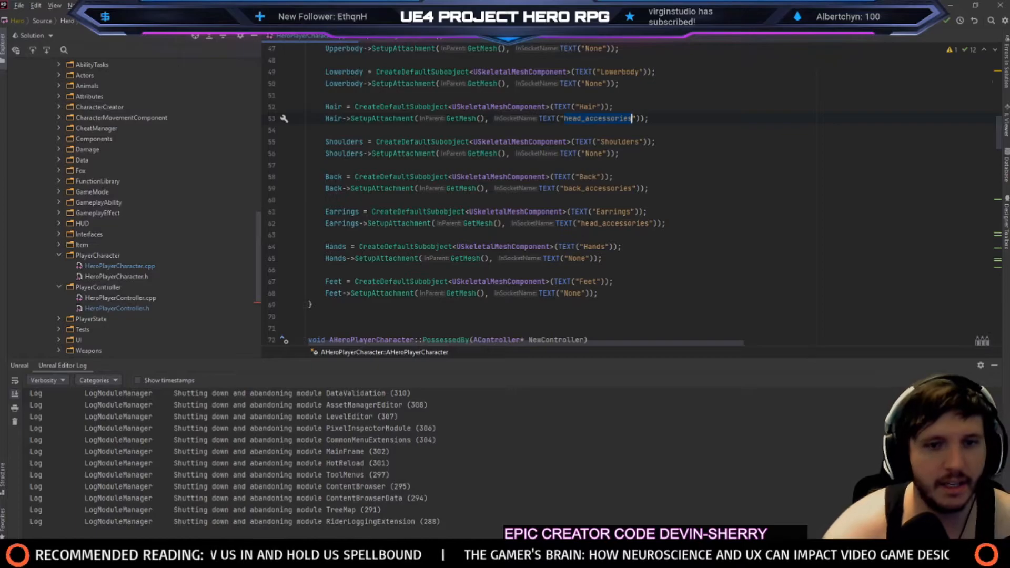
pyautogui.scroll(3, 632, 194)
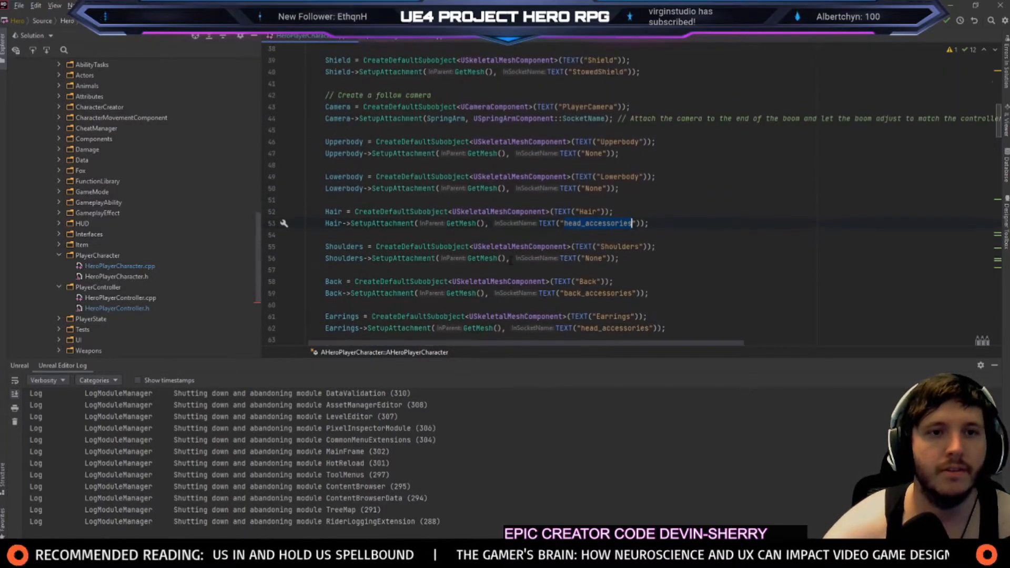
pyautogui.scroll(6, 632, 195)
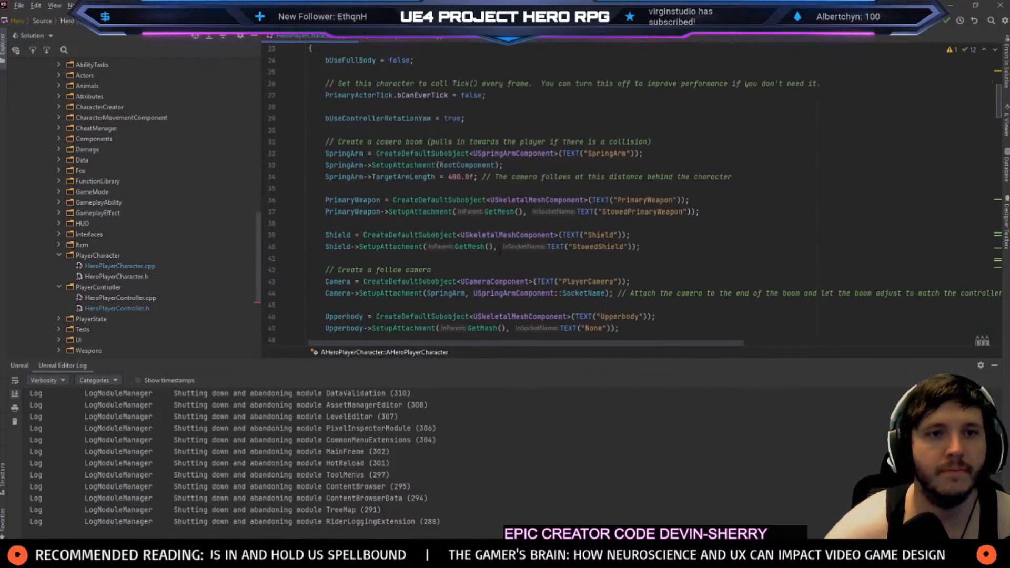
pyautogui.scroll(-4, 631, 195)
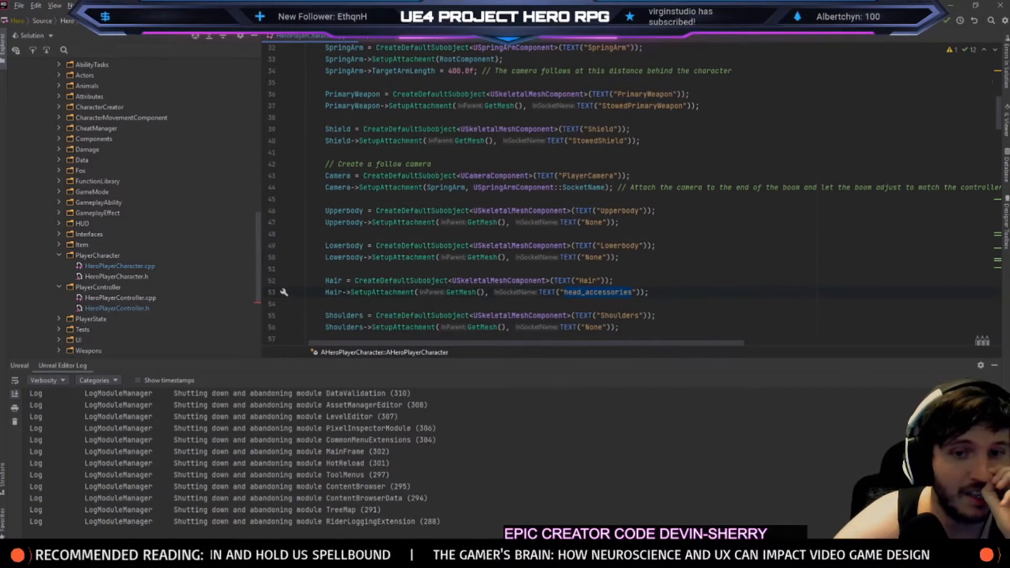
pyautogui.scroll(-2, 109, 144)
pyautogui.scroll(-1, 631, 195)
pyautogui.scroll(-13, 632, 194)
pyautogui.scroll(-9, 475, 138)
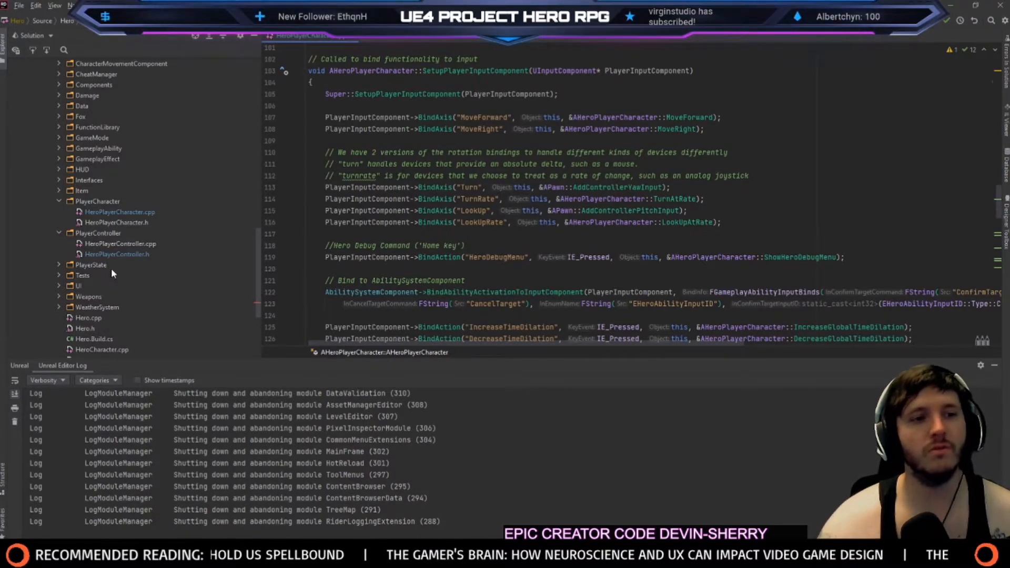
# Comment out the Hair component's UPROPERTY and USkeletalMeshComponent declaration in HeroPlayerCharacter.h
pyautogui.doubleClick(134, 222)
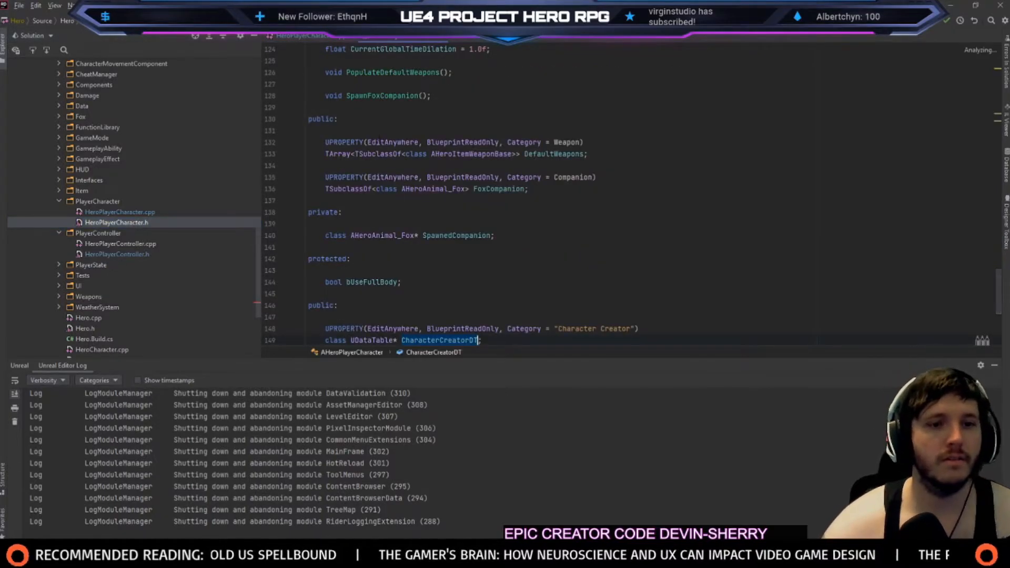
pyautogui.scroll(5, 473, 194)
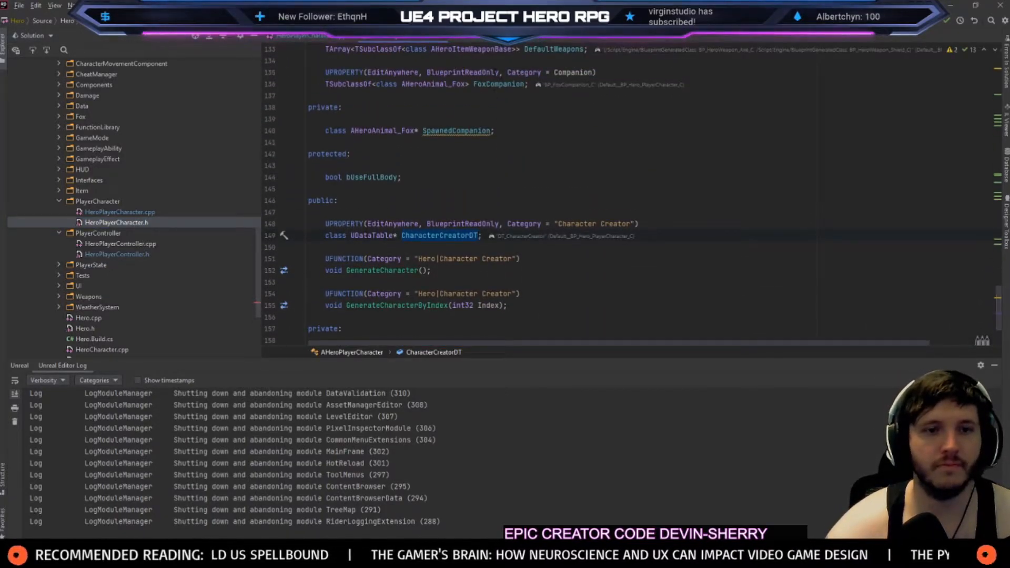
pyautogui.scroll(20, 474, 195)
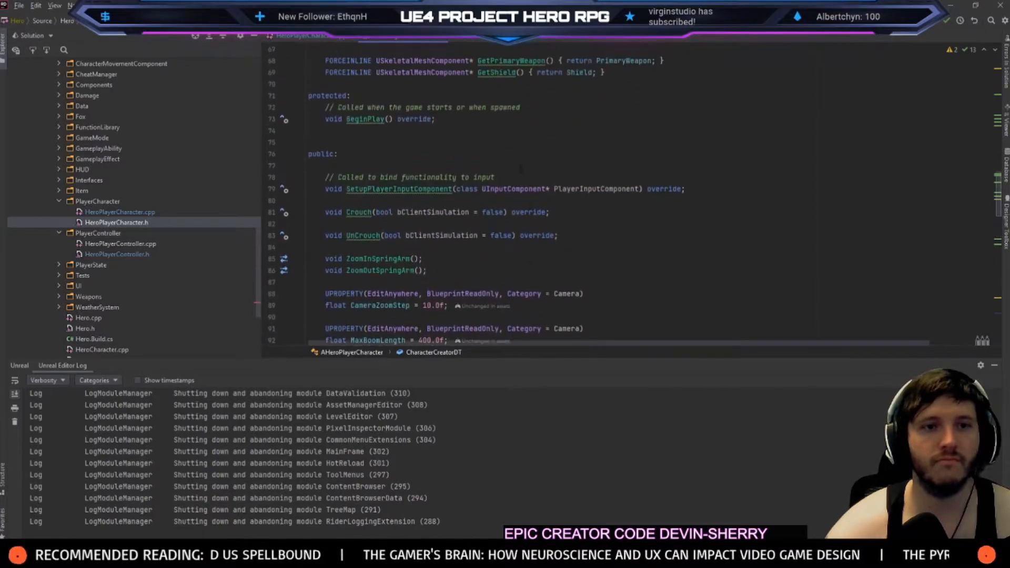
pyautogui.scroll(5, 526, 194)
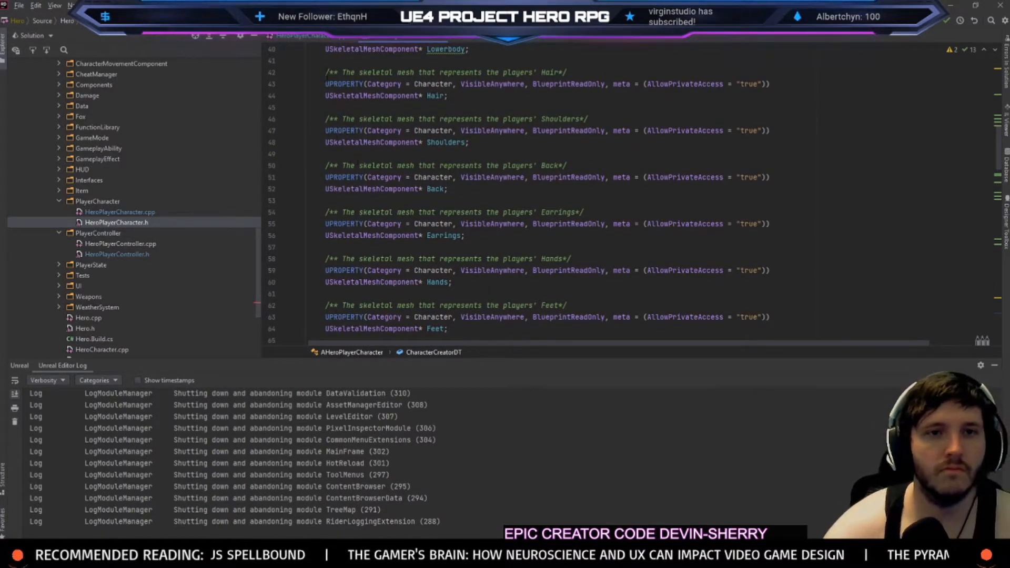
pyautogui.write('//')
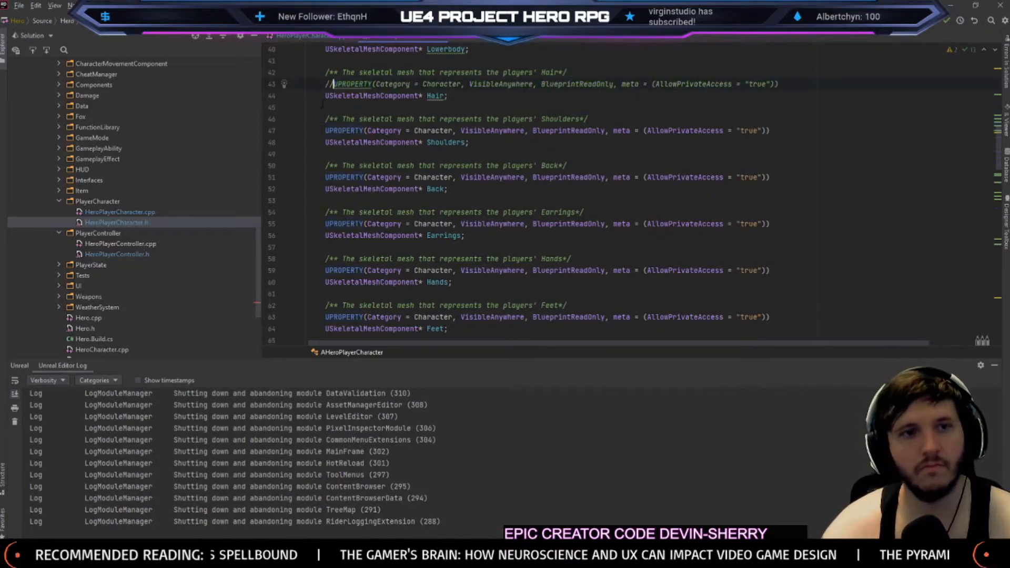
pyautogui.press('Up')
pyautogui.press('Home')
pyautogui.write('//')
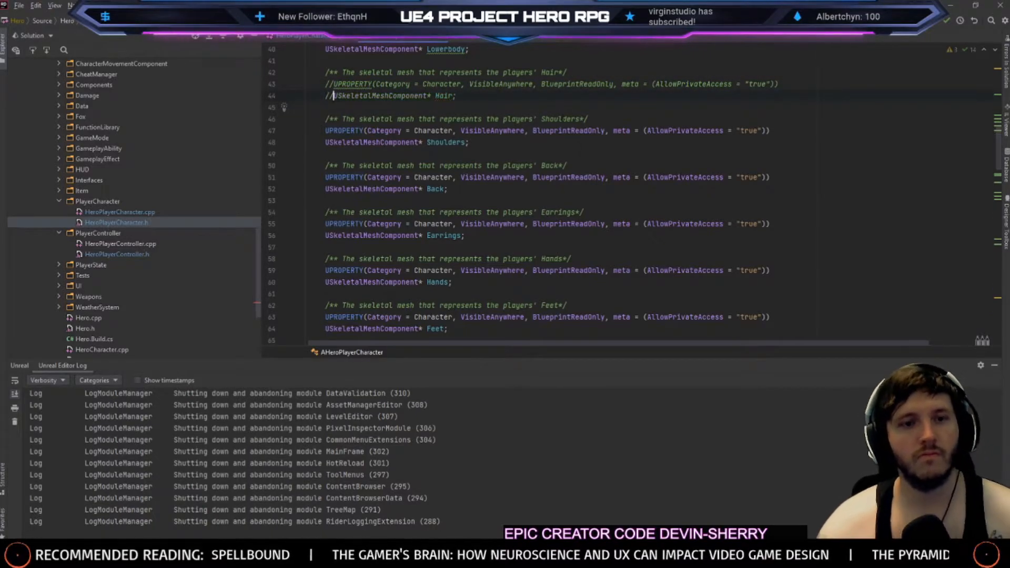
# Comment out the Hair component's CreateDefaultSubobject and SetupAttachment lines in the HeroPlayerCharacter.cpp constructor
pyautogui.click(282, 36)
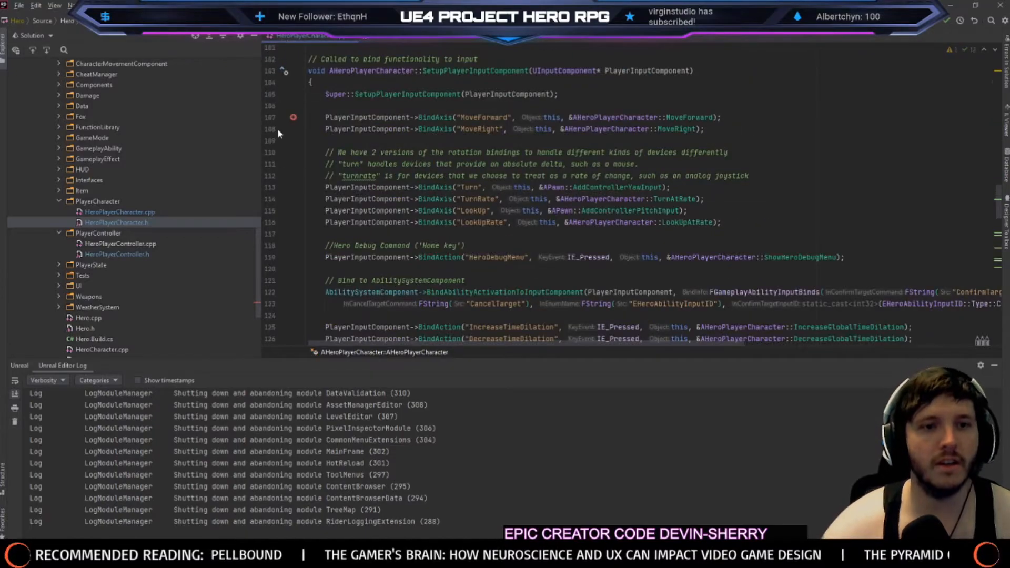
pyautogui.scroll(-4, 632, 195)
pyautogui.scroll(12, 632, 195)
pyautogui.scroll(10, 631, 195)
pyautogui.click(325, 246)
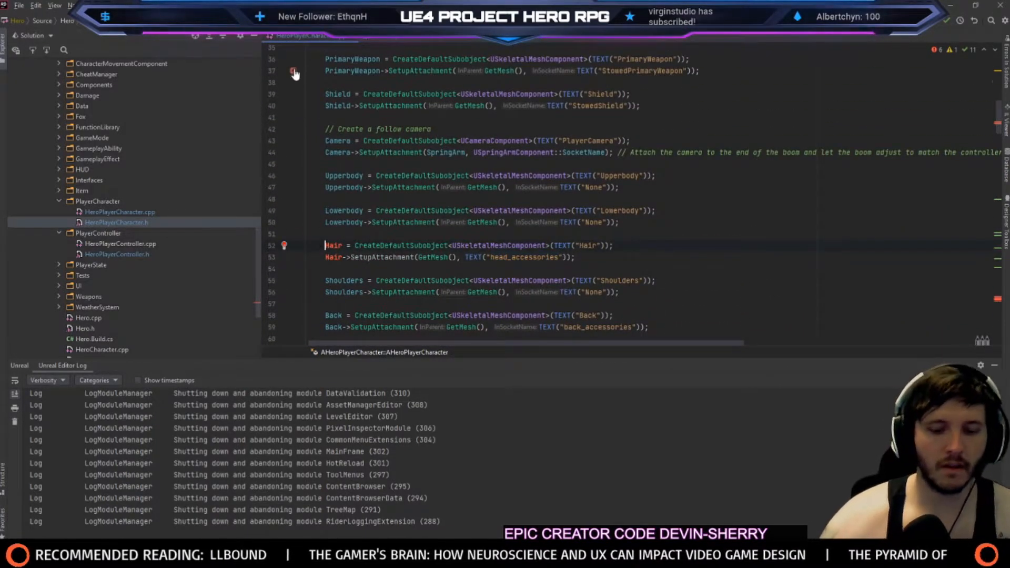
pyautogui.write('//')
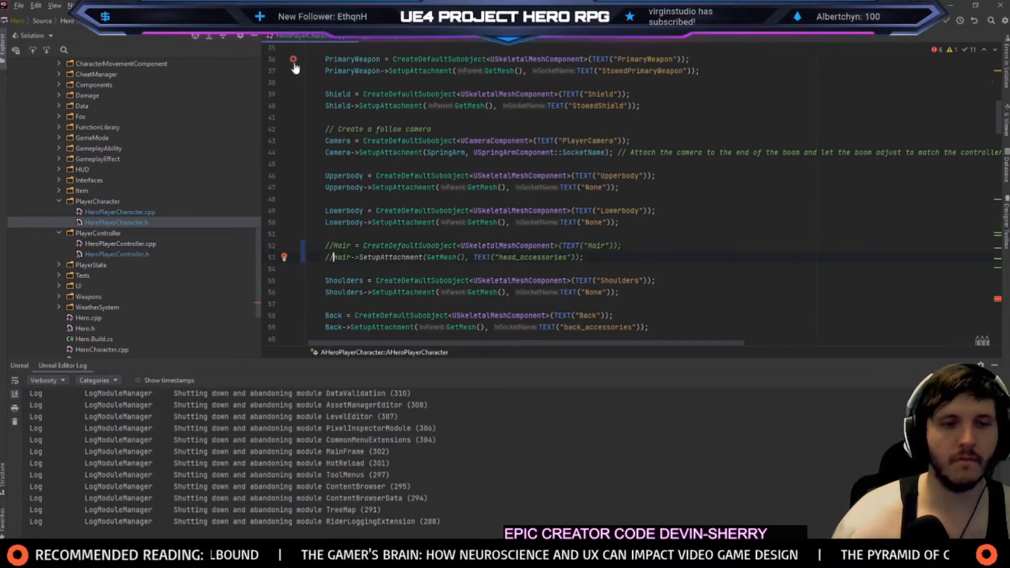
# Block-comment the Hair SetSkeletalMesh call and its three SetMaterial calls in GenerateCharacterByIndex
pyautogui.scroll(-20, 631, 194)
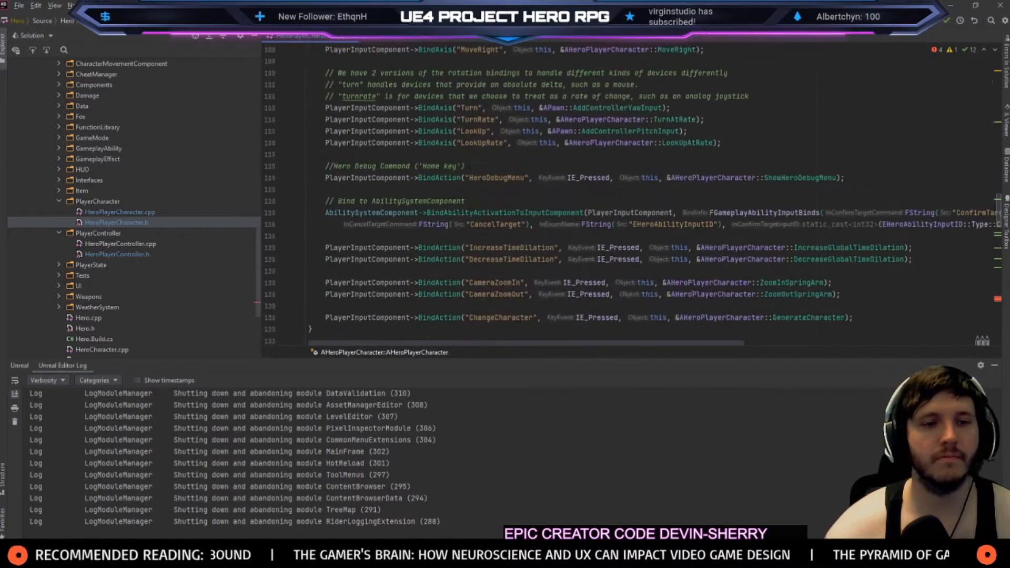
pyautogui.scroll(-15, 458, 128)
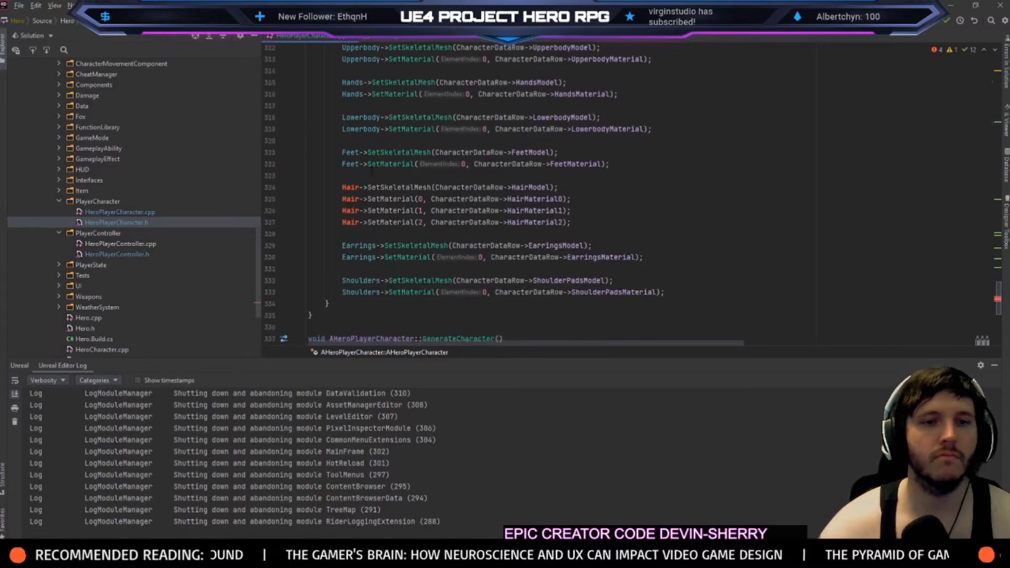
pyautogui.press('Return')
pyautogui.press('Return')
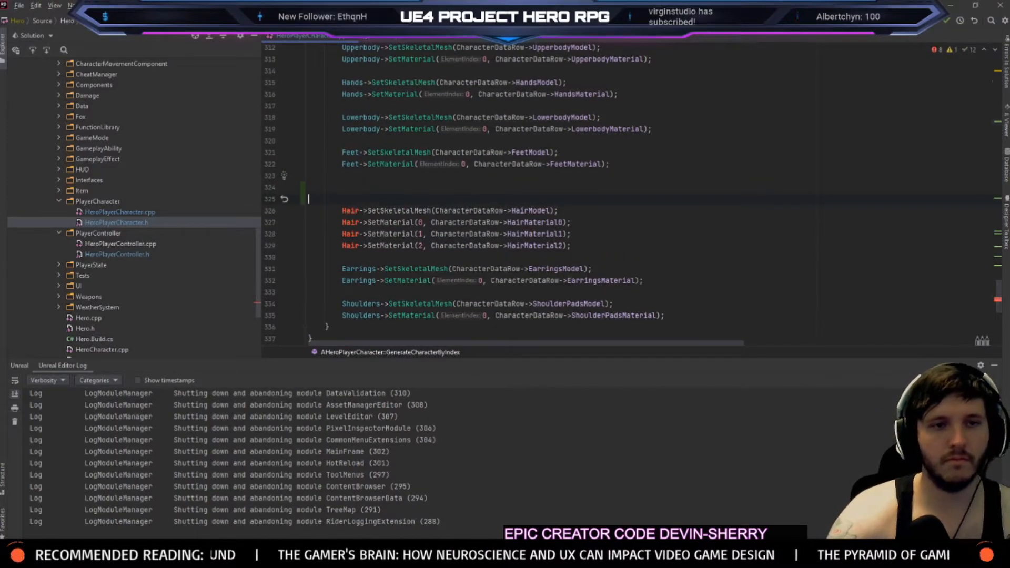
pyautogui.press('BackSpace')
pyautogui.write('/')
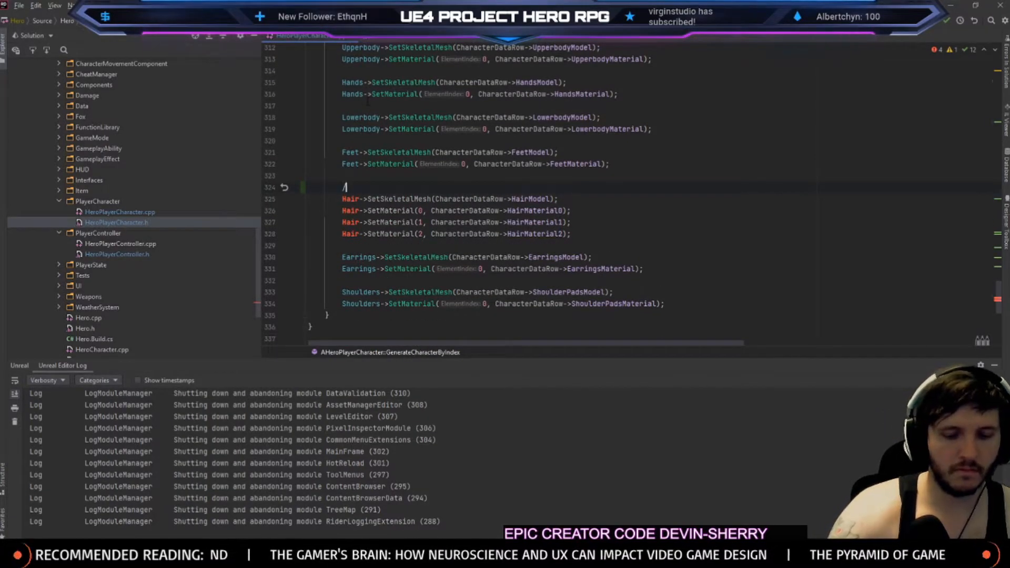
pyautogui.write('**/')
pyautogui.hotkey('ctrl', 'x')
pyautogui.press('Down')
pyautogui.press('Down')
pyautogui.press('Down')
pyautogui.press('Down')
pyautogui.press('Down')
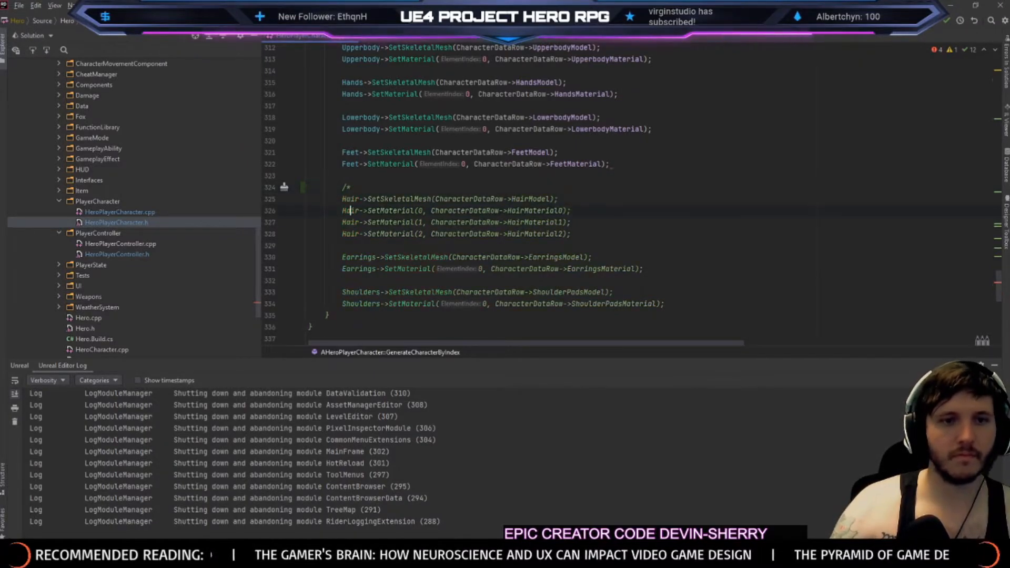
pyautogui.hotkey('ctrl', 'v')
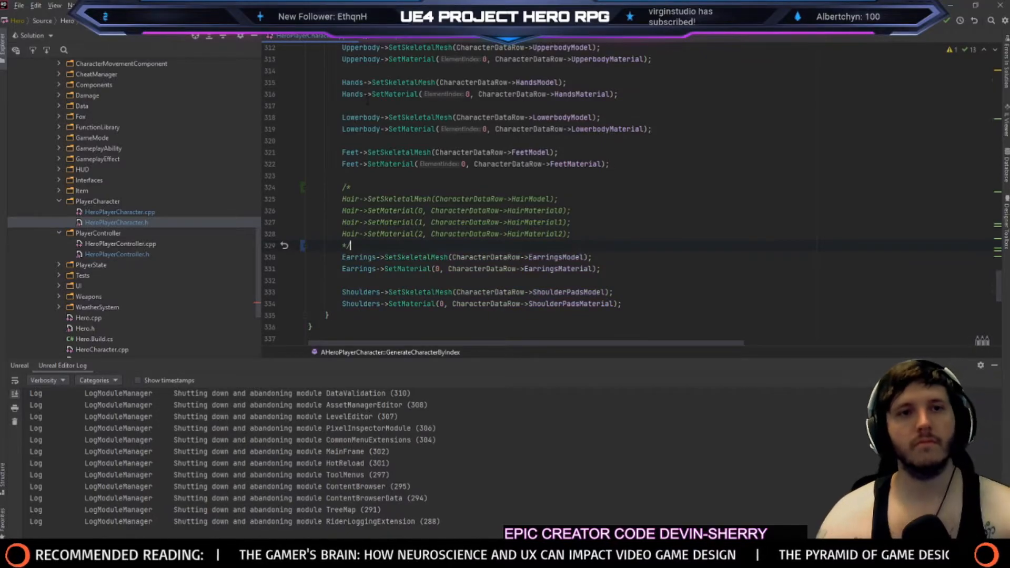
# Build the project and play-test the hero without the Hair component in the Unreal Editor, closing the editor when done
pyautogui.hotkey('ctrl', 'shift', 'b')
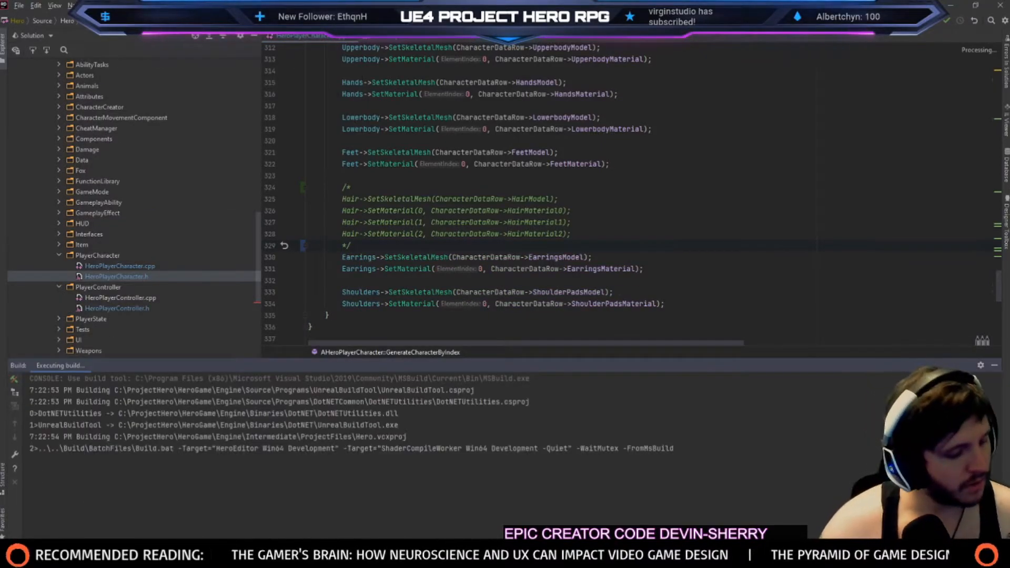
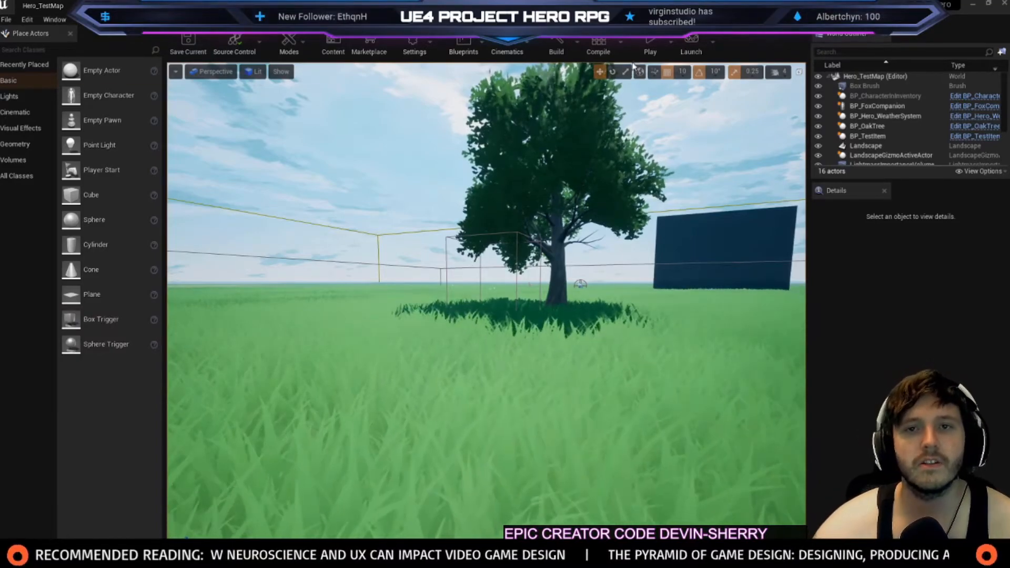
pyautogui.click(650, 44)
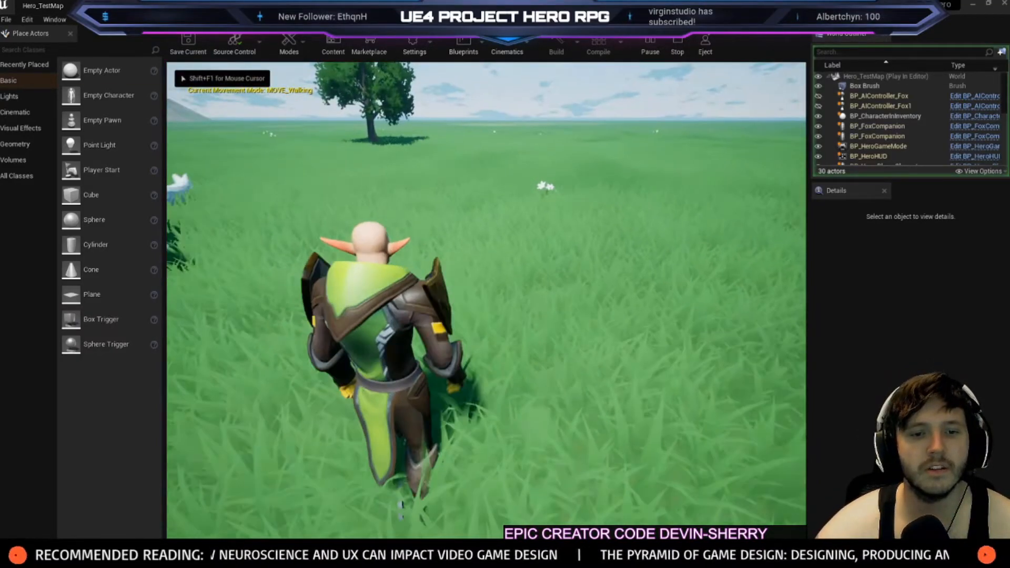
pyautogui.press('space')
pyautogui.press('Escape')
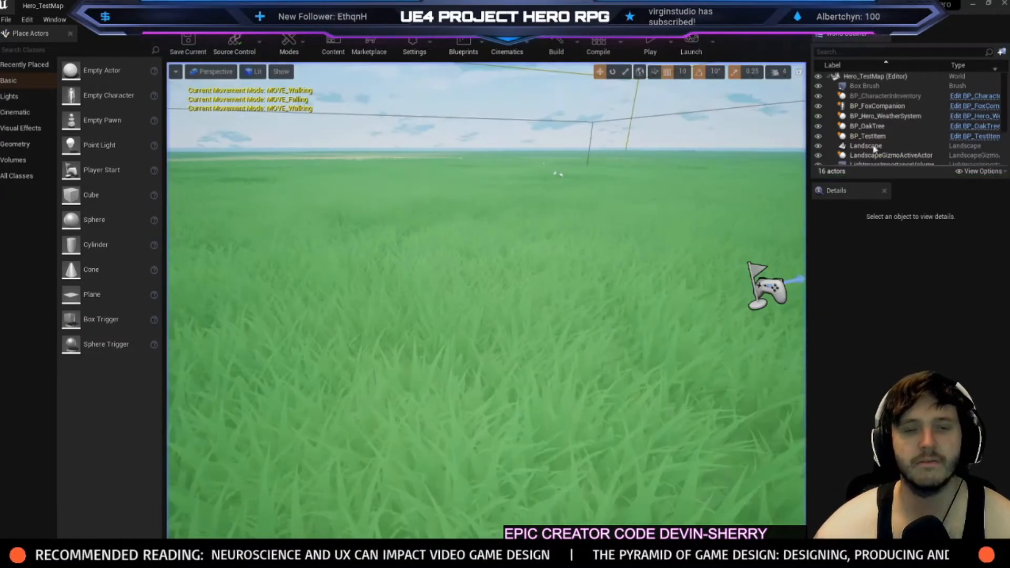
pyautogui.click(1003, 4)
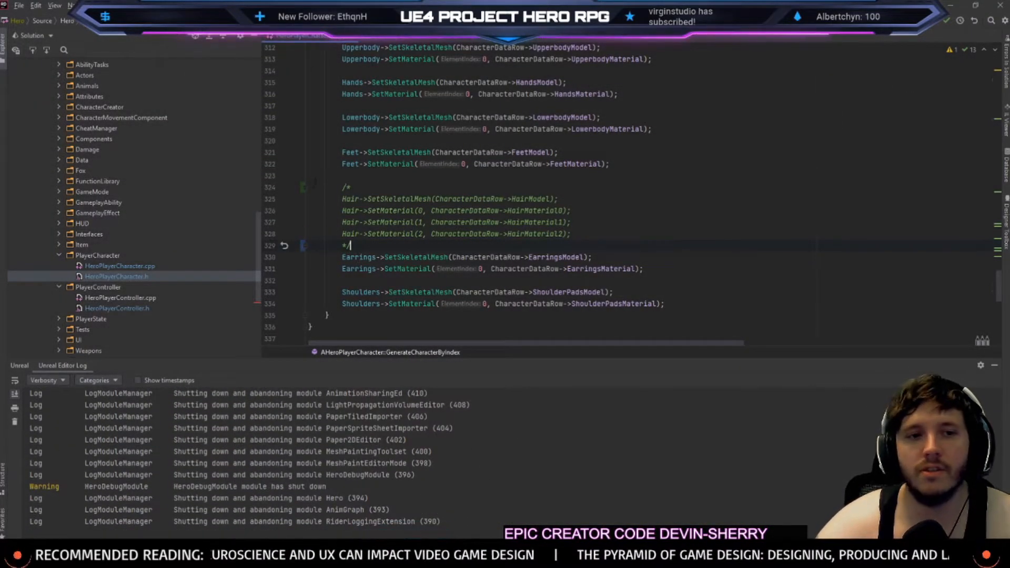
# Uncomment the Hair component's UPROPERTY and USkeletalMeshComponent declaration in HeroPlayerCharacter.h
pyautogui.hotkey('ctrl', 'shift', 'F12')
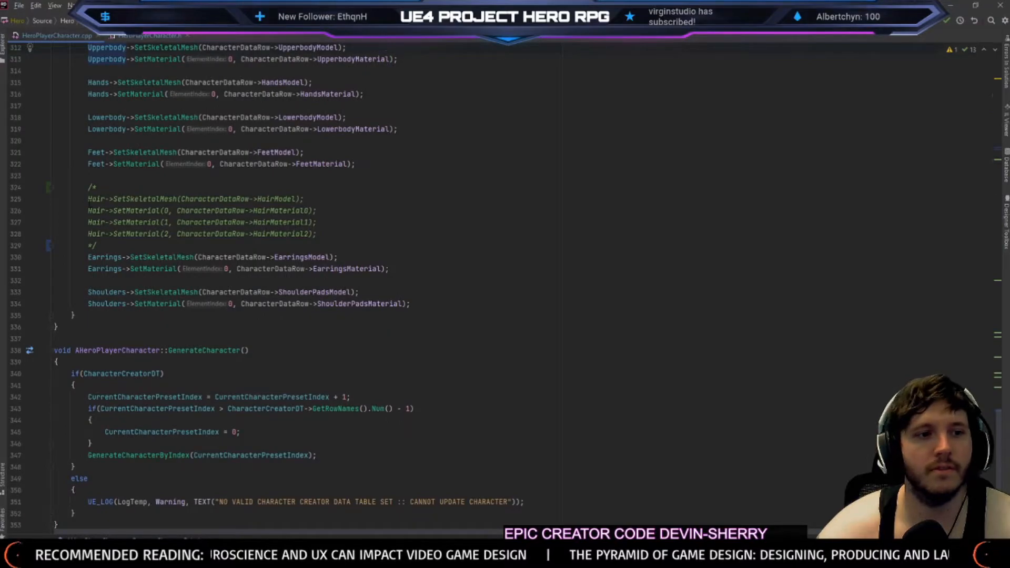
pyautogui.click(167, 36)
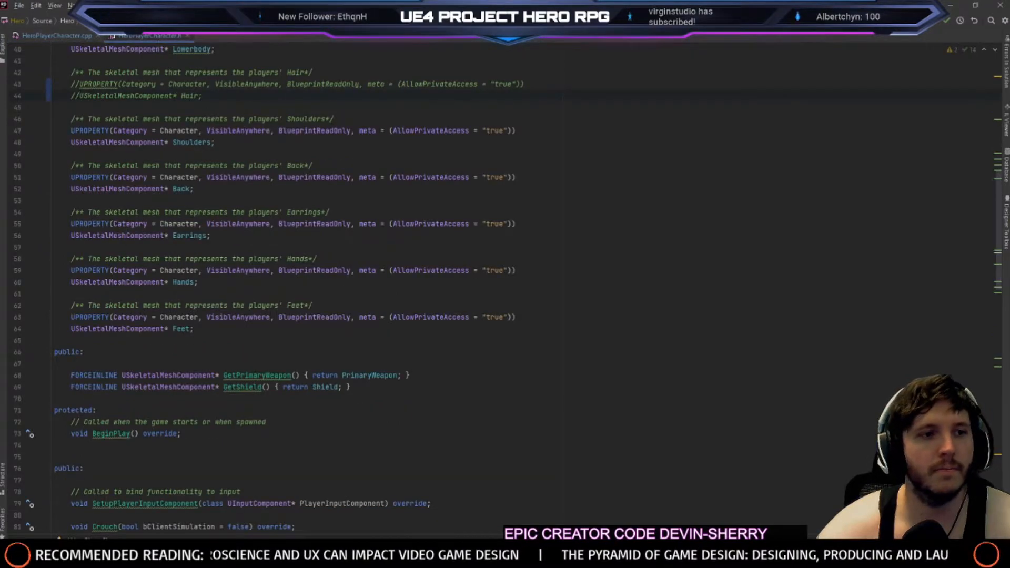
pyautogui.press('Up')
pyautogui.press('BackSpace')
pyautogui.press('BackSpace')
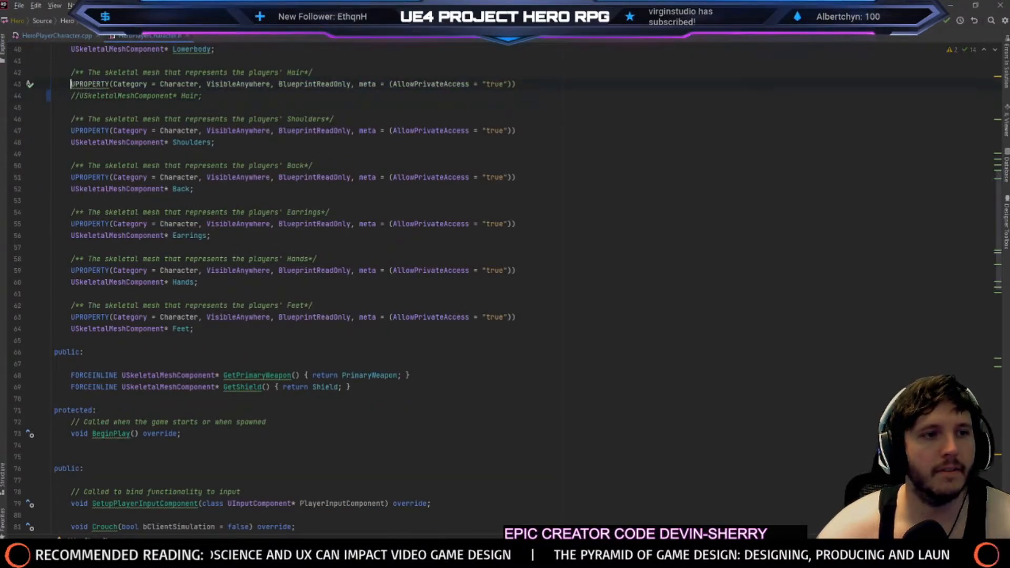
# Remove the block comment around the Hair SetSkeletalMesh and three SetMaterial calls in GenerateCharacterByIndex
pyautogui.click(57, 36)
pyautogui.press('BackSpace')
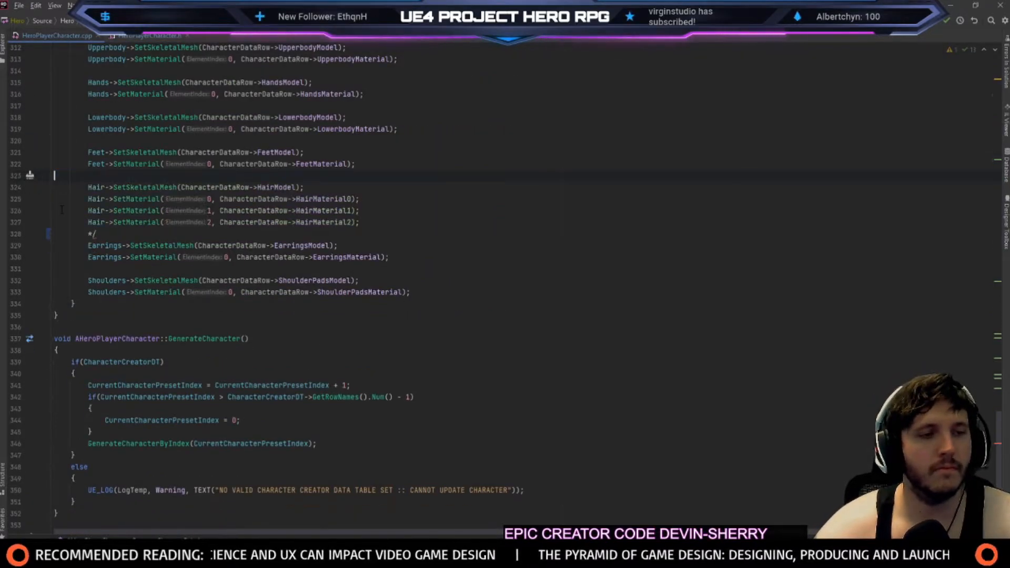
pyautogui.moveTo(100, 234); pyautogui.dragTo(0, 222)
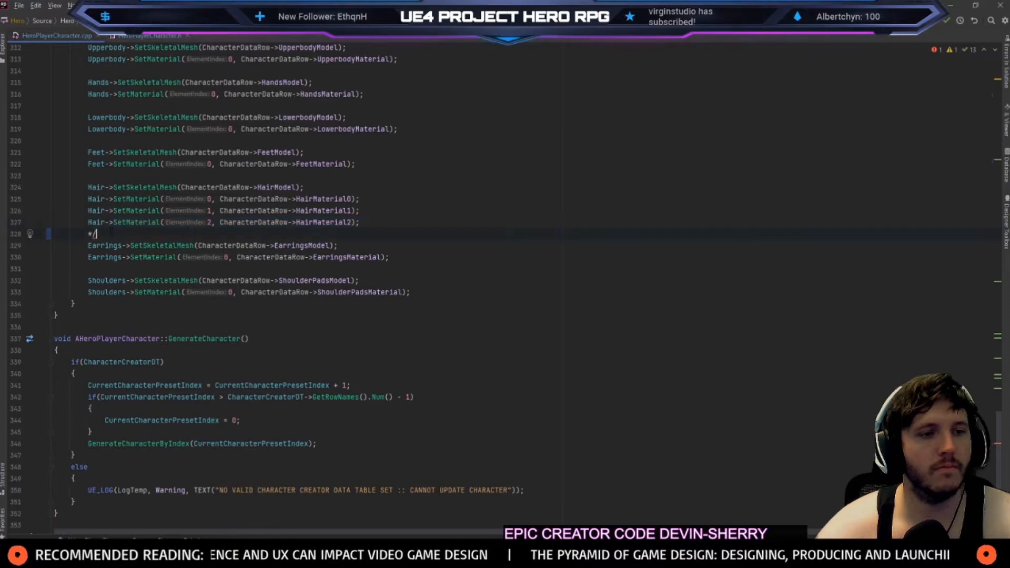
pyautogui.moveTo(94, 233); pyautogui.dragTo(53, 237)
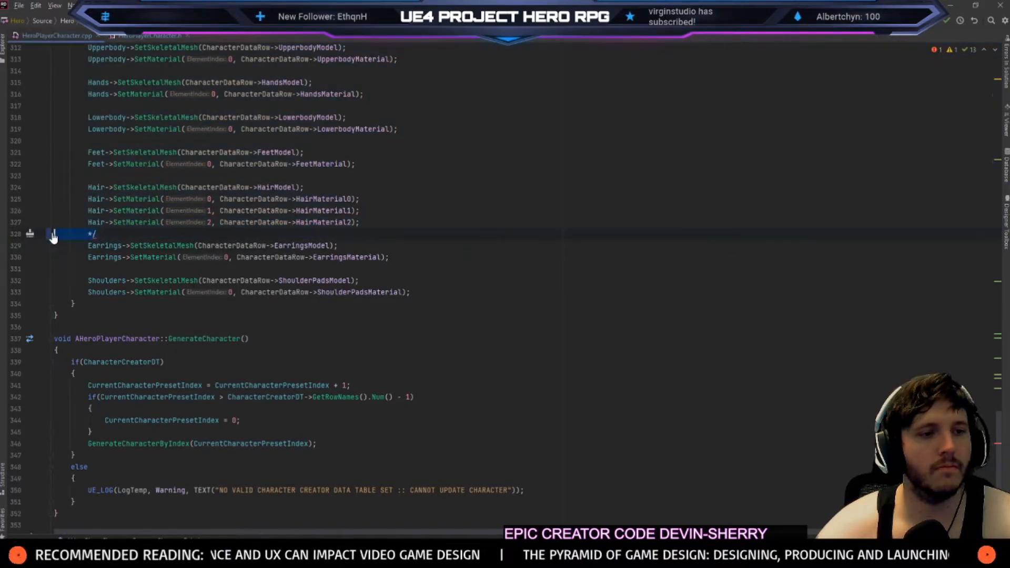
# Uncomment the Hair component's CreateDefaultSubobject and SetupAttachment lines in the AHeroPlayerCharacter constructor
pyautogui.scroll(20, 505, 285)
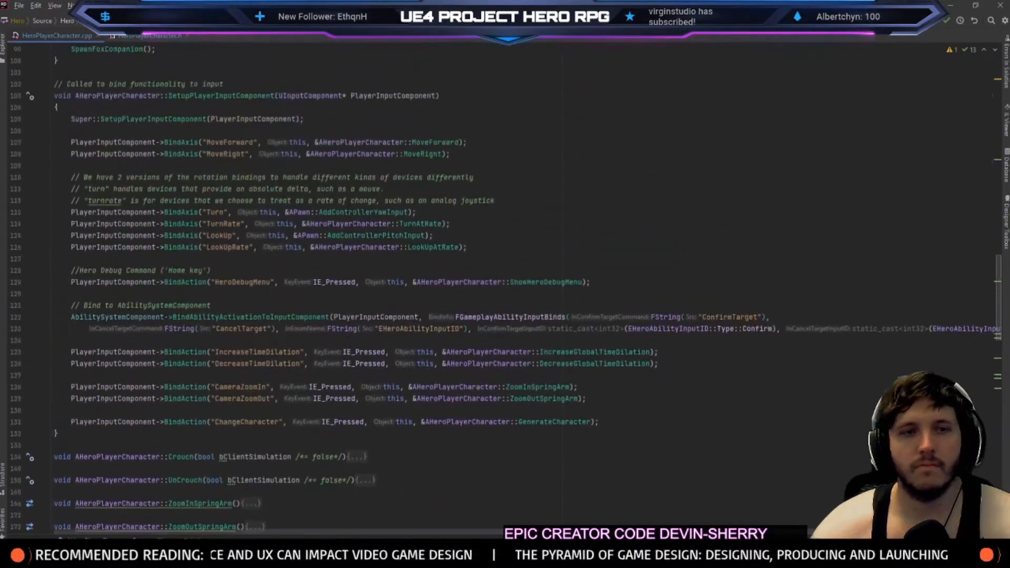
pyautogui.scroll(10, 77, 192)
pyautogui.click(79, 211)
pyautogui.press('BackSpace')
pyautogui.press('BackSpace')
pyautogui.press('BackSpace')
pyautogui.press('BackSpace')
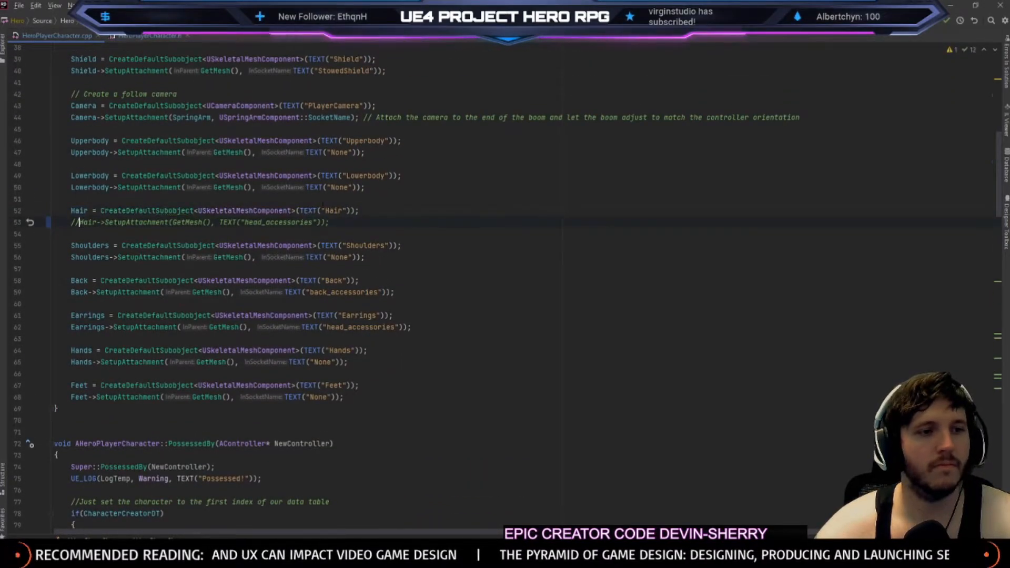
pyautogui.click(433, 199)
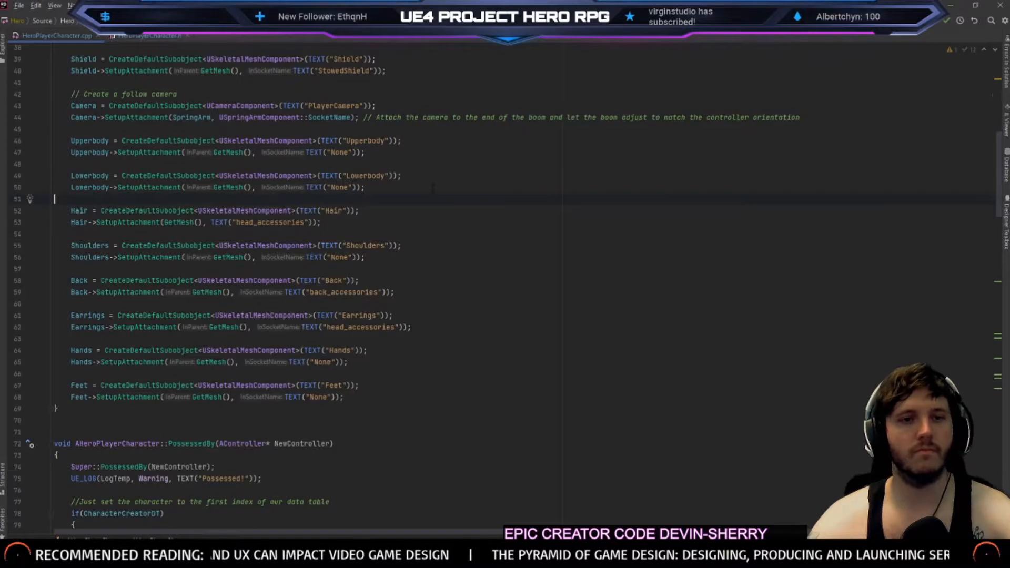
# Build the project with the Hair component restored and reopen Hero_TestMap in the Unreal Editor
pyautogui.hotkey('ctrl', 'shift', 'b')
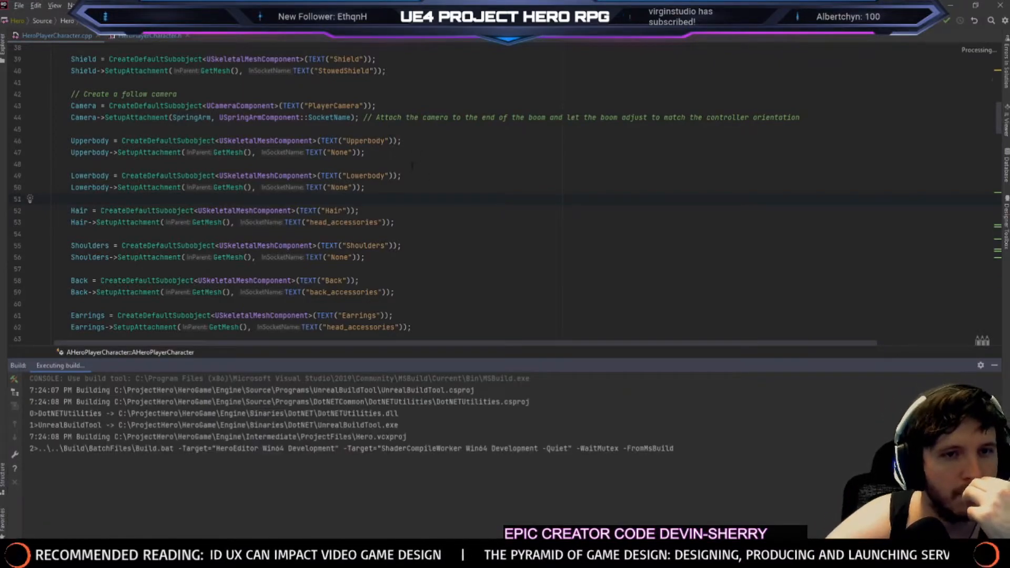
pyautogui.scroll(-1, 405, 164)
pyautogui.scroll(-2, 414, 170)
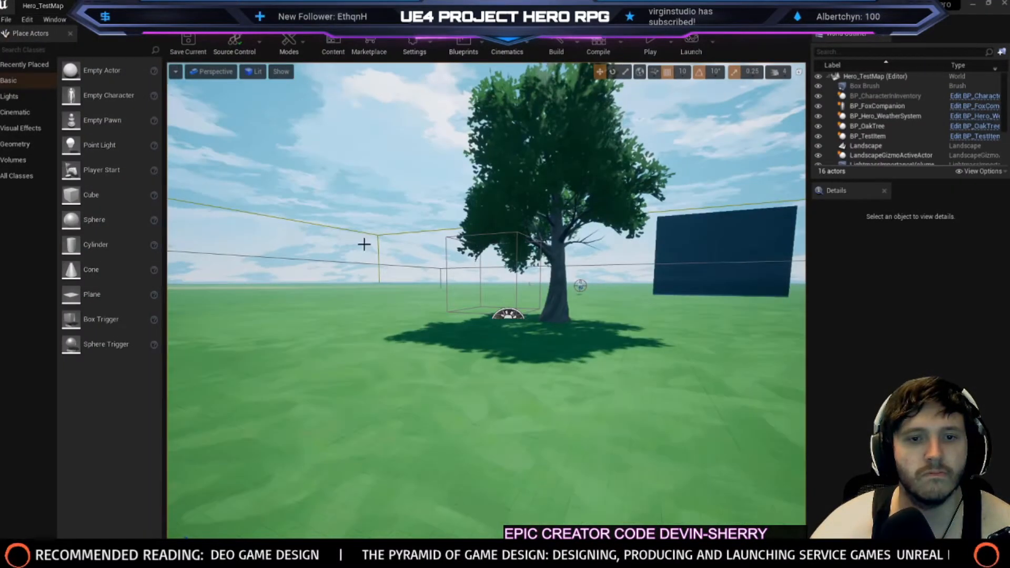
# Open the BP_Hero_PlayerCharacter blueprint, check its inherited Hair component's settings, and return to the level
pyautogui.moveTo(363, 243); pyautogui.dragTo(378, 310, button='right')
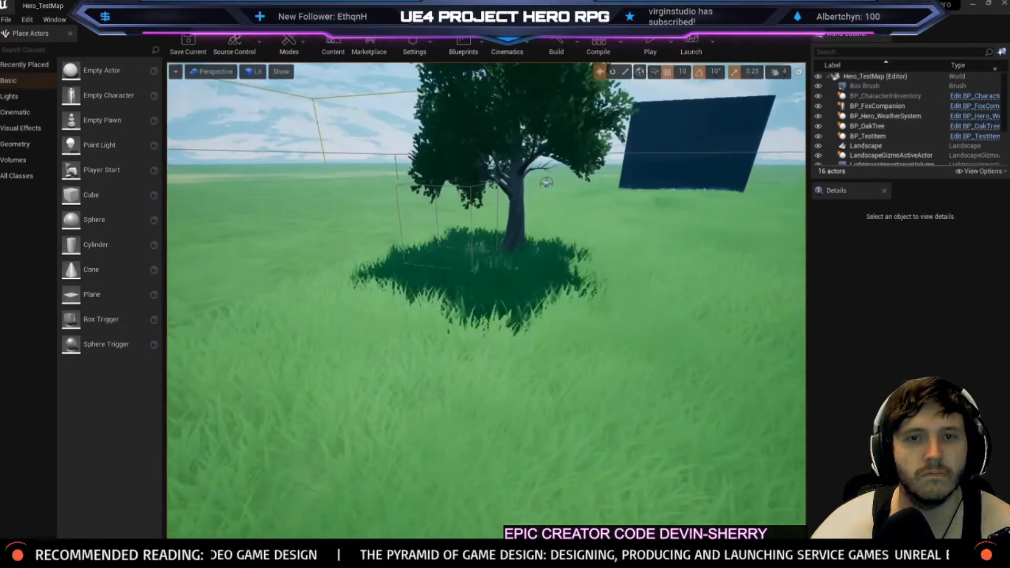
pyautogui.click(333, 46)
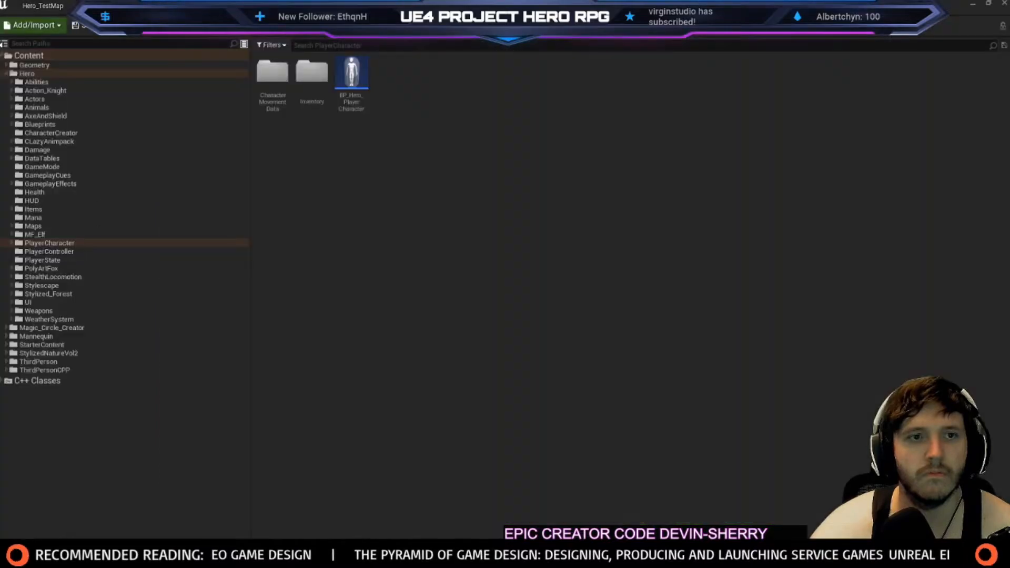
pyautogui.doubleClick(367, 101)
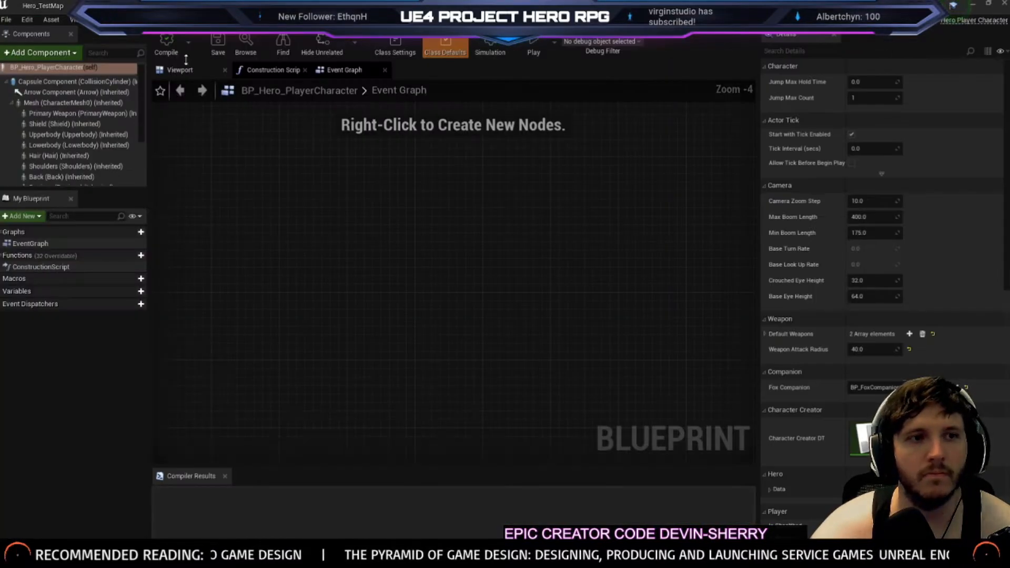
pyautogui.click(180, 70)
pyautogui.click(58, 156)
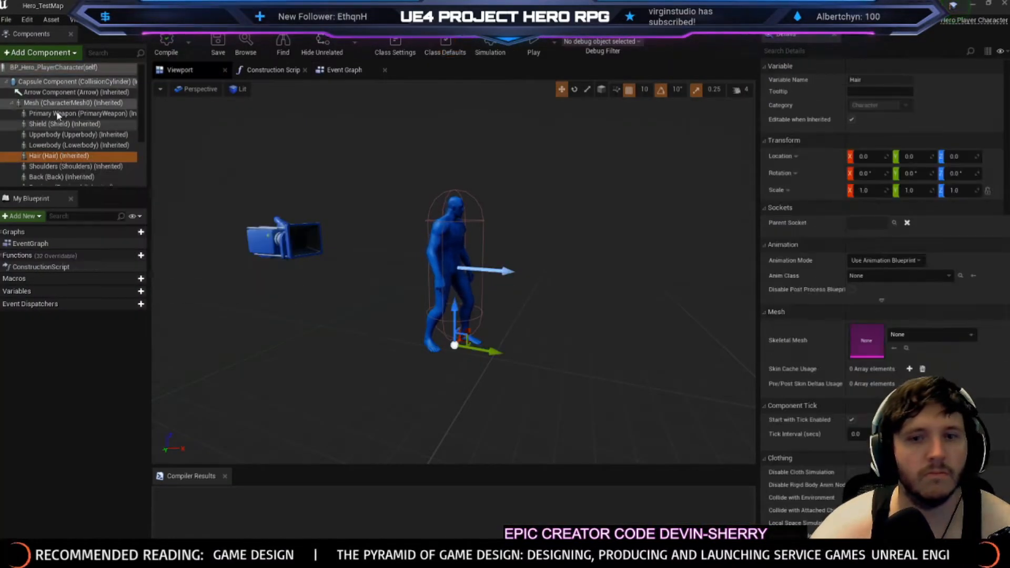
pyautogui.click(38, 4)
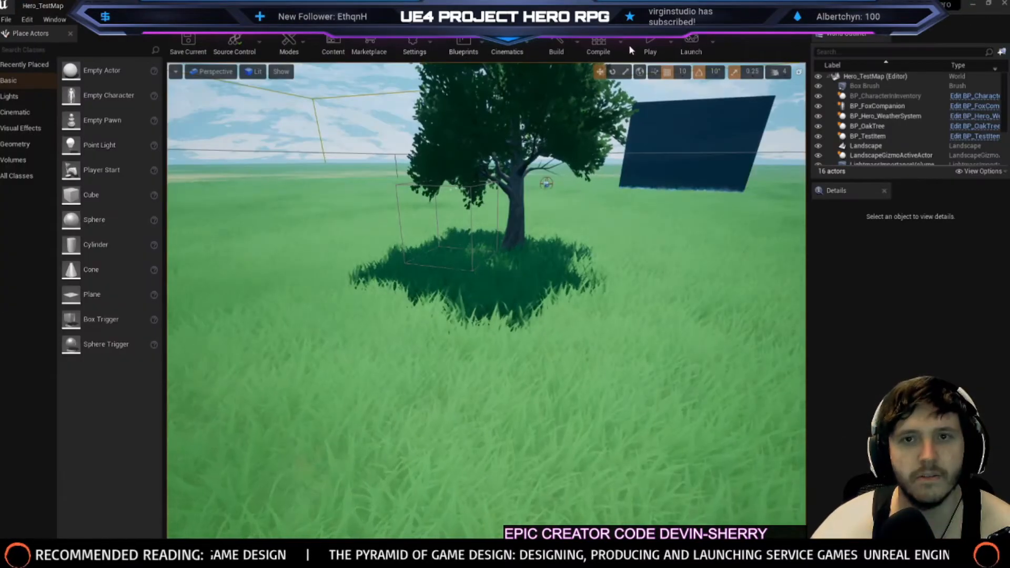
# Play-test the level by running and jumping with the hero, and eject to view the character from the front
pyautogui.click(650, 45)
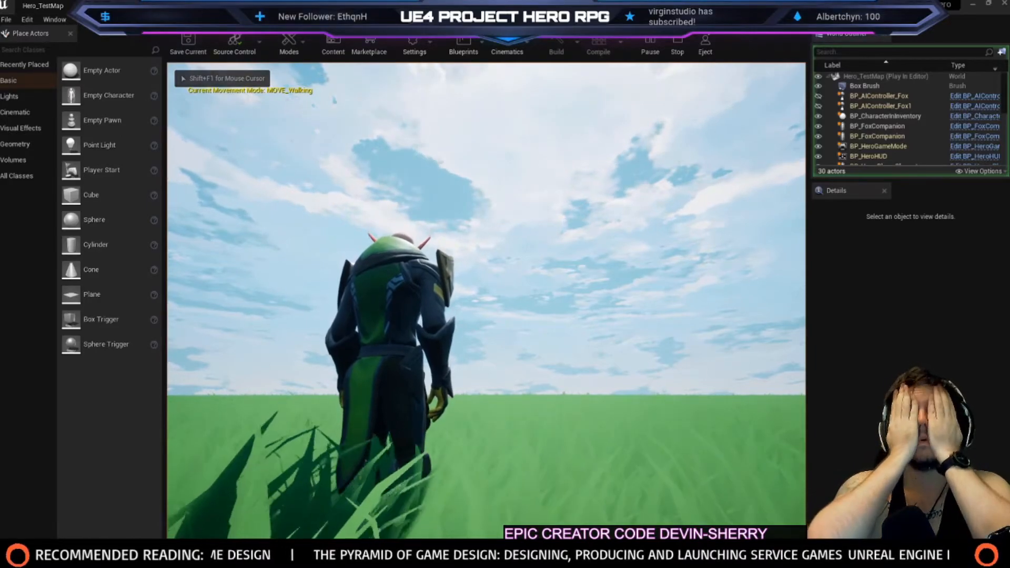
pyautogui.press('space')
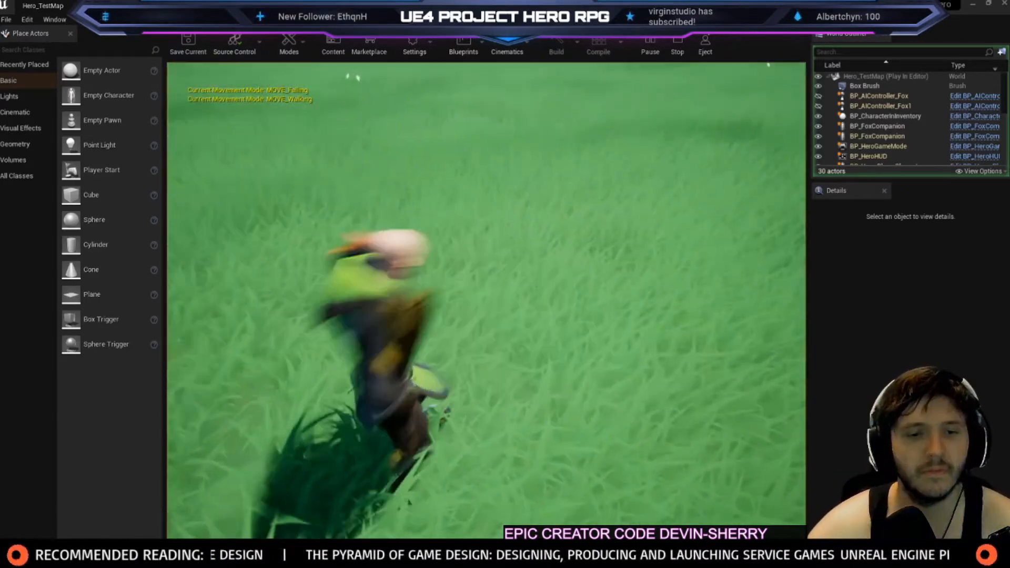
pyautogui.press('w')
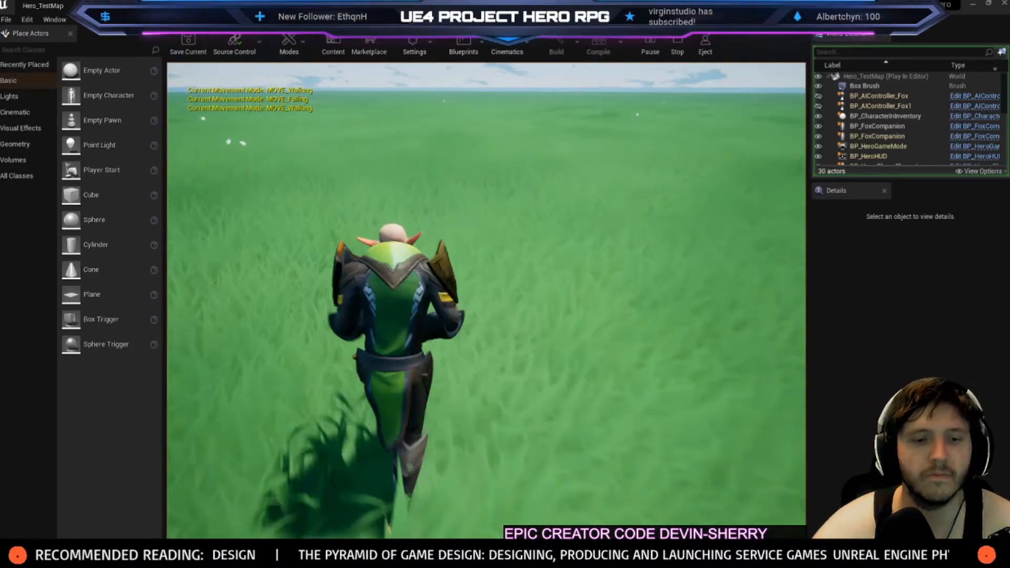
pyautogui.hotkey('shift', 'F1')
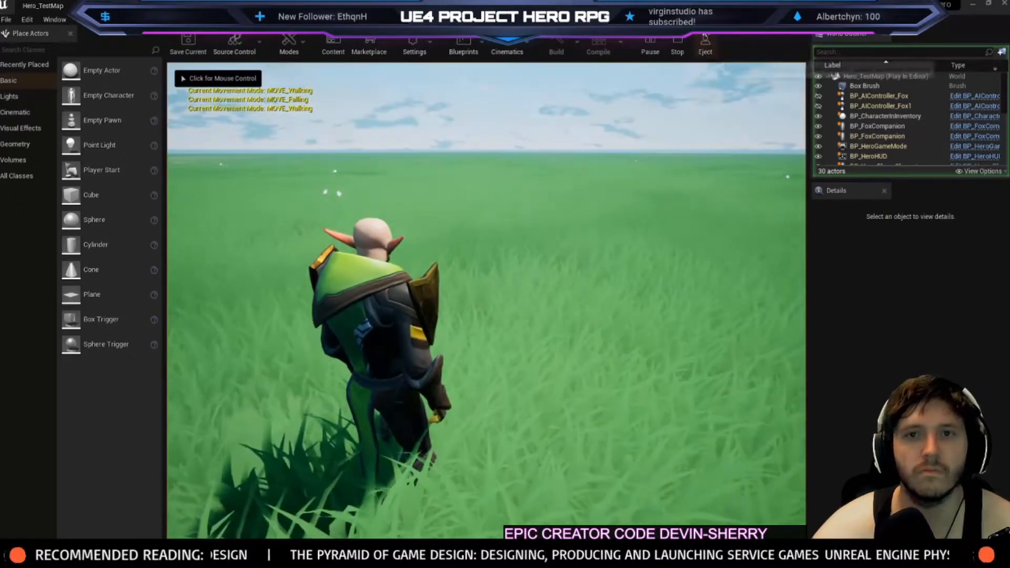
pyautogui.click(705, 38)
pyautogui.moveTo(579, 363); pyautogui.dragTo(577, 336, button='right')
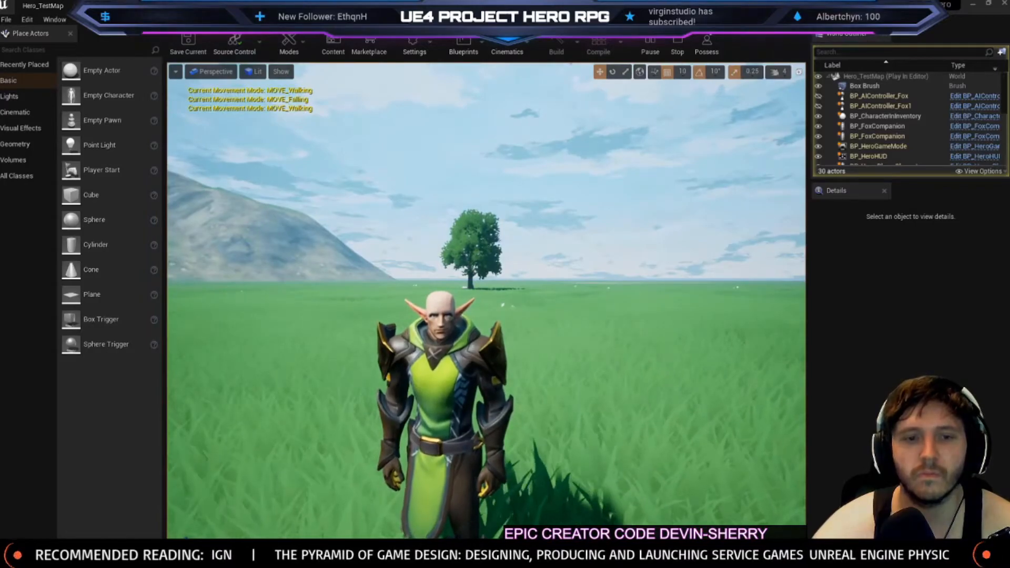
# Select the hero's inherited Hair component in the running game and raise it vertically to the character's head
pyautogui.click(441, 379)
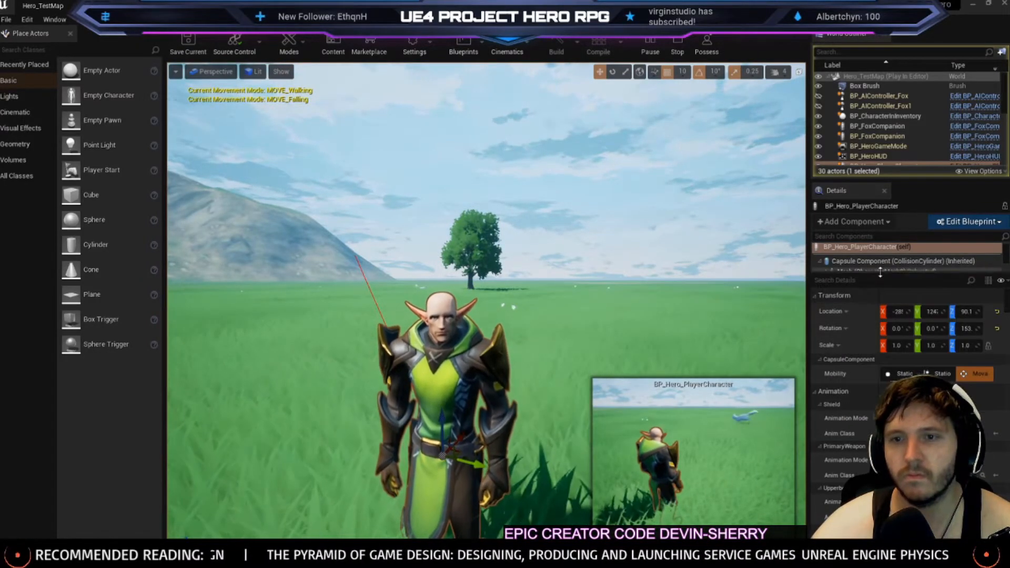
pyautogui.moveTo(881, 271); pyautogui.dragTo(881, 355)
pyautogui.click(878, 325)
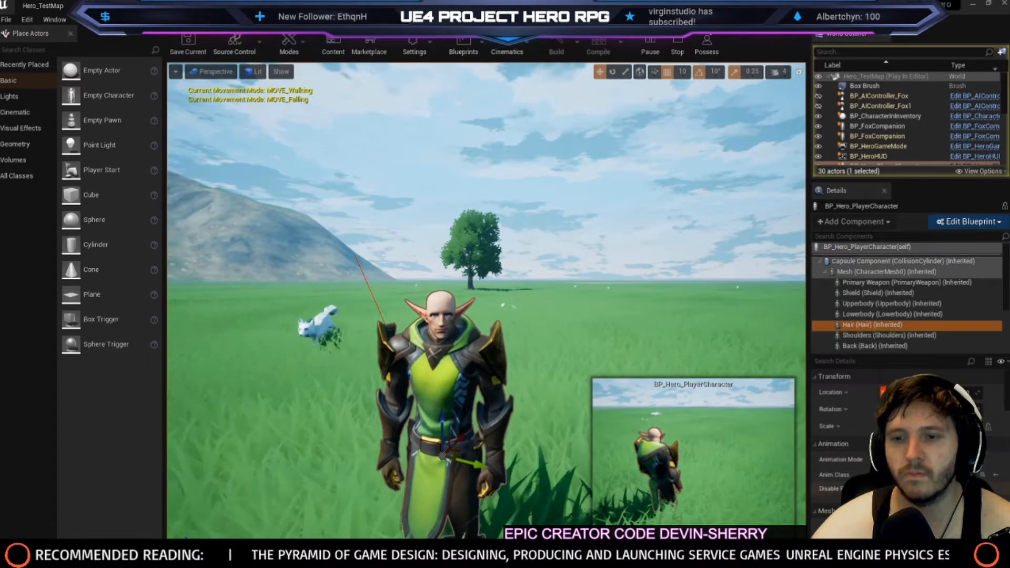
pyautogui.moveTo(705, 368)
pyautogui.mouseDown(button='right')
pyautogui.moveTo(684, 368)
pyautogui.moveTo(737, 367)
pyautogui.moveTo(737, 379)
pyautogui.moveTo(716, 358)
pyautogui.mouseUp(button='right')
pyautogui.moveTo(474, 369); pyautogui.dragTo(474, 337, button='right')
pyautogui.moveTo(460, 139); pyautogui.dragTo(464, 64)
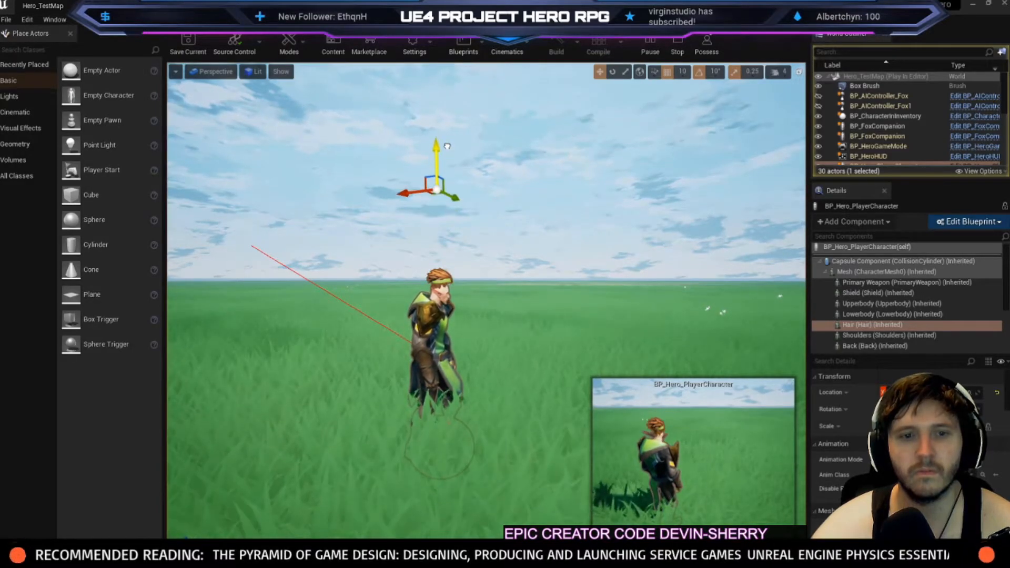
pyautogui.moveTo(525, 330)
pyautogui.mouseDown()
pyautogui.moveTo(579, 295)
pyautogui.moveTo(526, 330)
pyautogui.mouseUp()
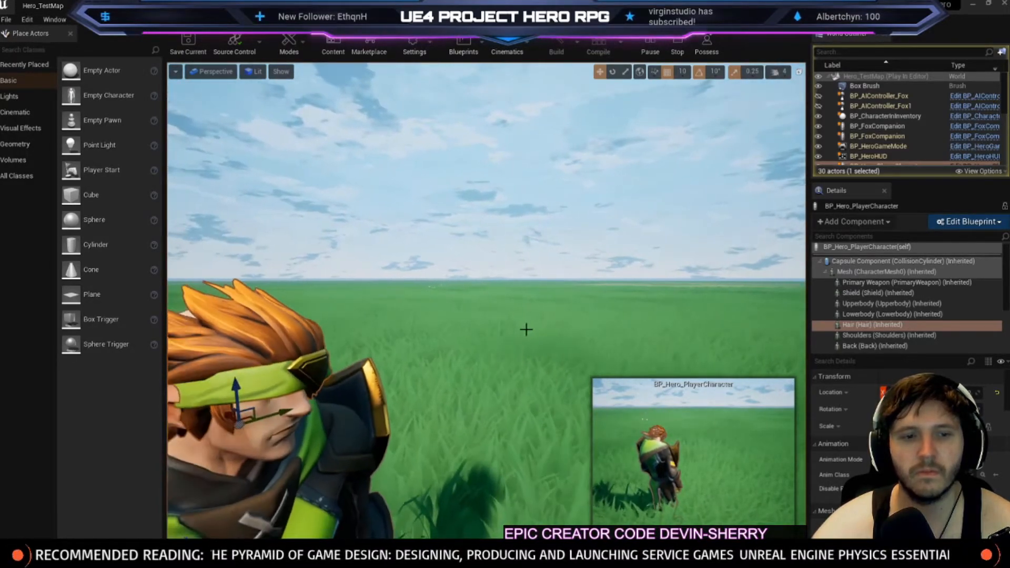
pyautogui.moveTo(543, 293); pyautogui.dragTo(521, 326)
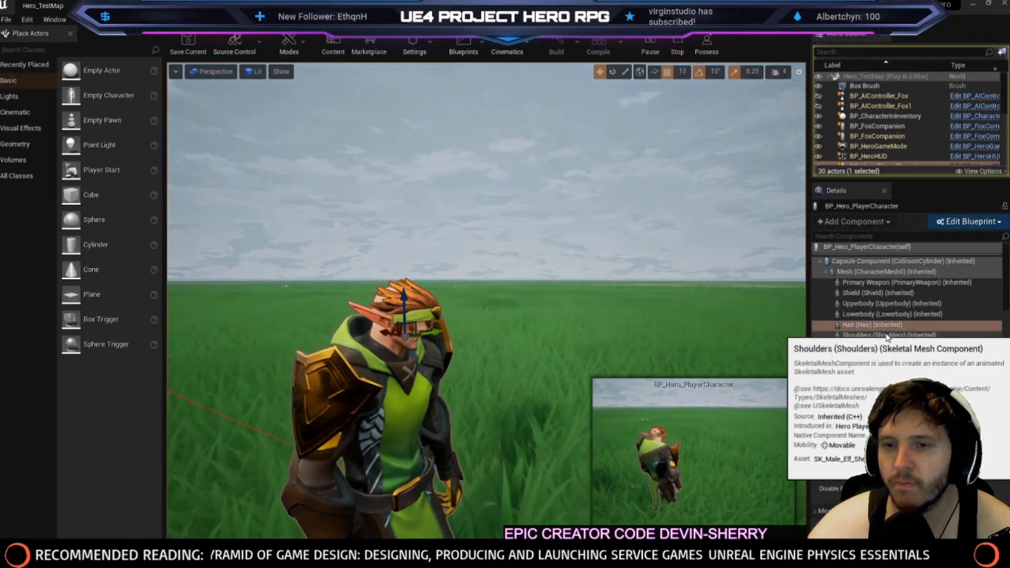
# Examine the raised Hair component's placement and location on the hero, and stop the play session
pyautogui.click(873, 324)
pyautogui.moveTo(684, 241); pyautogui.dragTo(692, 253, button='right')
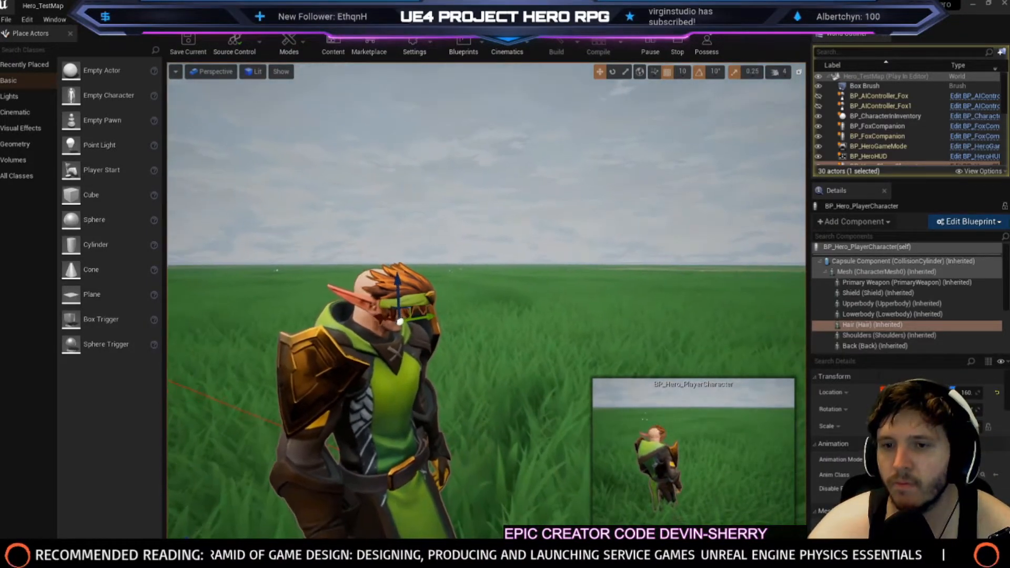
pyautogui.click(676, 47)
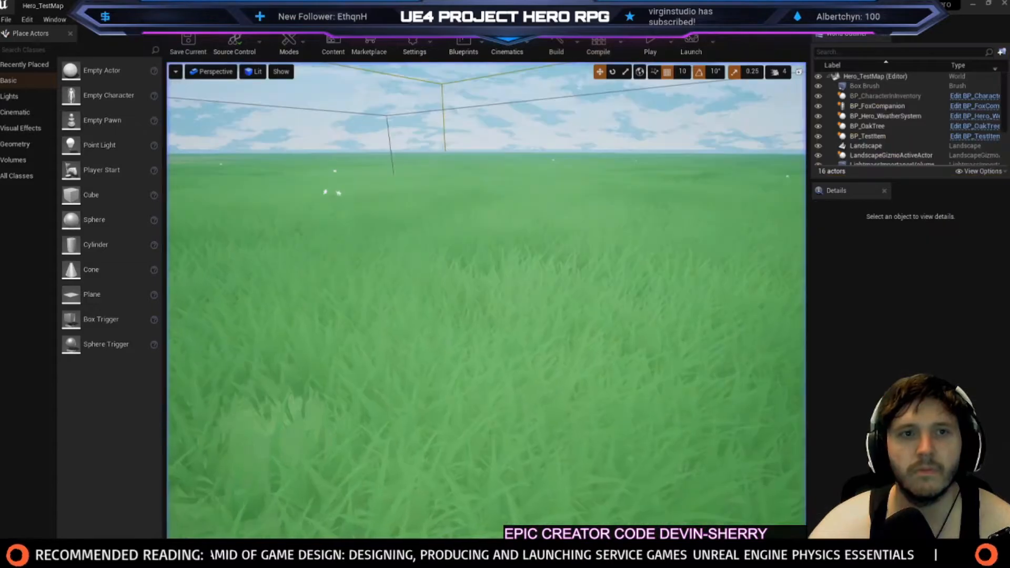
# Connect a Hair reference to Set Master Pose Component's Target in the Construction Script, tidy the Mesh and Lowerbody nodes, and save the blueprint
pyautogui.click(271, 70)
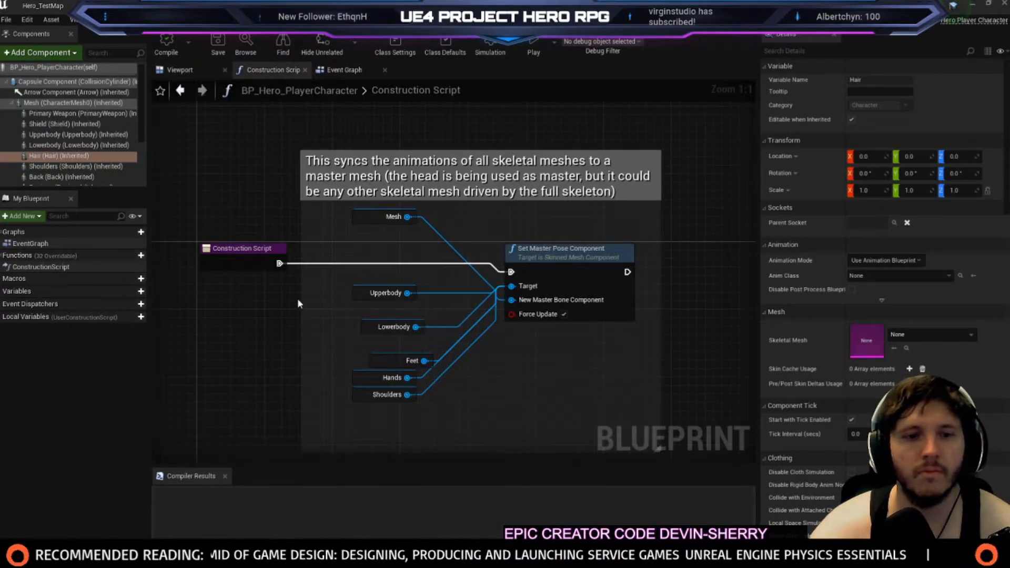
pyautogui.moveTo(58, 156); pyautogui.dragTo(520, 288)
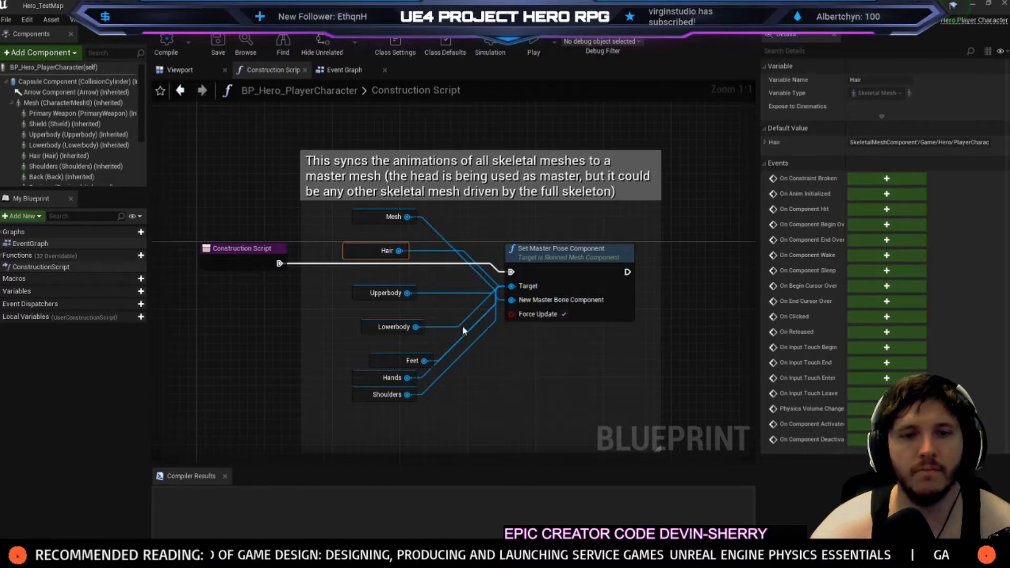
pyautogui.moveTo(356, 340); pyautogui.dragTo(357, 222)
pyautogui.moveTo(372, 330); pyautogui.dragTo(358, 321)
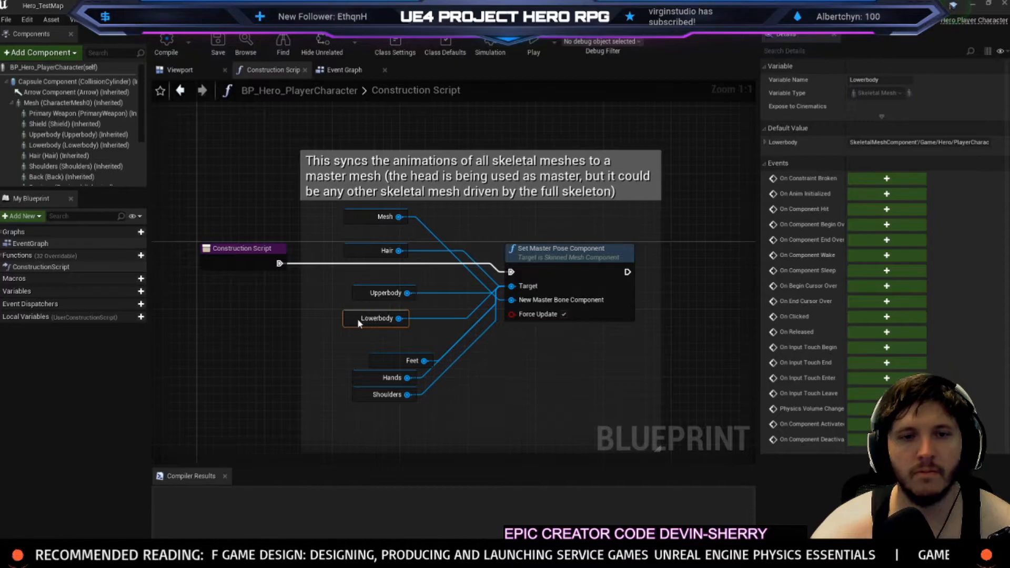
pyautogui.click(218, 46)
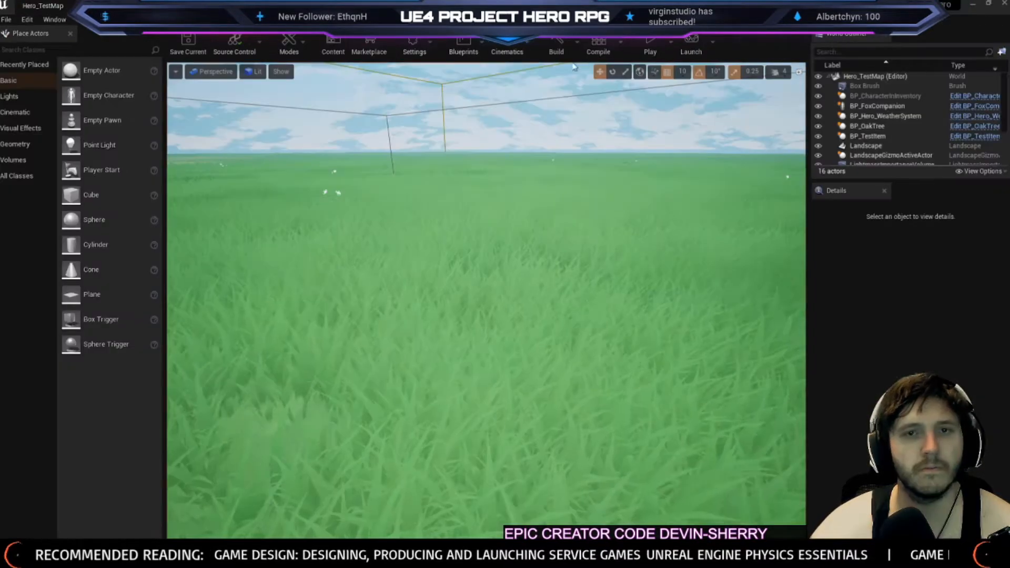
# Play-test the hero with Hair in the master pose setup by running and jumping, and eject to inspect the character
pyautogui.click(656, 40)
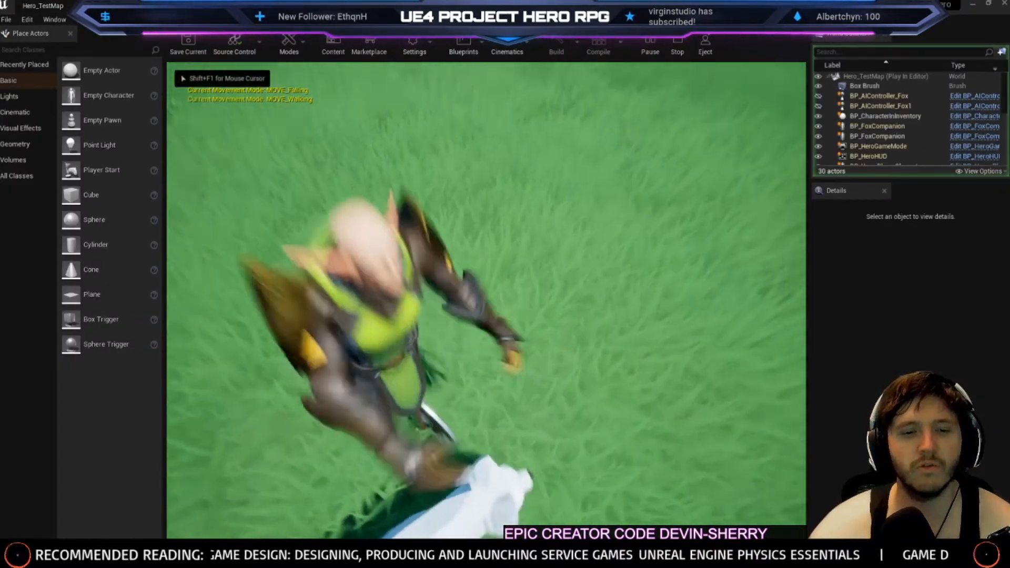
pyautogui.press('w')
pyautogui.press('space')
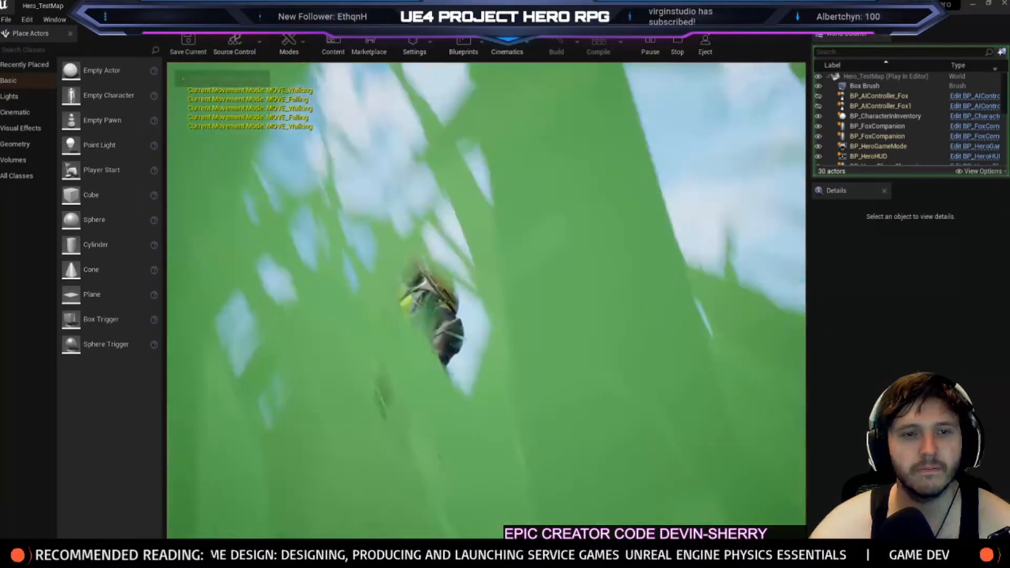
pyautogui.press('space')
pyautogui.hotkey('shift', 'F1')
pyautogui.click(705, 44)
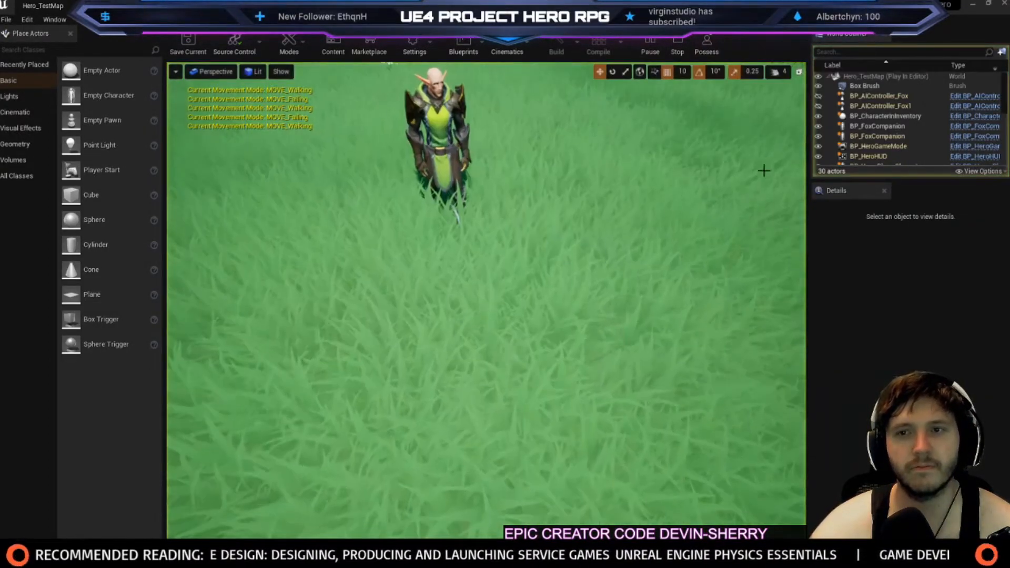
# Examine the hero's inherited Hair component in the running game from several angles, and return to the Construction Script
pyautogui.click(432, 105)
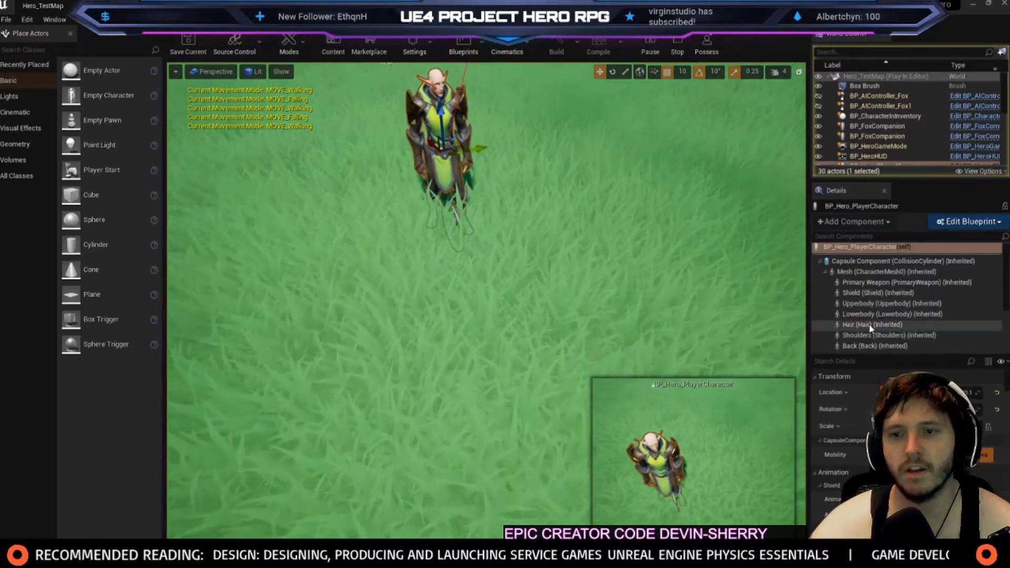
pyautogui.press('f')
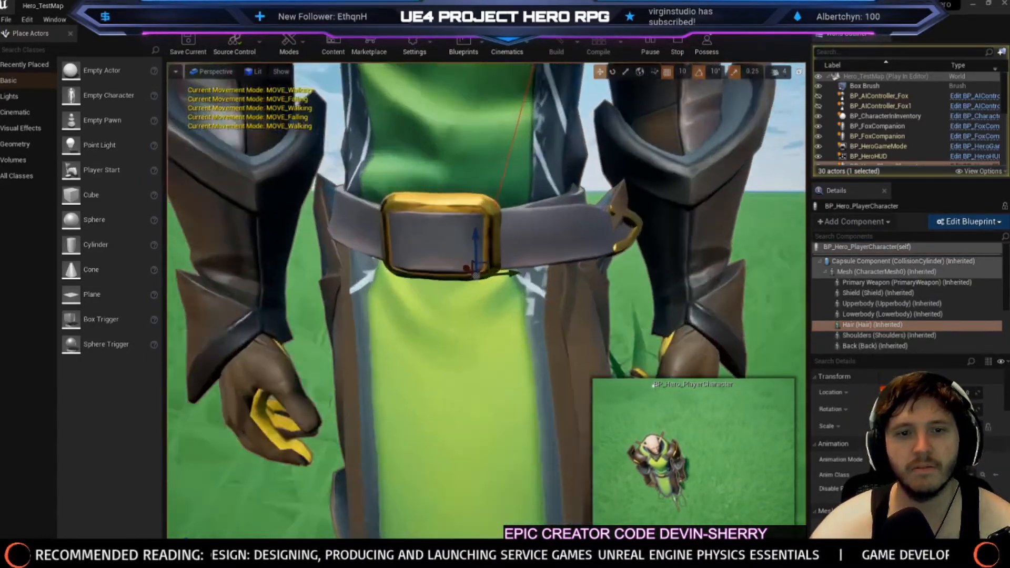
pyautogui.moveTo(486, 301); pyautogui.dragTo(491, 274, button='right')
pyautogui.moveTo(327, 416); pyautogui.dragTo(329, 264)
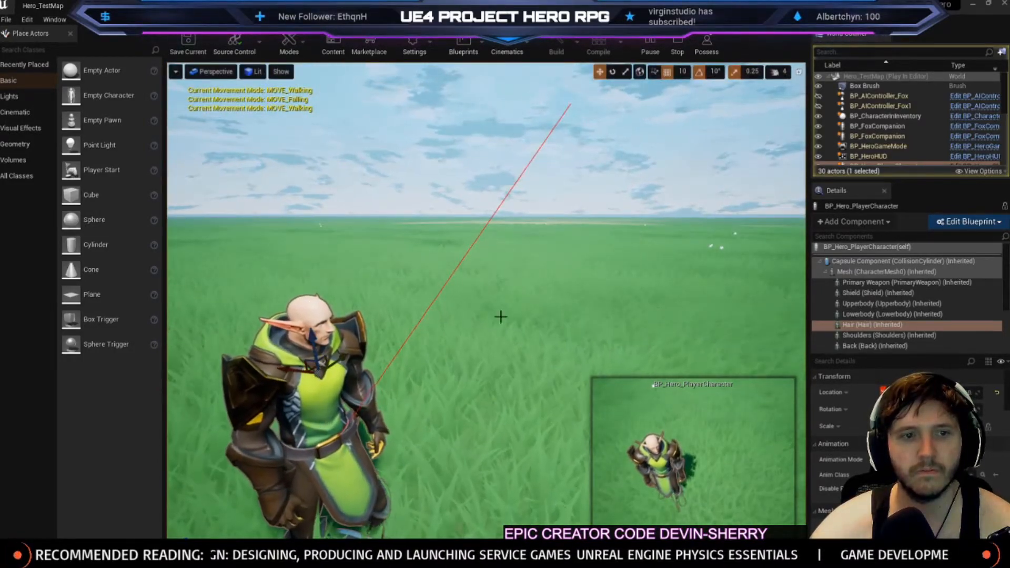
pyautogui.moveTo(497, 311); pyautogui.dragTo(548, 311, button='right')
pyautogui.moveTo(284, 321); pyautogui.dragTo(297, 153)
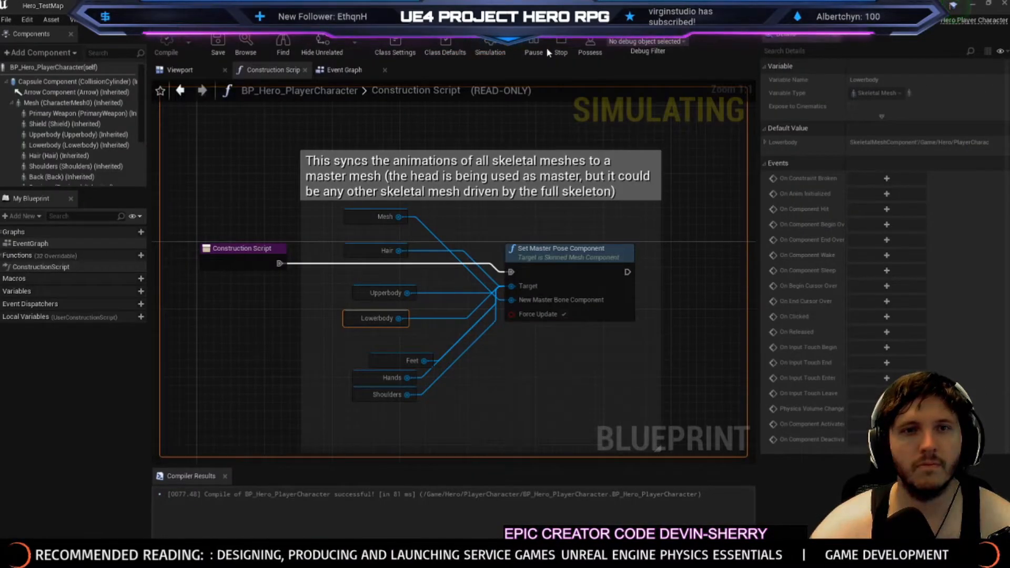
# Delete the Hair reference from the Construction Script's master pose setup and compile the player character blueprint
pyautogui.click(352, 248)
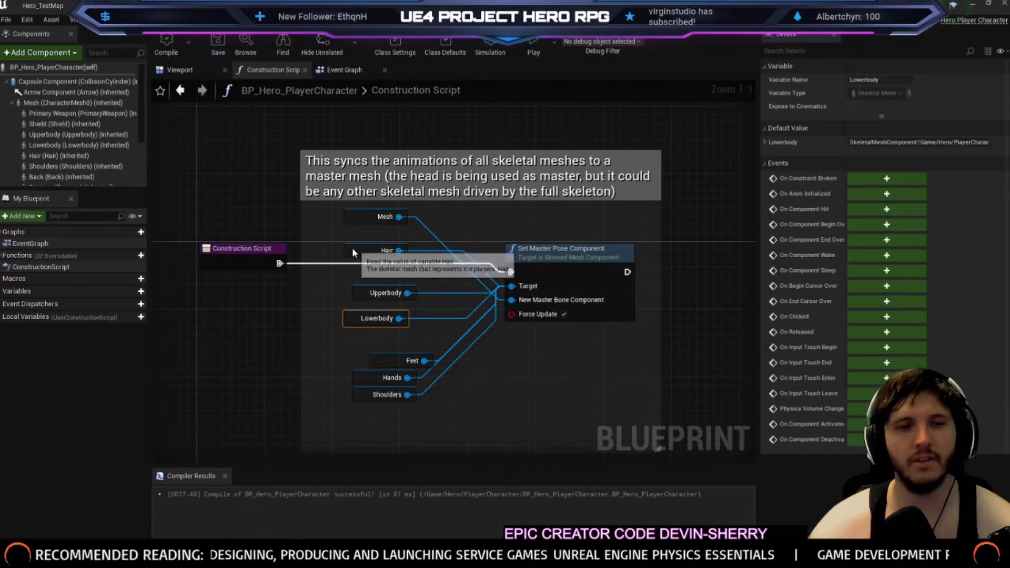
pyautogui.press('Delete')
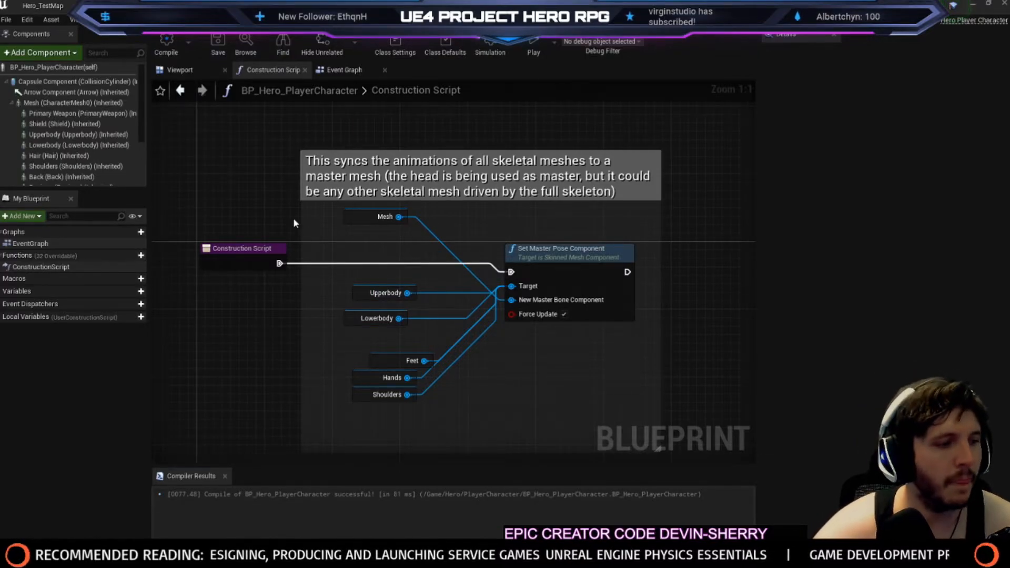
pyautogui.click(166, 43)
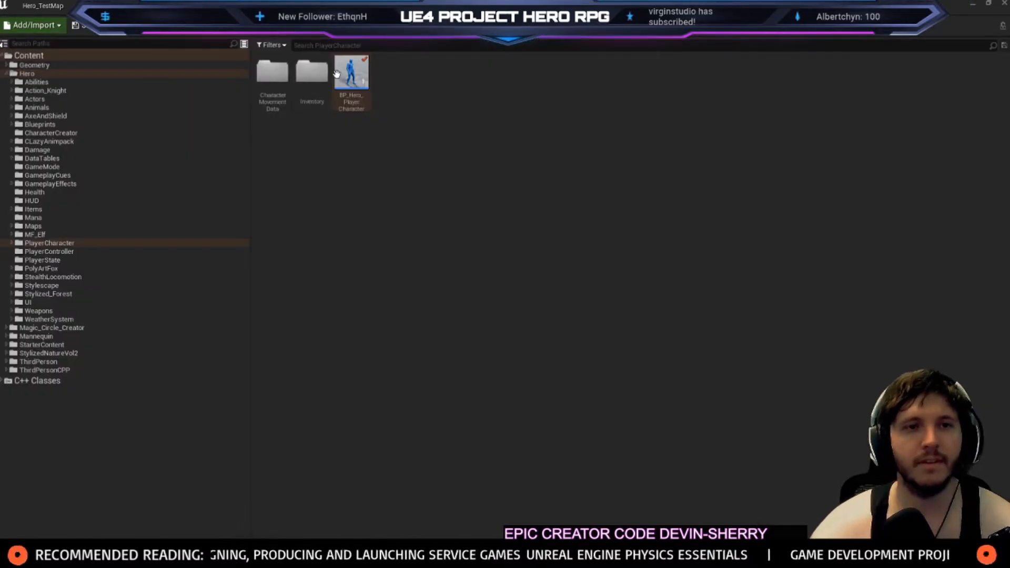
pyautogui.doubleClick(336, 73)
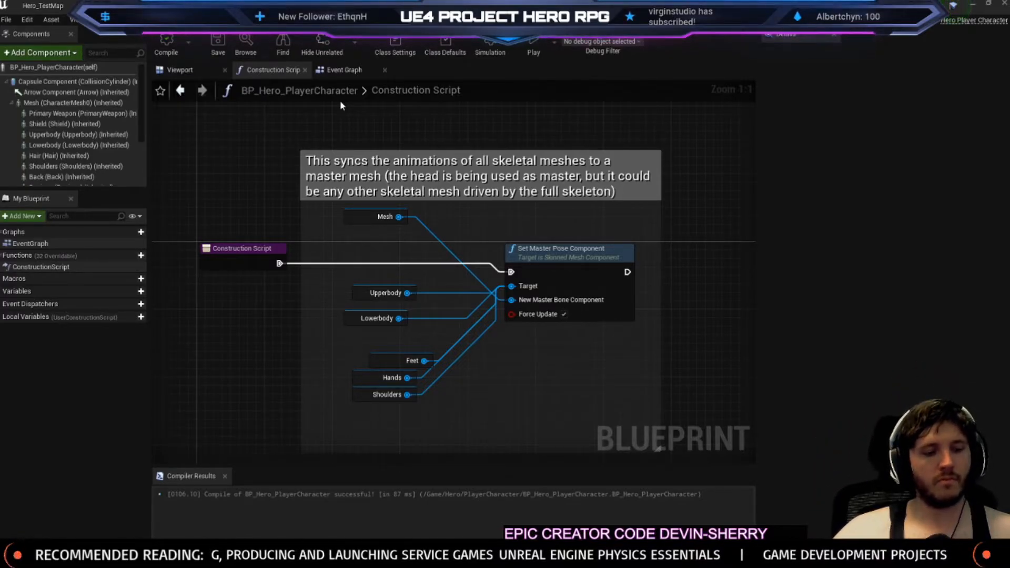
# Check the Mesh, Upperbody and Hair component settings, and place Hair and Mesh references in the Event Graph
pyautogui.click(74, 103)
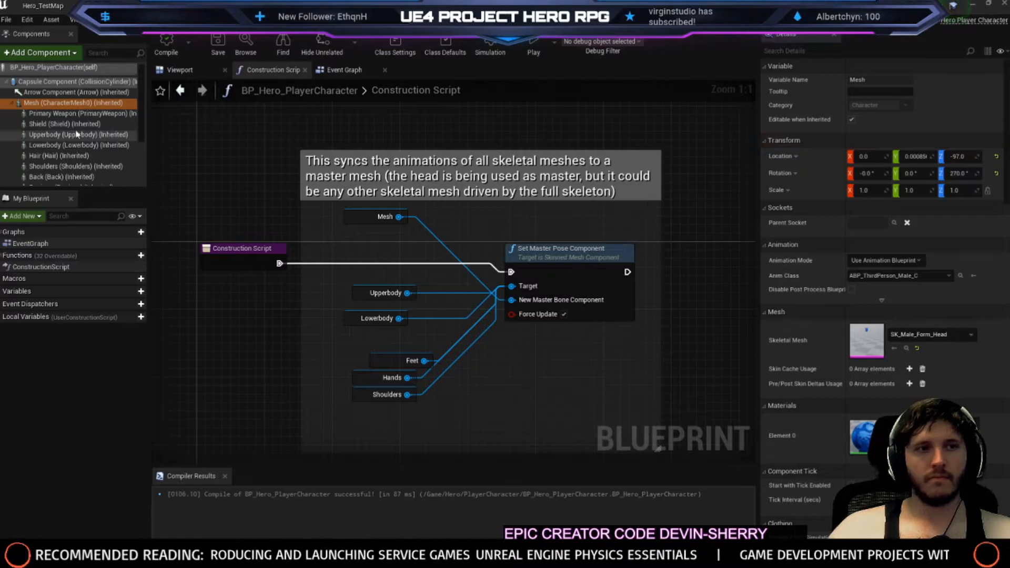
pyautogui.click(56, 135)
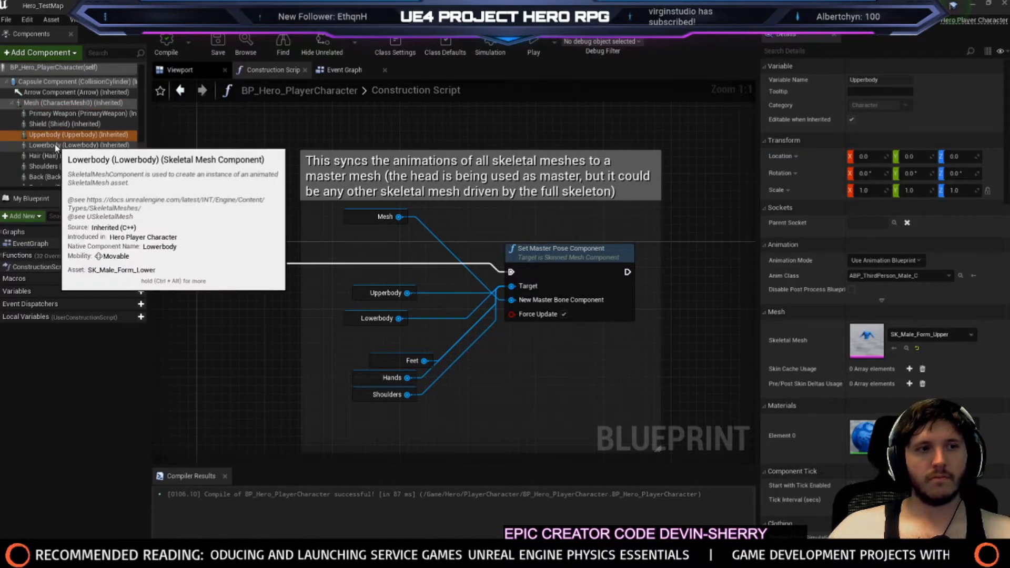
pyautogui.click(51, 155)
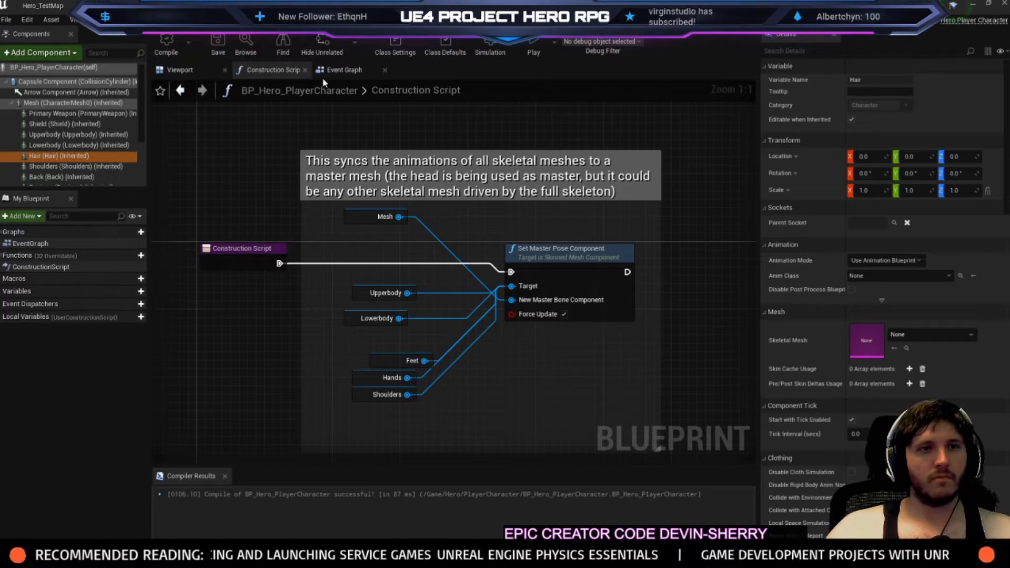
pyautogui.click(343, 70)
pyautogui.moveTo(73, 157); pyautogui.dragTo(275, 197)
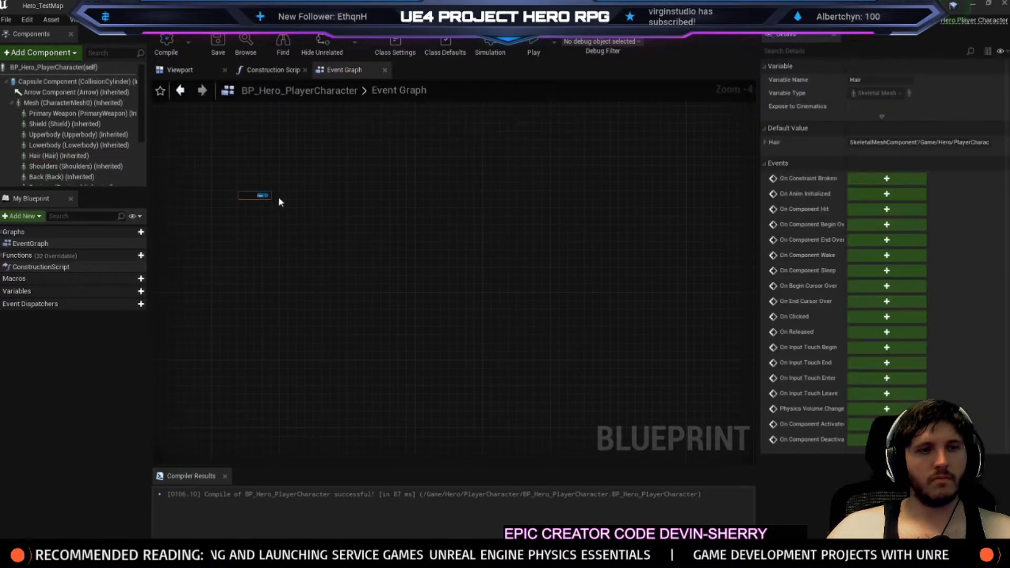
pyautogui.click(50, 93)
pyautogui.keyDown('ctrl'); pyautogui.click(35, 103); pyautogui.keyUp('ctrl')
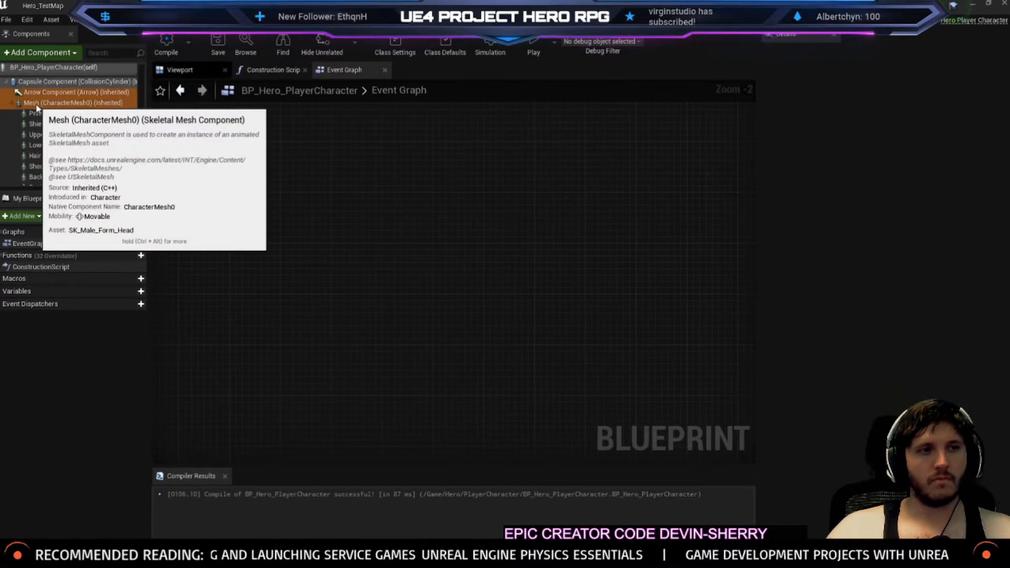
pyautogui.moveTo(35, 102); pyautogui.dragTo(233, 148)
pyautogui.moveTo(260, 206); pyautogui.dragTo(234, 155)
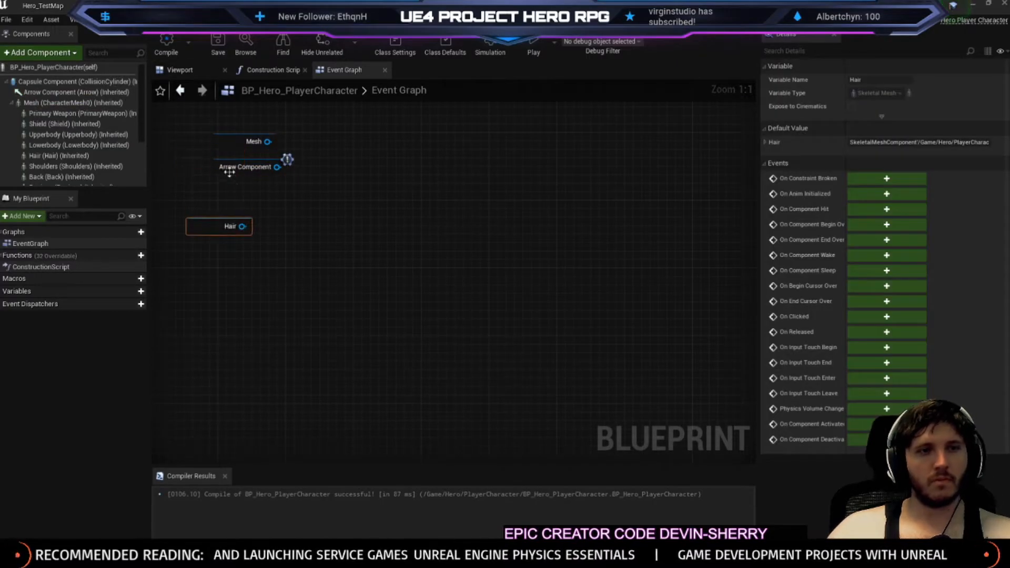
pyautogui.click(289, 249)
pyautogui.scroll(-3, 289, 249)
pyautogui.moveTo(295, 236); pyautogui.dragTo(277, 226, button='right')
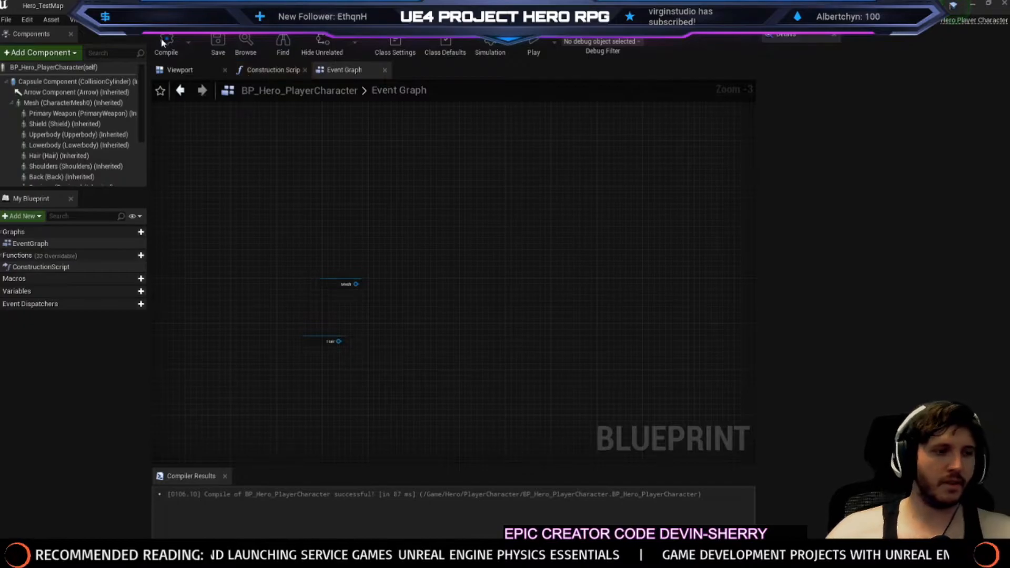
# Add an Event BeginPlay node above the Mesh and Hair references
pyautogui.rightClick(322, 193)
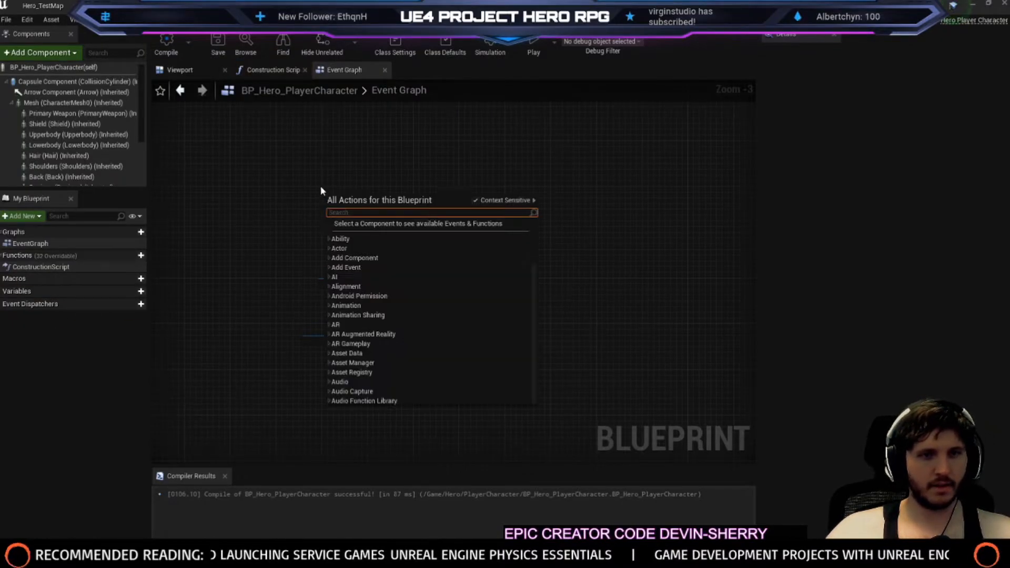
pyautogui.write('beginplay')
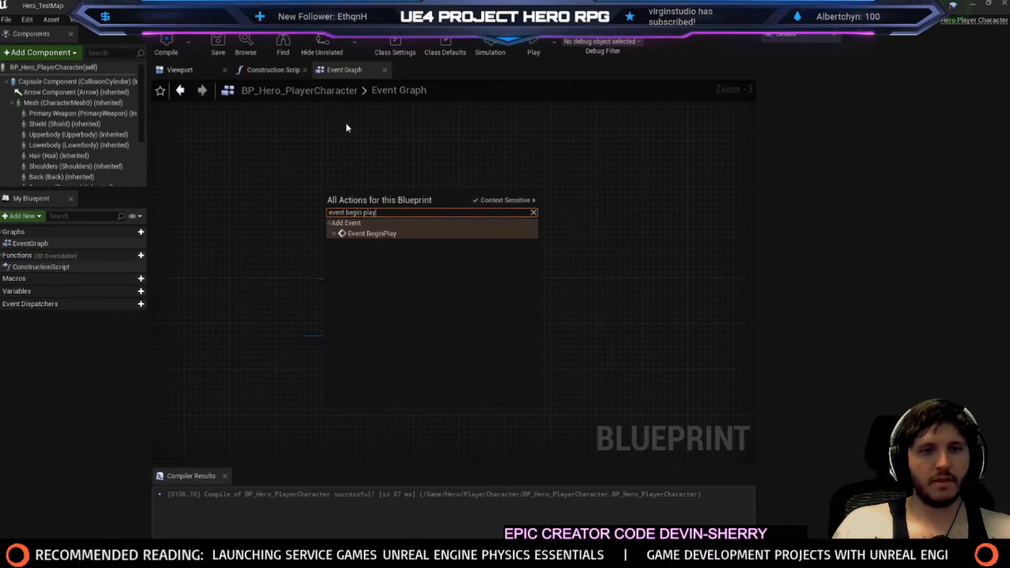
pyautogui.press('Return')
pyautogui.scroll(3, 344, 266)
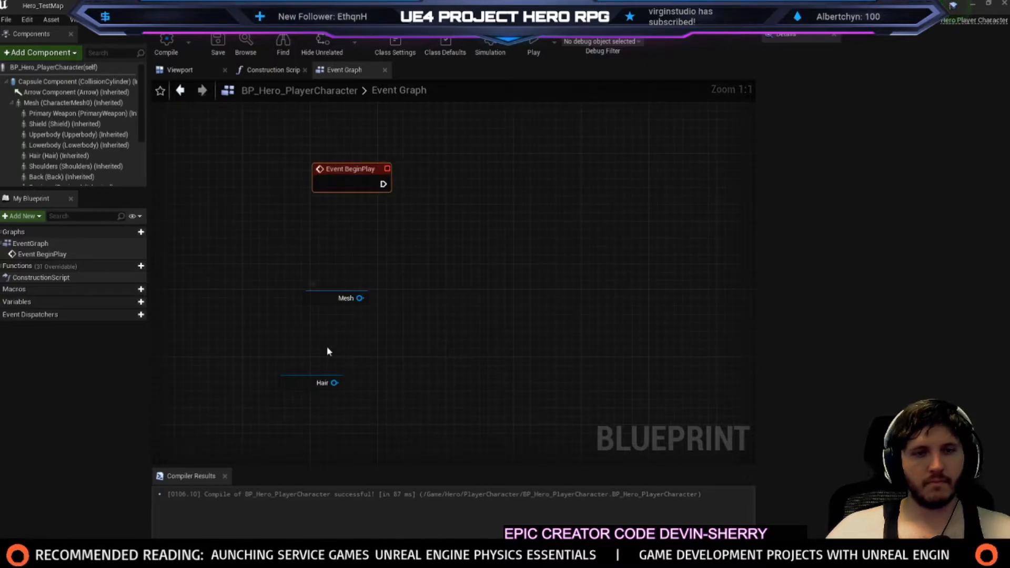
pyautogui.moveTo(303, 384); pyautogui.dragTo(428, 198)
pyautogui.write('attach t')
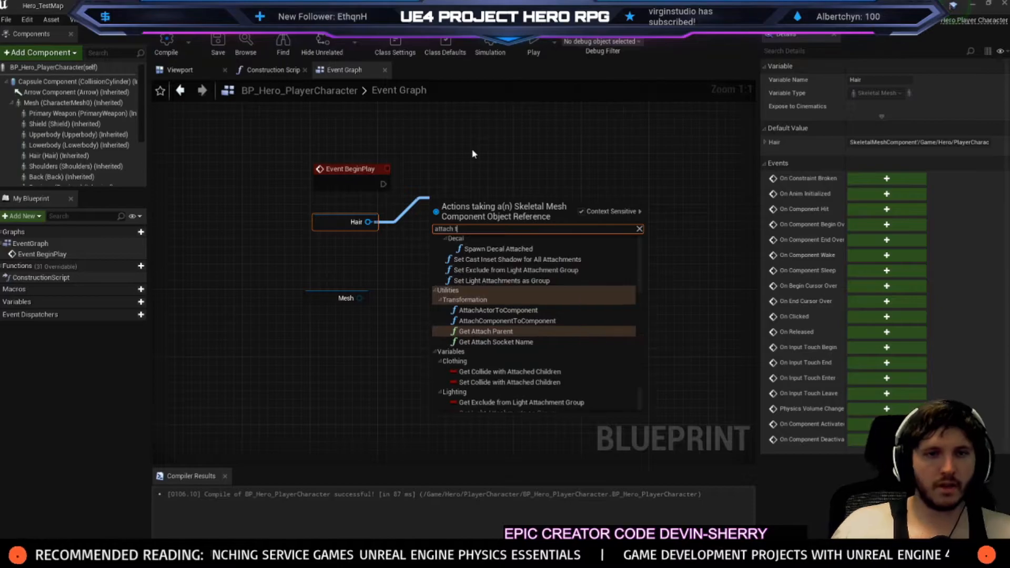
pyautogui.write('o com')
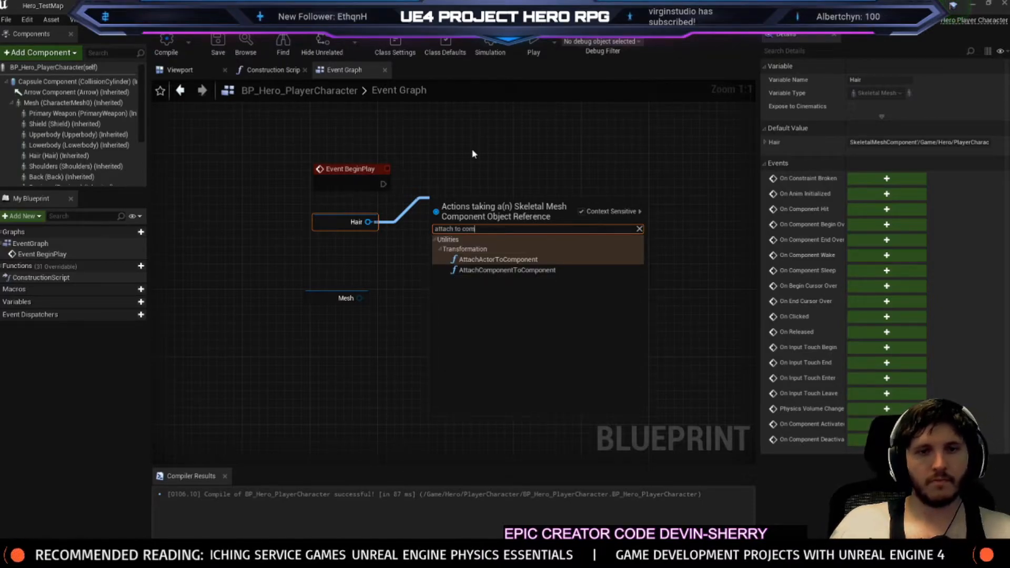
pyautogui.press('Return')
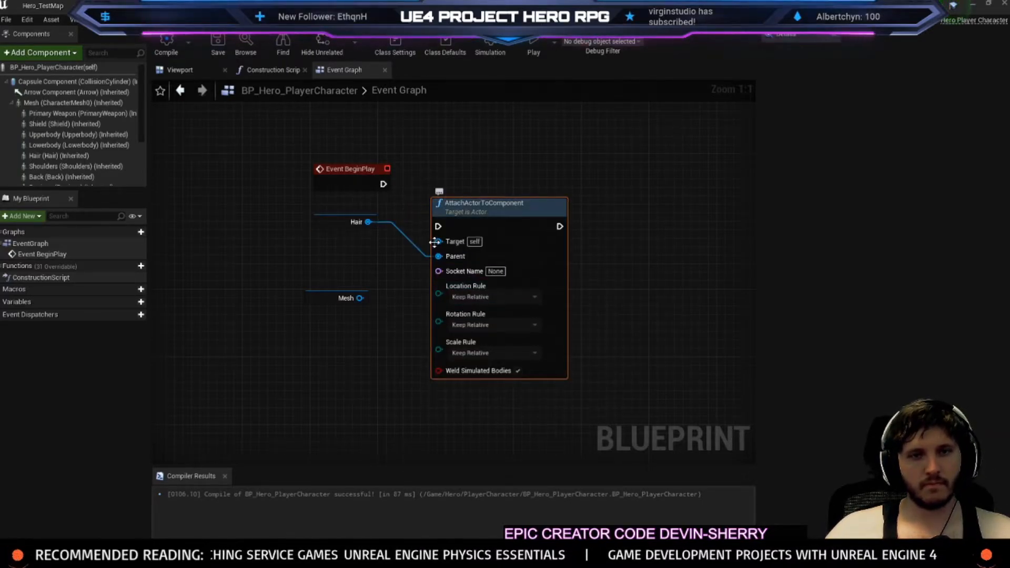
pyautogui.press('Delete')
# Add an AttachComponentToComponent node with Hair as Target and Mesh as Parent, and run it from Event BeginPlay
pyautogui.moveTo(368, 221); pyautogui.dragTo(402, 217)
pyautogui.write('attacht')
pyautogui.press('Down')
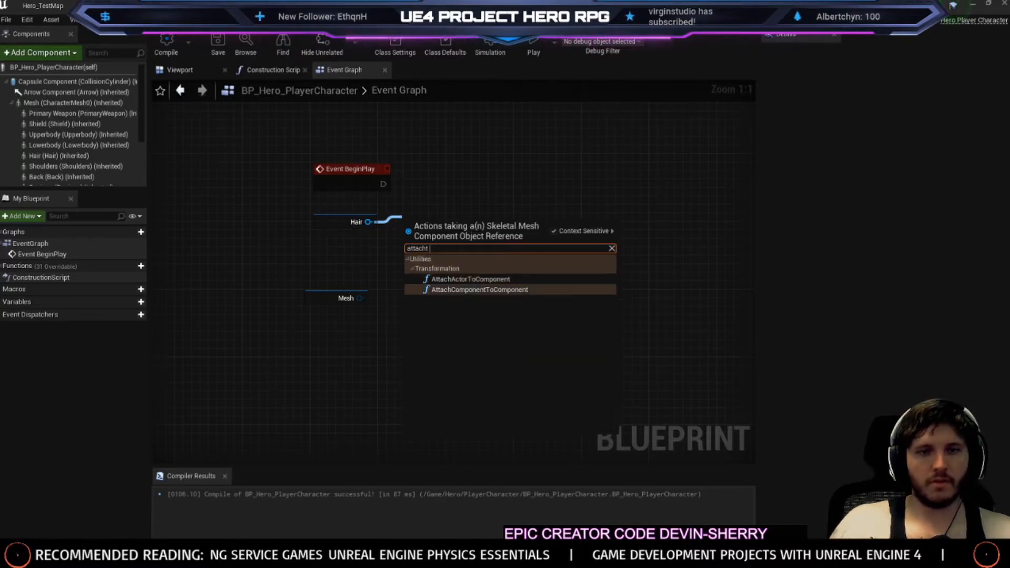
pyautogui.press('Return')
pyautogui.moveTo(492, 273); pyautogui.dragTo(518, 213)
pyautogui.moveTo(438, 220); pyautogui.dragTo(404, 259)
pyautogui.moveTo(436, 222); pyautogui.dragTo(438, 221)
pyautogui.moveTo(383, 184); pyautogui.dragTo(442, 190)
# Set the attach node's Location, Rotation and Scale rules to Snap to Target
pyautogui.click(485, 279)
pyautogui.click(479, 278)
pyautogui.click(482, 280)
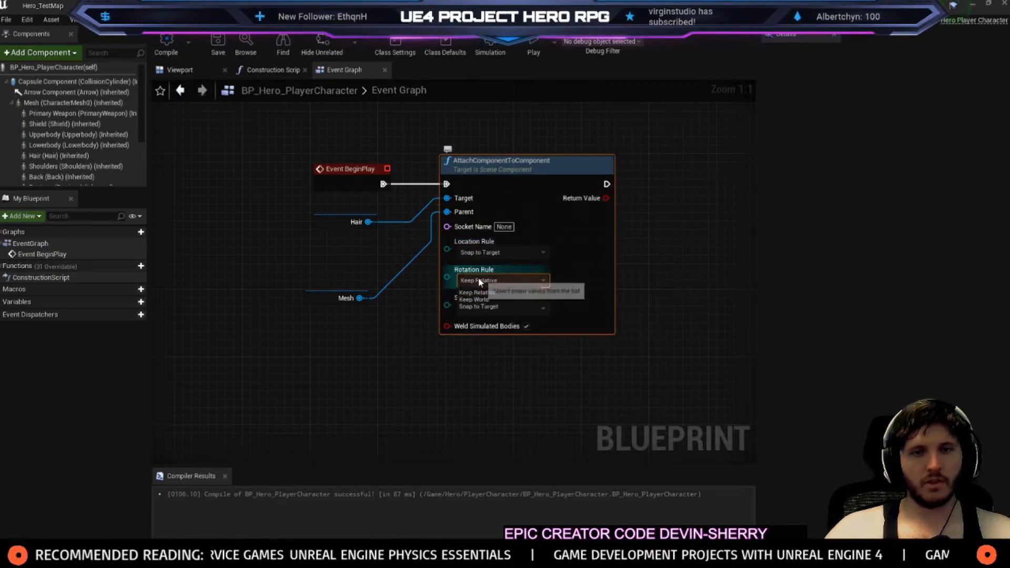
pyautogui.click(479, 306)
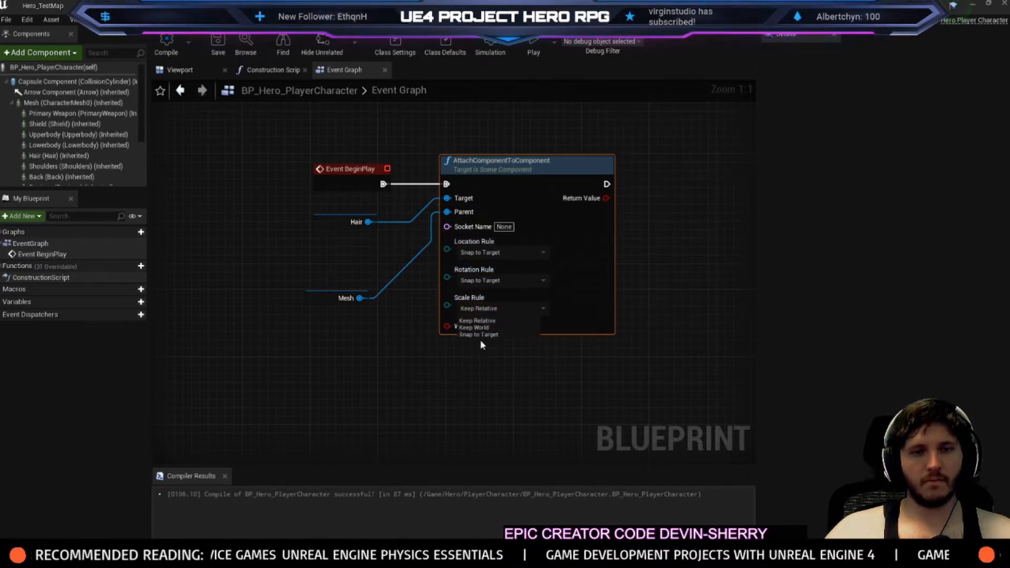
pyautogui.click(480, 335)
# Set the attach node's Socket Name to head_accessories and compile the blueprint
pyautogui.moveTo(432, 95); pyautogui.dragTo(401, 171, button='right')
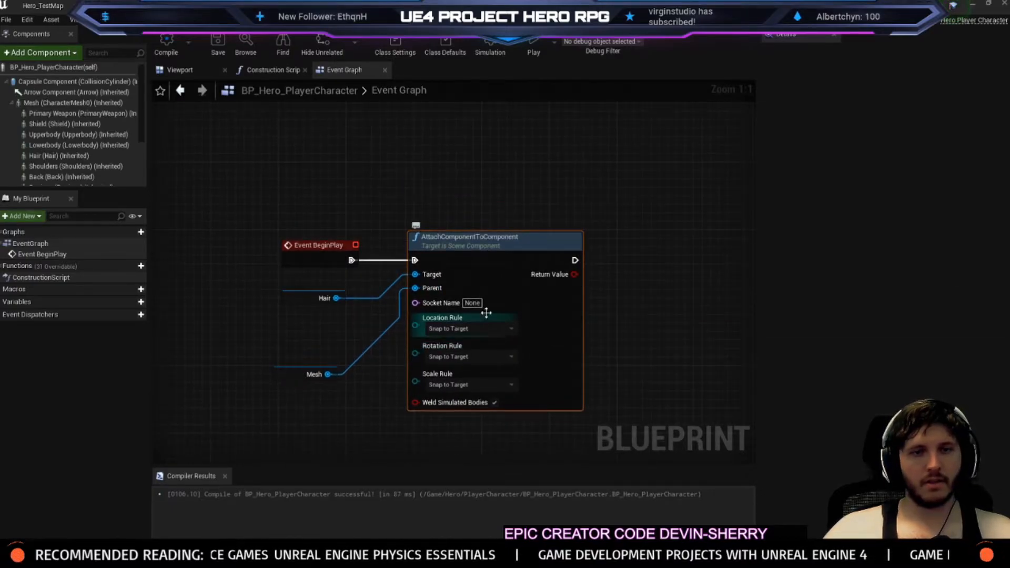
pyautogui.click(472, 303)
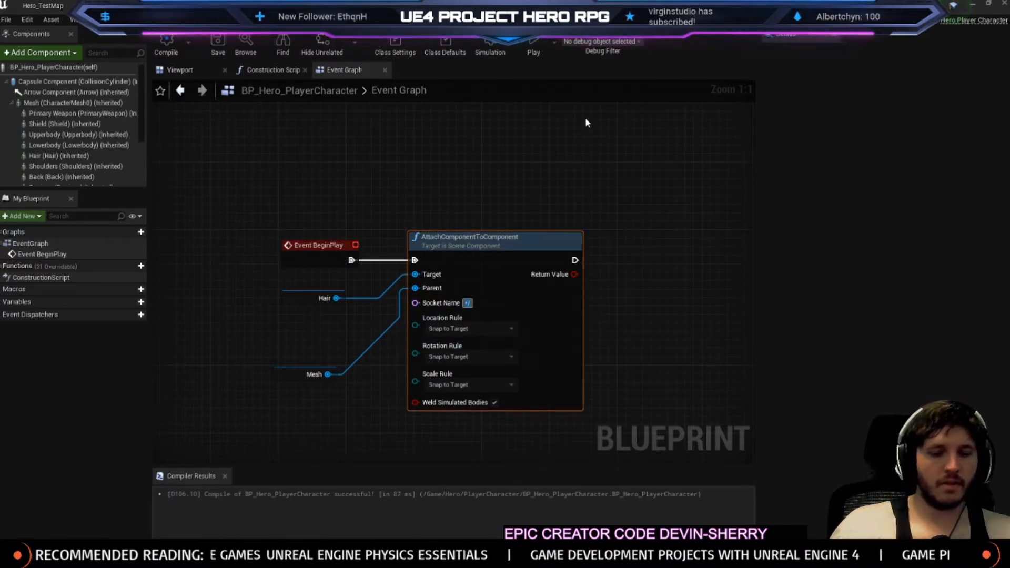
pyautogui.write('head_accessories')
pyautogui.press('Return')
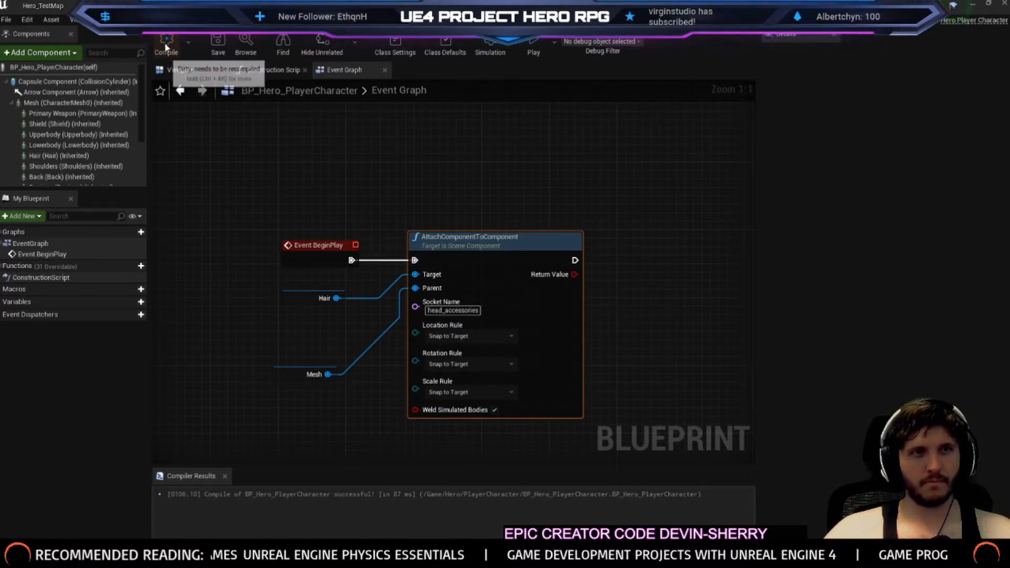
# Add a Print String after the attach node that prints its Return Value, then compile and save the blueprint
pyautogui.moveTo(579, 258); pyautogui.dragTo(611, 262)
pyautogui.write('print')
pyautogui.press('Return')
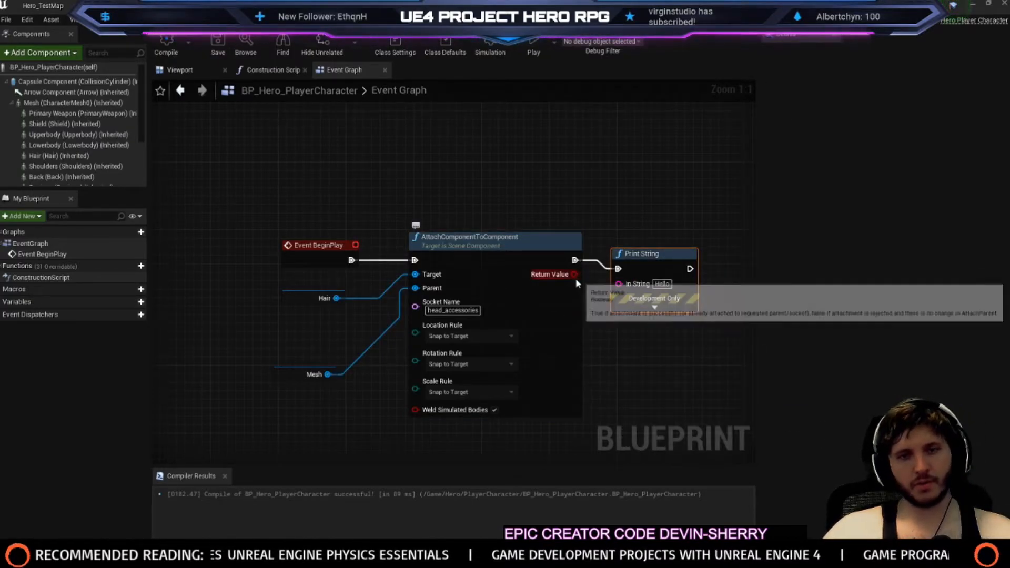
pyautogui.moveTo(575, 275); pyautogui.dragTo(619, 282)
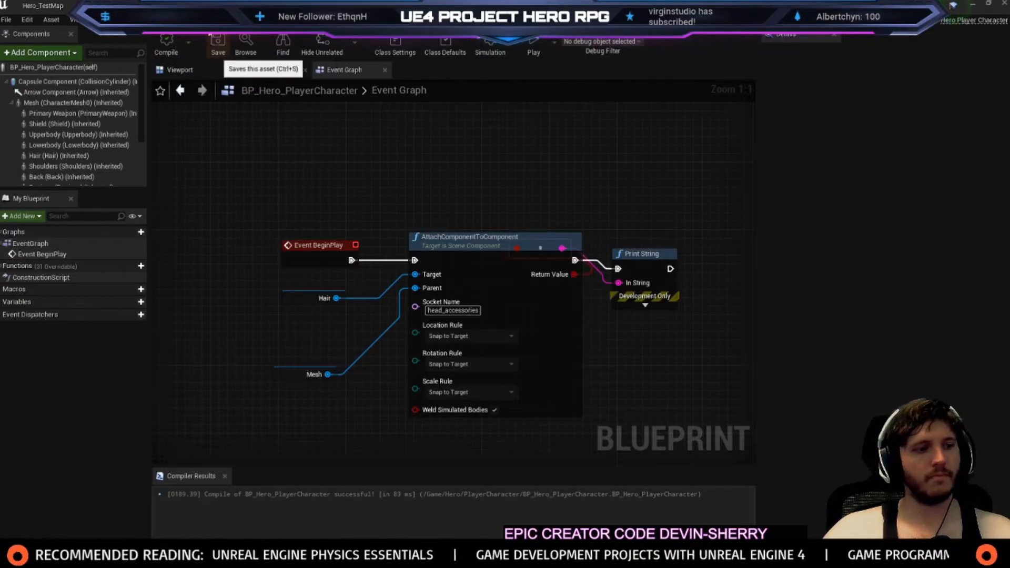
# Play-test the level to inspect the hair attachment while the hero walks and jumps, then stop the session
pyautogui.click(43, 6)
pyautogui.click(650, 41)
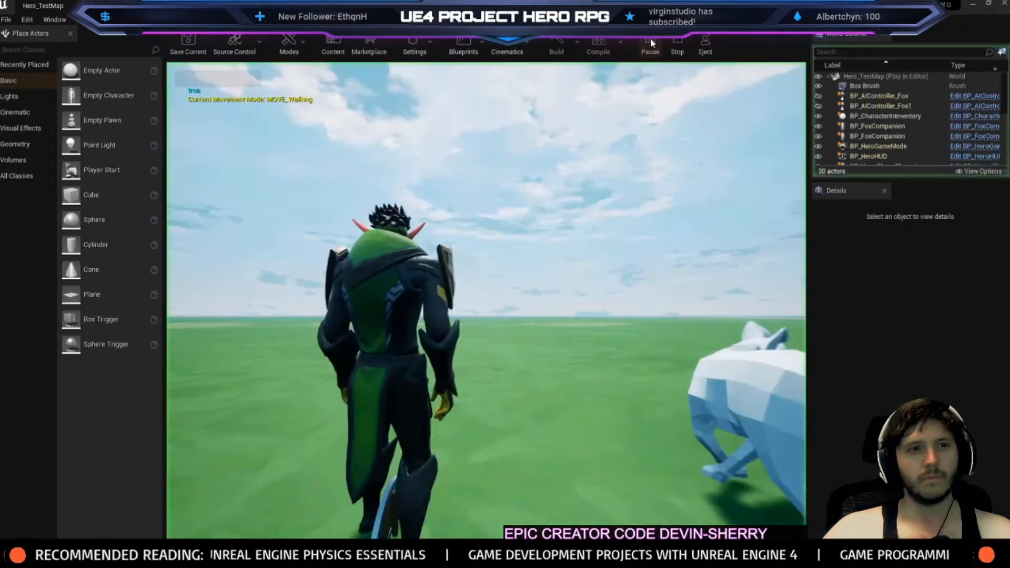
pyautogui.click(600, 203)
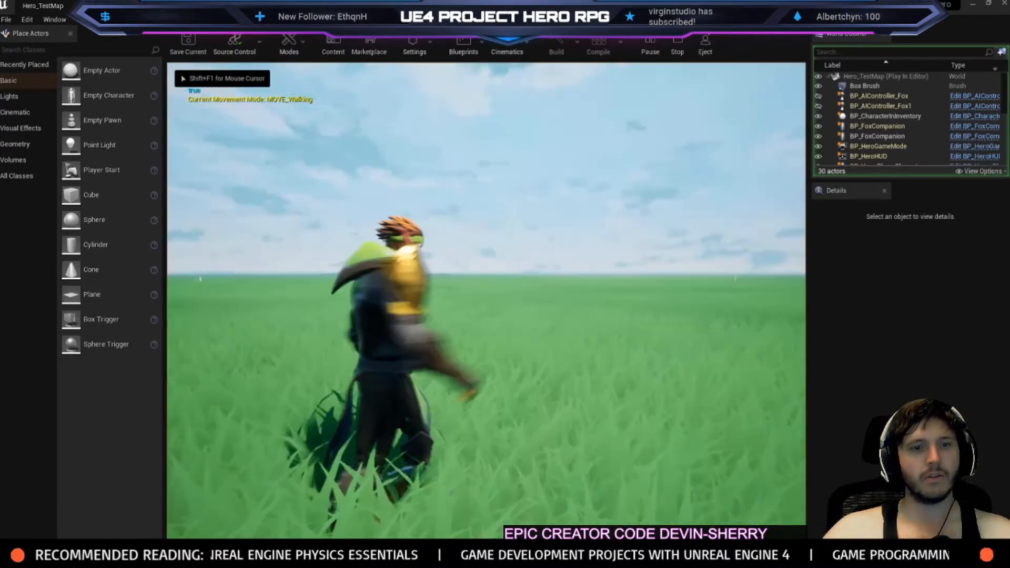
pyautogui.press('w')
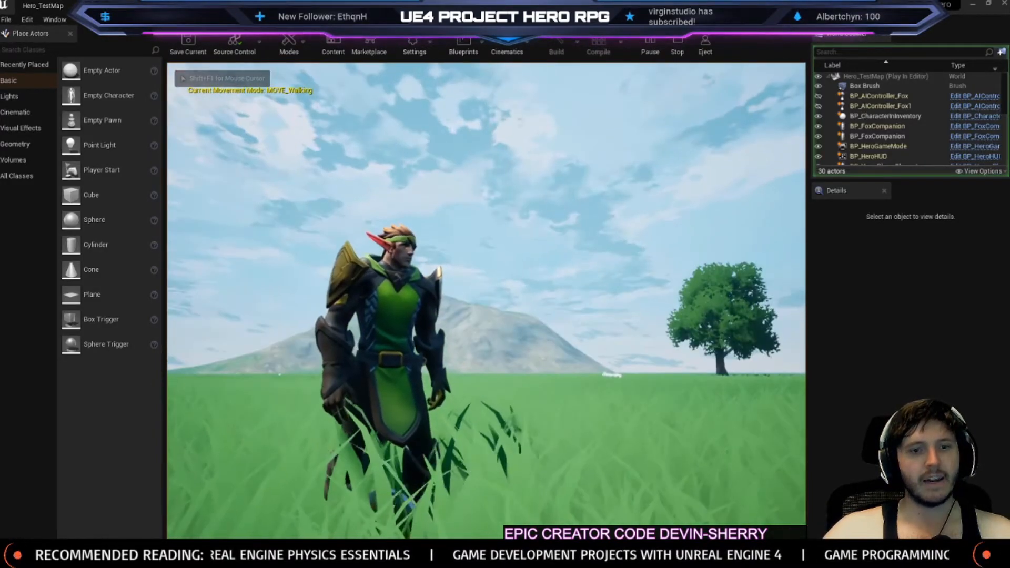
pyautogui.press('space')
pyautogui.press('Escape')
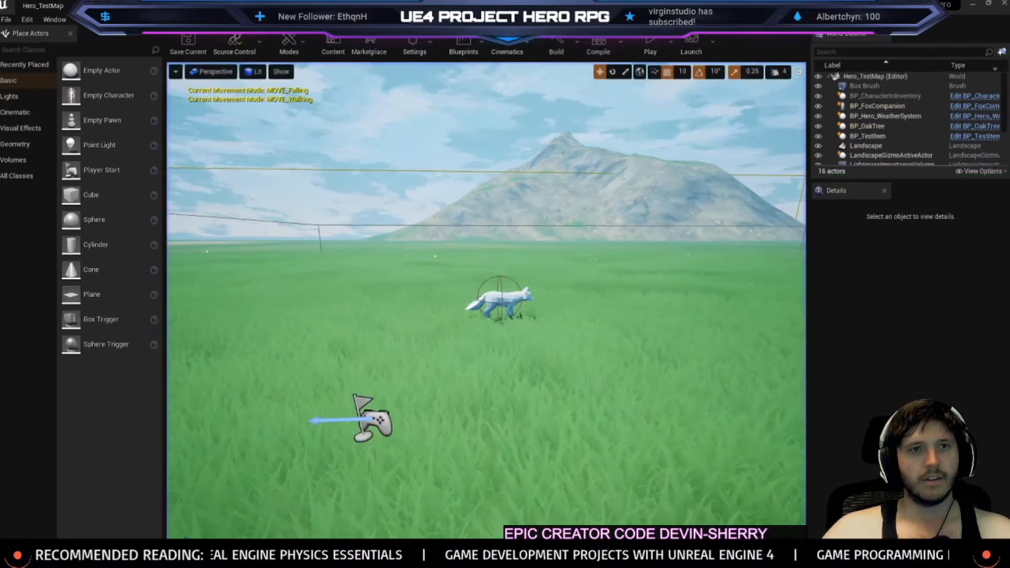
# Disconnect Event BeginPlay from the AttachComponentToComponent node and compile the blueprint
pyautogui.hotkey('ctrl', 'Tab')
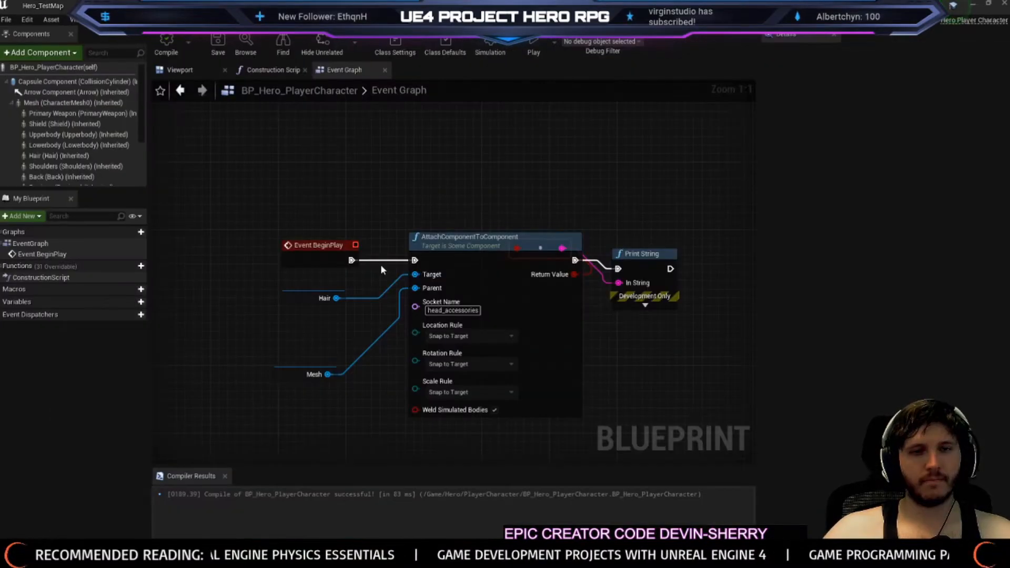
pyautogui.keyDown('alt'); pyautogui.click(350, 261); pyautogui.keyUp('alt')
pyautogui.click(169, 40)
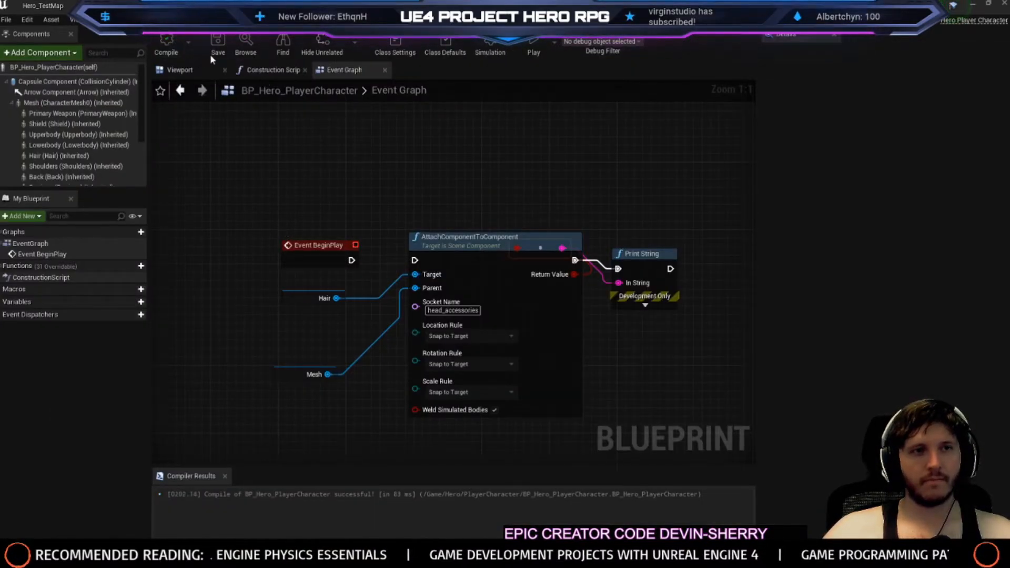
# Play-test Hero_TestMap to inspect the hero's hair with BeginPlay disconnected, stop the session and close the editor
pyautogui.click(43, 6)
pyautogui.click(657, 43)
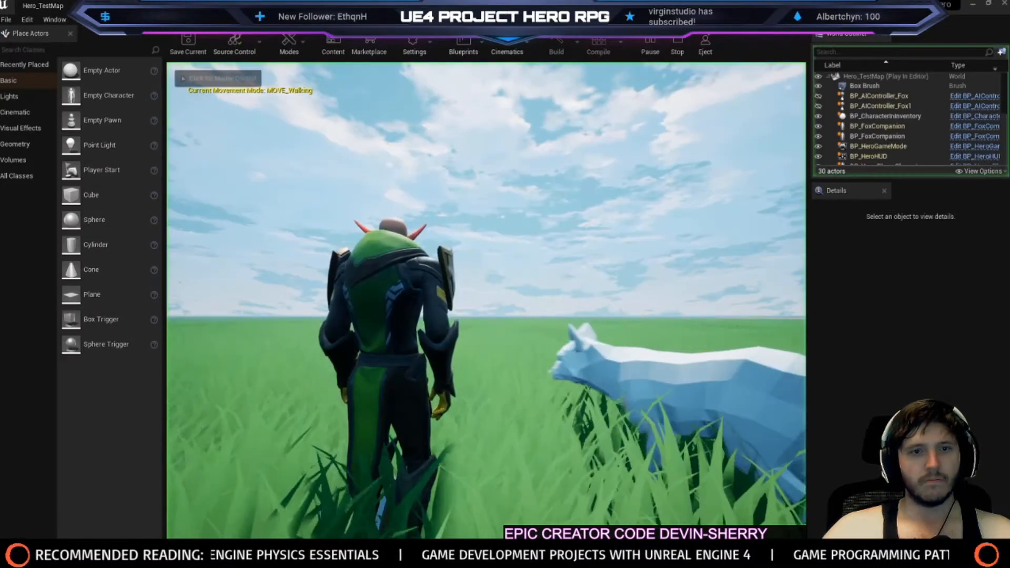
pyautogui.press('Escape')
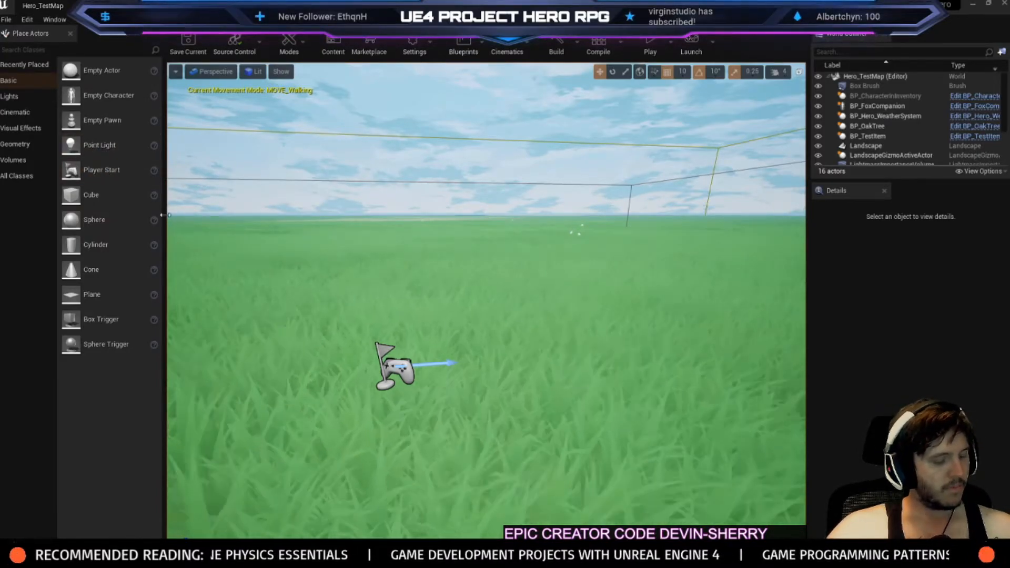
pyautogui.moveTo(157, 200)
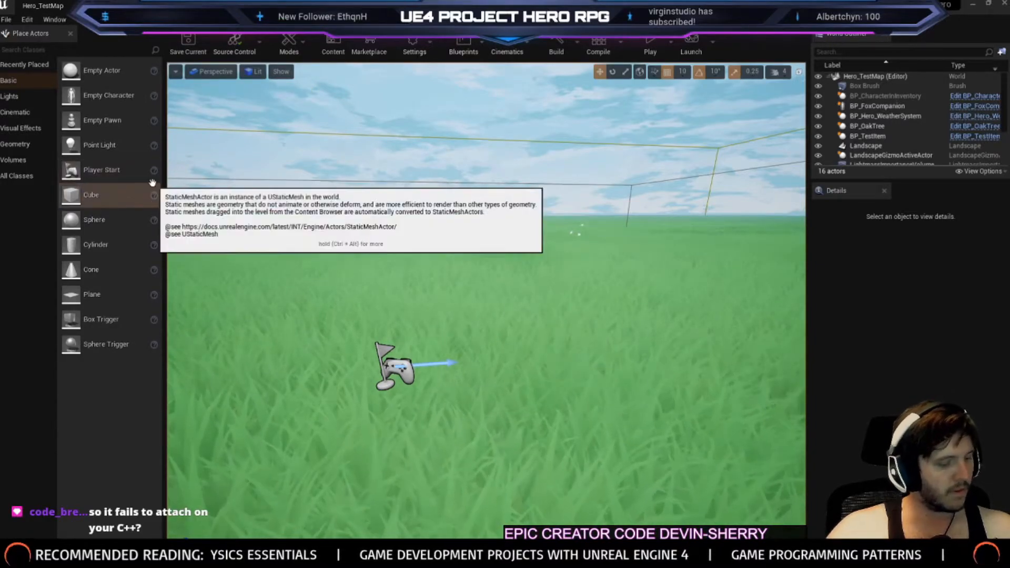
pyautogui.click(1003, 4)
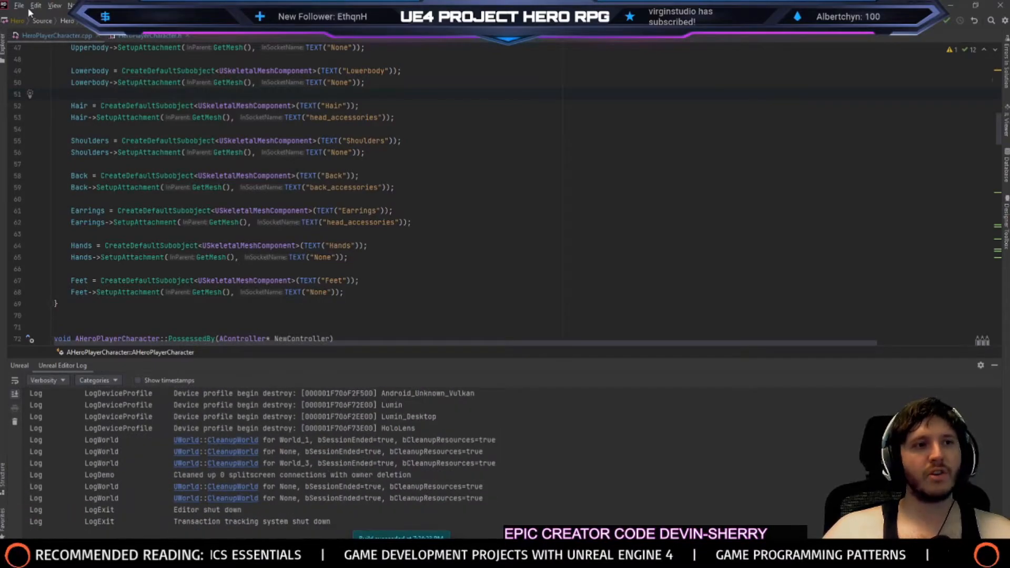
# Switch to Rider and show the solution Explorer beside HeroPlayerCharacter.cpp
pyautogui.click(20, 6)
pyautogui.moveTo(51, 9)
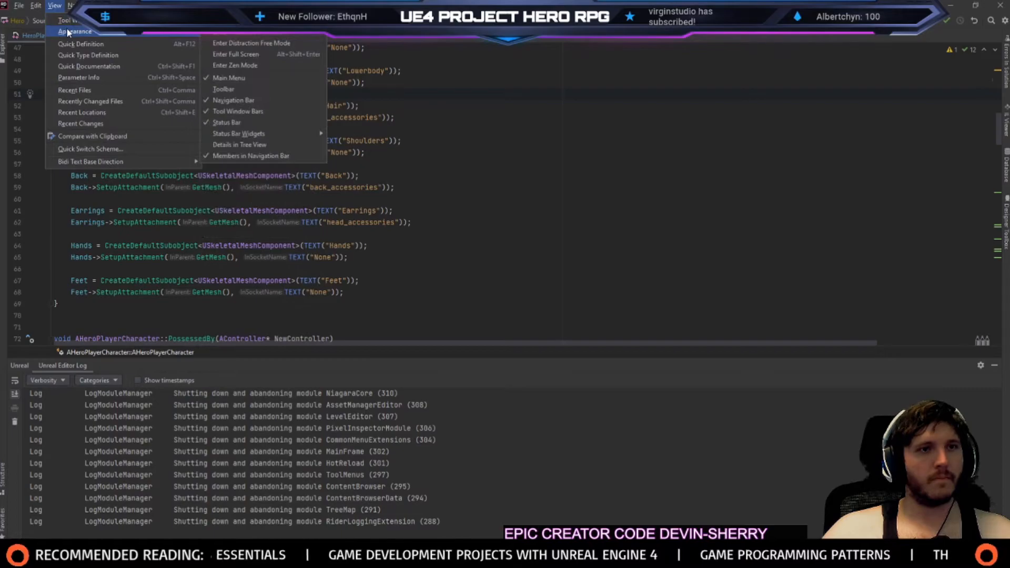
pyautogui.moveTo(71, 24)
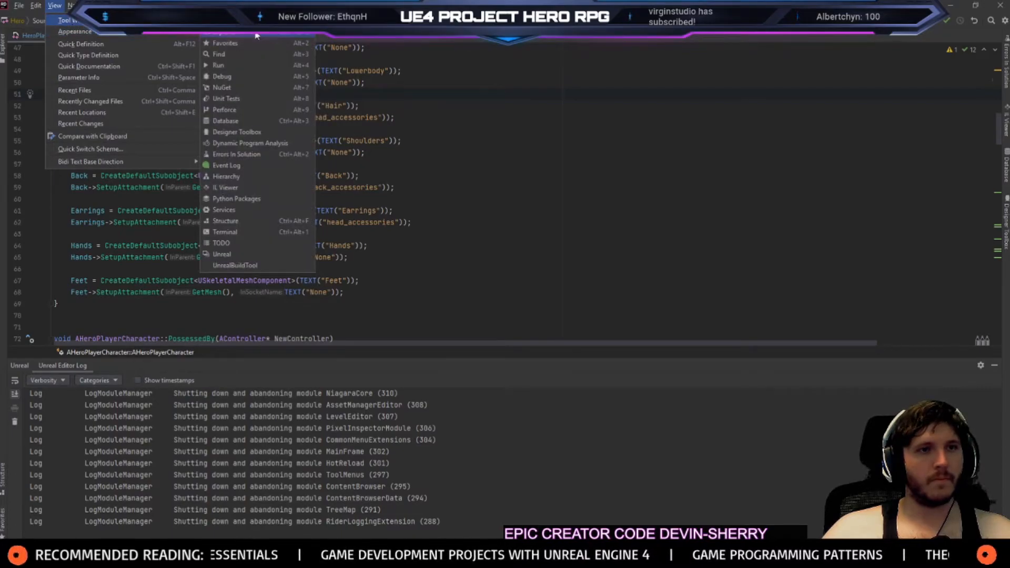
pyautogui.click(236, 37)
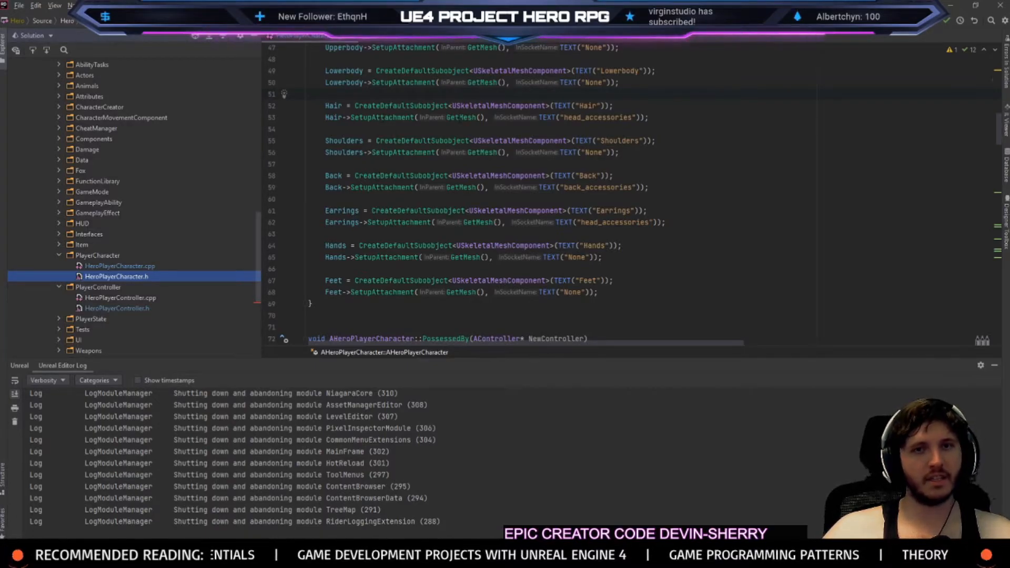
# Try attaching Earrings to the back_accessories socket in the HeroPlayerCharacter constructor and start a build
pyautogui.click(659, 118)
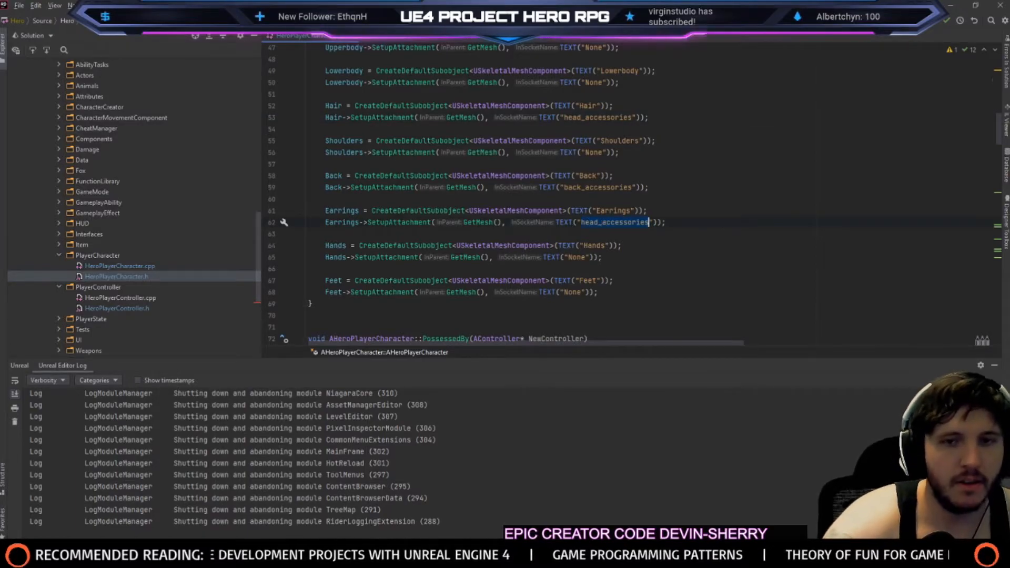
pyautogui.write('back_')
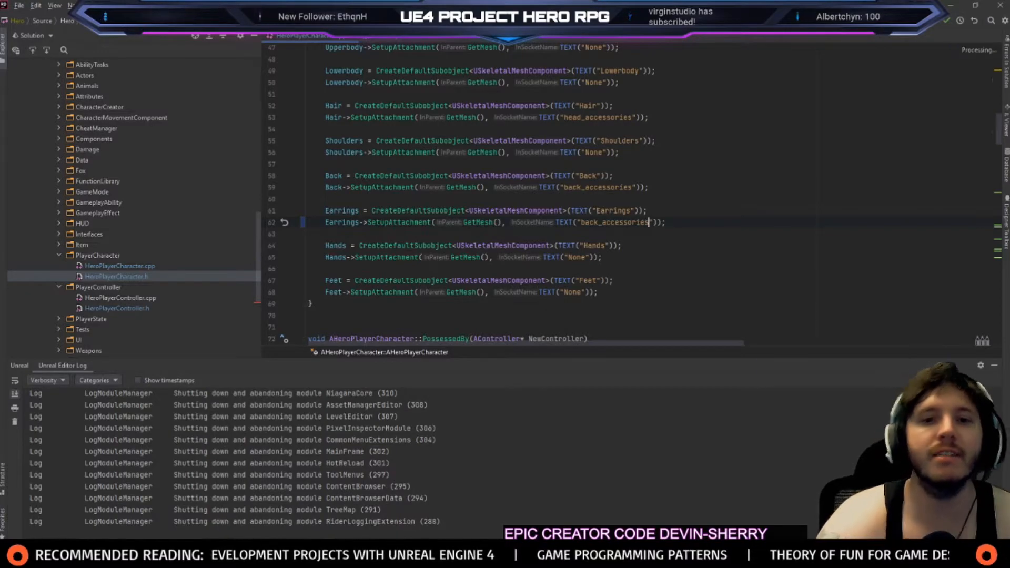
pyautogui.hotkey('ctrl', 'shift', 'b')
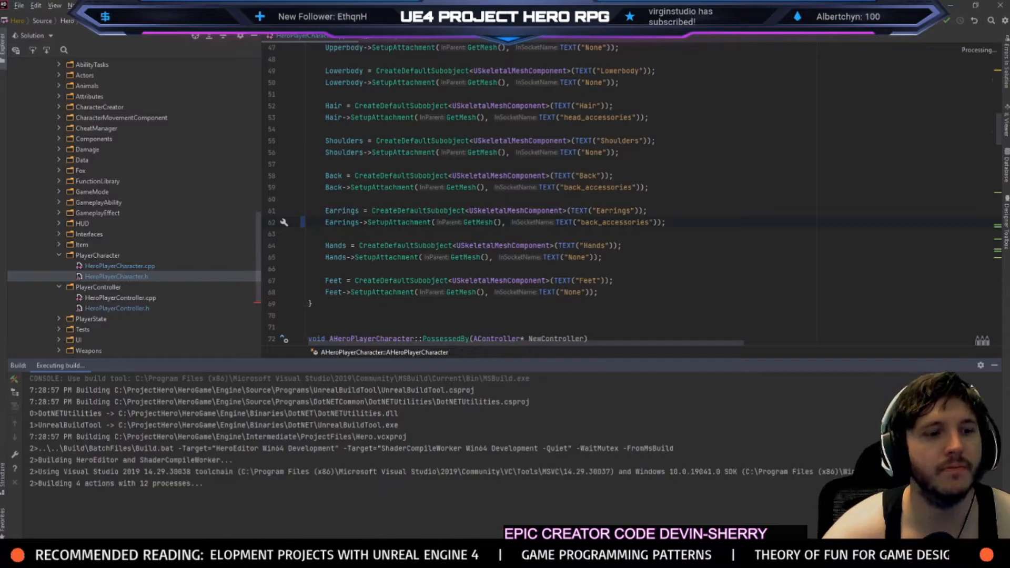
# Cancel the running build and undo the Earrings socket name change
pyautogui.click(158, 5)
pyautogui.click(164, 116)
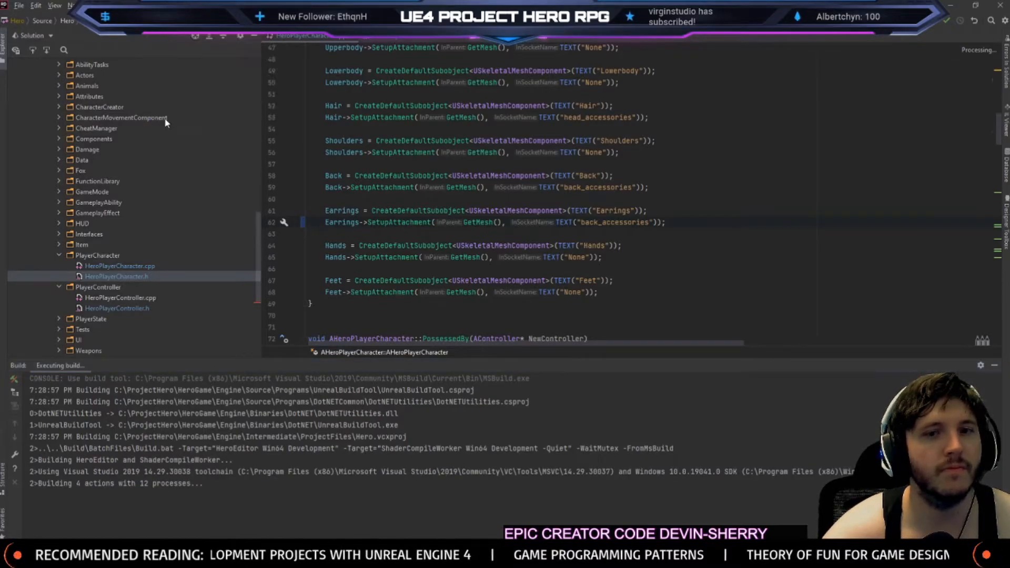
pyautogui.click(649, 245)
pyautogui.hotkey('ctrl', 'z')
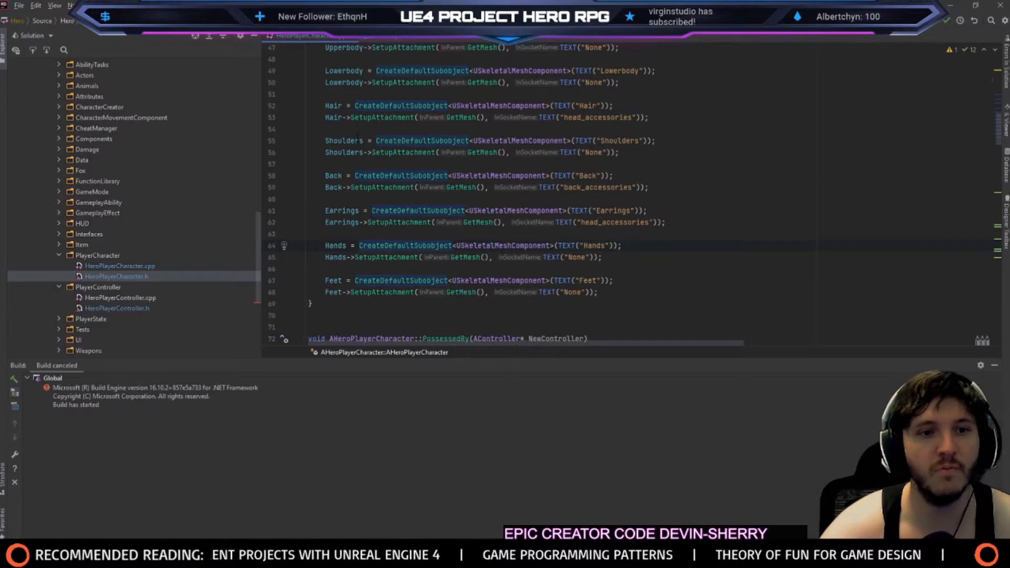
# Rename the Hair skeletal mesh component variable to Hairs in HeroPlayerCharacter.h
pyautogui.click(395, 128)
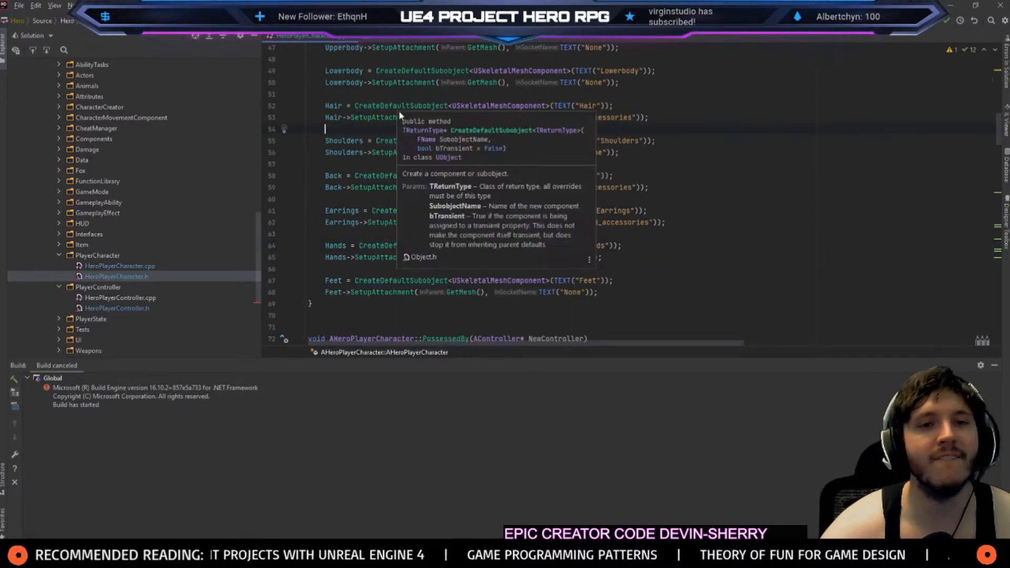
pyautogui.click(401, 40)
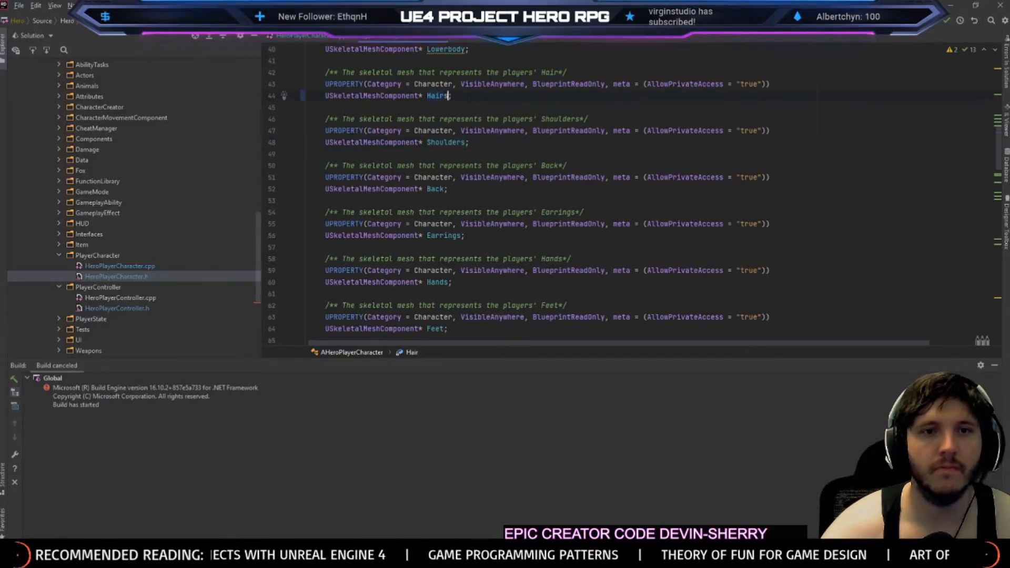
pyautogui.click(444, 96)
pyautogui.write('s')
pyautogui.press('Escape')
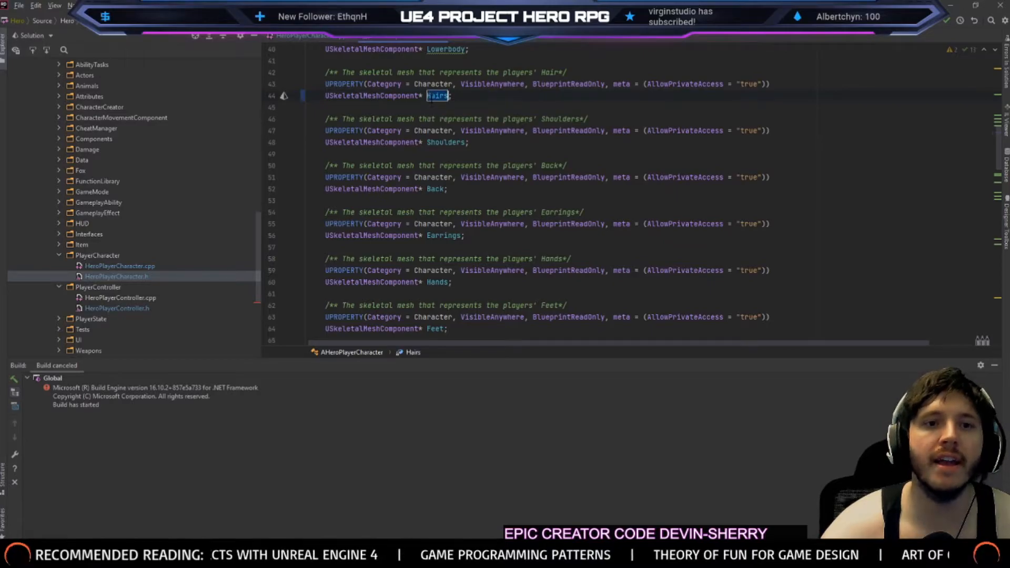
# Rename the Hair variable to Hairs in the component creation and attachment lines of the HeroPlayerCharacter.cpp constructor
pyautogui.click(304, 38)
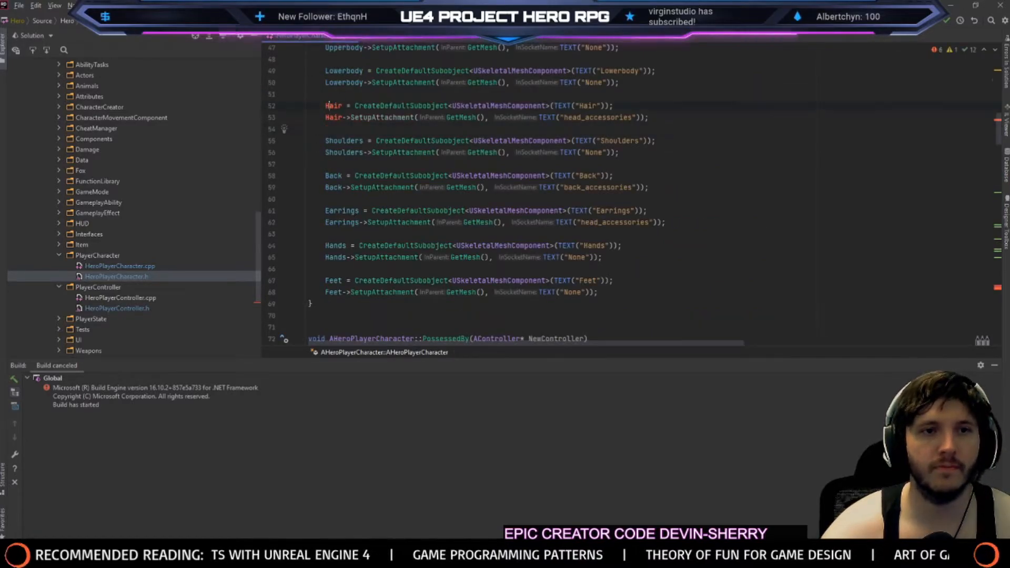
pyautogui.scroll(-3, 362, 268)
pyautogui.scroll(-15, 363, 268)
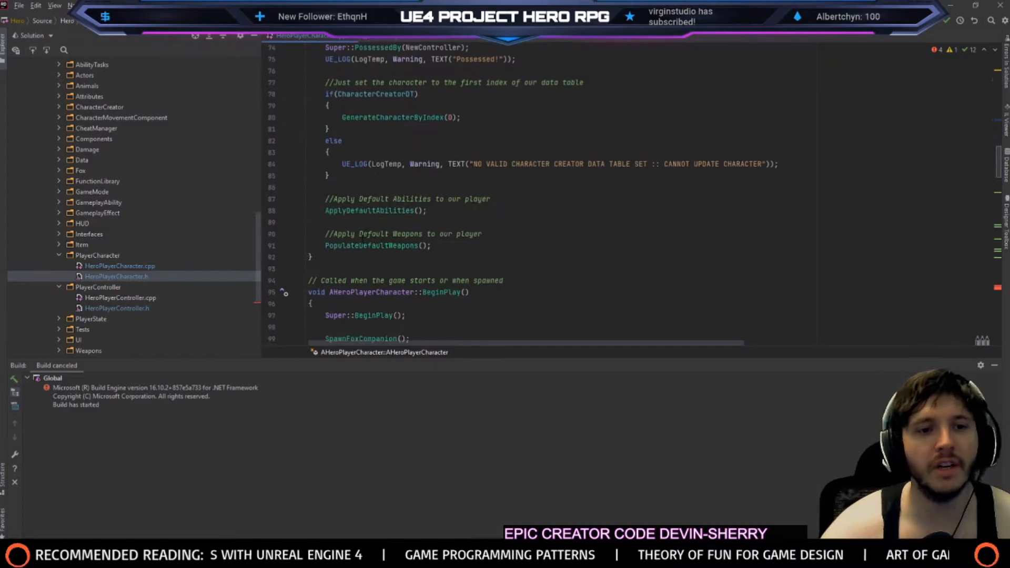
# Replace the four Hair references with Hairs in GenerateCharacterByIndex, then rebuild the project and relaunch the editor
pyautogui.scroll(-15, 370, 231)
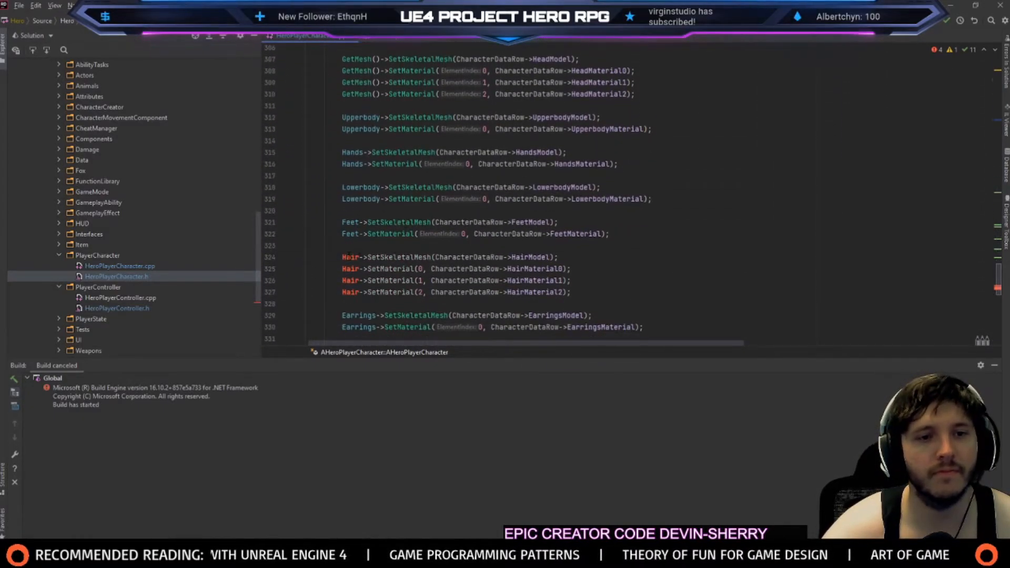
pyautogui.hotkey('ctrl', 'a')
pyautogui.doubleClick(349, 257)
pyautogui.write('Hairs')
pyautogui.doubleClick(347, 268)
pyautogui.write('Hairs')
pyautogui.doubleClick(347, 281)
pyautogui.write('Hairs')
pyautogui.doubleClick(350, 292)
pyautogui.write('Hairs')
pyautogui.hotkey('ctrl', 'shift', 'b')
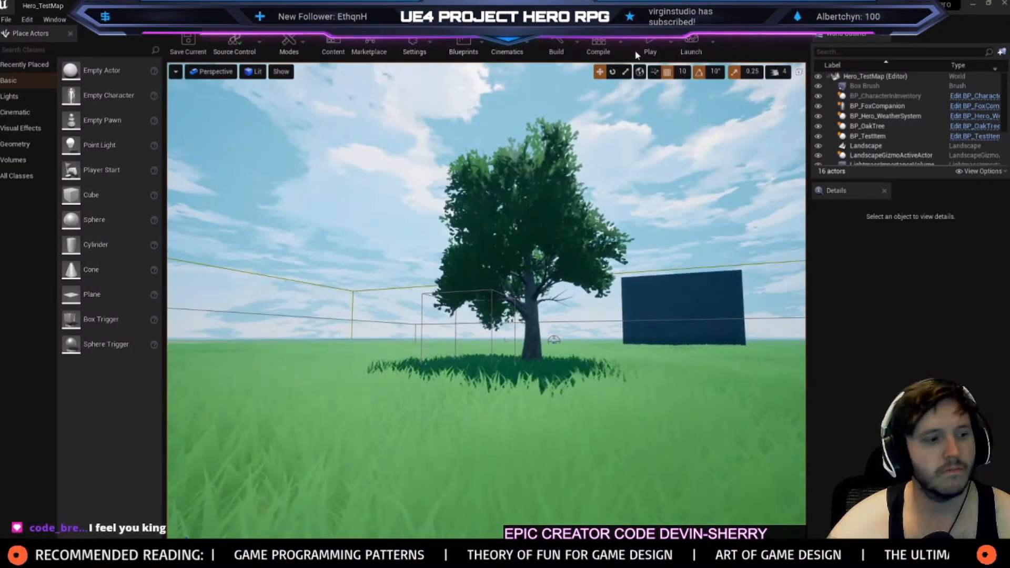
# Play-test the level with the renamed Hairs component, make the hero jump, and stop the session
pyautogui.click(643, 52)
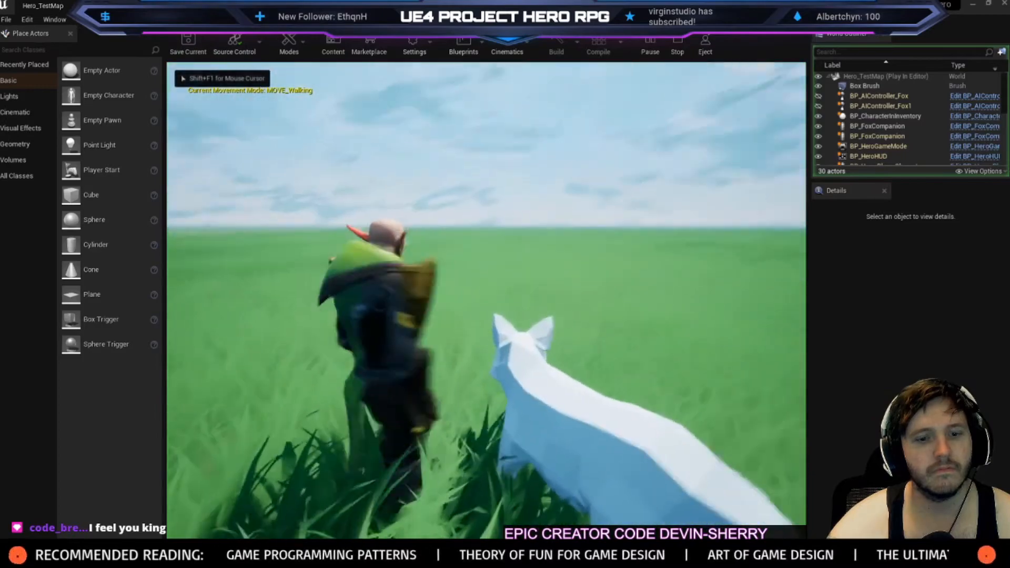
pyautogui.press('space')
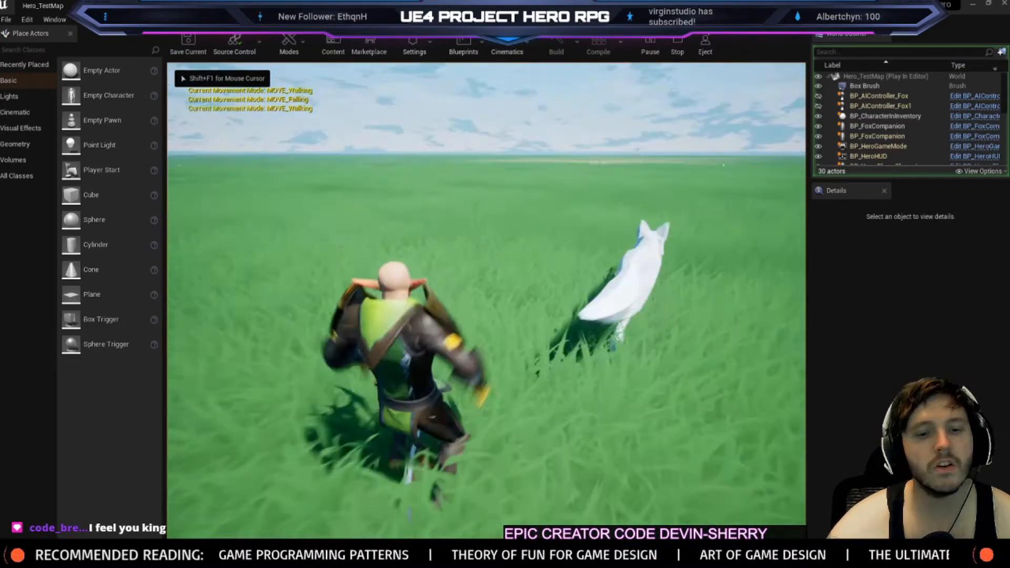
pyautogui.press('Escape')
# Open BP_Hero_PlayerCharacter from the PlayerCharacter folder to check its components and Event Graph, then close the editor
pyautogui.click(153, 6)
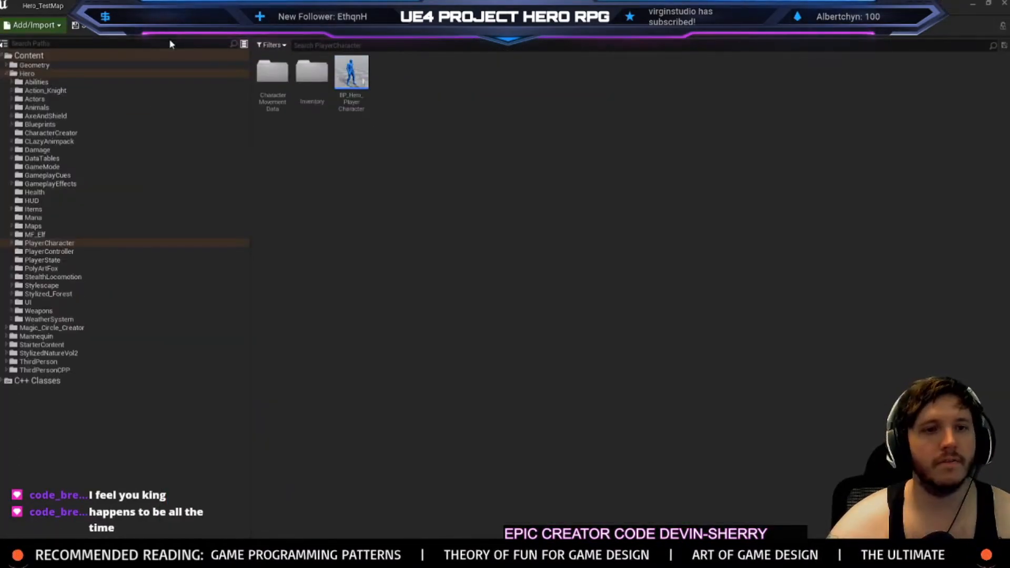
pyautogui.doubleClick(358, 79)
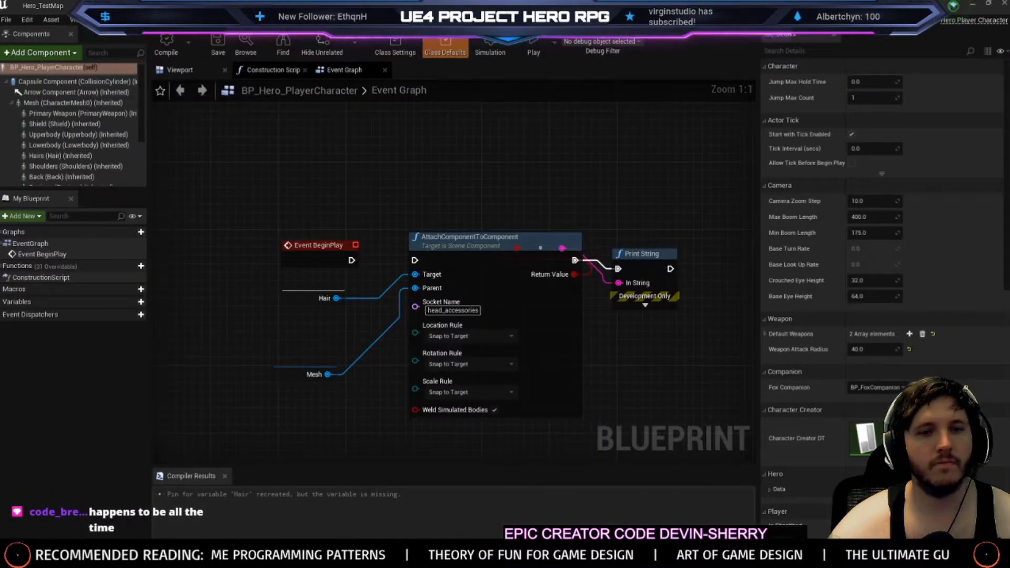
pyautogui.click(973, 4)
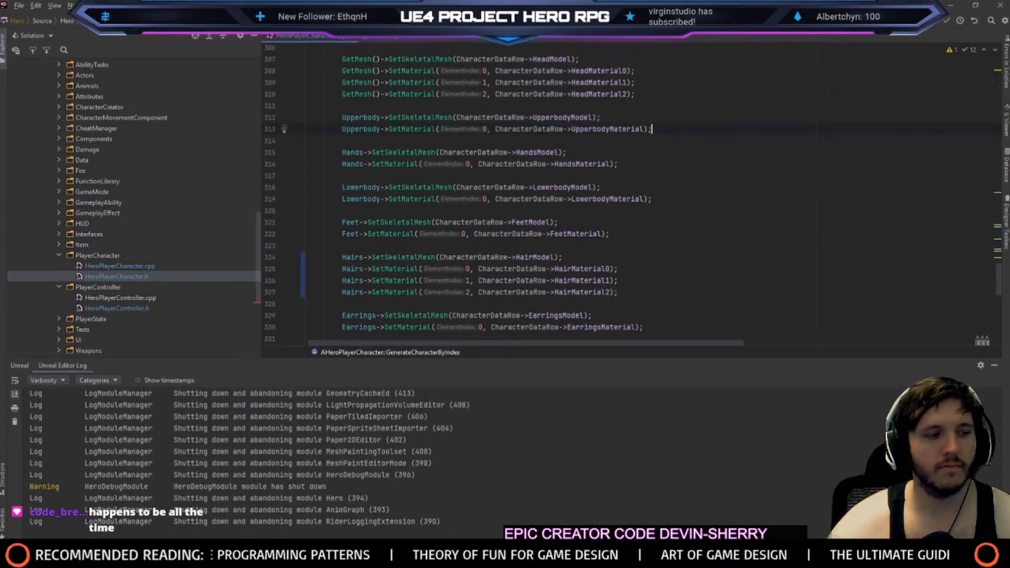
# Leave Rider, switch to Perforce P4V and revert the pending edit of BP_Hero_PlayerCharacter.uasset in the default changelist
pyautogui.click(1001, 5)
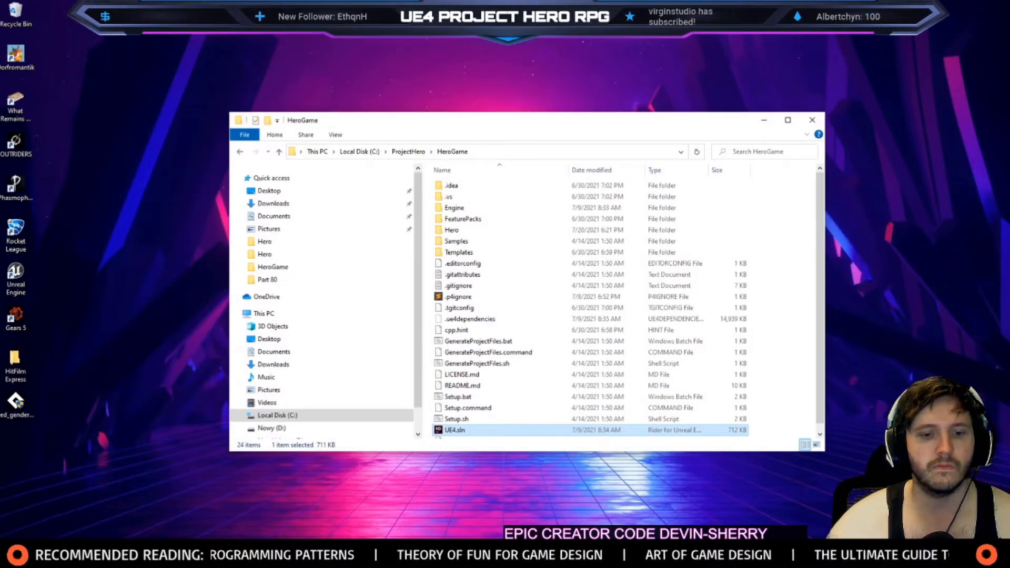
pyautogui.hotkey('alt', 'Tab')
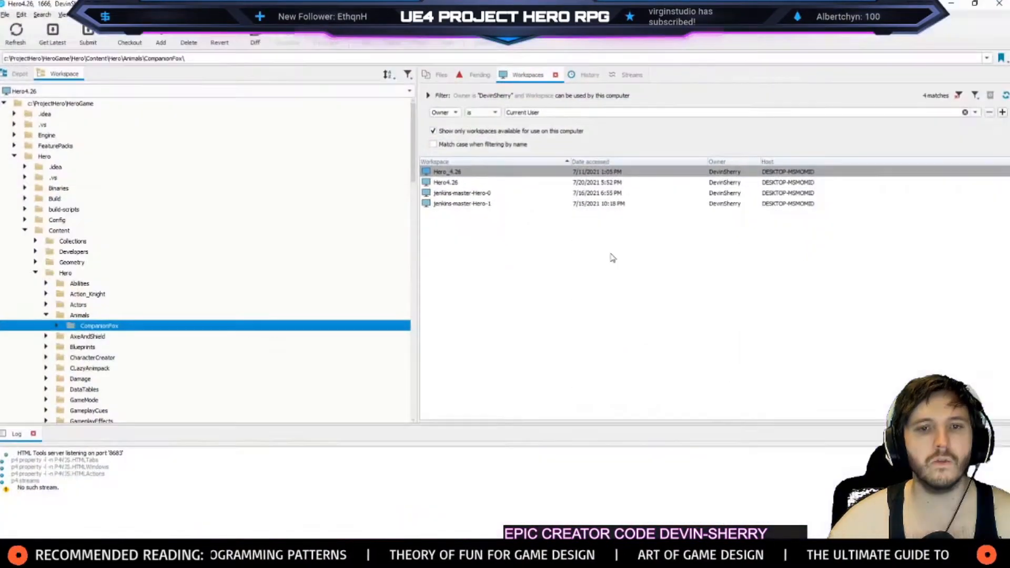
pyautogui.click(480, 78)
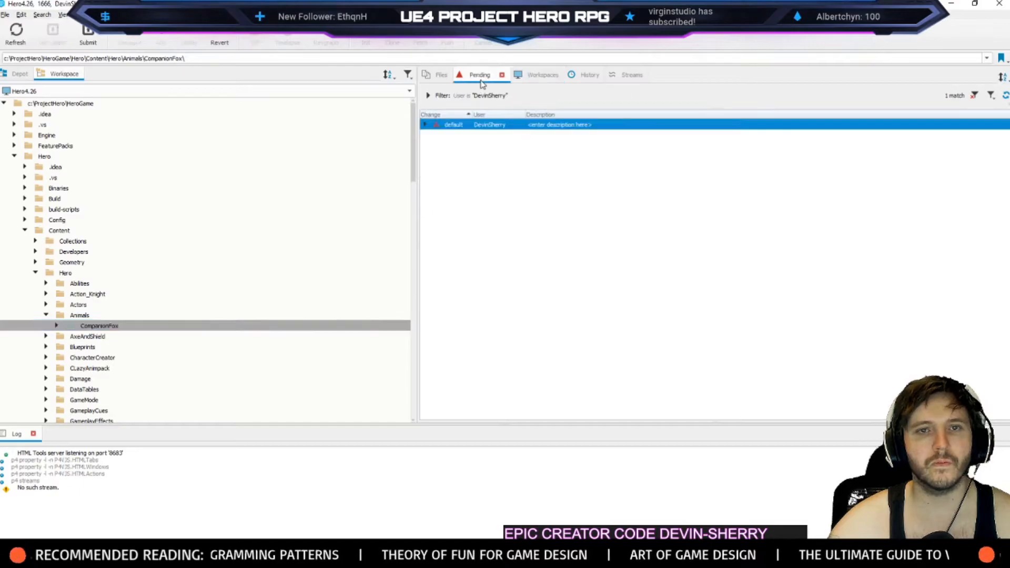
pyautogui.click(424, 125)
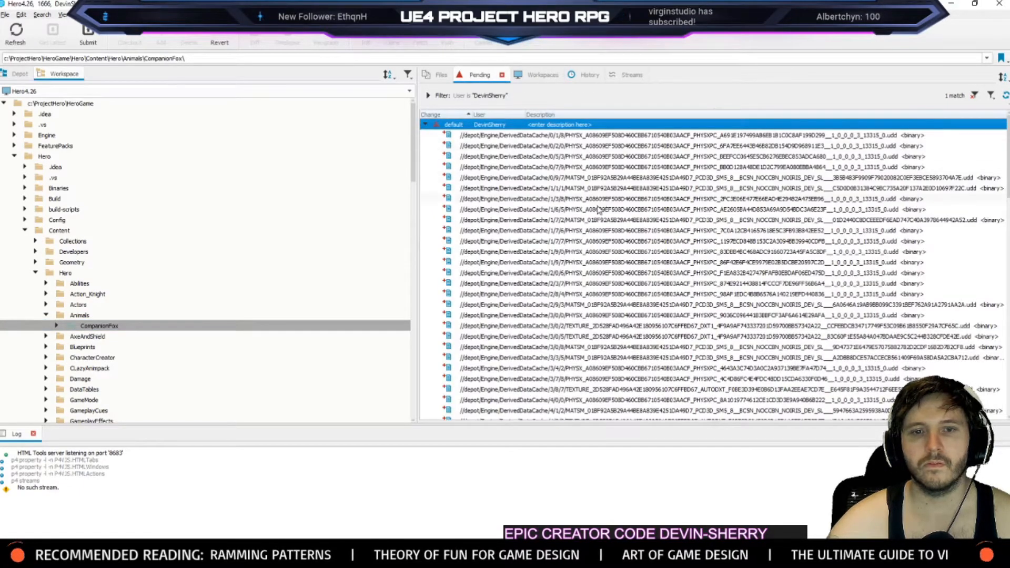
pyautogui.scroll(-15, 600, 206)
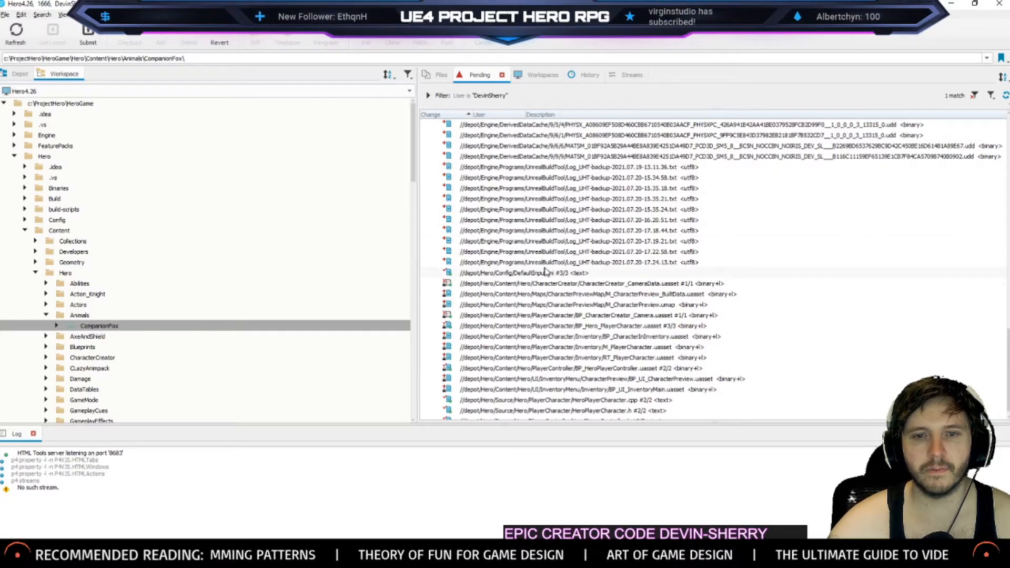
pyautogui.rightClick(596, 326)
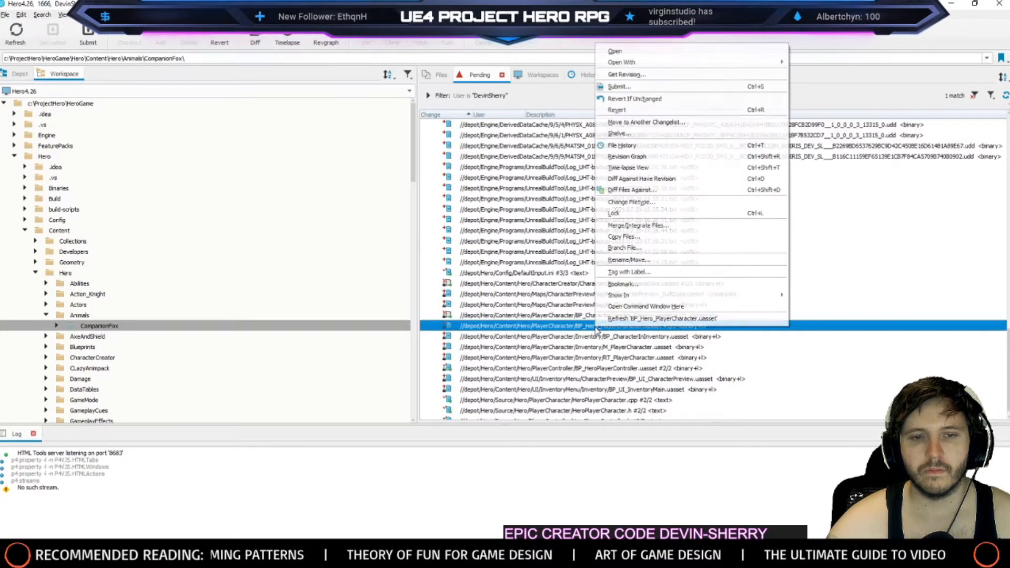
pyautogui.click(615, 110)
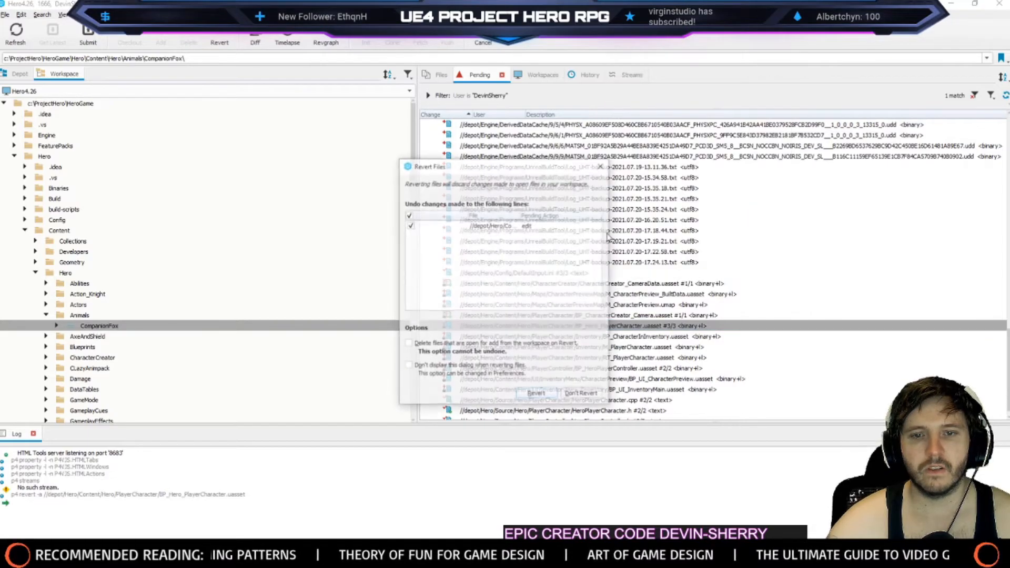
pyautogui.click(542, 397)
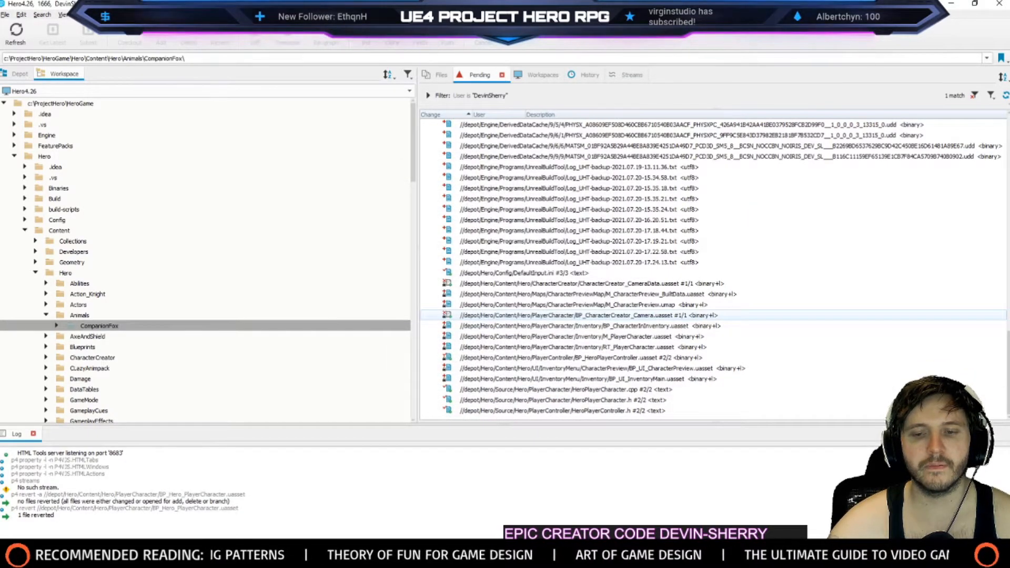
# Switch to File Explorer, launch Hero.uproject from the HeroGame\Hero folder and minimize the folder window
pyautogui.hotkey('alt', 'Tab')
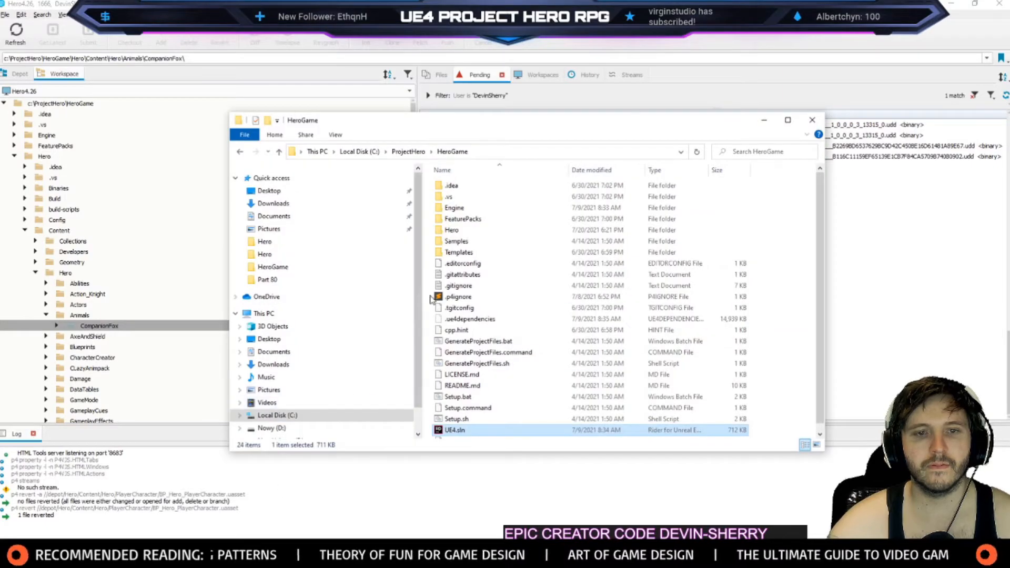
pyautogui.doubleClick(452, 229)
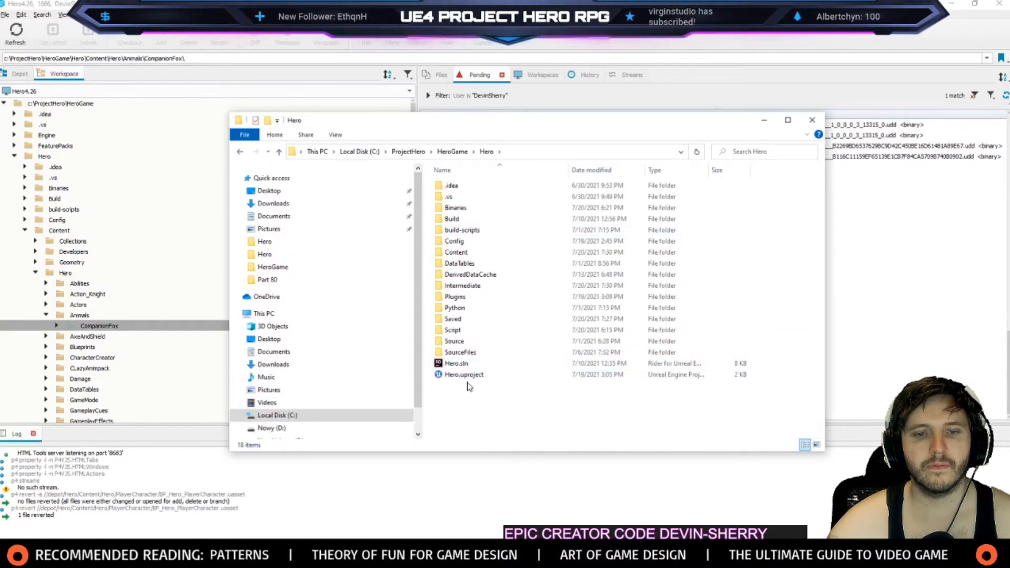
pyautogui.click(468, 376)
pyautogui.click(765, 119)
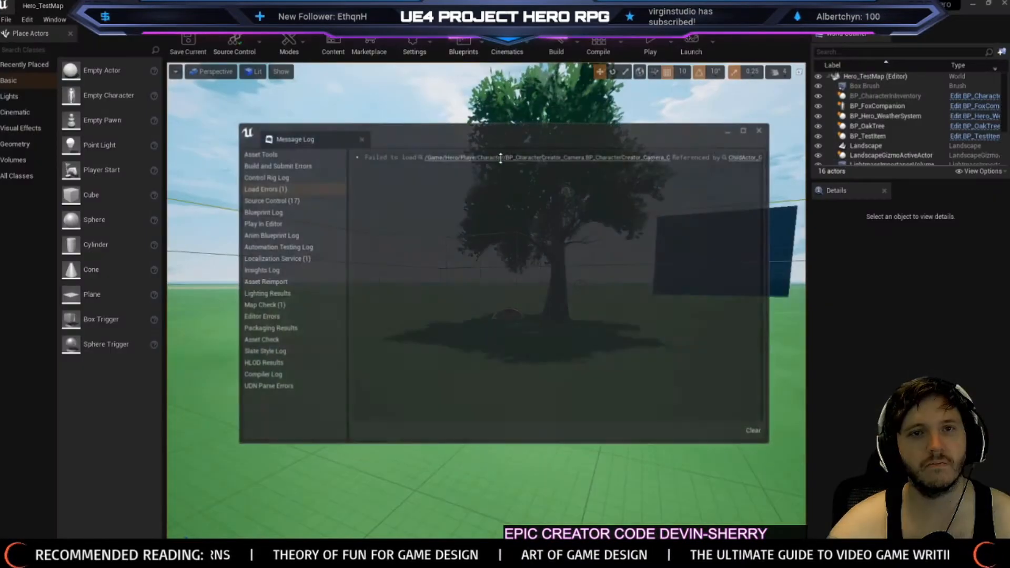
# Close the Message Log, play-test the level to check the hero's meshes, and stop the session
pyautogui.click(361, 138)
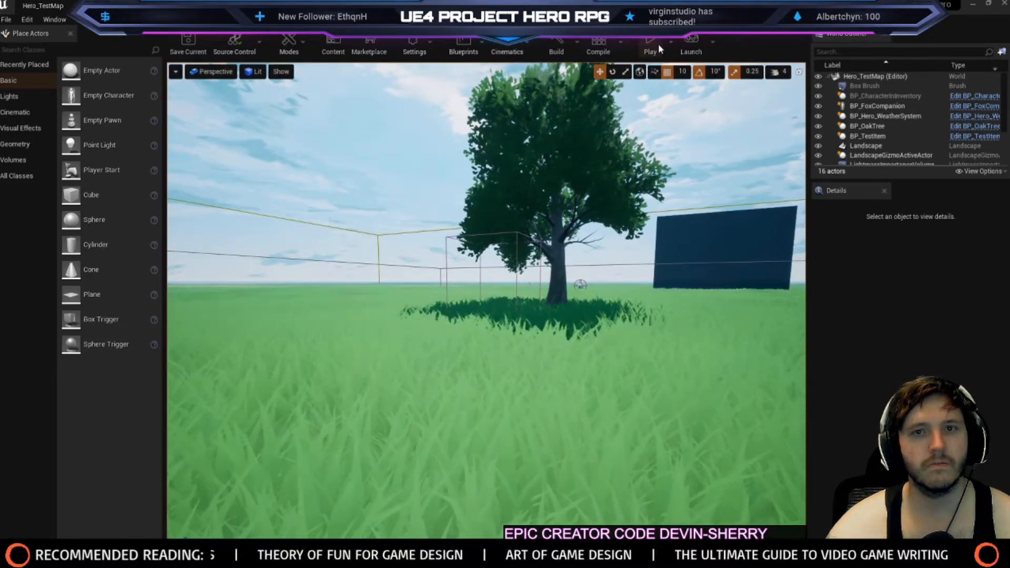
pyautogui.click(658, 44)
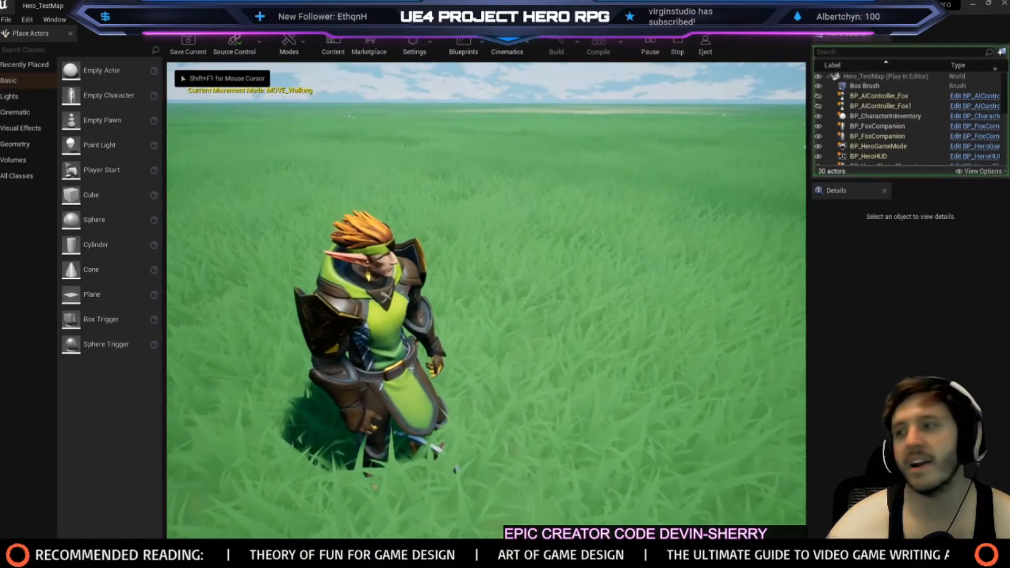
pyautogui.press('Escape')
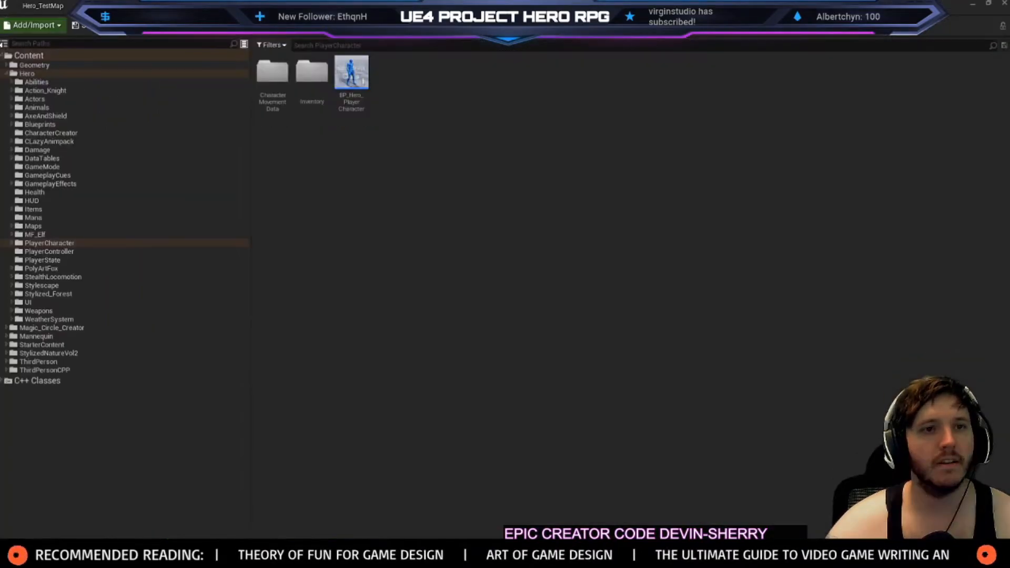
# Open BP_Hero_PlayerCharacter from the PlayerCharacter folder and delete its Scene and ChildActor components
pyautogui.doubleClick(351, 79)
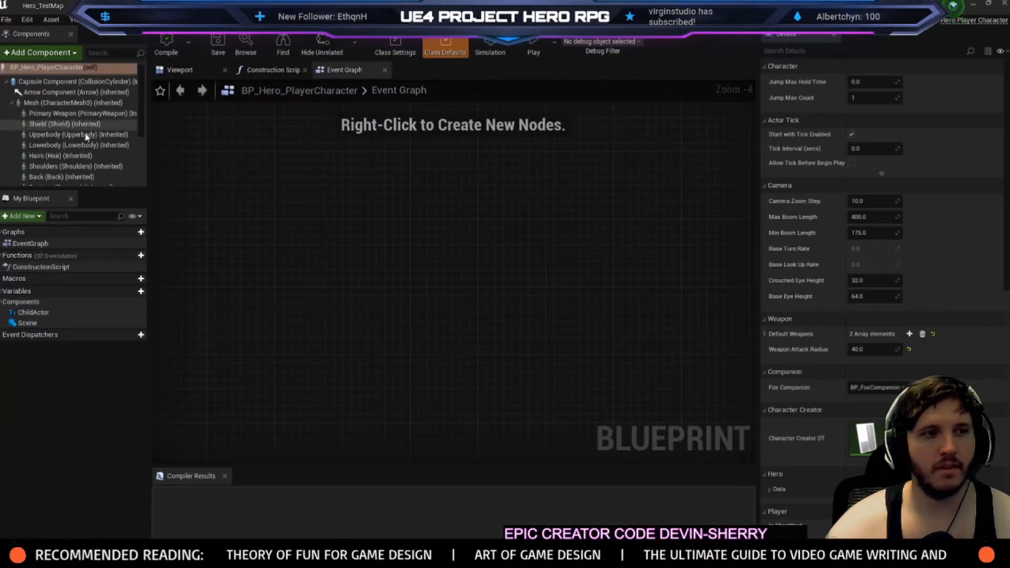
pyautogui.scroll(-3, 84, 131)
pyautogui.click(36, 136)
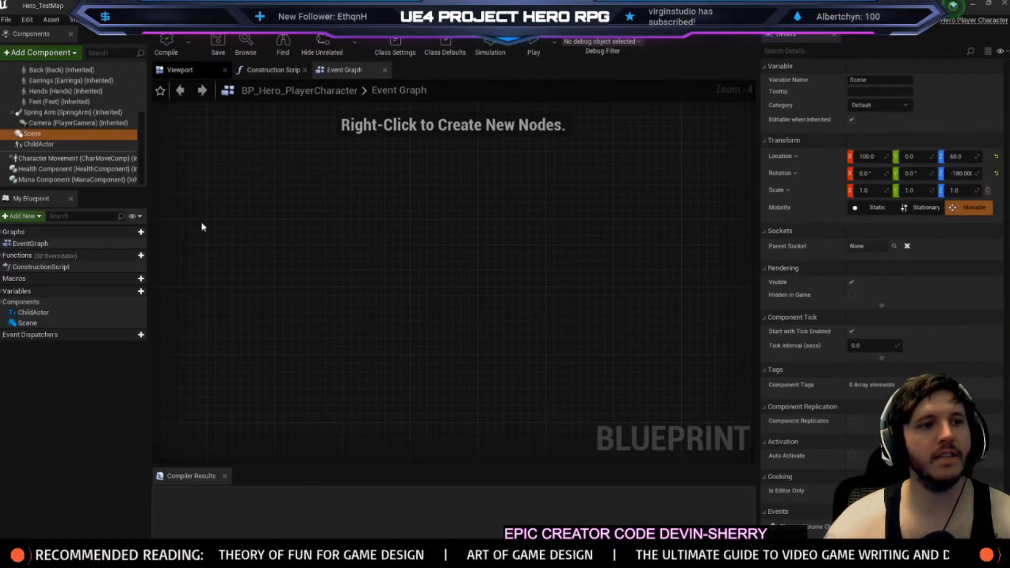
pyautogui.press('Delete')
pyautogui.click(40, 145)
pyautogui.press('Delete')
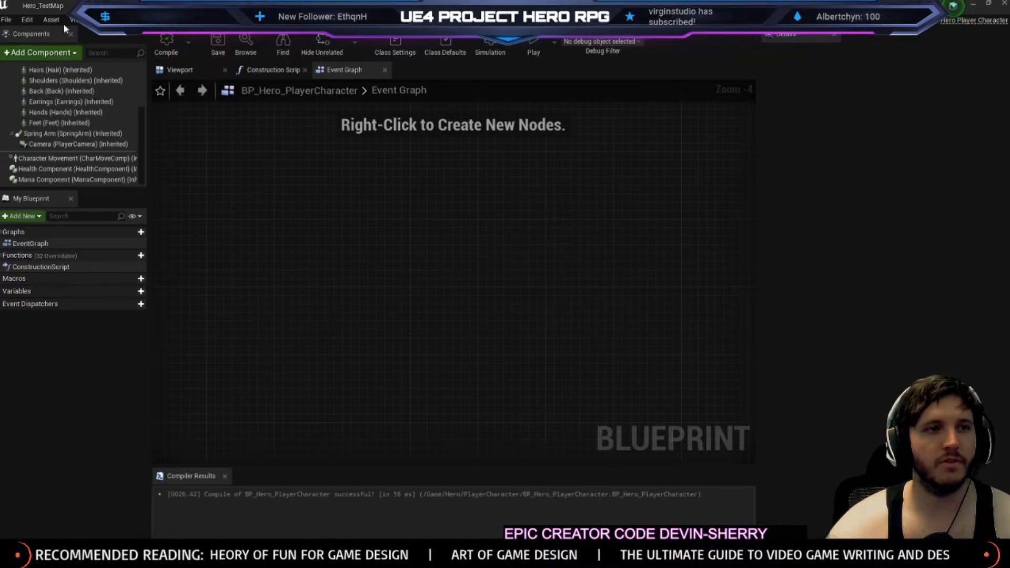
# Play Hero_TestMap in the level editor and bring up the character preview overlay in game
pyautogui.click(43, 5)
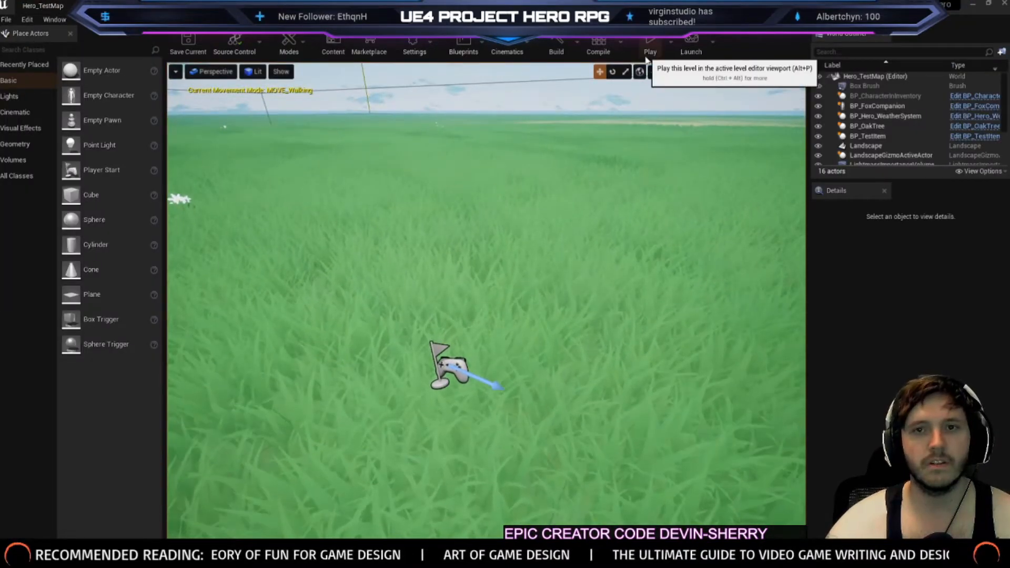
pyautogui.click(647, 59)
pyautogui.press('w')
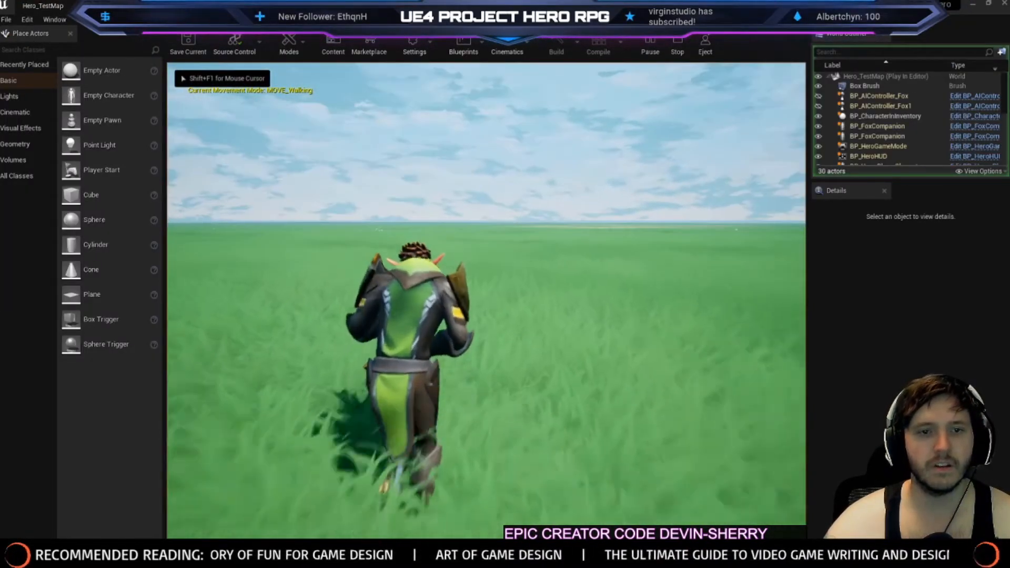
pyautogui.press('i')
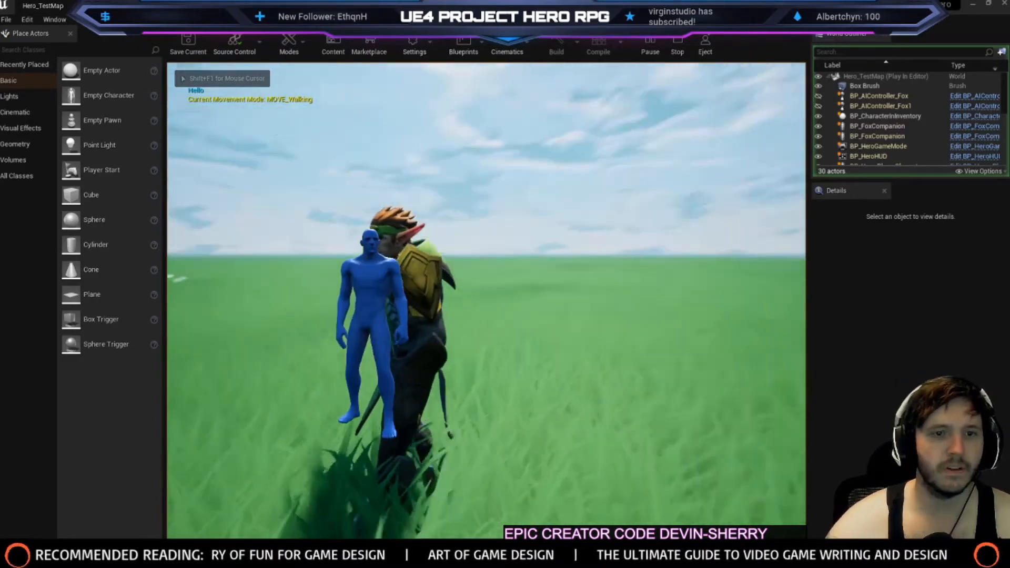
# Run the hero around the grass field with the character preview on screen, ending with the play session stopped
pyautogui.press('w')
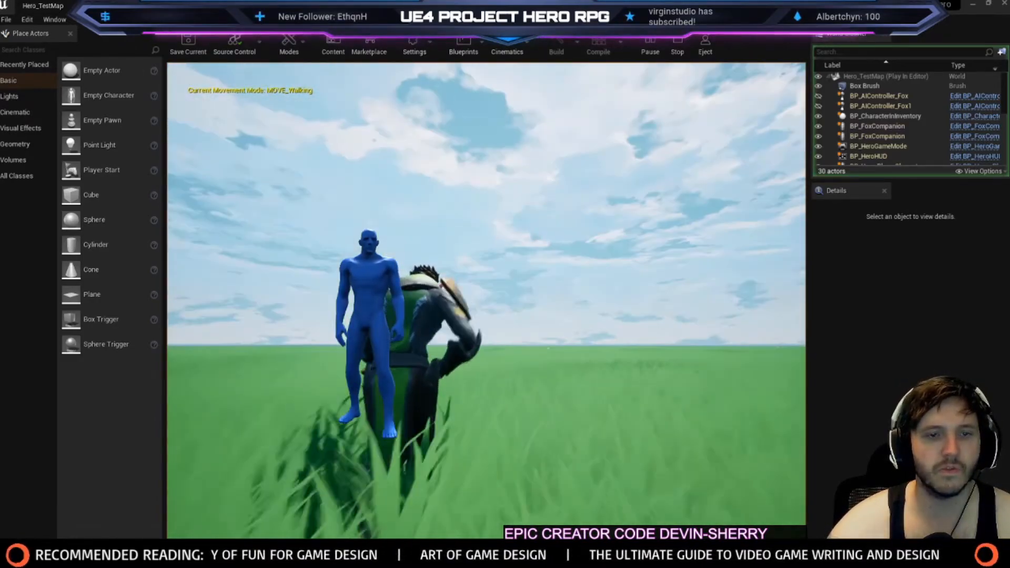
pyautogui.press('w')
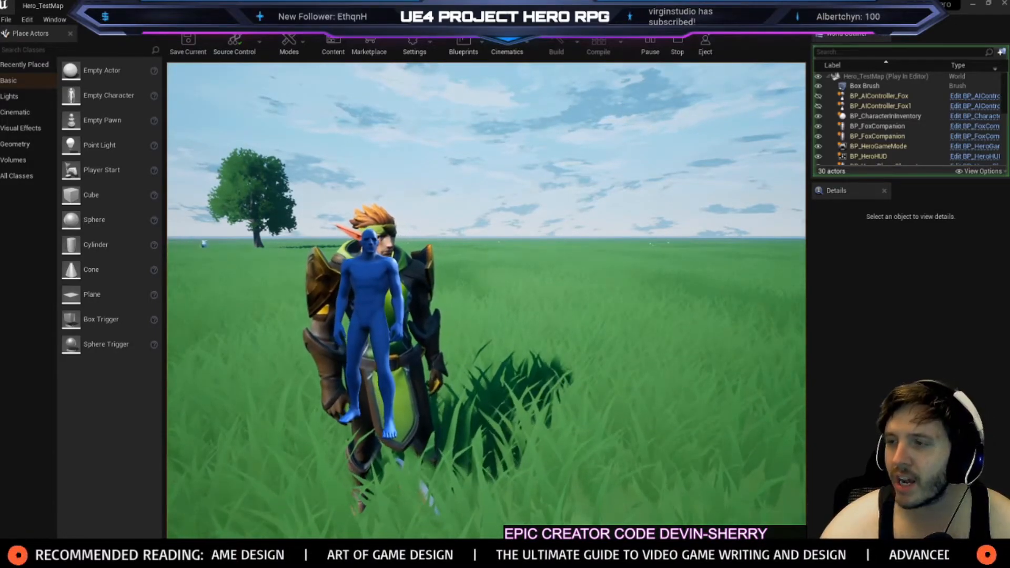
pyautogui.press('w')
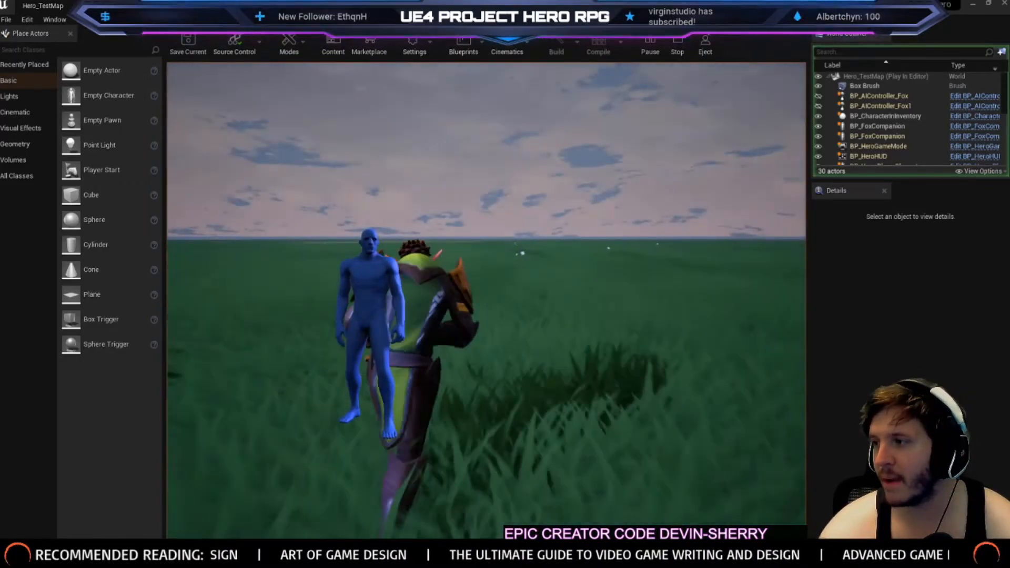
pyautogui.press('w')
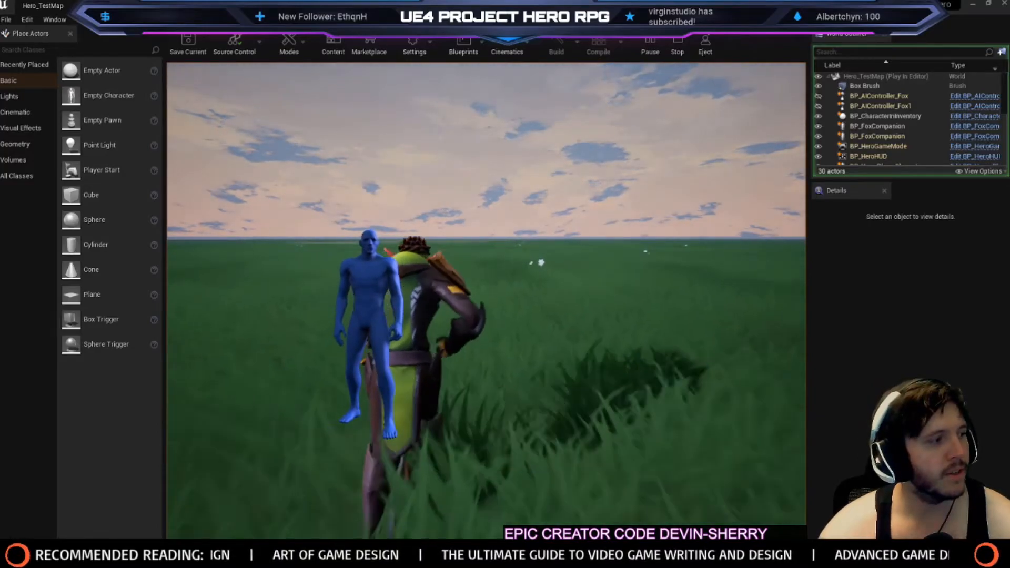
pyautogui.press('w')
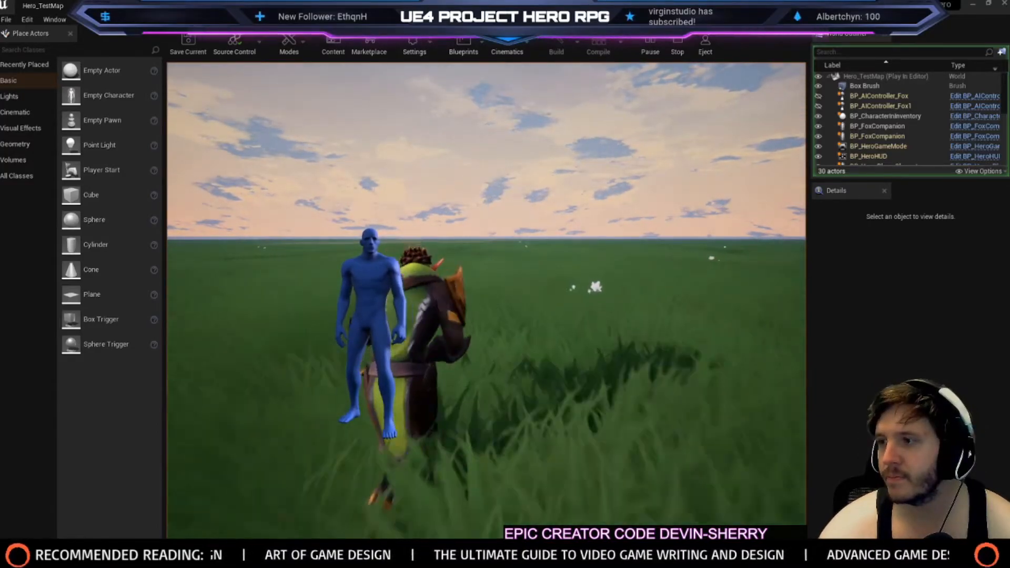
pyautogui.press('w')
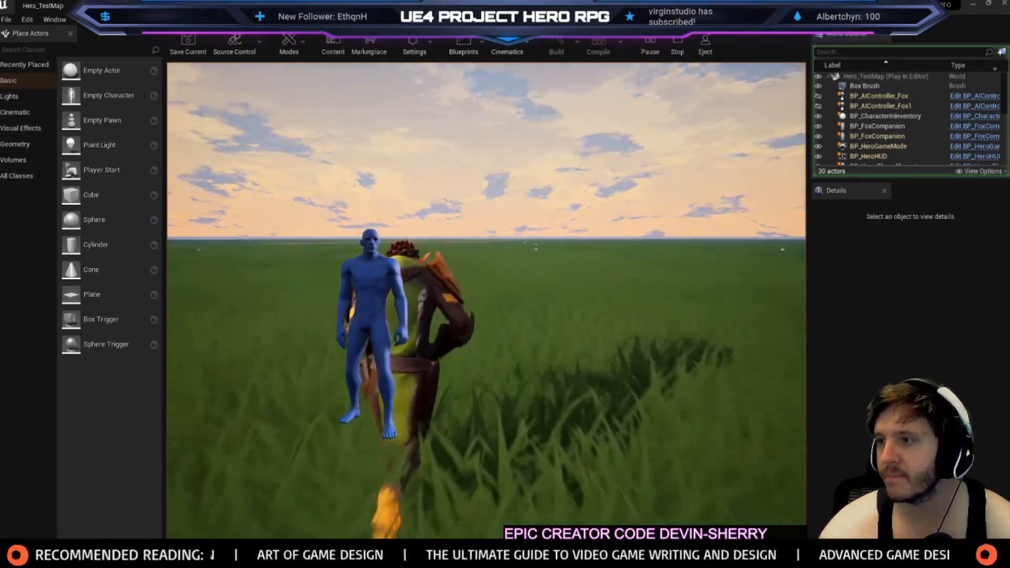
pyautogui.press('w')
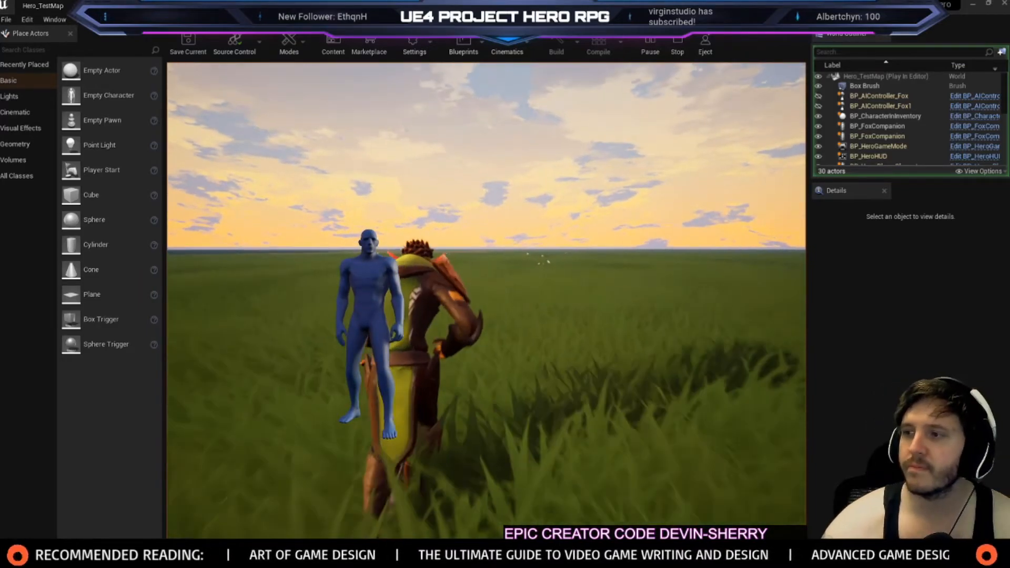
pyautogui.press('w')
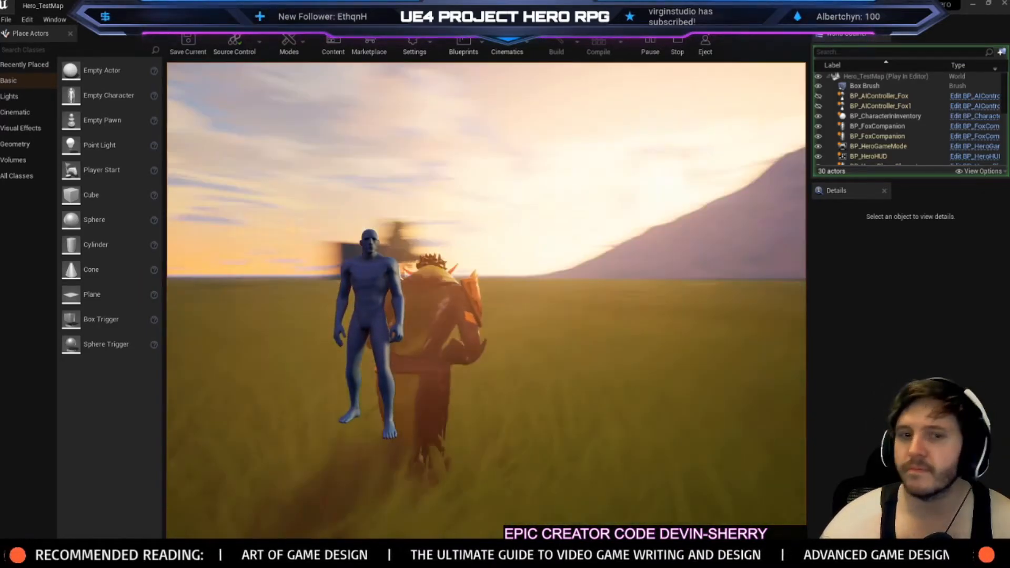
pyautogui.press('w')
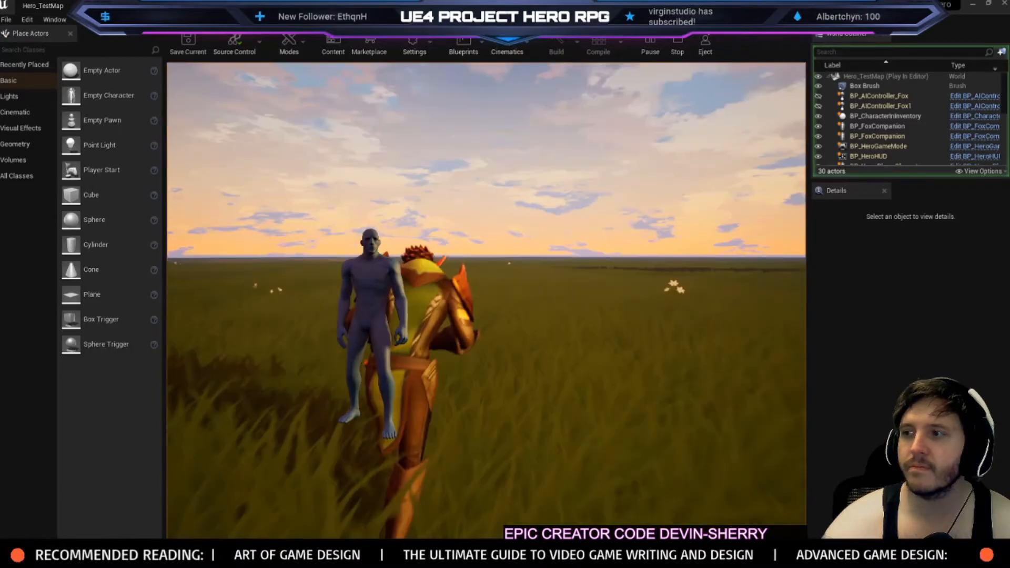
pyautogui.press('Escape')
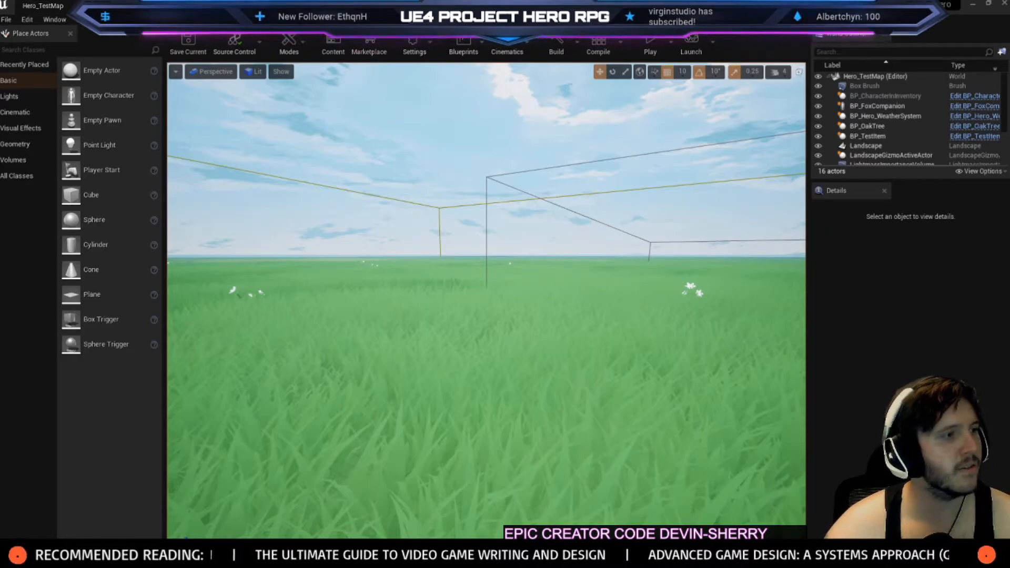
pyautogui.moveTo(447, 393); pyautogui.dragTo(374, 311, button='right')
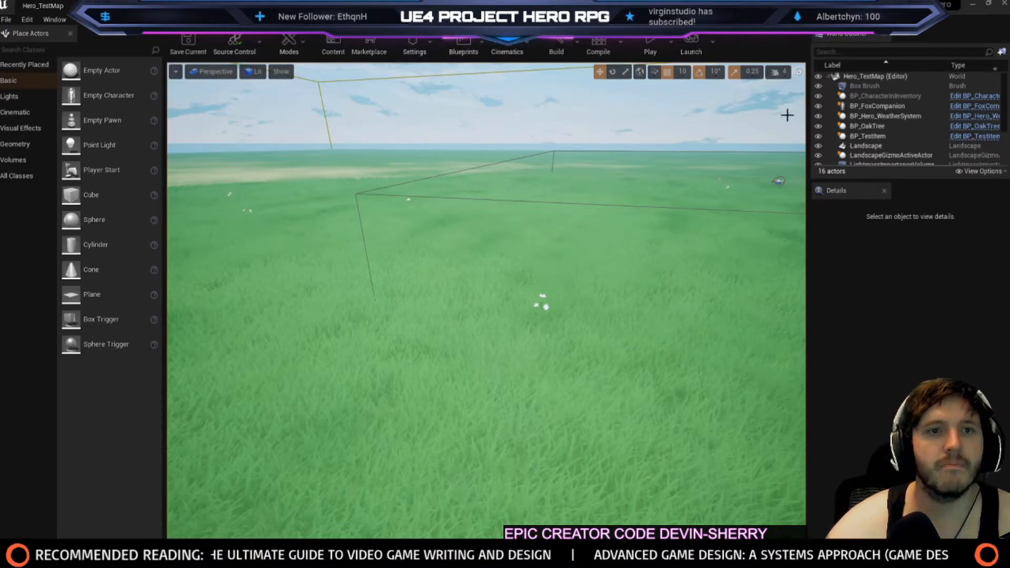
# Rename the BP_CharacterInInventory blueprint in the PlayerCharacter/Inventory folder as BP_PreviewCharacter
pyautogui.hotkey('ctrl', 'Tab')
pyautogui.hotkey('ctrl', 'Tab')
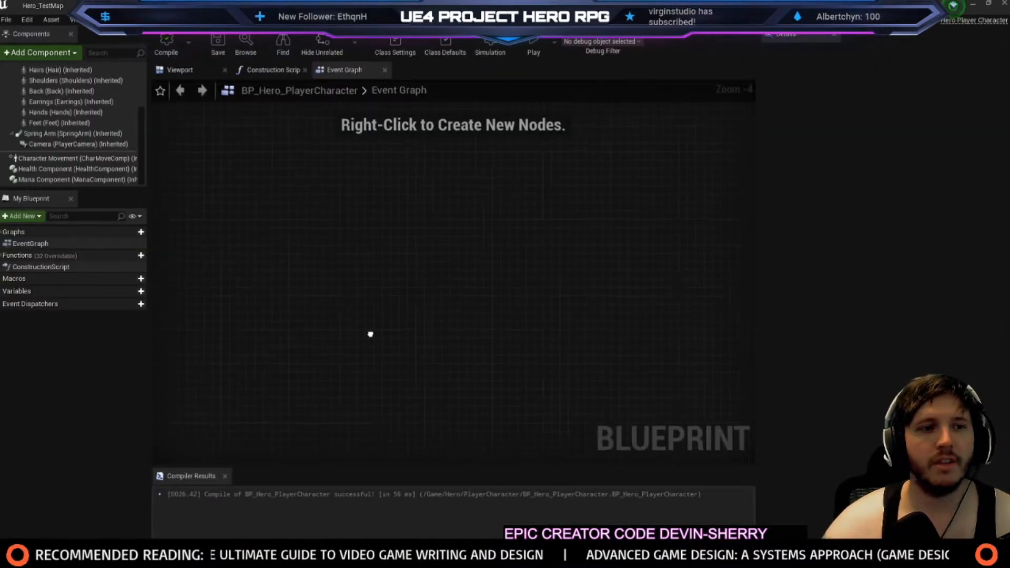
pyautogui.hotkey('ctrl', 'Tab')
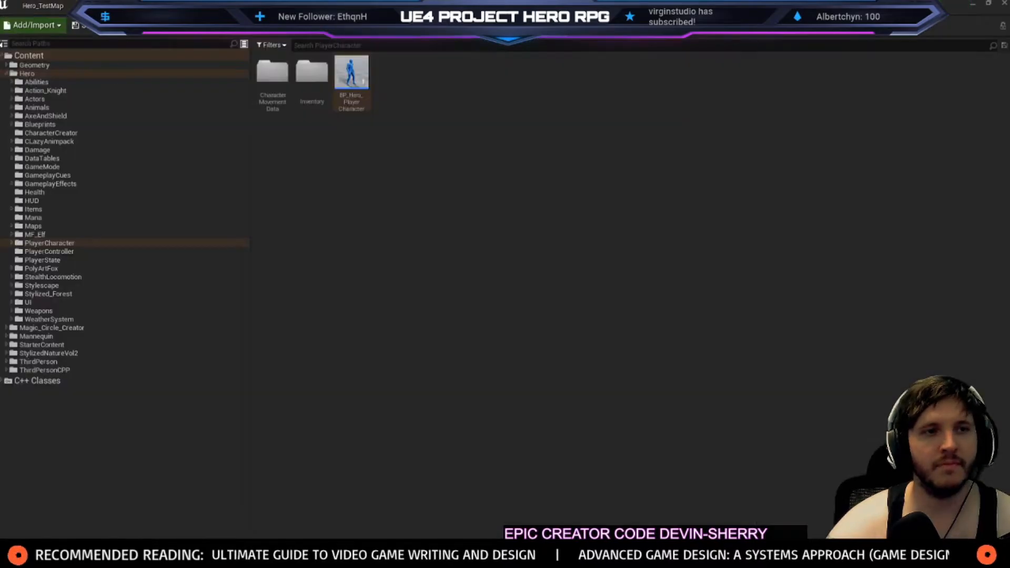
pyautogui.click(12, 242)
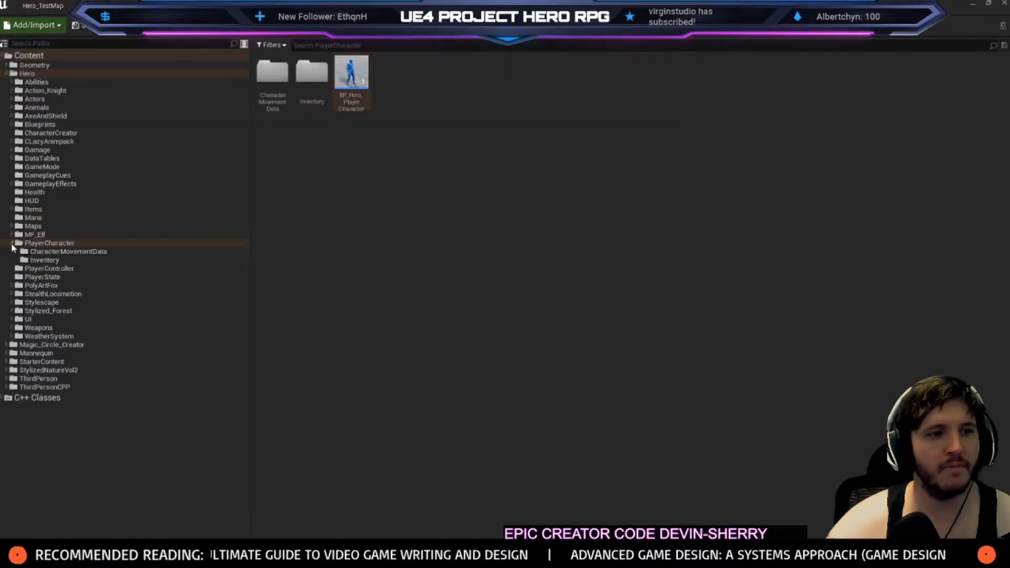
pyautogui.click(52, 260)
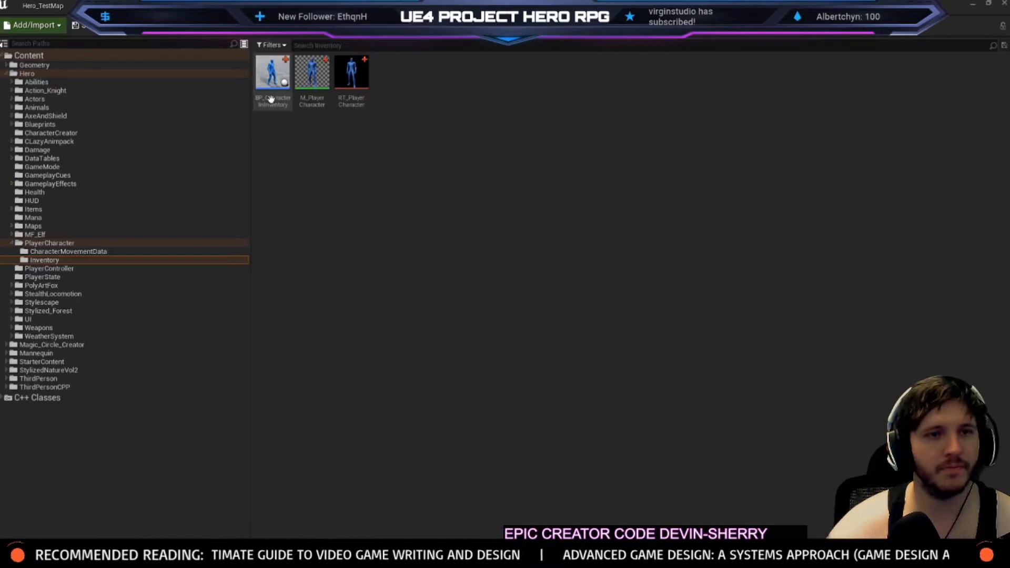
pyautogui.click(271, 99)
pyautogui.press('F2')
pyautogui.write('BP_')
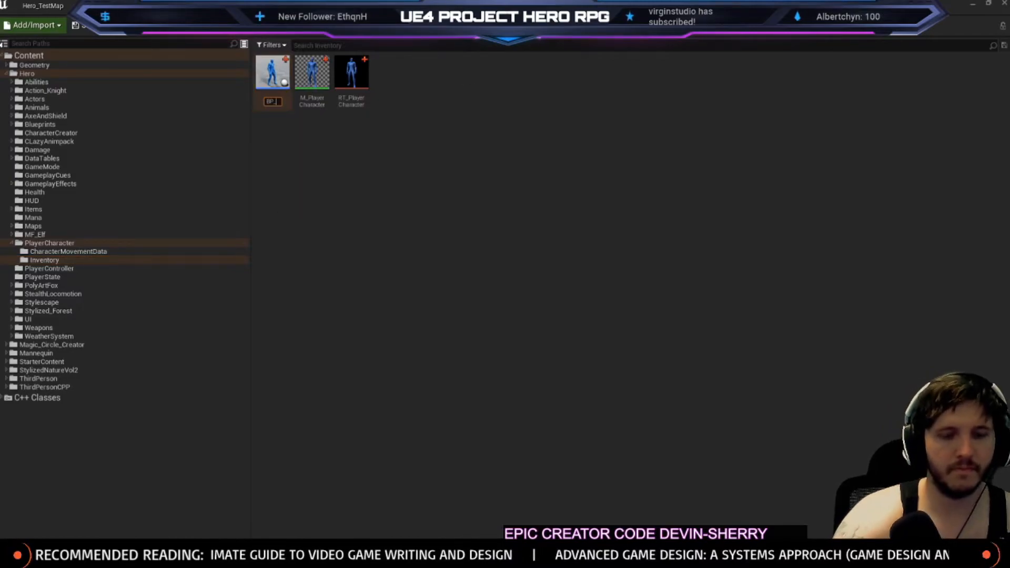
pyautogui.write('Pl')
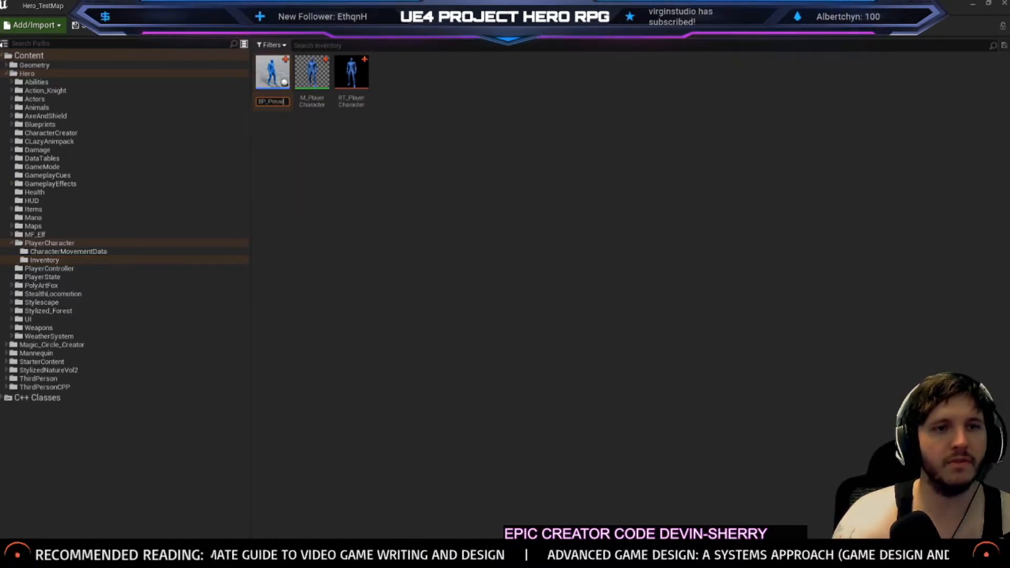
pyautogui.press('Return')
# Rename the M_PlayerCharacter material as M_PreviewCharacter
pyautogui.press('Right')
pyautogui.press('F2')
pyautogui.write('M_')
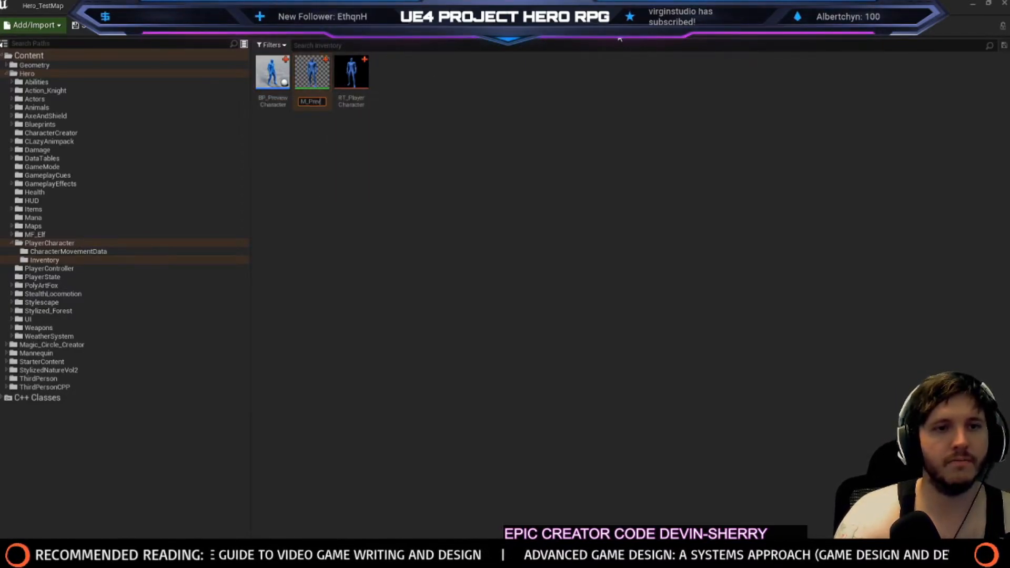
pyautogui.write('PreviewCharacter')
pyautogui.press('Return')
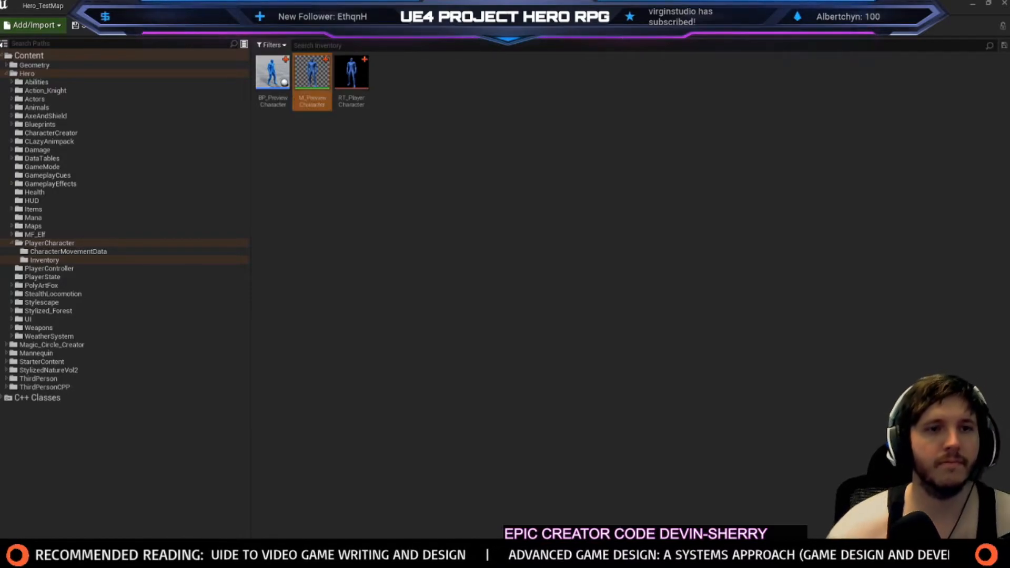
# Rename the RT_PlayerCharacter render target as RT_PreviewCharacter
pyautogui.press('Right')
pyautogui.press('F2')
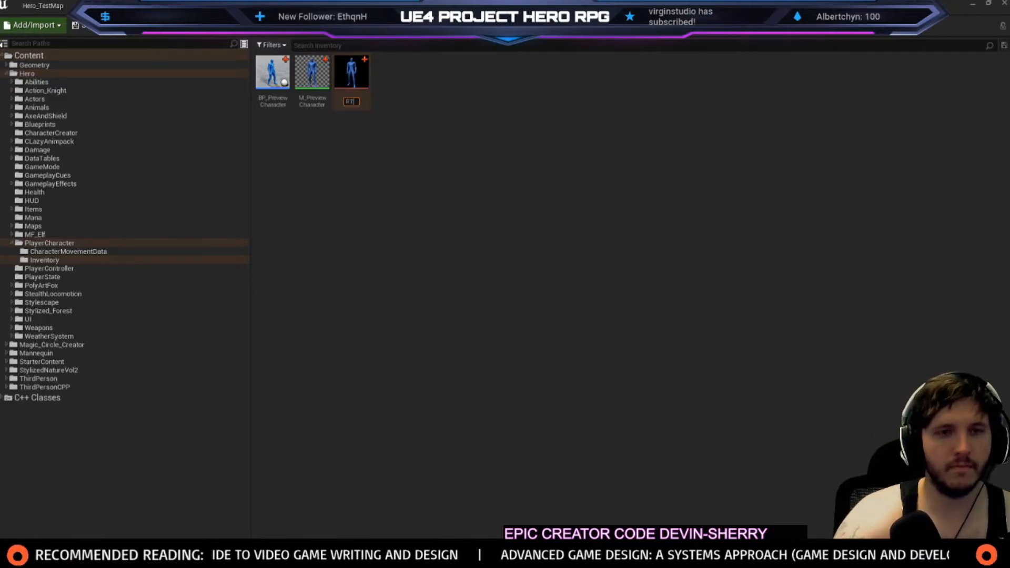
pyautogui.write('RT_PreviewCharacter')
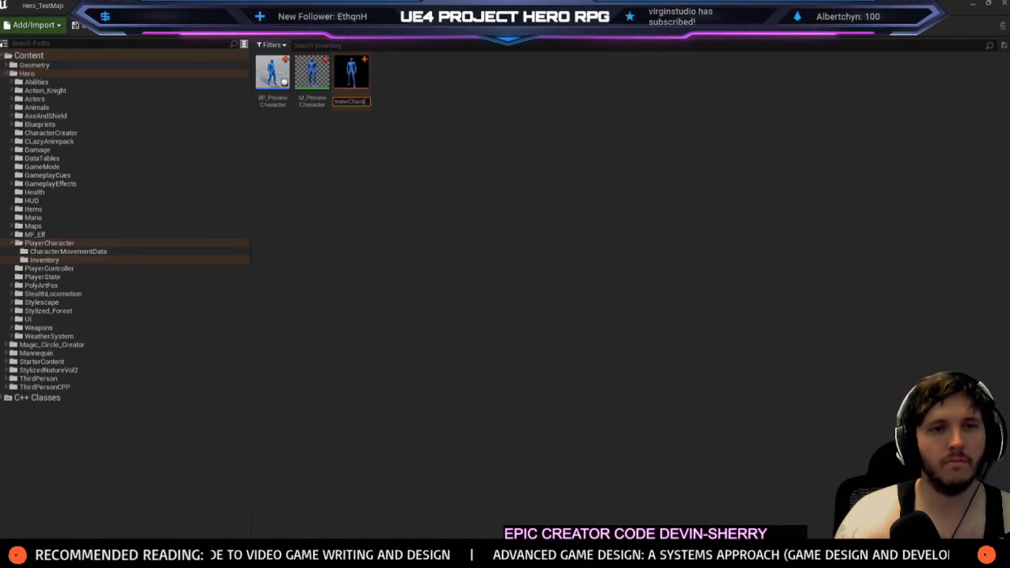
pyautogui.press('Return')
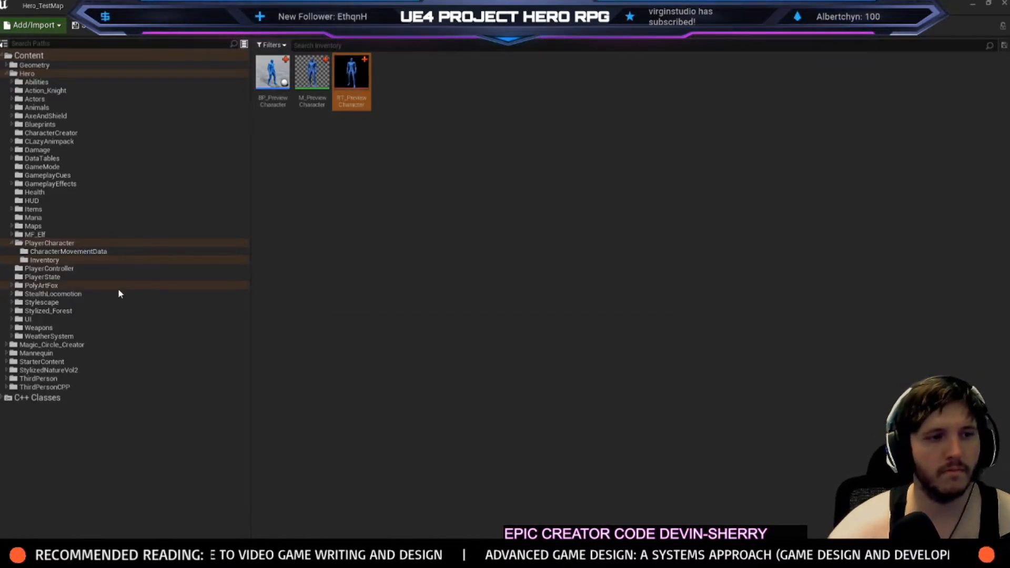
# Rename the Inventory folder under PlayerCharacter as PreviewCharacter
pyautogui.click(74, 262)
pyautogui.press('F2')
pyautogui.write('Pre')
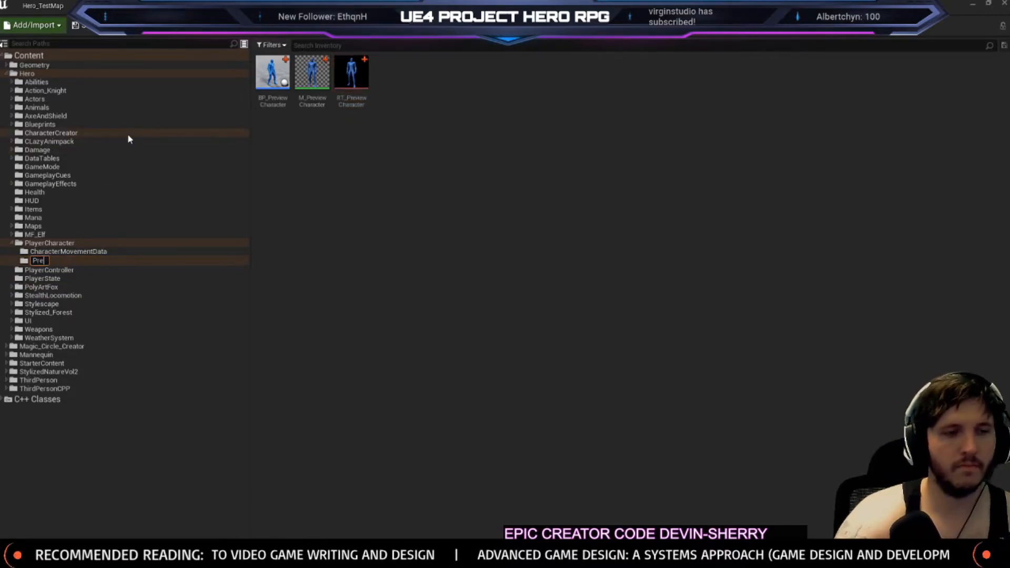
pyautogui.write('viewCharacter')
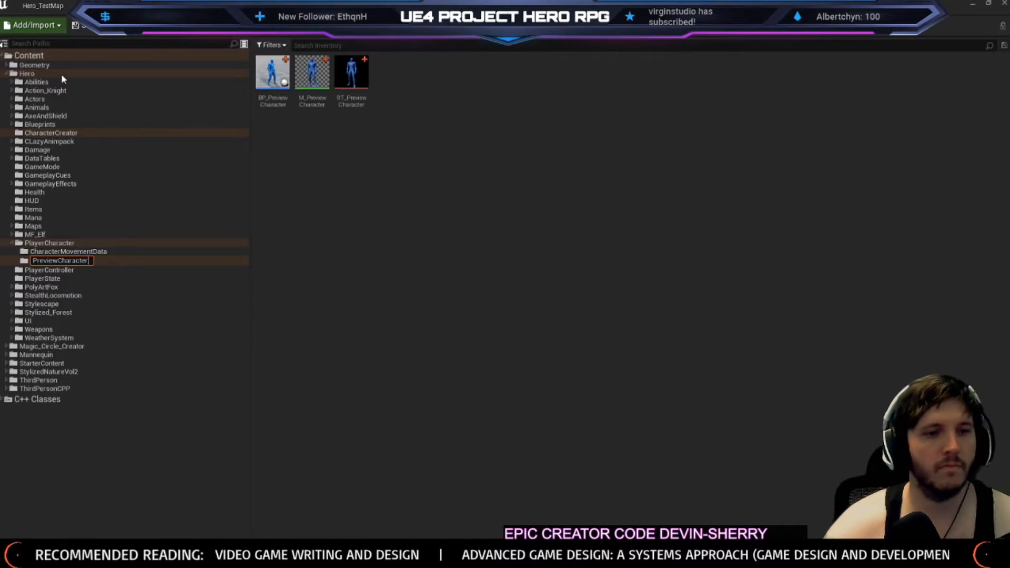
pyautogui.press('Return')
# Clean up the PlayerCharacter folder and delete its leftover Inventory subfolder
pyautogui.click(44, 262)
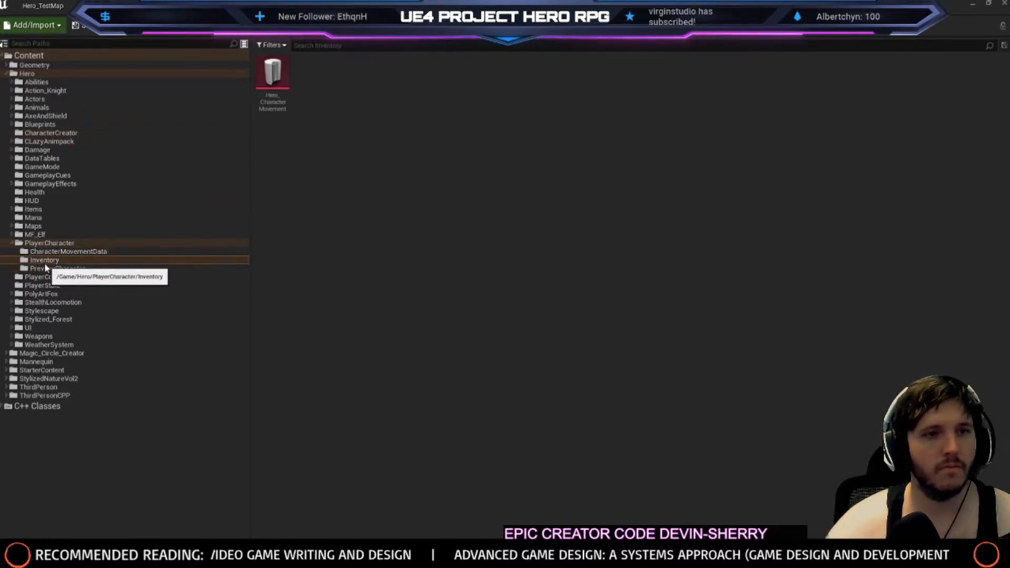
pyautogui.rightClick(45, 262)
pyautogui.click(42, 242)
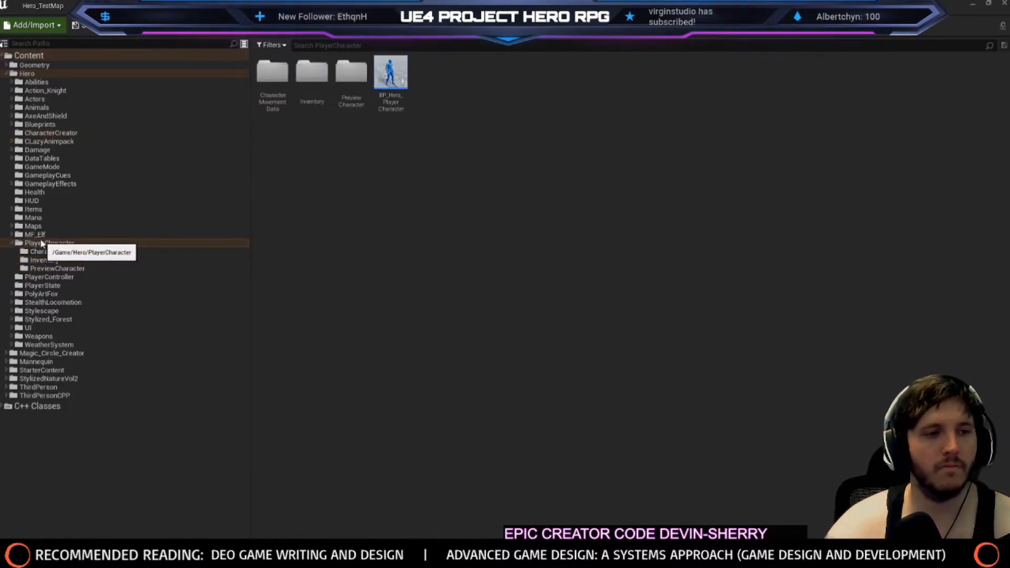
pyautogui.rightClick(43, 242)
pyautogui.click(74, 386)
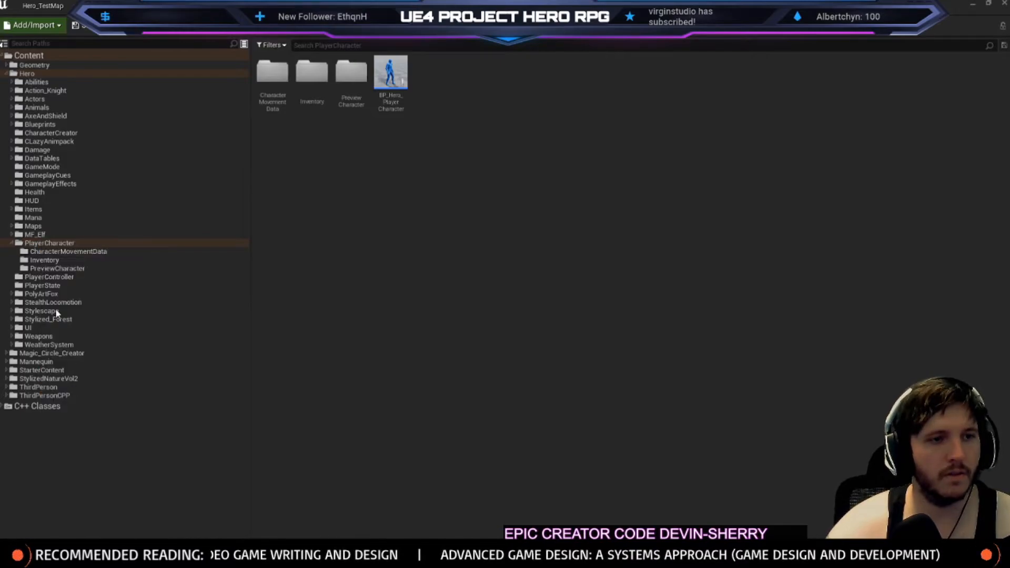
pyautogui.click(44, 260)
pyautogui.press('Delete')
pyautogui.click(70, 284)
# Open the BP_PreviewCharacter blueprint from the PreviewCharacter folder and show its Event Graph
pyautogui.click(57, 260)
pyautogui.doubleClick(273, 74)
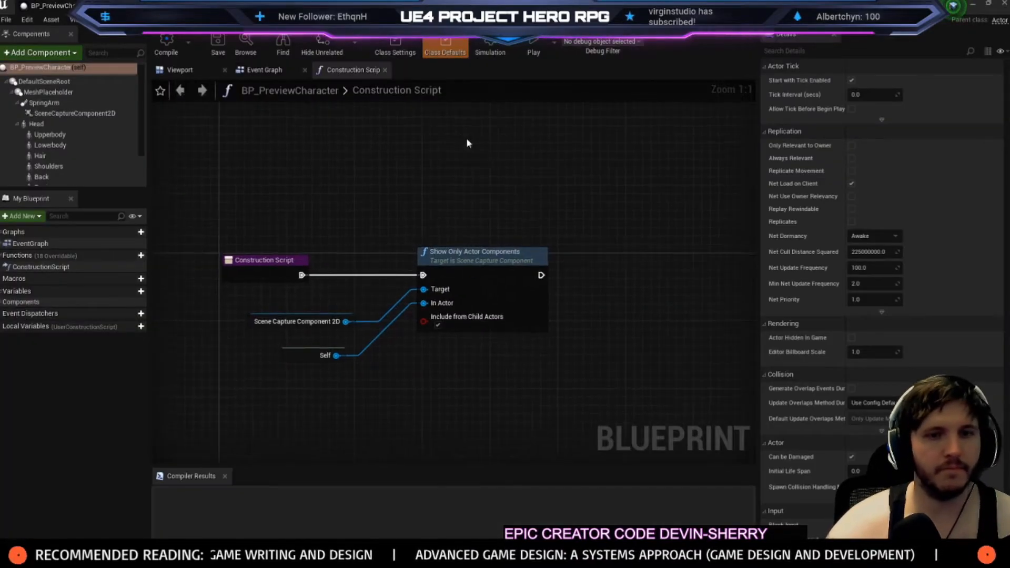
pyautogui.click(282, 72)
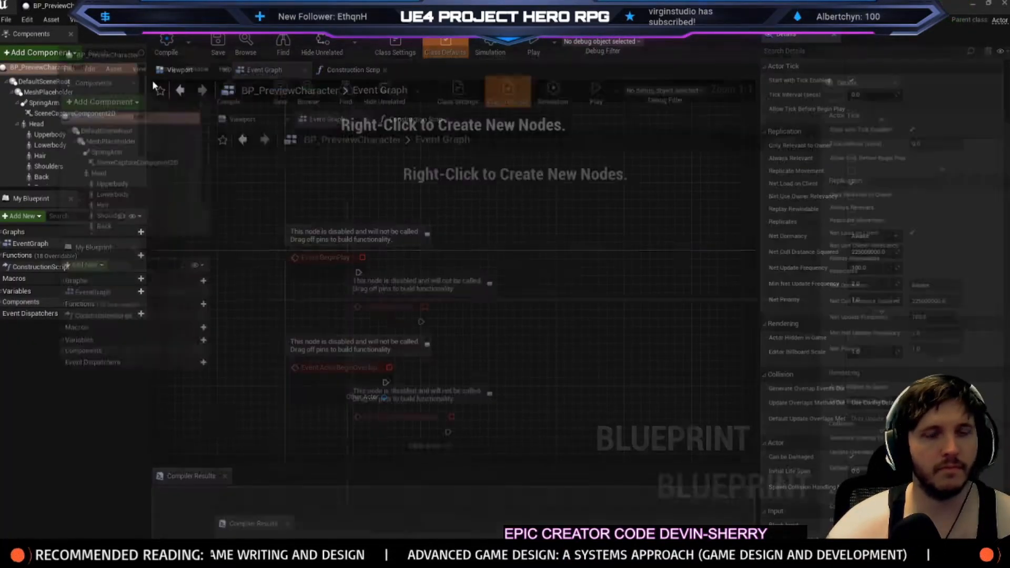
# Delete the disabled ActorBeginOverlap and Tick event nodes, keeping Event BeginPlay, and compile BP_PreviewCharacter
pyautogui.moveTo(399, 227); pyautogui.dragTo(396, 112, button='right')
pyautogui.moveTo(316, 193)
pyautogui.mouseDown(button='right')
pyautogui.moveTo(282, 374)
pyautogui.moveTo(318, 196)
pyautogui.mouseUp(button='right')
pyautogui.moveTo(278, 230); pyautogui.dragTo(389, 404)
pyautogui.press('Delete')
pyautogui.moveTo(338, 156); pyautogui.dragTo(350, 390, button='right')
pyautogui.scroll(-12, 350, 391)
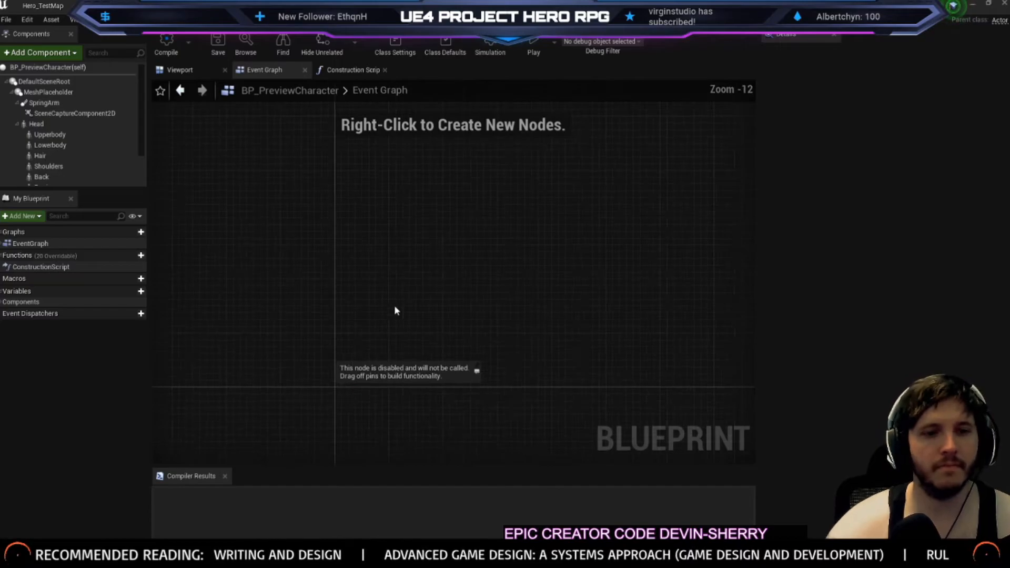
pyautogui.scroll(12, 354, 390)
pyautogui.click(173, 49)
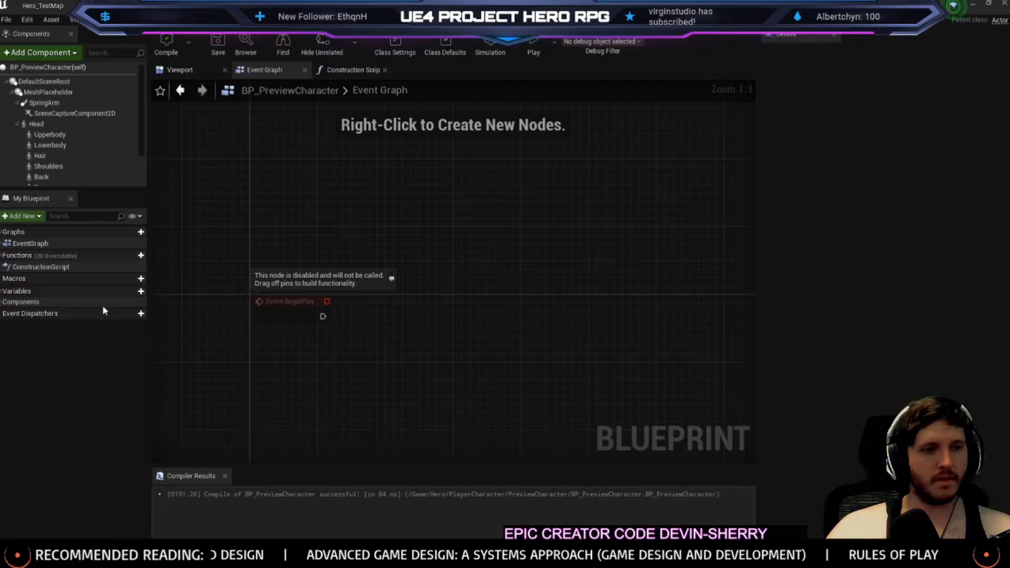
pyautogui.moveTo(300, 331); pyautogui.dragTo(266, 311, button='right')
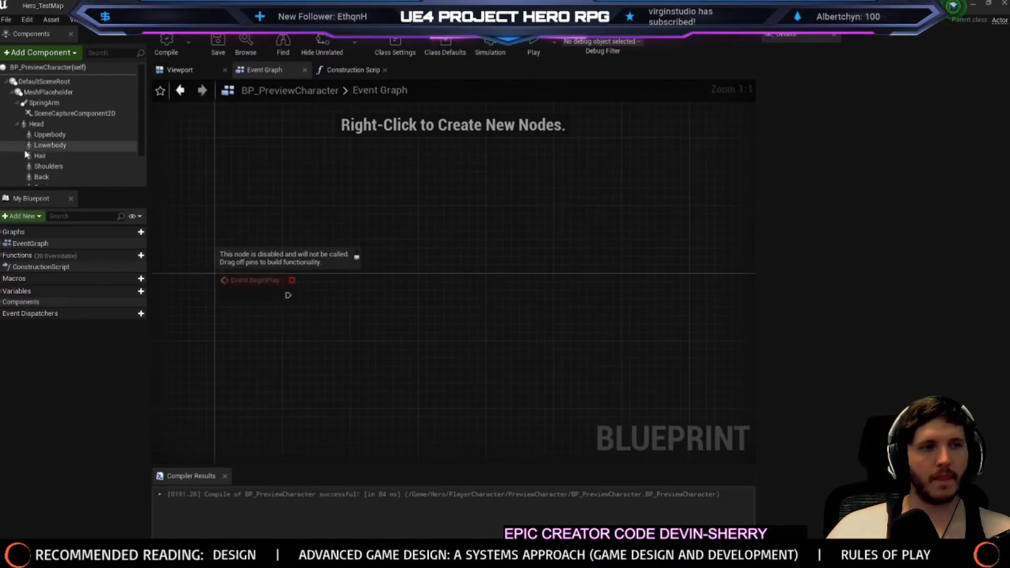
# Add a Get Player Character node to the Event Graph and place it below Event BeginPlay
pyautogui.rightClick(246, 363)
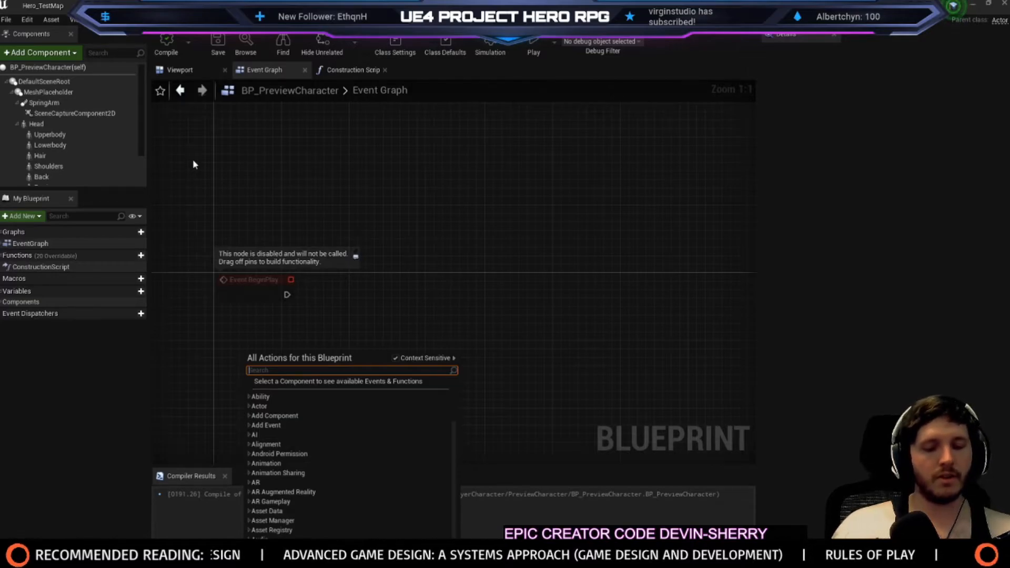
pyautogui.write('get player character')
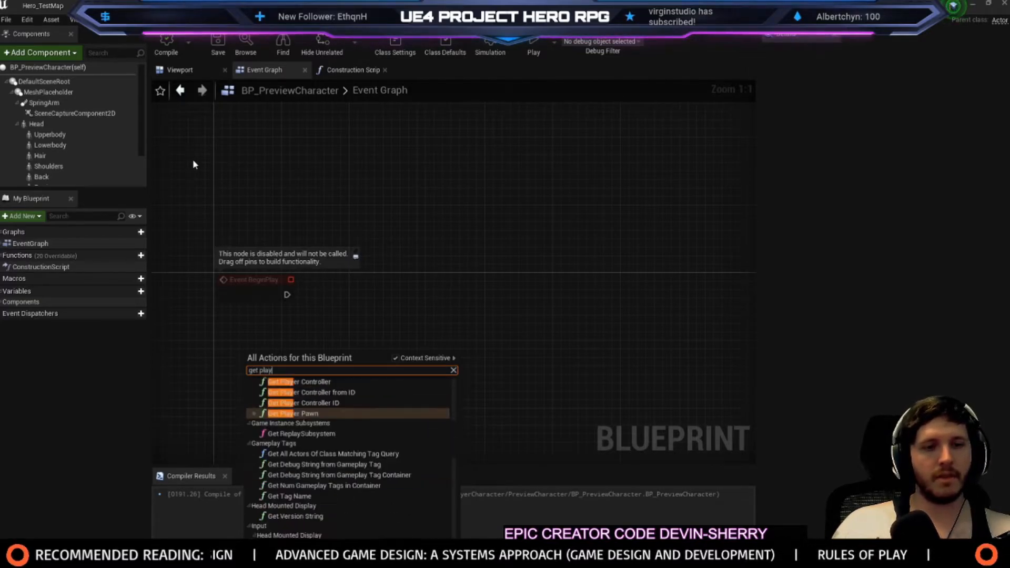
pyautogui.press('Return')
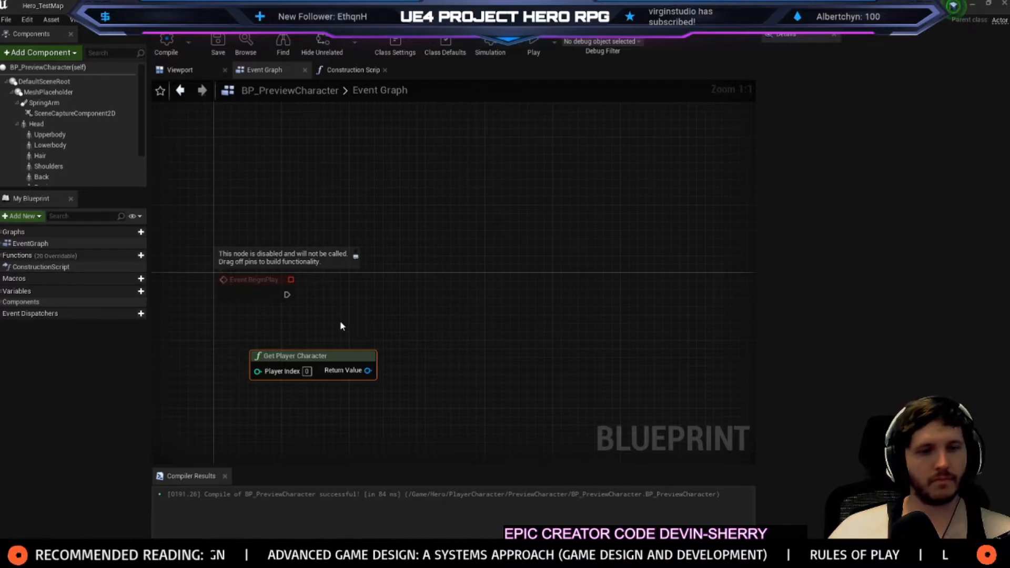
pyautogui.moveTo(317, 356); pyautogui.dragTo(258, 322)
# Promote Get Player Character's return value to a variable named Player and connect Event BeginPlay to its Set node
pyautogui.moveTo(301, 337); pyautogui.dragTo(322, 319)
pyautogui.click(358, 363)
pyautogui.write('Player')
pyautogui.press('Return')
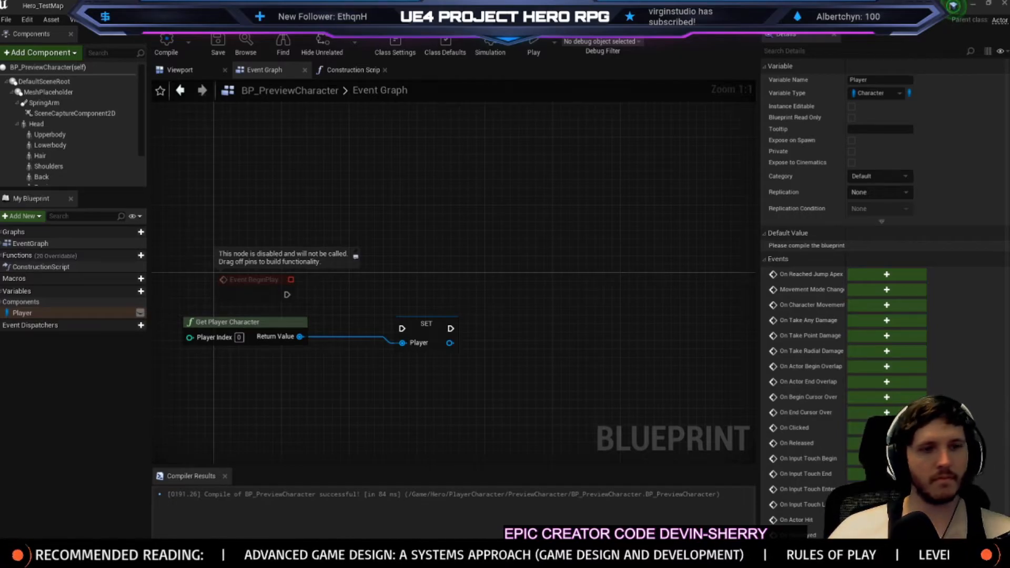
pyautogui.moveTo(287, 295); pyautogui.dragTo(403, 330)
# Create a function named Update Hair and place a getter for the Player variable in its graph
pyautogui.moveTo(212, 288); pyautogui.dragTo(99, 242, button='right')
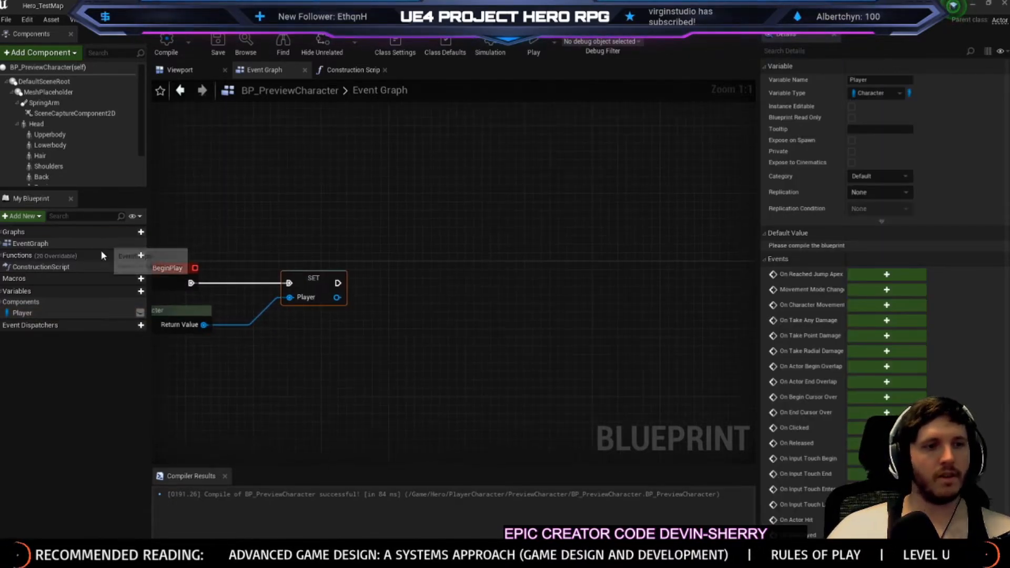
pyautogui.click(121, 255)
pyautogui.write('Upd')
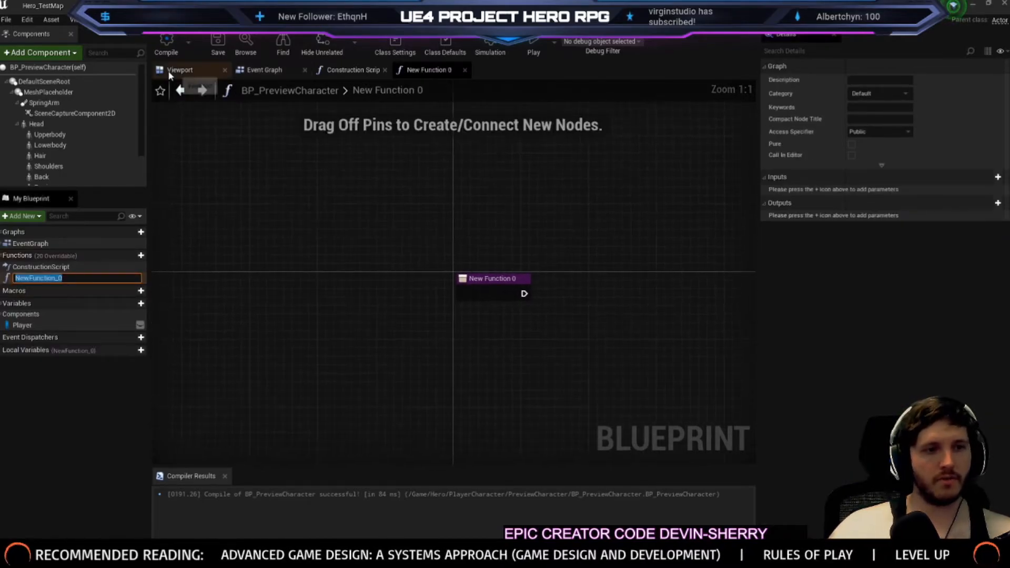
pyautogui.write('ate Hai')
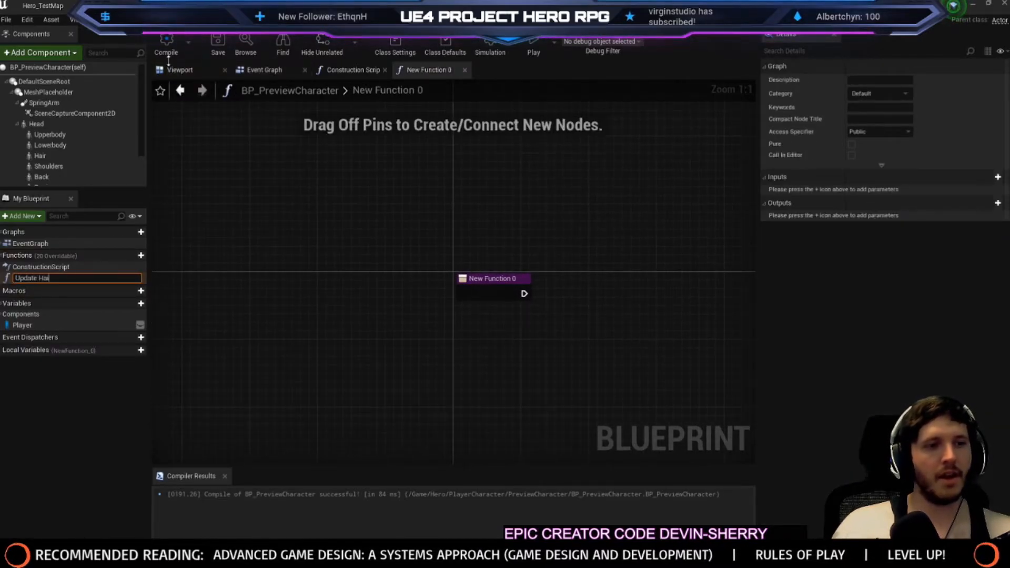
pyautogui.write('r')
pyautogui.press('Return')
pyautogui.moveTo(466, 347); pyautogui.dragTo(199, 301, button='right')
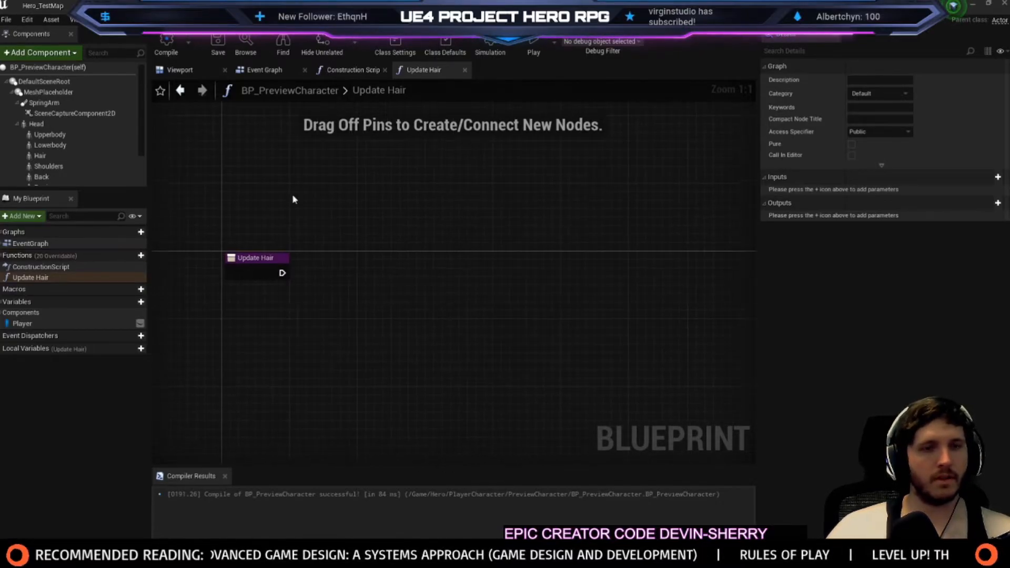
pyautogui.moveTo(51, 318); pyautogui.dragTo(230, 319)
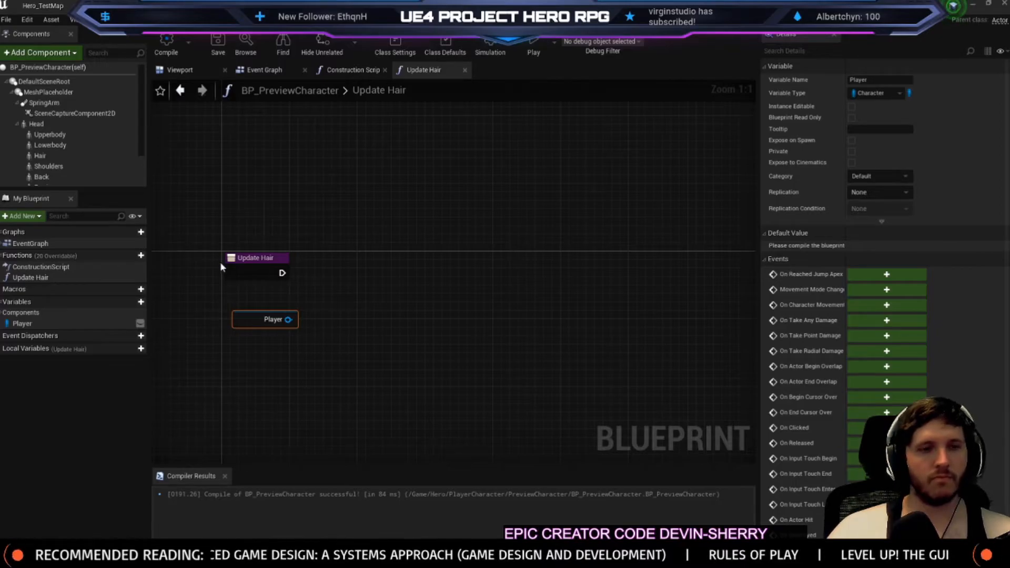
# Rename the Update Hair function as Update Character
pyautogui.click(32, 277)
pyautogui.press('F2')
pyautogui.write('Update Character')
pyautogui.press('Return')
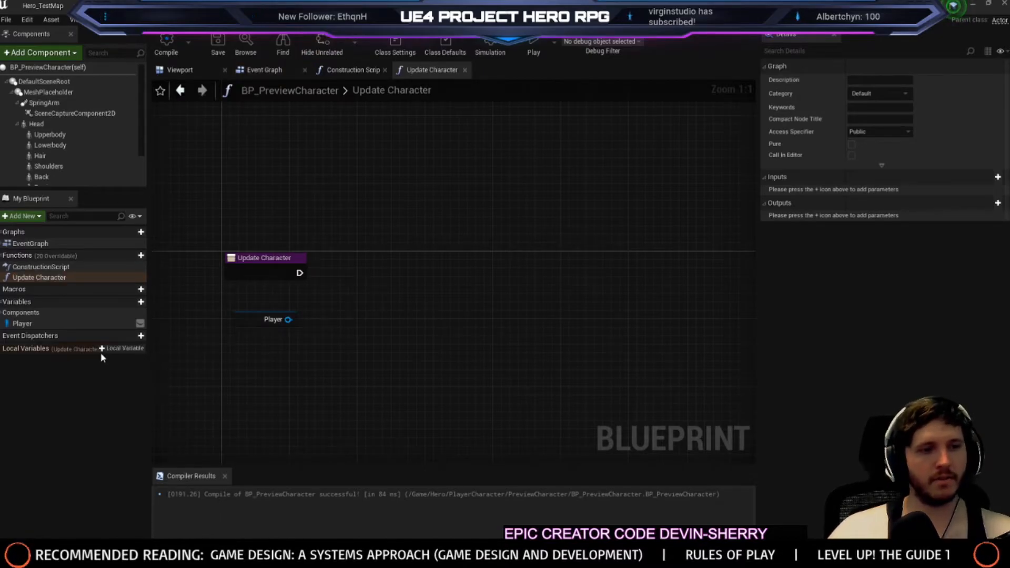
pyautogui.click(290, 270)
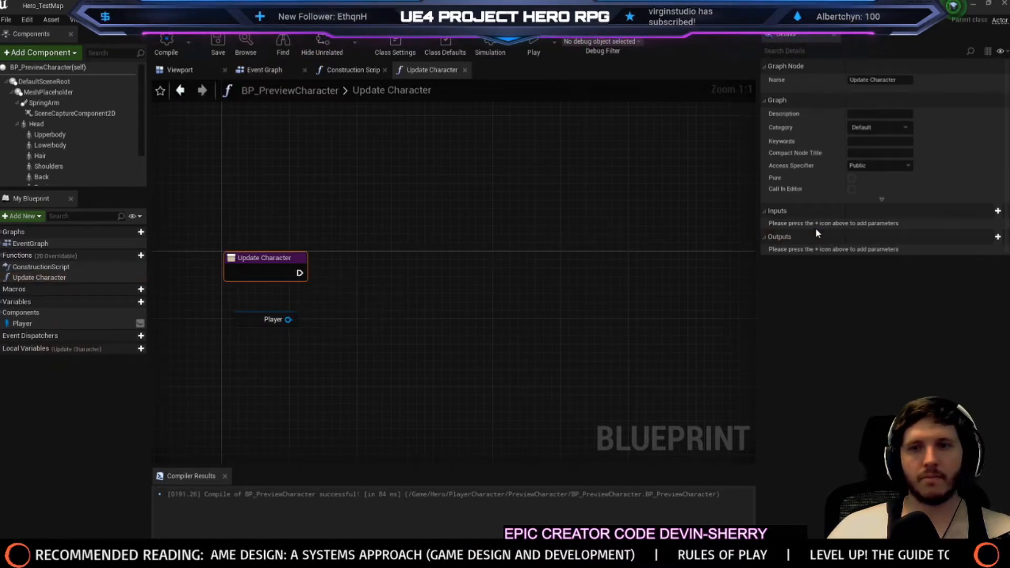
pyautogui.click(995, 210)
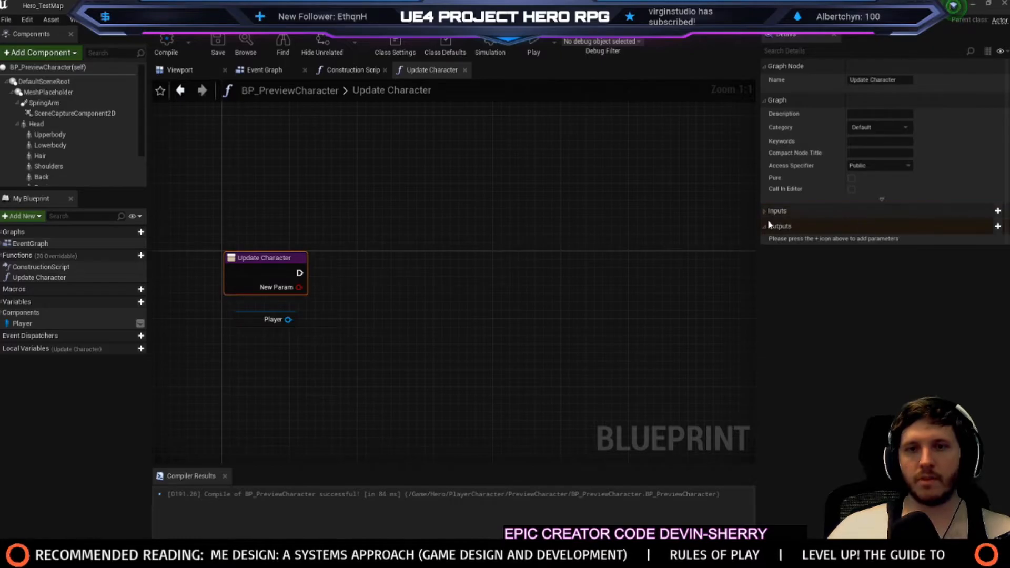
pyautogui.click(871, 225)
pyautogui.write('character')
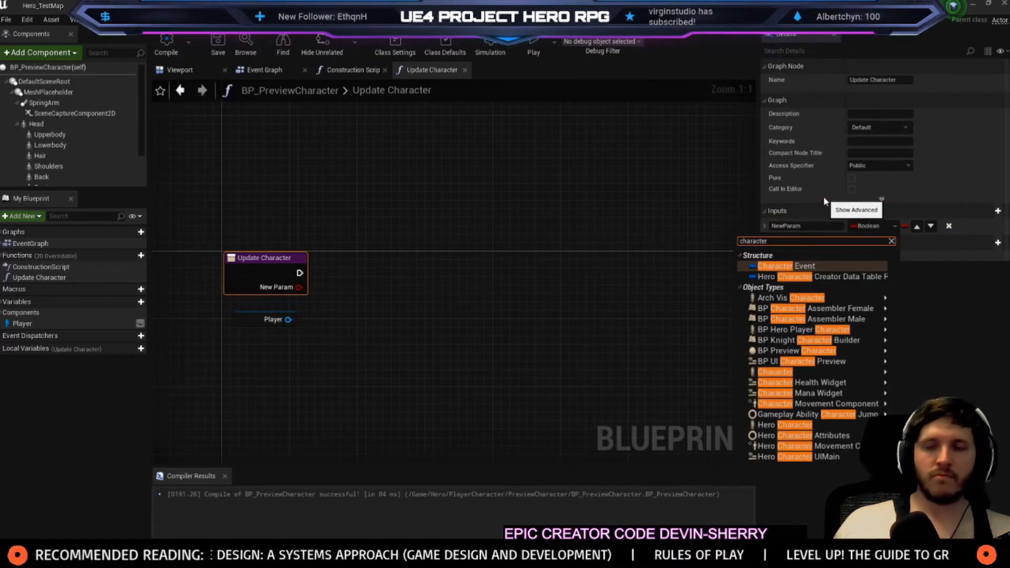
pyautogui.hotkey('ctrl', 'a')
pyautogui.write('p')
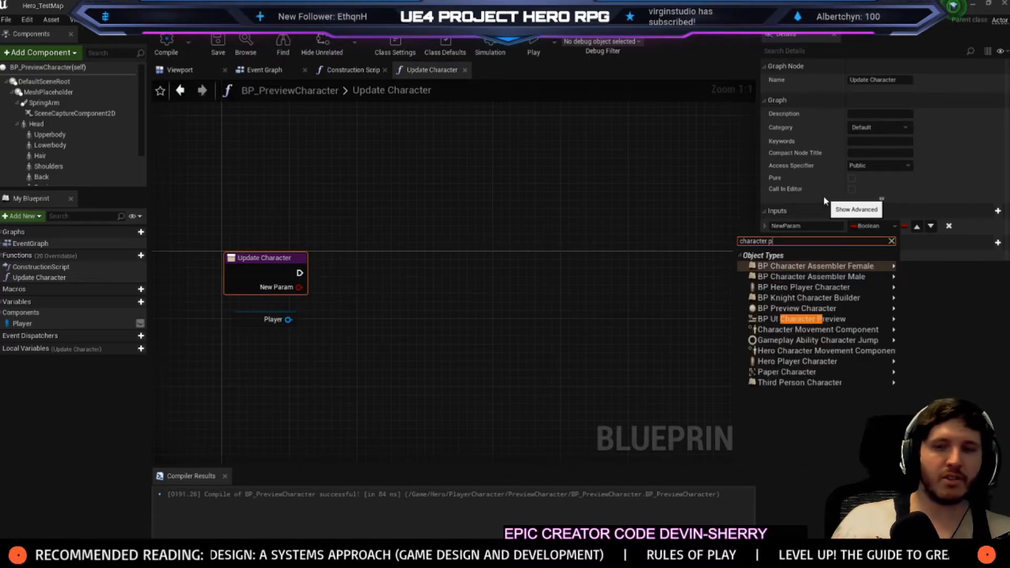
pyautogui.write('art')
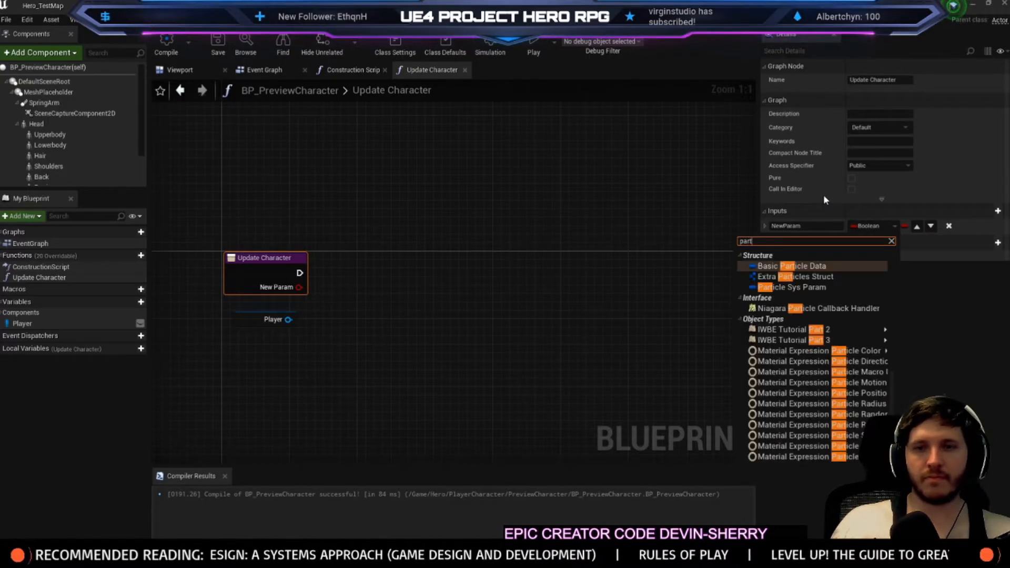
pyautogui.scroll(-10, 768, 351)
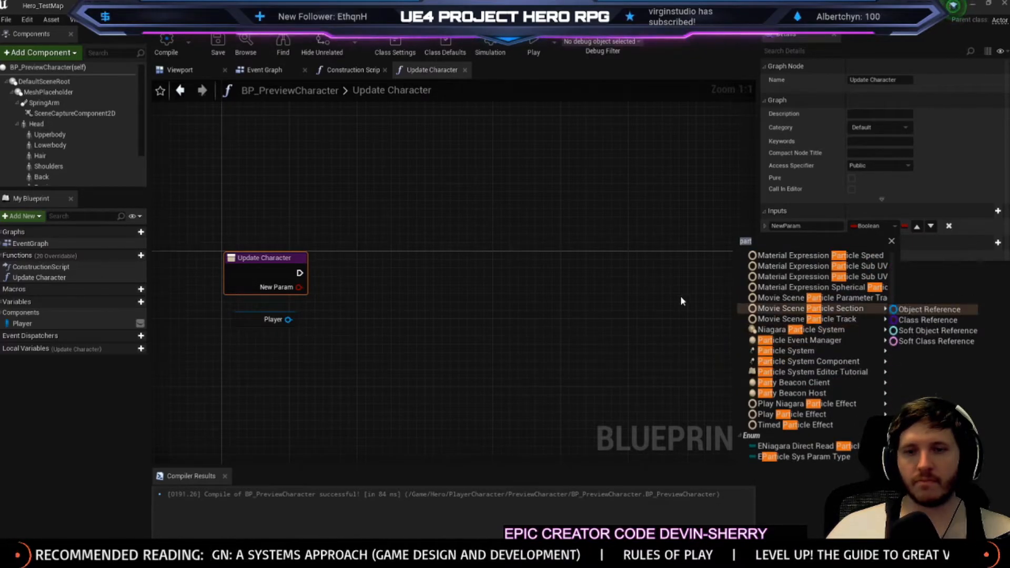
pyautogui.moveTo(680, 296); pyautogui.dragTo(658, 267, button='right')
pyautogui.press('super')
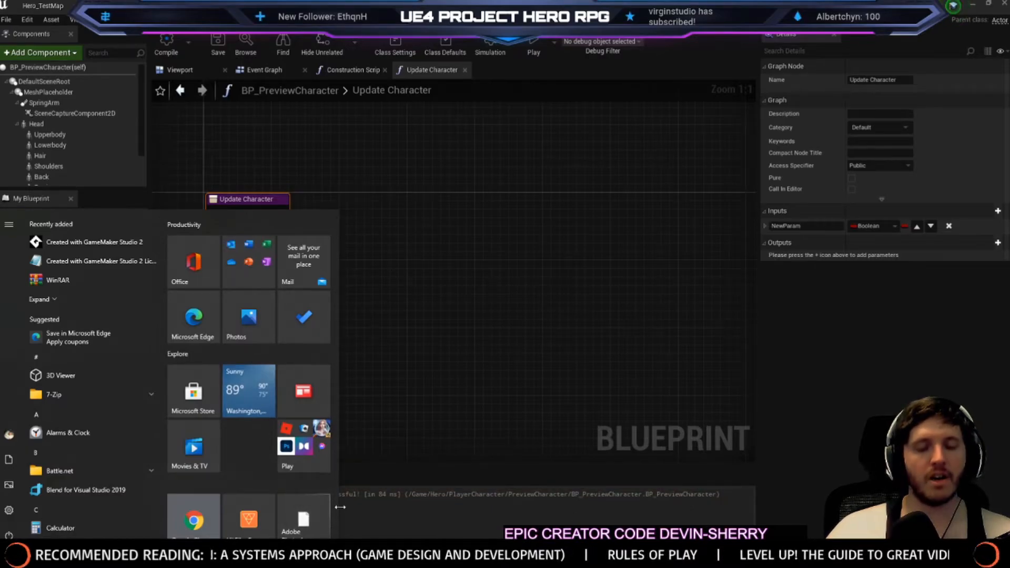
pyautogui.click(368, 283)
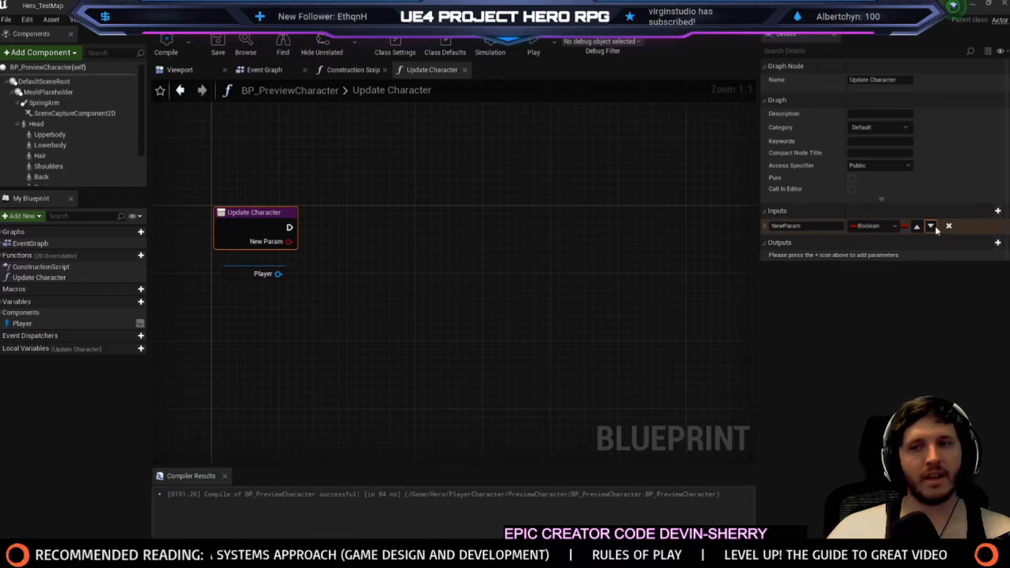
pyautogui.click(950, 226)
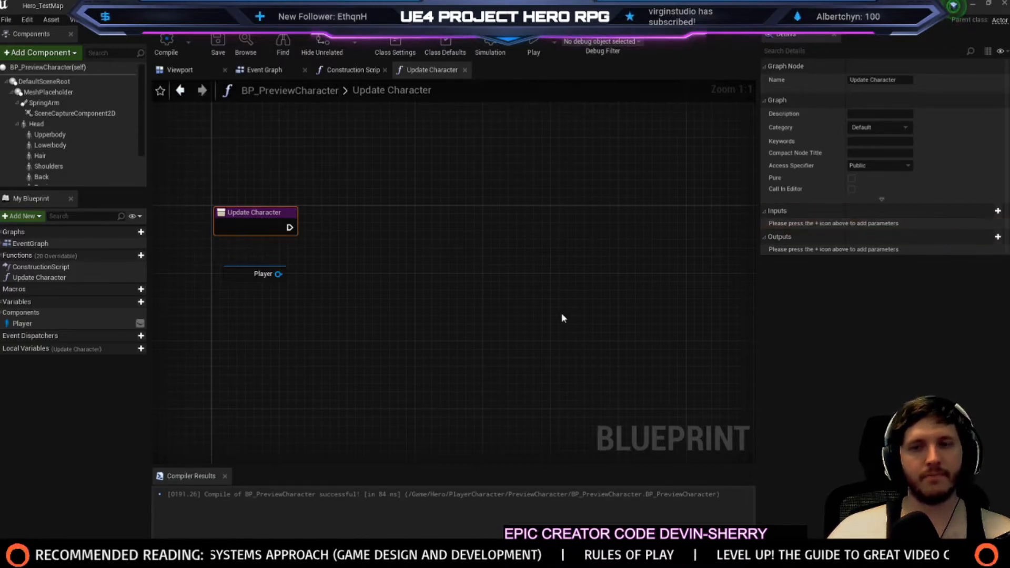
# Compile the blueprint and rename the Update Character function as Update Hair
pyautogui.click(172, 52)
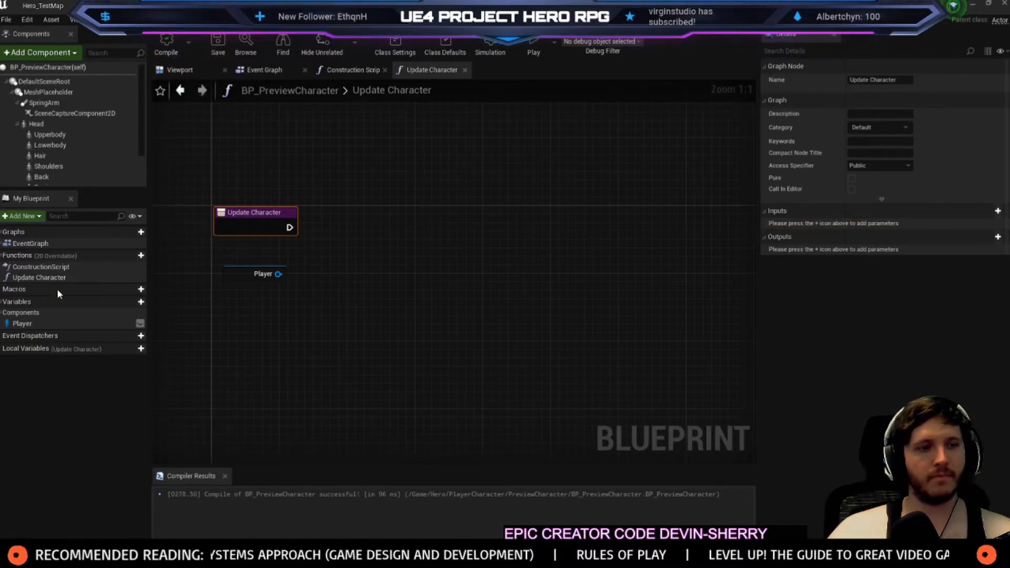
pyautogui.click(25, 282)
pyautogui.press('F2')
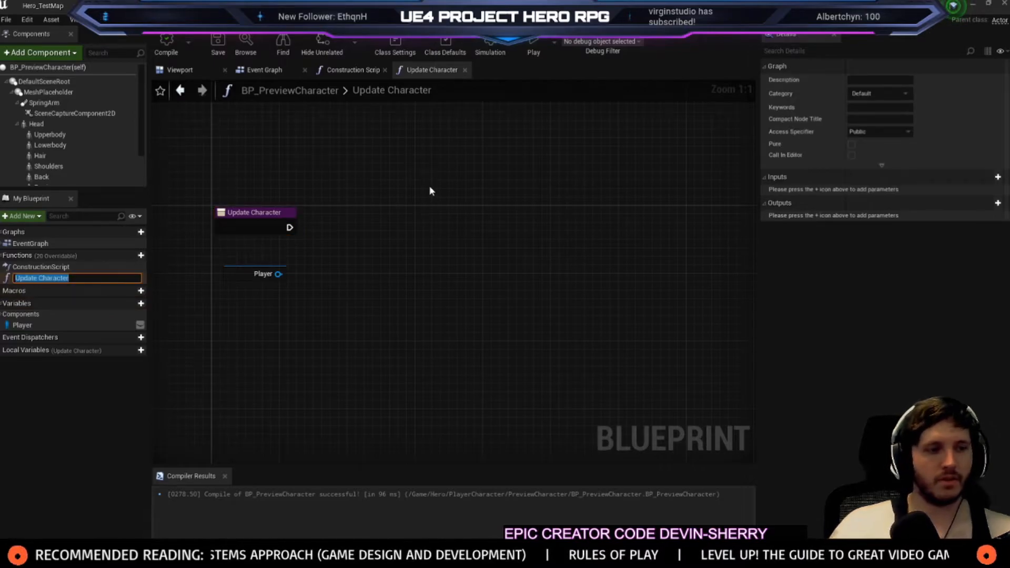
pyautogui.write('Update Hair')
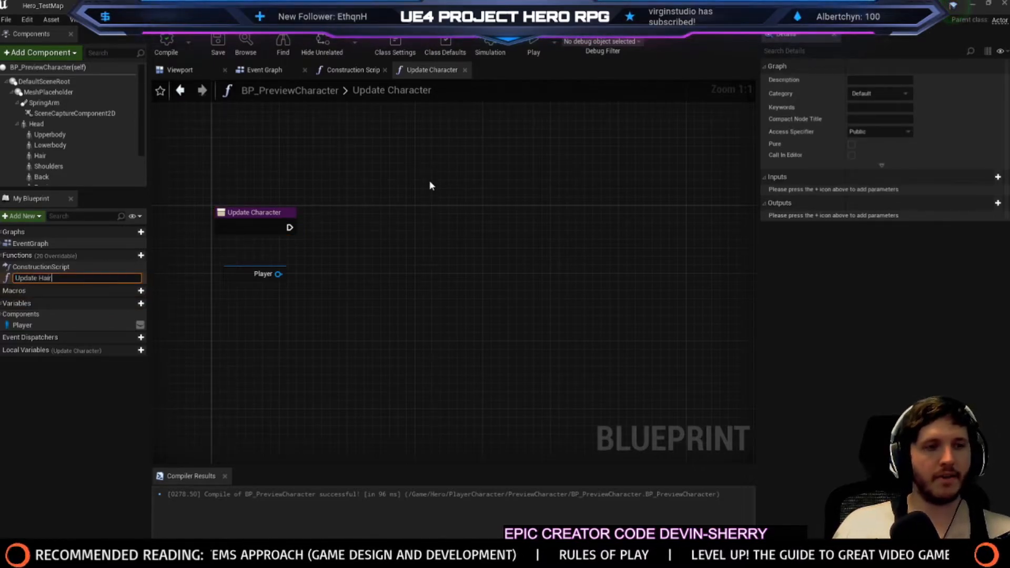
pyautogui.press('Return')
# Try to add a hair getter from the Player reference in the Update Hair function
pyautogui.keyDown('ctrl'); pyautogui.moveTo(231, 280); pyautogui.dragTo(325, 257); pyautogui.keyUp('ctrl')
pyautogui.write('get hair')
pyautogui.hotkey('ctrl', 'a')
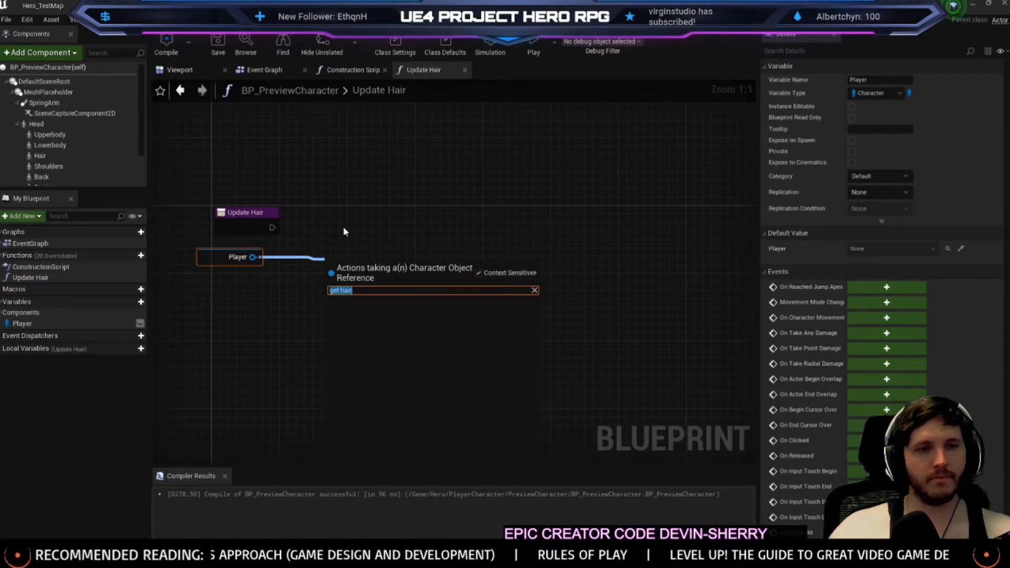
pyautogui.write('hair')
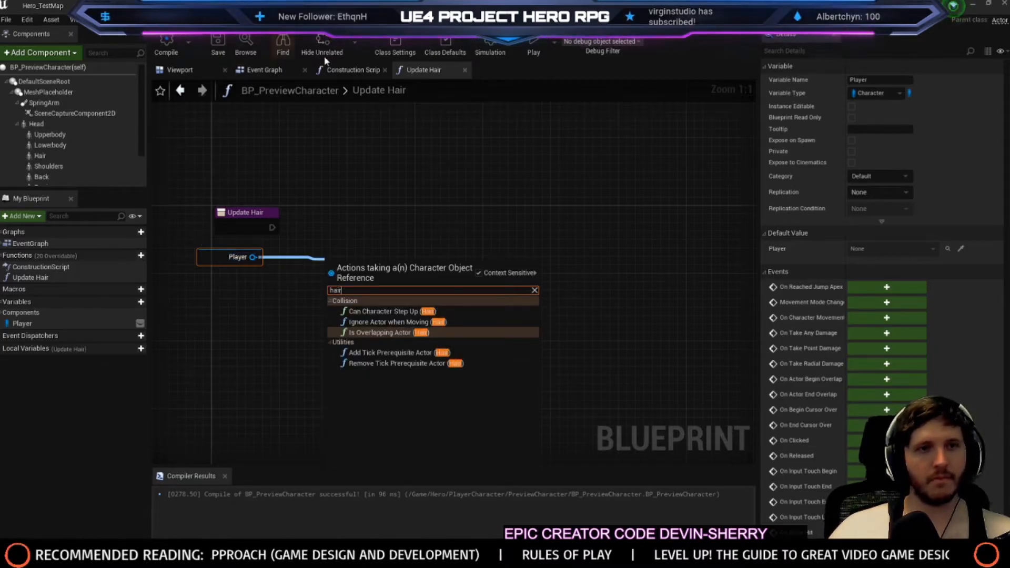
# Delete the Set Player node from the Event Graph
pyautogui.click(275, 73)
pyautogui.click(314, 278)
pyautogui.press('Delete')
# Cast Get Player Character's return value to HeroPlayerCharacter and connect Event BeginPlay to the cast node
pyautogui.moveTo(253, 384); pyautogui.dragTo(326, 368, button='right')
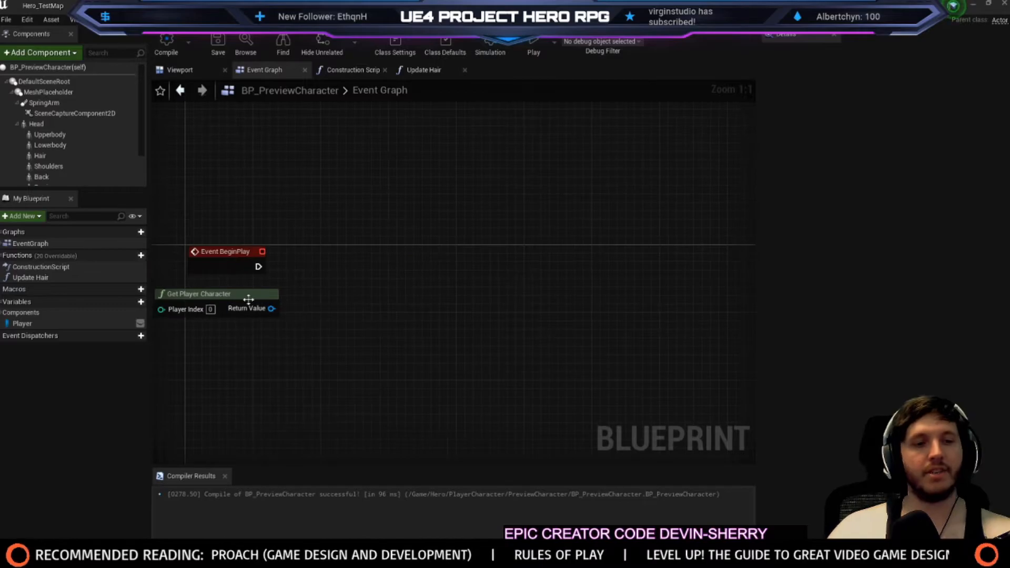
pyautogui.moveTo(271, 308); pyautogui.dragTo(303, 291)
pyautogui.write('cast to')
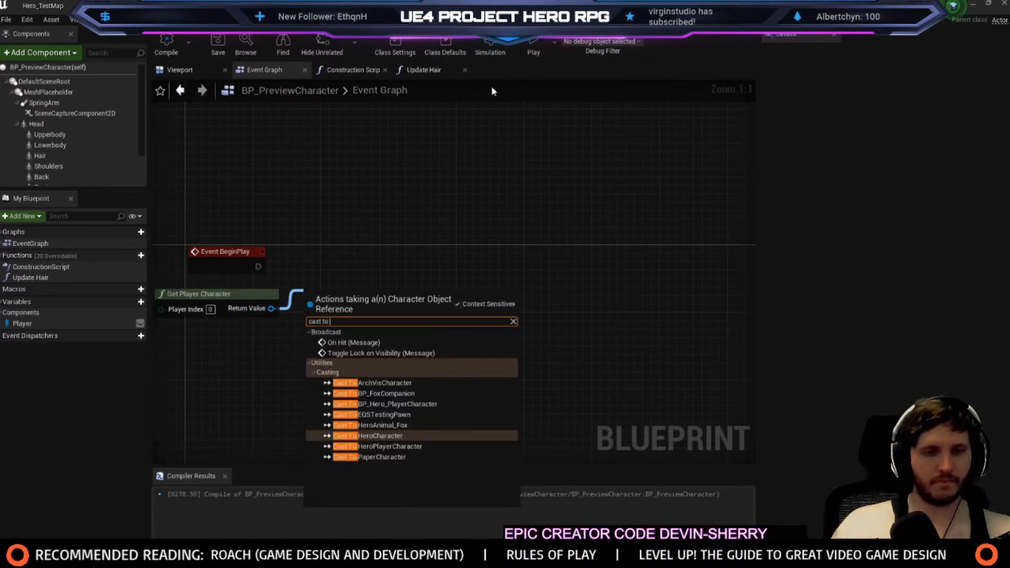
pyautogui.write(' player')
pyautogui.press('Return')
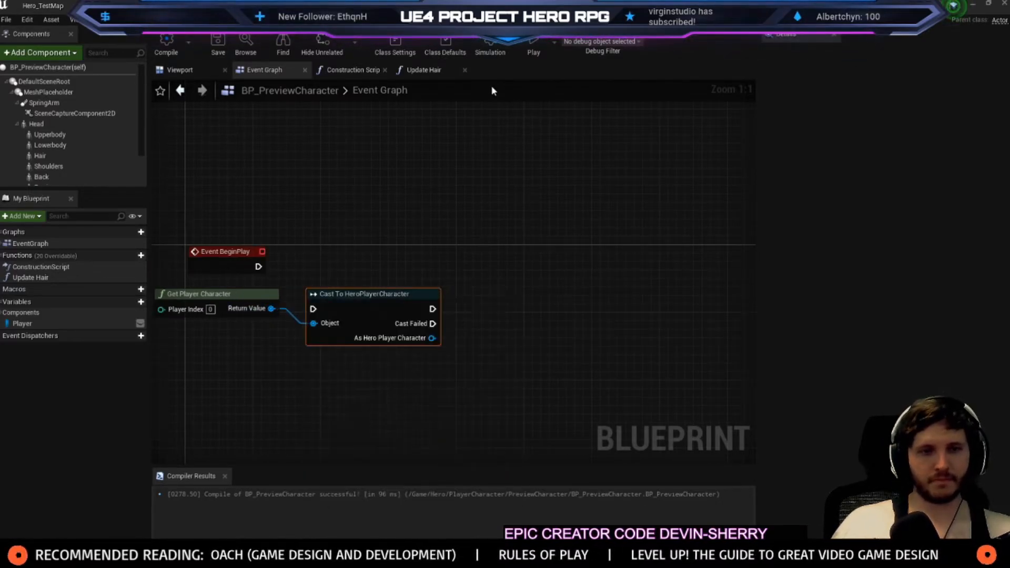
pyautogui.moveTo(257, 267); pyautogui.dragTo(351, 255)
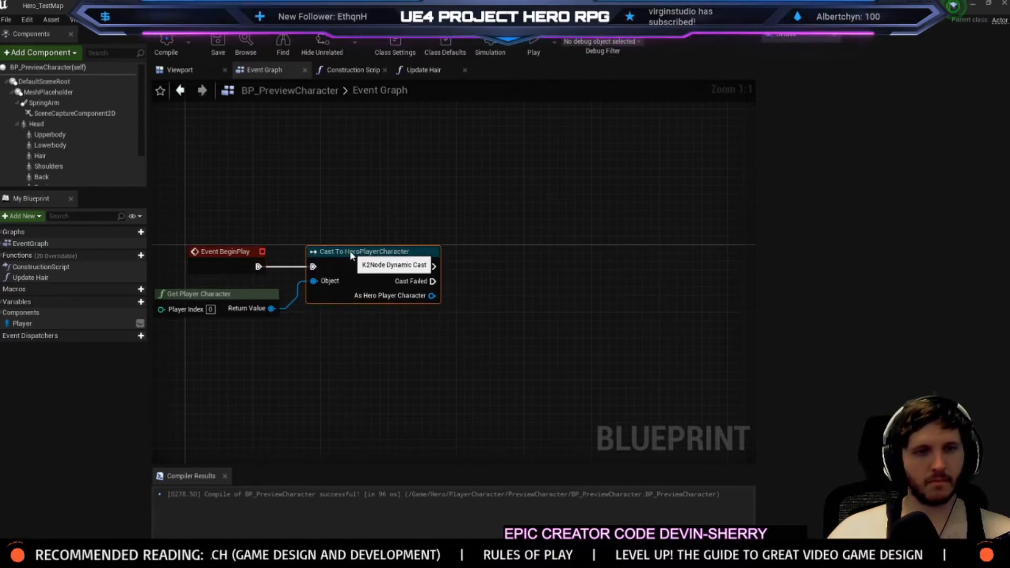
# Place a Set Player node after the cast and wire its execution and As Hero Player Character output into it
pyautogui.keyDown('alt'); pyautogui.moveTo(81, 320); pyautogui.dragTo(470, 254); pyautogui.keyUp('alt')
pyautogui.moveTo(431, 272); pyautogui.dragTo(475, 267)
pyautogui.moveTo(475, 281); pyautogui.dragTo(432, 295)
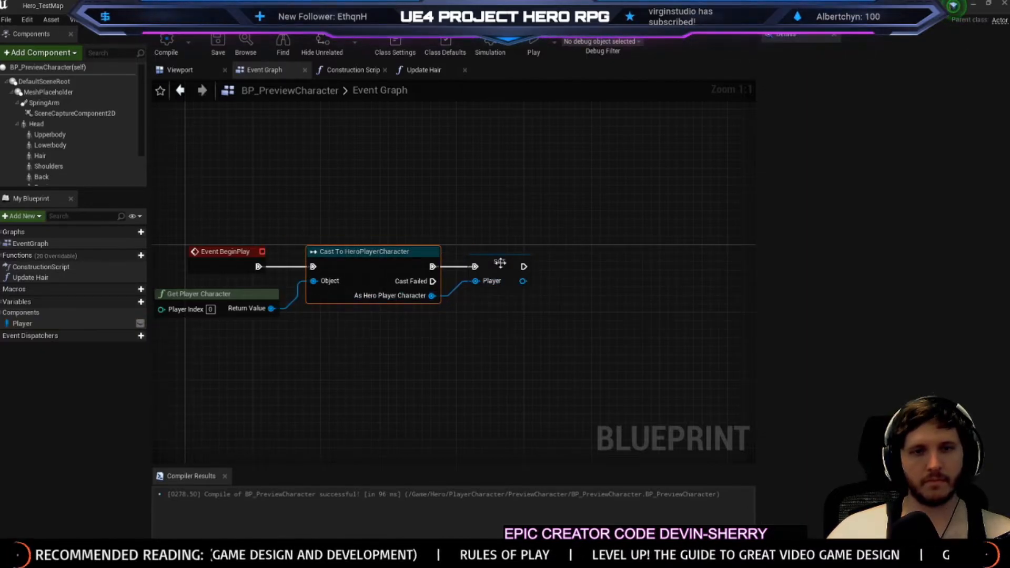
# Change the Player variable's type to a Hero Player Character object reference and compile the blueprint
pyautogui.click(502, 258)
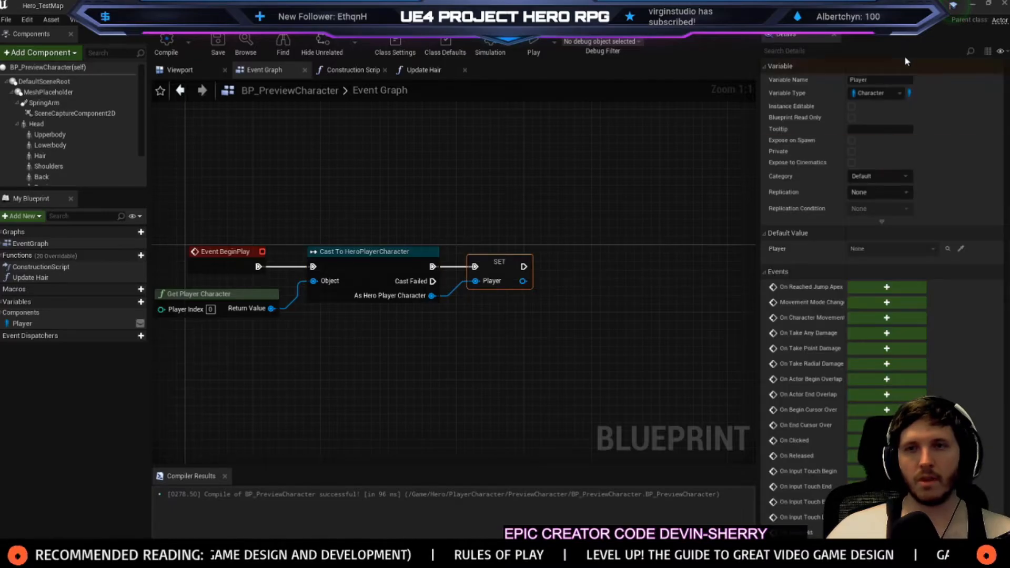
pyautogui.click(874, 93)
pyautogui.write('hero player')
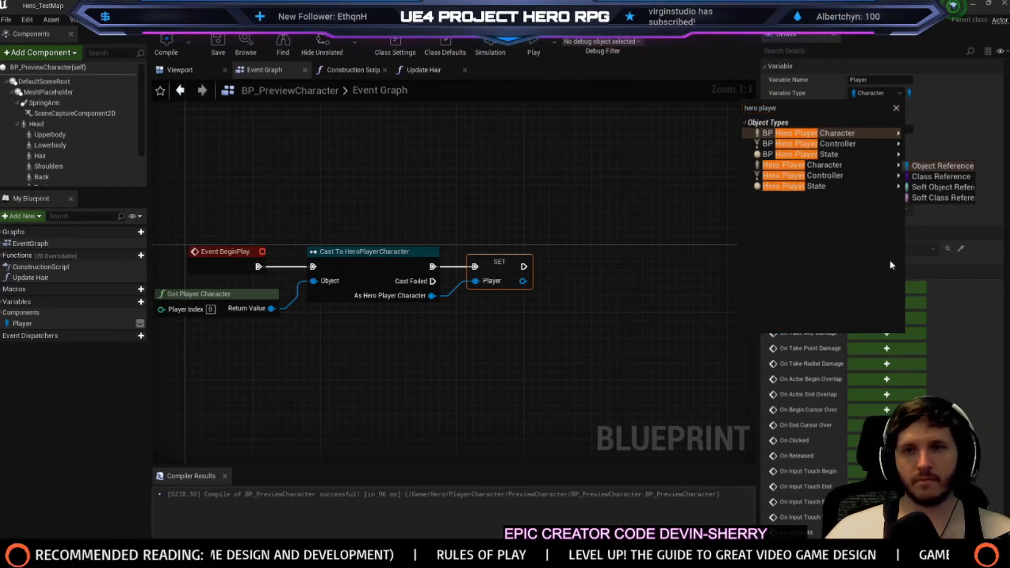
pyautogui.click(784, 167)
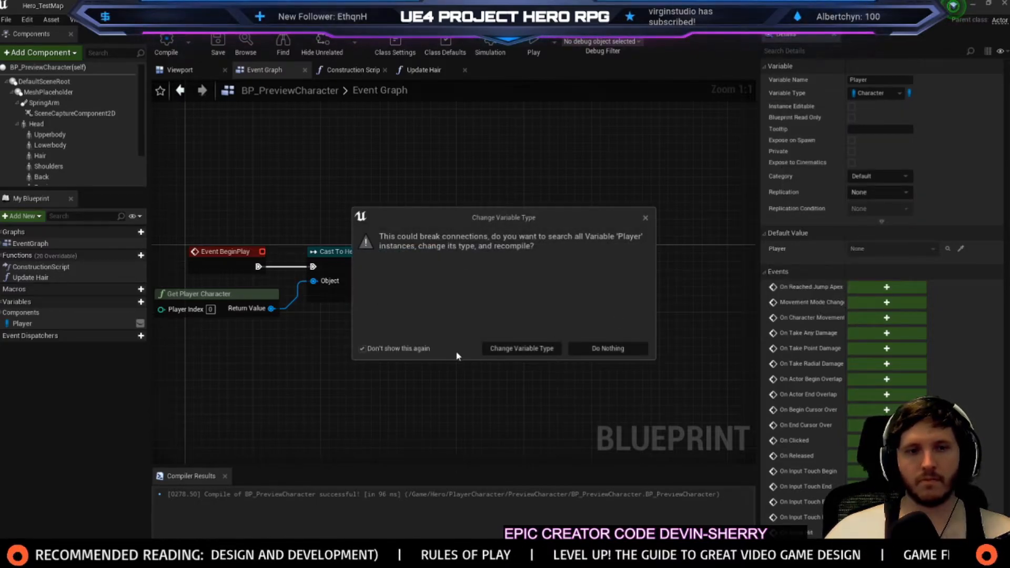
pyautogui.click(520, 348)
pyautogui.moveTo(496, 238); pyautogui.dragTo(412, 250, button='right')
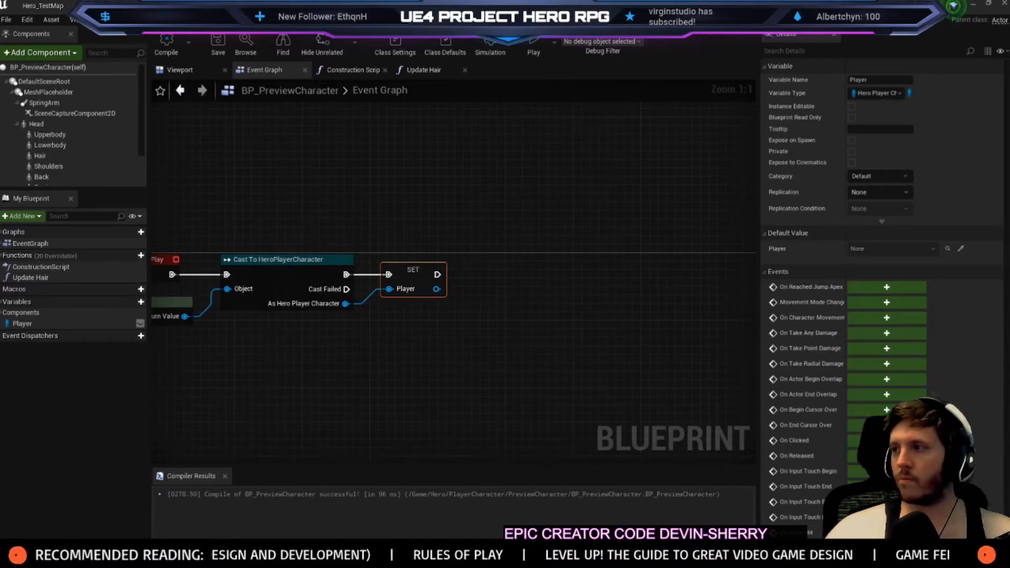
pyautogui.moveTo(713, 189); pyautogui.dragTo(797, 189, button='right')
pyautogui.click(168, 47)
# In the Update Hair function, add a Player getter, read its Hairs component from it, and compile the blueprint
pyautogui.doubleClick(30, 278)
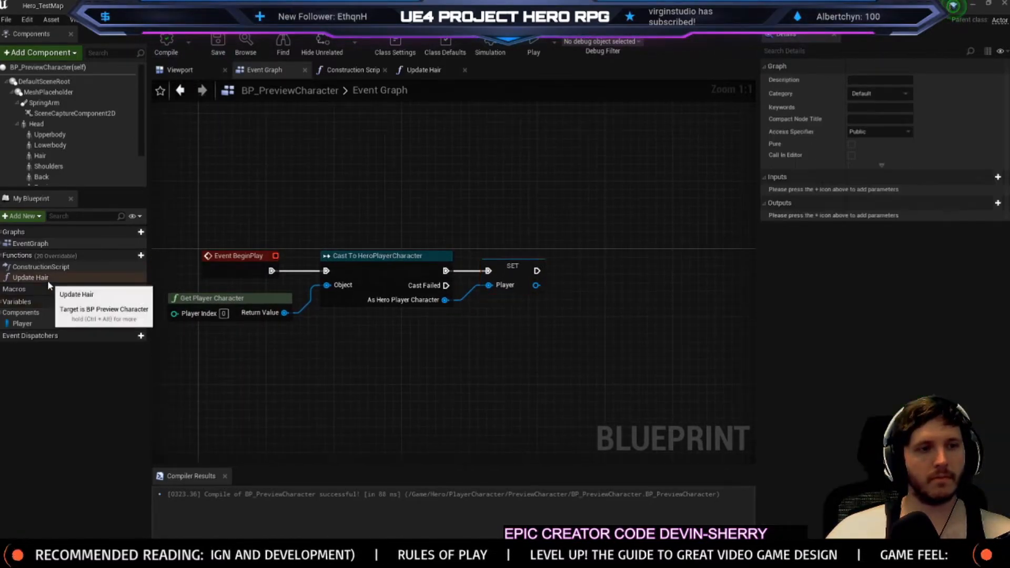
pyautogui.moveTo(253, 256); pyautogui.dragTo(265, 262)
pyautogui.write('g')
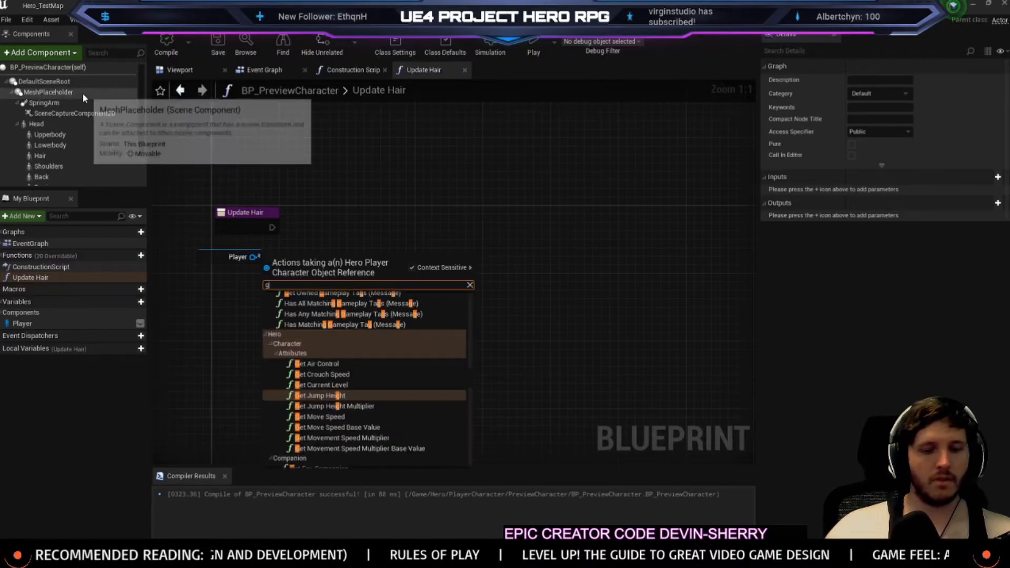
pyautogui.write('et hairs')
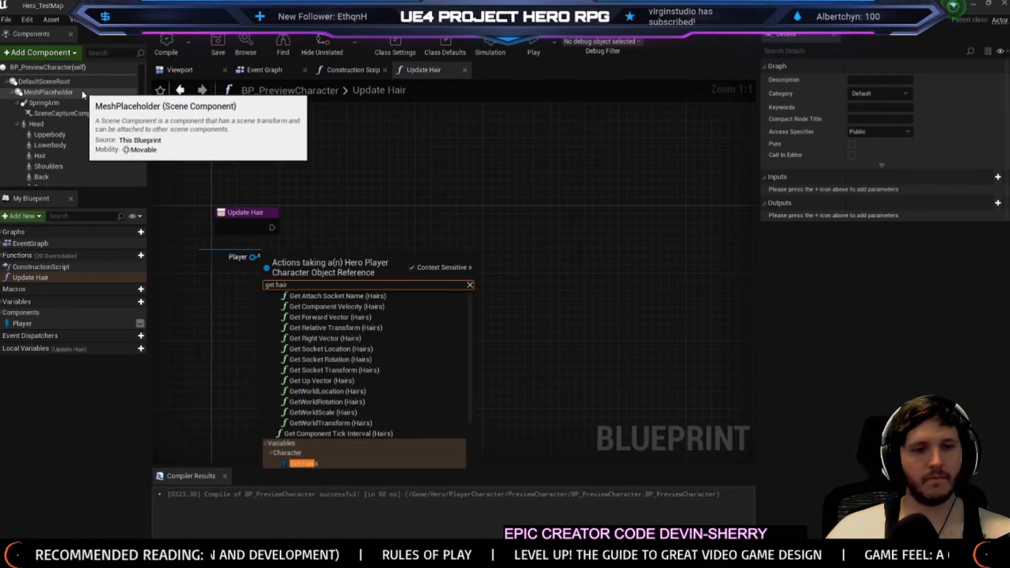
pyautogui.press('Return')
pyautogui.moveTo(308, 269); pyautogui.dragTo(325, 260)
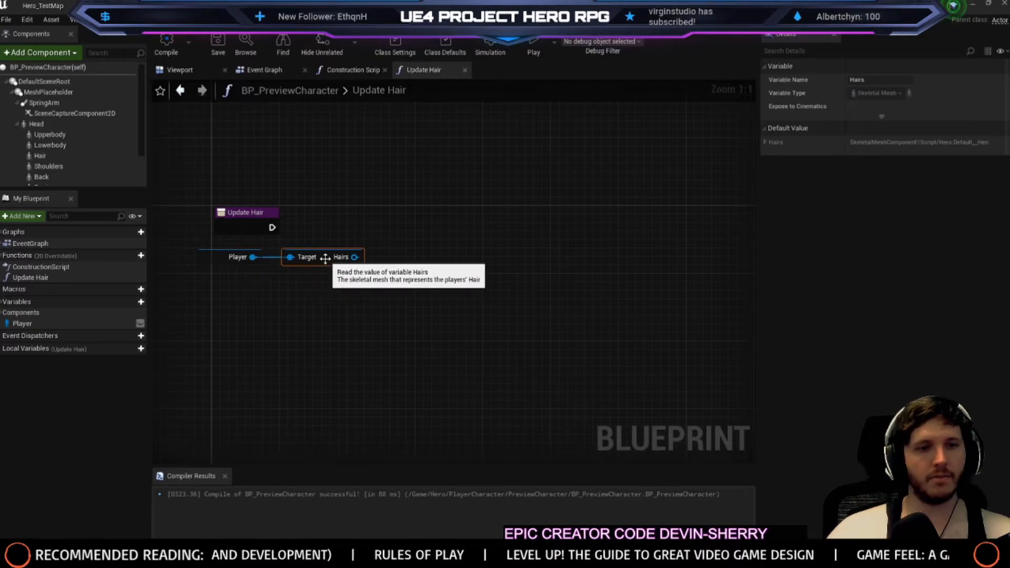
pyautogui.moveTo(190, 249); pyautogui.dragTo(190, 249)
pyautogui.click(459, 176)
pyautogui.click(166, 45)
# Delete the Hairs getter from the Update Hair graph and close the Unreal Editor
pyautogui.click(324, 263)
pyautogui.press('Delete')
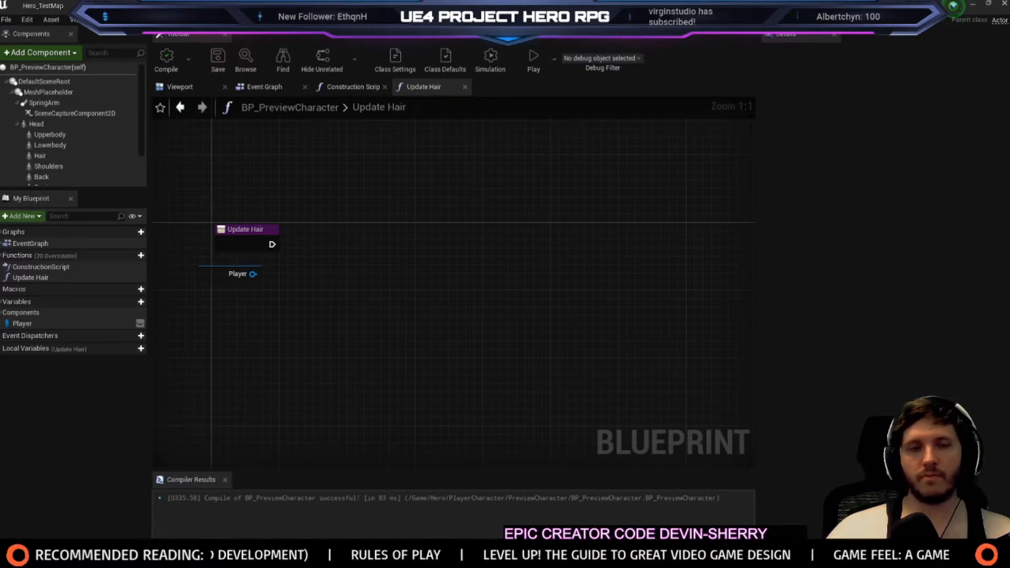
pyautogui.click(1004, 3)
pyautogui.click(543, 385)
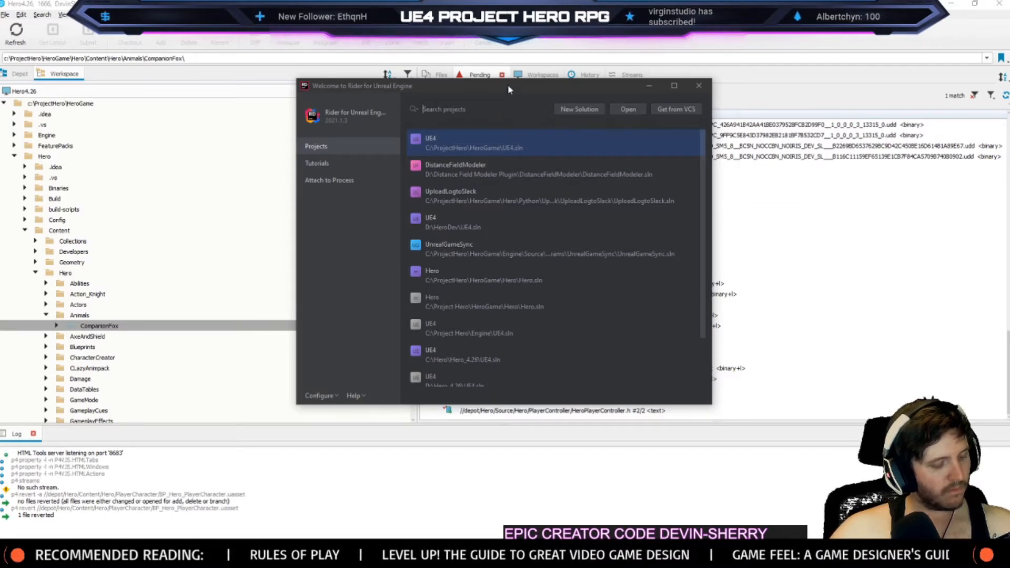
# Open the HeroGame UE4.sln solution in Rider and rename the Hairs skeletal mesh component to Hair in the AHeroPlayerCharacter header
pyautogui.click(509, 149)
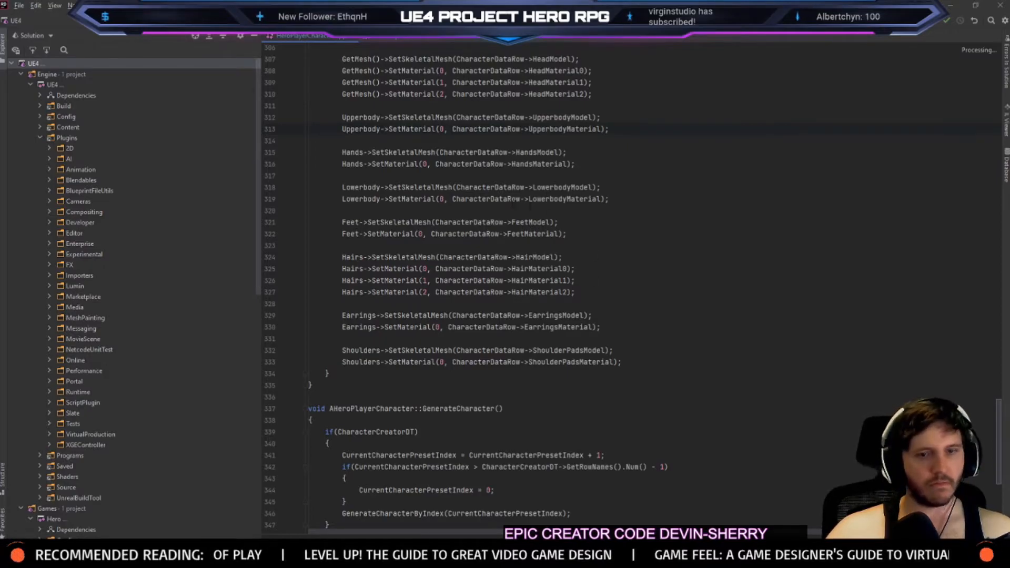
pyautogui.click(478, 409)
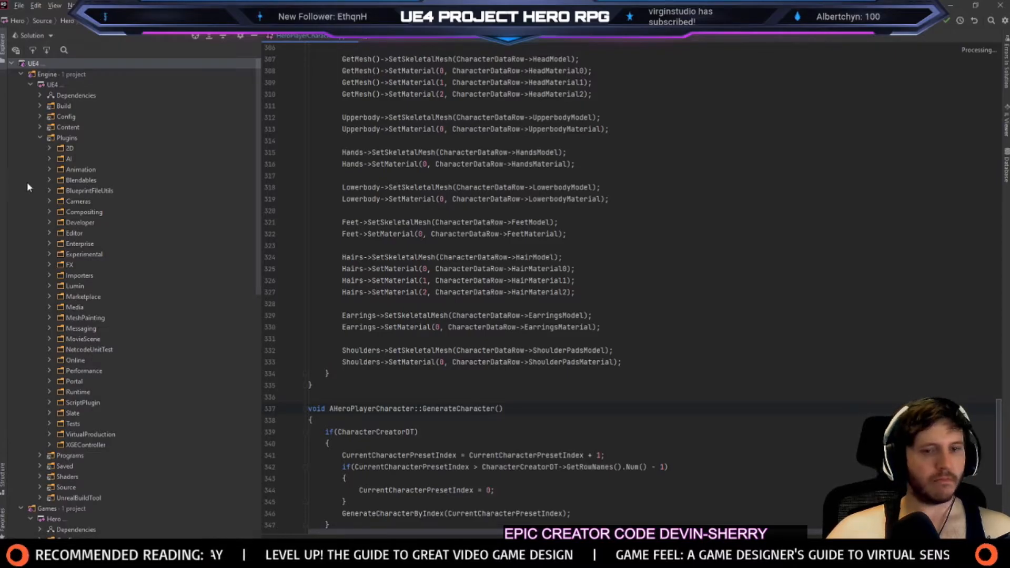
pyautogui.click(688, 256)
pyautogui.scroll(-5, 686, 256)
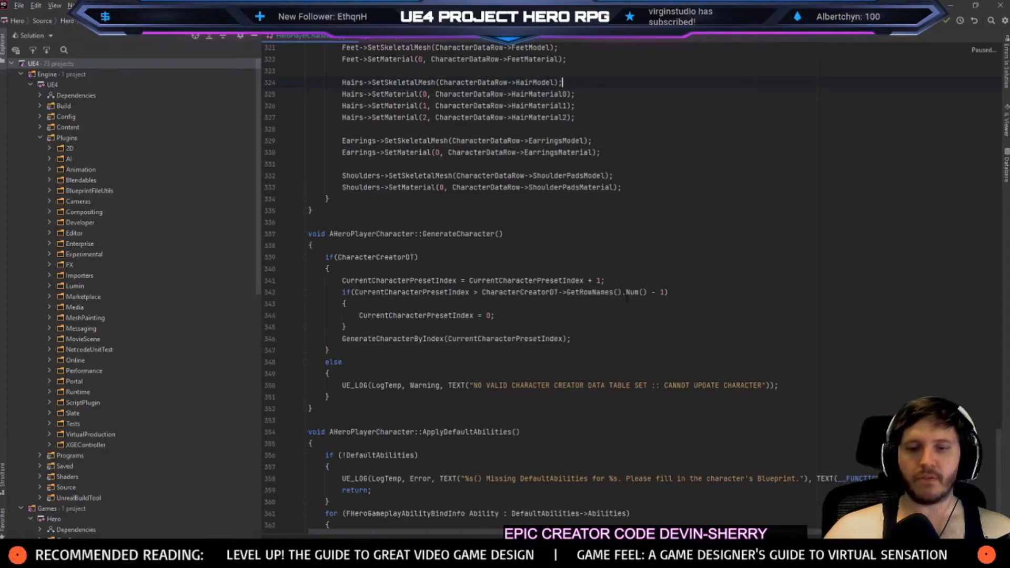
pyautogui.scroll(3, 338, 194)
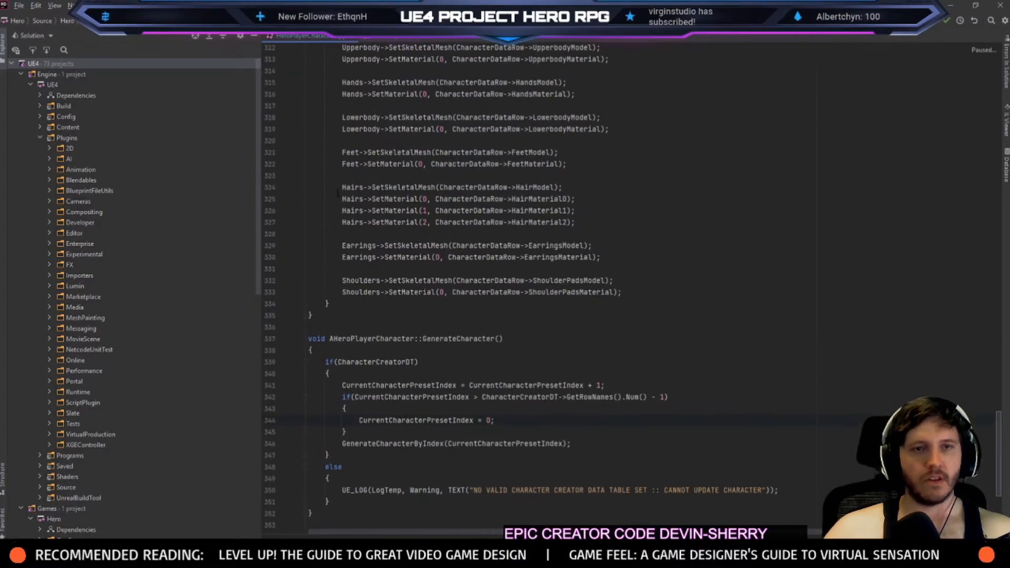
pyautogui.click(364, 39)
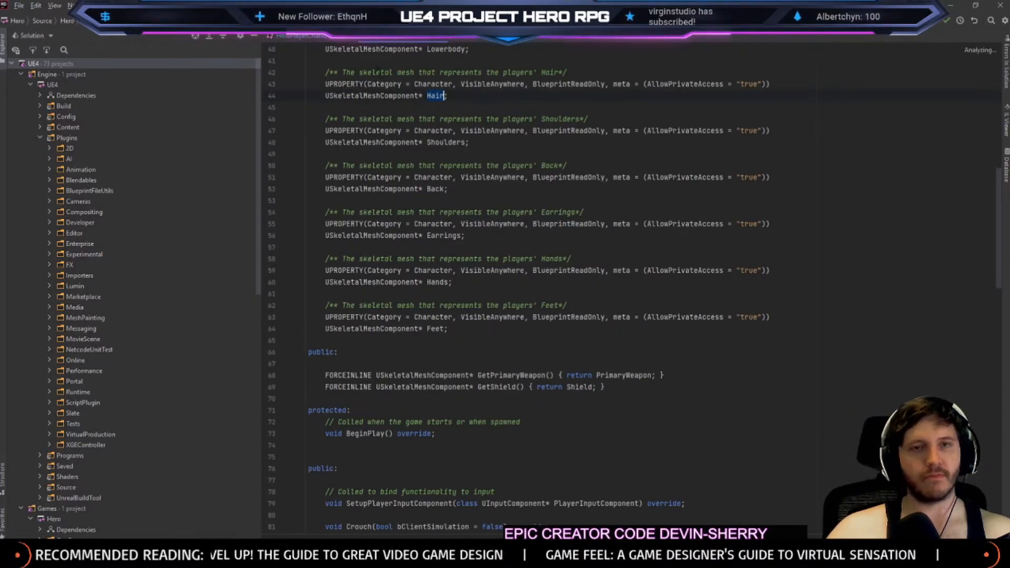
# Rename Hairs to Hair in the source file's SetSkeletalMesh and SetMaterial calls and in the constructor, and build the solution
pyautogui.click(330, 38)
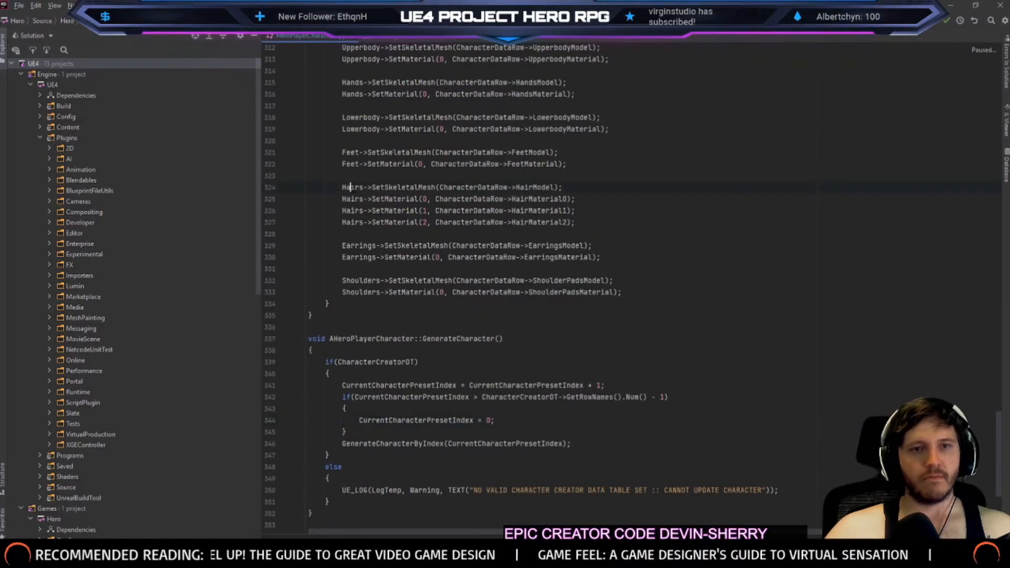
pyautogui.click(363, 211)
pyautogui.press('BackSpace')
pyautogui.click(363, 222)
pyautogui.press('BackSpace')
pyautogui.scroll(12, 384, 210)
pyautogui.scroll(10, 408, 200)
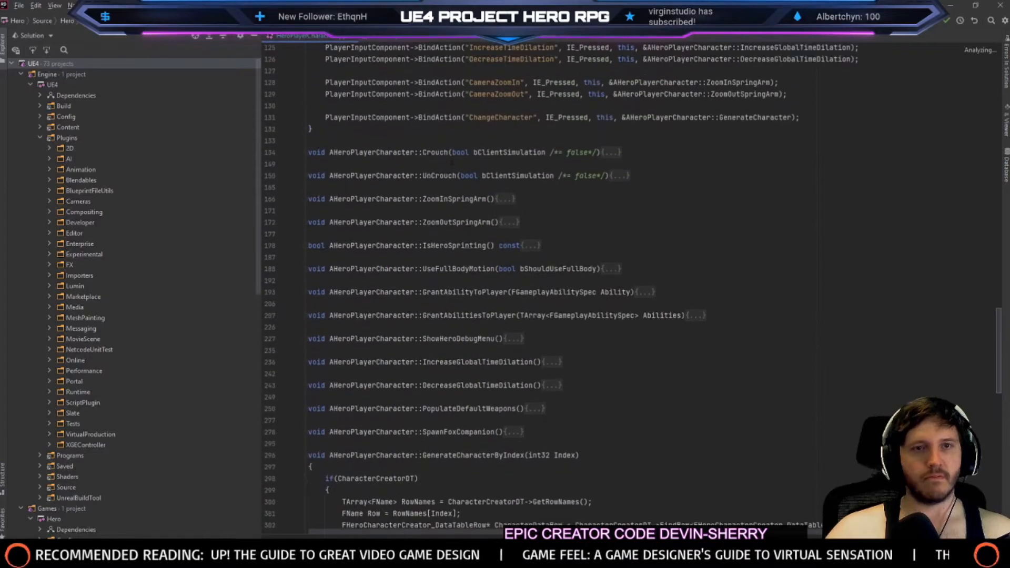
pyautogui.scroll(5, 409, 125)
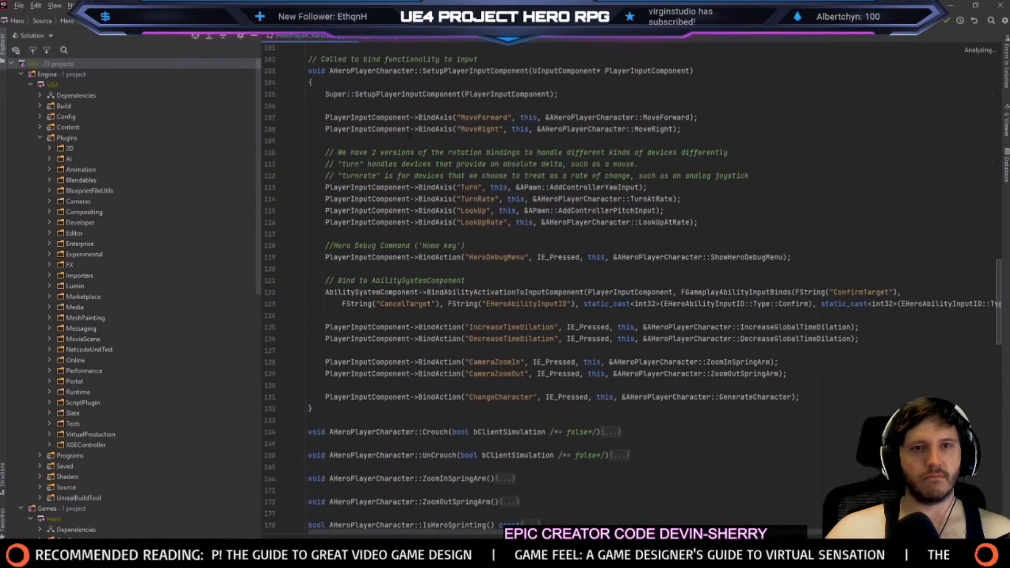
pyautogui.scroll(8, 408, 203)
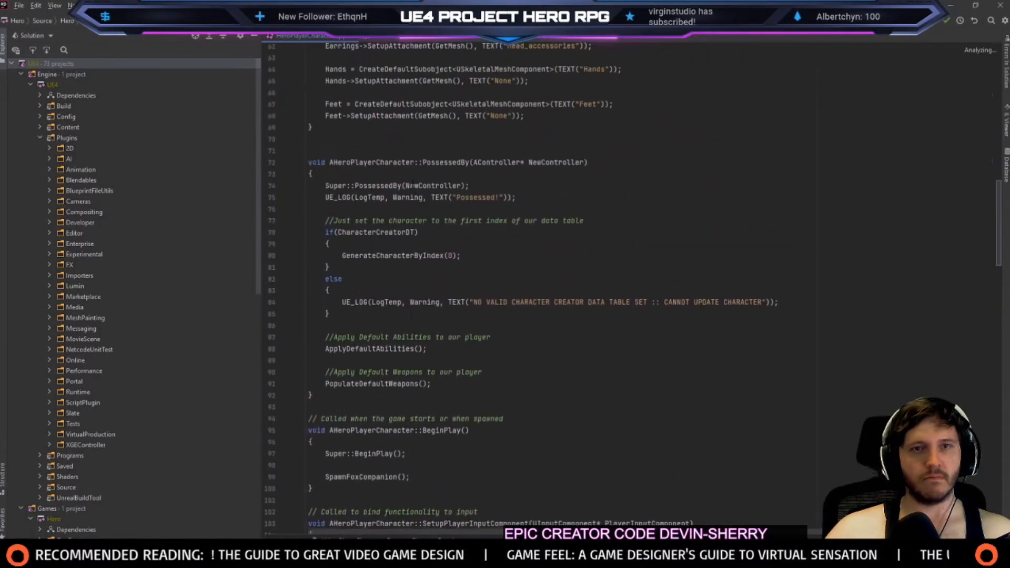
pyautogui.scroll(2, 335, 121)
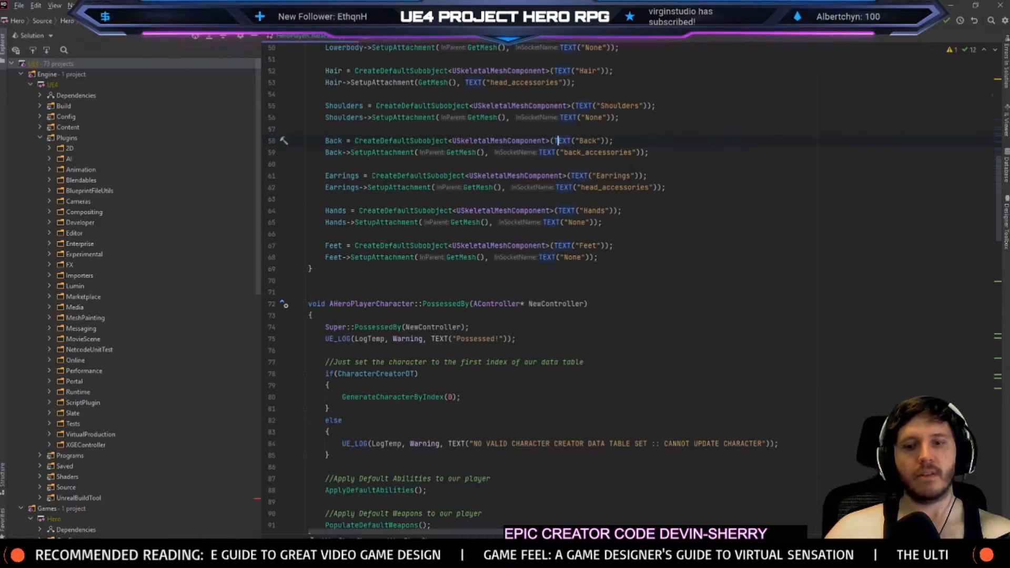
pyautogui.hotkey('ctrl', 'shift', 'b')
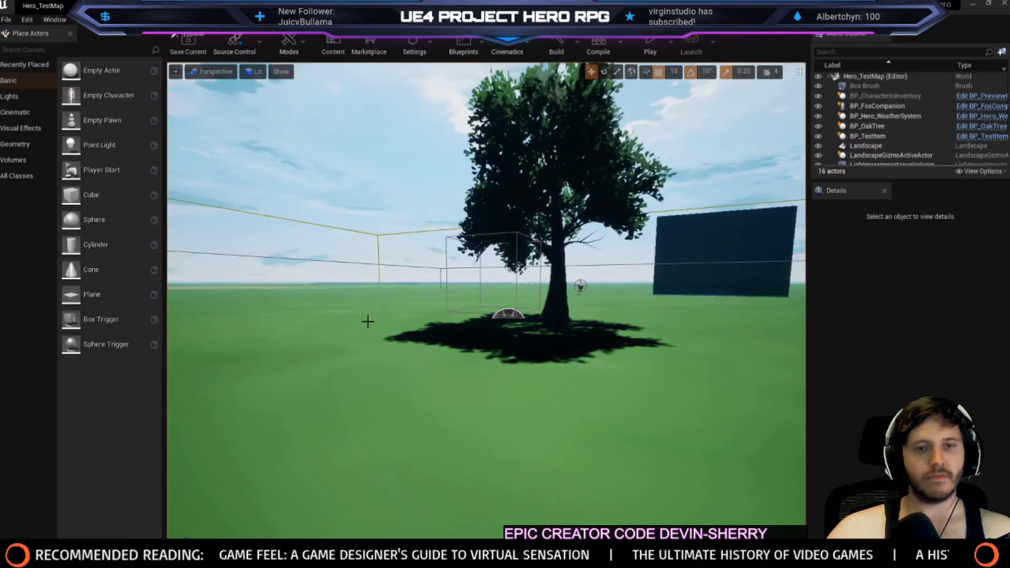
# Play-test Hero_TestMap in Unreal Editor with the player character, and end the play session
pyautogui.click(650, 45)
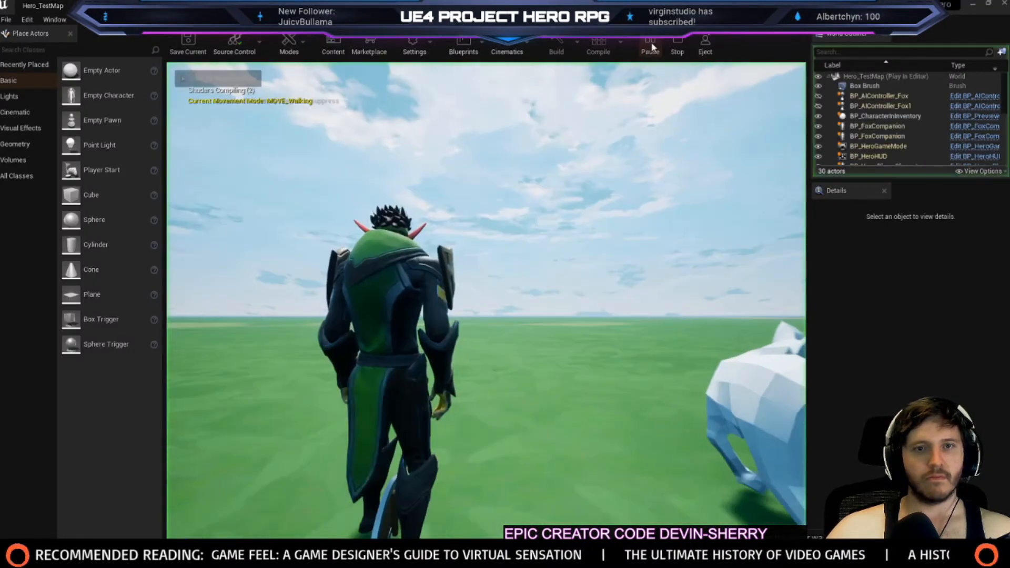
pyautogui.press('w')
pyautogui.press('Escape')
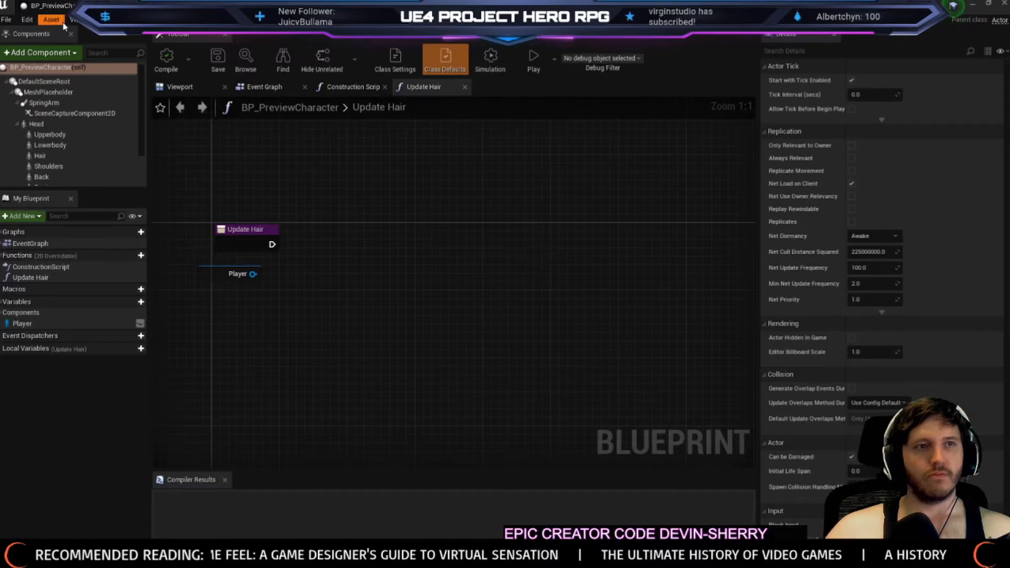
# Get the Hair component from Player in the BP_PreviewCharacter Update Hair graph and arrange both getters below the function entry
pyautogui.moveTo(282, 344); pyautogui.dragTo(349, 355, button='right')
pyautogui.moveTo(320, 283); pyautogui.dragTo(368, 289)
pyautogui.write('get hair')
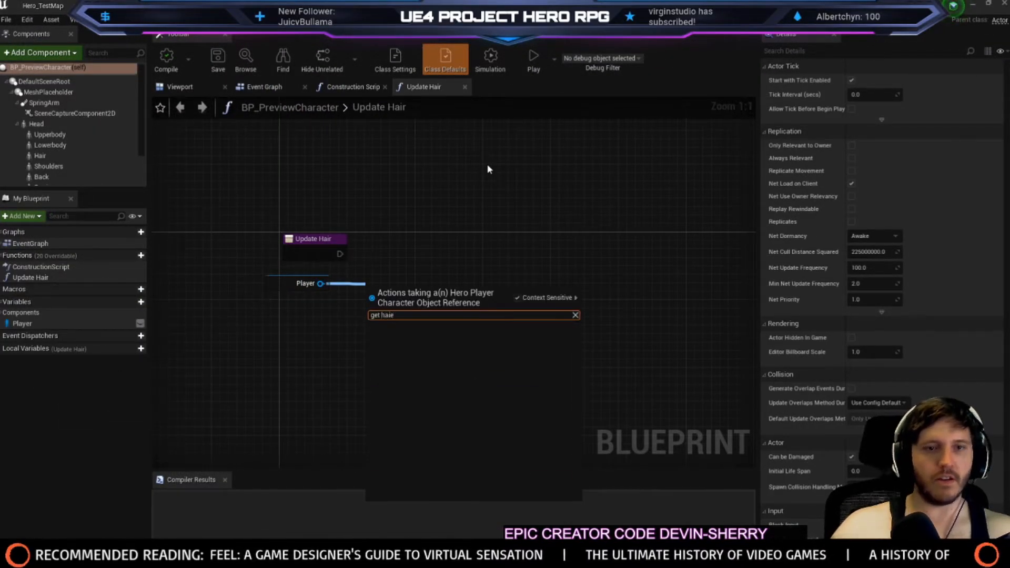
pyautogui.click(395, 488)
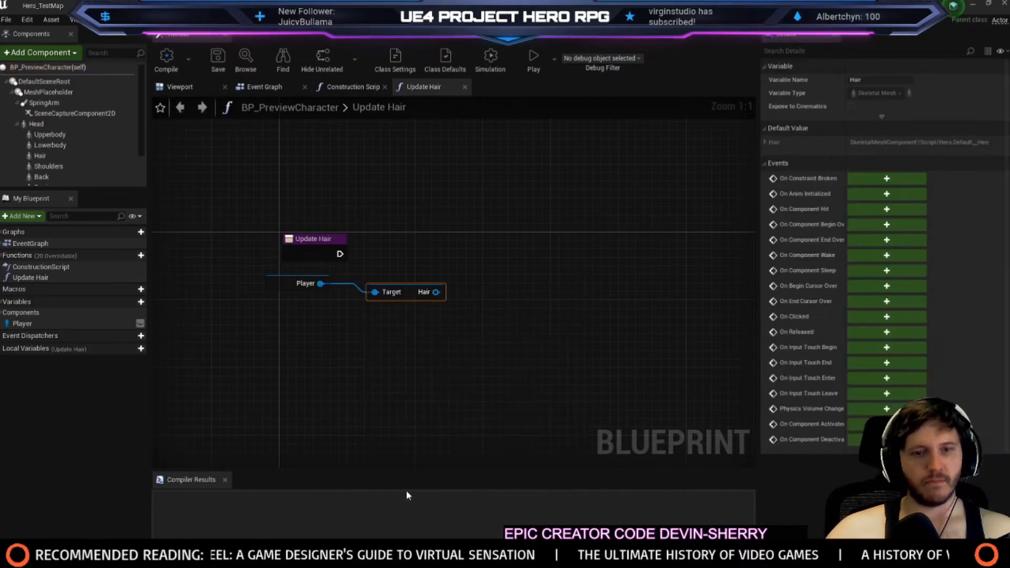
pyautogui.moveTo(411, 286); pyautogui.dragTo(322, 285)
pyautogui.moveTo(289, 325); pyautogui.dragTo(298, 374, button='right')
pyautogui.moveTo(291, 330); pyautogui.dragTo(209, 329)
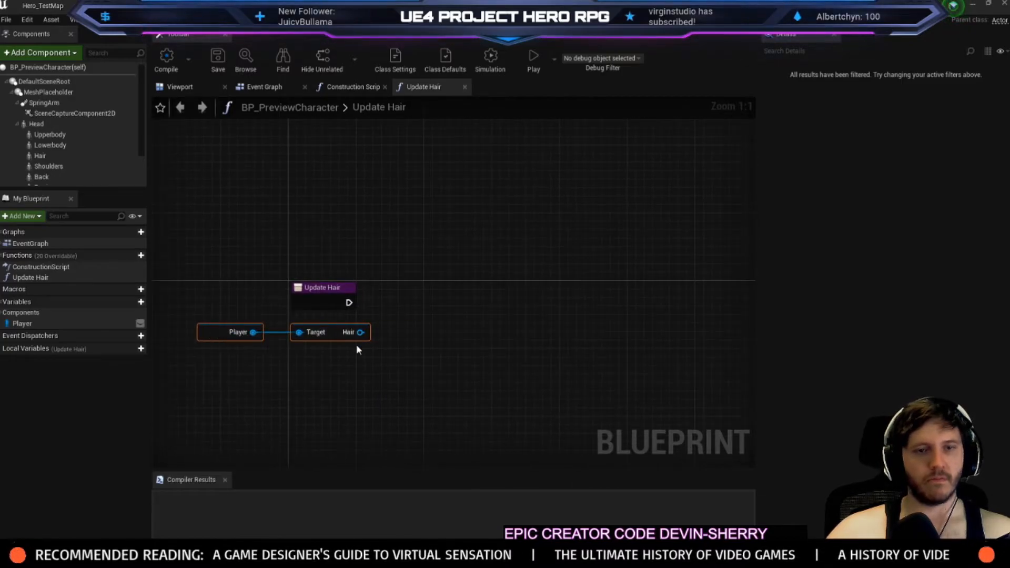
# Add a Get Materials node fed by the player's Hair component and place it beneath the Hair getter
pyautogui.moveTo(361, 332); pyautogui.dragTo(374, 333)
pyautogui.write('get materua')
pyautogui.press('BackSpace')
pyautogui.press('BackSpace')
pyautogui.write('ai')
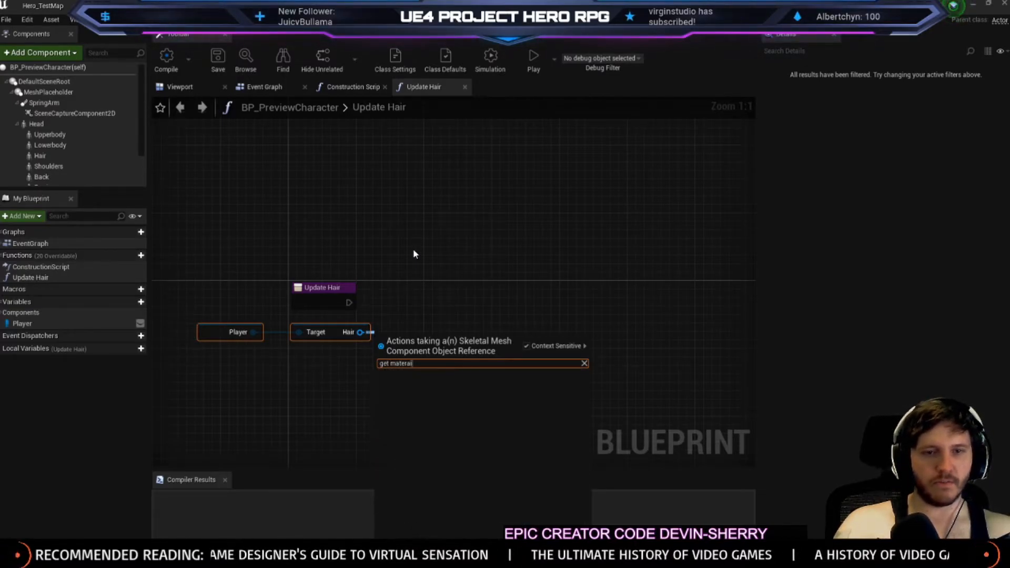
pyautogui.press('BackSpace')
pyautogui.press('BackSpace')
pyautogui.write('ials')
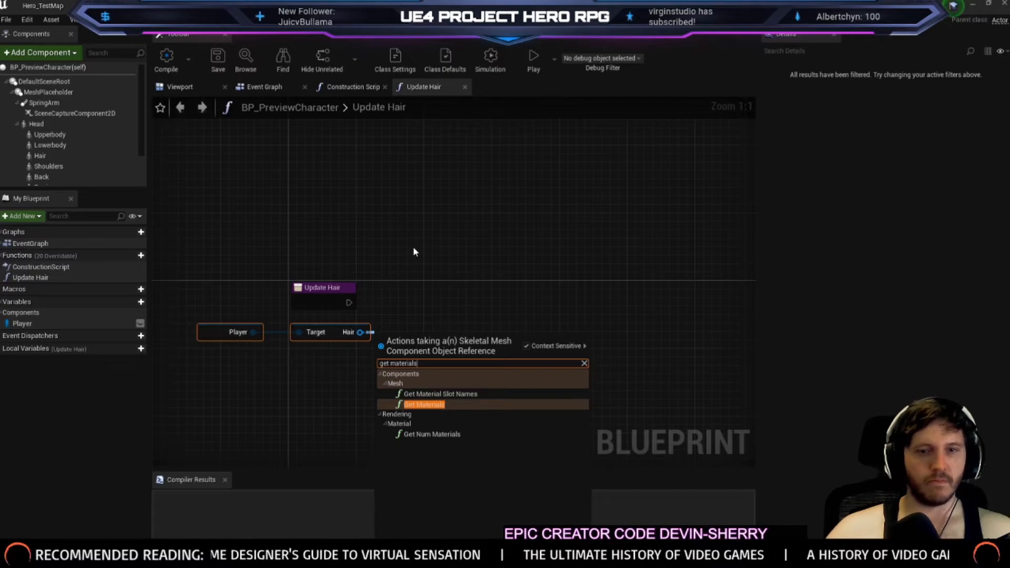
pyautogui.click(421, 405)
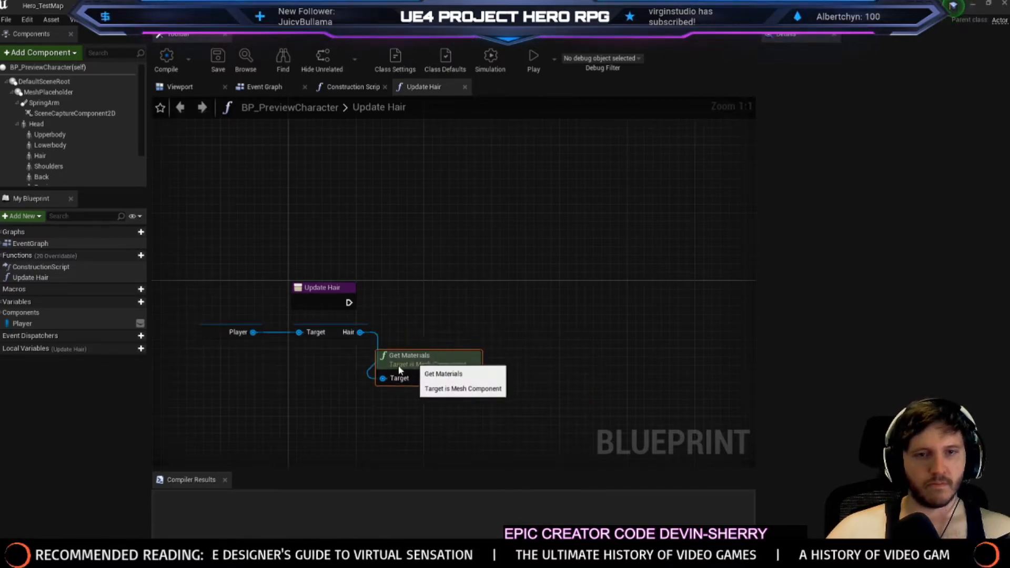
pyautogui.moveTo(412, 364); pyautogui.dragTo(310, 356)
pyautogui.moveTo(414, 376); pyautogui.dragTo(411, 369)
pyautogui.write('get')
pyautogui.click(440, 214)
pyautogui.moveTo(470, 390); pyautogui.dragTo(478, 382)
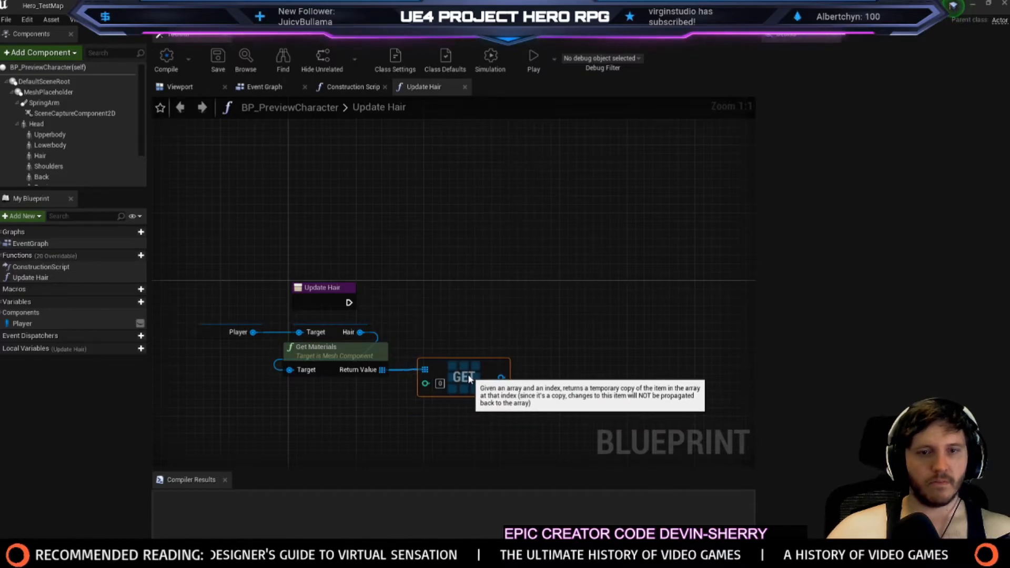
pyautogui.press('Delete')
# Add a For Each Loop over the Get Materials return value and arrange the getter and loop nodes below Update Hair
pyautogui.moveTo(382, 370); pyautogui.dragTo(410, 350)
pyautogui.write('for each')
pyautogui.press('Return')
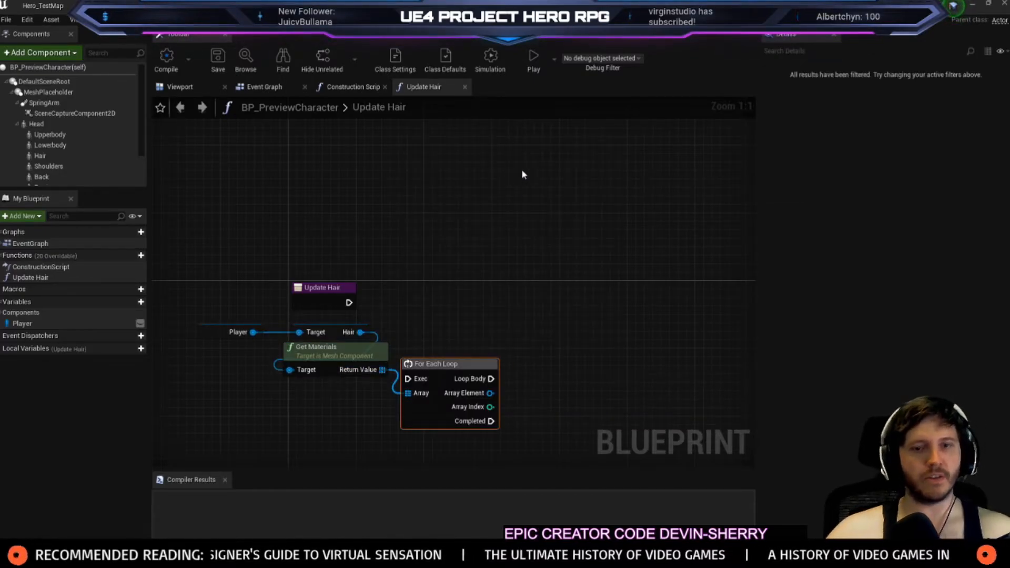
pyautogui.moveTo(185, 321); pyautogui.dragTo(326, 396)
pyautogui.moveTo(236, 342); pyautogui.dragTo(495, 446)
pyautogui.moveTo(421, 410); pyautogui.dragTo(463, 435)
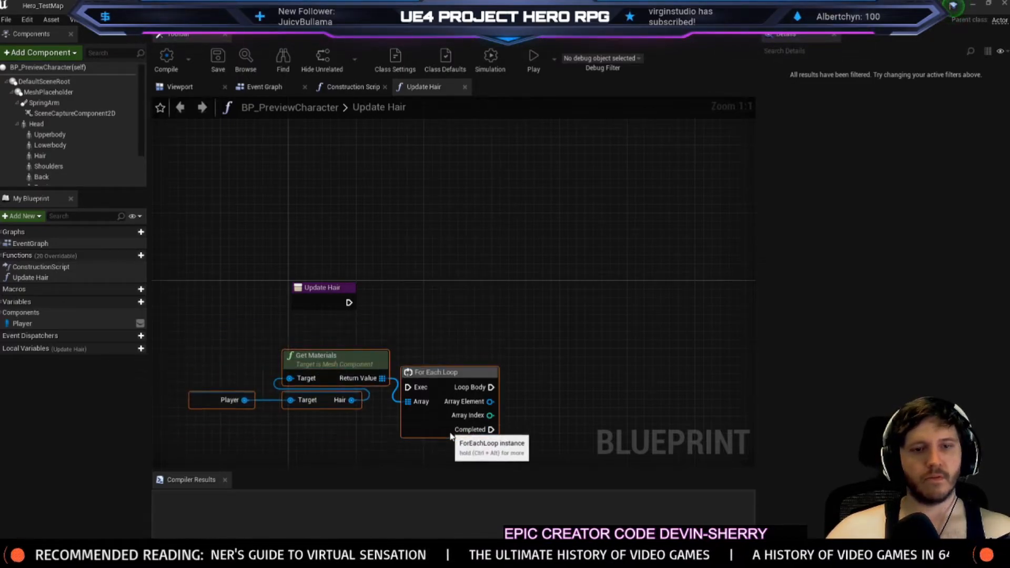
pyautogui.click(351, 345)
# Add a Set Skeletal Mesh node targeting the preview character's own Hair component and connect Update Hair's execution to it
pyautogui.moveTo(42, 155); pyautogui.dragTo(363, 256)
pyautogui.write('set mesh')
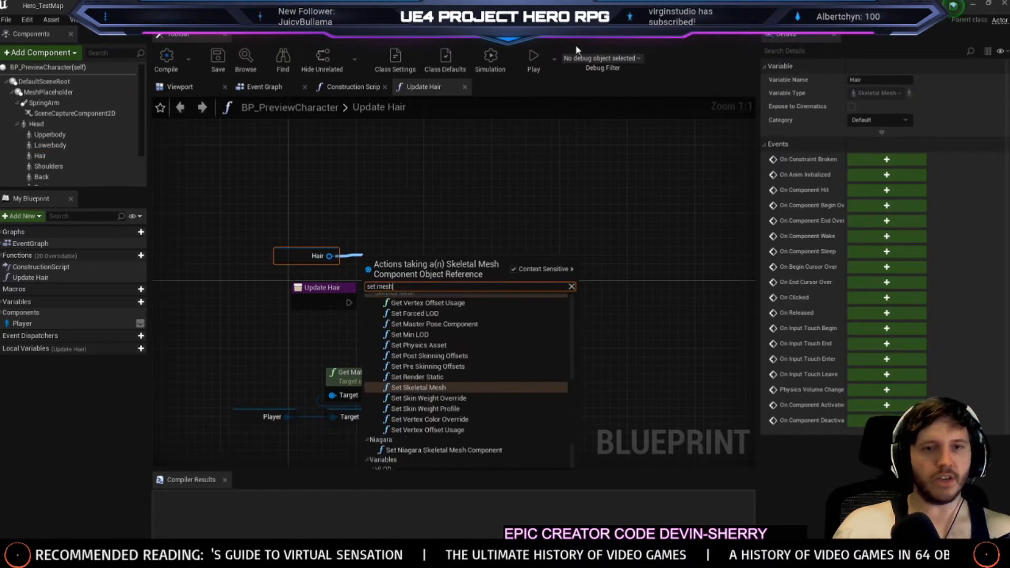
pyautogui.scroll(-1, 452, 373)
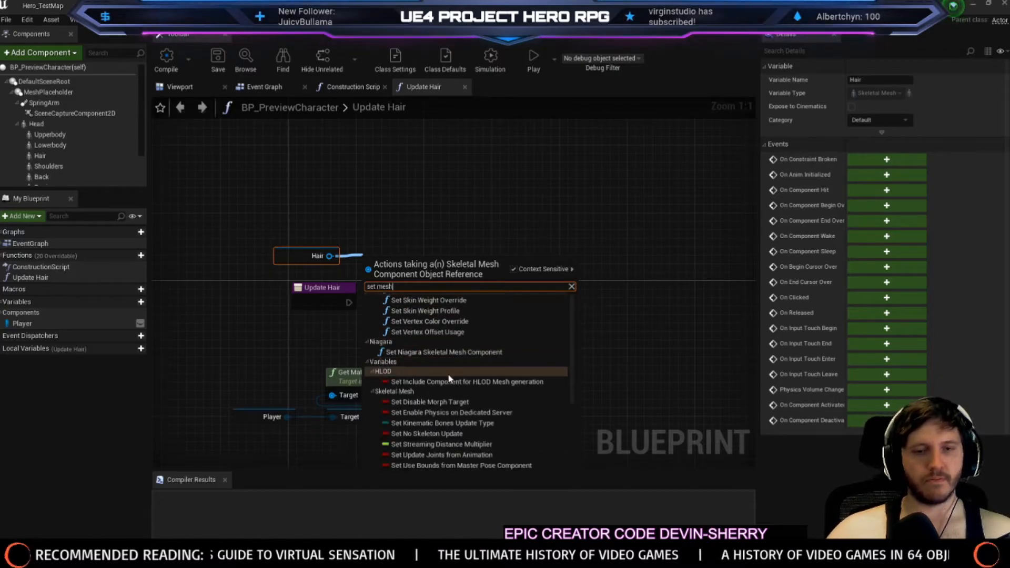
pyautogui.click(421, 373)
pyautogui.moveTo(525, 297); pyautogui.dragTo(582, 197, button='right')
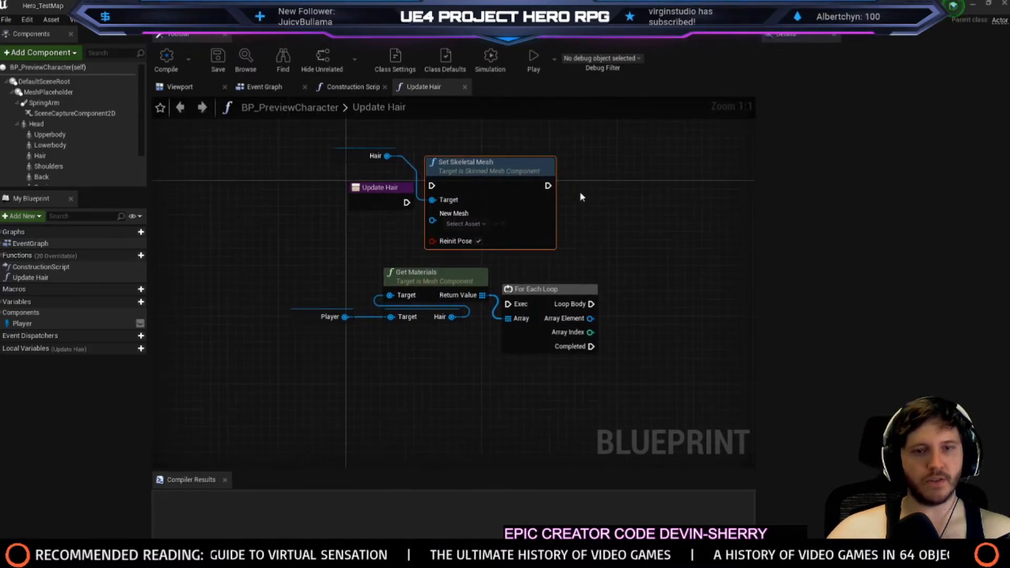
pyautogui.moveTo(407, 202); pyautogui.dragTo(432, 186)
pyautogui.moveTo(513, 178); pyautogui.dragTo(539, 194)
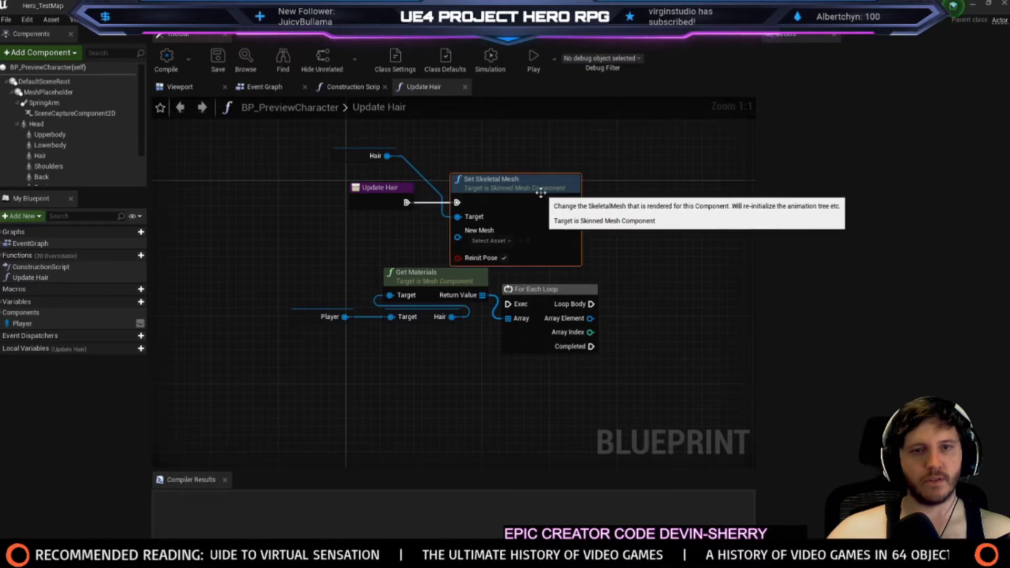
# Move the Player and Hair getters beside Set Skeletal Mesh and add a Get Skeletal Mesh node from the player's Hair
pyautogui.moveTo(254, 298); pyautogui.dragTo(393, 333)
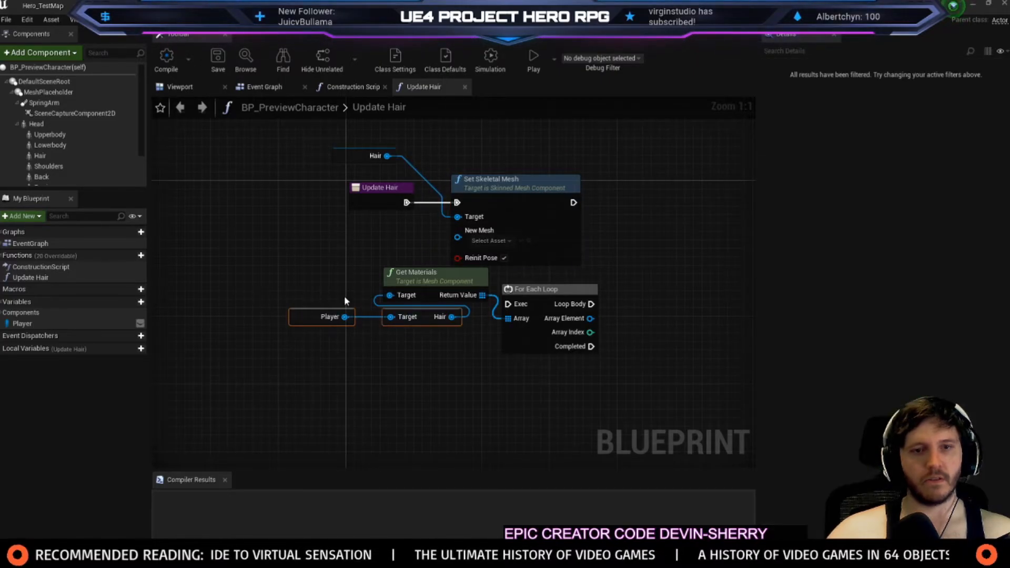
pyautogui.press('Delete')
pyautogui.moveTo(300, 232); pyautogui.dragTo(324, 232)
pyautogui.write('get')
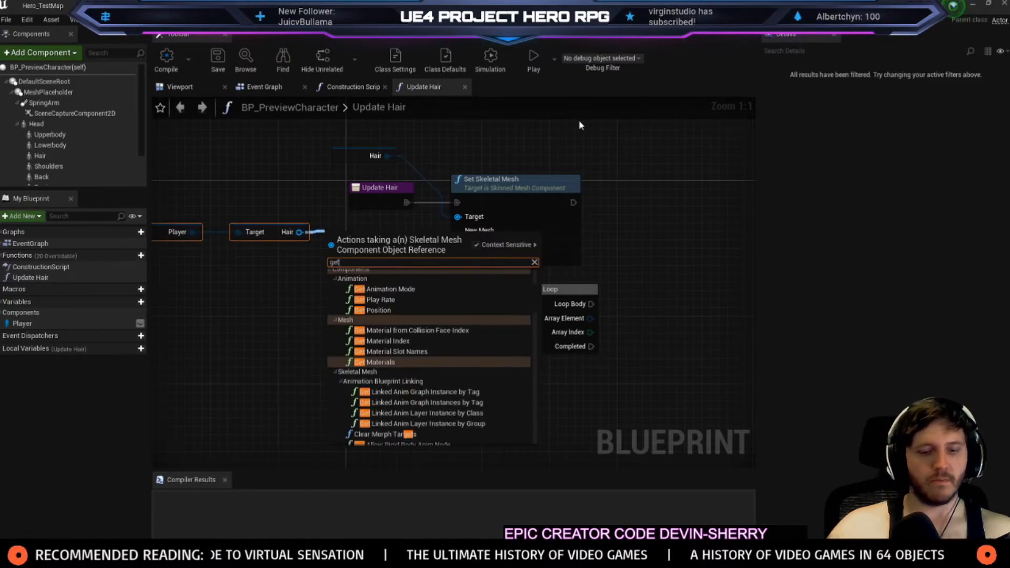
pyautogui.write(' mesh')
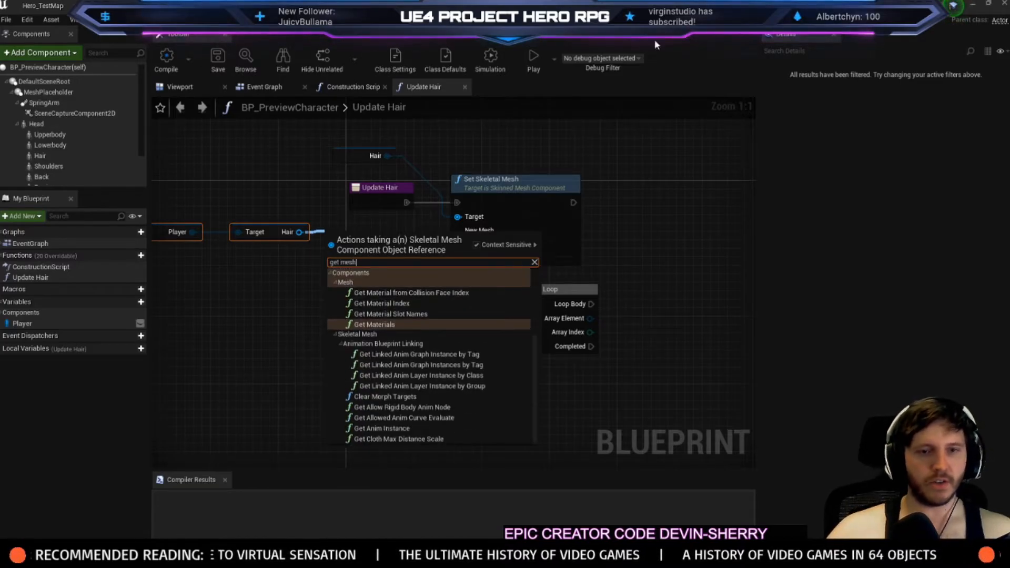
pyautogui.scroll(-1, 414, 455)
pyautogui.scroll(-4, 399, 345)
pyautogui.scroll(-2, 399, 345)
pyautogui.scroll(-5, 421, 453)
pyautogui.scroll(-6, 418, 418)
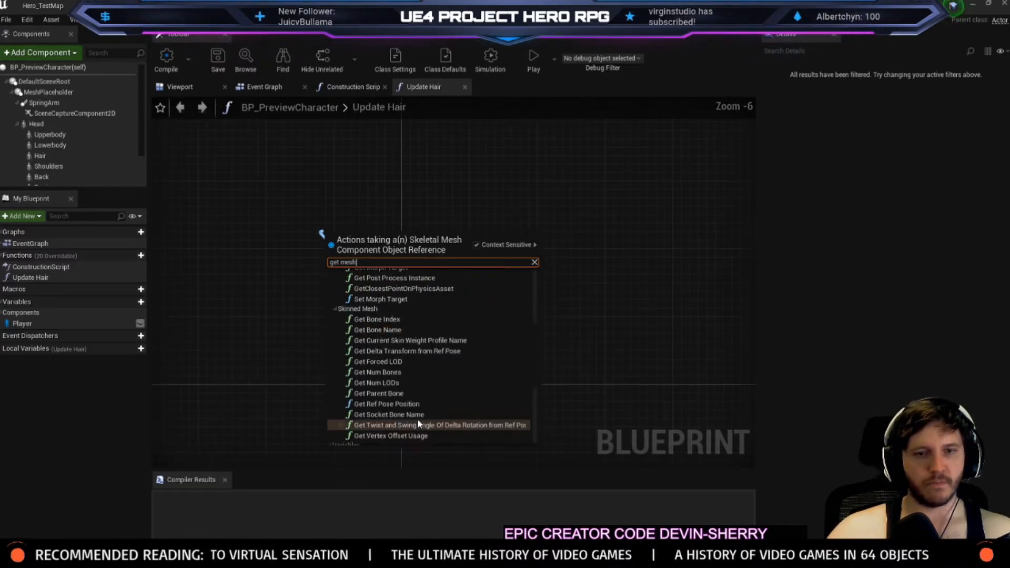
pyautogui.scroll(-2, 409, 401)
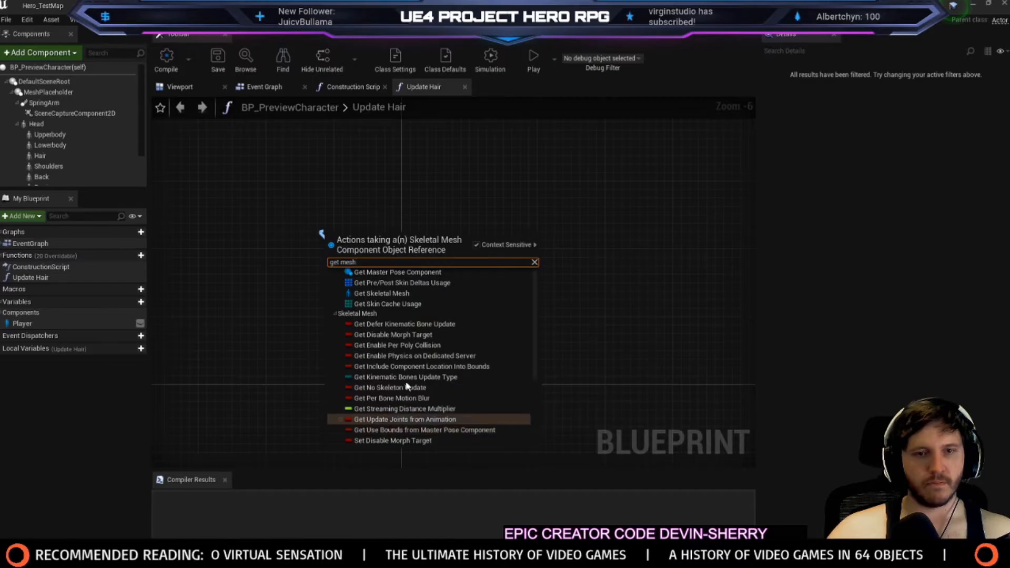
pyautogui.click(389, 293)
# Connect the player's Skeletal Mesh value to the New Mesh input of Set Skeletal Mesh
pyautogui.scroll(5, 397, 285)
pyautogui.moveTo(397, 284); pyautogui.dragTo(407, 80, button='right')
pyautogui.scroll(1, 428, 242)
pyautogui.moveTo(378, 237); pyautogui.dragTo(374, 229)
pyautogui.moveTo(438, 219); pyautogui.dragTo(476, 218)
# Paste another pair of Player and Hair getters and connect Hair to the Target of Get Materials
pyautogui.click(394, 348)
pyautogui.hotkey('ctrl', 'v')
pyautogui.moveTo(461, 321); pyautogui.dragTo(408, 284)
# Move the For Each Loop beside Set Skeletal Mesh and connect Set Skeletal Mesh's execution output to it
pyautogui.moveTo(523, 276); pyautogui.dragTo(372, 290, button='right')
pyautogui.moveTo(372, 290); pyautogui.dragTo(476, 204)
pyautogui.moveTo(495, 244); pyautogui.dragTo(520, 243)
# Duplicate the preview character's Hair getter near the For Each Loop and add a Set Material node targeting it
pyautogui.click(243, 158)
pyautogui.hotkey('ctrl', 'c')
pyautogui.moveTo(534, 142); pyautogui.dragTo(482, 238, button='right')
pyautogui.hotkey('ctrl', 'v')
pyautogui.moveTo(542, 245); pyautogui.dragTo(574, 248)
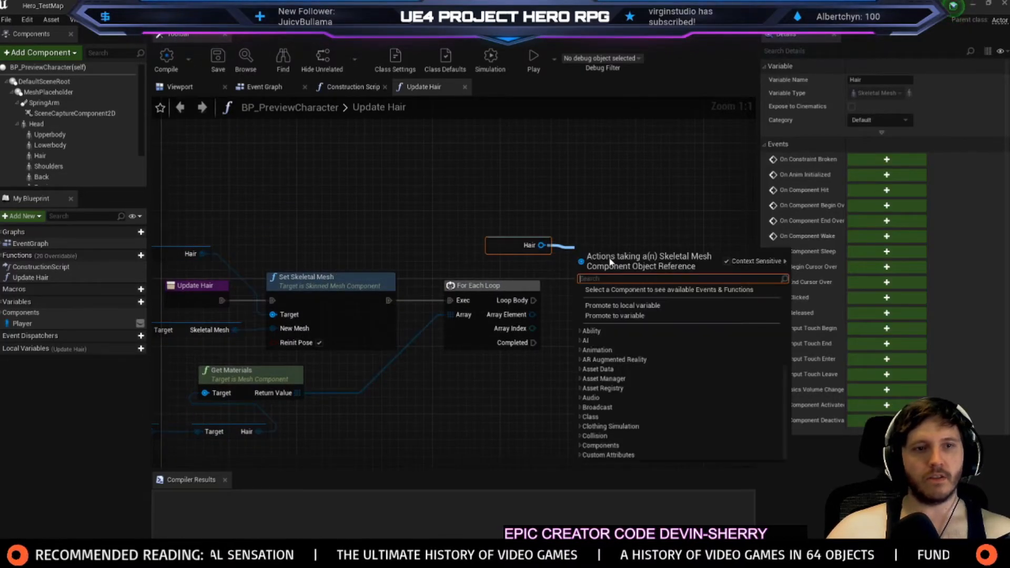
pyautogui.write('set material')
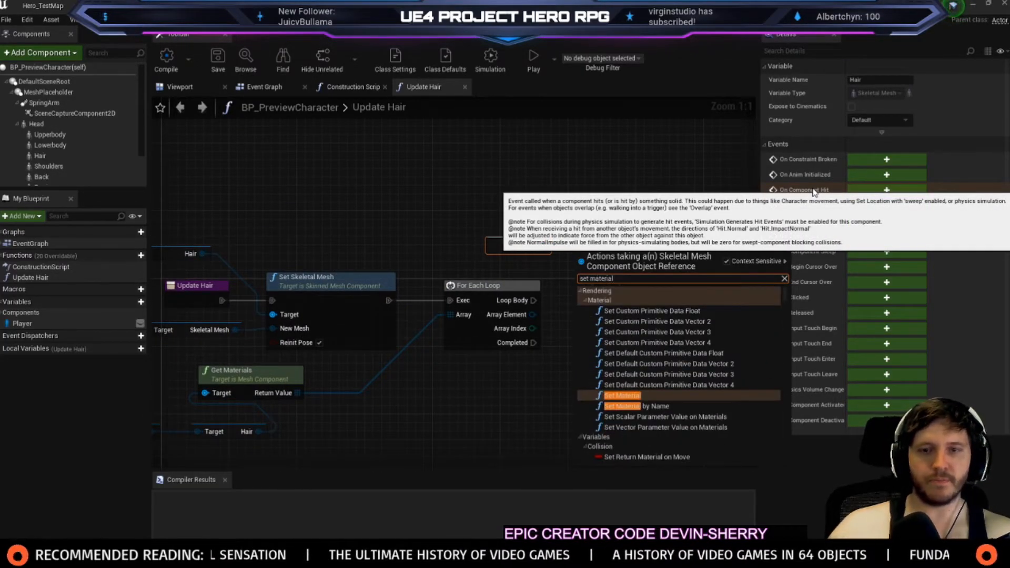
pyautogui.press('Return')
# Feed Set Material from the loop, with Array Index into Element Index and Array Element into Material, and compile the blueprint
pyautogui.moveTo(532, 328); pyautogui.dragTo(588, 275)
pyautogui.moveTo(543, 158); pyautogui.dragTo(597, 148, button='right')
pyautogui.click(166, 59)
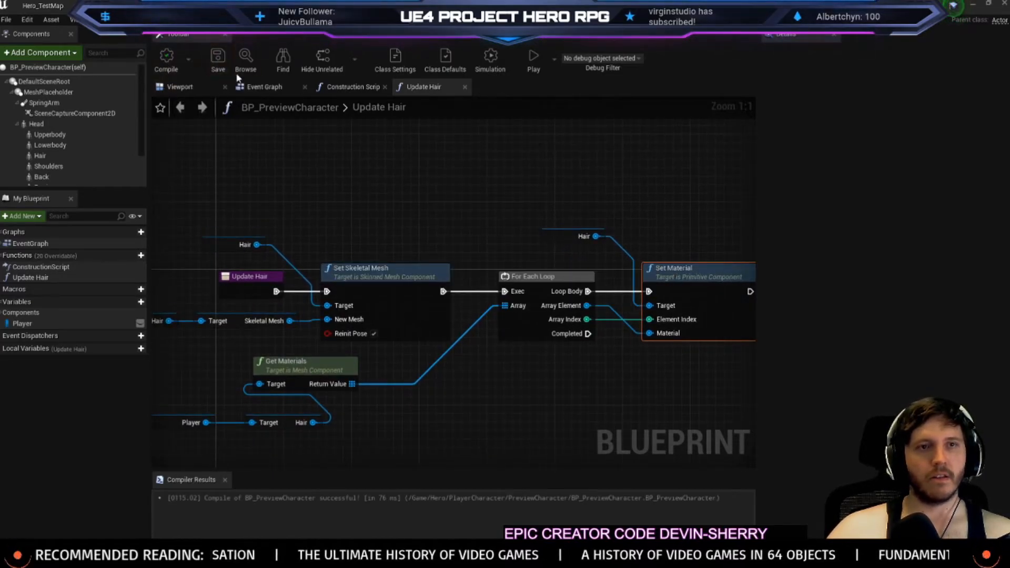
# Call Update Hair after the SET Player node in the Event Graph and compile the blueprint
pyautogui.click(260, 86)
pyautogui.moveTo(30, 279); pyautogui.dragTo(648, 278)
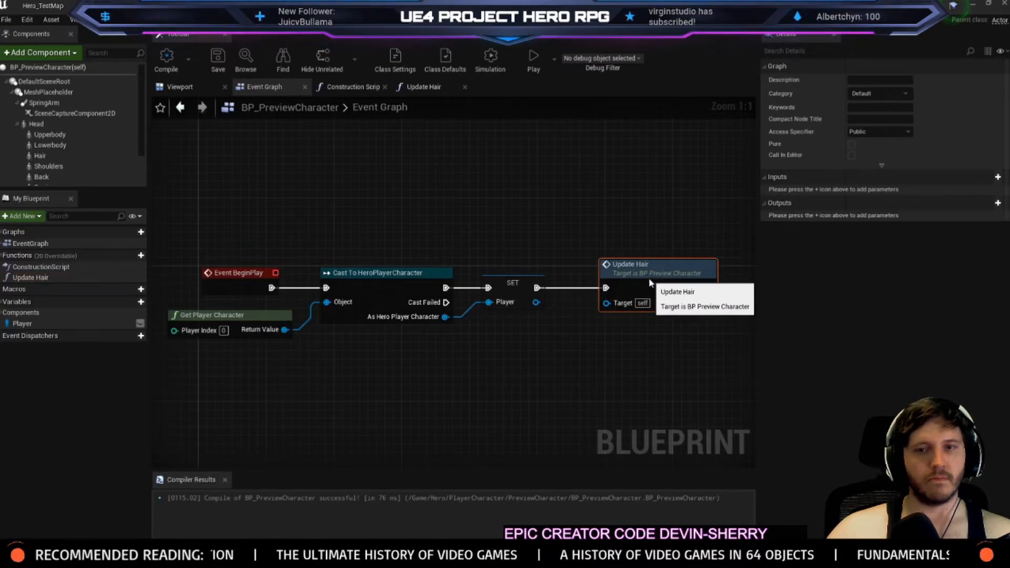
pyautogui.click(193, 66)
pyautogui.moveTo(296, 241); pyautogui.dragTo(317, 264, button='right')
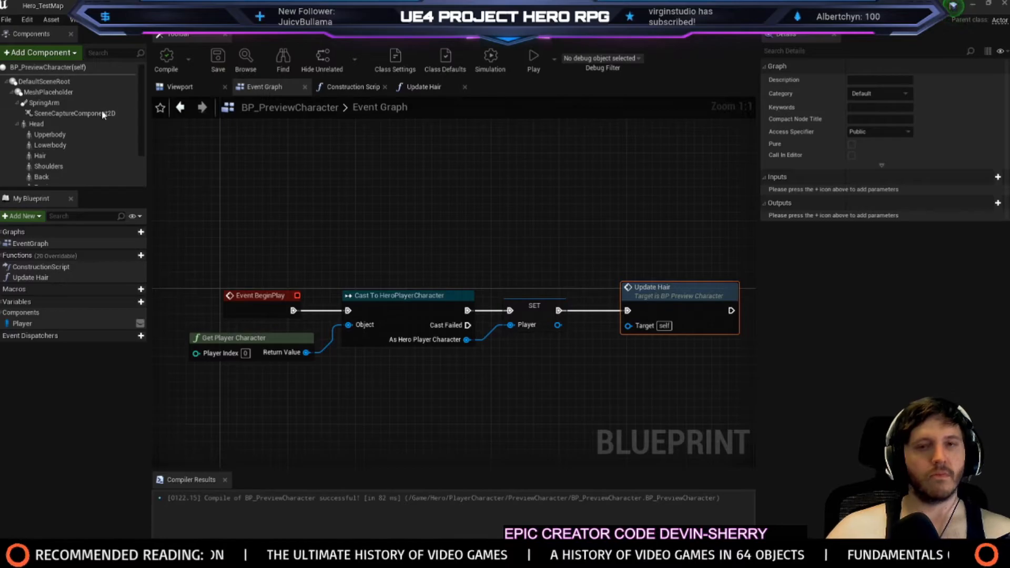
# Play-test Hero_TestMap, open the inventory to check the preview character's hair, and return to BP_PreviewCharacter
pyautogui.click(42, 6)
pyautogui.click(653, 43)
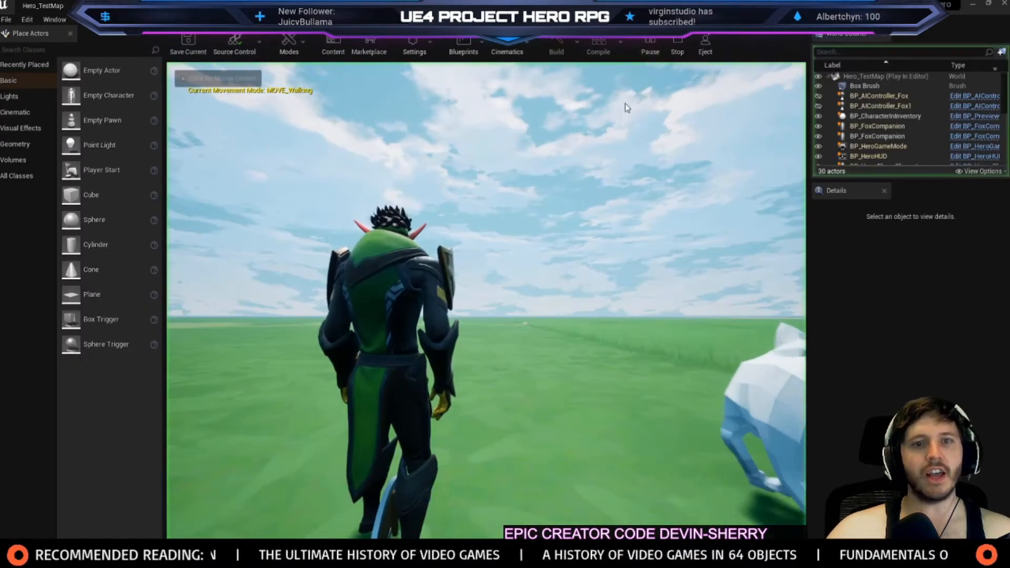
pyautogui.click(635, 97)
pyautogui.press('i')
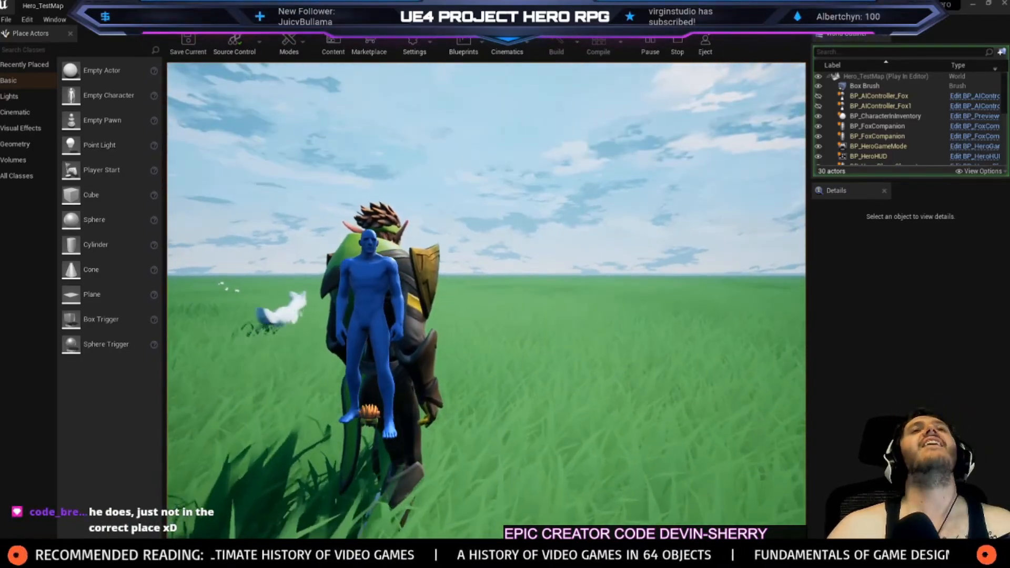
pyautogui.press('Escape')
pyautogui.click(121, 5)
pyautogui.click(221, 5)
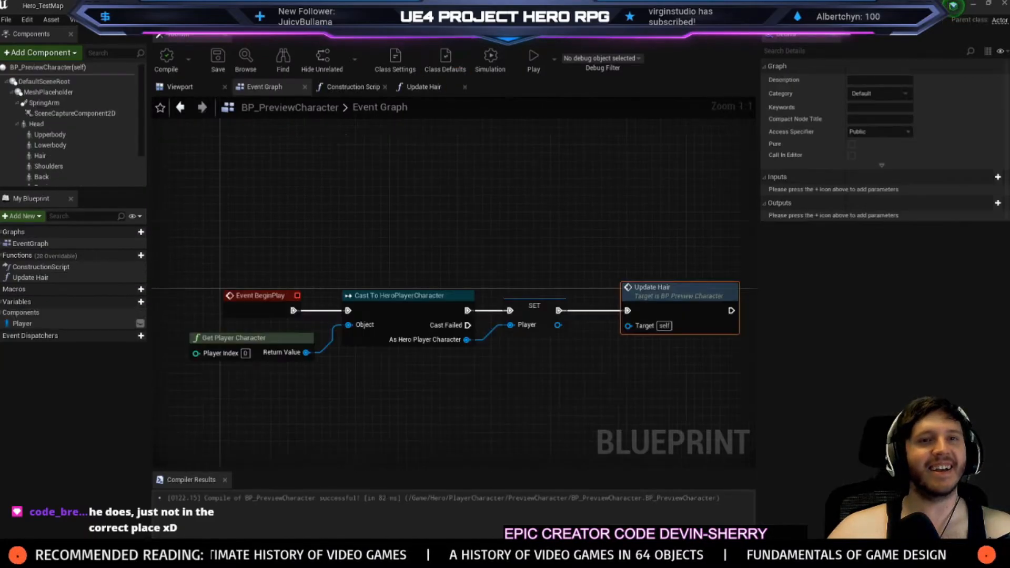
# Set the Parent Socket of the preview character's Hair component to head_accessories and compile the blueprint
pyautogui.click(64, 126)
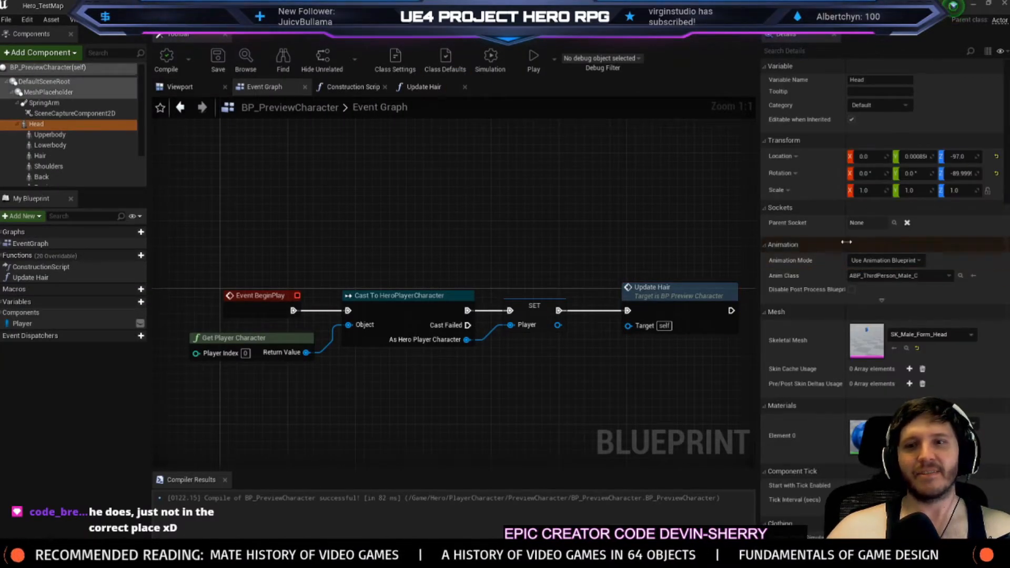
pyautogui.click(54, 156)
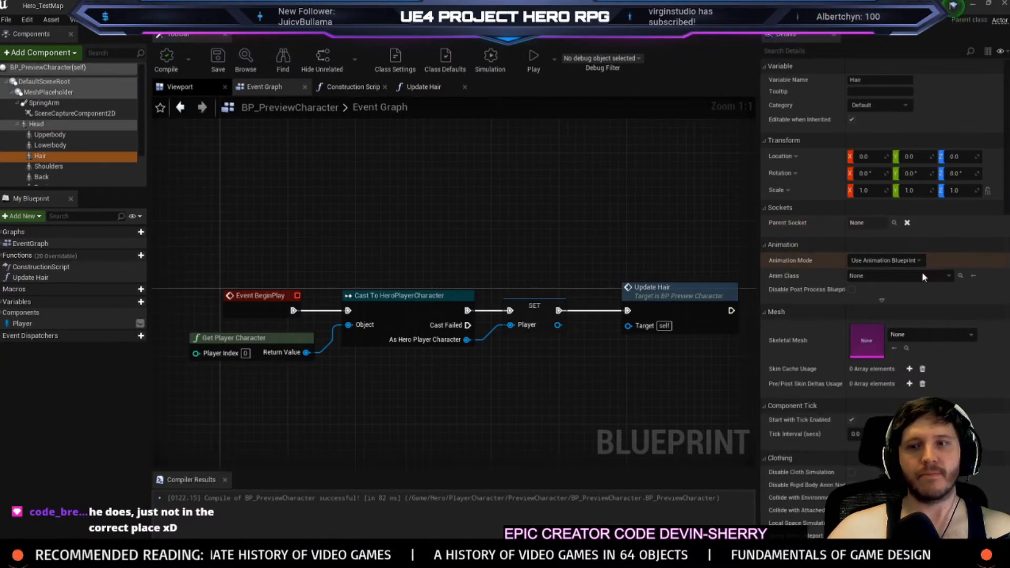
pyautogui.click(894, 223)
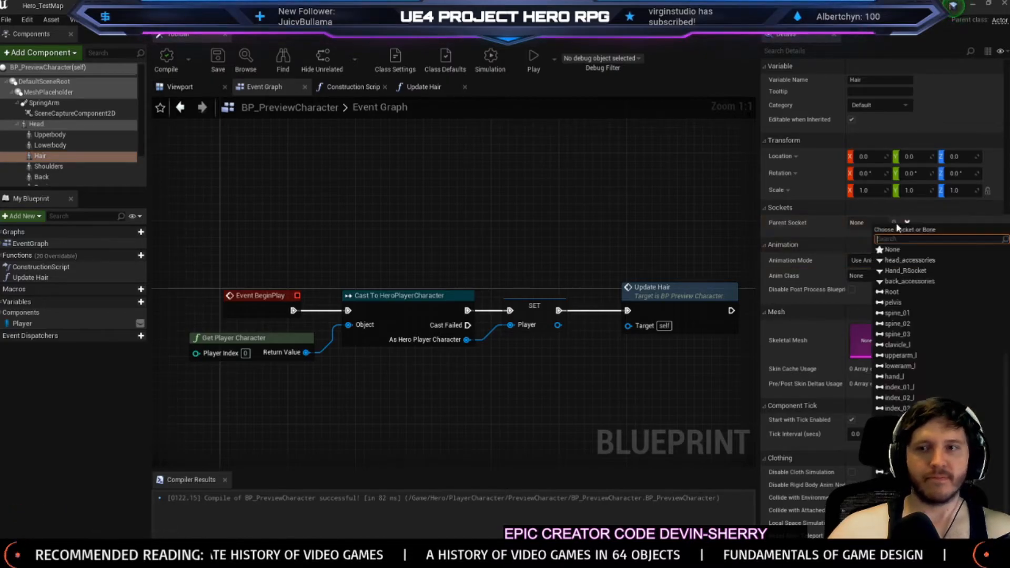
pyautogui.click(909, 260)
pyautogui.click(166, 57)
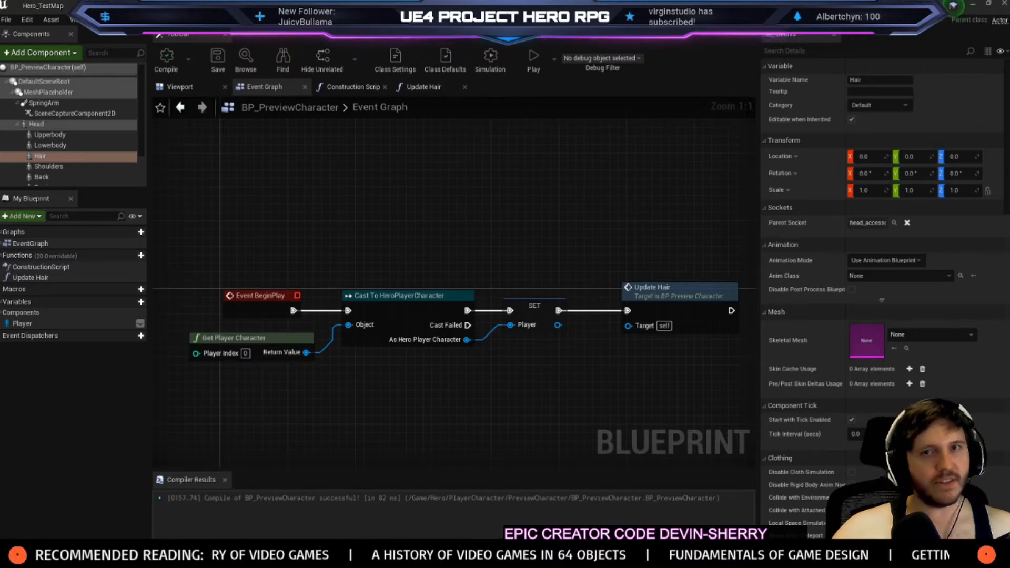
# Play-test Hero_TestMap to check the hair's placement on the preview character, and stop playing
pyautogui.click(42, 5)
pyautogui.click(651, 45)
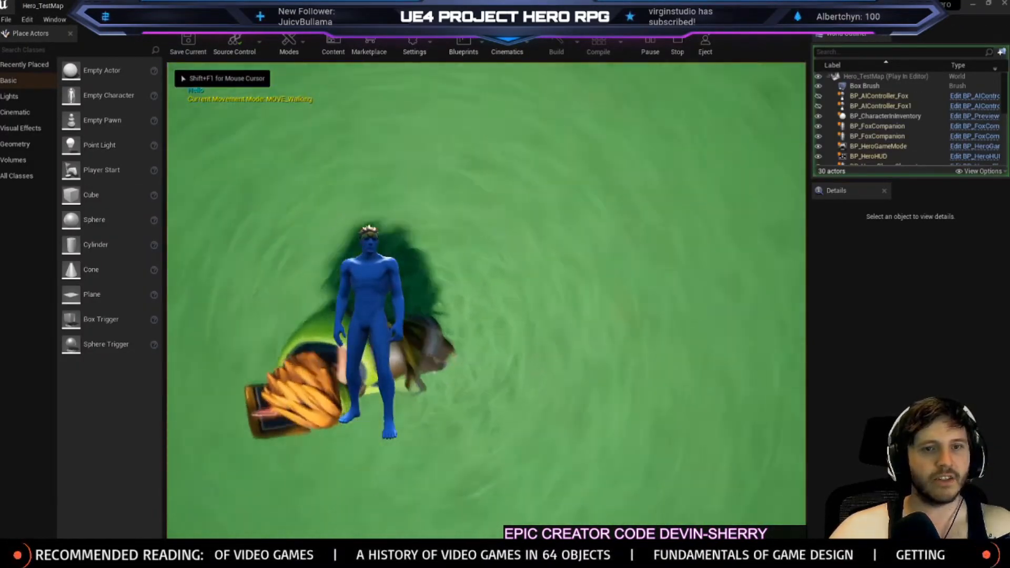
pyautogui.press('w')
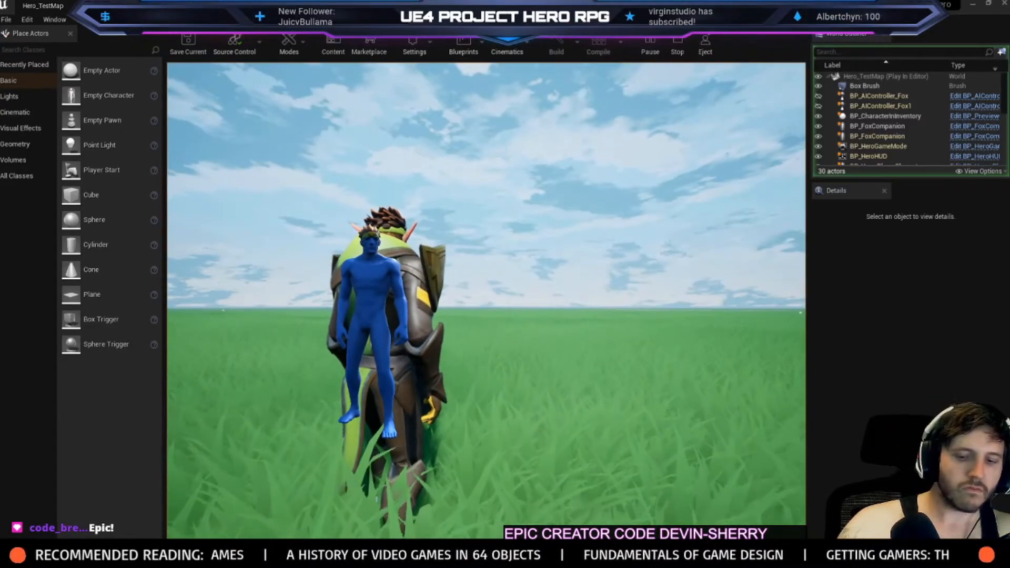
pyautogui.press('F11')
pyautogui.press('Escape')
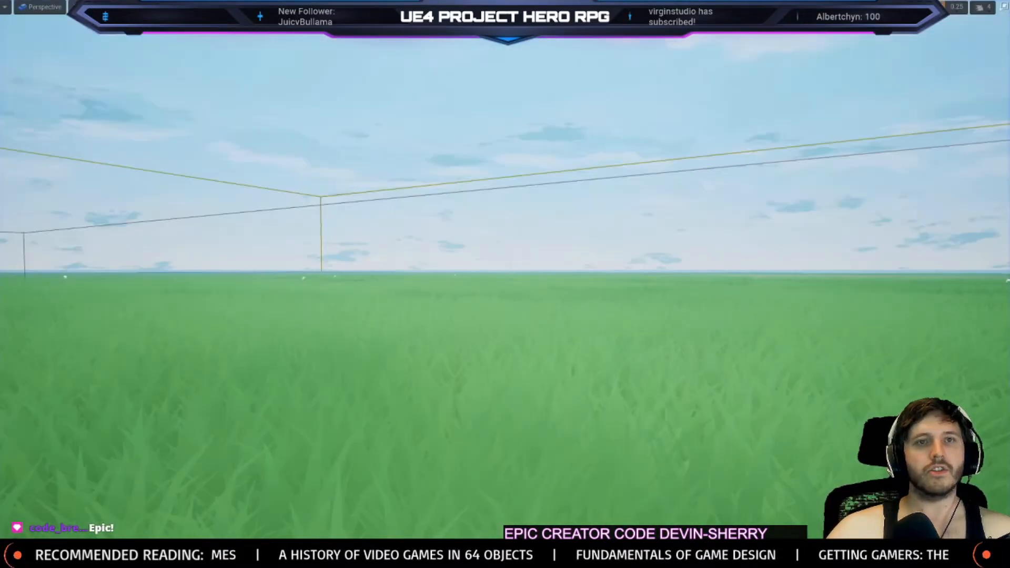
pyautogui.press('F11')
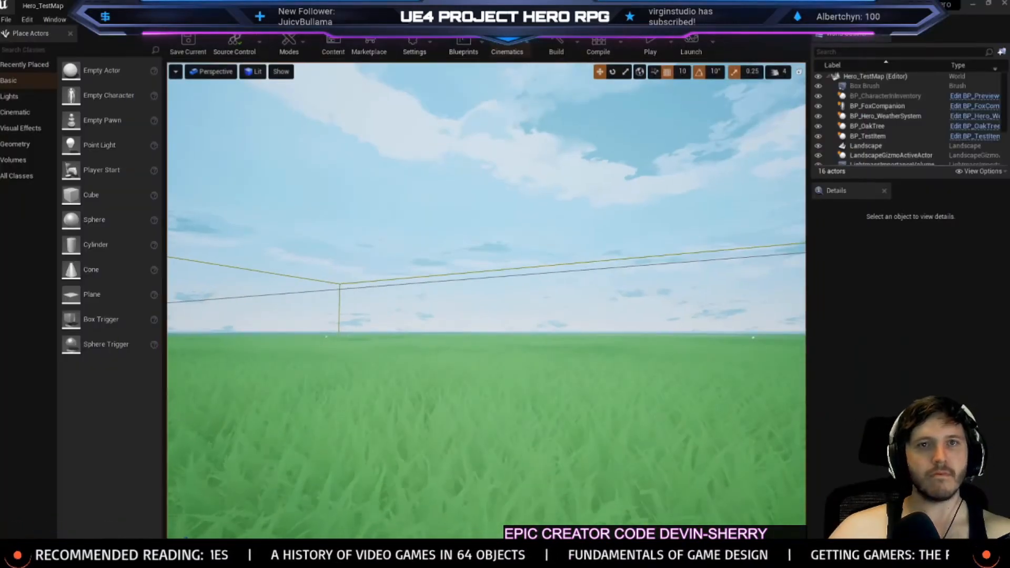
pyautogui.click(534, 5)
pyautogui.click(463, 5)
pyautogui.click(474, 5)
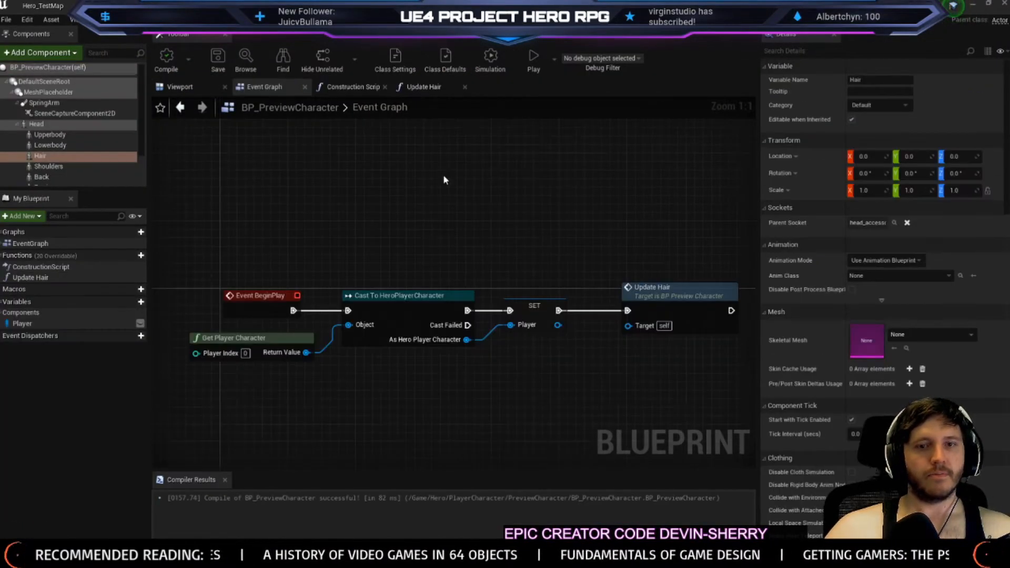
pyautogui.moveTo(431, 290); pyautogui.dragTo(423, 207, button='right')
pyautogui.click(650, 230)
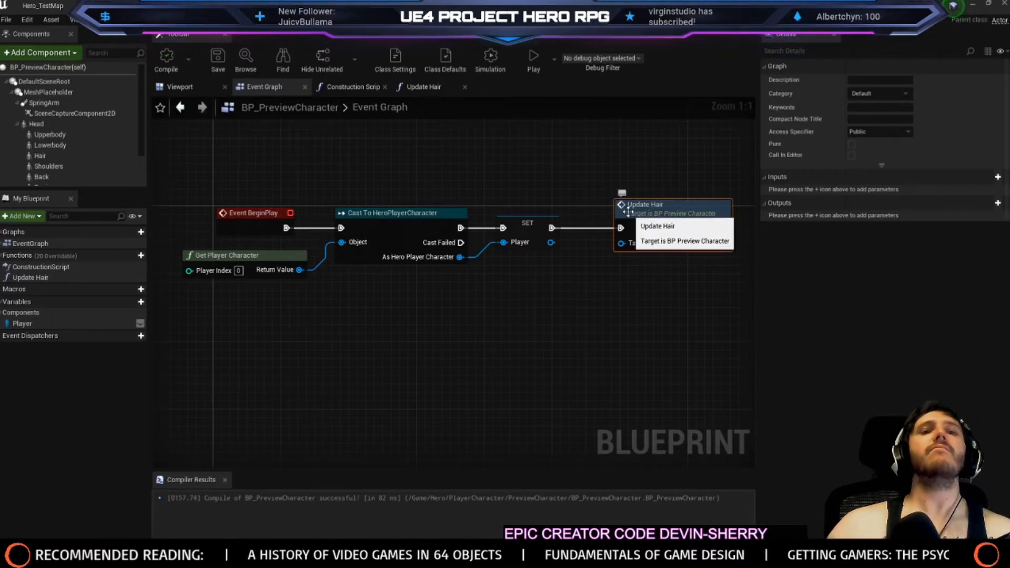
pyautogui.moveTo(414, 292); pyautogui.dragTo(446, 292, button='right')
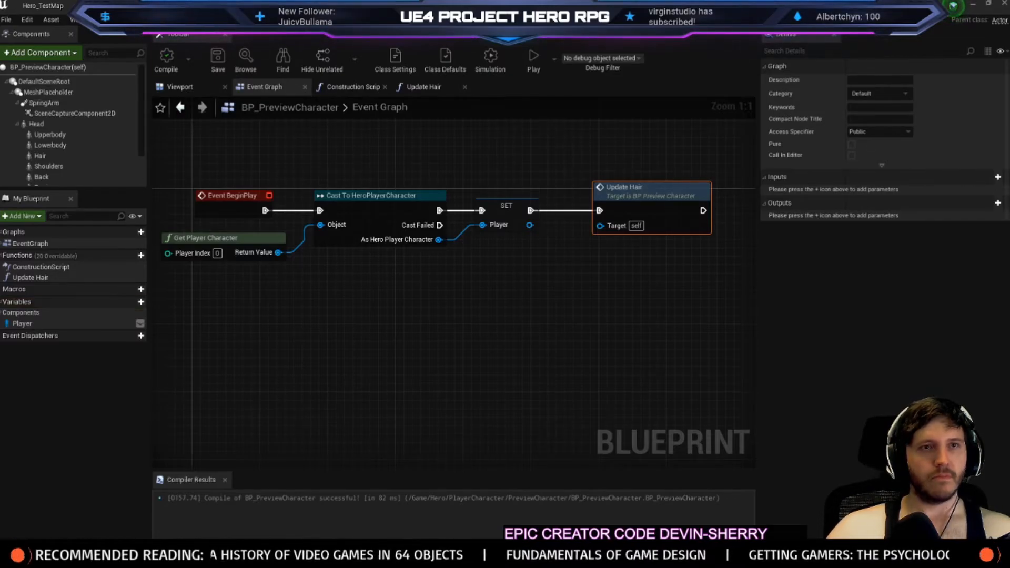
# Create an Enumeration asset named E_BodyParts in the PreviewCharacter content folder
pyautogui.click(131, 5)
pyautogui.rightClick(317, 150)
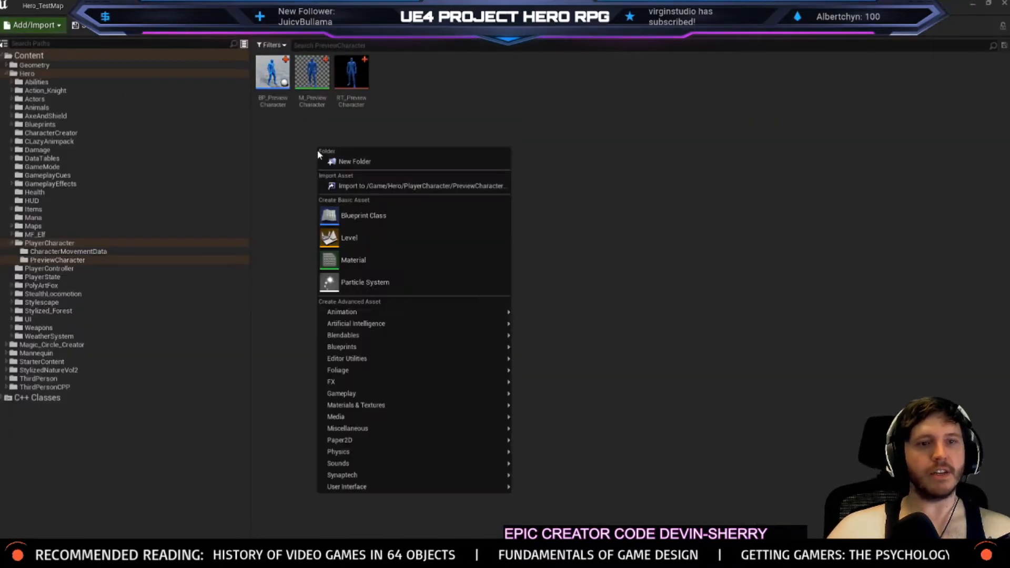
pyautogui.moveTo(354, 487)
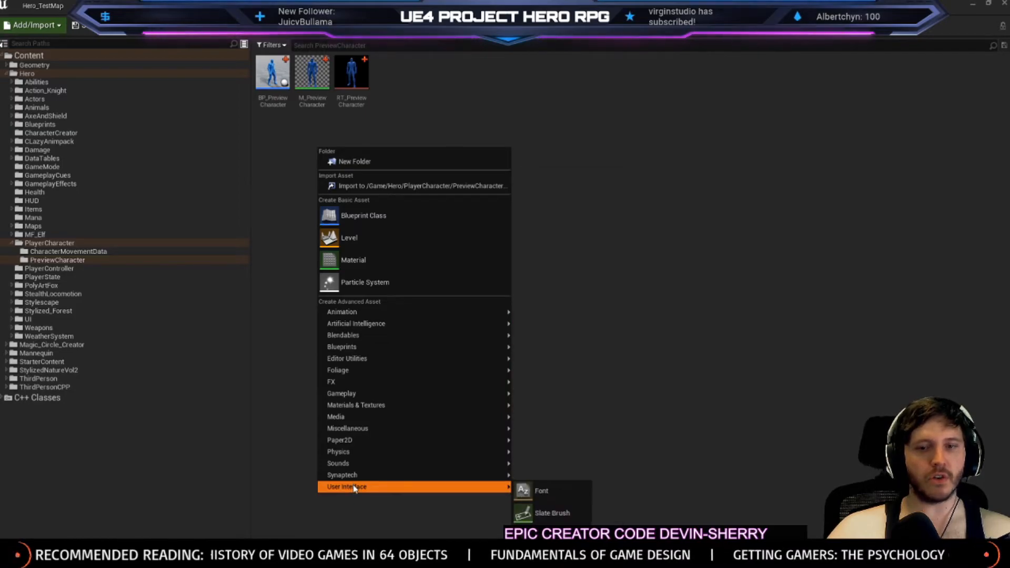
pyautogui.moveTo(355, 430)
pyautogui.press('Escape')
pyautogui.rightClick(340, 276)
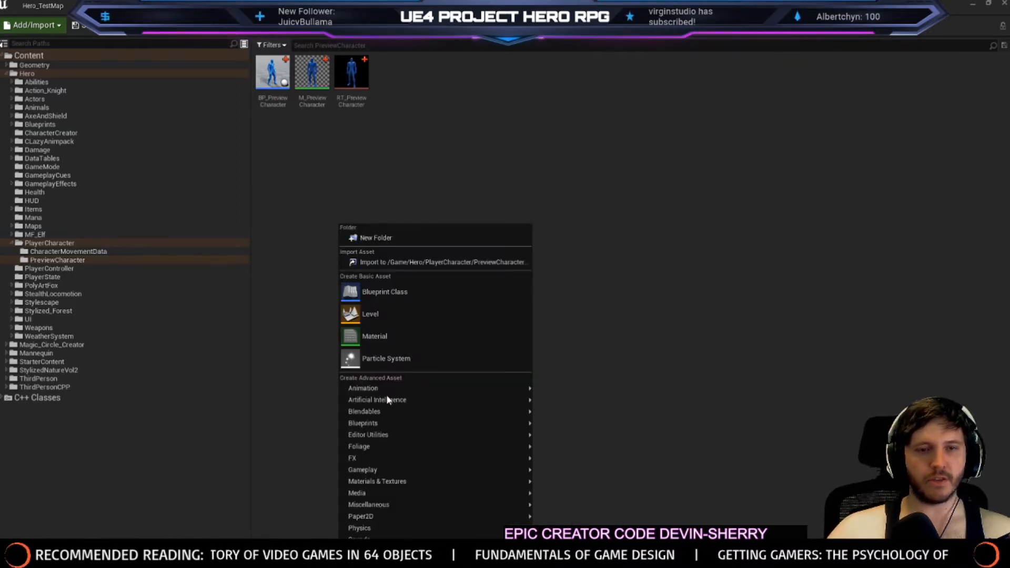
pyautogui.moveTo(368, 423)
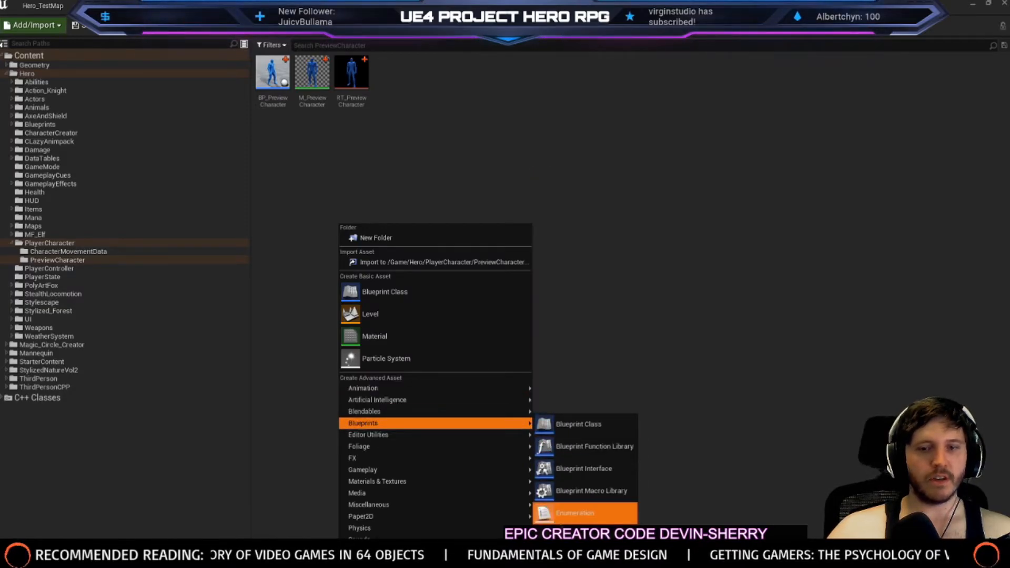
pyautogui.click(575, 513)
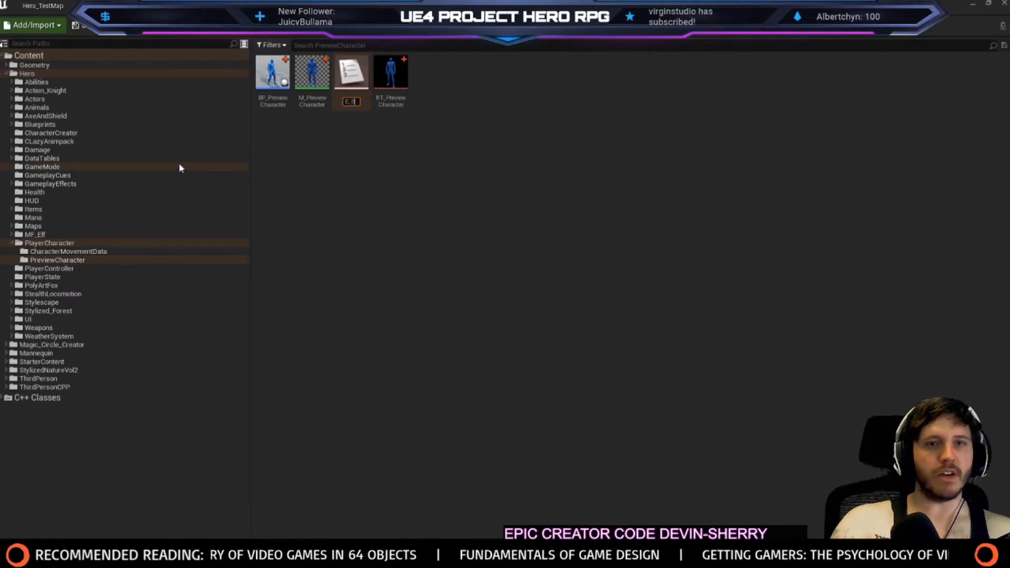
pyautogui.write('E_BodyPa')
pyautogui.press('Return')
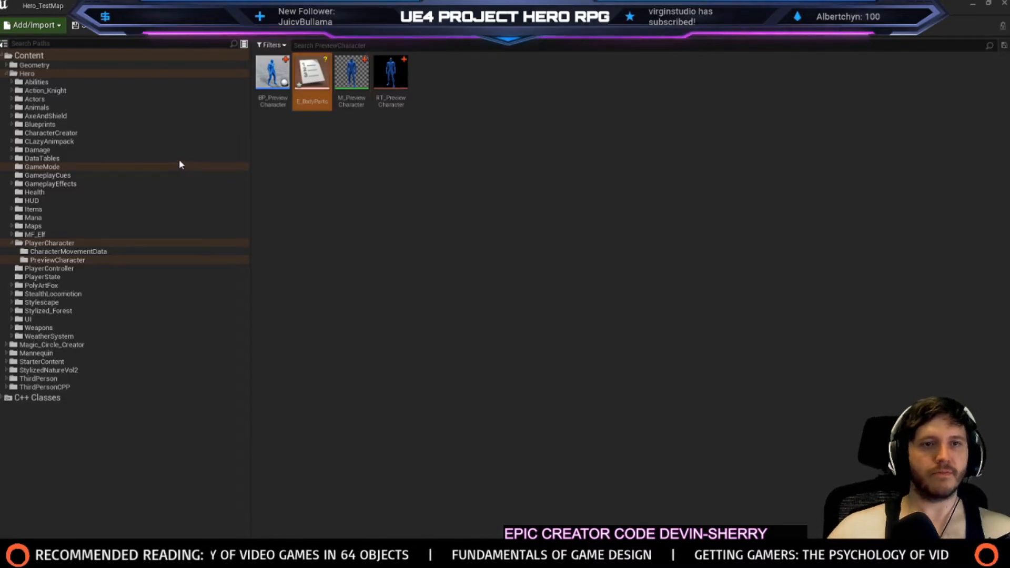
# Open E_BodyParts for editing and add seven new enumerators
pyautogui.rightClick(303, 79)
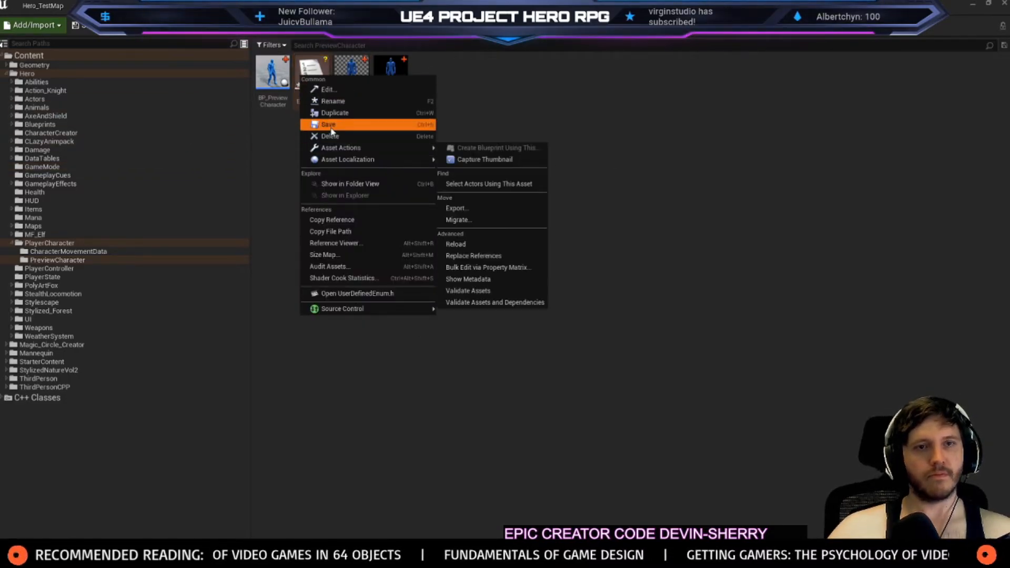
pyautogui.click(324, 89)
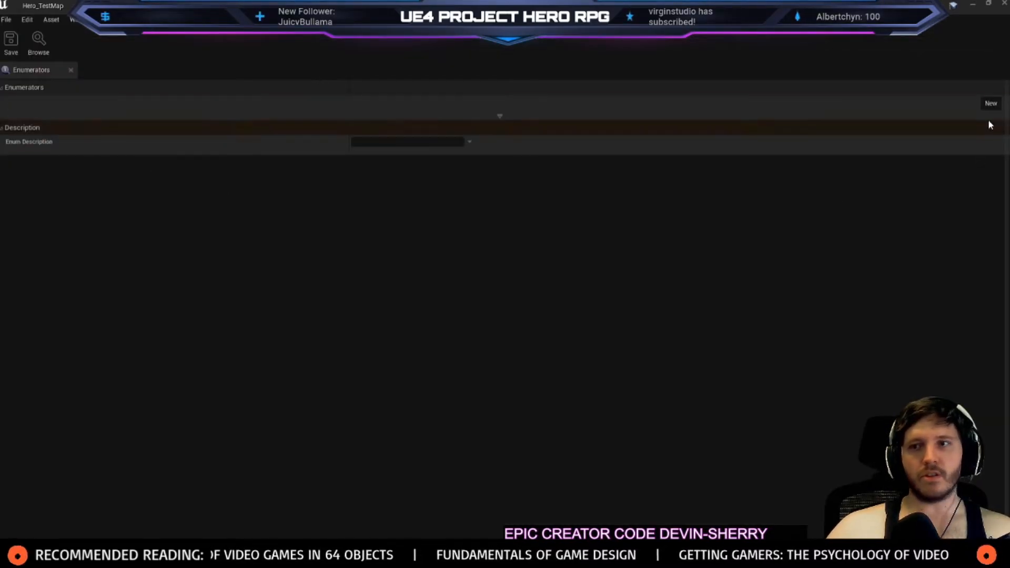
pyautogui.click(991, 105)
pyautogui.click(991, 104)
pyautogui.click(991, 104)
pyautogui.click(991, 104)
pyautogui.click(992, 104)
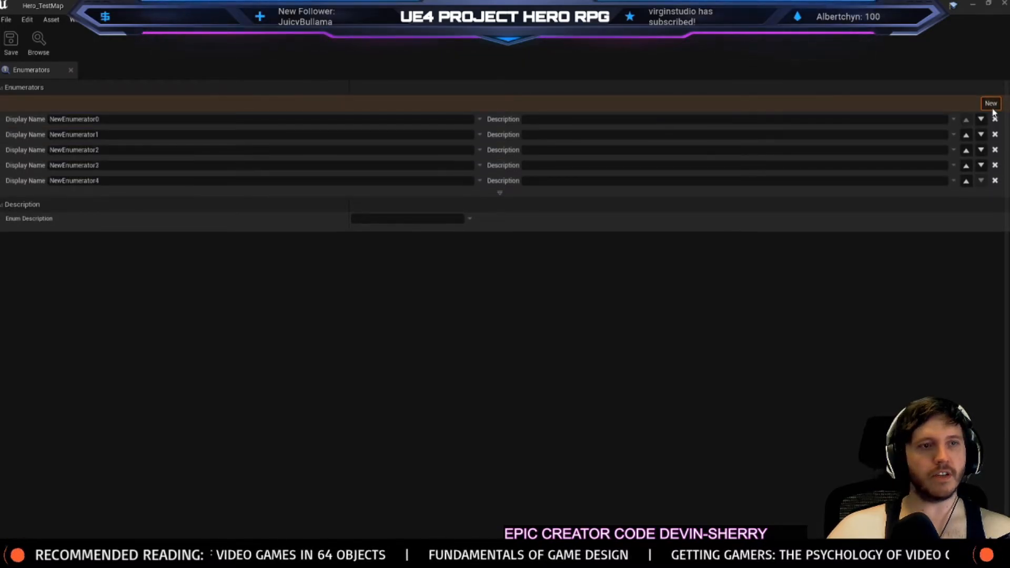
pyautogui.click(992, 104)
pyautogui.click(992, 104)
# Set the display name of the first enumerator to Head
pyautogui.click(147, 6)
pyautogui.click(247, 6)
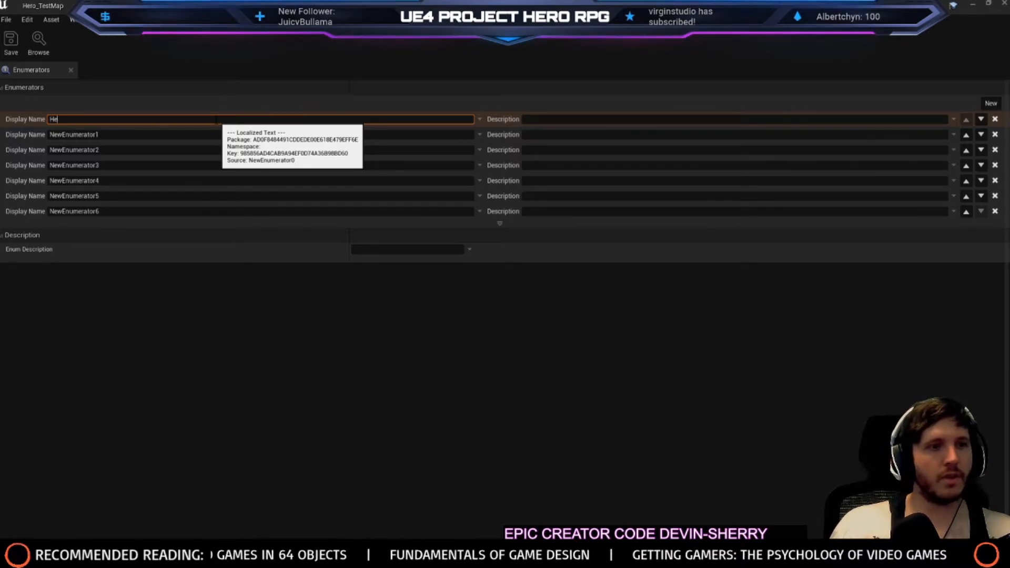
pyautogui.write('ad')
pyautogui.press('Return')
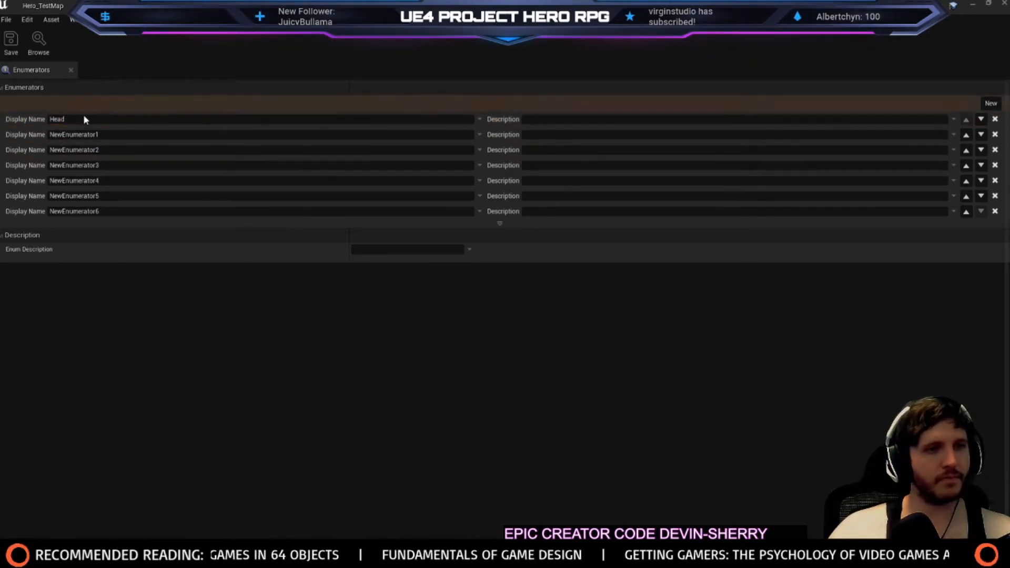
# Set the display names of the second and third enumerators to Upperbody and Lowerbody
pyautogui.click(116, 135)
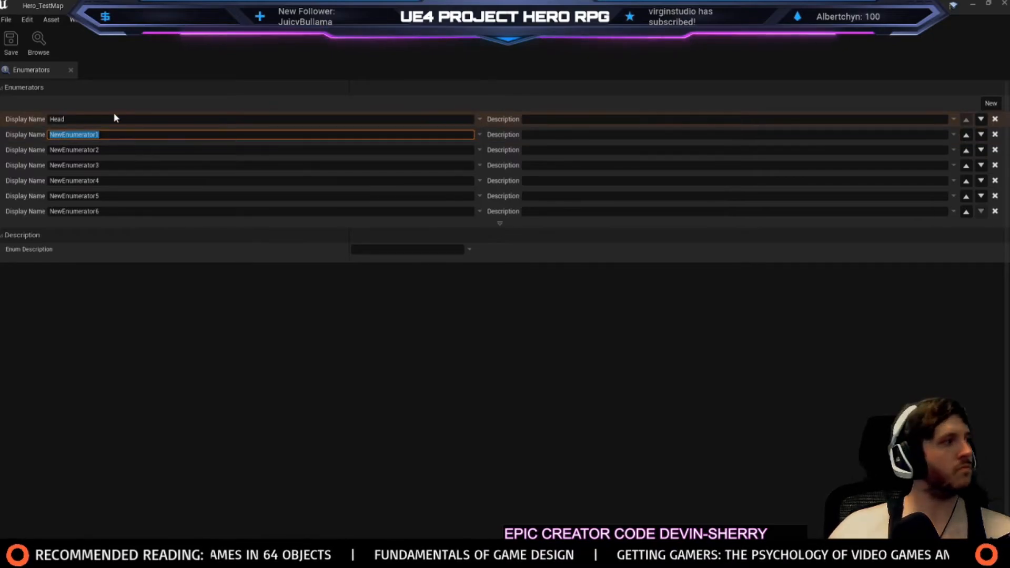
pyautogui.write('Upper')
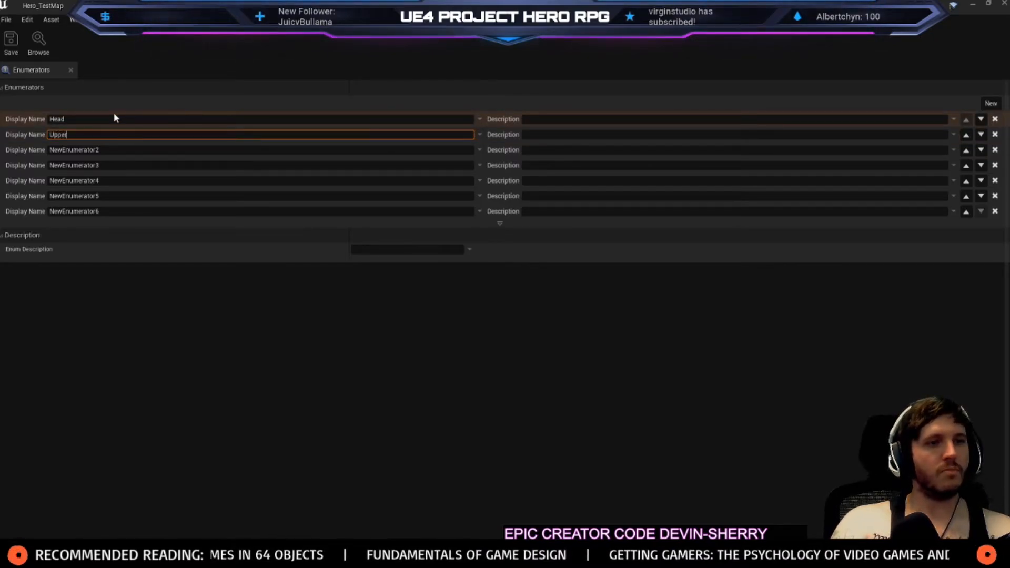
pyautogui.write('body')
pyautogui.press('Return')
pyautogui.click(115, 119)
pyautogui.press('Tab')
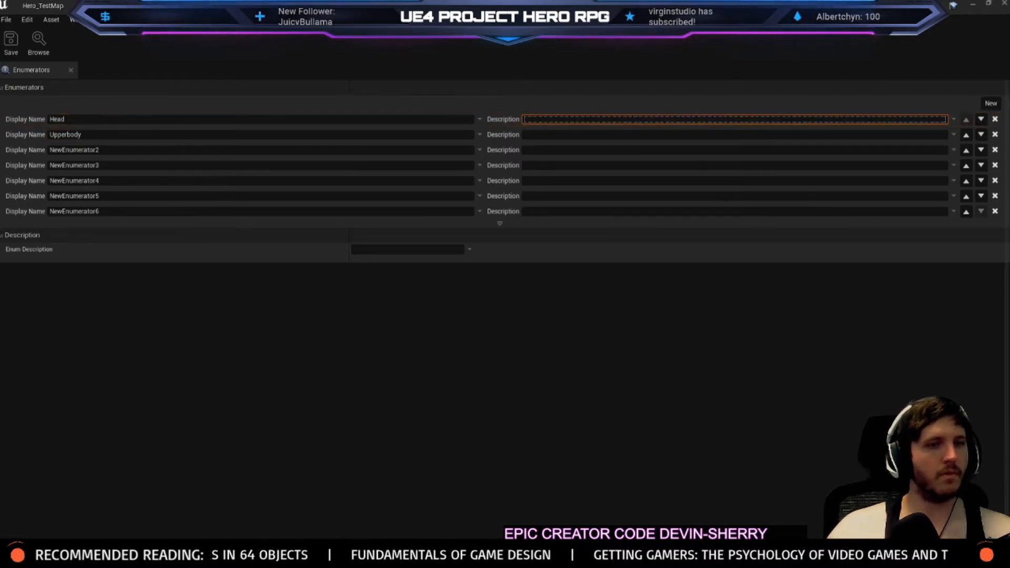
pyautogui.click(188, 150)
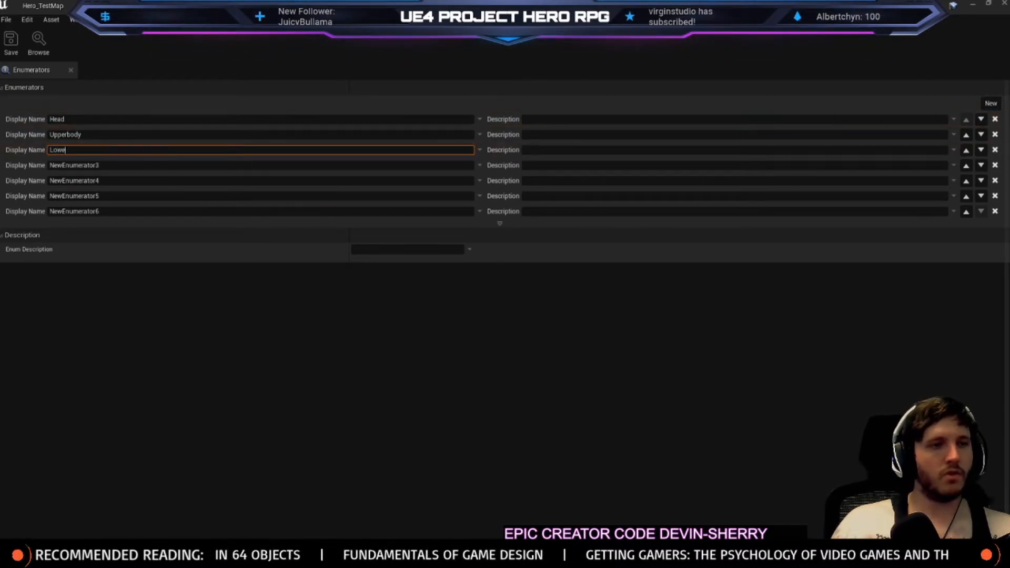
pyautogui.write('Lowerbody')
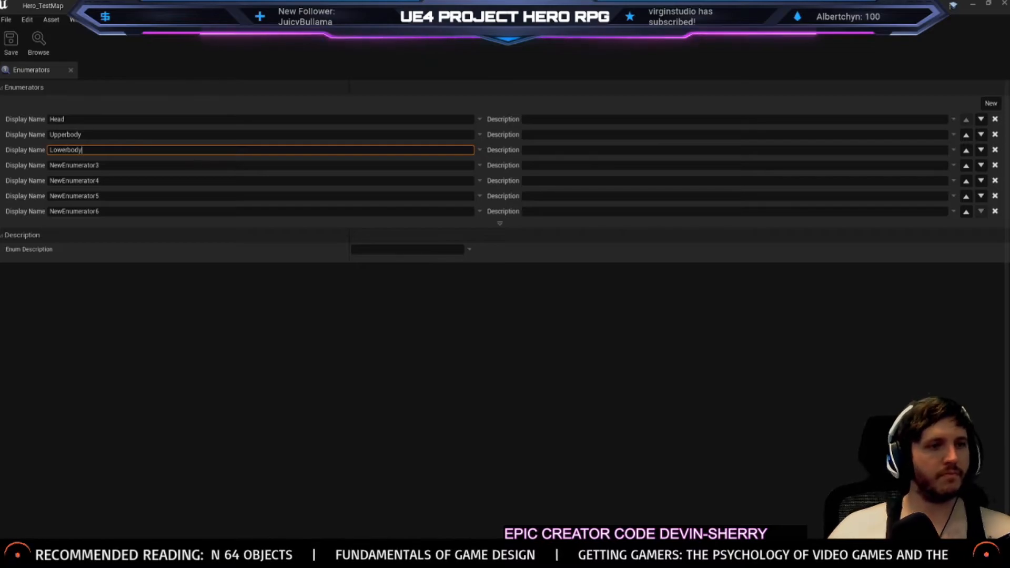
# Name the fourth and fifth enumerators Hair and Shoulders
pyautogui.click(144, 165)
pyautogui.click(145, 166)
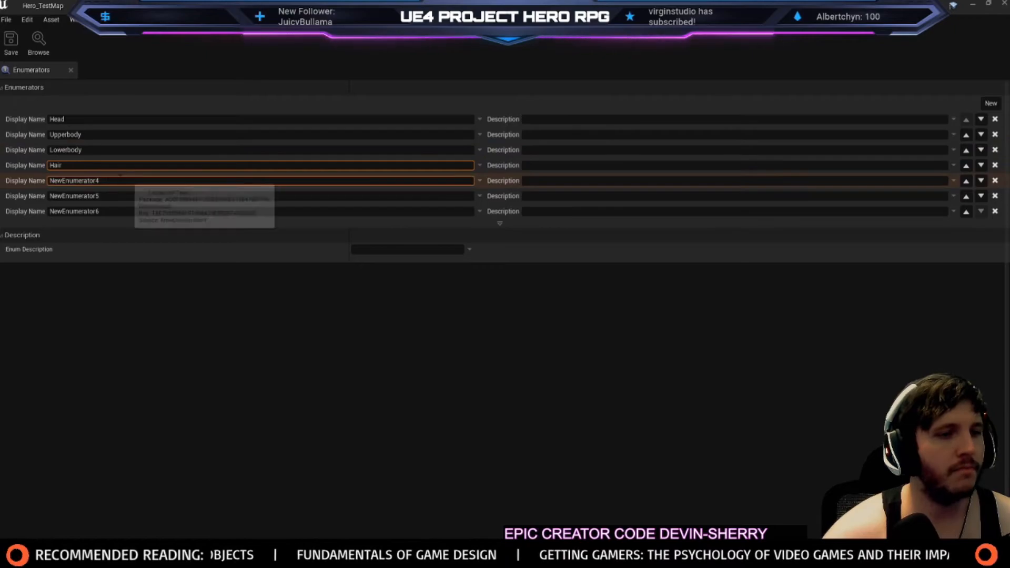
pyautogui.press('Return')
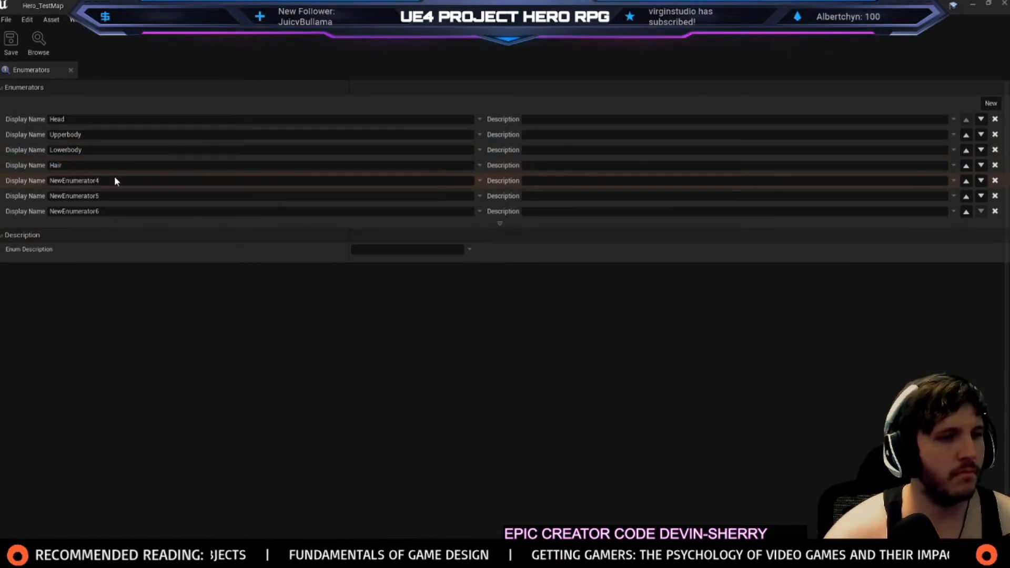
pyautogui.moveTo(103, 181); pyautogui.dragTo(72, 181)
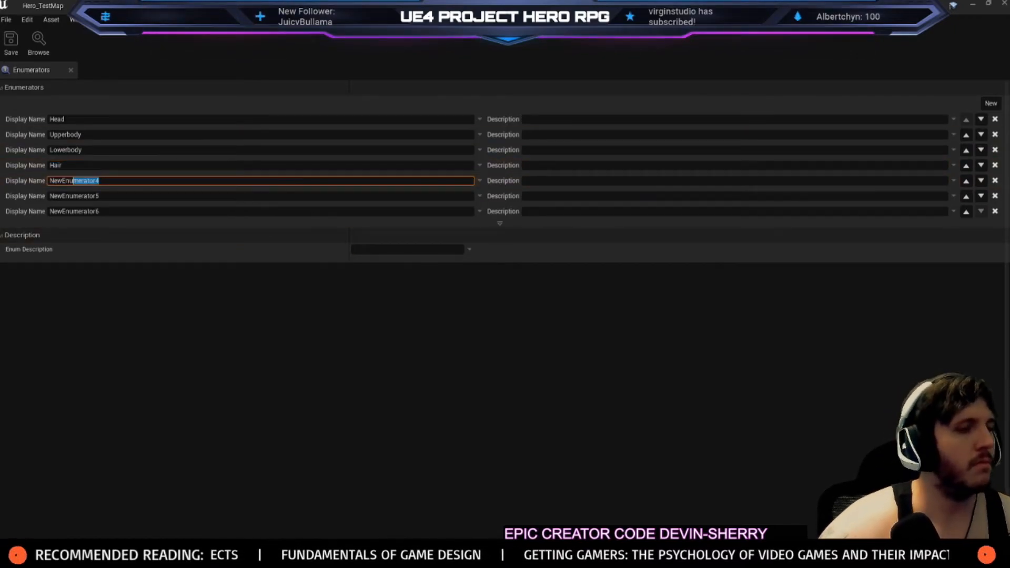
pyautogui.hotkey('ctrl', 'a')
pyautogui.write('Sh')
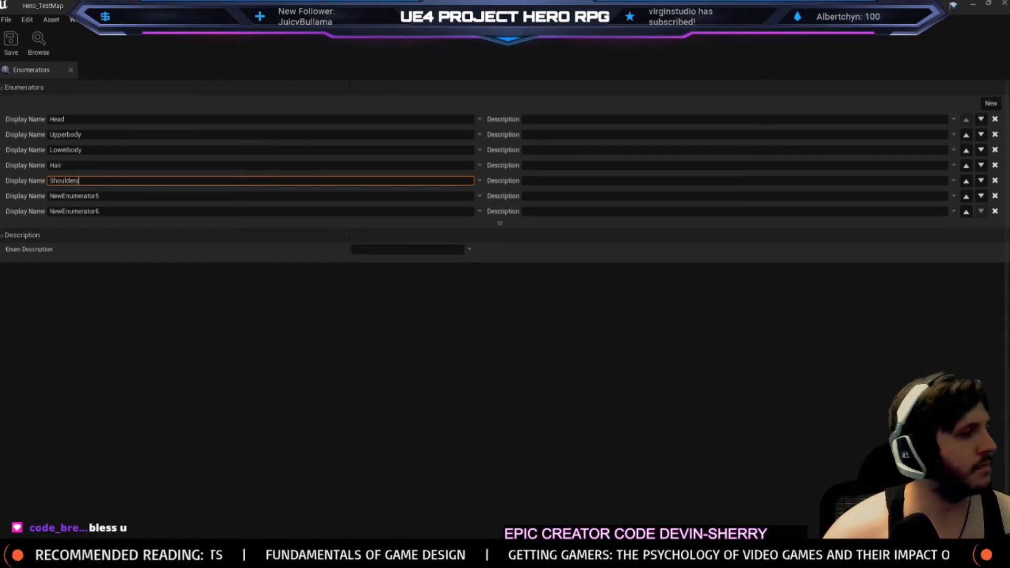
# Name the sixth and seventh enumerators Back and Earrings
pyautogui.click(103, 196)
pyautogui.write('Back')
pyautogui.press('Return')
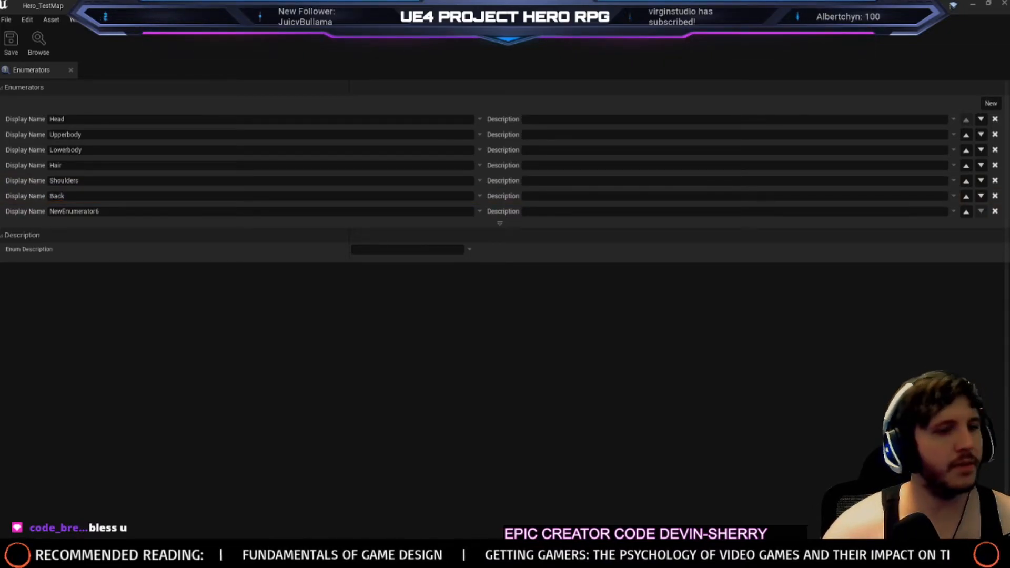
pyautogui.click(147, 211)
pyautogui.write('ear')
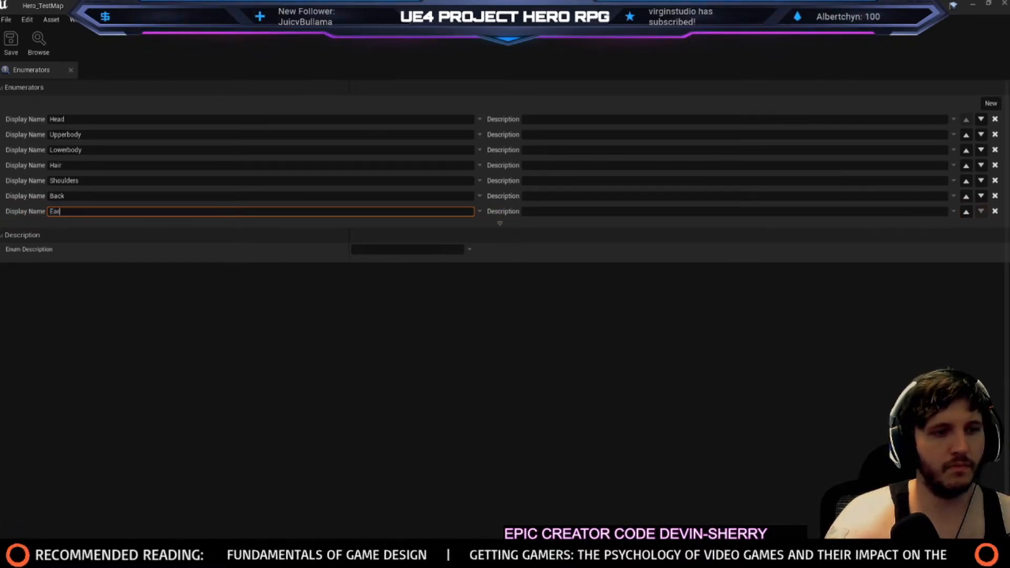
pyautogui.press('Return')
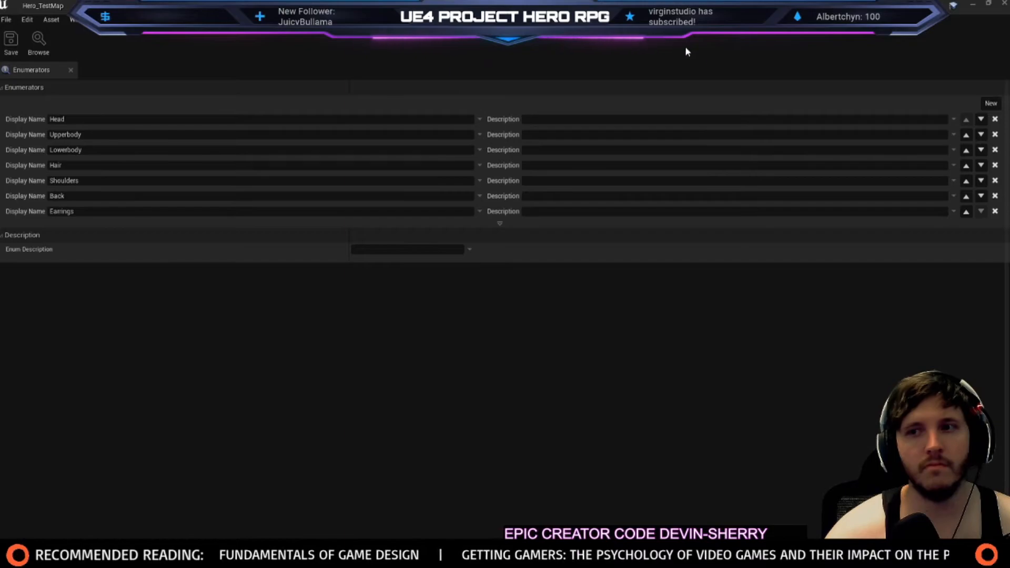
# Add two more enumerators to E_BodyParts and name them Hands and Feet
pyautogui.click(992, 103)
pyautogui.click(991, 103)
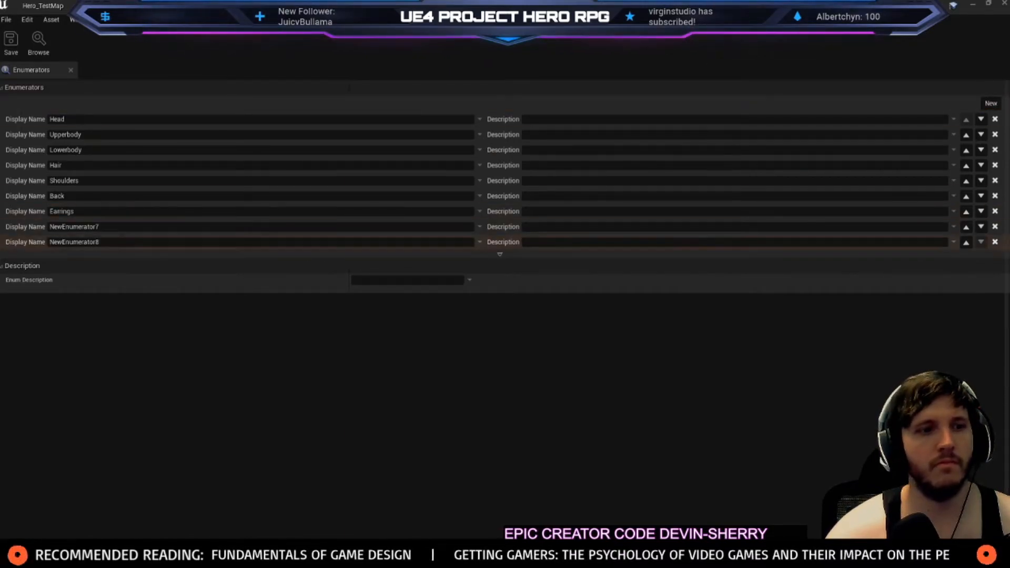
pyautogui.click(147, 227)
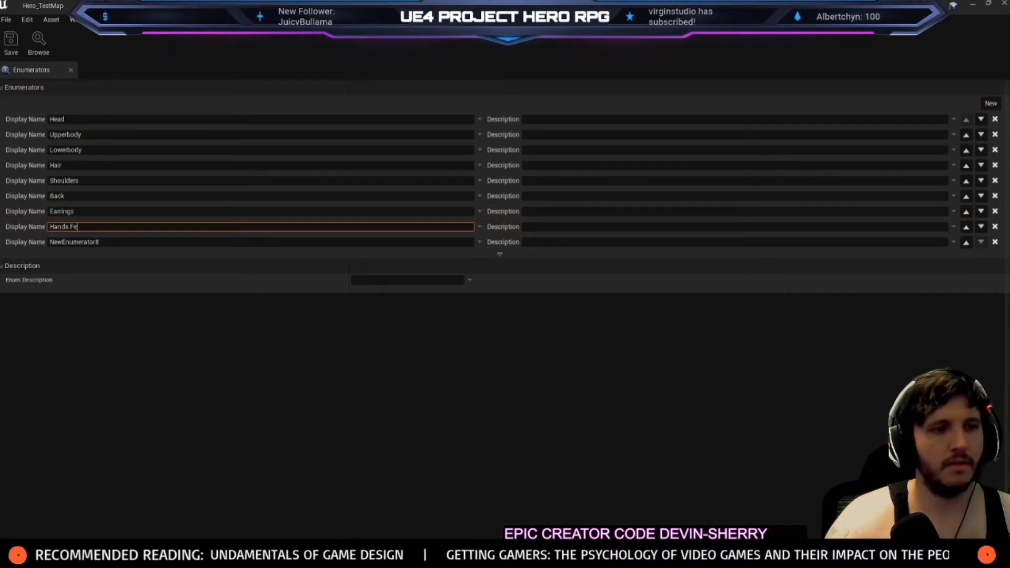
pyautogui.write('Hands Fe')
pyautogui.press('BackSpace')
pyautogui.press('BackSpace')
pyautogui.press('BackSpace')
pyautogui.press('Return')
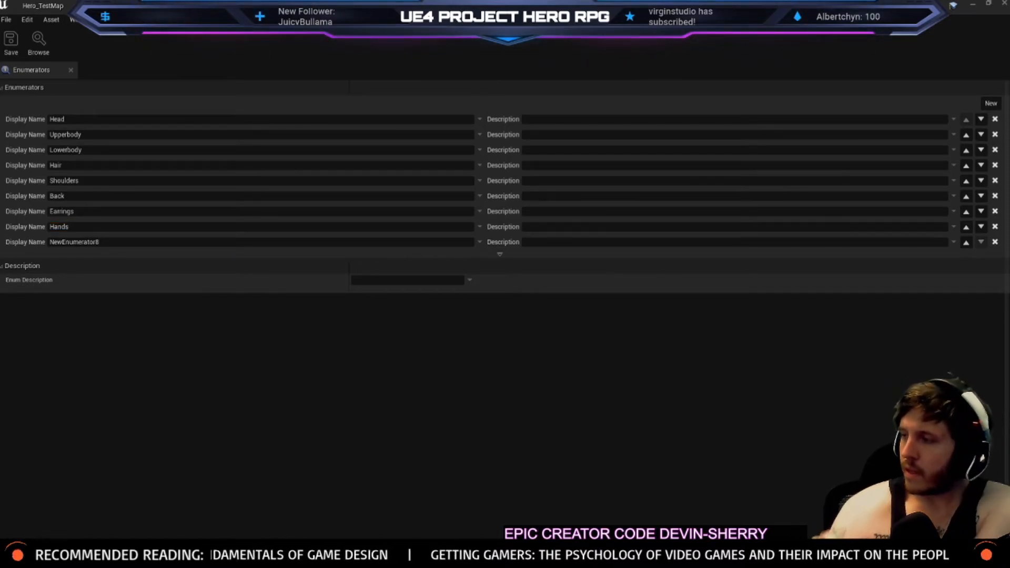
pyautogui.click(105, 242)
pyautogui.write('Feet')
pyautogui.press('Return')
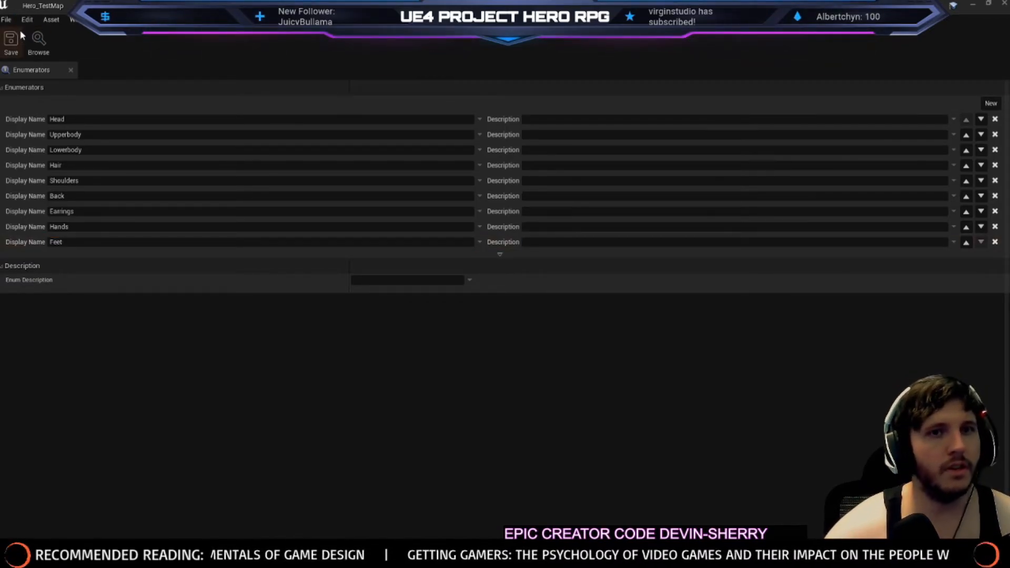
# Return to the BP_PreviewCharacter blueprint and rename the Update Hair function to Update Character
pyautogui.click(105, 6)
pyautogui.moveTo(547, 310); pyautogui.dragTo(421, 347, button='right')
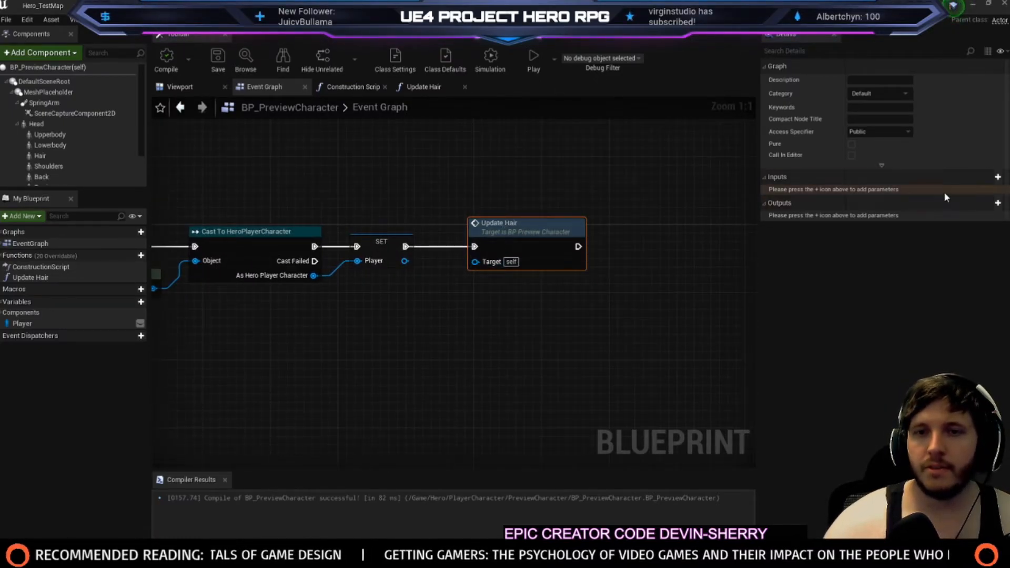
pyautogui.click(91, 278)
pyautogui.press('F2')
pyautogui.write('Update Character')
pyautogui.press('Return')
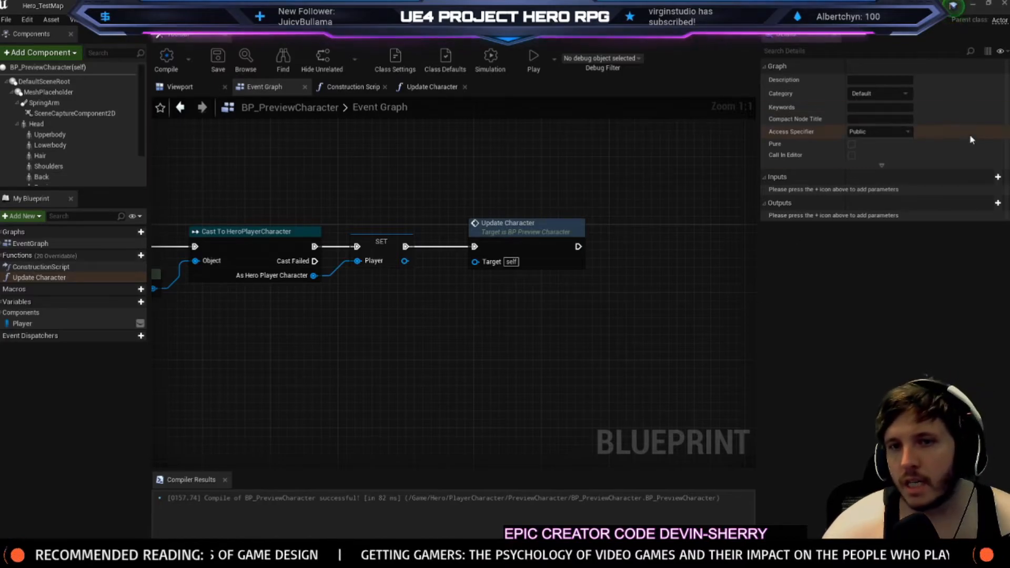
# Add an input parameter of type E Body Parts to the Update Character function and compile the blueprint
pyautogui.click(998, 177)
pyautogui.click(868, 193)
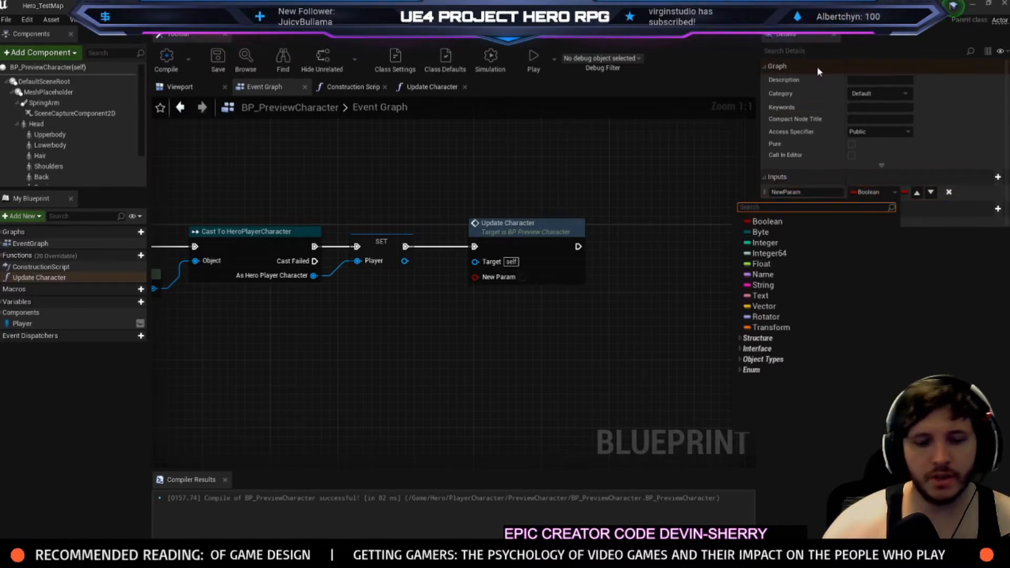
pyautogui.write('body')
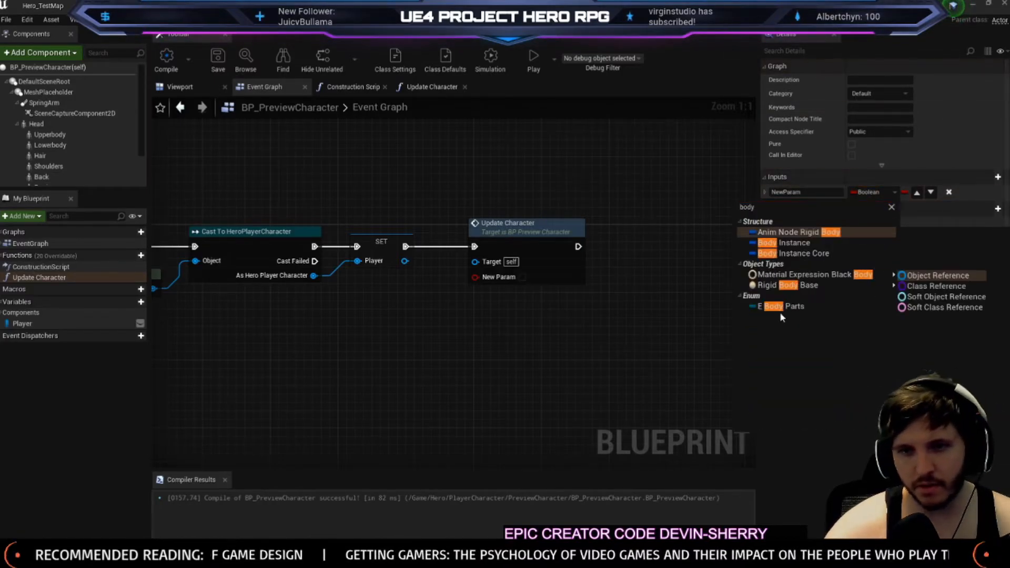
pyautogui.click(780, 309)
pyautogui.click(159, 65)
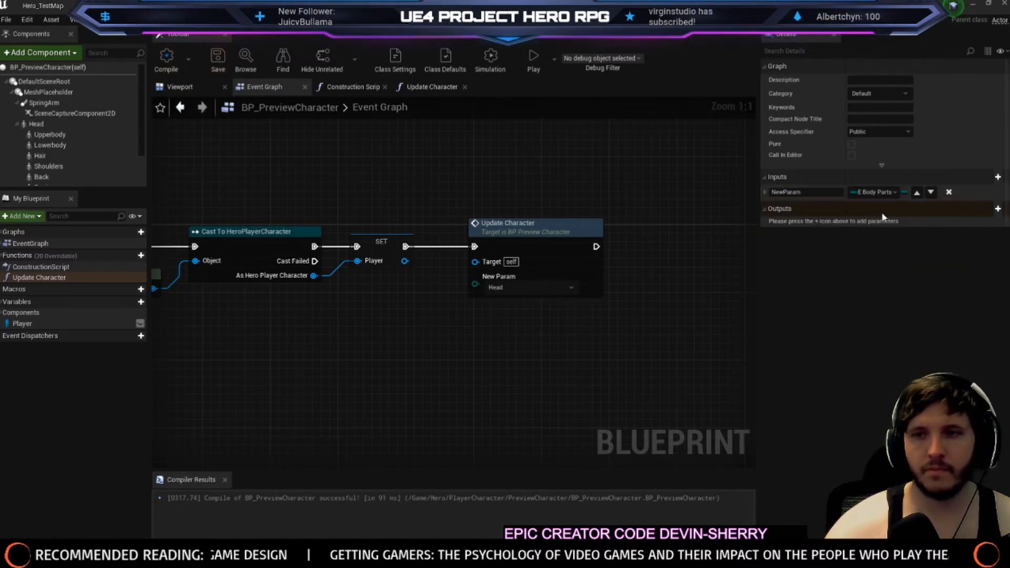
# Make the Update Character input an array, rename it Body Parts, and compile the blueprint
pyautogui.click(904, 192)
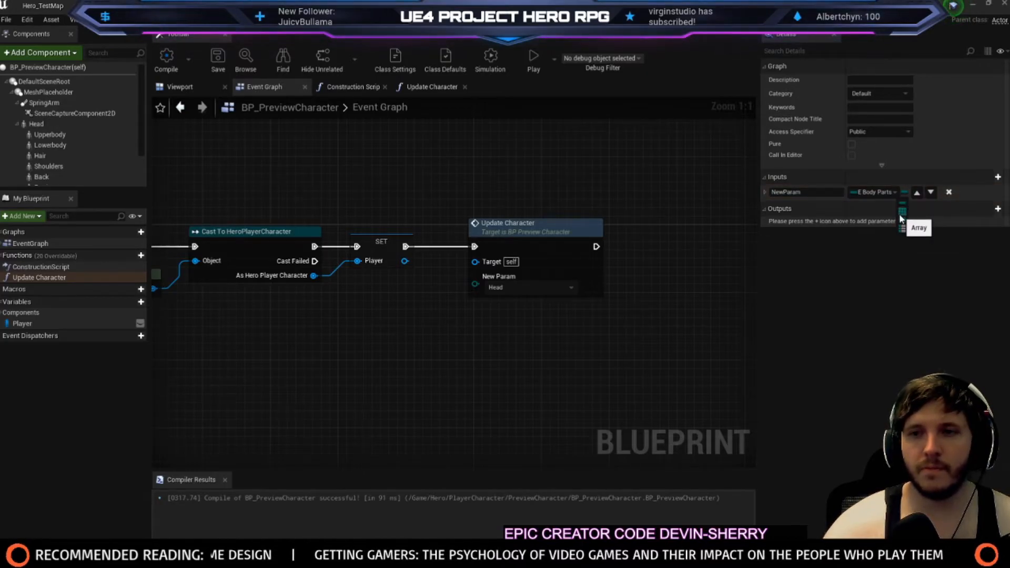
pyautogui.click(902, 219)
pyautogui.click(176, 67)
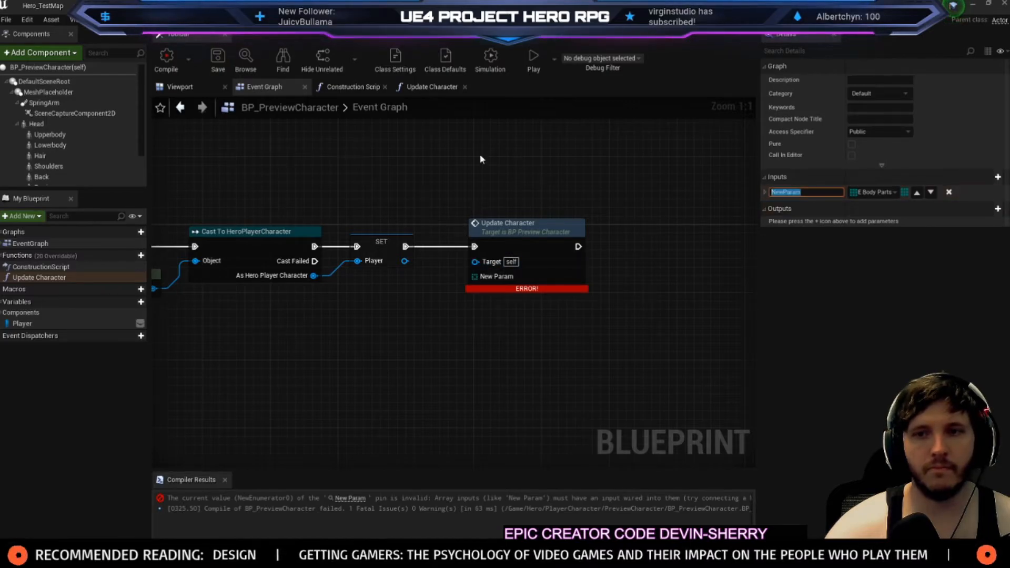
pyautogui.write('Body Parts')
pyautogui.press('Return')
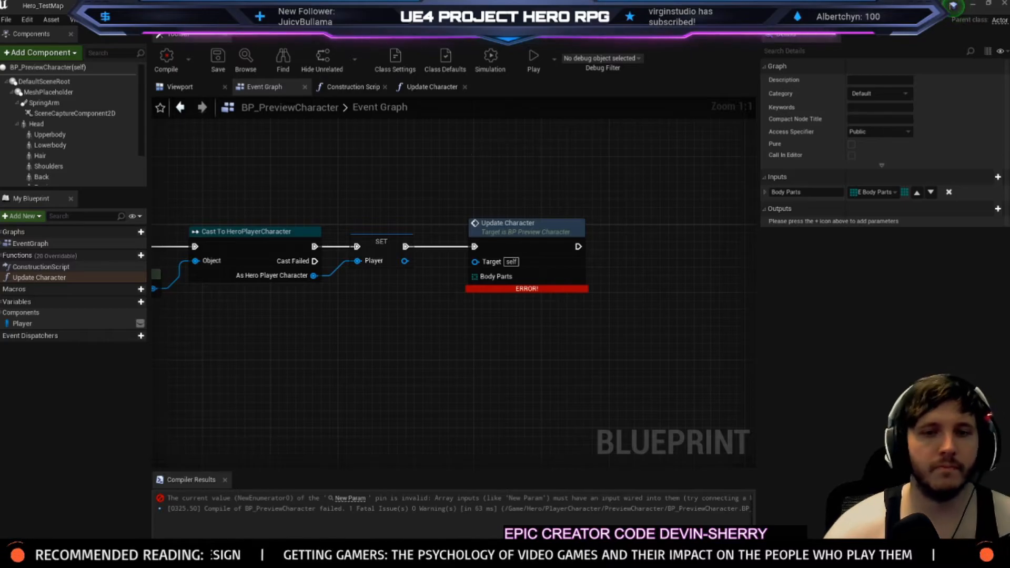
pyautogui.click(180, 52)
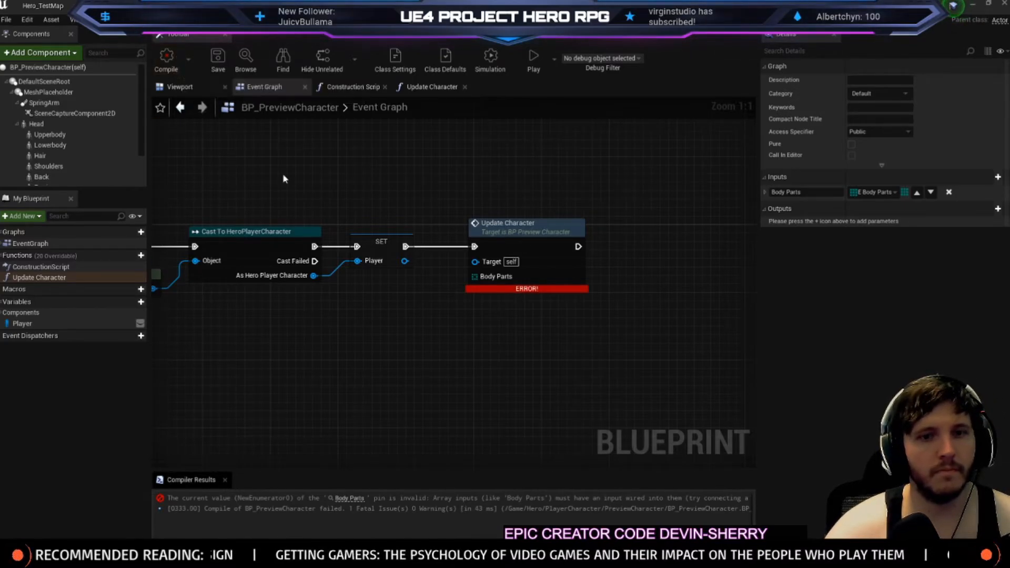
# Feed the Body Parts input of the Update Character call from a new Make Array node placed below it
pyautogui.moveTo(475, 276); pyautogui.dragTo(409, 286)
pyautogui.write('ma')
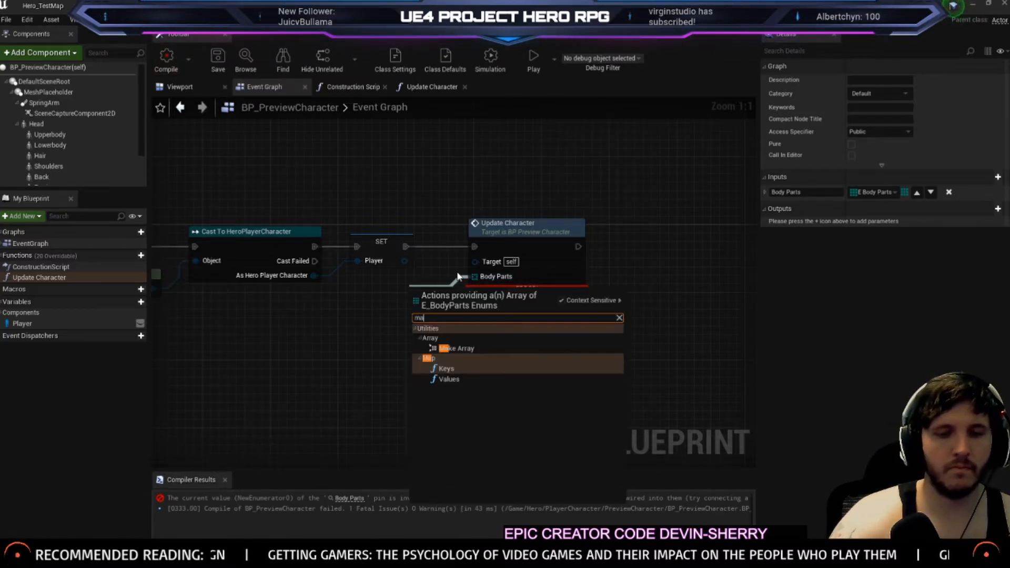
pyautogui.press('Return')
pyautogui.moveTo(510, 302)
pyautogui.mouseDown()
pyautogui.moveTo(503, 323)
pyautogui.moveTo(519, 318)
pyautogui.mouseUp()
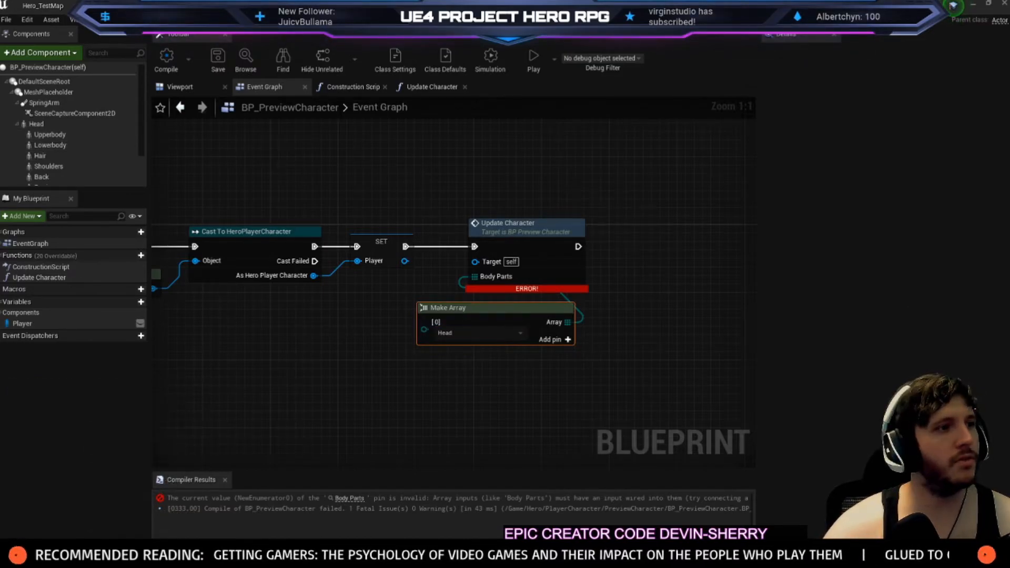
pyautogui.press('super')
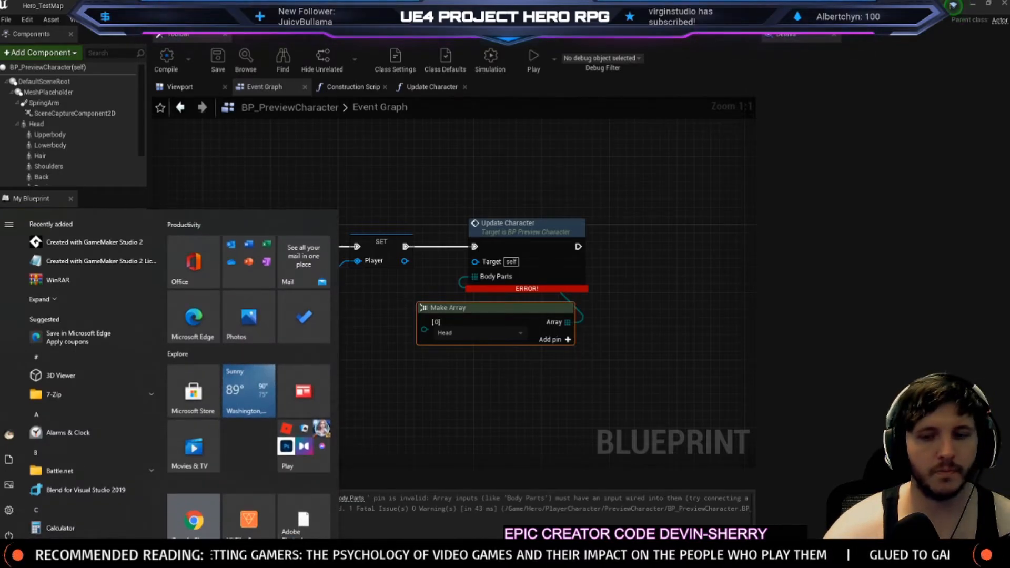
pyautogui.click(194, 519)
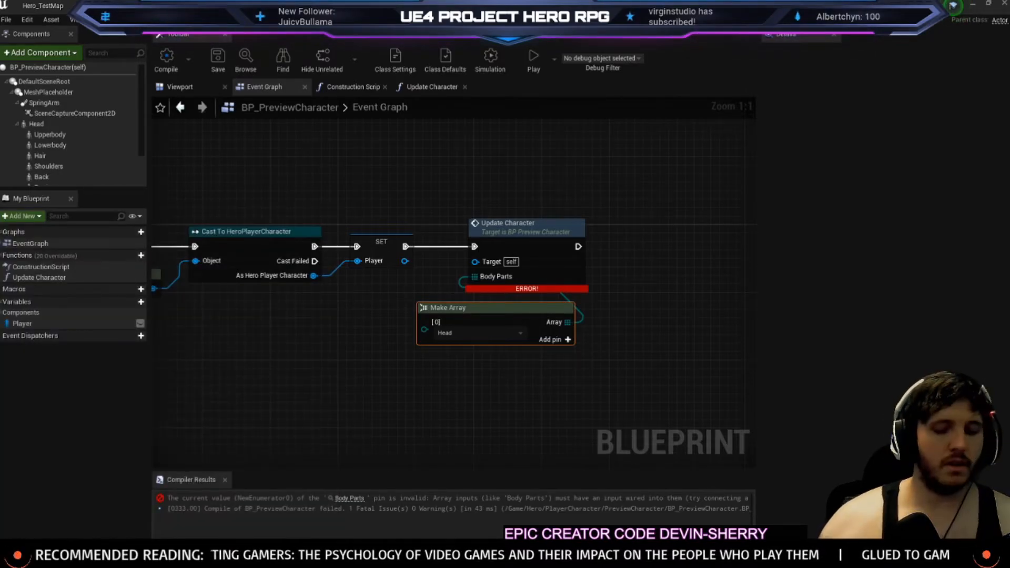
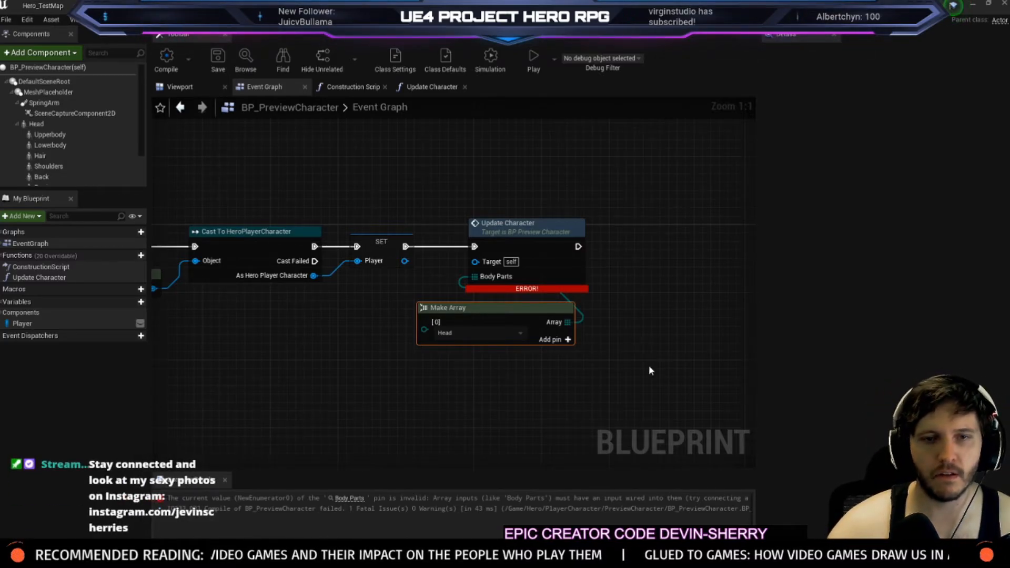
# Add nine more element pins to the Make Array node, checking the E_BodyParts enumerators for how many are needed
pyautogui.moveTo(622, 363); pyautogui.dragTo(659, 301, button='right')
pyautogui.click(606, 278)
pyautogui.click(605, 278)
pyautogui.click(604, 279)
pyautogui.click(605, 279)
pyautogui.click(605, 279)
pyautogui.click(605, 279)
pyautogui.click(604, 279)
pyautogui.click(579, 5)
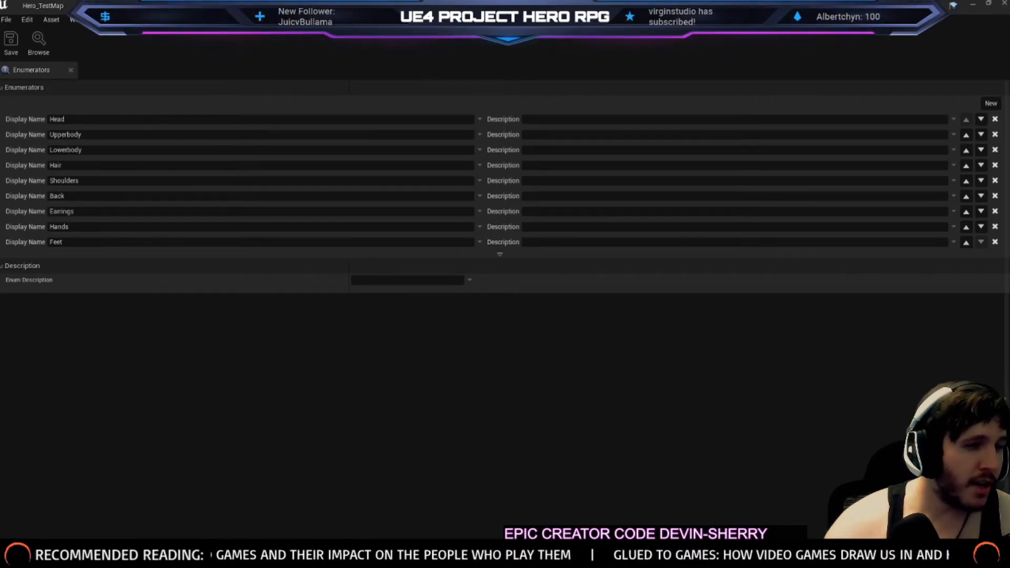
pyautogui.click(458, 5)
pyautogui.moveTo(462, 313); pyautogui.dragTo(427, 192, button='right')
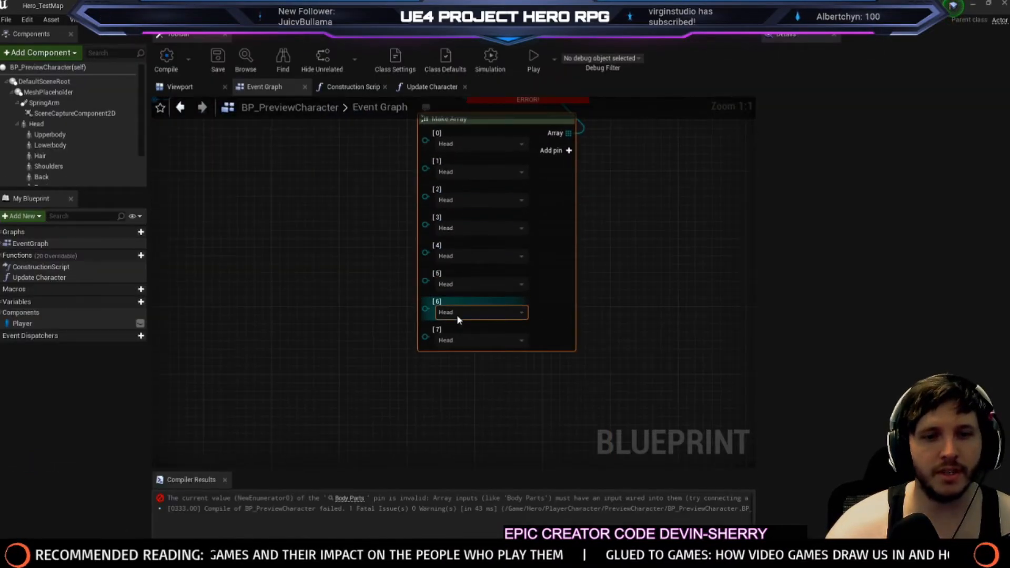
pyautogui.click(551, 151)
pyautogui.click(551, 151)
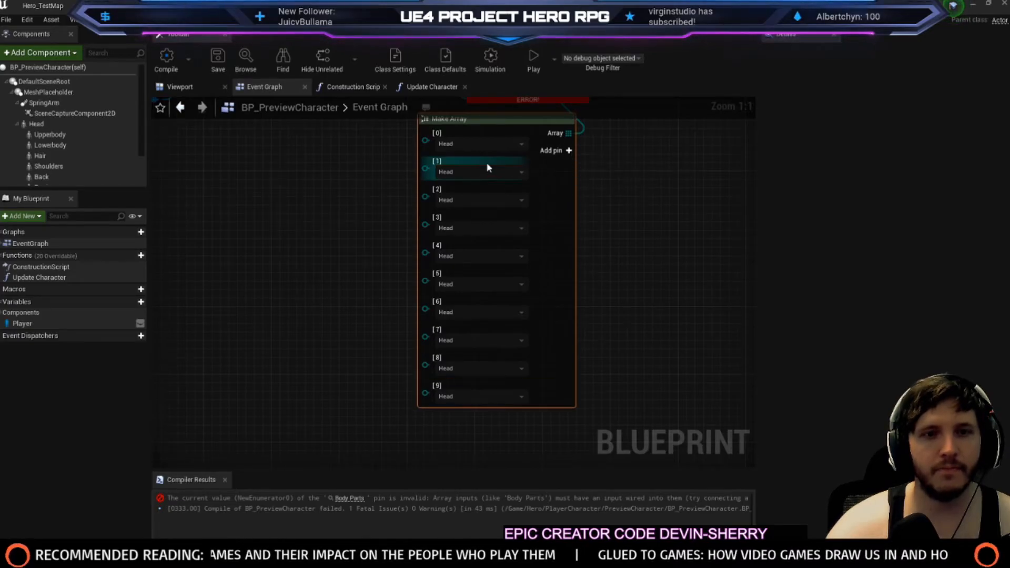
# Set Make Array elements 1, 2 and 3 to Upperbody, Lowerbody and Hair
pyautogui.click(472, 167)
pyautogui.click(459, 187)
pyautogui.click(452, 228)
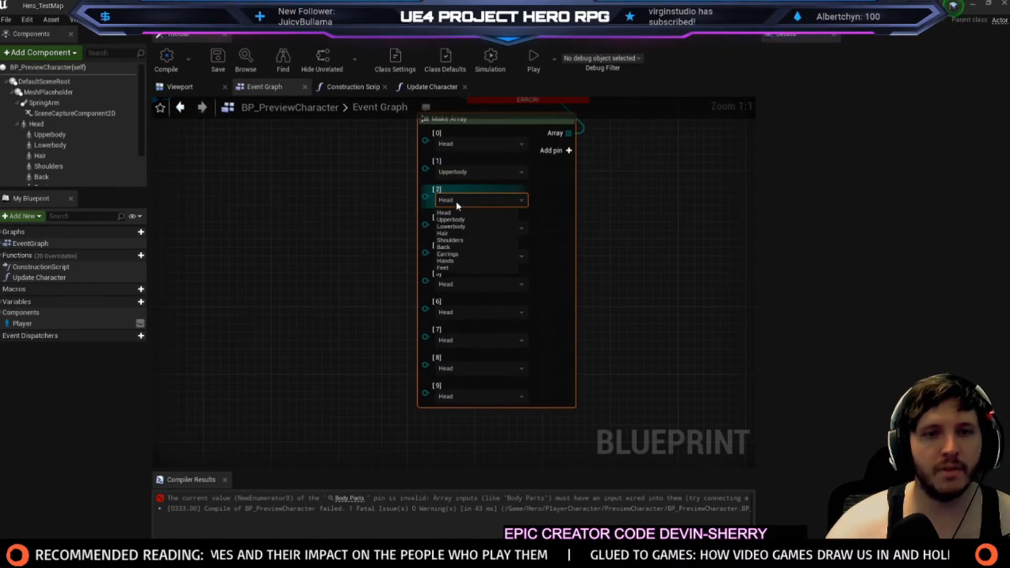
pyautogui.click(452, 227)
pyautogui.click(453, 229)
pyautogui.click(451, 260)
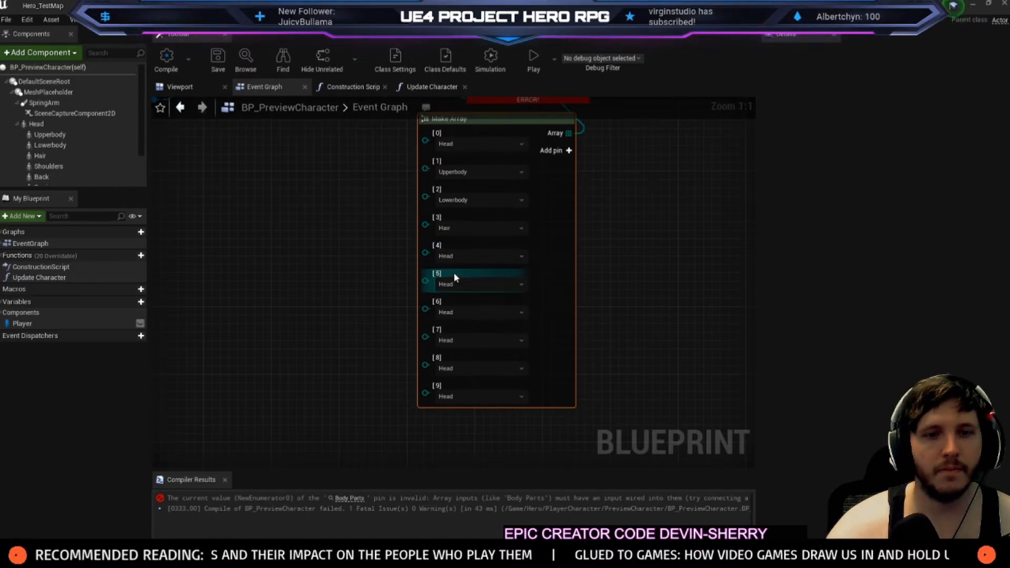
# Set Make Array elements 4 through 8 to Shoulders, Back, Earrings, Hands and Feet
pyautogui.click(456, 258)
pyautogui.click(450, 296)
pyautogui.click(446, 284)
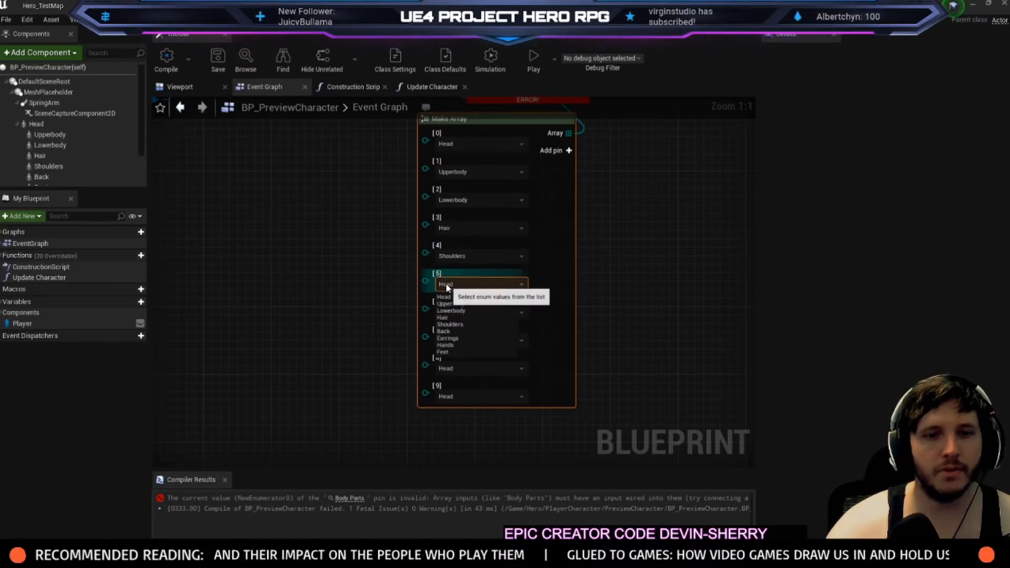
pyautogui.click(454, 332)
pyautogui.click(453, 313)
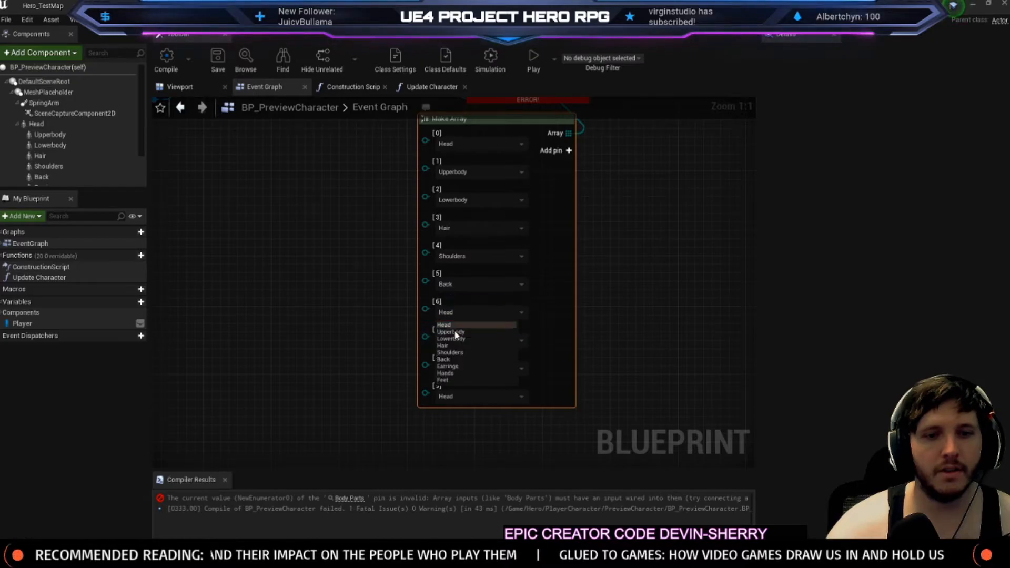
pyautogui.click(450, 366)
pyautogui.click(454, 338)
pyautogui.click(449, 400)
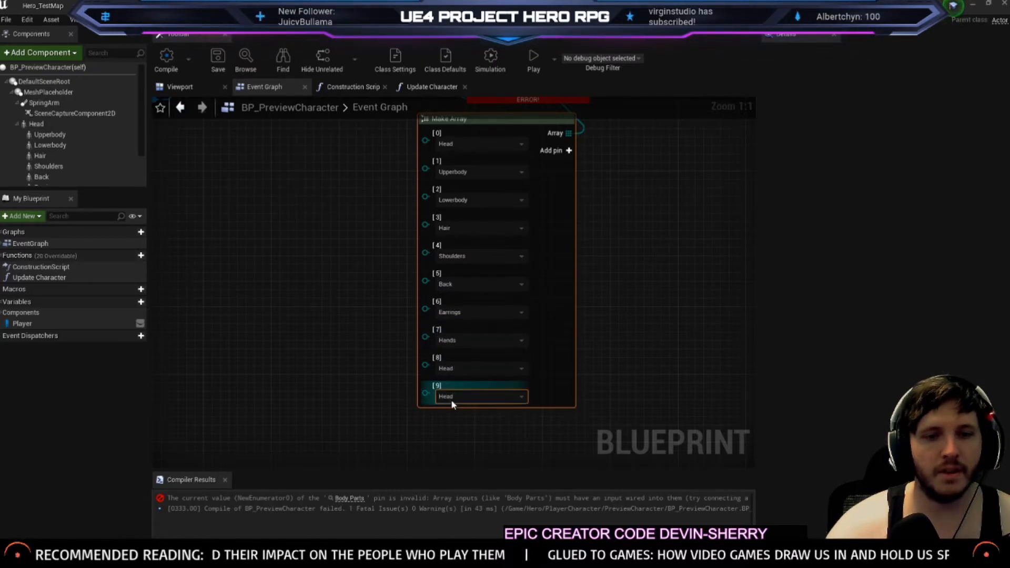
pyautogui.click(452, 371)
pyautogui.click(448, 436)
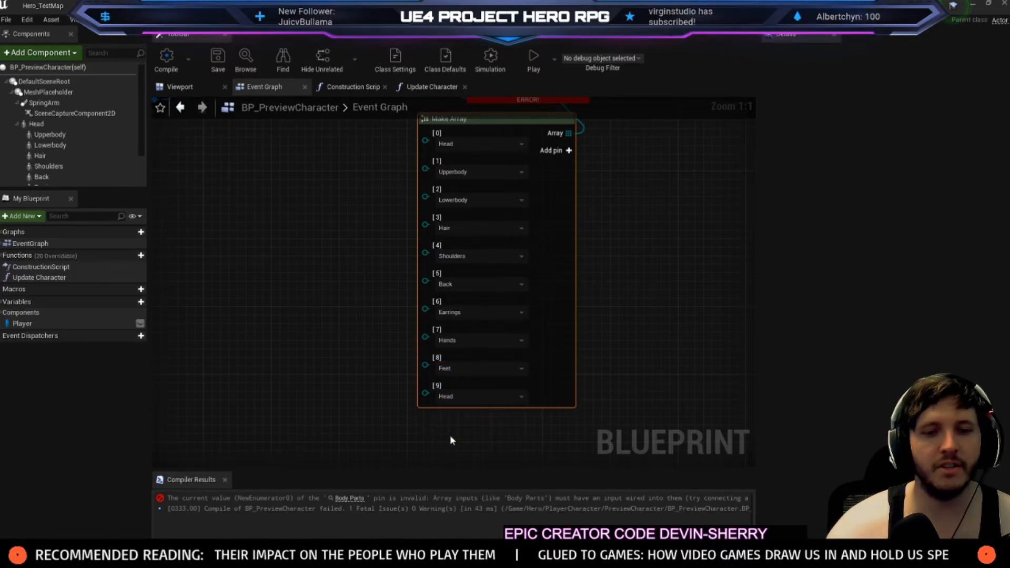
# Remove the surplus element pin 9 from the Make Array node and compile the blueprint
pyautogui.rightClick(473, 396)
pyautogui.click(509, 494)
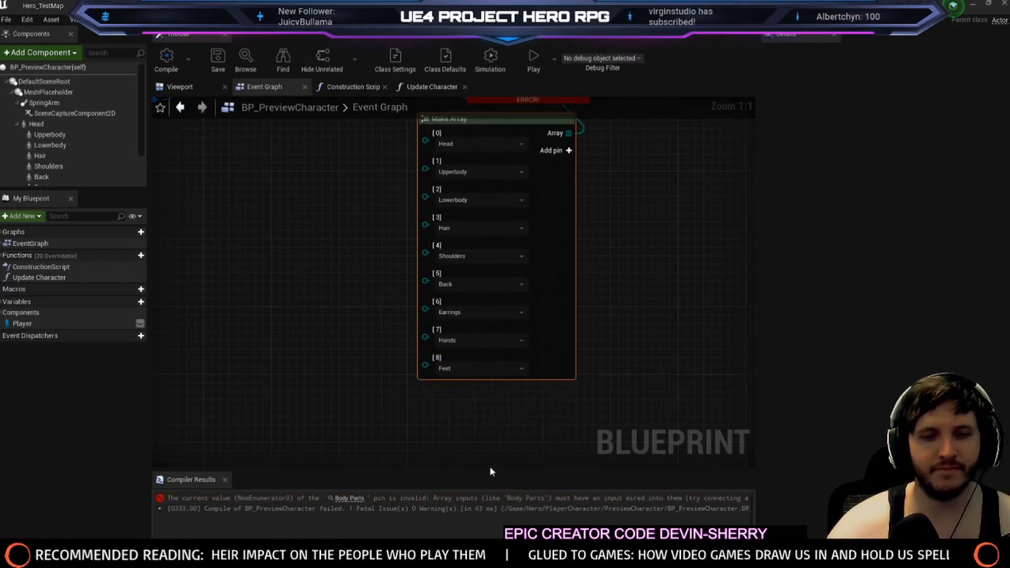
pyautogui.moveTo(420, 172); pyautogui.dragTo(426, 348, button='right')
pyautogui.click(164, 53)
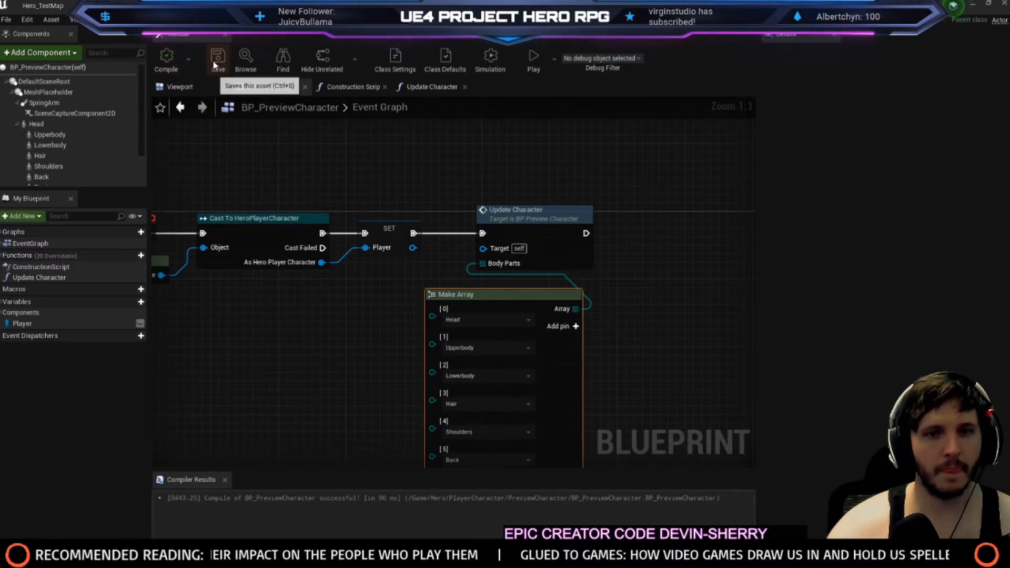
# In the Update Character function, disconnect the entry node from Set Skeletal Mesh and move it well above the existing nodes
pyautogui.click(549, 216)
pyautogui.doubleClick(550, 217)
pyautogui.moveTo(461, 221); pyautogui.dragTo(675, 209, button='right')
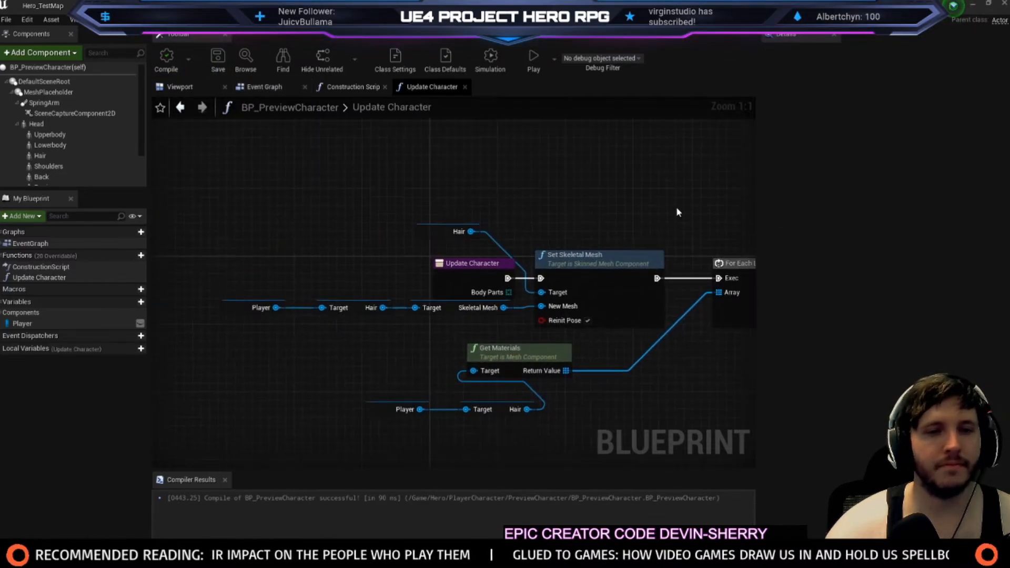
pyautogui.keyDown('alt'); pyautogui.click(508, 277); pyautogui.keyUp('alt')
pyautogui.moveTo(479, 285); pyautogui.dragTo(433, 336, button='right')
pyautogui.moveTo(433, 335); pyautogui.dragTo(378, 149)
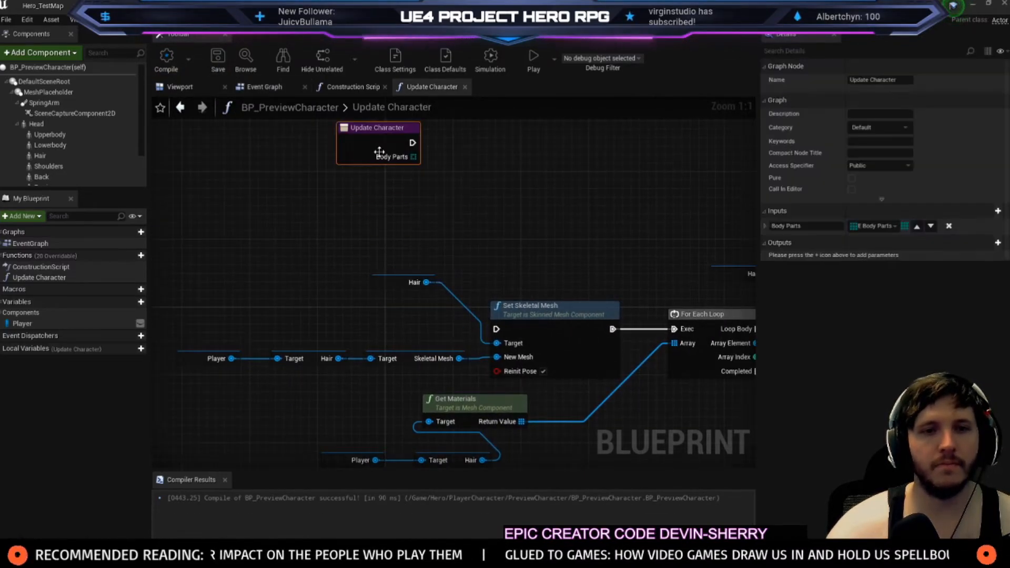
pyautogui.moveTo(379, 149); pyautogui.dragTo(269, 339, button='right')
pyautogui.moveTo(411, 308); pyautogui.dragTo(371, 257, button='right')
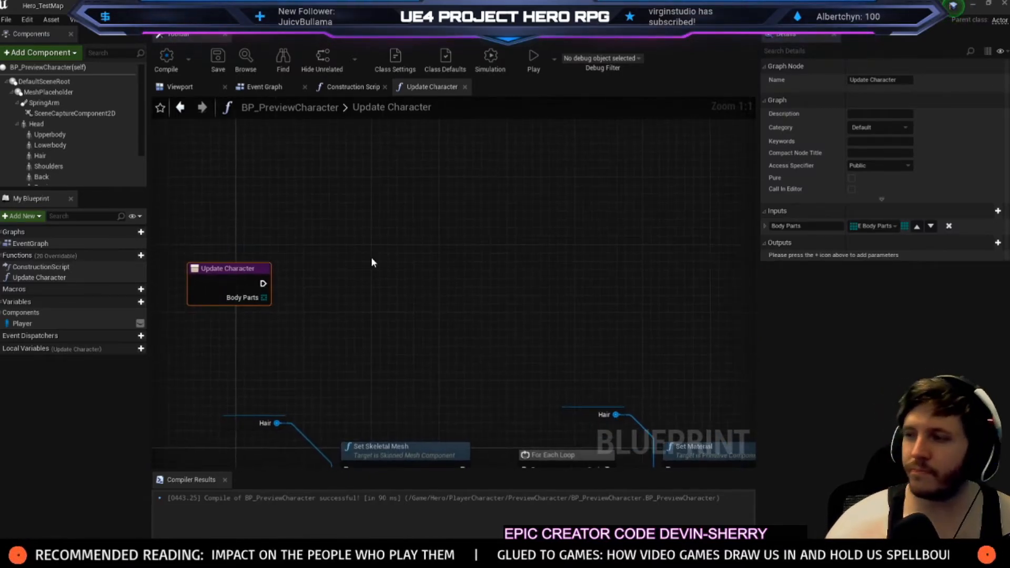
# Add a For Each Loop over the Body Parts array, connect it to the function entry, and compile
pyautogui.moveTo(305, 319); pyautogui.dragTo(297, 282, button='right')
pyautogui.moveTo(256, 260); pyautogui.dragTo(287, 255)
pyautogui.write('forea')
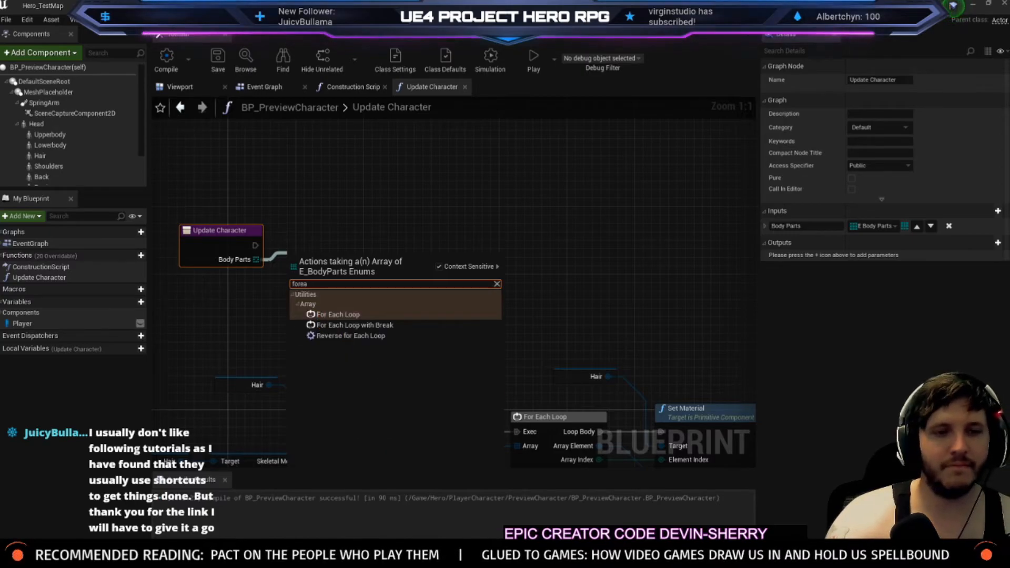
pyautogui.write('h')
pyautogui.press('BackSpace')
pyautogui.press('Return')
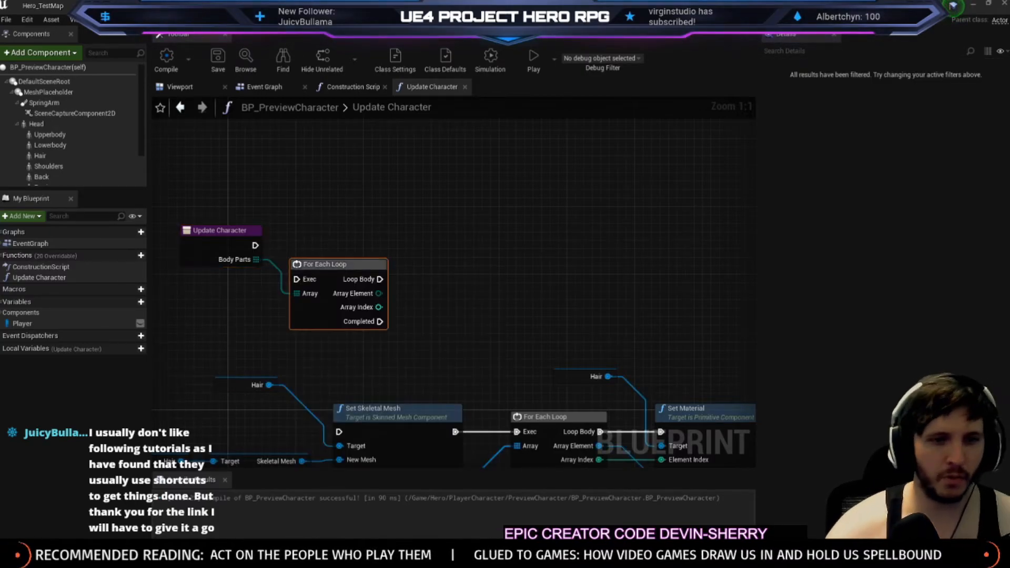
pyautogui.moveTo(255, 246); pyautogui.dragTo(297, 279)
pyautogui.moveTo(310, 320); pyautogui.dragTo(319, 286)
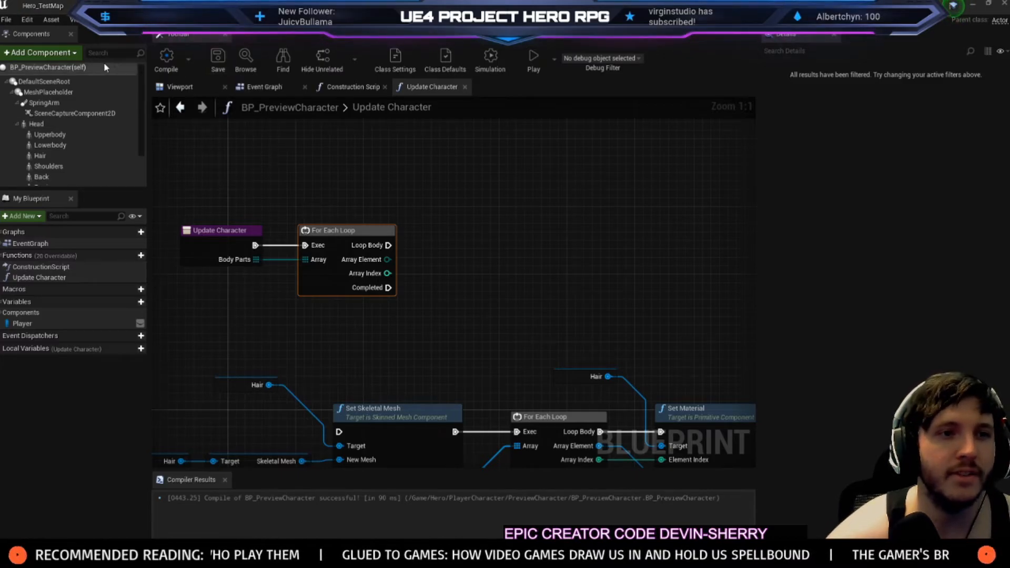
pyautogui.click(166, 58)
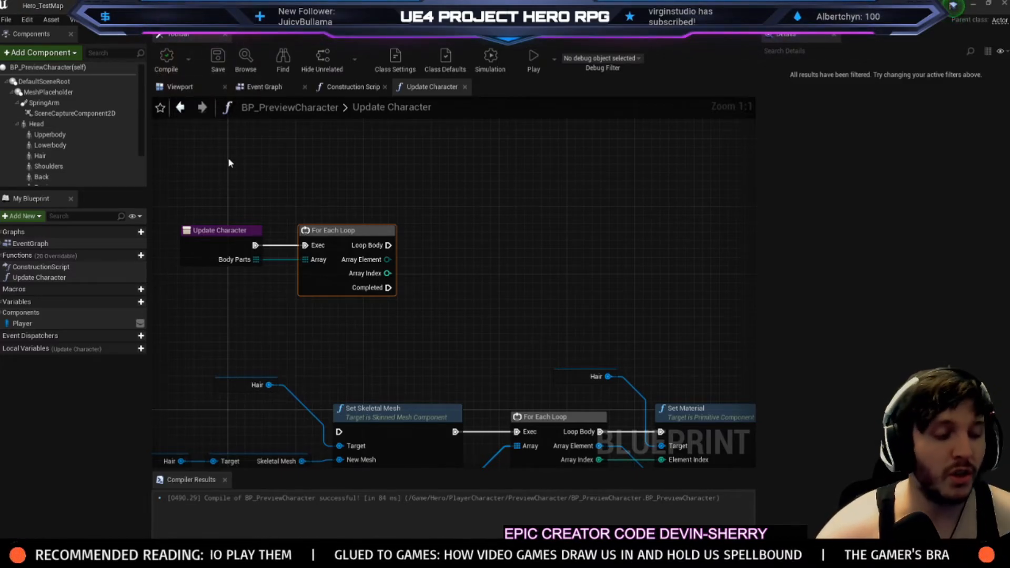
# Try branching on the loop's Array Element with a Switch on E_BodyParts node, and delete that node
pyautogui.moveTo(558, 275); pyautogui.dragTo(508, 267, button='right')
pyautogui.scroll(-1, 511, 266)
pyautogui.moveTo(391, 250); pyautogui.dragTo(428, 260)
pyautogui.write('switch')
pyautogui.click(473, 315)
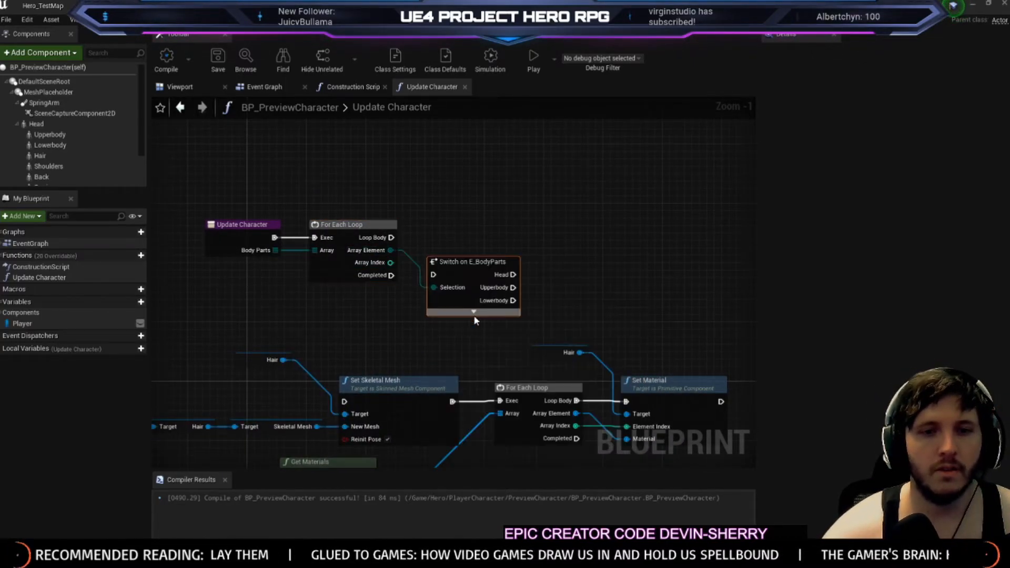
pyautogui.moveTo(486, 244); pyautogui.dragTo(486, 252)
pyautogui.moveTo(391, 237); pyautogui.dragTo(448, 238)
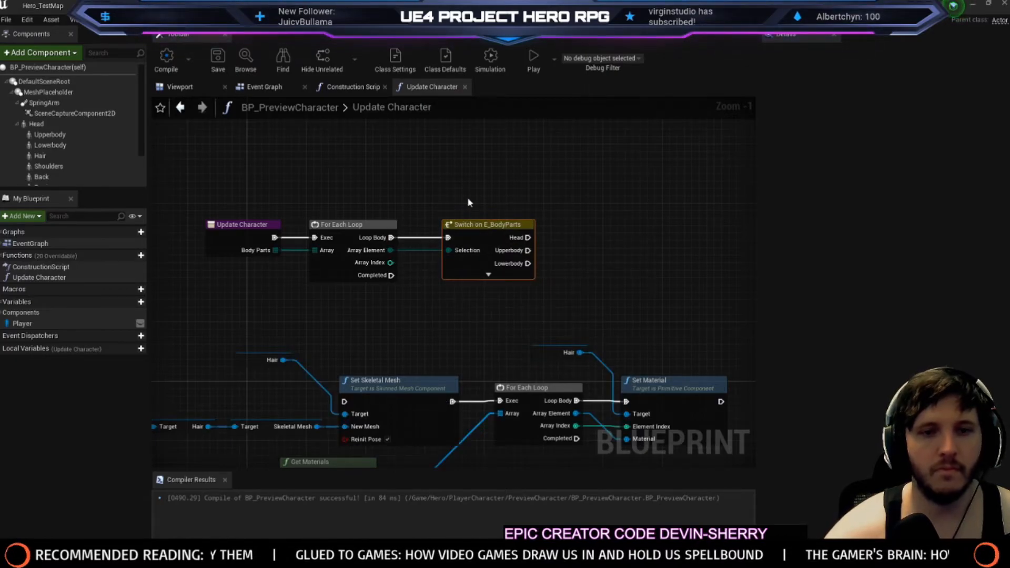
pyautogui.click(467, 196)
pyautogui.click(447, 260)
pyautogui.press('Delete')
# Add a Select node indexed by the loop's Array Element and place it beside the loop
pyautogui.moveTo(389, 251); pyautogui.dragTo(440, 258)
pyautogui.write('select')
pyautogui.press('Return')
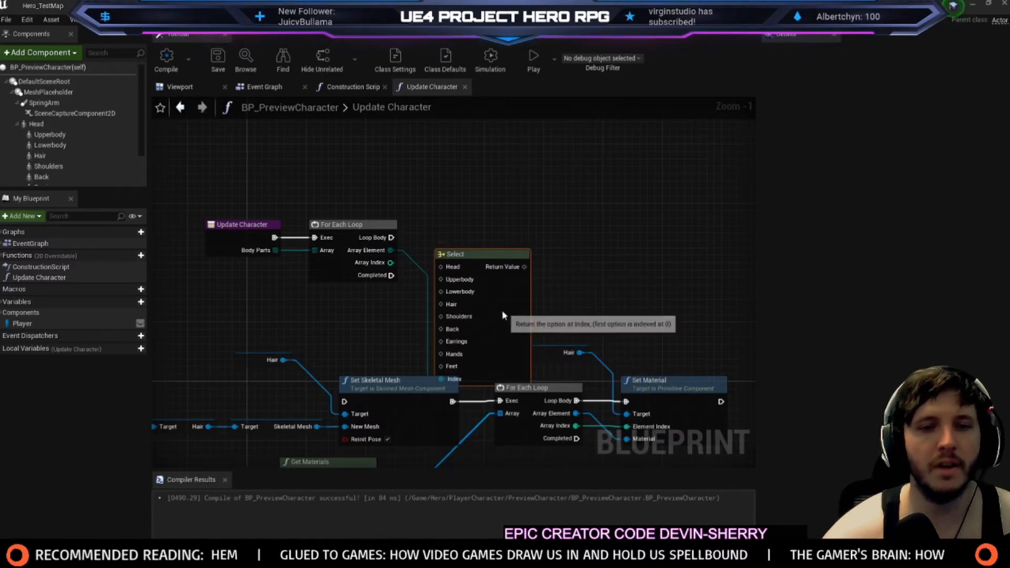
pyautogui.moveTo(500, 314); pyautogui.dragTo(541, 216)
# Paste a copy of the Set Skeletal Mesh node past the Select node, and reposition the Select node next to the loop
pyautogui.moveTo(357, 337); pyautogui.dragTo(410, 263, button='right')
pyautogui.moveTo(325, 258); pyautogui.dragTo(378, 274, button='right')
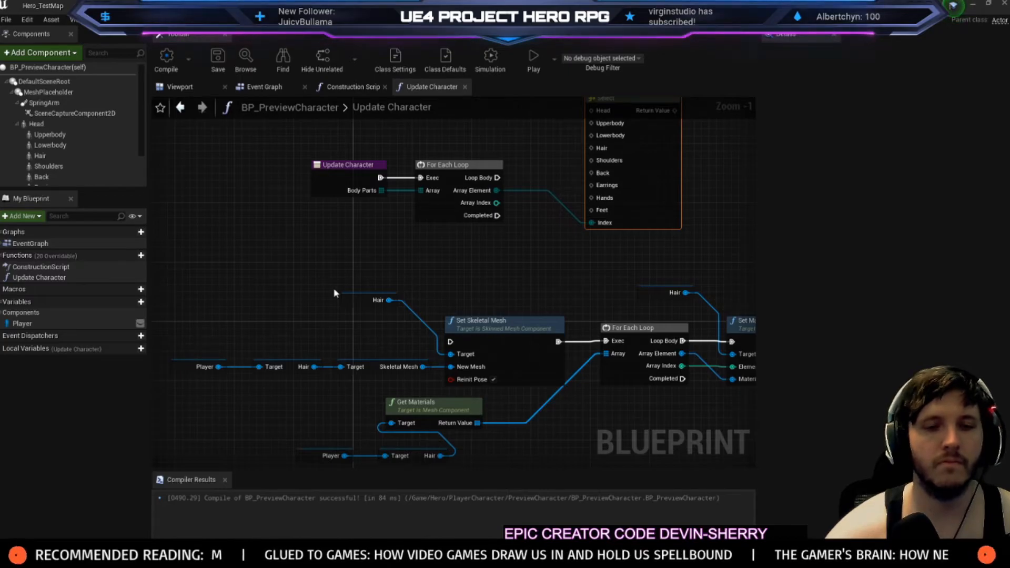
pyautogui.moveTo(191, 342); pyautogui.dragTo(297, 384)
pyautogui.moveTo(311, 316); pyautogui.dragTo(268, 391, button='right')
pyautogui.moveTo(371, 319); pyautogui.dragTo(426, 238, button='right')
pyautogui.scroll(-1, 348, 211)
pyautogui.keyDown('shift'); pyautogui.moveTo(263, 251); pyautogui.dragTo(492, 323); pyautogui.keyUp('shift')
pyautogui.click(468, 258)
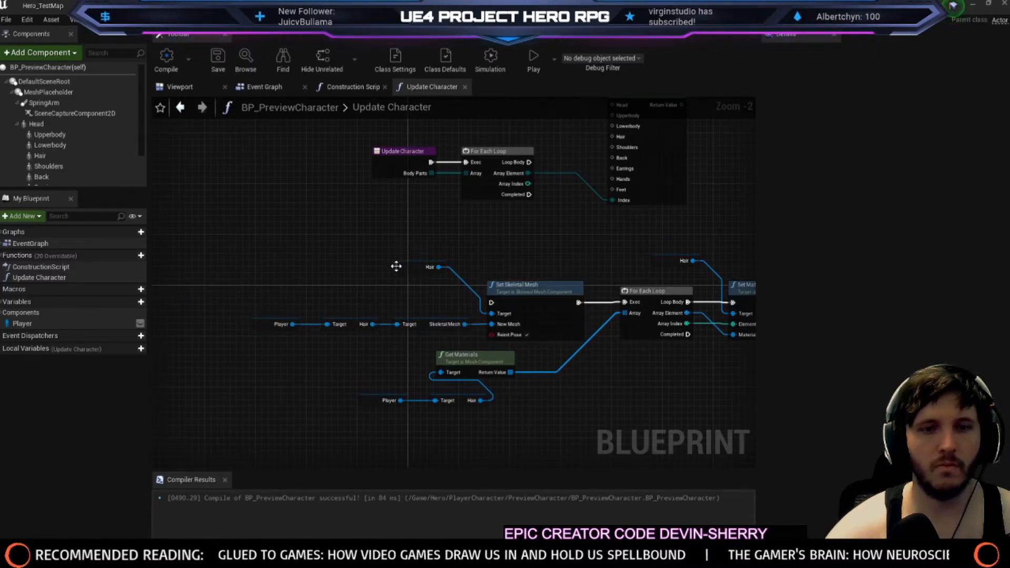
pyautogui.moveTo(542, 248); pyautogui.dragTo(501, 224, button='right')
pyautogui.hotkey('ctrl', 'v')
pyautogui.moveTo(419, 221); pyautogui.dragTo(398, 274)
pyautogui.moveTo(524, 239); pyautogui.dragTo(519, 217, button='right')
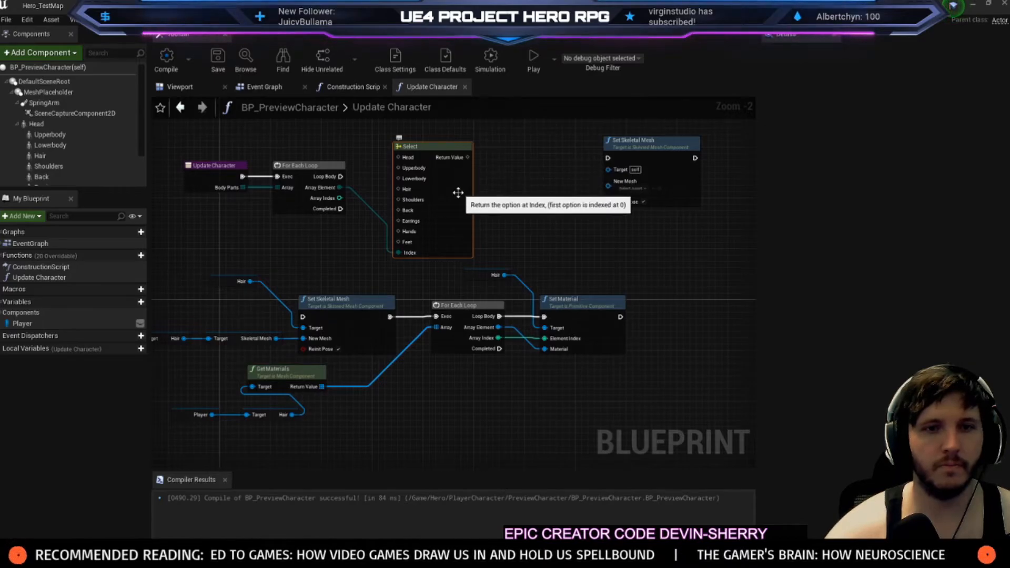
# Move the original Hair mesh and material nodes further down, and shift the Select node below the execution line
pyautogui.scroll(-2, 474, 231)
pyautogui.moveTo(276, 222); pyautogui.dragTo(627, 341)
pyautogui.moveTo(645, 258); pyautogui.dragTo(635, 329)
pyautogui.moveTo(551, 219); pyautogui.dragTo(480, 266, button='right')
pyautogui.scroll(2, 479, 266)
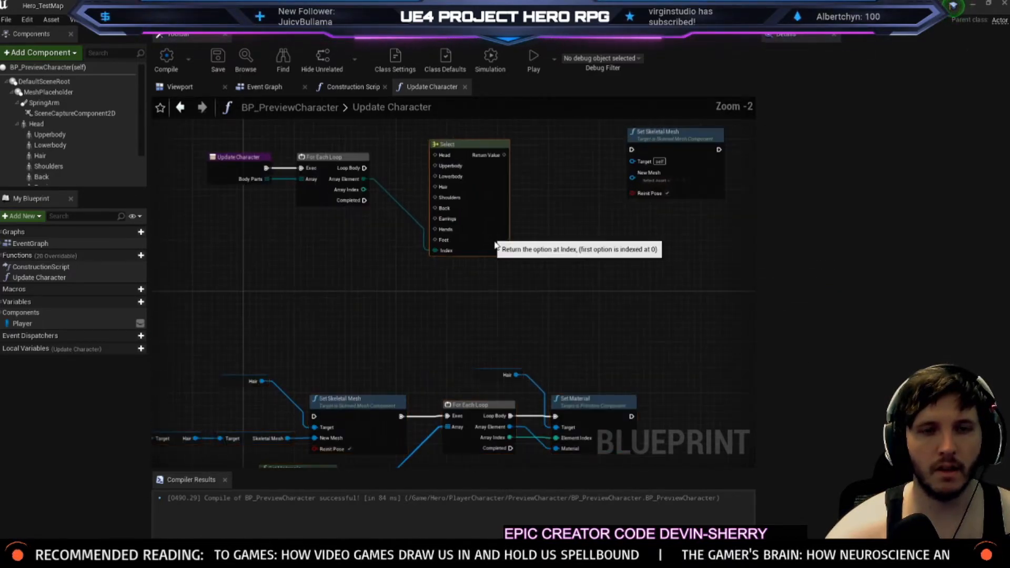
pyautogui.moveTo(485, 232); pyautogui.dragTo(537, 311)
# Promote the loop's Array Element to a local variable named Body Part
pyautogui.moveTo(363, 179); pyautogui.dragTo(394, 175)
pyautogui.click(423, 227)
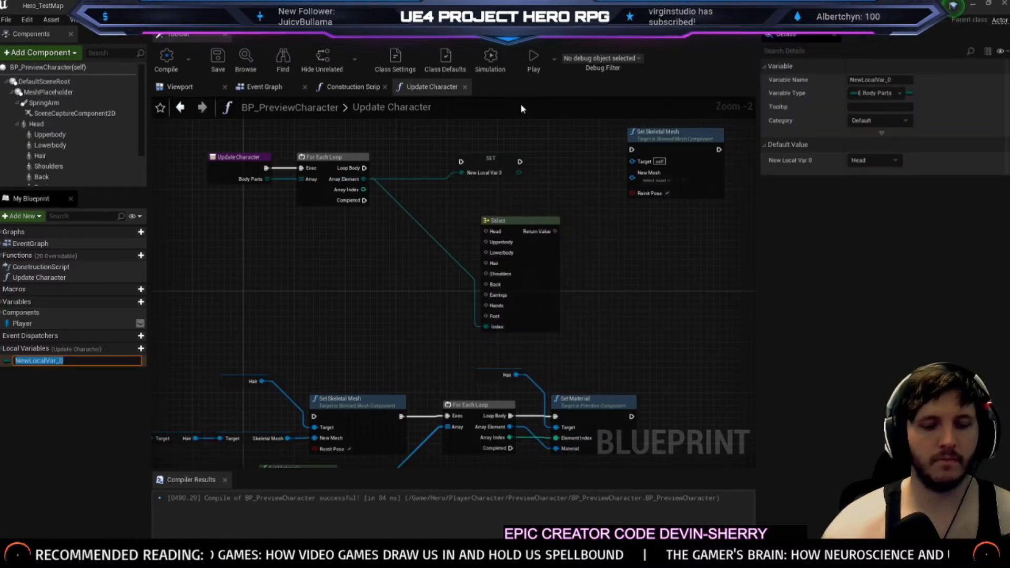
pyautogui.write('Body Part')
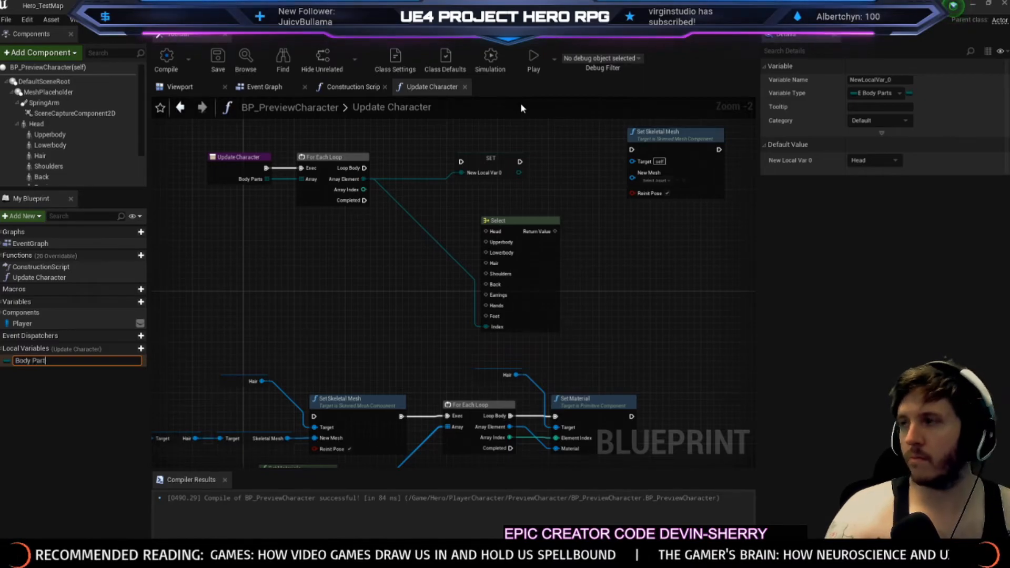
pyautogui.press('Return')
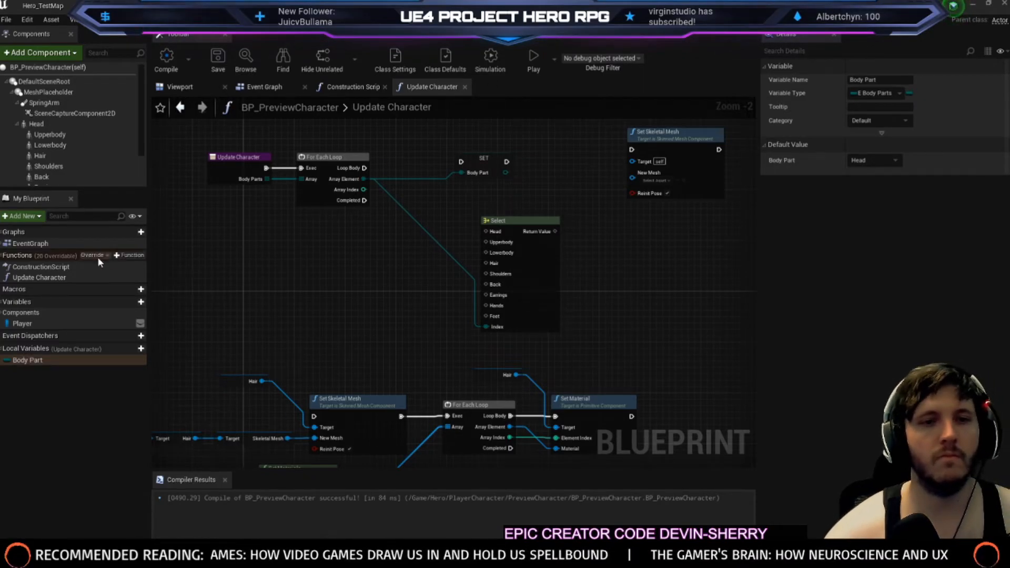
# Connect Loop Body to the Body Part SET node and drive the Select node's Index from that node's output
pyautogui.scroll(2, 347, 188)
pyautogui.moveTo(347, 188); pyautogui.dragTo(350, 294, button='right')
pyautogui.moveTo(370, 275); pyautogui.dragTo(485, 273)
pyautogui.moveTo(527, 273); pyautogui.dragTo(425, 206, button='right')
pyautogui.scroll(-1, 424, 207)
pyautogui.moveTo(455, 273); pyautogui.dragTo(356, 372)
pyautogui.moveTo(421, 343); pyautogui.dragTo(585, 365)
pyautogui.moveTo(445, 239); pyautogui.dragTo(420, 254, button='right')
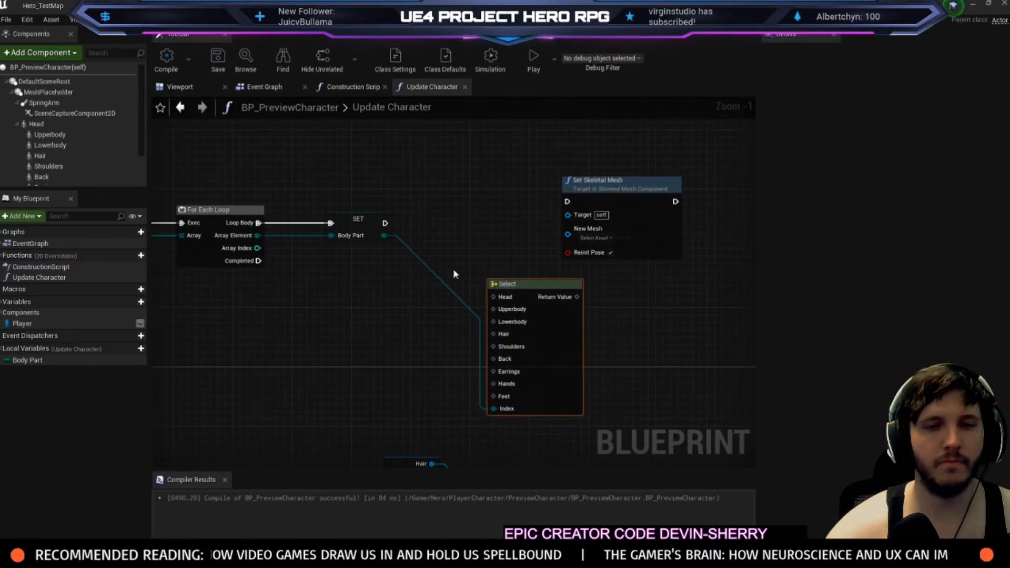
# Duplicate the Select node, index the copy by Body Part too, and arrange the two Selects above and below the SET node
pyautogui.moveTo(527, 288); pyautogui.dragTo(416, 274)
pyautogui.moveTo(372, 266); pyautogui.dragTo(482, 266)
pyautogui.moveTo(452, 138); pyautogui.dragTo(457, 231, button='right')
pyautogui.hotkey('ctrl', 'w')
pyautogui.moveTo(389, 331); pyautogui.dragTo(462, 353)
pyautogui.moveTo(506, 323); pyautogui.dragTo(506, 242)
pyautogui.moveTo(579, 270); pyautogui.dragTo(462, 230, button='right')
pyautogui.moveTo(463, 232); pyautogui.dragTo(536, 224)
# Copy the Hair component reference from the original nodes and connect the copy to the lower Select's Hair option
pyautogui.scroll(-3, 407, 298)
pyautogui.moveTo(406, 298); pyautogui.dragTo(526, 242, button='right')
pyautogui.moveTo(392, 342); pyautogui.dragTo(491, 263, button='right')
pyautogui.scroll(1, 490, 264)
pyautogui.moveTo(457, 230); pyautogui.dragTo(321, 317, button='right')
pyautogui.moveTo(254, 346); pyautogui.dragTo(338, 302, button='right')
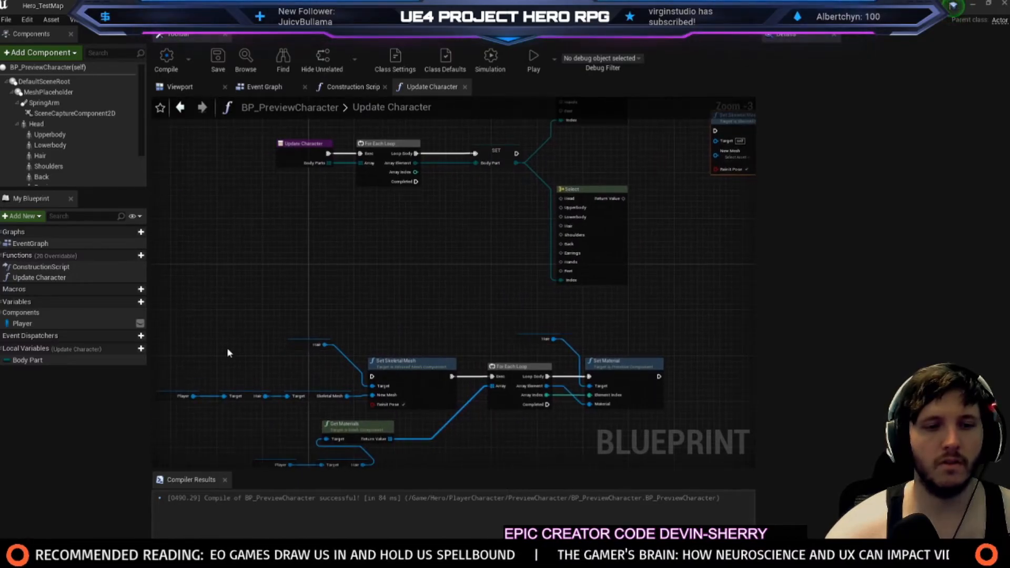
pyautogui.hotkey('ctrl', 'c')
pyautogui.moveTo(470, 231); pyautogui.dragTo(390, 289, button='right')
pyautogui.hotkey('ctrl', 'v')
pyautogui.scroll(3, 421, 258)
pyautogui.moveTo(456, 256); pyautogui.dragTo(509, 298)
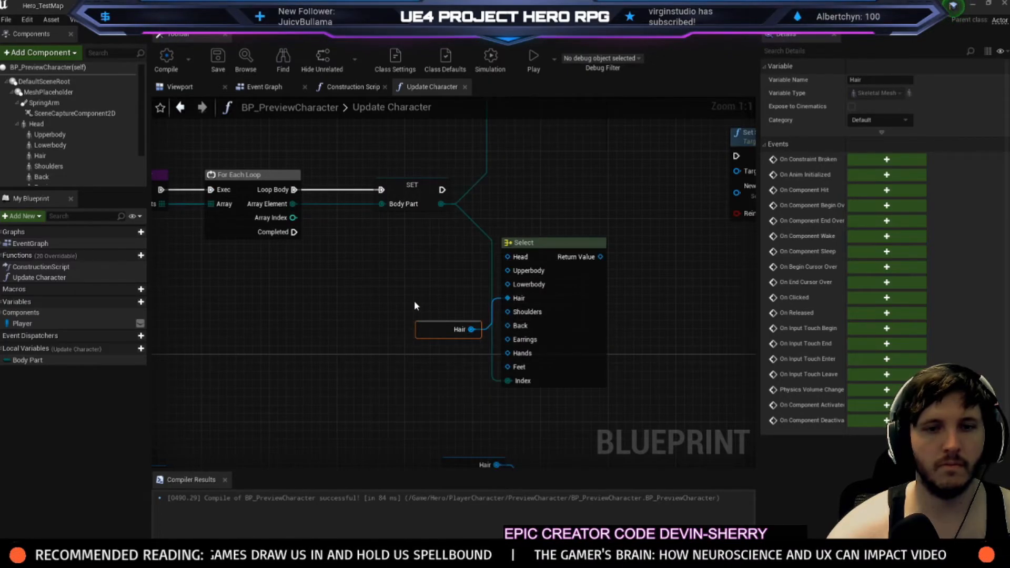
# Connect the lower Select's Return Value to the Target of the new Set Skeletal Mesh node
pyautogui.scroll(-2, 415, 301)
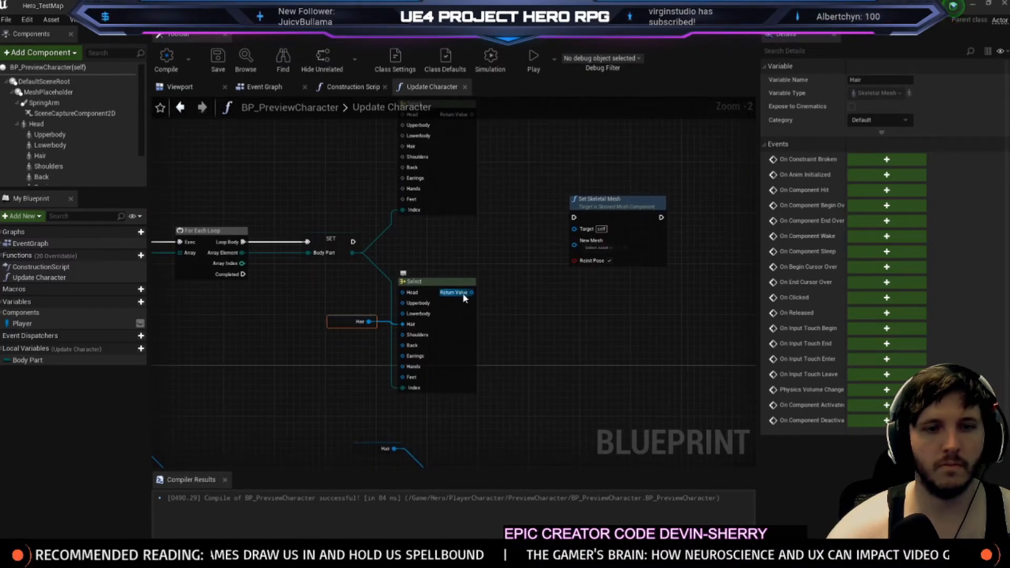
pyautogui.moveTo(477, 257); pyautogui.dragTo(472, 262, button='right')
pyautogui.moveTo(462, 305)
pyautogui.mouseDown(button='right')
pyautogui.moveTo(638, 251)
pyautogui.moveTo(453, 312)
pyautogui.mouseUp(button='right')
pyautogui.moveTo(461, 302); pyautogui.dragTo(568, 241)
# Copy the Player, Hair and Skeletal Mesh getter chain and connect the copy to the upper Select's Hair option
pyautogui.moveTo(392, 307); pyautogui.dragTo(571, 178, button='right')
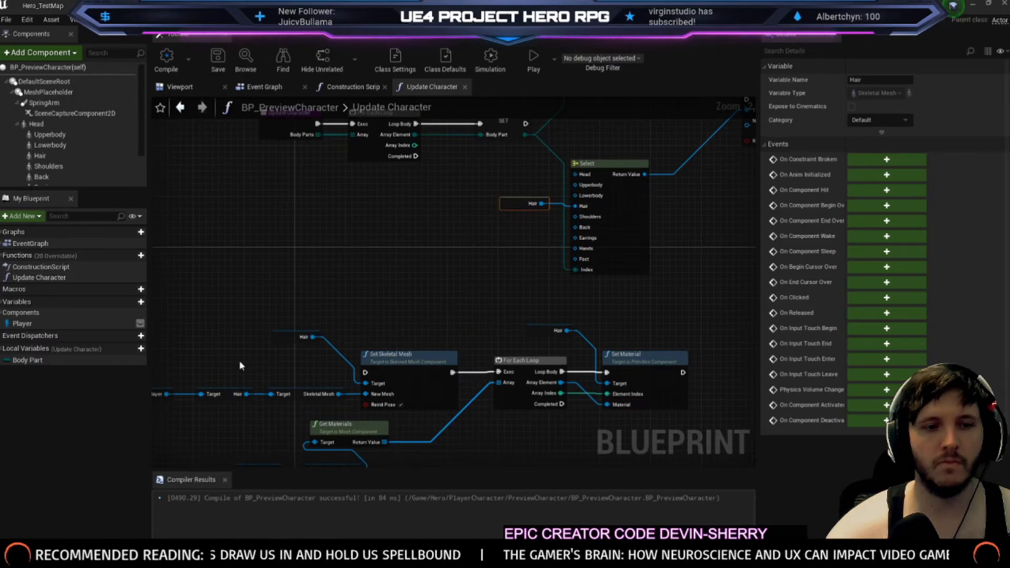
pyautogui.moveTo(241, 365); pyautogui.dragTo(355, 316, button='right')
pyautogui.moveTo(262, 332); pyautogui.dragTo(426, 343)
pyautogui.moveTo(529, 230); pyautogui.dragTo(304, 425, button='right')
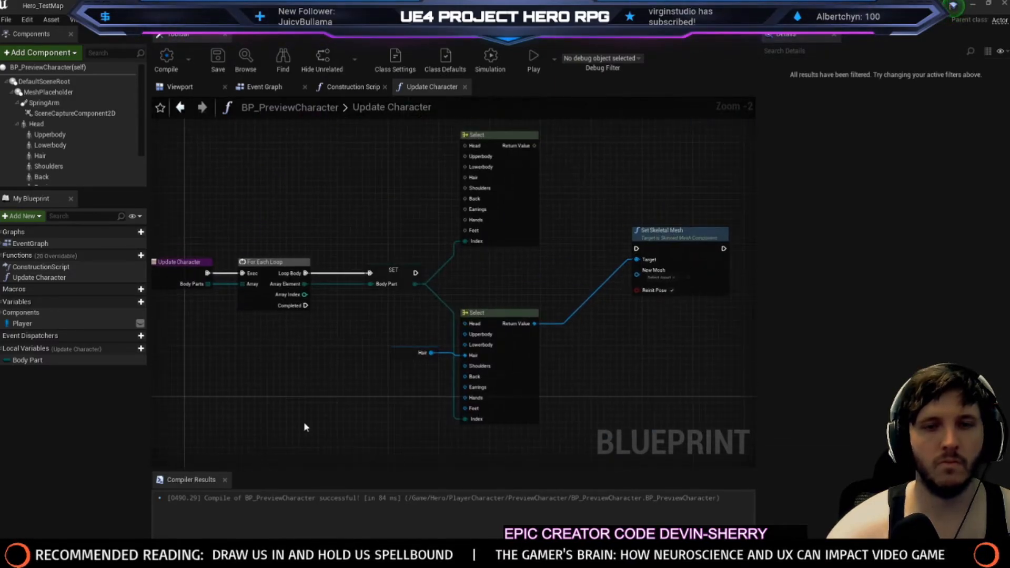
pyautogui.moveTo(411, 183); pyautogui.dragTo(379, 238, button='right')
pyautogui.hotkey('ctrl', 'v')
pyautogui.moveTo(370, 231); pyautogui.dragTo(447, 238)
pyautogui.moveTo(513, 248); pyautogui.dragTo(493, 212, button='right')
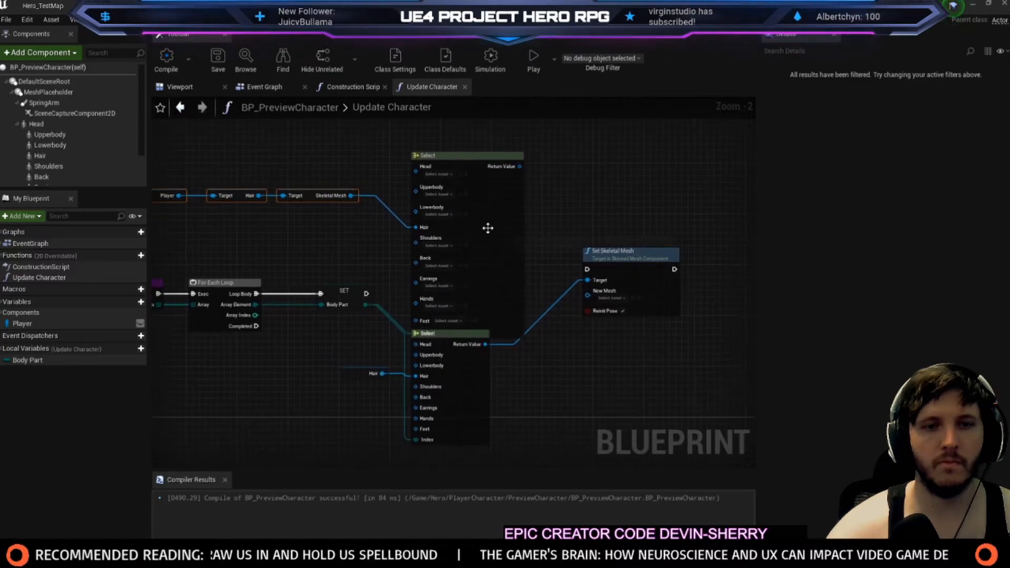
# Feed the upper Select's Return Value into New Mesh, and connect the Body Part SET node's execution to Set Skeletal Mesh
pyautogui.moveTo(482, 232); pyautogui.dragTo(470, 195)
pyautogui.moveTo(502, 185); pyautogui.dragTo(431, 212, button='right')
pyautogui.moveTo(436, 156); pyautogui.dragTo(517, 322)
pyautogui.moveTo(301, 332); pyautogui.dragTo(395, 288, button='right')
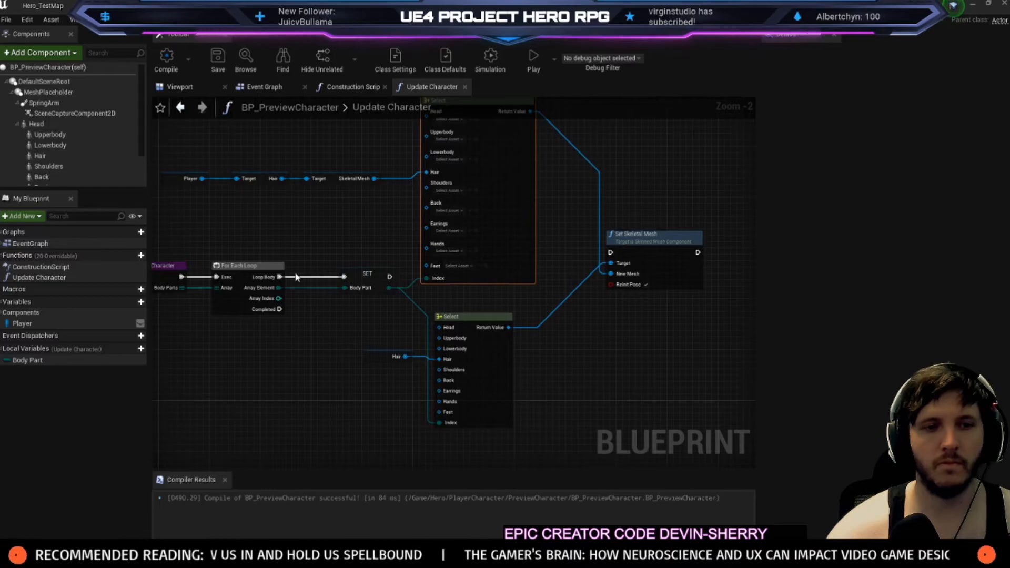
pyautogui.moveTo(390, 277); pyautogui.dragTo(612, 253)
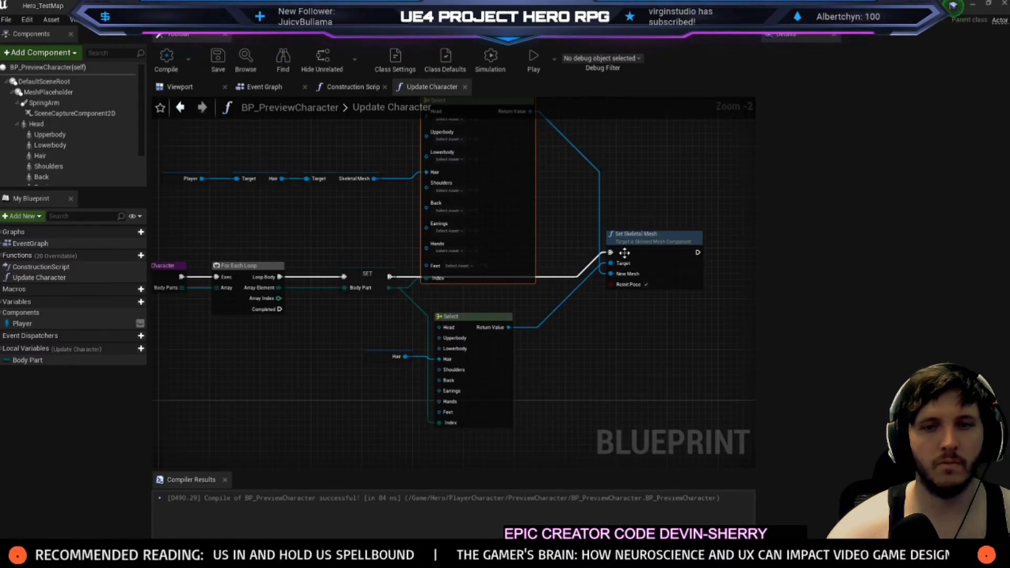
# Move the whole group of original Hair mesh and material nodes further down to clear space below the new logic
pyautogui.scroll(-1, 602, 285)
pyautogui.moveTo(573, 181); pyautogui.dragTo(477, 260, button='right')
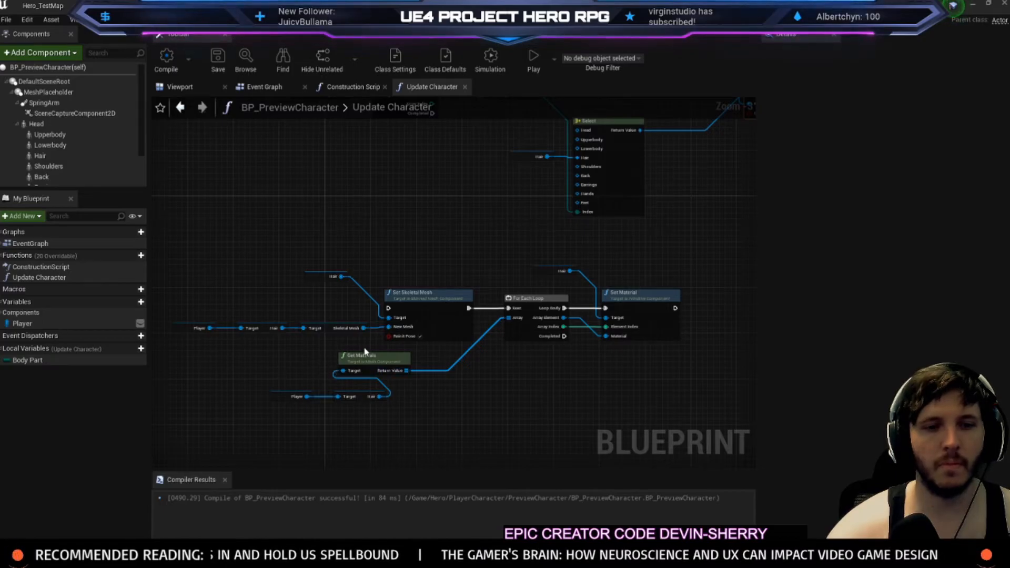
pyautogui.moveTo(530, 375); pyautogui.dragTo(534, 372)
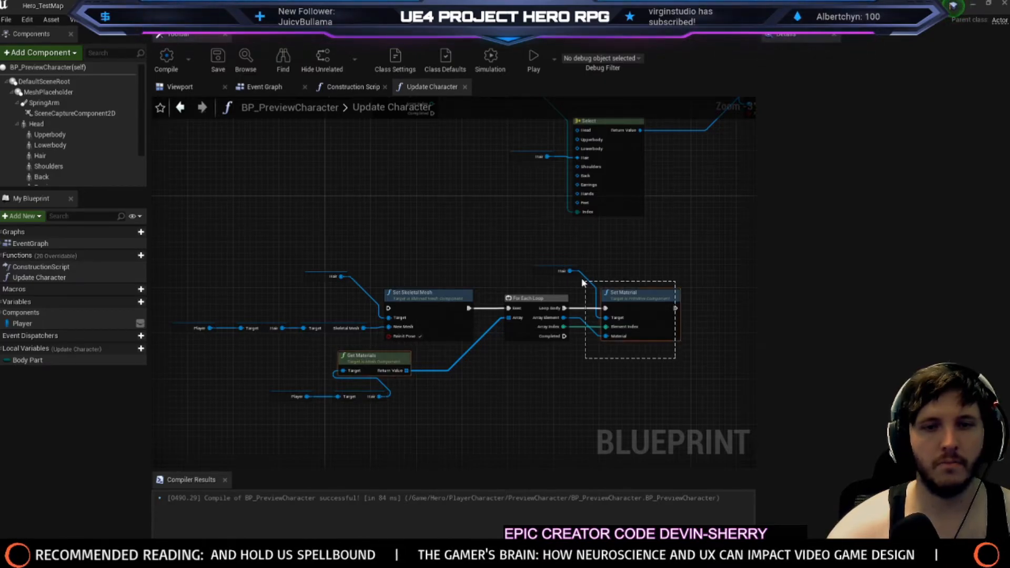
pyautogui.moveTo(169, 271); pyautogui.dragTo(654, 428)
pyautogui.moveTo(541, 321); pyautogui.dragTo(469, 312, button='right')
pyautogui.scroll(-2, 521, 323)
pyautogui.press('Down')
pyautogui.press('Down')
pyautogui.press('Down')
pyautogui.press('Down')
pyautogui.press('Down')
pyautogui.press('Down')
pyautogui.press('Down')
pyautogui.press('Down')
pyautogui.press('Down')
pyautogui.press('Down')
pyautogui.press('Down')
pyautogui.press('Down')
pyautogui.press('Down')
pyautogui.scroll(1, 602, 277)
pyautogui.moveTo(602, 277); pyautogui.dragTo(418, 356, button='right')
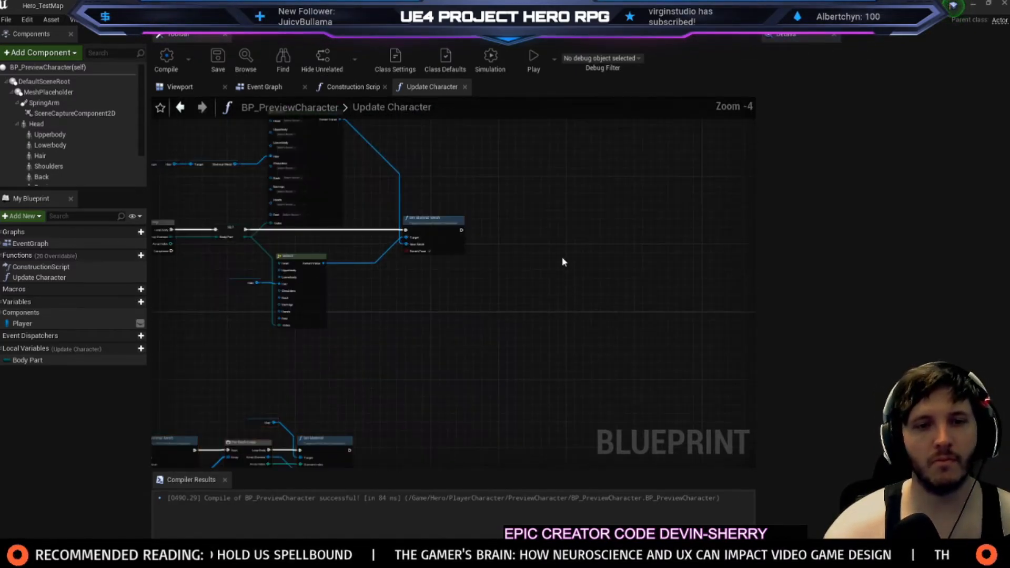
# Duplicate the lower Select node below Get Materials and feed the copy's Index from a new Body Part getter
pyautogui.scroll(4, 563, 264)
pyautogui.scroll(-3, 469, 251)
pyautogui.scroll(1, 694, 348)
pyautogui.moveTo(694, 349); pyautogui.dragTo(514, 358, button='right')
pyautogui.moveTo(465, 336); pyautogui.dragTo(670, 98, button='right')
pyautogui.scroll(-1, 565, 189)
pyautogui.moveTo(565, 188); pyautogui.dragTo(304, 325, button='right')
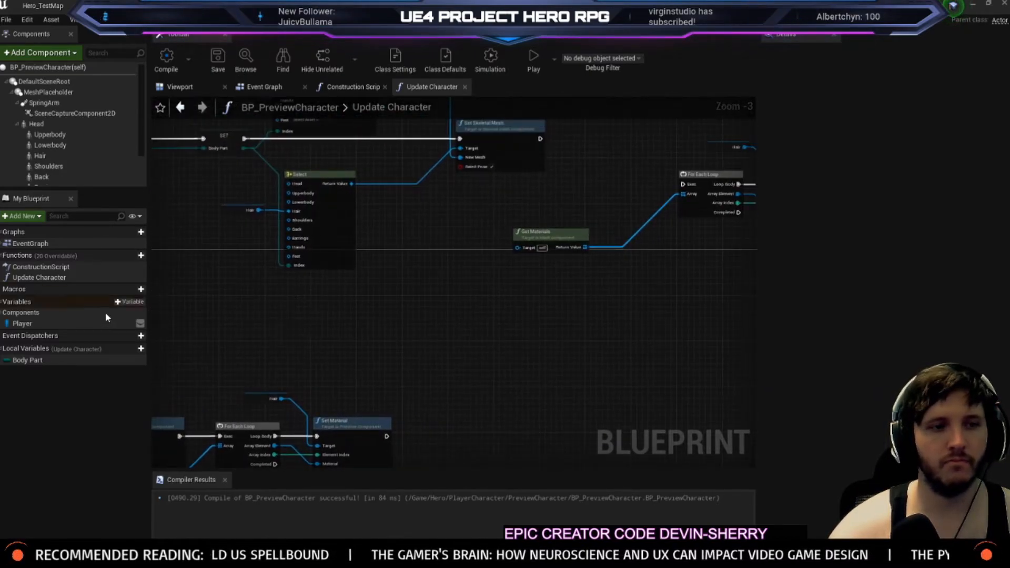
pyautogui.keyDown('ctrl'); pyautogui.moveTo(41, 359); pyautogui.dragTo(508, 391); pyautogui.keyUp('ctrl')
pyautogui.click(347, 253)
pyautogui.hotkey('ctrl', 'c')
pyautogui.hotkey('ctrl', 'v')
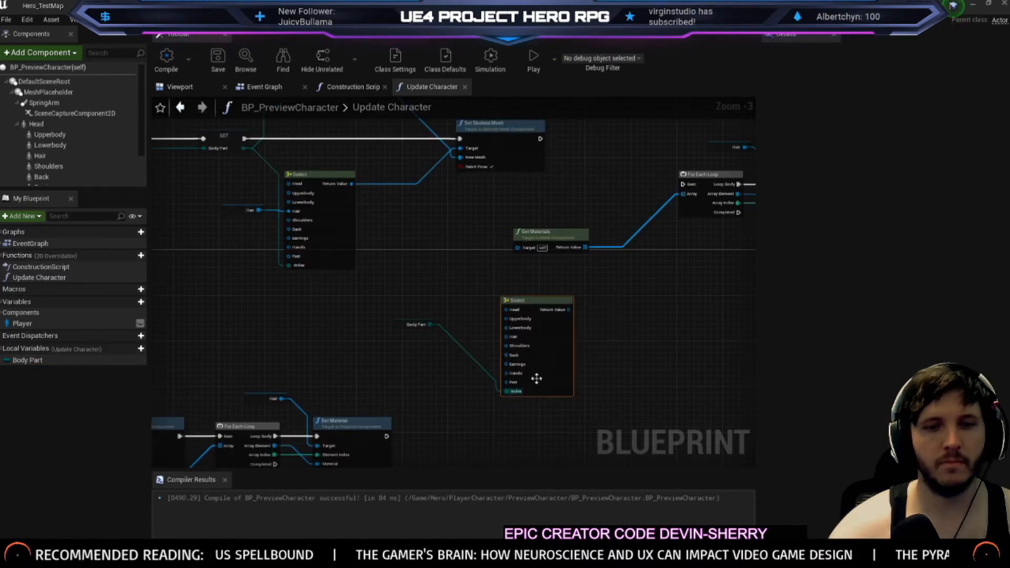
pyautogui.moveTo(569, 310); pyautogui.dragTo(528, 248)
pyautogui.moveTo(510, 276); pyautogui.dragTo(510, 280, button='right')
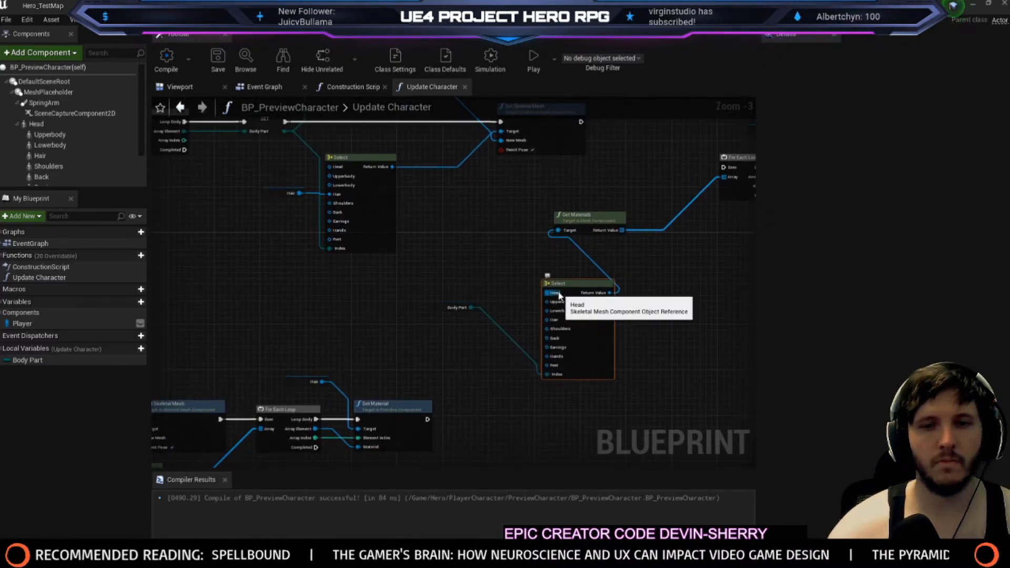
pyautogui.moveTo(545, 379); pyautogui.dragTo(546, 376)
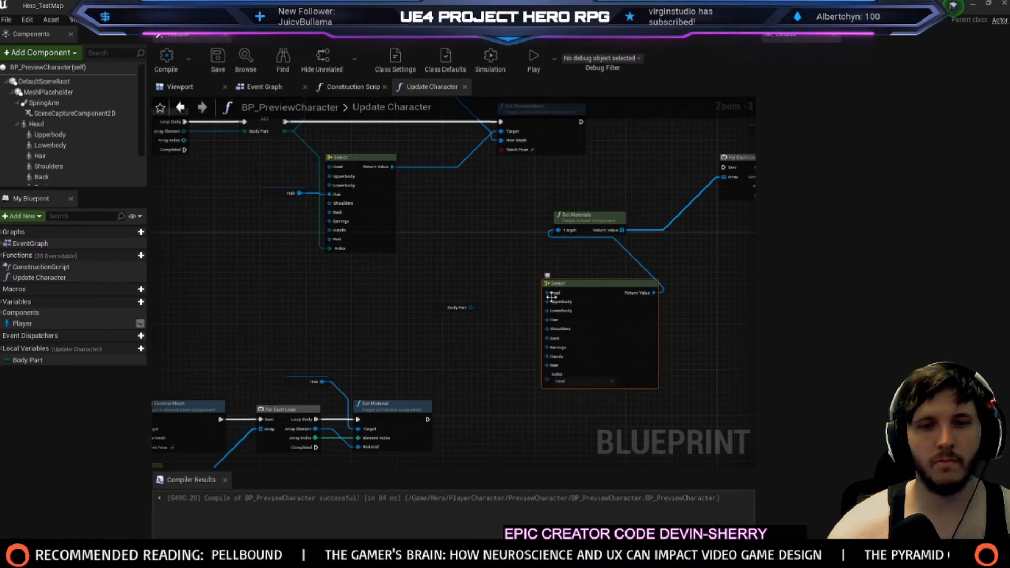
pyautogui.keyDown('alt'); pyautogui.click(653, 293); pyautogui.keyUp('alt')
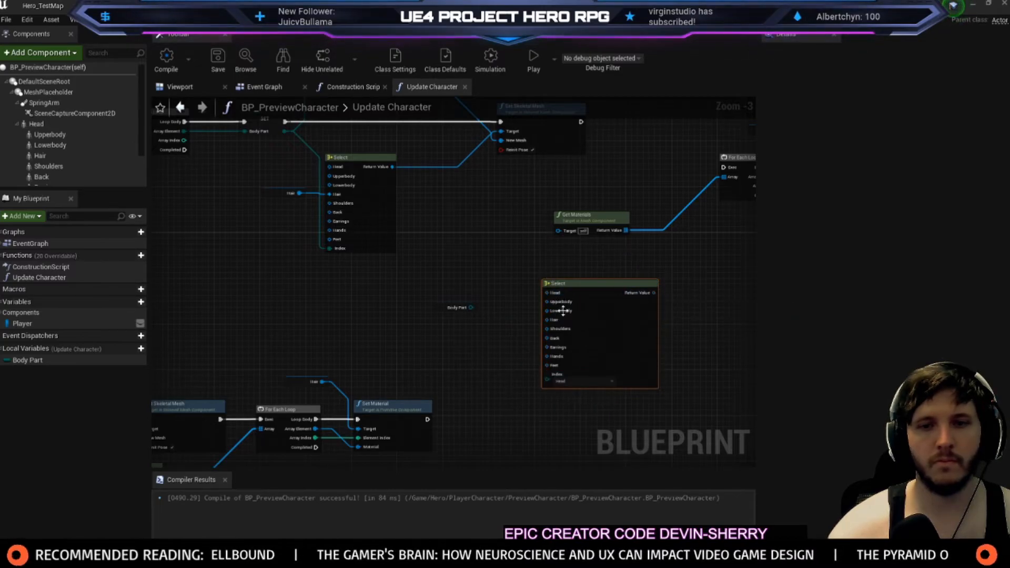
# Connect the Body Part getter to the copied Select's Index and its Return Value to the Target of Get Materials
pyautogui.moveTo(473, 306); pyautogui.dragTo(496, 335)
pyautogui.moveTo(500, 371); pyautogui.dragTo(554, 380)
pyautogui.moveTo(609, 289); pyautogui.dragTo(559, 231)
# Copy the Player and Hair getters from the original material nodes and connect the copy to the new Select's Hair option
pyautogui.moveTo(484, 258); pyautogui.dragTo(611, 178, button='right')
pyautogui.moveTo(389, 299); pyautogui.dragTo(488, 206, button='right')
pyautogui.moveTo(267, 334); pyautogui.dragTo(265, 334)
pyautogui.hotkey('ctrl', 'c')
pyautogui.moveTo(525, 288); pyautogui.dragTo(323, 348, button='right')
pyautogui.hotkey('ctrl', 'v')
pyautogui.moveTo(337, 356); pyautogui.dragTo(397, 338)
# Replace Set Material's Hair getter with the preview Select's Return Value as Target, and connect Set Skeletal Mesh's execution to the materials For Each Loop
pyautogui.scroll(-2, 437, 242)
pyautogui.moveTo(460, 245); pyautogui.dragTo(525, 311, button='right')
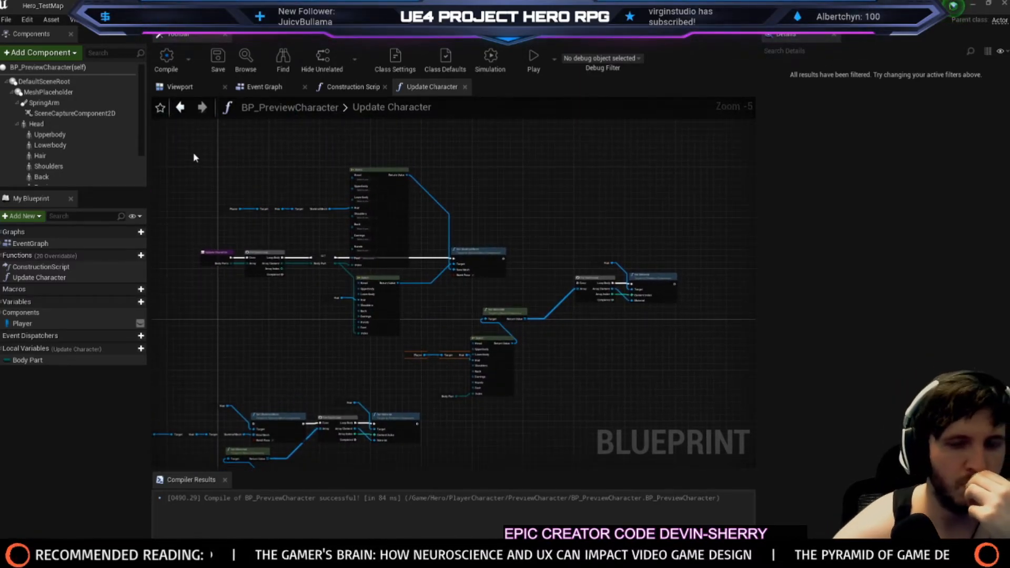
pyautogui.scroll(1, 628, 274)
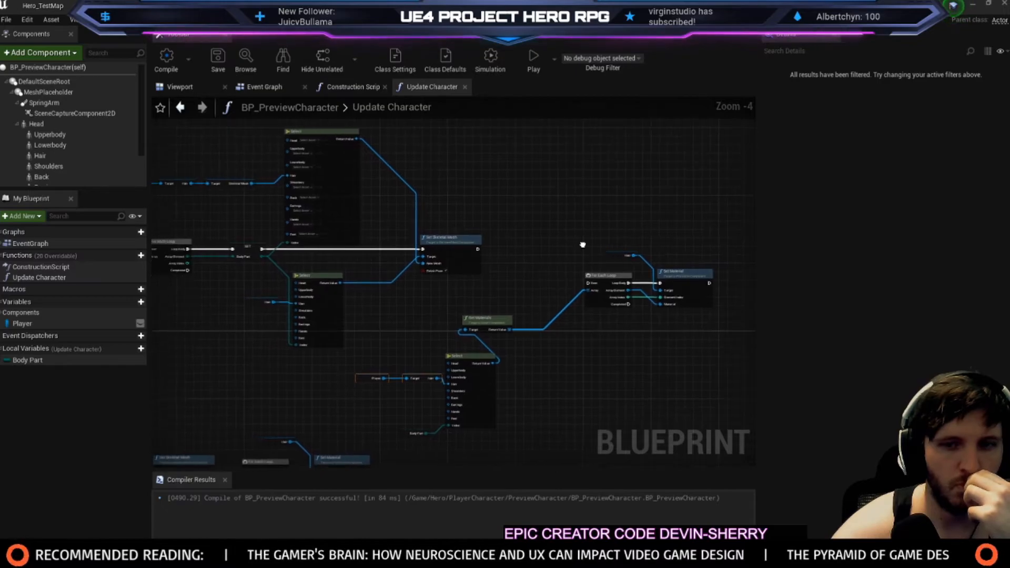
pyautogui.scroll(1, 340, 292)
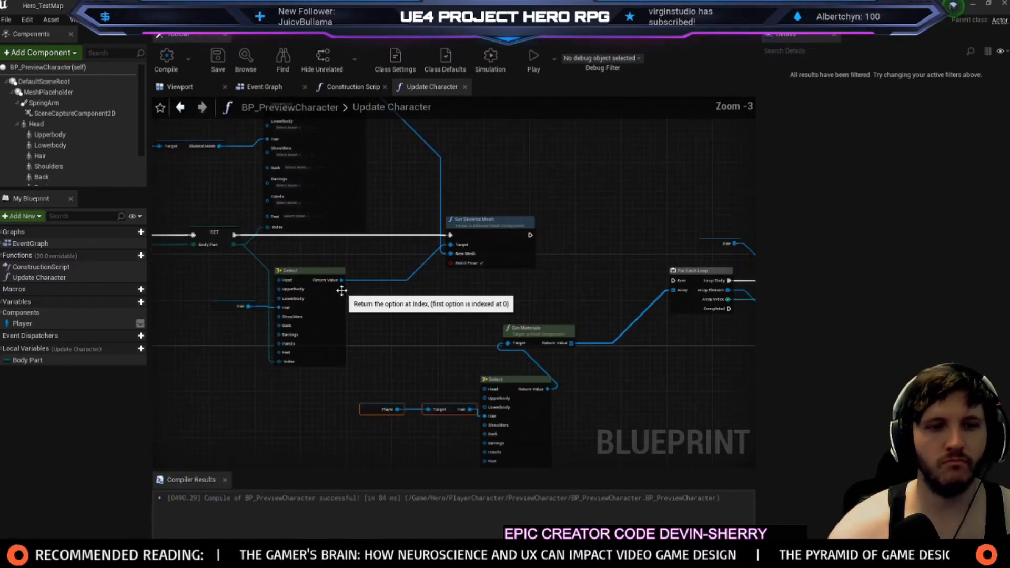
pyautogui.moveTo(341, 292); pyautogui.dragTo(267, 301, button='right')
pyautogui.moveTo(263, 291); pyautogui.dragTo(694, 302)
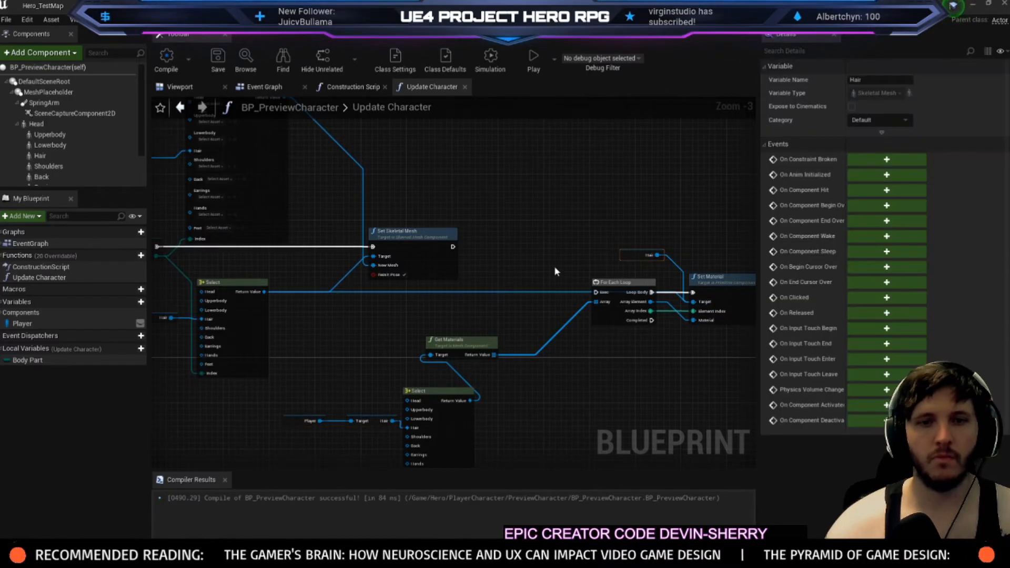
pyautogui.moveTo(452, 247); pyautogui.dragTo(595, 292)
pyautogui.scroll(-2, 615, 144)
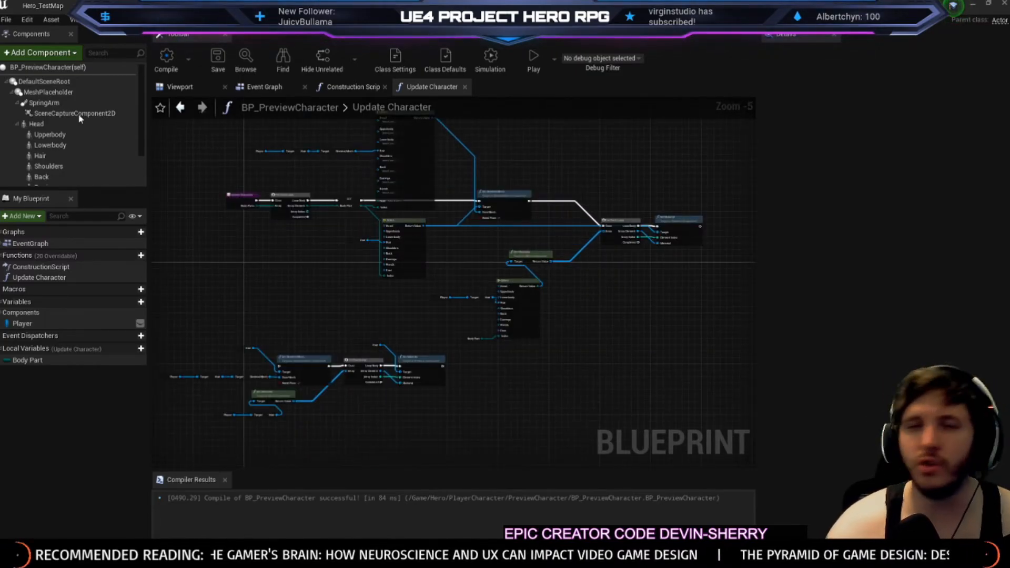
# Play the level to test the preview character, stop the session and close the Message Log
pyautogui.moveTo(1009, 49); pyautogui.dragTo(193, 7)
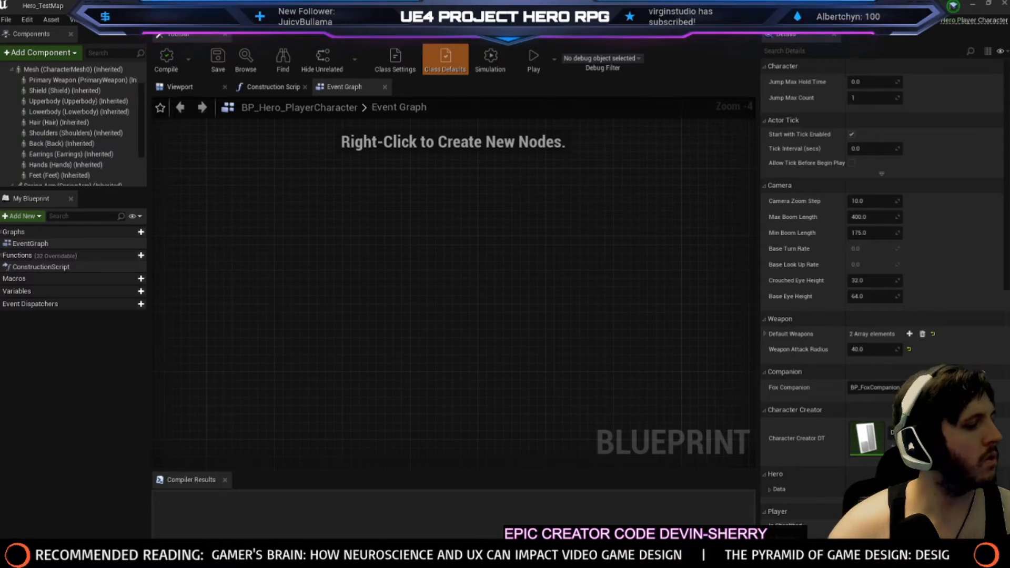
pyautogui.hotkey('alt', 'p')
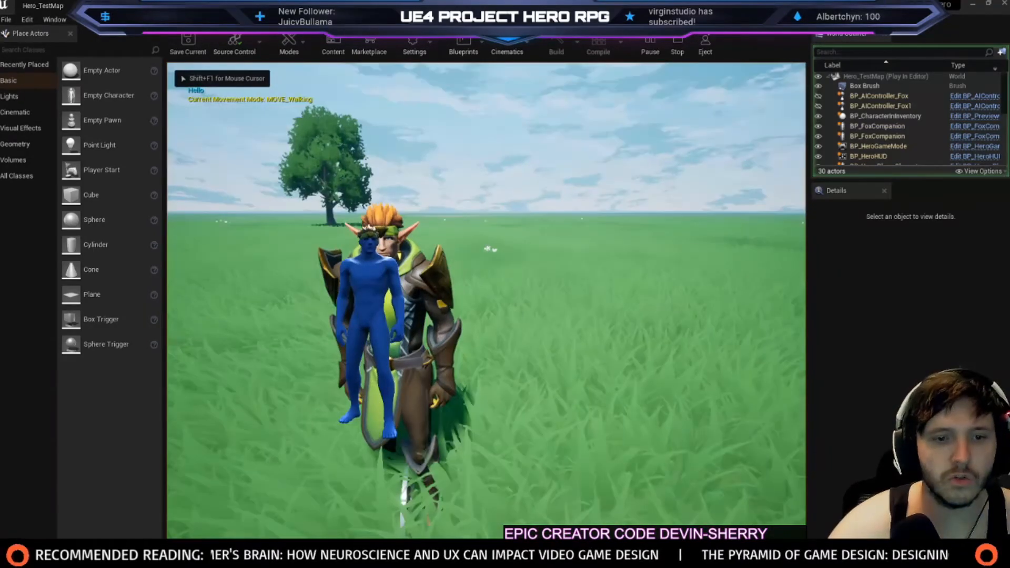
pyautogui.press('Escape')
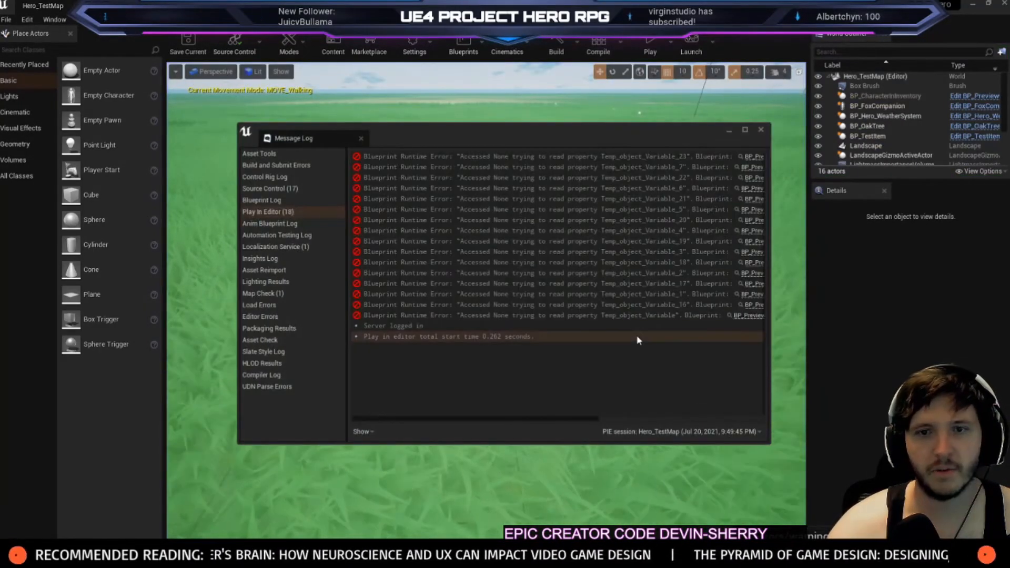
pyautogui.click(761, 130)
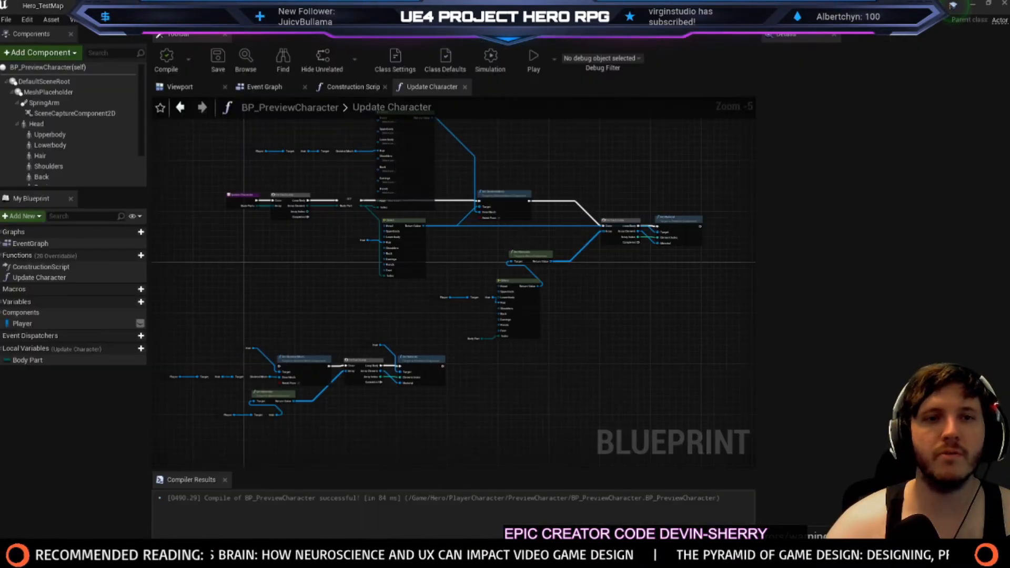
# Move the preview Select node beside the body-parts loop and promote its Return Value to a local variable named PreviewMeshPart
pyautogui.scroll(3, 367, 219)
pyautogui.moveTo(334, 203); pyautogui.dragTo(371, 237)
pyautogui.moveTo(579, 298); pyautogui.dragTo(398, 350)
pyautogui.moveTo(406, 287); pyautogui.dragTo(416, 289)
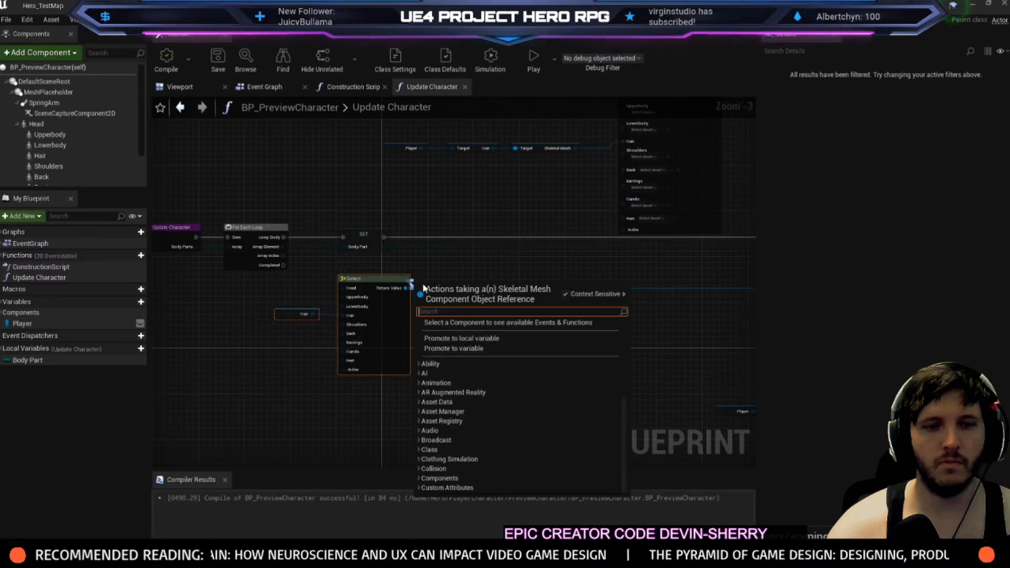
pyautogui.click(451, 338)
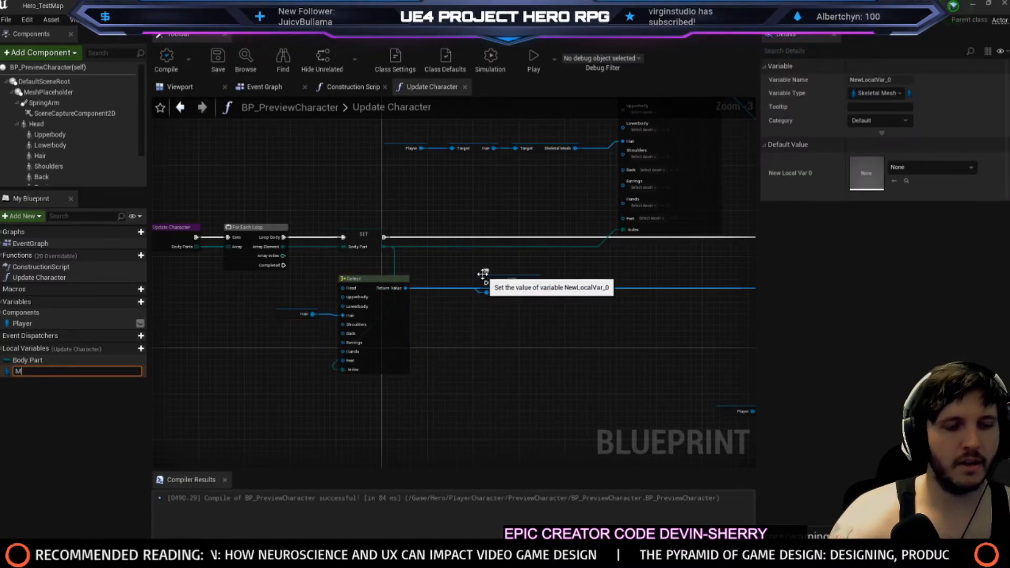
pyautogui.write('Preview')
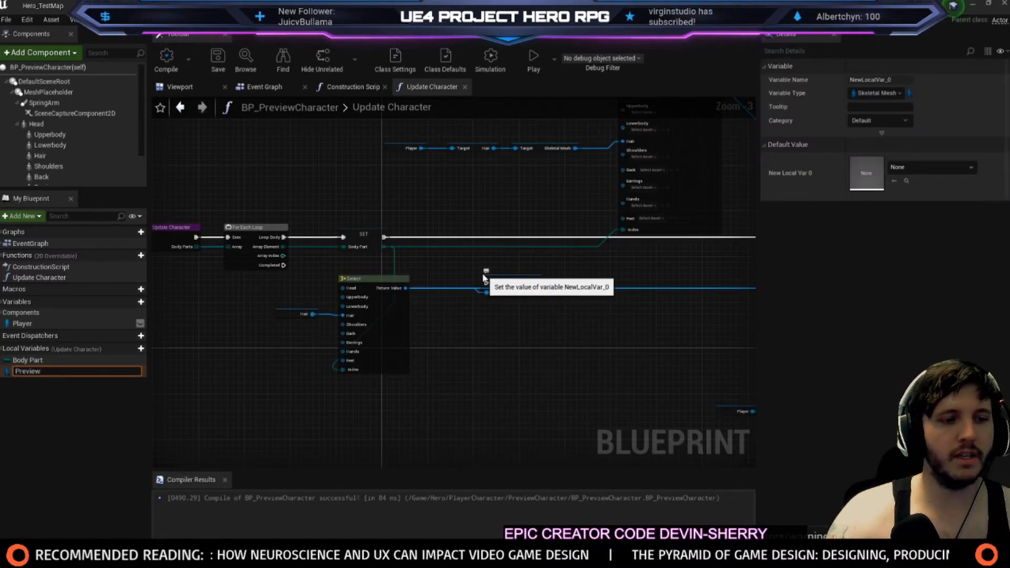
pyautogui.press('Return')
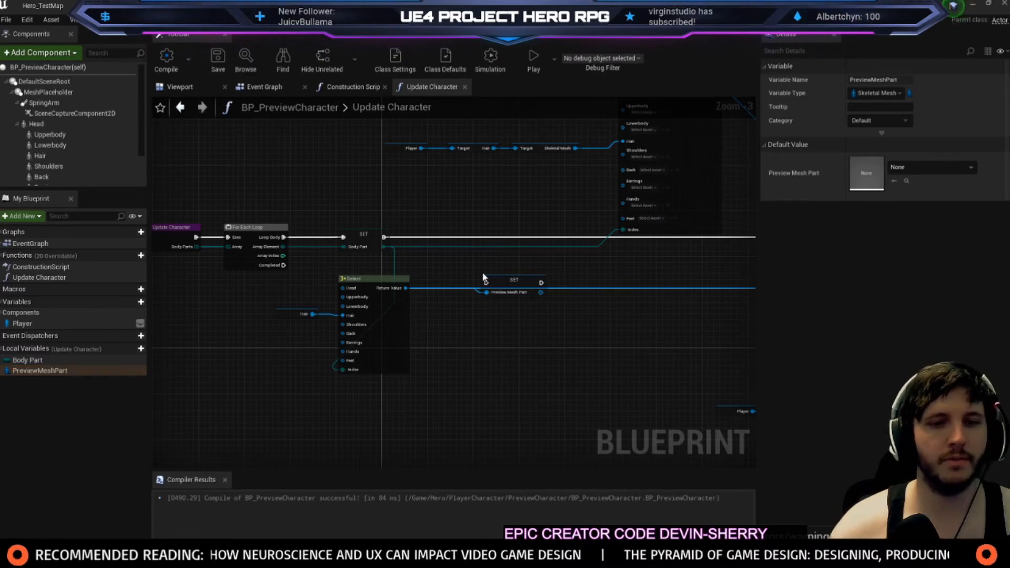
# Connect the Body Part SET node's execution to the PreviewMeshPart SET node and align it on the execution line
pyautogui.scroll(1, 462, 233)
pyautogui.moveTo(372, 234); pyautogui.dragTo(486, 284)
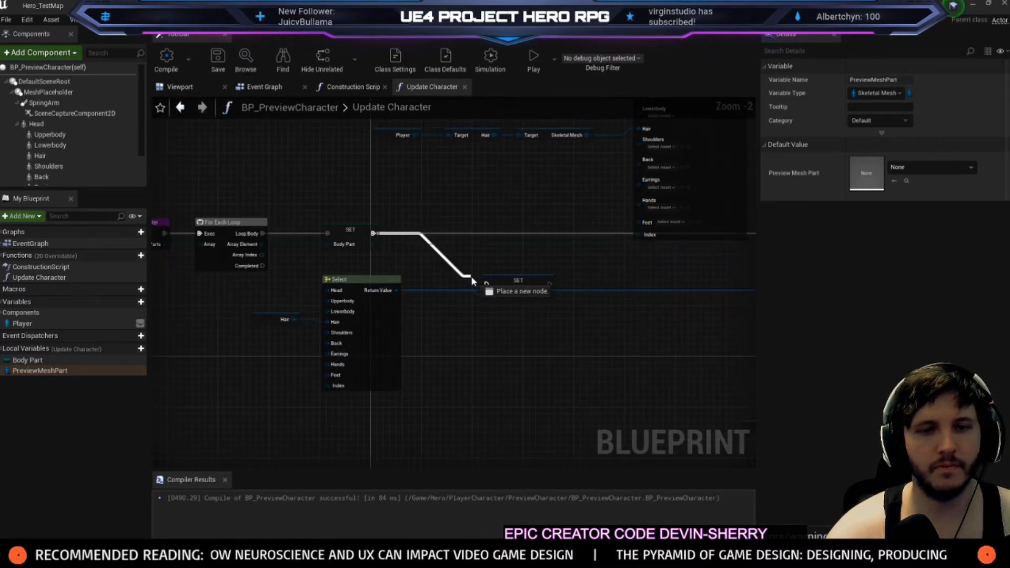
pyautogui.moveTo(555, 293); pyautogui.dragTo(493, 243)
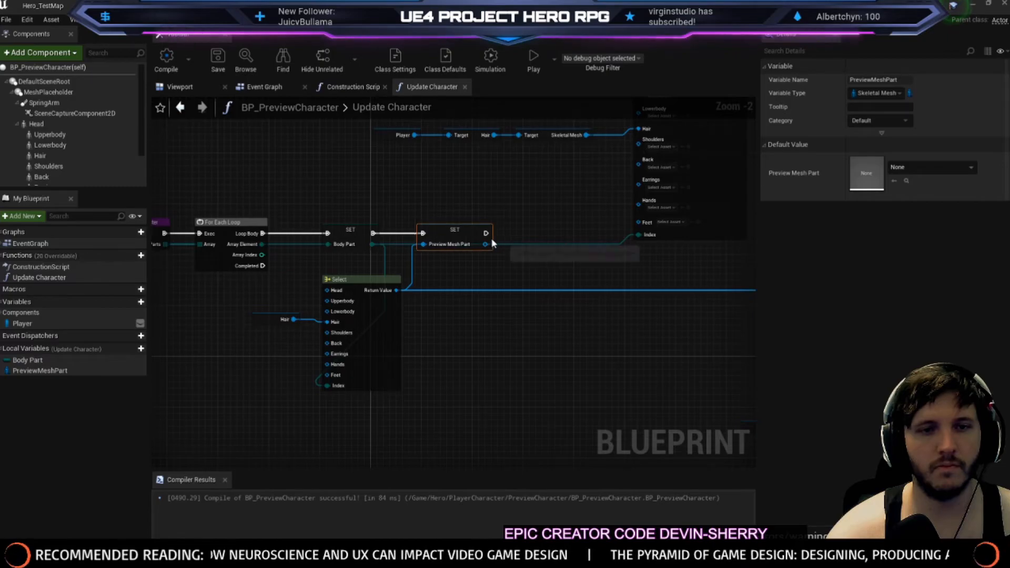
# Feed the preview Select's Index from a separate Body Part getter instead of the SET node's output
pyautogui.click(256, 322)
pyautogui.moveTo(24, 362); pyautogui.dragTo(323, 393)
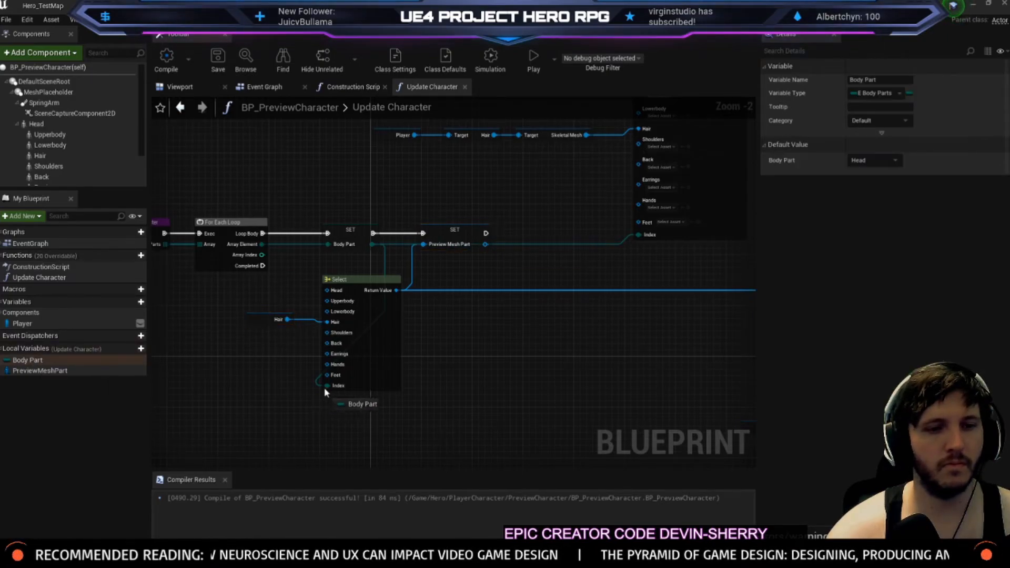
pyautogui.moveTo(441, 271); pyautogui.dragTo(544, 300, button='right')
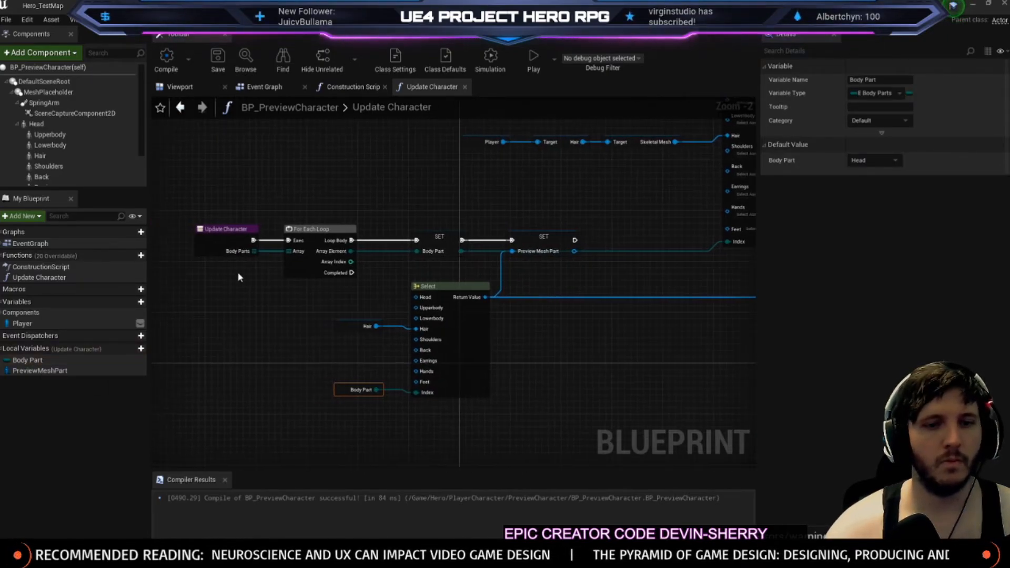
# Add getters for the Head, Upperbody and Lowerbody components and connect them to the matching options of the preview Select
pyautogui.moveTo(36, 124); pyautogui.dragTo(420, 299)
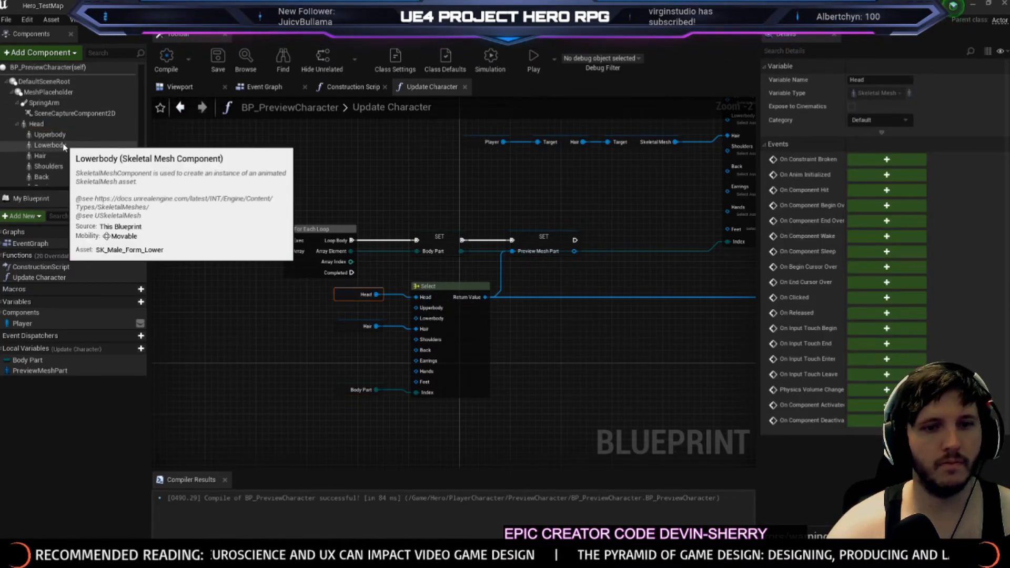
pyautogui.moveTo(50, 135); pyautogui.dragTo(426, 311)
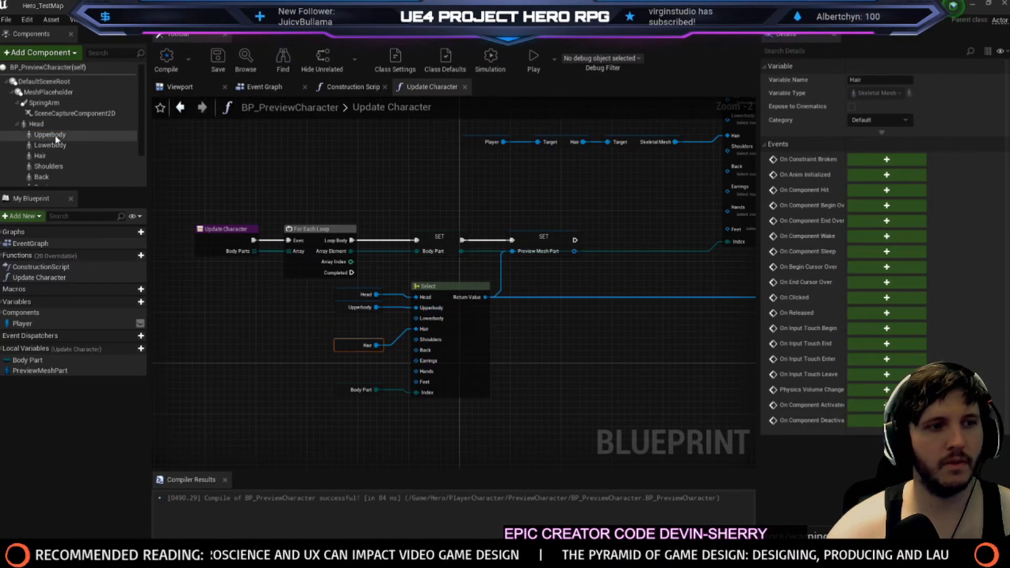
pyautogui.moveTo(50, 145); pyautogui.dragTo(417, 319)
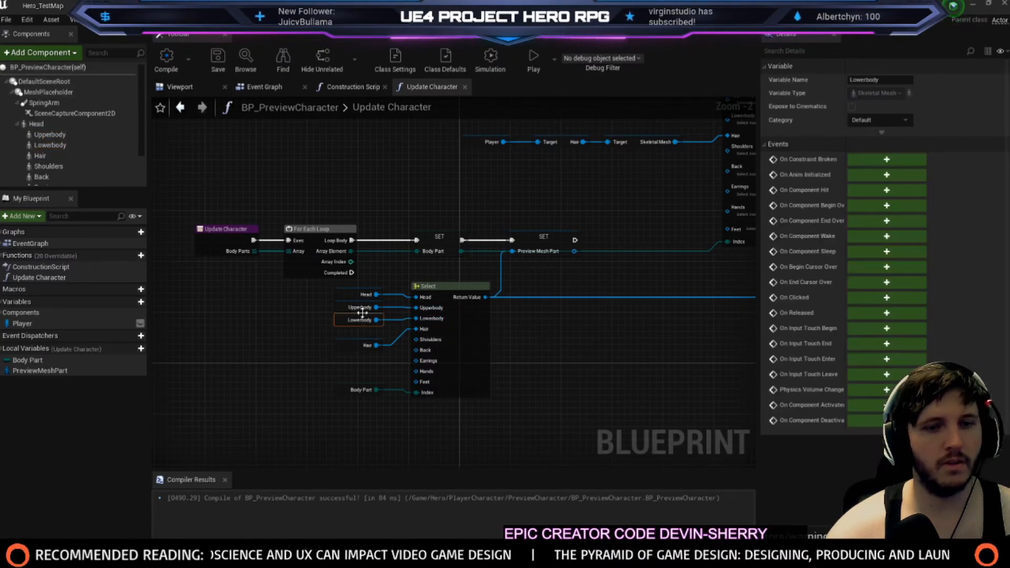
# Add Shoulders and Back component getters to their Select options, moving the Body Part getter down to make room
pyautogui.click(48, 166)
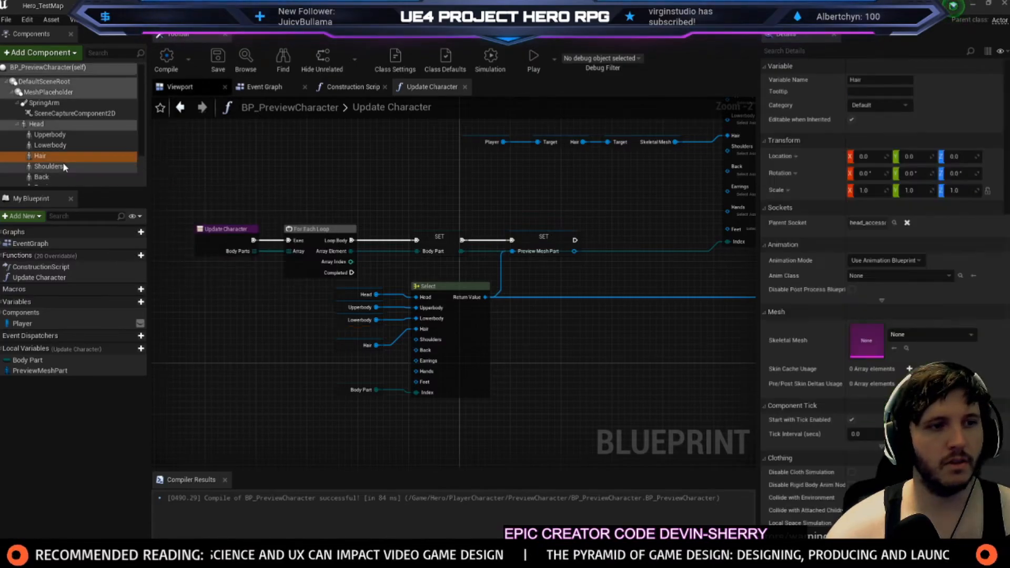
pyautogui.moveTo(48, 166); pyautogui.dragTo(416, 340)
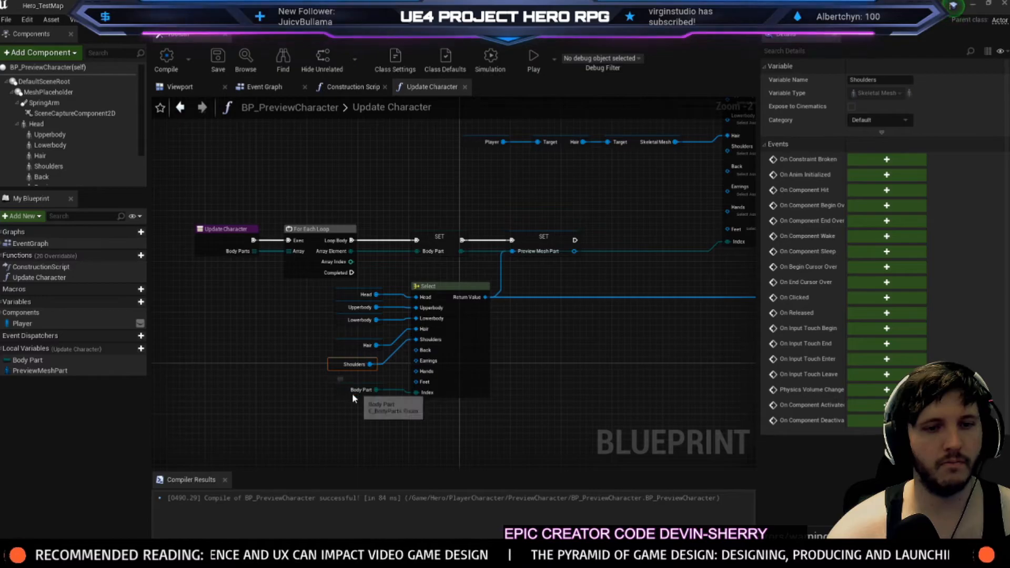
pyautogui.moveTo(352, 391); pyautogui.dragTo(352, 422)
pyautogui.scroll(-3, 65, 131)
pyautogui.moveTo(65, 129); pyautogui.dragTo(427, 351)
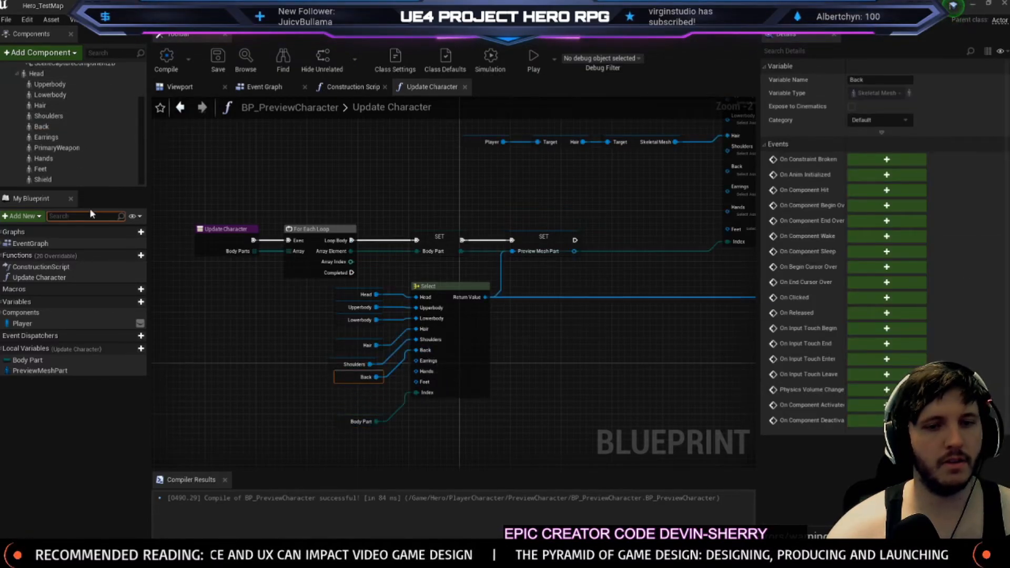
# Add Earrings, Hands and Feet component getters and connect each one to its matching option on the preview Select
pyautogui.moveTo(46, 140); pyautogui.dragTo(194, 272)
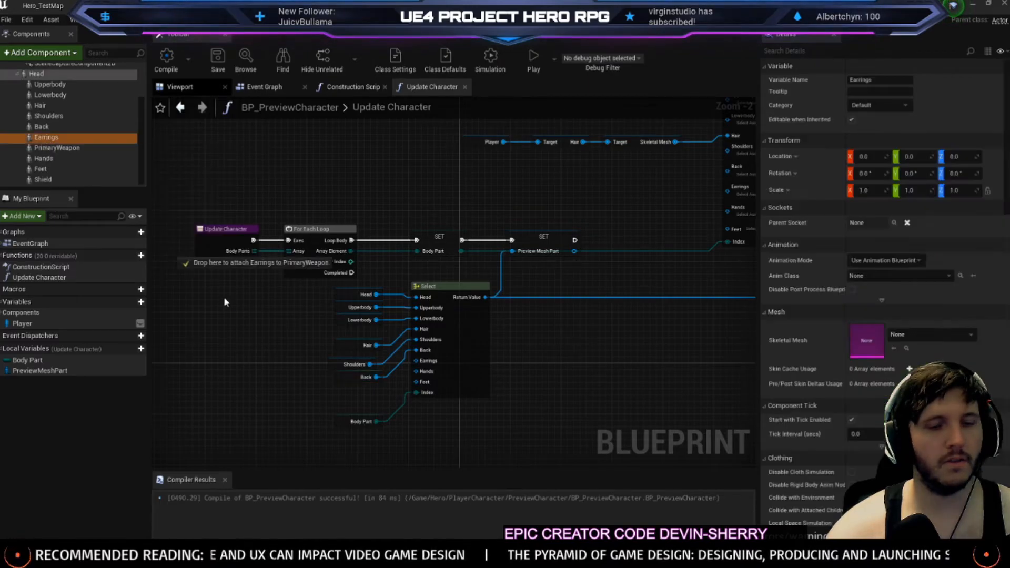
pyautogui.moveTo(331, 397); pyautogui.dragTo(417, 361)
pyautogui.moveTo(345, 424); pyautogui.dragTo(351, 455)
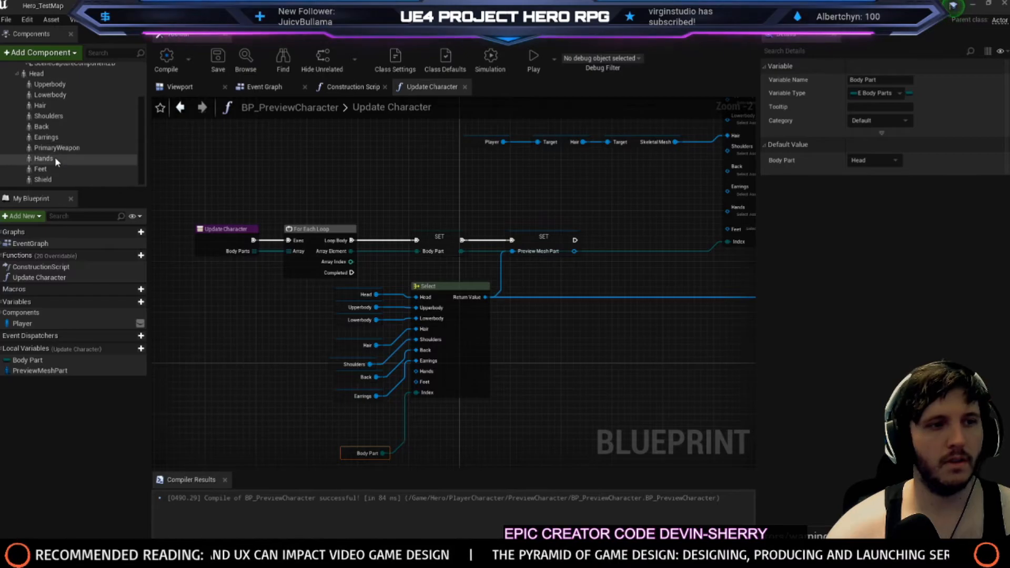
pyautogui.moveTo(55, 158); pyautogui.dragTo(283, 436)
pyautogui.moveTo(345, 403); pyautogui.dragTo(339, 402)
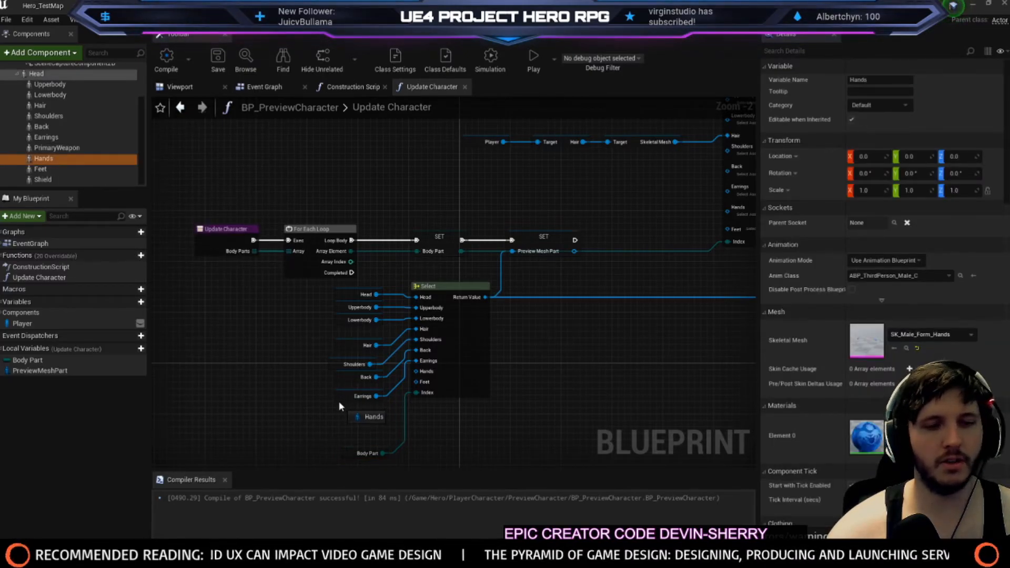
pyautogui.click(370, 419)
pyautogui.moveTo(376, 416)
pyautogui.mouseDown()
pyautogui.moveTo(426, 377)
pyautogui.moveTo(383, 421)
pyautogui.moveTo(375, 416)
pyautogui.mouseUp()
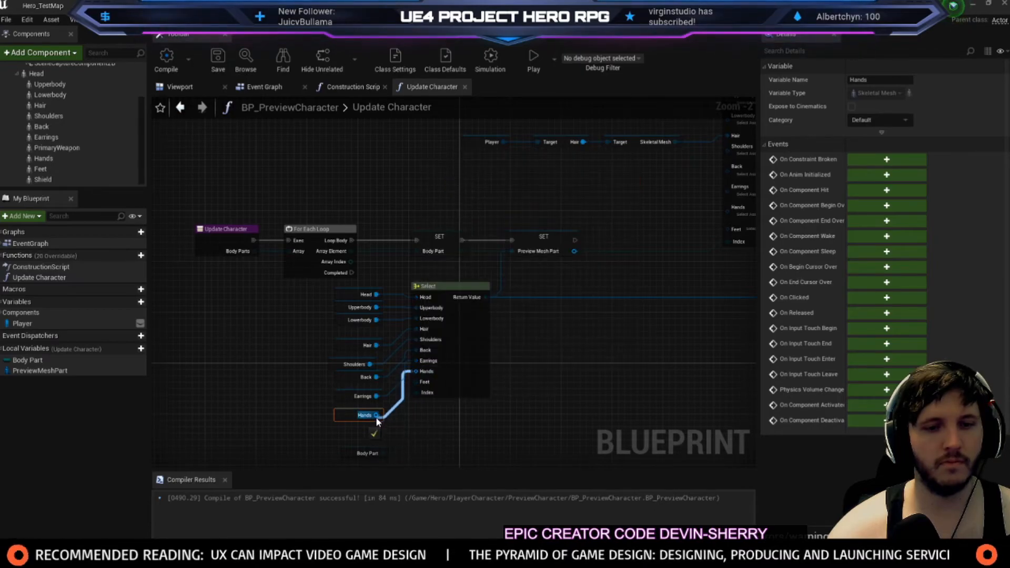
pyautogui.moveTo(355, 423); pyautogui.dragTo(339, 342, button='right')
pyautogui.moveTo(41, 169); pyautogui.dragTo(409, 302)
# Feed the upper skeletal mesh Select's Index from its own Body Part getter
pyautogui.scroll(-1, 517, 283)
pyautogui.moveTo(517, 283); pyautogui.dragTo(373, 355, button='right')
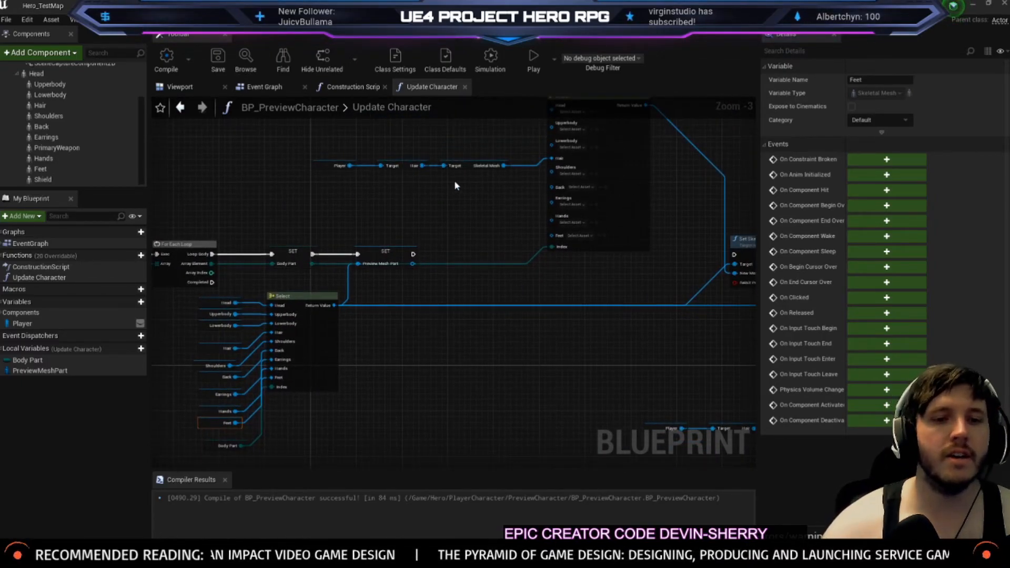
pyautogui.moveTo(451, 179); pyautogui.dragTo(502, 273, button='right')
pyautogui.moveTo(55, 362); pyautogui.dragTo(582, 310)
# Promote the skeletal mesh Select's return value to a local variable named PlayerMeshTarget and run execution from the PreviewMeshPart setter through it into Set Skeletal Mesh
pyautogui.moveTo(582, 306); pyautogui.dragTo(507, 305, button='right')
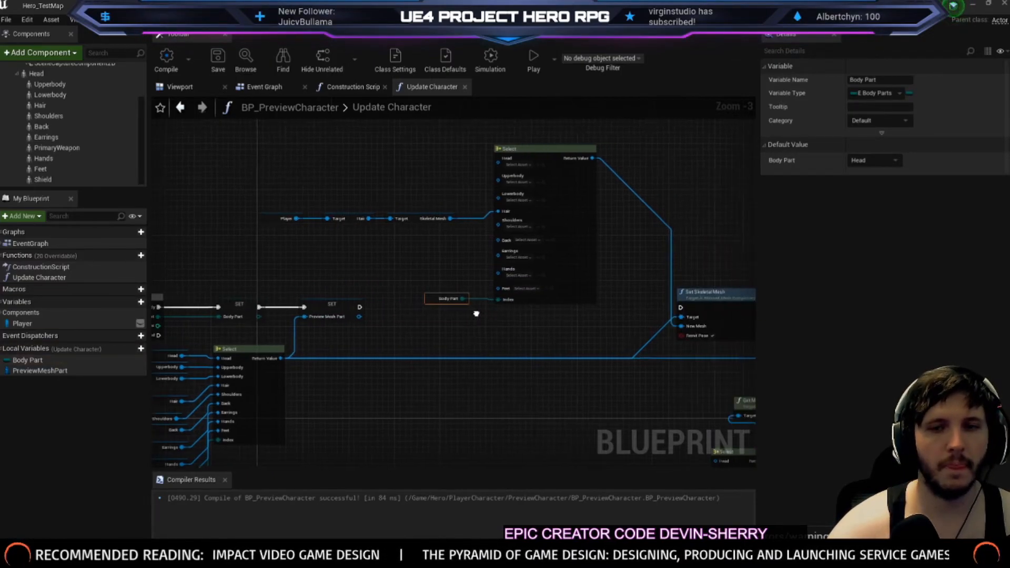
pyautogui.moveTo(588, 162); pyautogui.dragTo(603, 153)
pyautogui.click(630, 211)
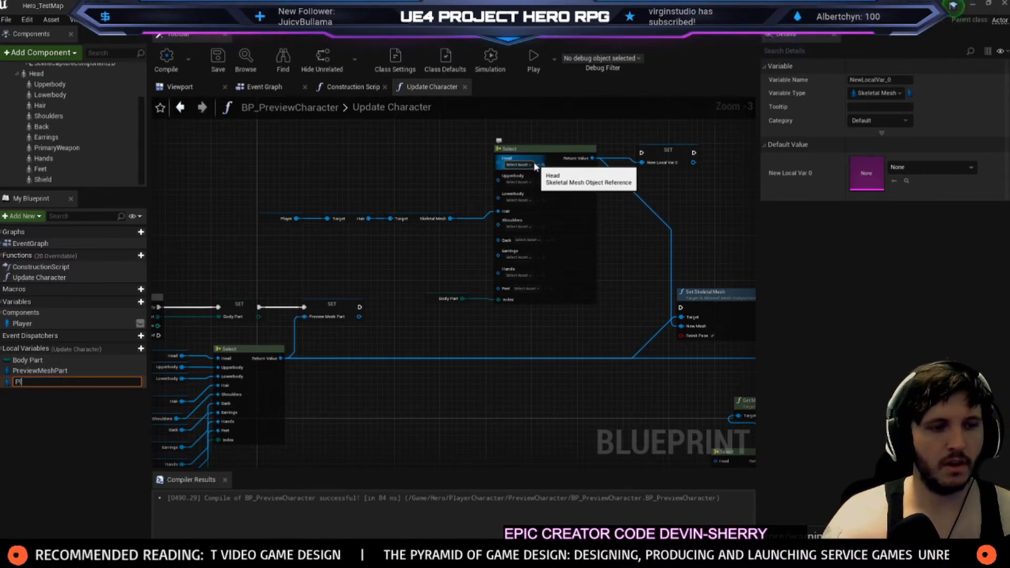
pyautogui.write('PlayerMeshTarget')
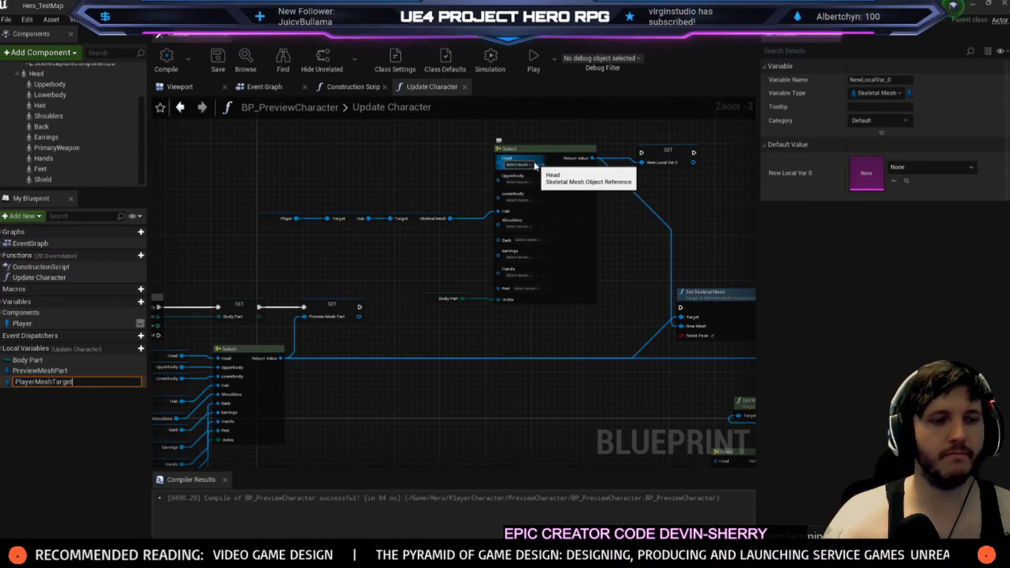
pyautogui.press('Return')
pyautogui.moveTo(359, 307); pyautogui.dragTo(629, 158)
pyautogui.moveTo(639, 157); pyautogui.dragTo(681, 308)
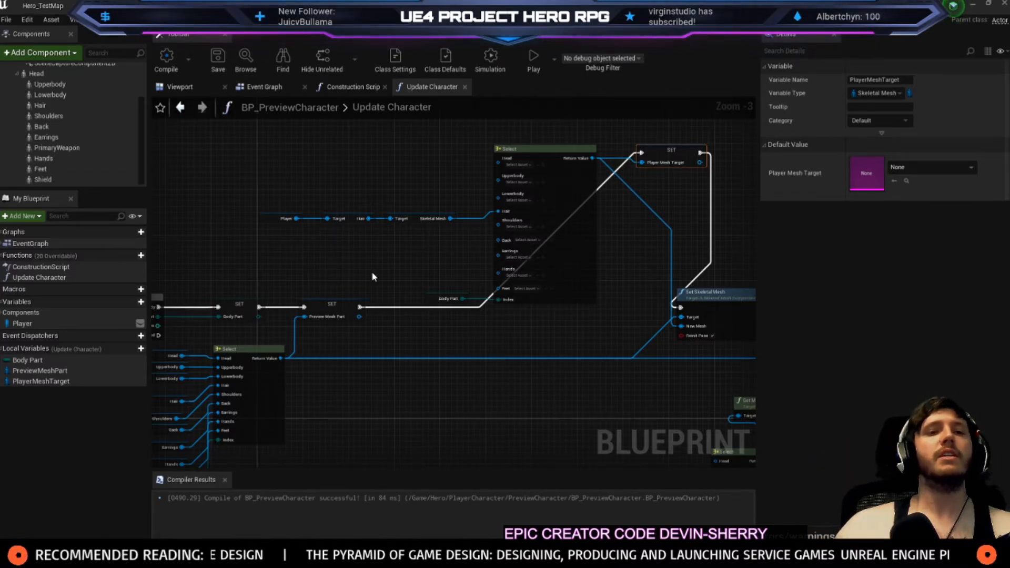
# Duplicate the Player getter above the Hair row and get the player's Mesh component from it
pyautogui.scroll(2, 297, 197)
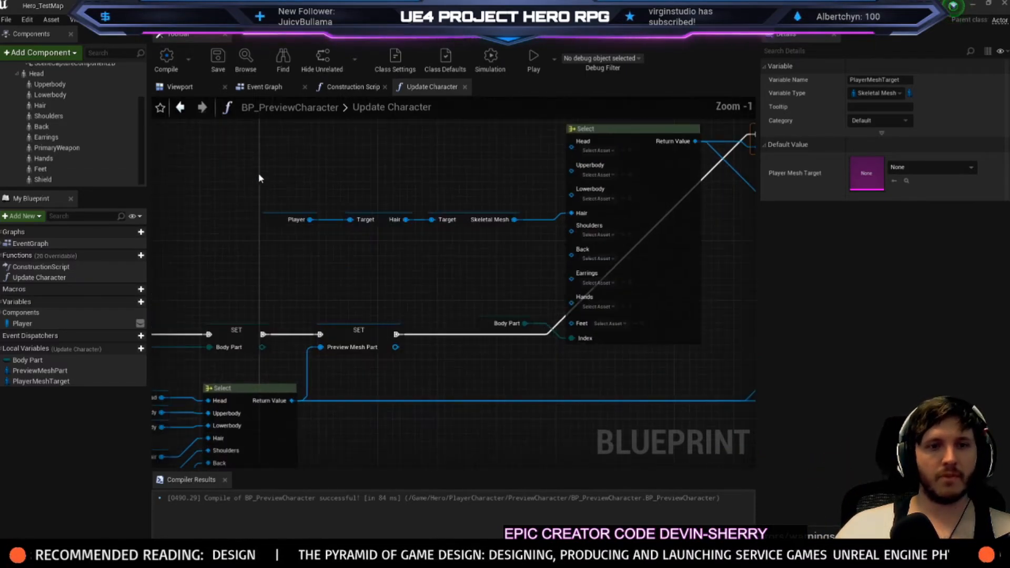
pyautogui.click(289, 221)
pyautogui.hotkey('ctrl', 'c')
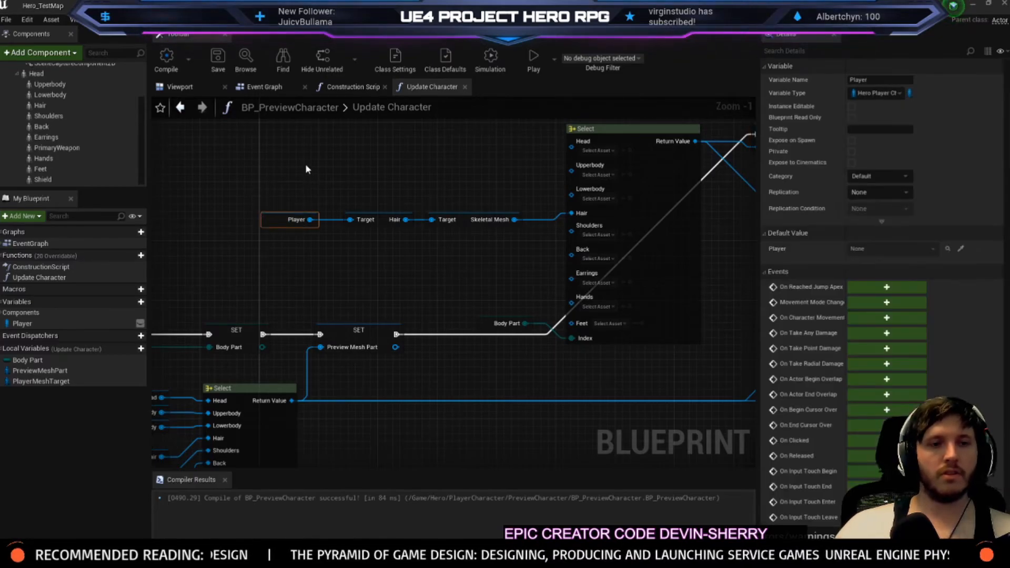
pyautogui.moveTo(308, 158); pyautogui.dragTo(286, 283, button='right')
pyautogui.click(288, 271)
pyautogui.hotkey('ctrl', 'v')
pyautogui.moveTo(257, 251); pyautogui.dragTo(309, 251)
pyautogui.write('get head')
pyautogui.press('BackSpace')
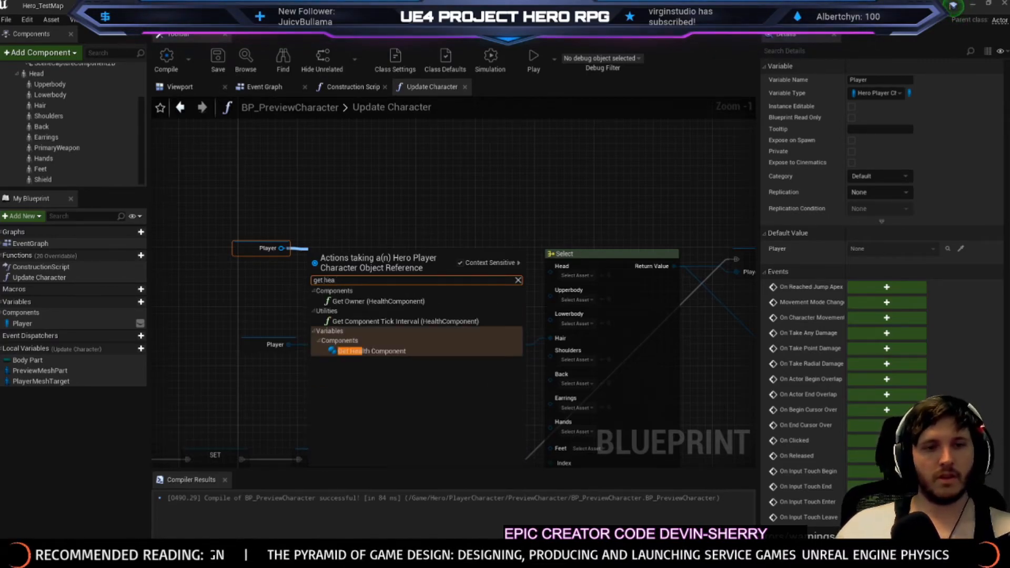
pyautogui.write('get mesh')
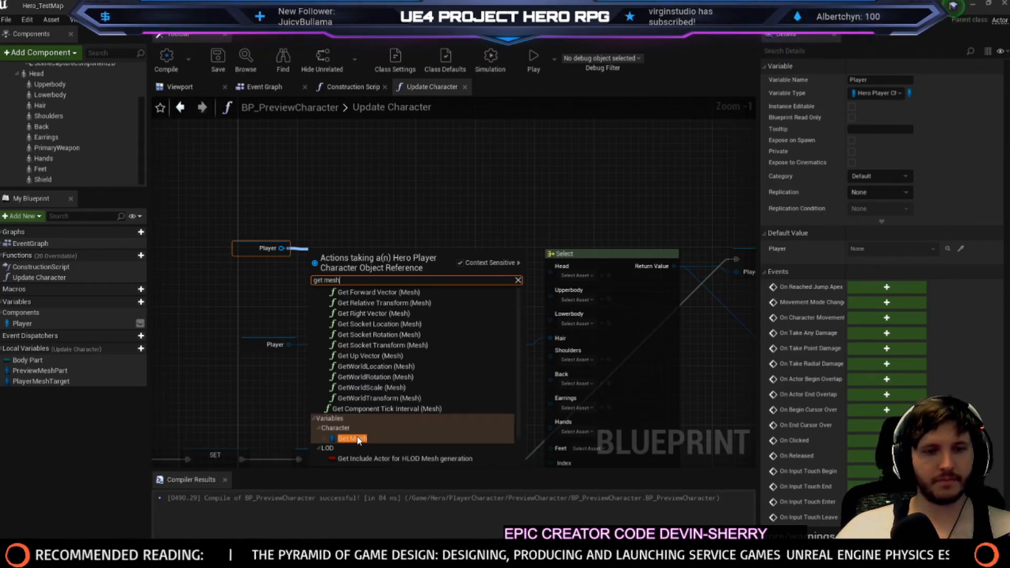
pyautogui.click(353, 439)
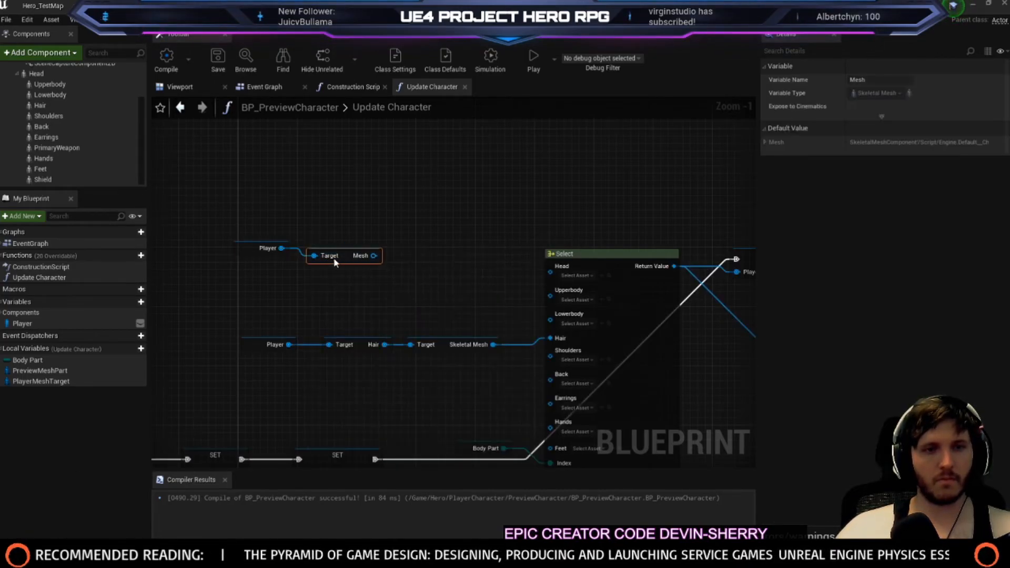
# Copy the Skeletal Mesh getter, feed it from the player's Mesh, and connect it to the Head option of the Select
pyautogui.click(436, 343)
pyautogui.hotkey('ctrl', 'c')
pyautogui.hotkey('ctrl', 'v')
pyautogui.moveTo(380, 247); pyautogui.dragTo(418, 248)
pyautogui.moveTo(500, 248); pyautogui.dragTo(550, 266)
# Get the Upperbody component from another Player getter and connect its Skeletal Mesh to the Upperbody option of the Select
pyautogui.click(284, 274)
pyautogui.click(263, 248)
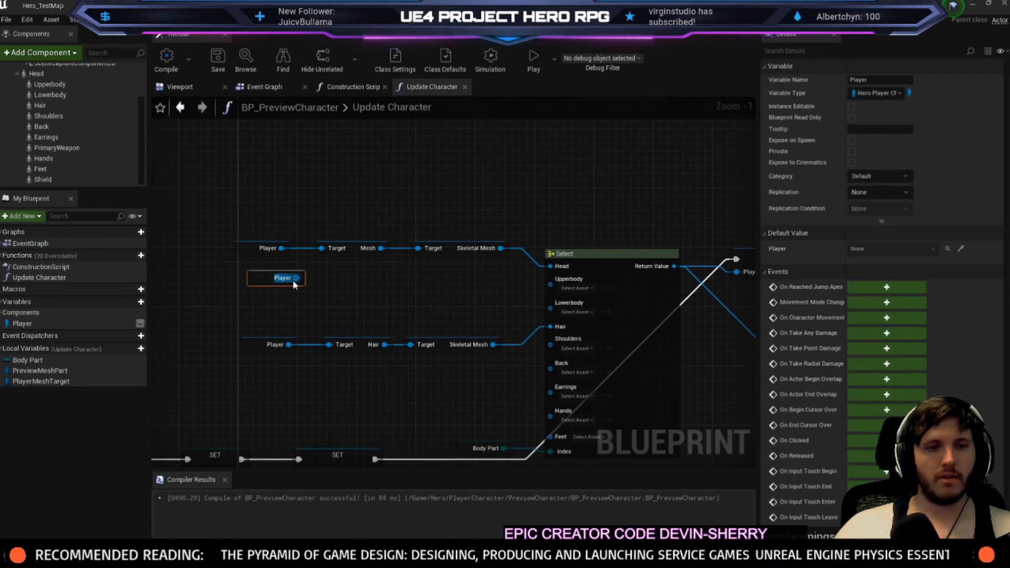
pyautogui.moveTo(297, 278); pyautogui.dragTo(332, 274)
pyautogui.write('be')
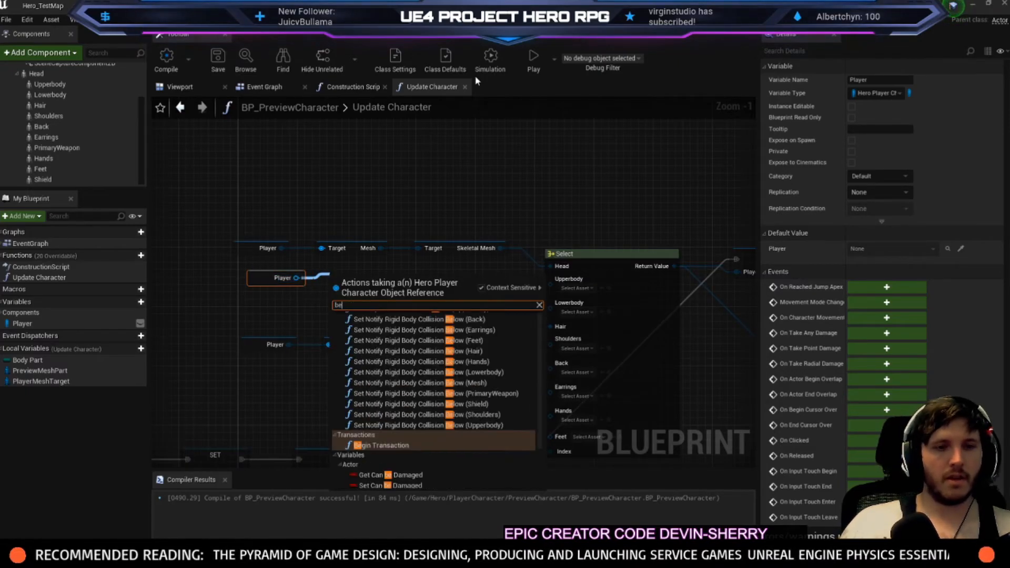
pyautogui.press('BackSpace')
pyautogui.press('BackSpace')
pyautogui.write('get upper')
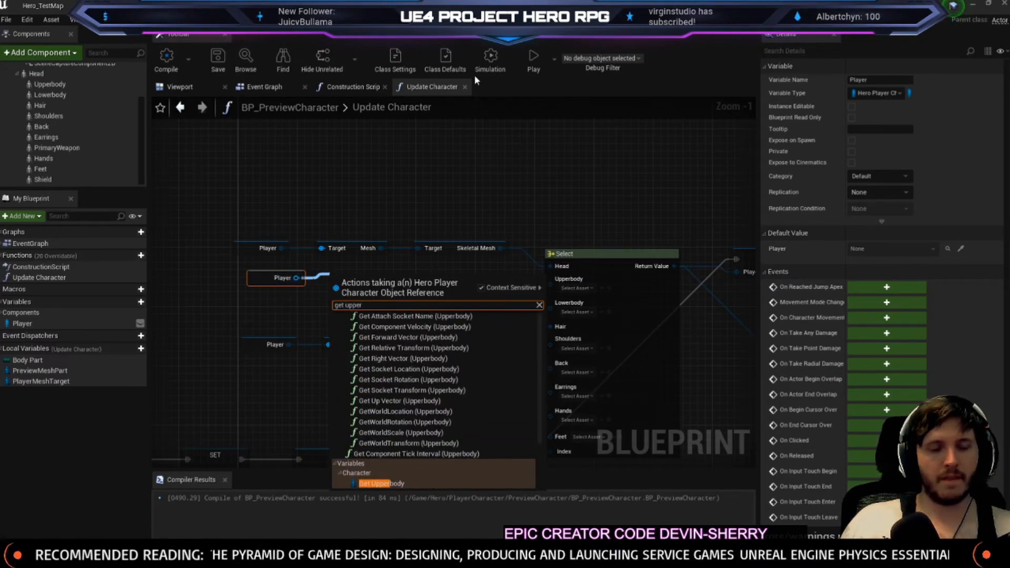
pyautogui.press('Return')
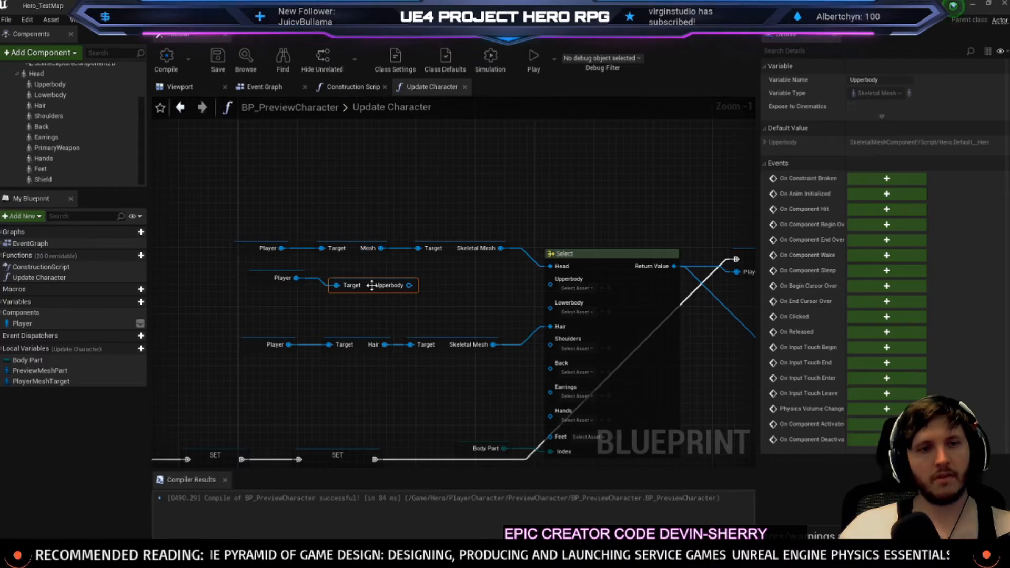
pyautogui.moveTo(372, 285); pyautogui.dragTo(428, 276)
pyautogui.click(458, 250)
pyautogui.hotkey('ctrl', 'w')
pyautogui.moveTo(455, 273); pyautogui.dragTo(551, 284)
# Get the Lowerbody component from another Player getter and move the Hair row up directly beneath it
pyautogui.moveTo(248, 326); pyautogui.dragTo(275, 305, button='right')
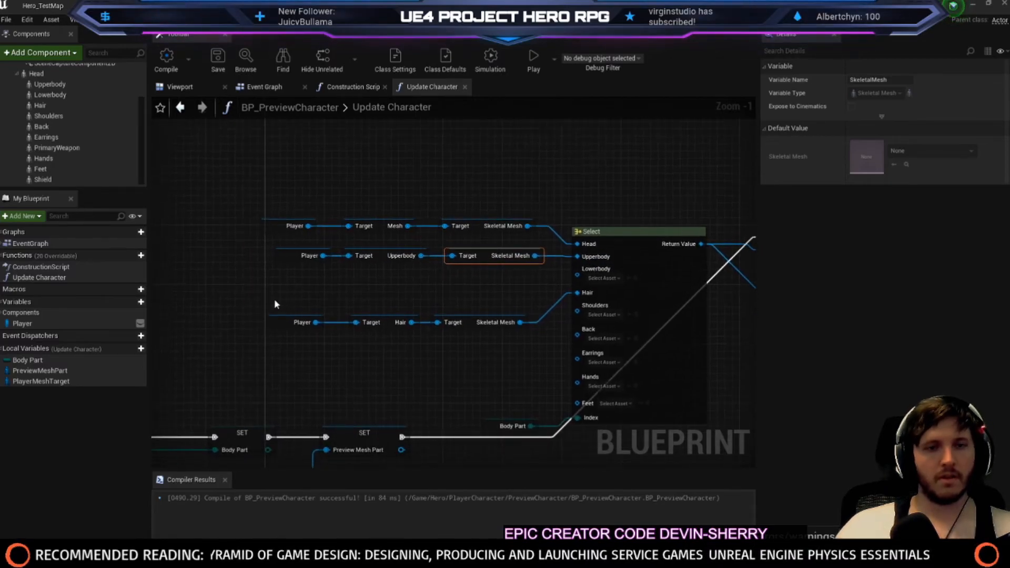
pyautogui.moveTo(303, 260); pyautogui.dragTo(344, 282)
pyautogui.write('get lowerbo')
pyautogui.press('Return')
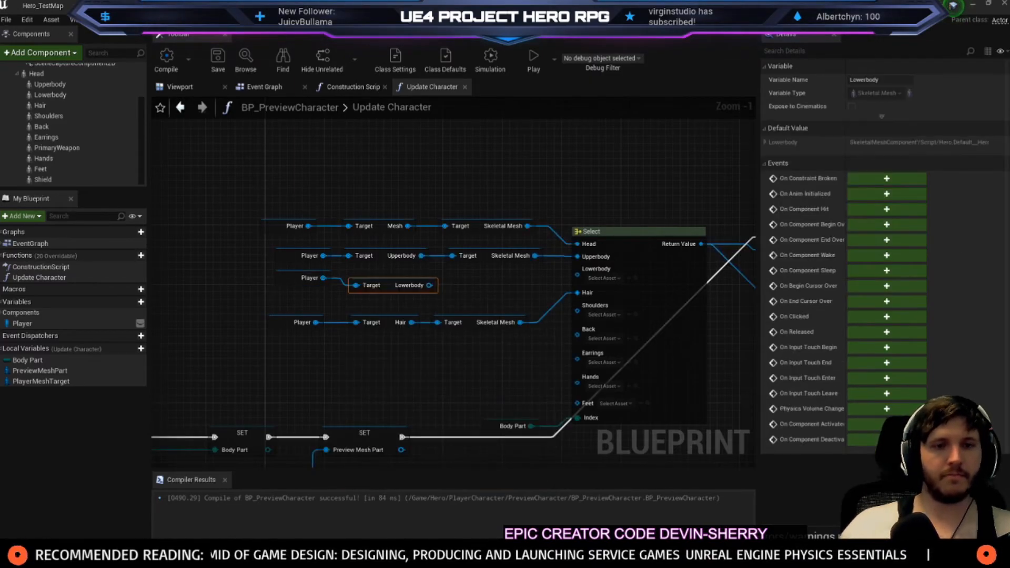
pyautogui.moveTo(393, 286); pyautogui.dragTo(390, 278)
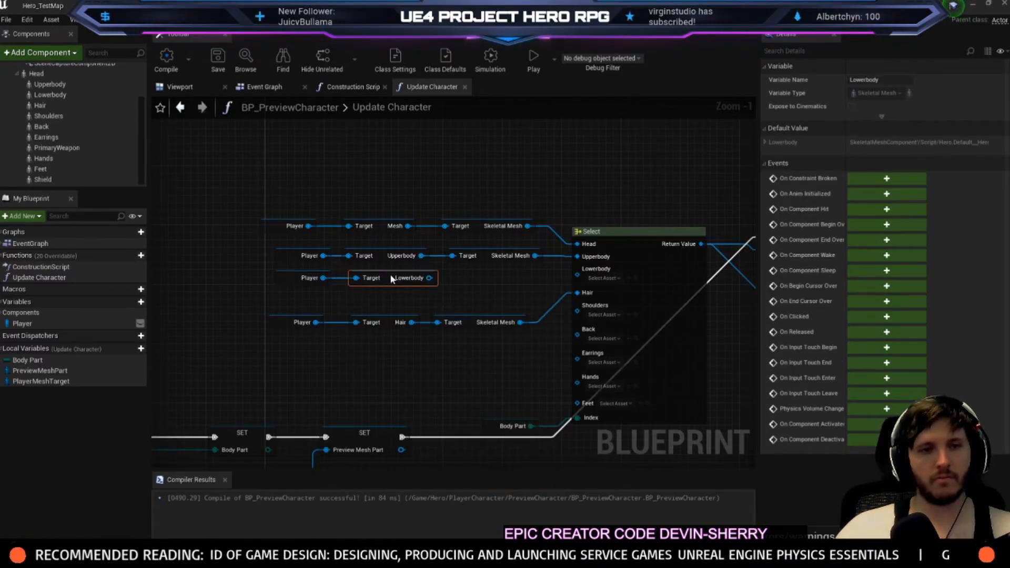
pyautogui.moveTo(241, 308); pyautogui.dragTo(490, 329)
pyautogui.moveTo(405, 323); pyautogui.dragTo(405, 300)
# Duplicate the Player getter below the Hair row and get the Shoulders component from it, aligned in a straight row
pyautogui.click(310, 278)
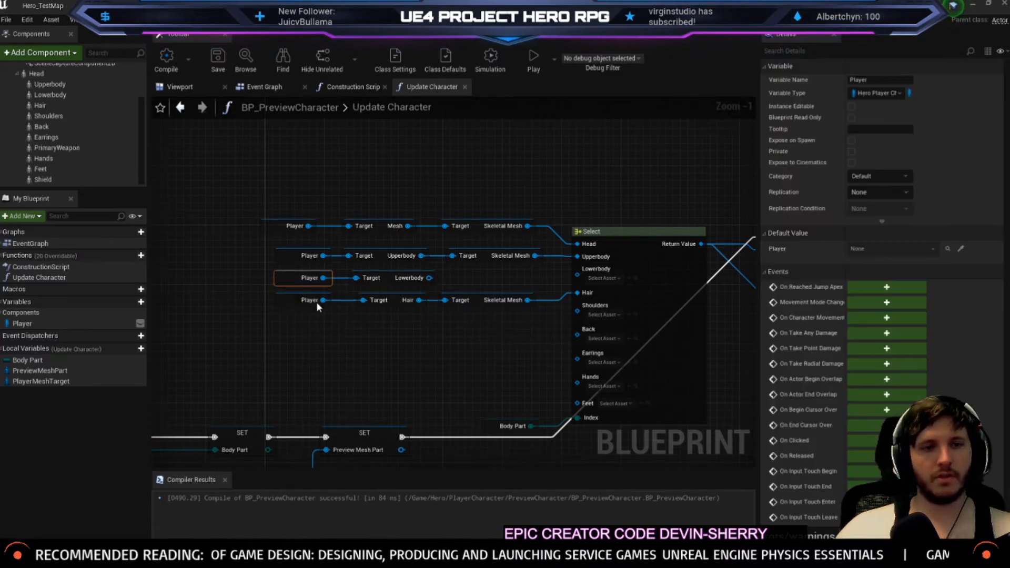
pyautogui.hotkey('ctrl', 'w')
pyautogui.moveTo(324, 329); pyautogui.dragTo(352, 332)
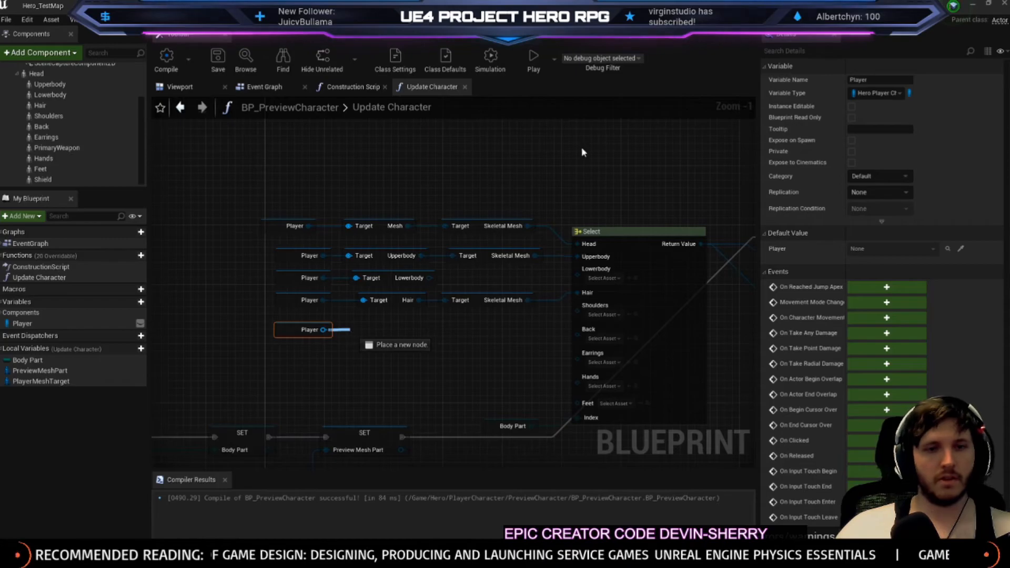
pyautogui.write('get shoulde')
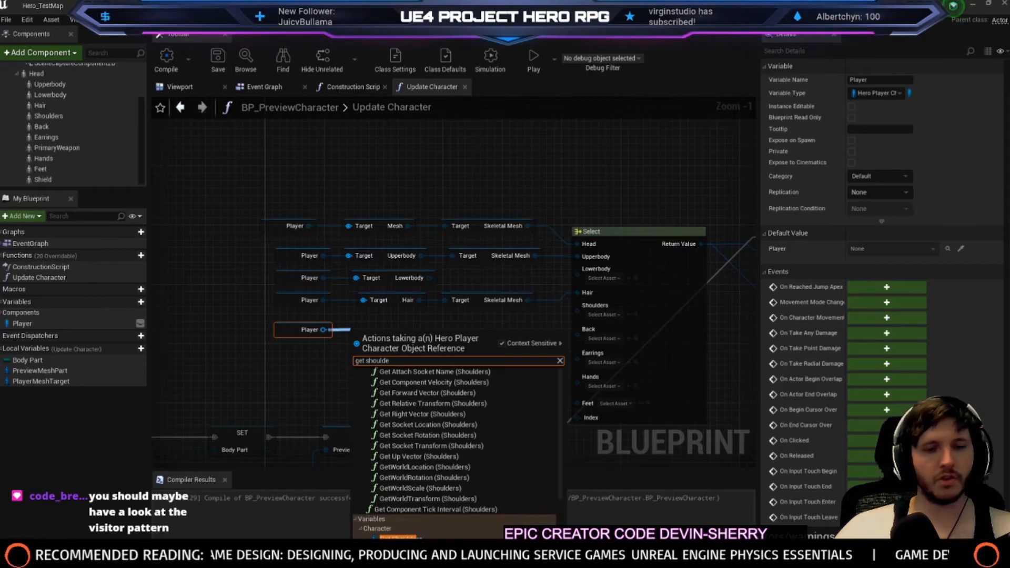
pyautogui.click(397, 537)
pyautogui.press('q')
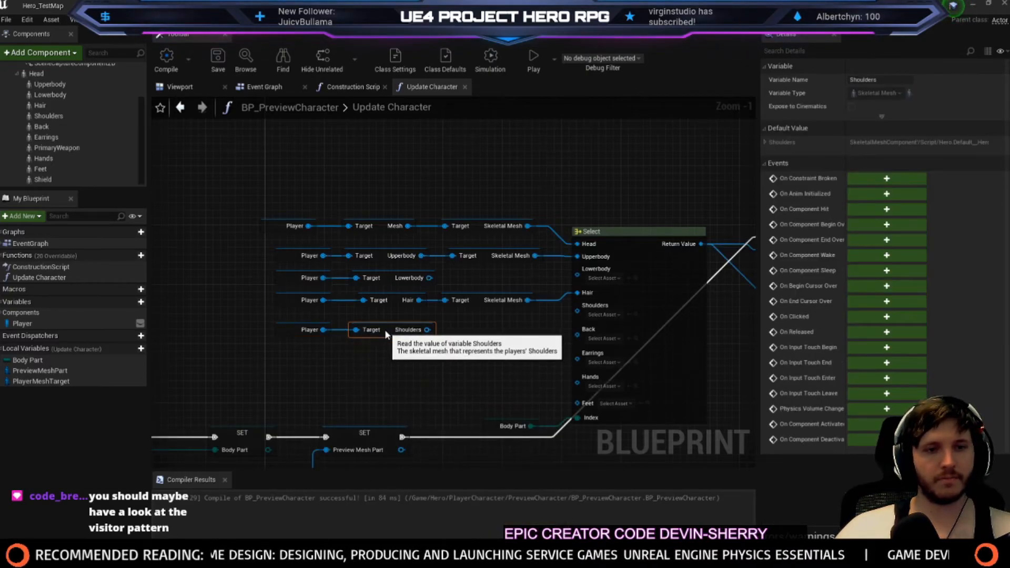
# Duplicate the Player getter below the Shoulders row and get the Back component from it
pyautogui.click(309, 330)
pyautogui.hotkey('ctrl', 'c')
pyautogui.hotkey('ctrl', 'v')
pyautogui.moveTo(315, 360); pyautogui.dragTo(335, 361)
pyautogui.write('get back')
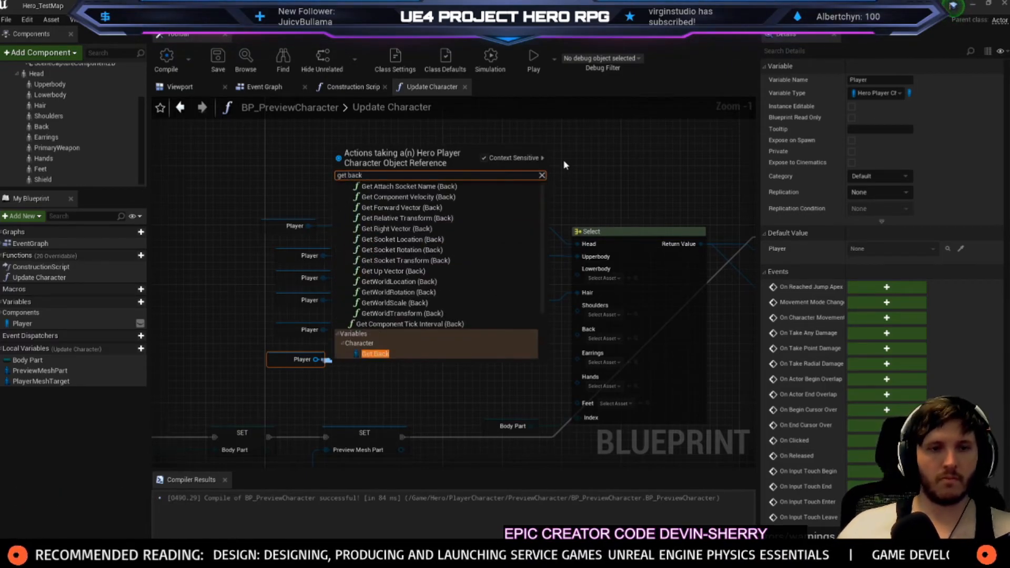
pyautogui.click(390, 355)
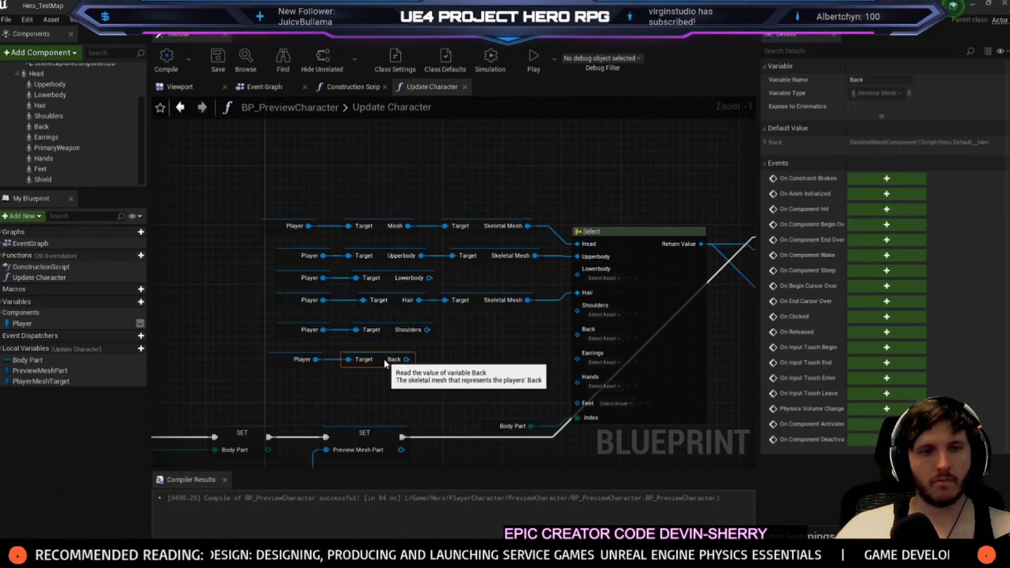
# Move all the player mesh getter rows up together and add another Player getter beneath the Back row
pyautogui.moveTo(347, 384); pyautogui.dragTo(383, 356, button='right')
pyautogui.moveTo(238, 173); pyautogui.dragTo(520, 356)
pyautogui.moveTo(526, 271); pyautogui.dragTo(511, 234)
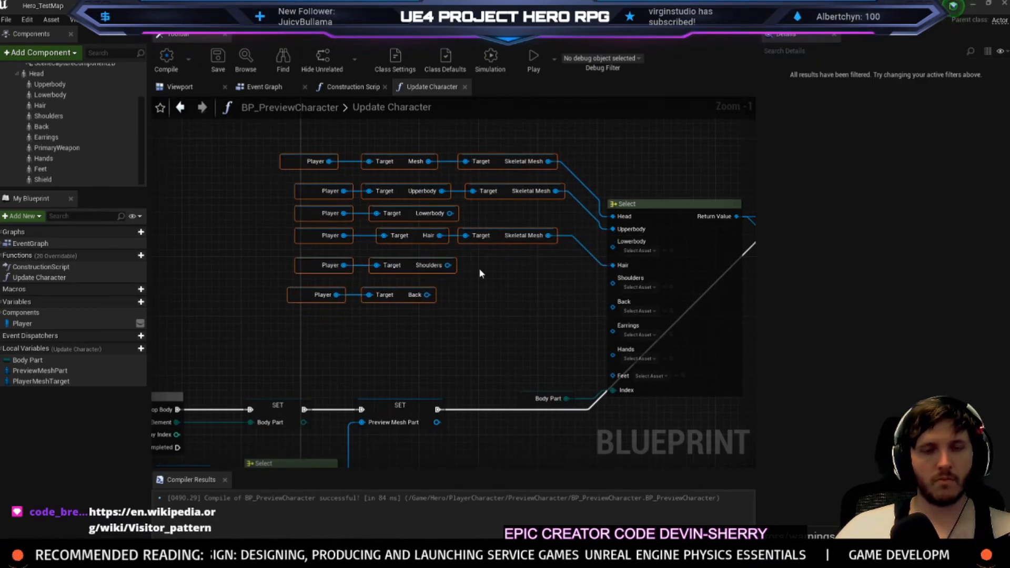
pyautogui.click(323, 295)
pyautogui.hotkey('ctrl', 'c')
pyautogui.hotkey('ctrl', 'v')
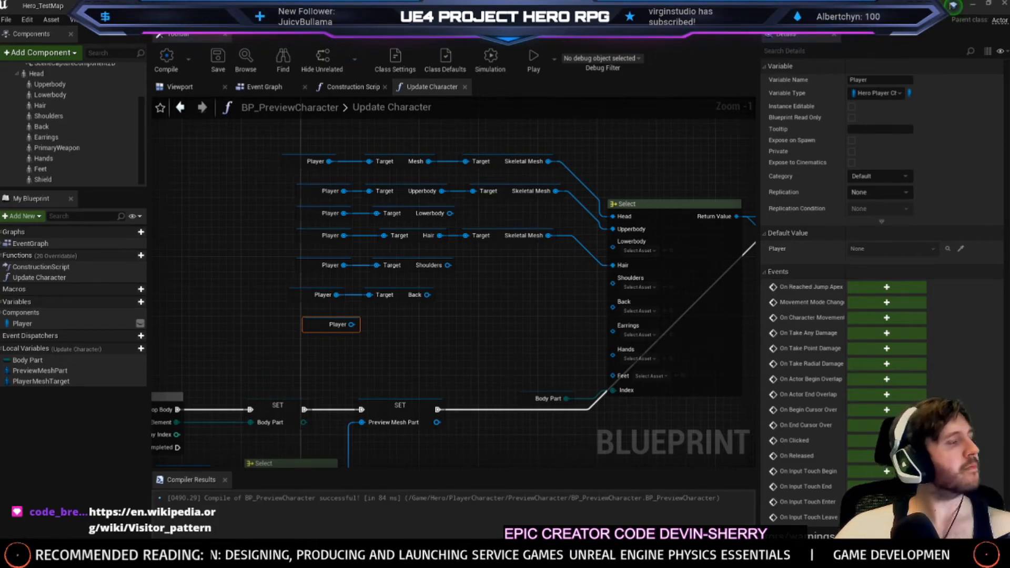
# Switch to the browser, skim the Wikipedia article on the Visitor pattern down to its C# example, and return to the Unreal Blueprint editor
pyautogui.hotkey('alt', 'Tab')
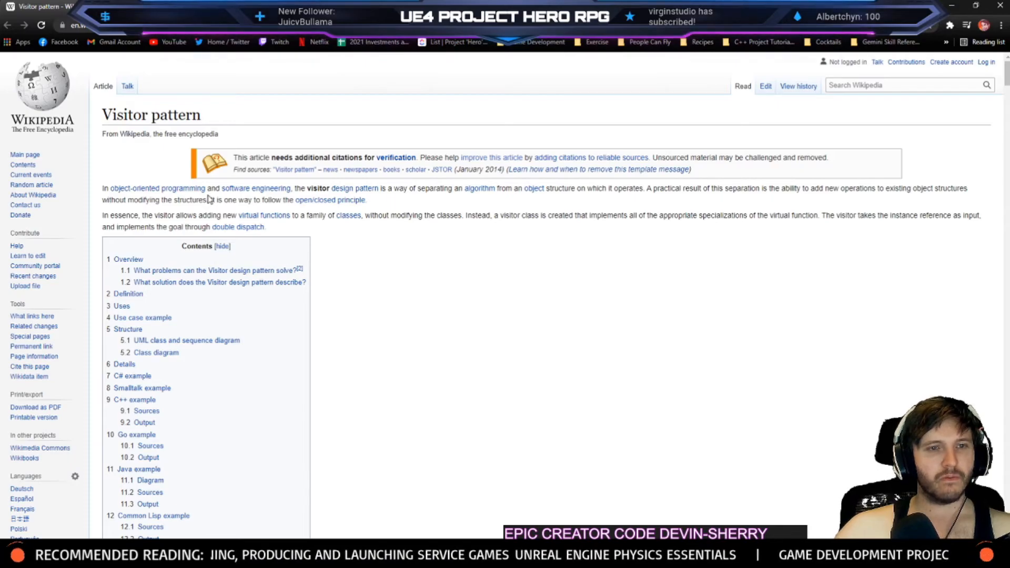
pyautogui.scroll(-10, 331, 404)
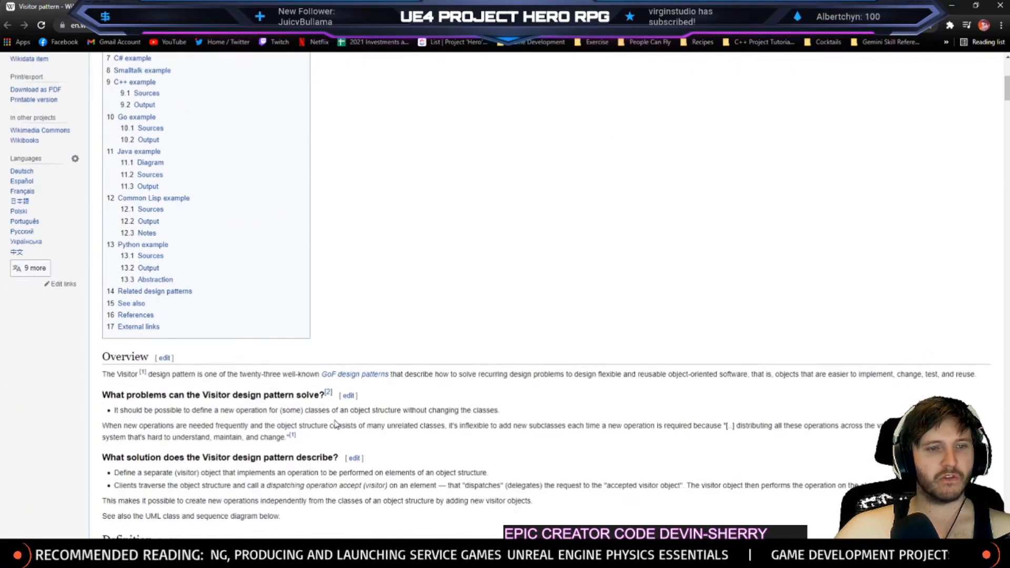
pyautogui.scroll(-10, 368, 295)
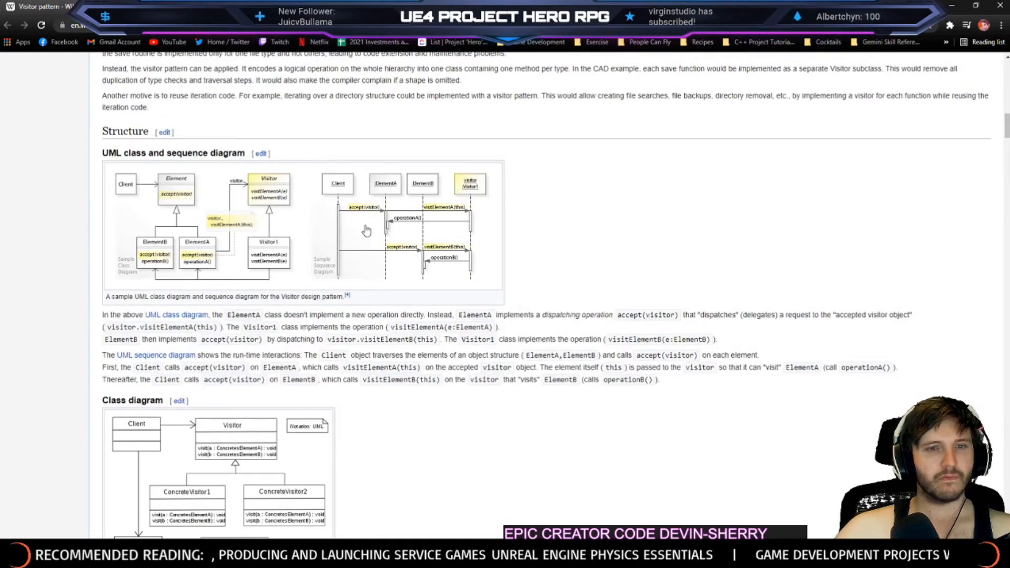
pyautogui.scroll(-5, 332, 230)
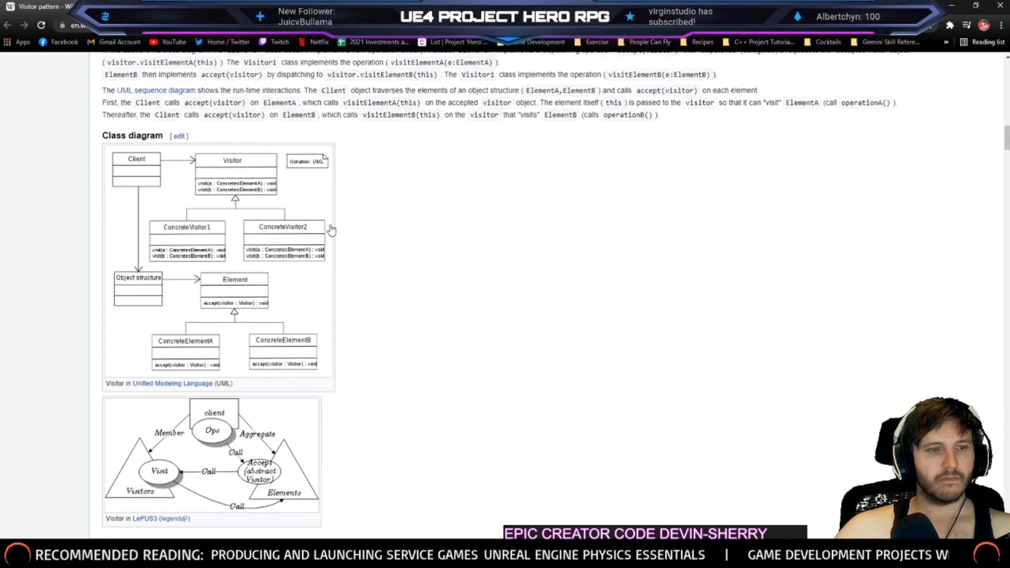
pyautogui.scroll(-10, 332, 235)
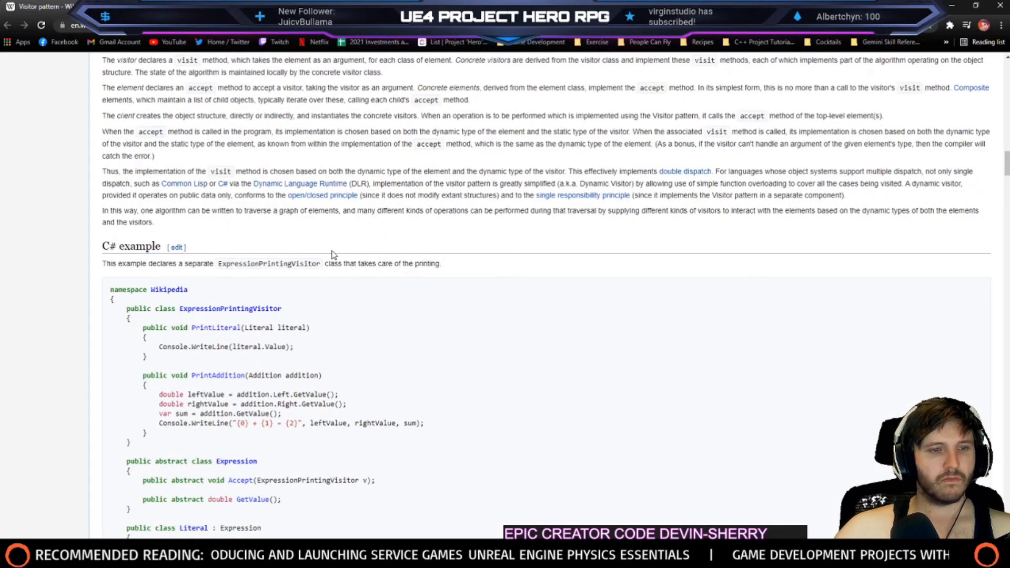
pyautogui.scroll(-14, 332, 260)
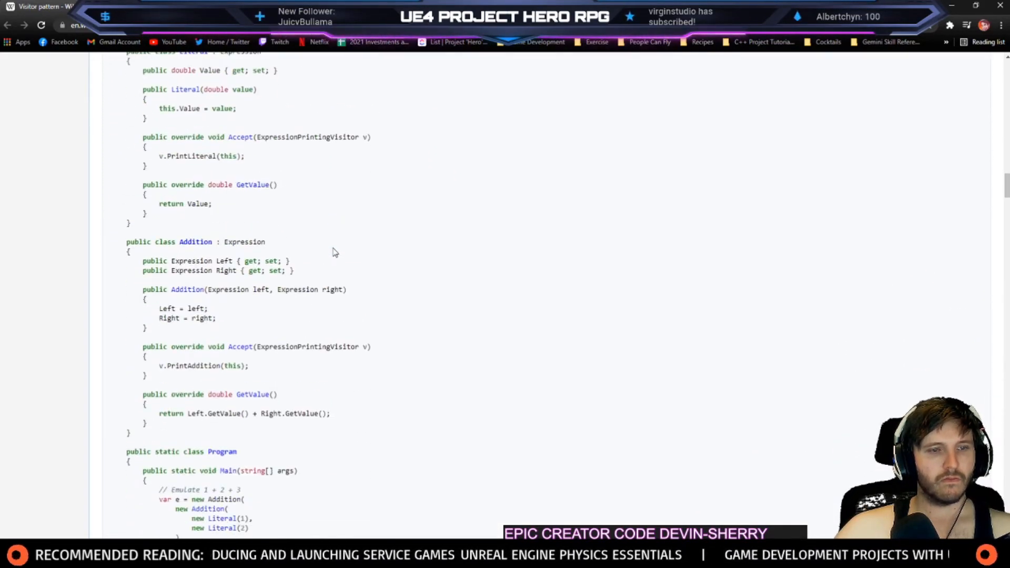
pyautogui.hotkey('alt', 'Tab')
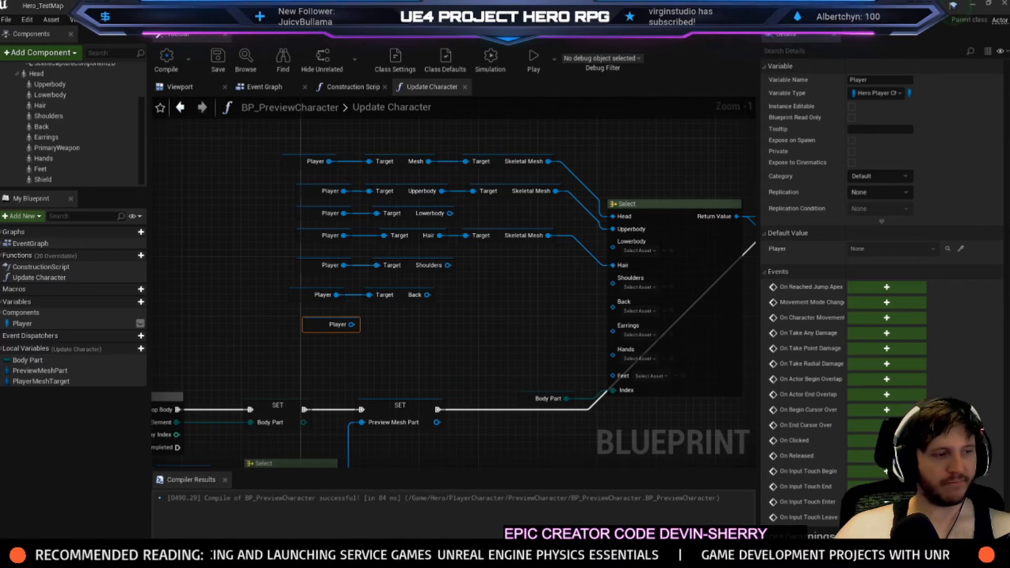
# Get the Earrings component from the new Player getter and align it in line with that getter
pyautogui.moveTo(330, 335); pyautogui.dragTo(276, 298, button='right')
pyautogui.scroll(1, 277, 295)
pyautogui.moveTo(274, 290); pyautogui.dragTo(319, 289)
pyautogui.write('earring')
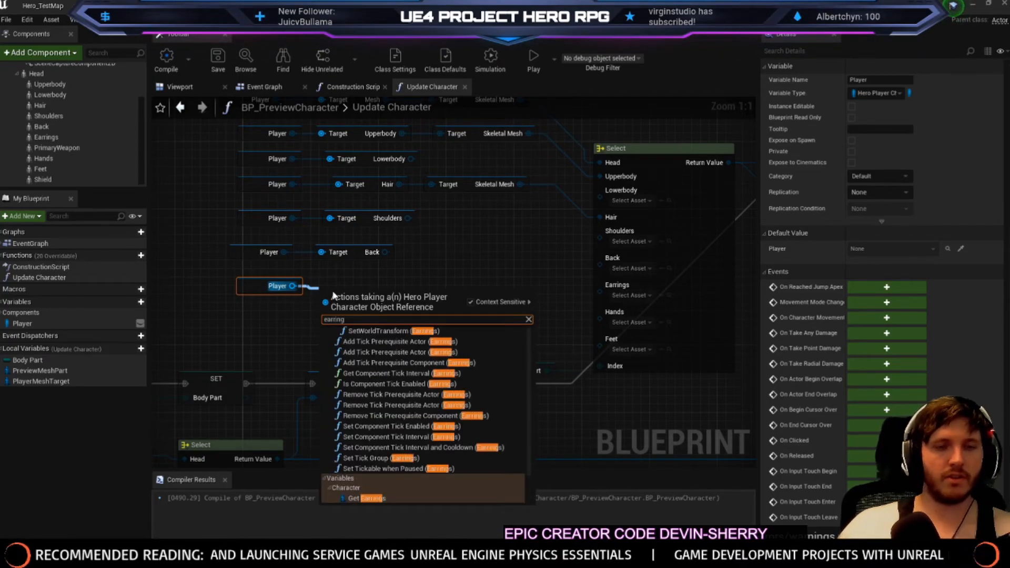
pyautogui.press('Return')
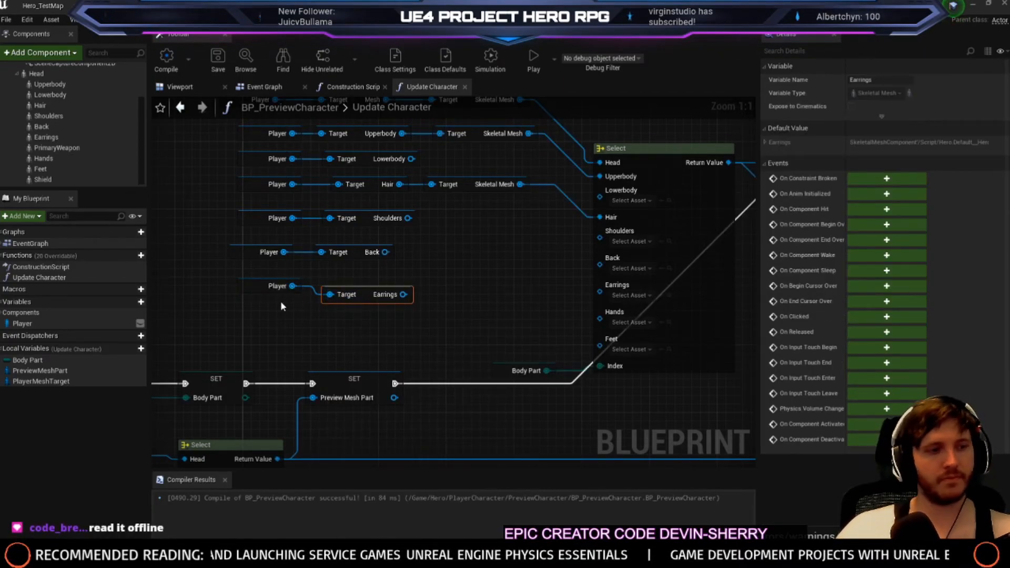
pyautogui.moveTo(361, 296); pyautogui.dragTo(366, 290)
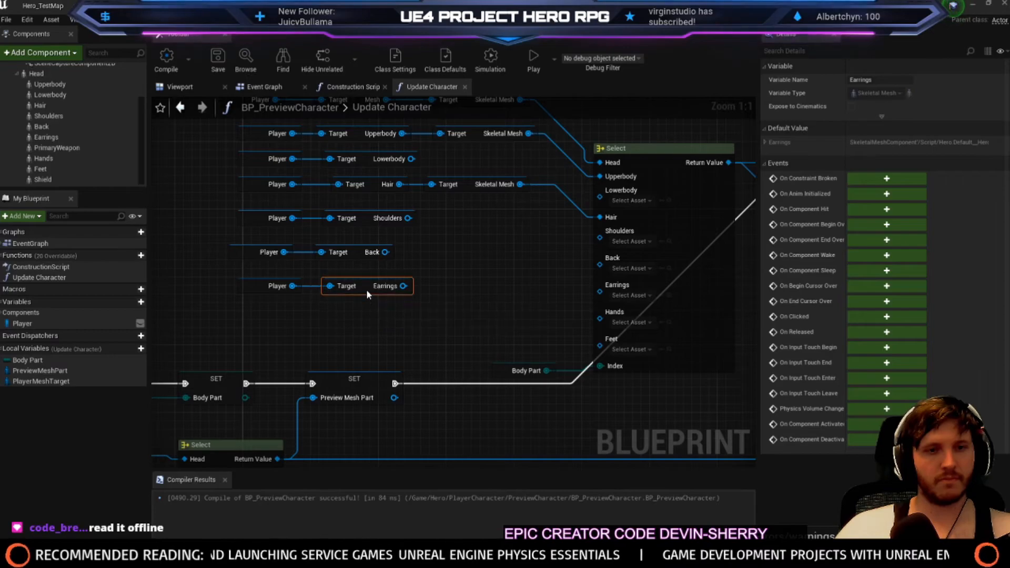
# Add another Player getter beneath the Earrings row, get the Hands component from it and align the two nodes
pyautogui.click(236, 284)
pyautogui.moveTo(284, 311); pyautogui.dragTo(314, 318)
pyautogui.write('get hands')
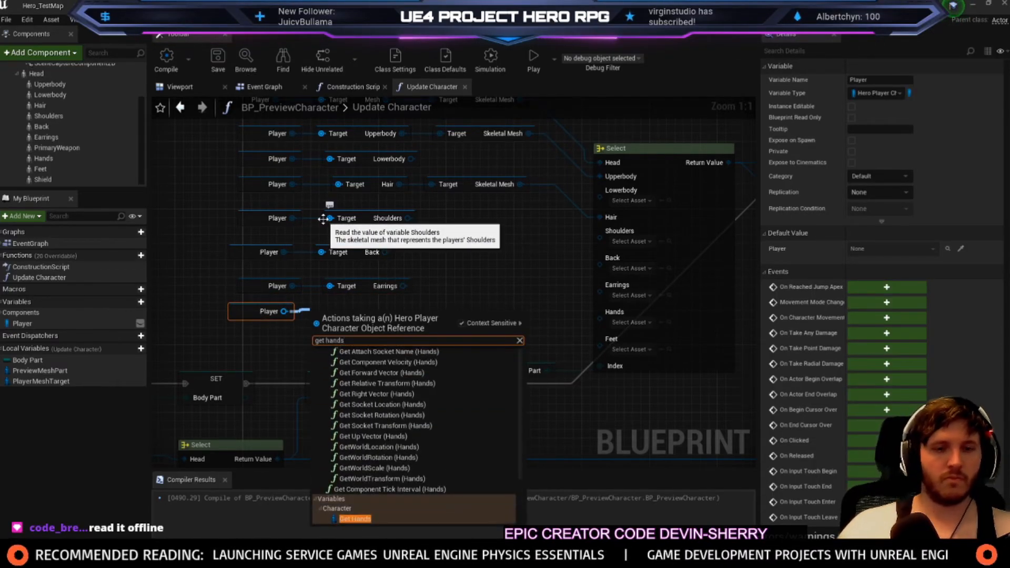
pyautogui.press('Return')
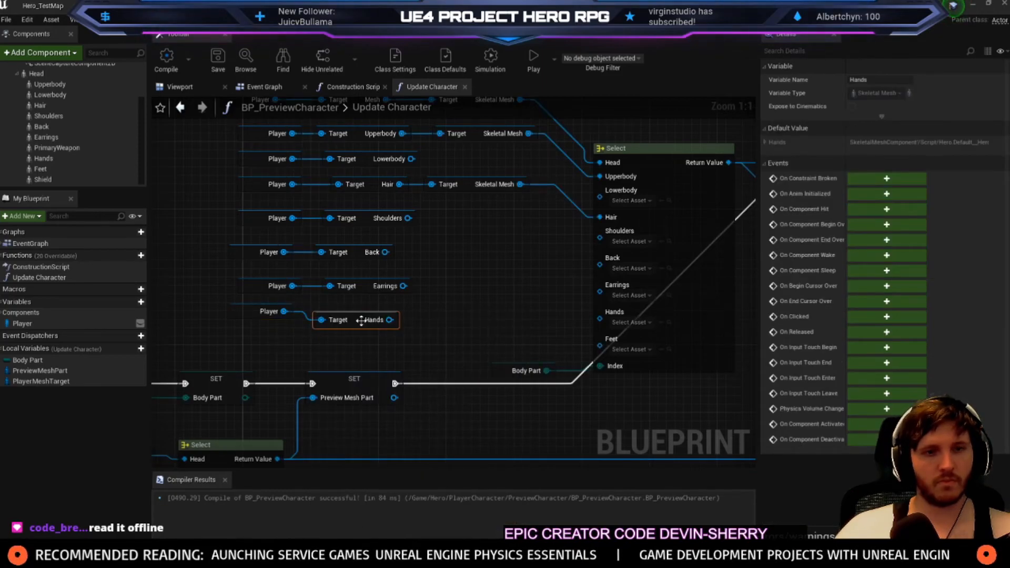
pyautogui.moveTo(358, 321); pyautogui.dragTo(367, 313)
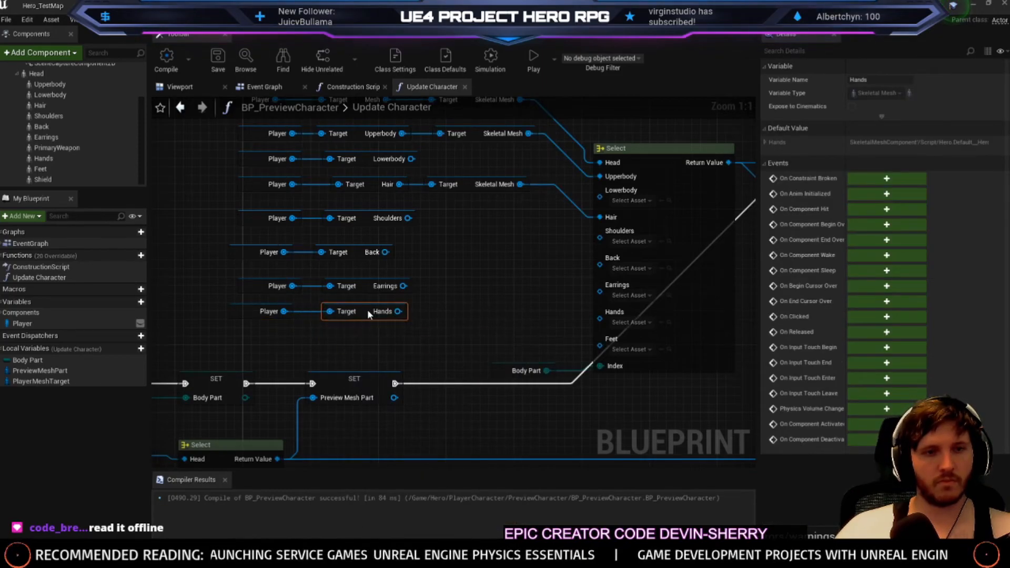
# Duplicate the Player getter below the Hands row and get the Feet component from it
pyautogui.click(266, 312)
pyautogui.moveTo(284, 345); pyautogui.dragTo(316, 345)
pyautogui.write('get feet')
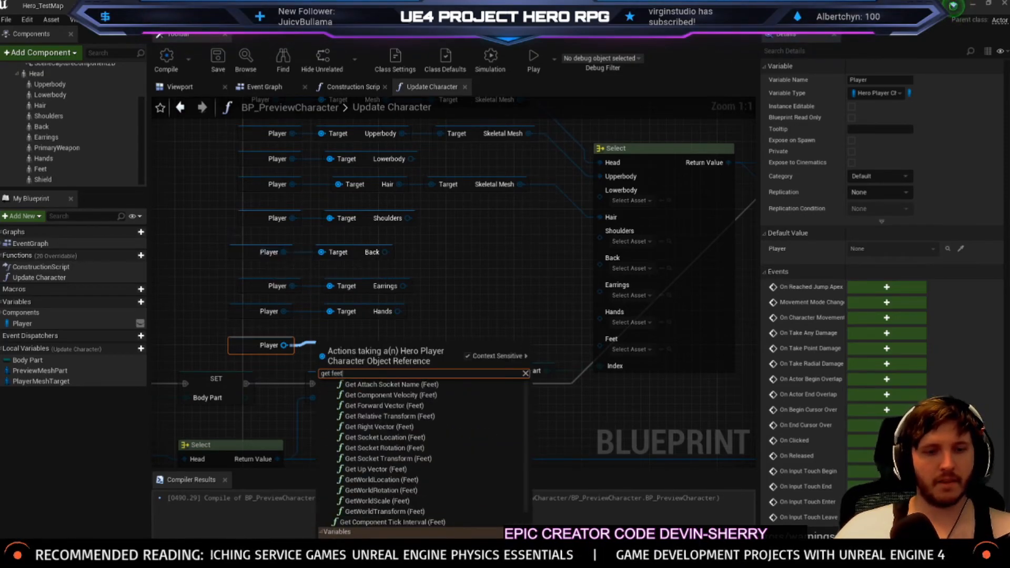
pyautogui.press('Return')
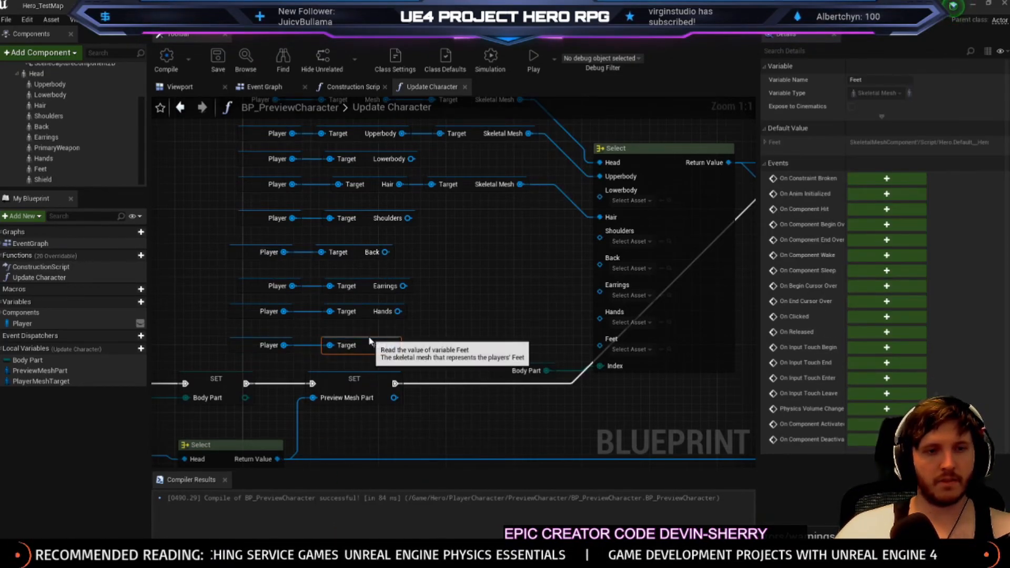
# Paste Skeletal Mesh getters for Lowerbody and Shoulders and wire each one into its matching input on the mesh Select node
pyautogui.scroll(-2, 363, 326)
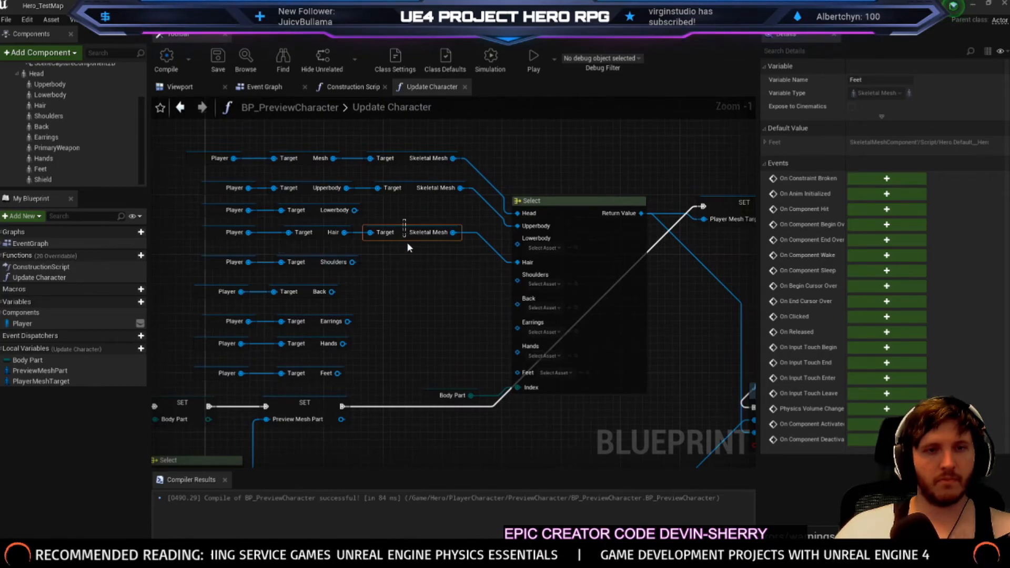
pyautogui.hotkey('ctrl', 'v')
pyautogui.moveTo(354, 210); pyautogui.dragTo(404, 214)
pyautogui.moveTo(404, 214); pyautogui.dragTo(517, 237)
pyautogui.hotkey('ctrl', 'v')
pyautogui.moveTo(352, 262); pyautogui.dragTo(393, 262)
pyautogui.moveTo(475, 262); pyautogui.dragTo(520, 271)
# Paste Skeletal Mesh getters for Back and Earrings and connect them to the Back and Earrings inputs of the mesh Select node
pyautogui.click(384, 289)
pyautogui.hotkey('ctrl', 'v')
pyautogui.moveTo(326, 300); pyautogui.dragTo(409, 293)
pyautogui.moveTo(475, 292); pyautogui.dragTo(528, 288)
pyautogui.click(454, 324)
pyautogui.hotkey('ctrl', 'v')
pyautogui.moveTo(348, 321); pyautogui.dragTo(419, 322)
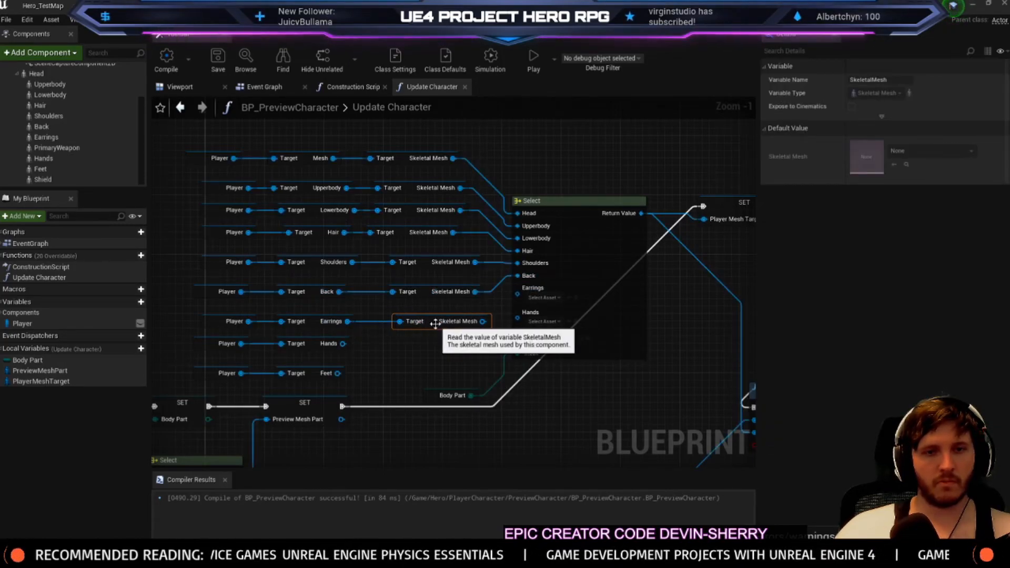
pyautogui.moveTo(482, 322); pyautogui.dragTo(518, 289)
# Paste Skeletal Mesh getters for Hands and Feet and connect them to the Hands and Feet inputs of the mesh Select node
pyautogui.click(460, 333)
pyautogui.hotkey('ctrl', 'v')
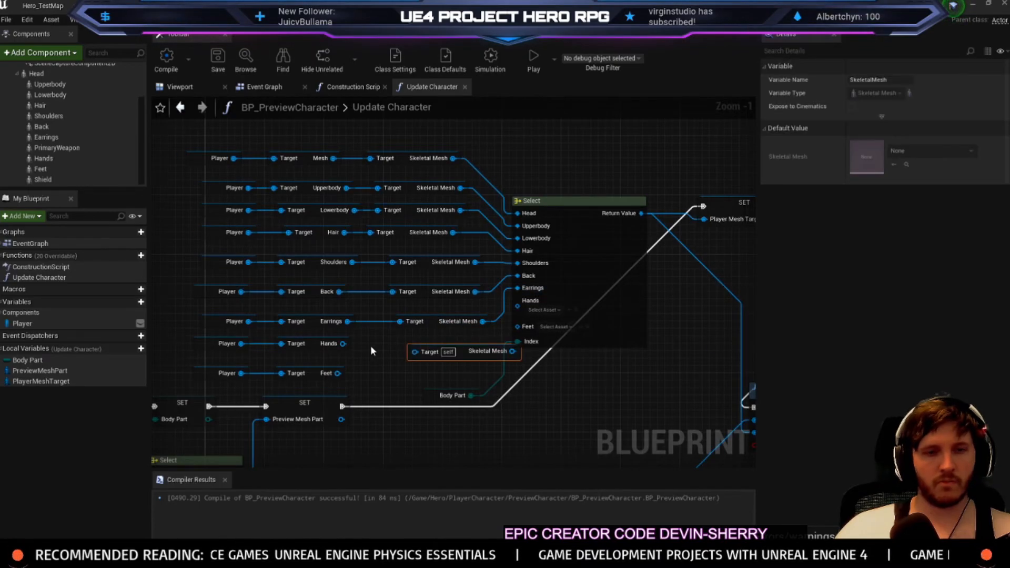
pyautogui.moveTo(343, 344); pyautogui.dragTo(346, 346)
pyautogui.moveTo(421, 349); pyautogui.dragTo(521, 304)
pyautogui.click(403, 371)
pyautogui.hotkey('ctrl', 'v')
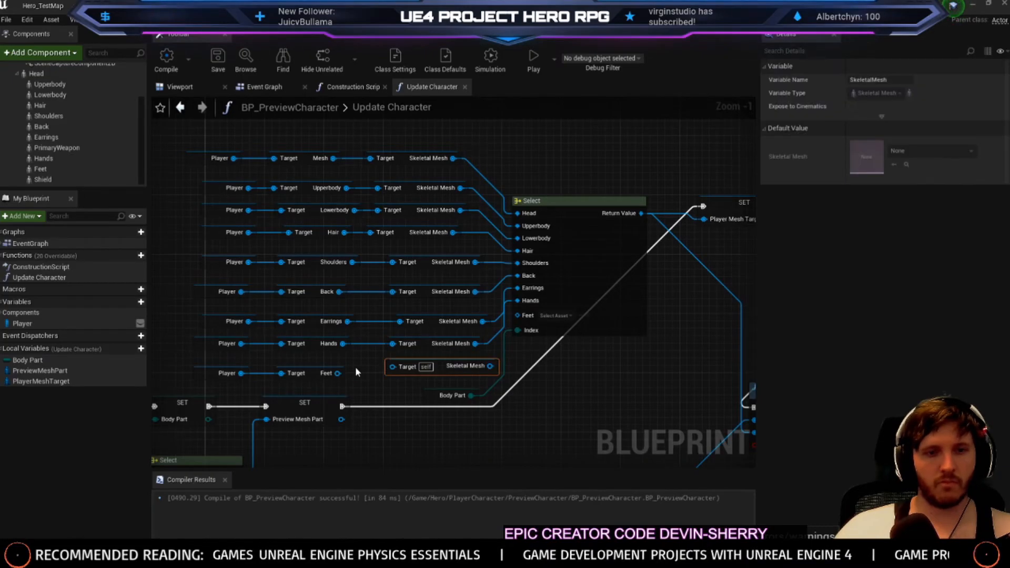
pyautogui.moveTo(338, 373); pyautogui.dragTo(340, 376)
pyautogui.moveTo(400, 370); pyautogui.dragTo(518, 313)
# Move Body Part beneath the Select feeding Get Materials and paste copies of all nine Player component getter rows in place of its Hair row
pyautogui.scroll(-1, 478, 414)
pyautogui.moveTo(479, 414); pyautogui.dragTo(289, 243, button='right')
pyautogui.scroll(-2, 421, 289)
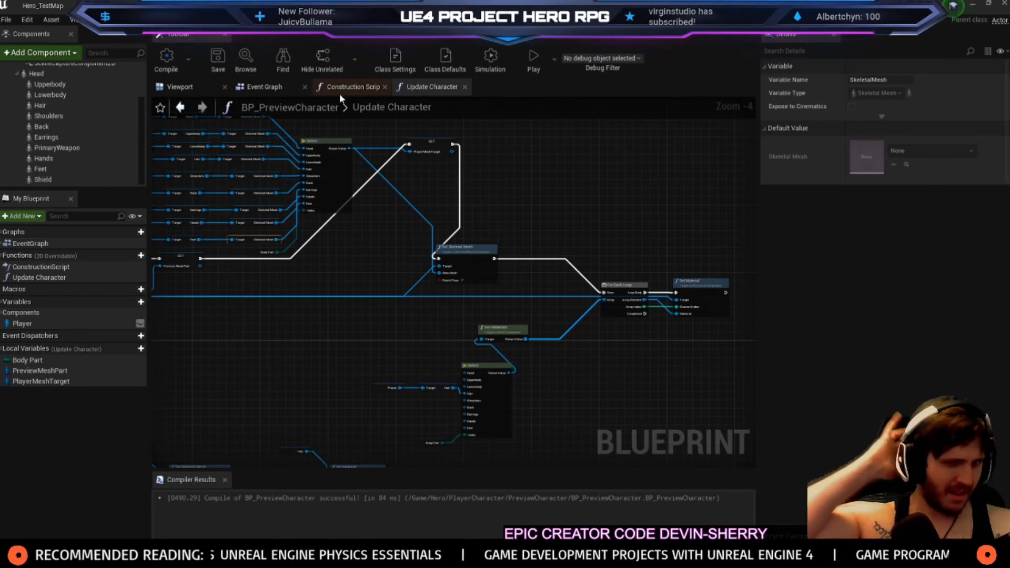
pyautogui.moveTo(455, 303); pyautogui.dragTo(548, 343, button='right')
pyautogui.scroll(2, 325, 146)
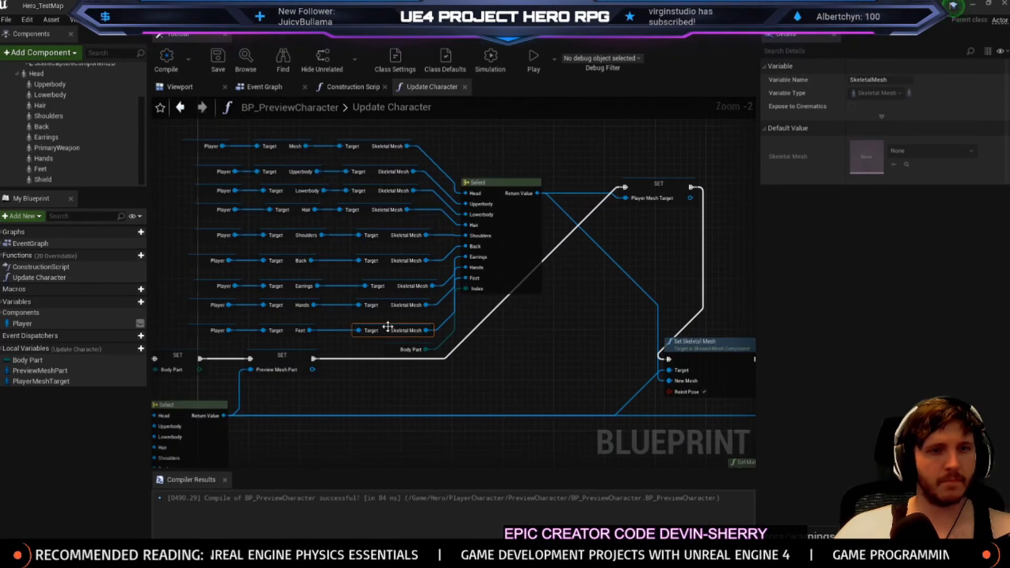
pyautogui.moveTo(169, 141); pyautogui.dragTo(326, 348)
pyautogui.moveTo(482, 463); pyautogui.dragTo(380, 301, button='right')
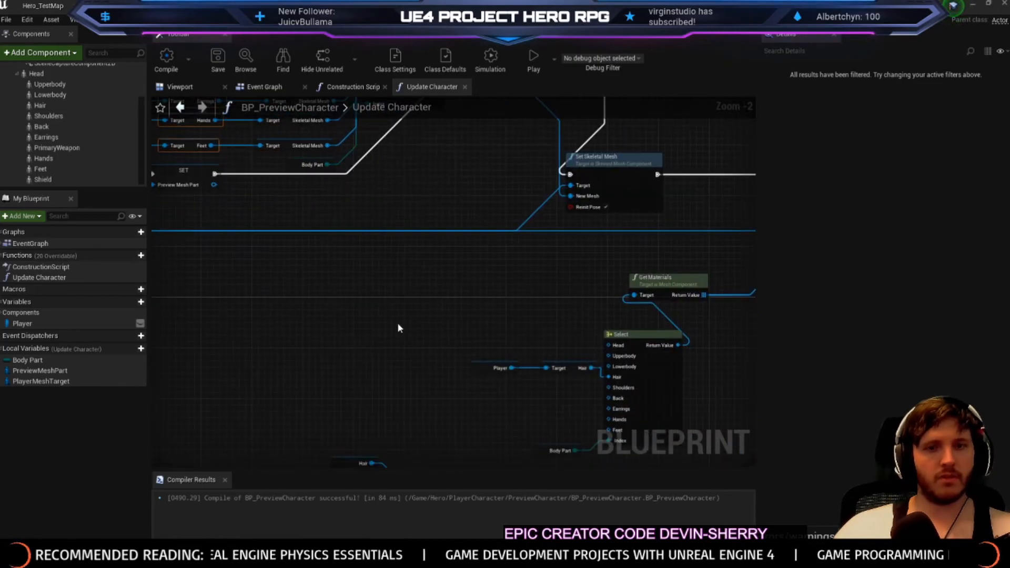
pyautogui.moveTo(456, 369); pyautogui.dragTo(364, 311, button='right')
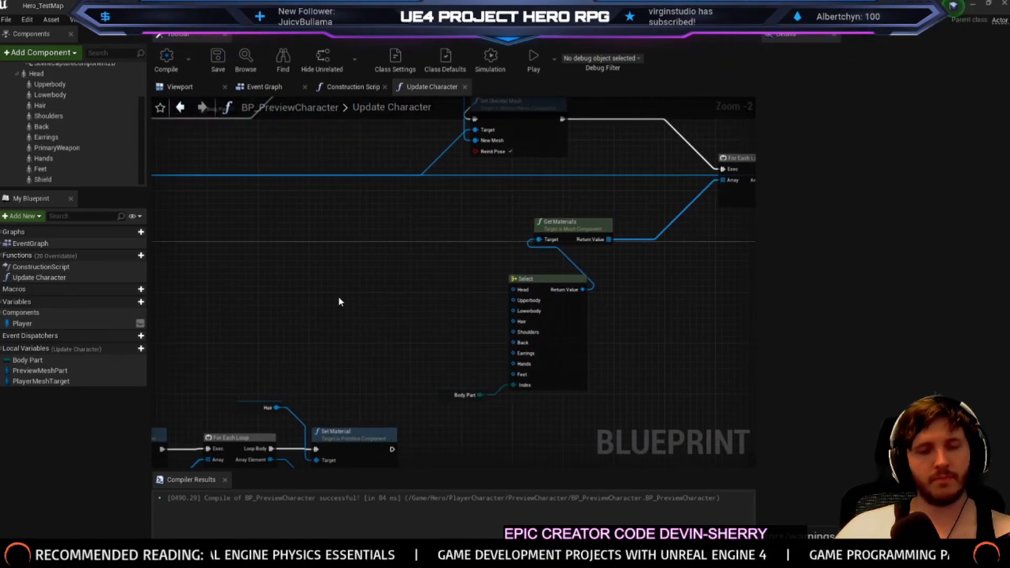
pyautogui.moveTo(453, 394); pyautogui.dragTo(540, 413)
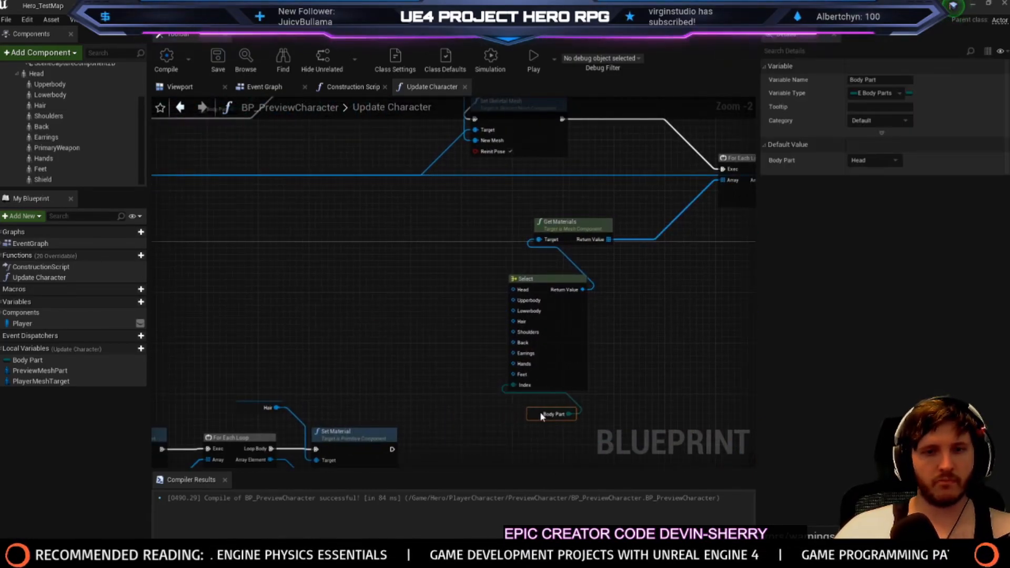
pyautogui.click(392, 344)
pyautogui.hotkey('ctrl', 'v')
# Delete the old hair-only chain of Set Skeletal Mesh, Get Materials, For Each Loop and Set Material with its getters
pyautogui.moveTo(329, 405); pyautogui.dragTo(532, 239, button='right')
pyautogui.scroll(-1, 419, 278)
pyautogui.moveTo(257, 279); pyautogui.dragTo(400, 266, button='right')
pyautogui.moveTo(211, 237); pyautogui.dragTo(544, 367)
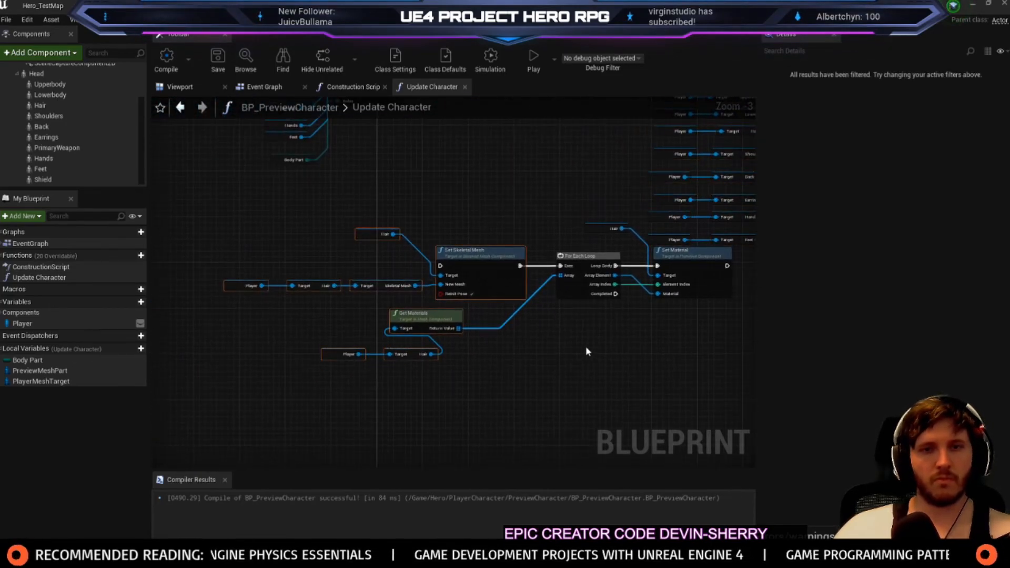
pyautogui.press('Delete')
pyautogui.moveTo(668, 312); pyautogui.dragTo(532, 350, button='right')
pyautogui.moveTo(531, 351); pyautogui.dragTo(445, 296)
pyautogui.press('Delete')
pyautogui.moveTo(428, 249); pyautogui.dragTo(470, 279)
pyautogui.press('Delete')
# Place the copied getter rows beside the materials Select and connect Mesh to Head and every other component to its matching input through Feet
pyautogui.moveTo(493, 230); pyautogui.dragTo(344, 314, button='right')
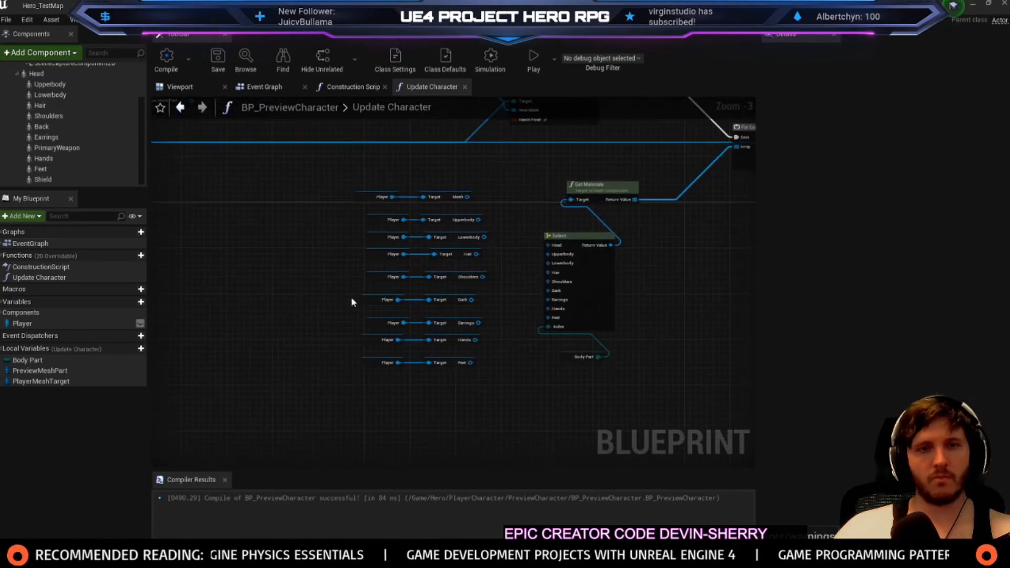
pyautogui.moveTo(335, 186); pyautogui.dragTo(484, 368)
pyautogui.scroll(2, 455, 236)
pyautogui.moveTo(459, 190); pyautogui.dragTo(571, 257)
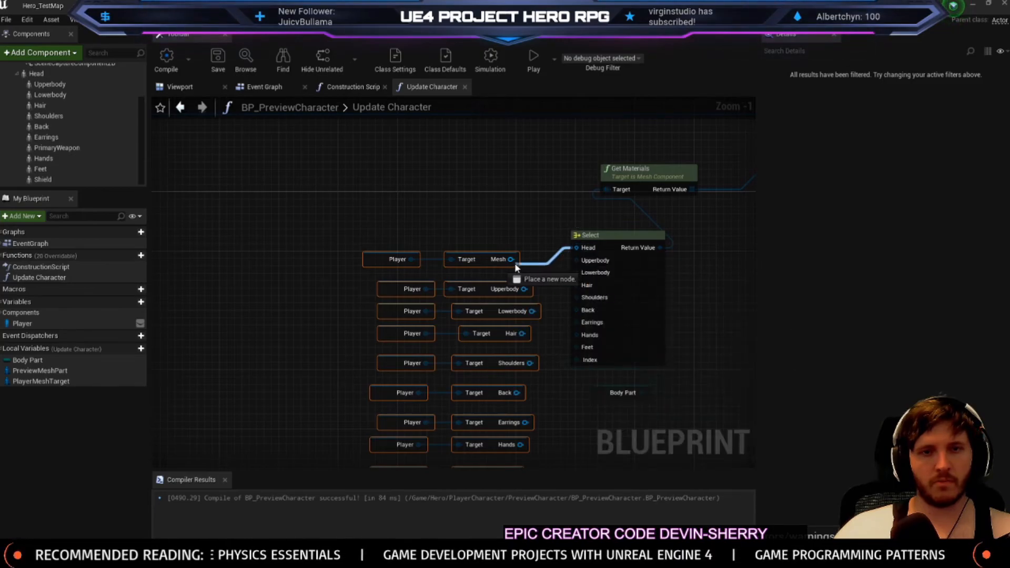
pyautogui.moveTo(515, 291); pyautogui.dragTo(568, 270)
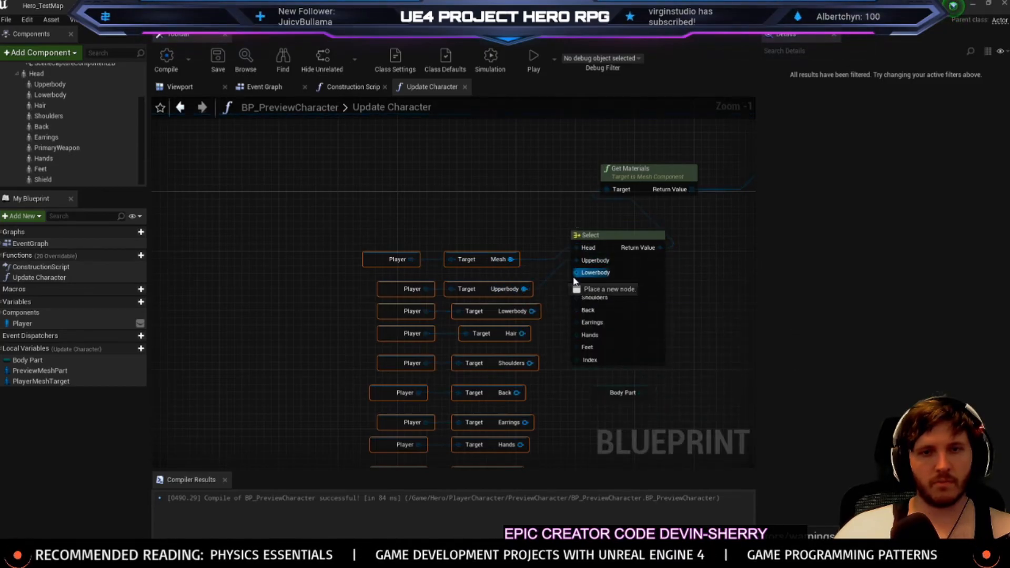
pyautogui.moveTo(538, 314); pyautogui.dragTo(559, 375)
pyautogui.moveTo(576, 340); pyautogui.dragTo(577, 335)
pyautogui.moveTo(540, 385); pyautogui.dragTo(534, 289, button='right')
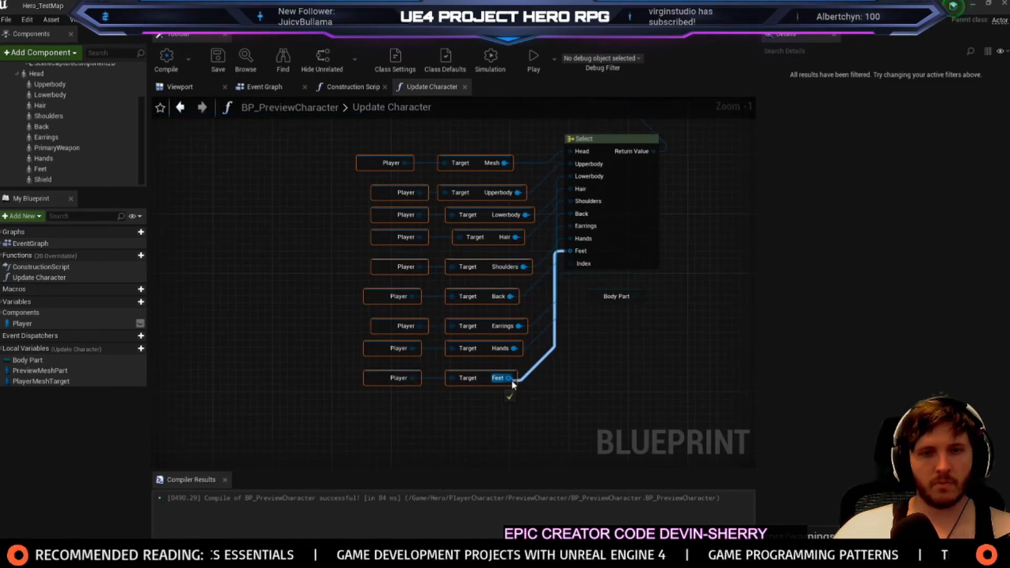
pyautogui.moveTo(512, 380); pyautogui.dragTo(511, 380)
# Add a PreviewMeshPart getter above the last For Each Loop and connect it to the Target of Set Material
pyautogui.scroll(-2, 508, 372)
pyautogui.moveTo(508, 373); pyautogui.dragTo(432, 409, button='right')
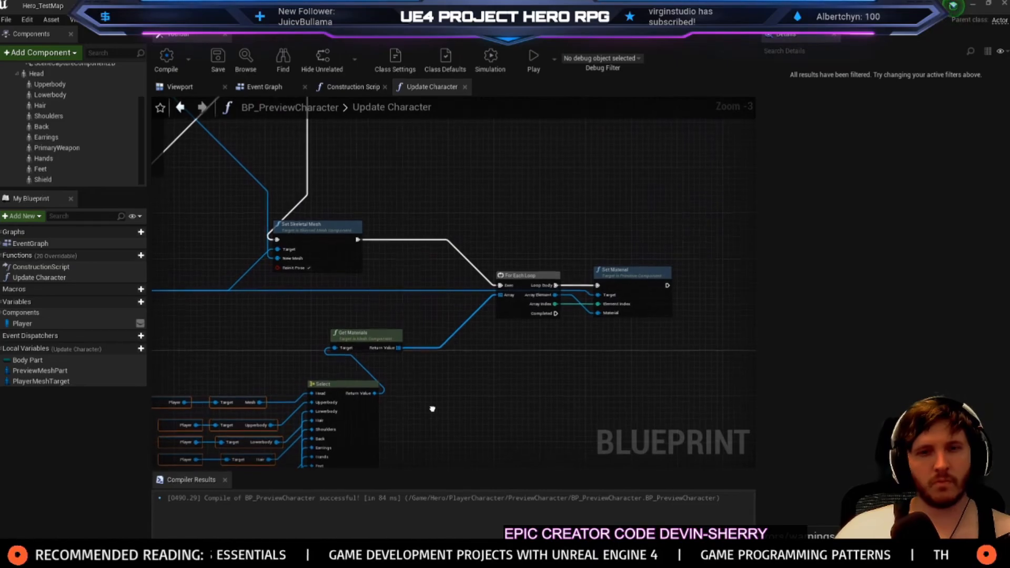
pyautogui.moveTo(424, 308); pyautogui.dragTo(755, 352, button='right')
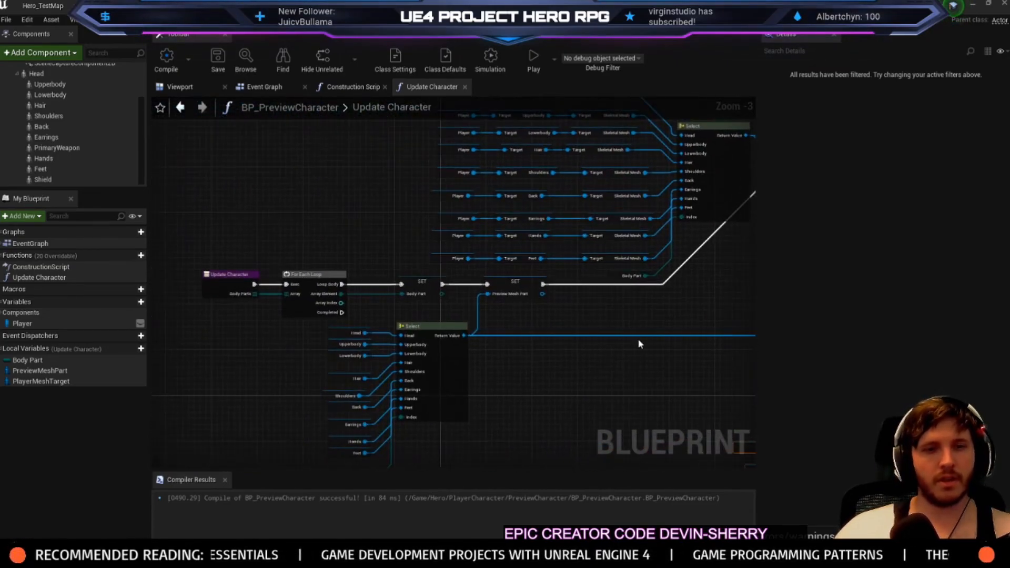
pyautogui.moveTo(632, 357); pyautogui.dragTo(279, 330, button='right')
pyautogui.scroll(4, 465, 323)
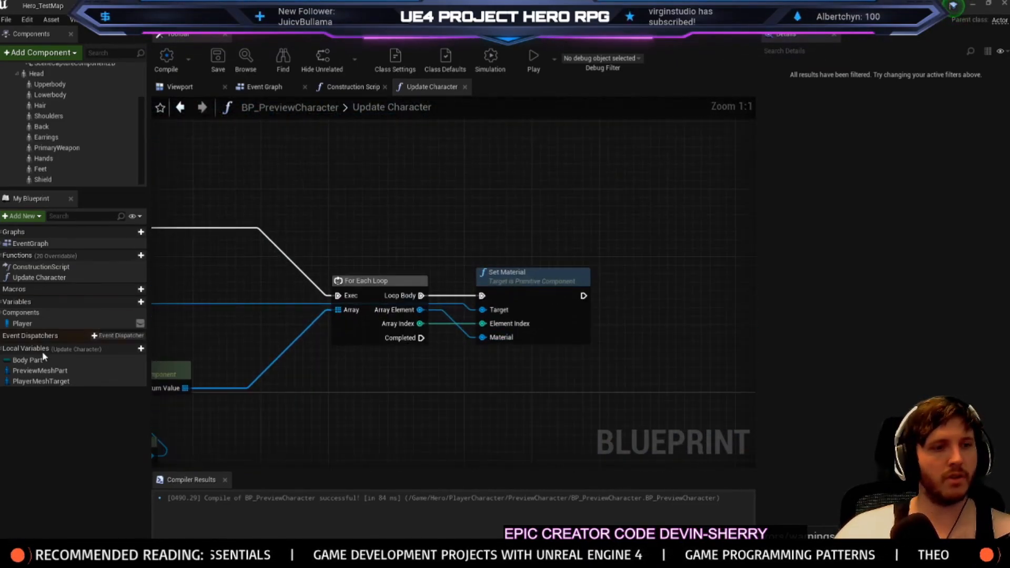
pyautogui.moveTo(39, 370); pyautogui.dragTo(460, 302)
pyautogui.moveTo(406, 257)
pyautogui.mouseDown()
pyautogui.moveTo(485, 311)
pyautogui.moveTo(406, 259)
pyautogui.mouseUp()
pyautogui.hotkey('ctrl', 'z')
pyautogui.scroll(-5, 405, 260)
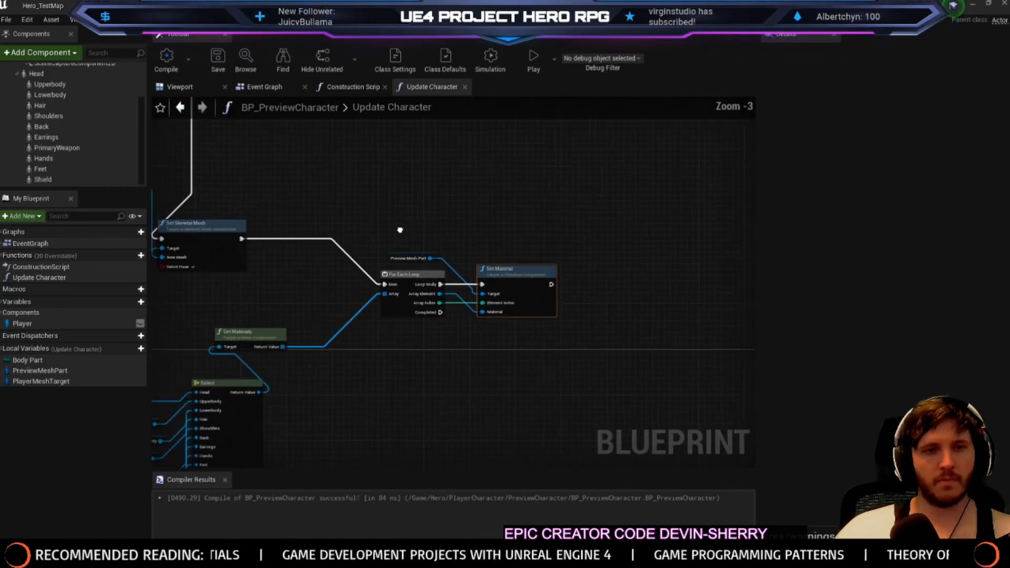
# Compile and save the blueprint, test-play Hero_TestMap in the level editor to check the preview character, and stop the session
pyautogui.click(217, 63)
pyautogui.click(43, 6)
pyautogui.click(647, 46)
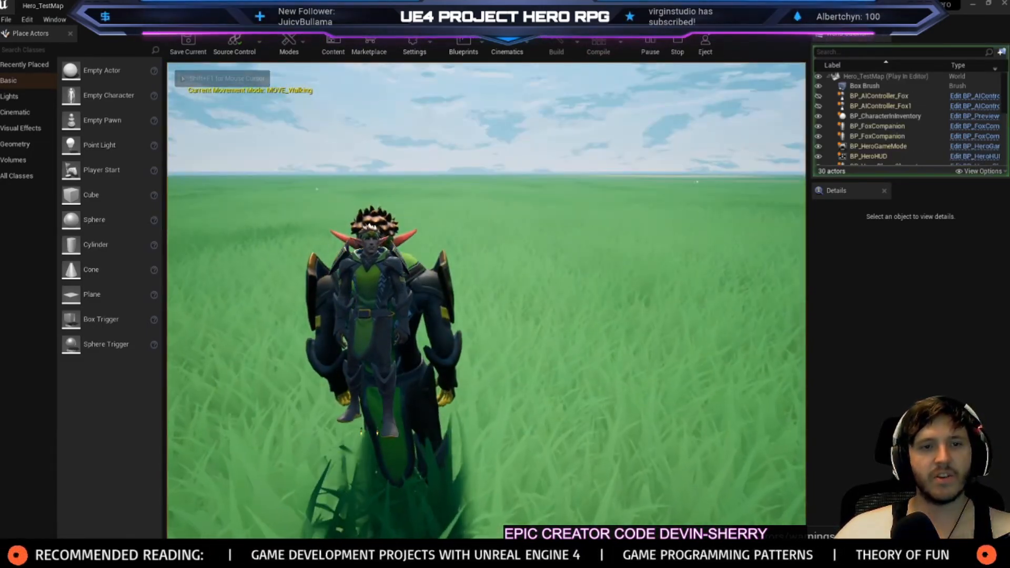
pyautogui.press('Escape')
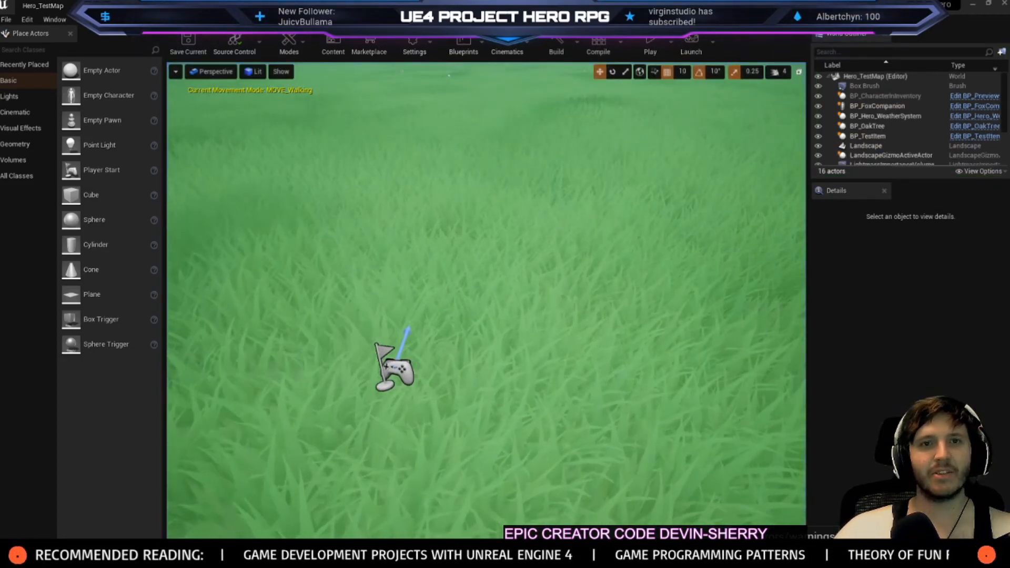
# In BP_PreviewCharacter, set the parent socket of Earrings to head_accessories and that of Back to back_accessories
pyautogui.hotkey('ctrl', 'Tab')
pyautogui.click(73, 138)
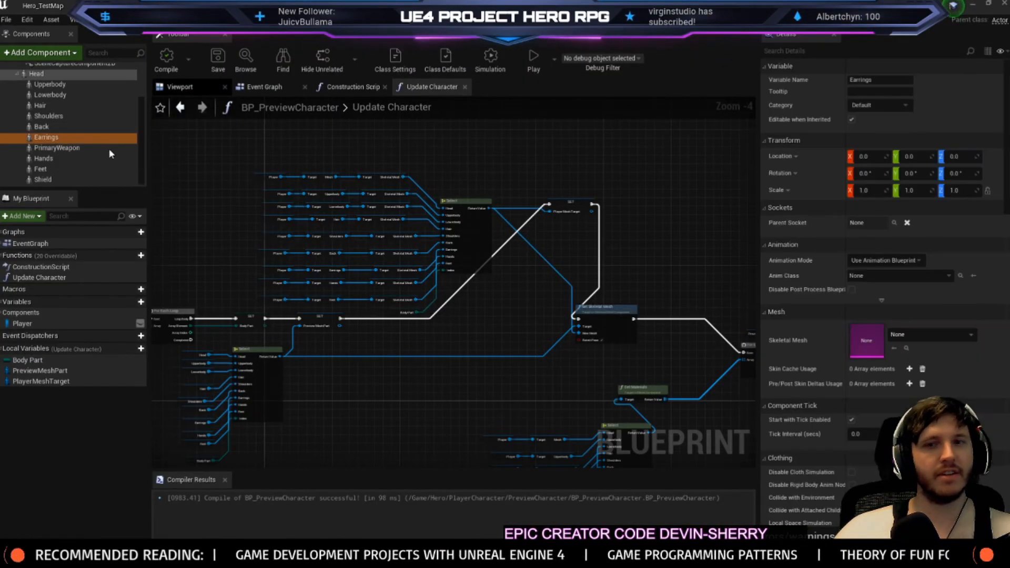
pyautogui.click(894, 223)
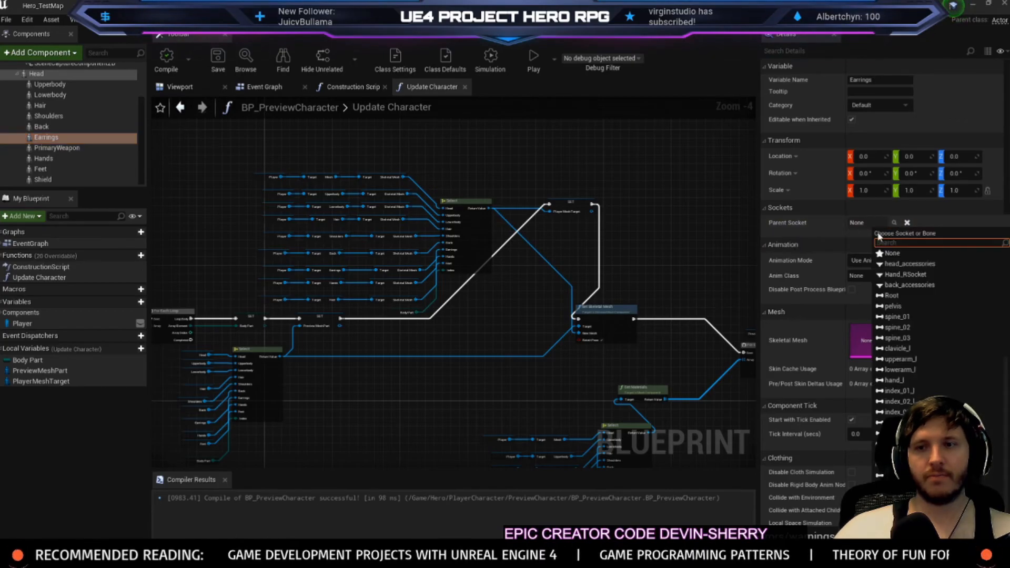
pyautogui.click(912, 274)
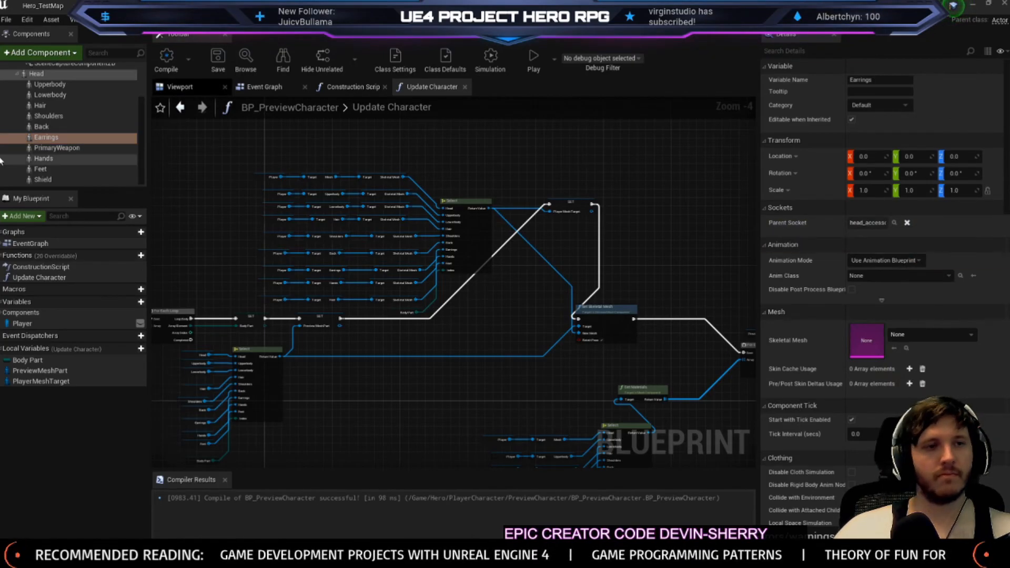
pyautogui.click(45, 126)
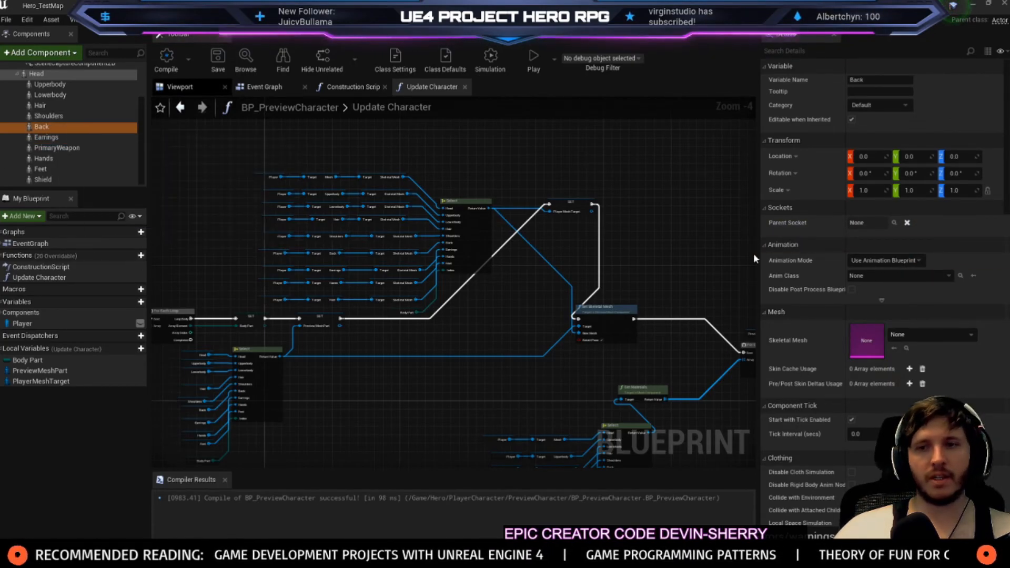
pyautogui.click(893, 223)
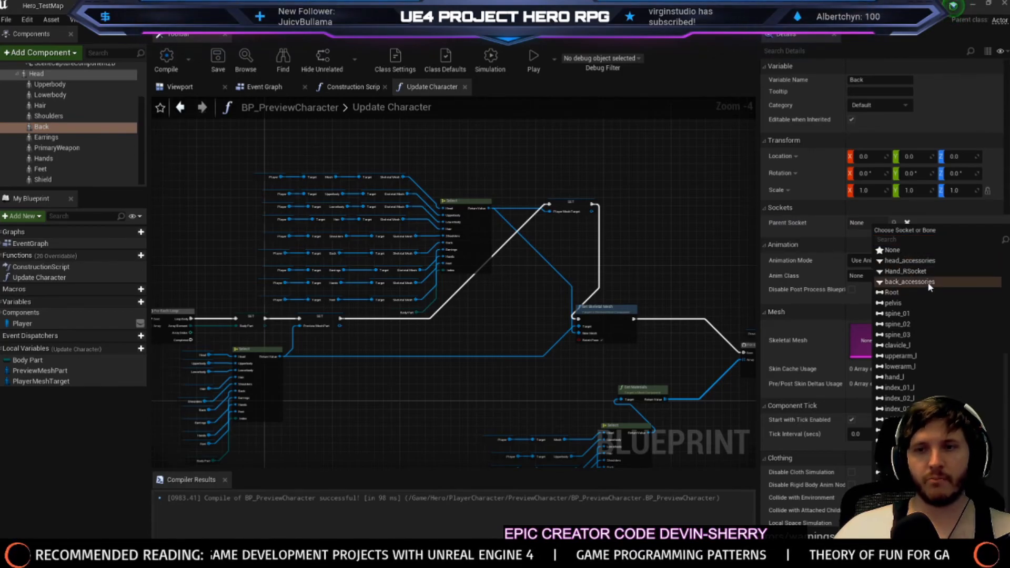
pyautogui.click(911, 282)
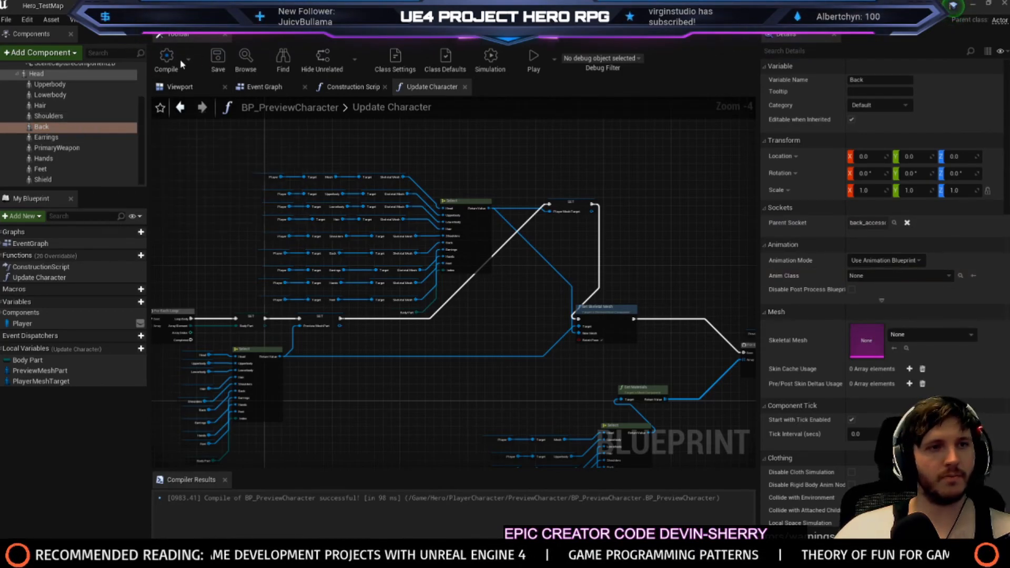
# Save the blueprint, play Hero_TestMap full screen and run the player forward to compare it with the preview character
pyautogui.click(219, 58)
pyautogui.click(43, 5)
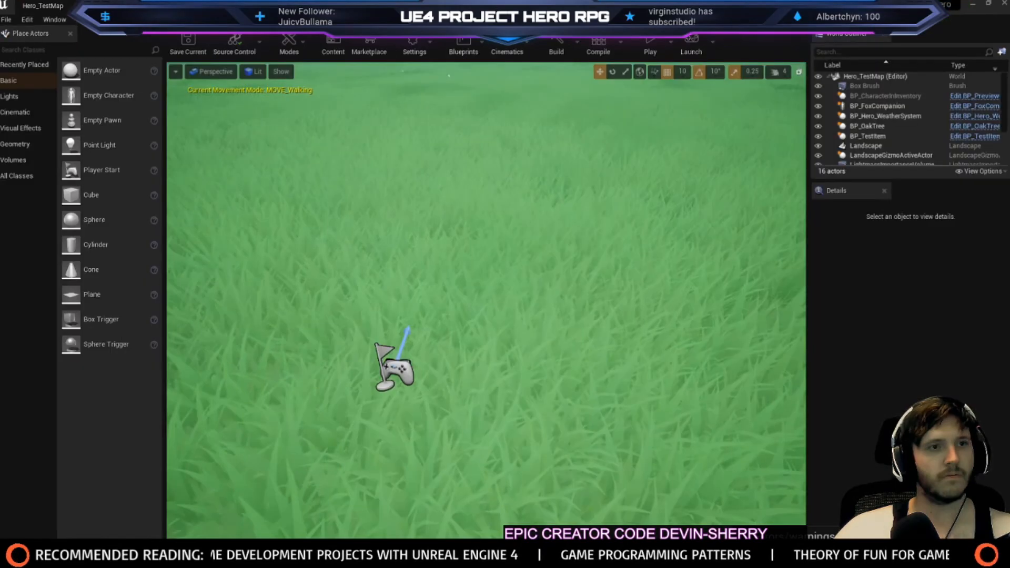
pyautogui.click(650, 46)
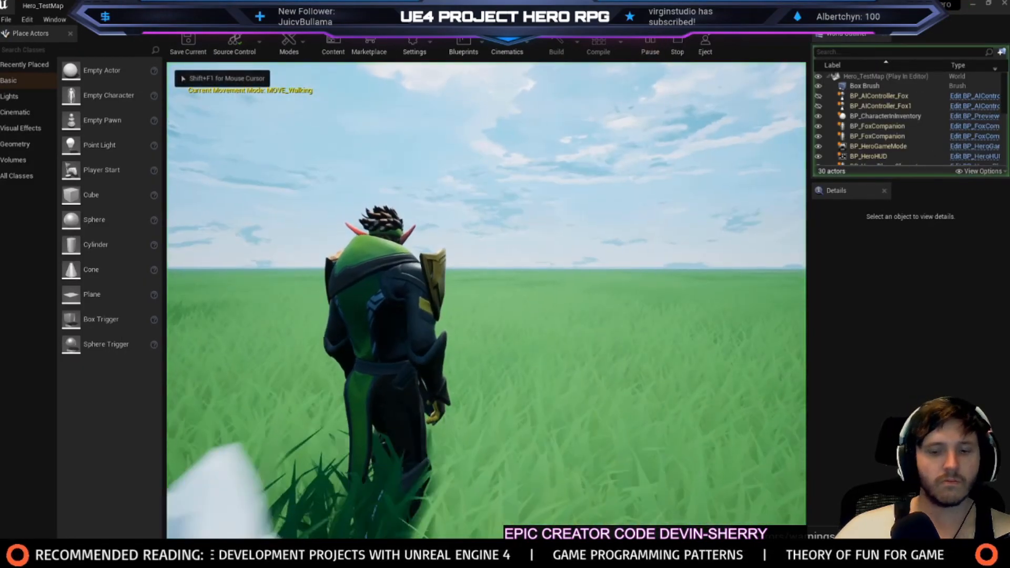
pyautogui.press('F11')
pyautogui.press('i')
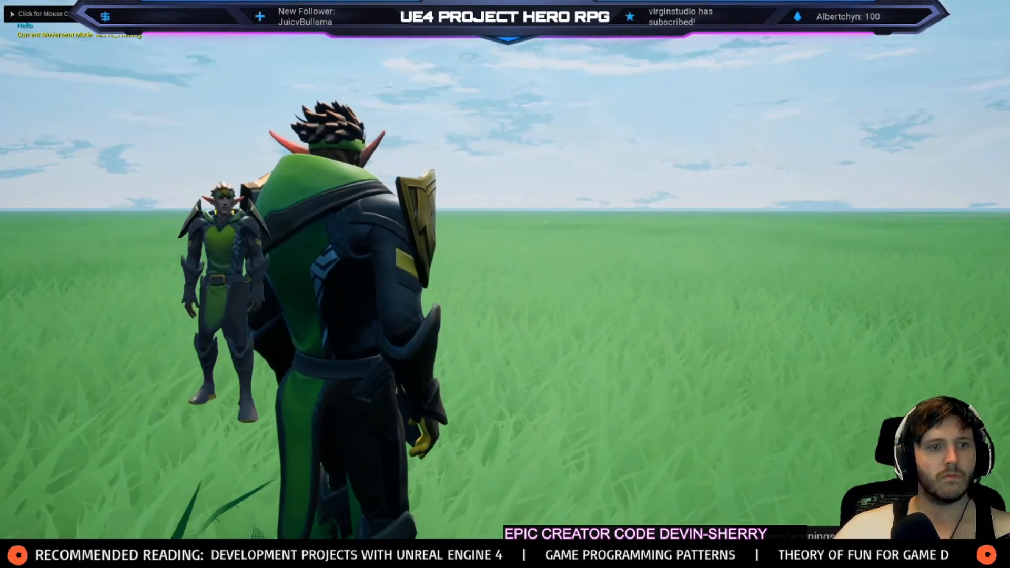
pyautogui.press('w')
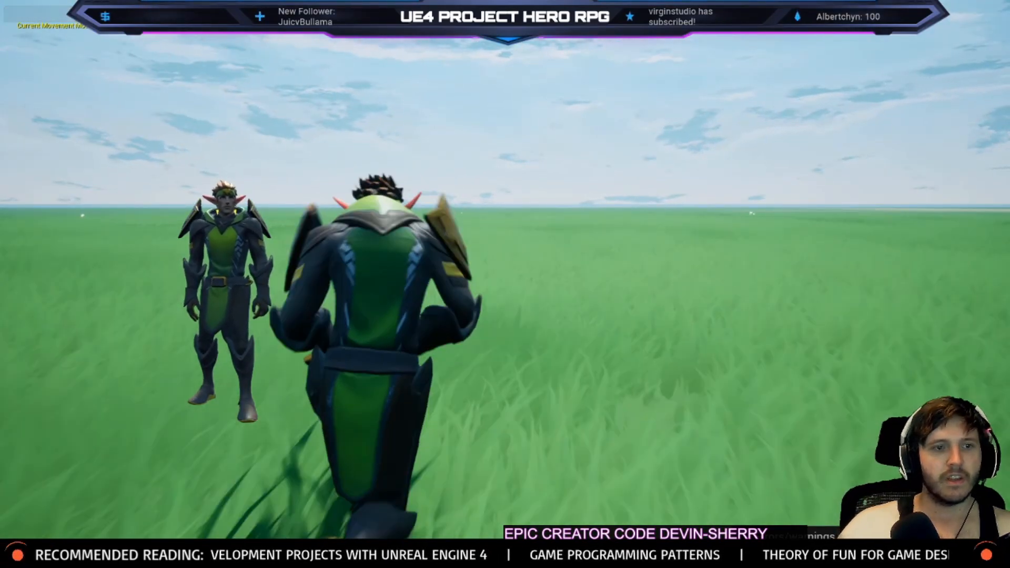
# End the test play, set the parent socket of BP_PreviewCharacter's Shoulders component to back_accessories, and save the blueprint
pyautogui.press('Escape')
pyautogui.press('F11')
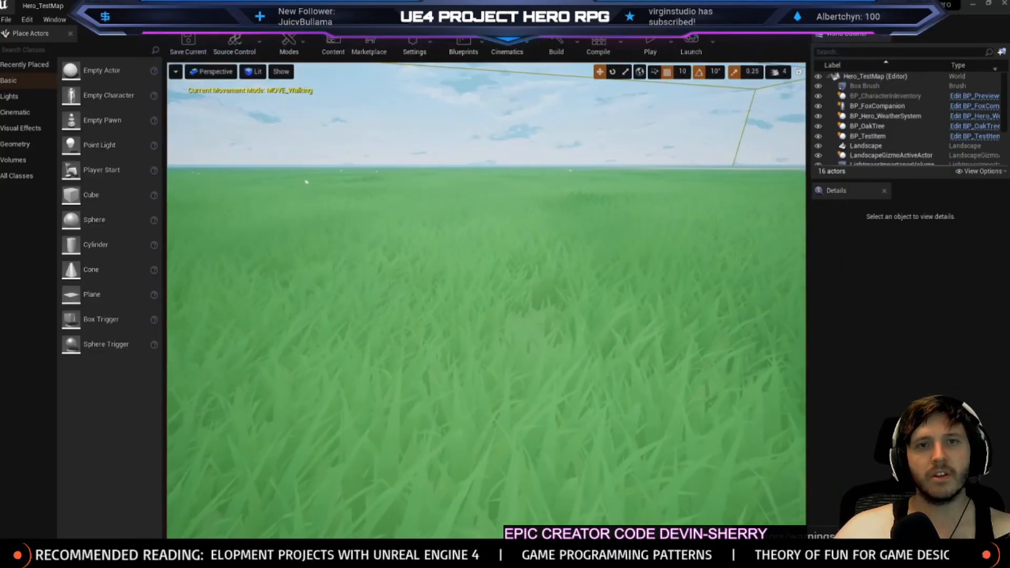
pyautogui.click(121, 6)
pyautogui.click(46, 116)
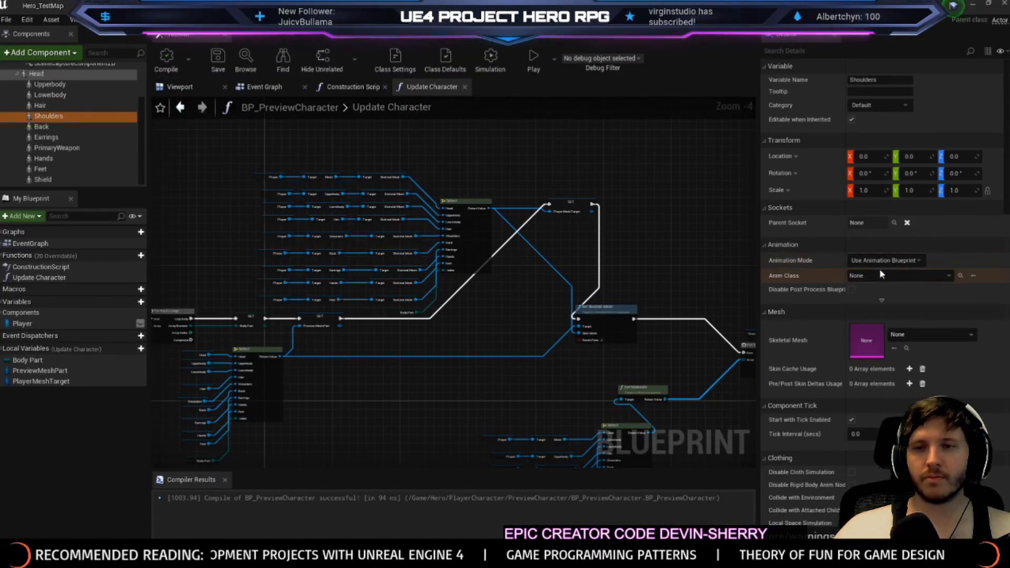
pyautogui.click(892, 223)
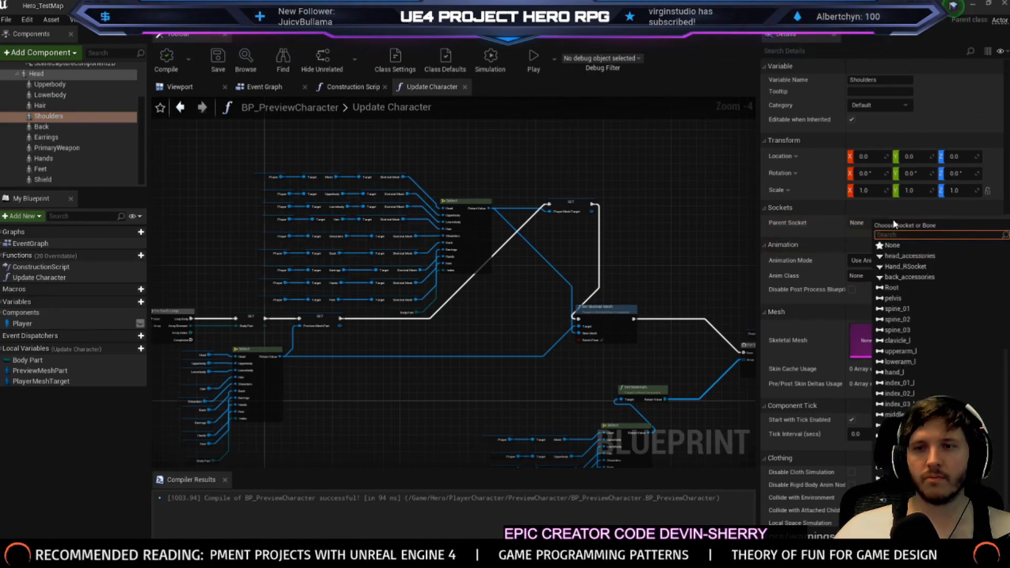
pyautogui.click(903, 277)
pyautogui.click(218, 62)
# Play Hero_TestMap full screen, bring up the preview character to check its shoulder armour, and end the session
pyautogui.click(43, 6)
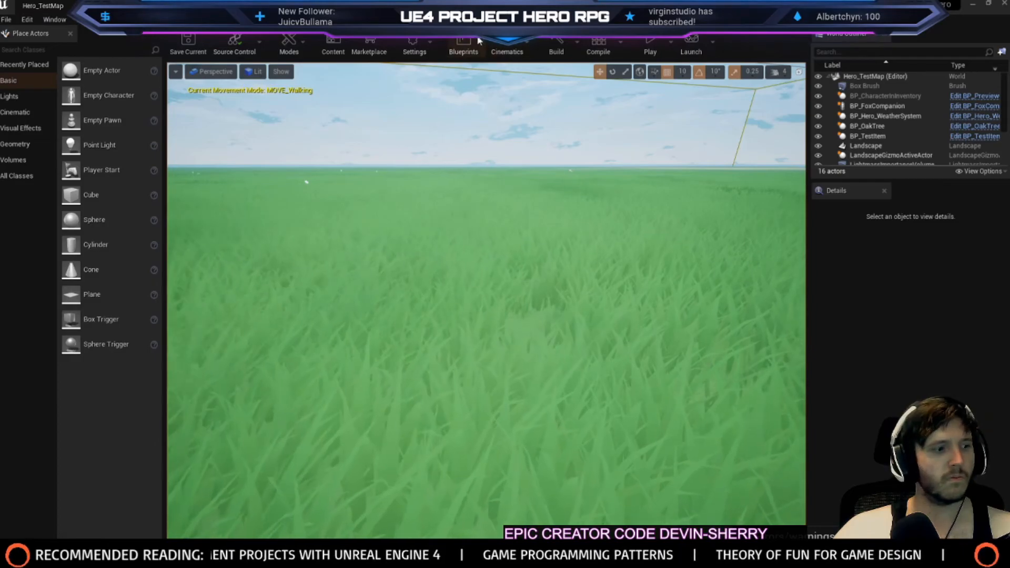
pyautogui.click(651, 45)
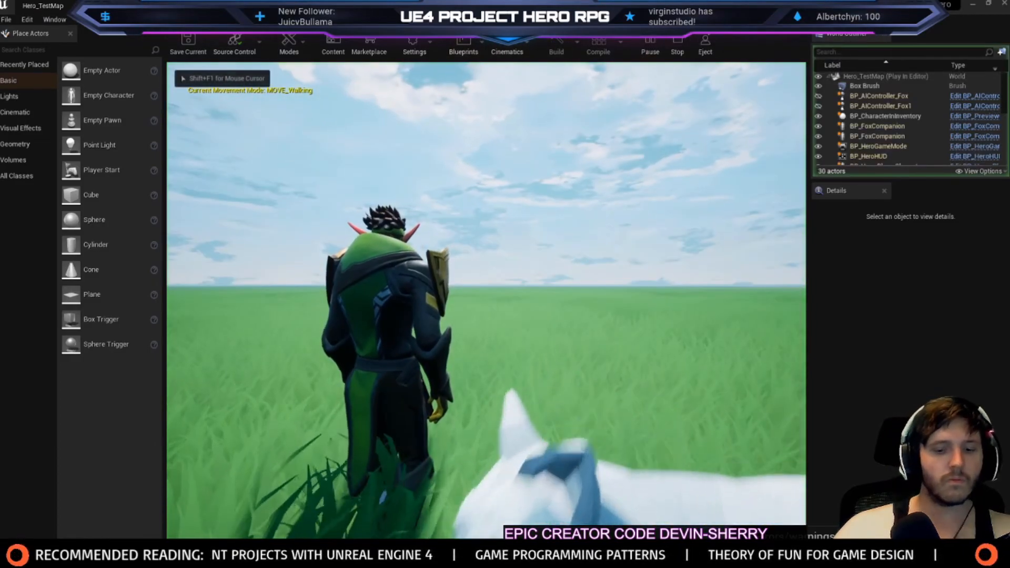
pyautogui.press('F11')
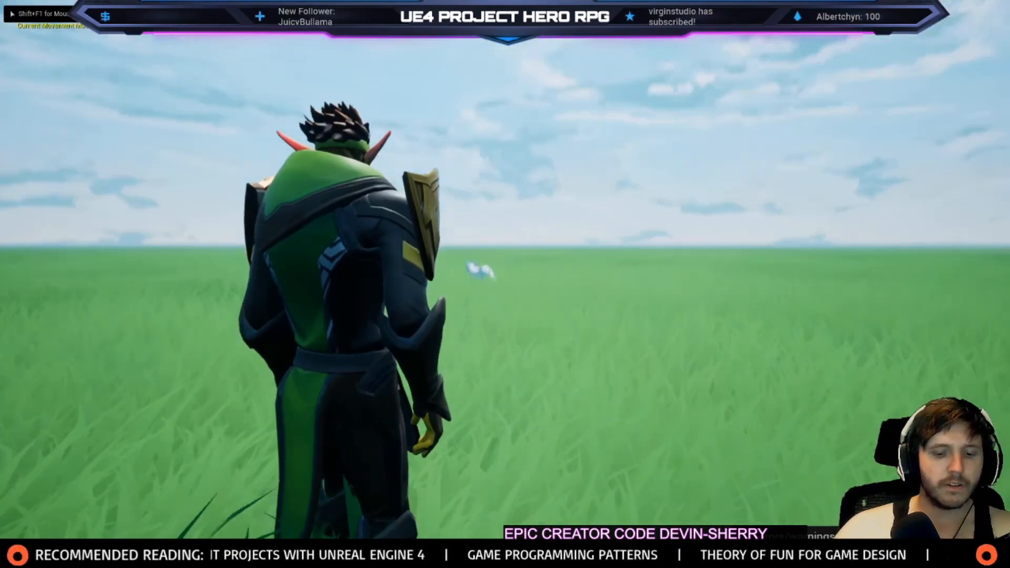
pyautogui.press('i')
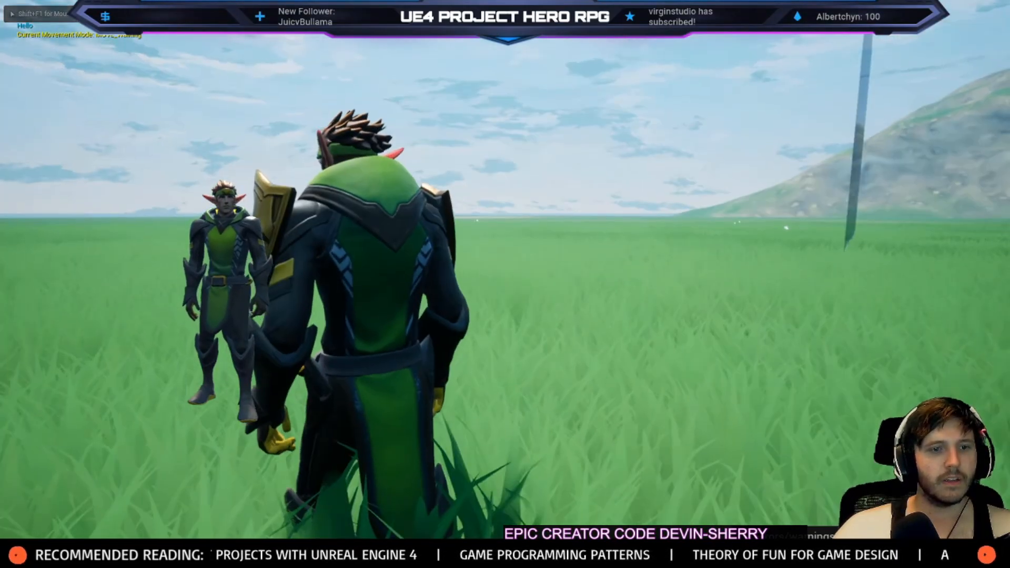
pyautogui.press('Escape')
pyautogui.press('F11')
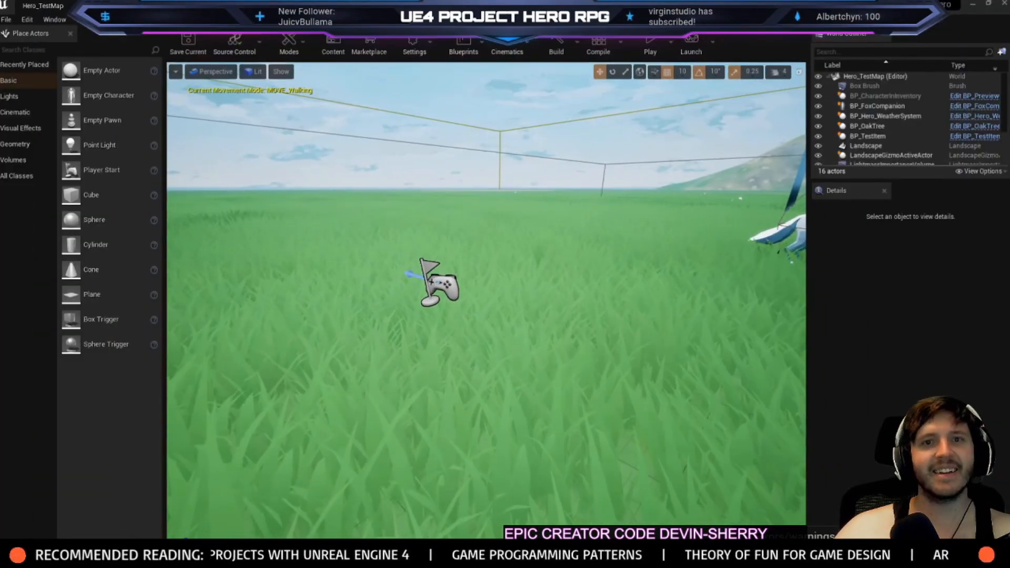
# Examine the Back component in BP_Hero_PlayerCharacter and the body-part socket attachments in the AHeroPlayerCharacter constructor code in the code editor
pyautogui.hotkey('ctrl', 'Tab')
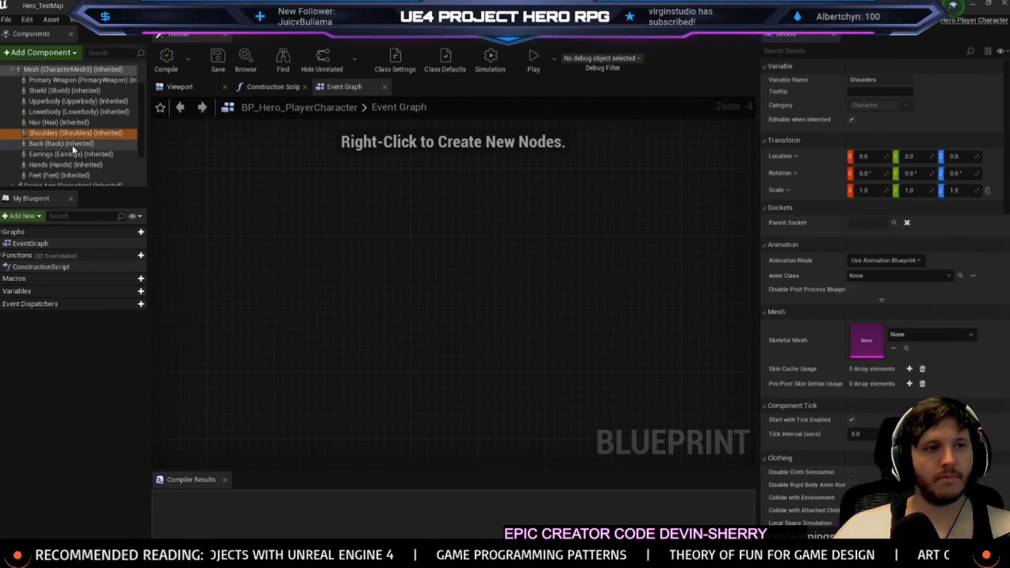
pyautogui.click(72, 146)
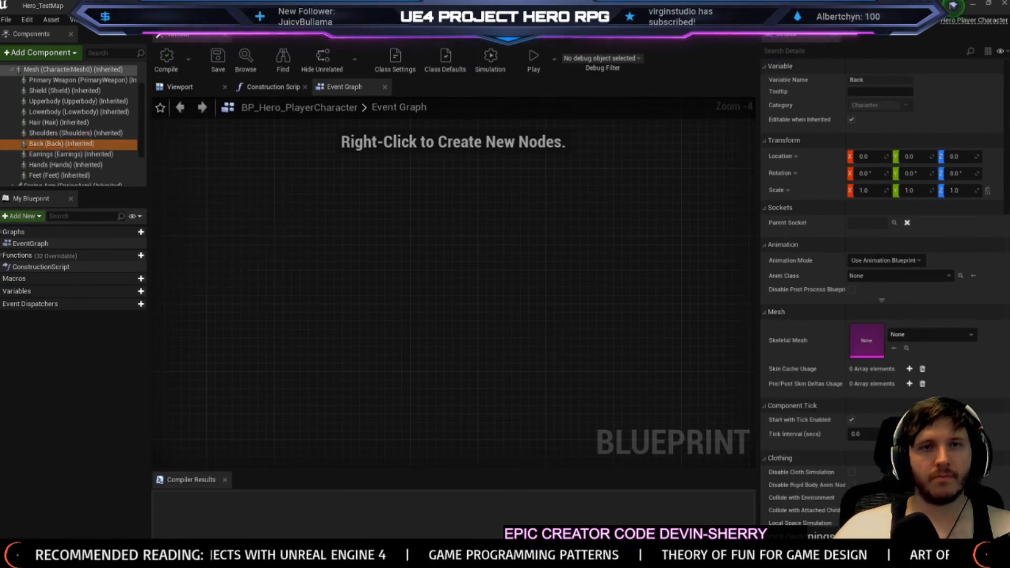
pyautogui.hotkey('alt', 'Tab')
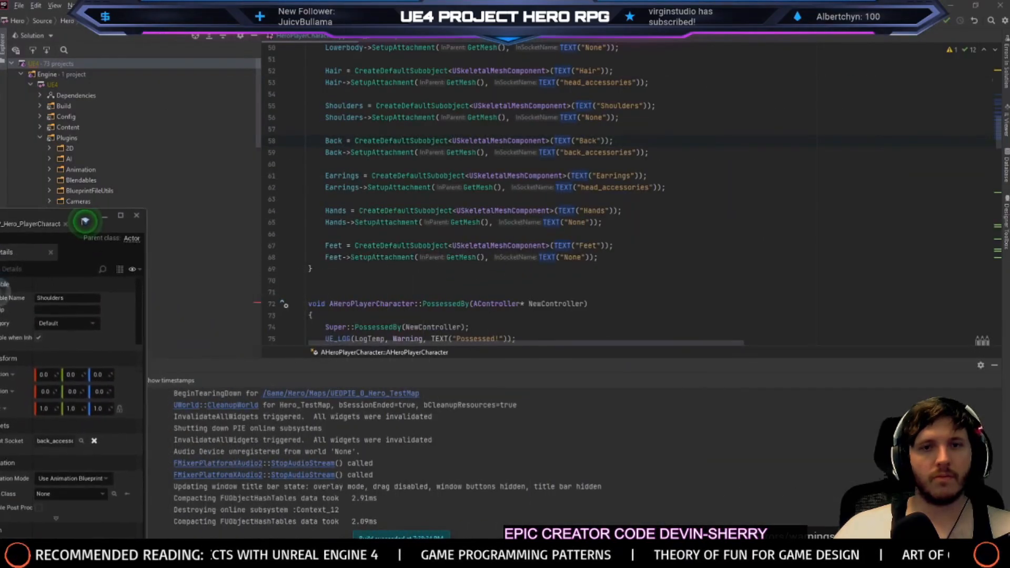
pyautogui.scroll(3, 485, 197)
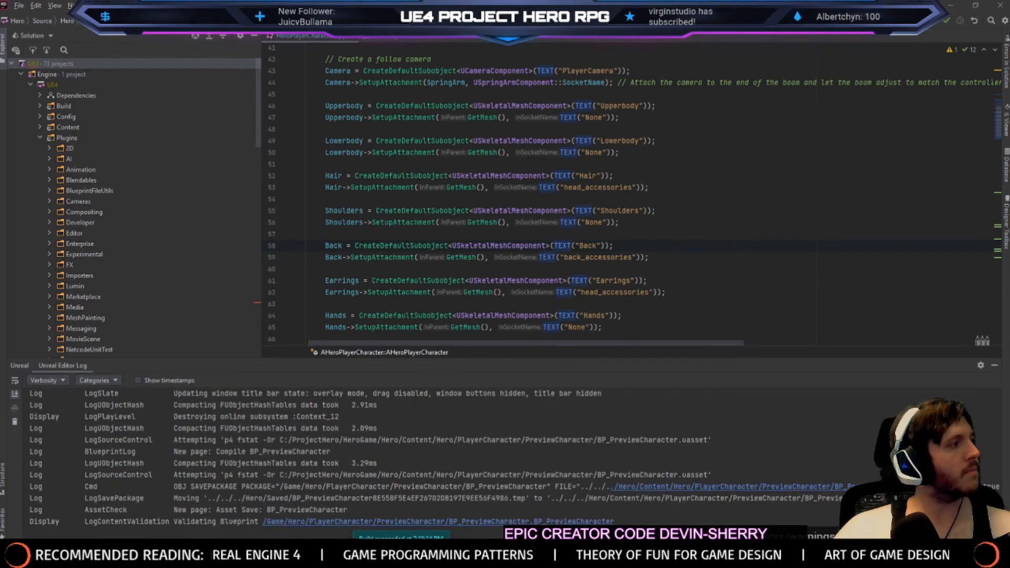
pyautogui.moveTo(0, 177); pyautogui.dragTo(779, 3)
# Play Hero_TestMap full screen again, compare the preview character with the player, and return to the windowed view
pyautogui.click(43, 6)
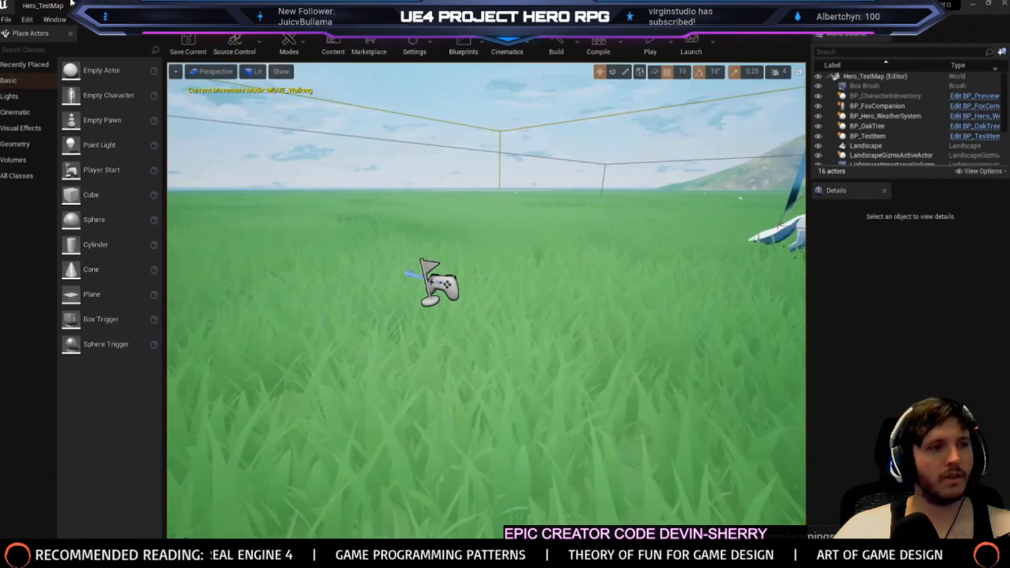
pyautogui.click(651, 42)
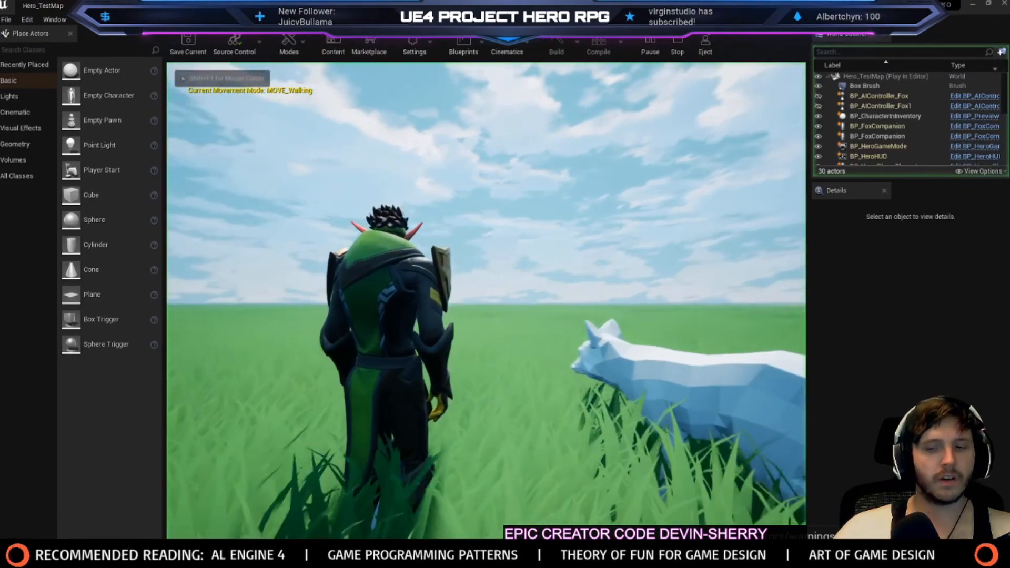
pyautogui.press('F11')
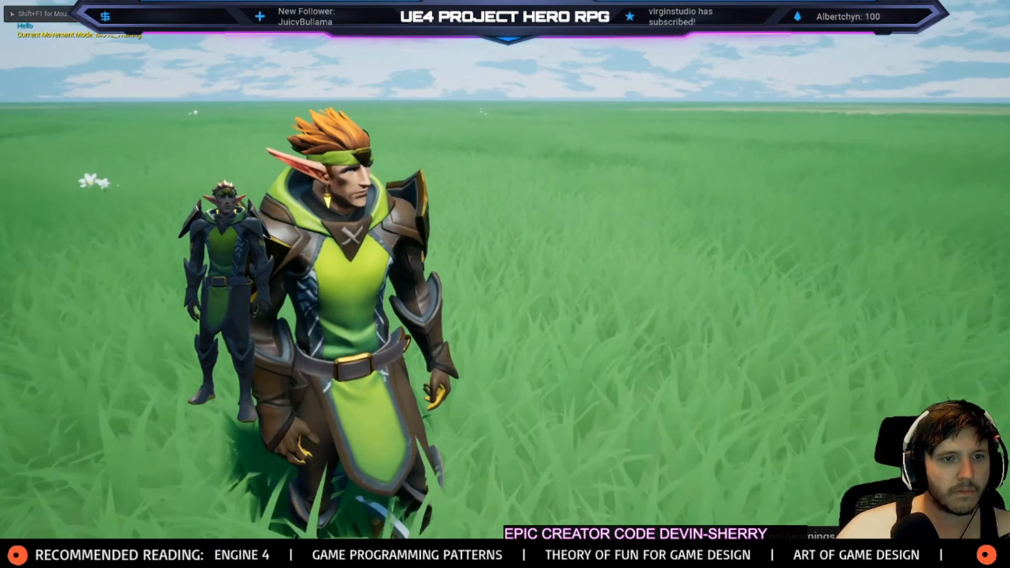
pyautogui.press('w')
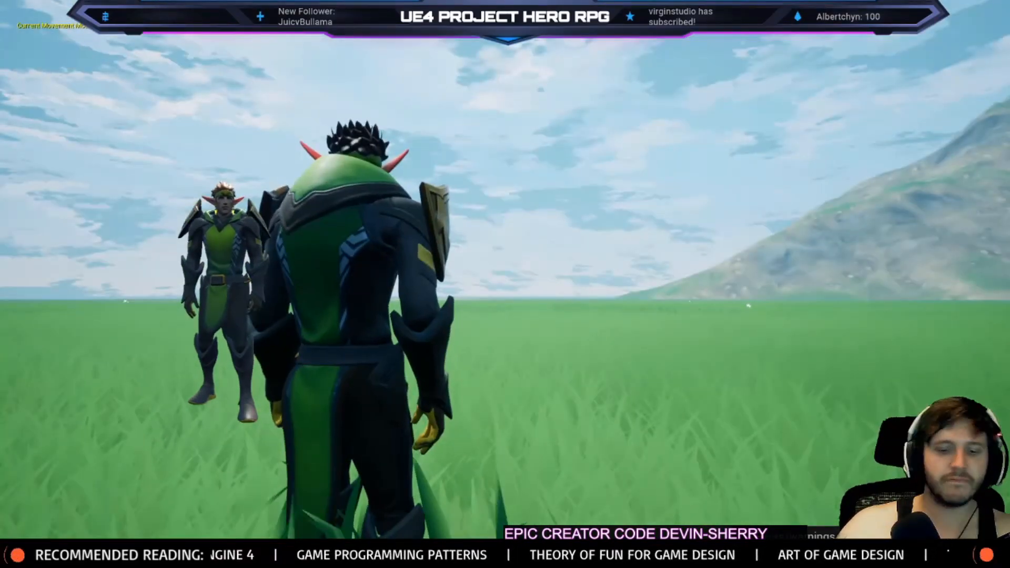
pyautogui.press('F11')
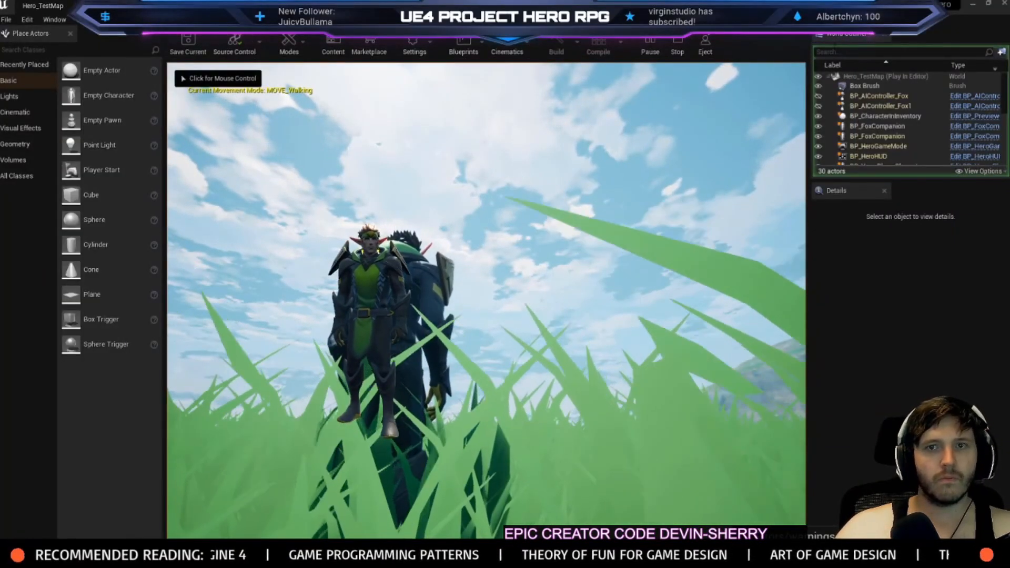
# Eject from the player during play and fly the camera to the preview character actor to view it from behind
pyautogui.click(706, 51)
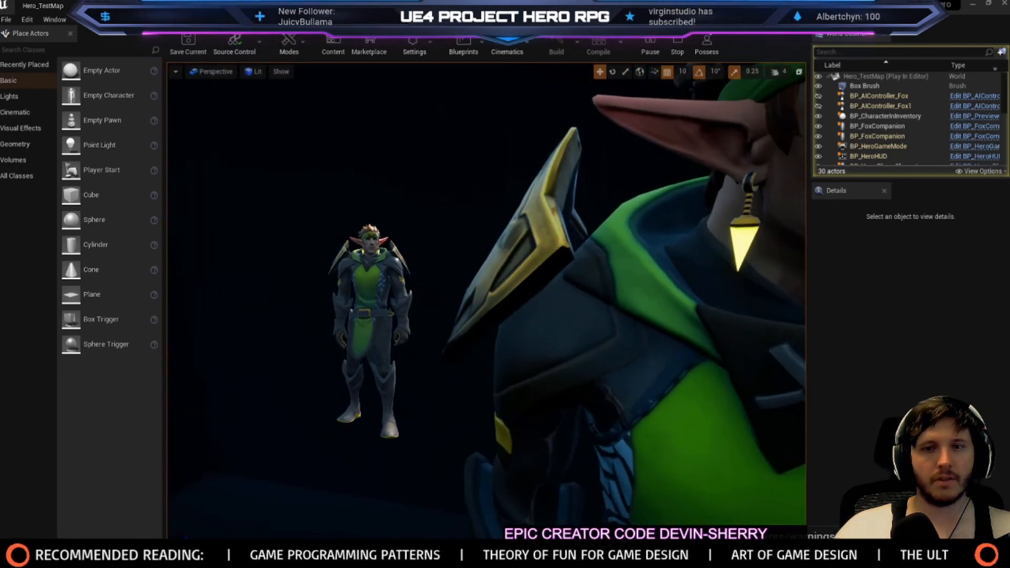
pyautogui.click(701, 53)
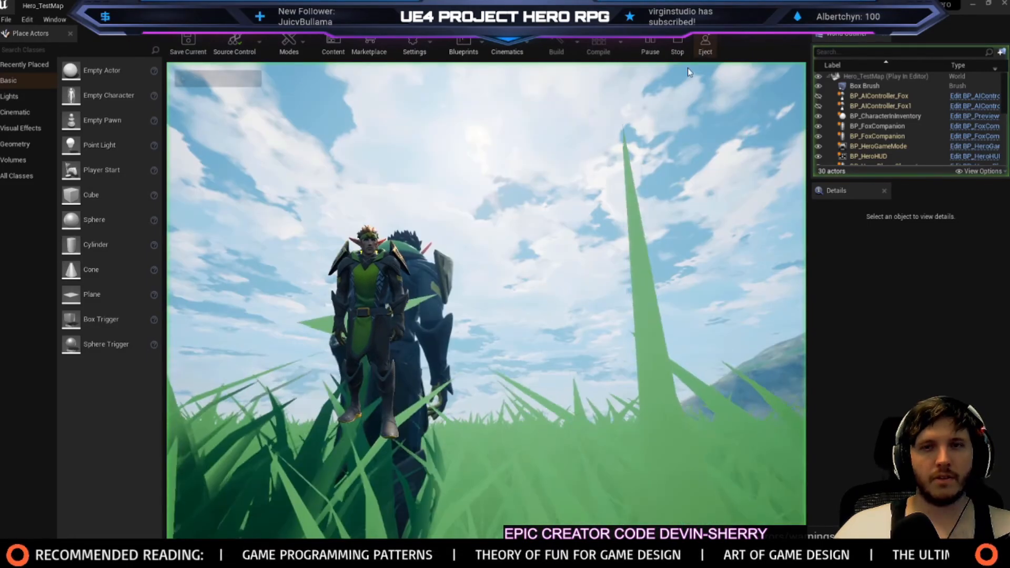
pyautogui.click(560, 264)
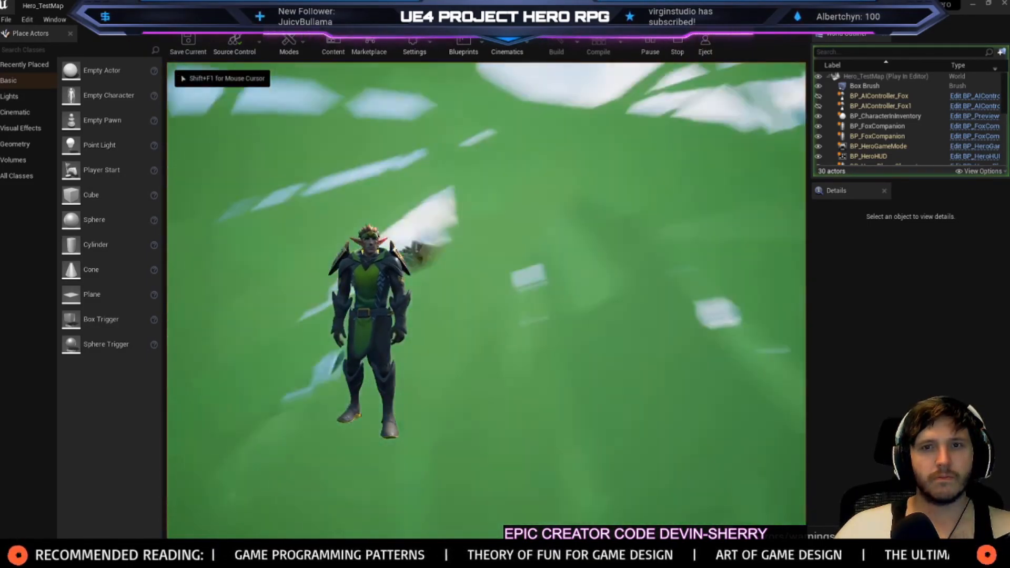
pyautogui.hotkey('shift', 'F1')
pyautogui.click(705, 46)
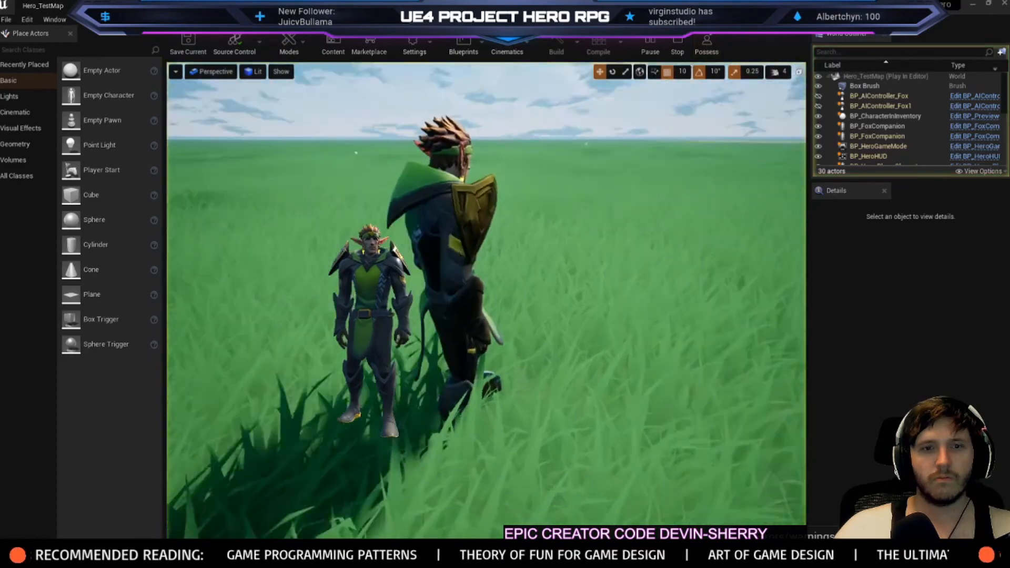
pyautogui.moveTo(564, 279); pyautogui.dragTo(526, 321, button='right')
pyautogui.press('w')
pyautogui.press('w')
pyautogui.press('s')
pyautogui.press('w')
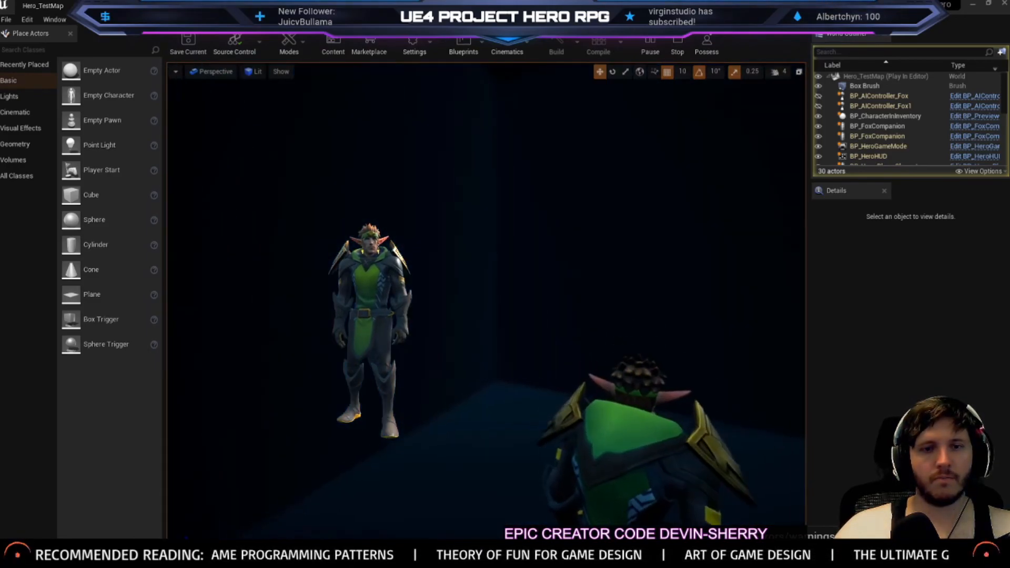
# Select the BP_CharacterInInventory actor, inspect its inherited Earrings and Shoulders components, and stop the play session
pyautogui.click(635, 442)
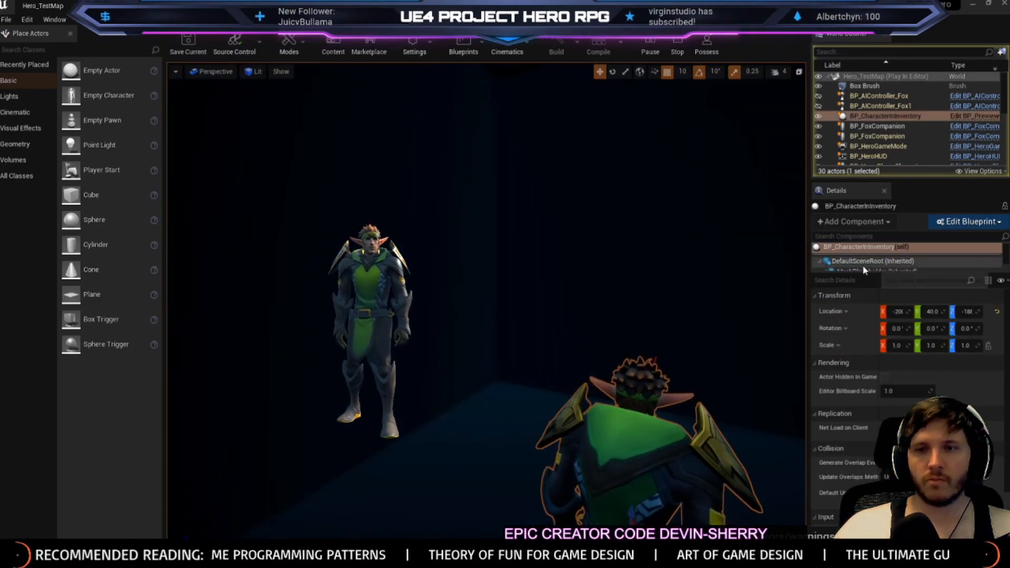
pyautogui.moveTo(863, 274); pyautogui.dragTo(863, 361)
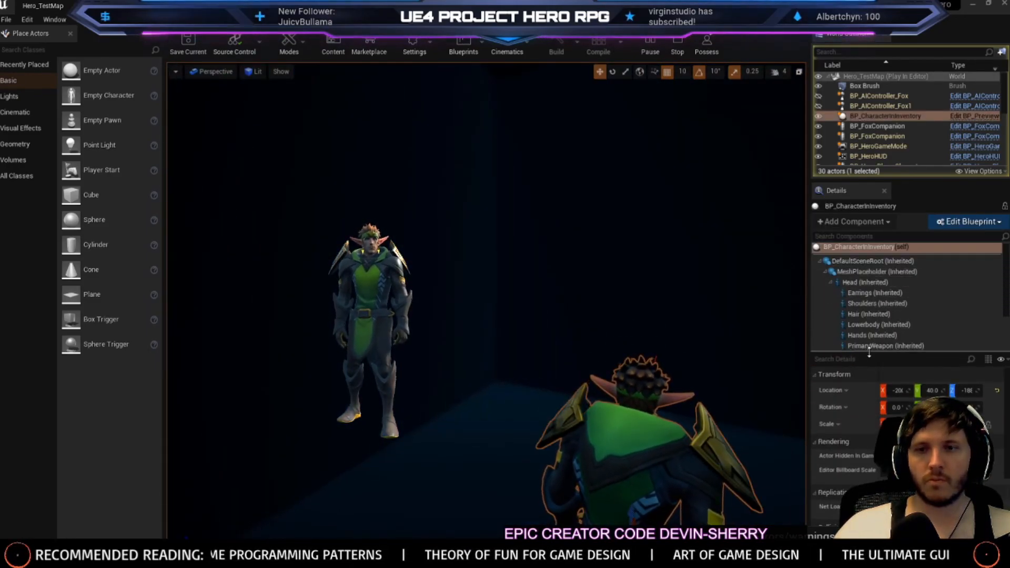
pyautogui.click(859, 292)
pyautogui.click(878, 304)
pyautogui.moveTo(487, 300); pyautogui.dragTo(521, 313, button='right')
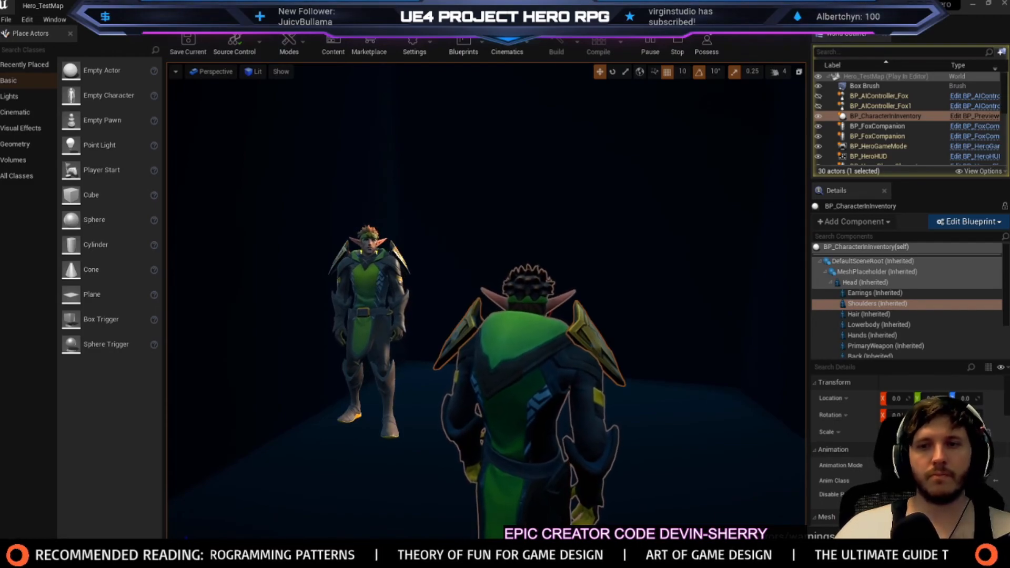
pyautogui.click(678, 46)
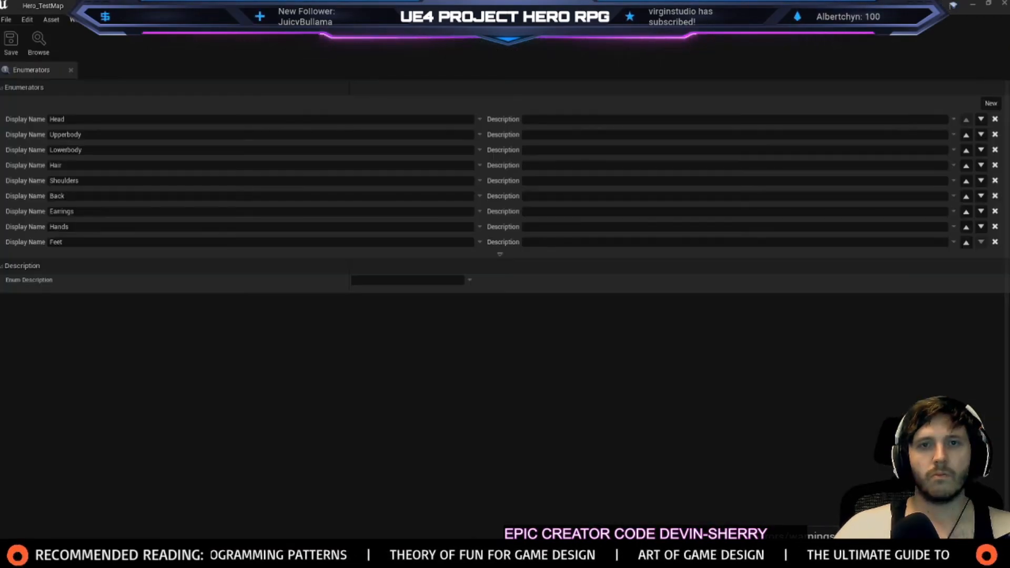
# Return to BP_PreviewCharacter, look at its viewport, and open its Construction Script graph
pyautogui.click(221, 6)
pyautogui.moveTo(505, 4); pyautogui.dragTo(1, 169)
pyautogui.moveTo(1, 204); pyautogui.dragTo(547, 2)
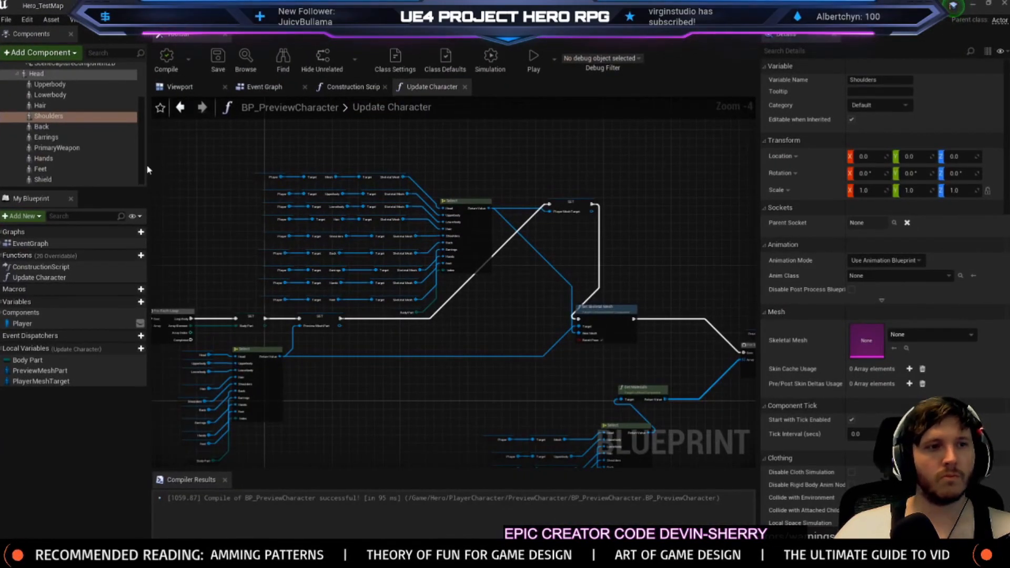
pyautogui.click(180, 87)
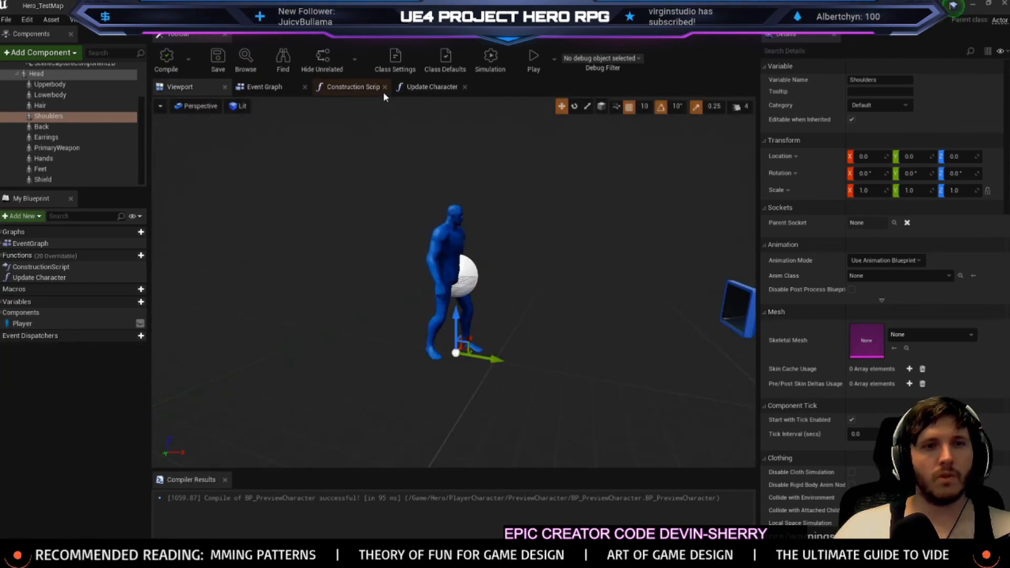
pyautogui.click(353, 87)
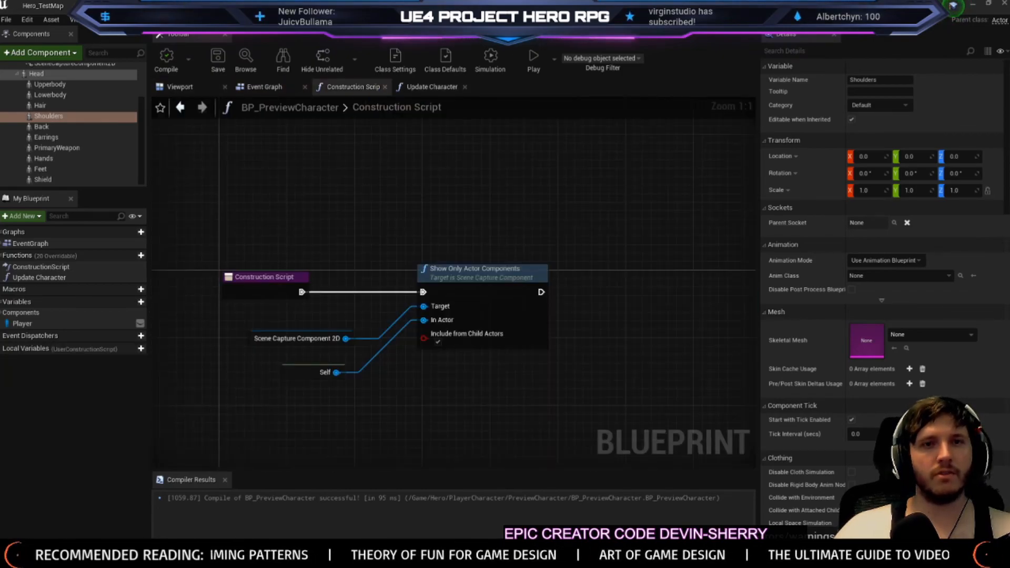
# Copy the commented Set Master Pose Component group with its mesh getters from BP_Hero_PlayerCharacter's Construction Script
pyautogui.click(311, 6)
pyautogui.click(289, 88)
pyautogui.moveTo(172, 144); pyautogui.dragTo(611, 419)
pyautogui.moveTo(653, 450); pyautogui.dragTo(711, 488)
pyautogui.moveTo(693, 200); pyautogui.dragTo(687, 467, button='right')
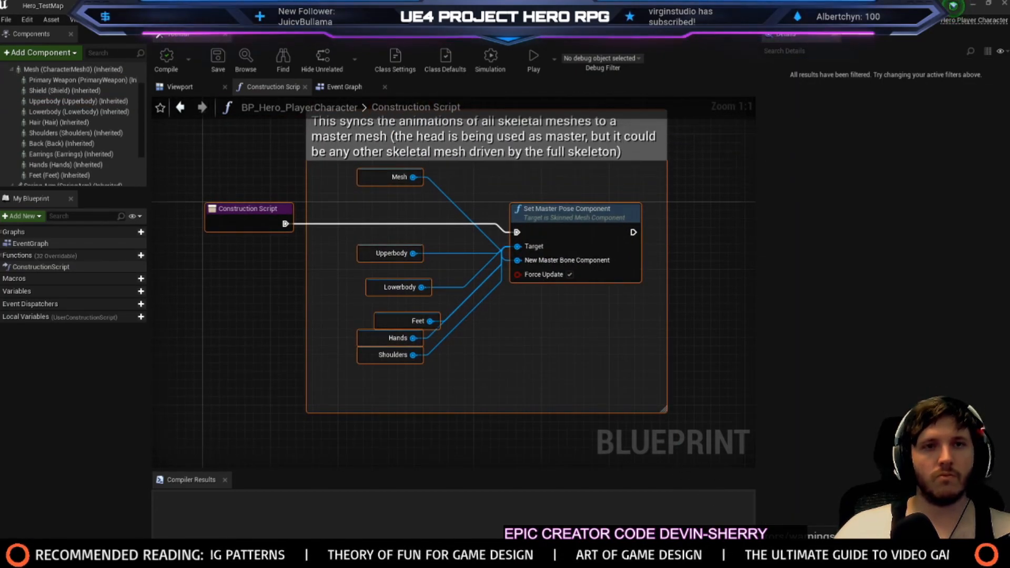
# Paste the group into BP_PreviewCharacter's Construction Script and connect Show Only Actor Components to the execution input of Set Master Pose Component
pyautogui.click(221, 6)
pyautogui.moveTo(615, 322); pyautogui.dragTo(483, 291, button='right')
pyautogui.hotkey('ctrl', 'v')
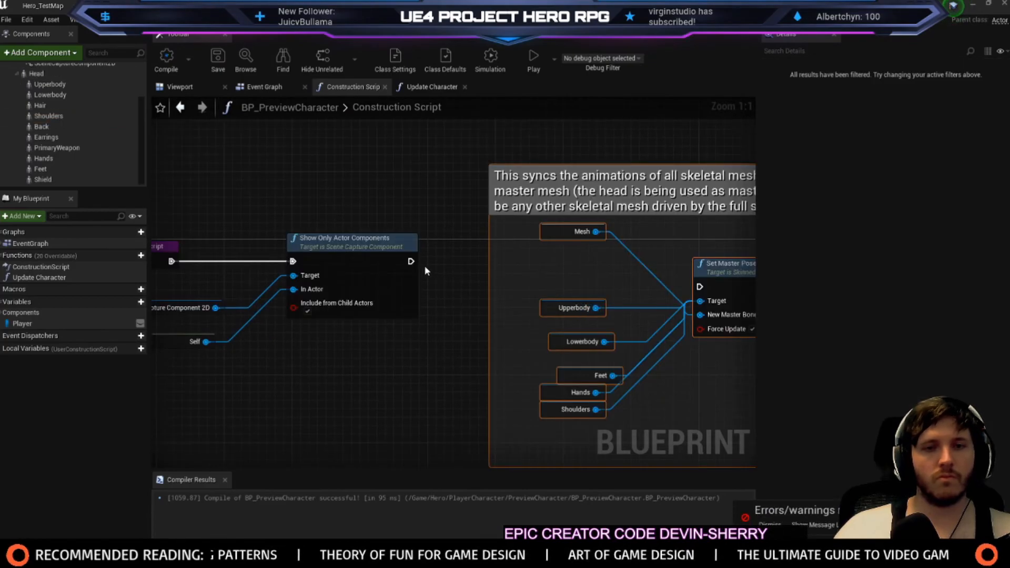
pyautogui.moveTo(707, 291); pyautogui.dragTo(702, 288)
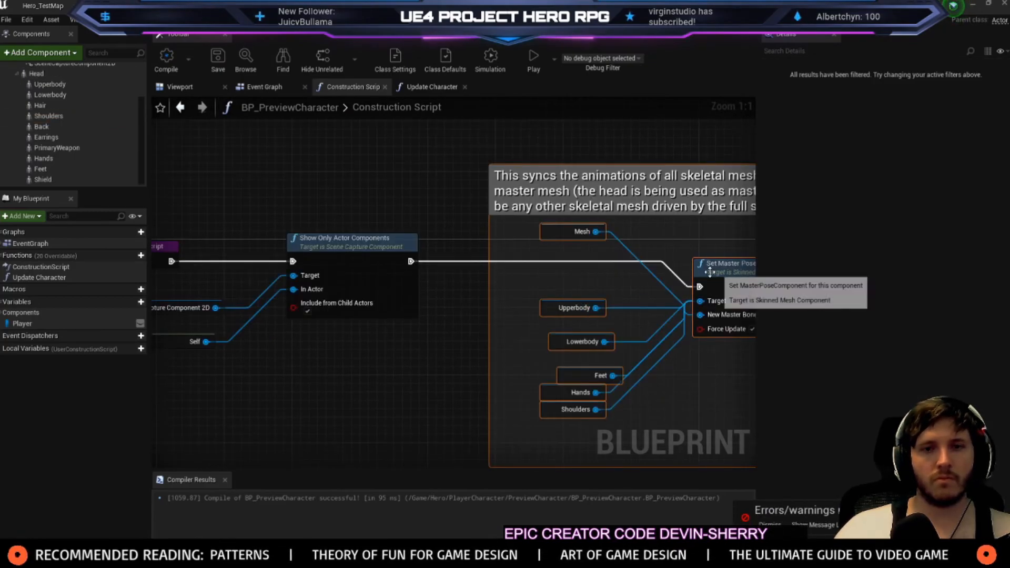
# Replace the pasted Mesh getter with a Head getter connected to New Master Bone Component on Set Master Pose Component
pyautogui.scroll(3, 97, 143)
pyautogui.moveTo(36, 108); pyautogui.dragTo(542, 268)
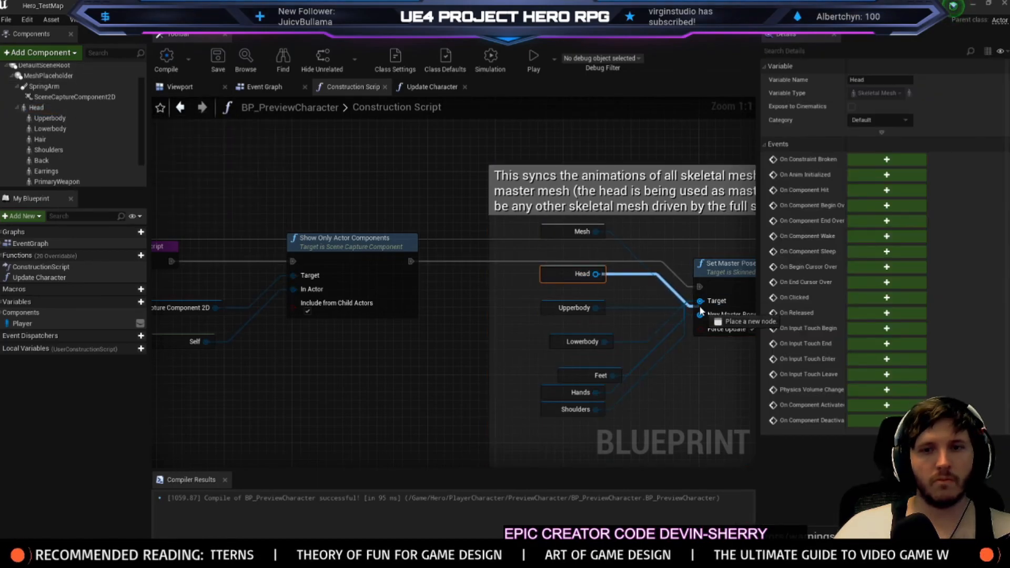
pyautogui.moveTo(523, 228); pyautogui.dragTo(465, 239, button='right')
pyautogui.click(498, 245)
pyautogui.press('Delete')
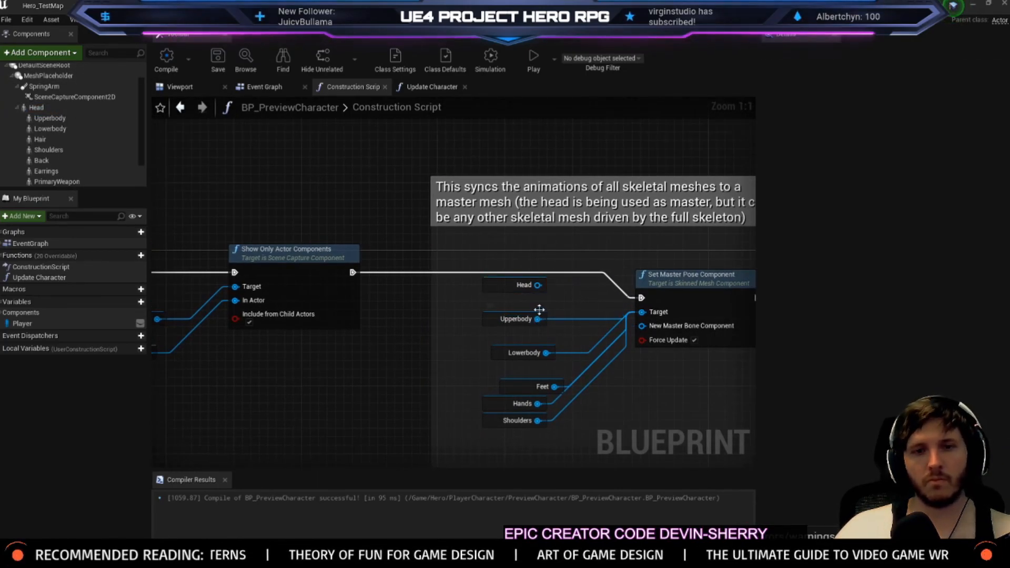
pyautogui.moveTo(538, 289); pyautogui.dragTo(537, 290)
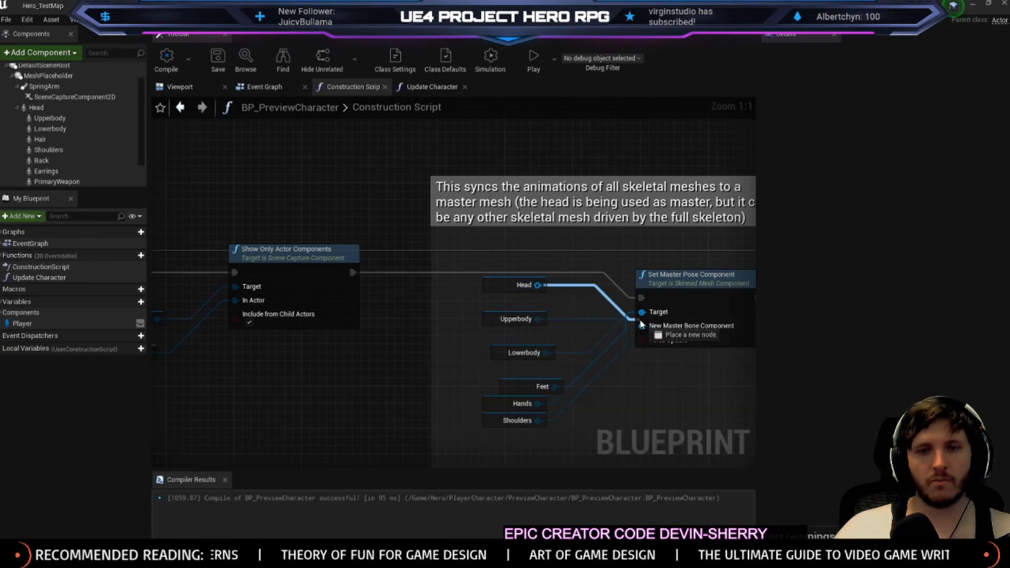
# Finish linking the Head getter to New Master Bone Component, compile BP_PreviewCharacter, and return to the Hero_TestMap level
pyautogui.moveTo(648, 326); pyautogui.dragTo(647, 326)
pyautogui.scroll(-2, 244, 129)
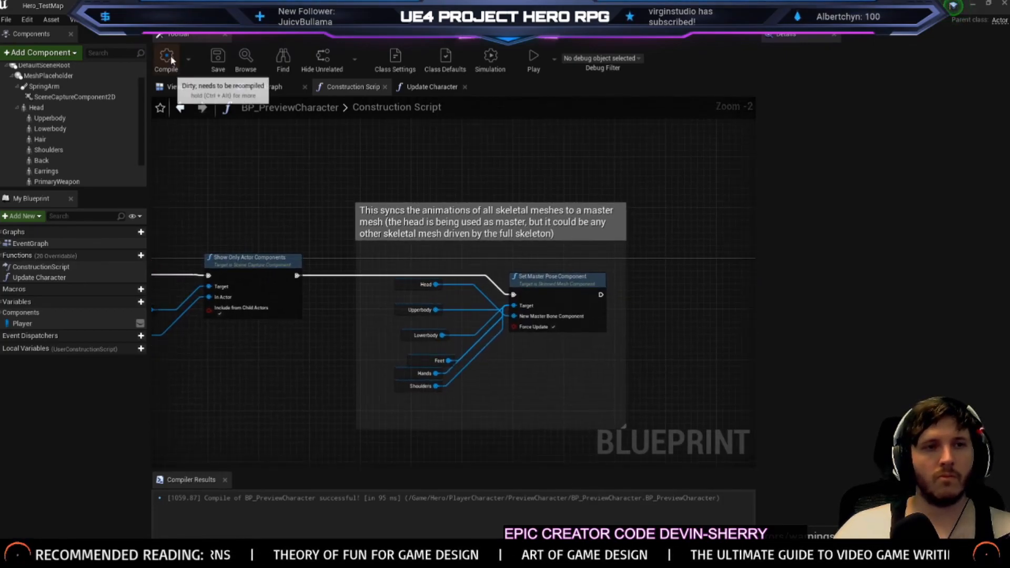
pyautogui.click(42, 6)
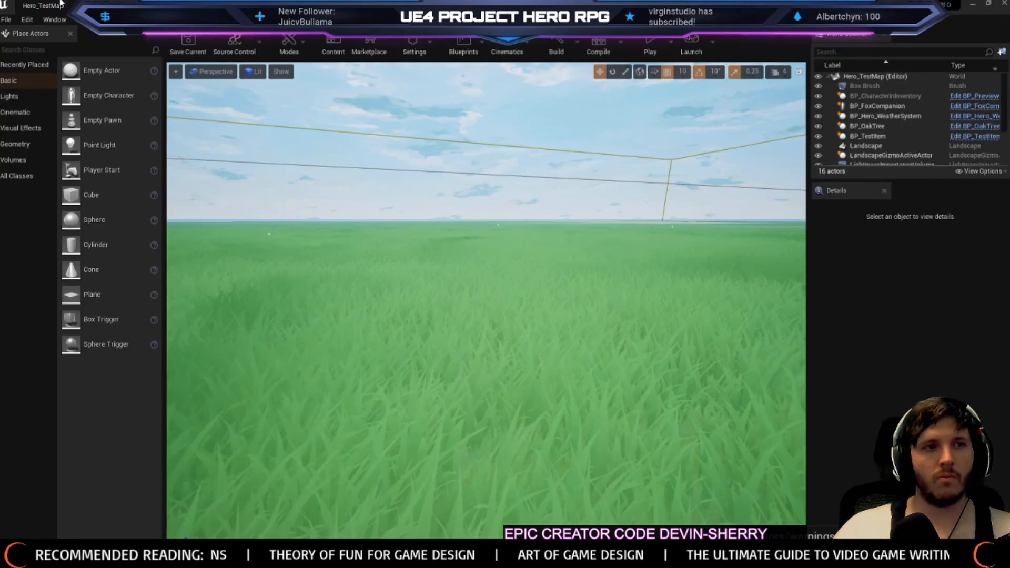
# Play the level and view it full screen to compare the inventory character preview with the player character
pyautogui.click(646, 46)
pyautogui.press('1')
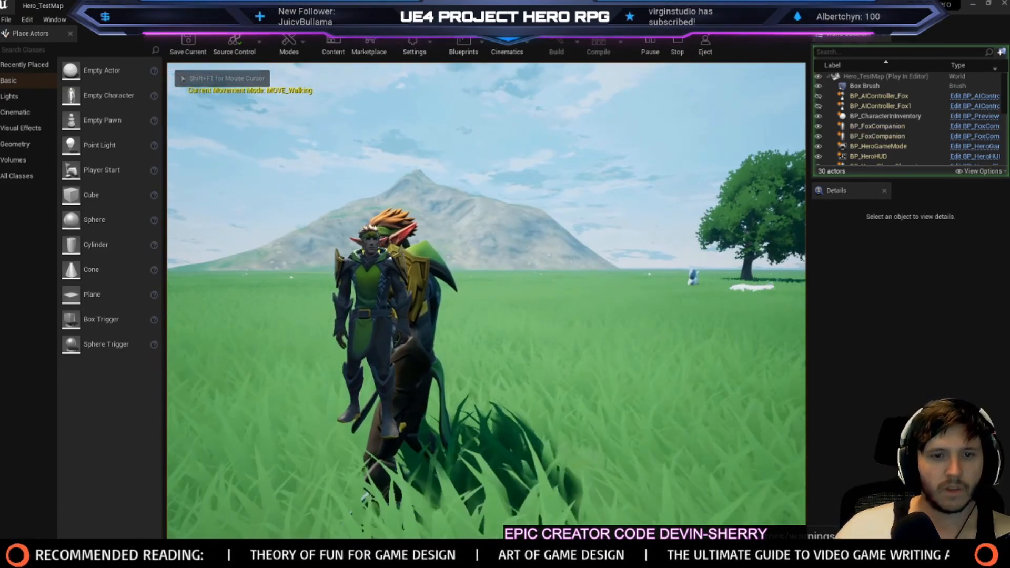
pyautogui.press('F11')
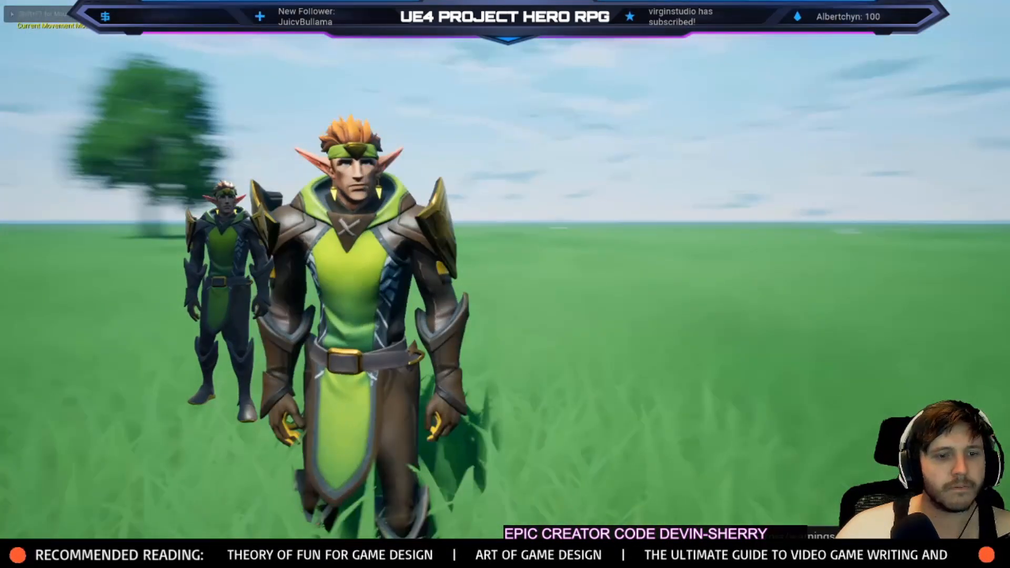
pyautogui.hotkey('shift', 'F1')
pyautogui.press('F11')
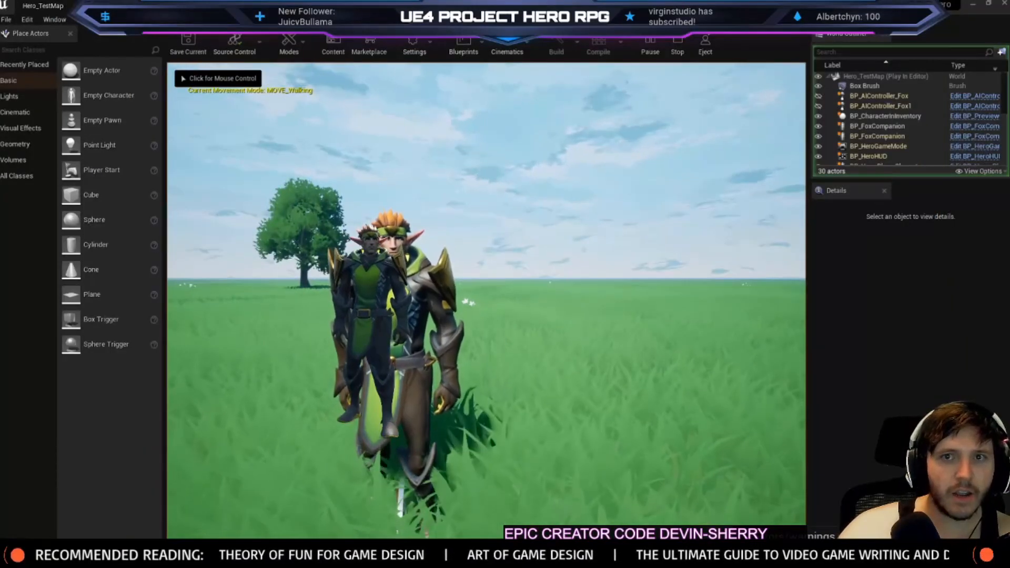
# Eject from the player during play, fly over to inspect the preview character up close, and possess the player again
pyautogui.hotkey('shift', 'F1')
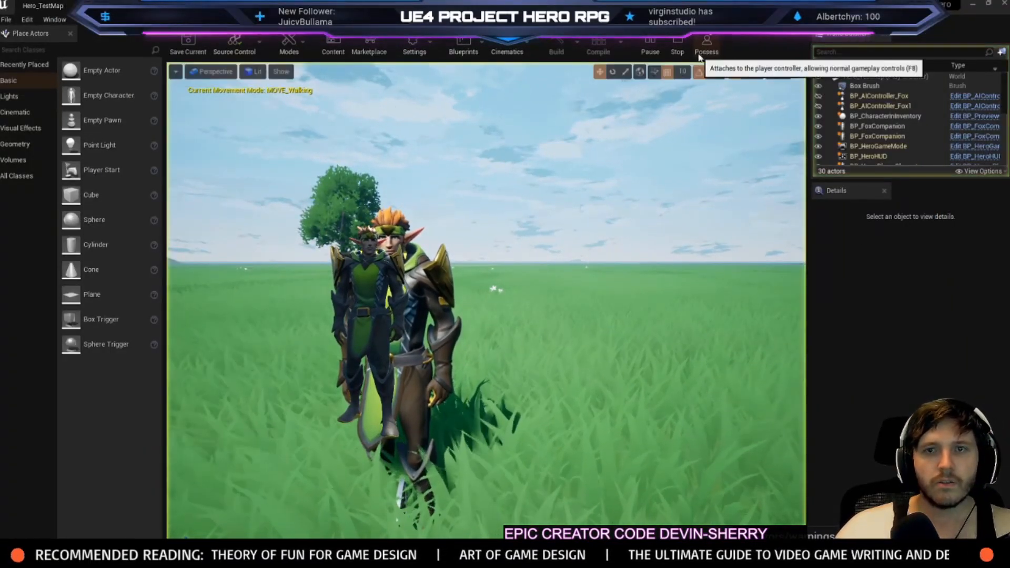
pyautogui.click(706, 45)
pyautogui.press('w')
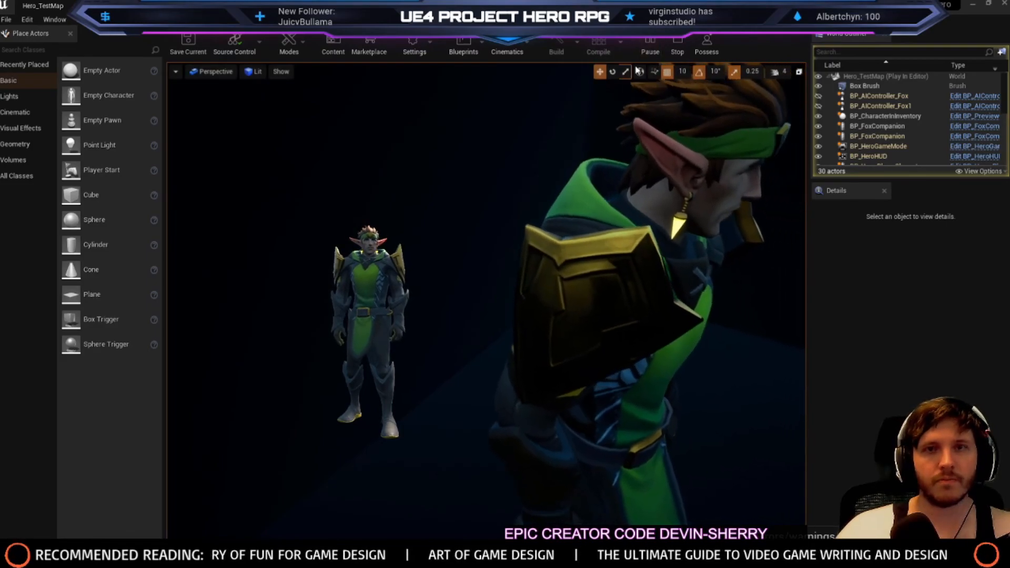
pyautogui.click(706, 40)
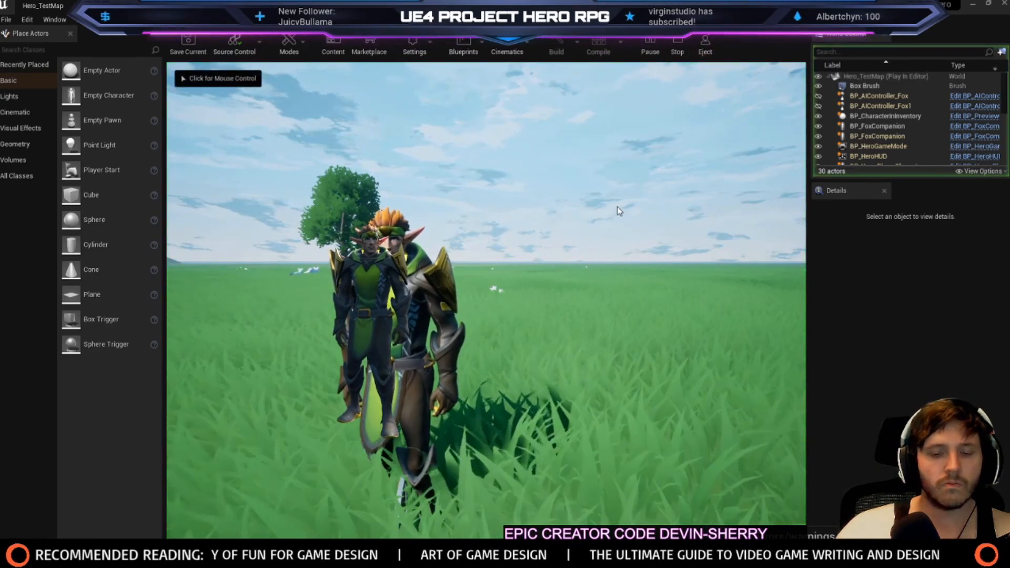
# View the running game full screen again, check the on-screen preview while moving the player, and stop the play session
pyautogui.click(615, 211)
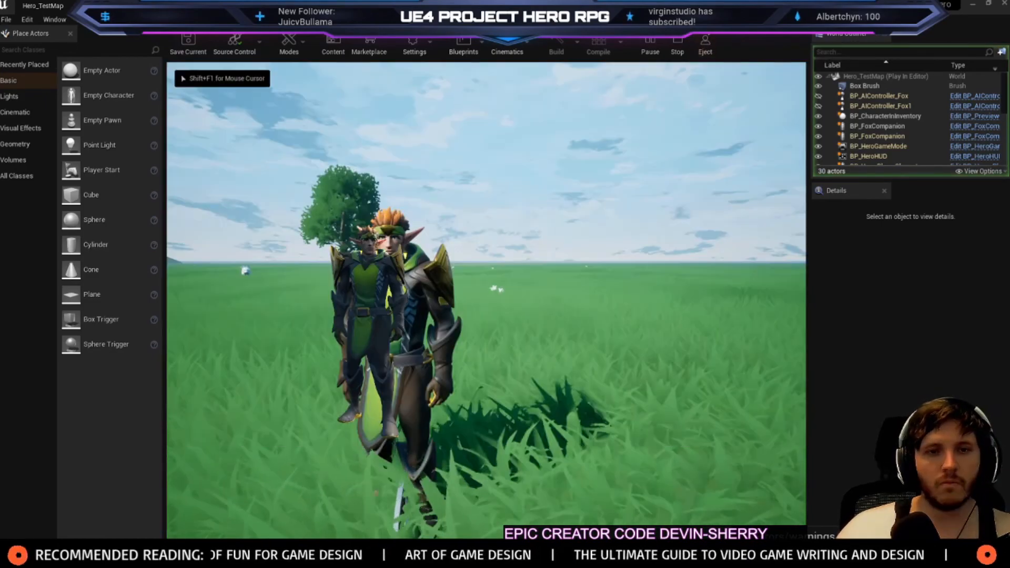
pyautogui.press('F11')
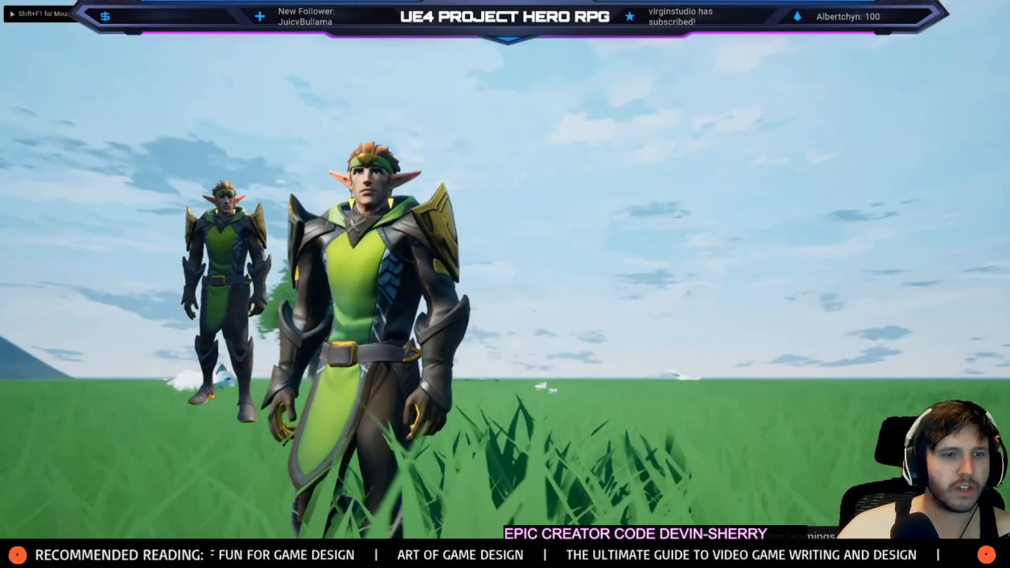
pyautogui.press('w')
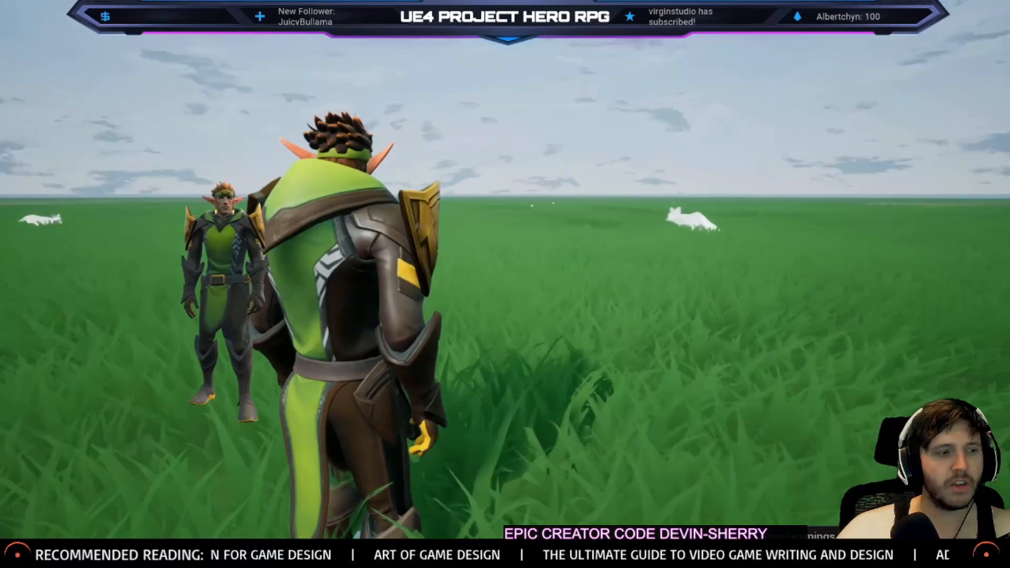
pyautogui.press('Escape')
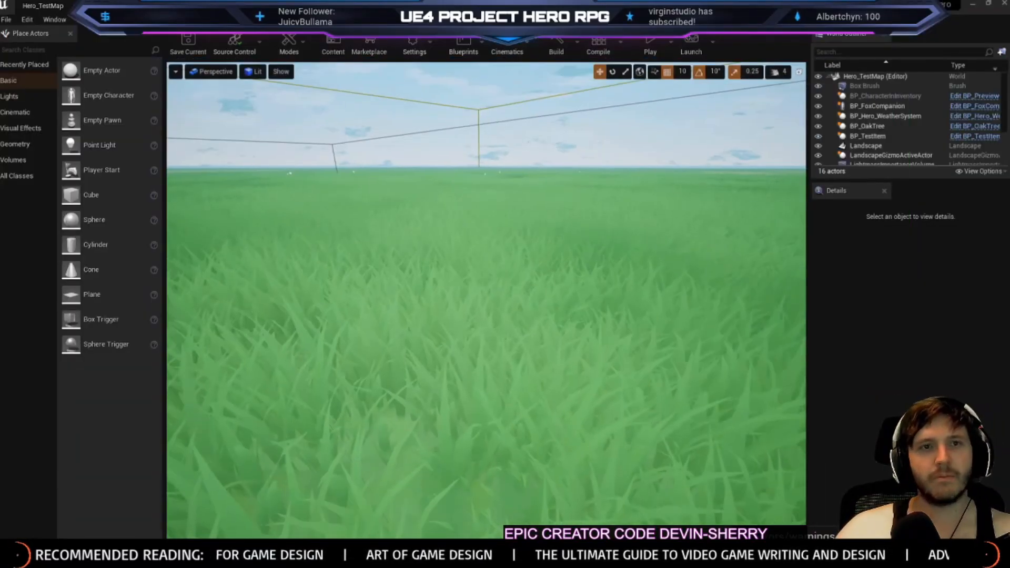
# Set RT_PreviewCharacter's Size X and Size Y to 4096, accepting the memory warnings
pyautogui.click(147, 6)
pyautogui.doubleClick(391, 73)
pyautogui.write('4096')
pyautogui.press('Return')
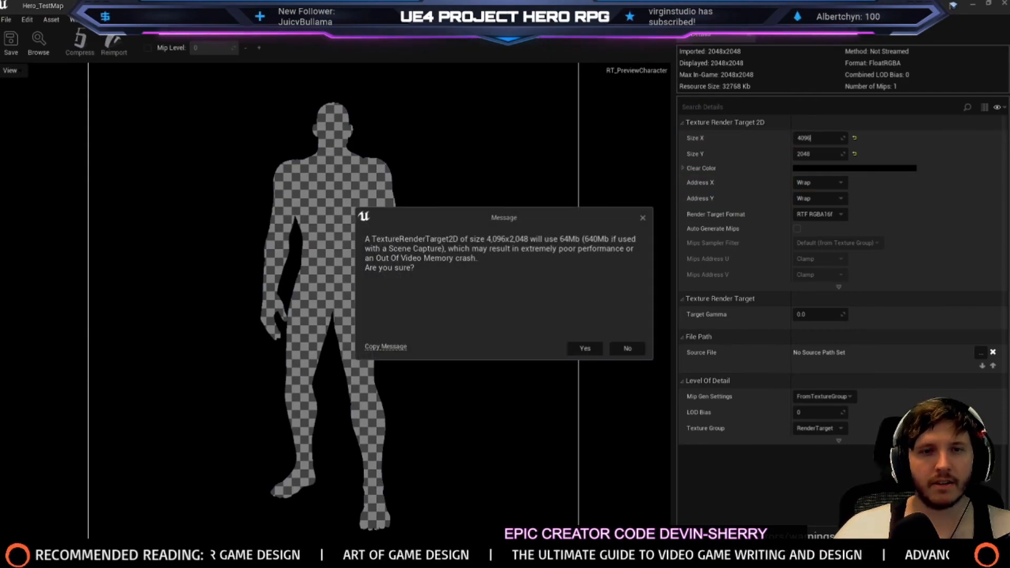
pyautogui.click(585, 349)
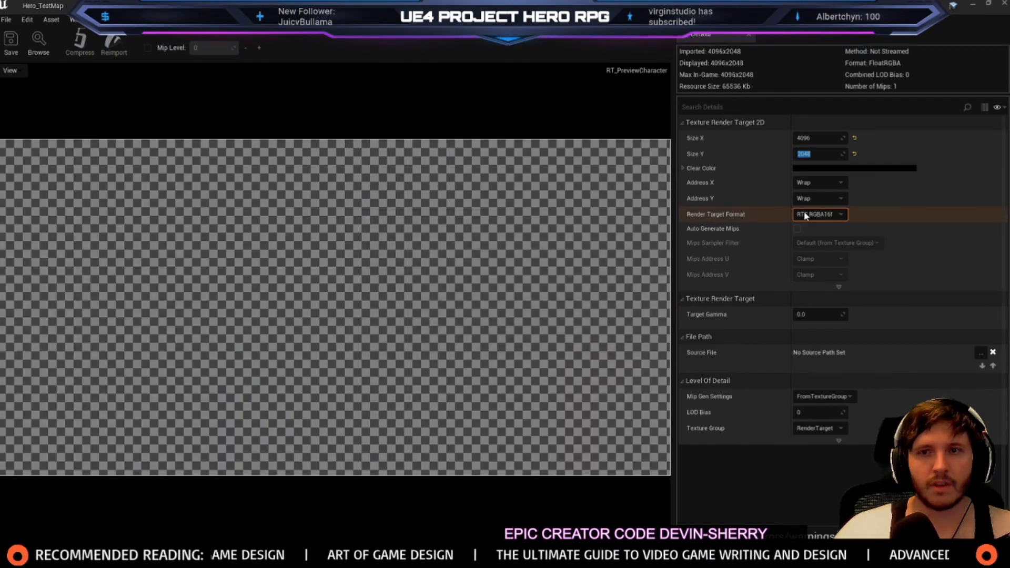
pyautogui.write('4096')
pyautogui.press('Return')
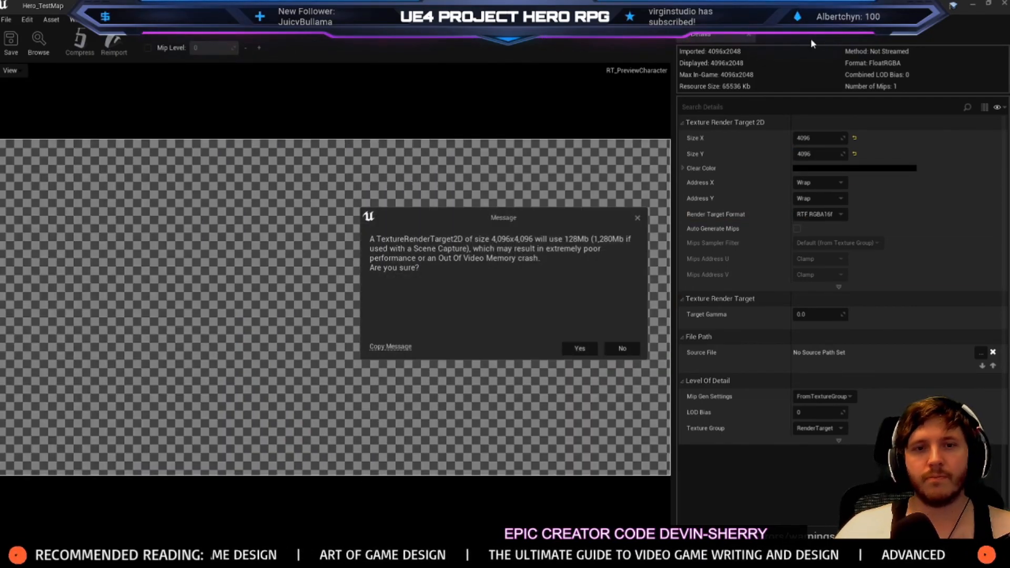
pyautogui.click(581, 349)
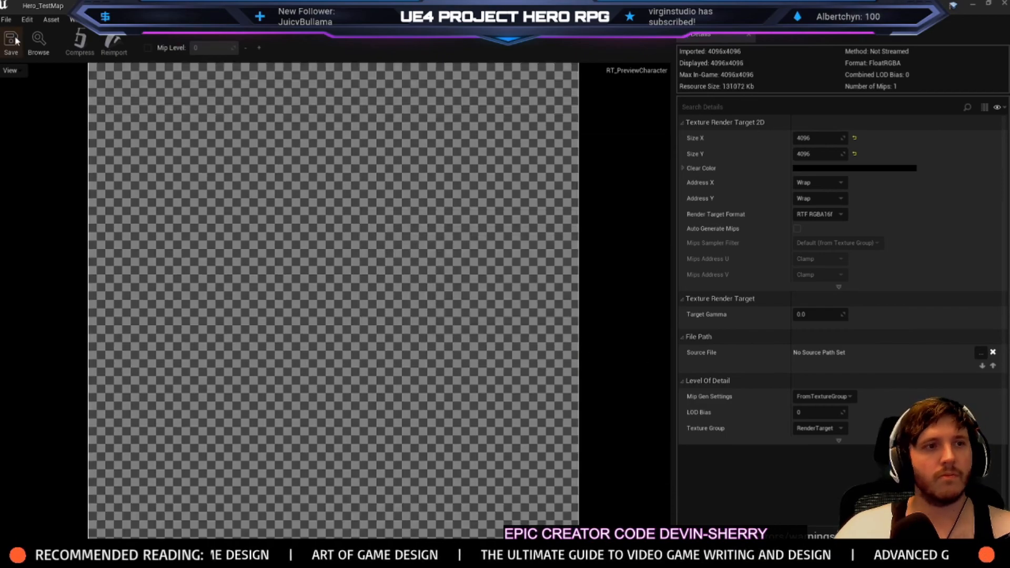
# Play Hero_TestMap, bring up the inventory preview to check its quality at the new render target size, and stop playing
pyautogui.click(35, 5)
pyautogui.click(648, 42)
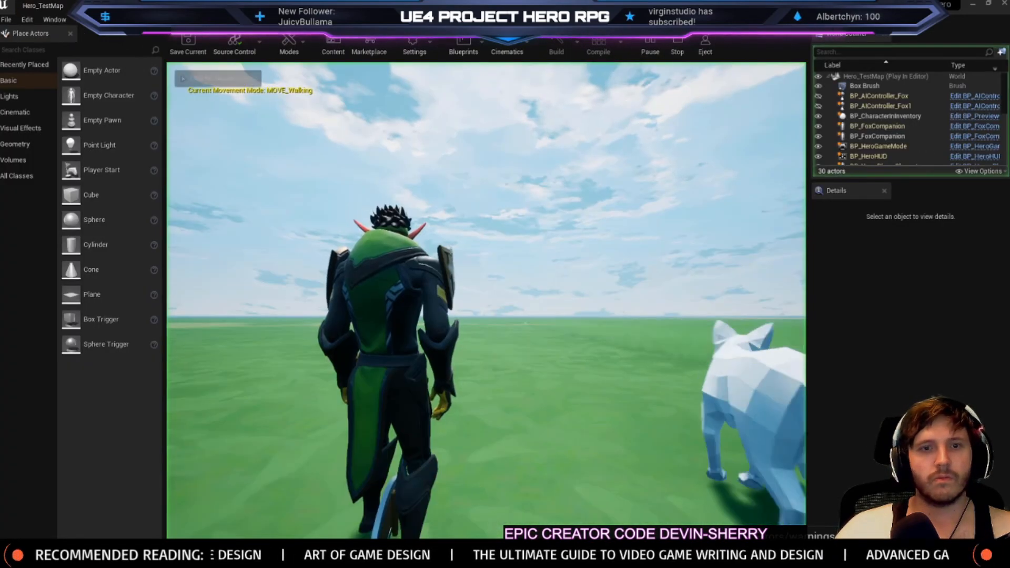
pyautogui.press('i')
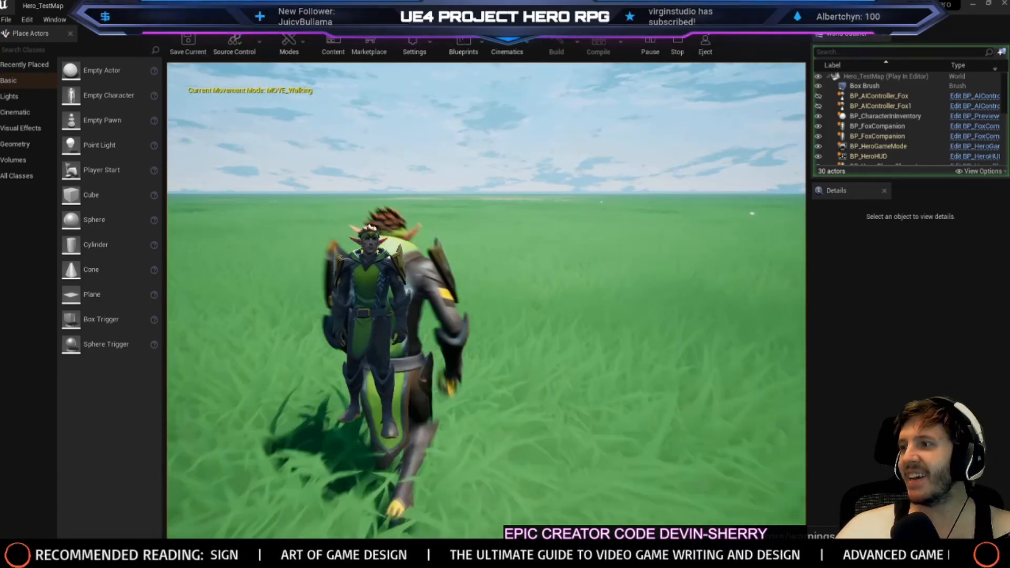
pyautogui.press('Escape')
# Set RT_PreviewCharacter's Size X and Size Y back to 2048, accepting the memory warning
pyautogui.click(421, 5)
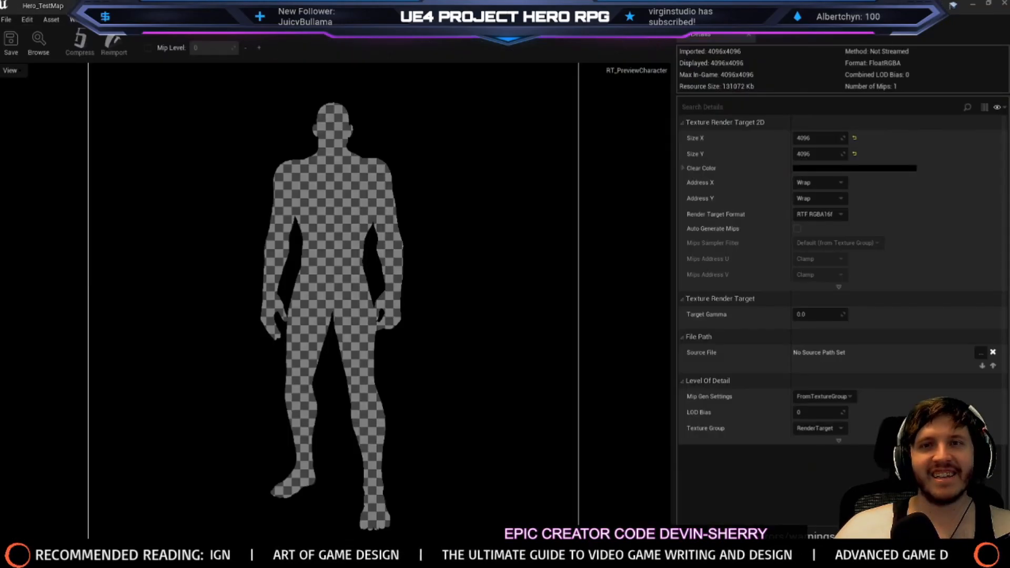
pyautogui.write('2048')
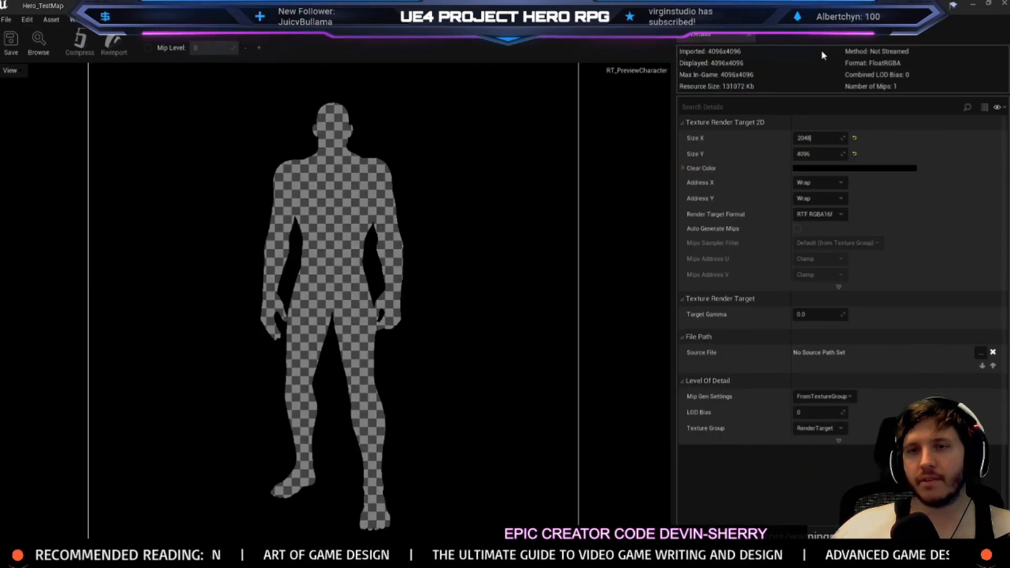
pyautogui.press('Return')
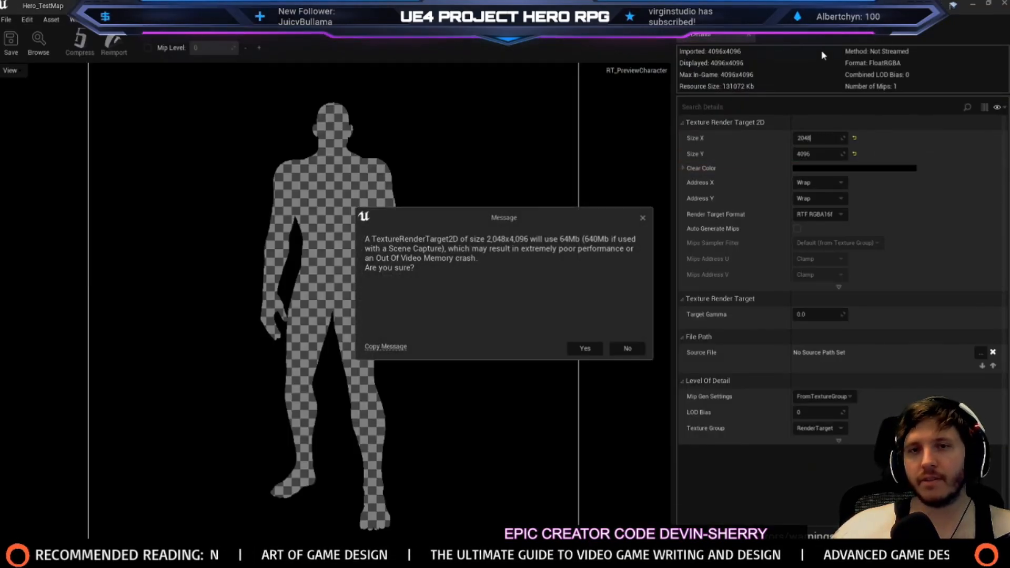
pyautogui.click(585, 349)
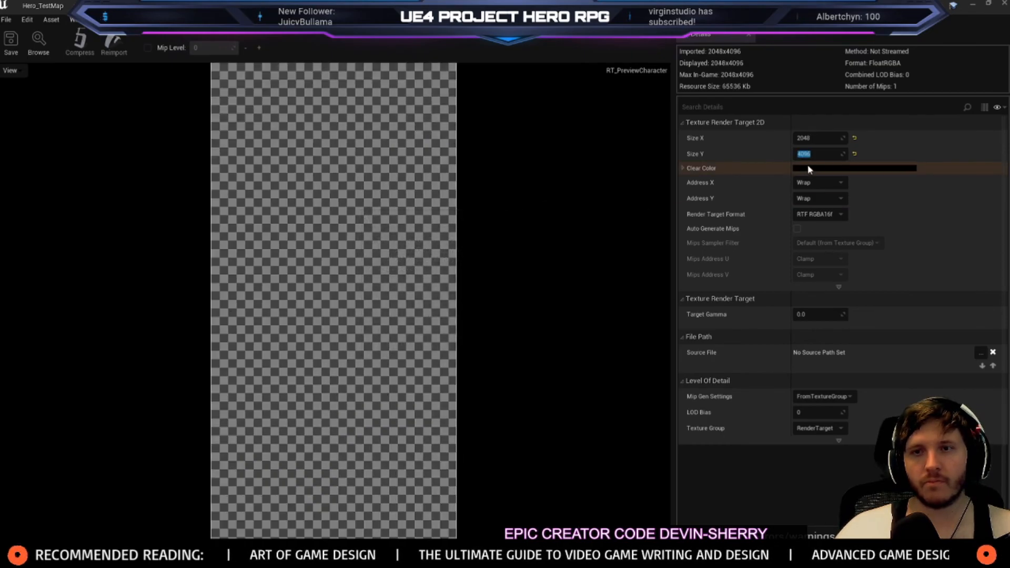
pyautogui.write('2048')
pyautogui.press('Return')
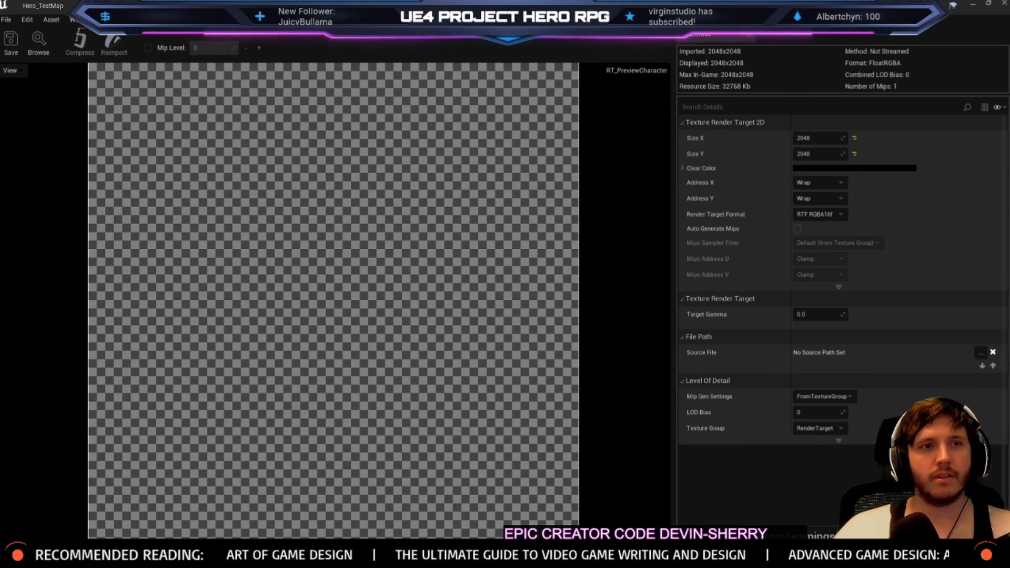
# Open the BP_UI_CharacterPreview widget from the Hero/UI/InventoryMenu/CharacterPreview content folder
pyautogui.hotkey('ctrl', 'b')
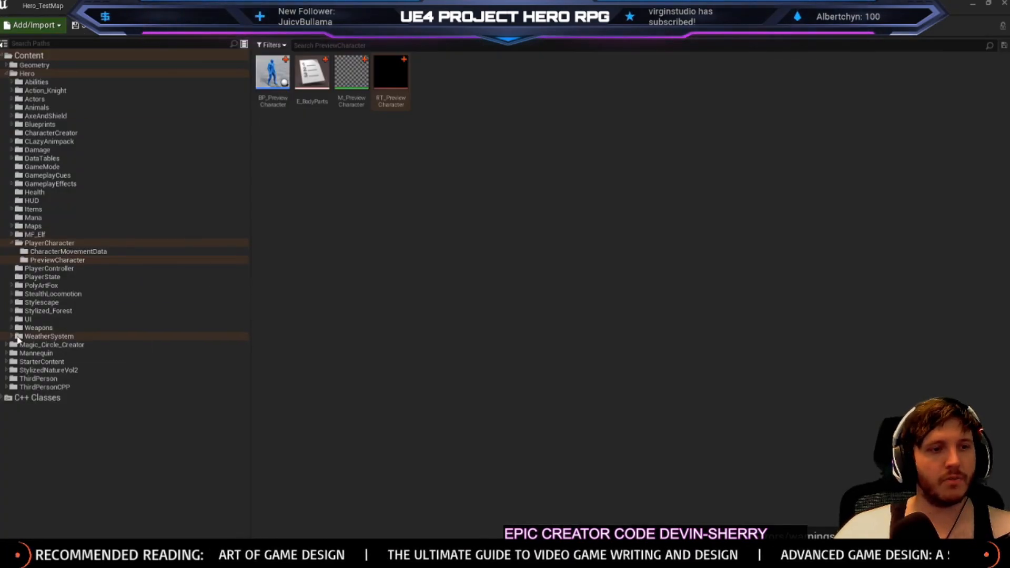
pyautogui.click(12, 319)
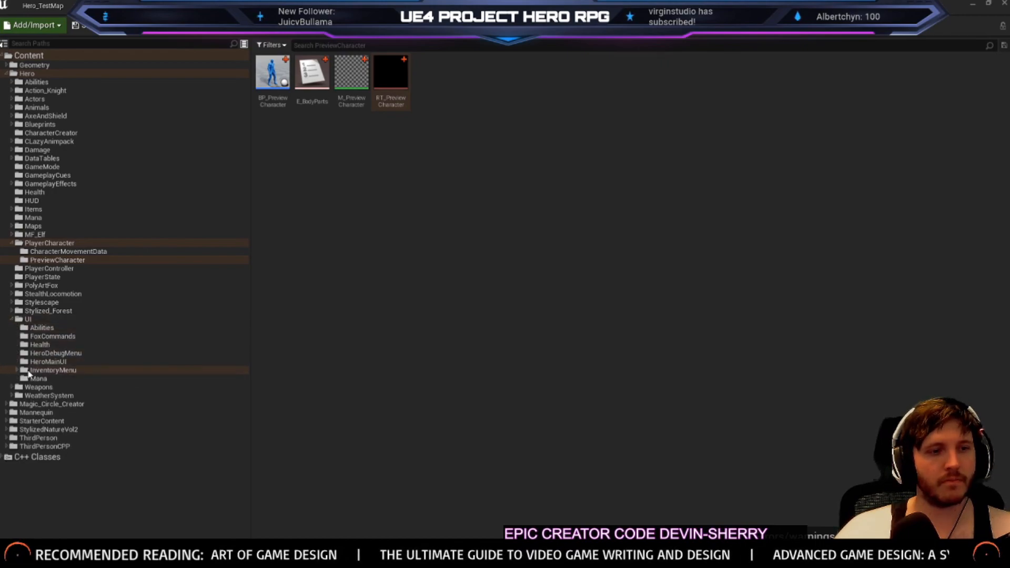
pyautogui.click(23, 371)
pyautogui.click(18, 370)
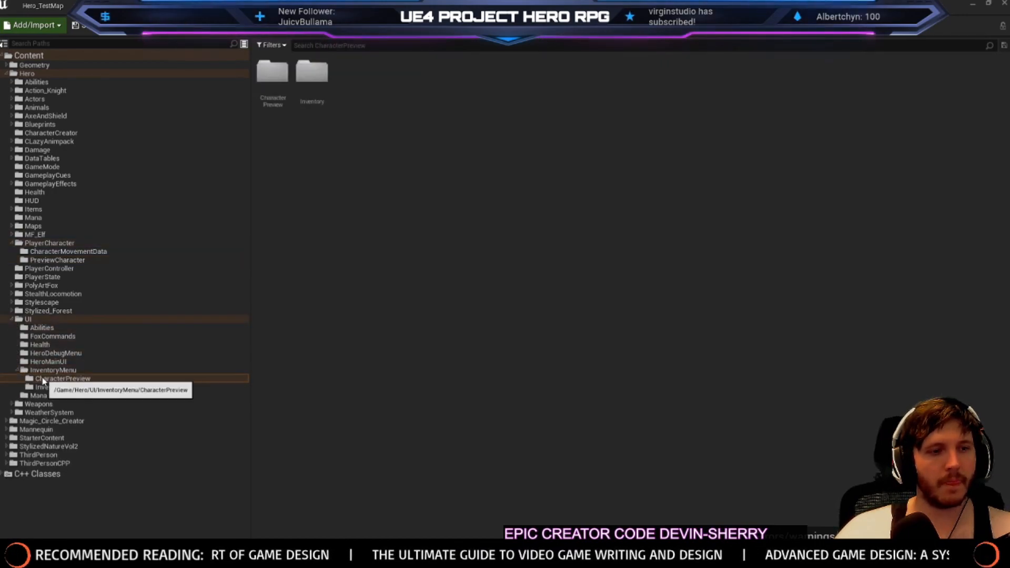
pyautogui.click(42, 379)
pyautogui.doubleClick(258, 103)
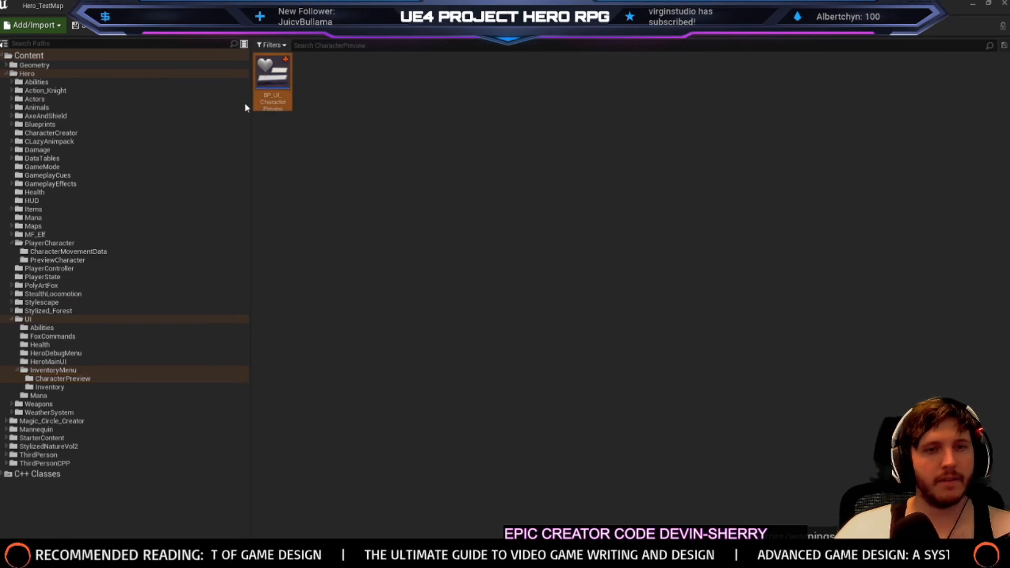
# Select the CharacterPreview image in the widget hierarchy and examine its slot and brush settings on the canvas
pyautogui.scroll(15, 466, 245)
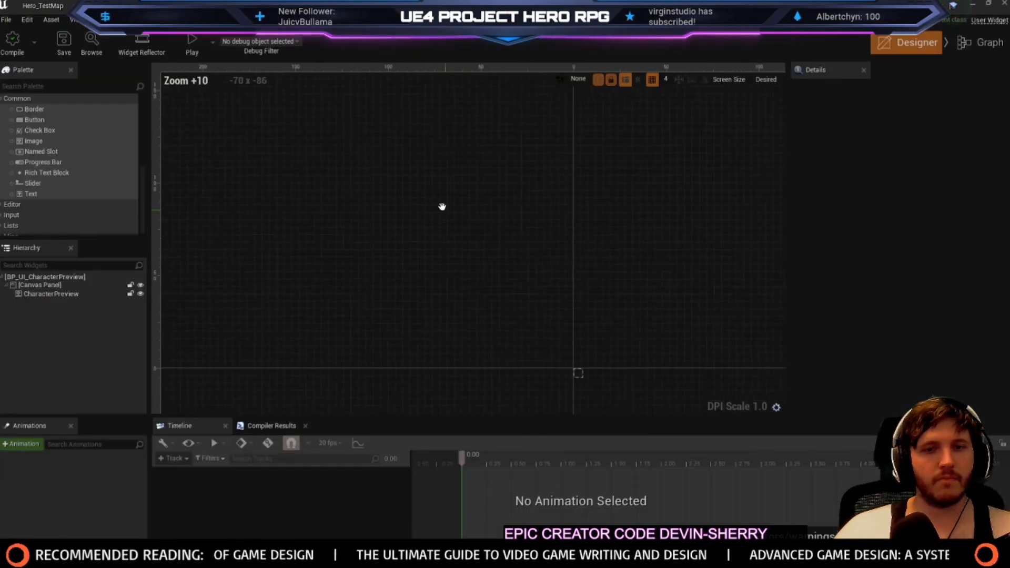
pyautogui.click(67, 296)
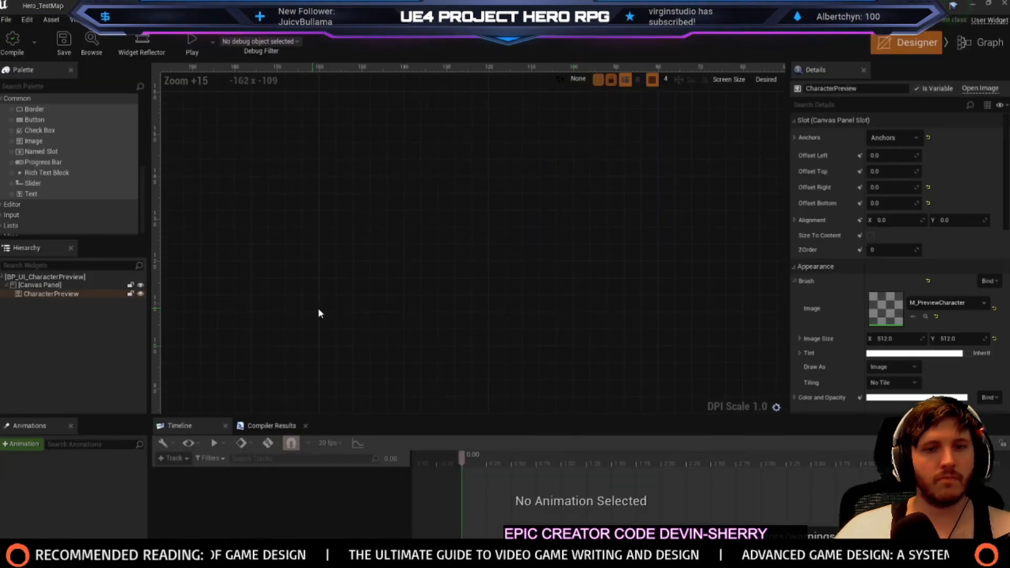
pyautogui.moveTo(580, 355); pyautogui.dragTo(512, 51, button='right')
pyautogui.moveTo(781, 181); pyautogui.dragTo(760, 411, button='right')
pyautogui.scroll(-5, 545, 168)
# Open BP_UI_InventoryMain from the Inventory folder and enlarge its BP_UI_CharacterPreview widget, with Size X at 1024
pyautogui.hotkey('ctrl', 'b')
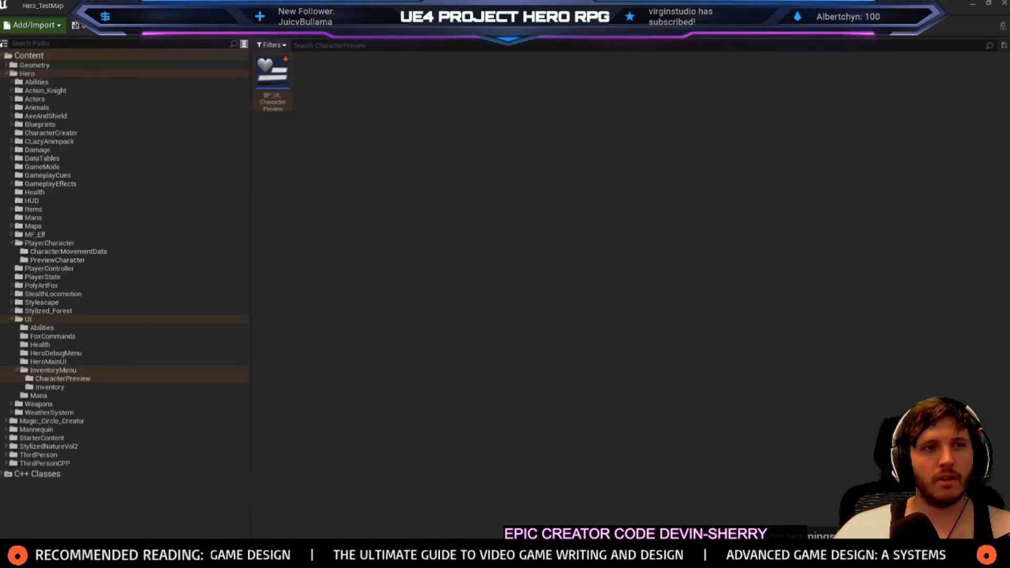
pyautogui.click(61, 387)
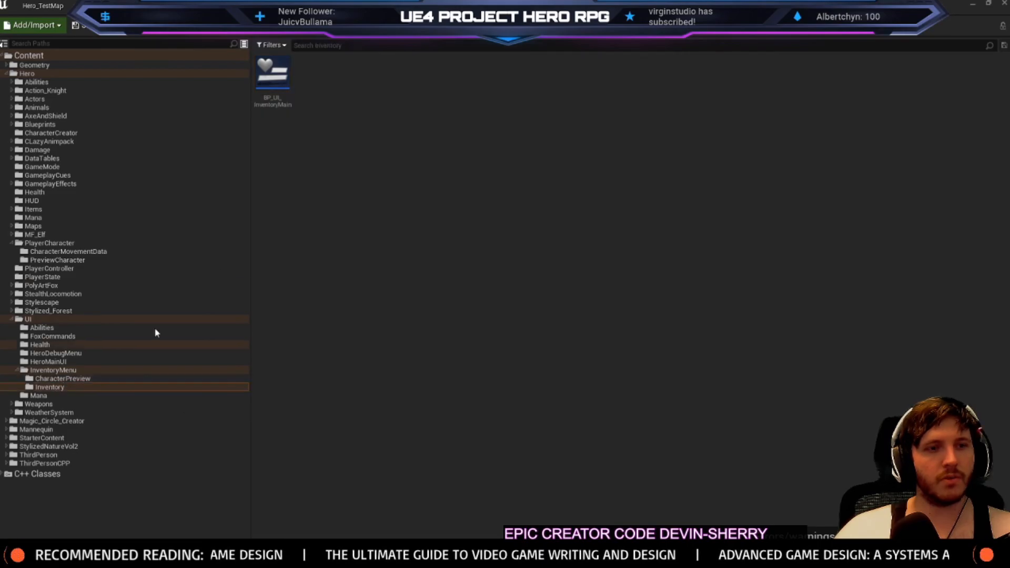
pyautogui.doubleClick(272, 72)
pyautogui.click(370, 217)
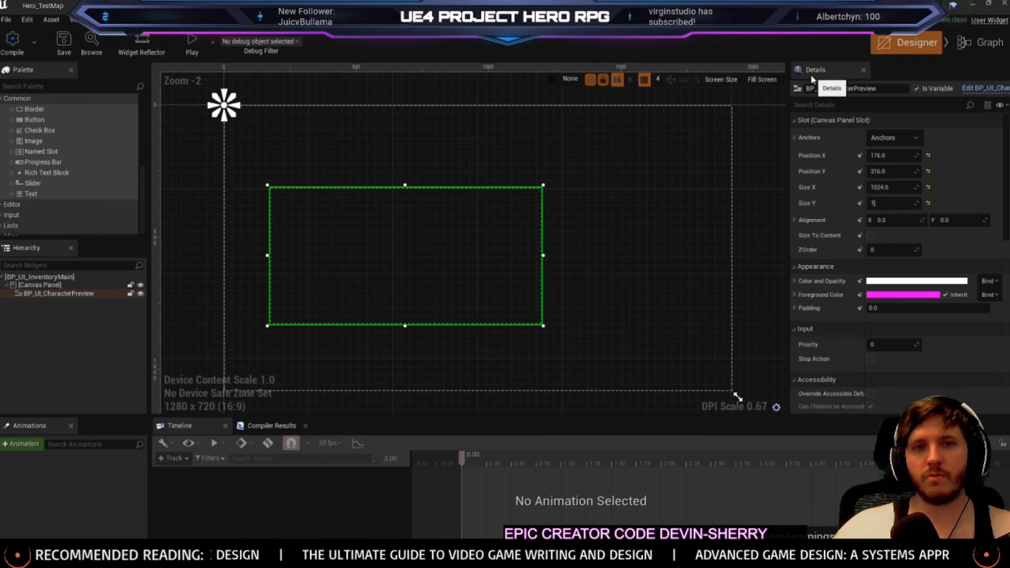
# Reposition the BP_UI_CharacterPreview widget toward the right side of the inventory canvas, then compile and save BP_UI_InventoryMain
pyautogui.moveTo(415, 294); pyautogui.dragTo(597, 225)
pyautogui.click(15, 45)
pyautogui.click(64, 45)
# Return to Hero_TestMap and play it full screen to check the resized, repositioned character preview
pyautogui.click(42, 5)
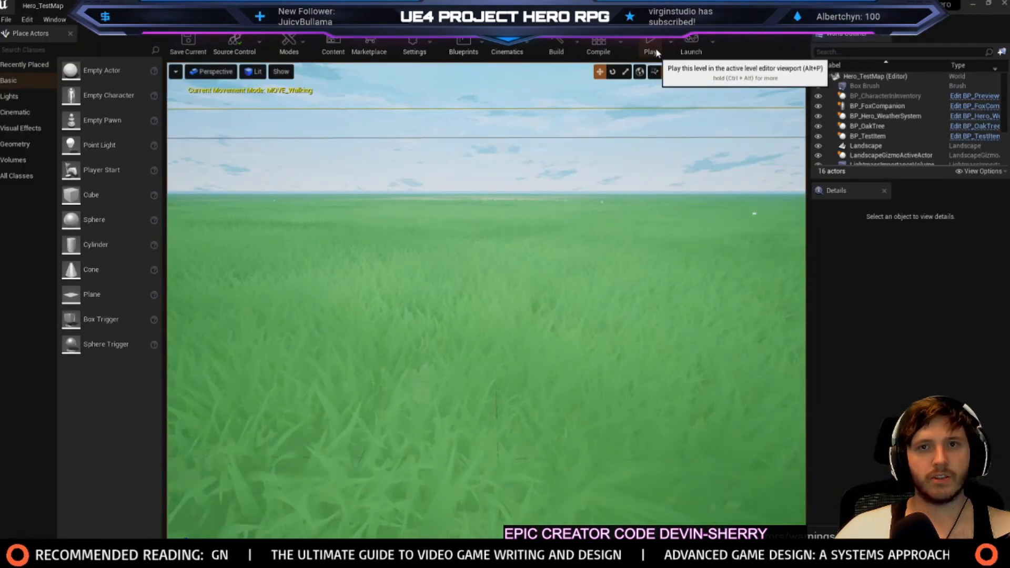
pyautogui.click(656, 51)
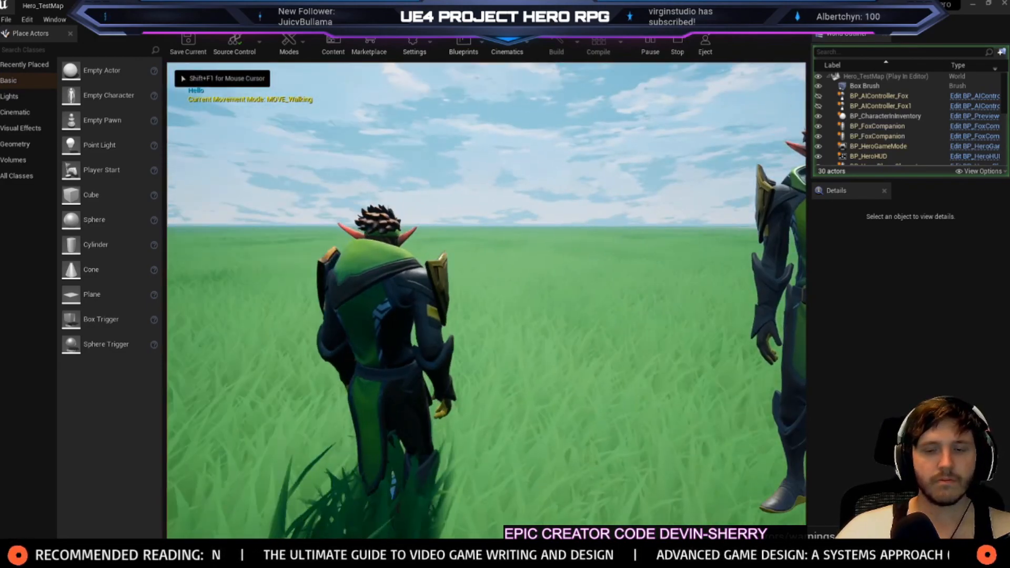
pyautogui.press('F11')
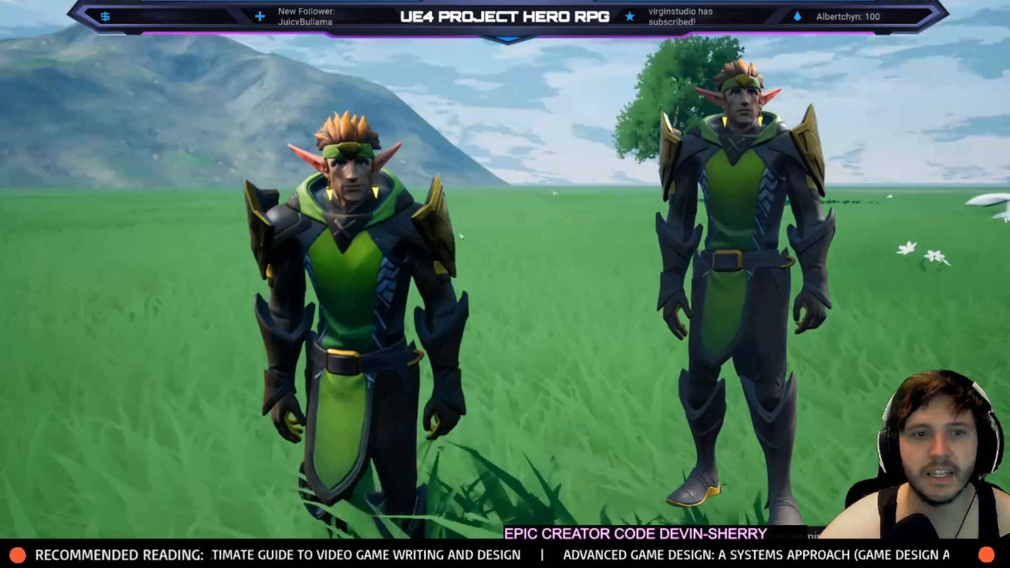
# Run the character through the level and display the frame rate with the console command stat fps
pyautogui.press('w')
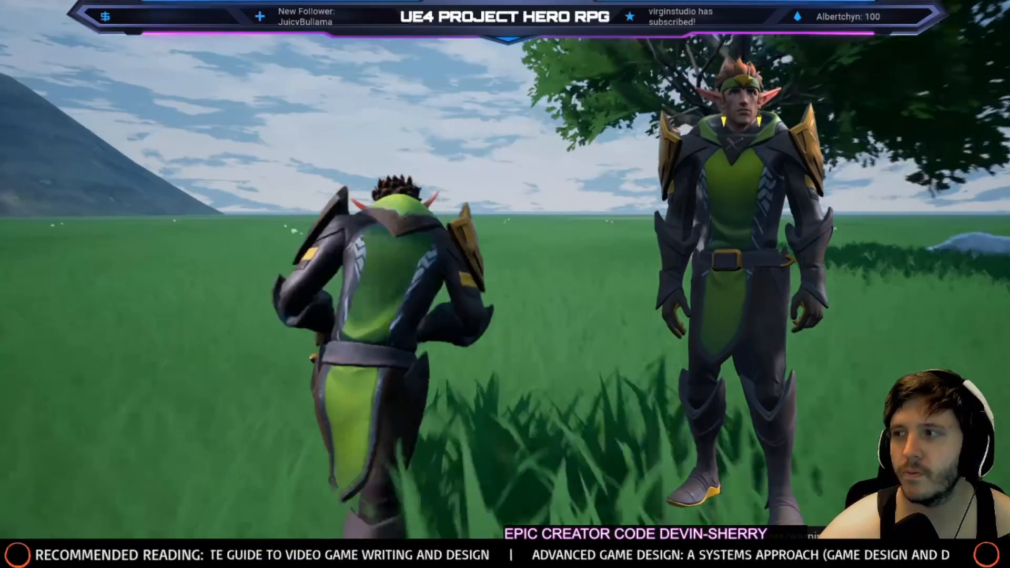
pyautogui.press('`')
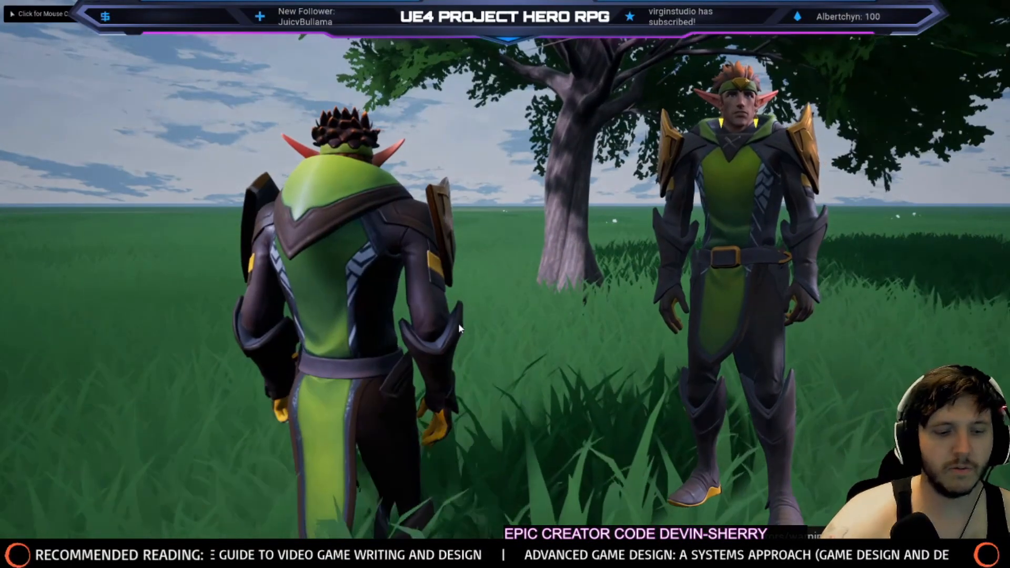
pyautogui.write('stat fps')
pyautogui.press('Return')
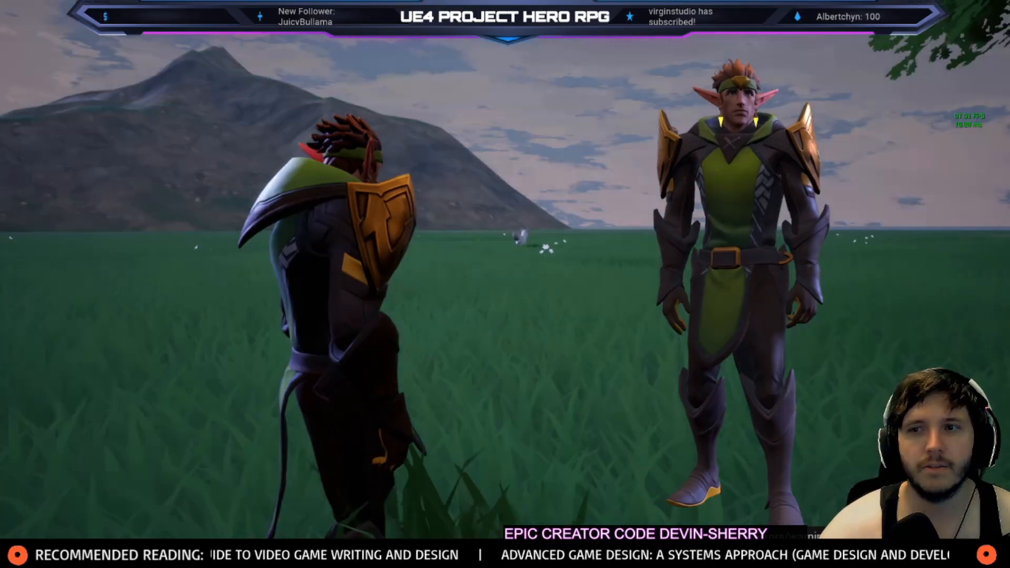
# Exit full screen to check the character preview in the regular viewport, and end the play session
pyautogui.press('F11')
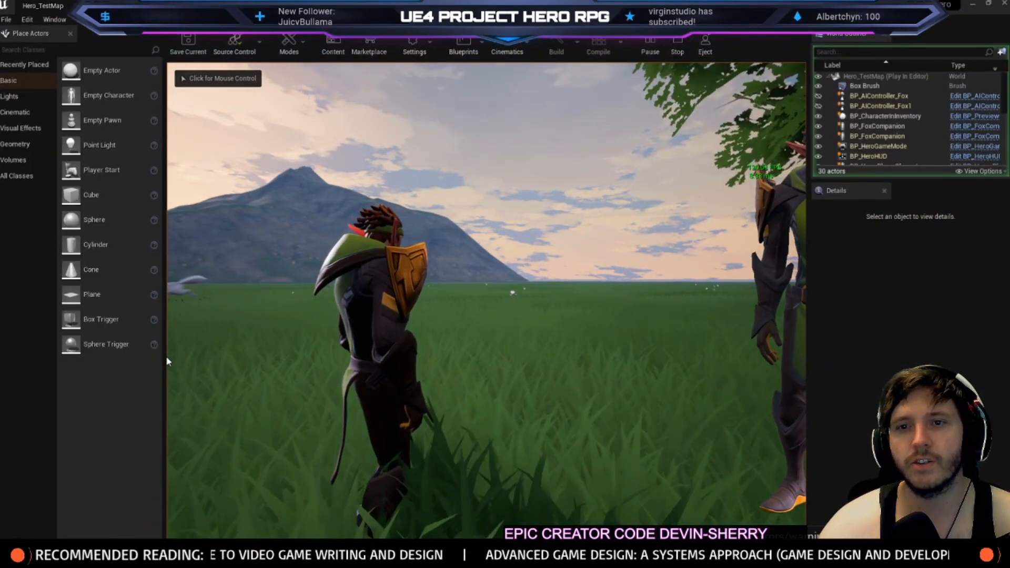
pyautogui.press('F11')
pyautogui.press('F11')
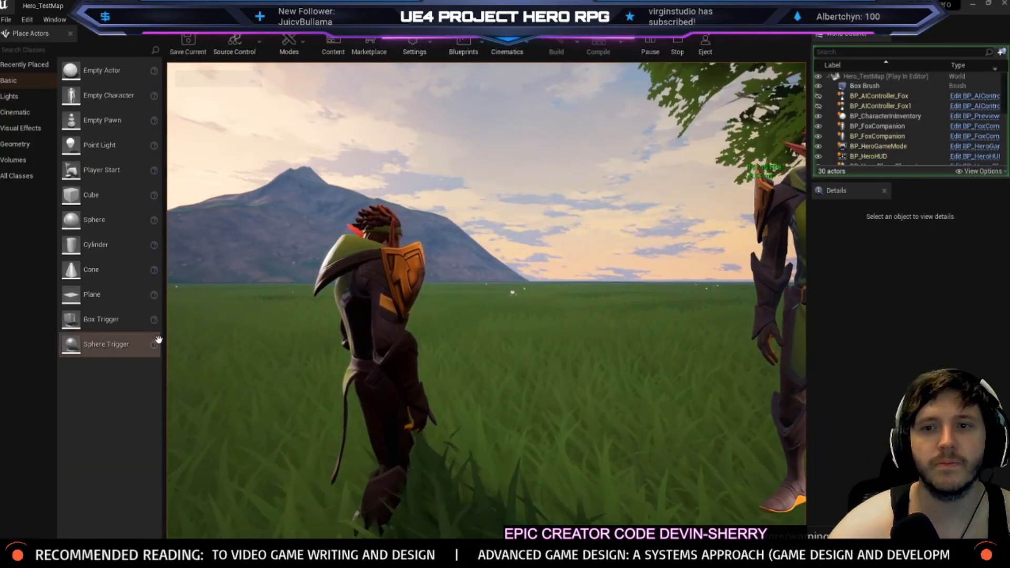
pyautogui.click(418, 272)
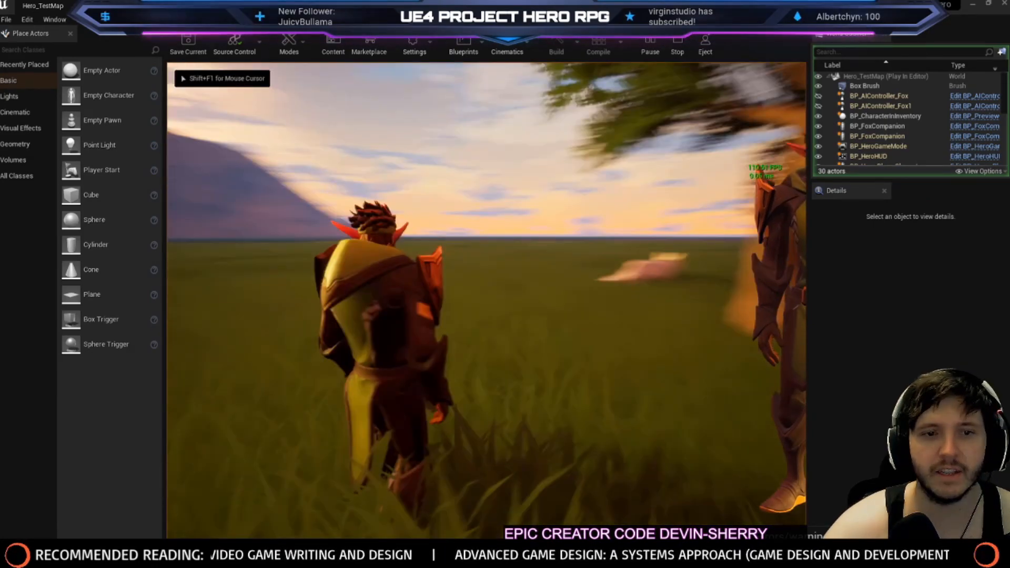
pyautogui.press('Escape')
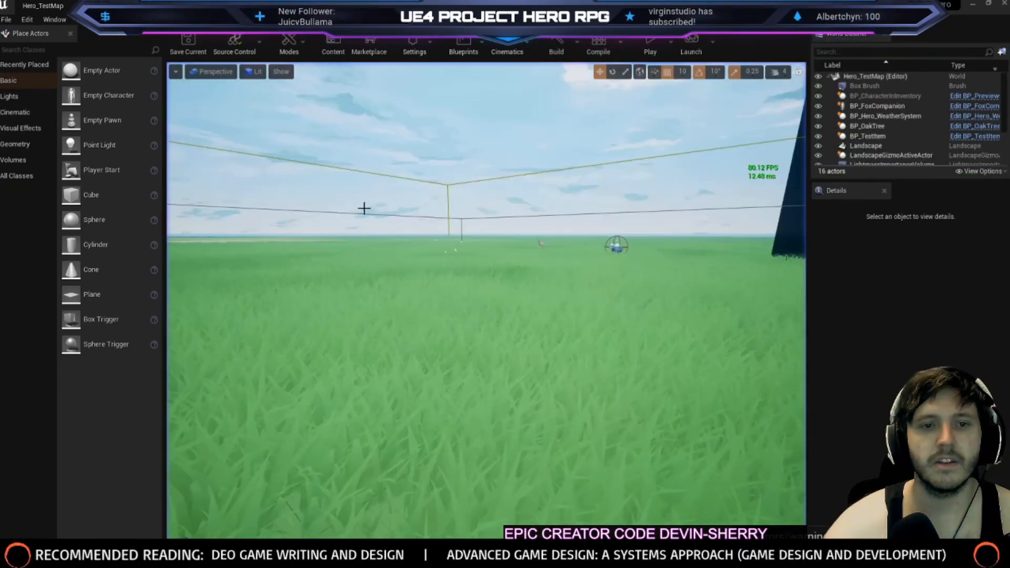